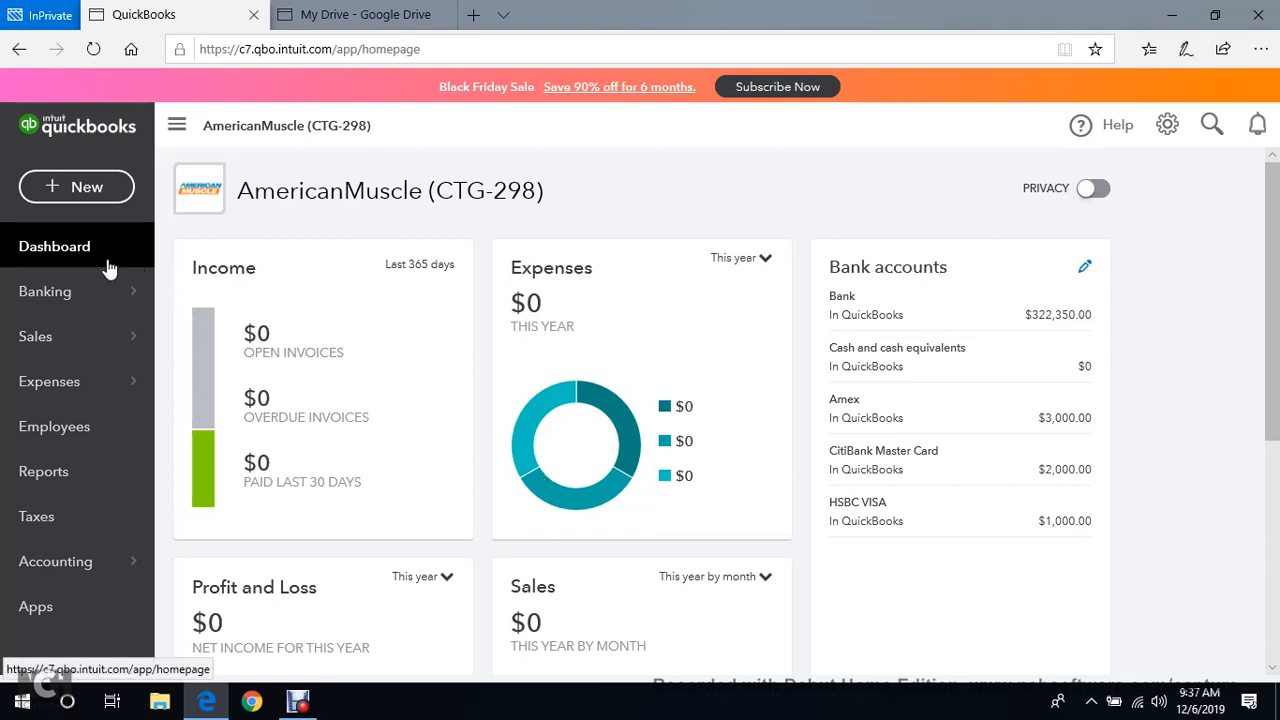
click(79, 197)
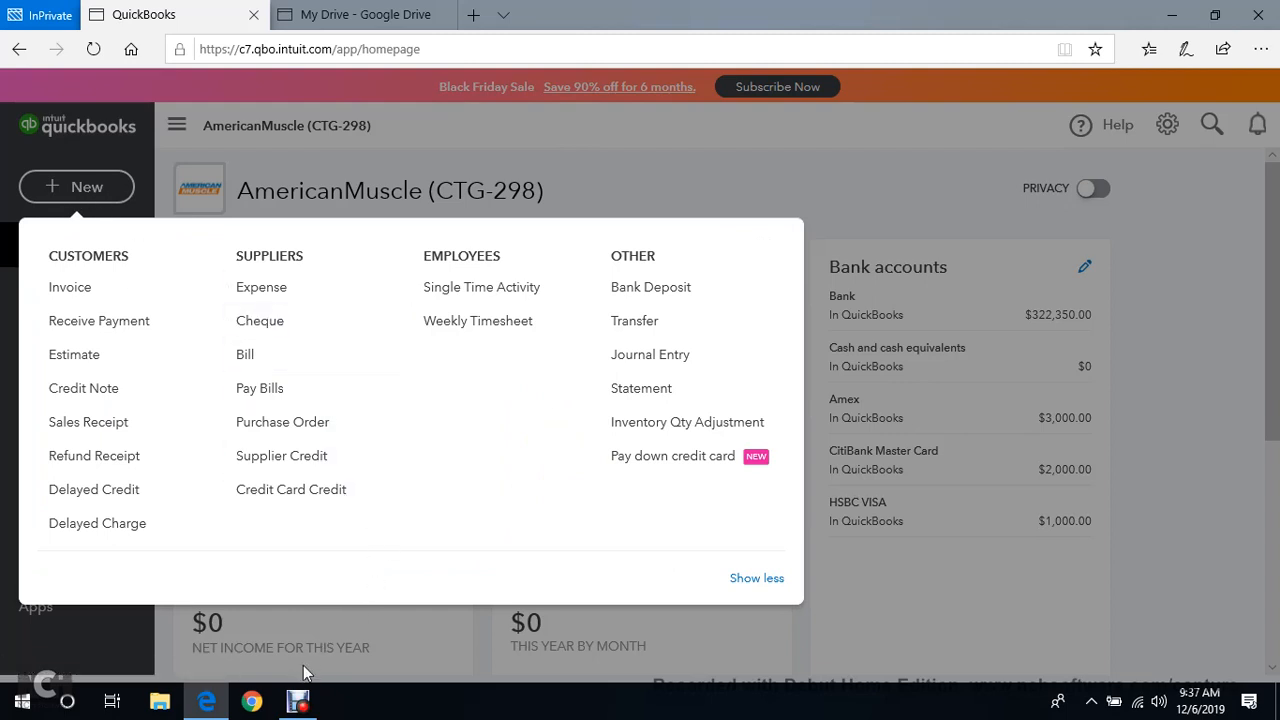
click(70, 288)
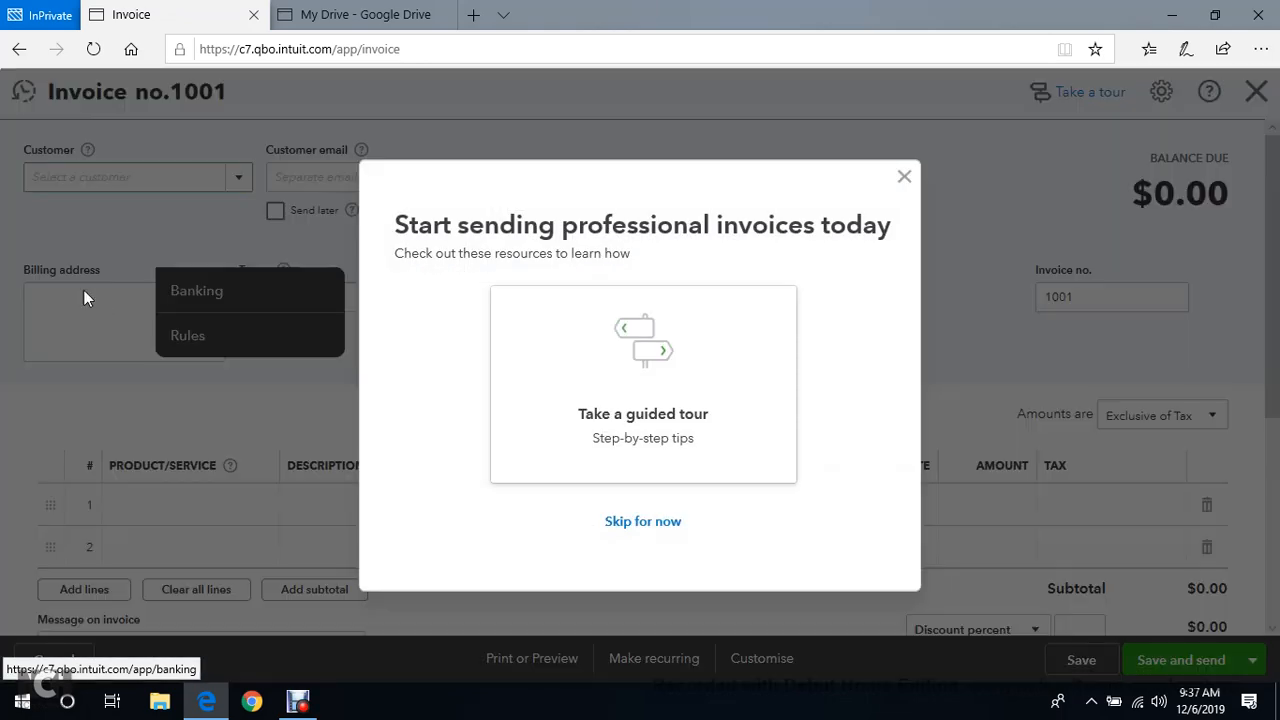
click(298, 702)
click(400, 537)
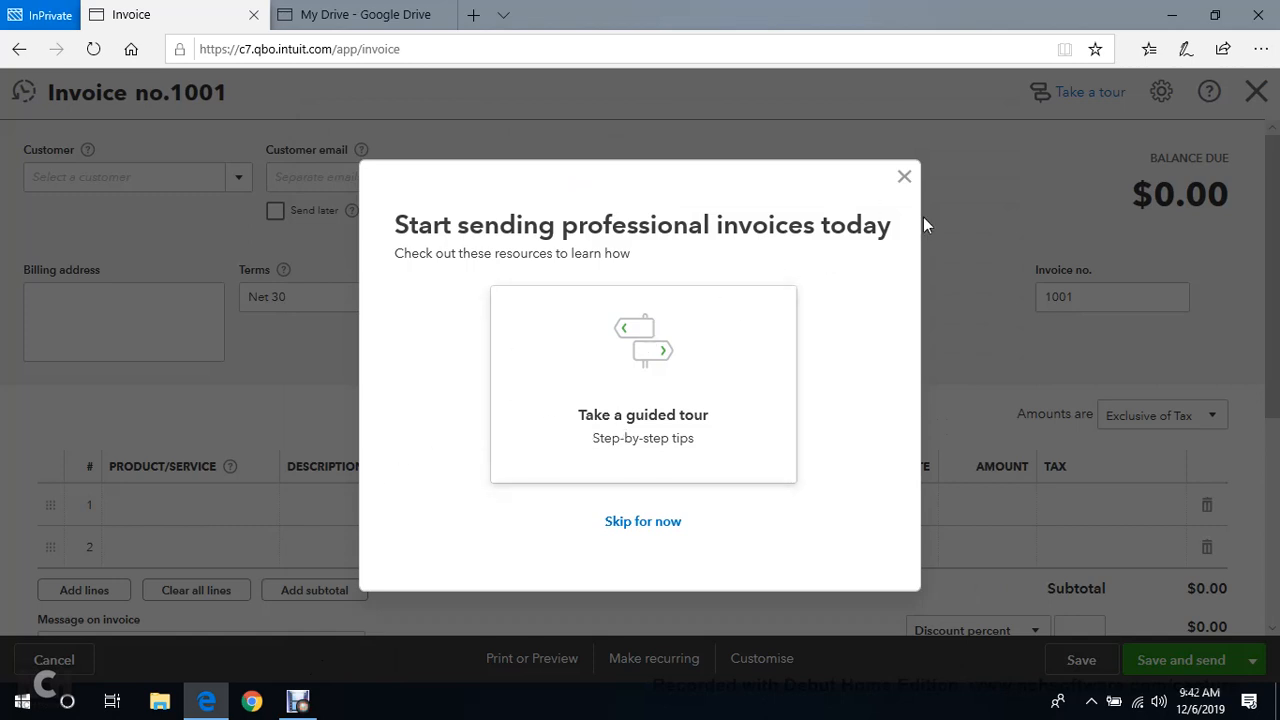
click(905, 176)
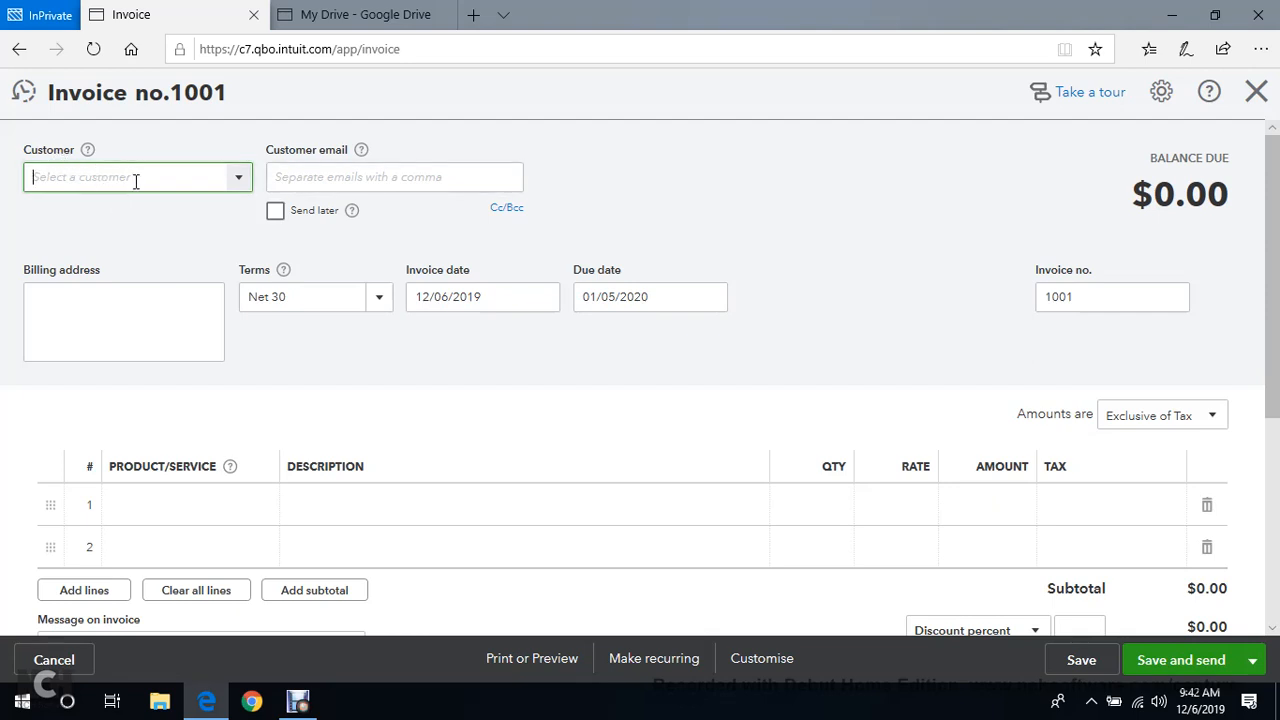
text(a)
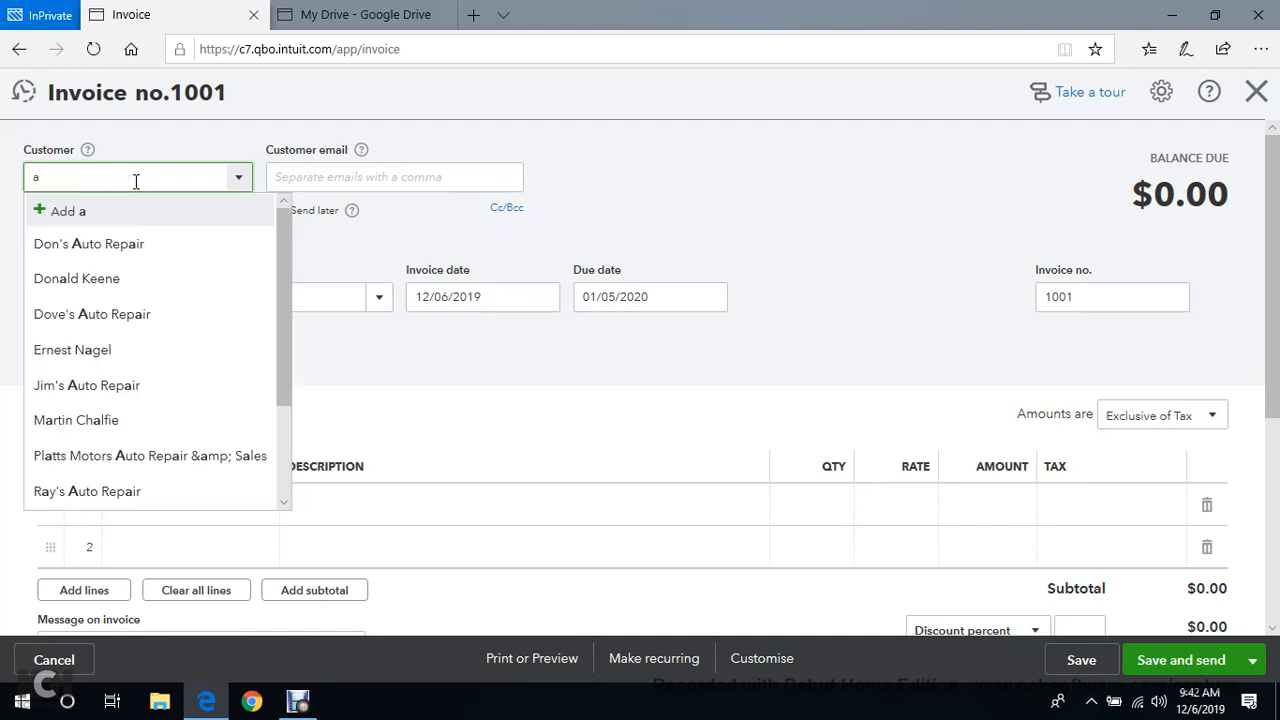
click(510, 122)
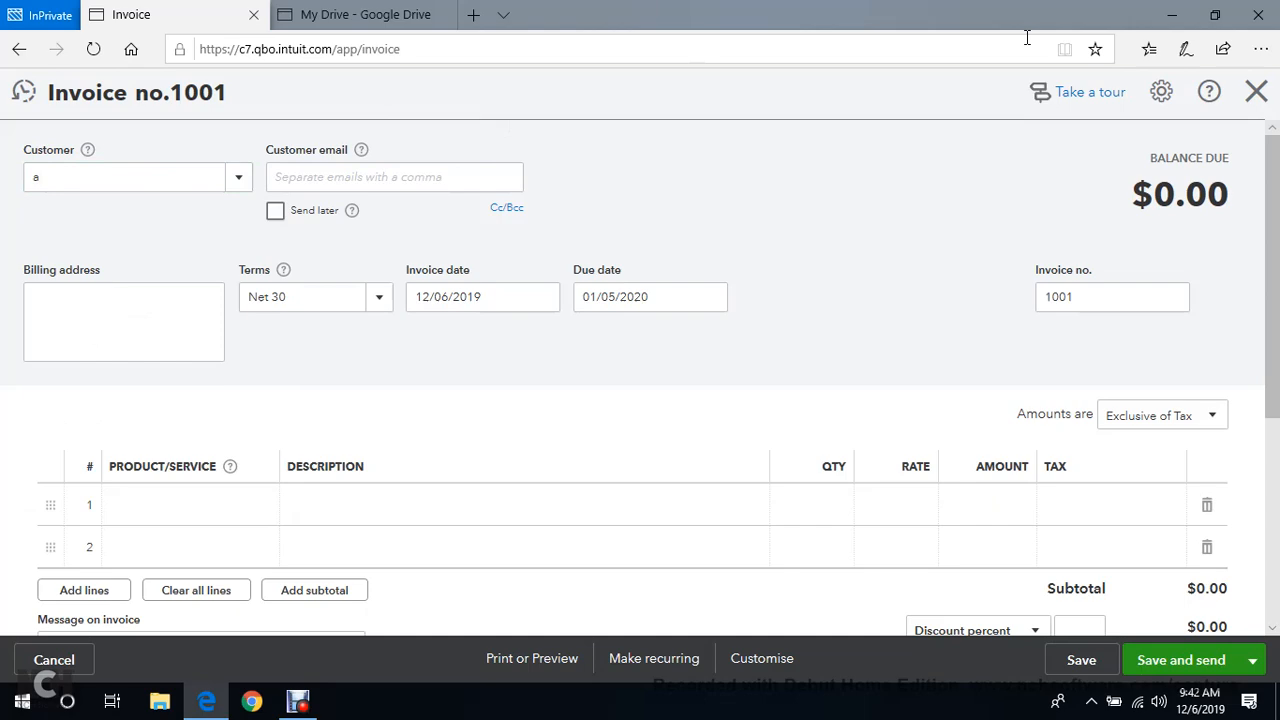
click(1255, 95)
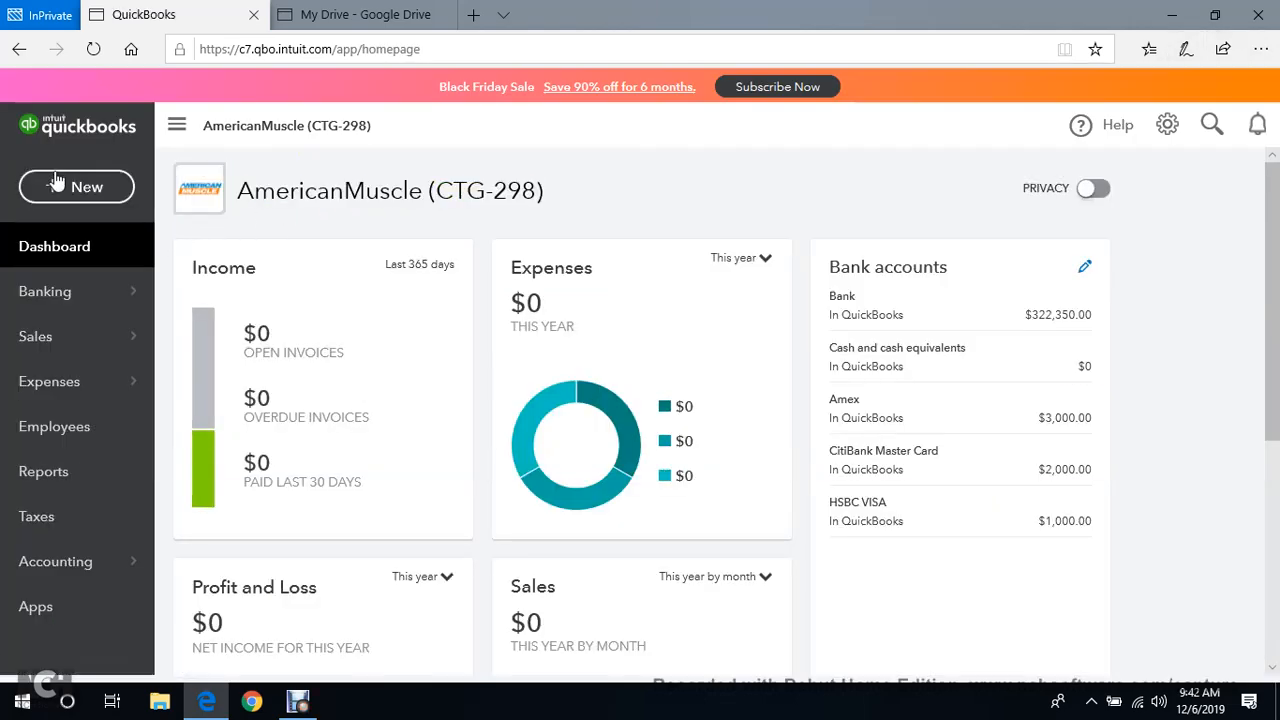
Start a new customer invoice, dismiss the guided tour offer, and choose Jim's Auto Repair as the customer.
click(62, 188)
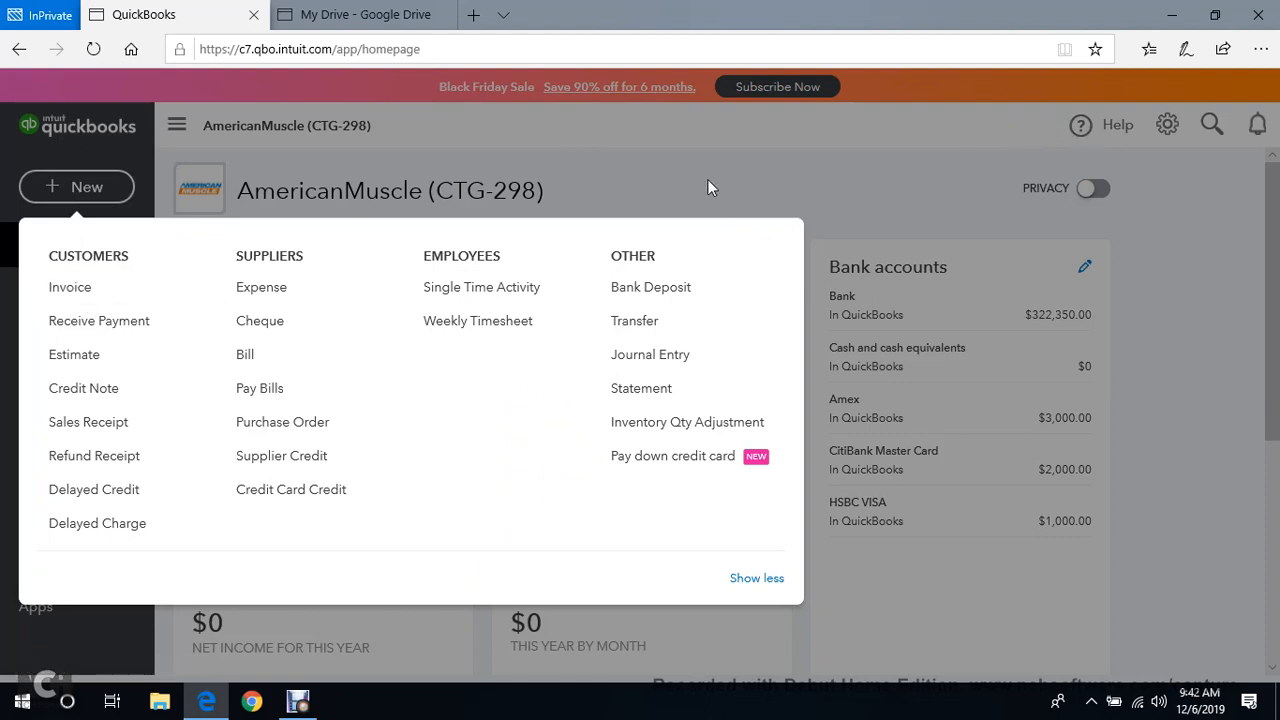
click(103, 290)
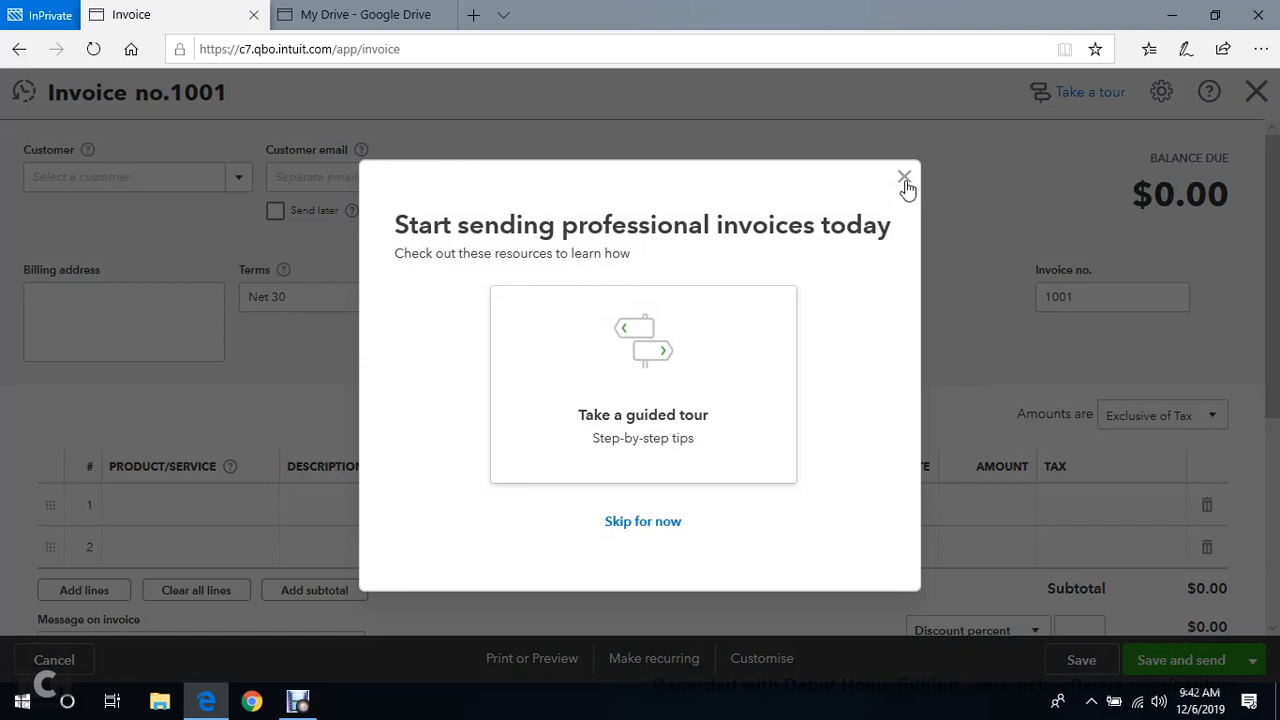
click(904, 180)
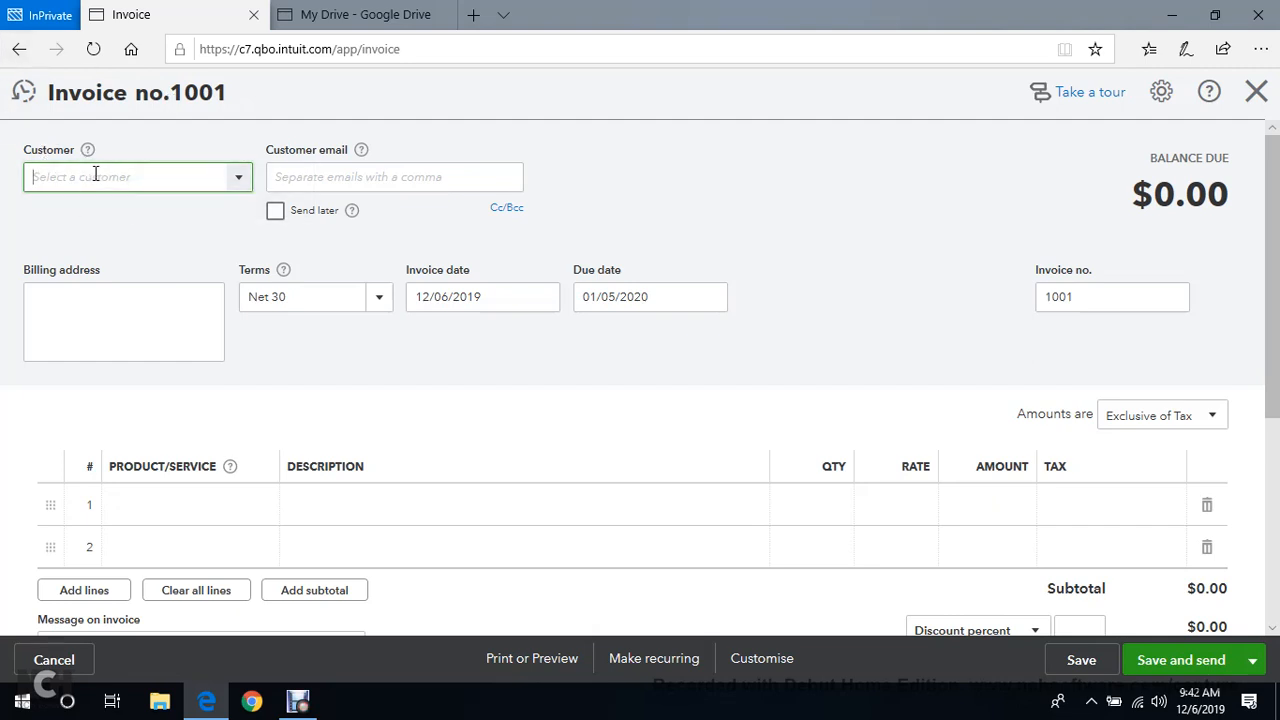
text(a)
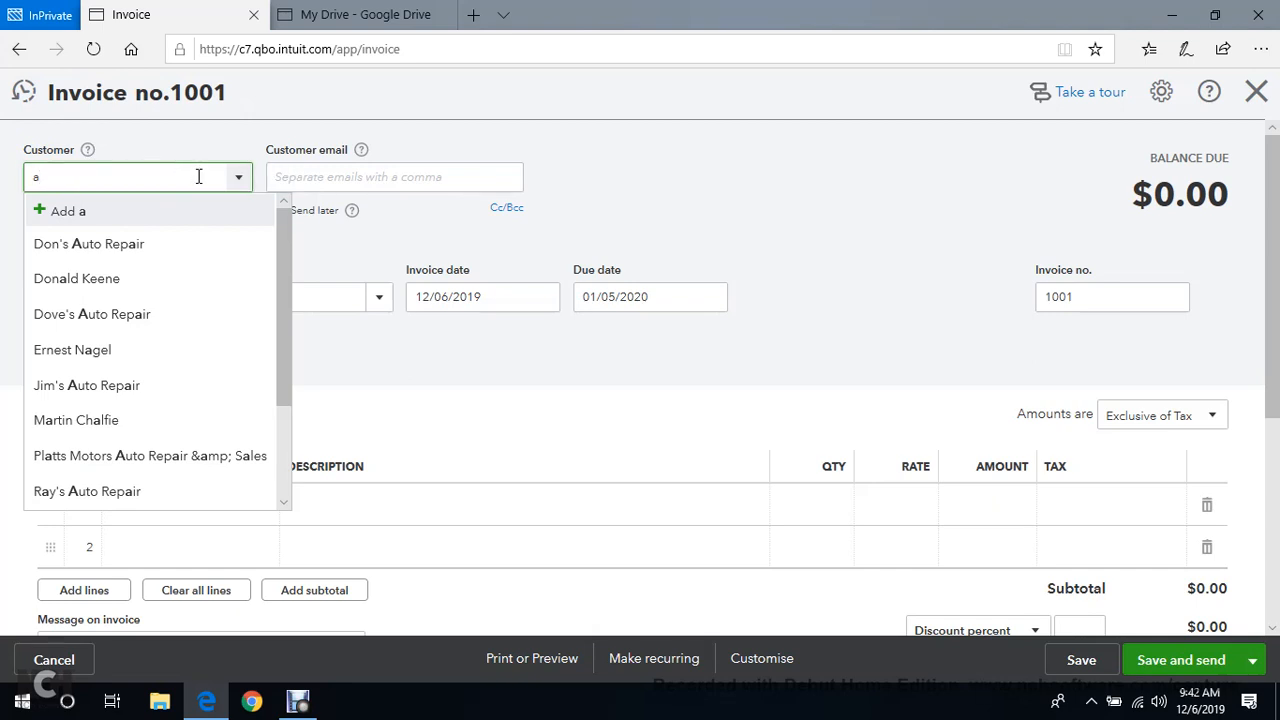
click(127, 390)
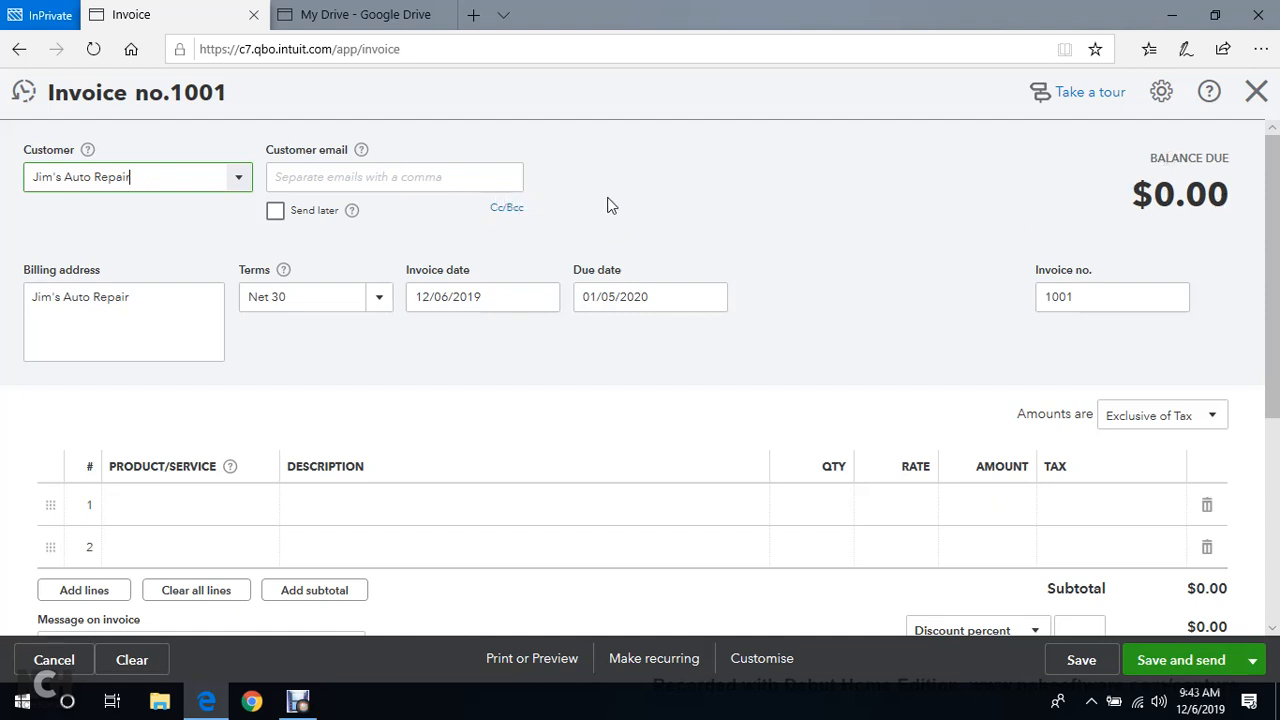
mouse_move(186, 92)
mouse_down()
mouse_move(238, 98)
mouse_move(170, 91)
mouse_up()
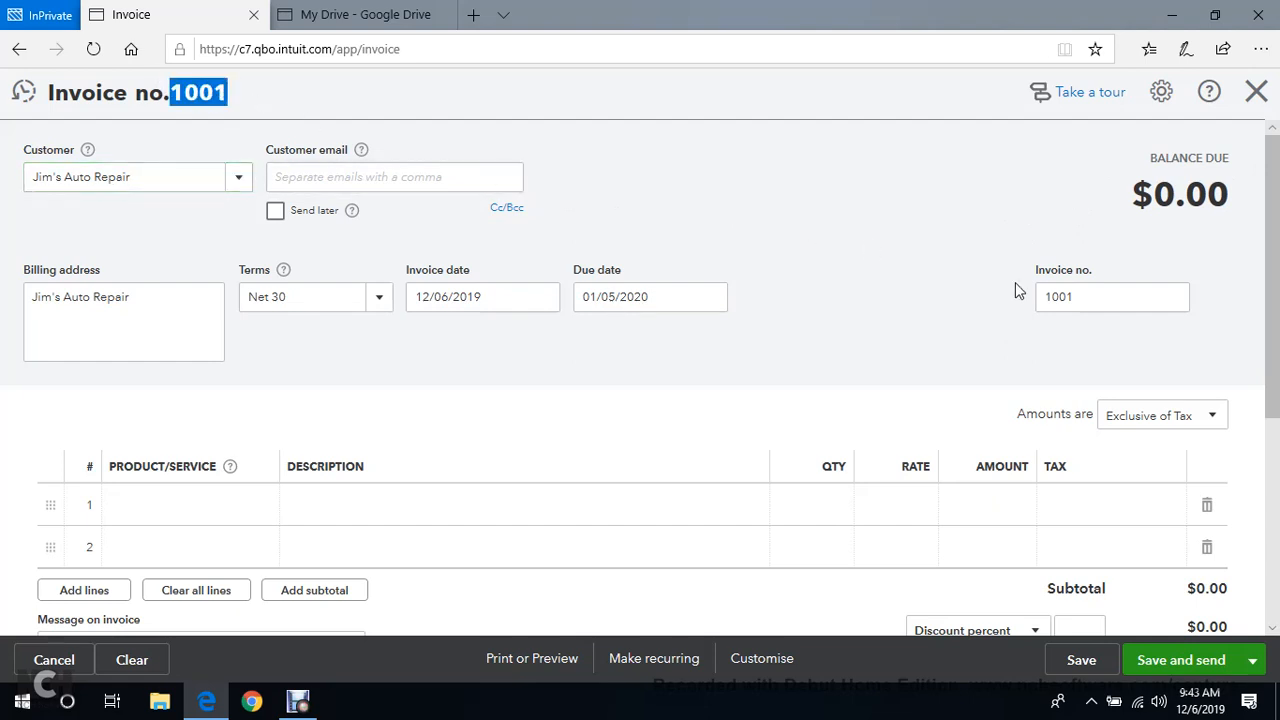
click(1091, 302)
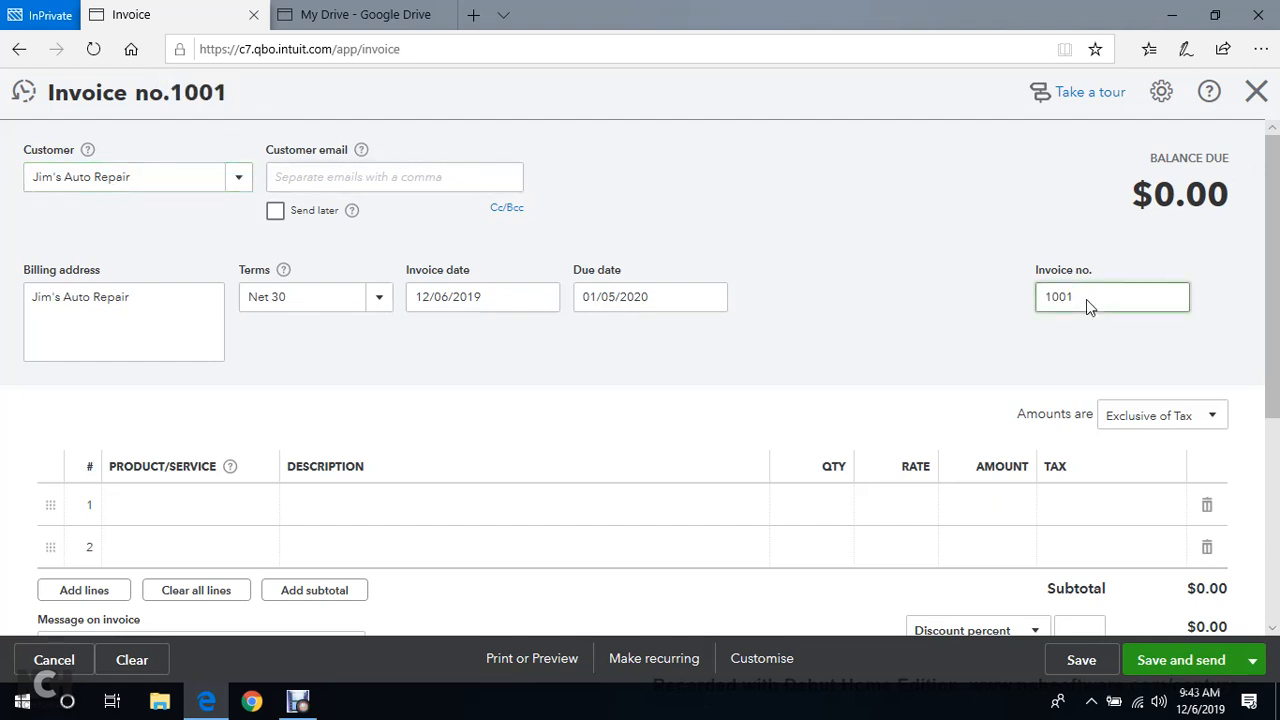
click(990, 228)
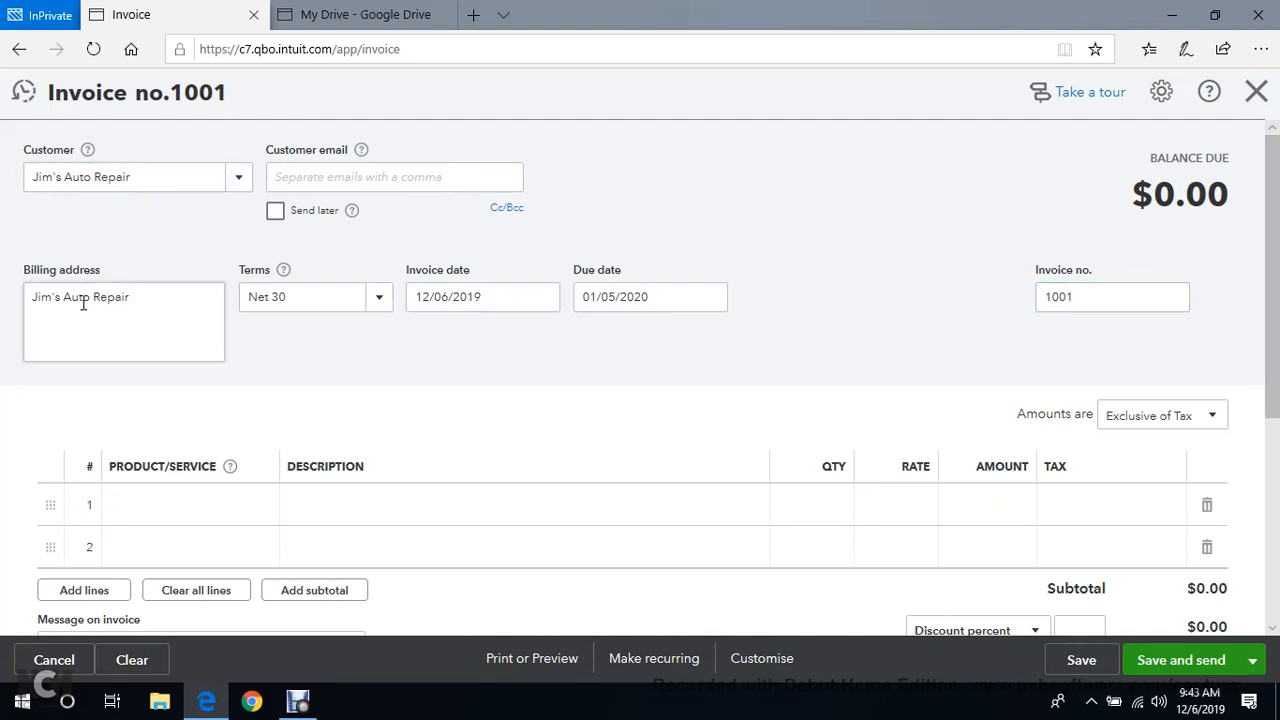
drag(38, 298, 166, 314)
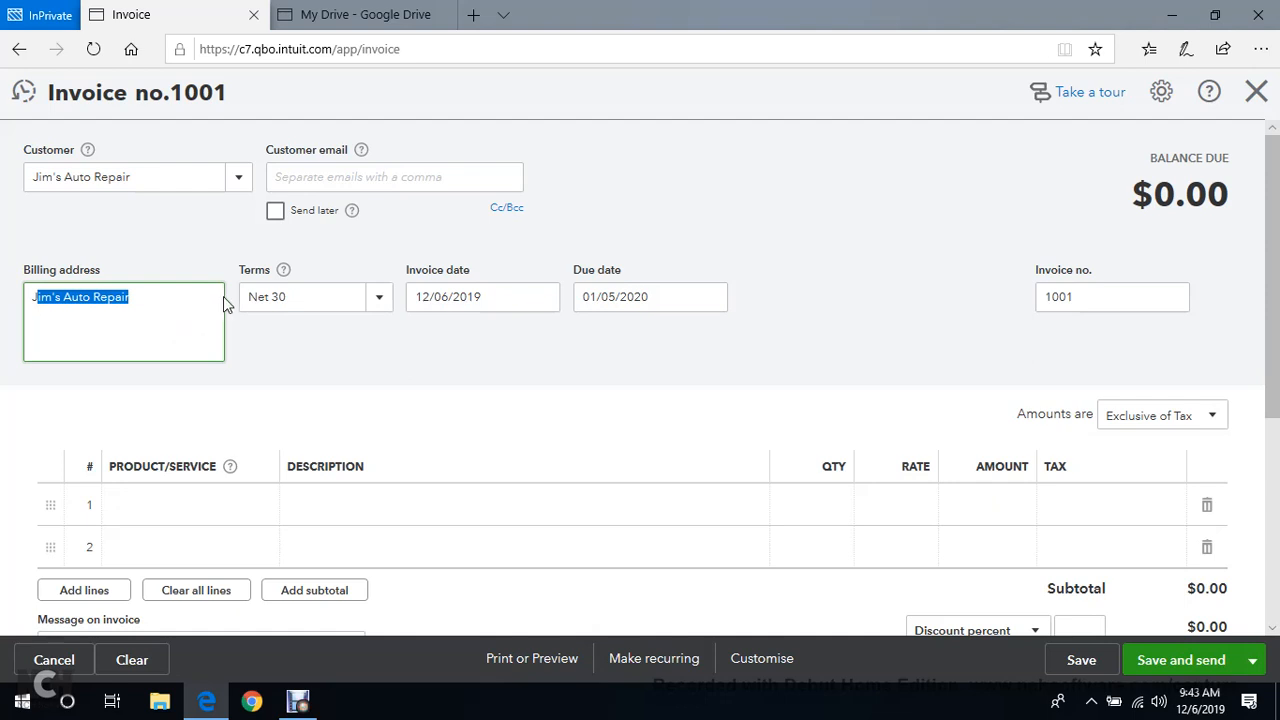
click(374, 305)
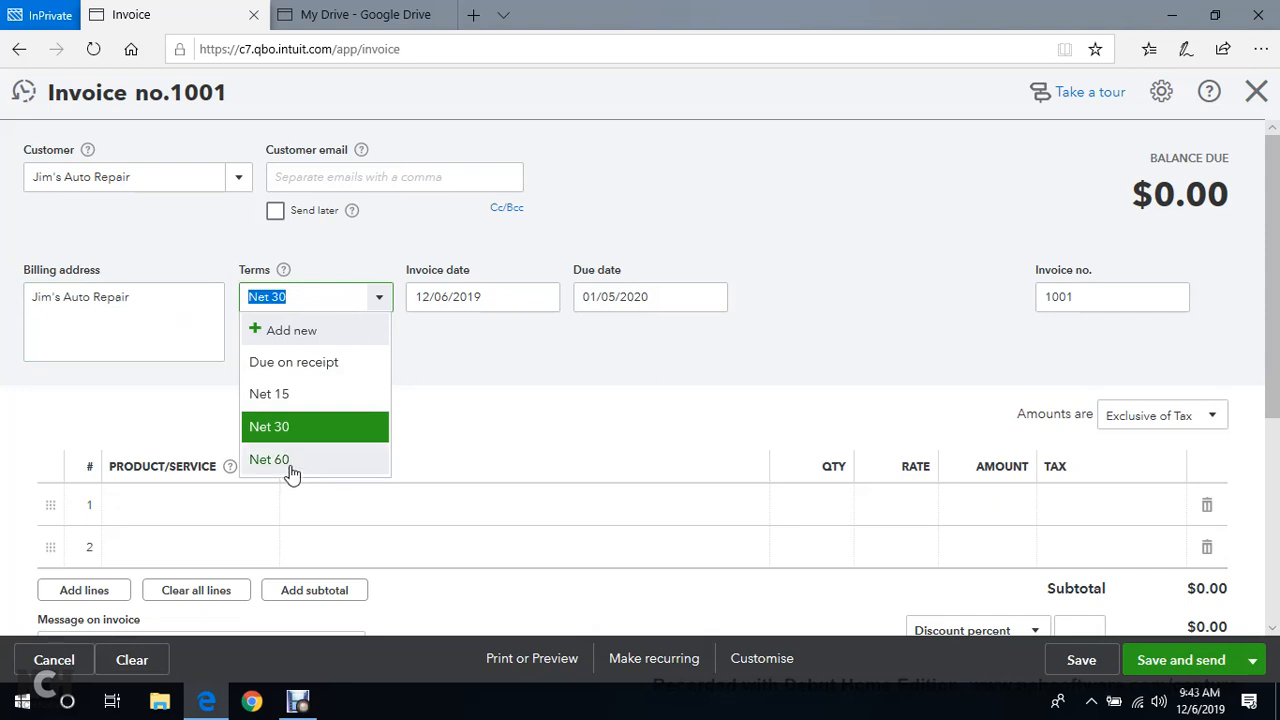
click(294, 334)
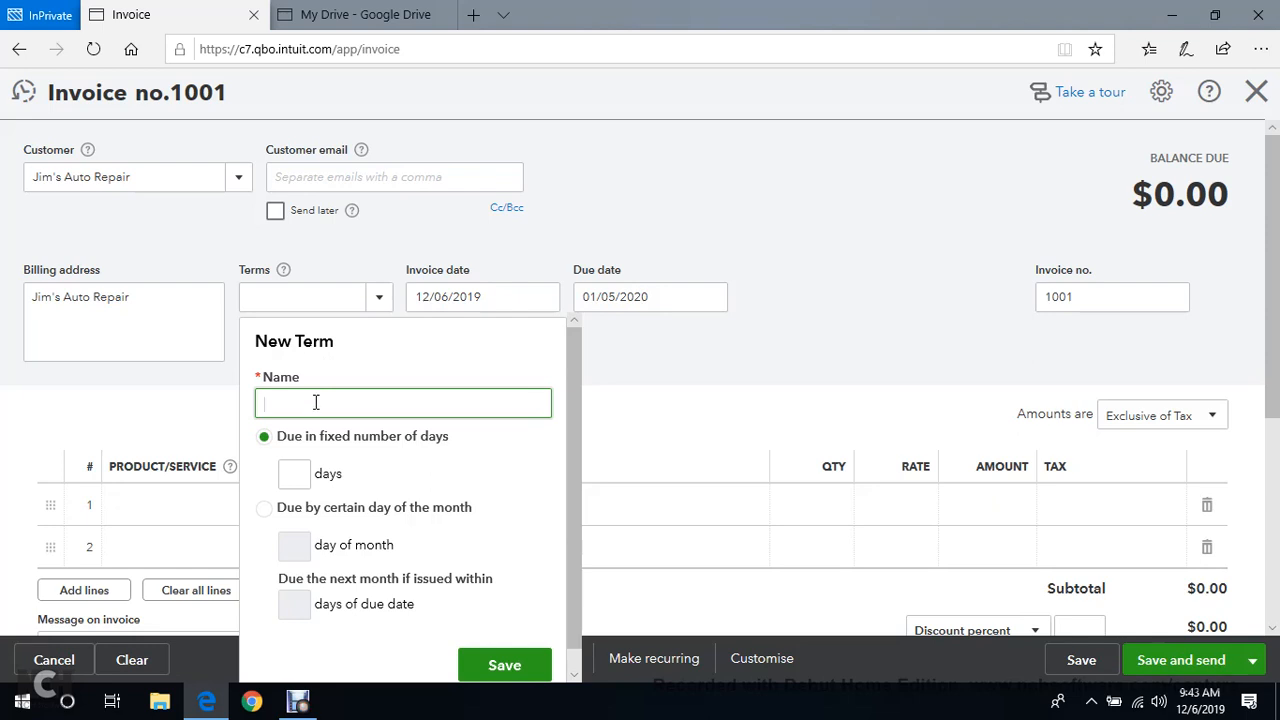
click(298, 475)
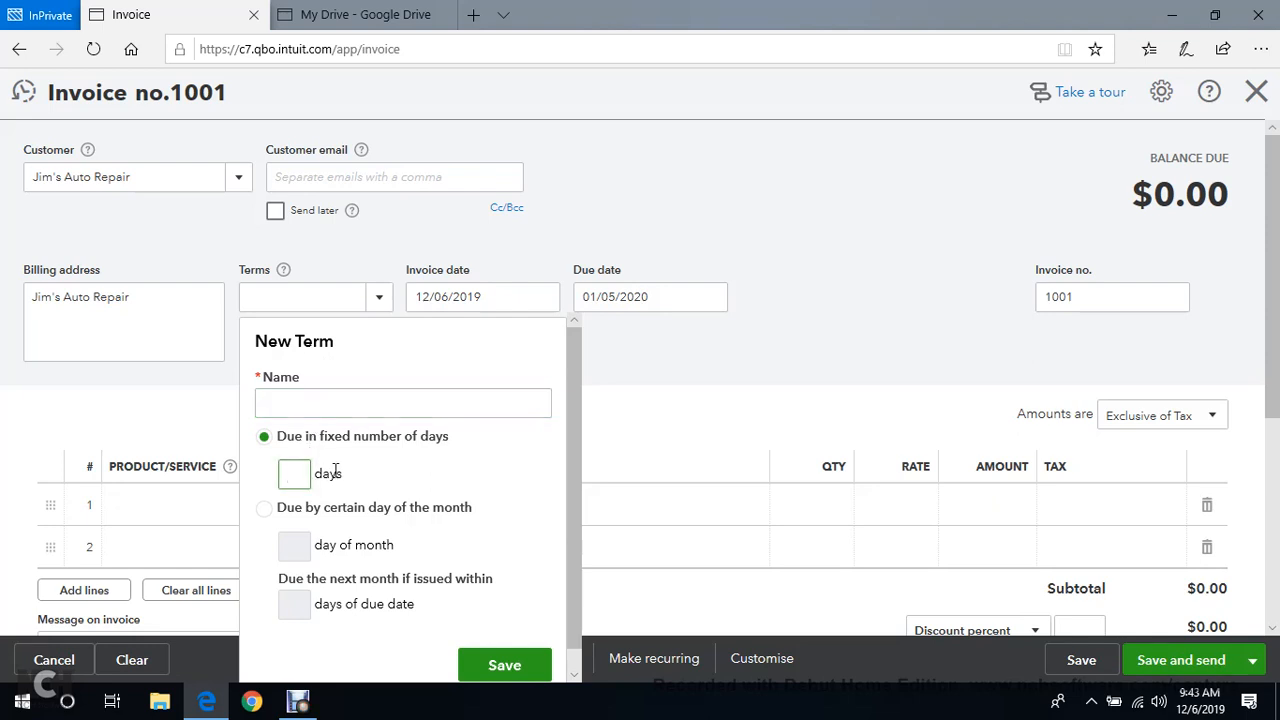
click(493, 666)
key(Escape)
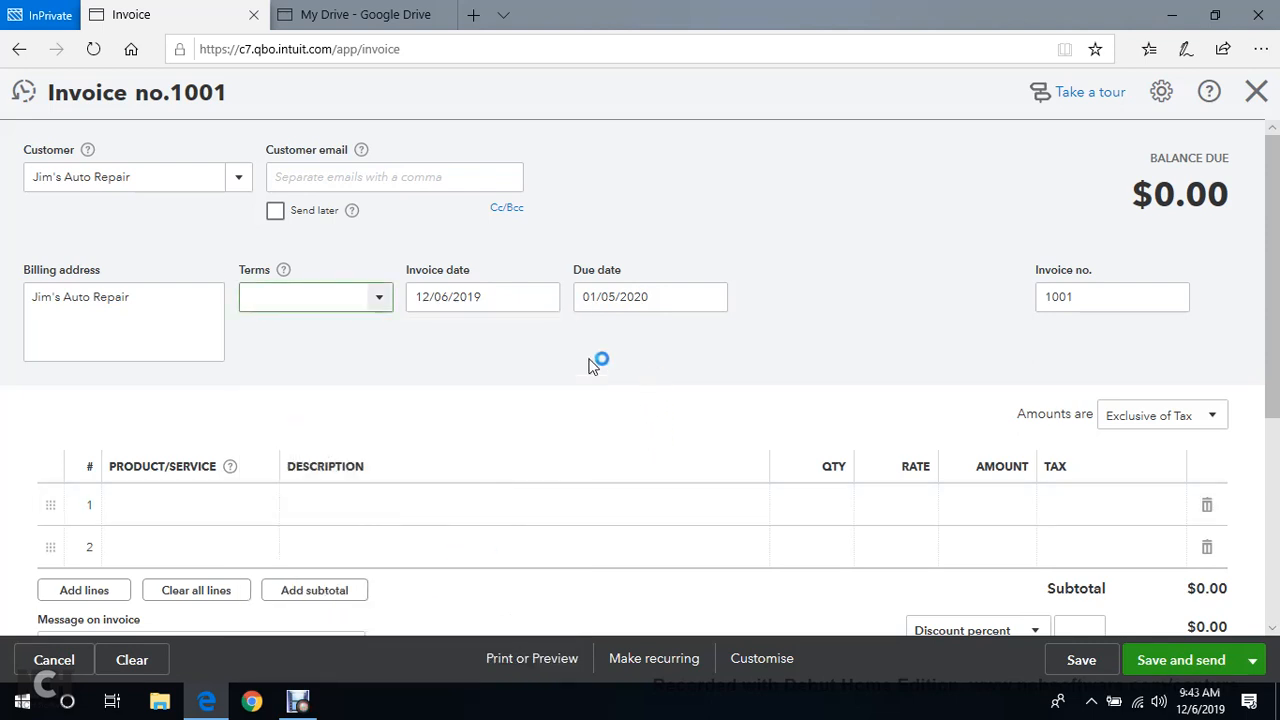
Set the invoice's payment terms to Net 30.
click(379, 303)
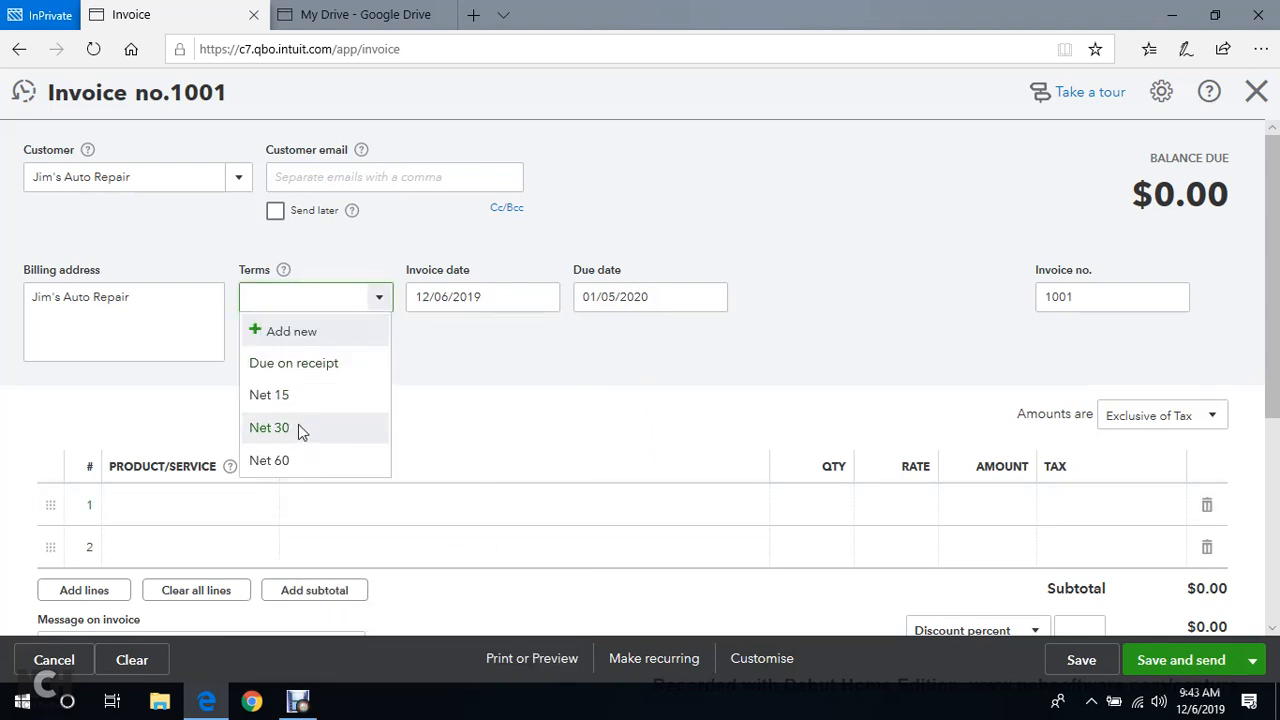
click(297, 431)
click(365, 346)
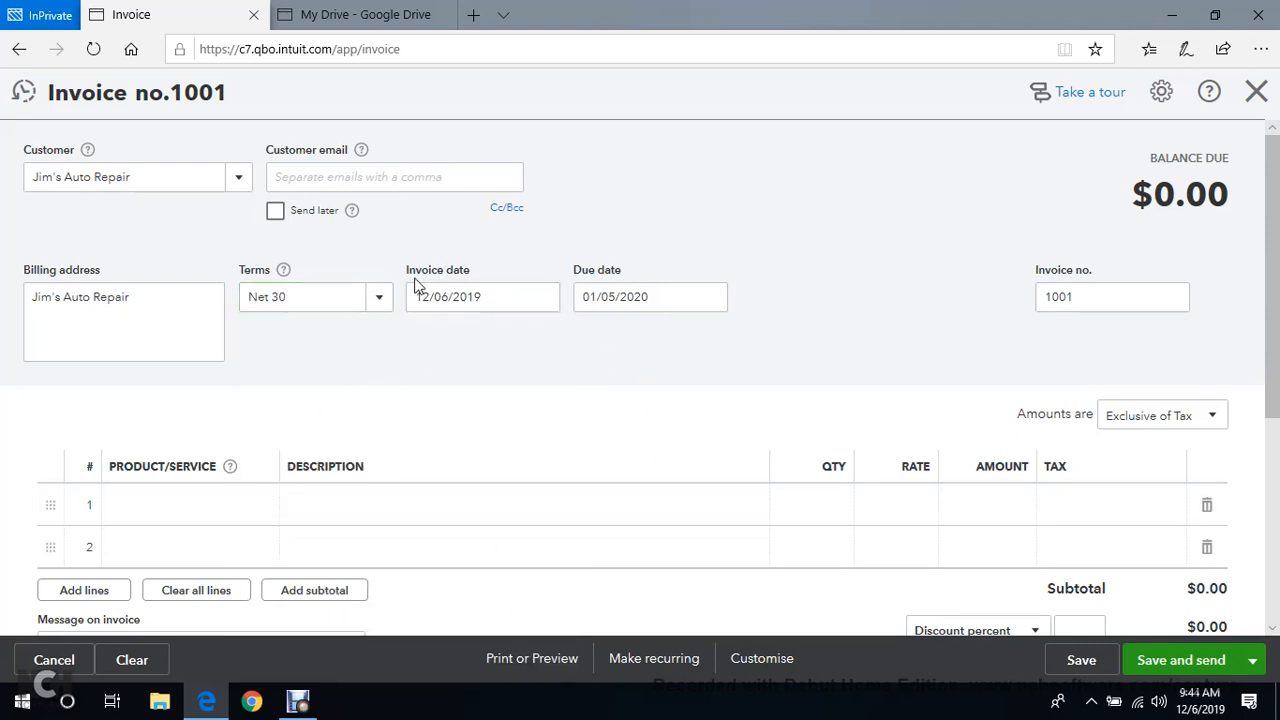
Set the invoice date to 07/01/2019.
click(543, 297)
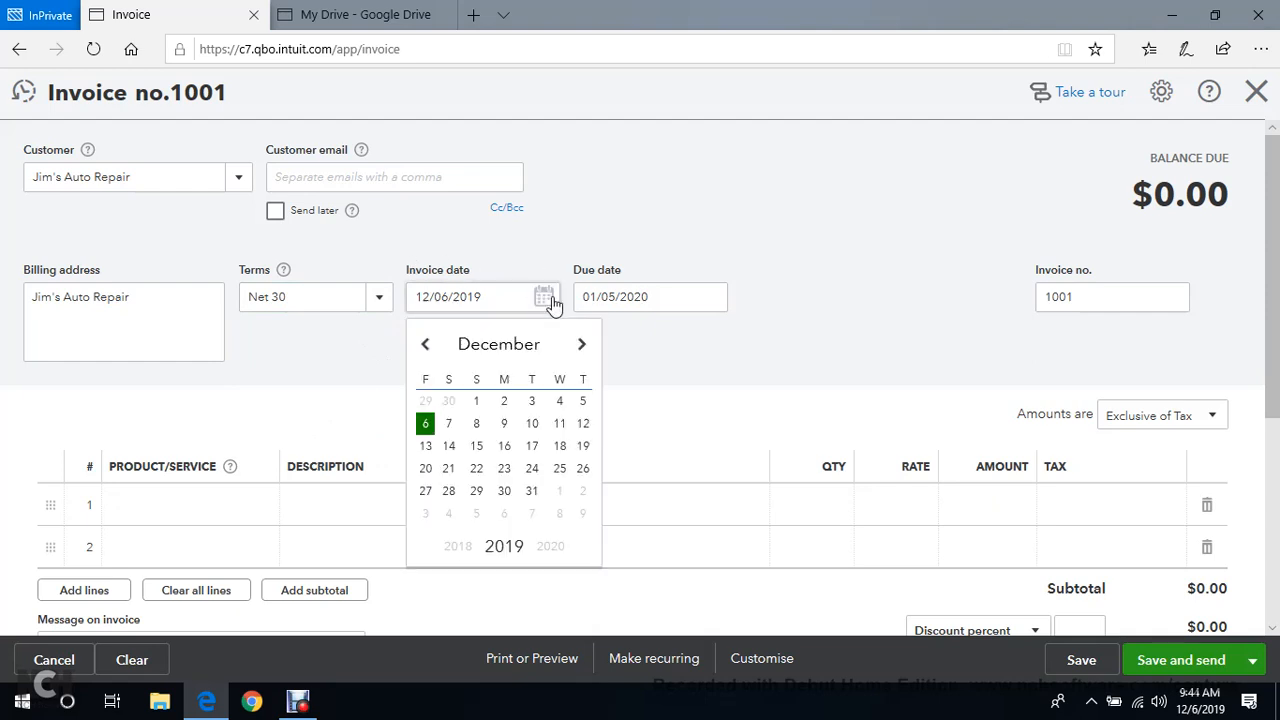
click(500, 350)
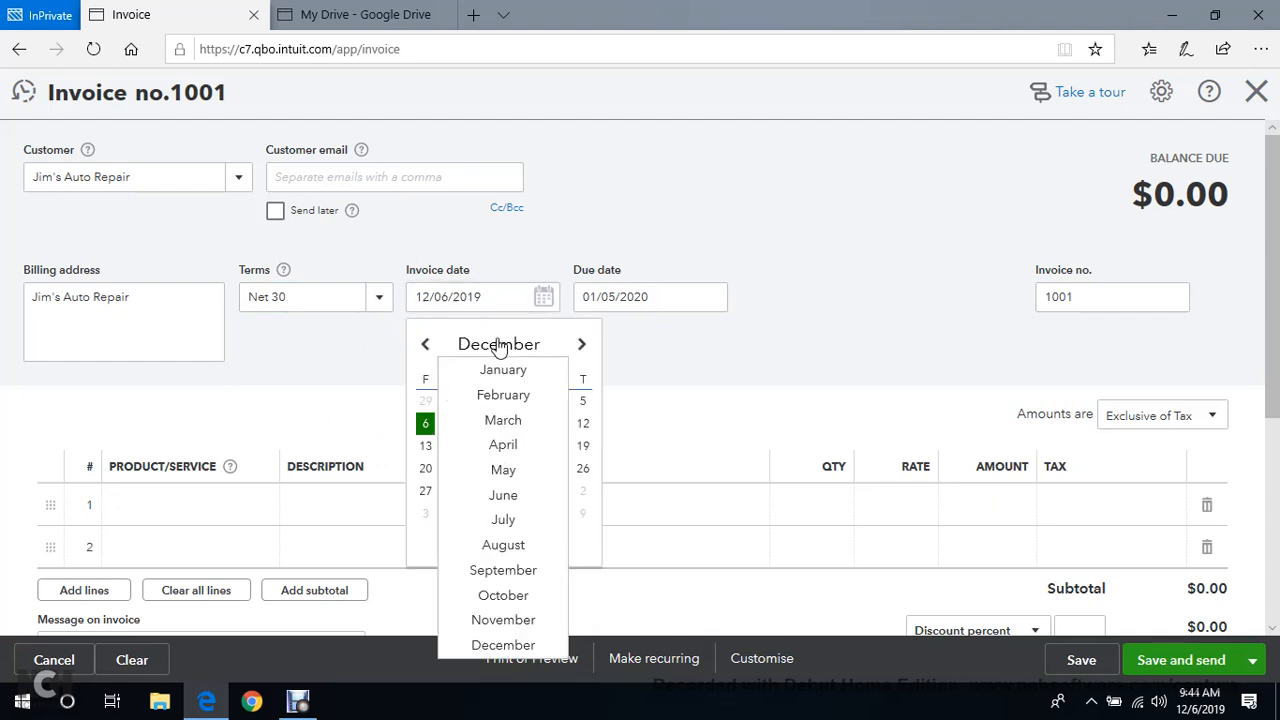
click(502, 518)
click(506, 402)
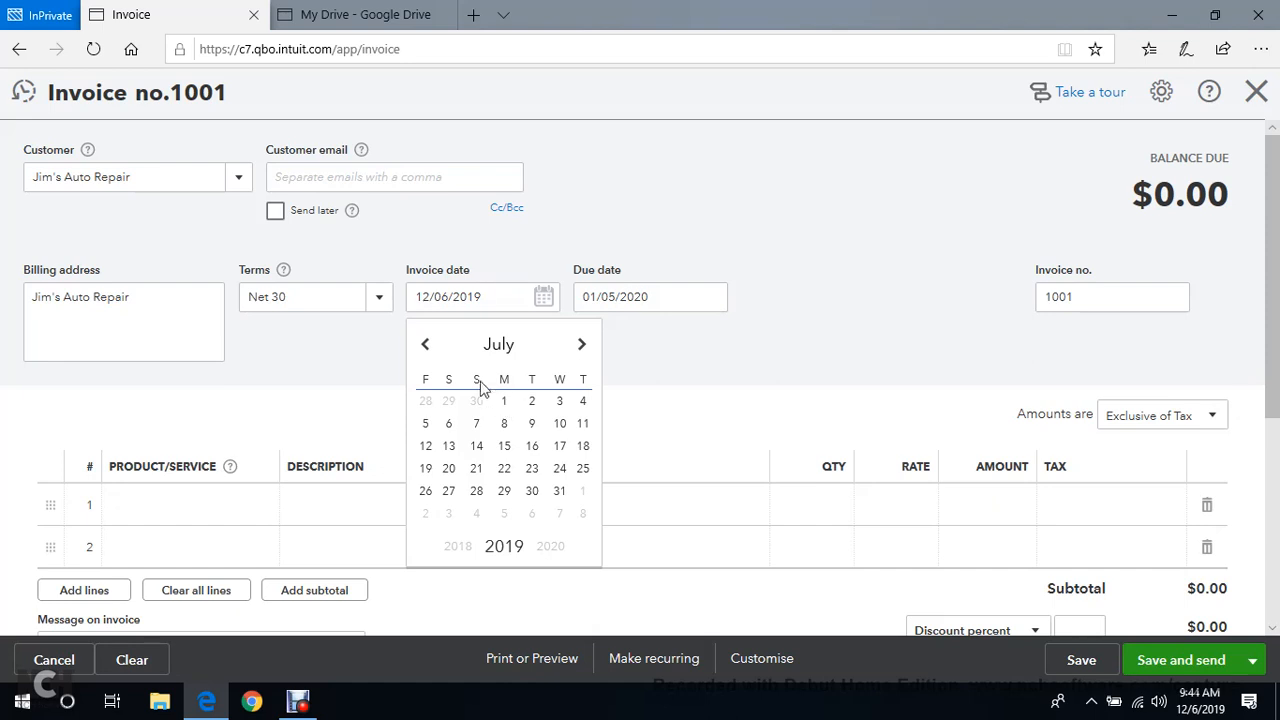
click(509, 350)
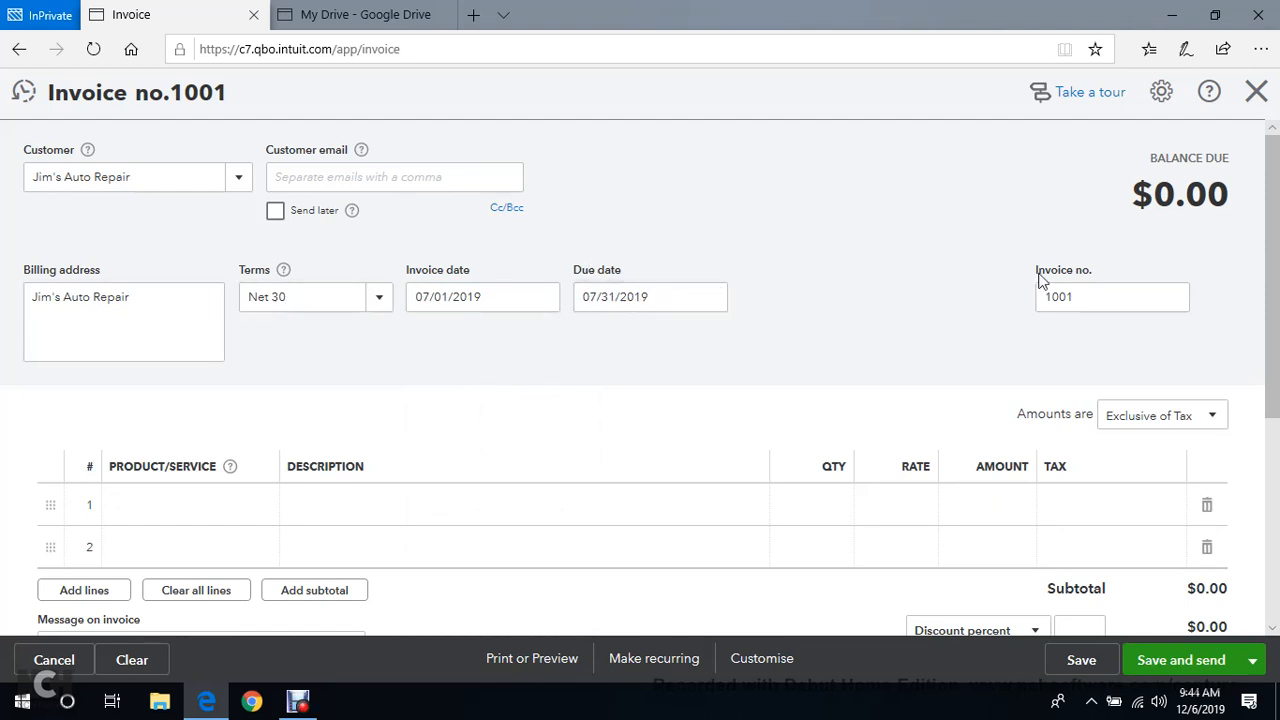
Set the invoice number to 2019.
drag(1089, 297, 958, 314)
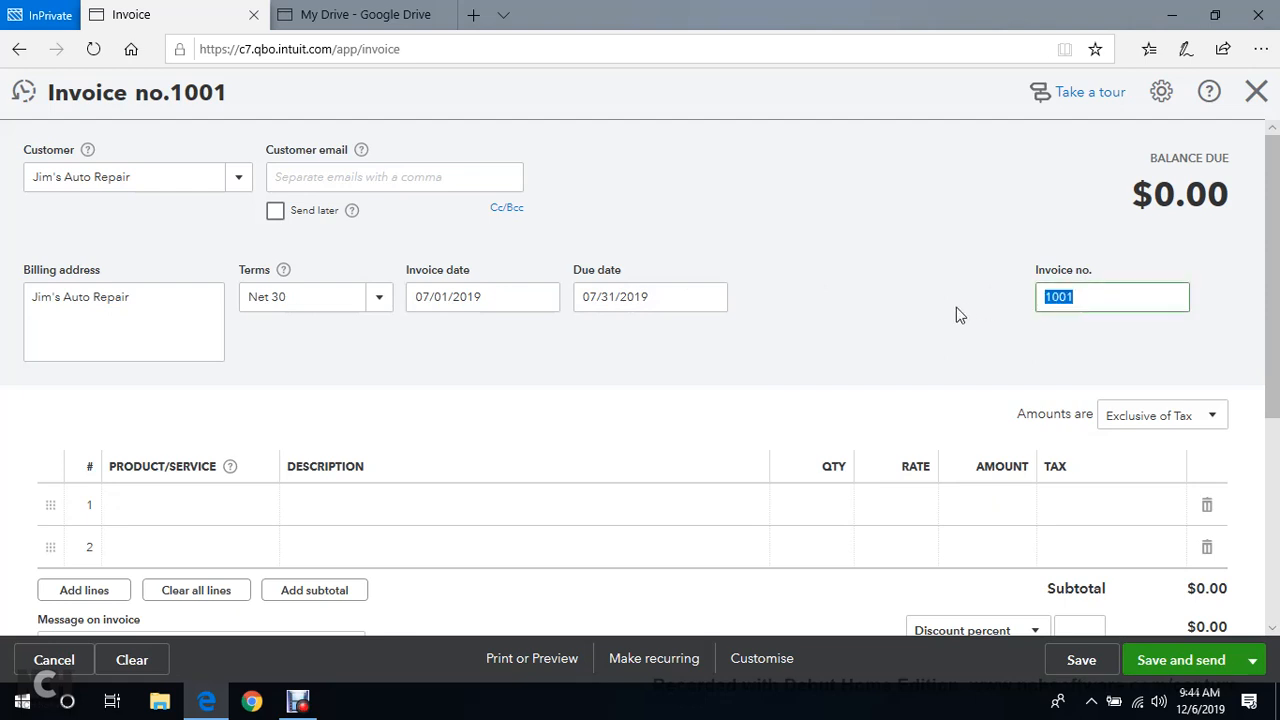
text(2019)
click(960, 303)
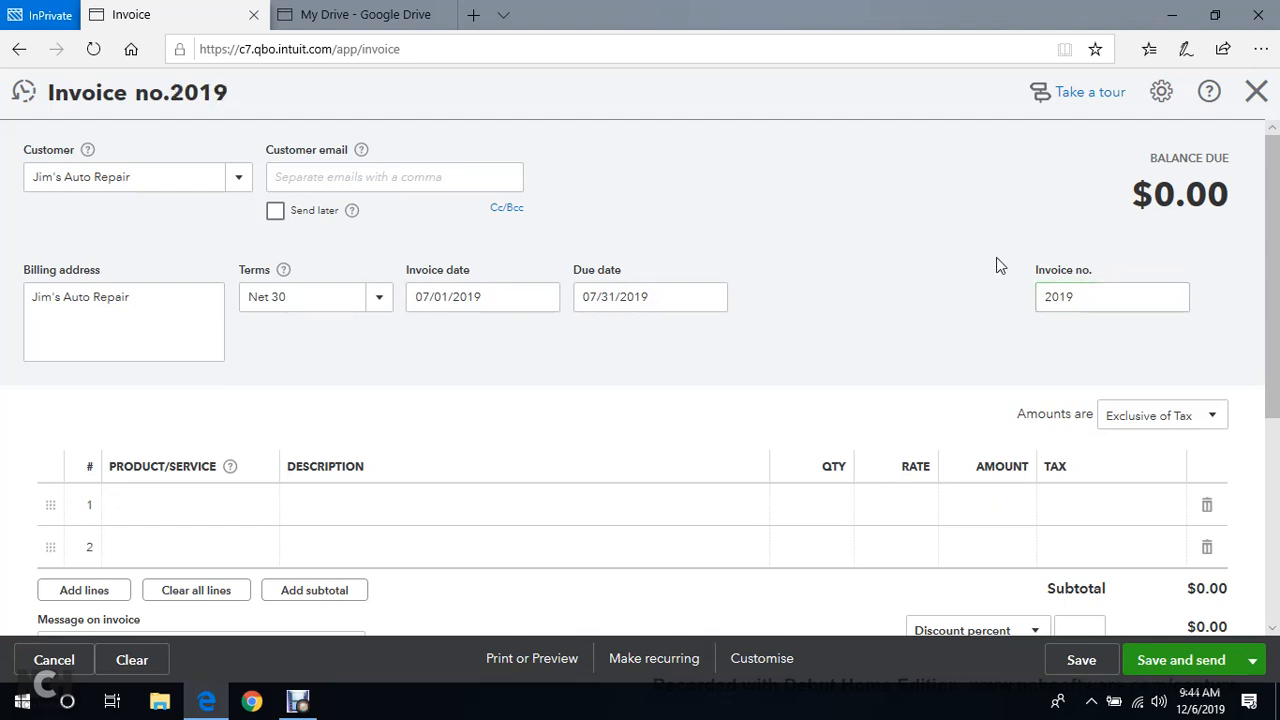
Change the invoice number to 01.
double_click(1095, 302)
text(01)
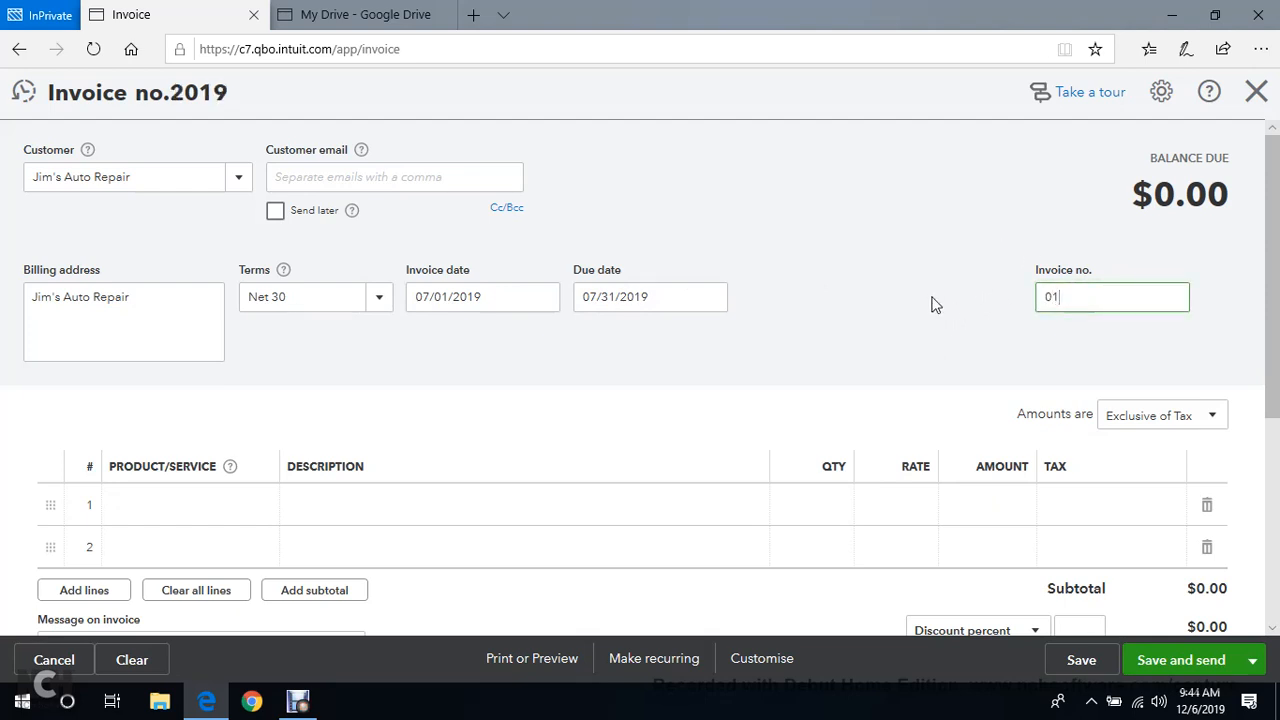
click(913, 290)
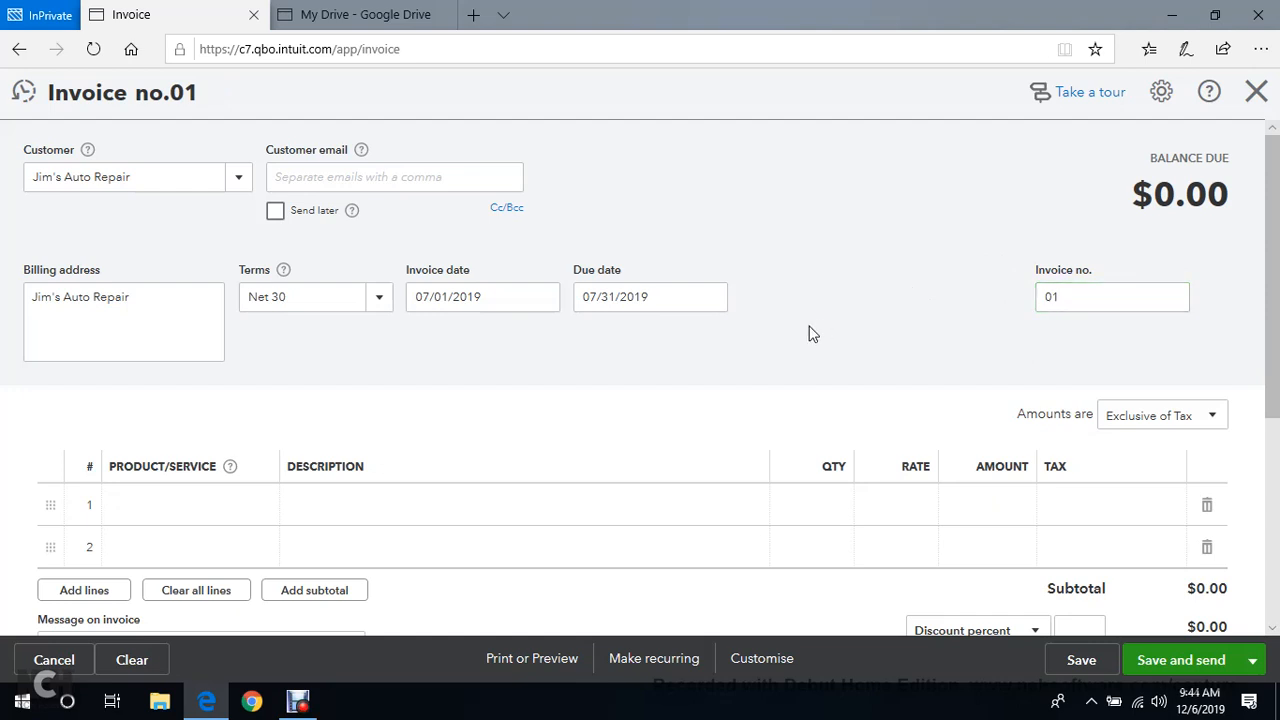
Add F-150 Exhaust as the product on the invoice's first line.
scroll(806, 334, down, 1)
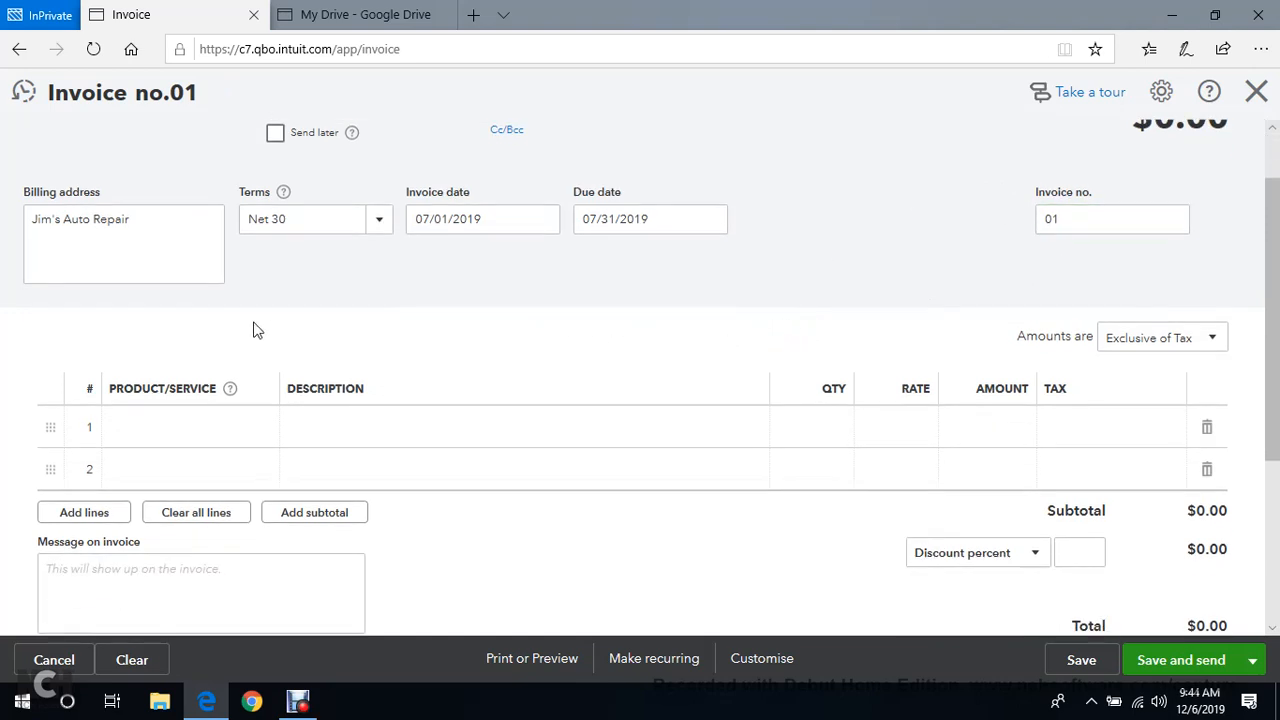
scroll(250, 358, down, 1)
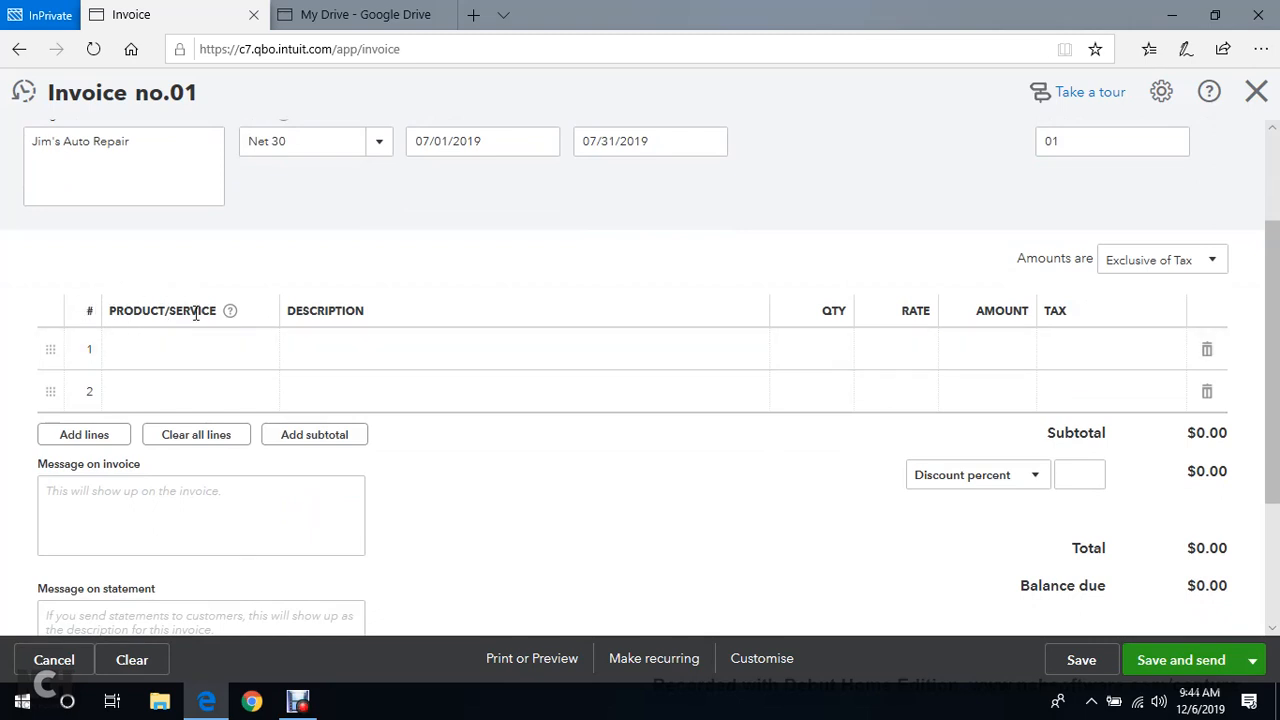
scroll(225, 345, up, 2)
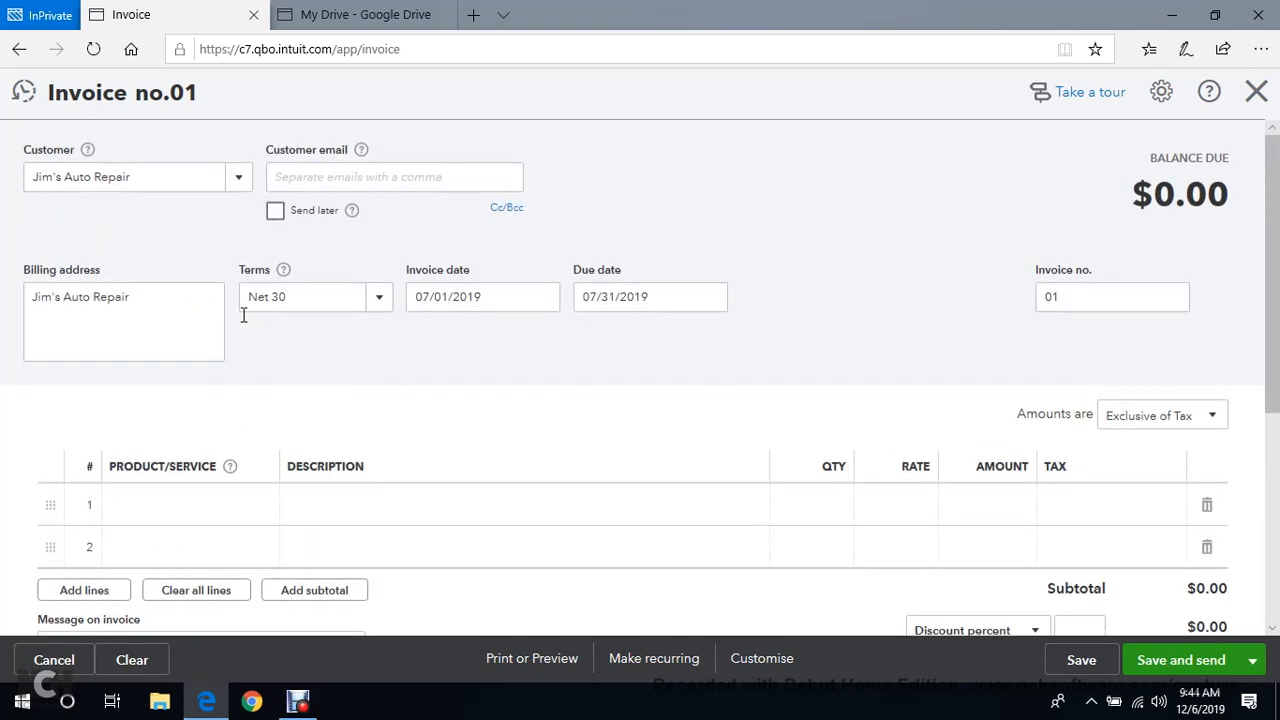
scroll(167, 393, down, 2)
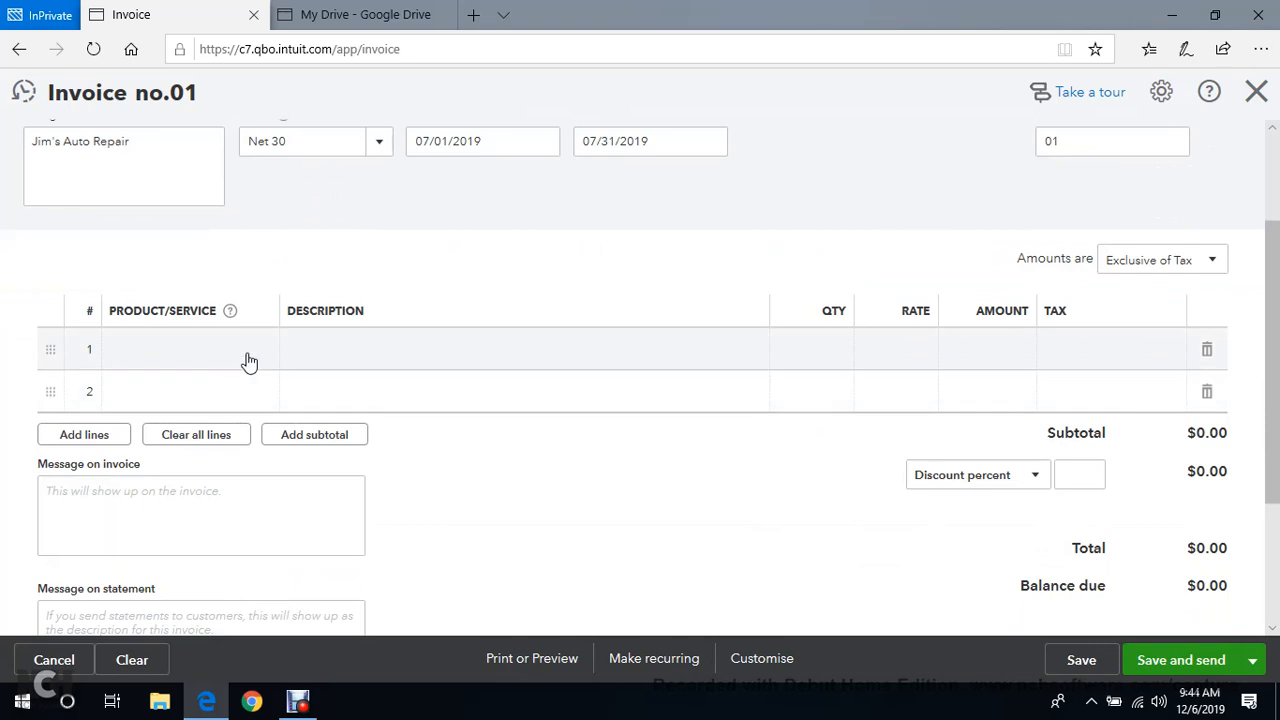
click(252, 356)
click(260, 352)
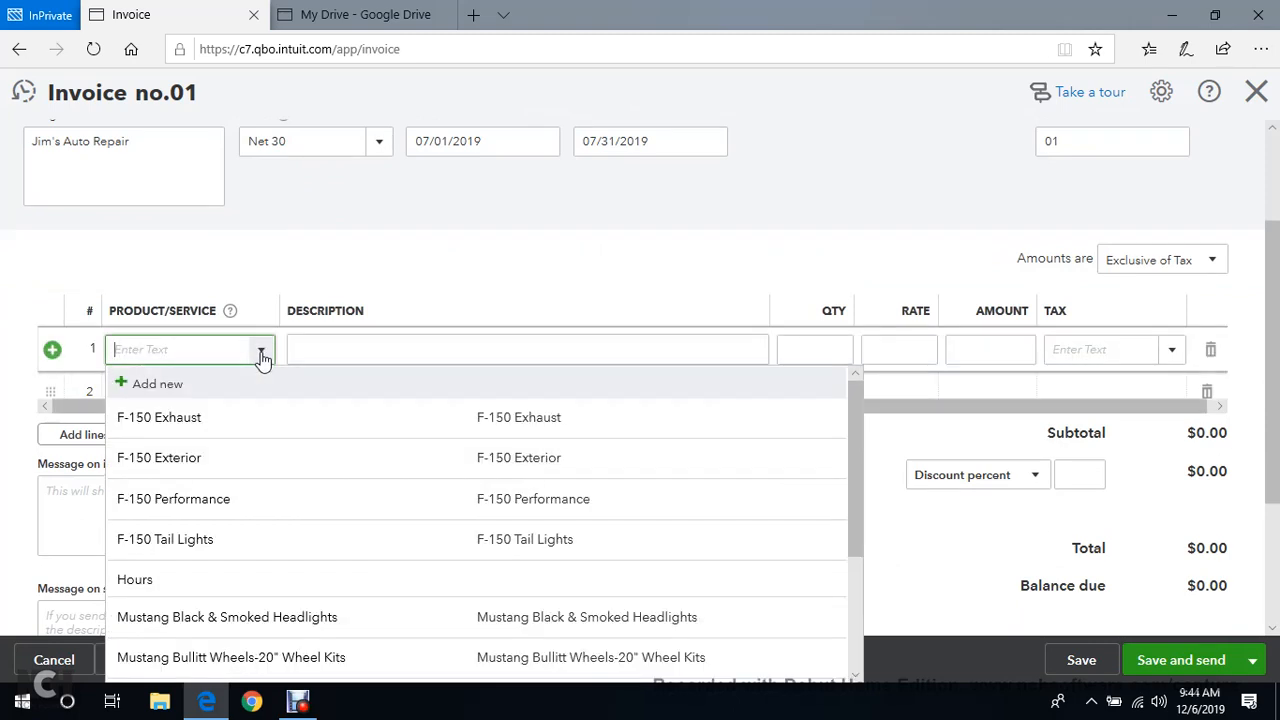
scroll(286, 420, down, 4)
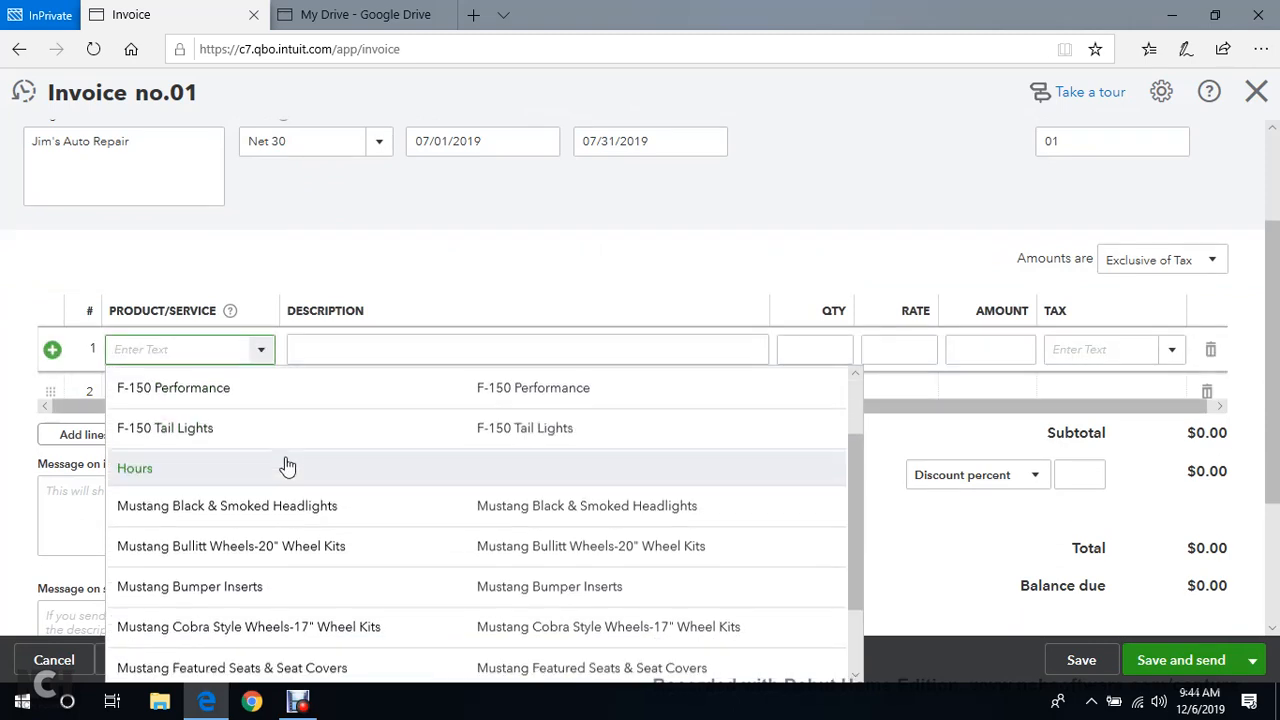
scroll(268, 540, up, 4)
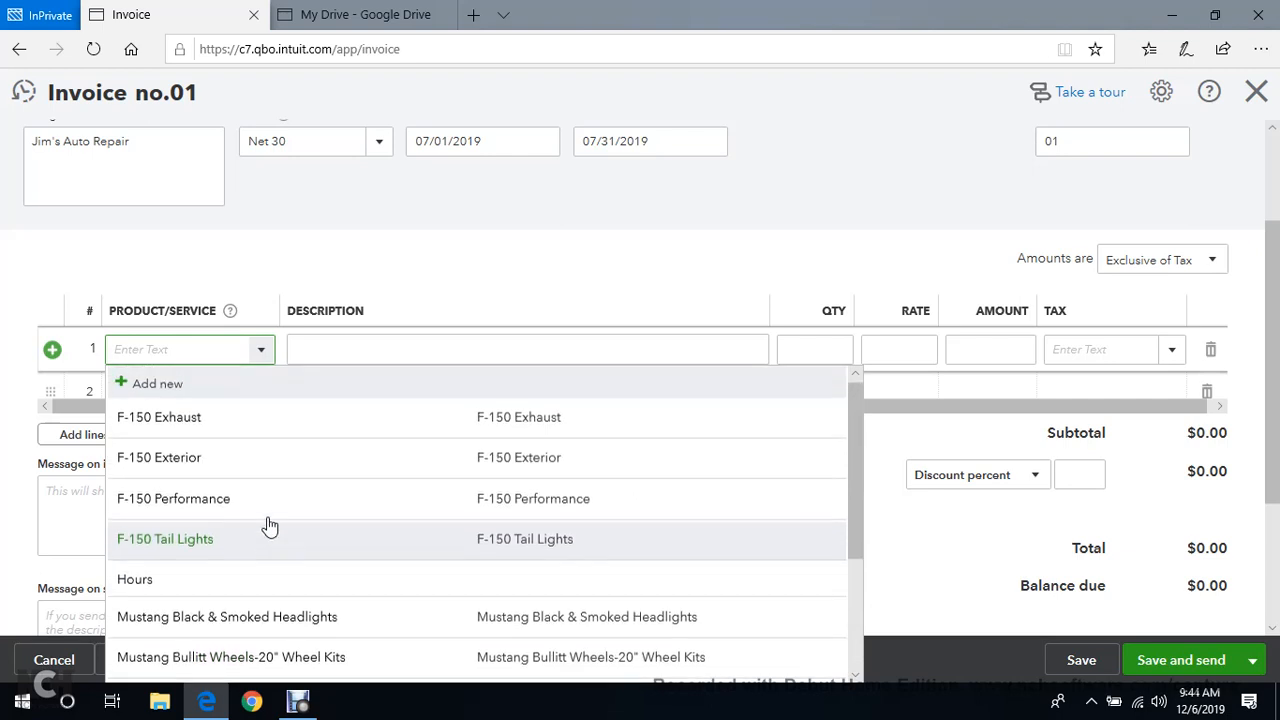
click(241, 437)
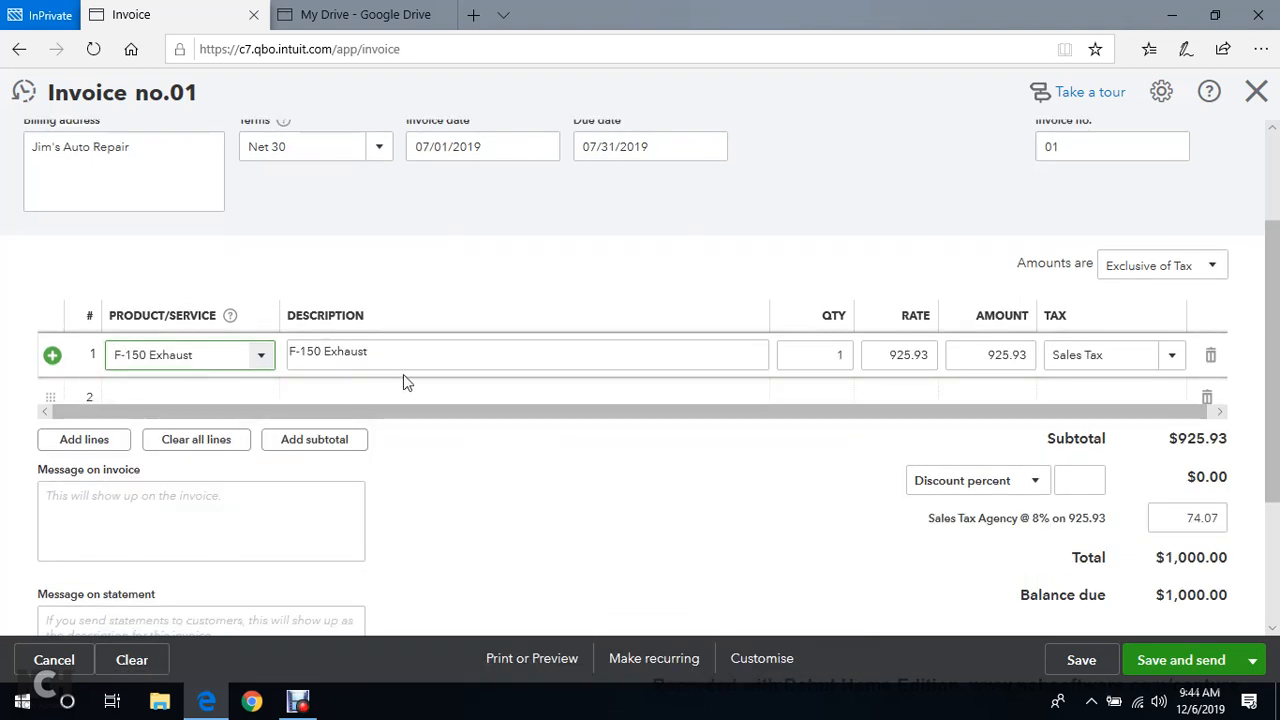
Set the quantity of the F-150 Exhaust line to 10.
click(818, 356)
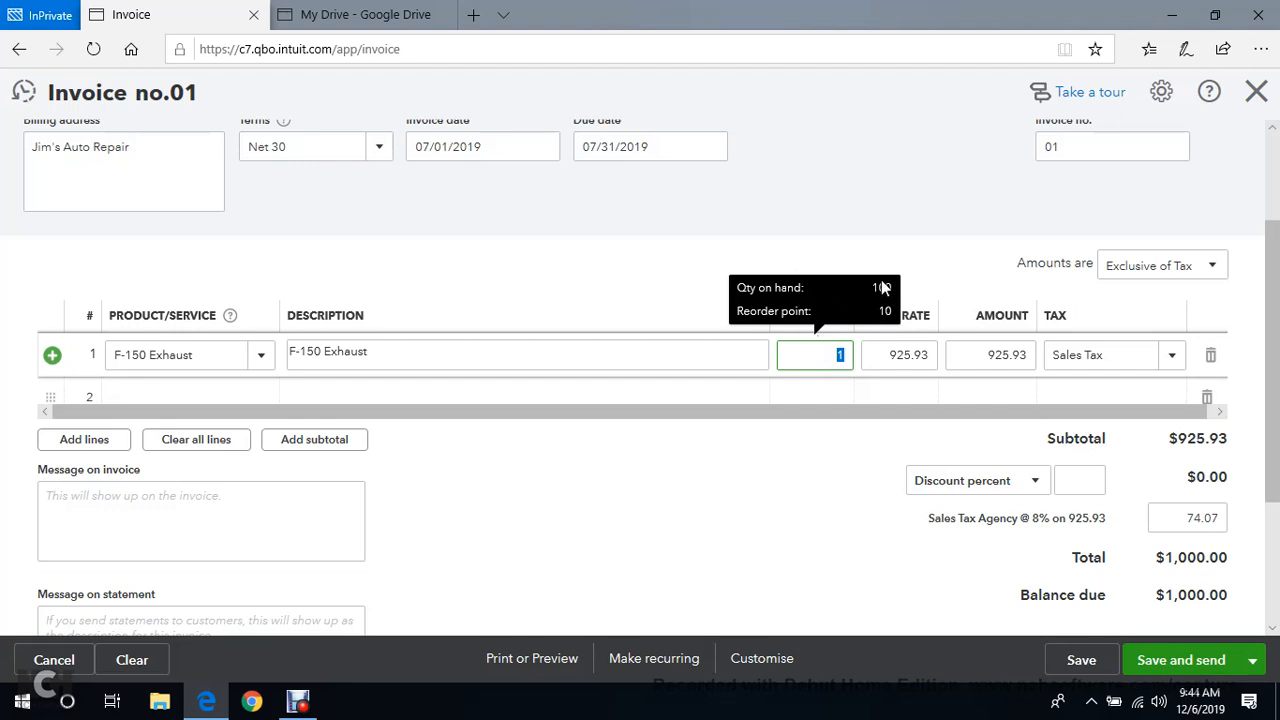
text(10)
click(800, 214)
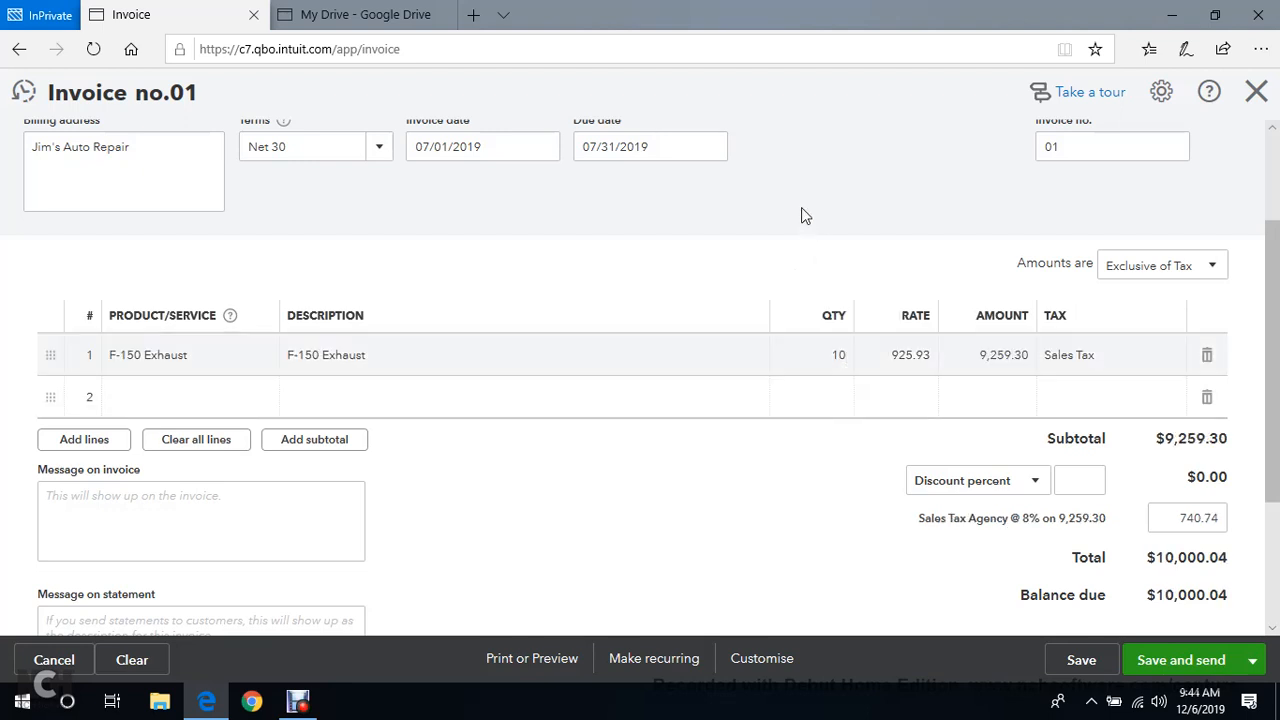
click(906, 360)
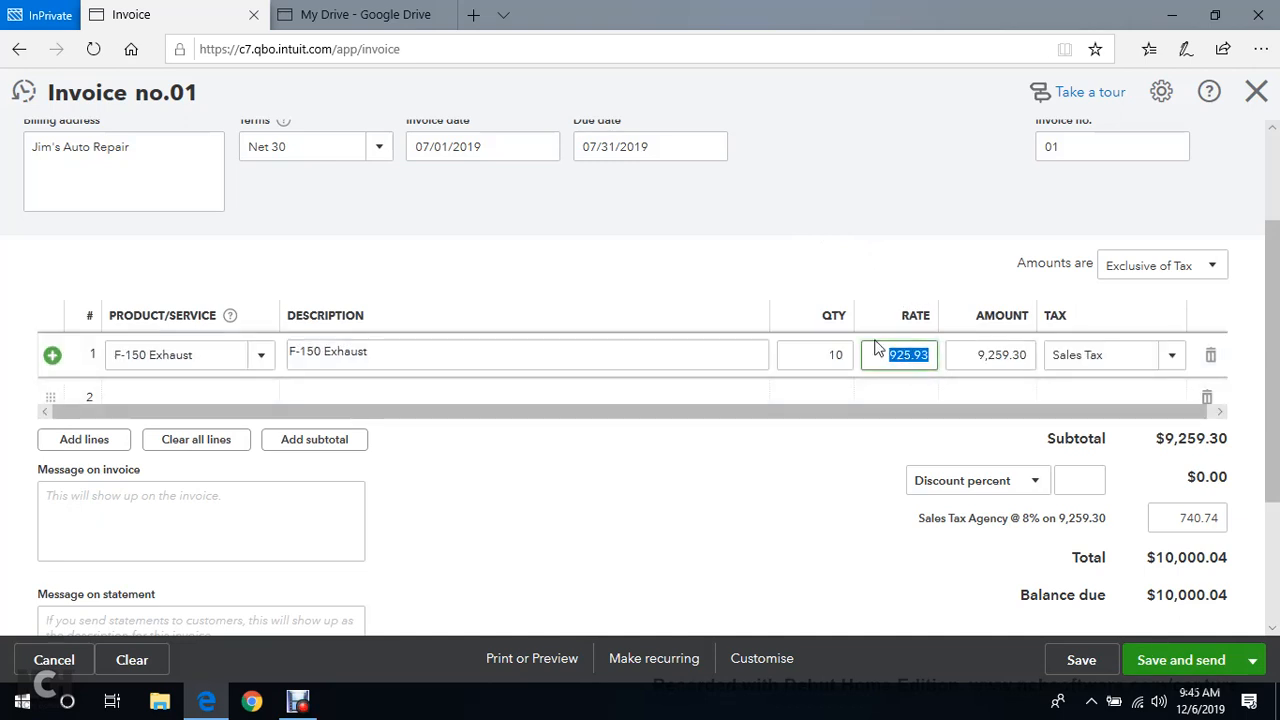
click(836, 180)
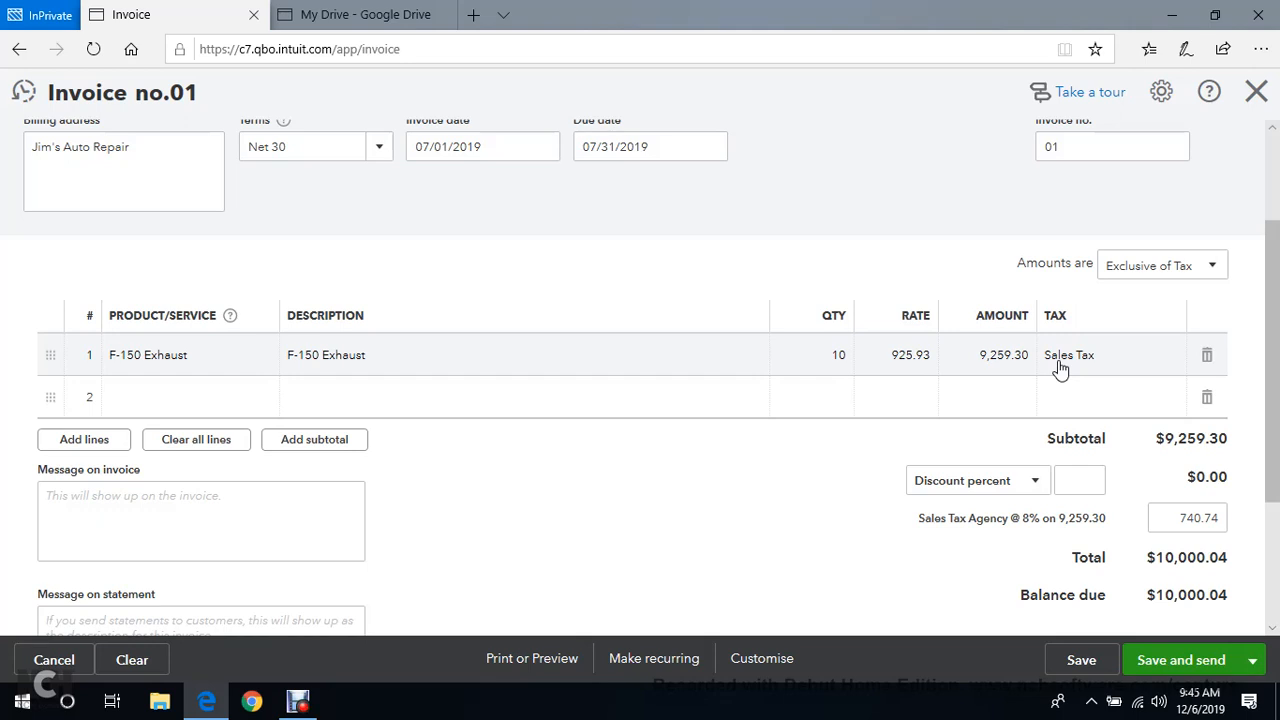
Set the invoice amounts to Inclusive of Tax.
scroll(934, 252, down, 1)
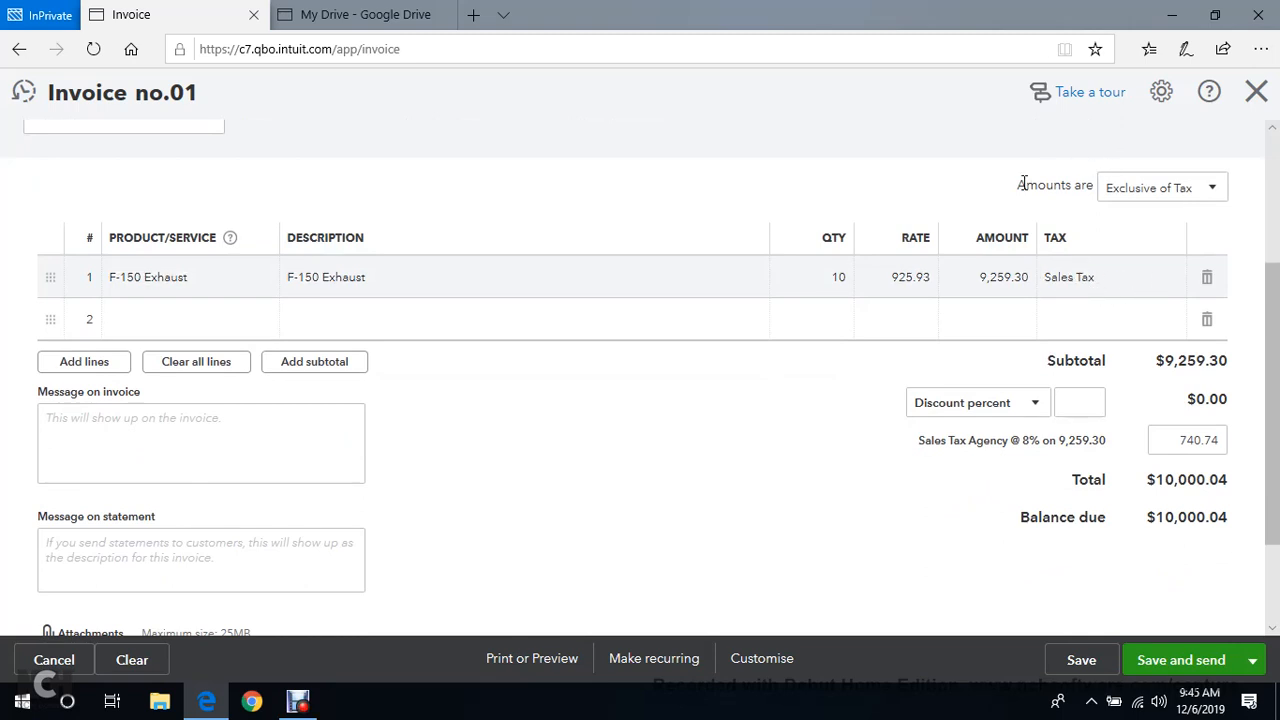
drag(1020, 186, 1082, 190)
click(1226, 189)
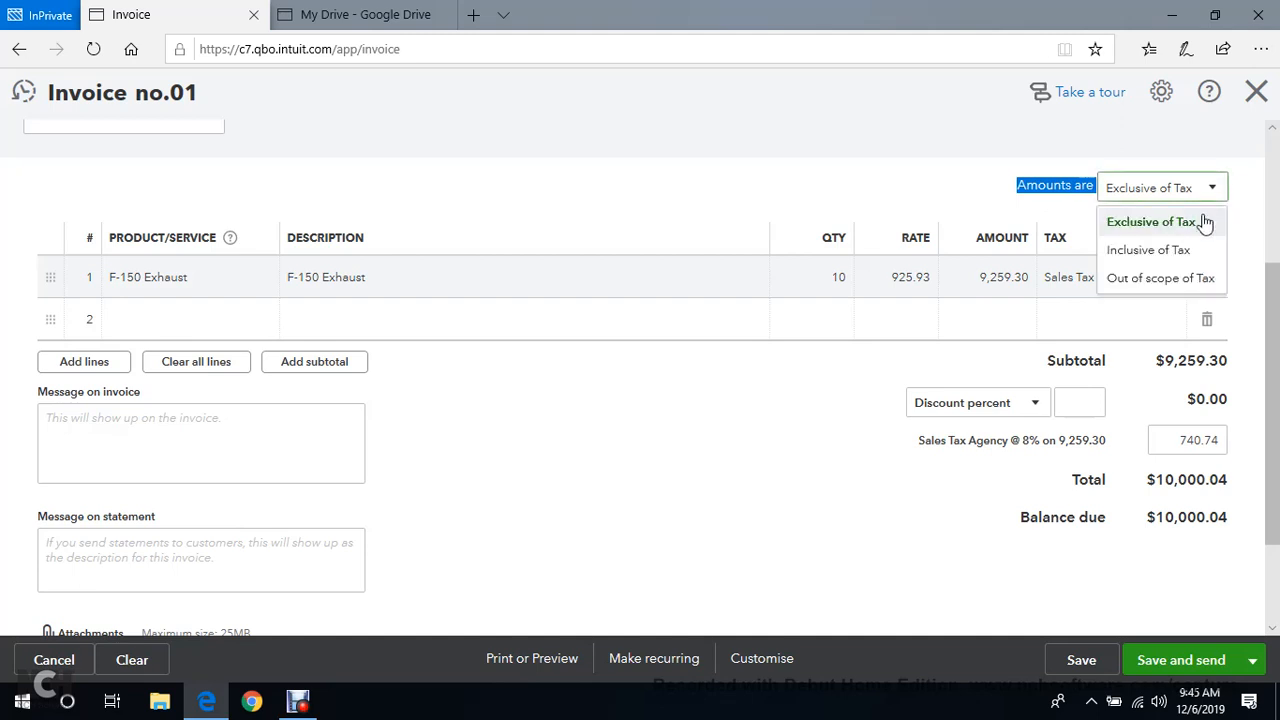
click(1157, 252)
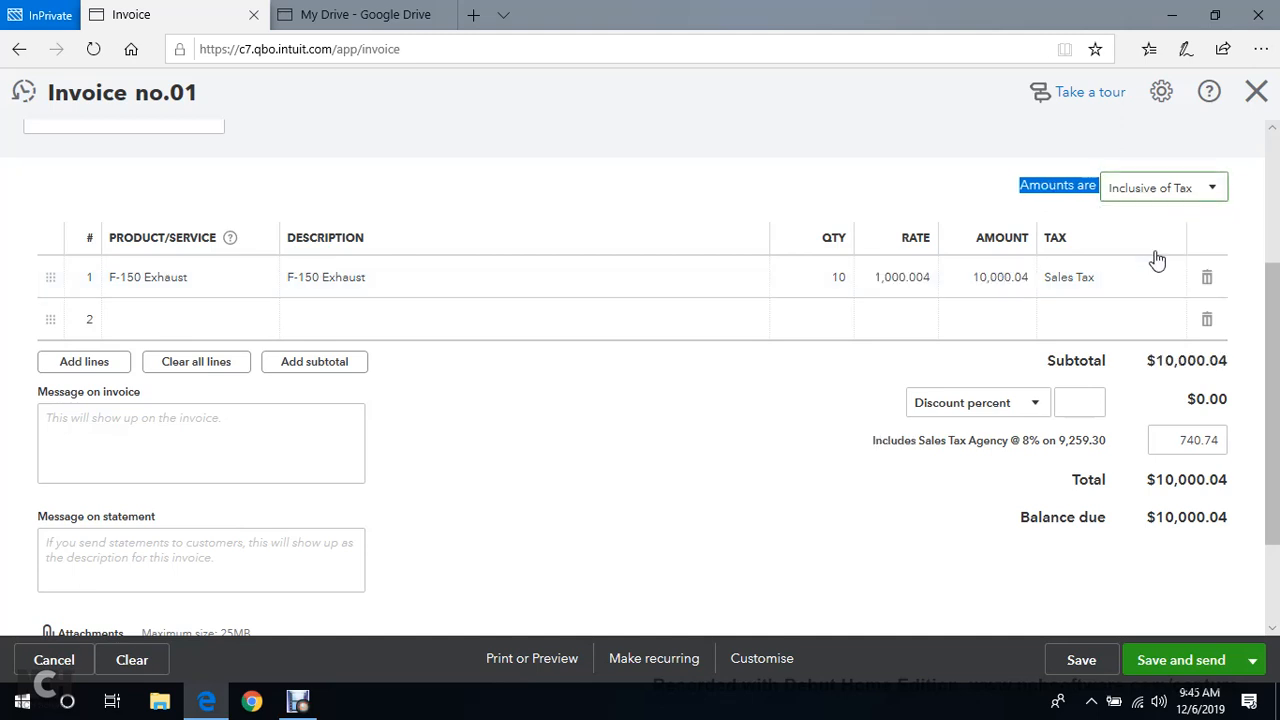
click(832, 162)
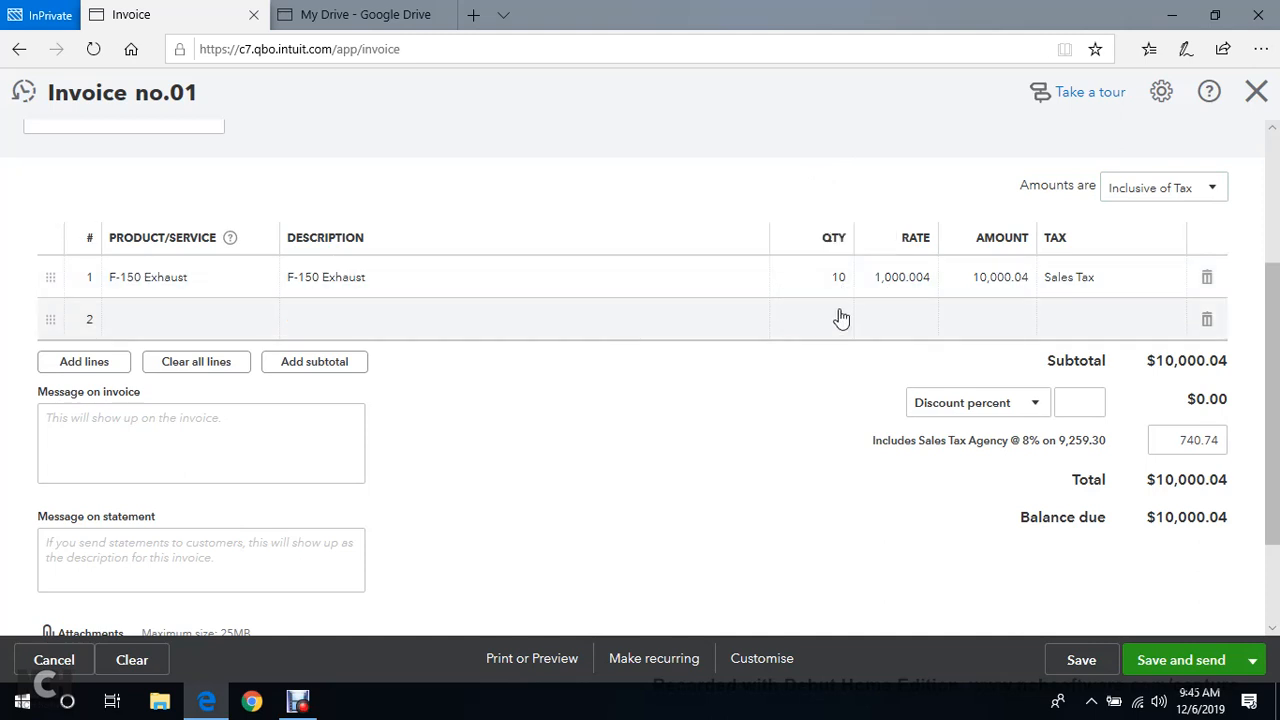
Set the rate of the F-150 Exhaust line to 1000.
click(898, 287)
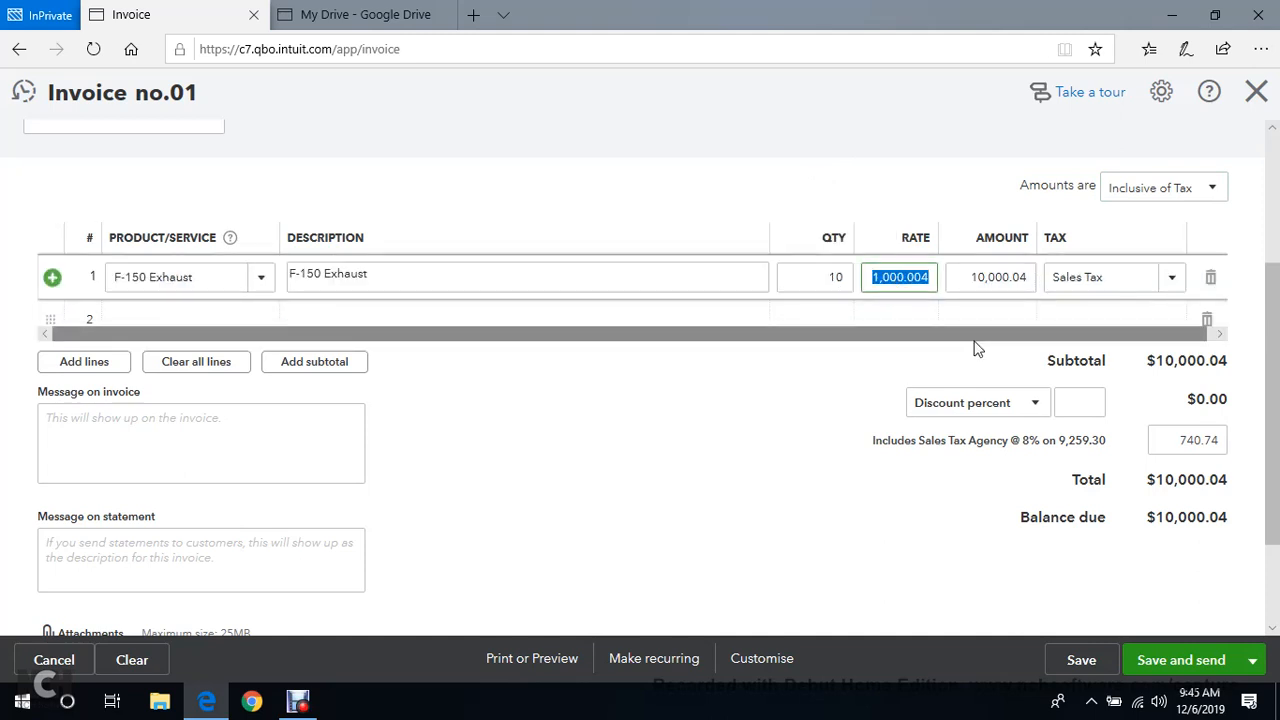
text(1,0)
text(000)
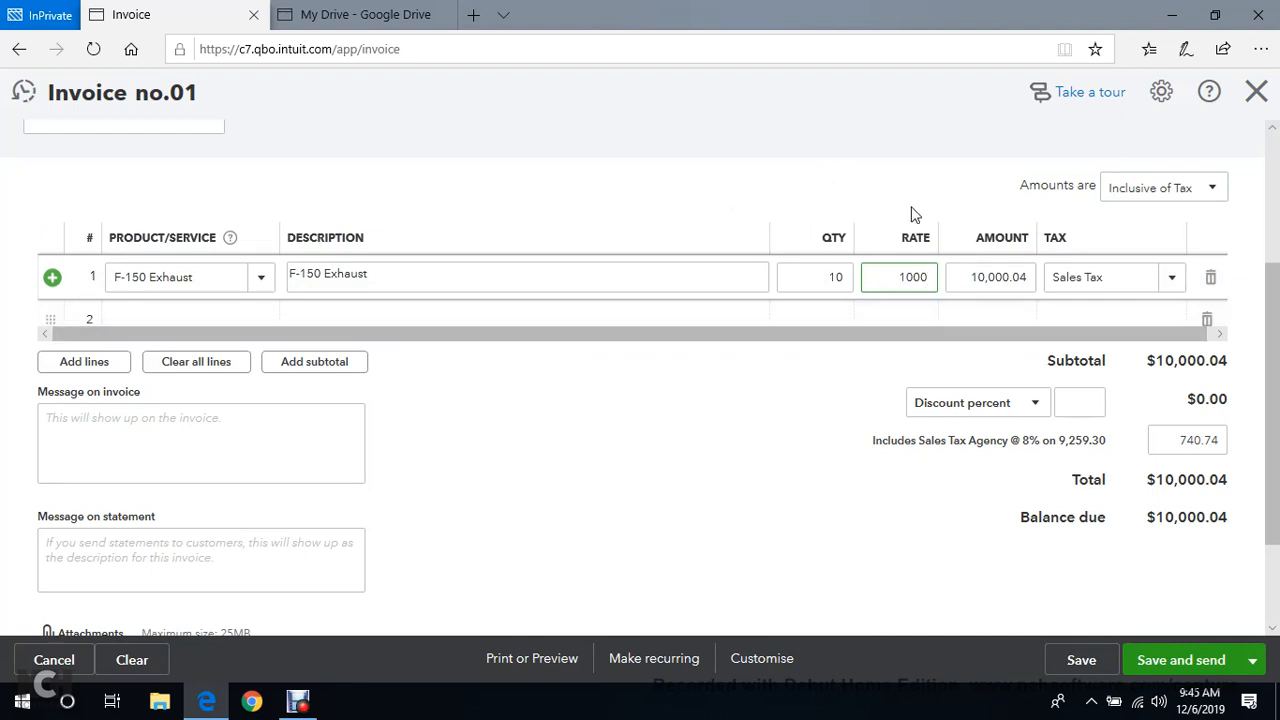
click(912, 214)
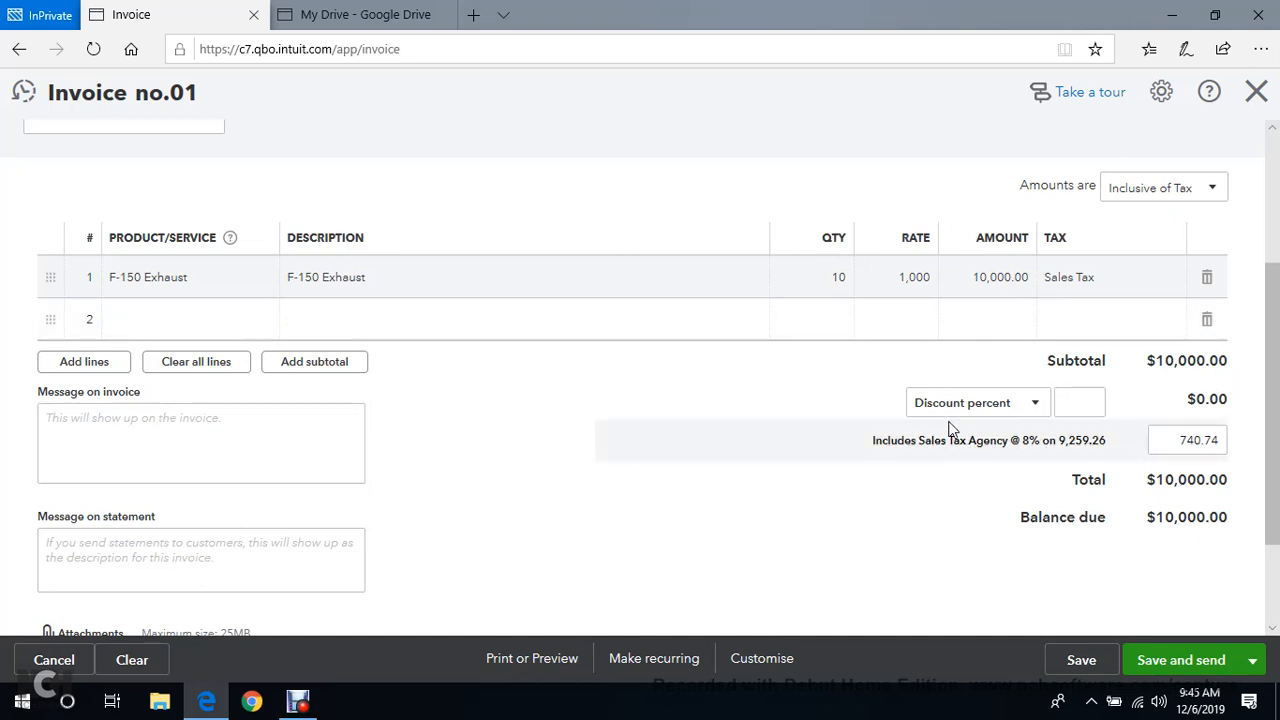
Change the invoice discount from a percentage to a discount value and set it to 10.
click(1039, 405)
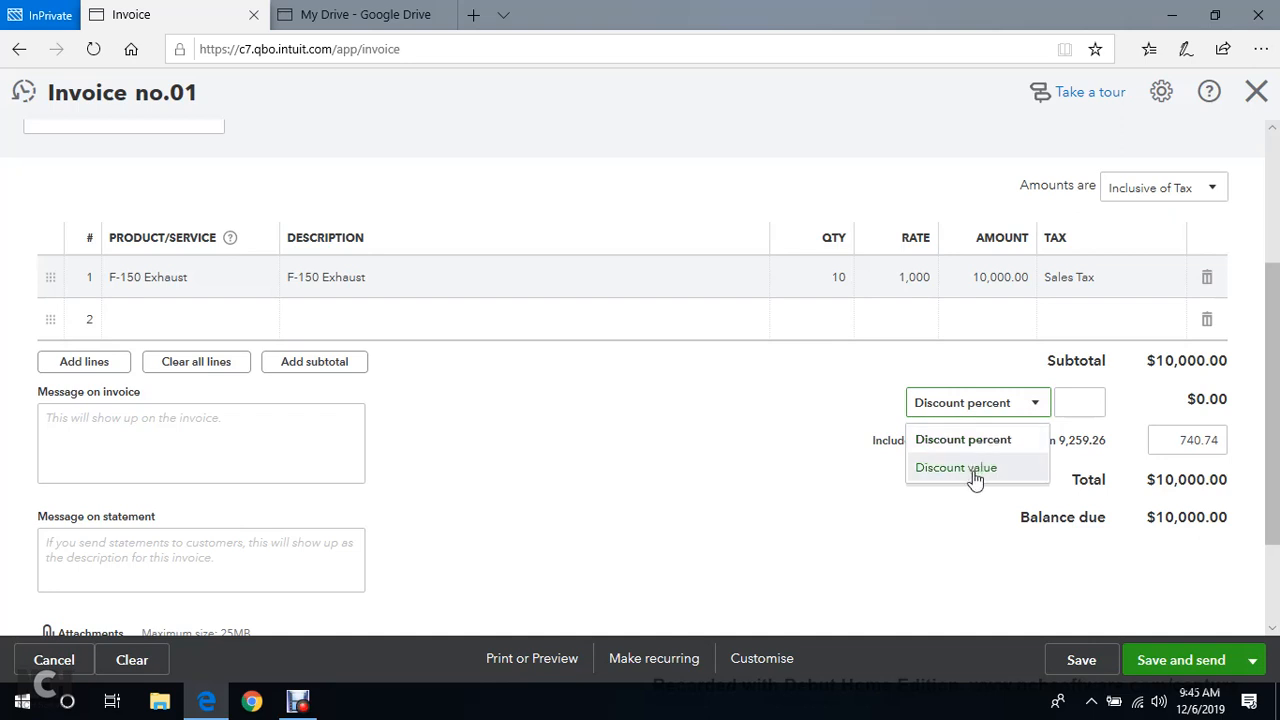
click(866, 390)
click(1030, 404)
click(966, 477)
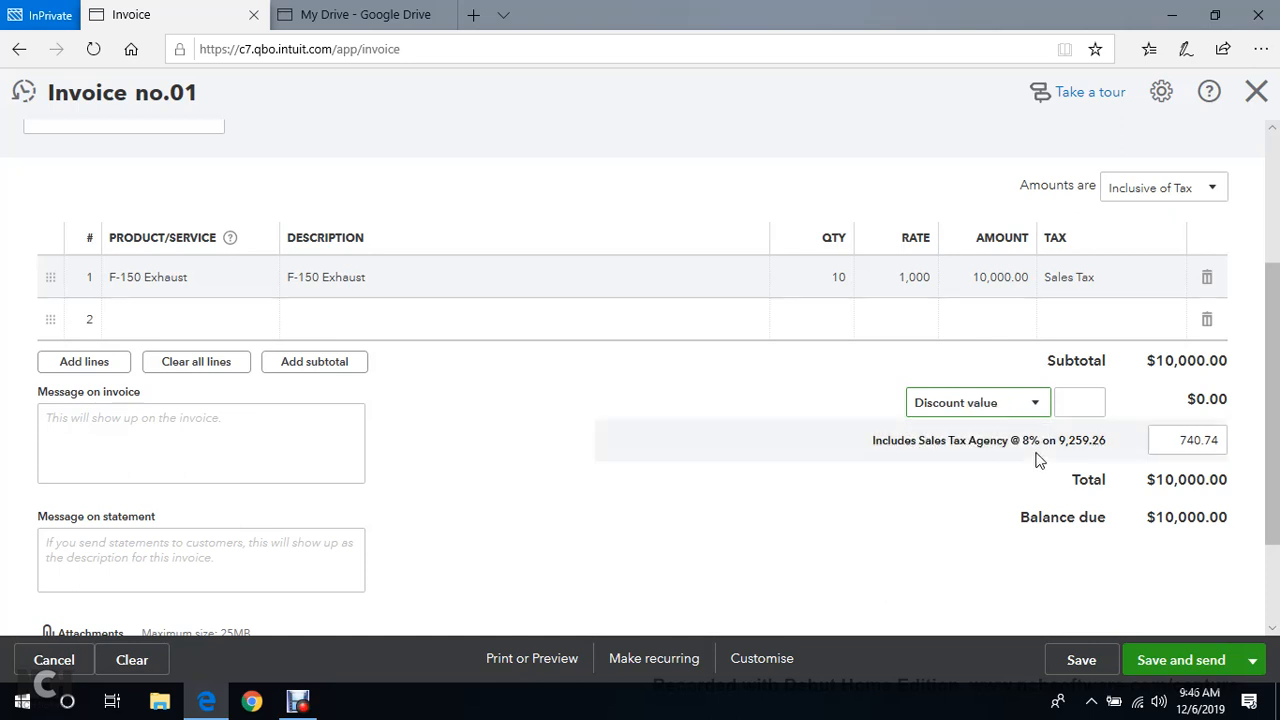
click(1086, 403)
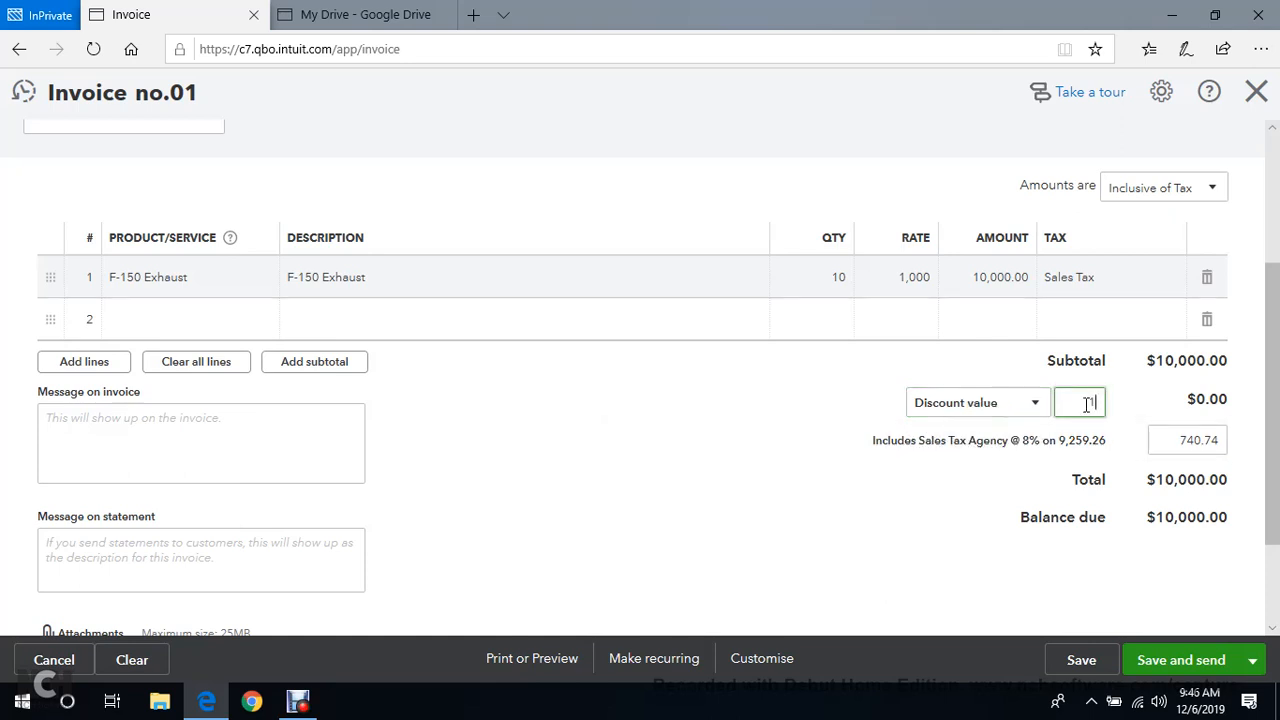
text(10)
click(710, 381)
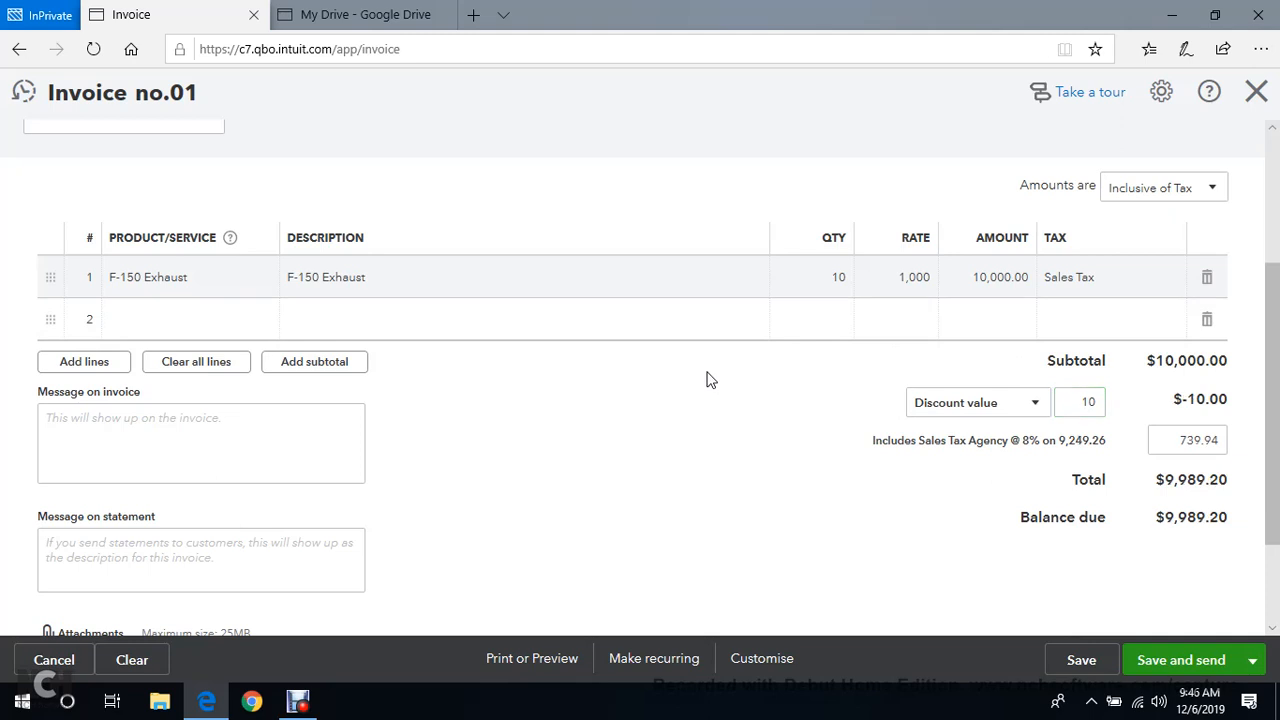
Try to save and send the invoice with the message and customer email left blank.
scroll(1063, 429, down, 1)
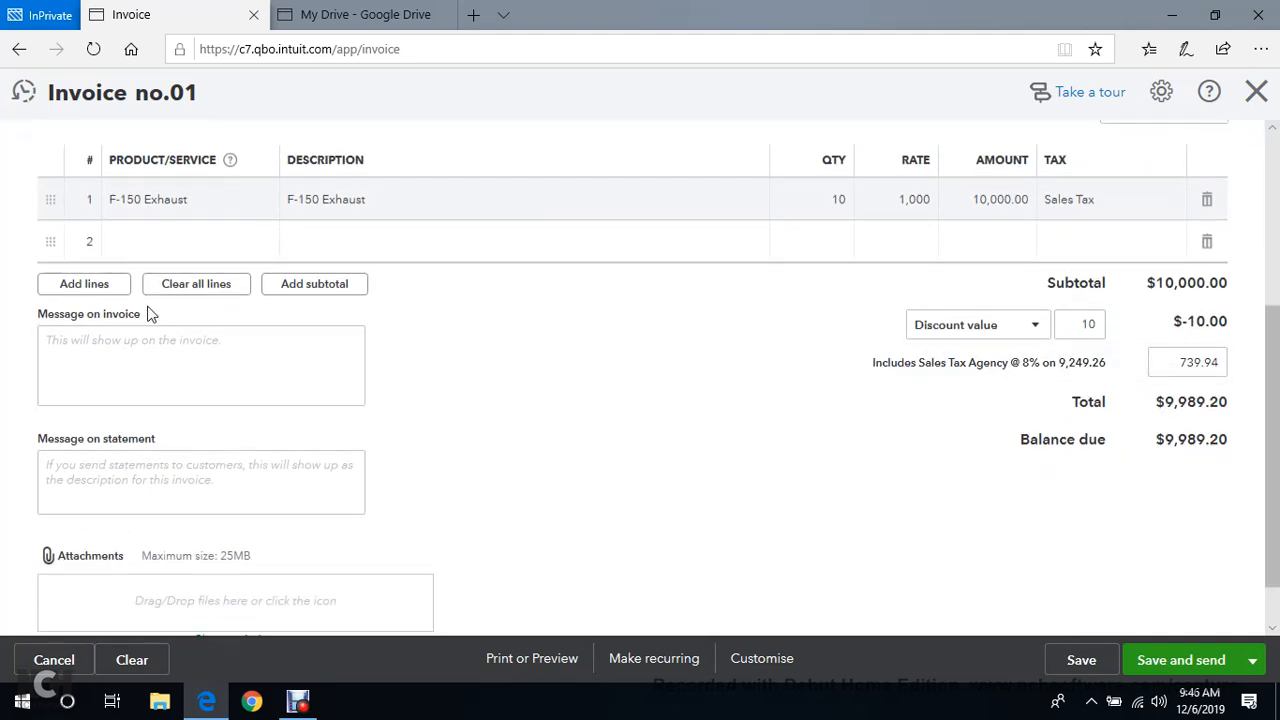
scroll(322, 453, down, 1)
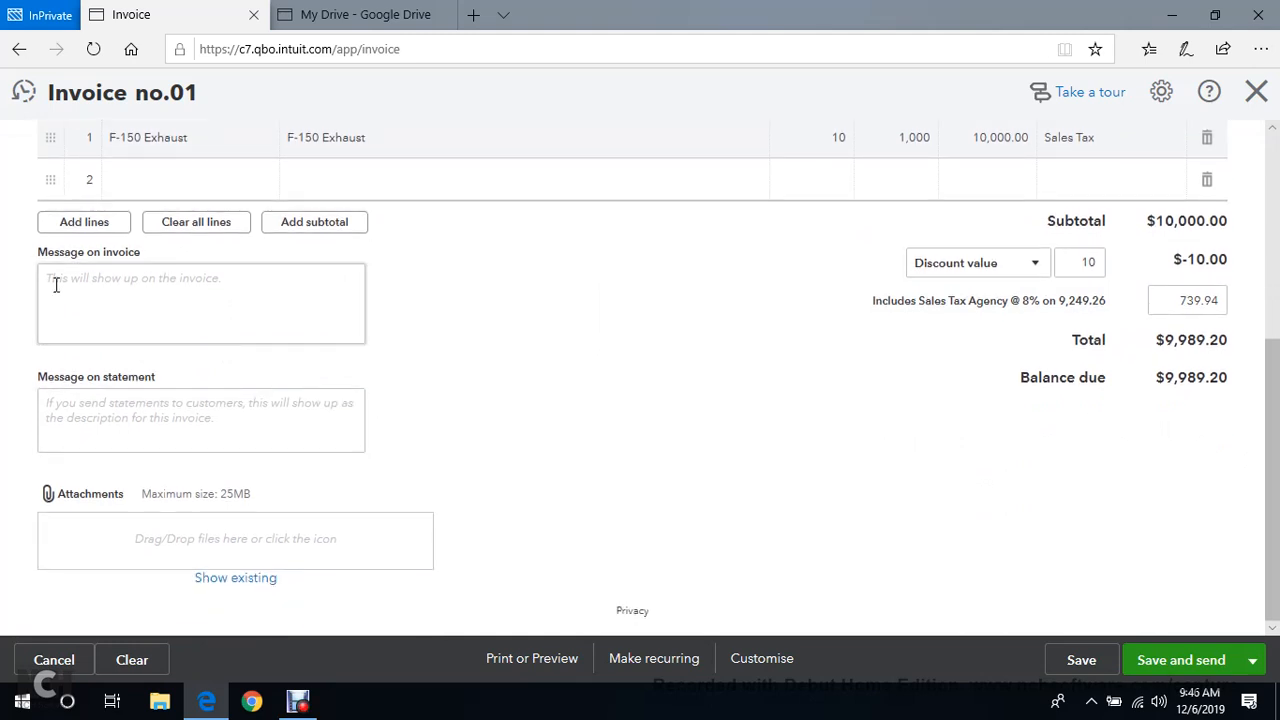
click(137, 285)
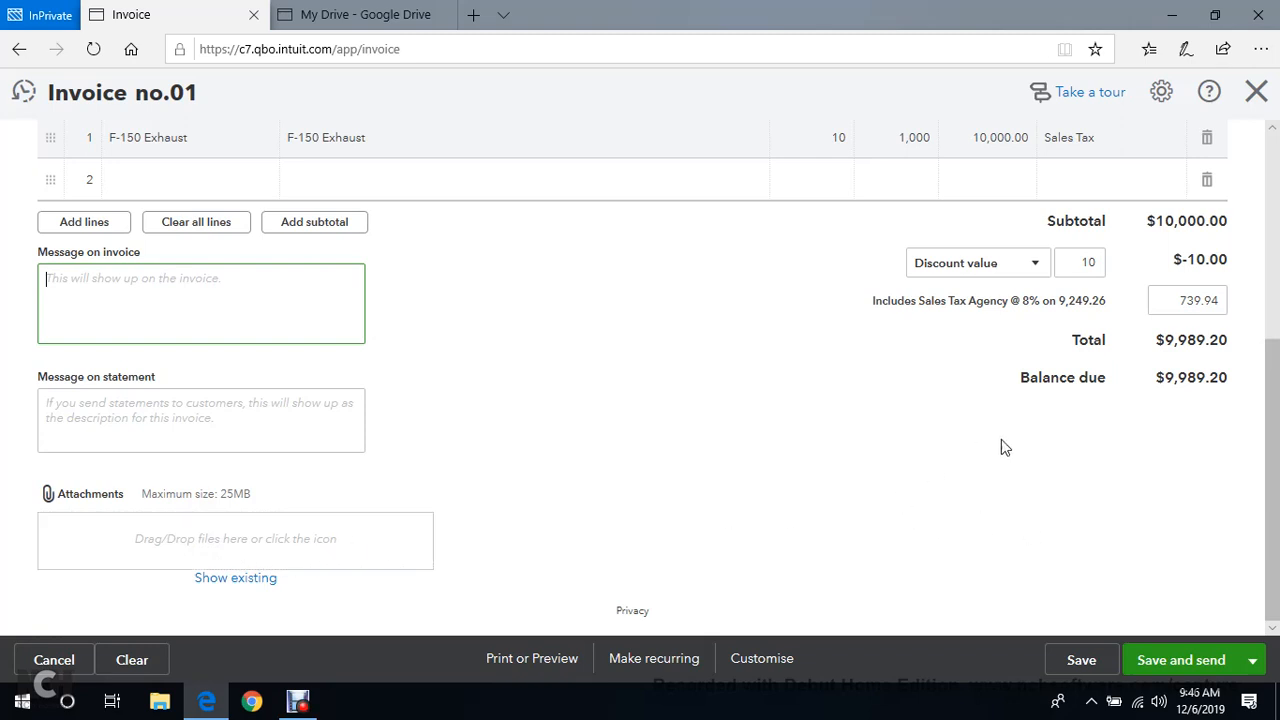
scroll(937, 423, up, 4)
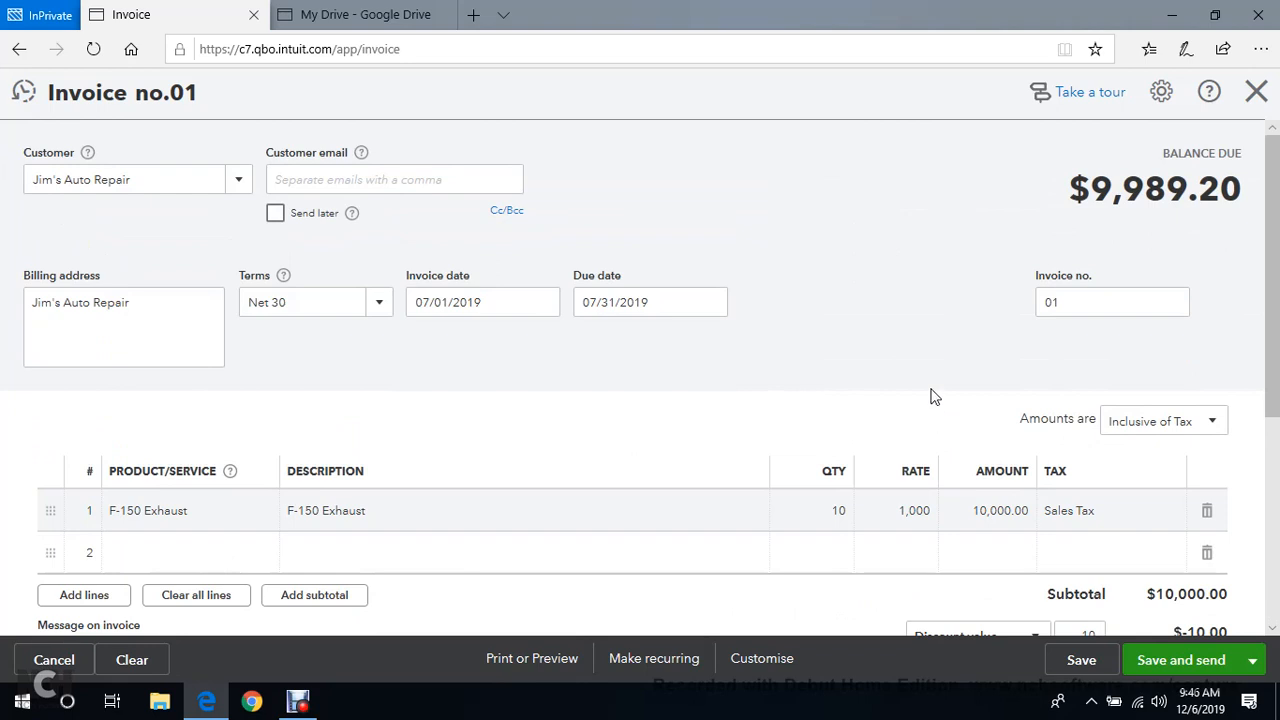
scroll(937, 415, down, 4)
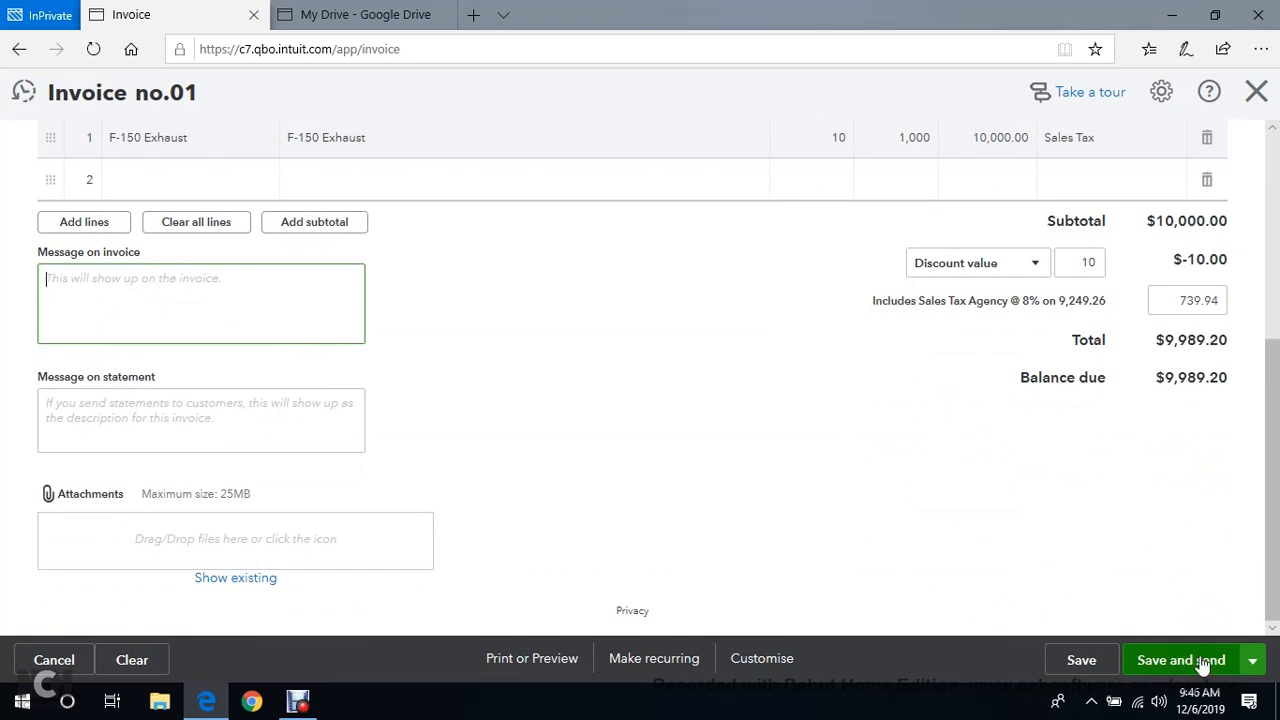
scroll(491, 471, up, 4)
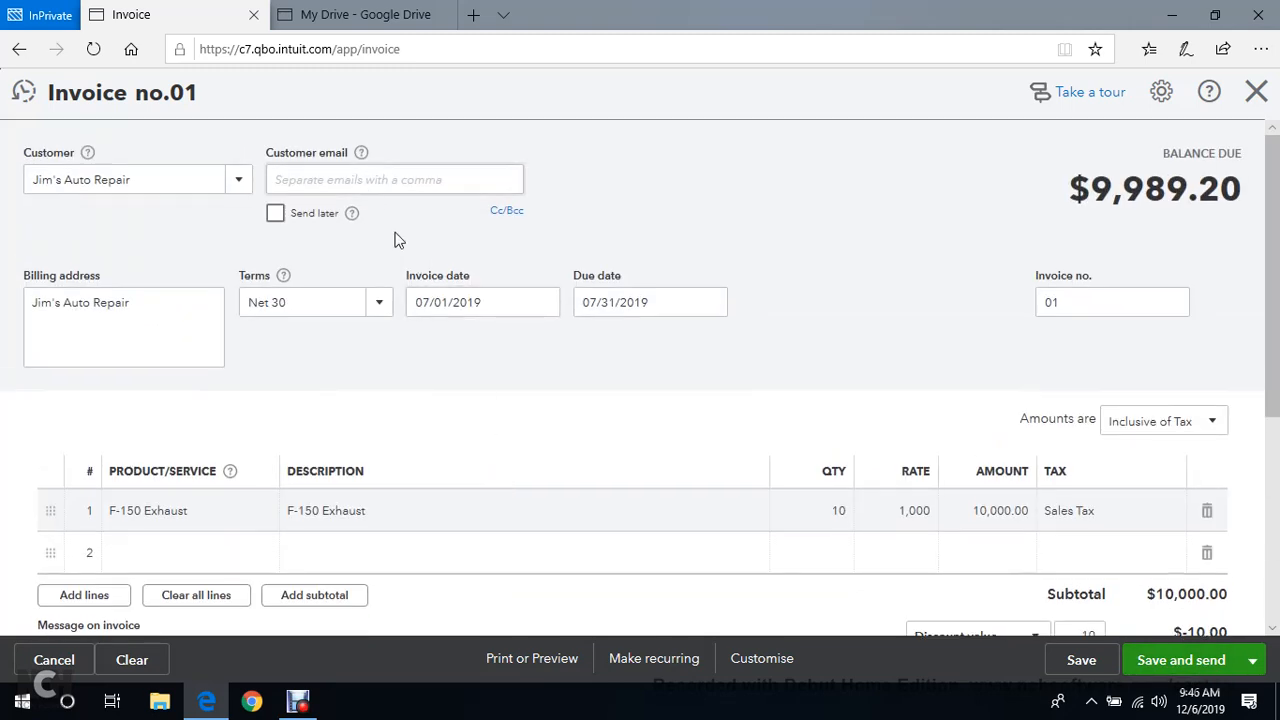
click(1186, 662)
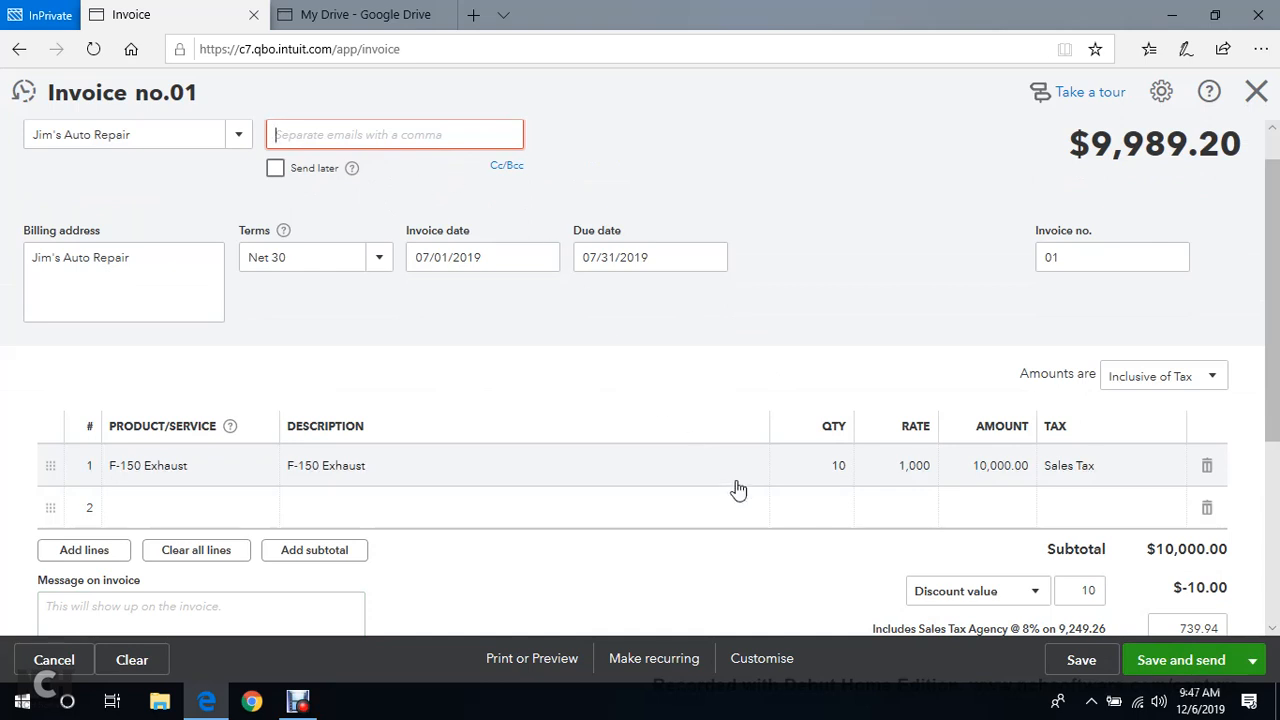
Save and close invoice 01 without sending it to the customer.
click(1252, 664)
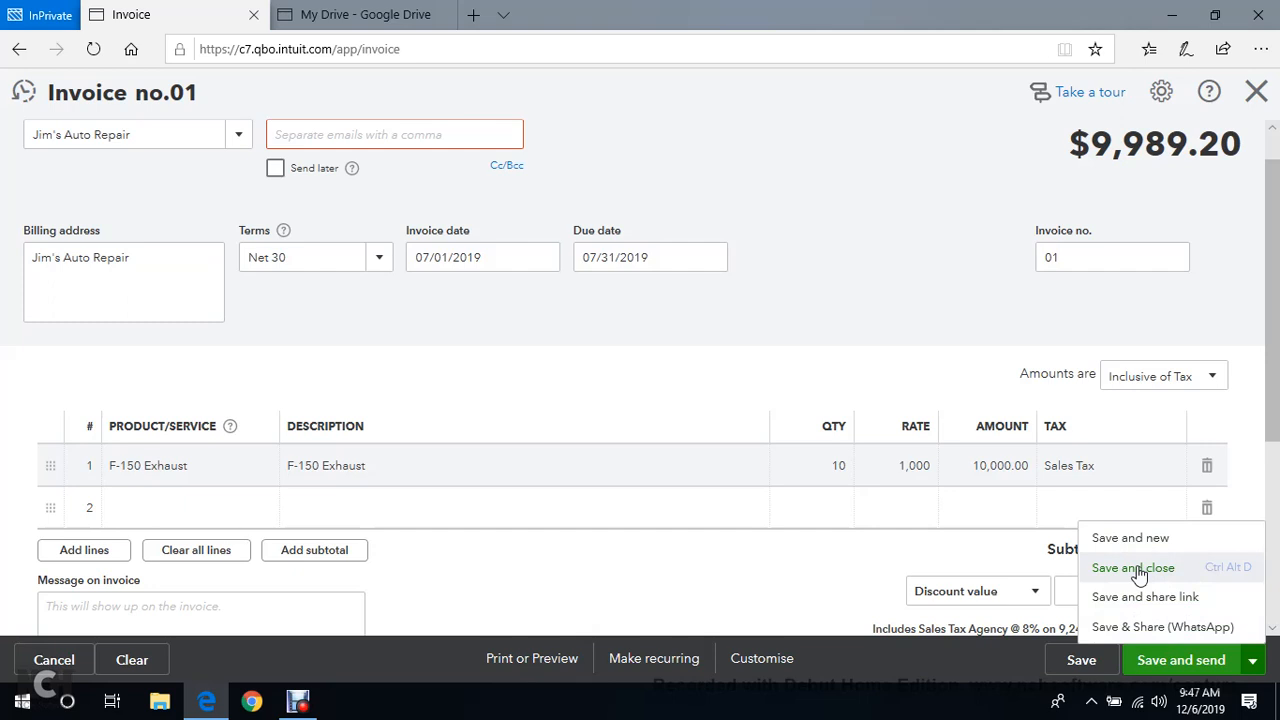
click(826, 538)
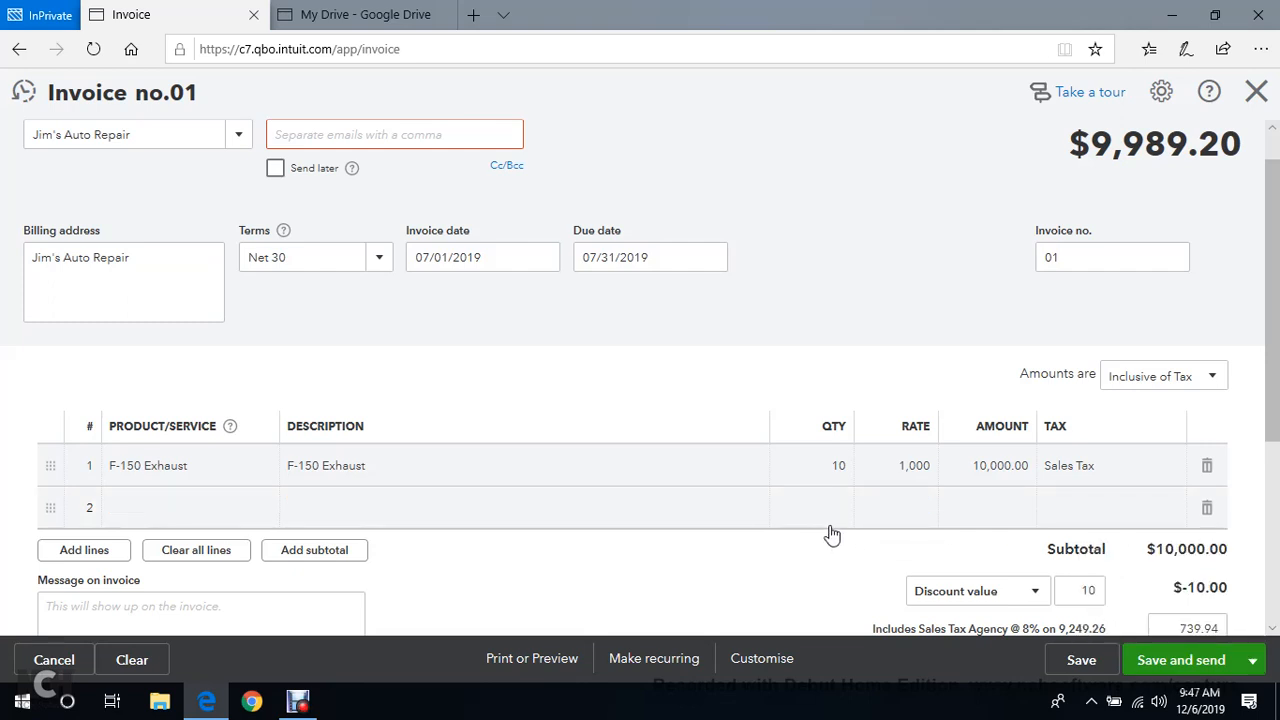
scroll(846, 537, down, 2)
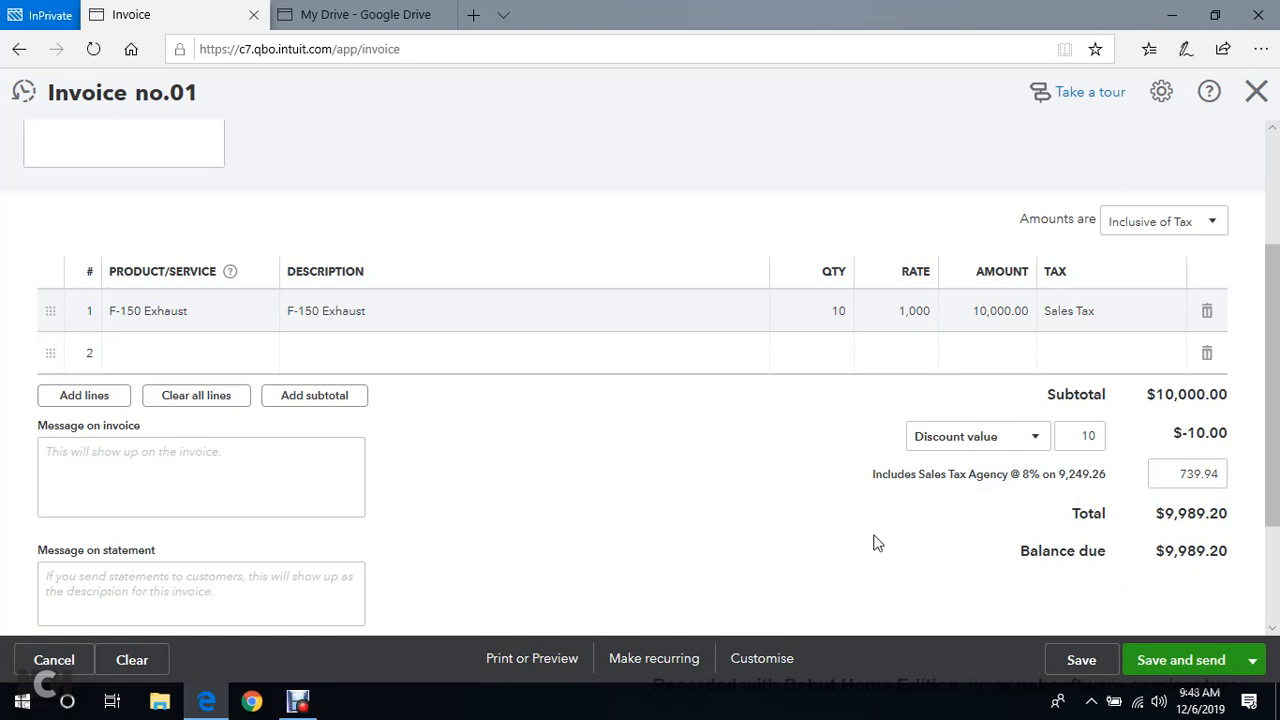
scroll(874, 543, down, 3)
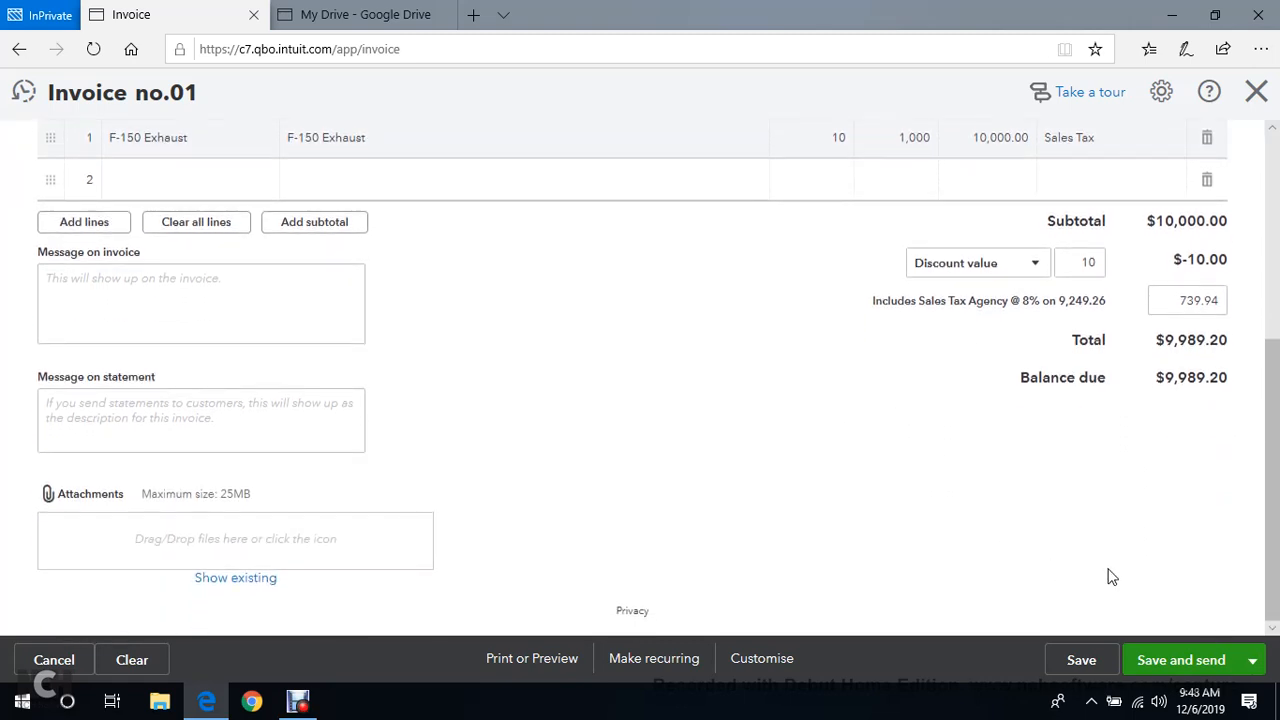
scroll(1120, 575, up, 5)
click(1251, 661)
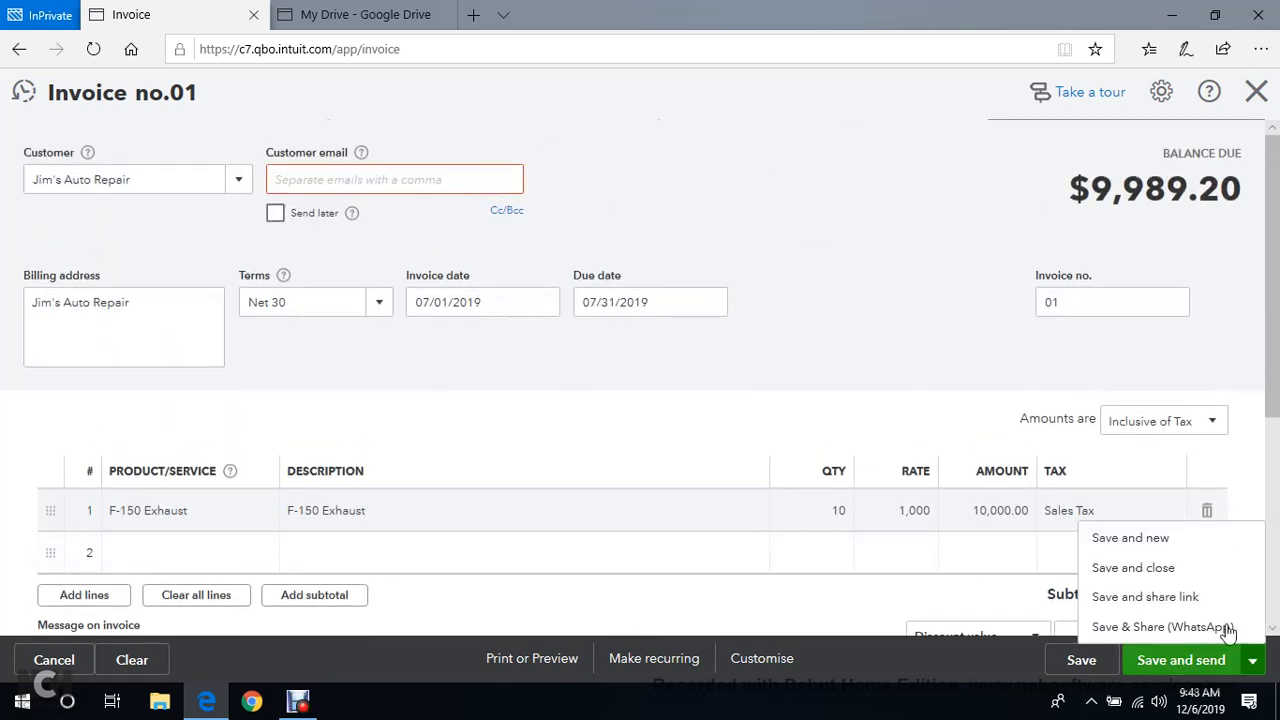
click(1202, 578)
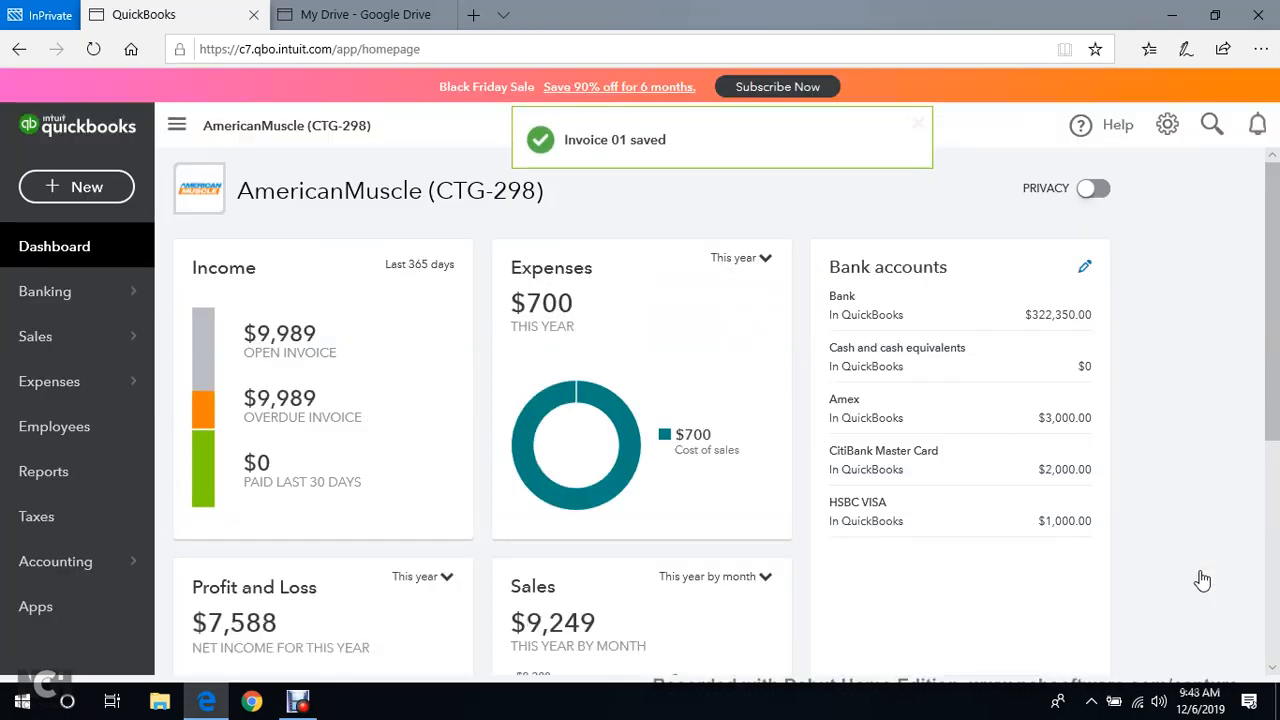
Check the Profit and Loss and Sales figures on the dashboard and start a new invoice.
scroll(951, 549, down, 2)
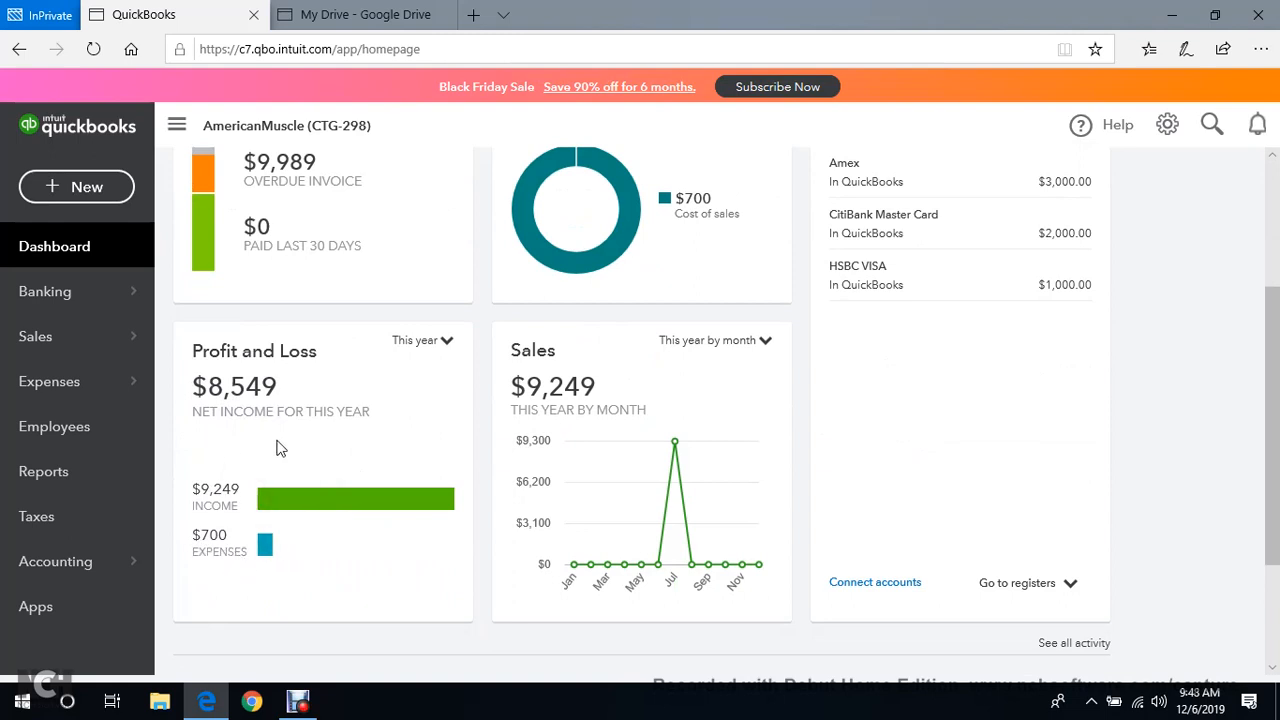
scroll(705, 440, up, 3)
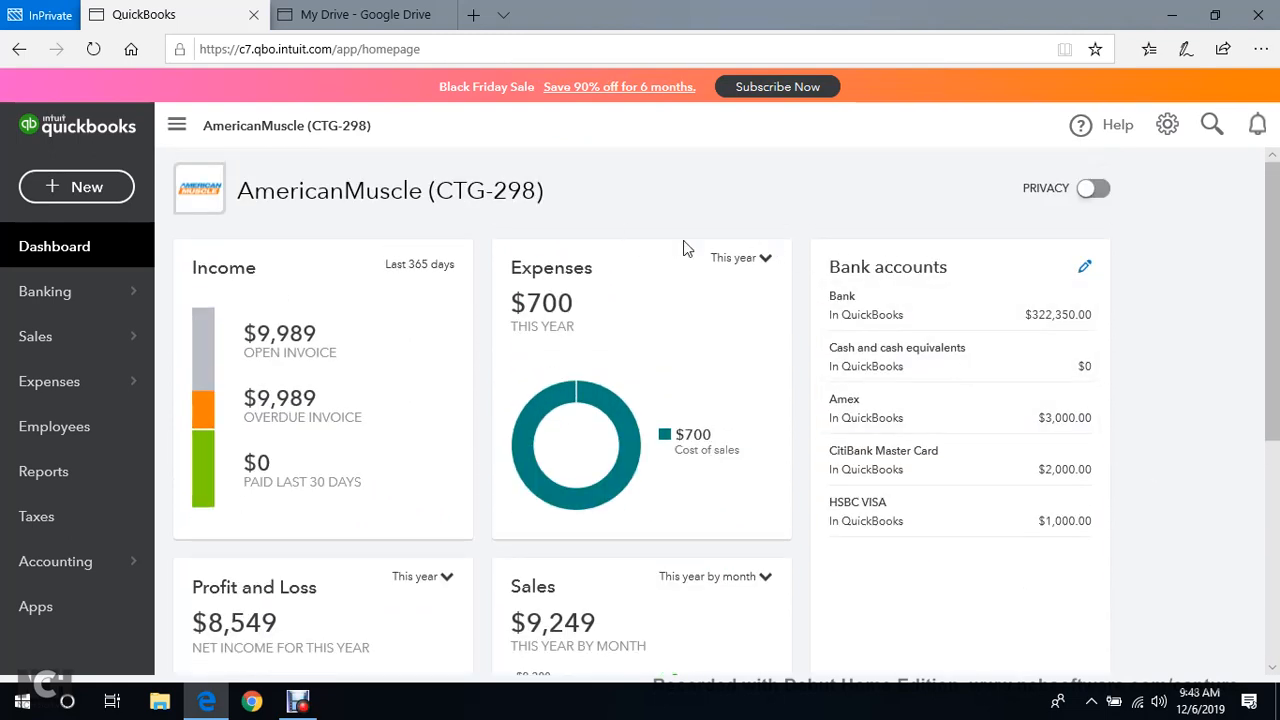
click(82, 188)
click(73, 280)
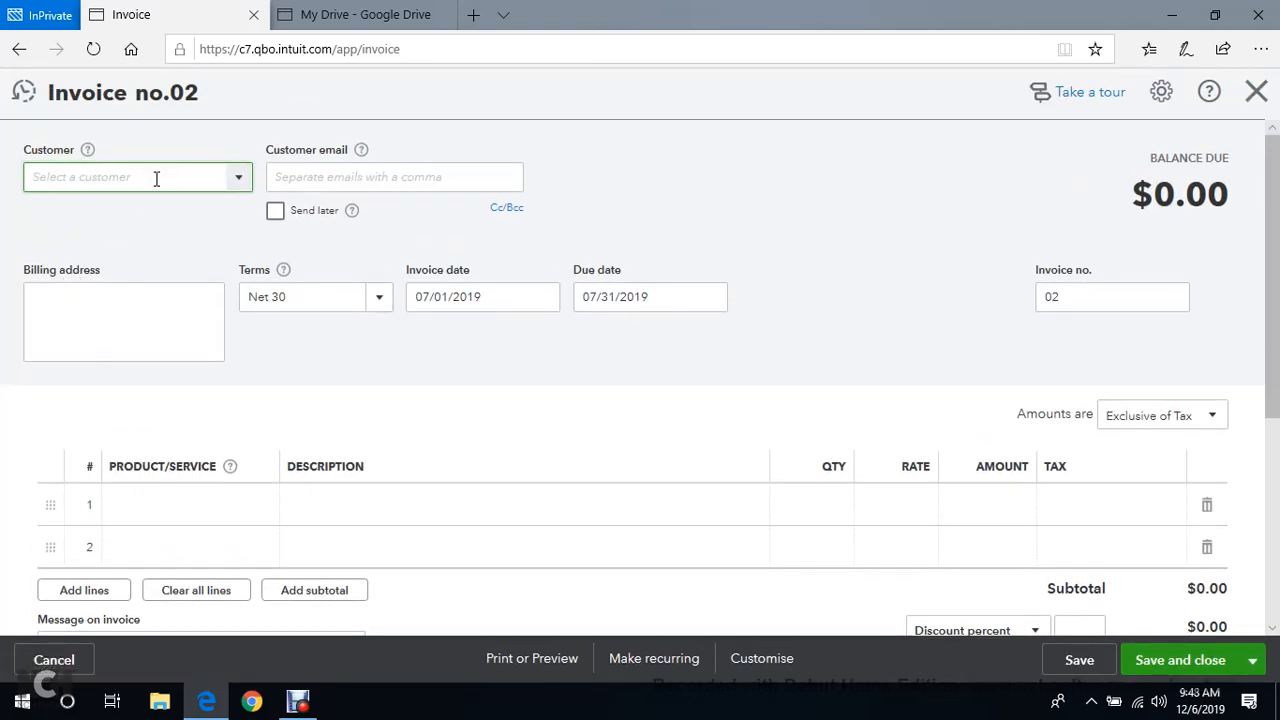
text(j)
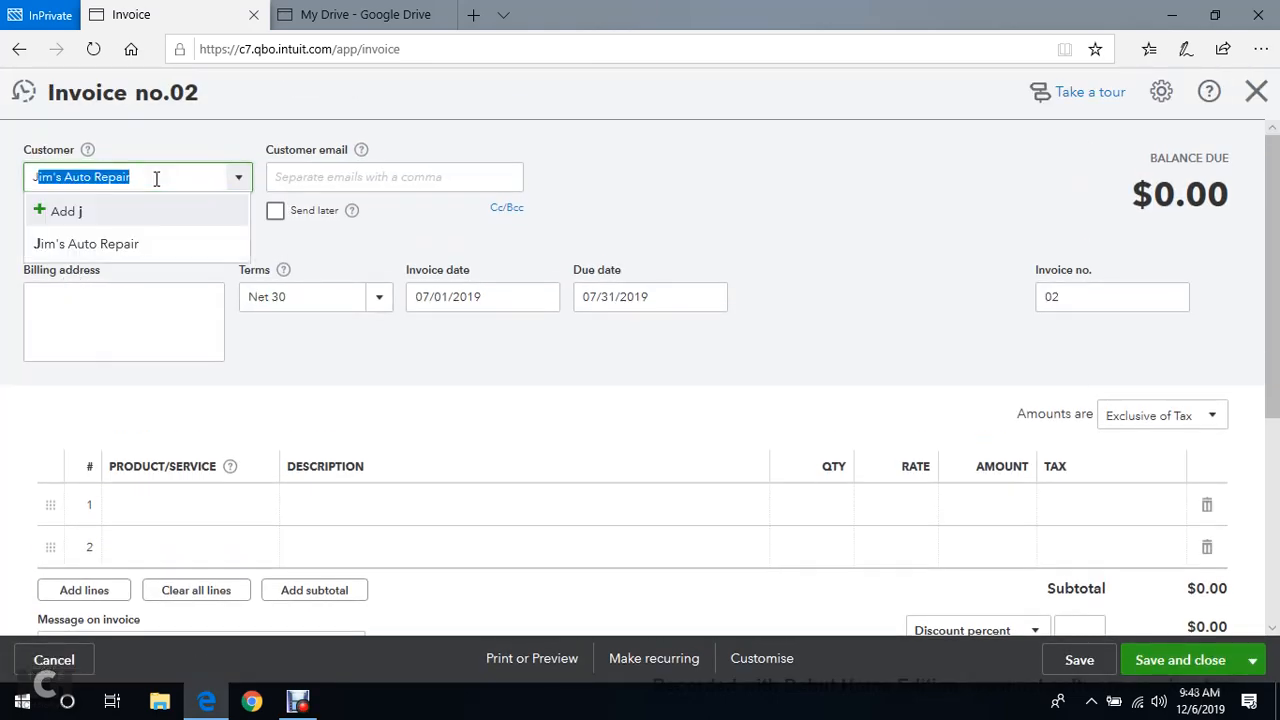
click(139, 252)
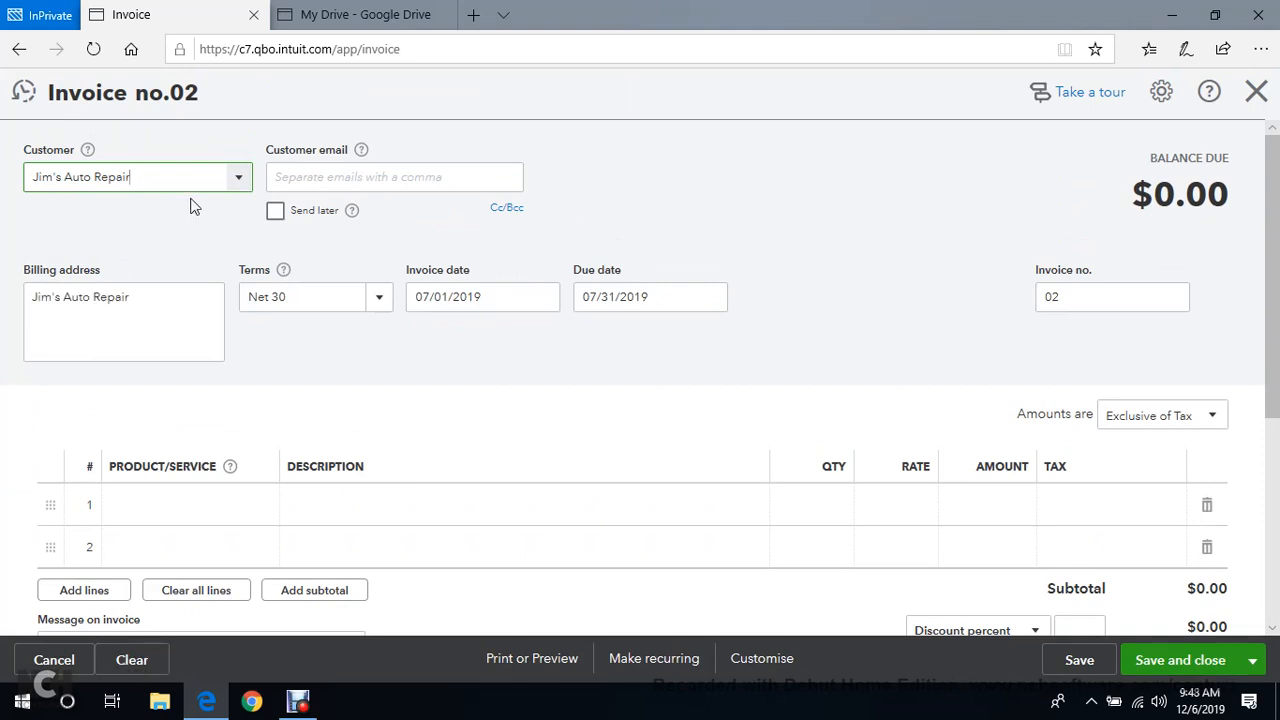
key(BackSpace)
key(BackSpace)
key(BackSpace)
key(BackSpace)
key(BackSpace)
key(BackSpace)
key(BackSpace)
key(BackSpace)
key(BackSpace)
key(BackSpace)
key(BackSpace)
key(BackSpace)
key(BackSpace)
key(BackSpace)
key(BackSpace)
key(BackSpace)
key(BackSpace)
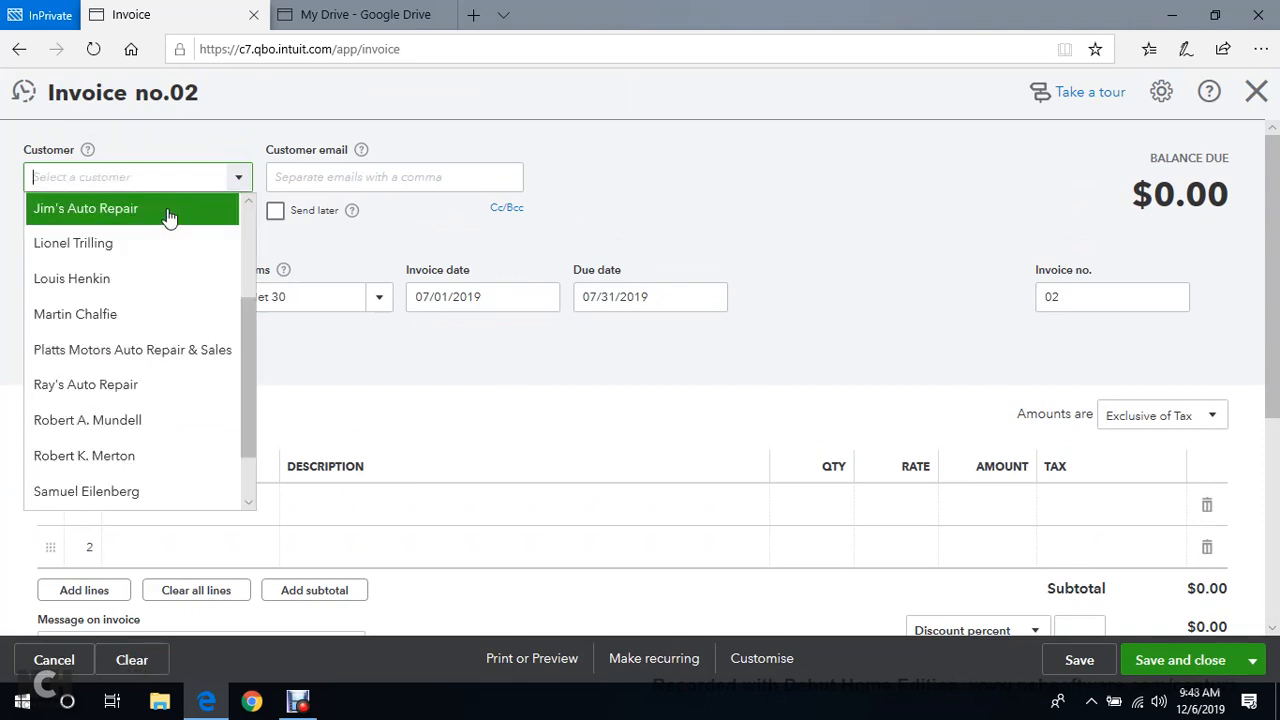
Choose the customer listed two entries below Jim's Auto Repair and set the invoice date to 08/01/2019.
click(137, 281)
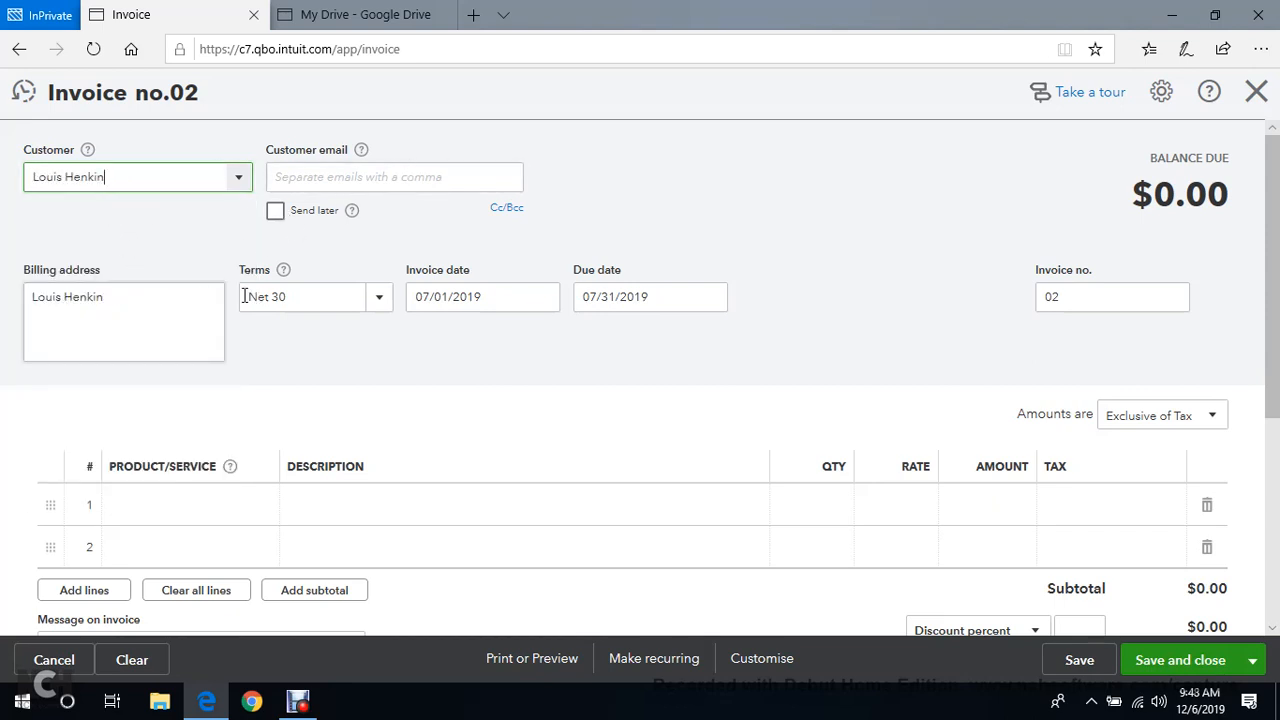
click(546, 297)
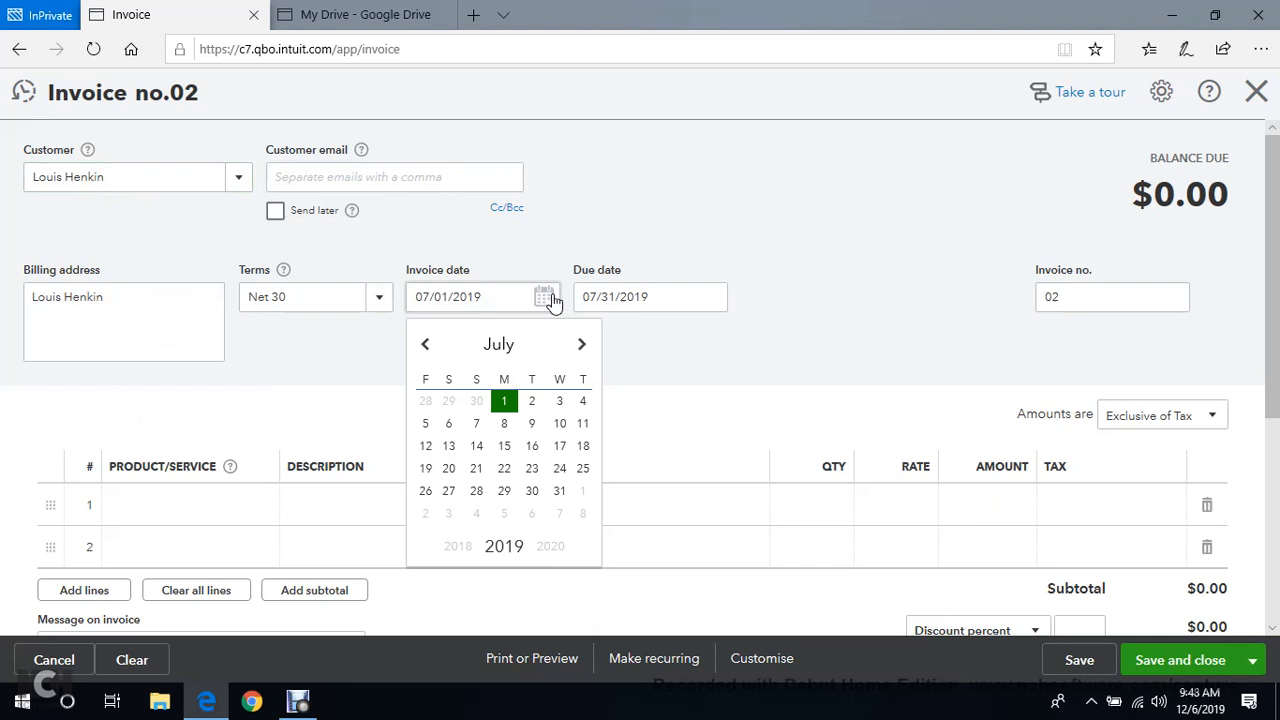
click(584, 346)
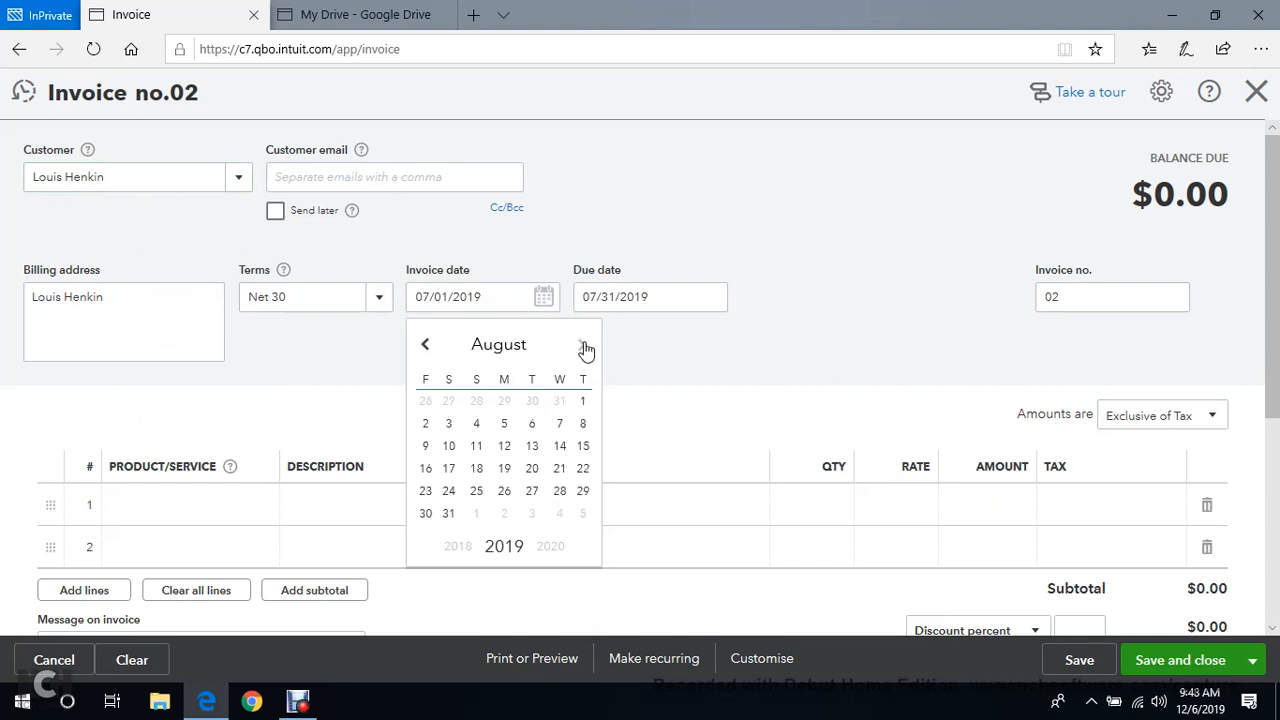
click(584, 403)
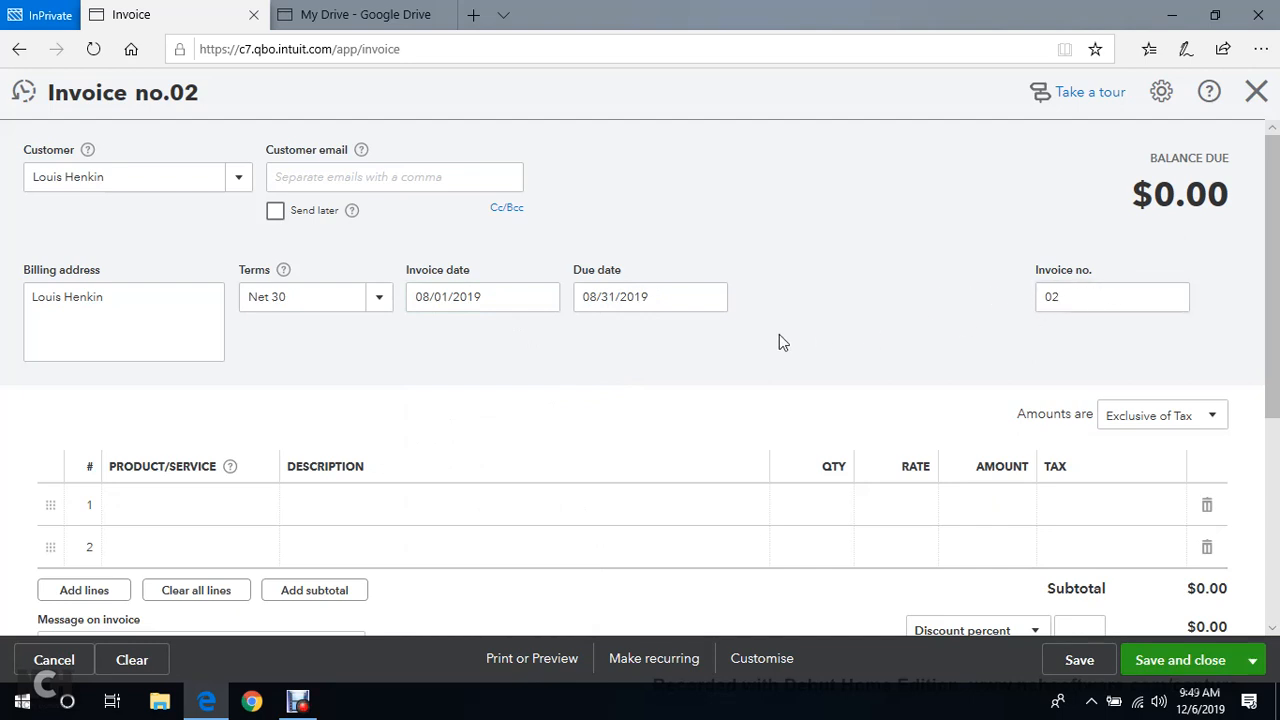
Set the amounts on invoice 02 to Inclusive of Tax.
scroll(775, 338, down, 2)
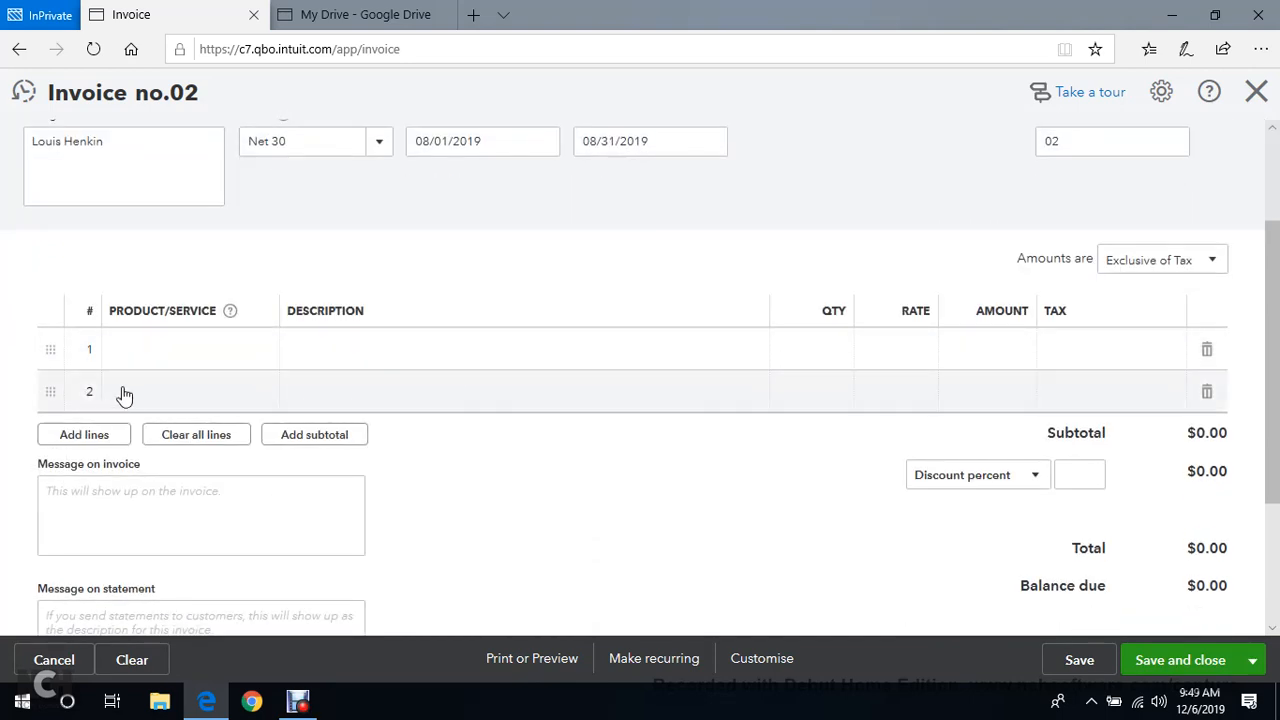
click(1211, 264)
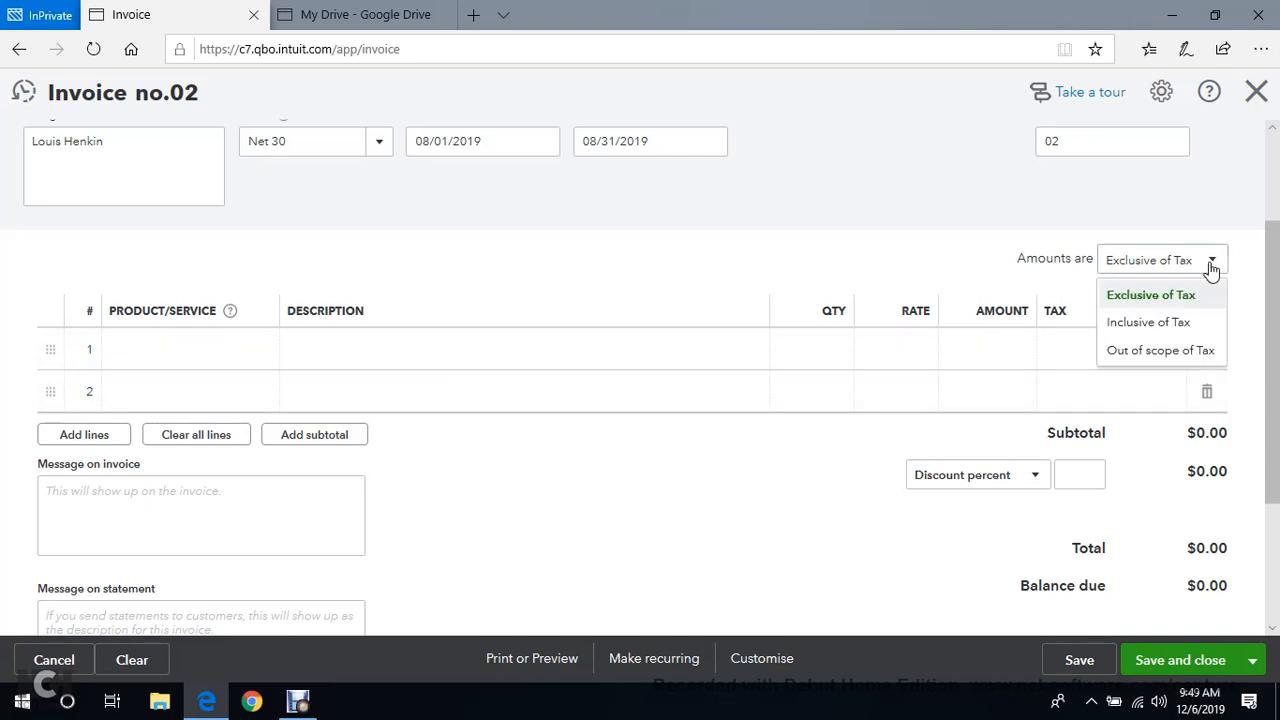
click(1134, 323)
Add F-150 Exterior as the first invoice line with a quantity of 10.
click(247, 357)
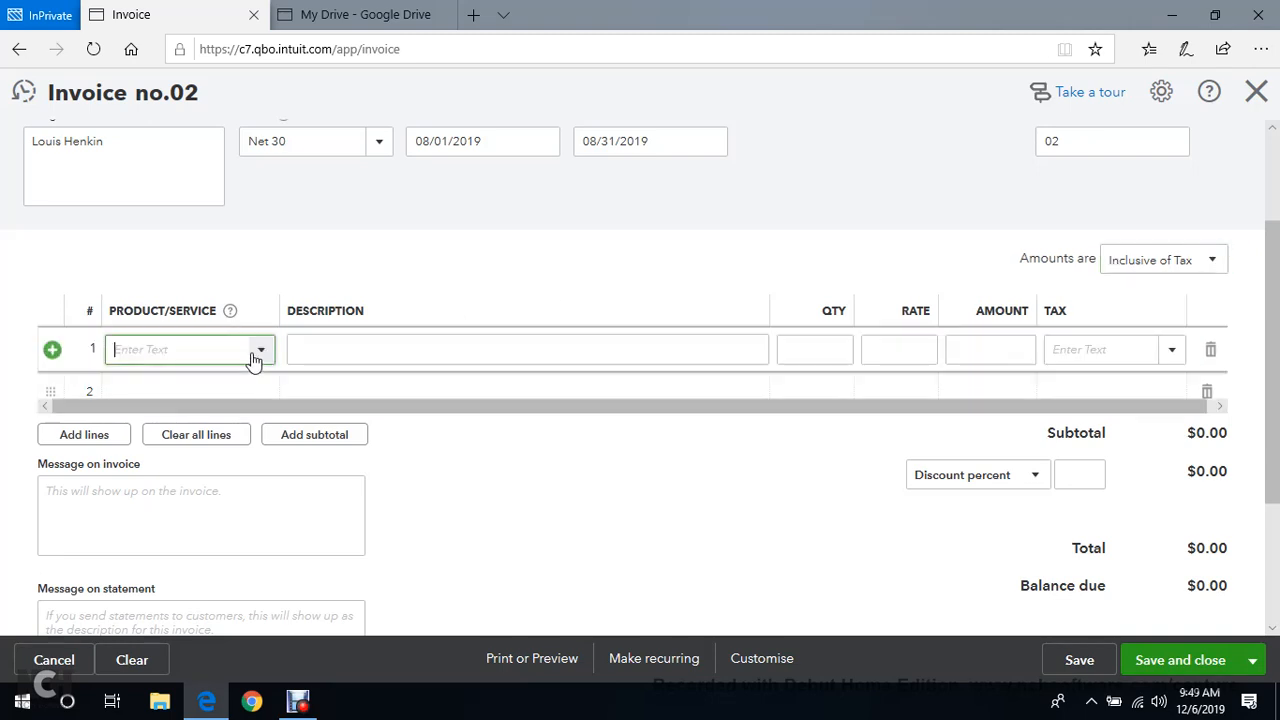
click(261, 352)
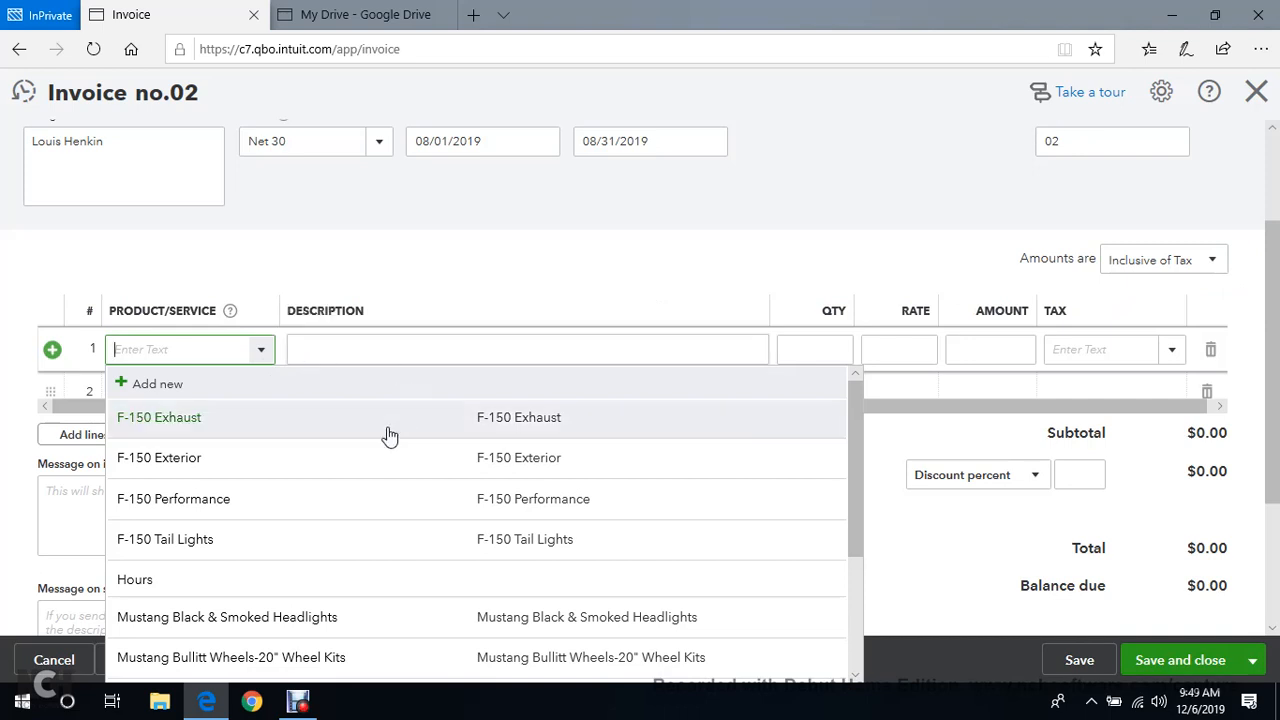
click(306, 466)
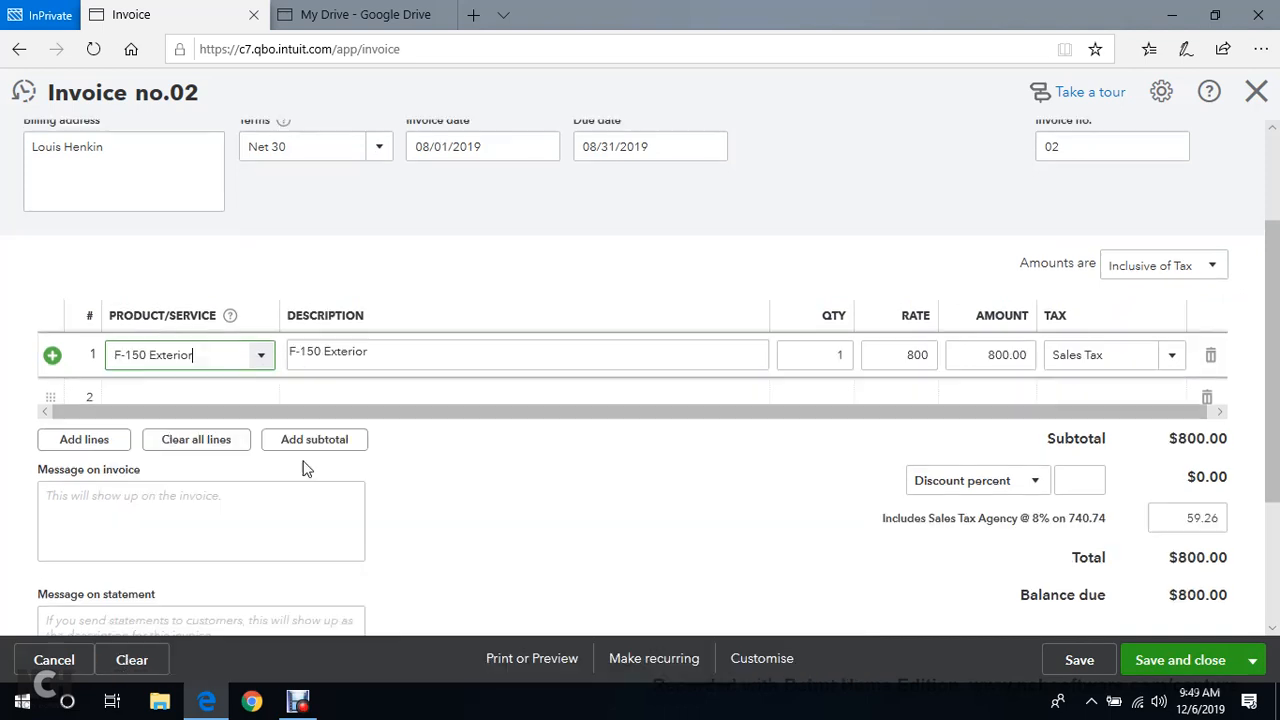
click(820, 362)
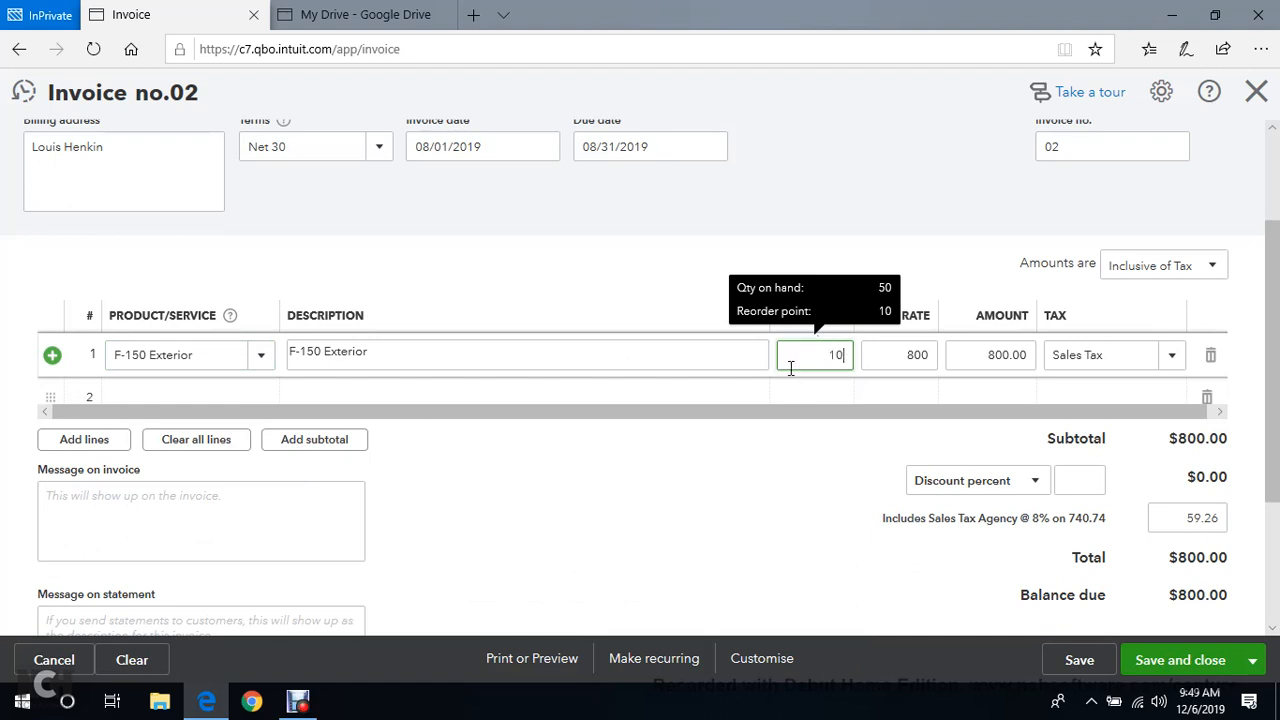
text(10)
click(884, 189)
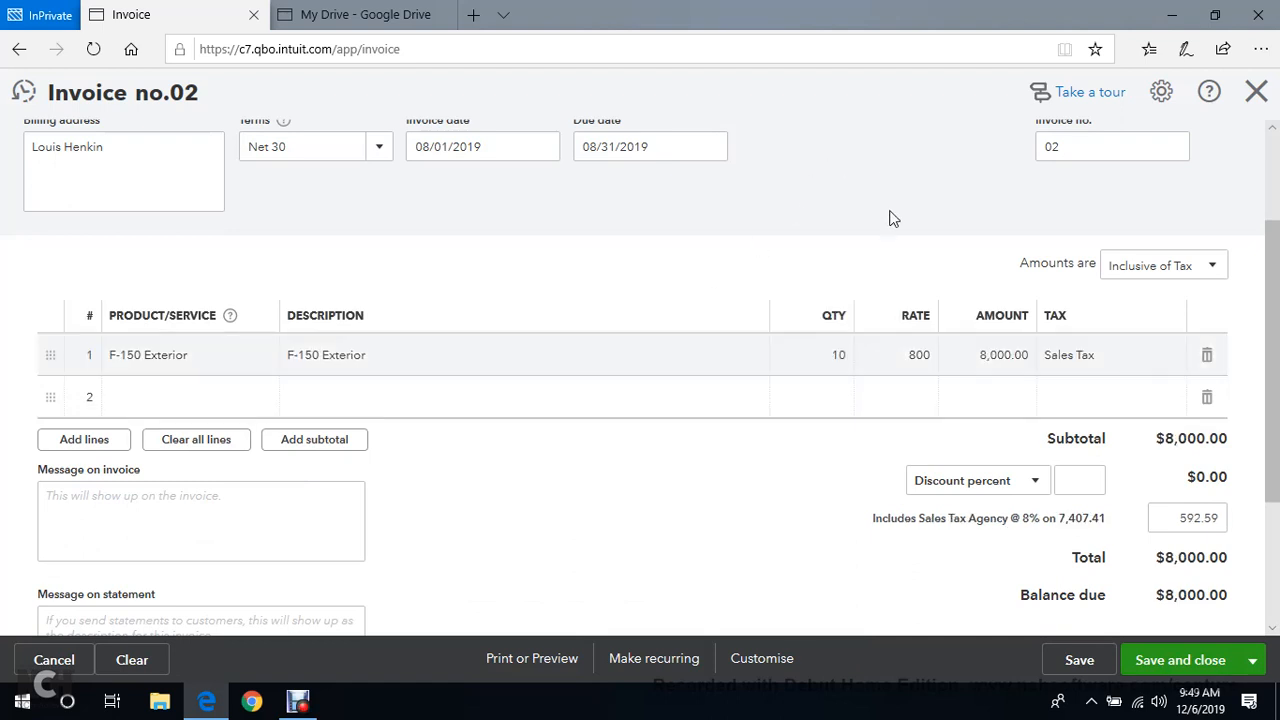
Set the rate of the F-150 Exterior line to 8000.
click(895, 358)
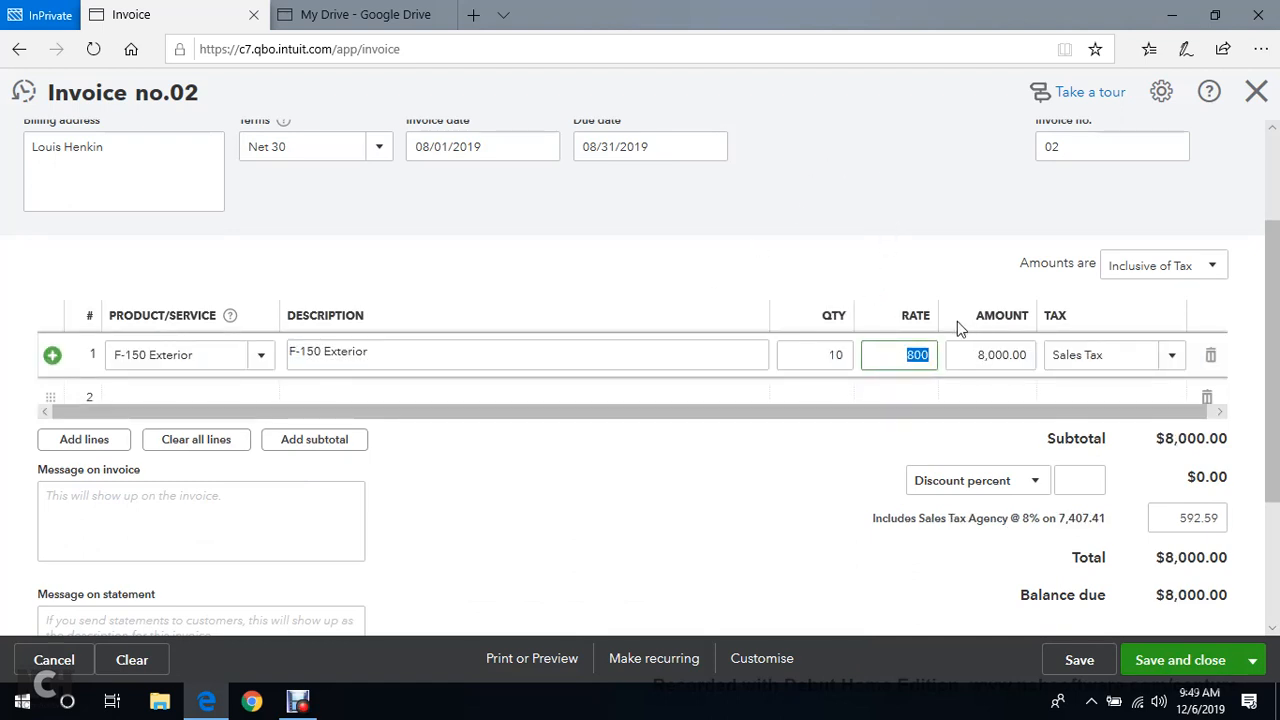
text(800)
click(866, 228)
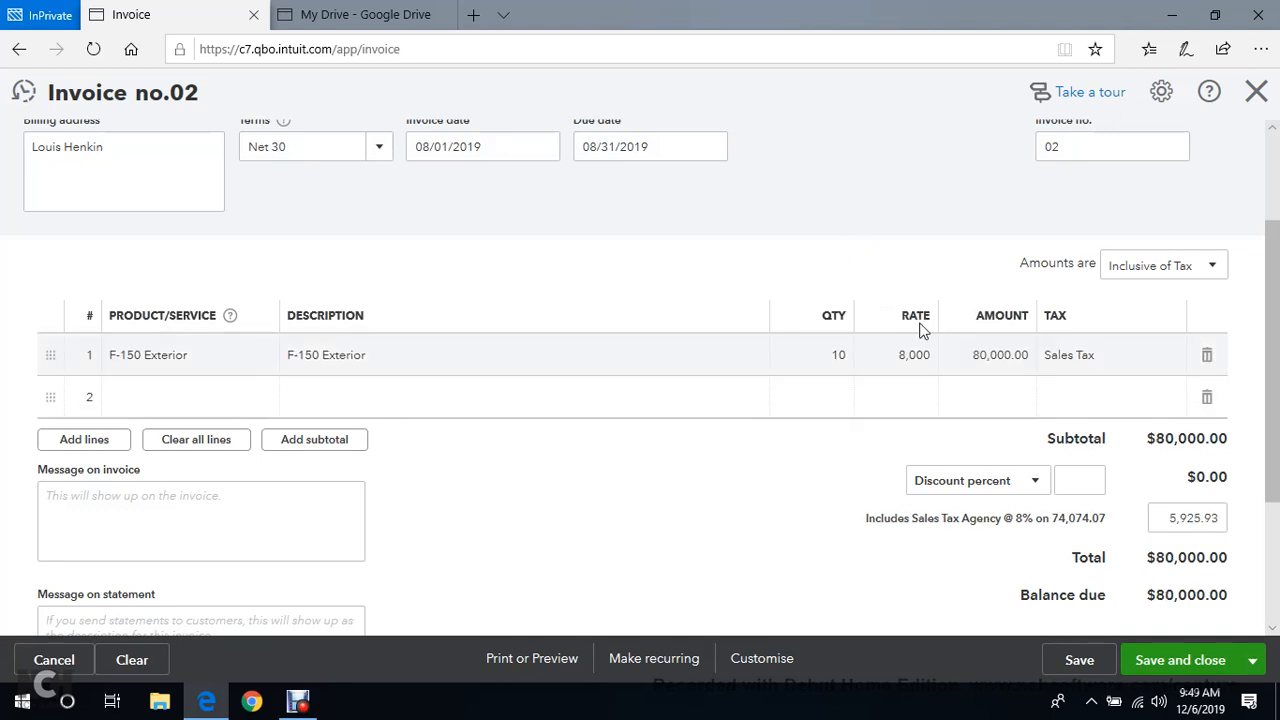
Review invoice 02 from the customer and date details down to the line item, included sales tax, total and balance due.
scroll(1130, 361, down, 1)
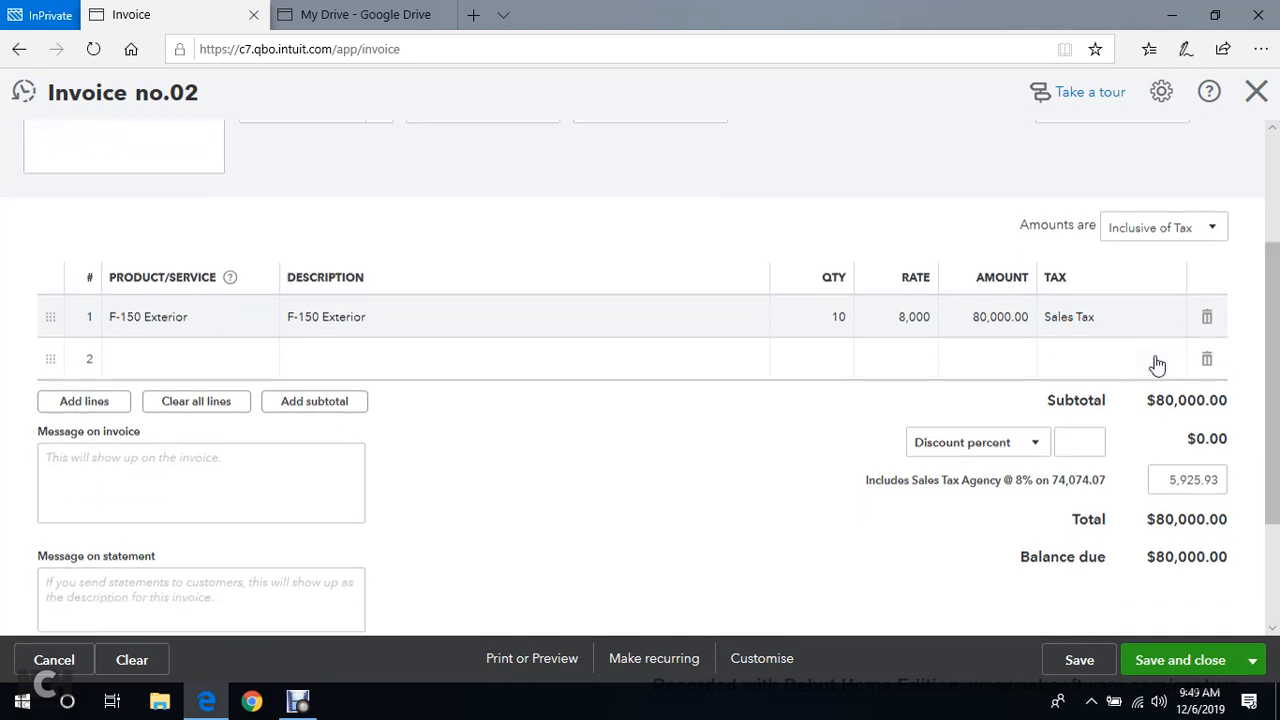
scroll(1153, 436, down, 2)
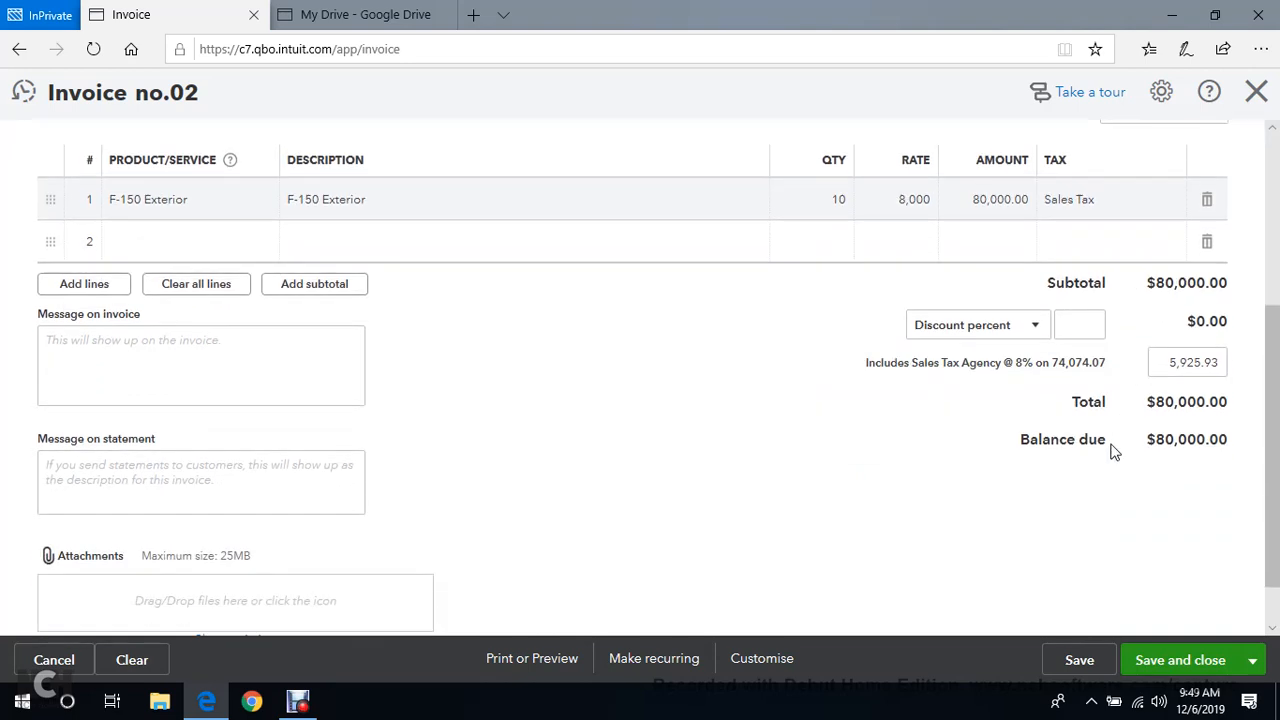
scroll(1117, 445, up, 1)
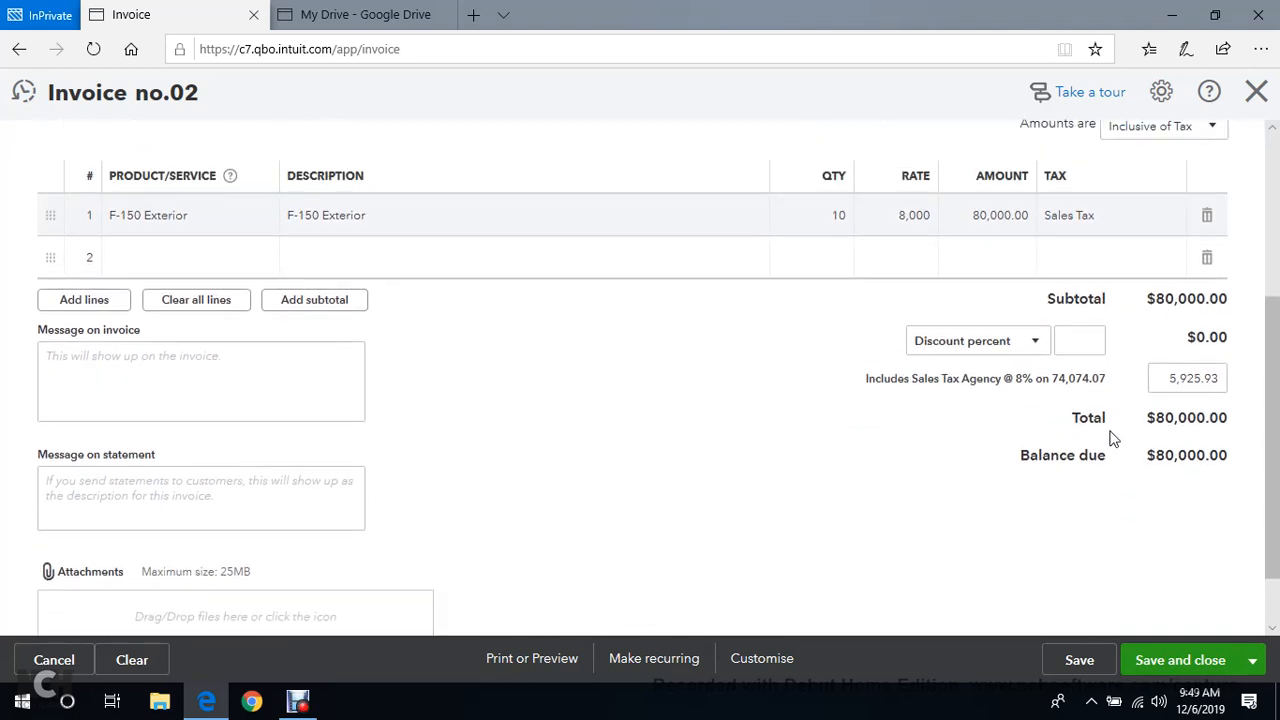
scroll(991, 431, up, 3)
scroll(988, 423, down, 4)
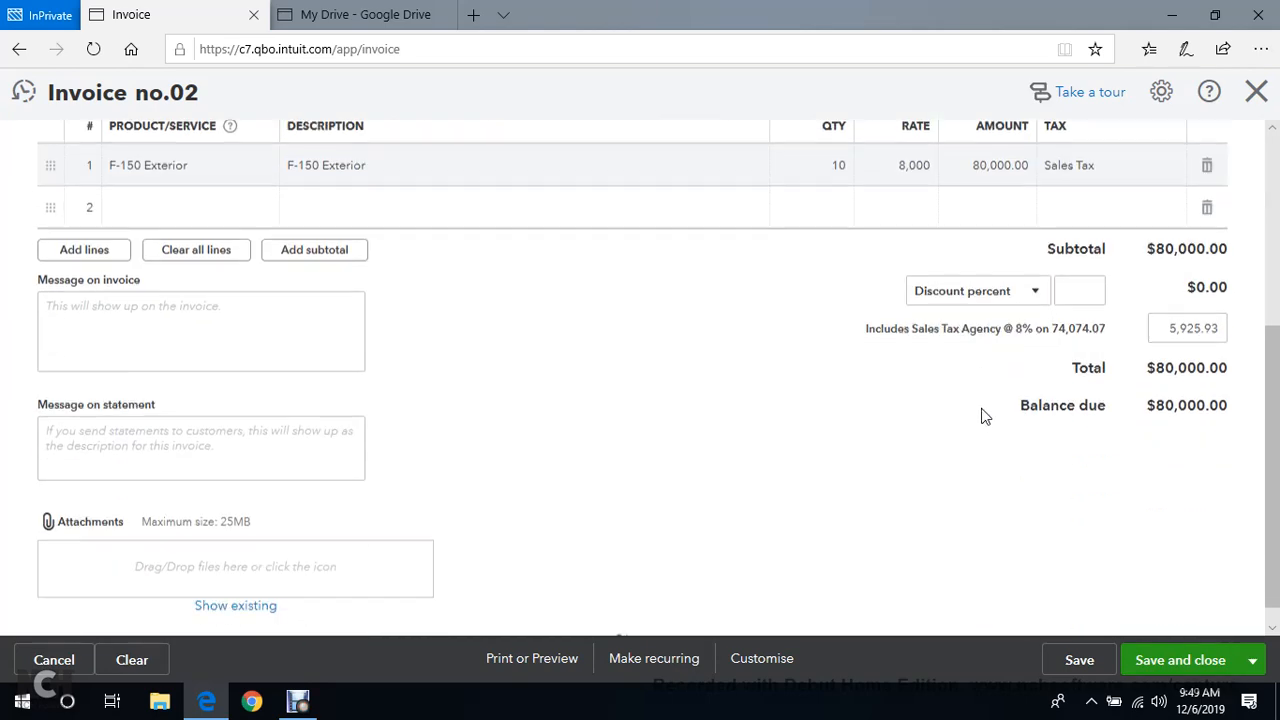
scroll(877, 423, up, 3)
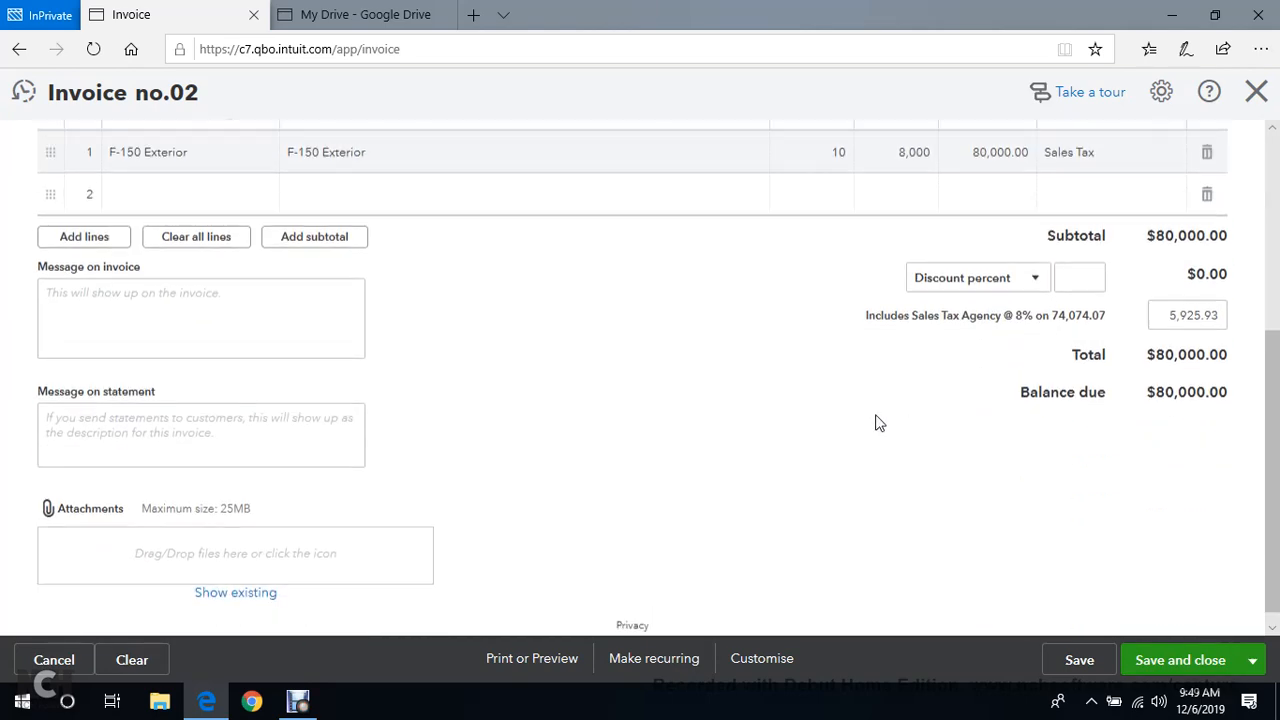
scroll(877, 423, up, 2)
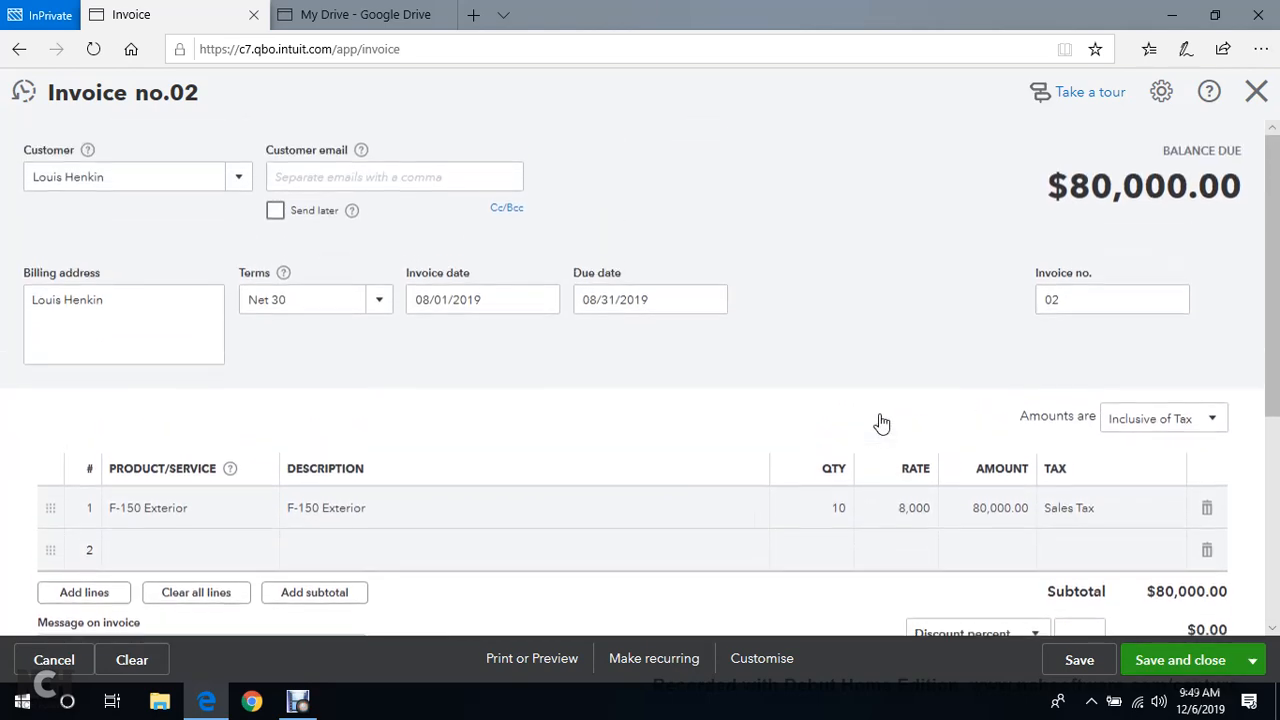
scroll(875, 415, down, 2)
scroll(875, 410, down, 3)
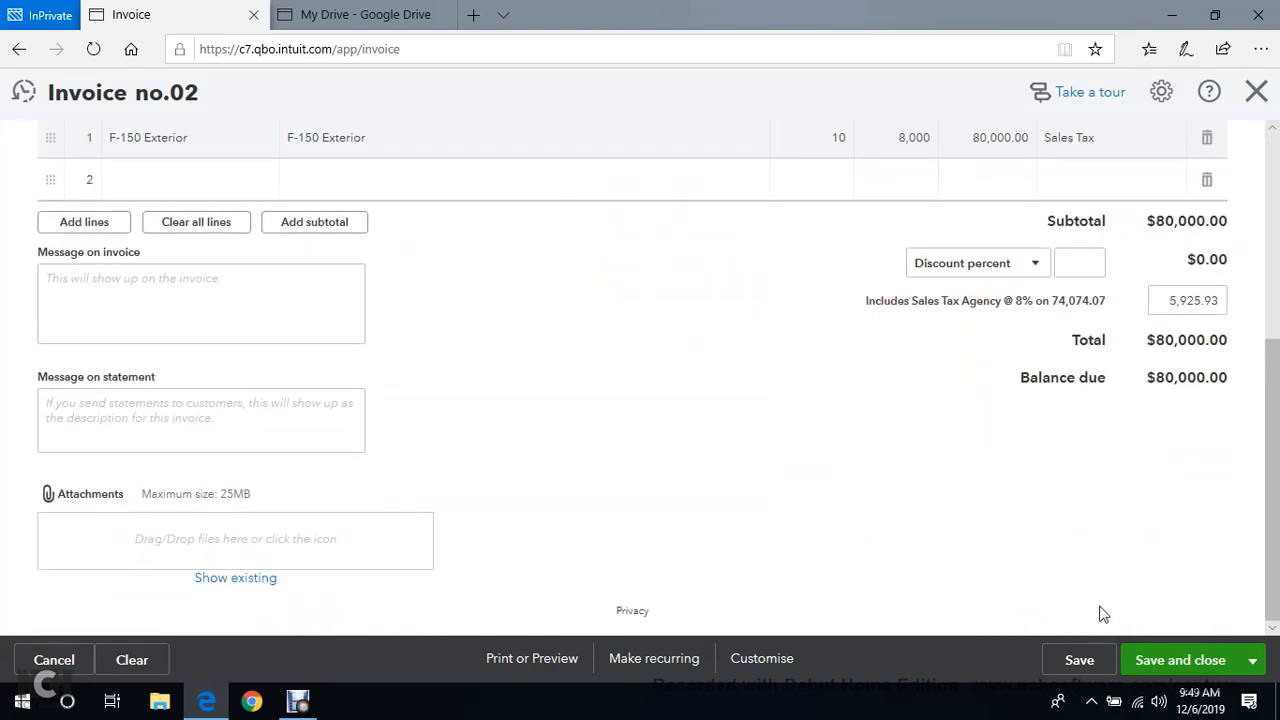
scroll(1000, 596, up, 1)
scroll(988, 592, up, 4)
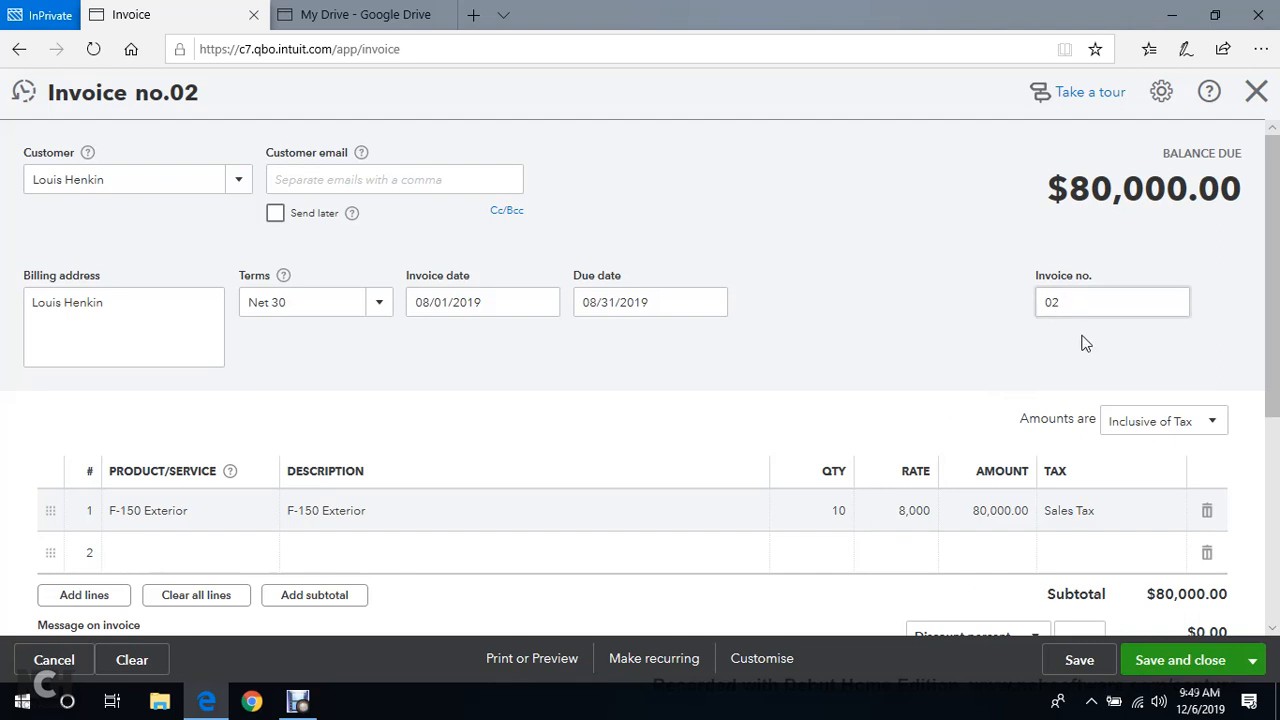
scroll(939, 375, down, 3)
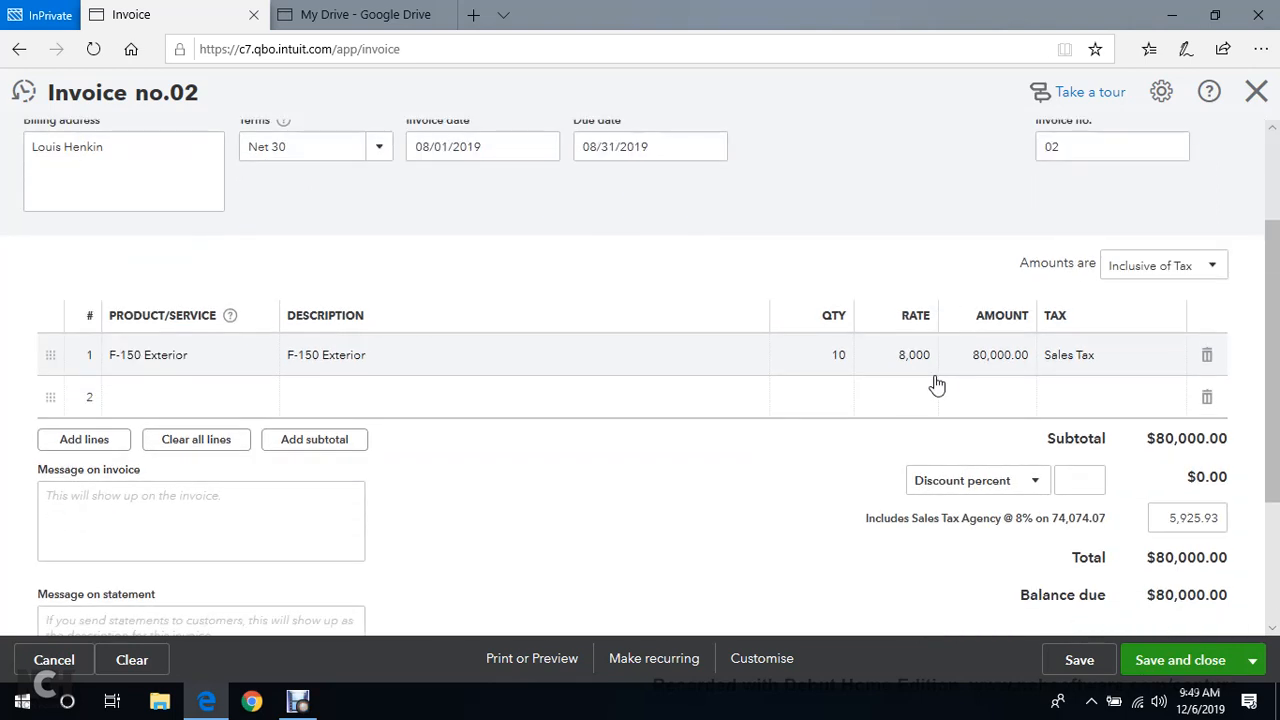
scroll(937, 385, down, 1)
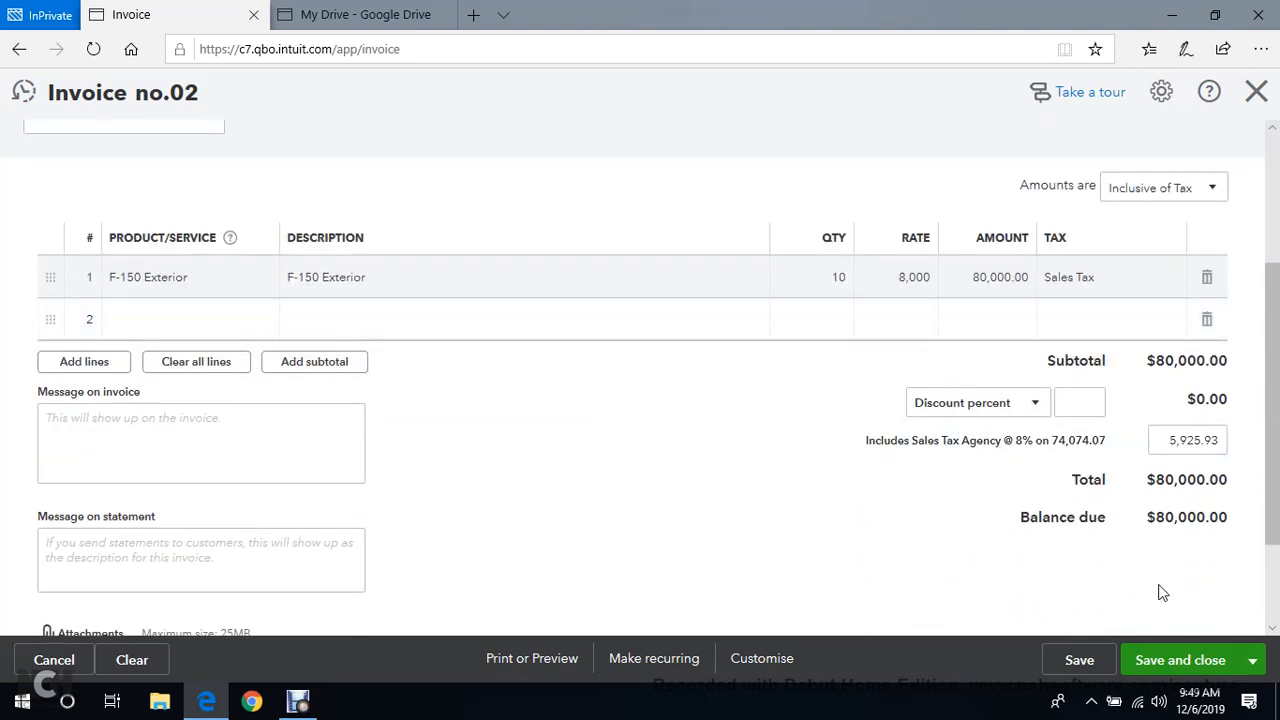
Save and close invoice 02, and check the Profit and Loss and Sales summaries on the dashboard.
click(1177, 664)
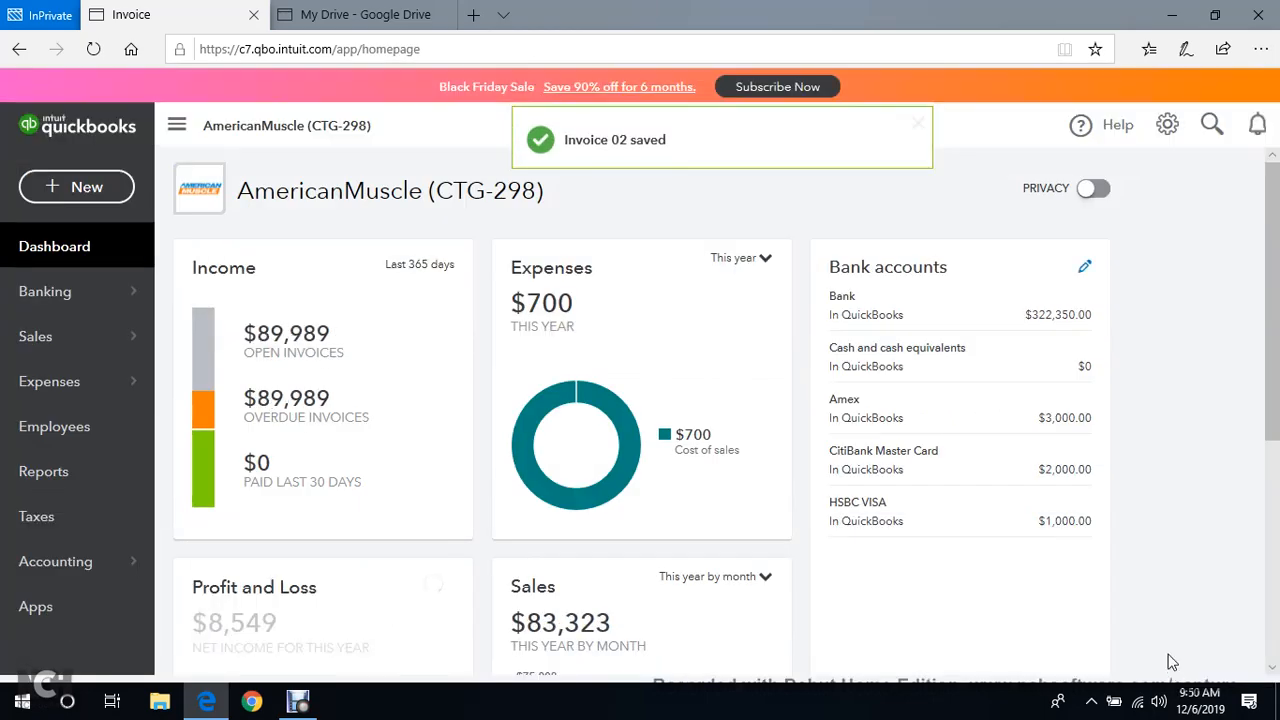
scroll(645, 495, down, 4)
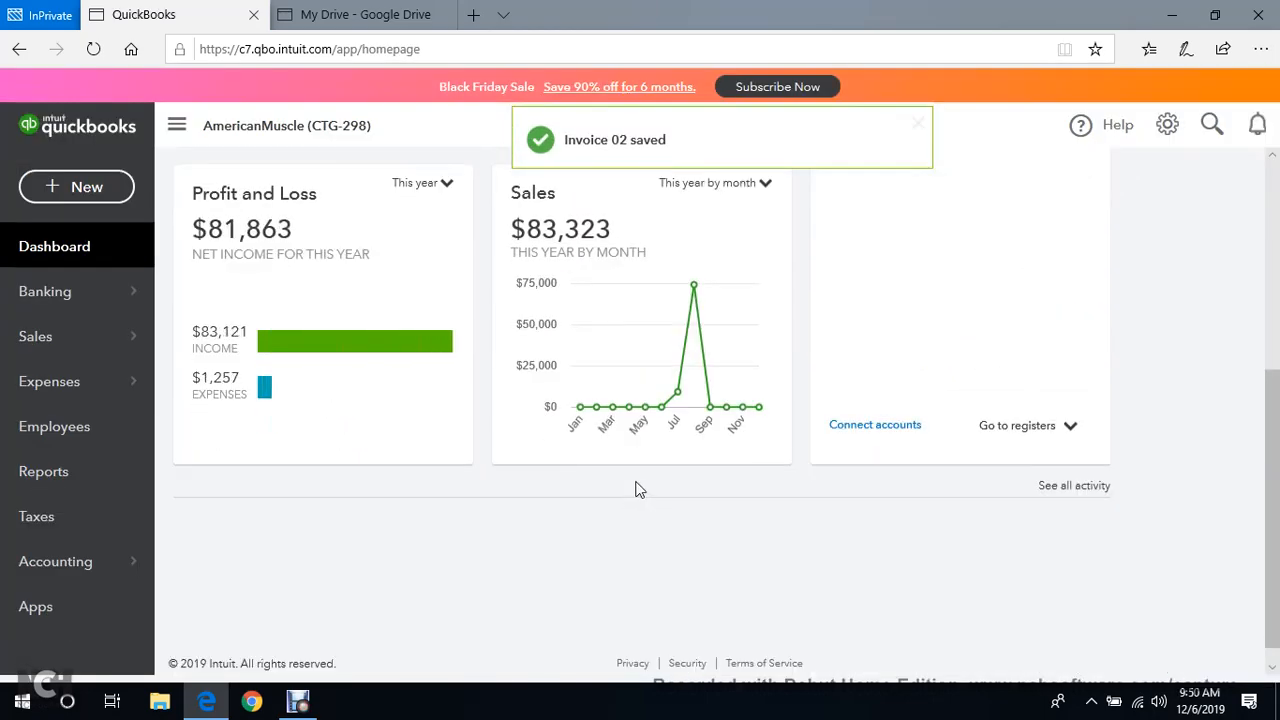
mouse_move(276, 345)
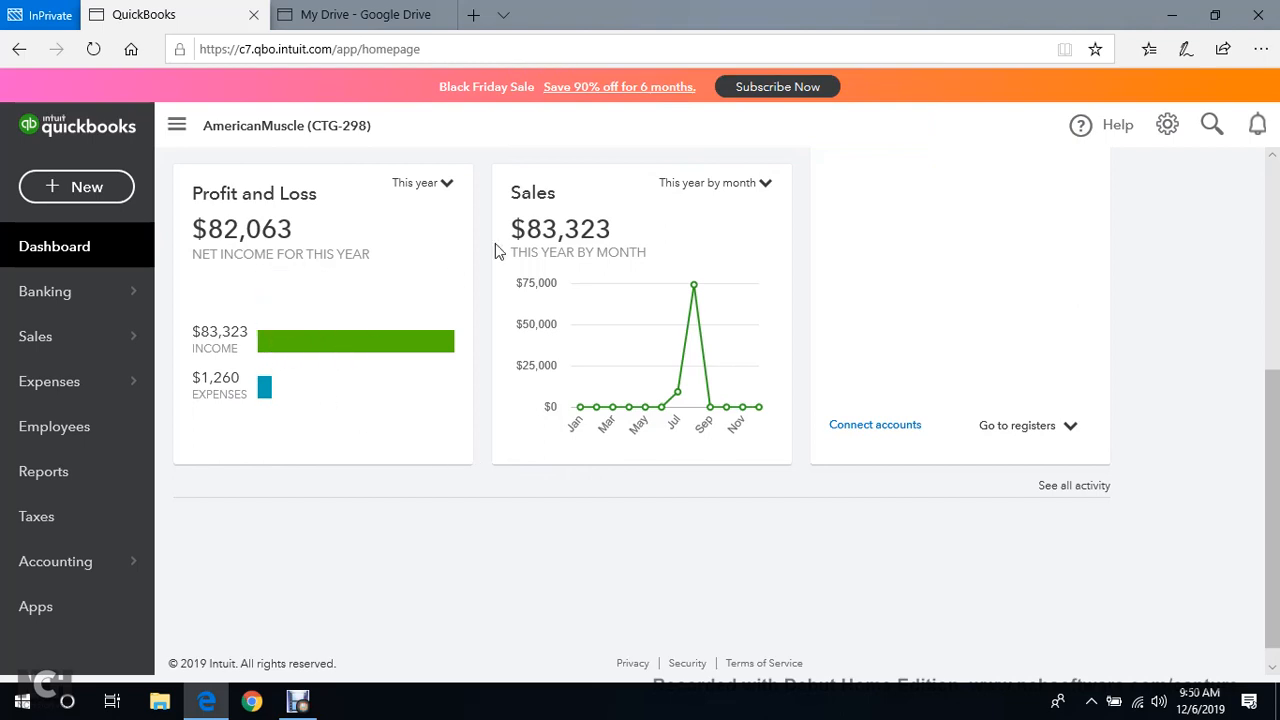
scroll(634, 268, up, 1)
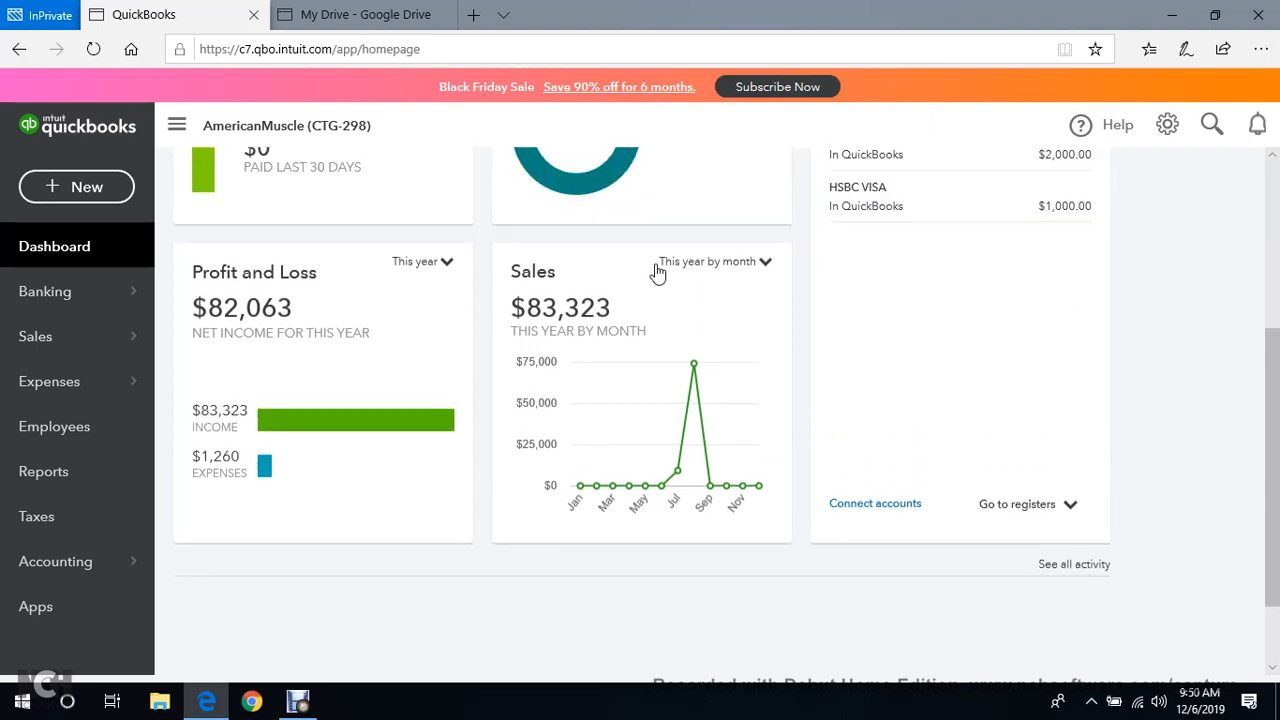
scroll(658, 271, up, 4)
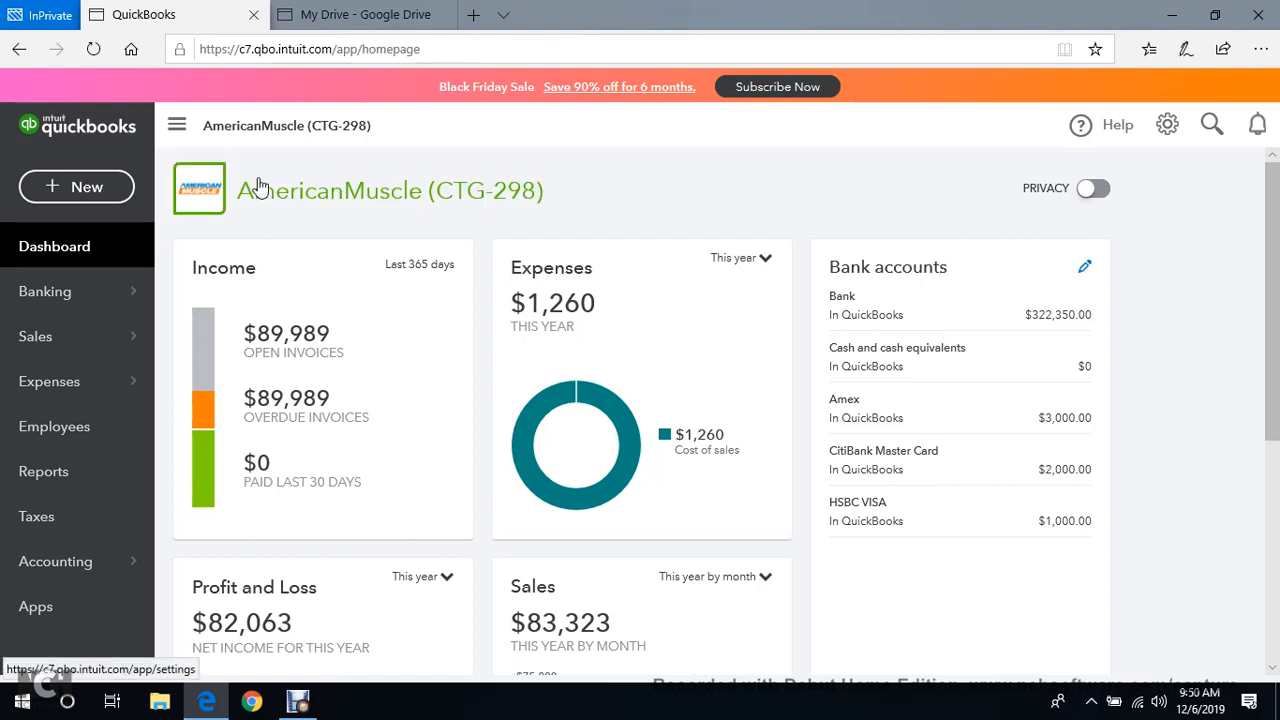
Open the list of all sales transactions and examine the entries for invoices 01 and 02.
mouse_move(62, 346)
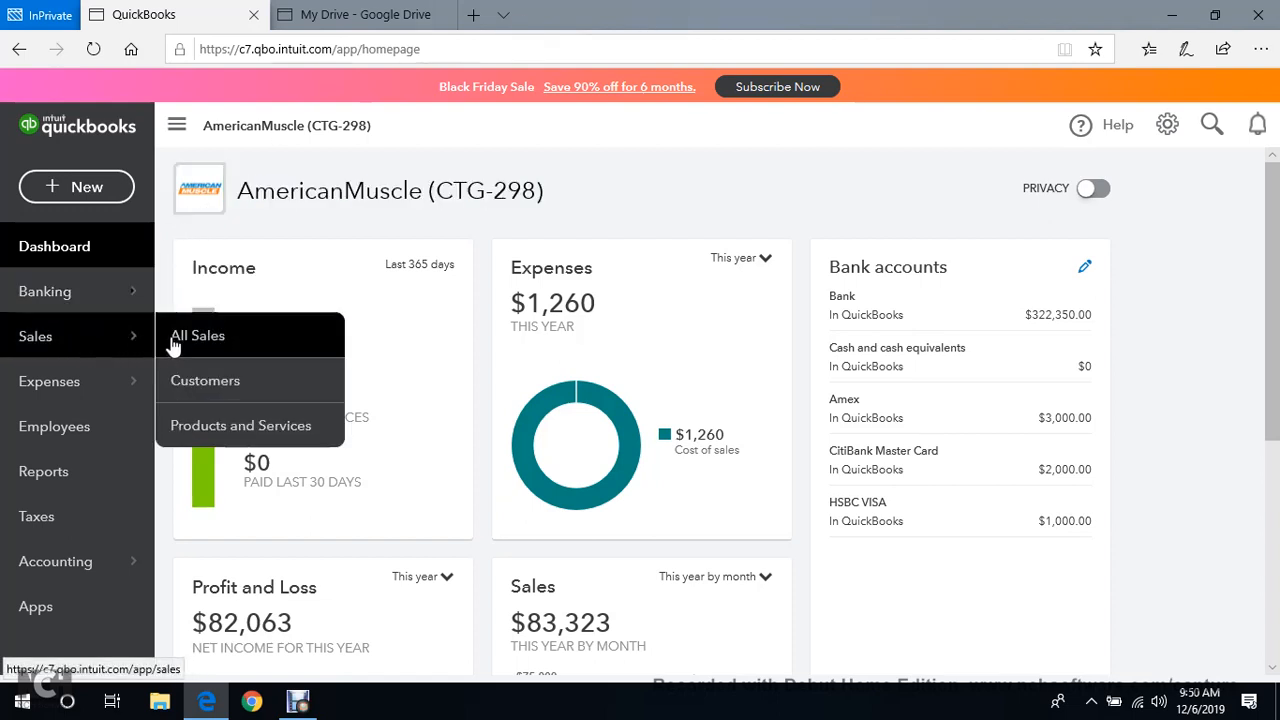
click(214, 343)
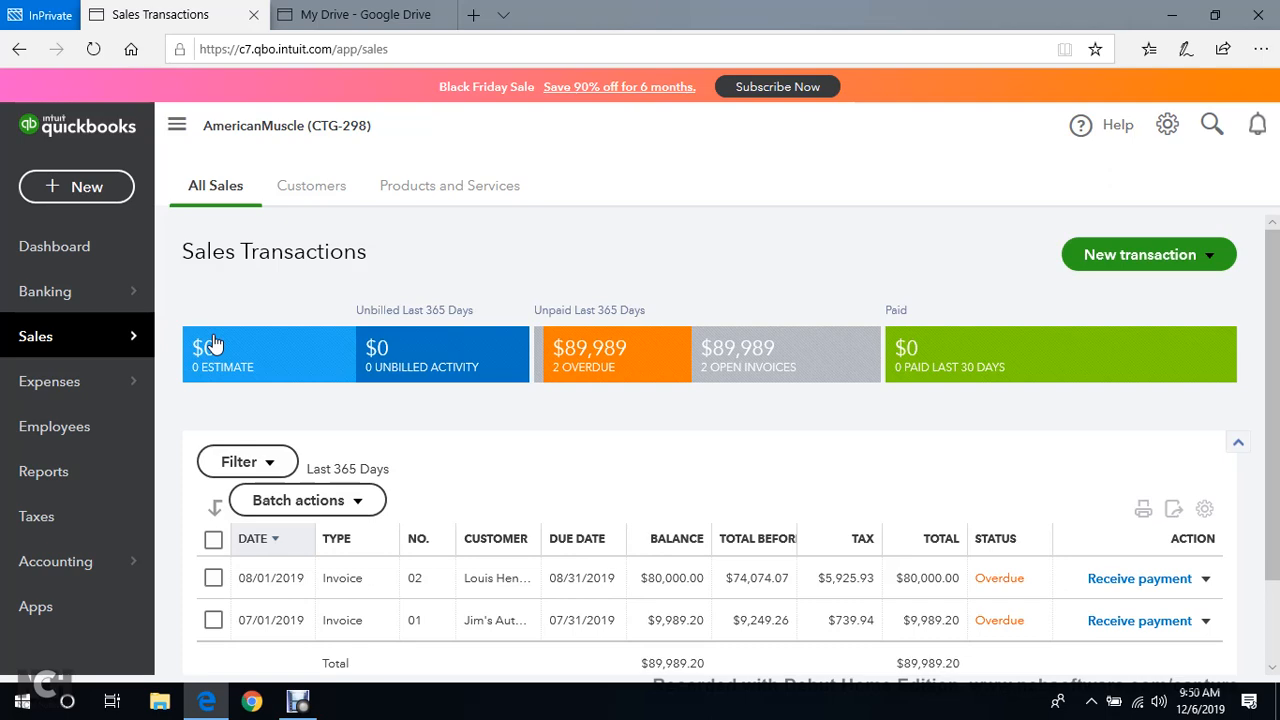
scroll(437, 340, down, 1)
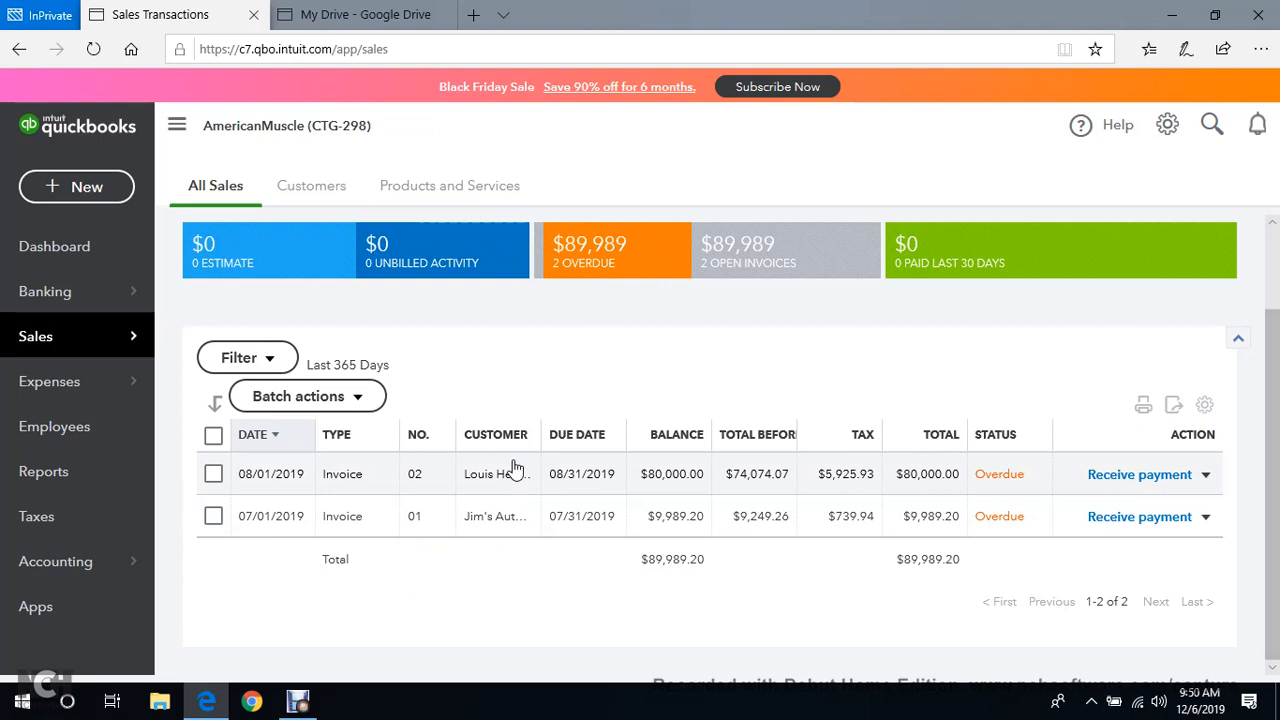
Open invoice 01 from the transaction list of Jim's Auto Repair in the customer list.
mouse_move(82, 340)
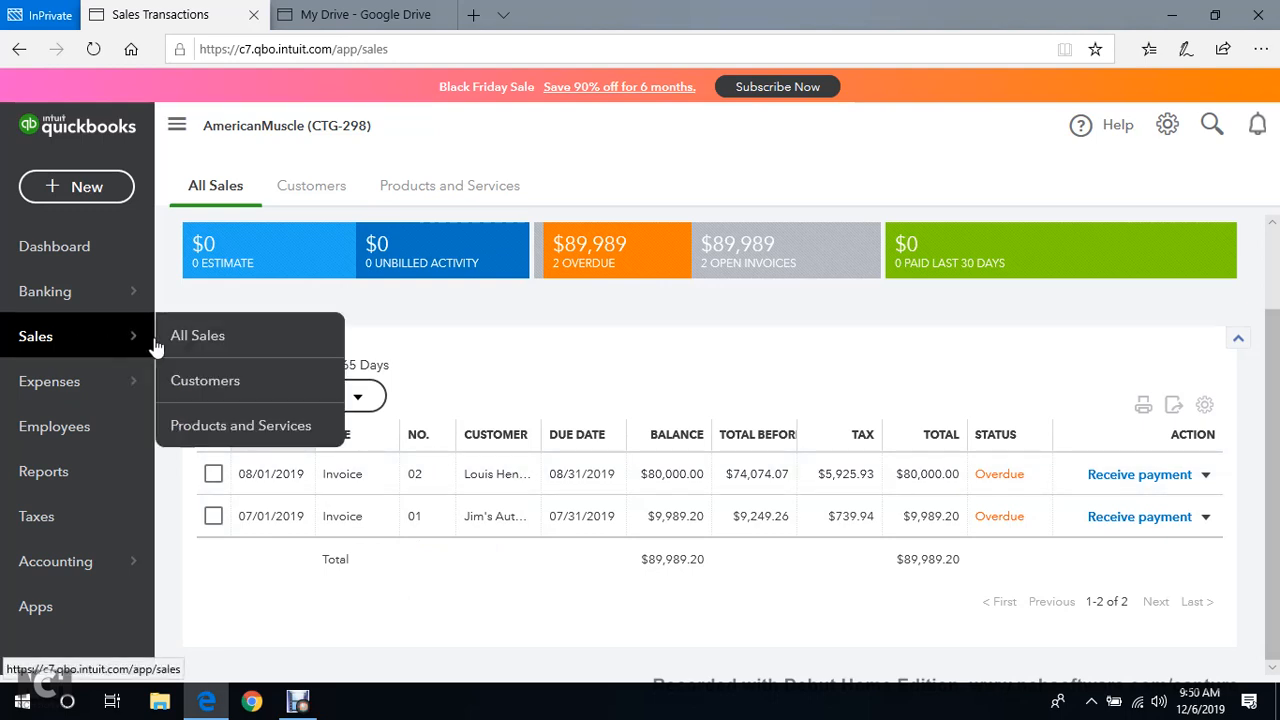
click(180, 397)
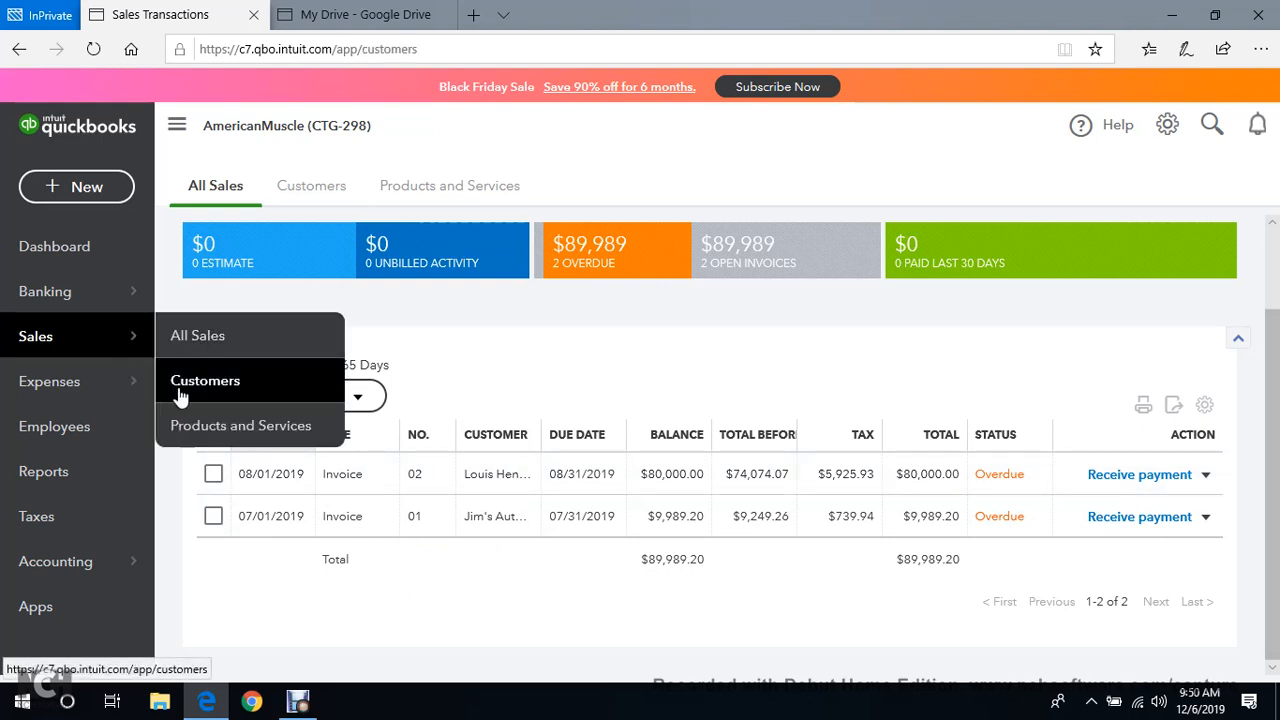
scroll(345, 440, down, 6)
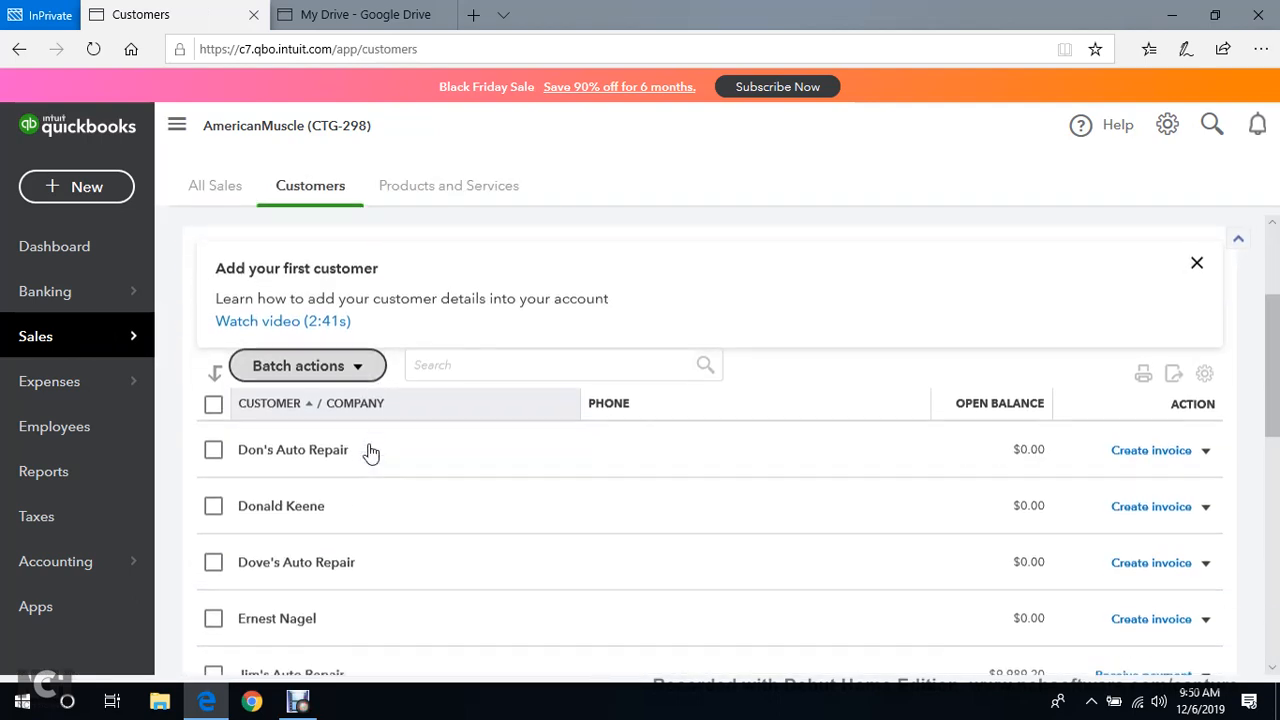
scroll(351, 438, up, 1)
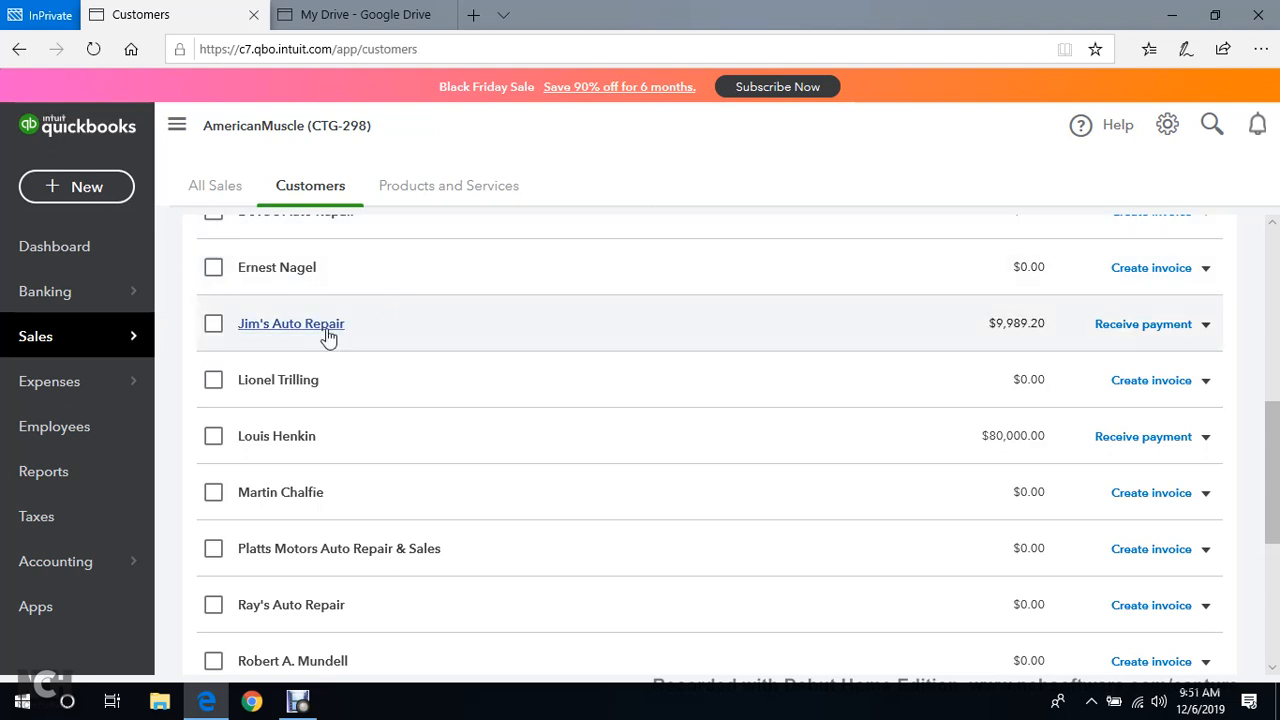
click(301, 338)
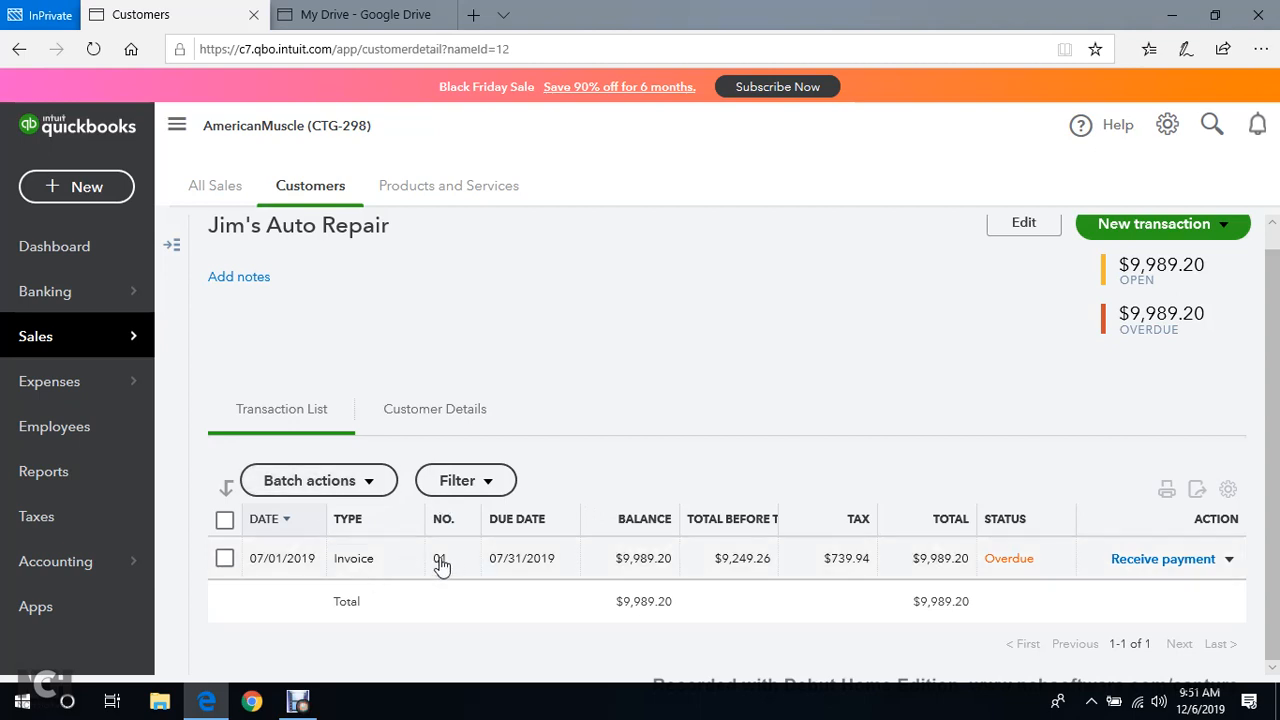
click(353, 568)
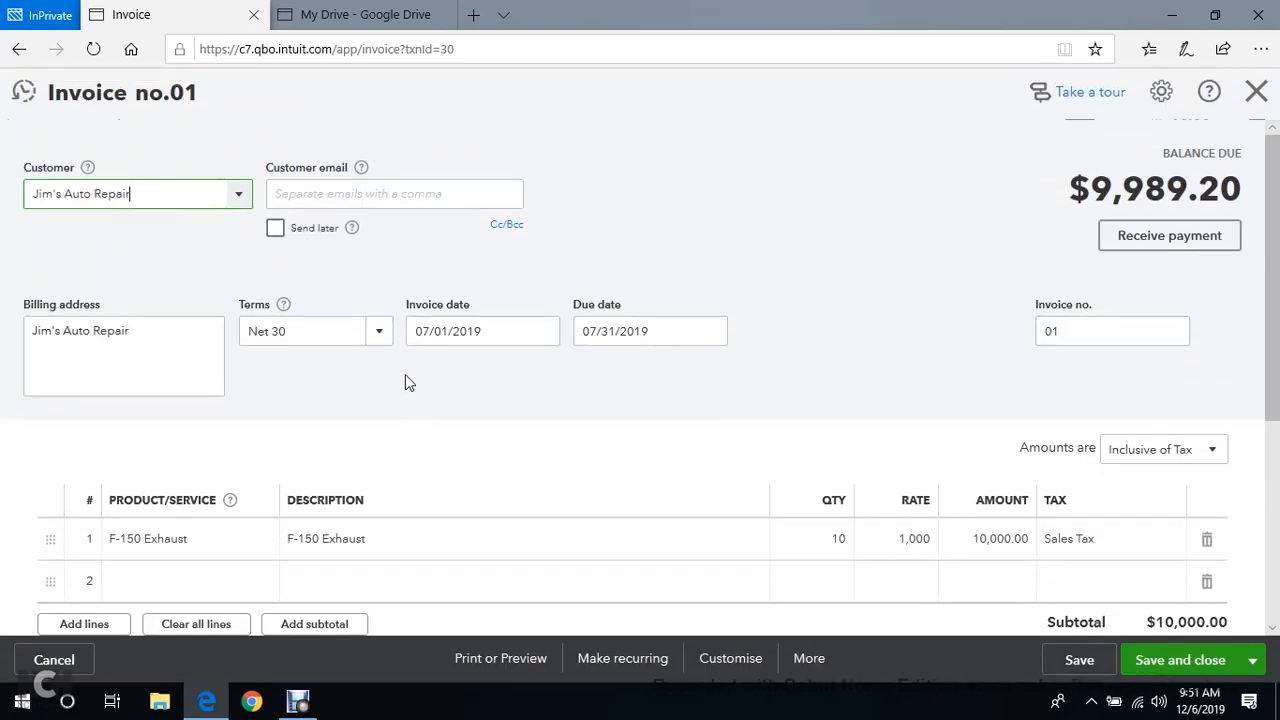
Review invoice 01 from the customer, terms and dates down to the line item, discount, included sales tax and balance due.
scroll(531, 383, down, 3)
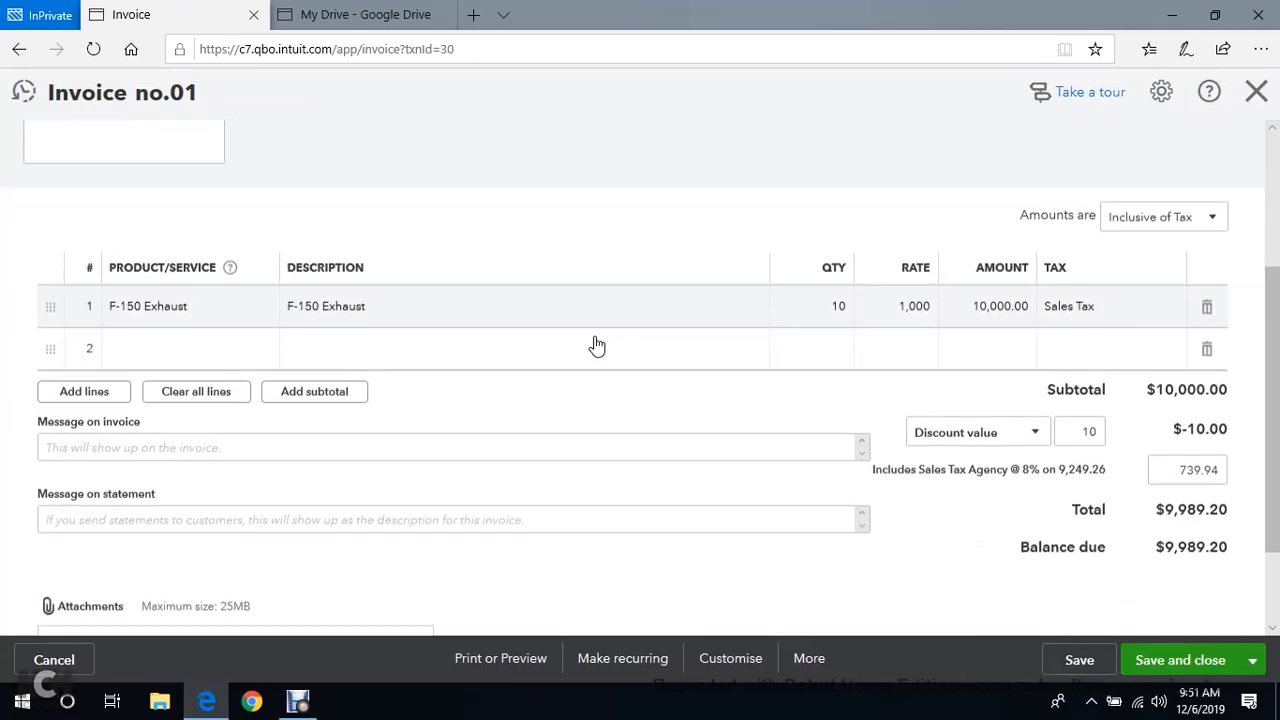
scroll(594, 346, up, 1)
scroll(494, 177, down, 2)
scroll(594, 229, up, 3)
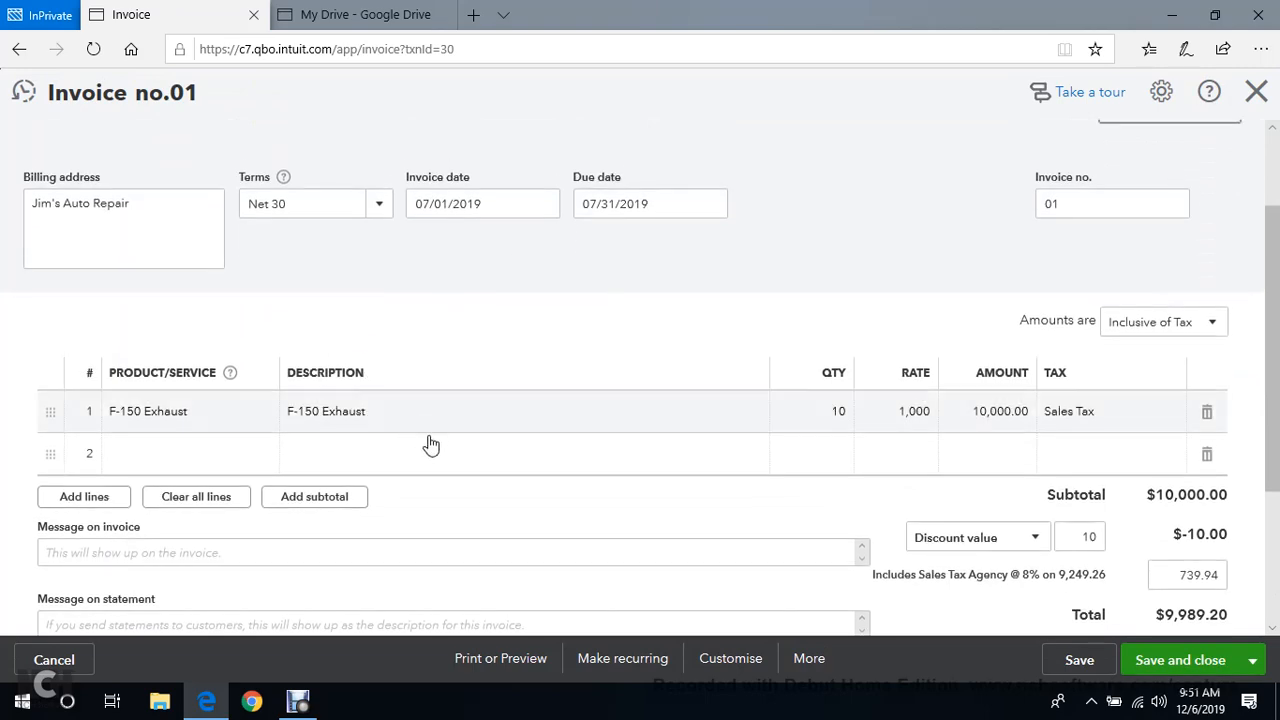
scroll(560, 423, down, 3)
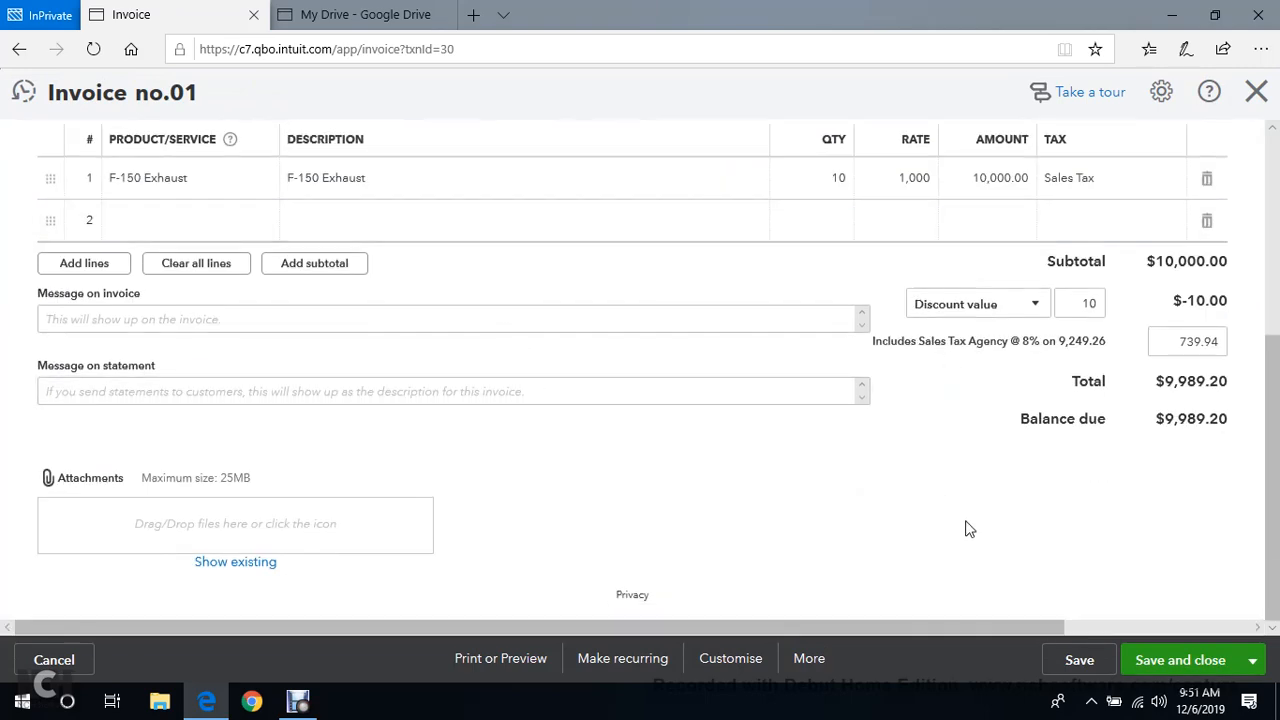
scroll(884, 487, up, 1)
scroll(884, 487, up, 5)
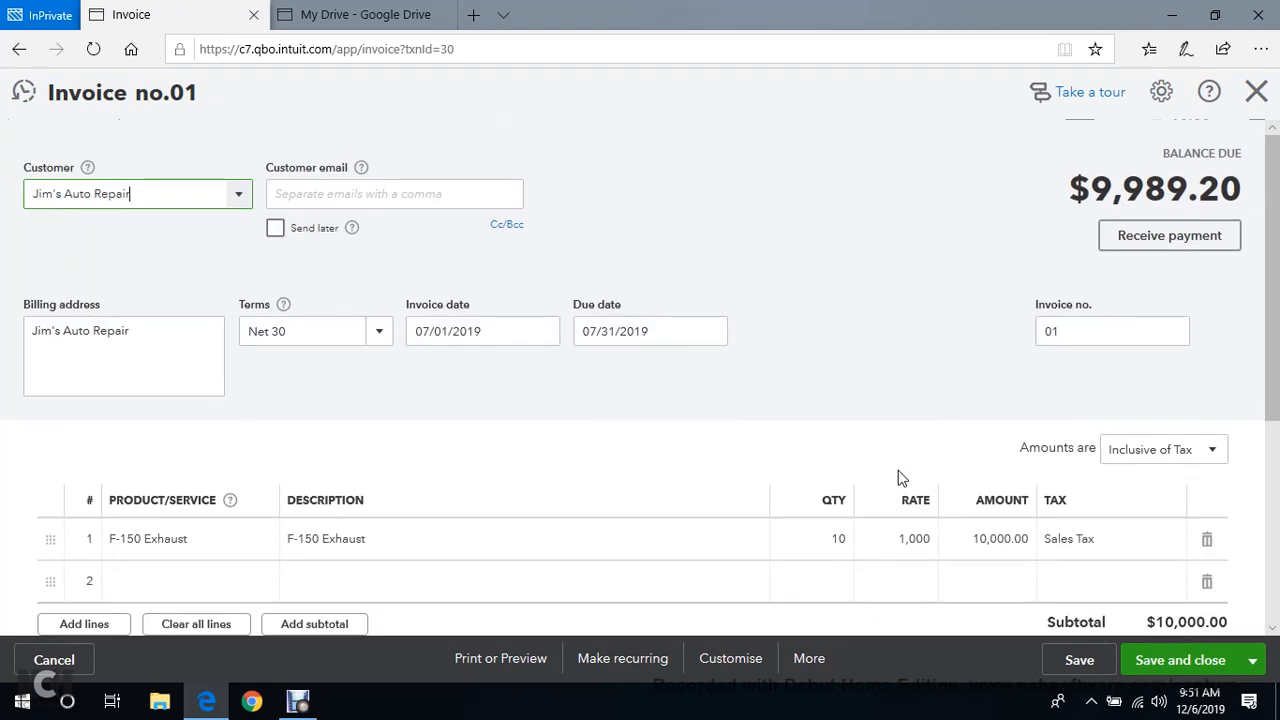
scroll(904, 478, down, 6)
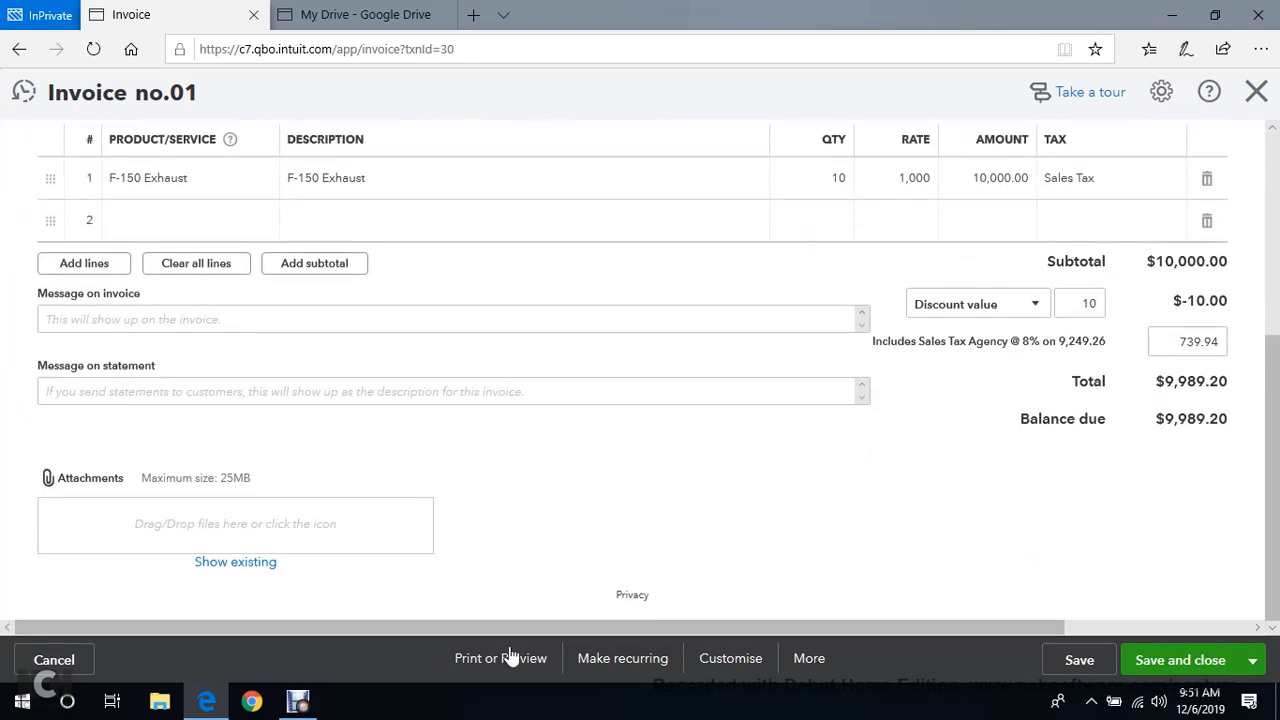
Open the audit history of invoice 01 and examine the details of its Added entry.
click(809, 662)
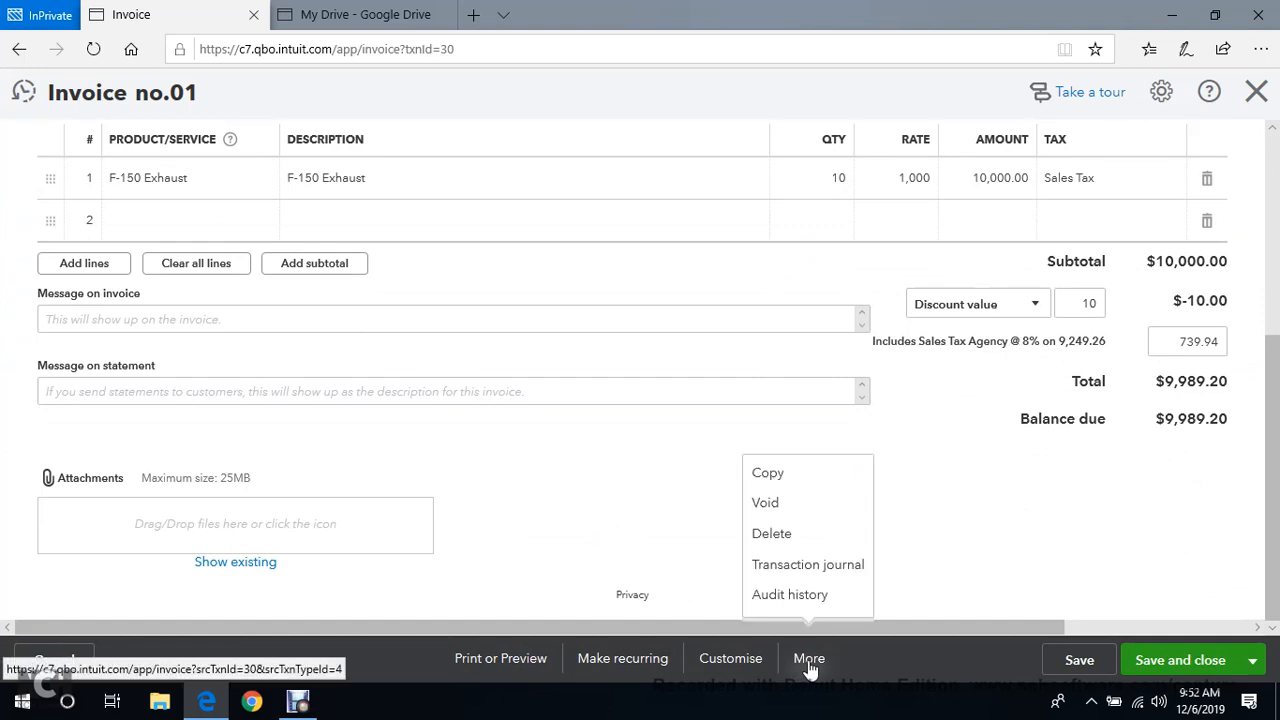
click(809, 600)
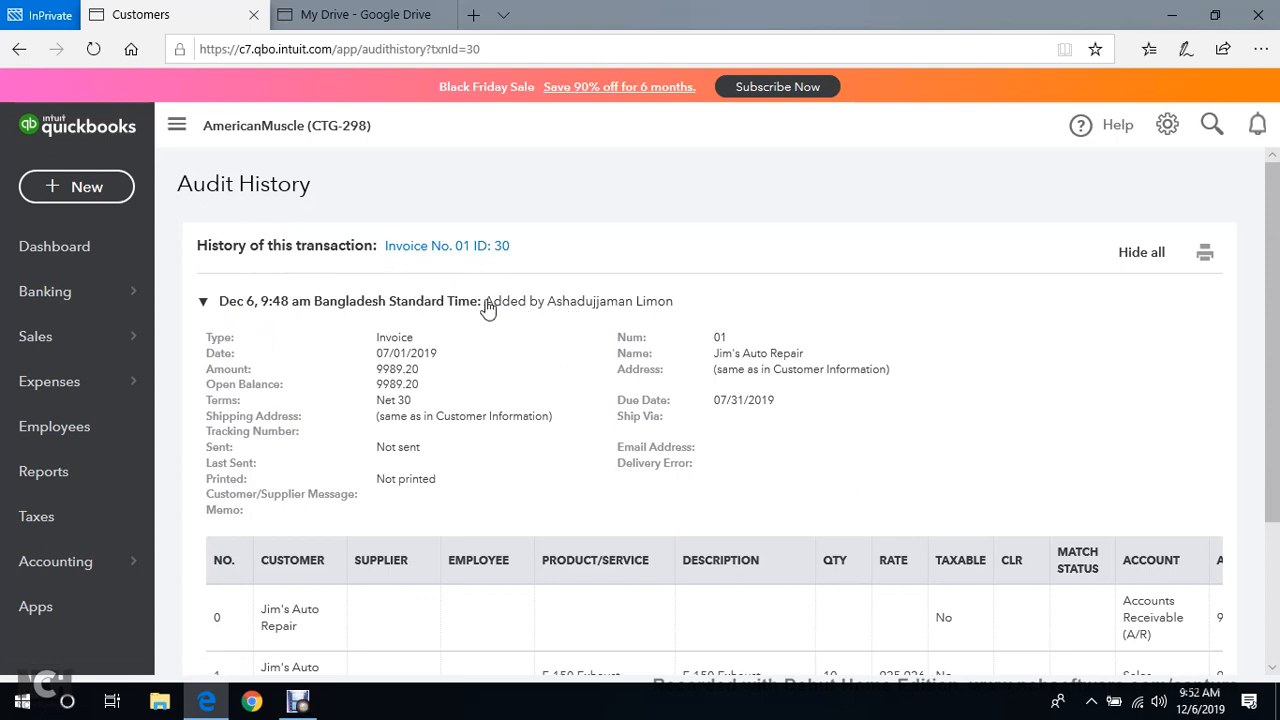
click(682, 306)
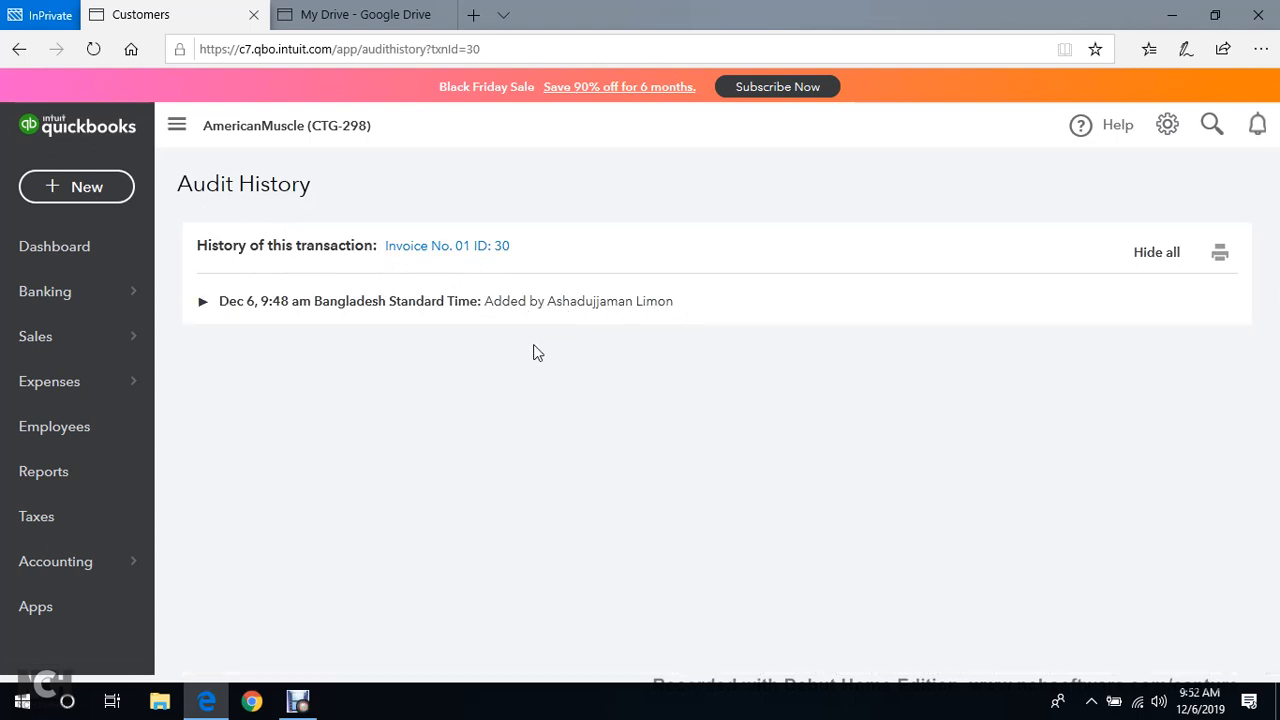
click(201, 303)
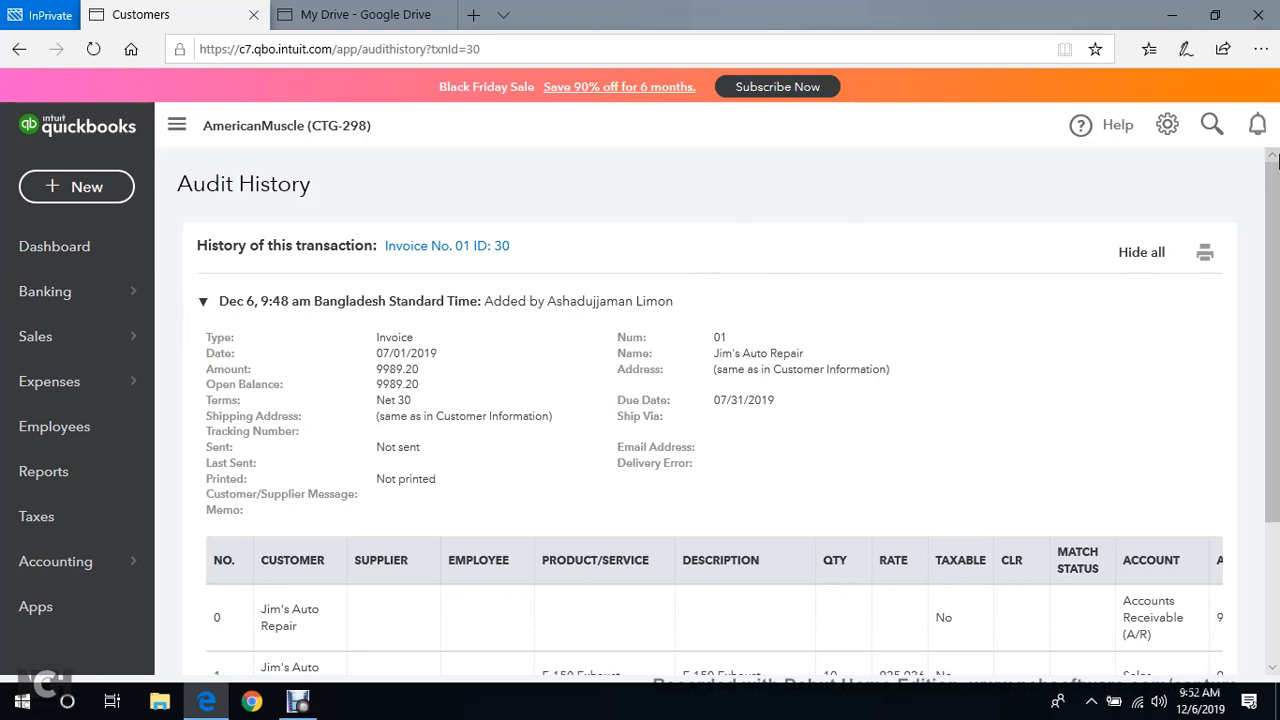
Return to invoice 01 and set the rate of the F-150 Exhaust line to 10,000.
click(19, 49)
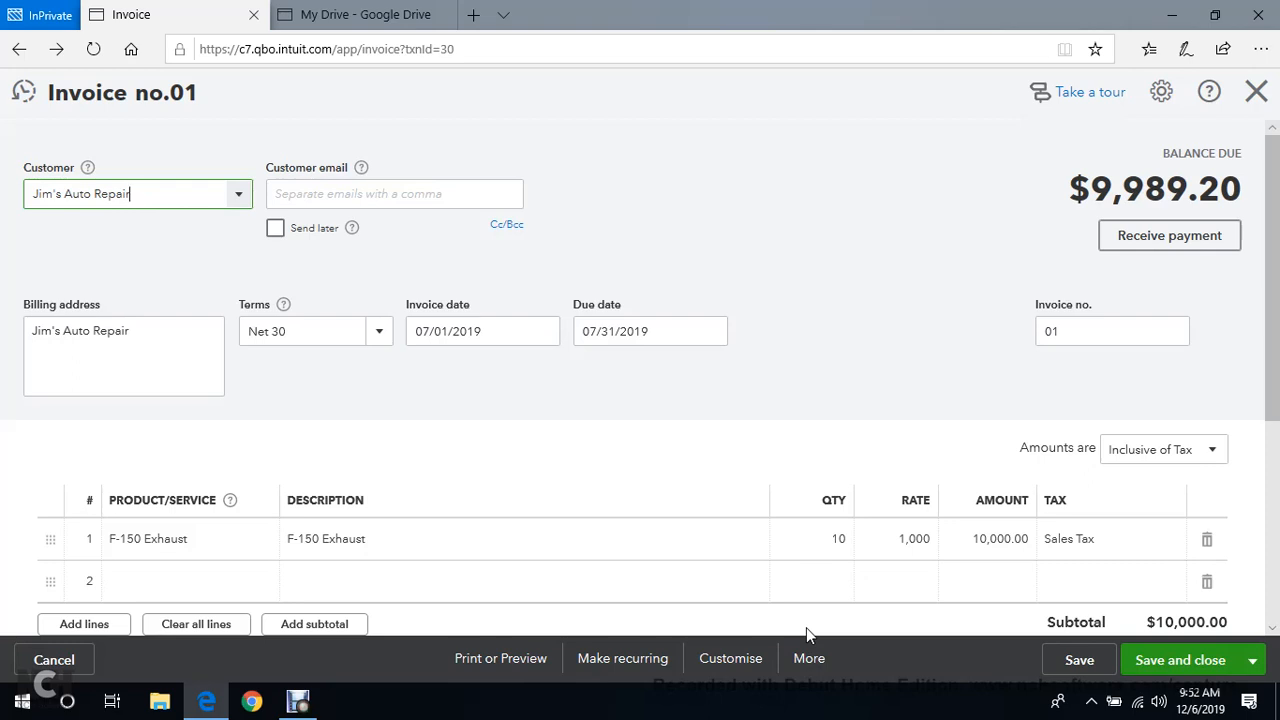
scroll(691, 360, down, 3)
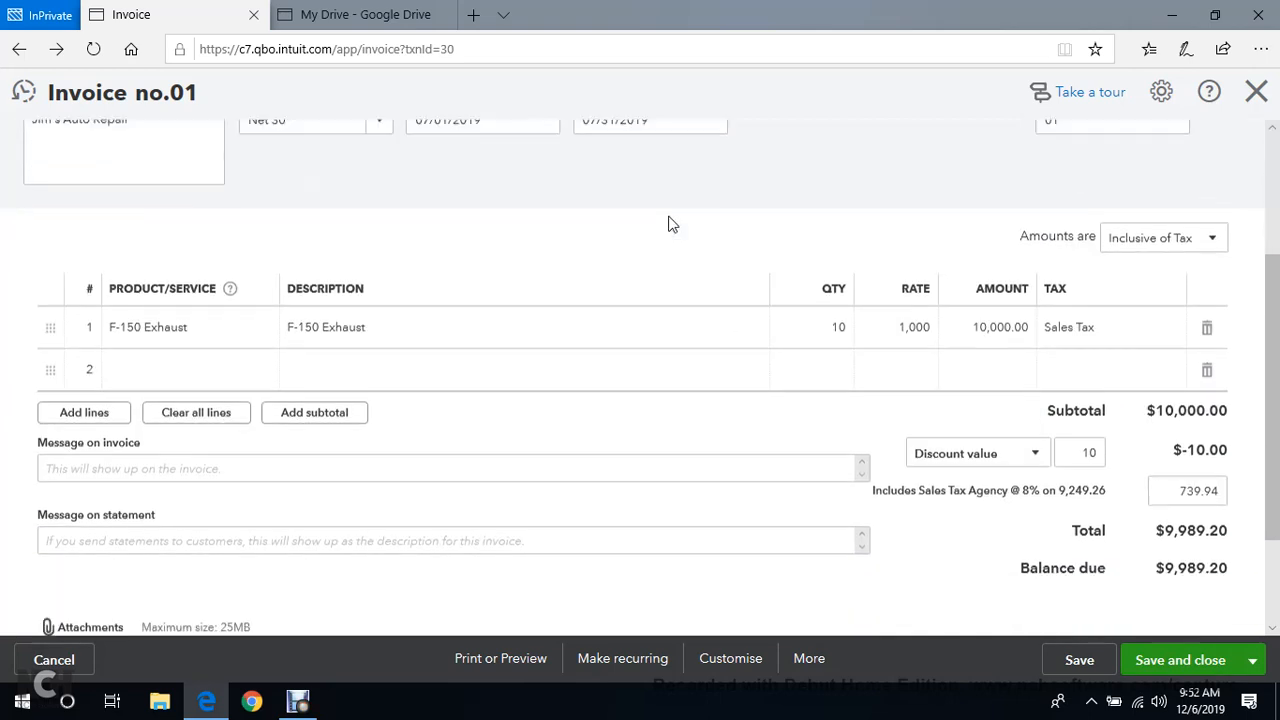
scroll(770, 224, down, 2)
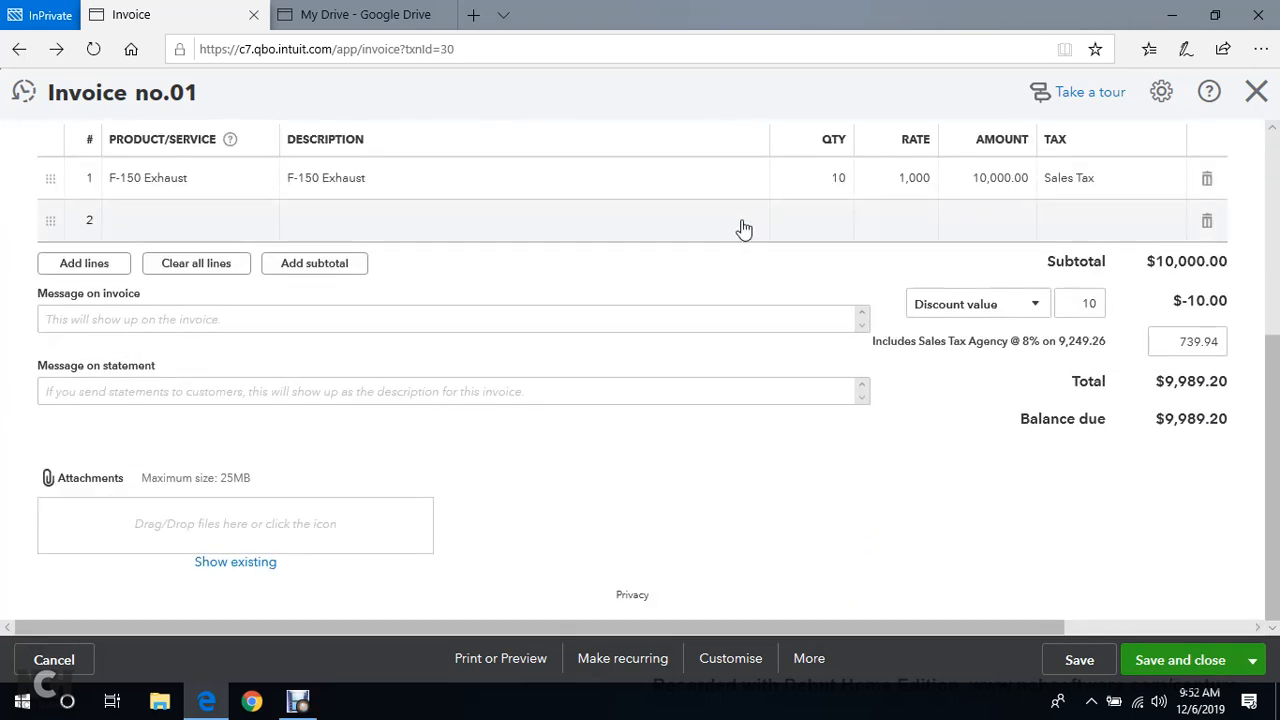
scroll(745, 220, up, 1)
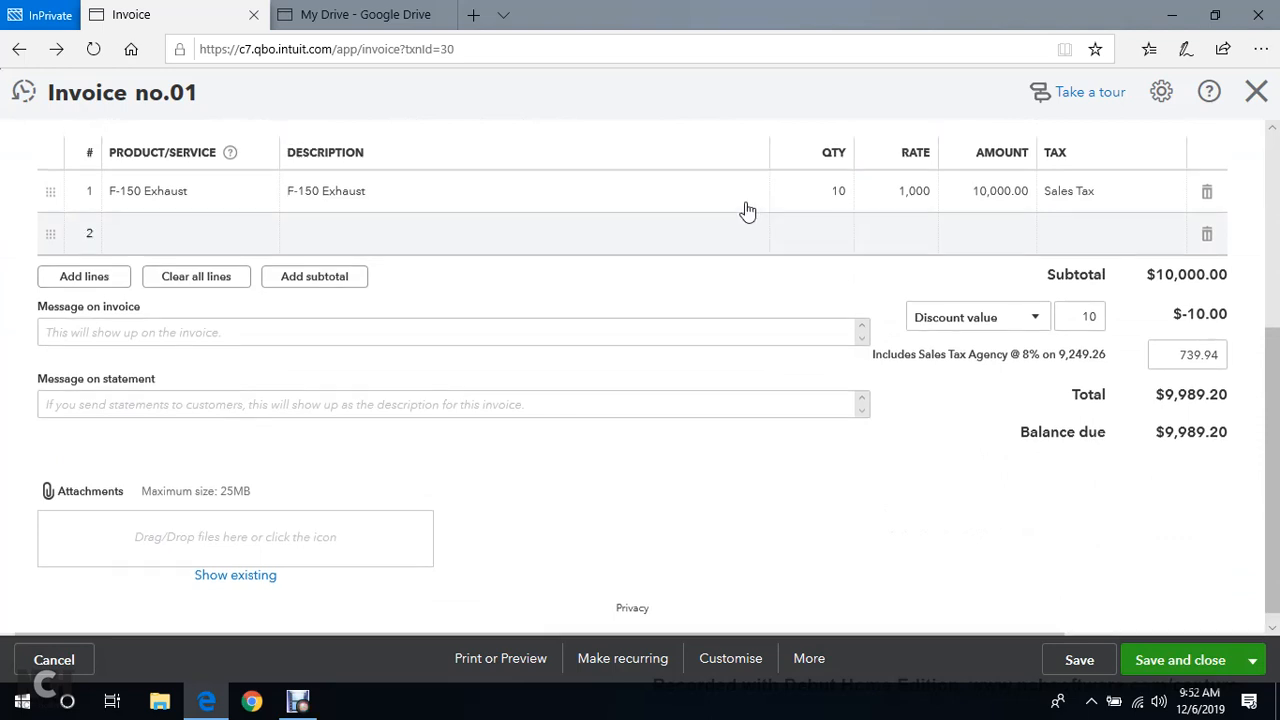
click(915, 264)
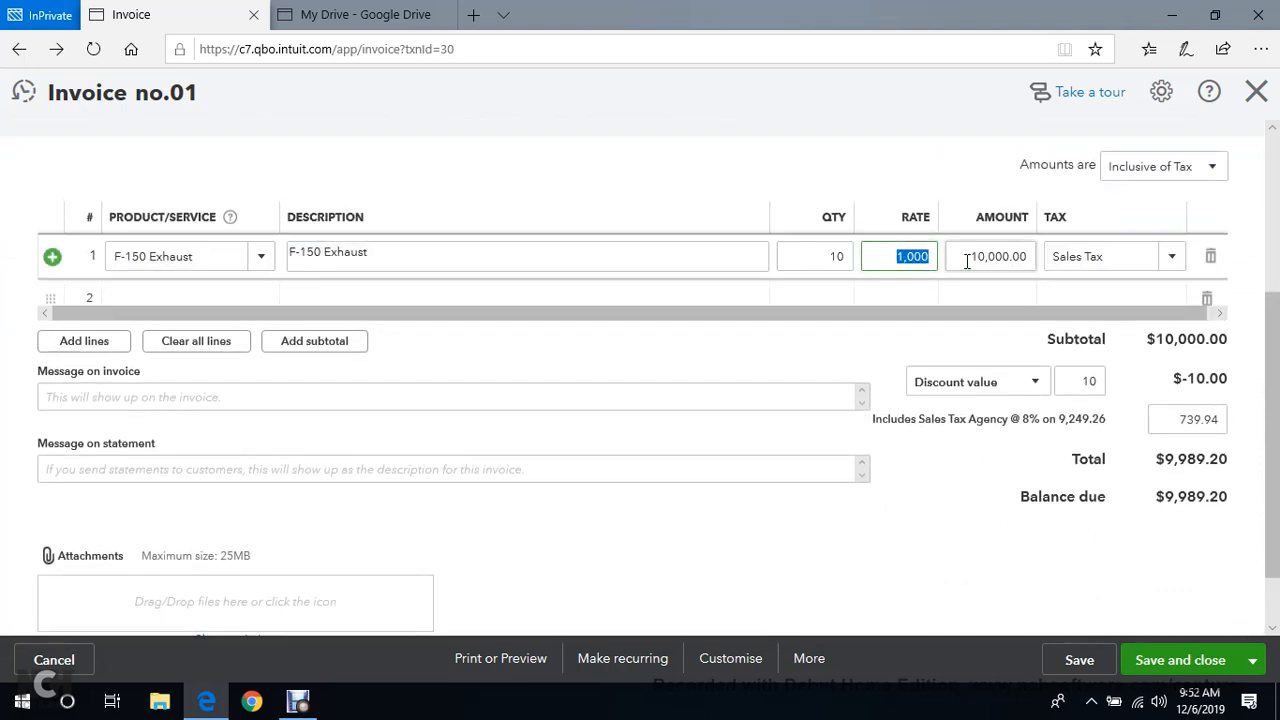
key(Right)
text(0)
click(628, 118)
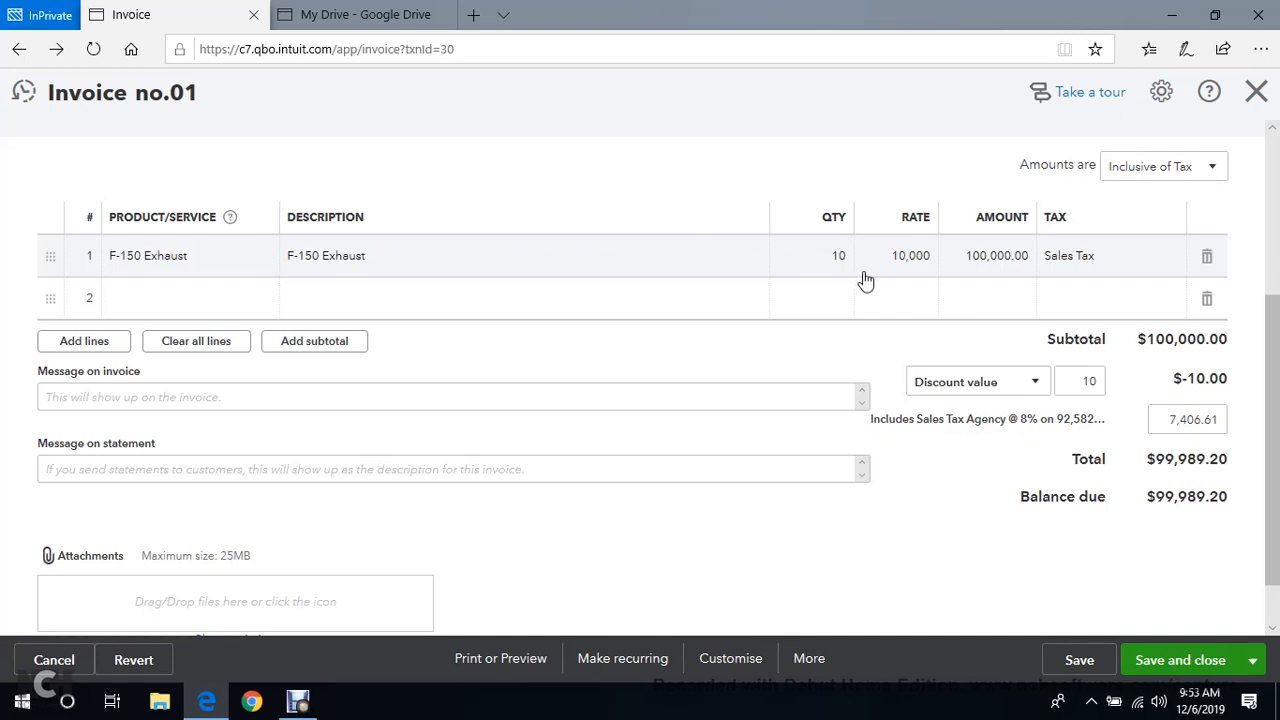
Check the recalculated amounts on invoice 01, and save and close it.
scroll(840, 378, up, 3)
scroll(862, 385, down, 2)
scroll(862, 376, up, 2)
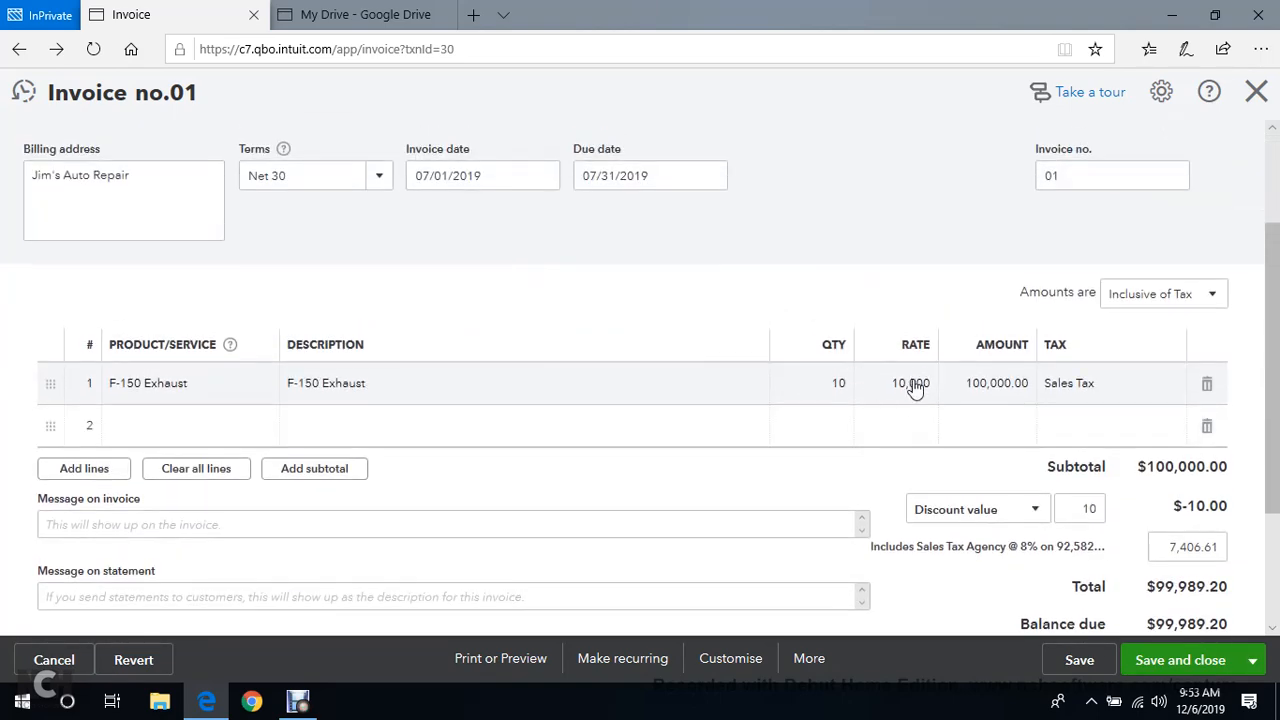
click(1171, 668)
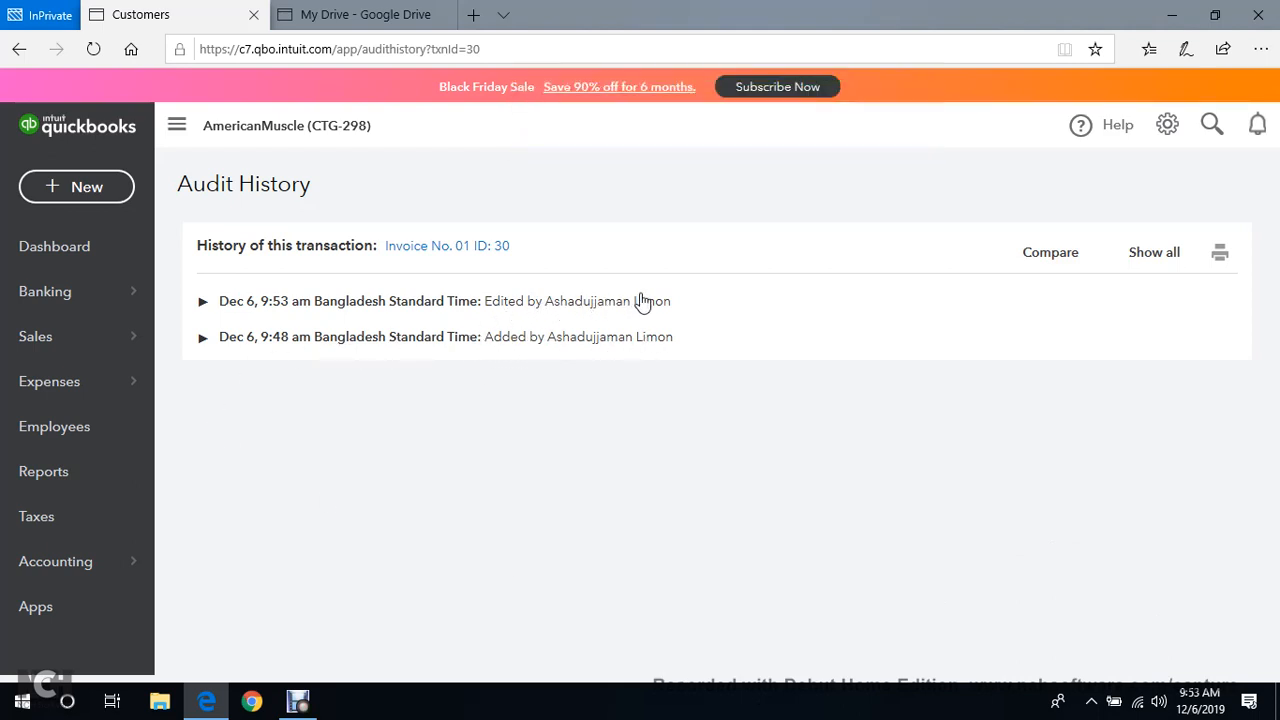
Expand the Edited entry in invoice 01's audit history and examine the highlighted changes down to the line details.
click(200, 304)
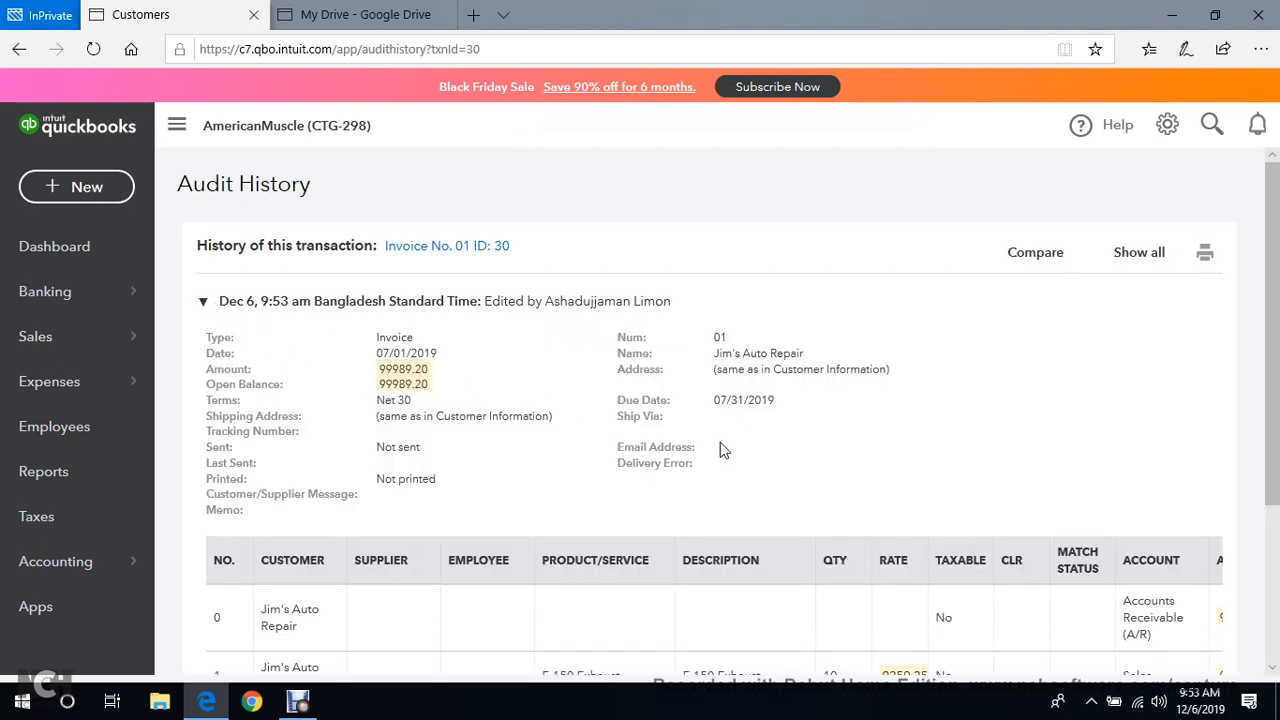
scroll(517, 520, down, 3)
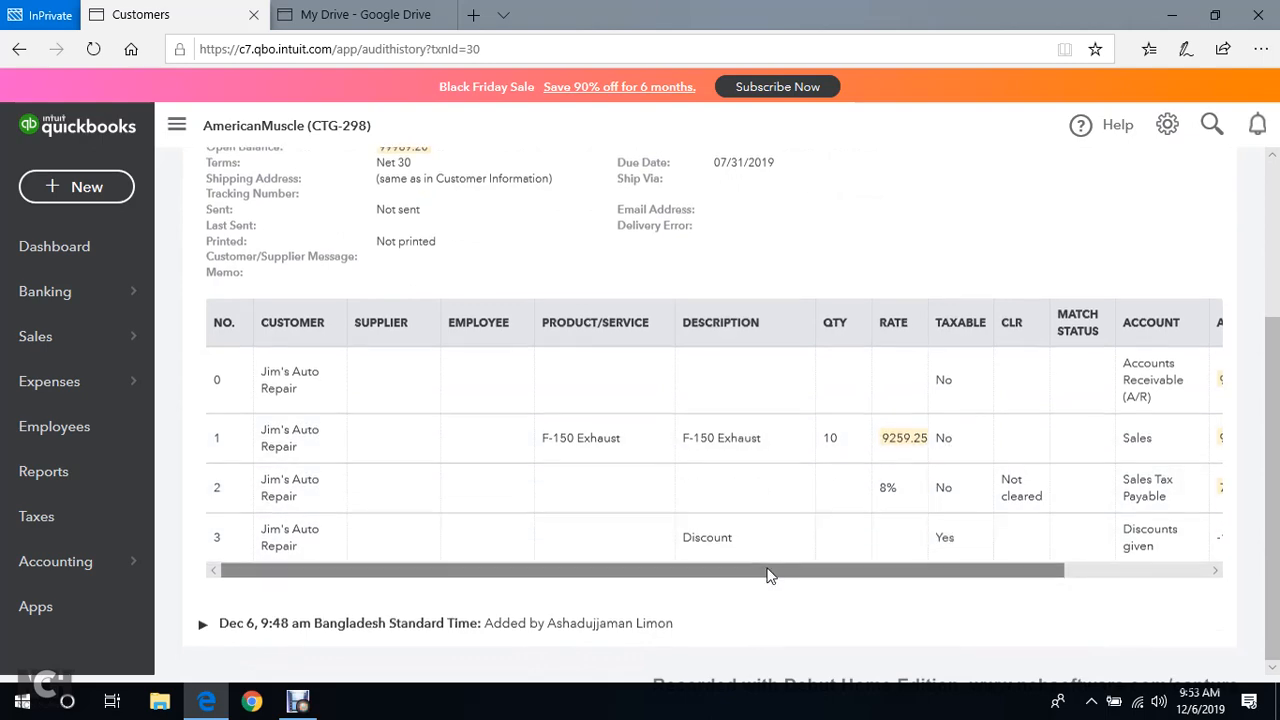
scroll(840, 563, up, 3)
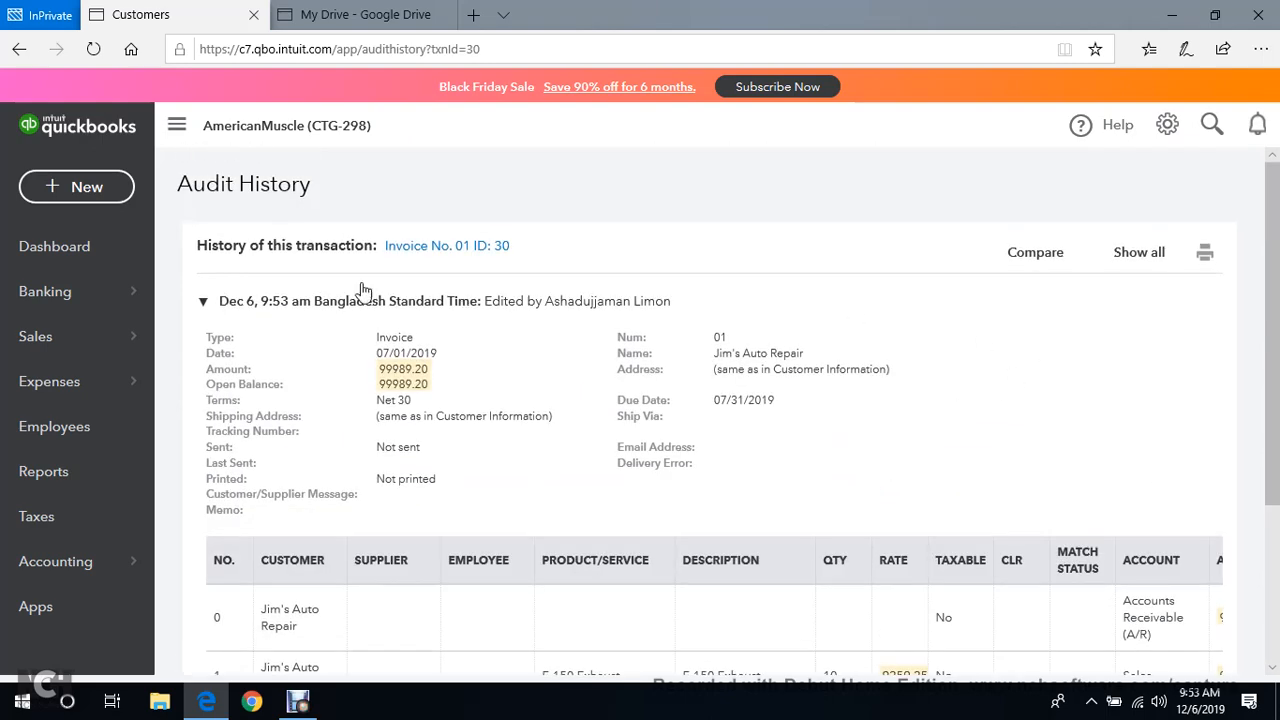
Open the dashboard and examine the income, expenses, bank accounts, profit and loss, and sales summaries.
click(70, 255)
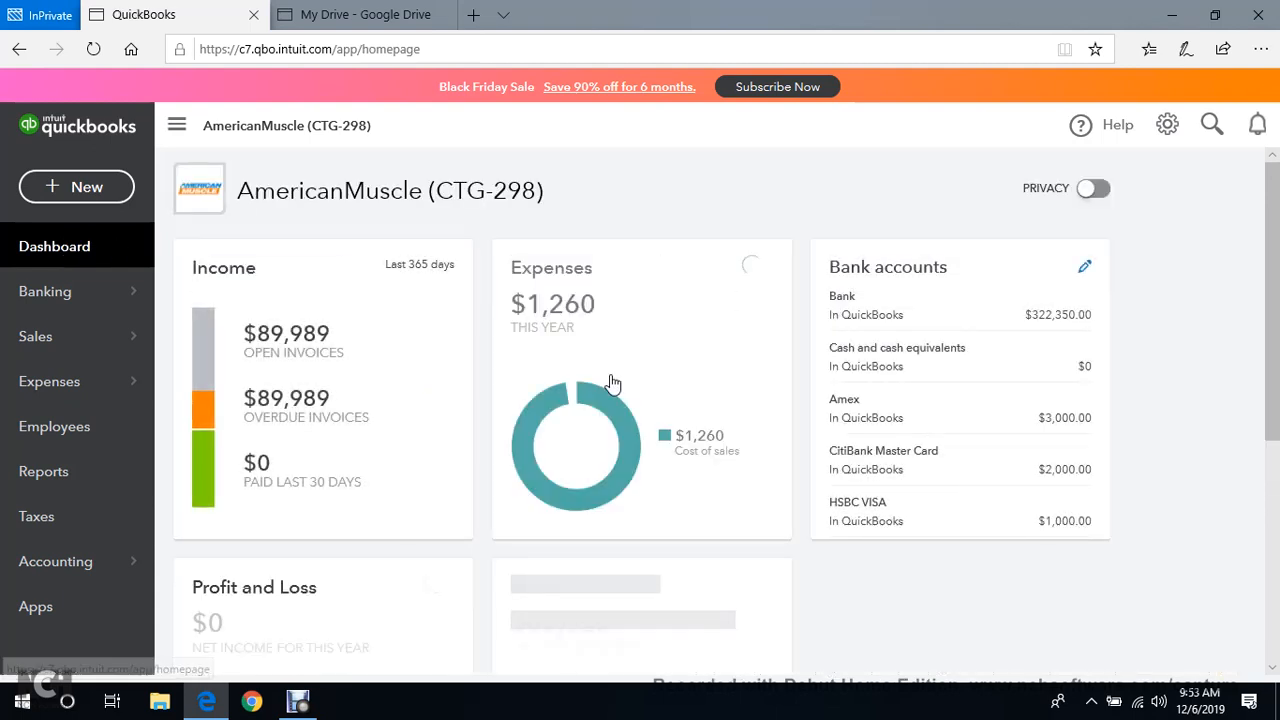
scroll(610, 388, down, 2)
scroll(614, 393, down, 2)
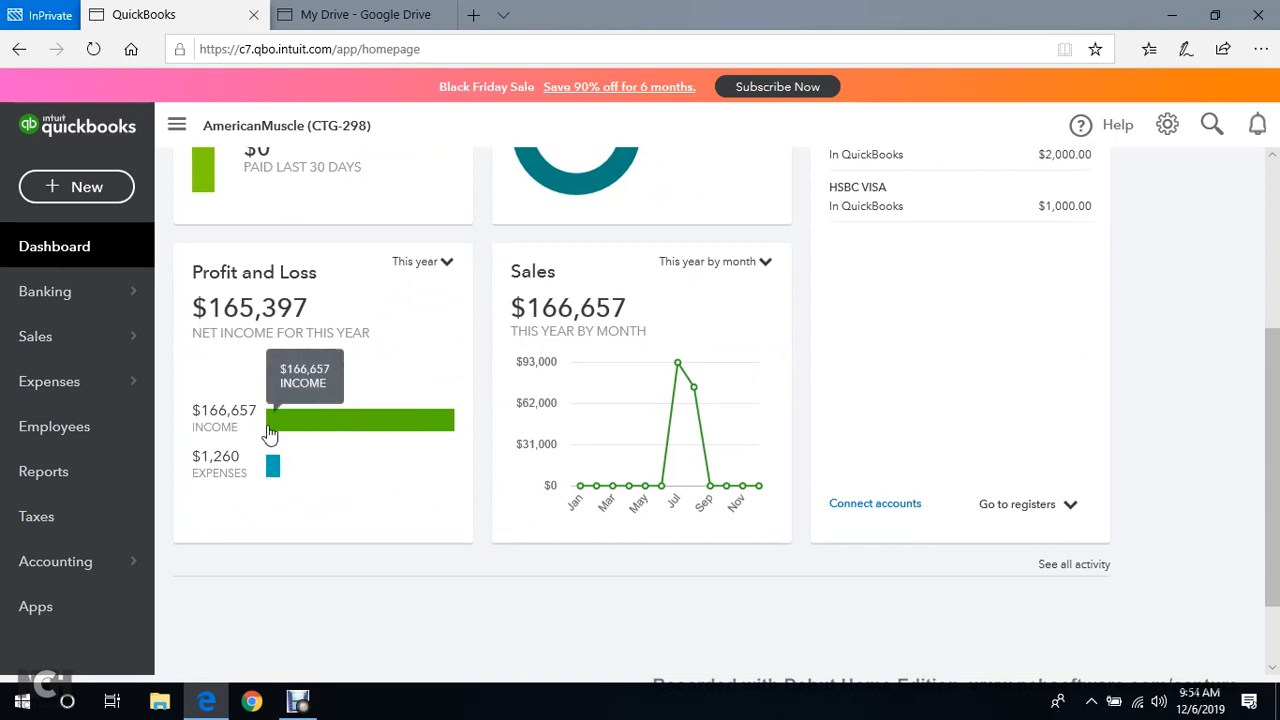
scroll(420, 414, up, 3)
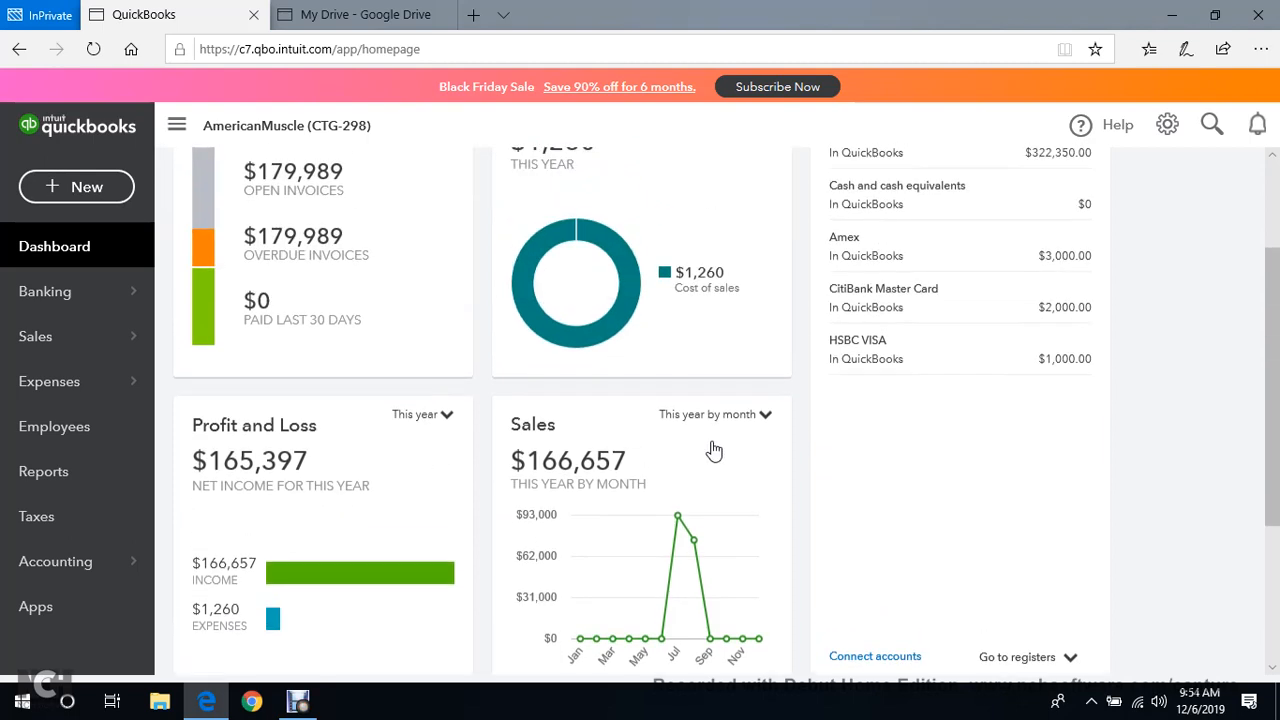
scroll(708, 468, up, 1)
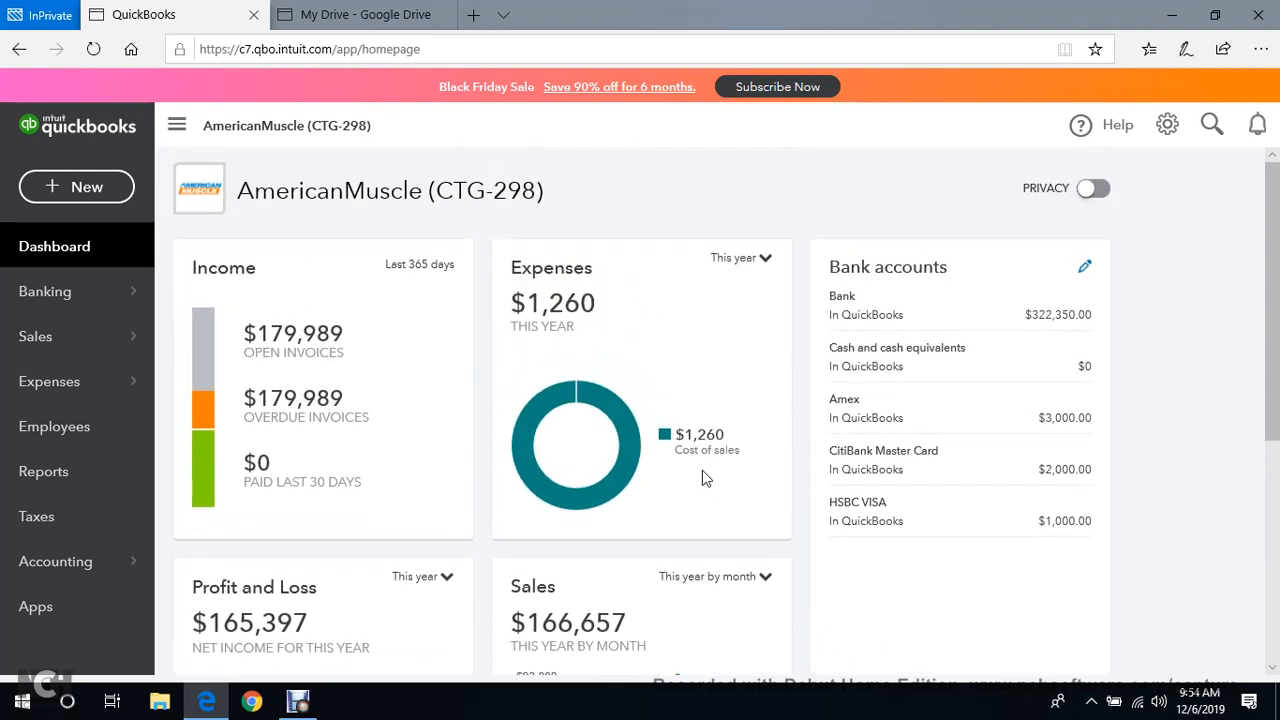
scroll(702, 470, down, 5)
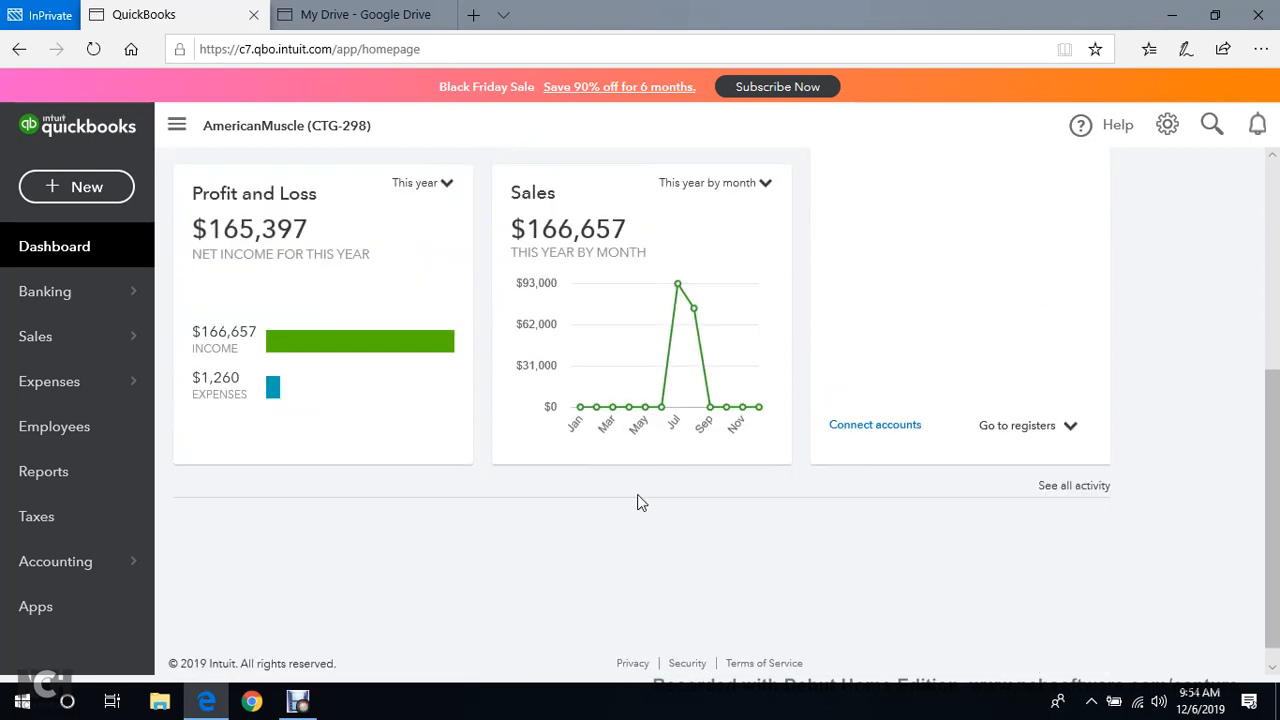
scroll(436, 386, up, 3)
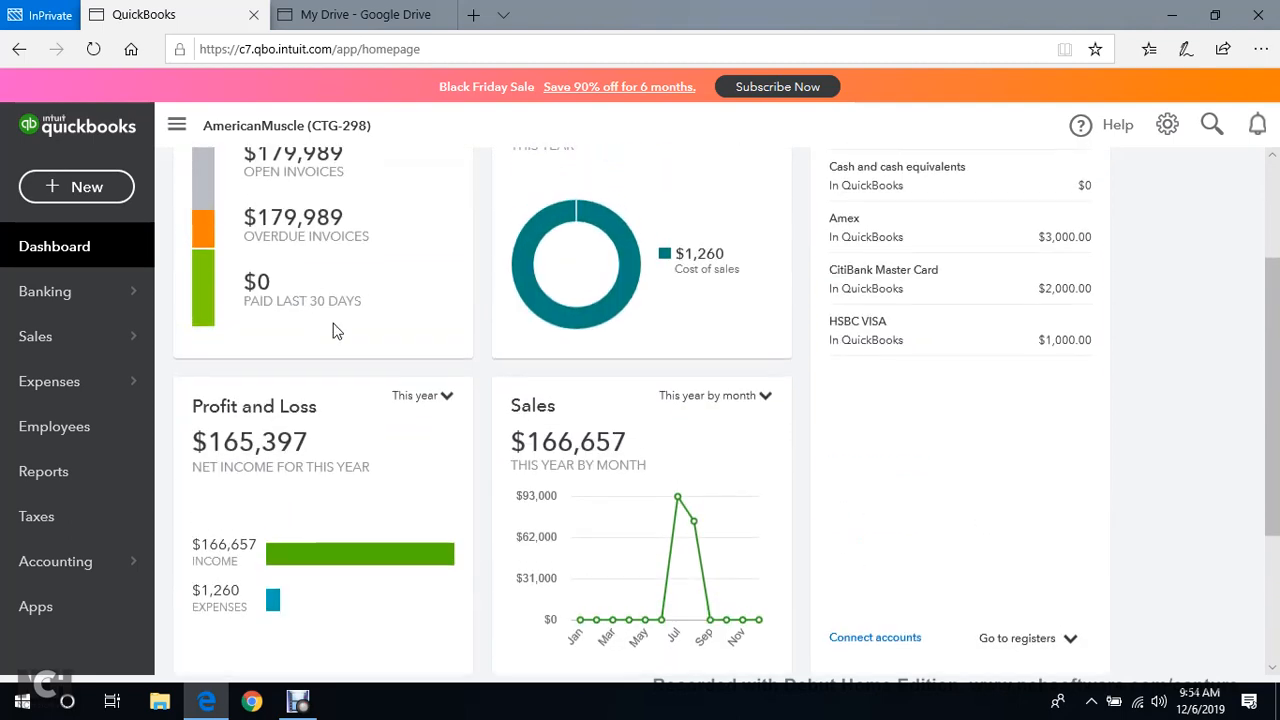
Review the period choices for the dashboard's Profit and Loss summary, keeping This year selected.
click(447, 398)
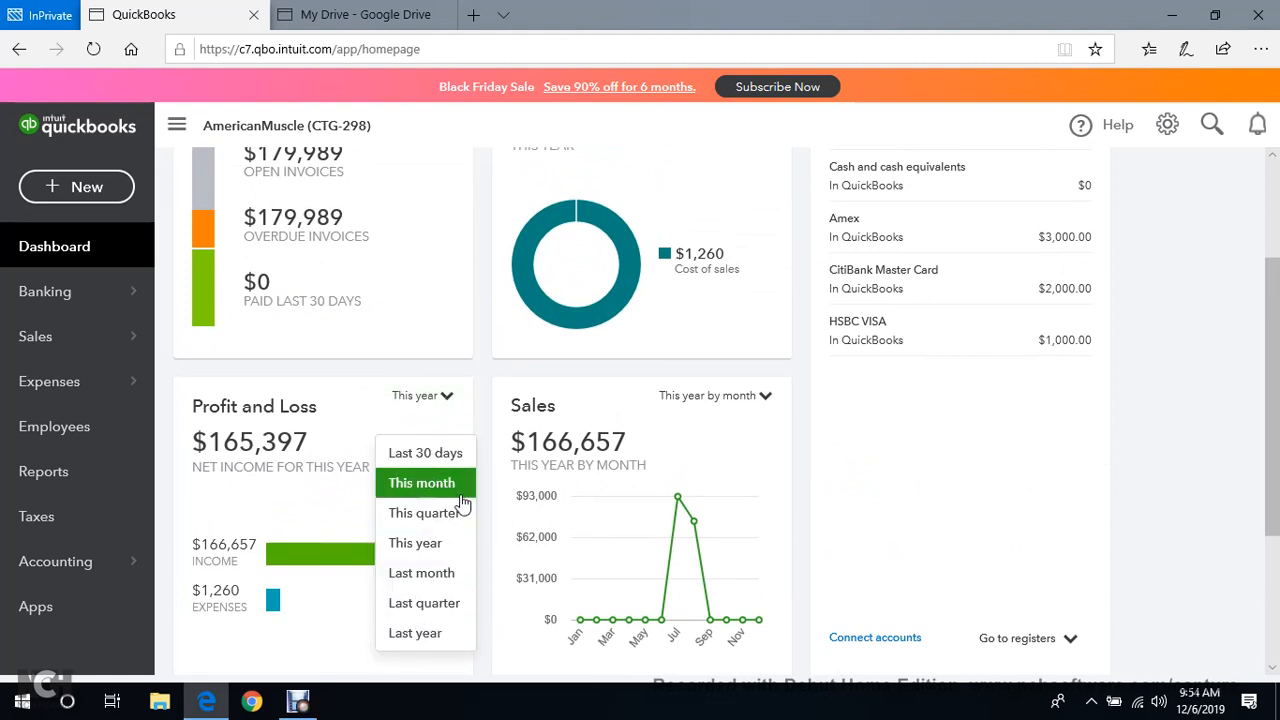
click(424, 543)
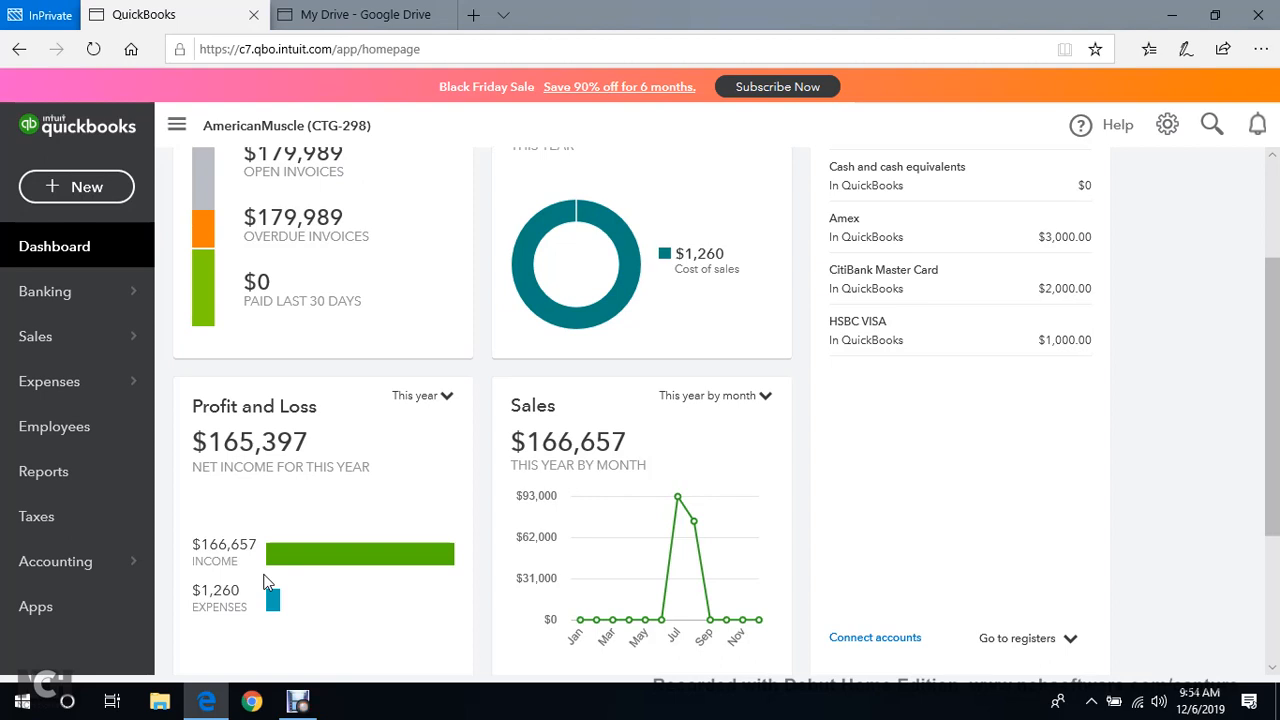
scroll(496, 571, up, 2)
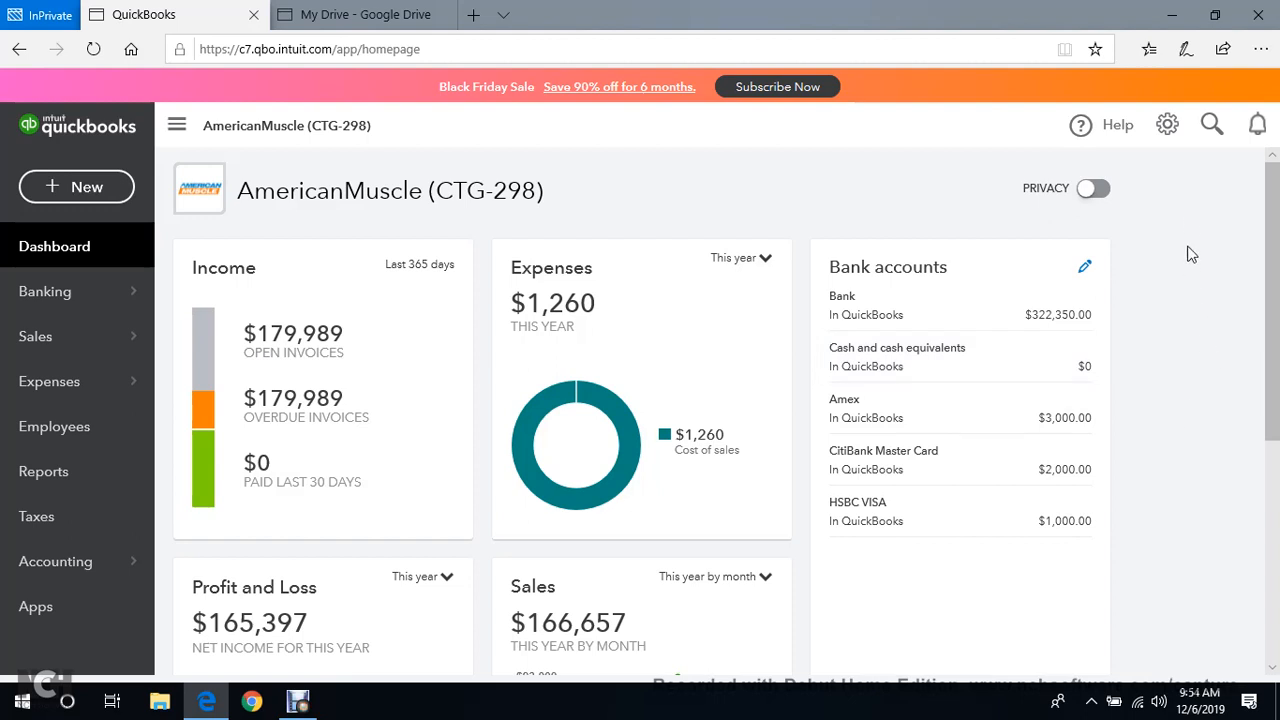
Search the company's records for "jim" and close the search.
click(1210, 127)
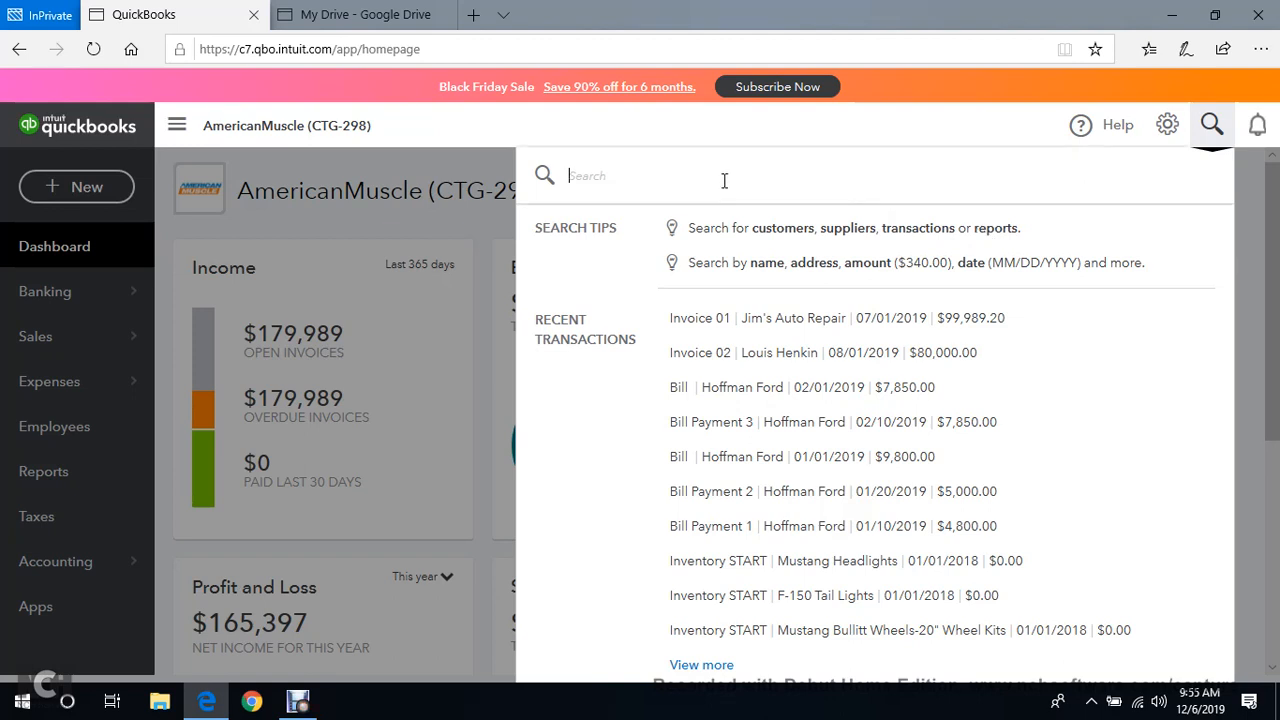
text(jim)
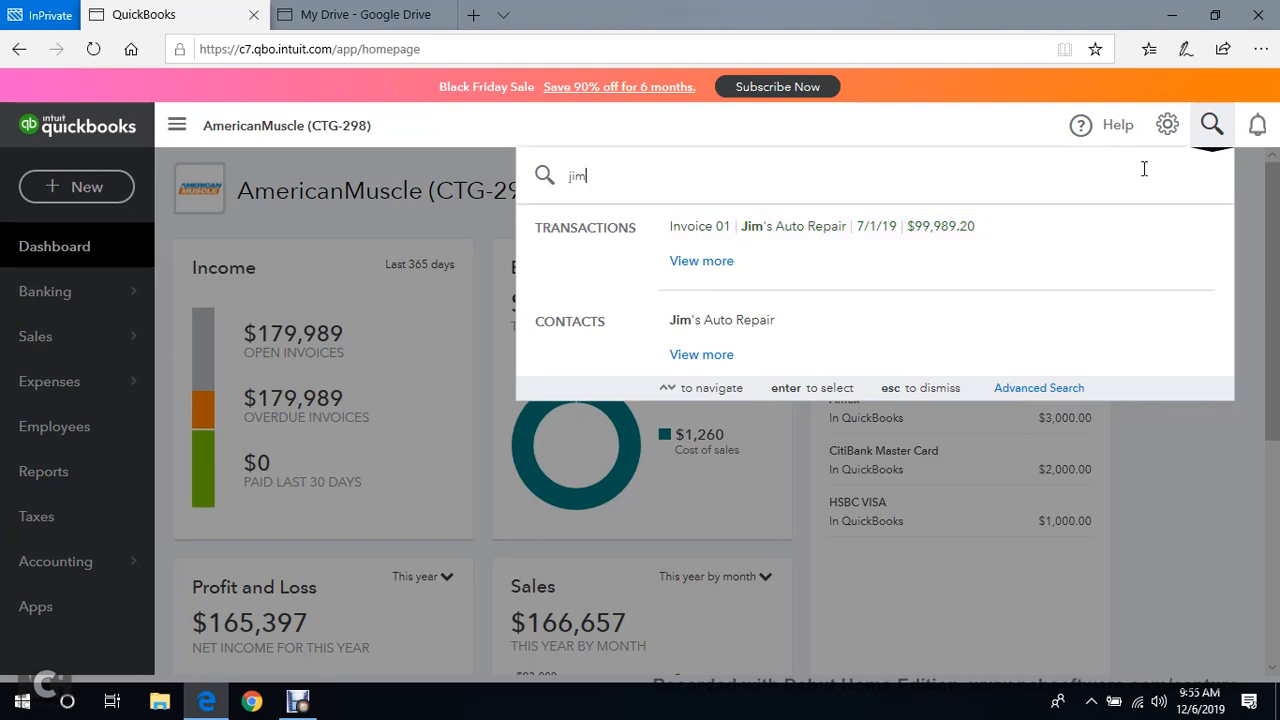
click(1211, 126)
Open the full list of recent transactions and review the searchable transaction types, keeping All Transactions selected.
click(1211, 126)
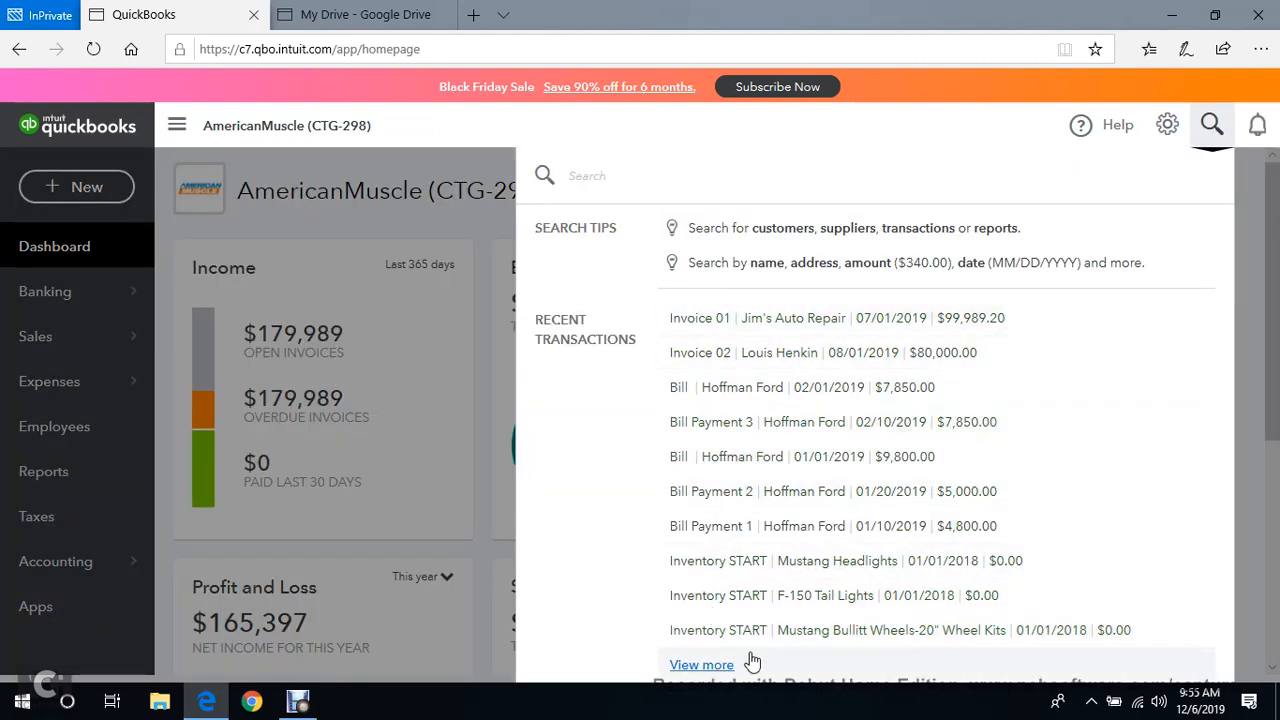
click(712, 666)
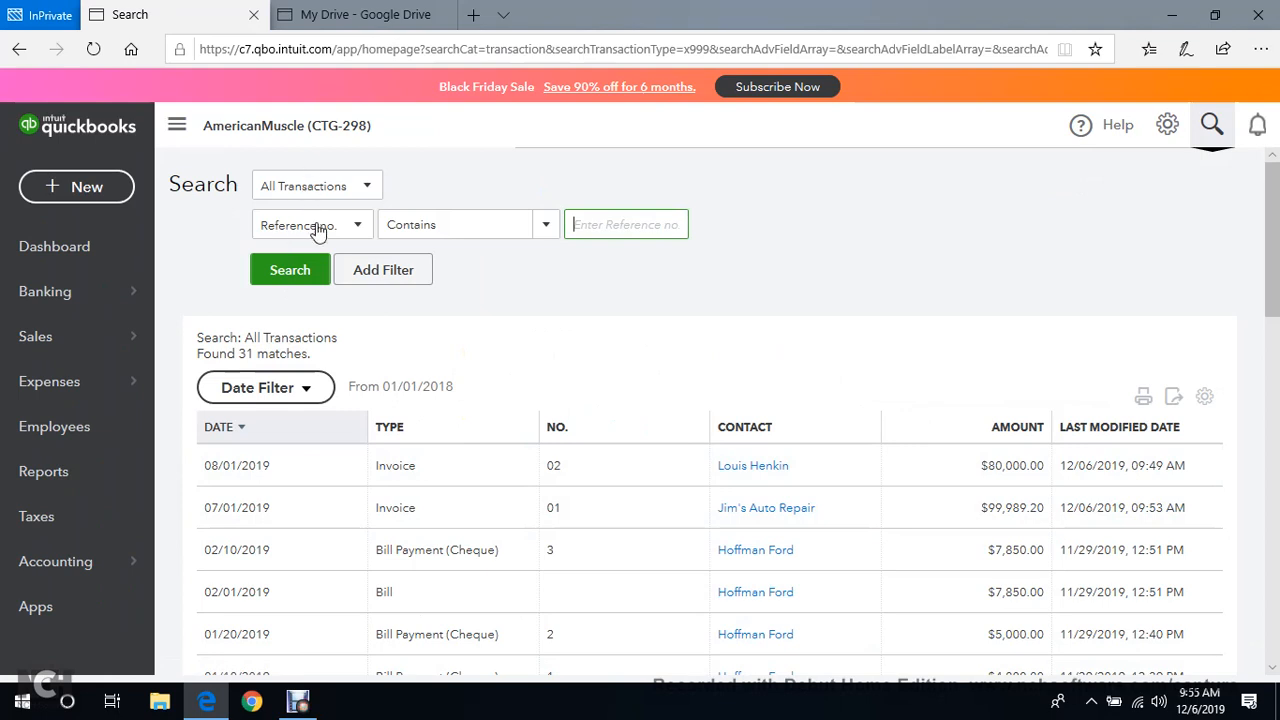
click(355, 186)
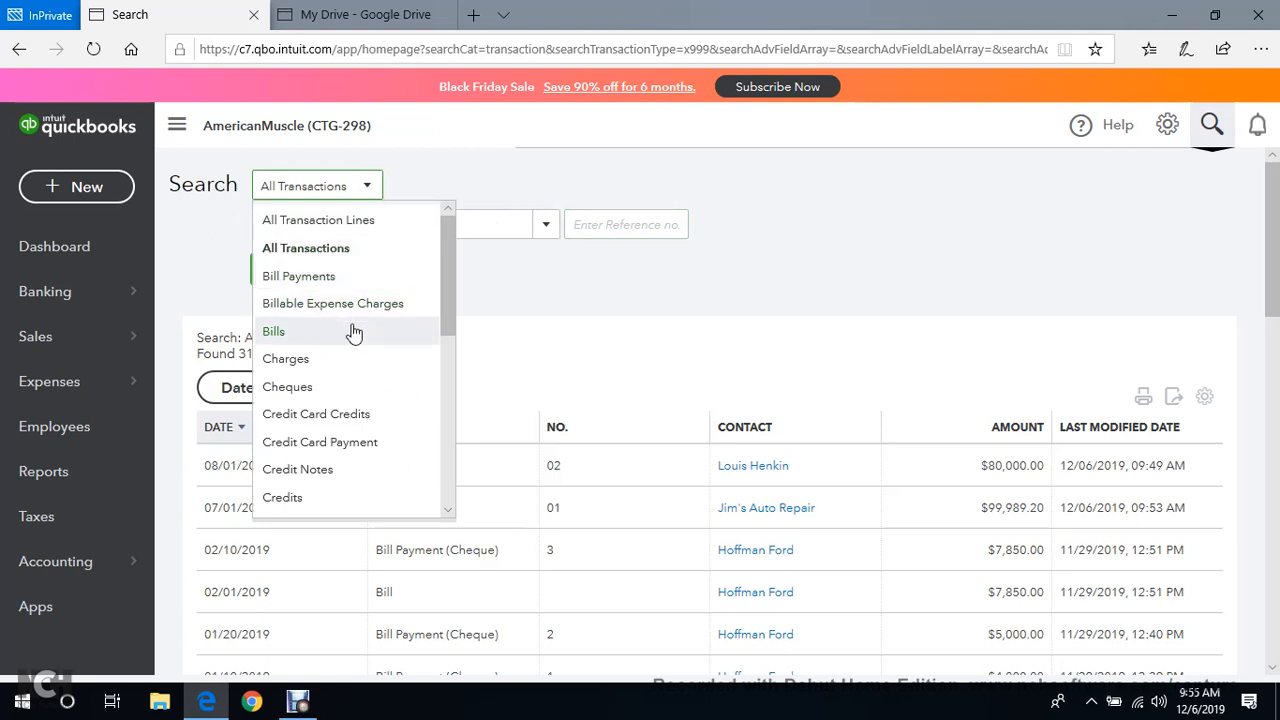
scroll(373, 446, down, 1)
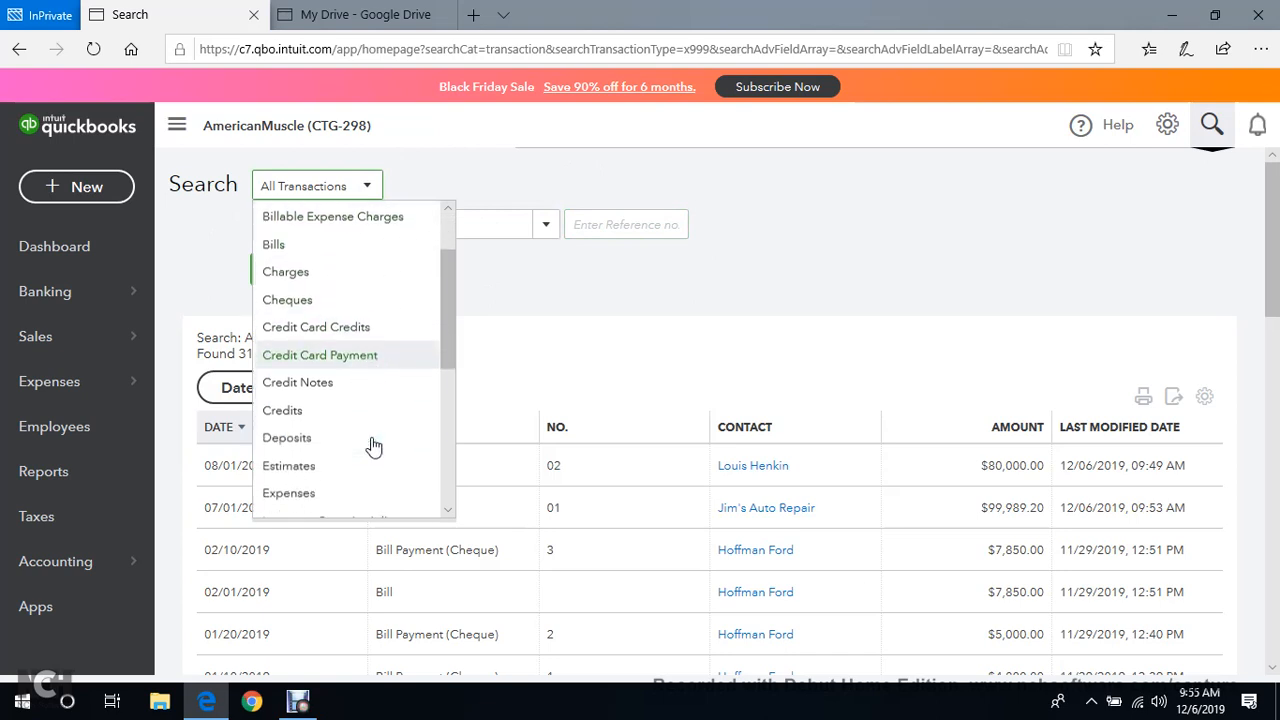
scroll(373, 446, down, 2)
scroll(338, 430, up, 1)
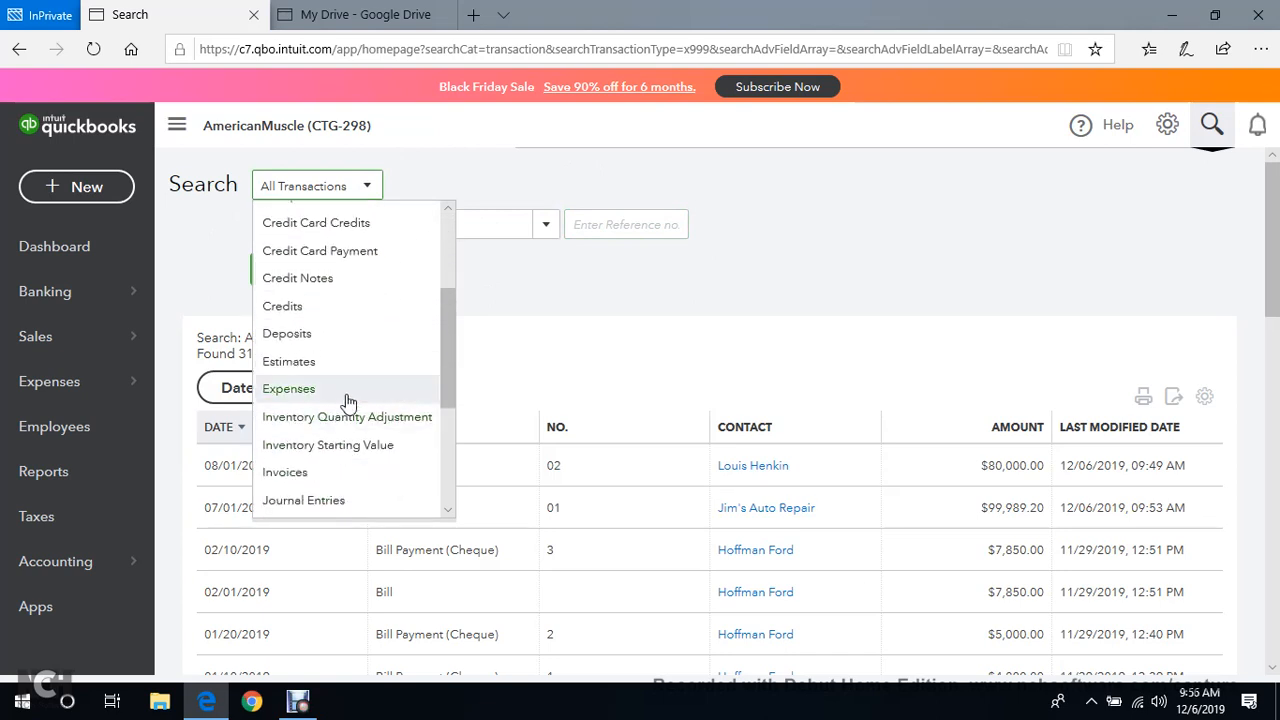
scroll(340, 355, up, 3)
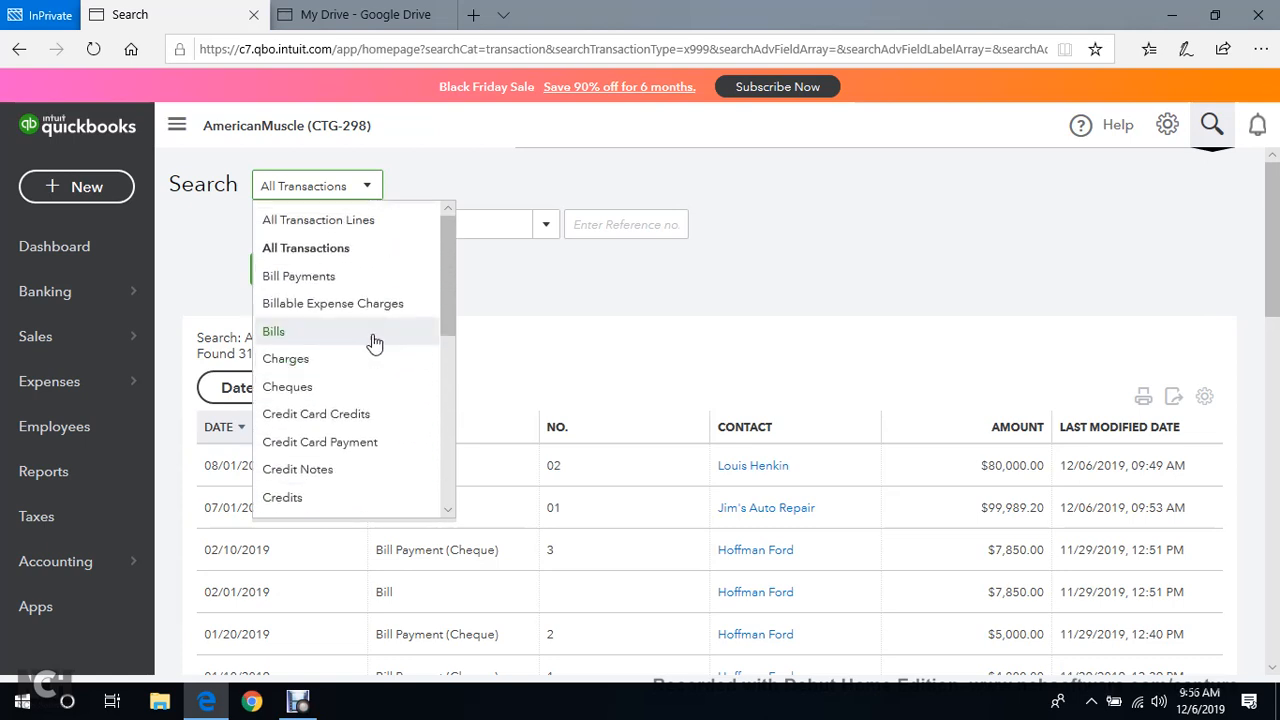
click(376, 250)
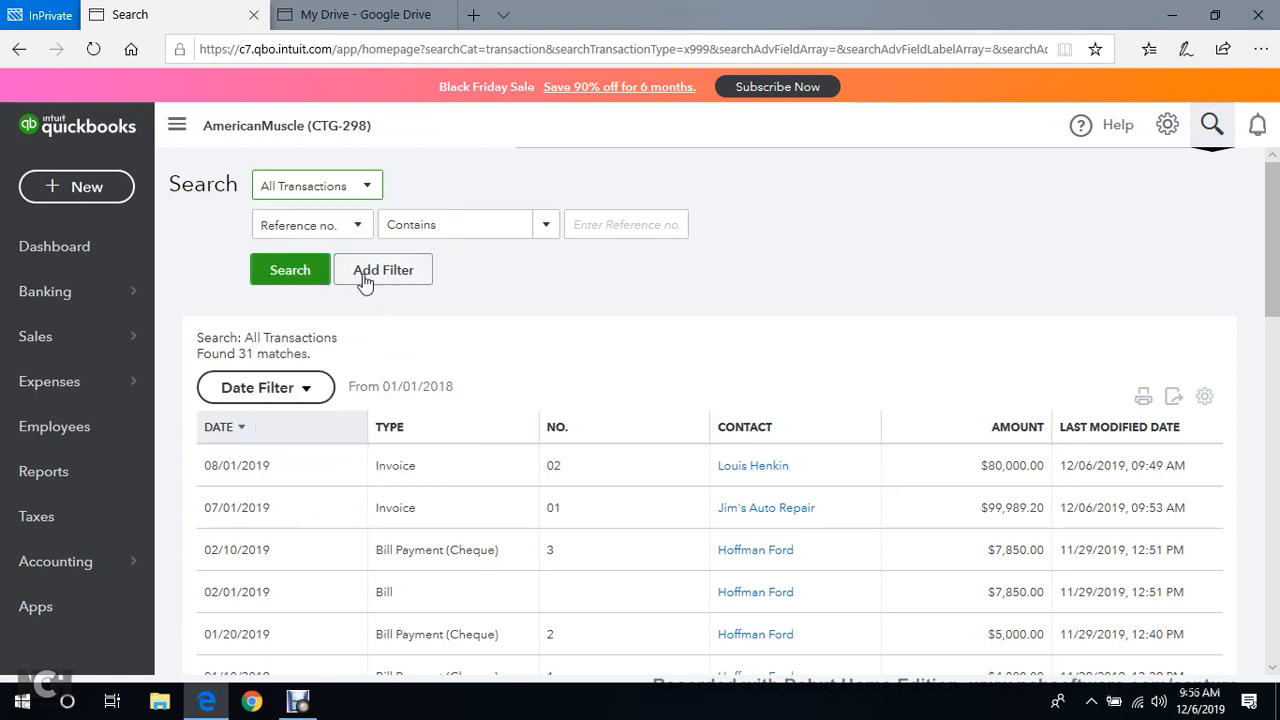
Set the transaction search filter to Amount with the Equals condition and look through the listed transactions.
click(357, 225)
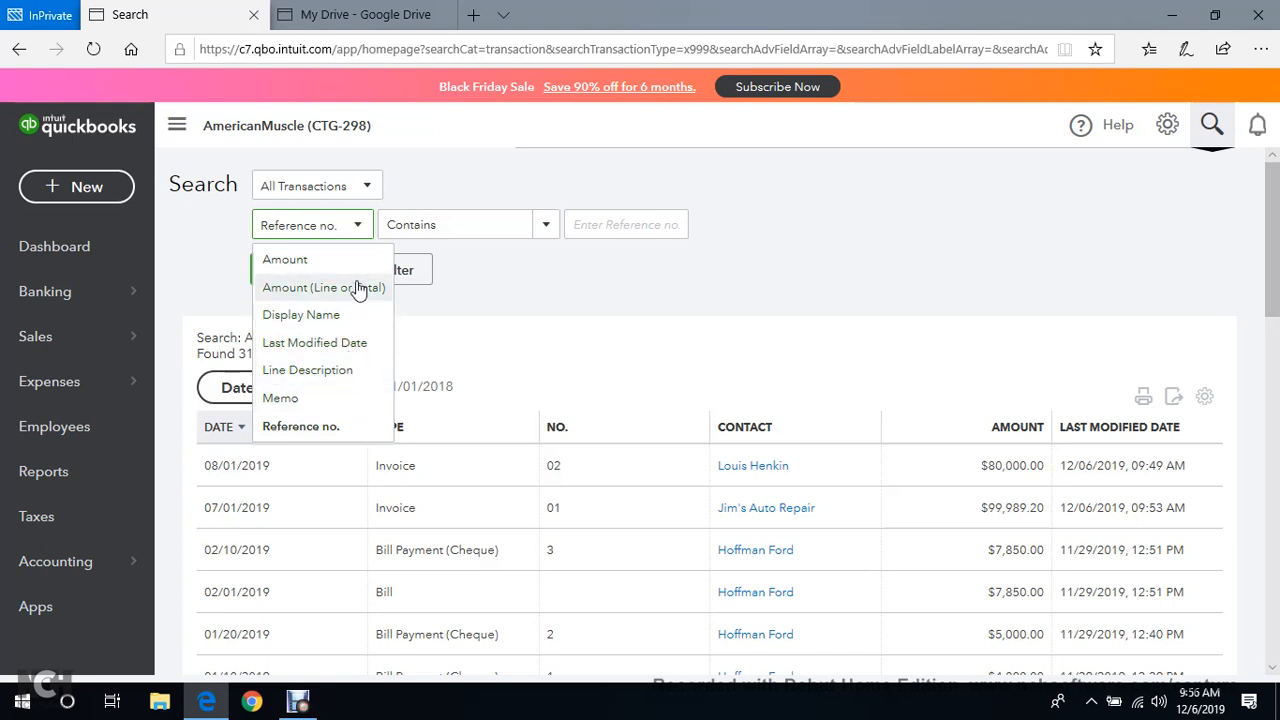
click(284, 259)
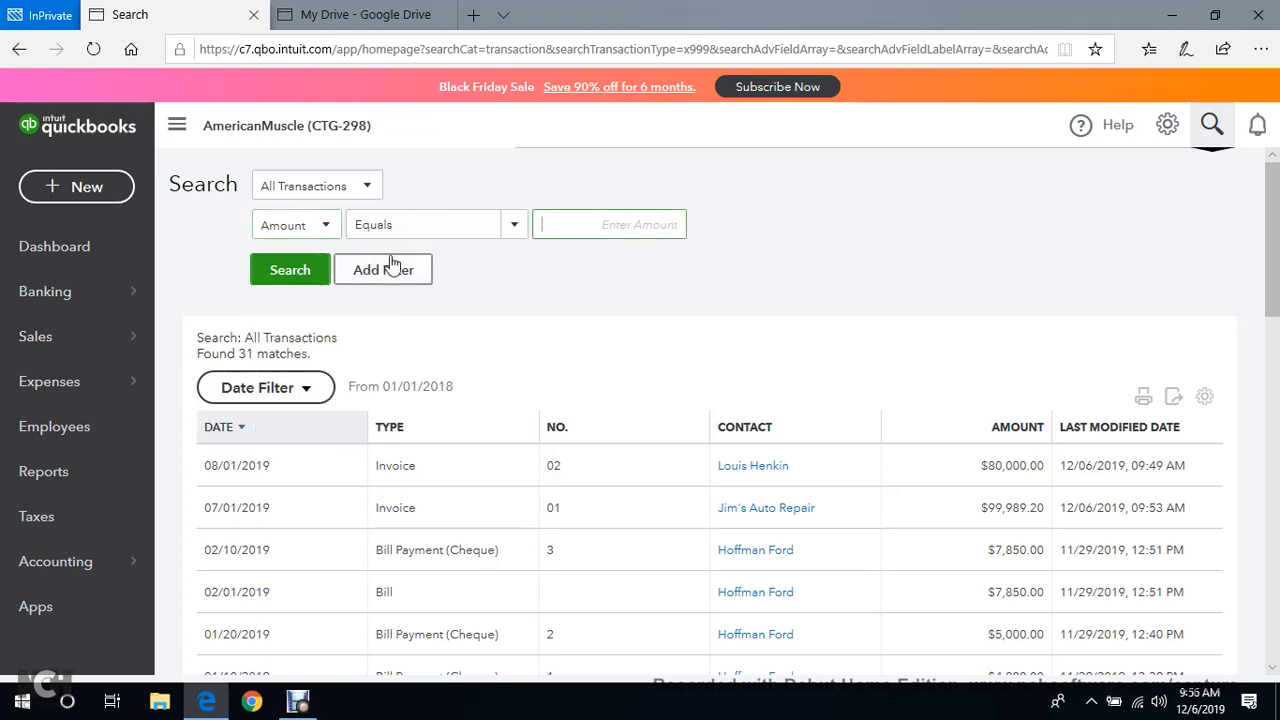
click(513, 230)
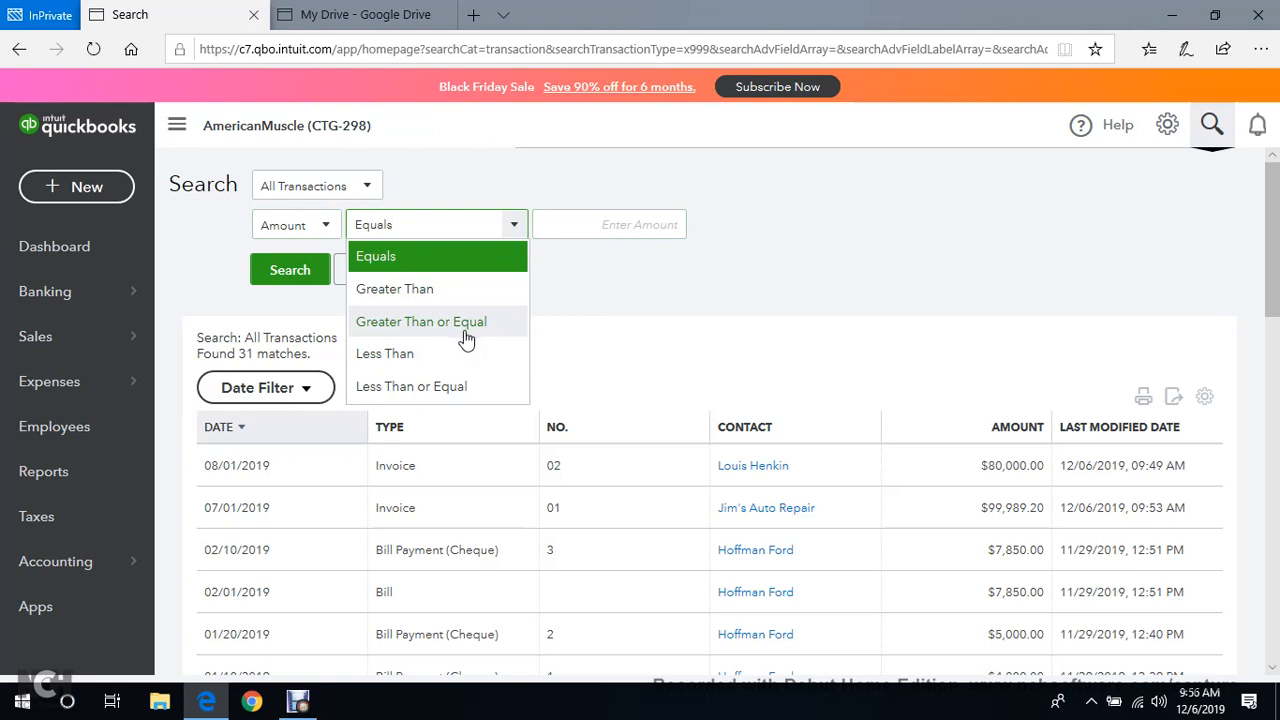
click(420, 256)
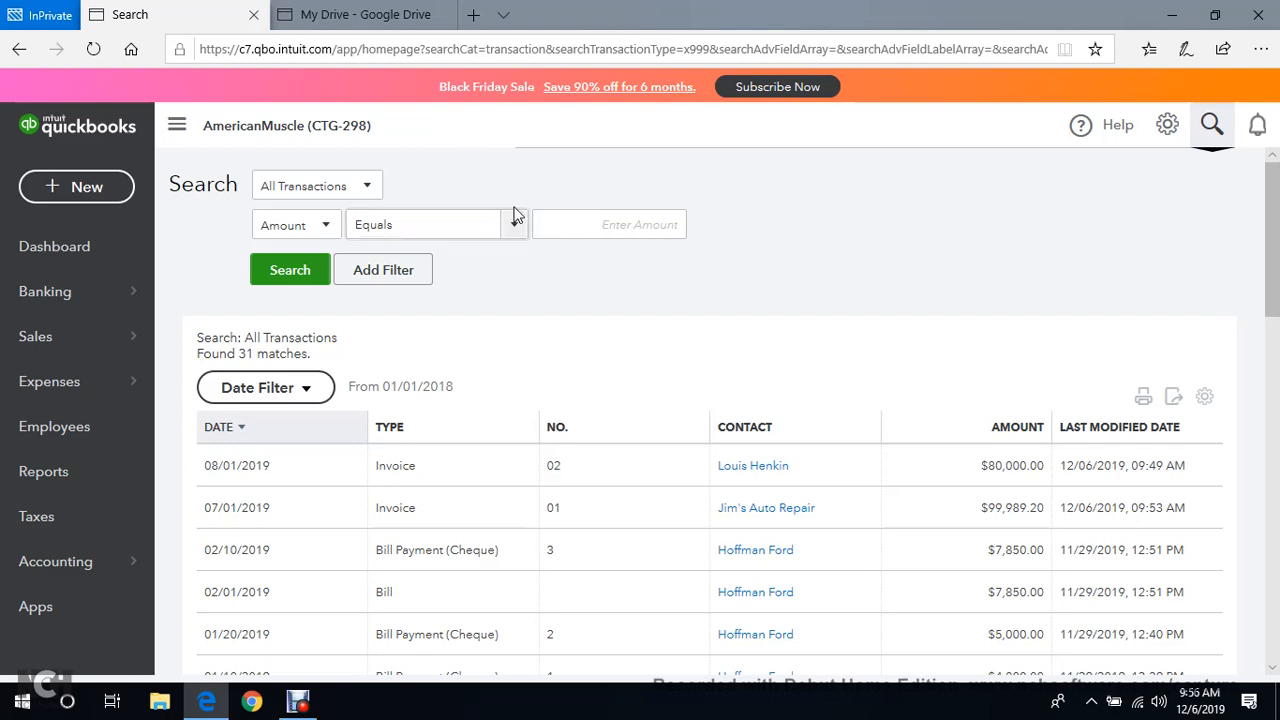
scroll(794, 380, down, 10)
scroll(796, 375, down, 3)
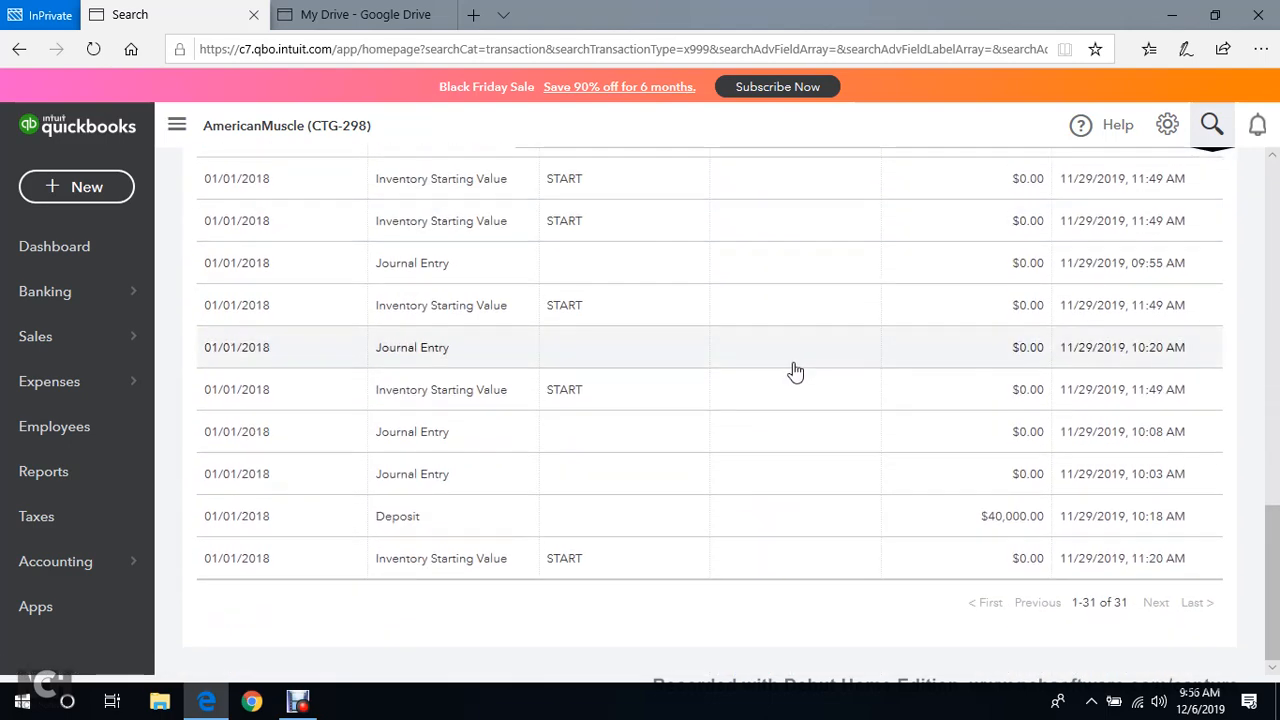
scroll(790, 368, up, 12)
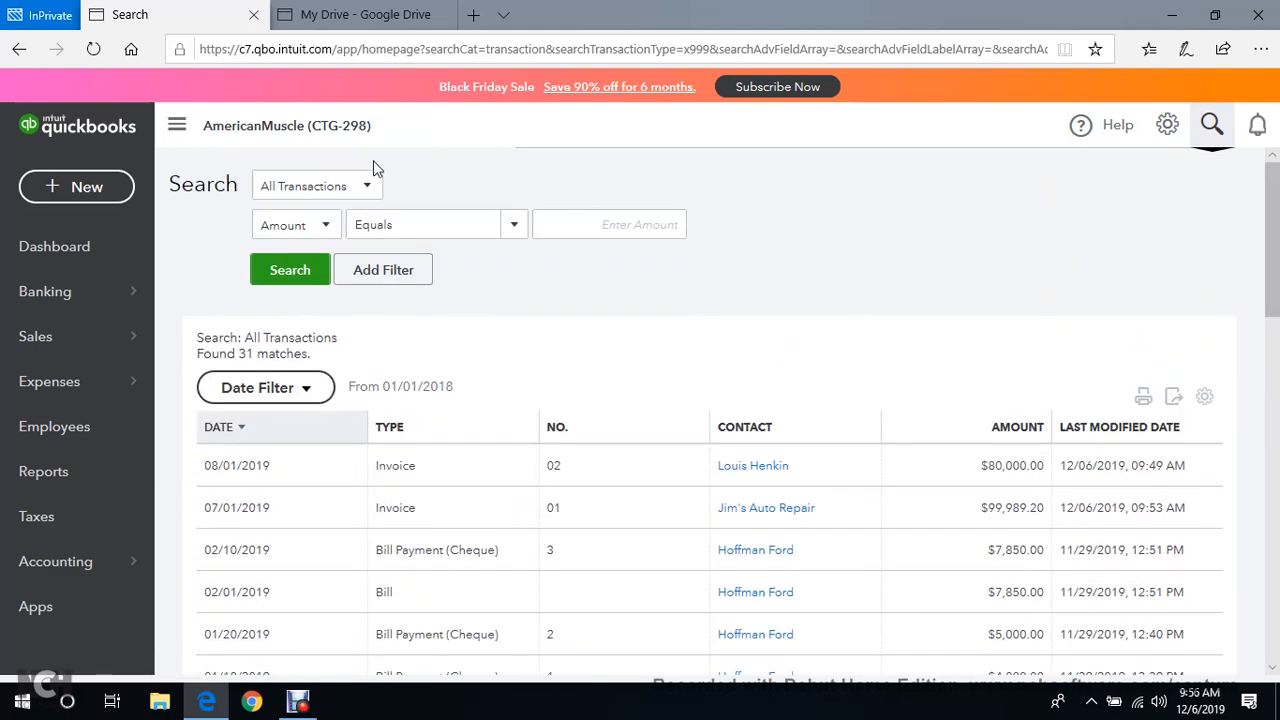
Return to the dashboard and examine the monthly sales chart alongside the other summaries.
click(32, 246)
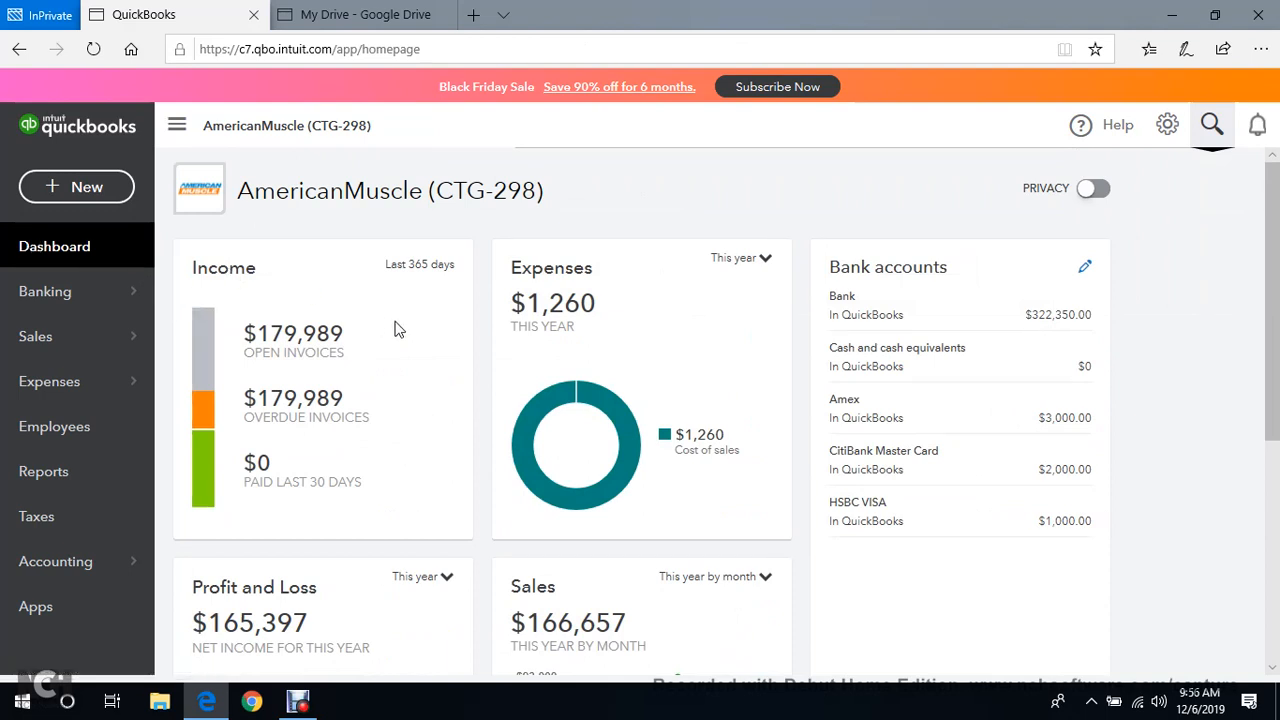
scroll(460, 340, down, 2)
scroll(470, 341, down, 2)
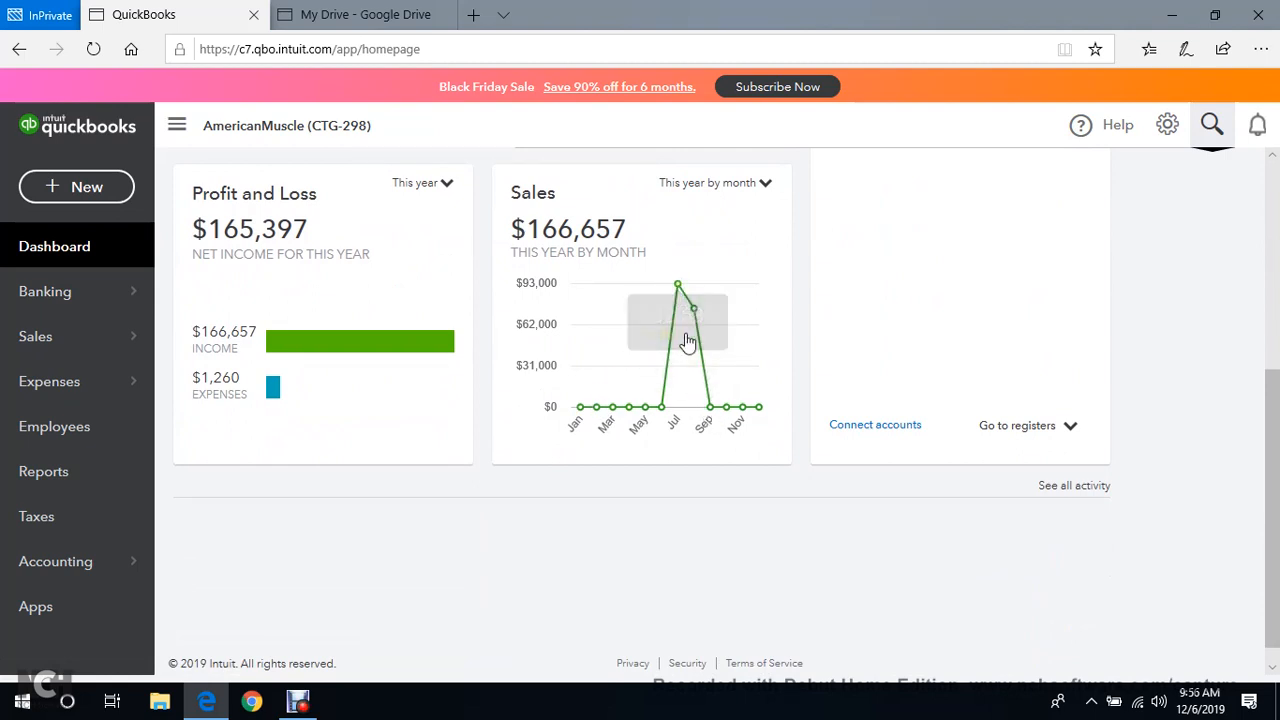
mouse_move(697, 318)
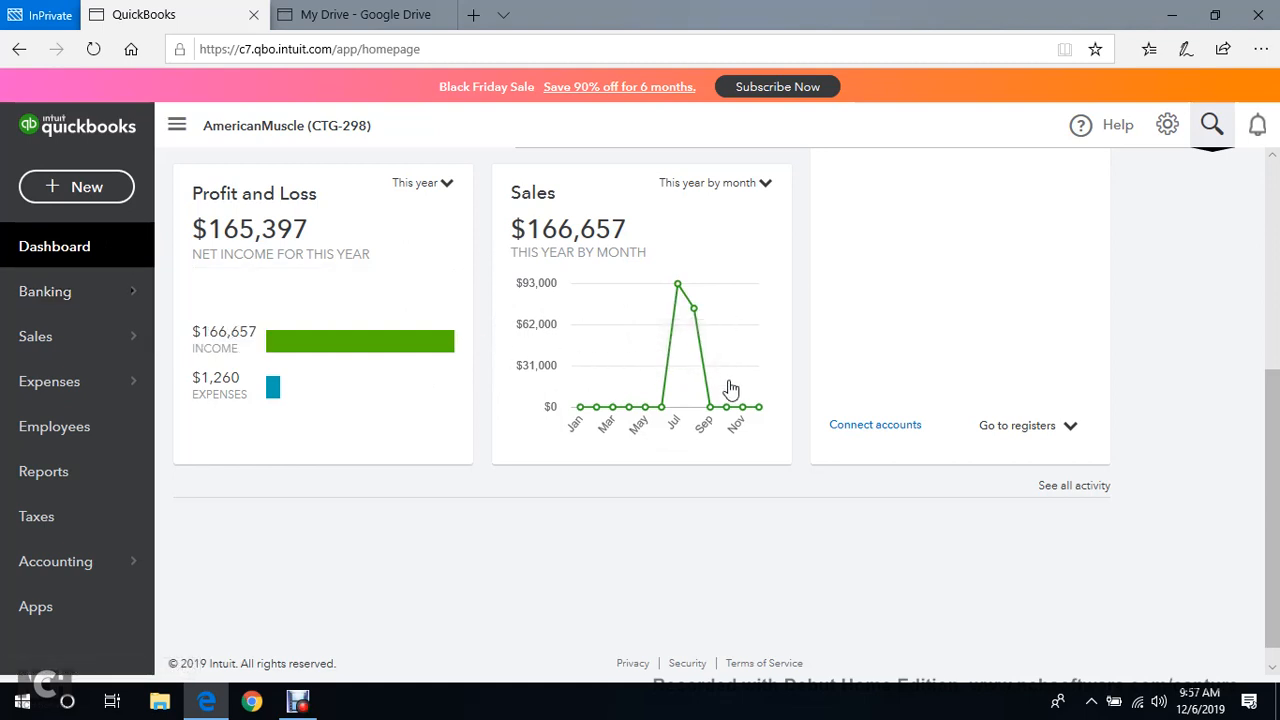
scroll(203, 338, up, 4)
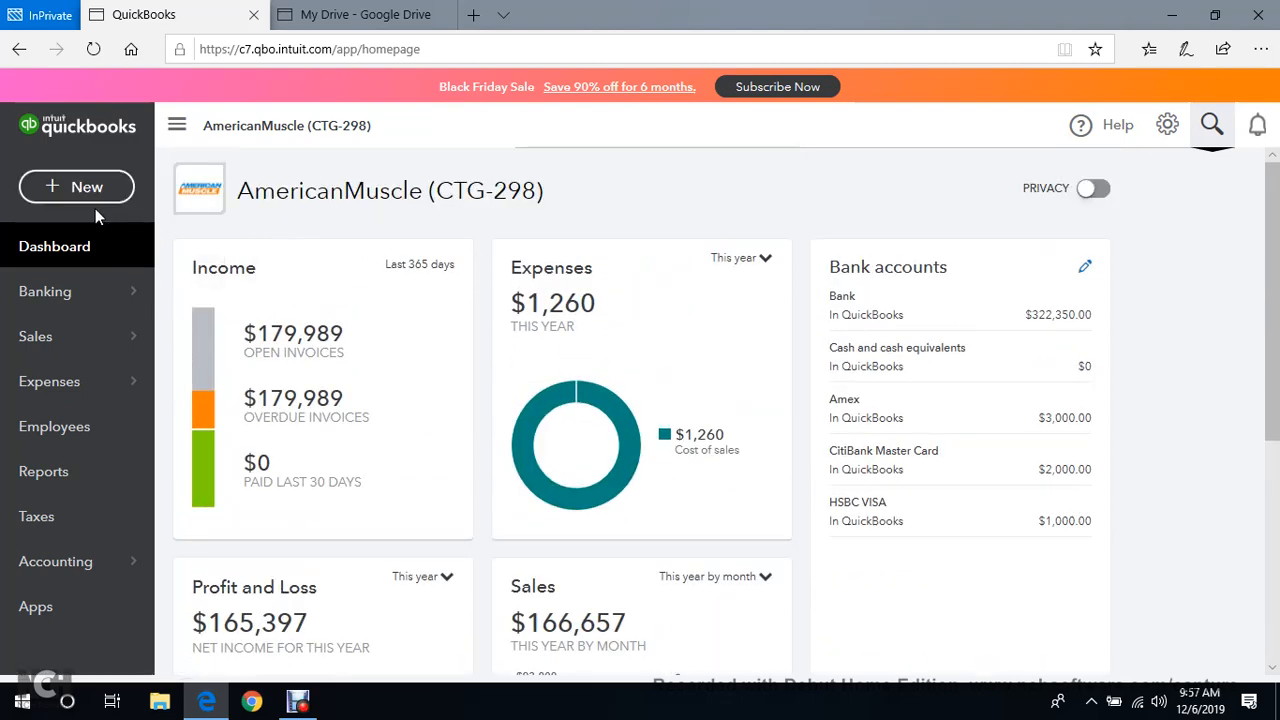
scroll(609, 363, down, 2)
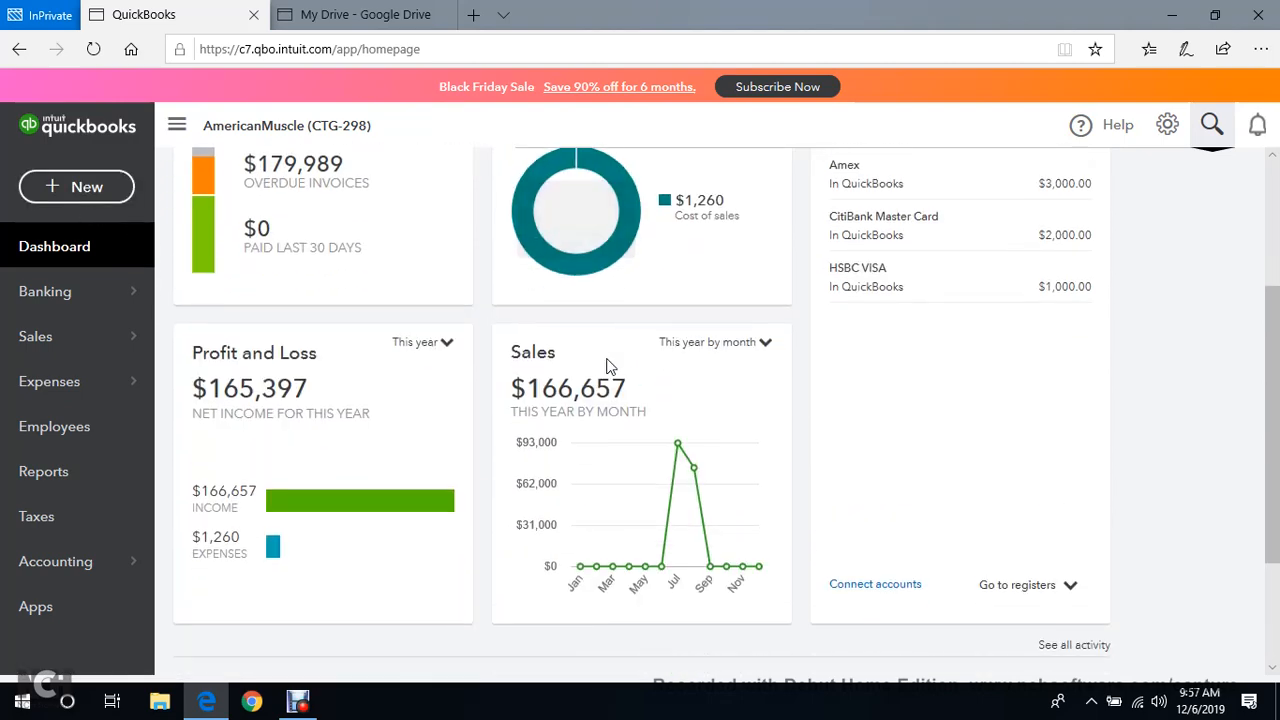
scroll(331, 266, up, 2)
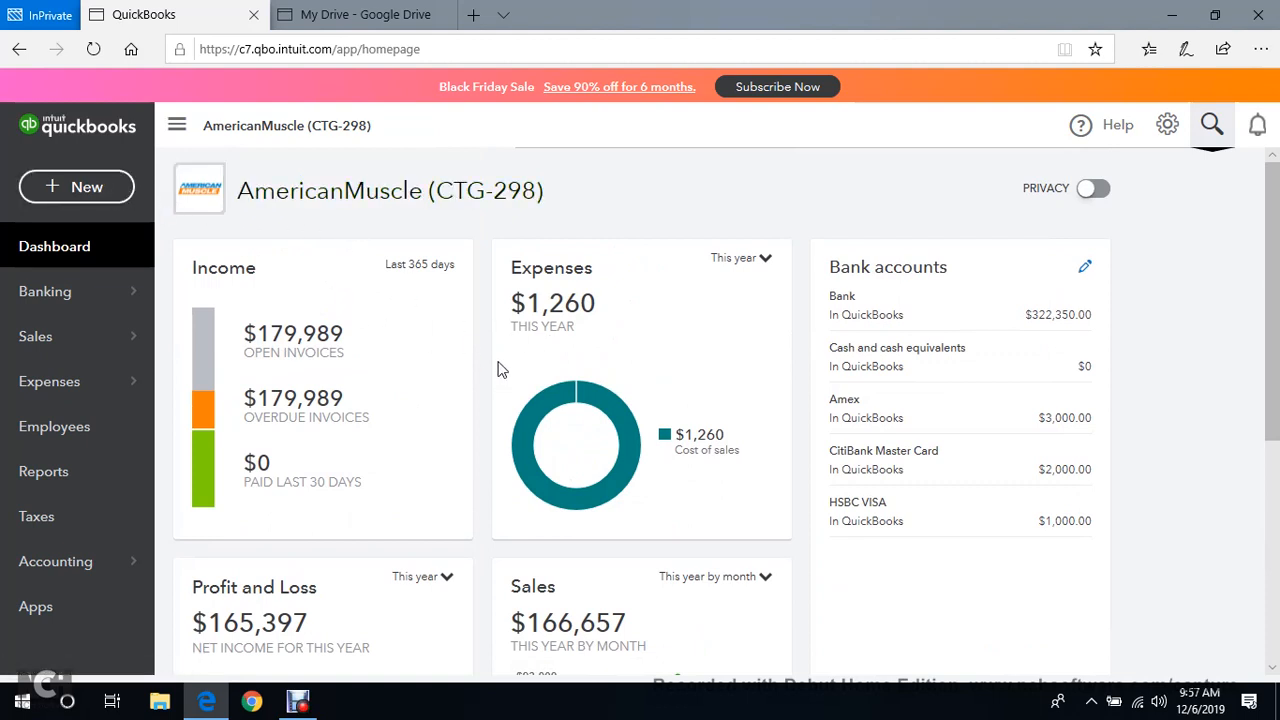
Start a Receive Payment entry for the customer Jim's Auto Repair and view the customer's outstanding transactions.
click(80, 186)
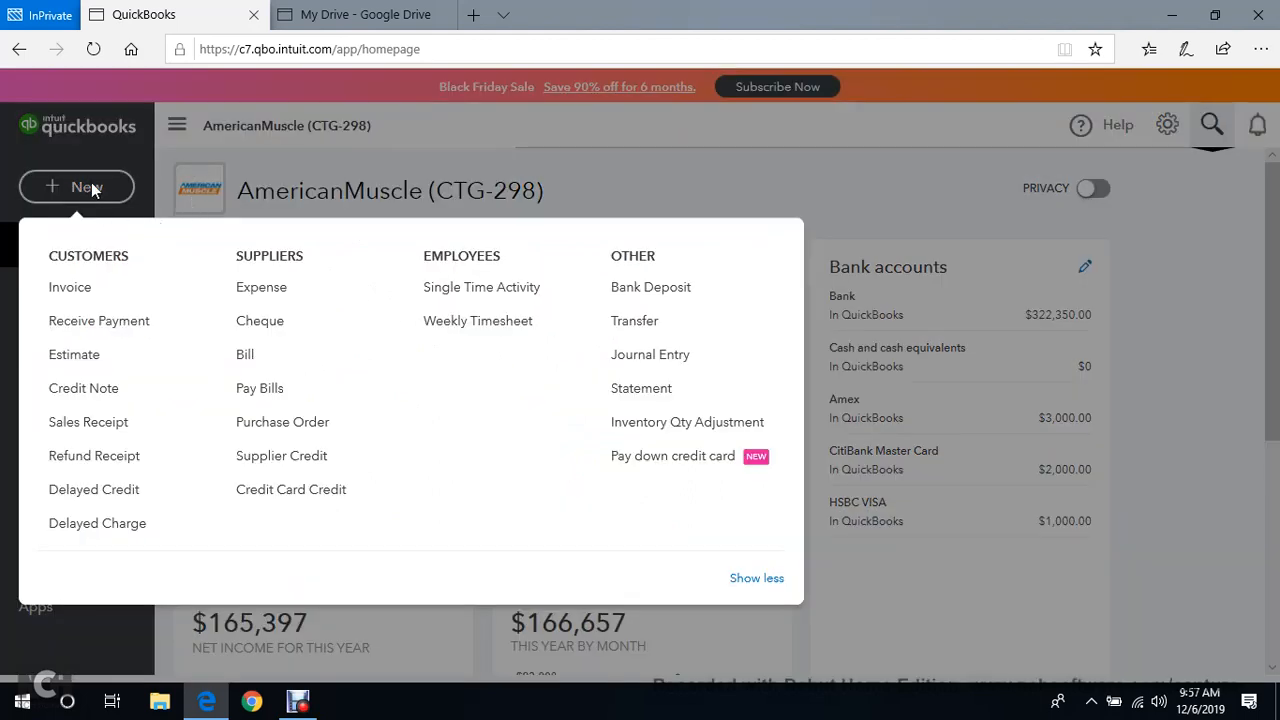
click(85, 321)
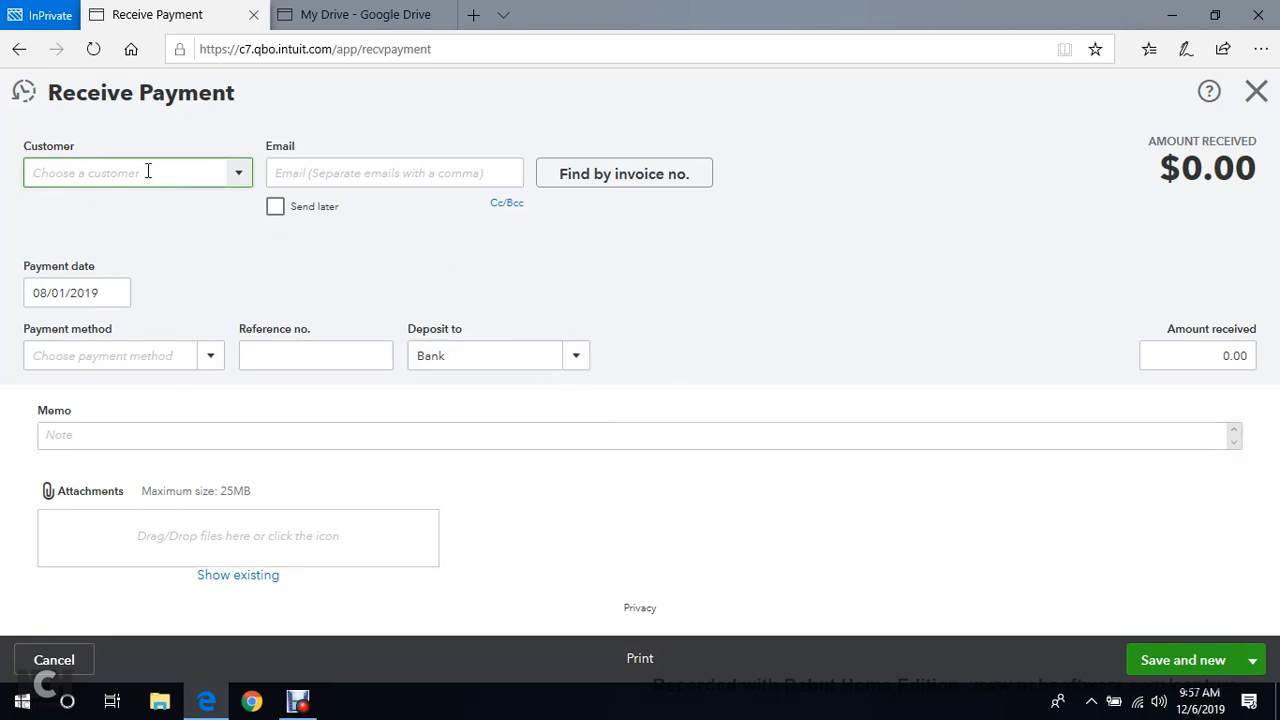
text(Jim's Auto Repair)
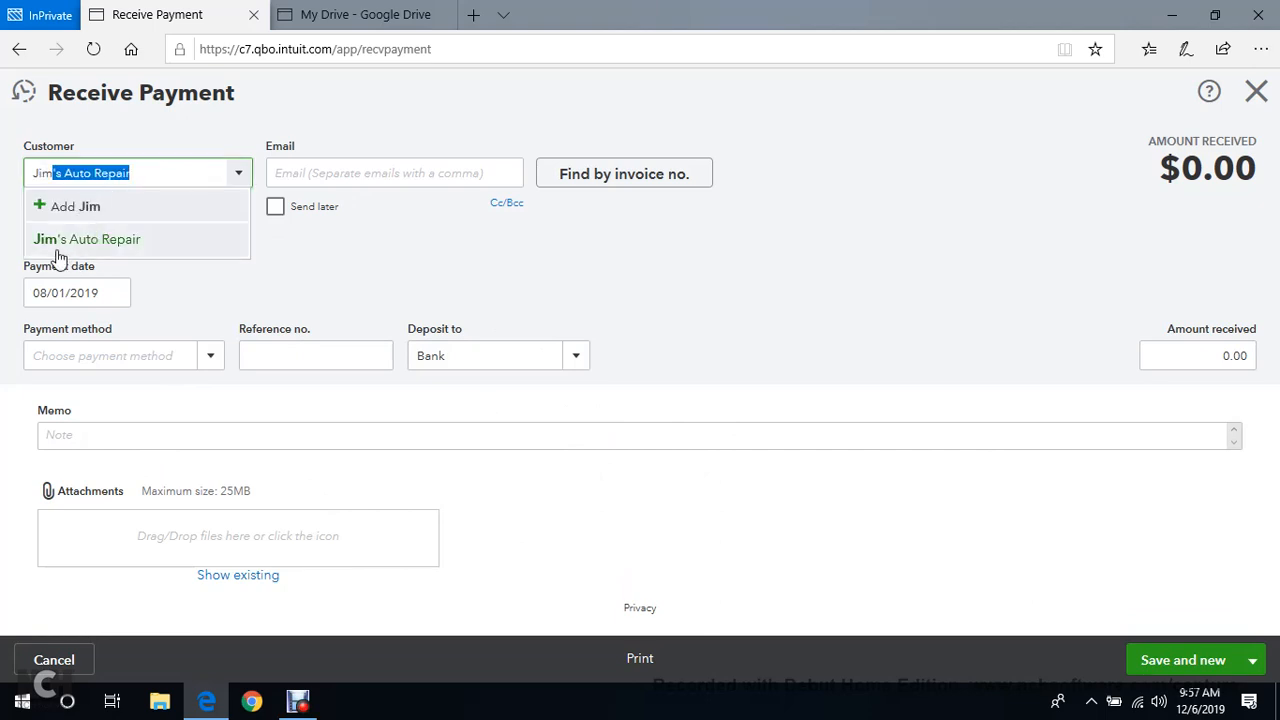
click(88, 242)
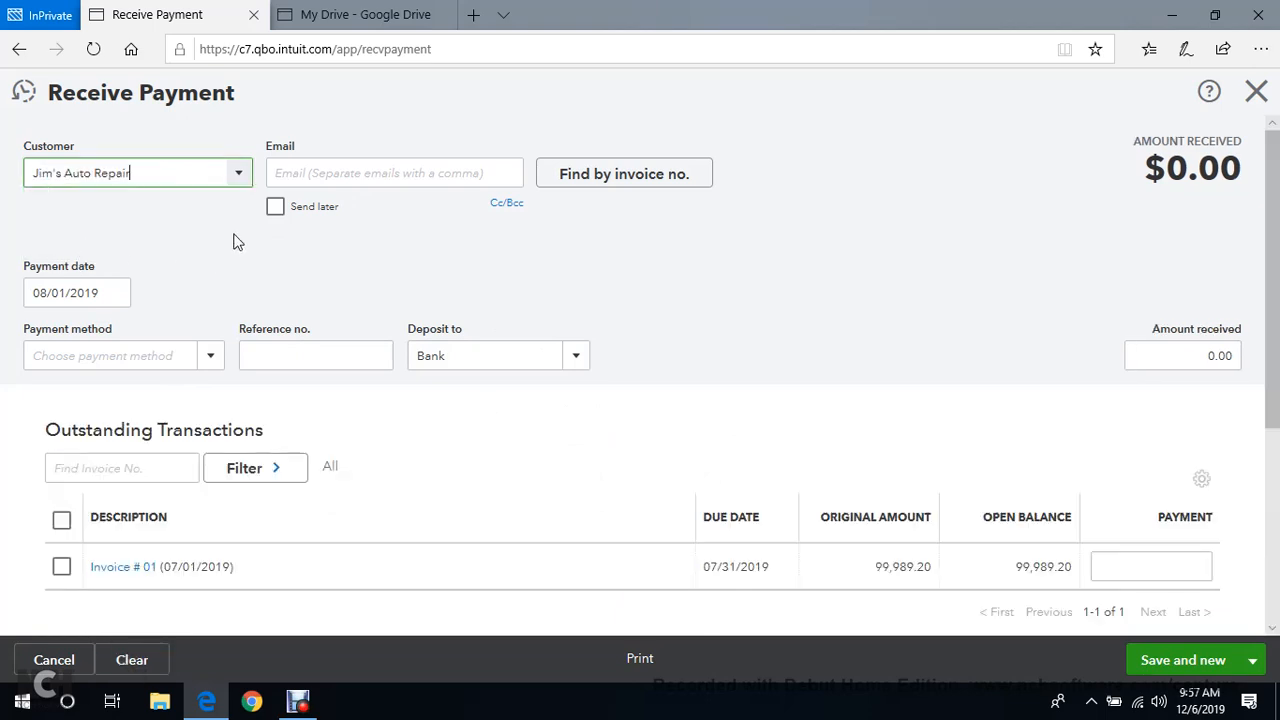
scroll(246, 394, down, 3)
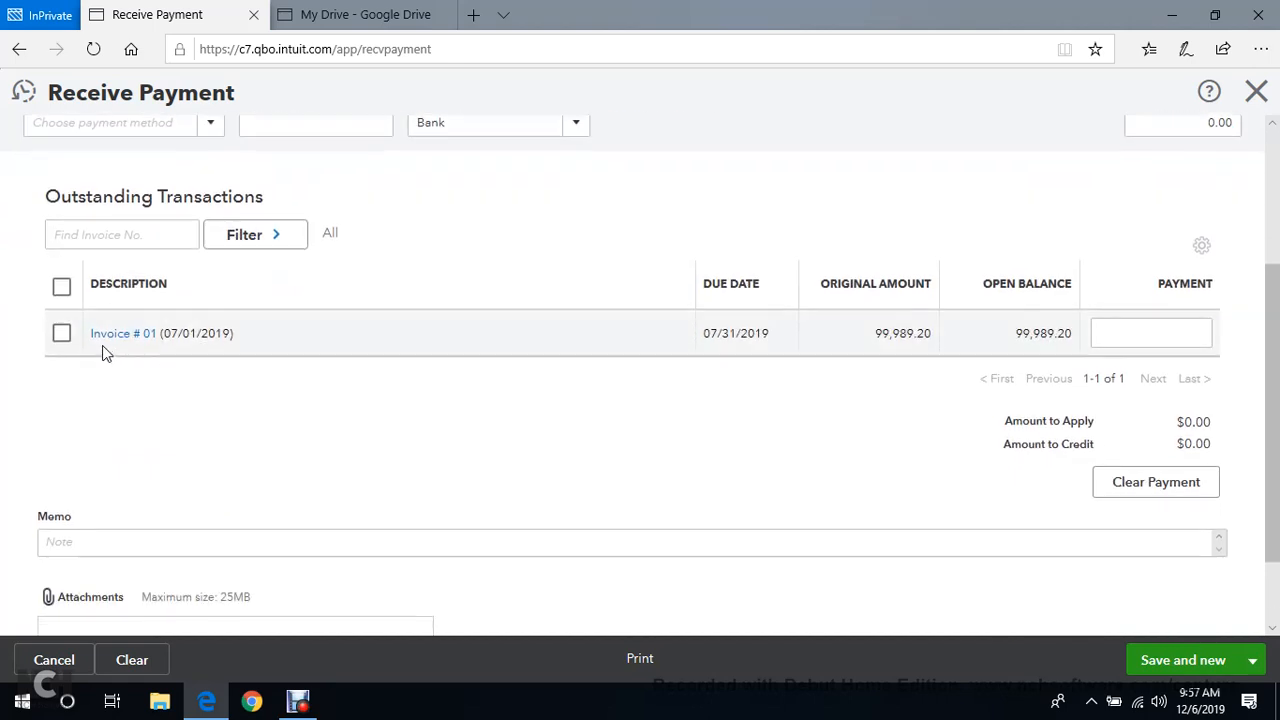
Set the payment date of the Jim's Auto Repair payment to 07/15/2019.
scroll(130, 348, down, 1)
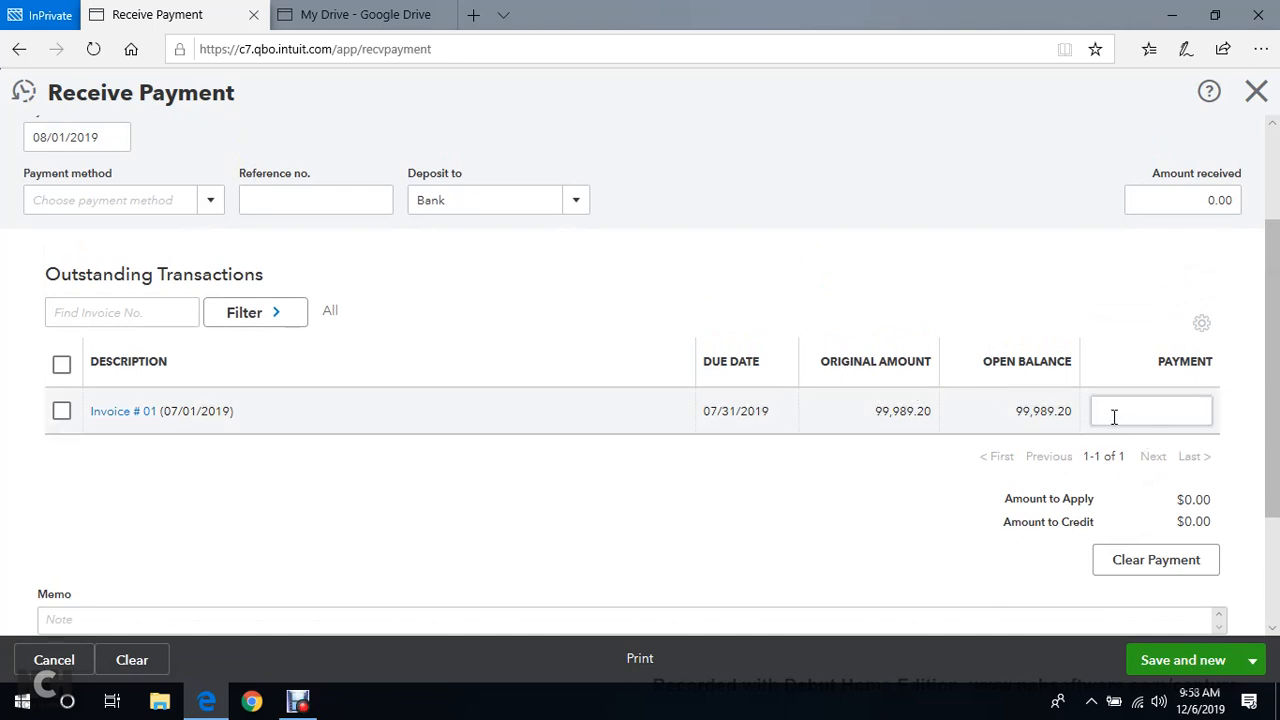
scroll(996, 408, up, 3)
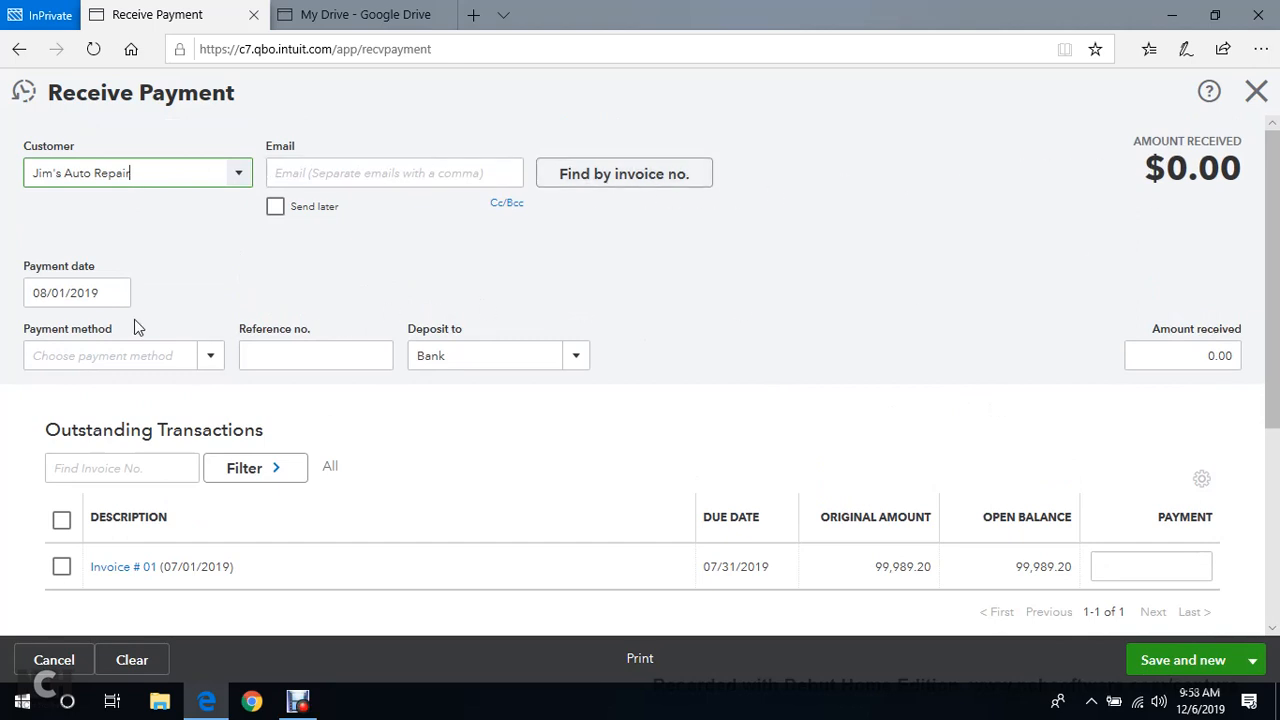
click(114, 292)
click(115, 341)
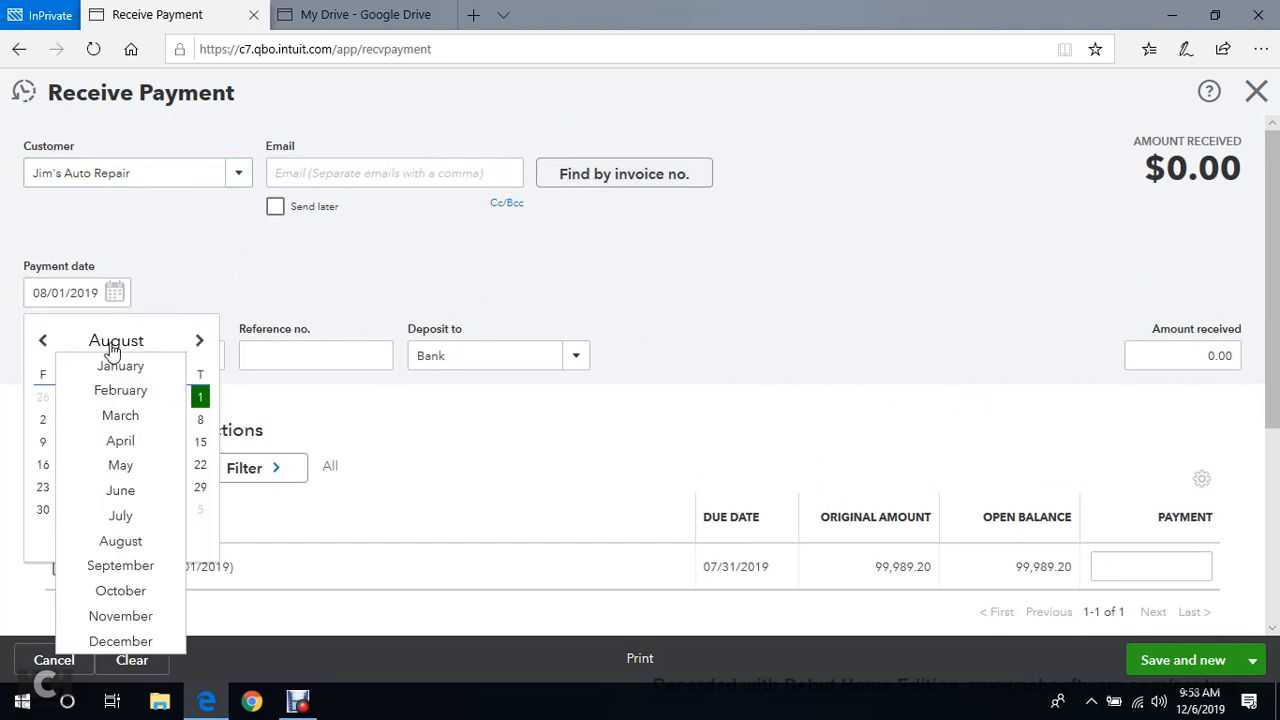
click(128, 515)
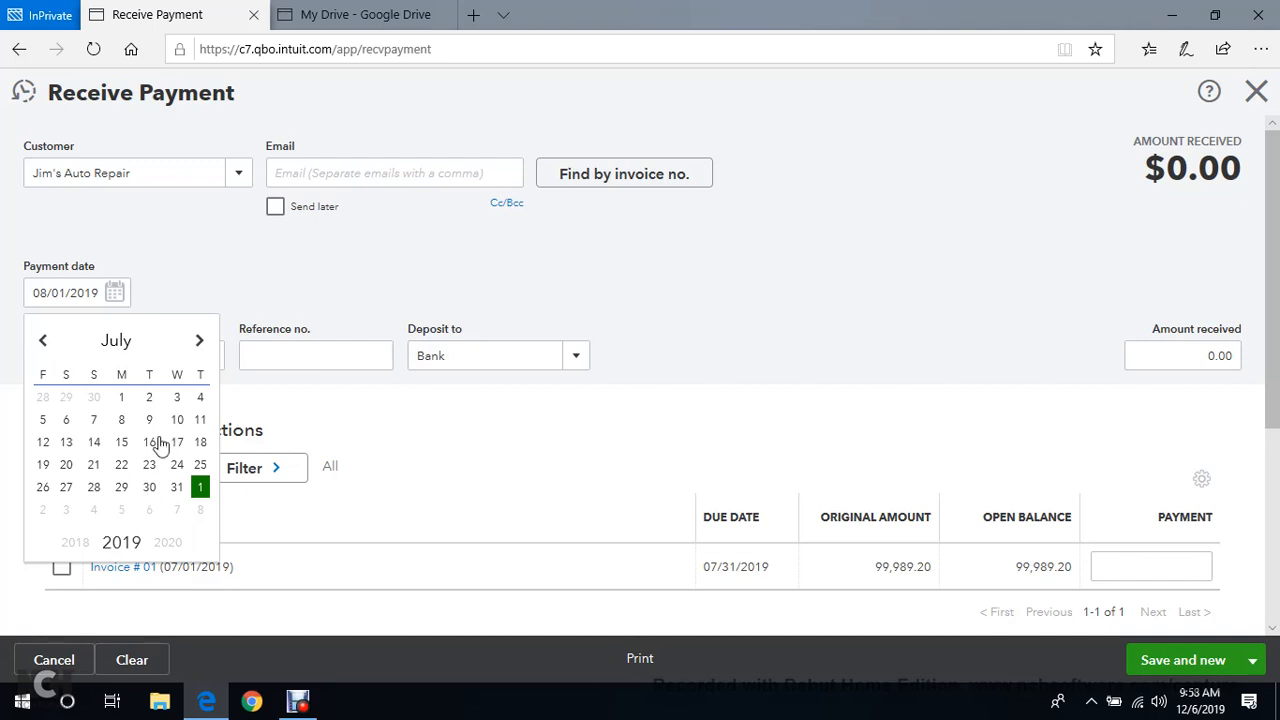
click(123, 445)
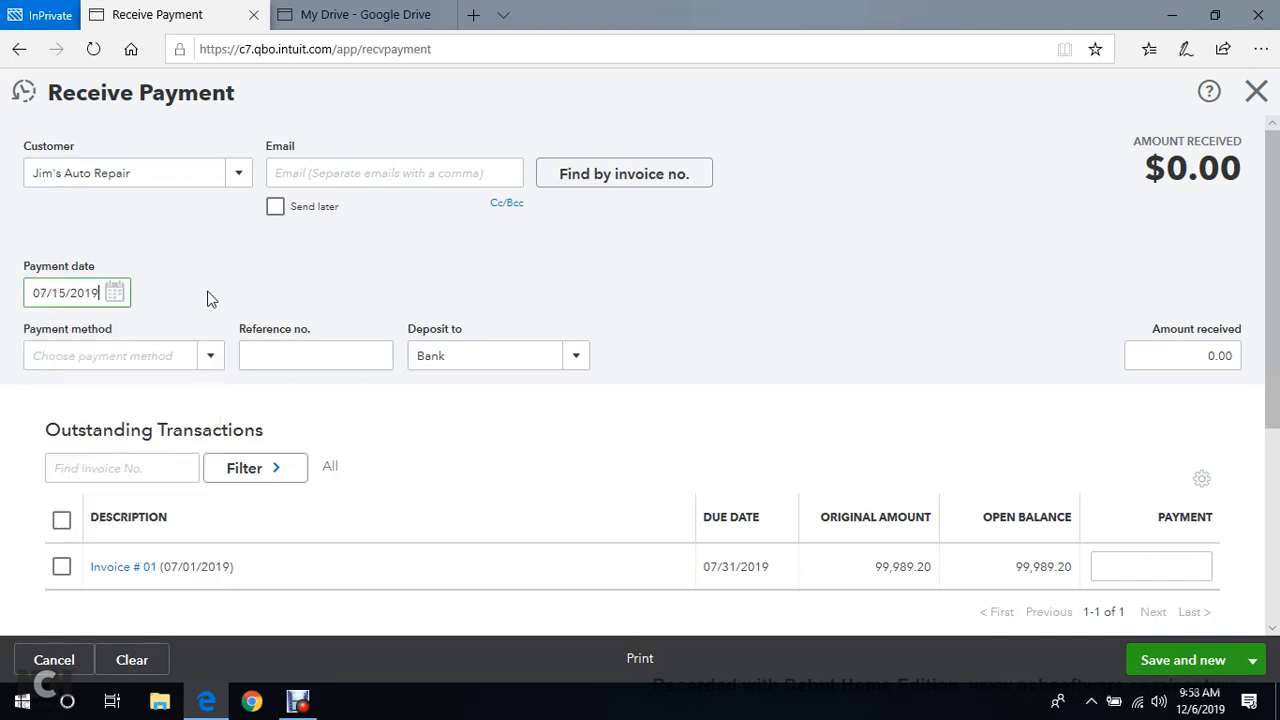
Choose Cheque as the payment method and deposit the payment to the Bank of America sub-account.
click(209, 357)
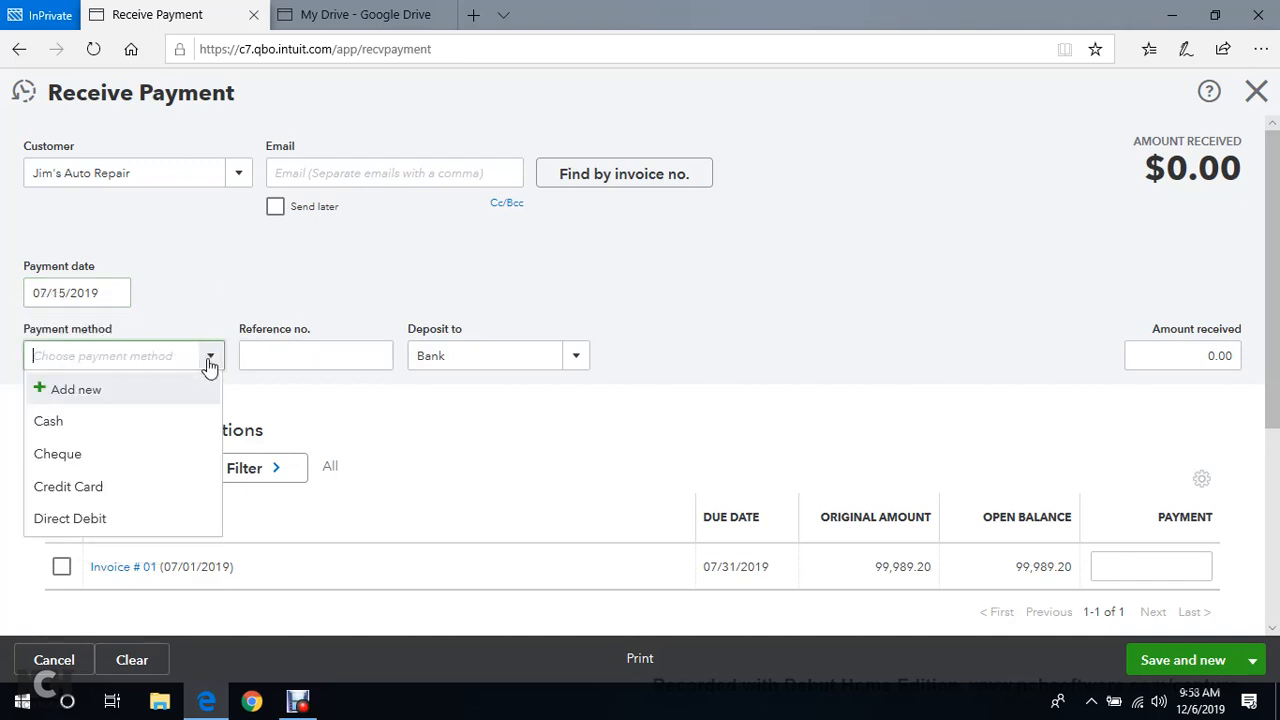
click(190, 454)
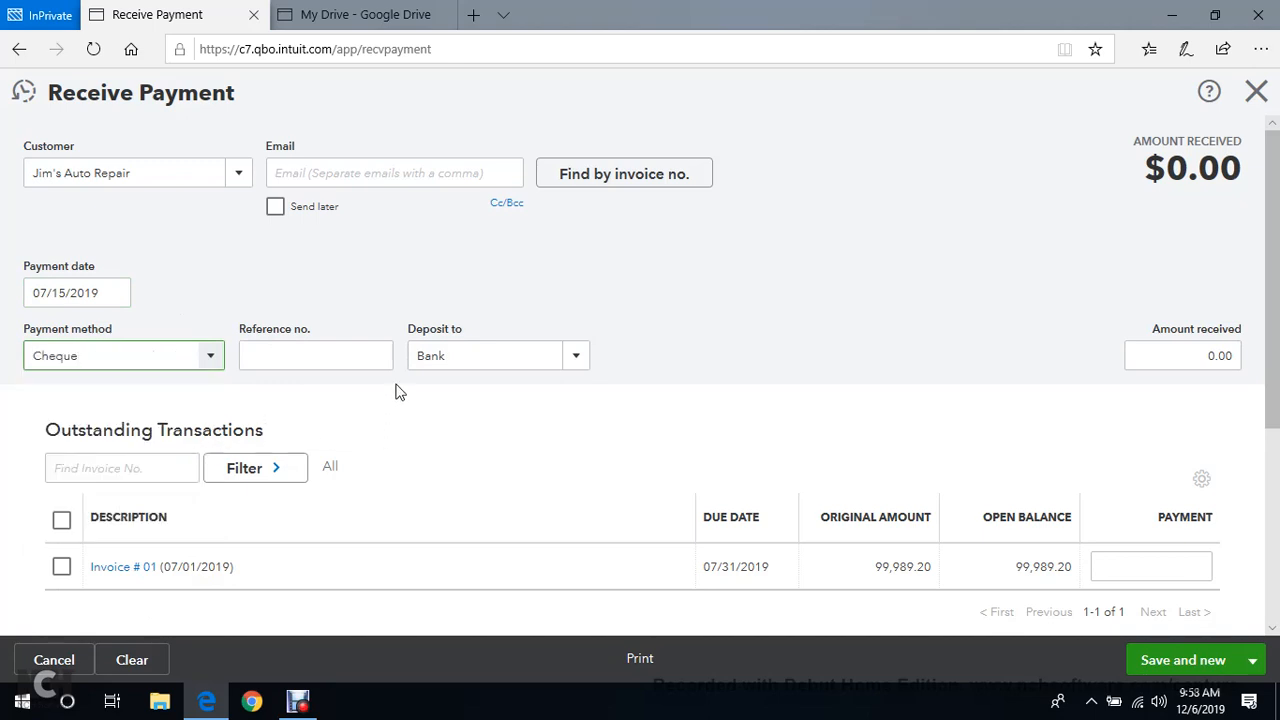
click(353, 352)
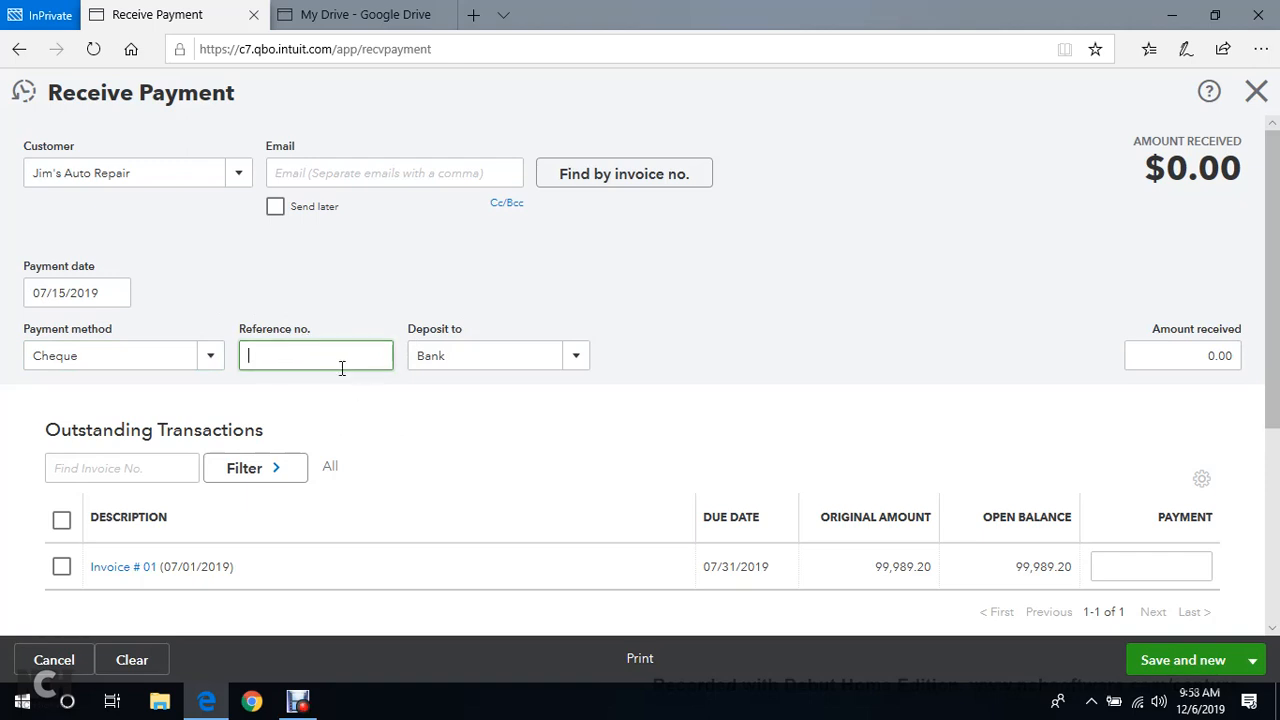
click(577, 358)
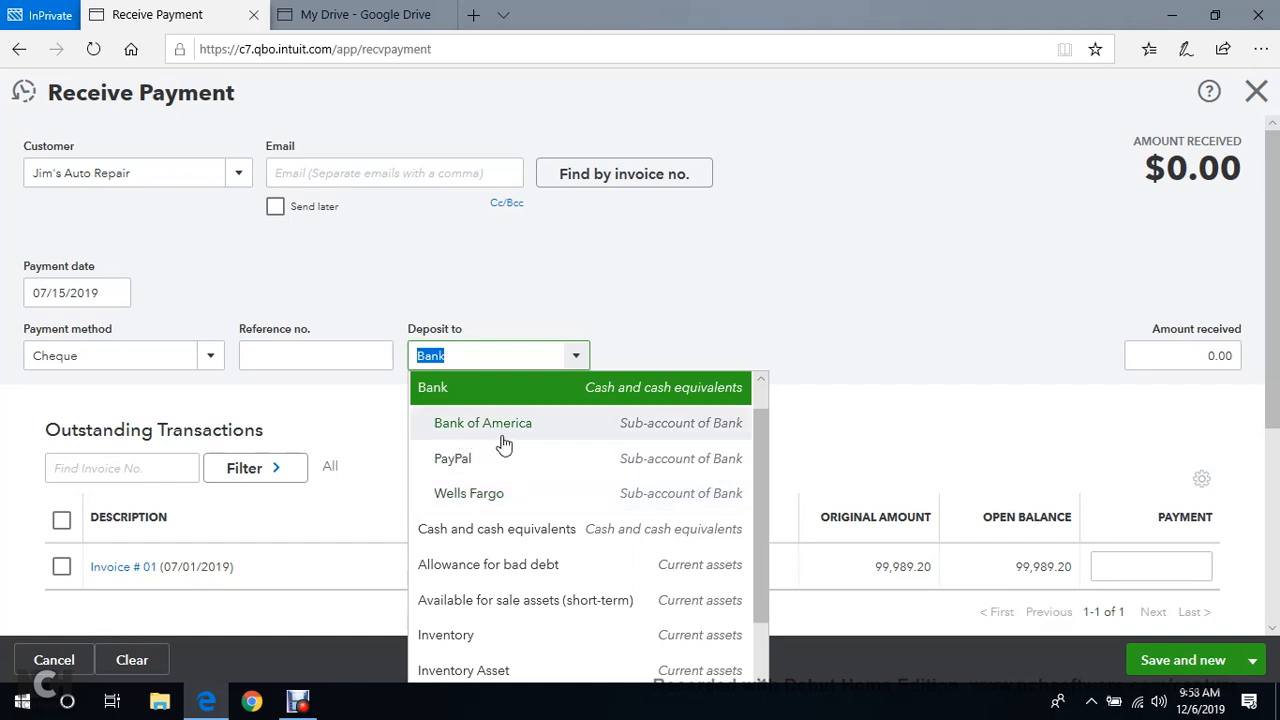
click(565, 434)
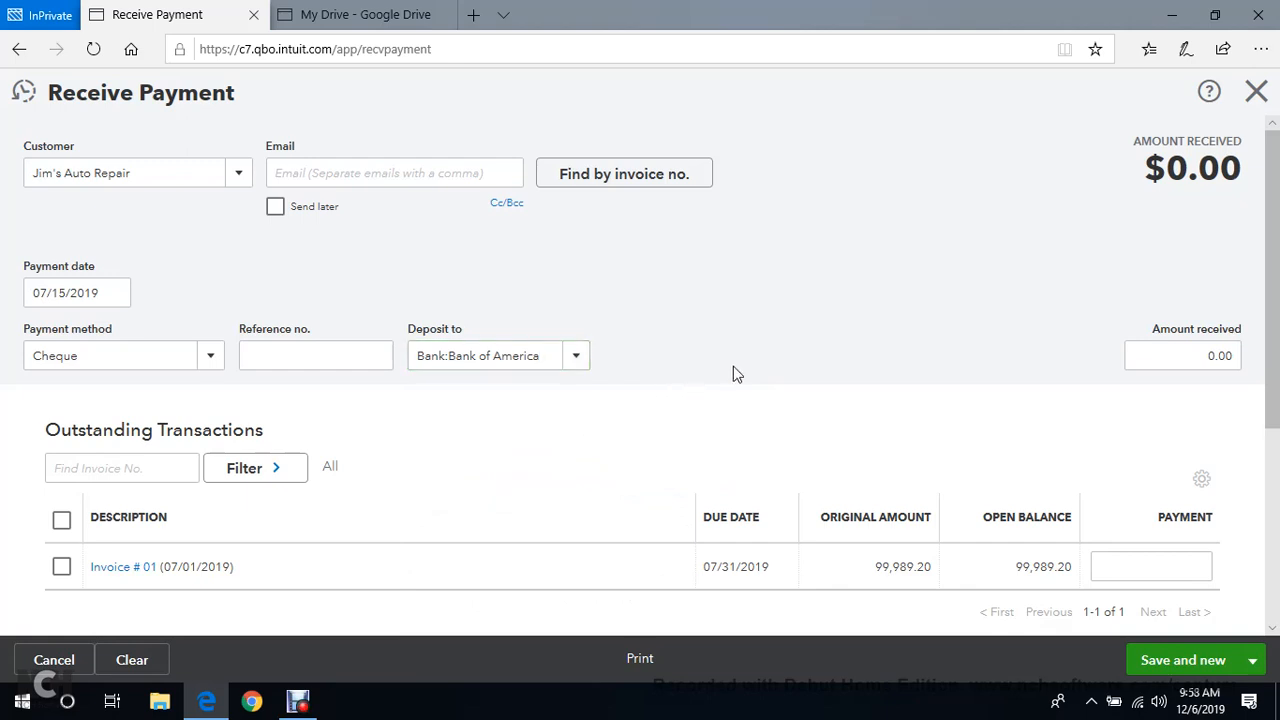
Apply a payment of 99,989.20 to Invoice # 01 in the outstanding transactions.
scroll(719, 372, down, 1)
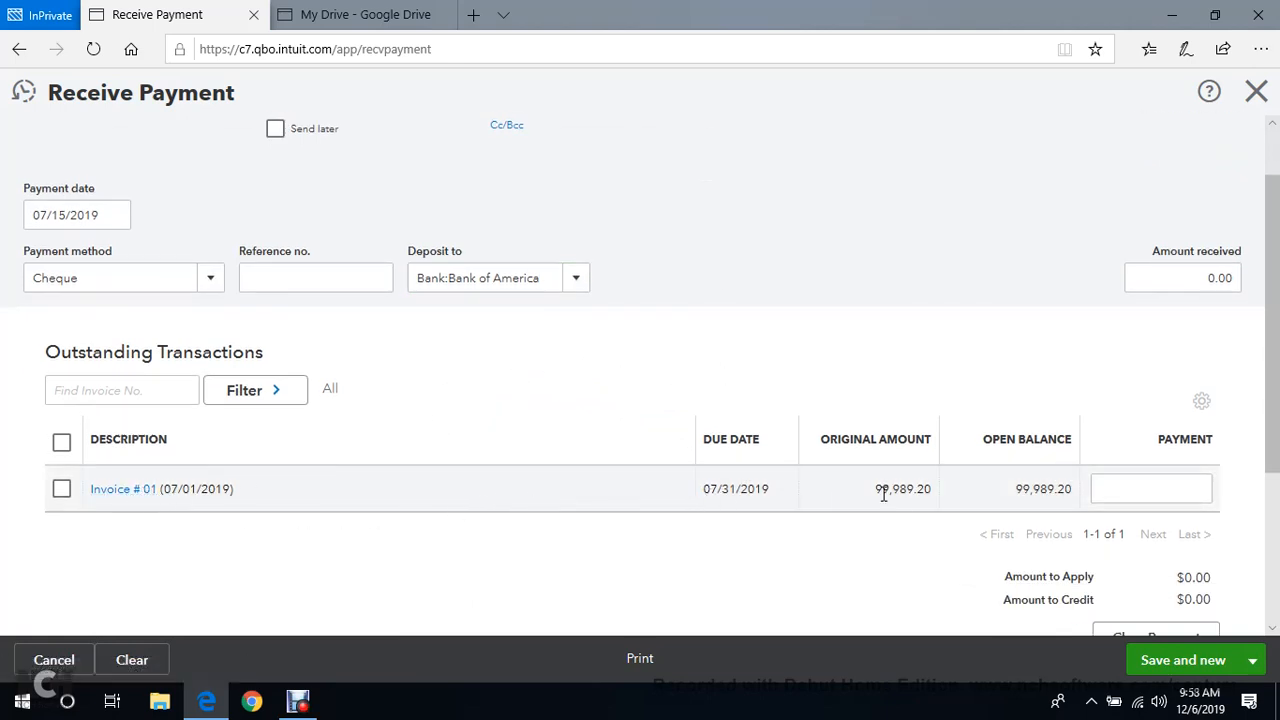
click(1144, 490)
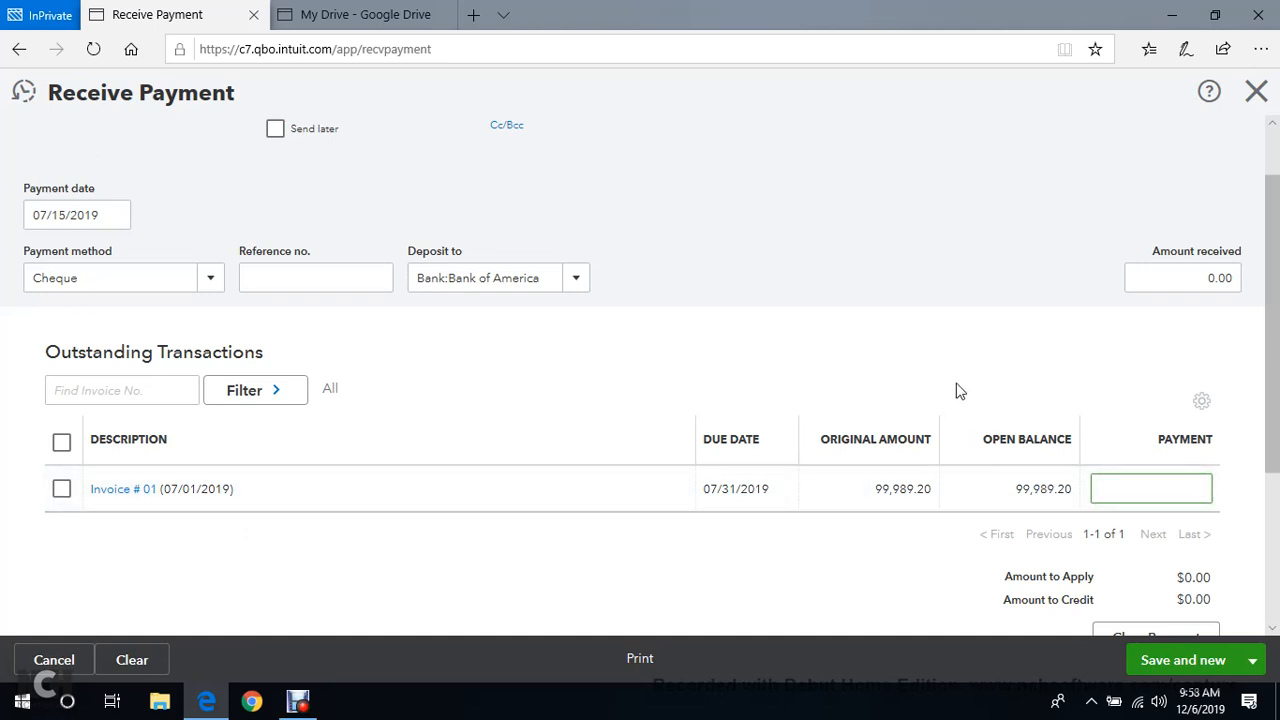
scroll(960, 400, down, 2)
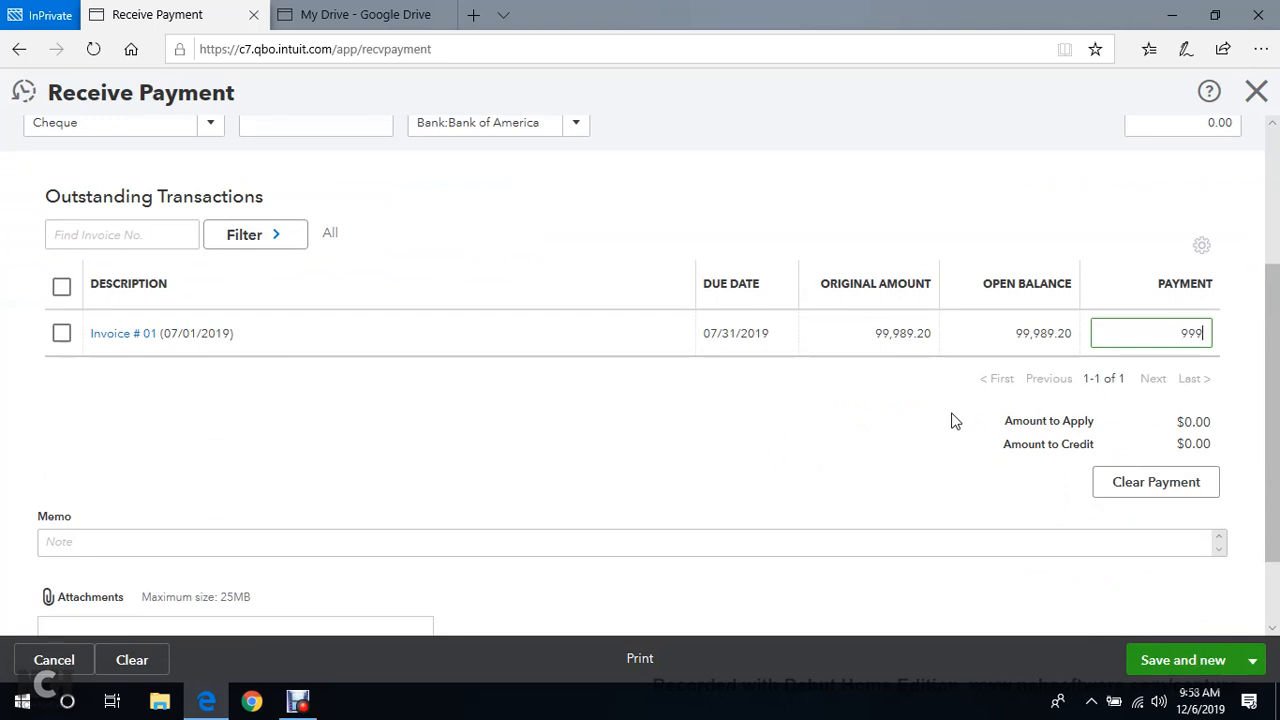
text(99989.20)
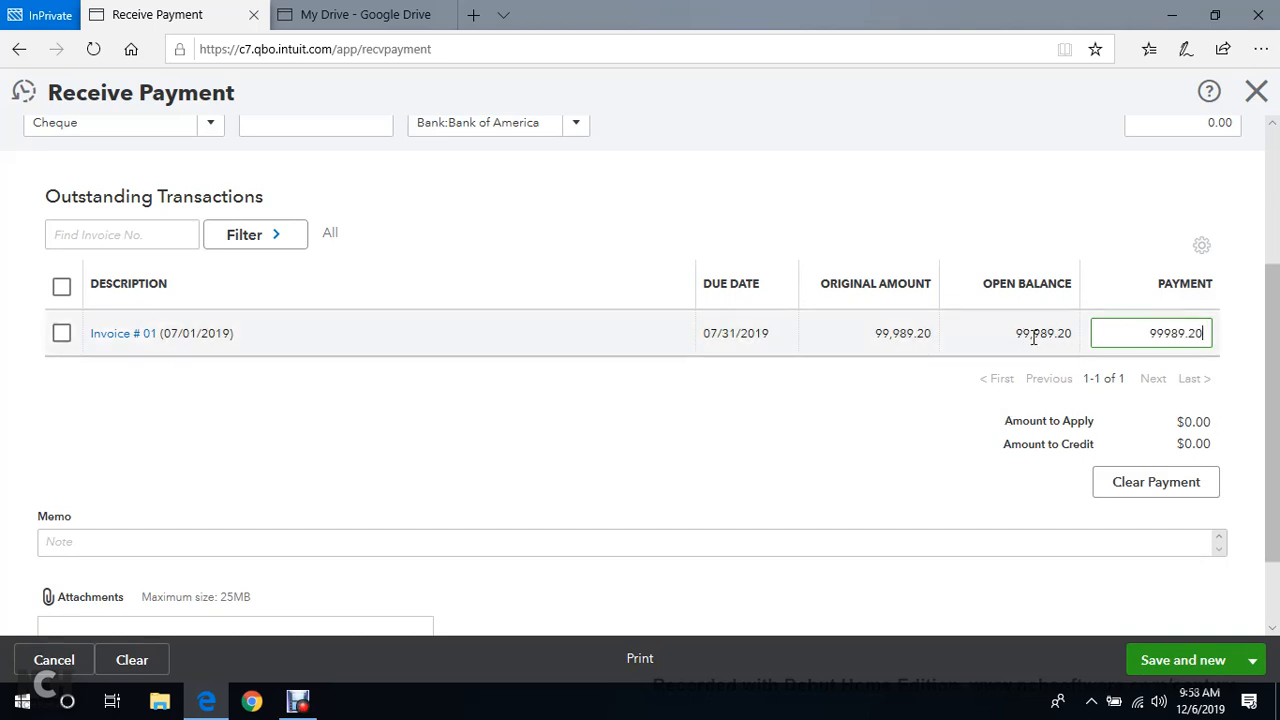
click(895, 175)
scroll(1130, 330, down, 1)
scroll(1147, 286, up, 3)
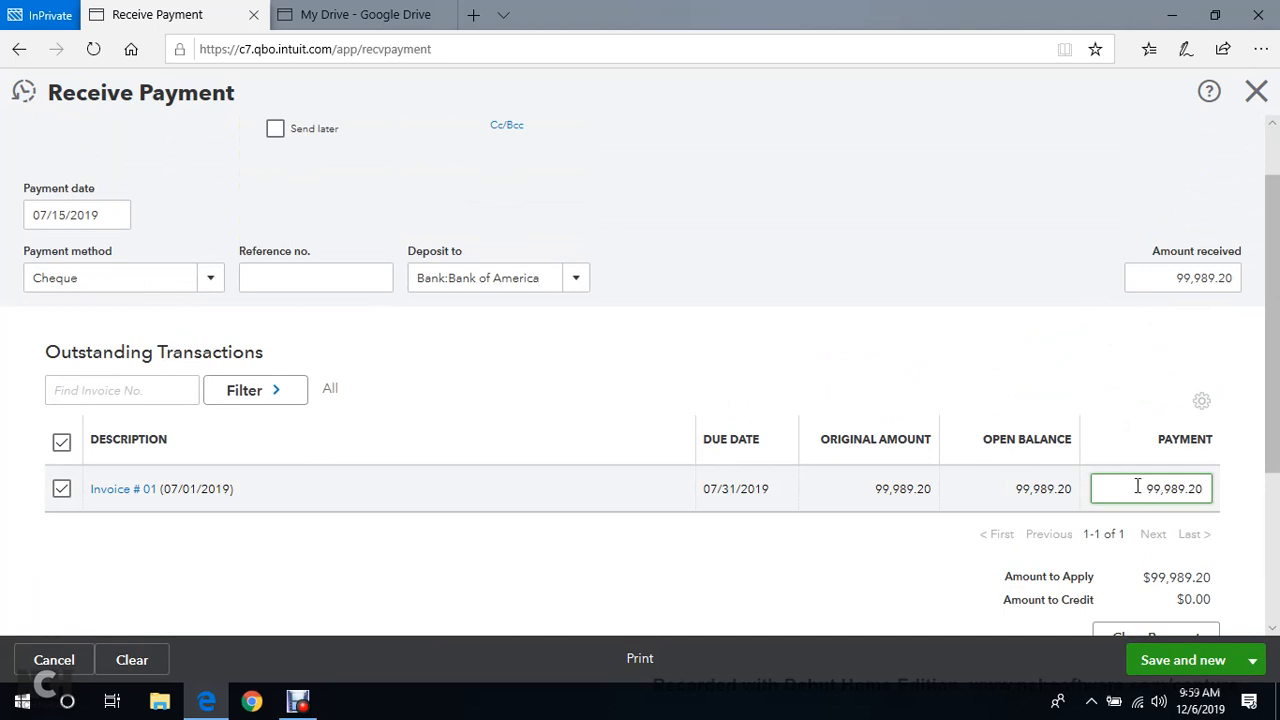
Check the completed payment form for Jim's Auto Repair, and save and close it.
scroll(1137, 486, down, 2)
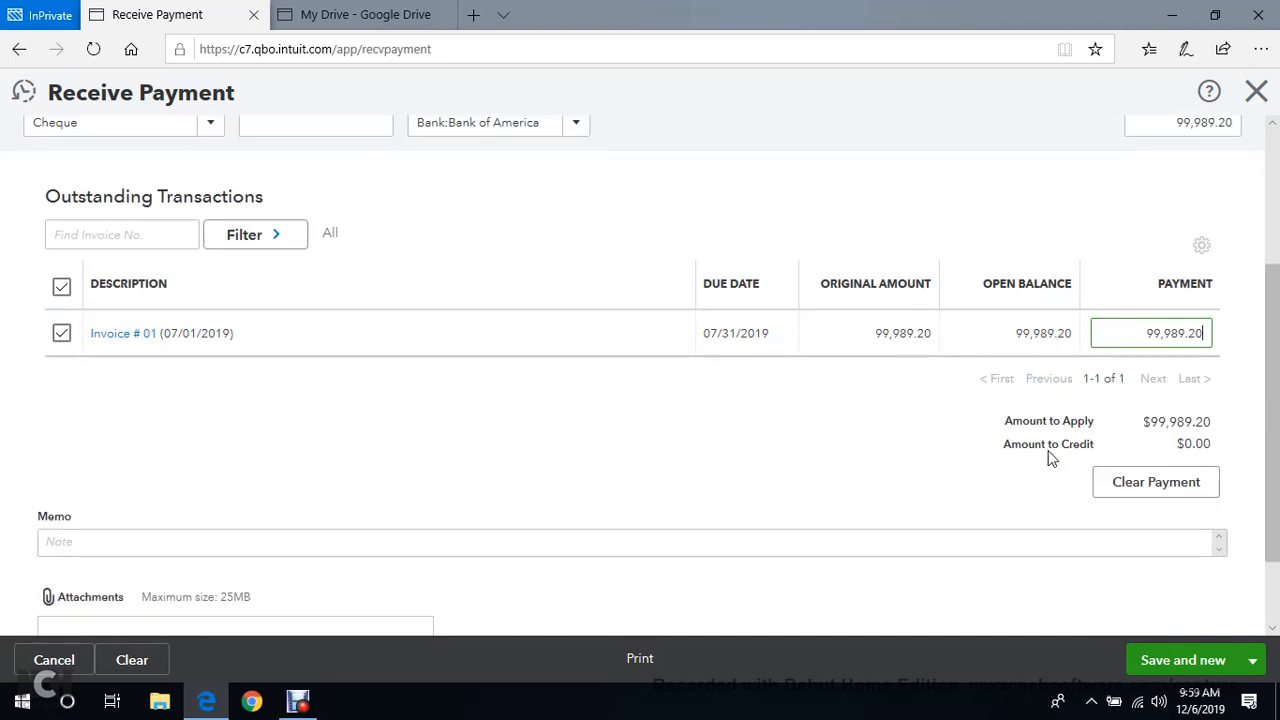
scroll(948, 477, down, 1)
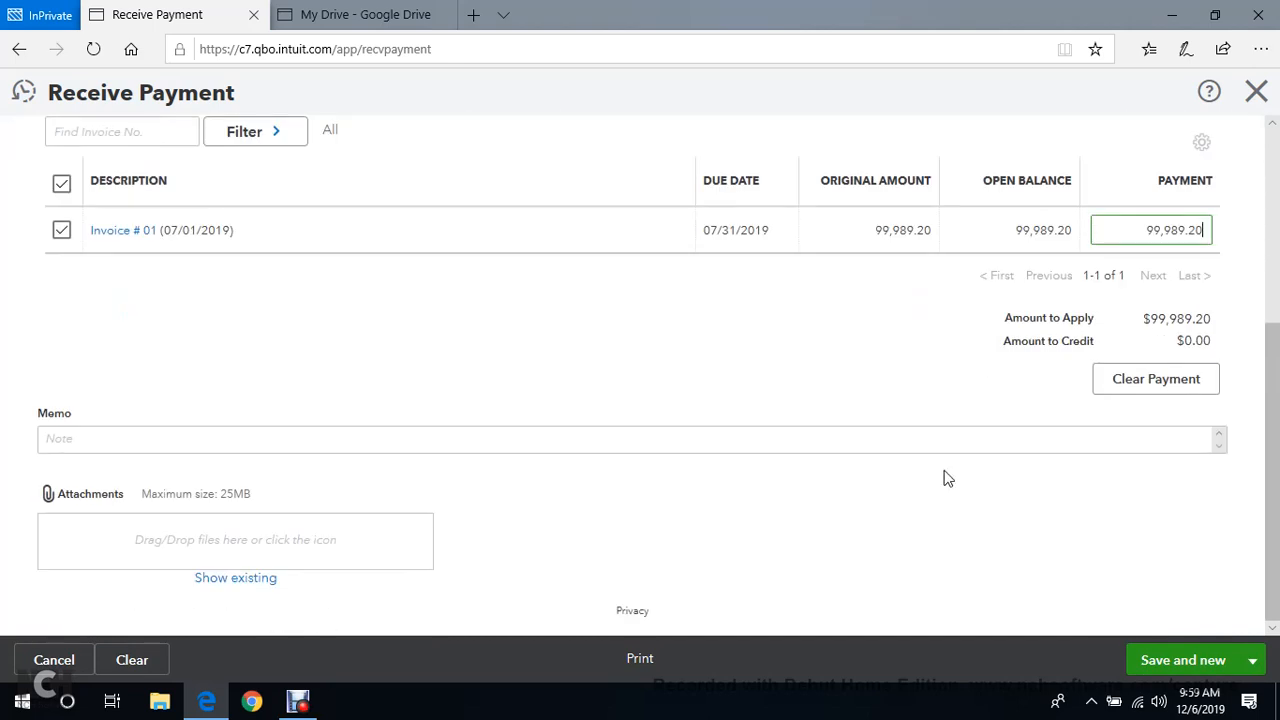
scroll(946, 477, up, 4)
scroll(995, 480, down, 3)
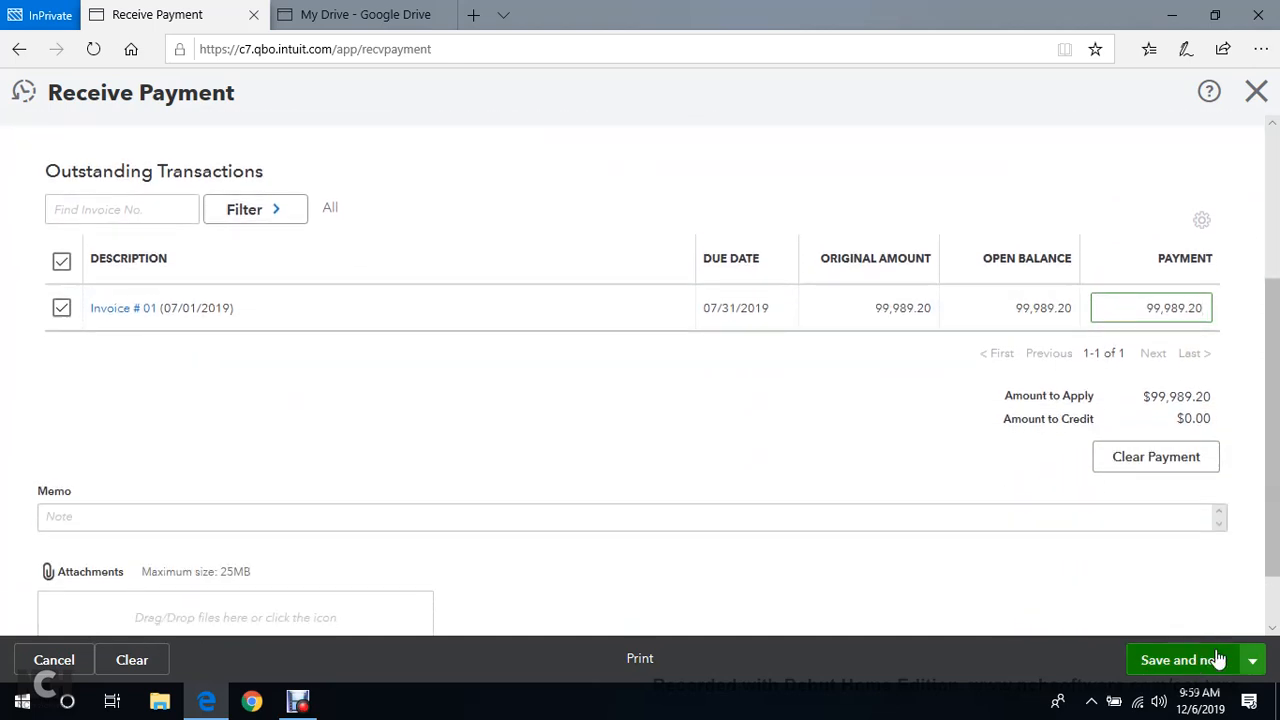
click(1256, 664)
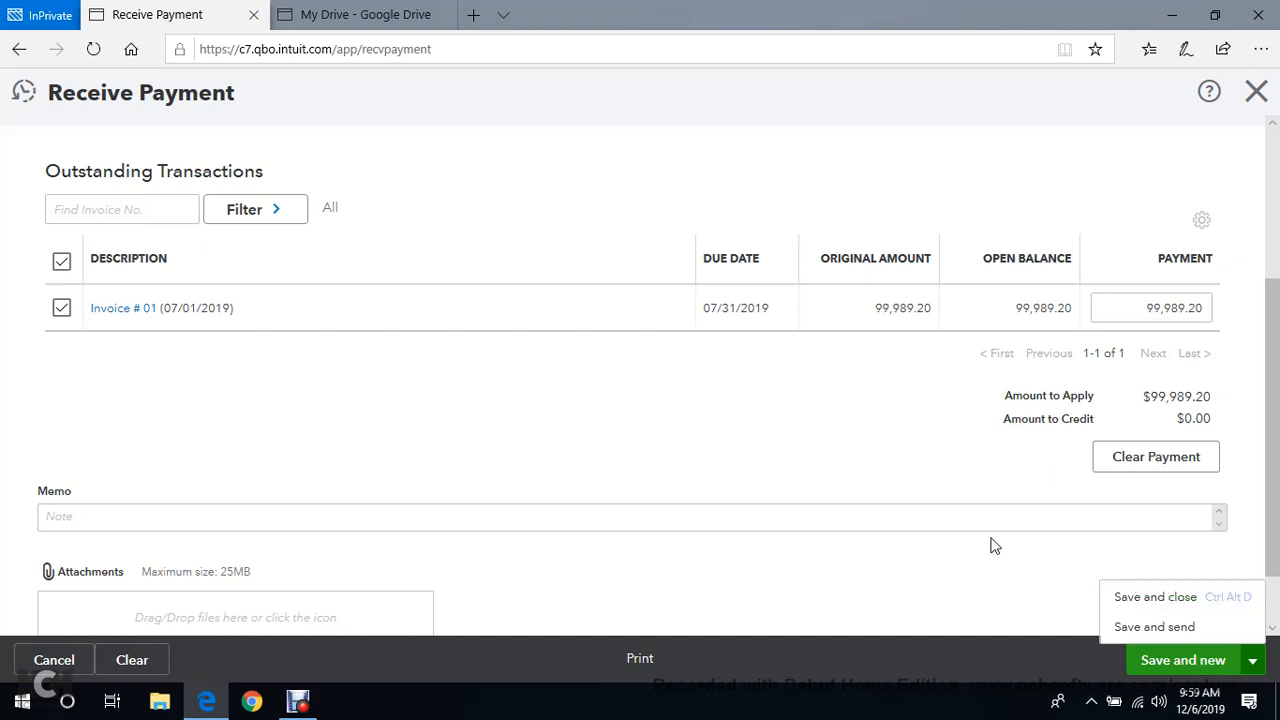
scroll(851, 450, up, 3)
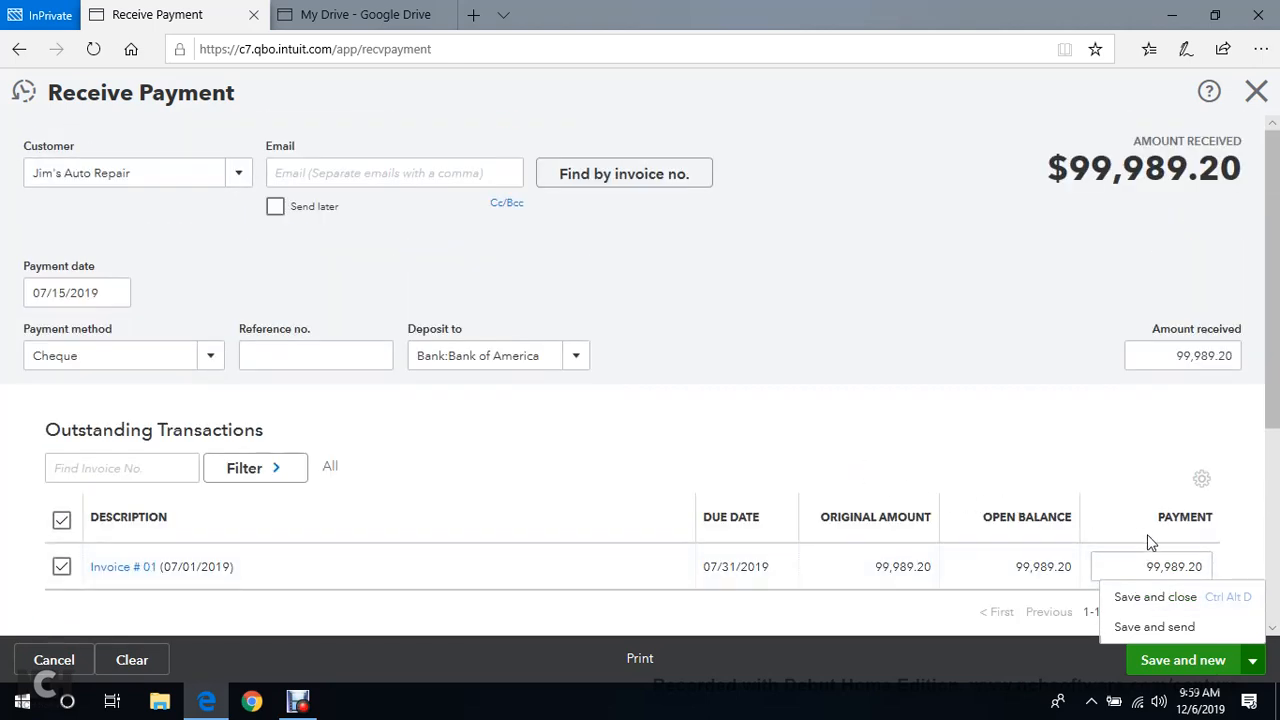
click(1154, 600)
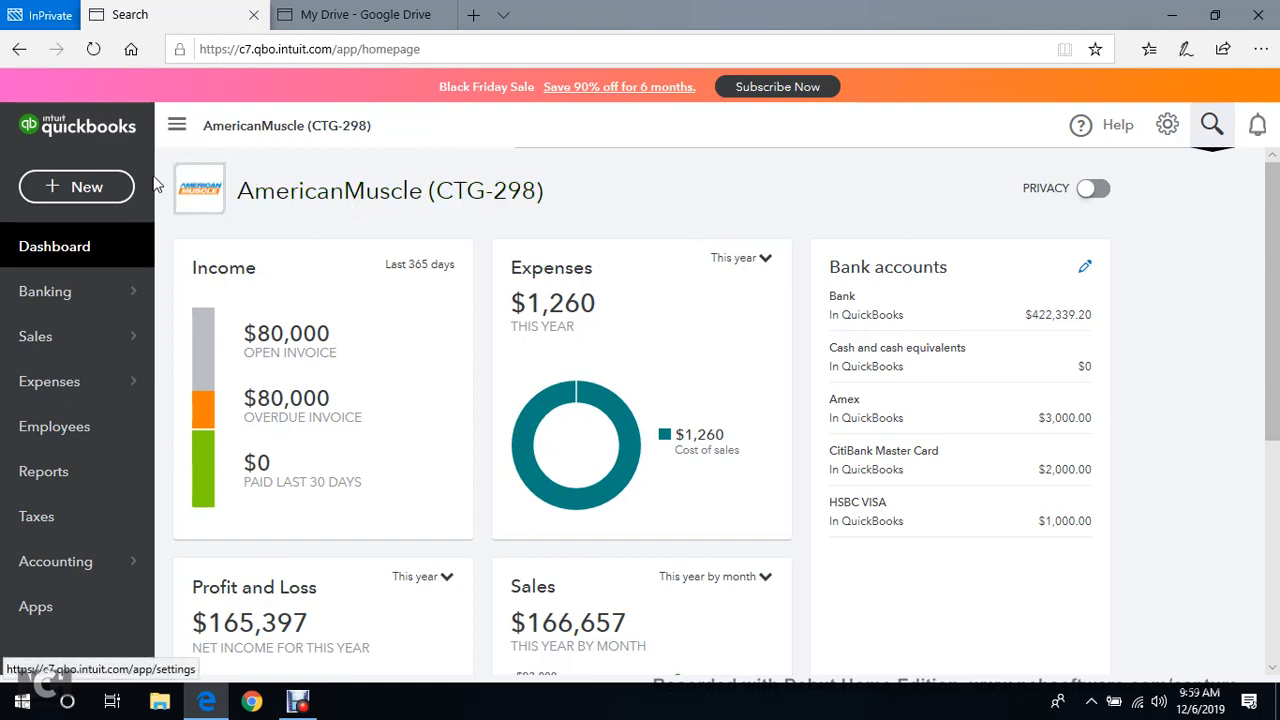
Open the list of all sales transactions and review the status of the invoices and the payment.
click(87, 186)
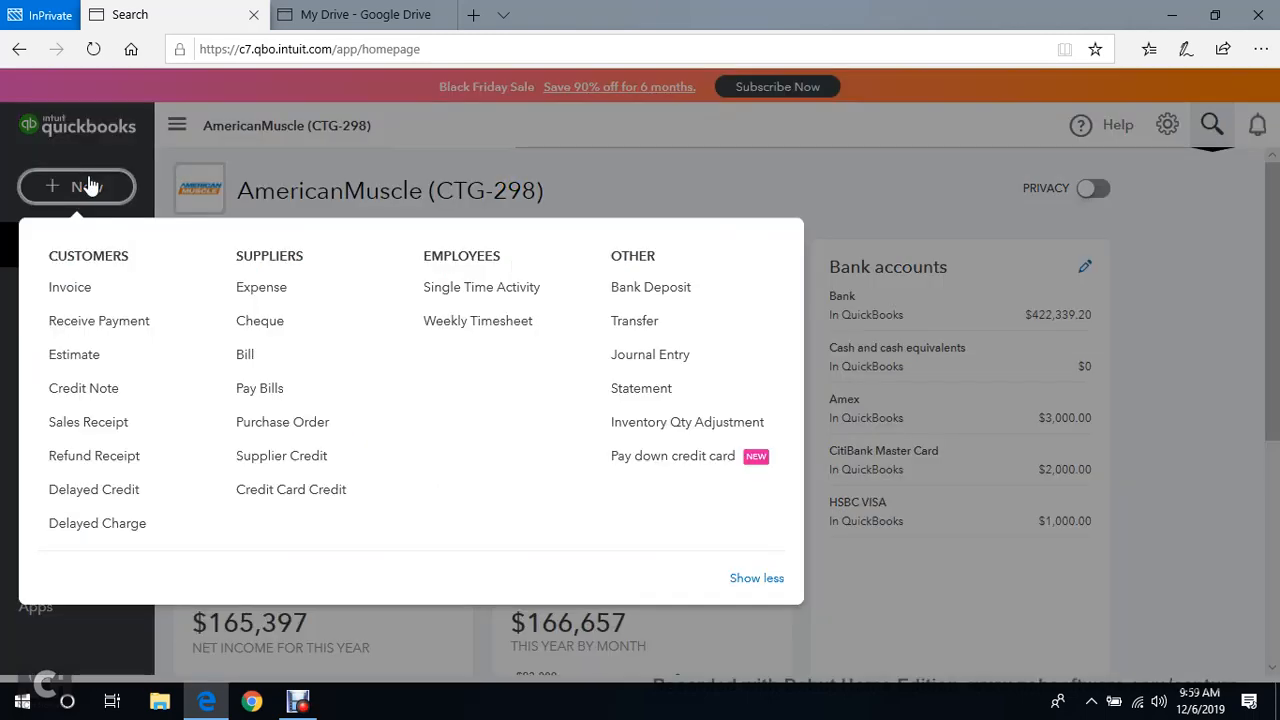
click(800, 172)
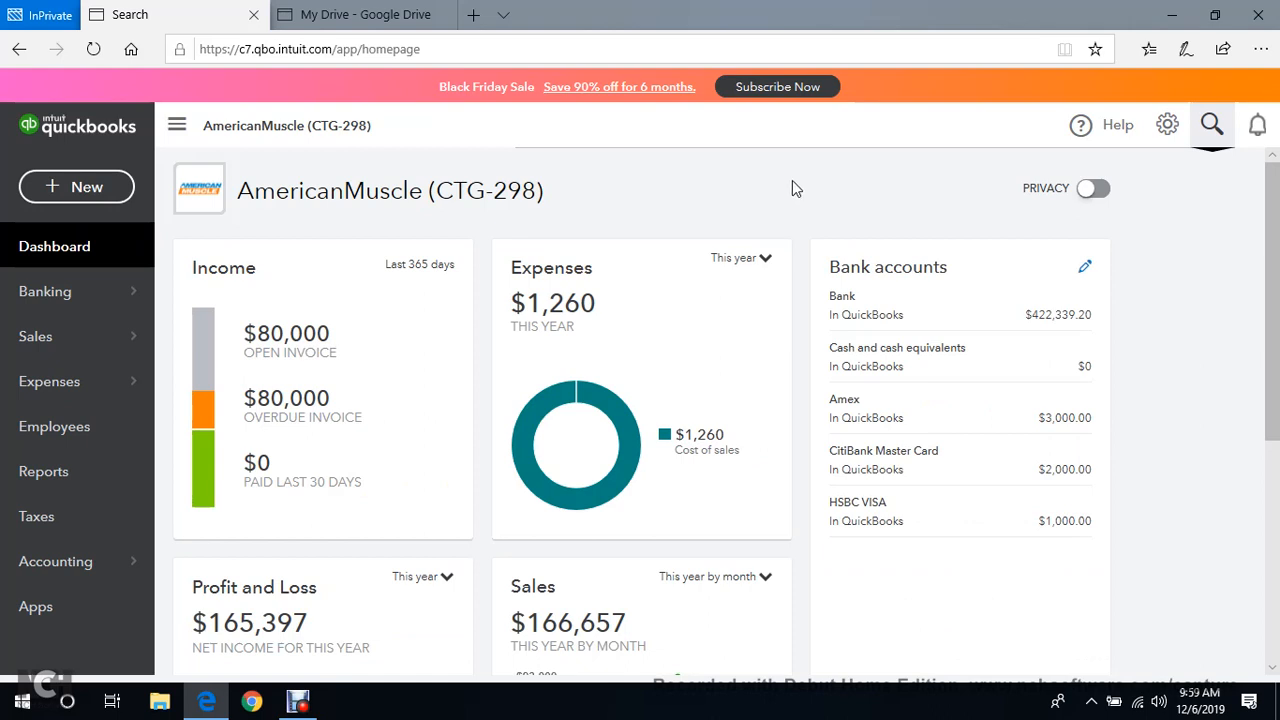
mouse_move(42, 336)
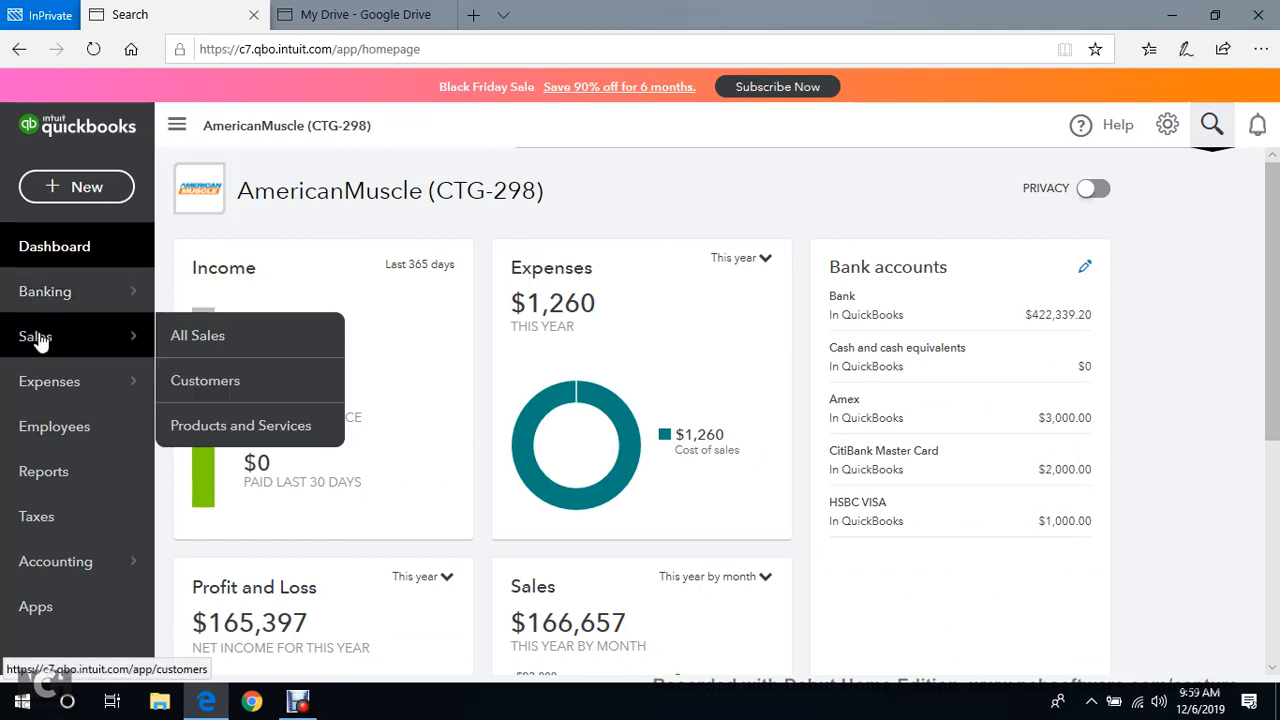
click(224, 338)
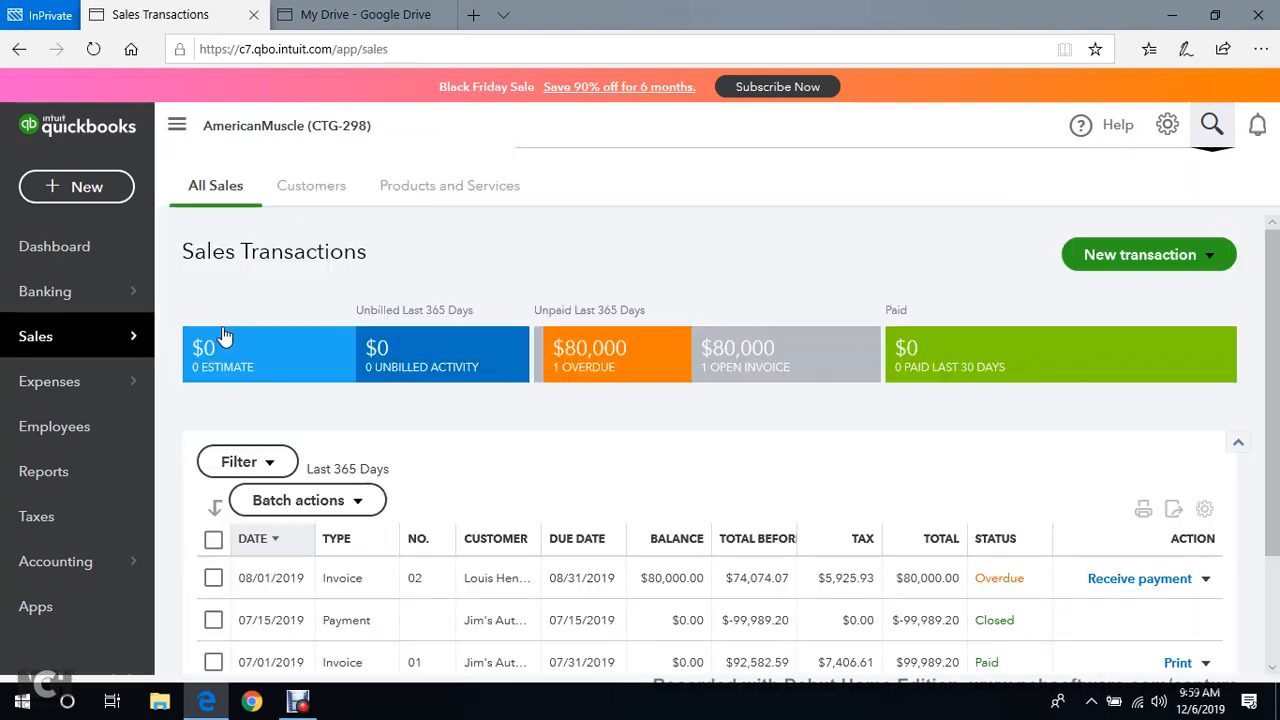
scroll(480, 403, down, 3)
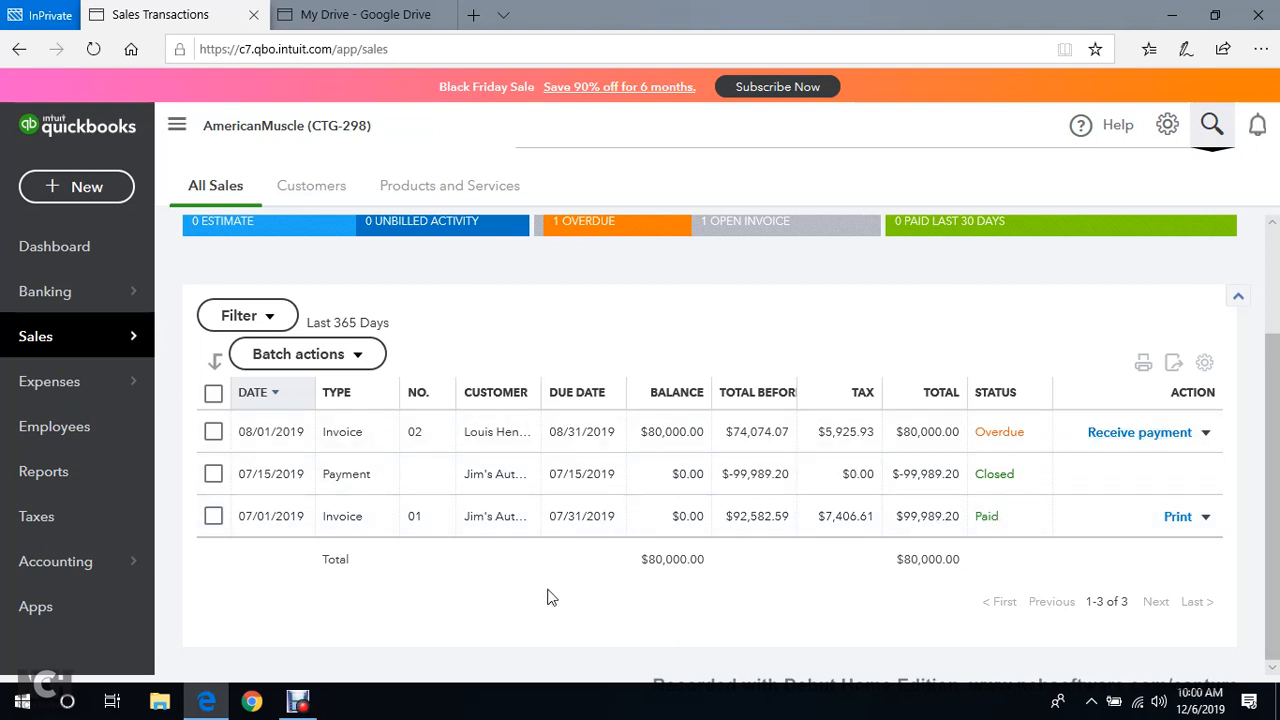
click(298, 701)
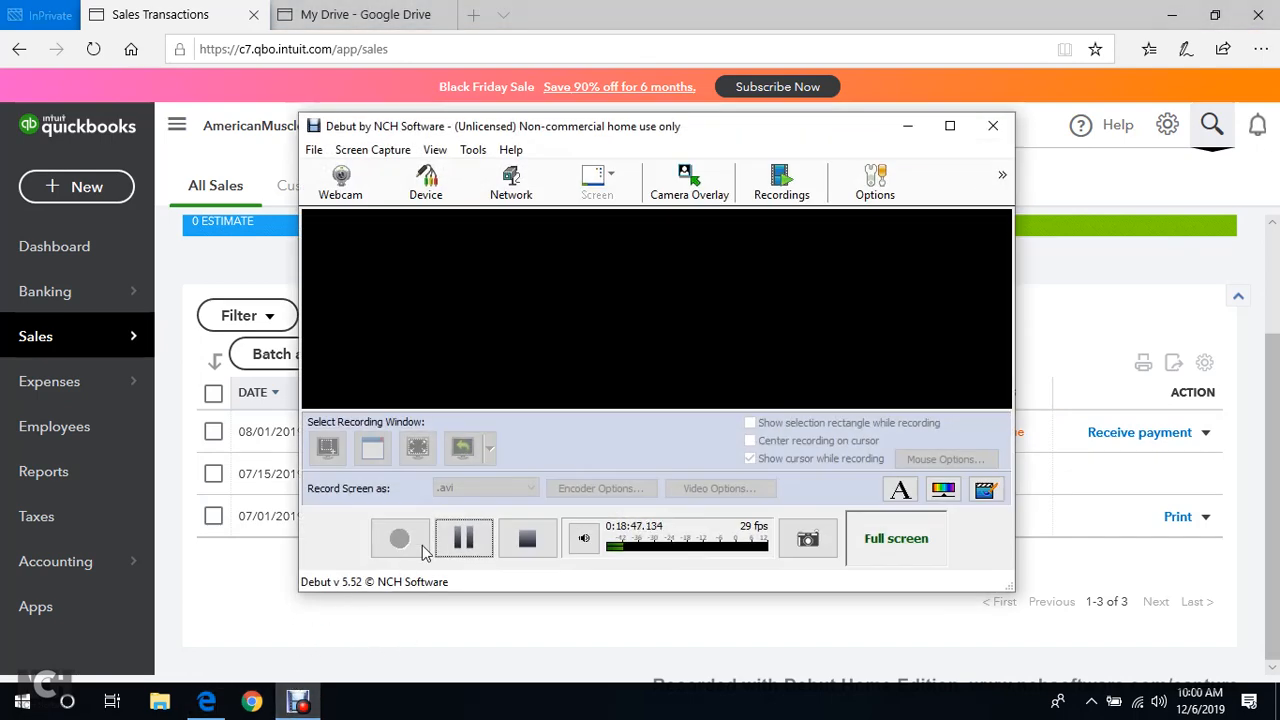
click(457, 534)
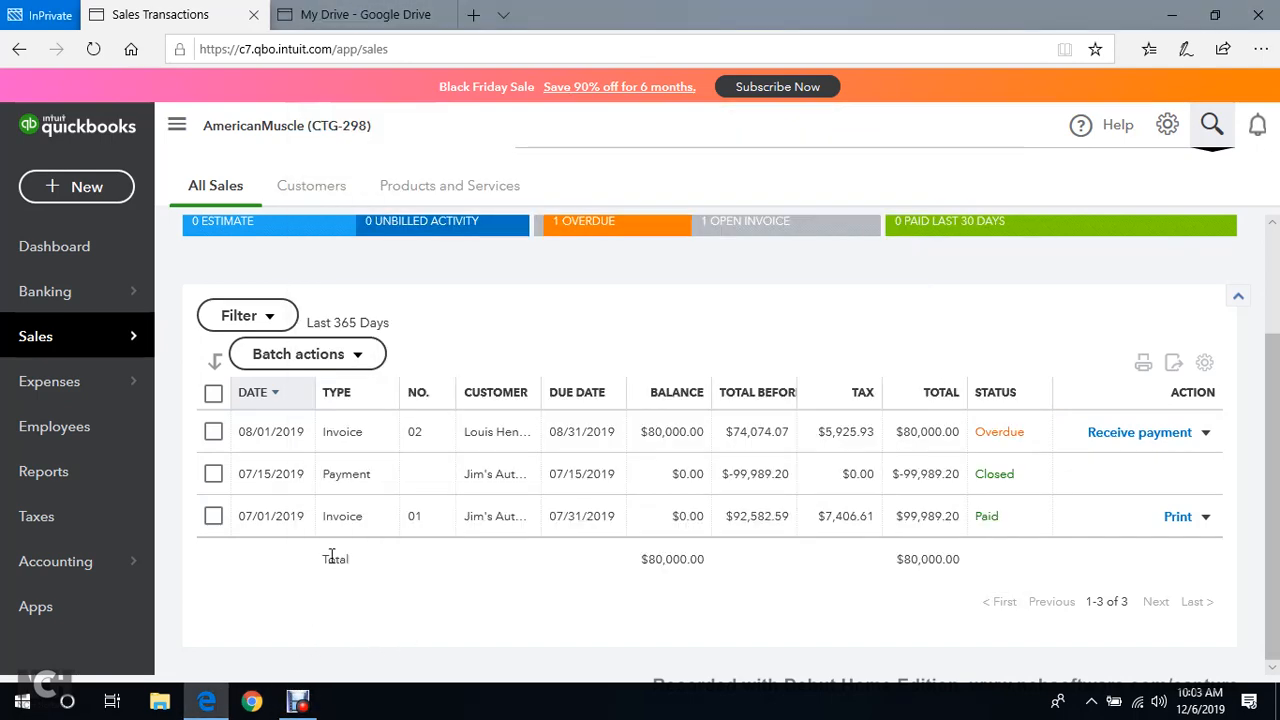
Start receiving the payment for invoice 02 from the sales transactions list.
scroll(271, 343, up, 2)
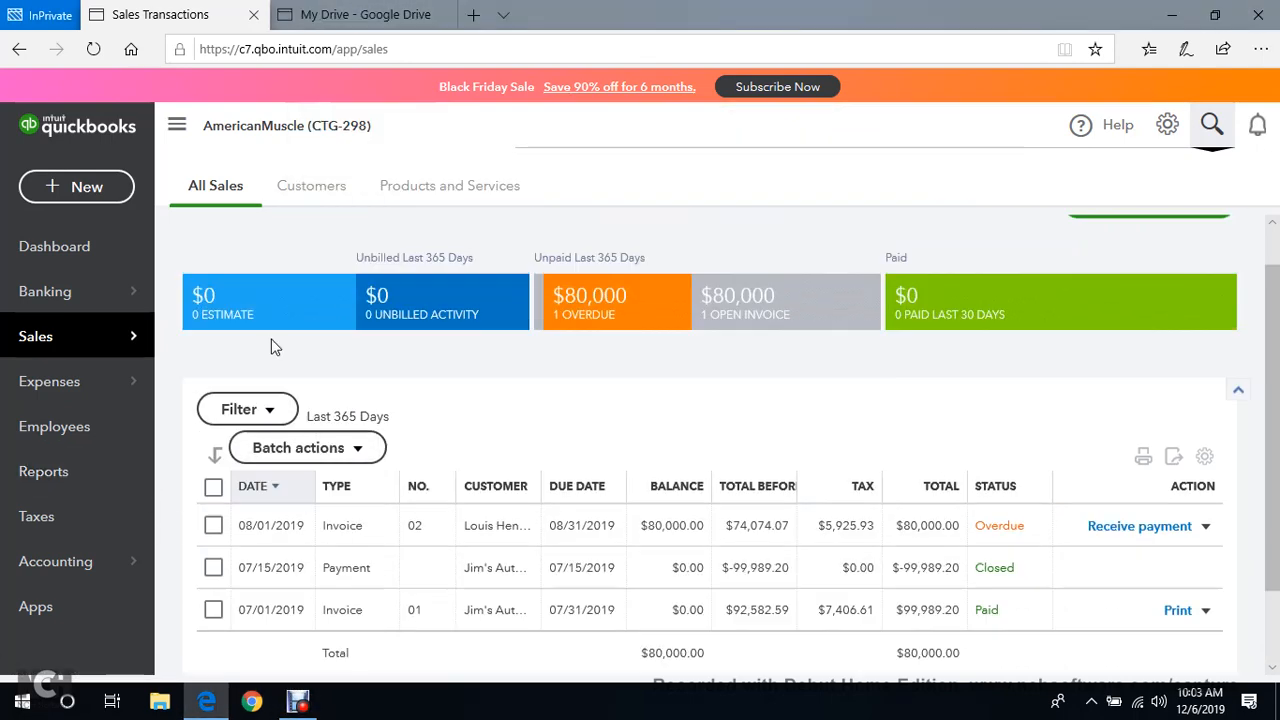
scroll(404, 343, down, 2)
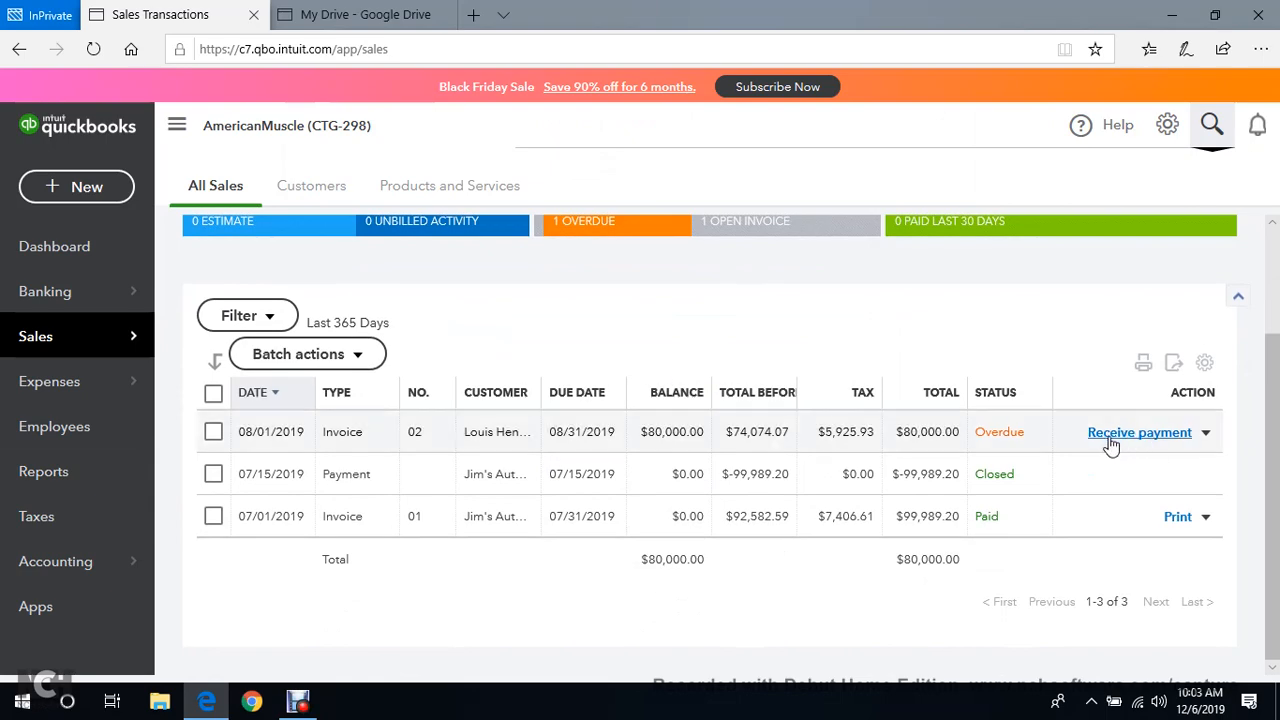
click(1110, 444)
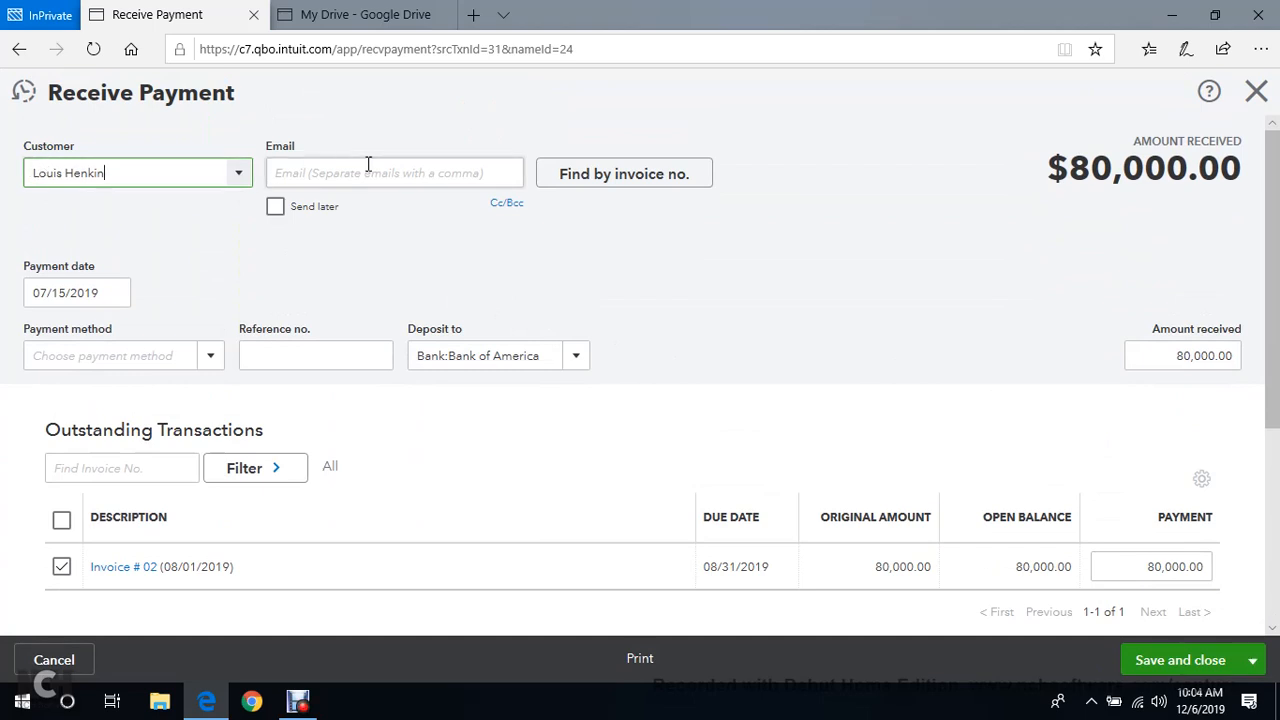
Set the invoice 02 payment date to 08/15/2019 and the payment method to Cheque.
click(110, 293)
click(200, 345)
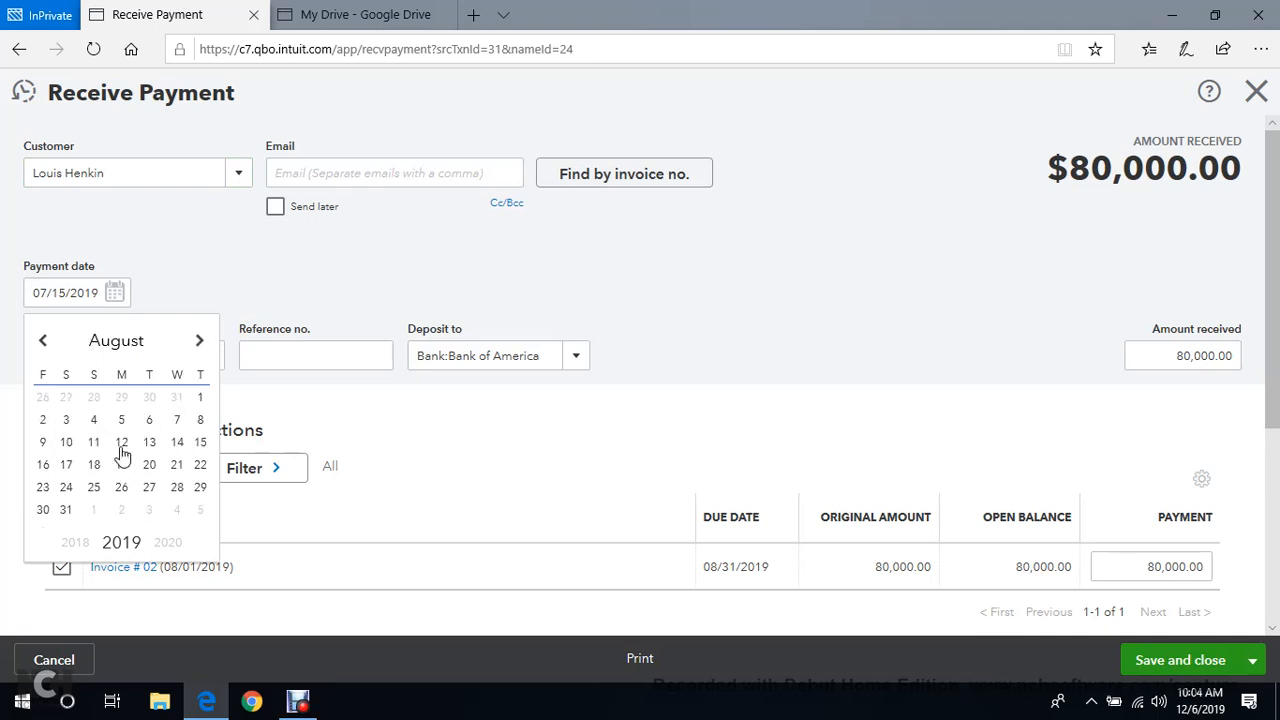
click(200, 442)
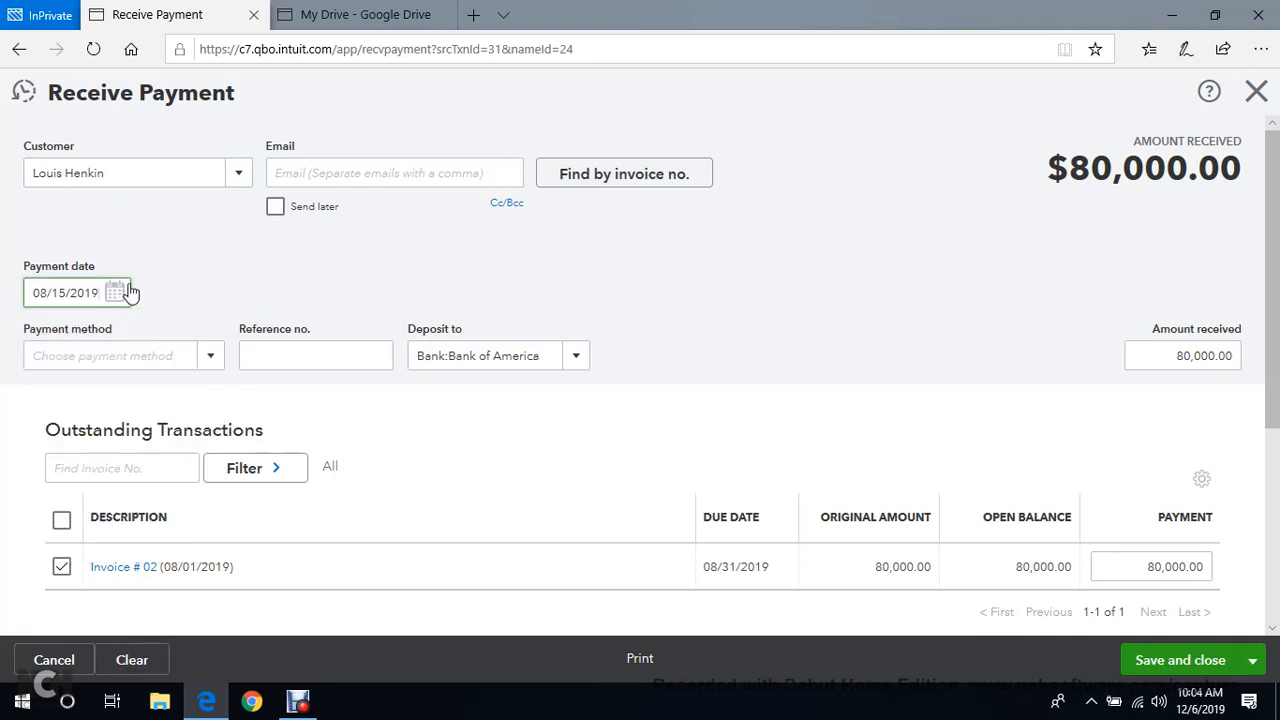
click(201, 355)
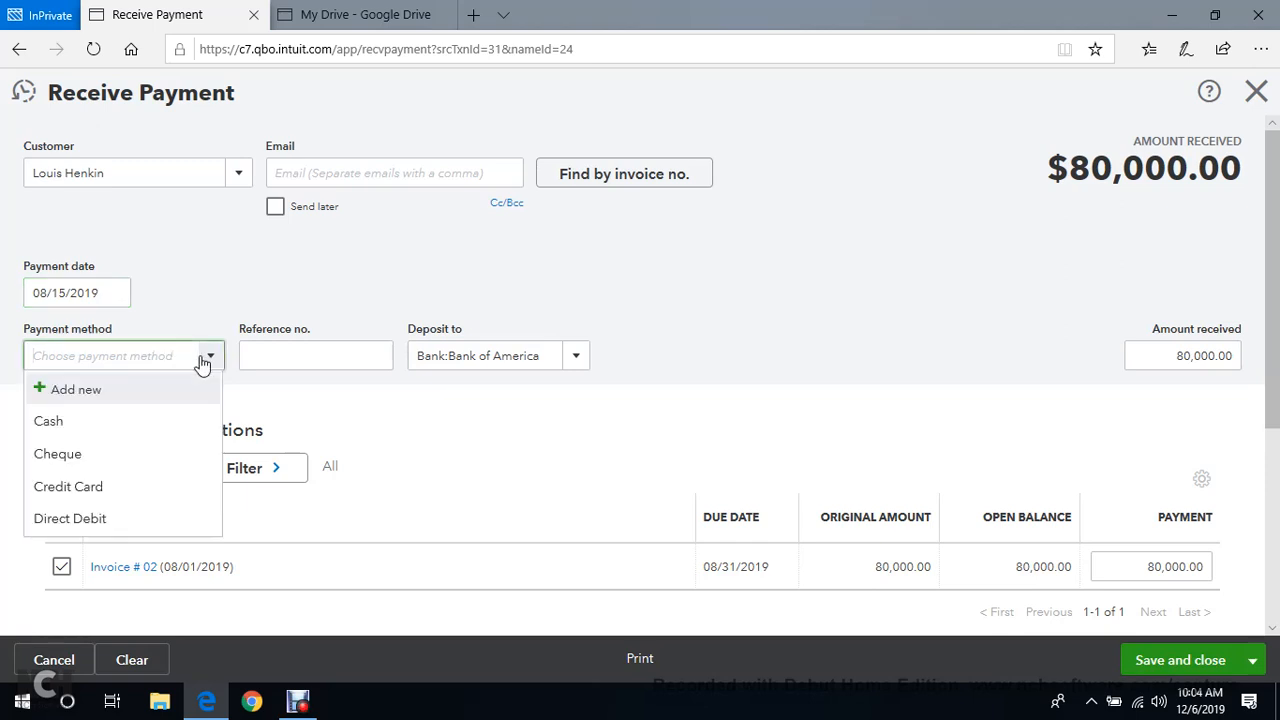
click(143, 452)
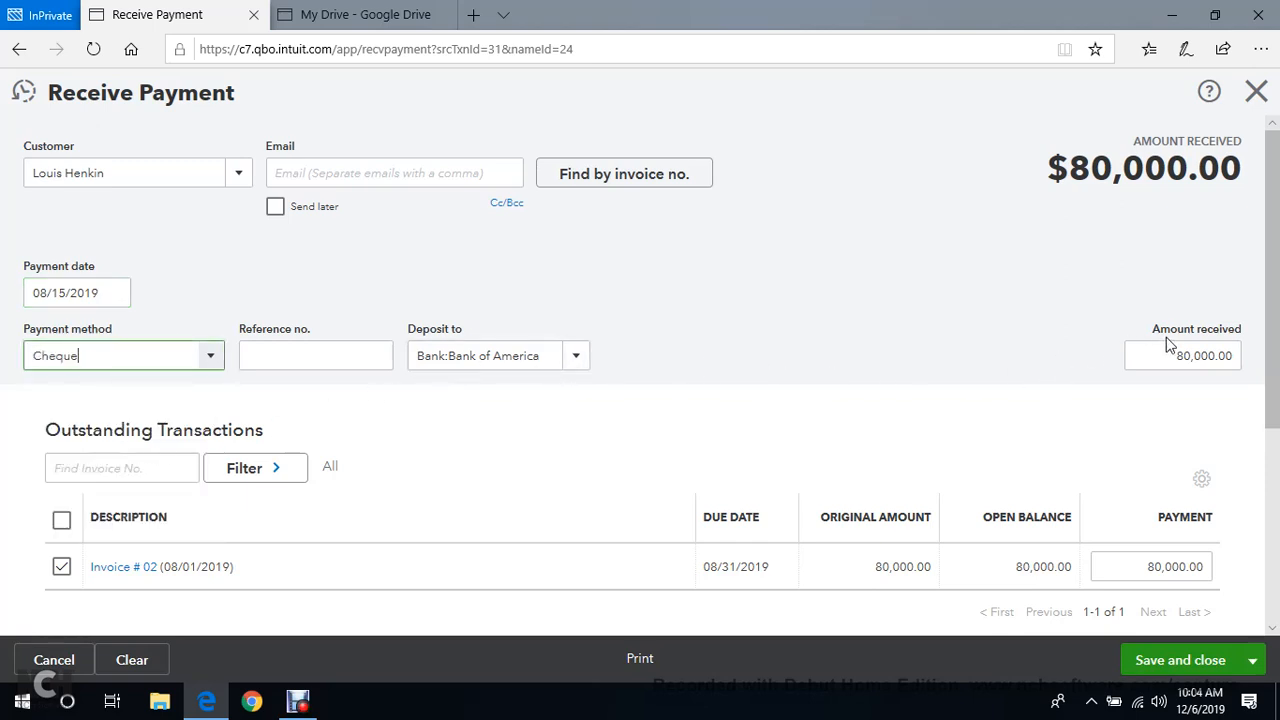
Set the payment applied to invoice 02 to 40,000.00 and check the amount to apply and the amount received.
scroll(1040, 411, down, 2)
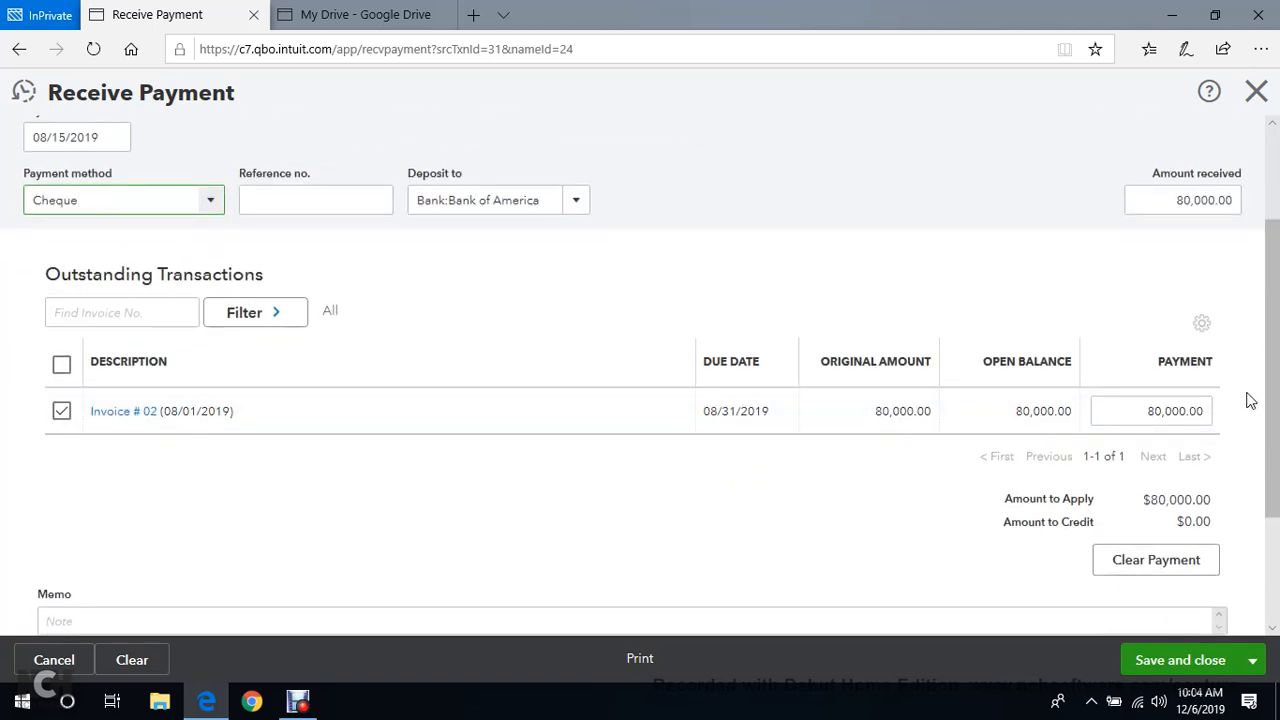
click(1135, 411)
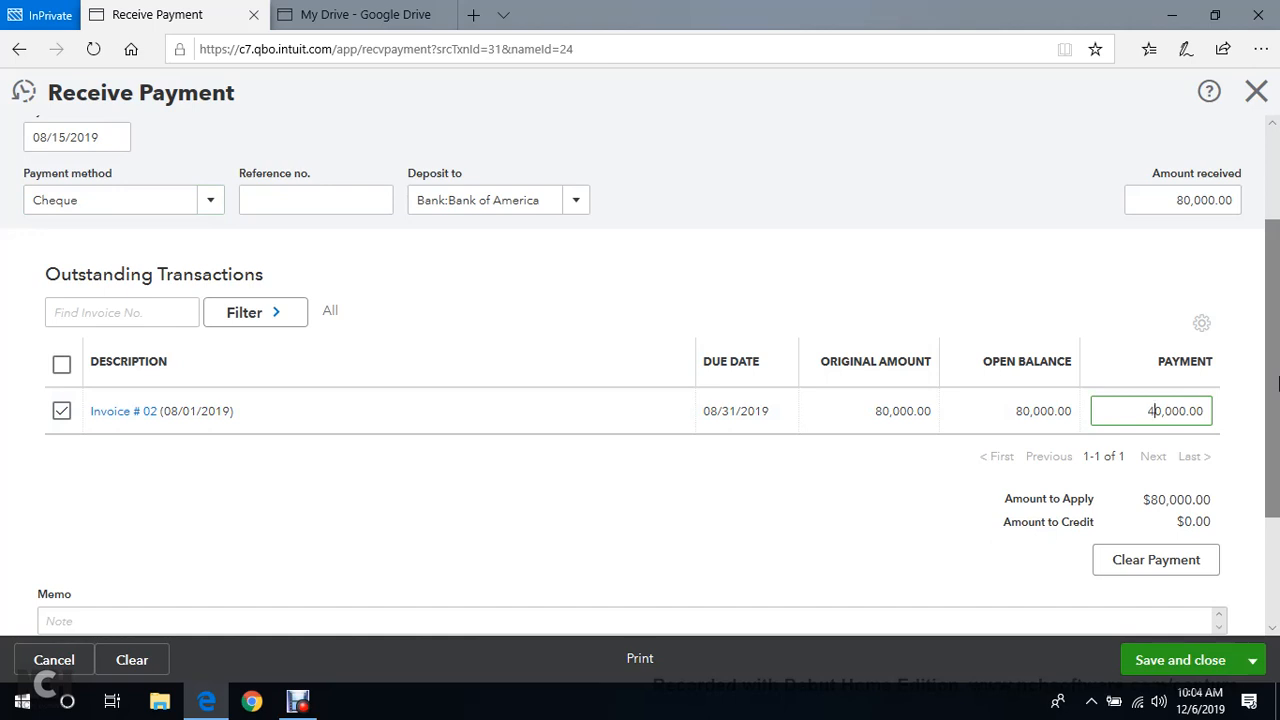
click(928, 172)
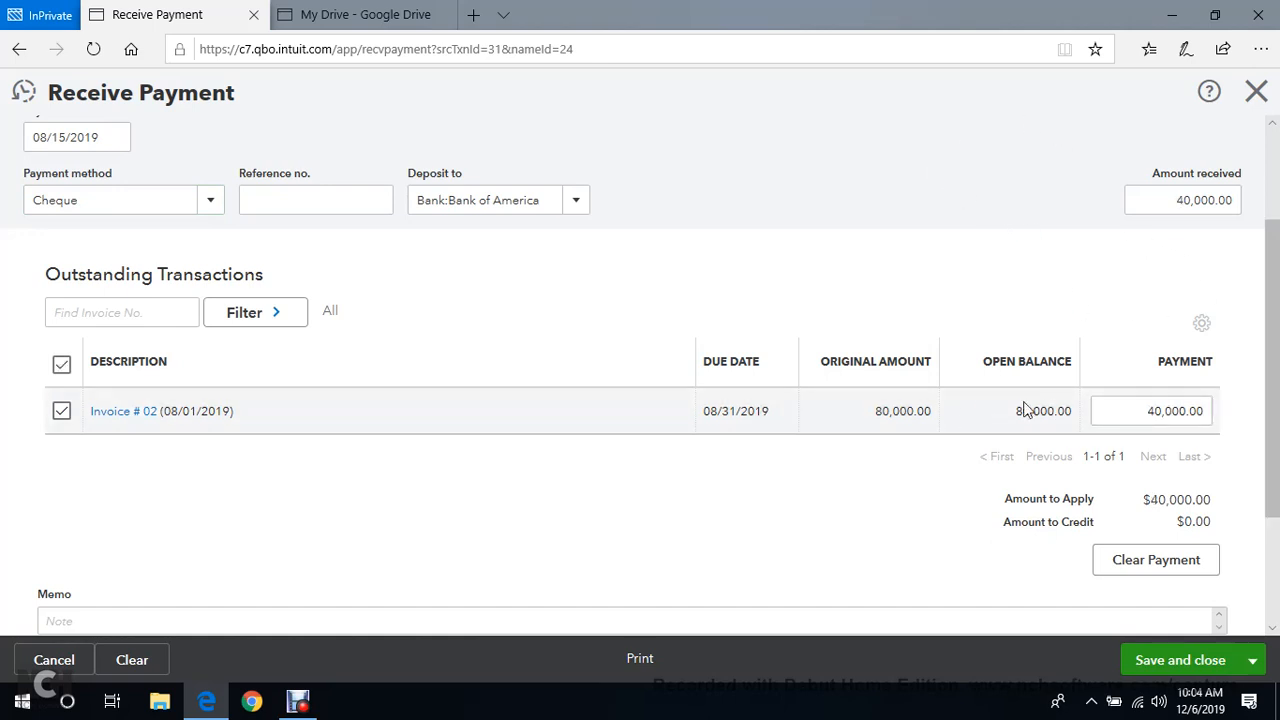
scroll(1200, 415, down, 2)
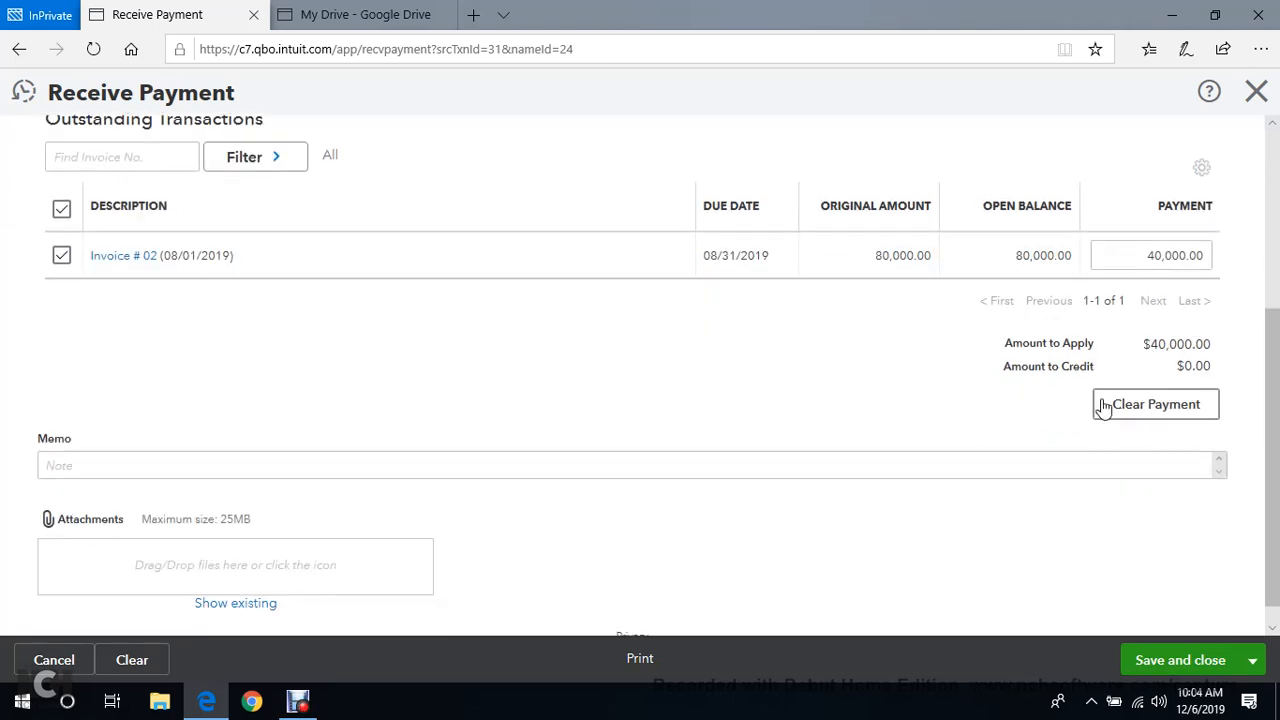
scroll(1155, 385, up, 3)
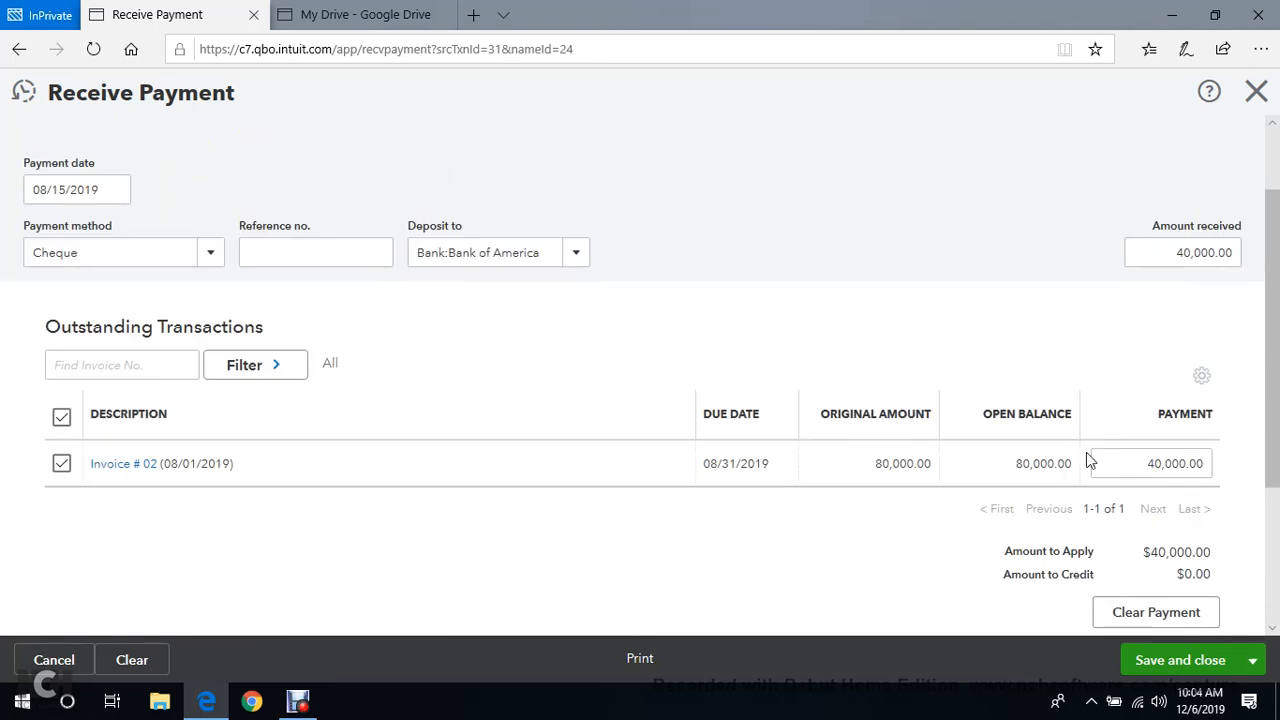
scroll(1090, 460, down, 1)
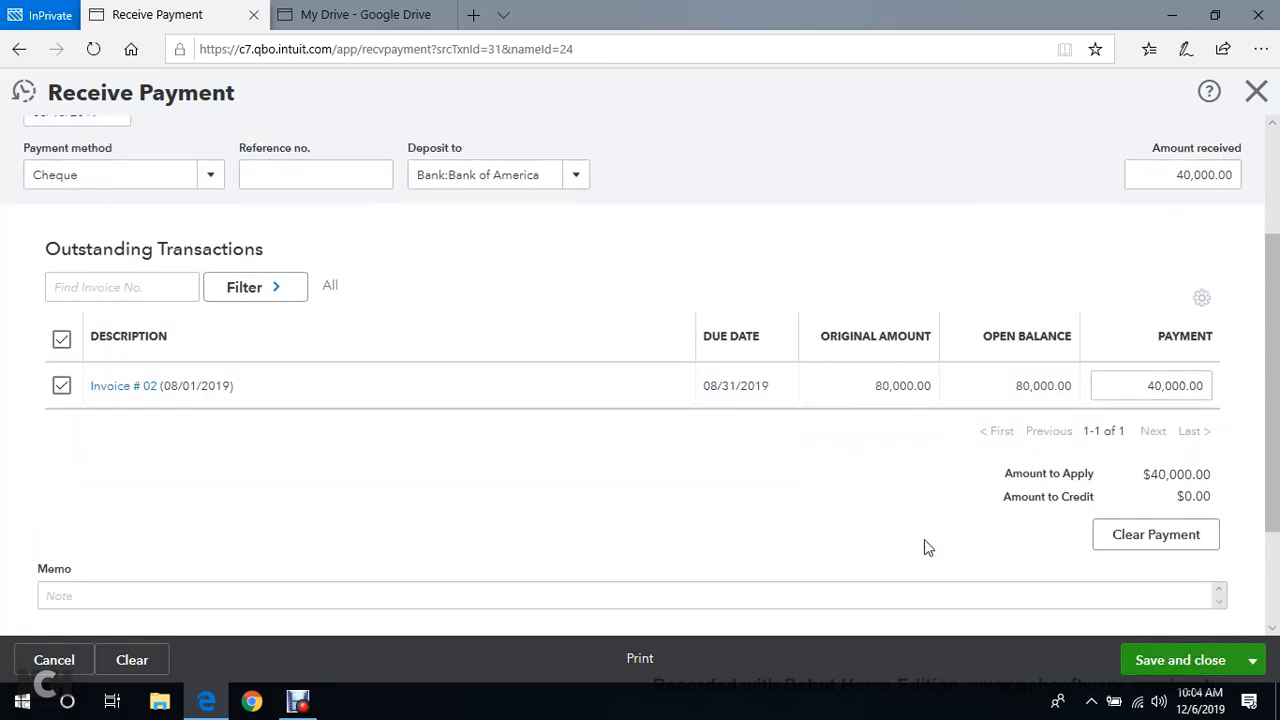
scroll(877, 478, up, 3)
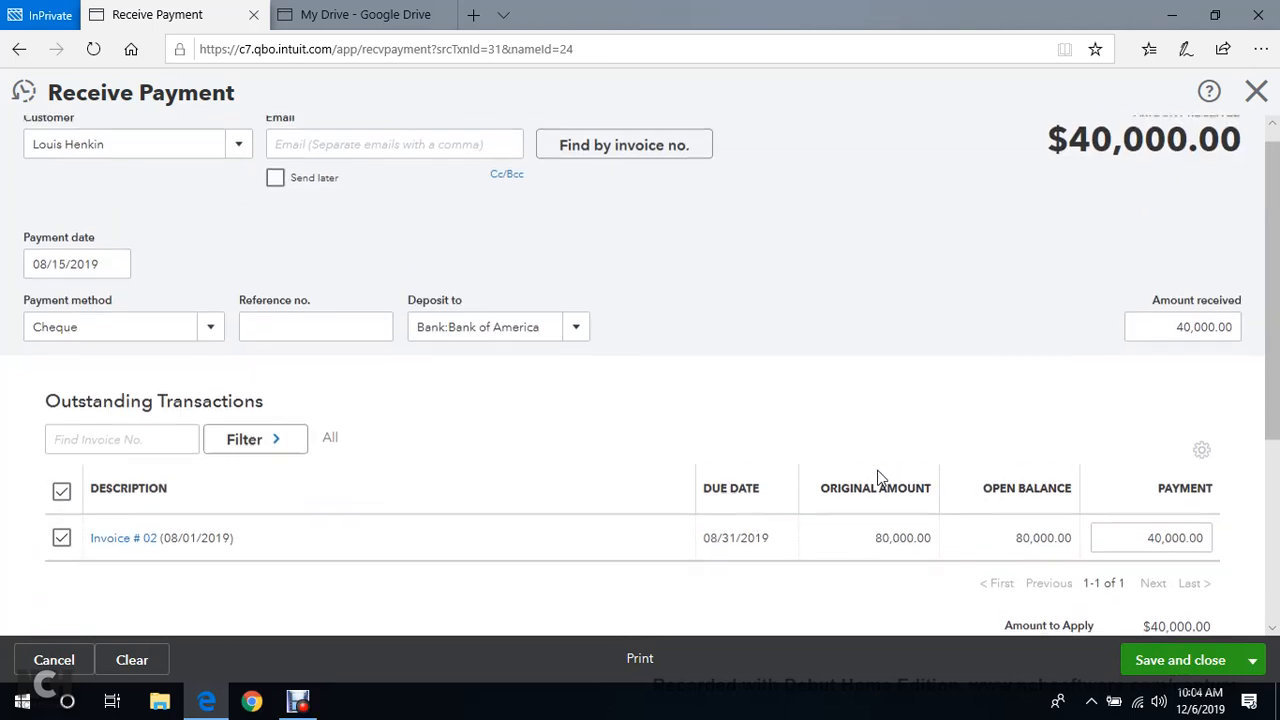
Choose Bank of America as the deposit account after reviewing the available accounts, and save and close the invoice 02 payment.
click(575, 336)
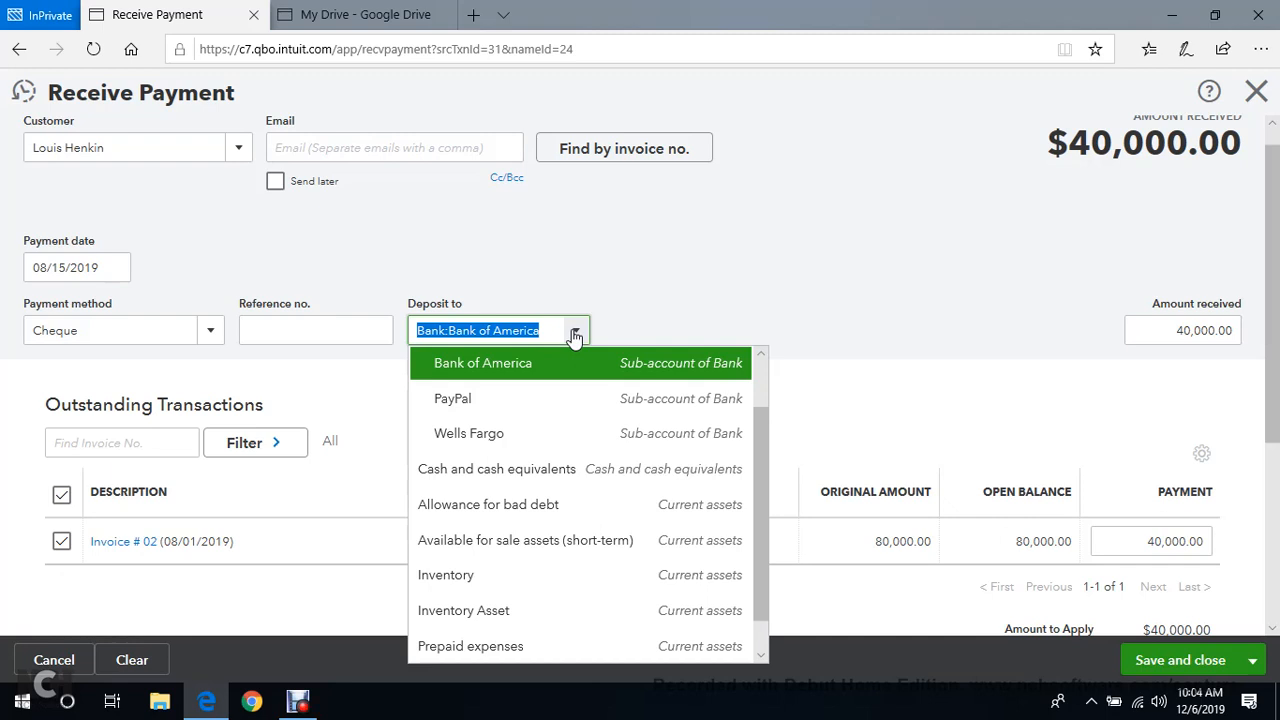
scroll(630, 405, up, 1)
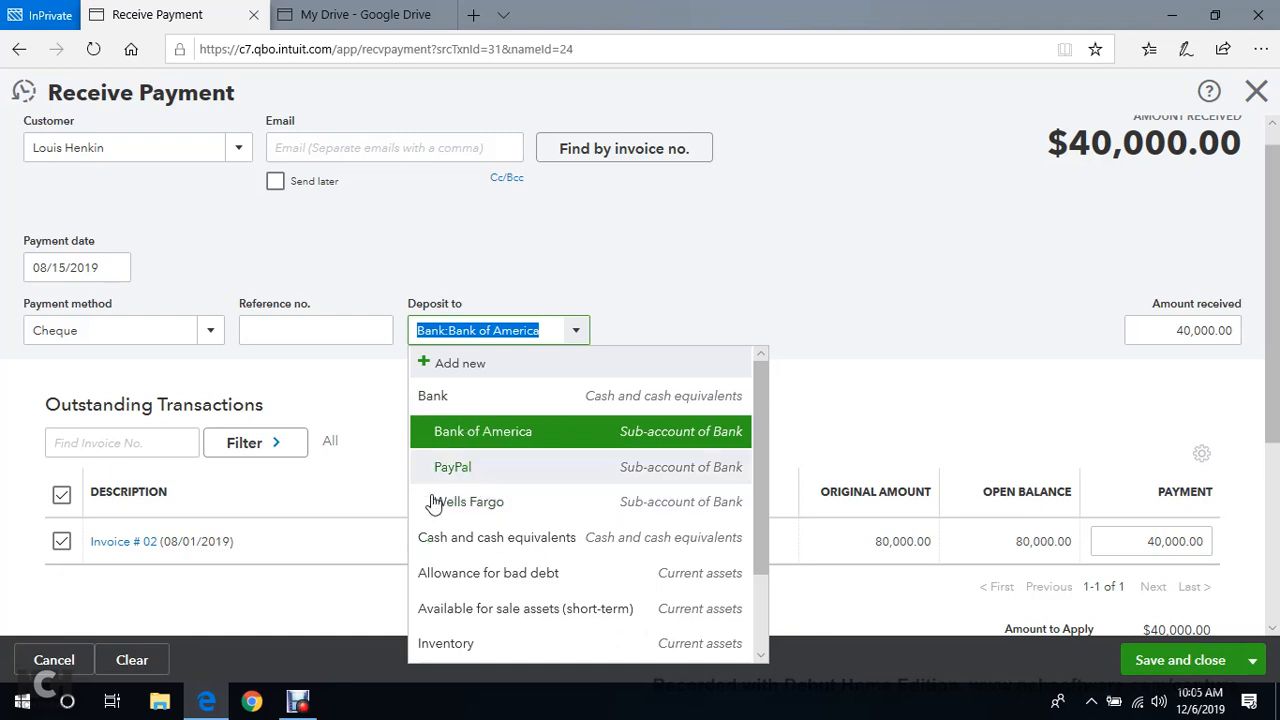
click(498, 438)
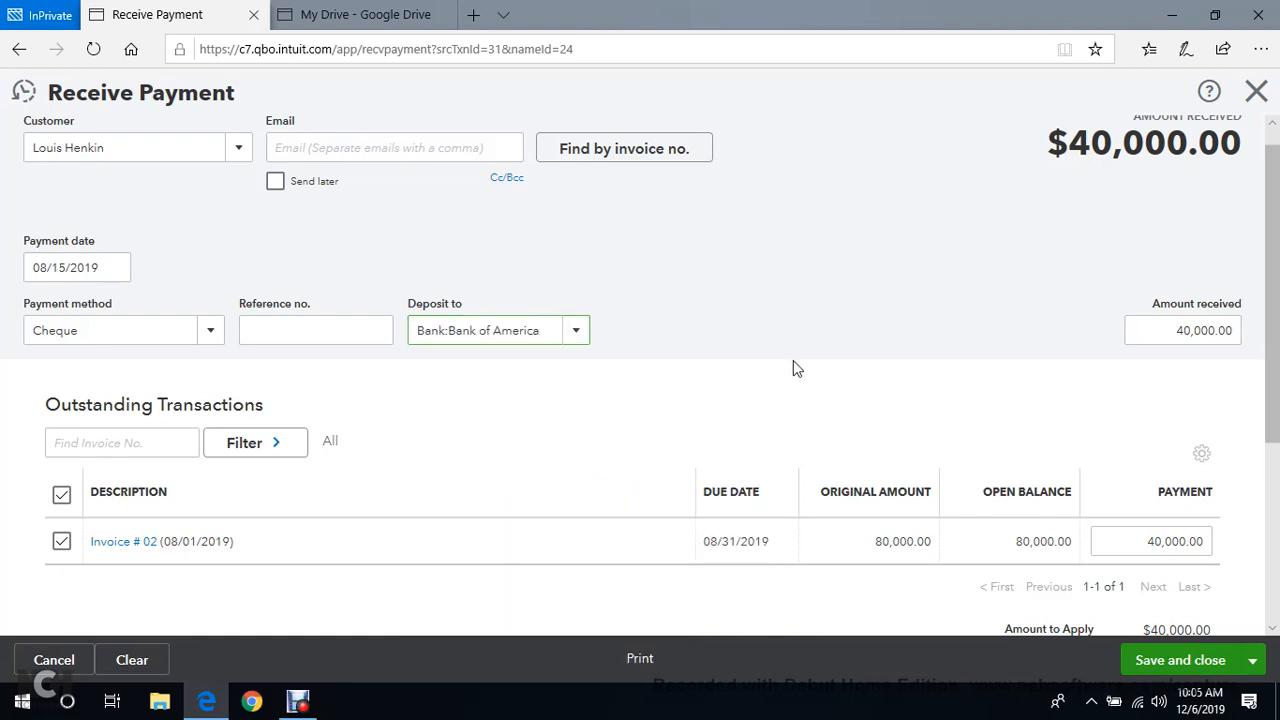
click(572, 334)
scroll(430, 385, up, 1)
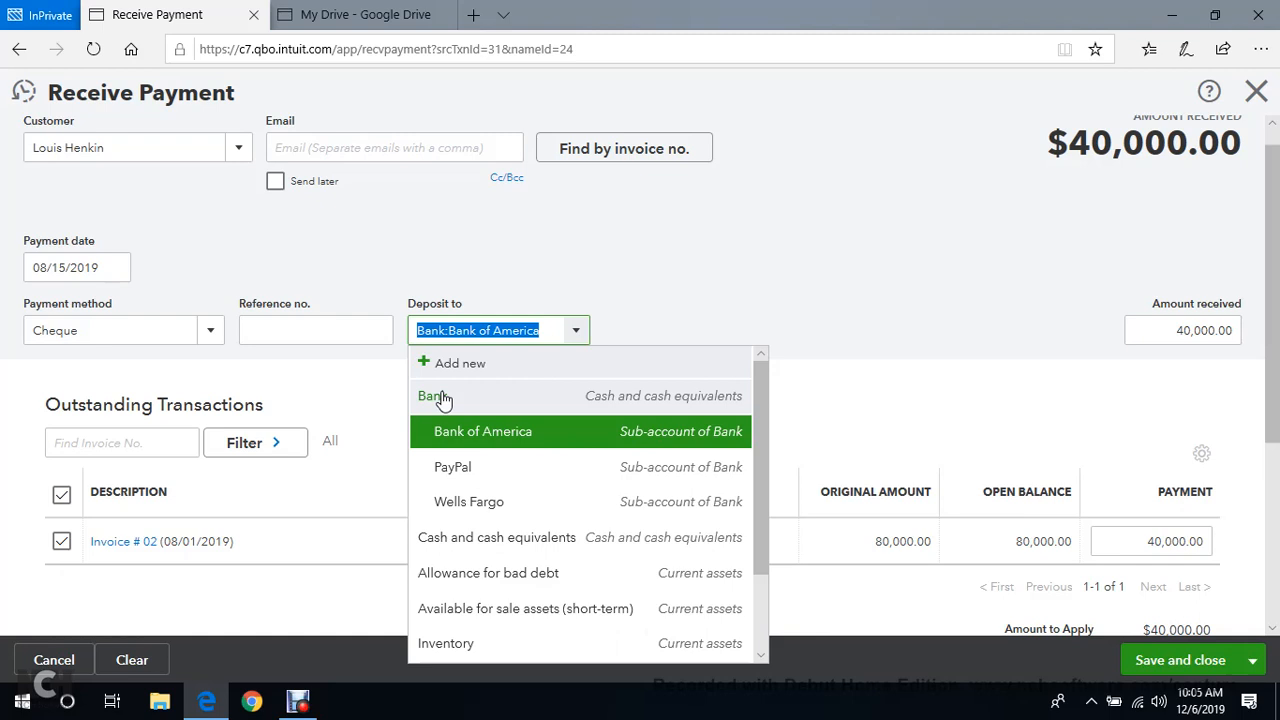
click(900, 297)
scroll(700, 372, down, 3)
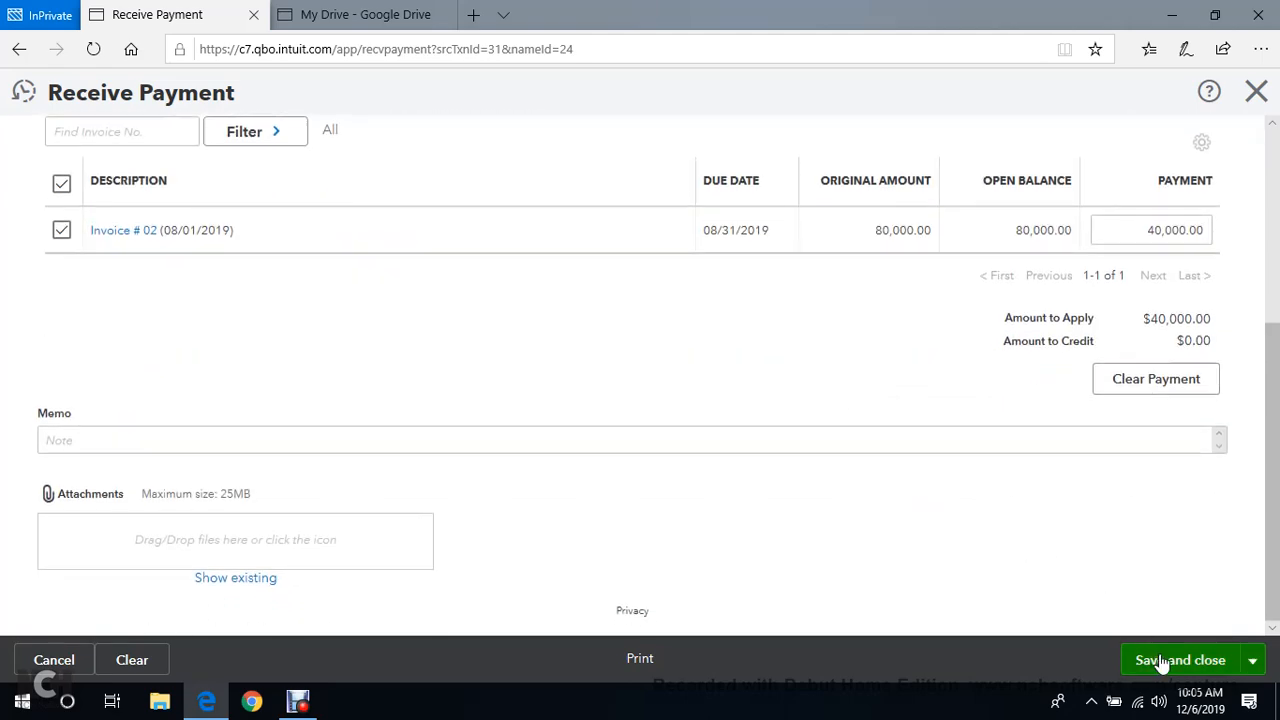
click(1163, 661)
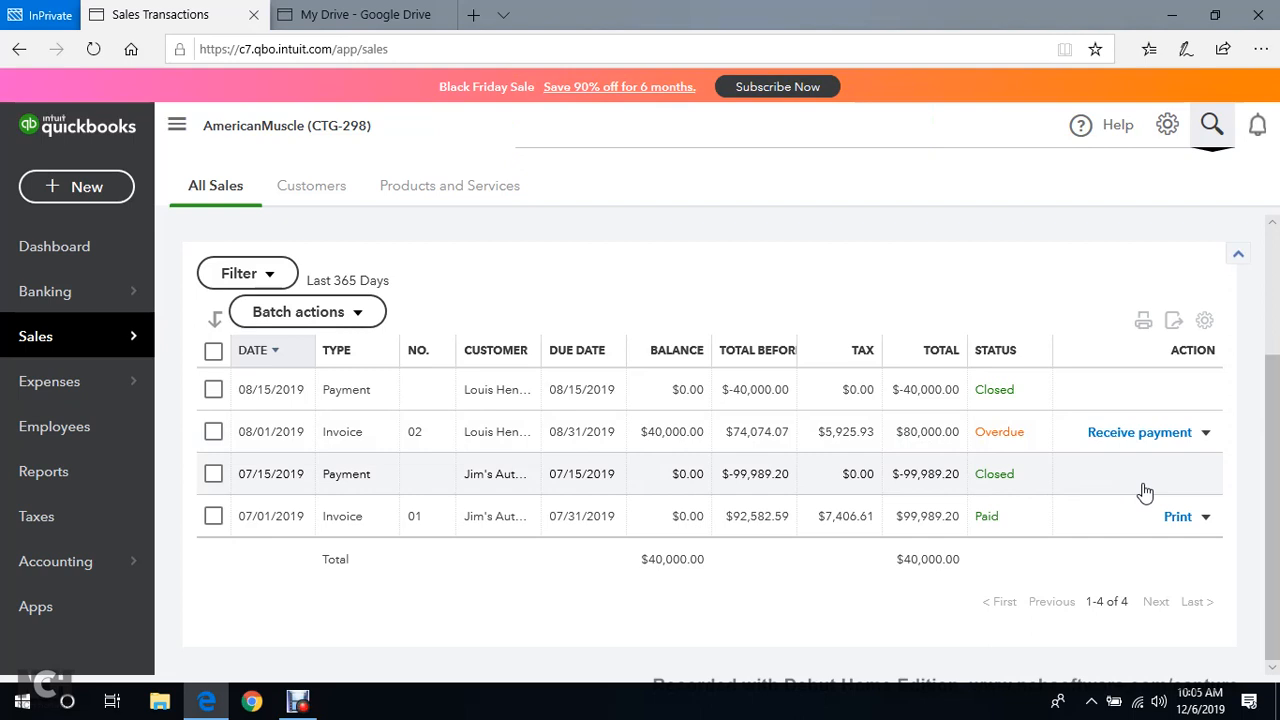
Open the payment form for the remaining balance of invoice 02, check its save options, and close it without saving.
click(1158, 441)
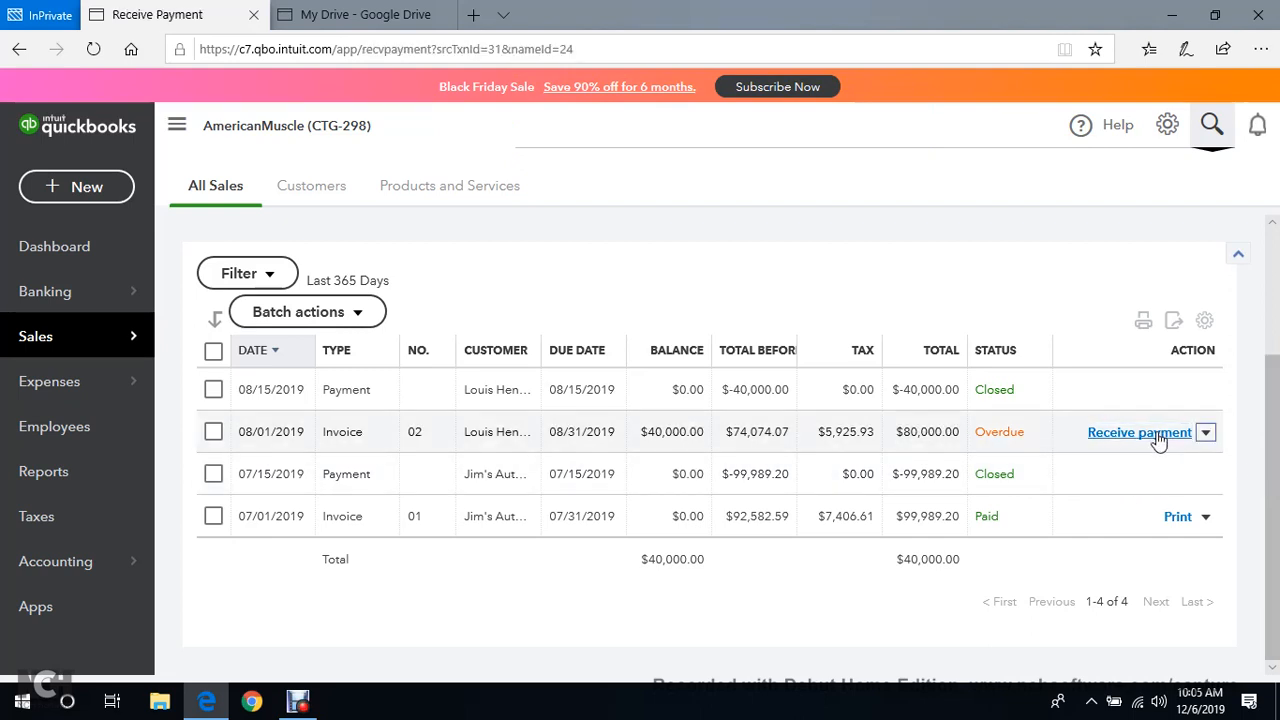
scroll(1177, 520, down, 1)
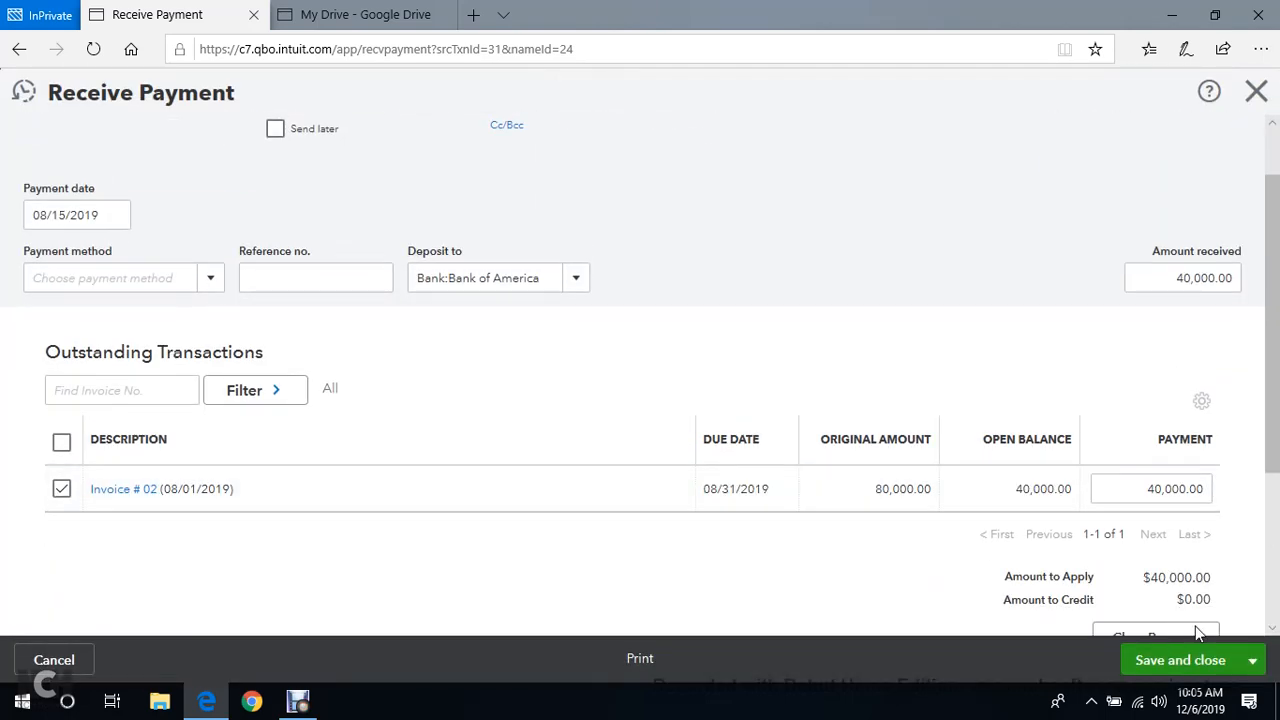
click(1250, 662)
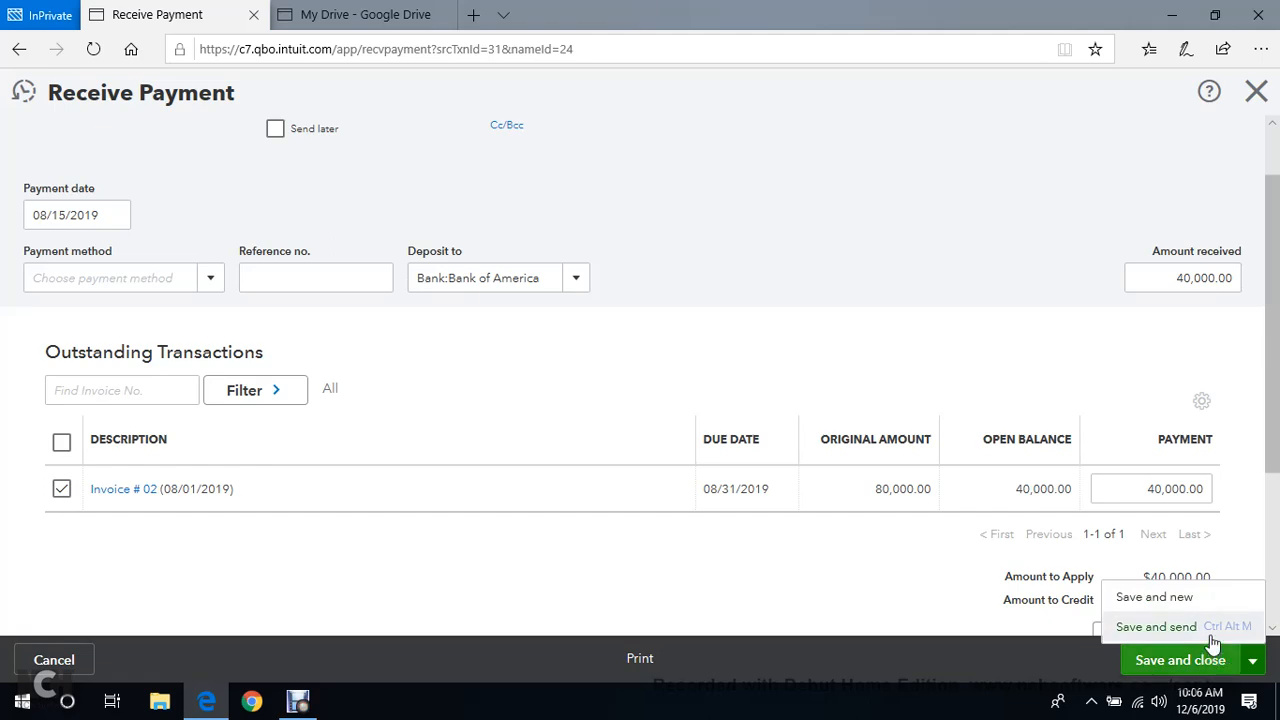
click(1251, 661)
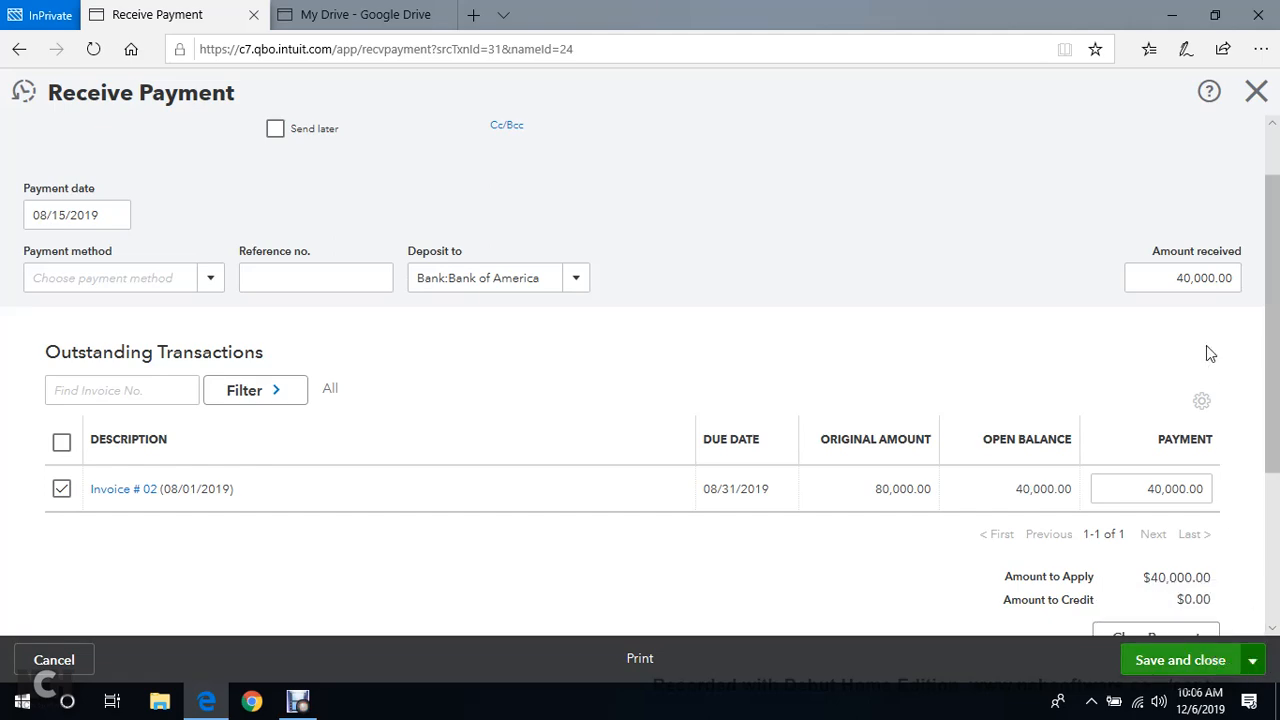
click(1256, 94)
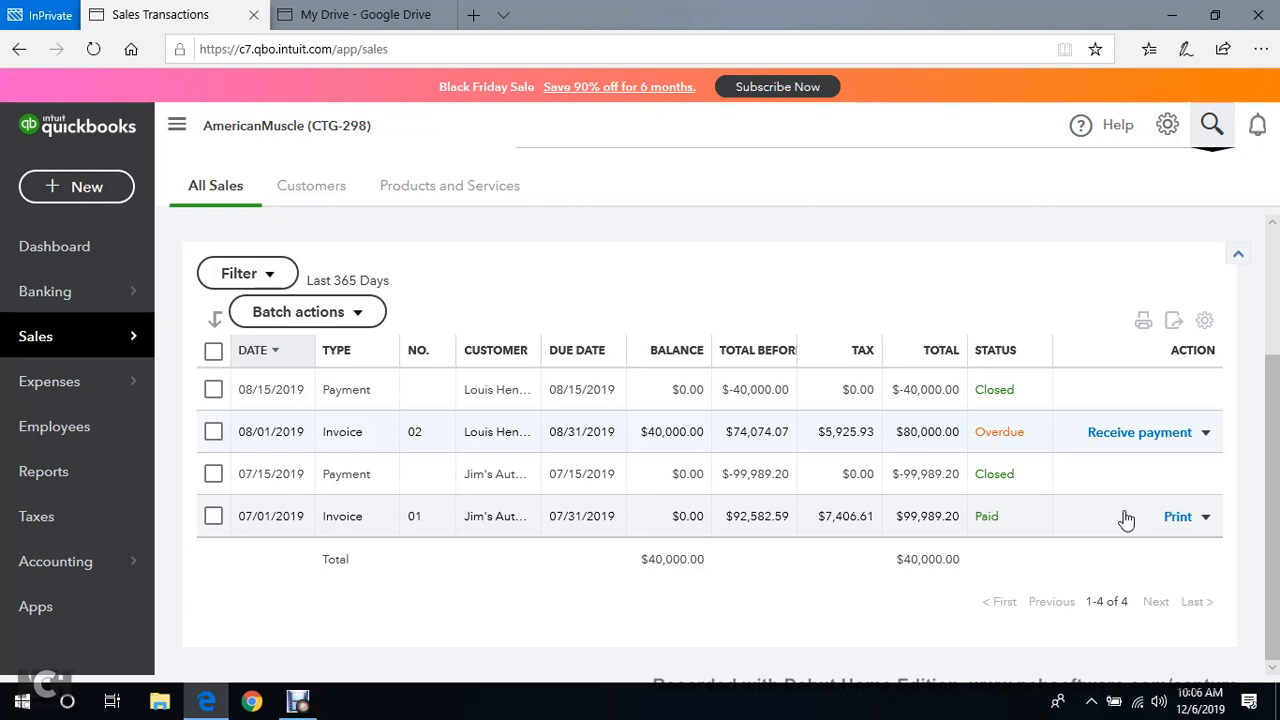
Review the open balances in the customer list and the transaction list of Jim's Auto Repair, and return to the customers.
click(318, 194)
scroll(505, 452, down, 10)
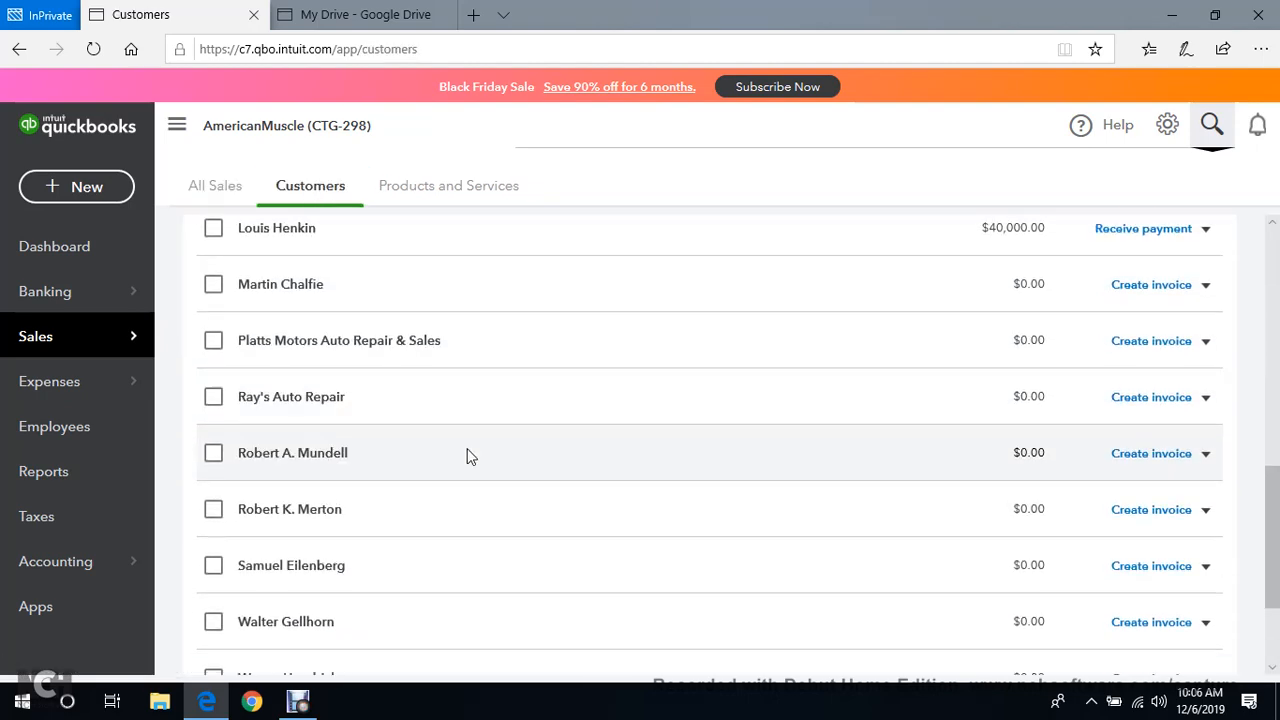
scroll(505, 418, up, 5)
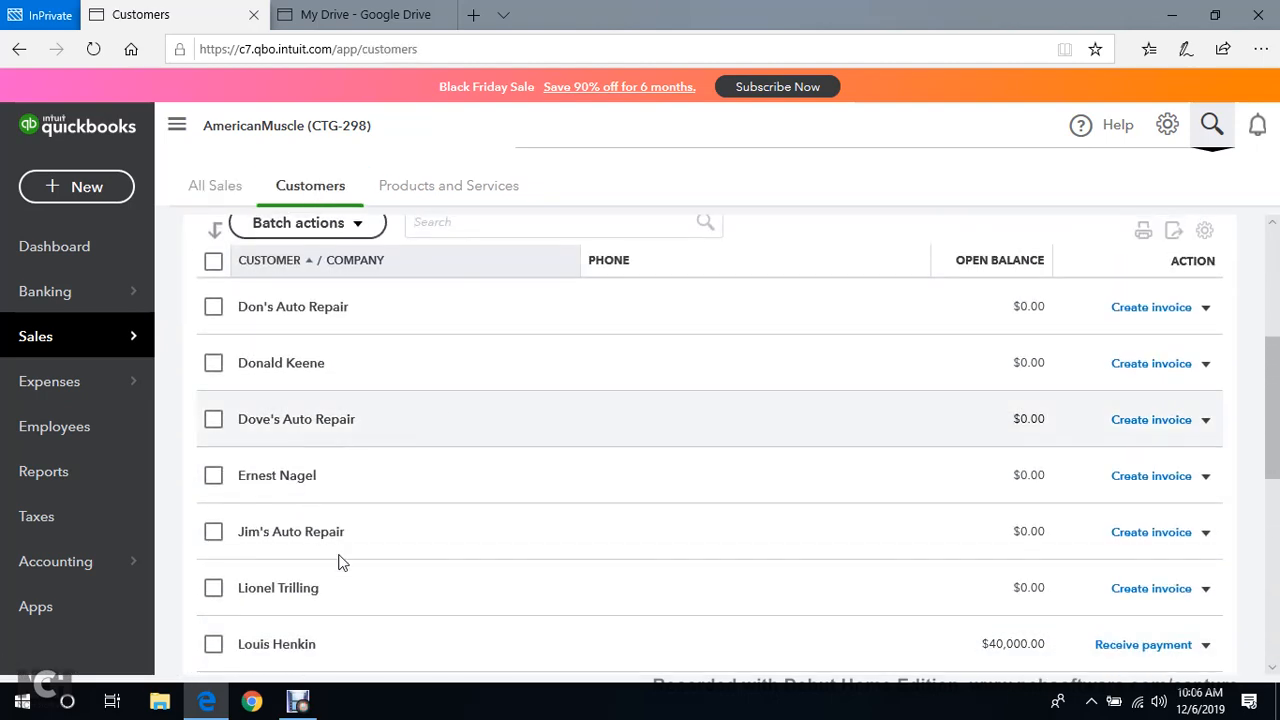
scroll(366, 500, down, 2)
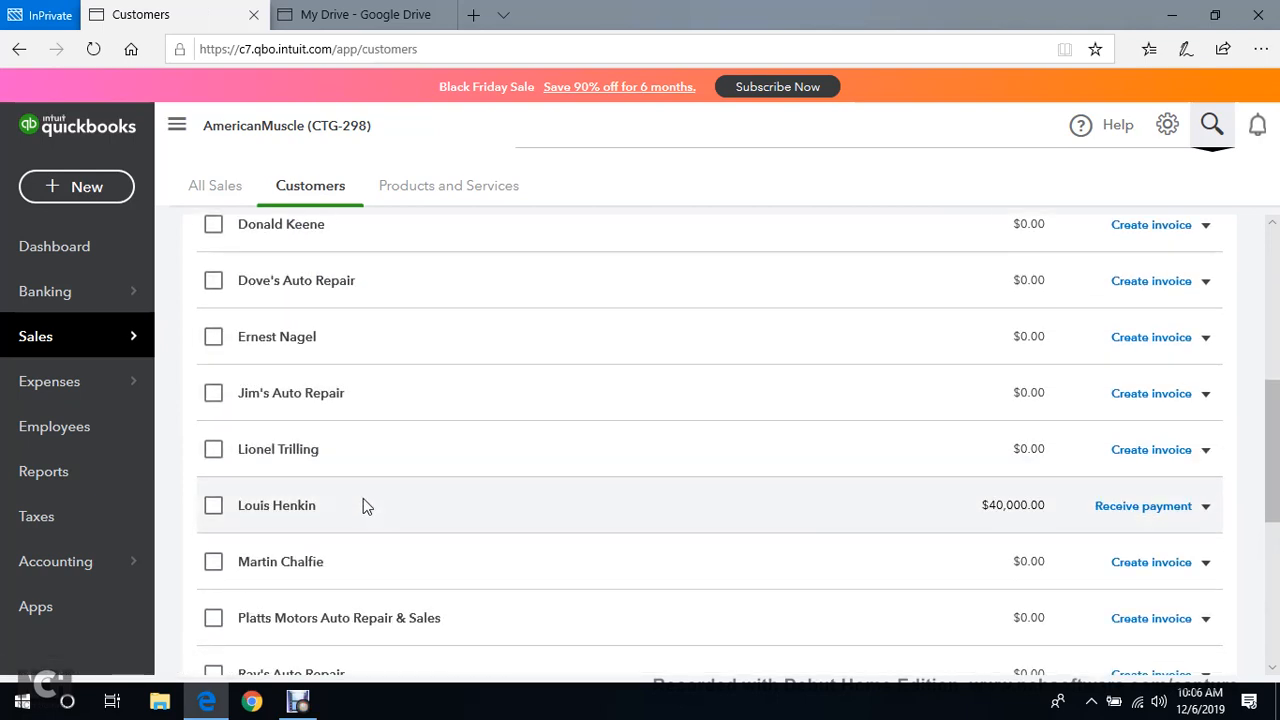
click(310, 395)
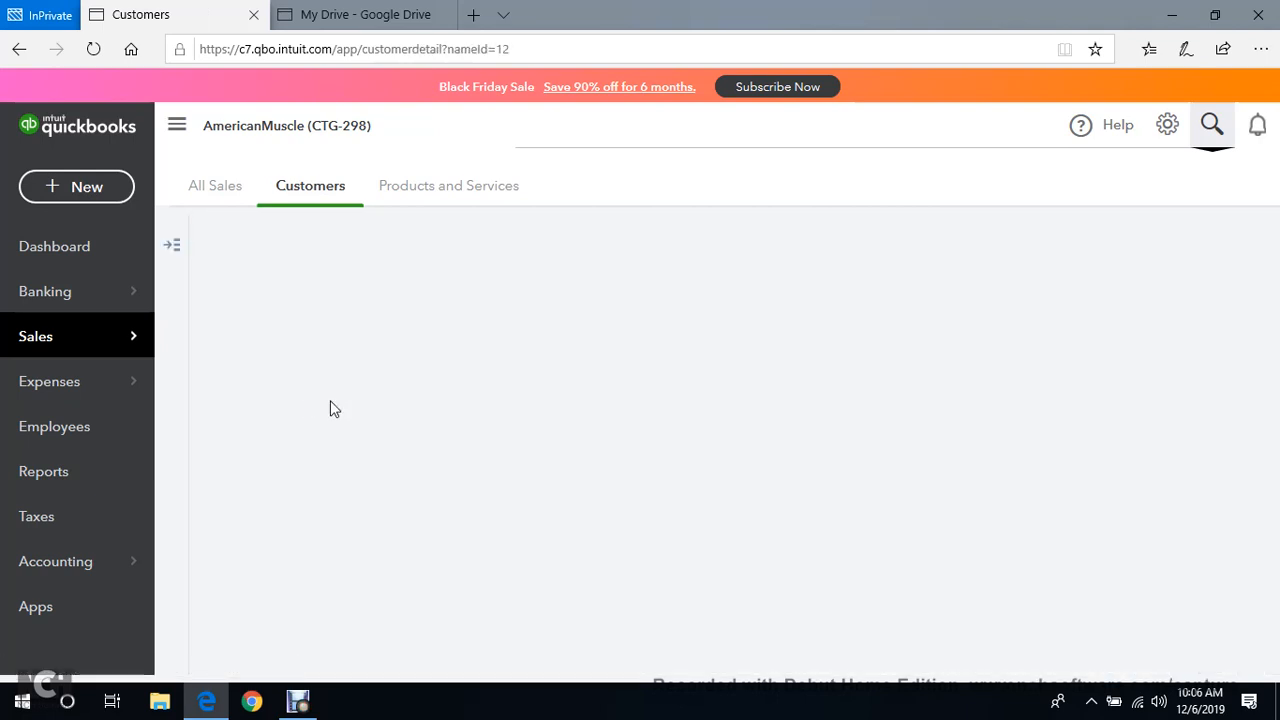
scroll(997, 400, down, 1)
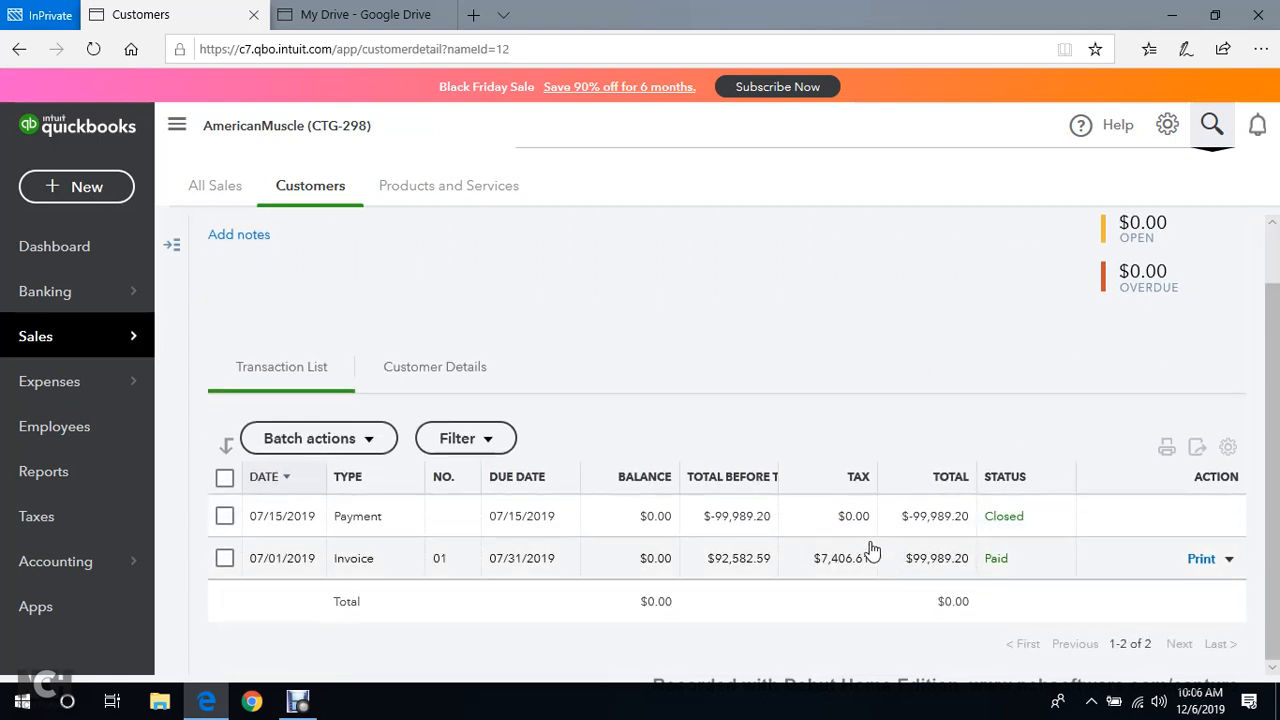
scroll(600, 374, up, 1)
click(19, 49)
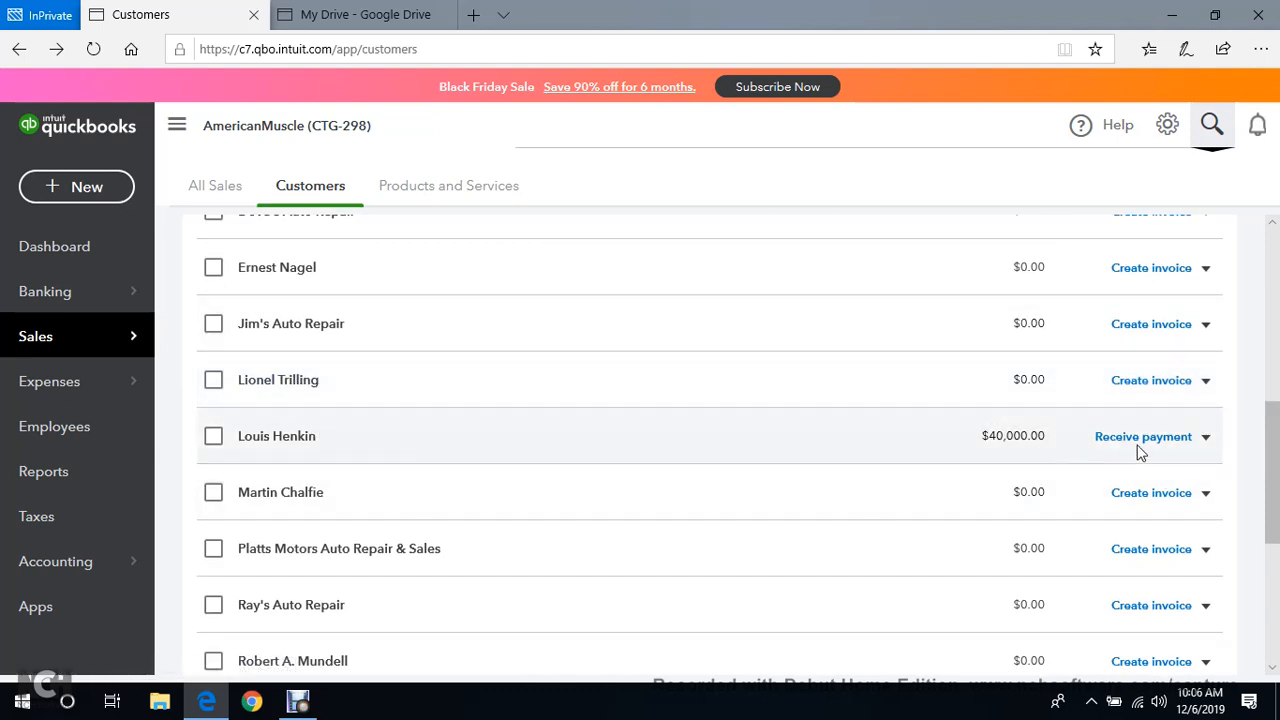
Open the record of the customer billed on invoice 02 and examine the transactions and the open and overdue amounts.
click(286, 440)
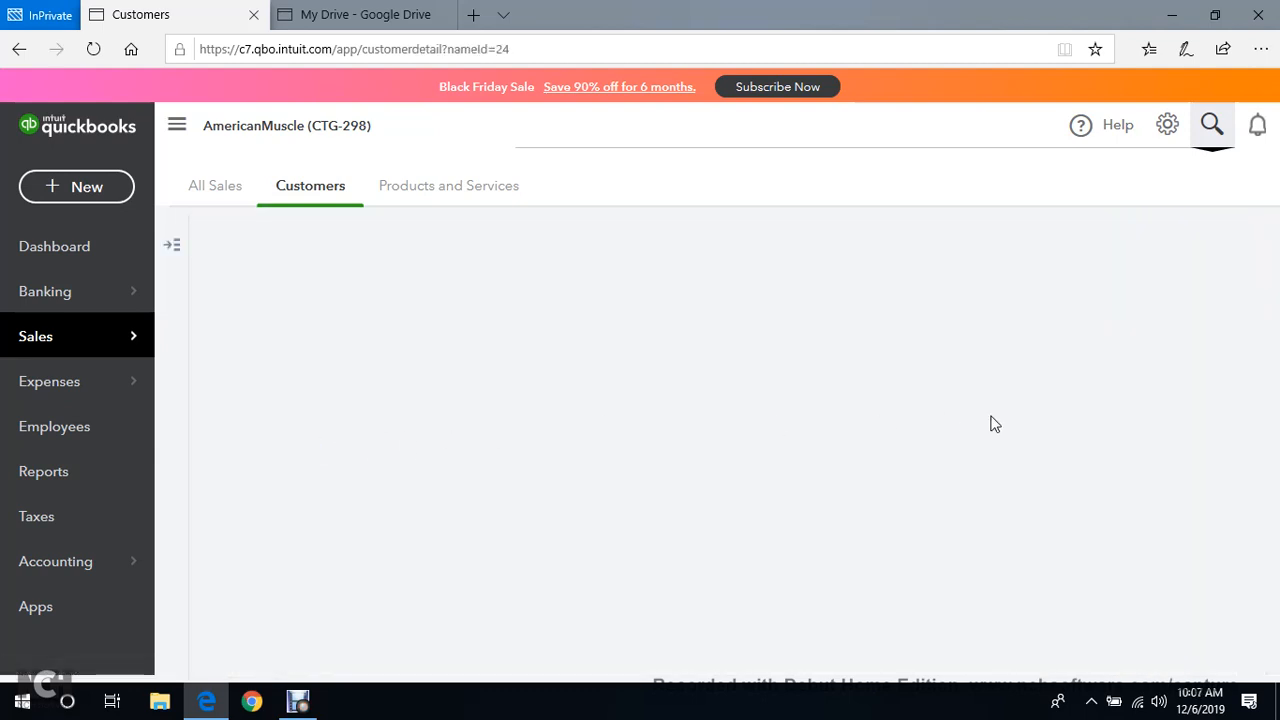
scroll(980, 515, down, 2)
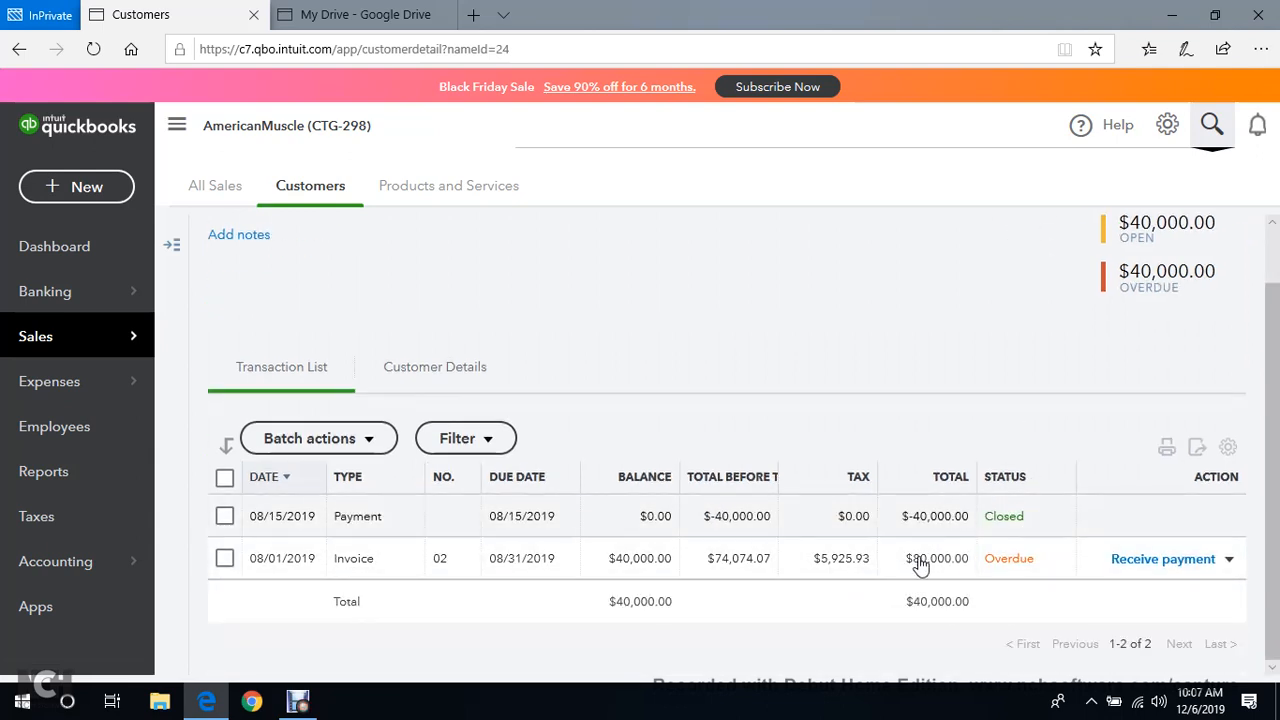
scroll(945, 575, up, 1)
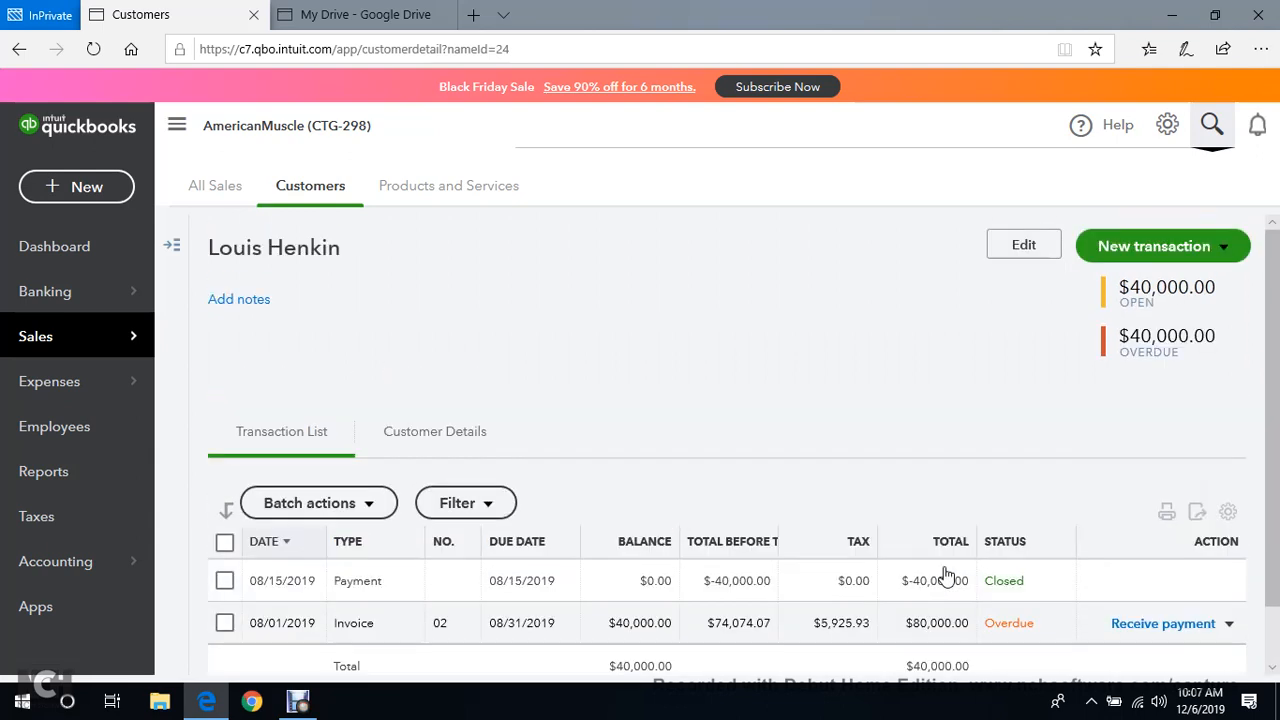
drag(1120, 340, 1221, 348)
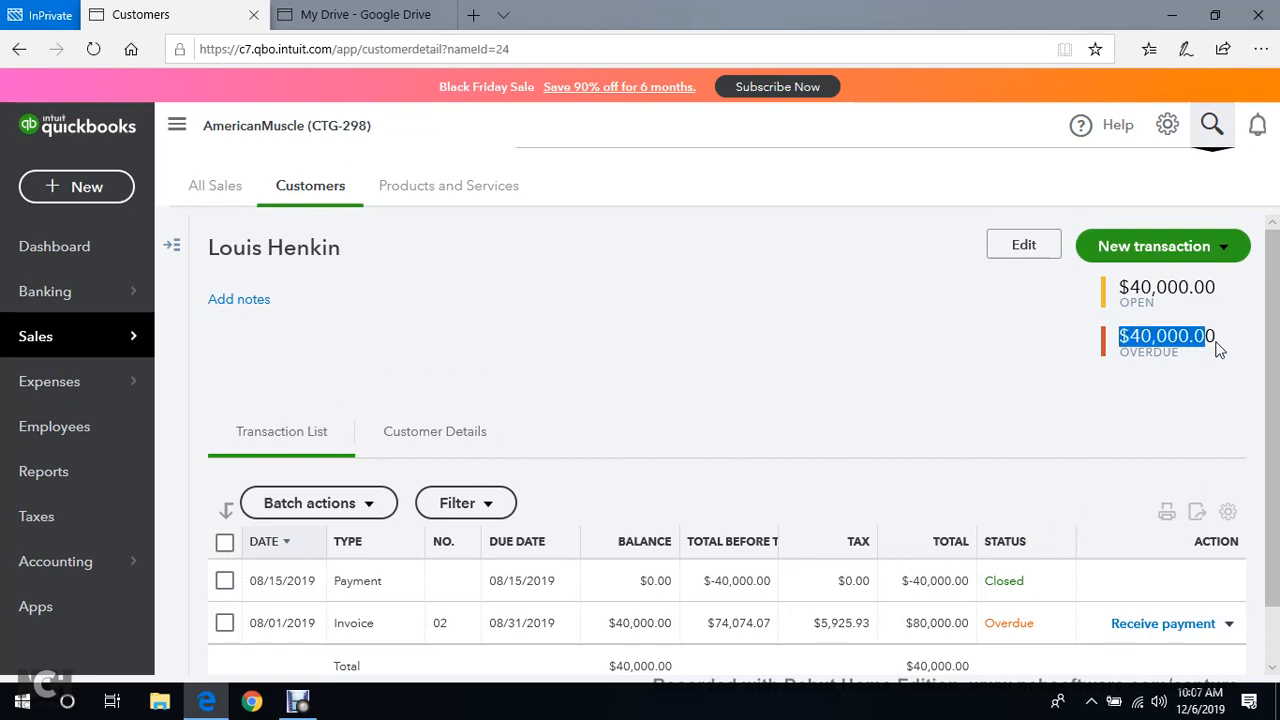
click(1153, 358)
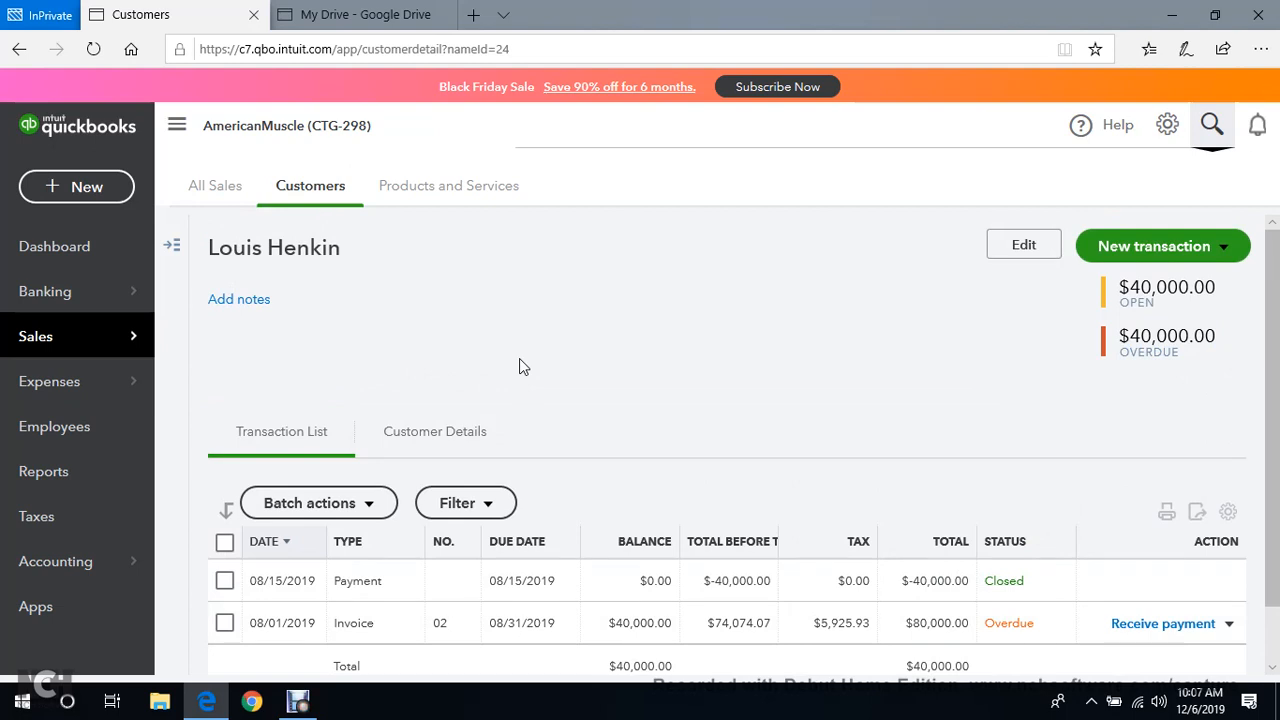
Review the income figures on the dashboard, and the list of all sales with the actions available for invoice 02.
click(60, 250)
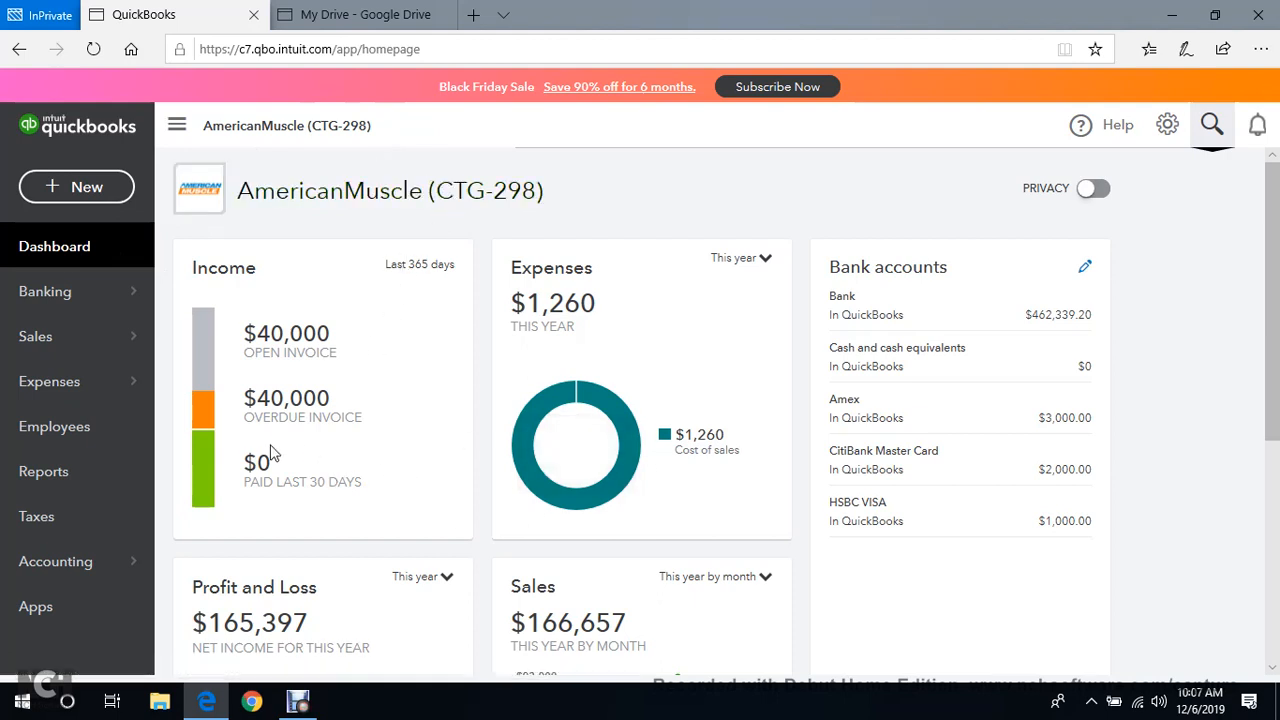
mouse_move(82, 345)
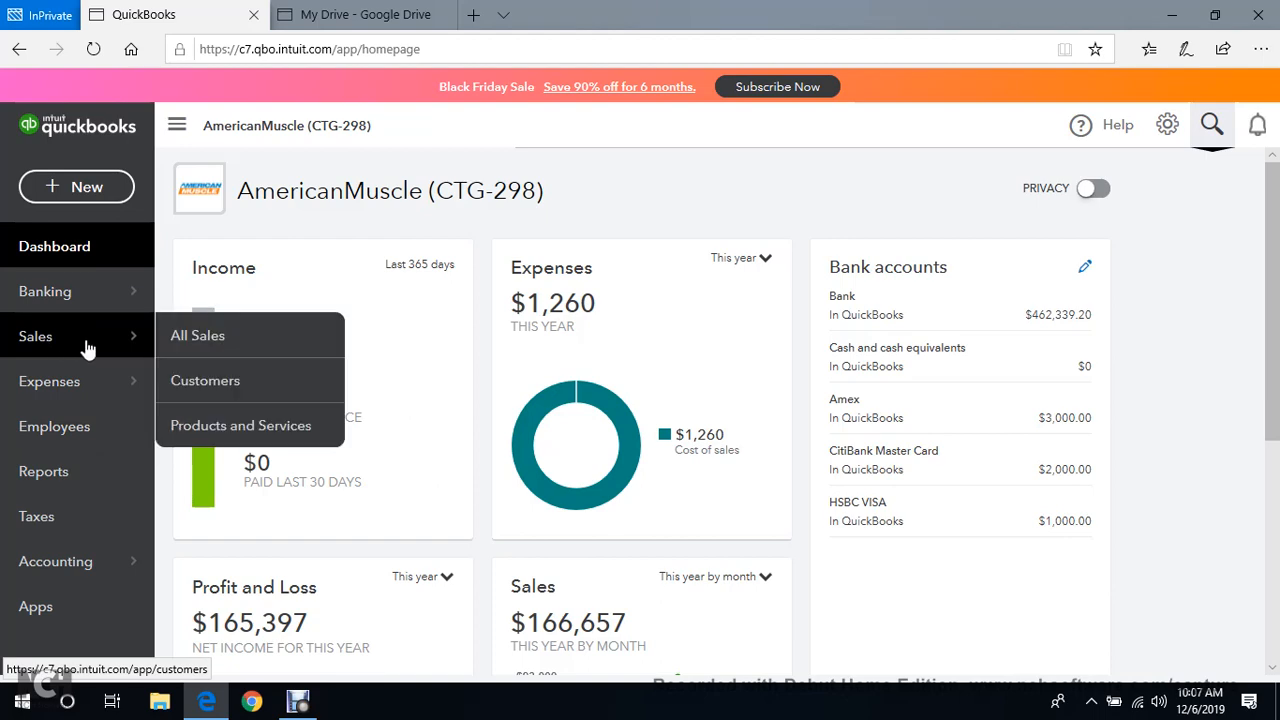
click(240, 336)
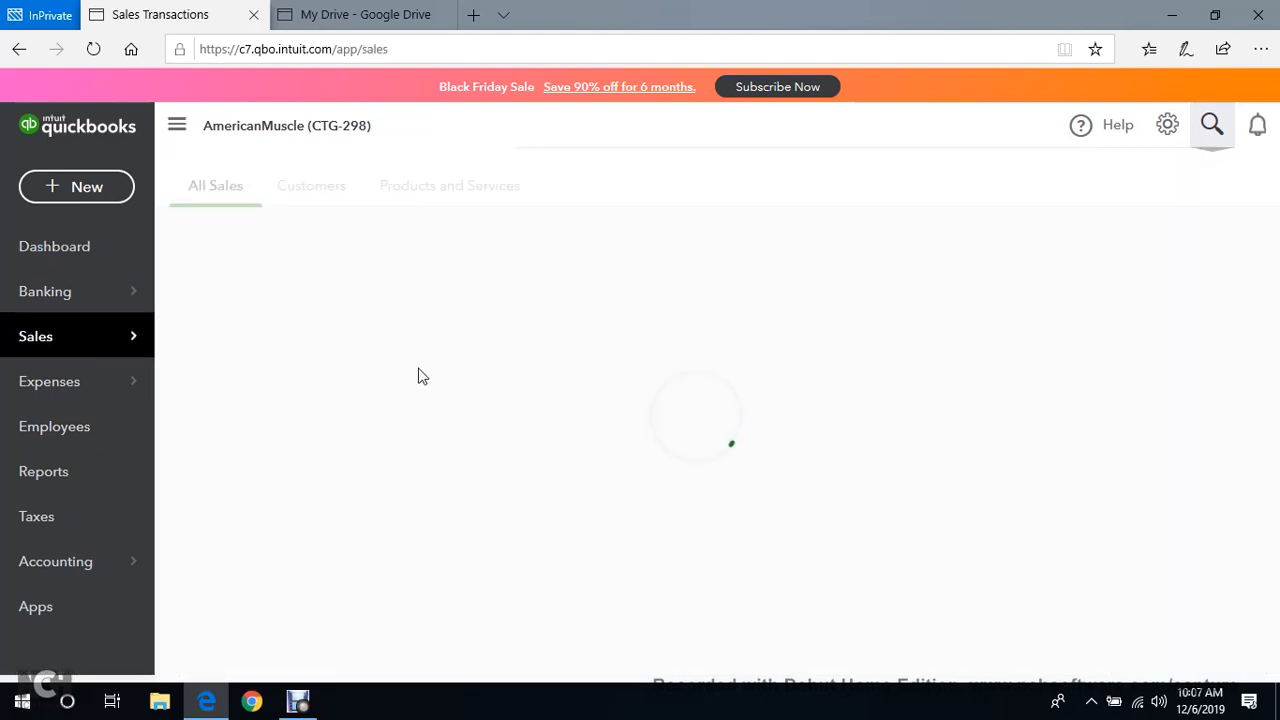
scroll(794, 469, down, 2)
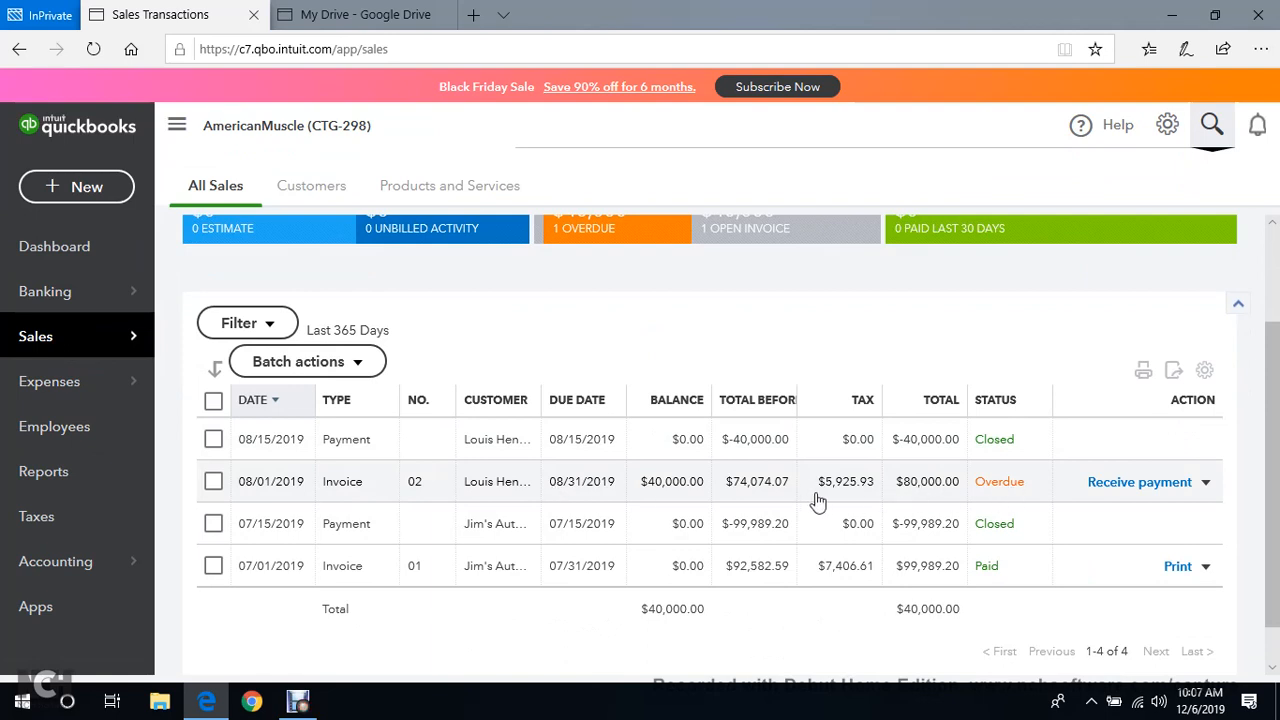
click(1206, 483)
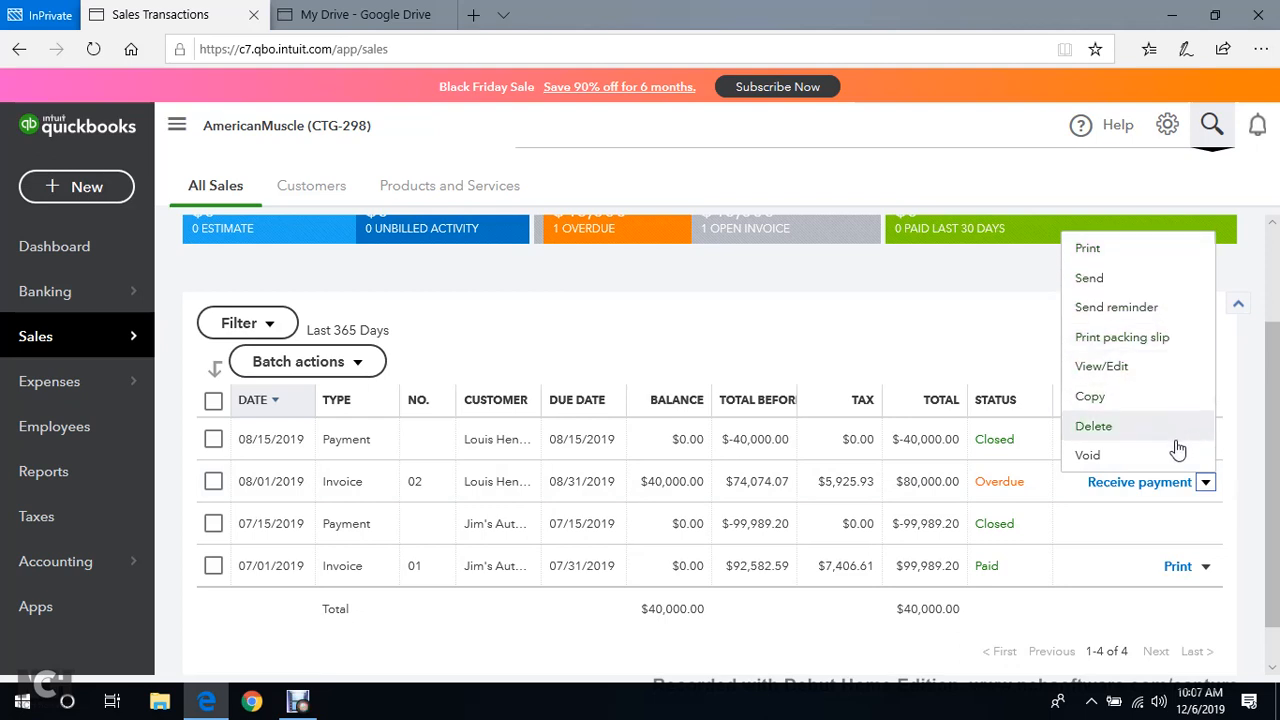
scroll(300, 230, up, 1)
click(90, 192)
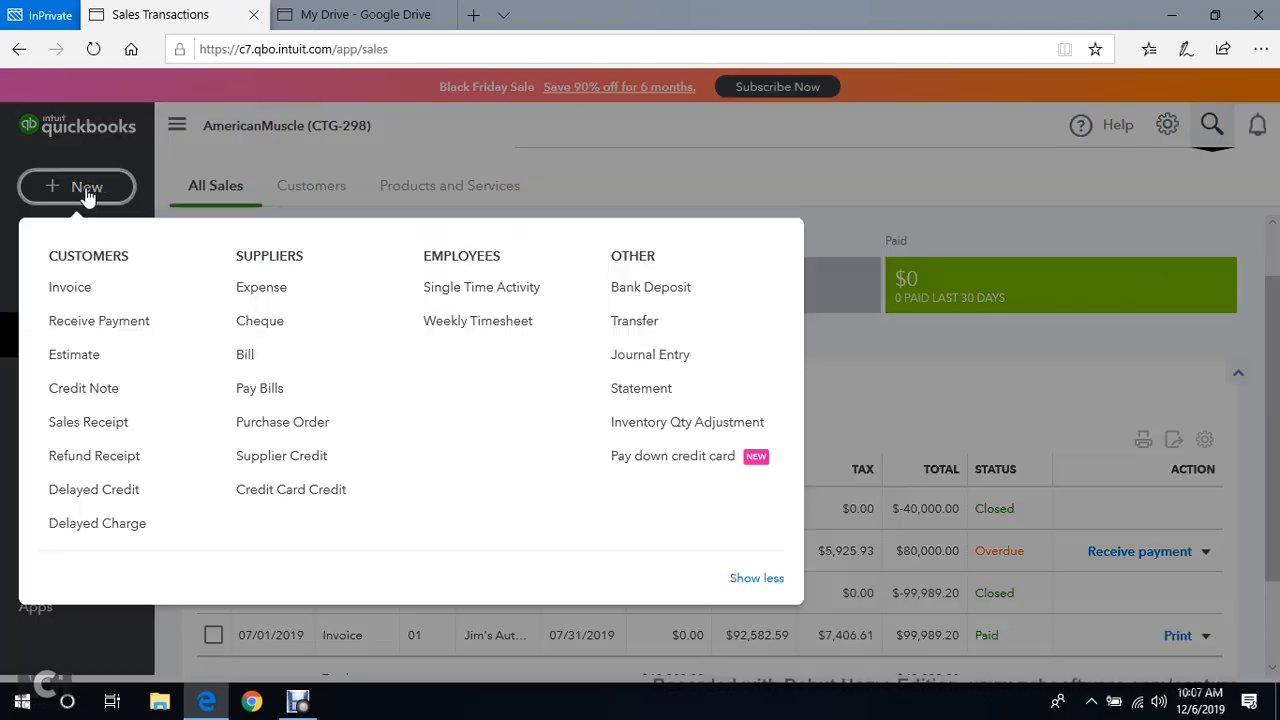
click(100, 389)
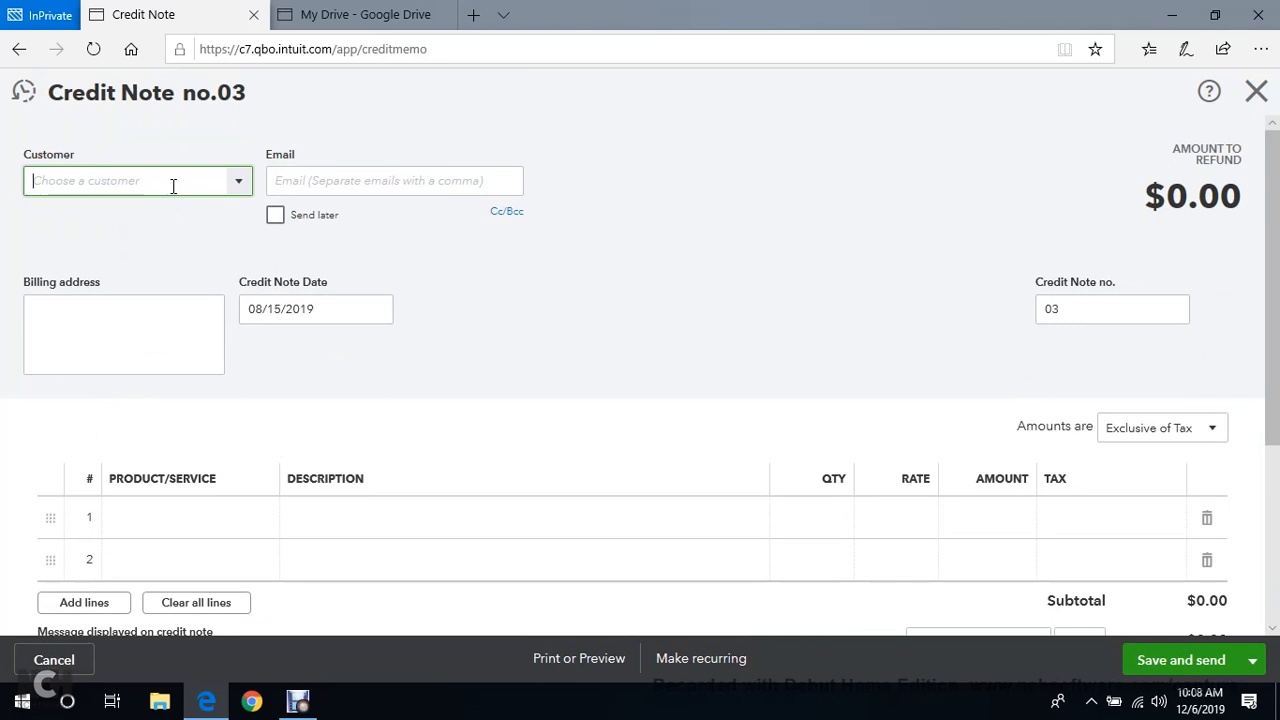
text(Lu)
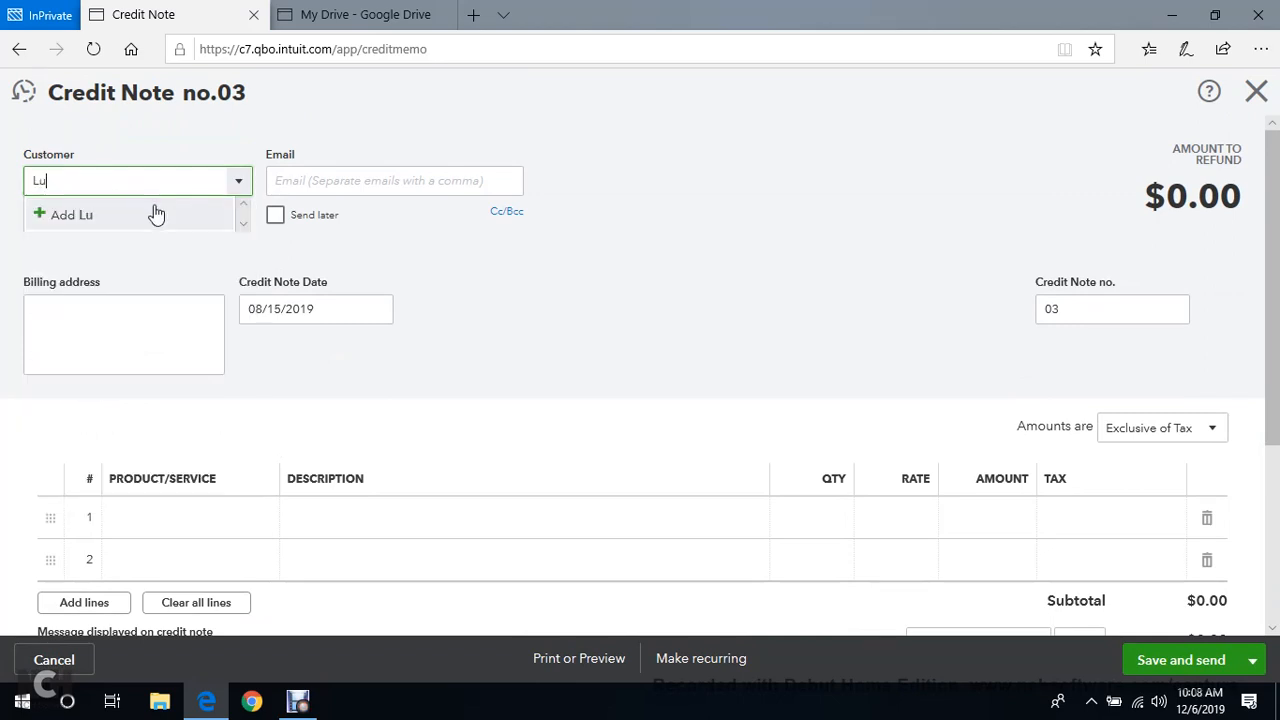
key(BackSpace)
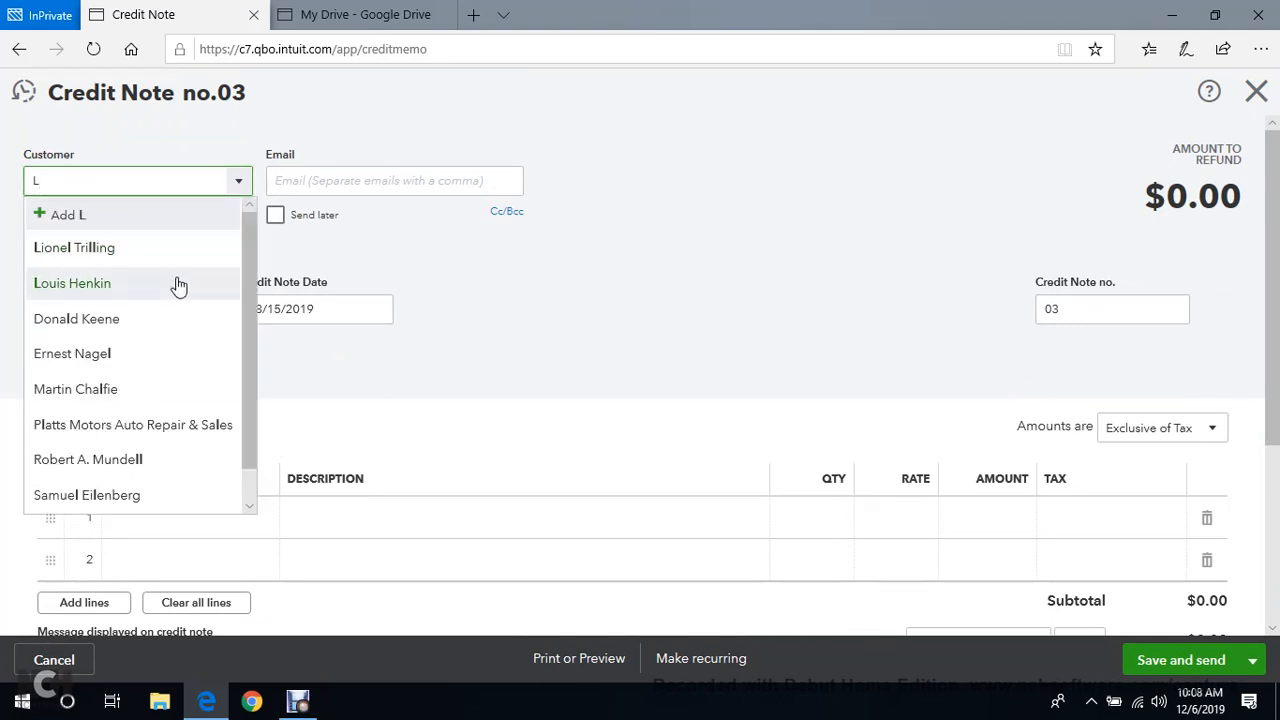
click(178, 285)
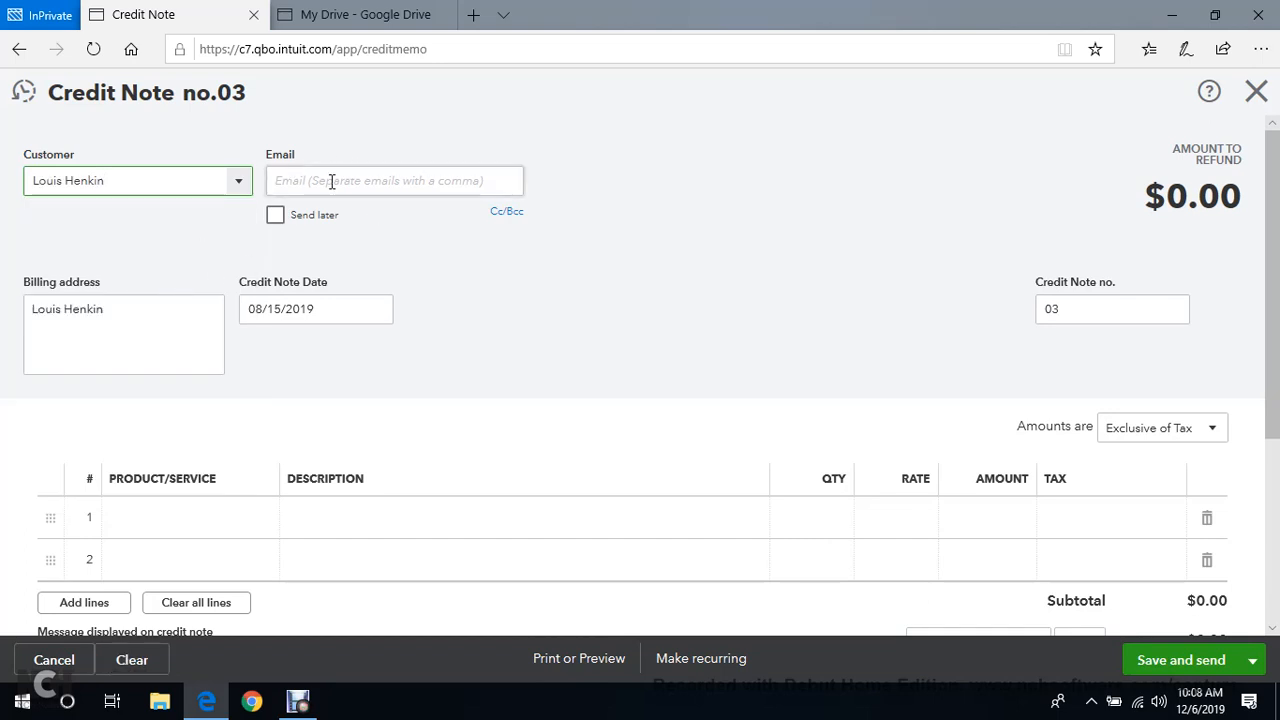
click(385, 318)
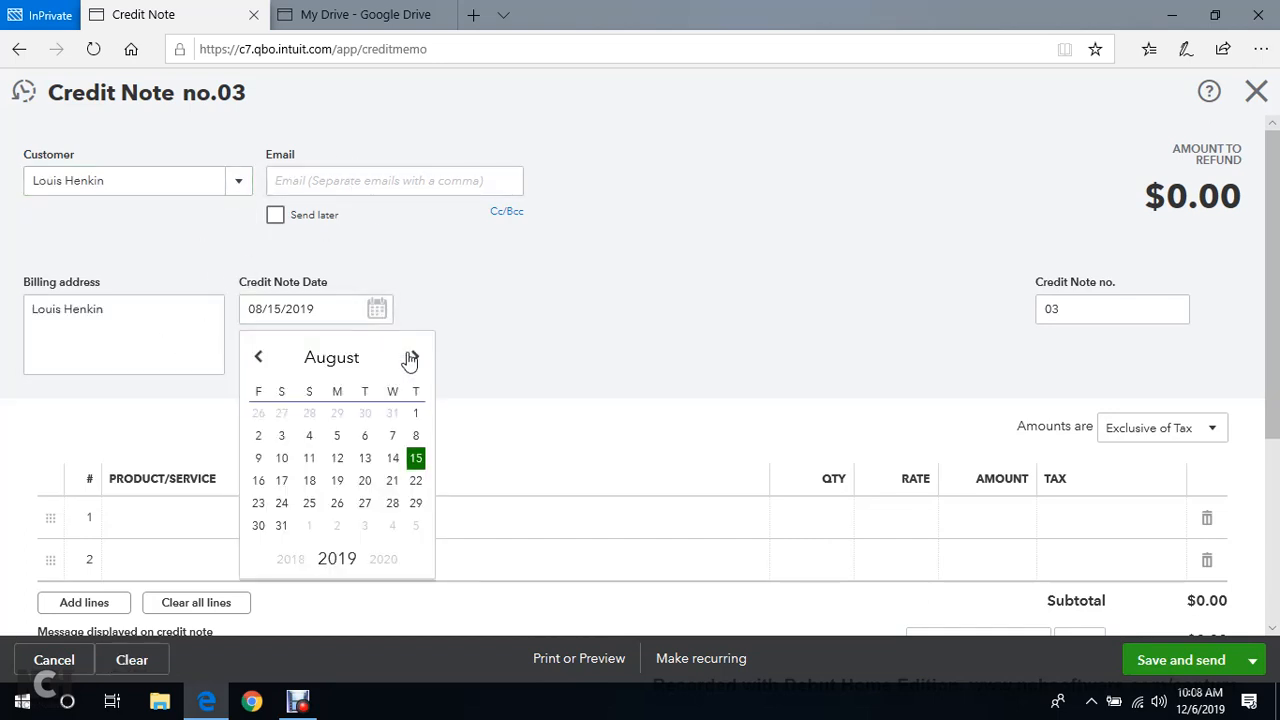
click(257, 357)
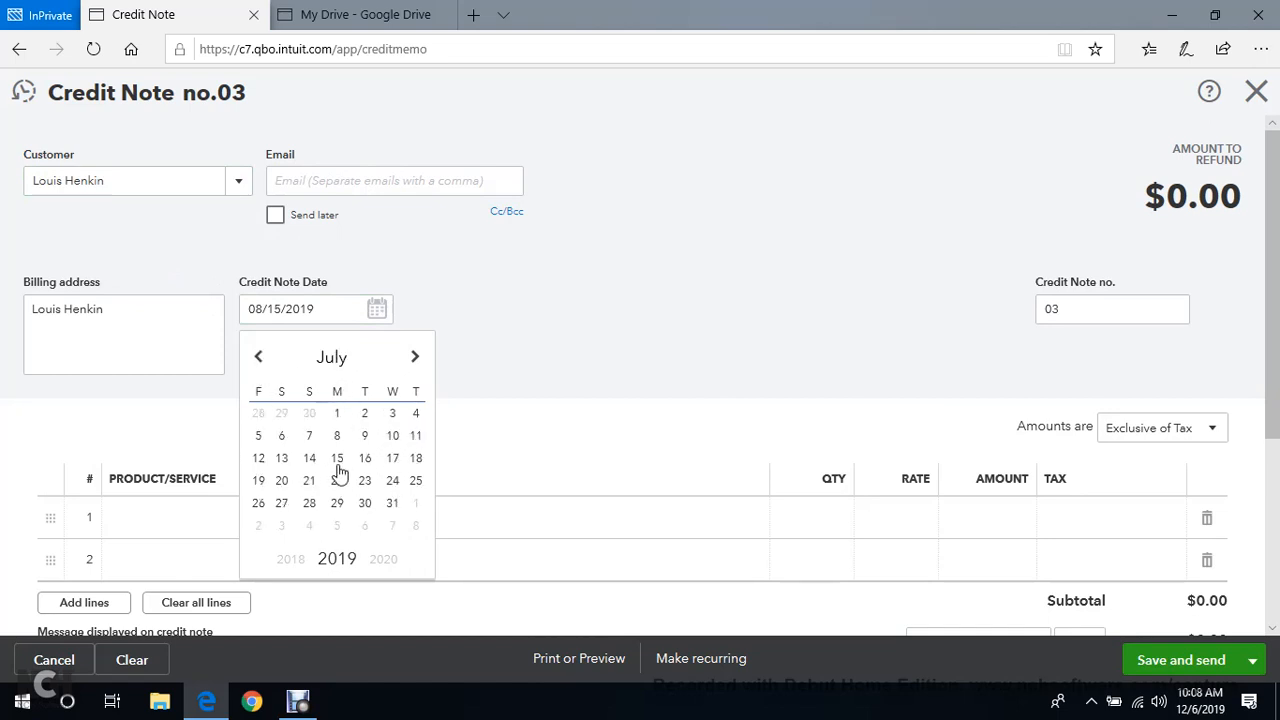
click(281, 481)
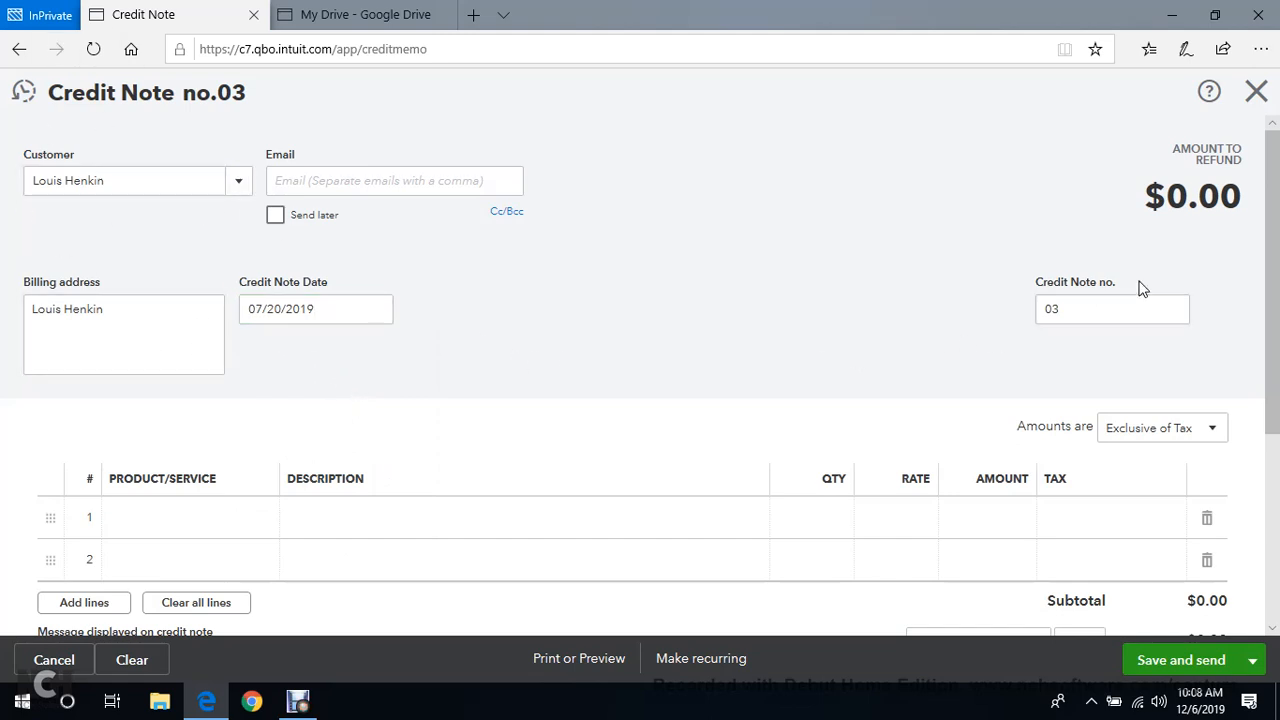
scroll(896, 349, down, 1)
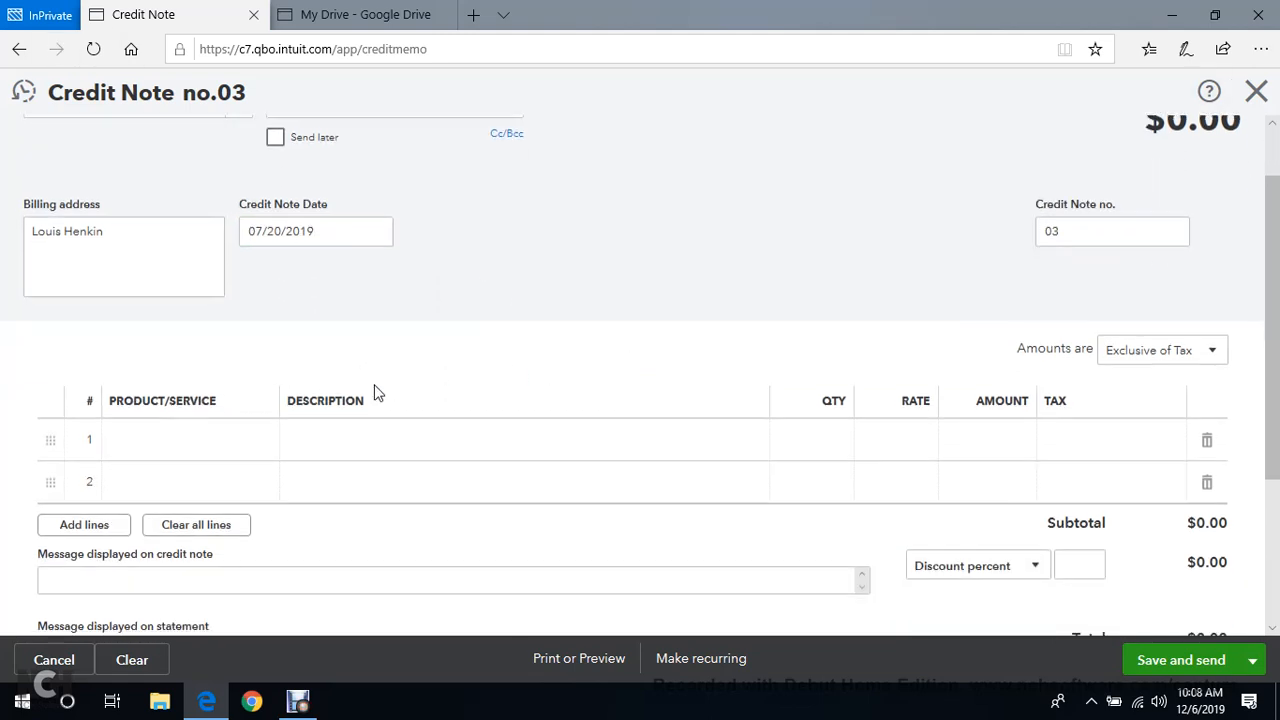
click(213, 447)
click(436, 284)
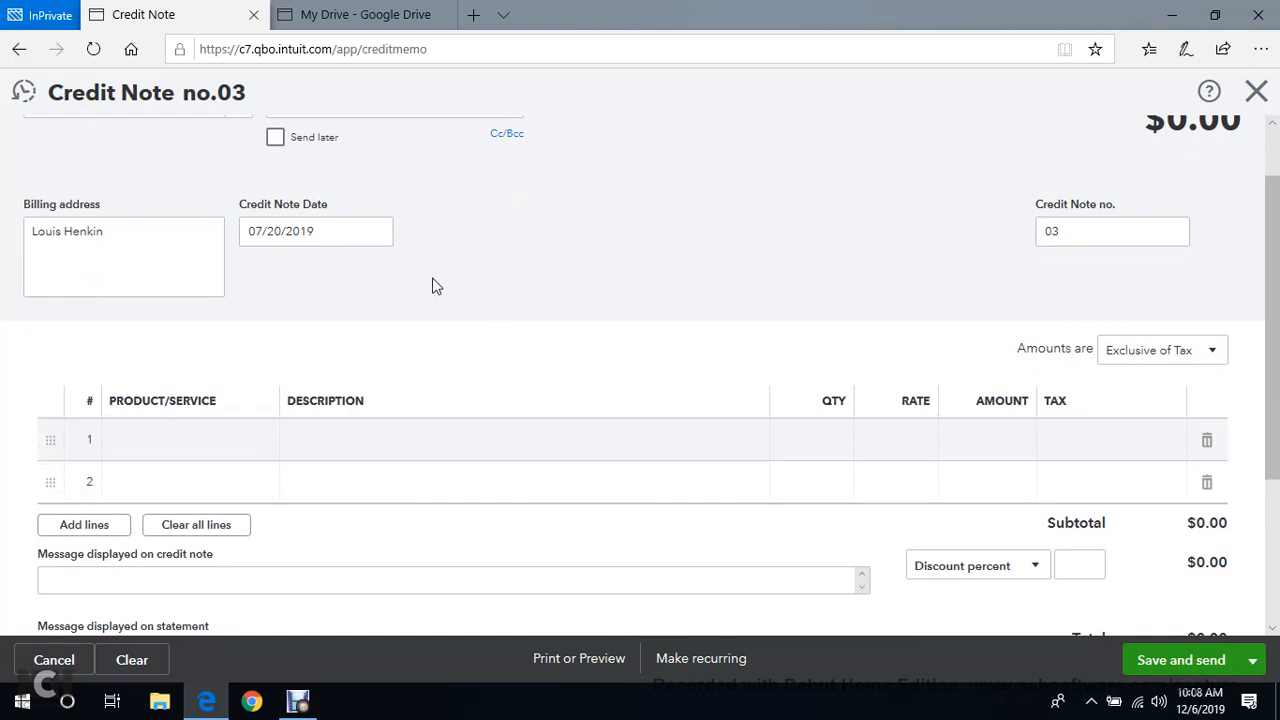
scroll(450, 285, down, 3)
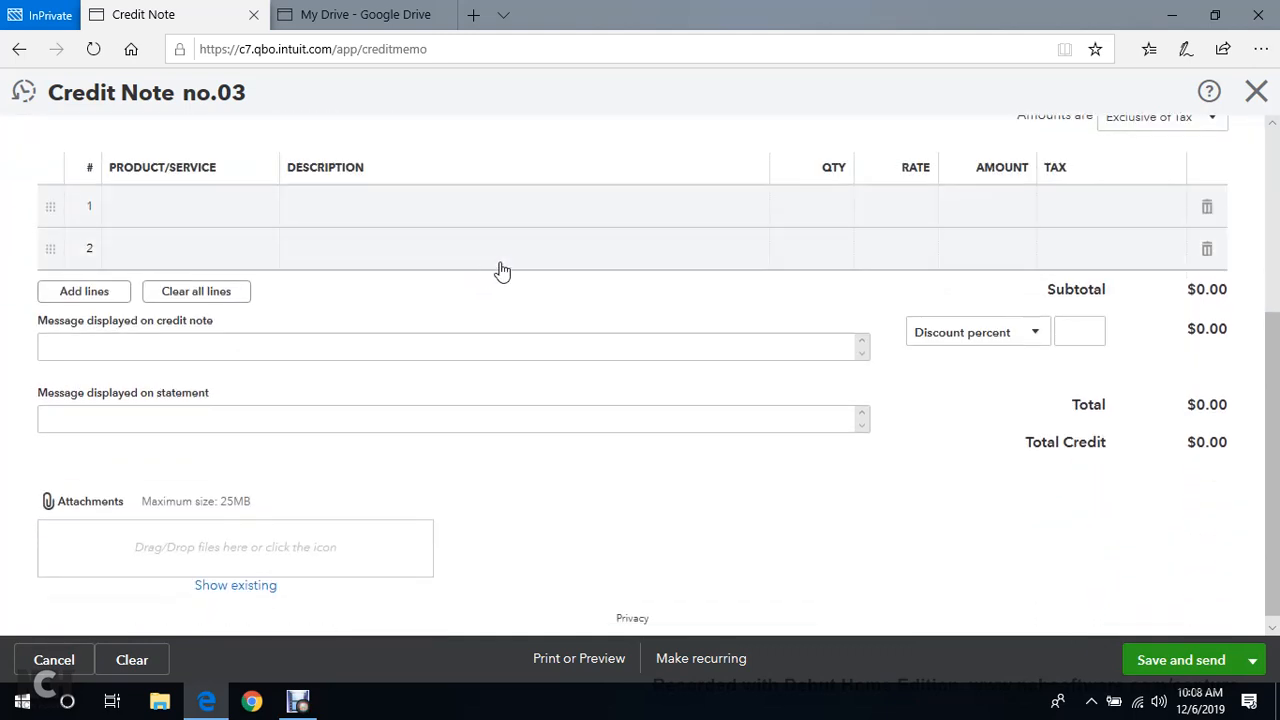
scroll(497, 271, up, 2)
click(257, 372)
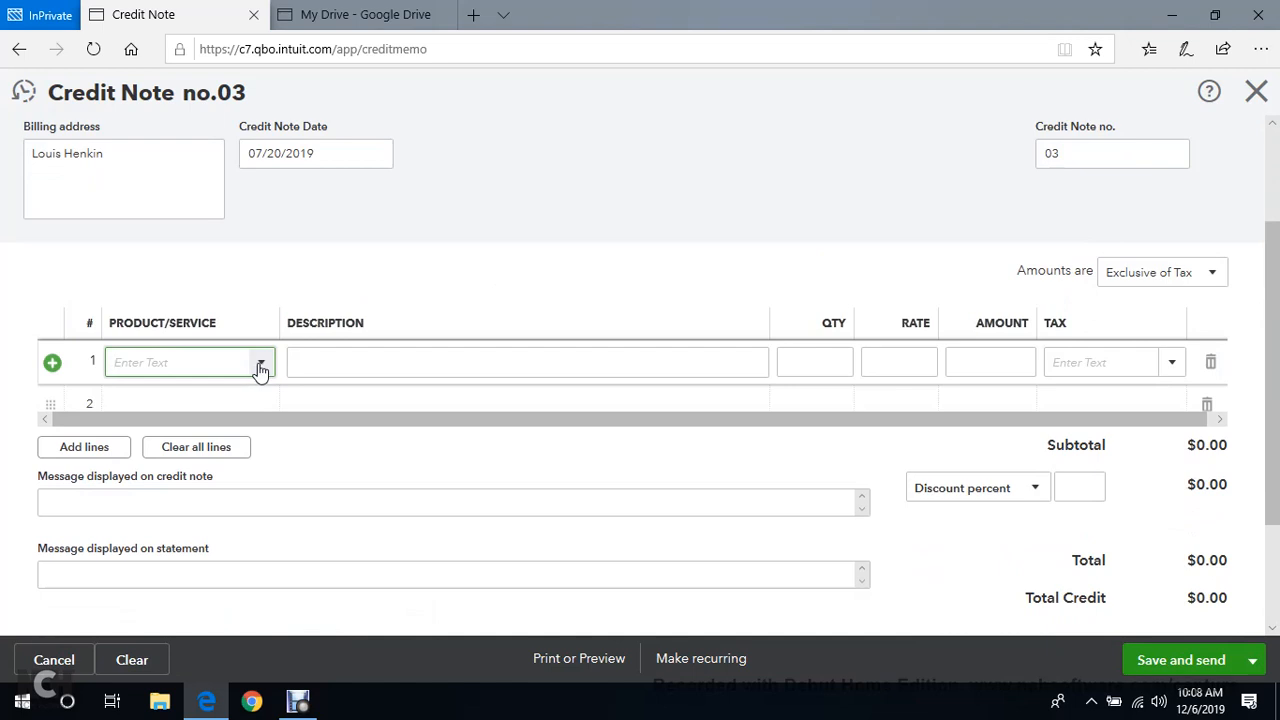
click(259, 366)
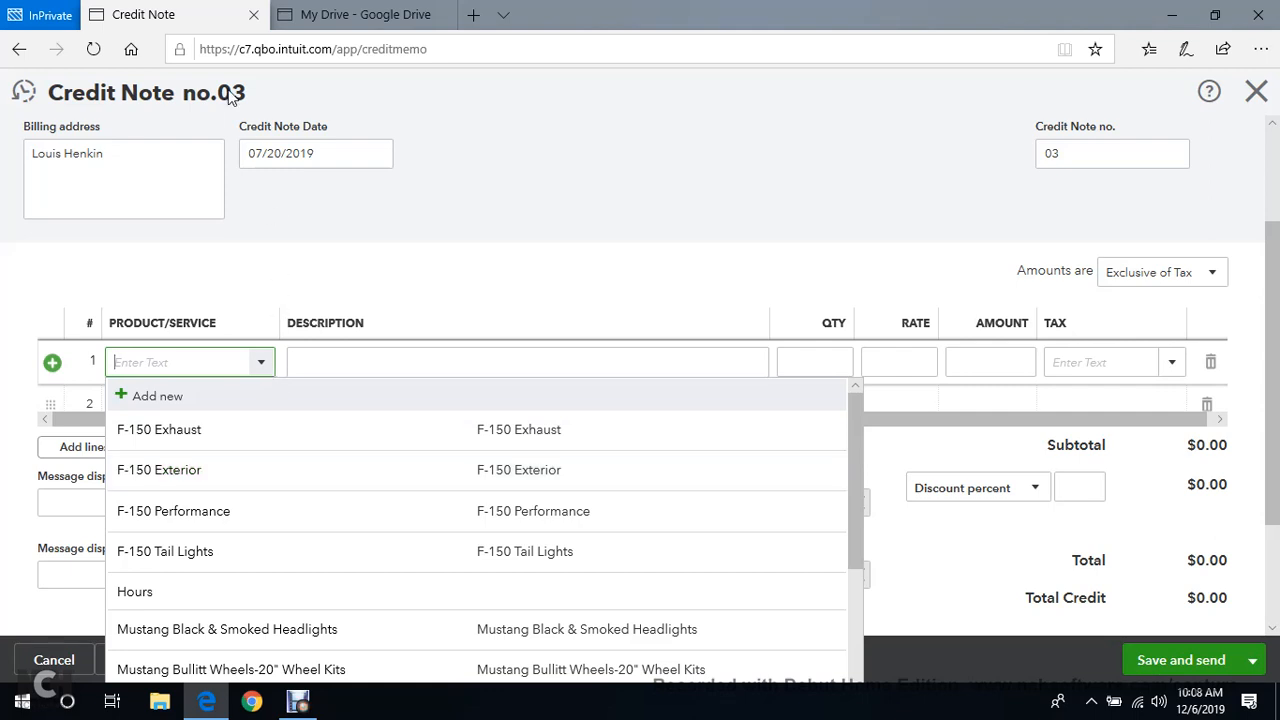
click(1257, 92)
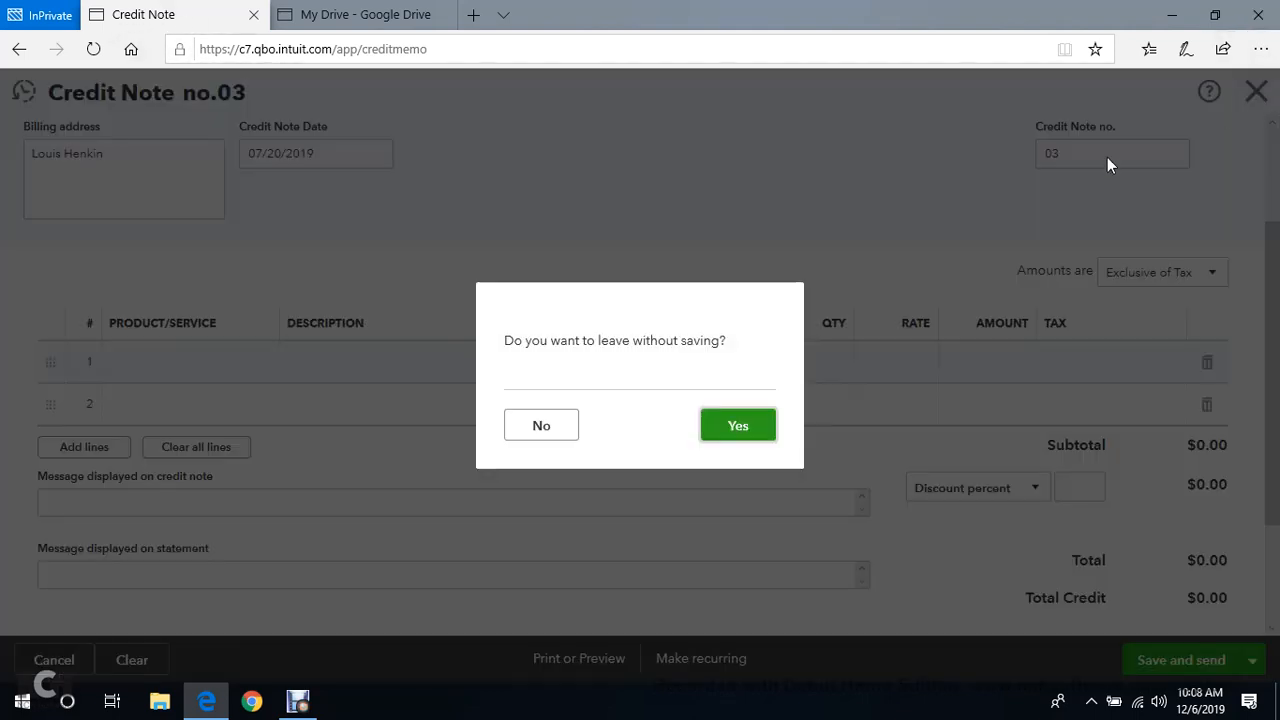
click(737, 428)
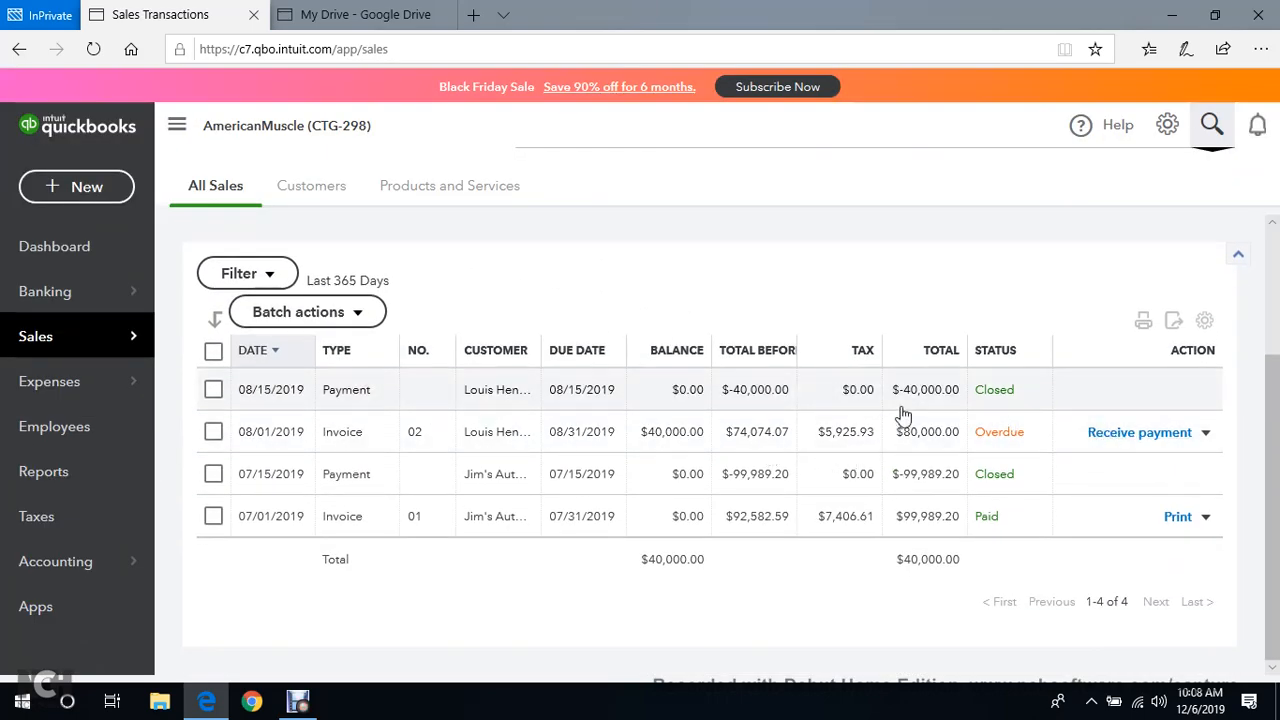
Open invoice 02 to check its product line, rate and tax setting, and close it without changes.
click(505, 438)
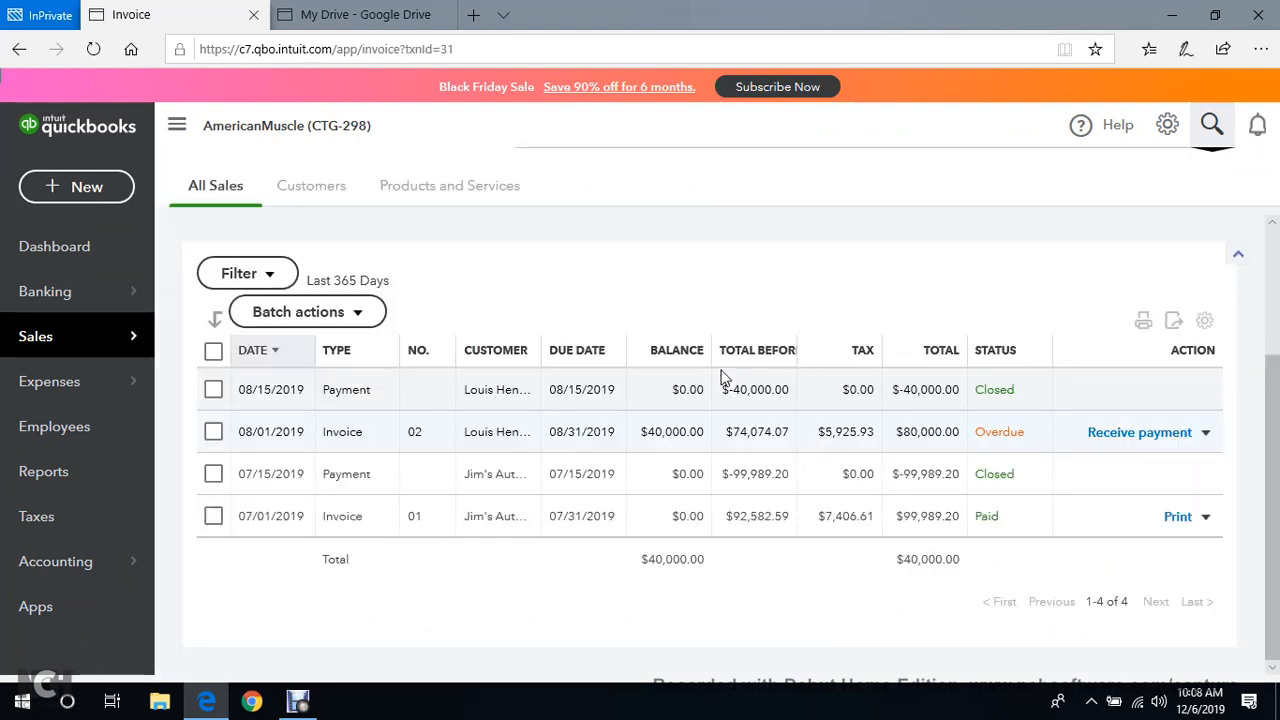
scroll(600, 440, down, 3)
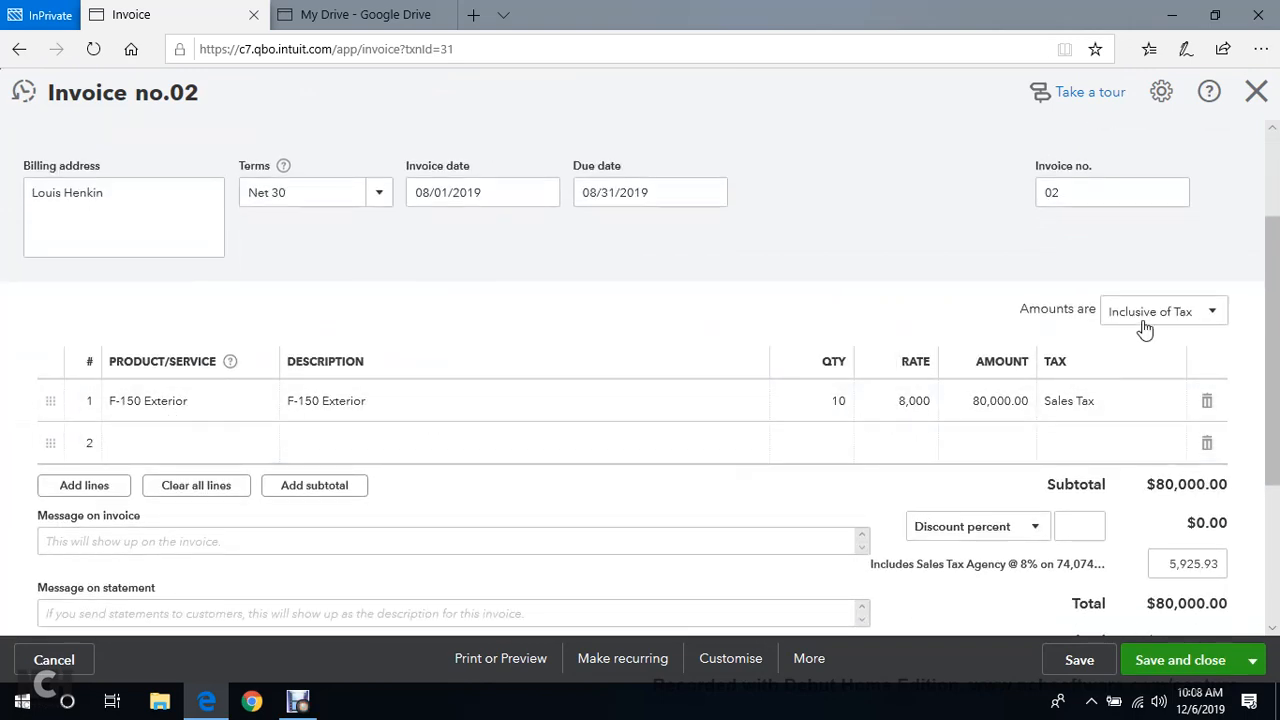
click(1258, 100)
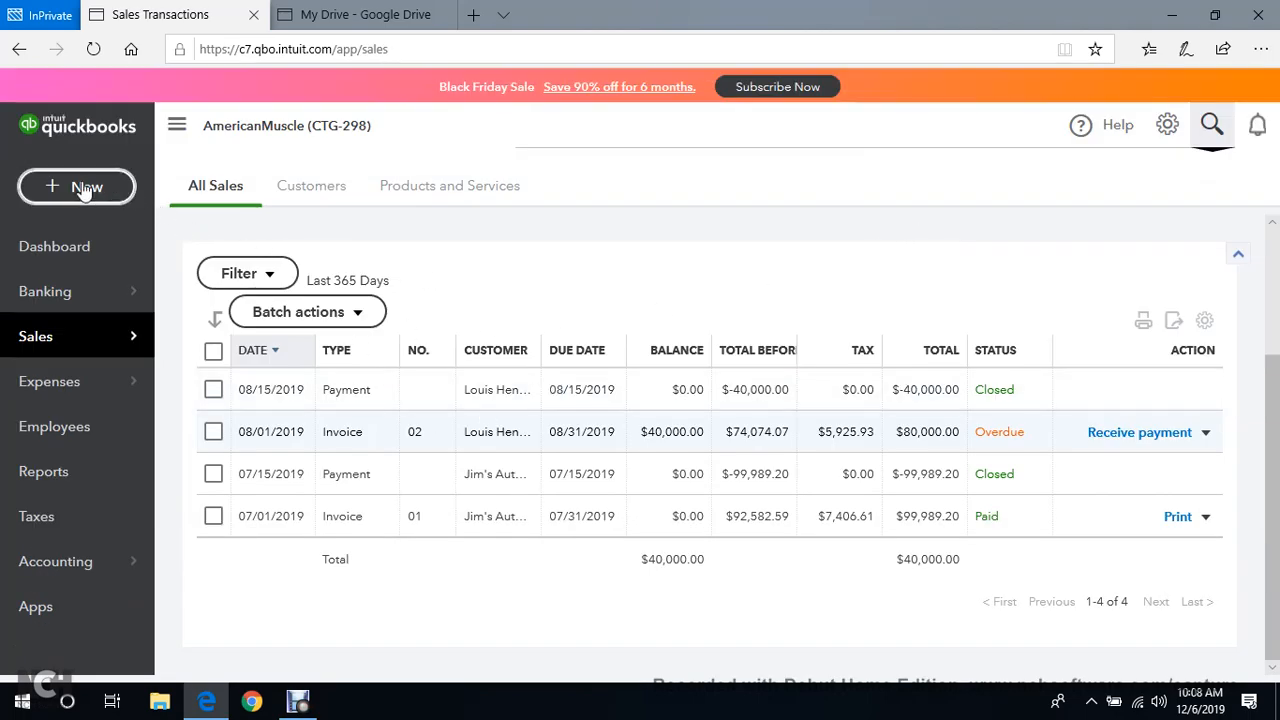
Start a new credit note for the customer billed on invoice 02.
click(85, 190)
click(120, 310)
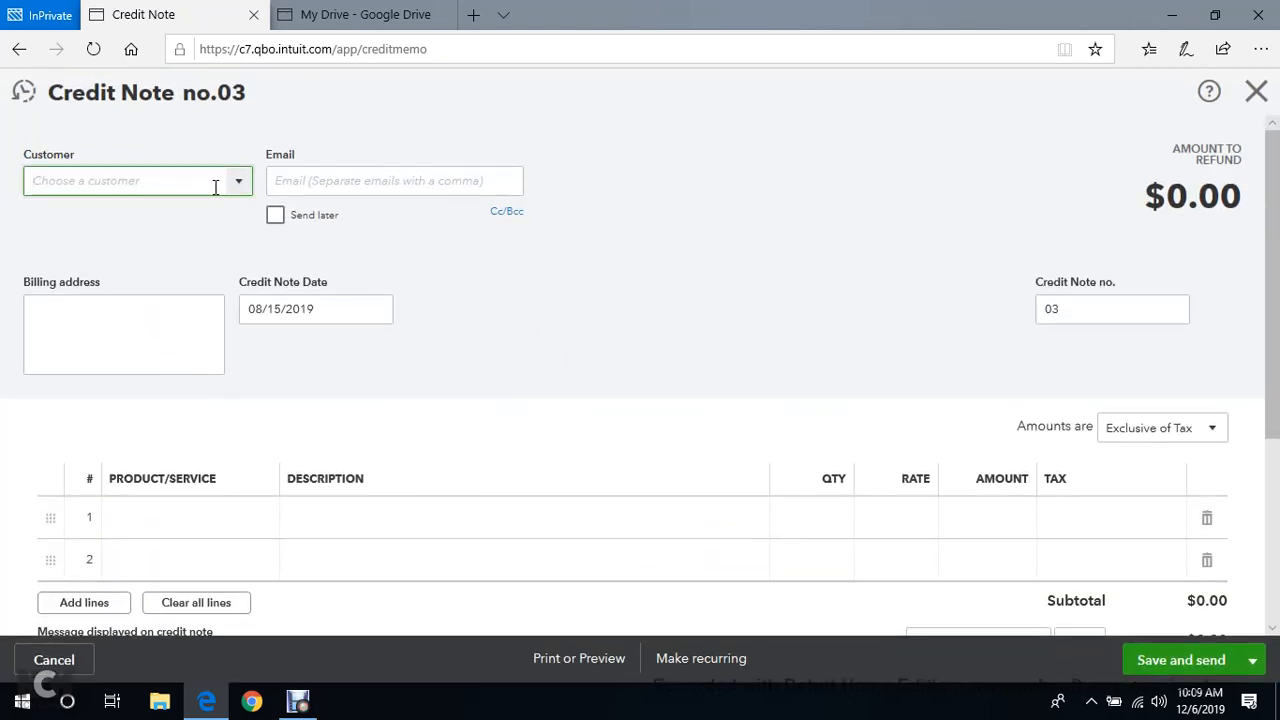
click(240, 180)
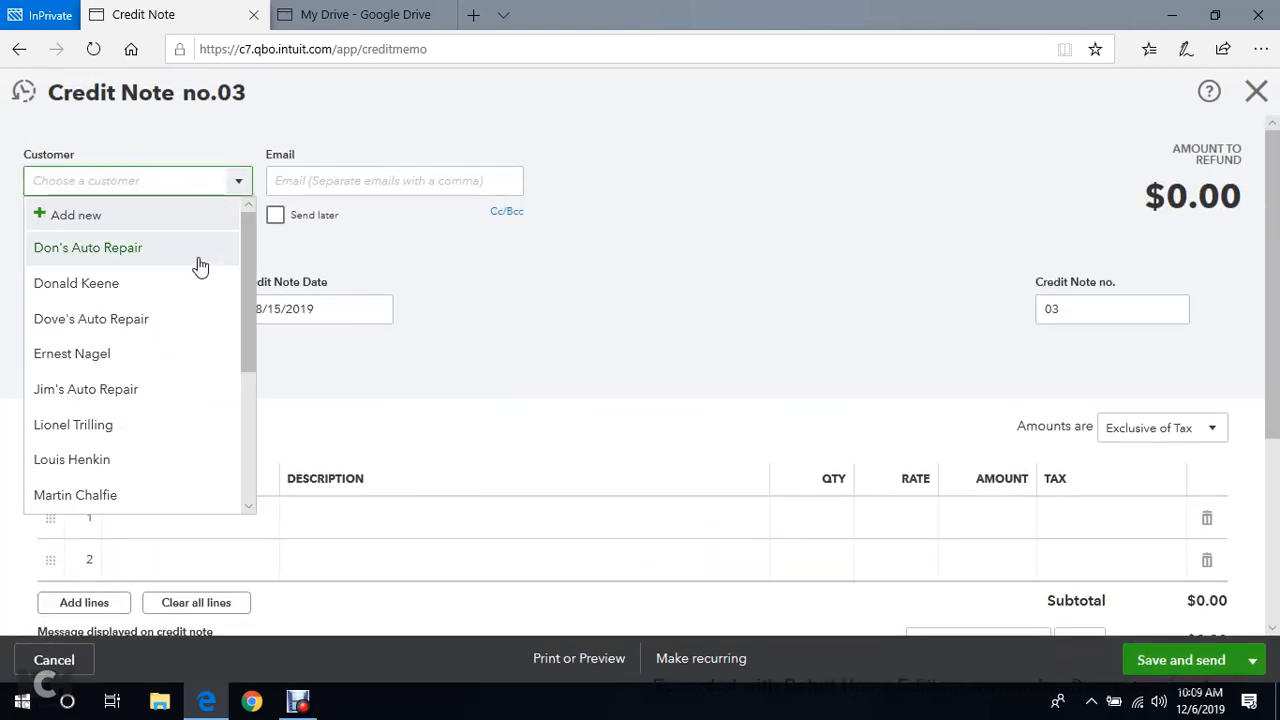
click(160, 462)
click(379, 315)
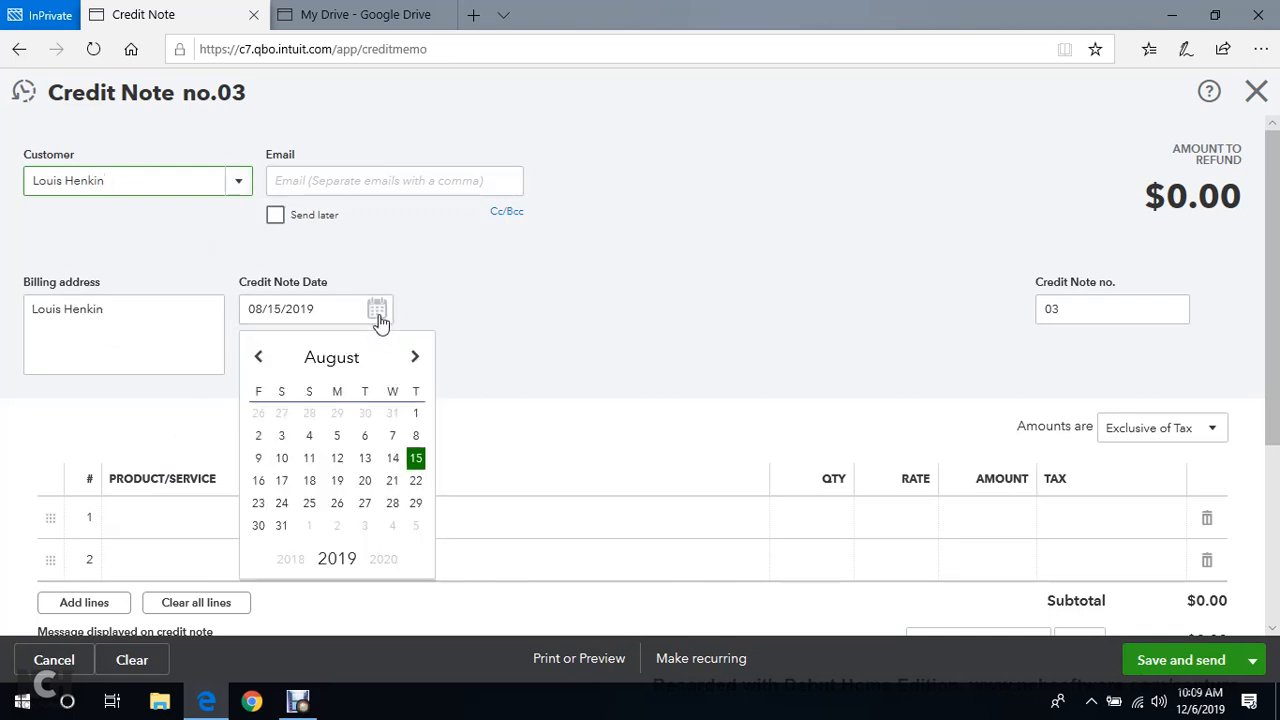
click(259, 357)
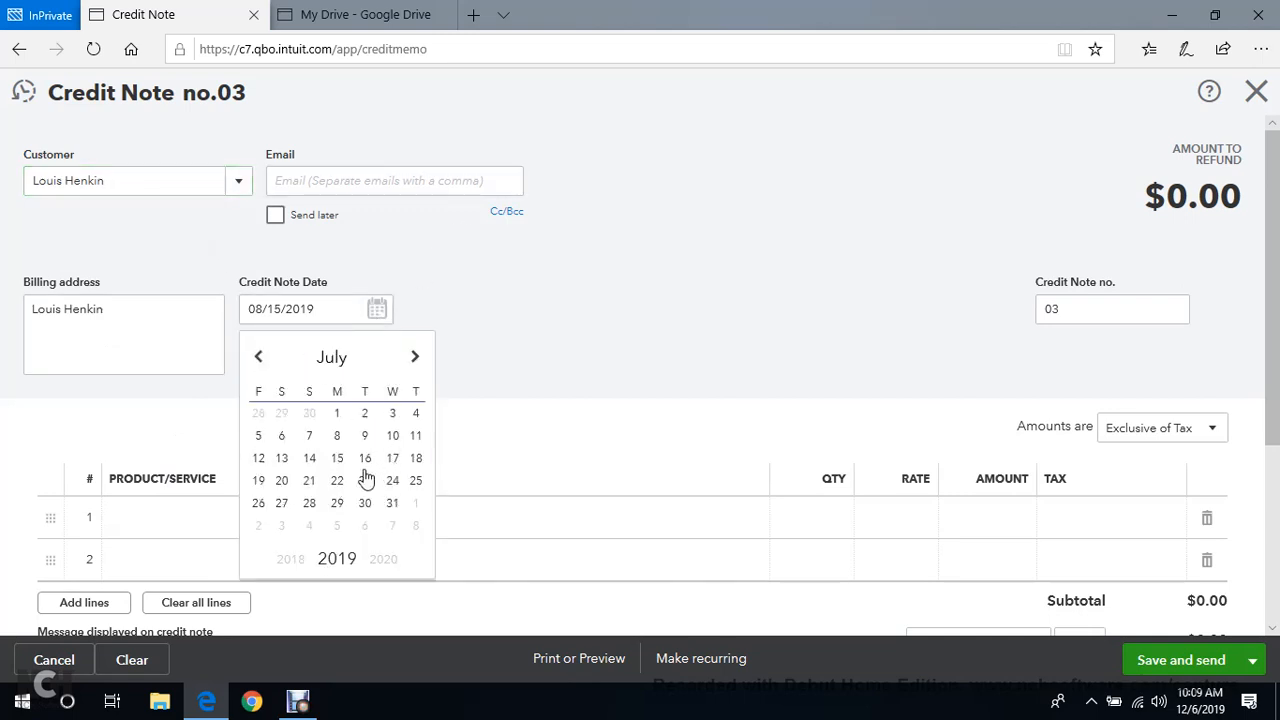
click(282, 481)
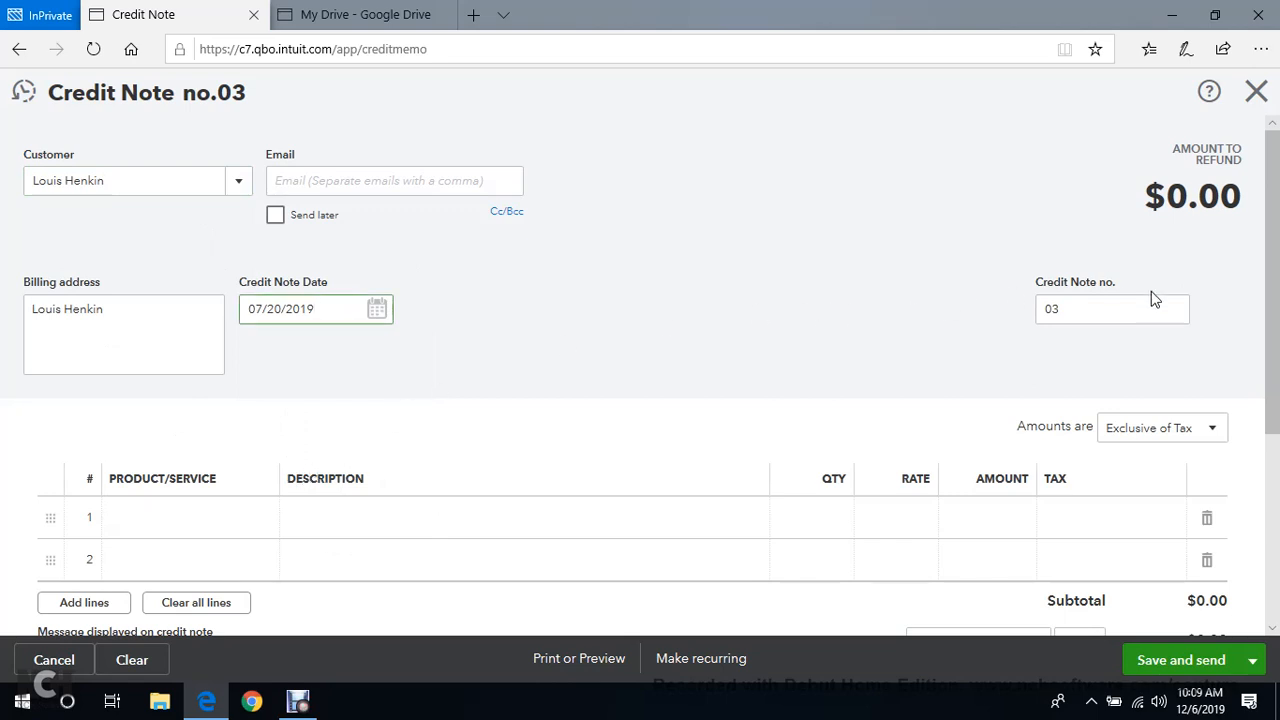
scroll(313, 492, down, 1)
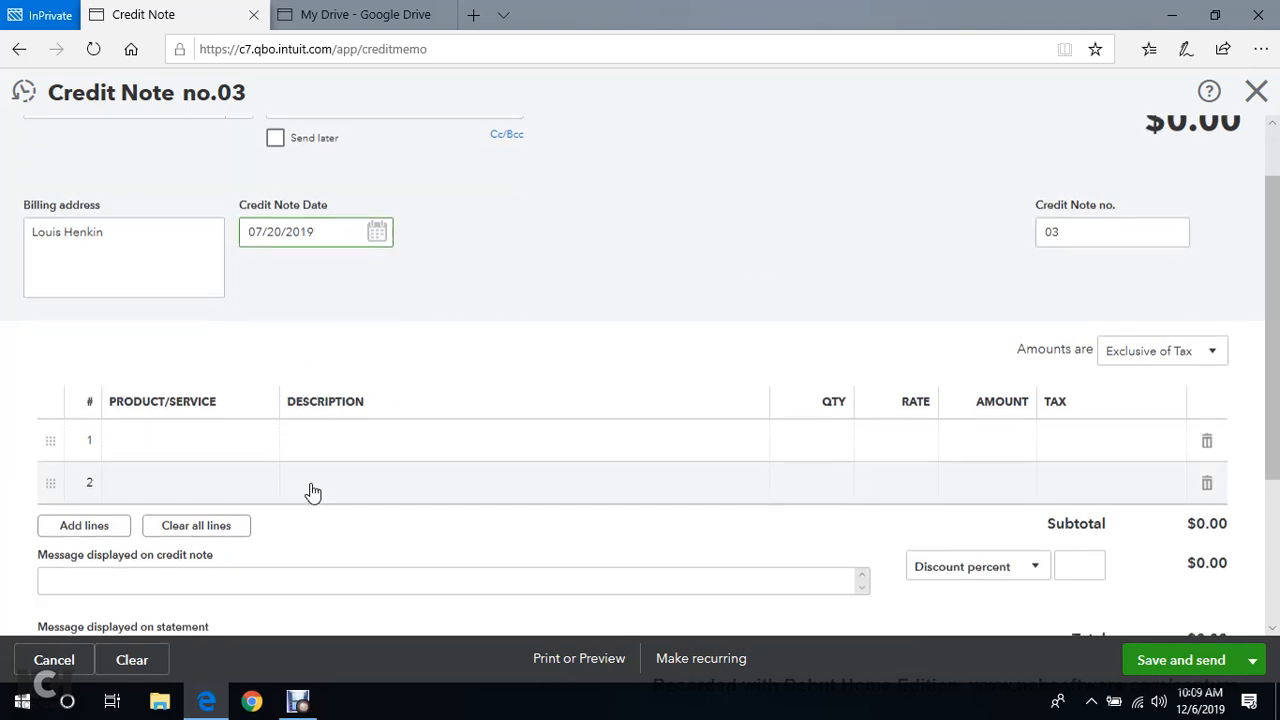
scroll(300, 480, down, 2)
scroll(294, 451, up, 1)
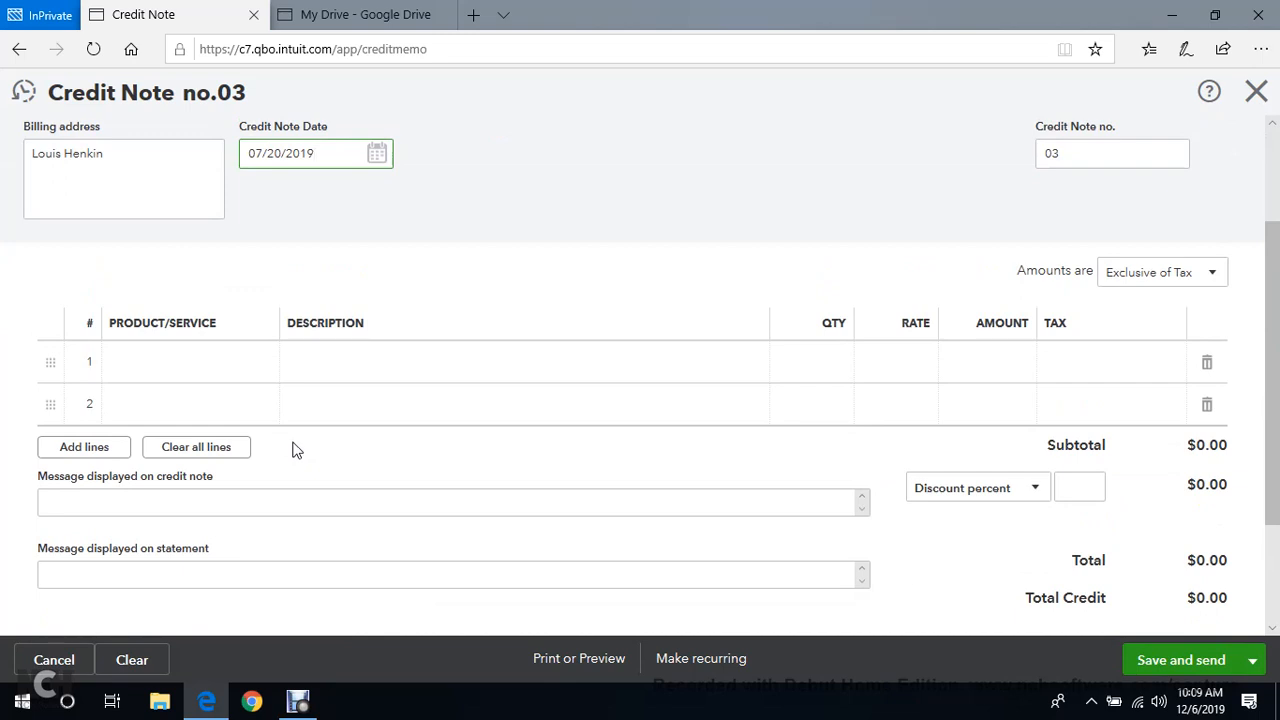
scroll(290, 445, up, 2)
Set the credit note date to 08/20/2019.
click(377, 311)
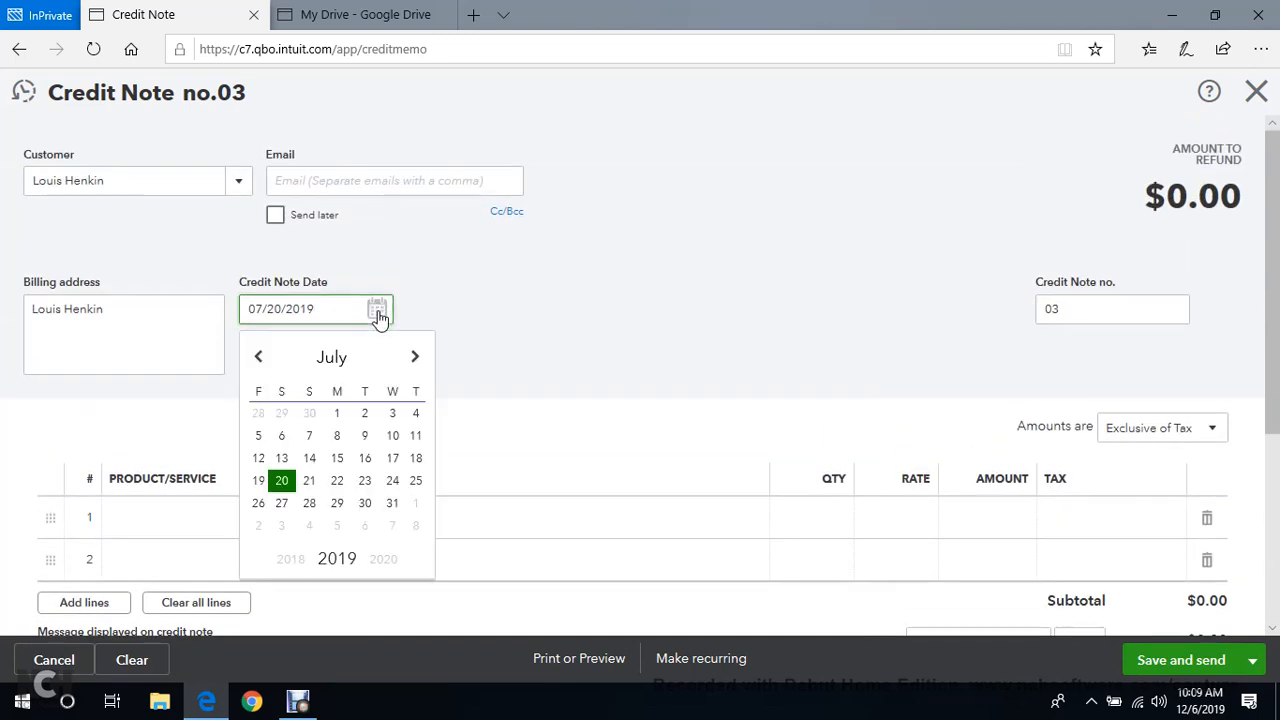
click(414, 358)
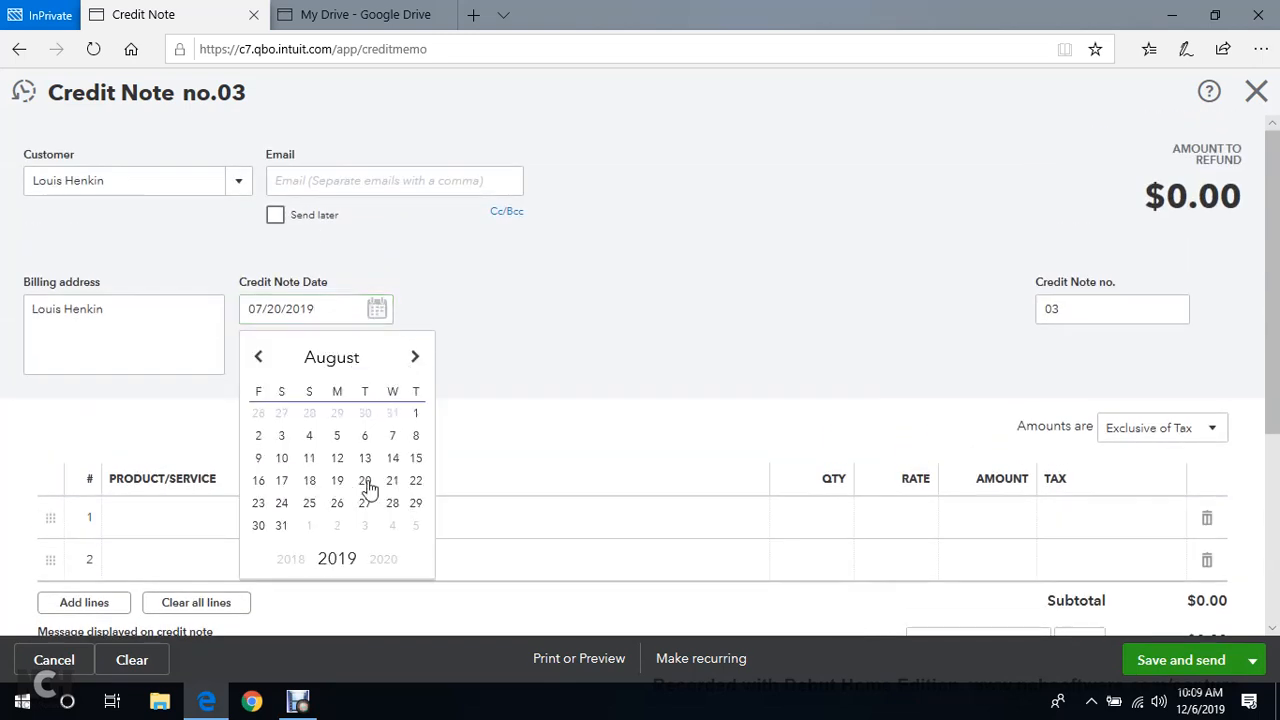
click(365, 482)
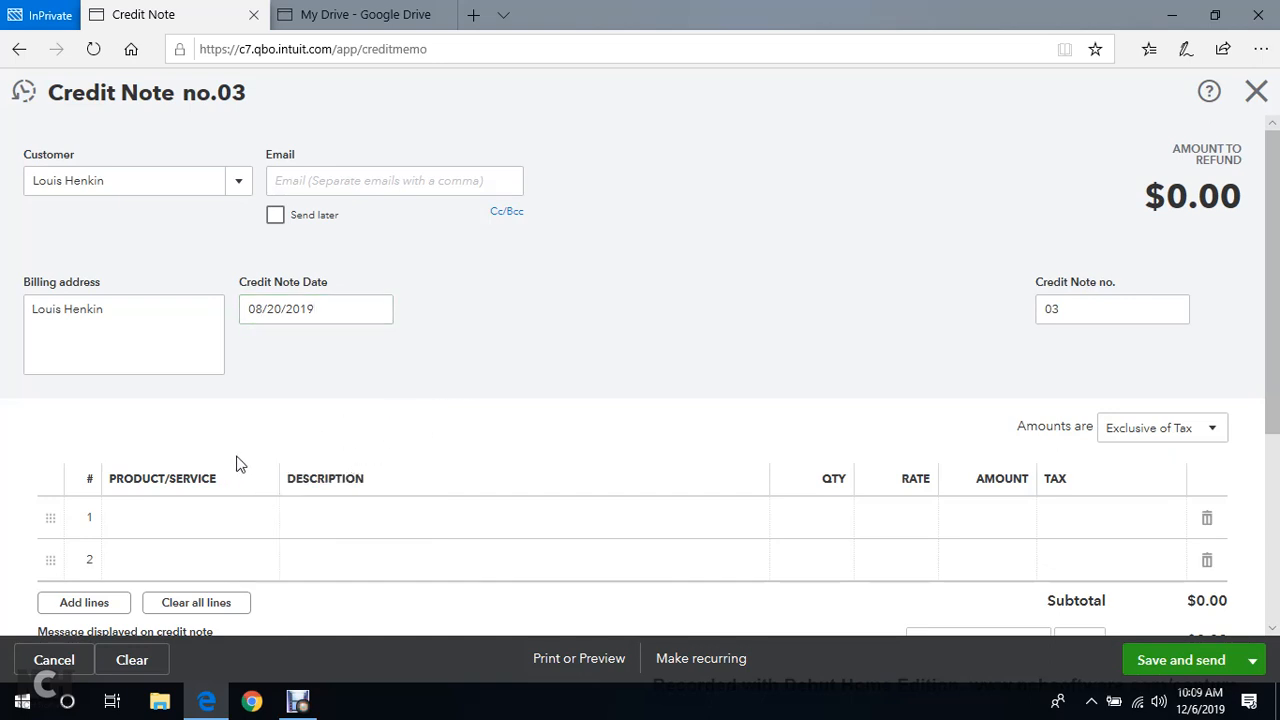
Add the product F-150 Exterior to the first line of the credit note.
scroll(240, 463, down, 1)
click(232, 447)
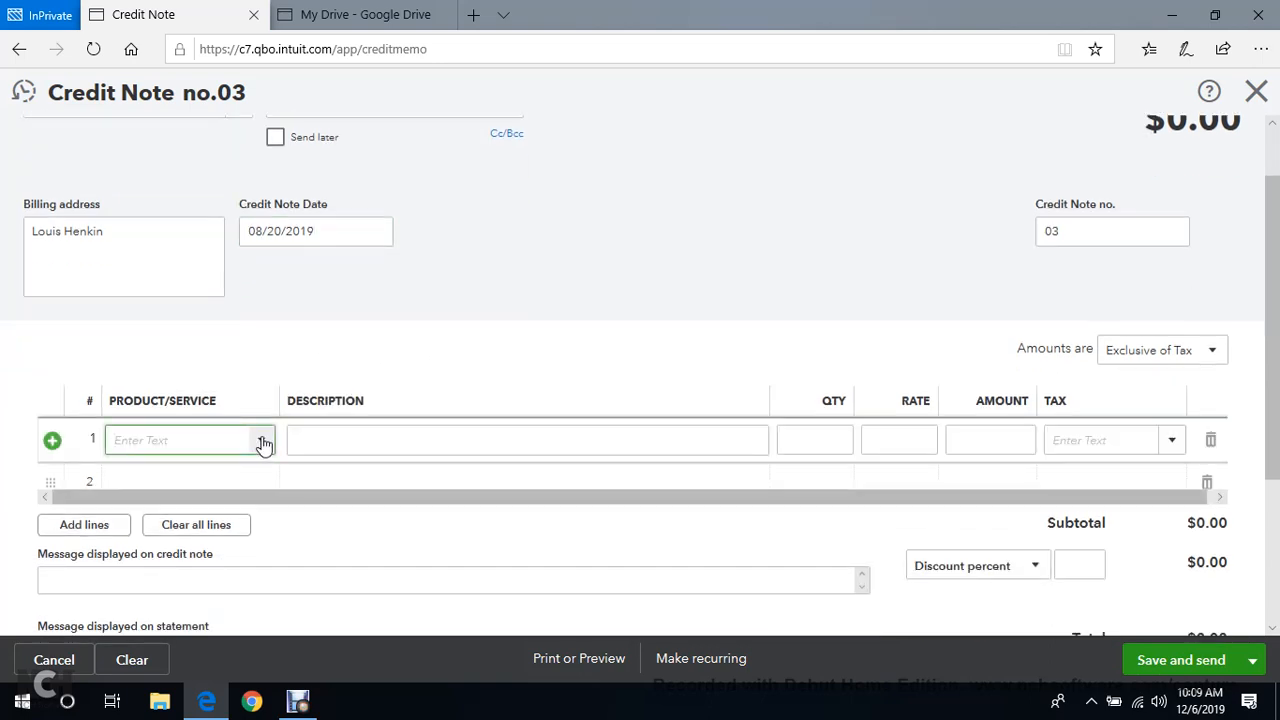
click(264, 444)
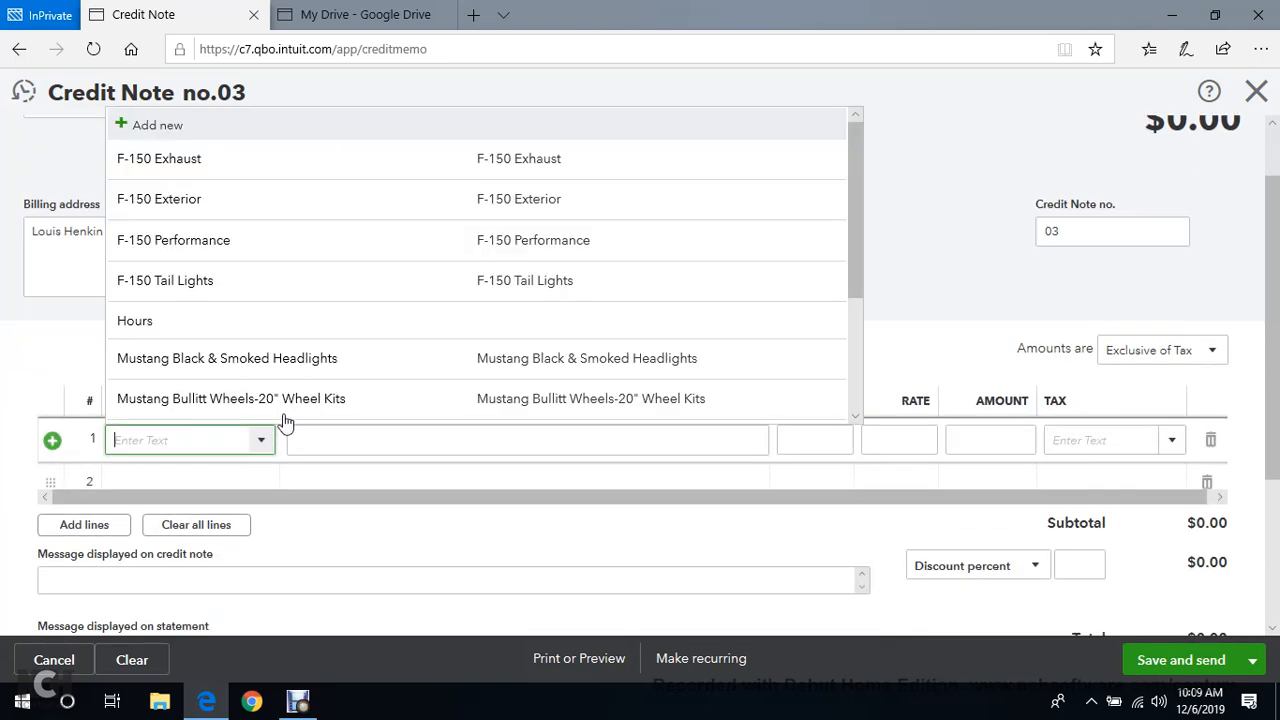
click(258, 207)
Make the credit note amounts inclusive of tax and set the F-150 Exterior line's rate to 8,000.
click(890, 428)
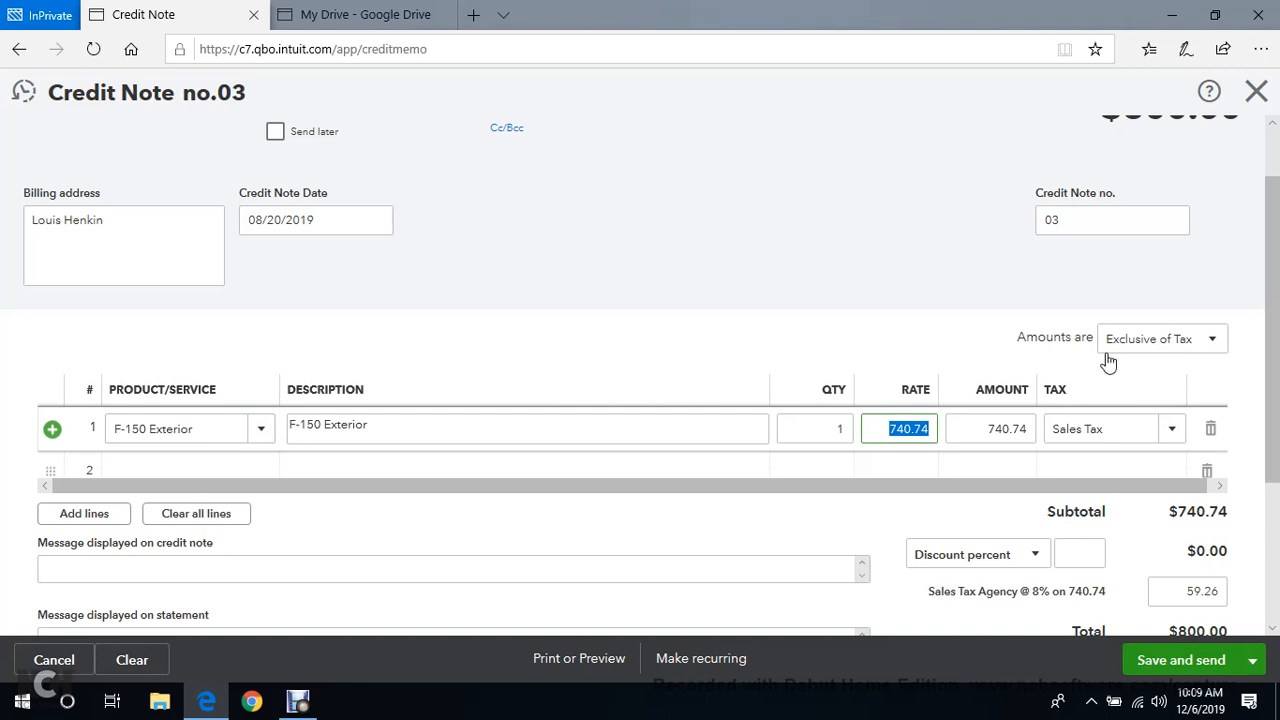
click(1209, 340)
click(1150, 401)
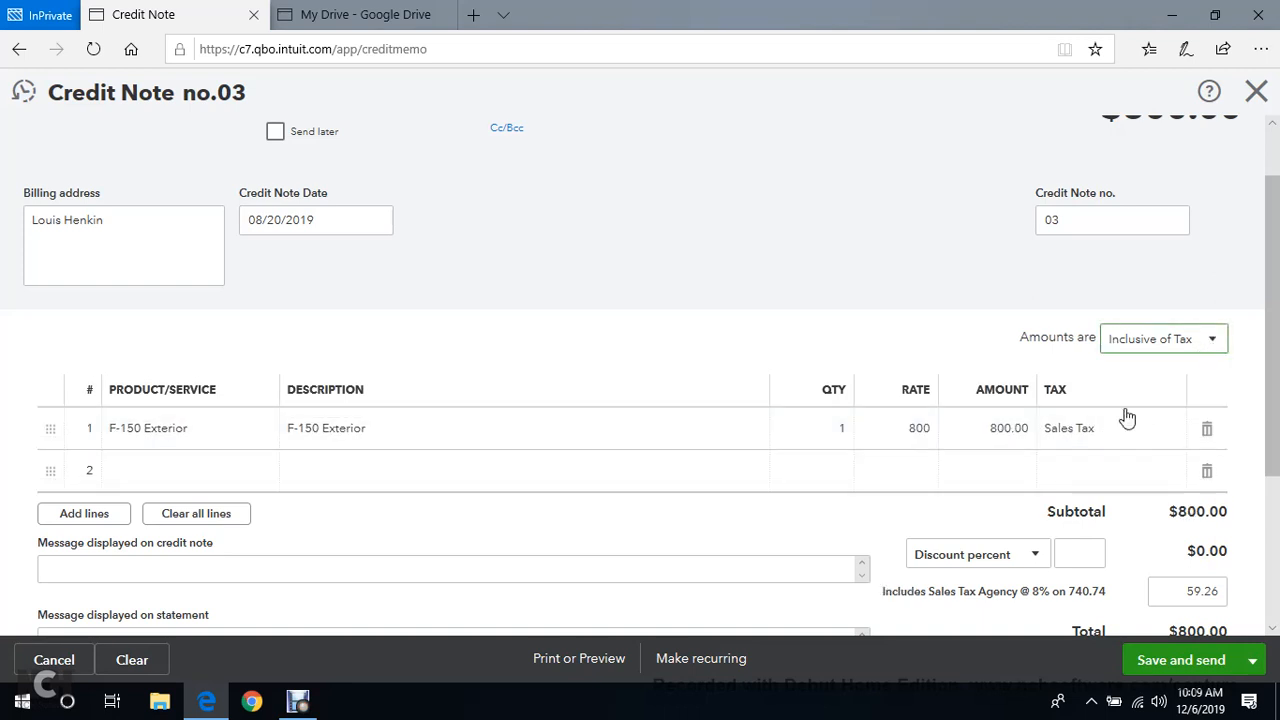
click(921, 431)
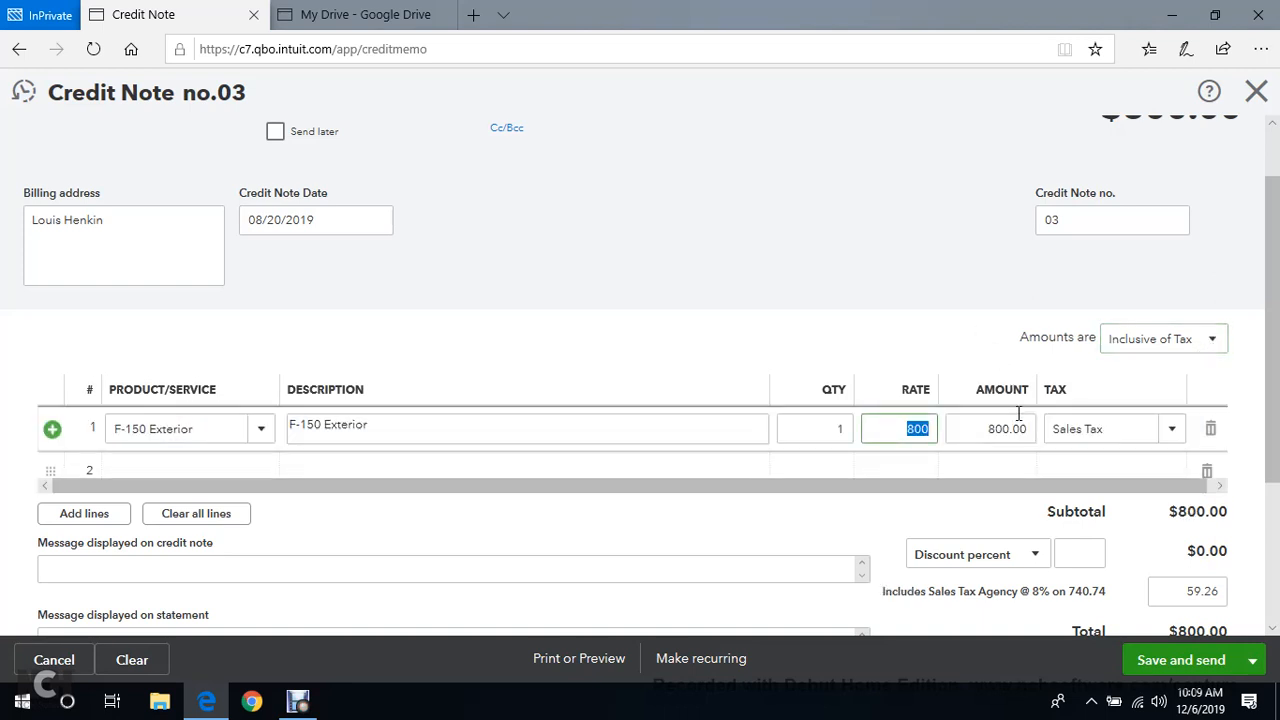
text(8000)
click(840, 300)
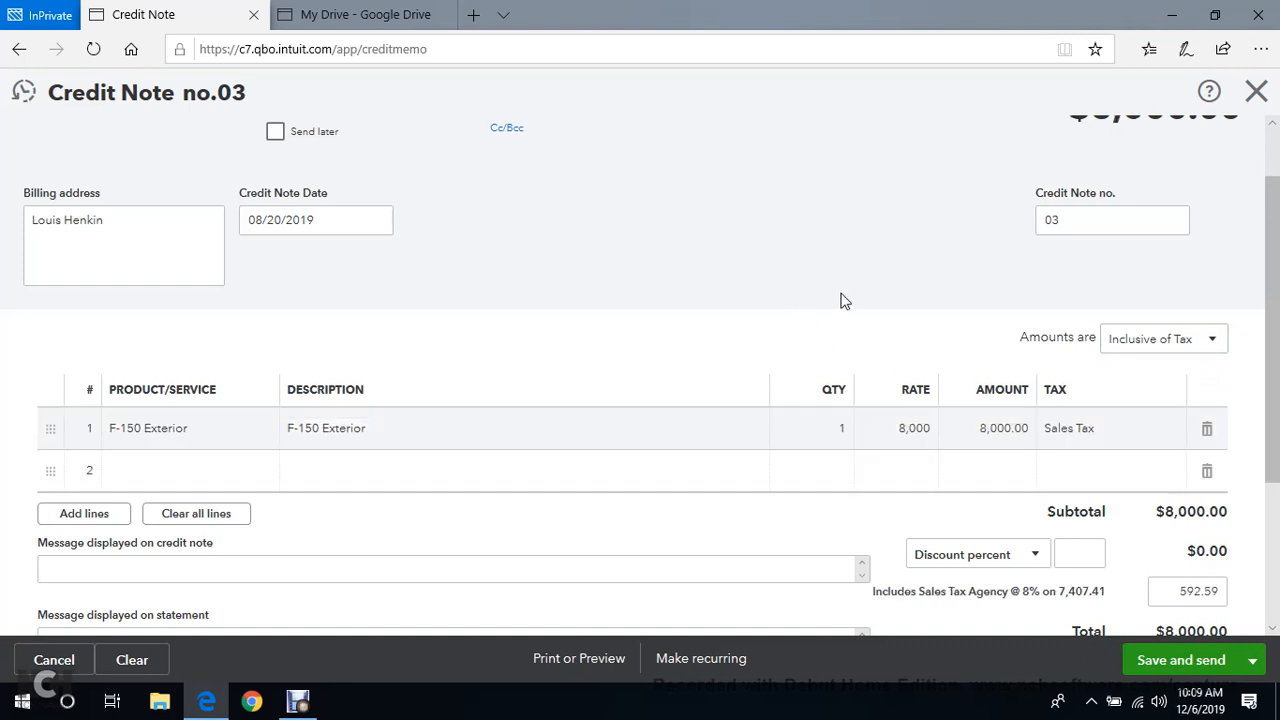
Set the F-150 Exterior line's quantity to 5 and review the credit note's amounts and stock on hand.
scroll(857, 295, down, 3)
click(822, 284)
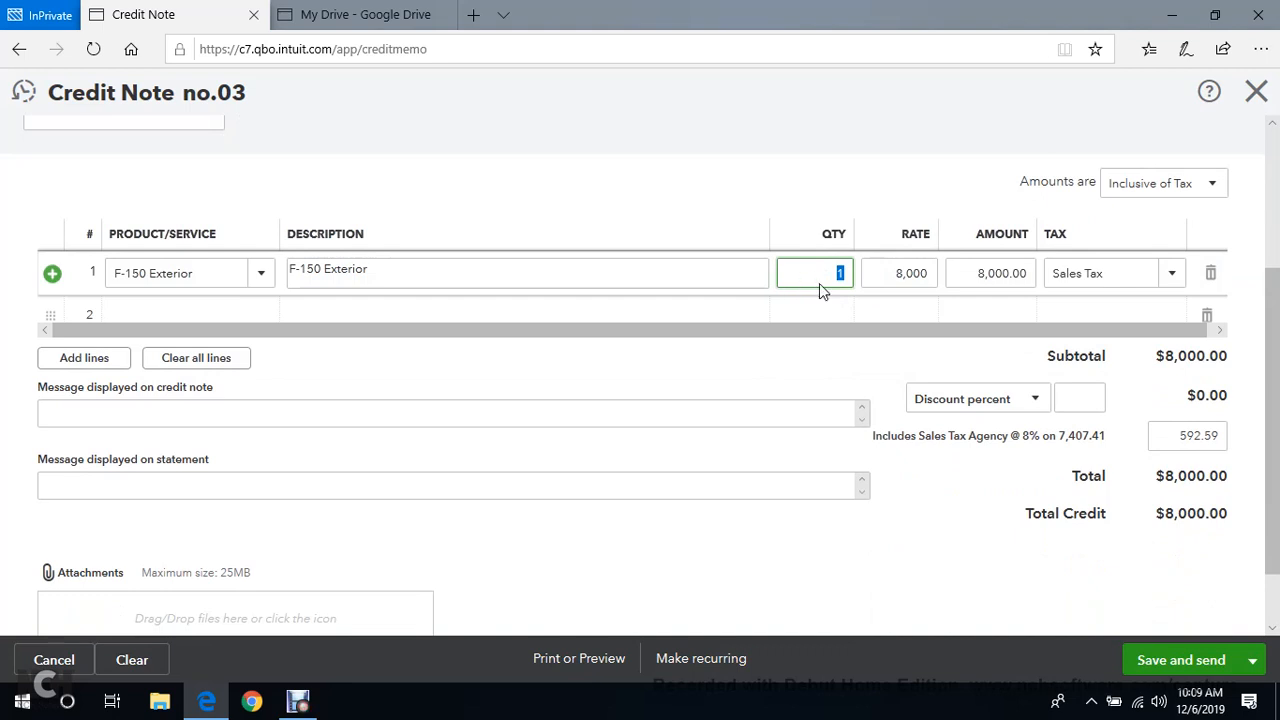
text(5)
click(731, 137)
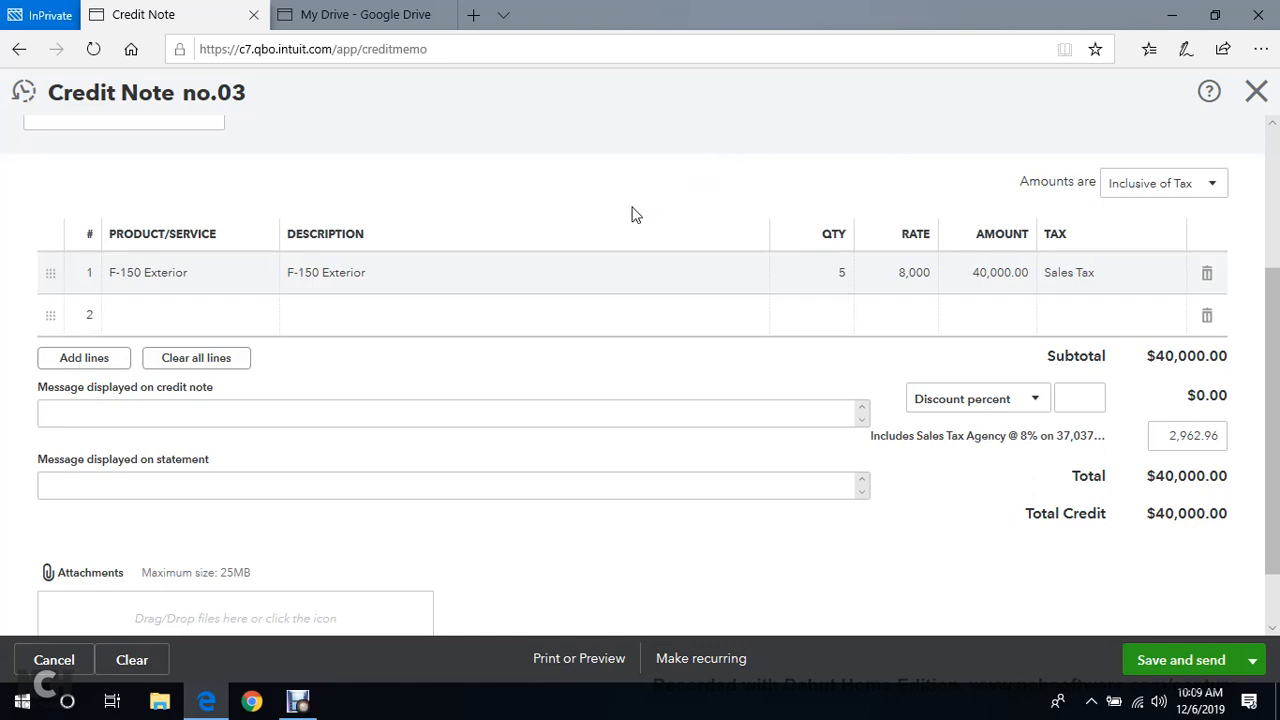
scroll(580, 310, down, 1)
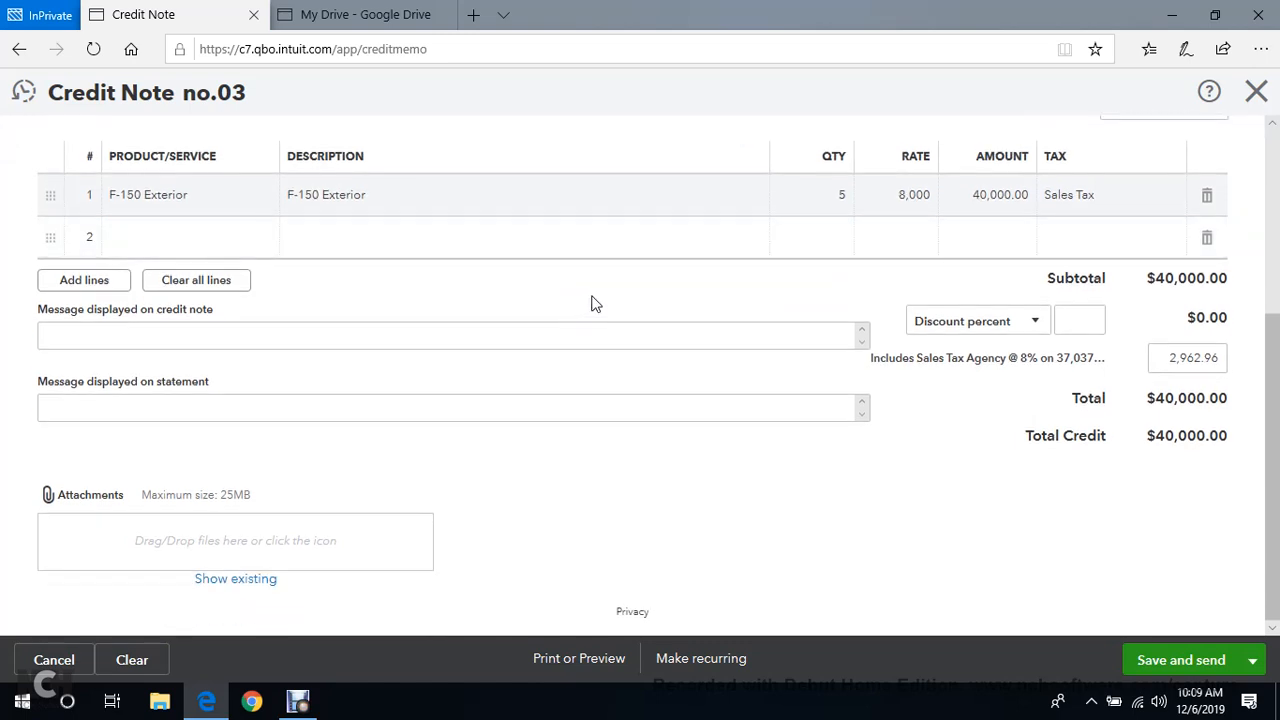
scroll(708, 310, up, 2)
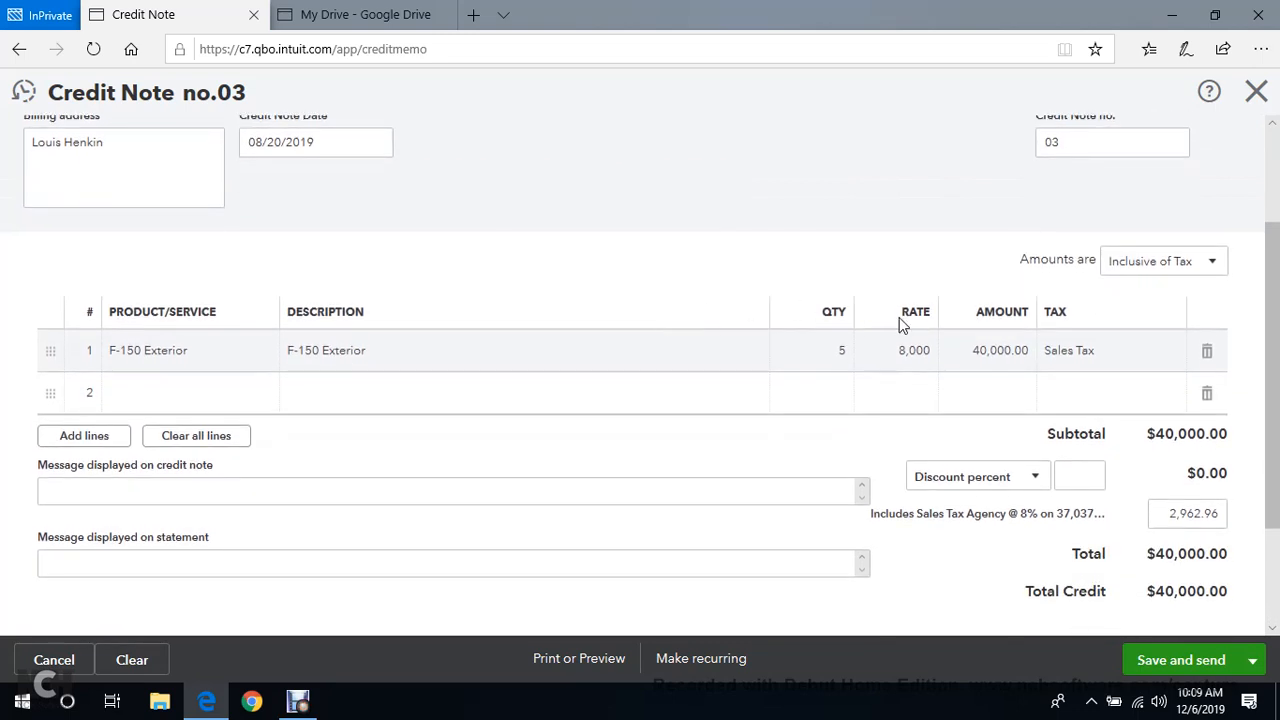
mouse_move(830, 356)
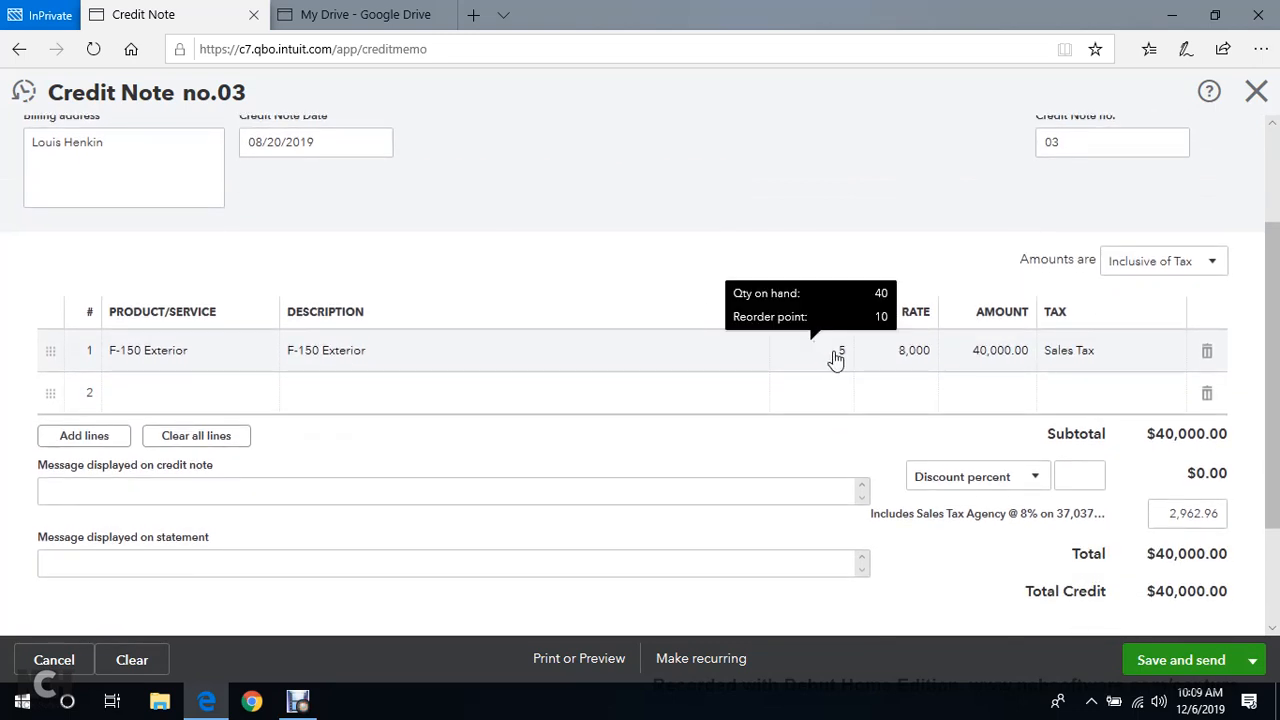
scroll(670, 214, up, 3)
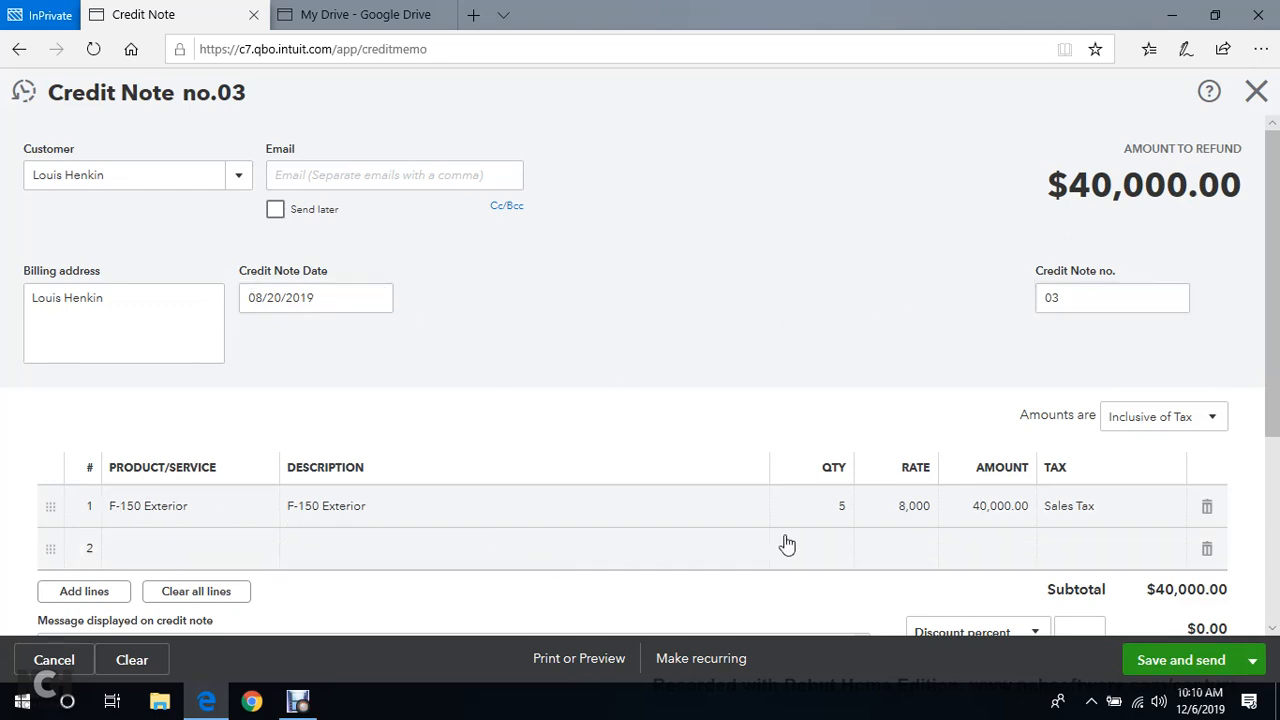
scroll(928, 532, down, 2)
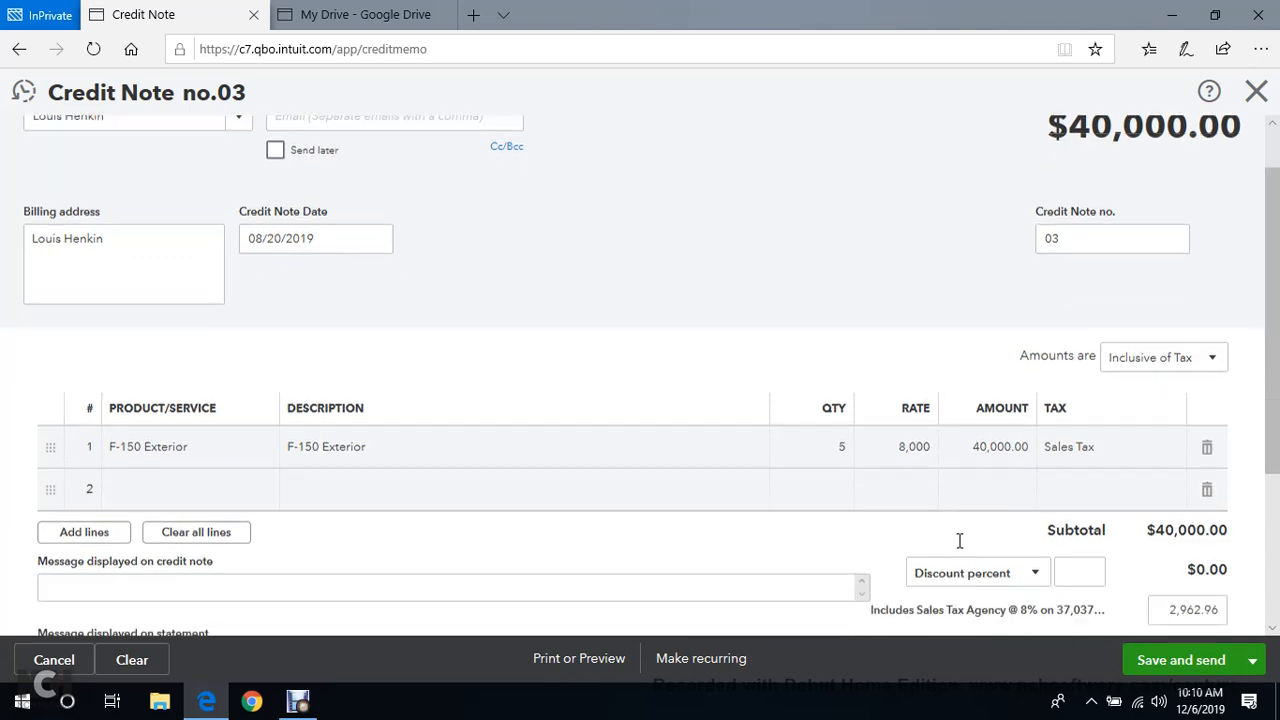
scroll(916, 318, down, 2)
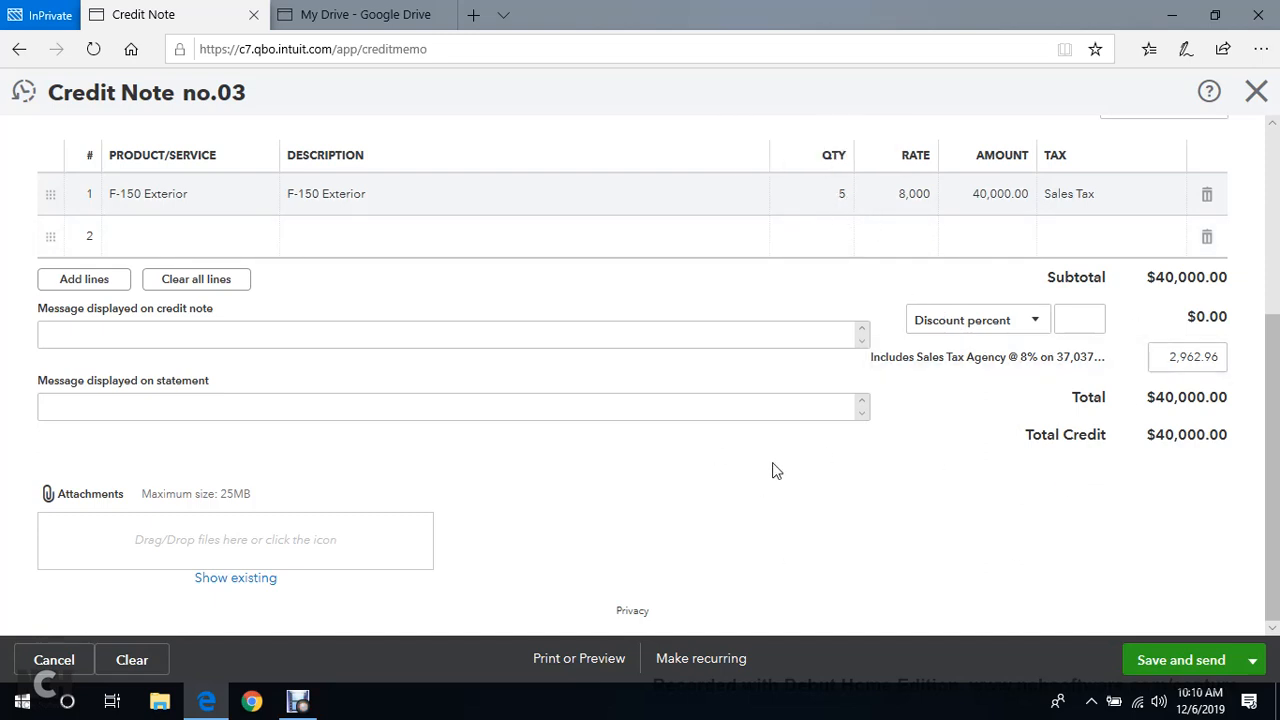
Set the F-150 Exterior line's quantity to 2 on the credit note.
scroll(774, 397, up, 3)
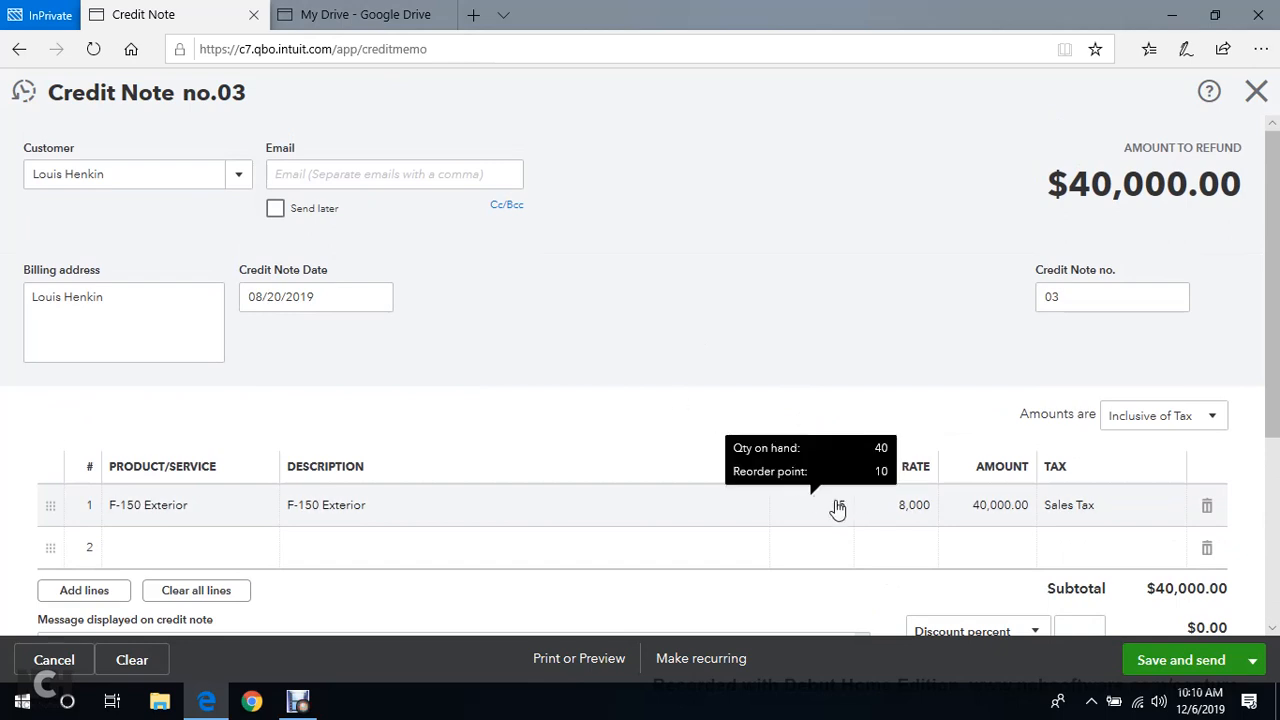
click(838, 507)
text(2)
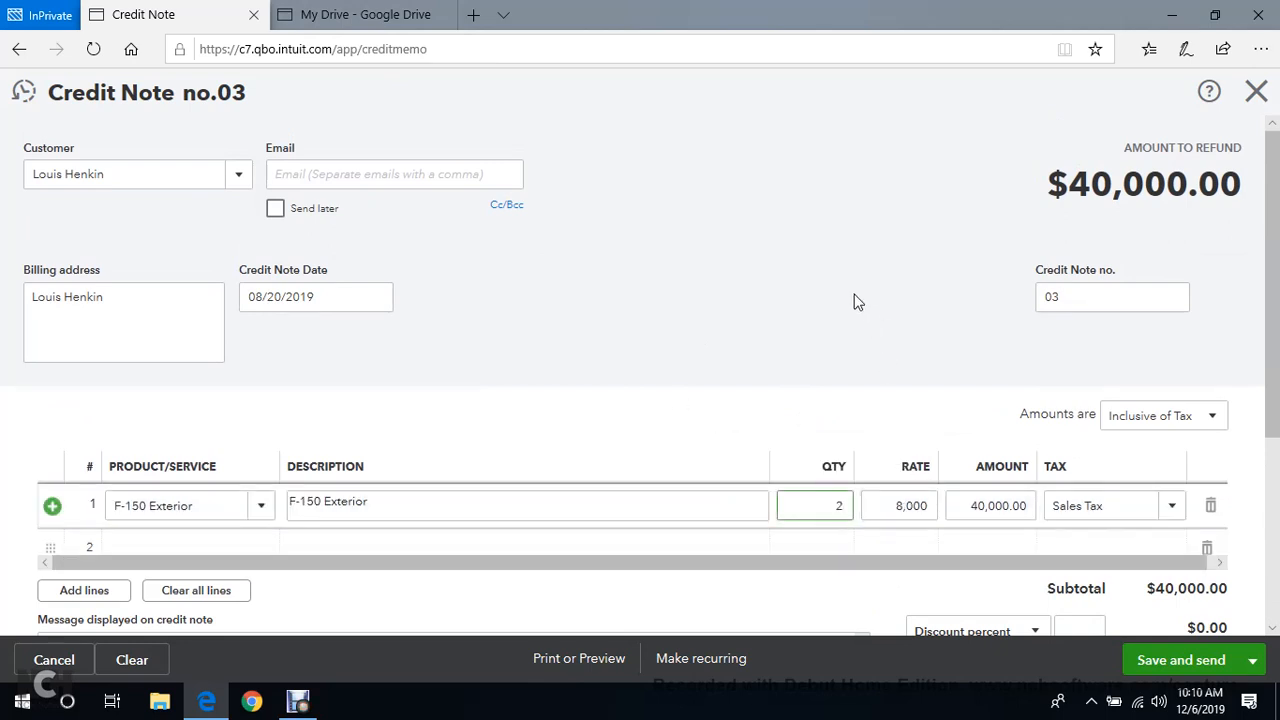
click(848, 323)
scroll(849, 320, down, 3)
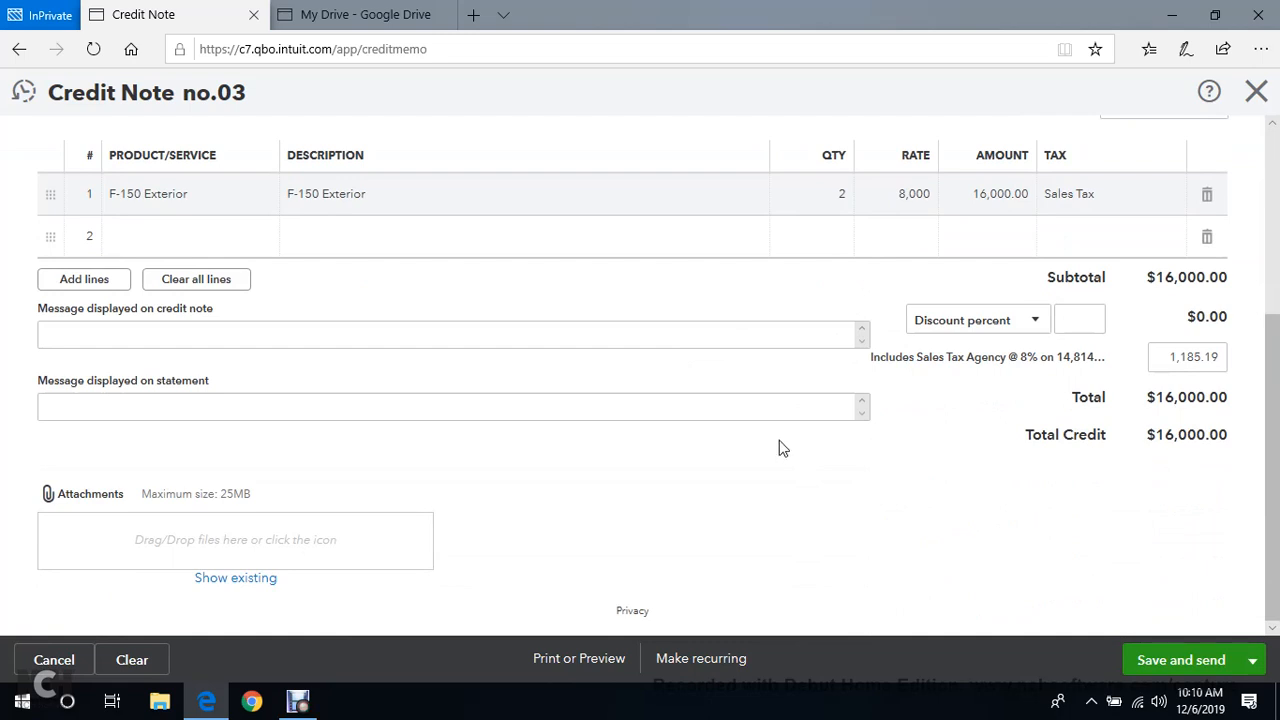
Check the credit note's details and totals, then save and close it without sending.
scroll(777, 445, up, 3)
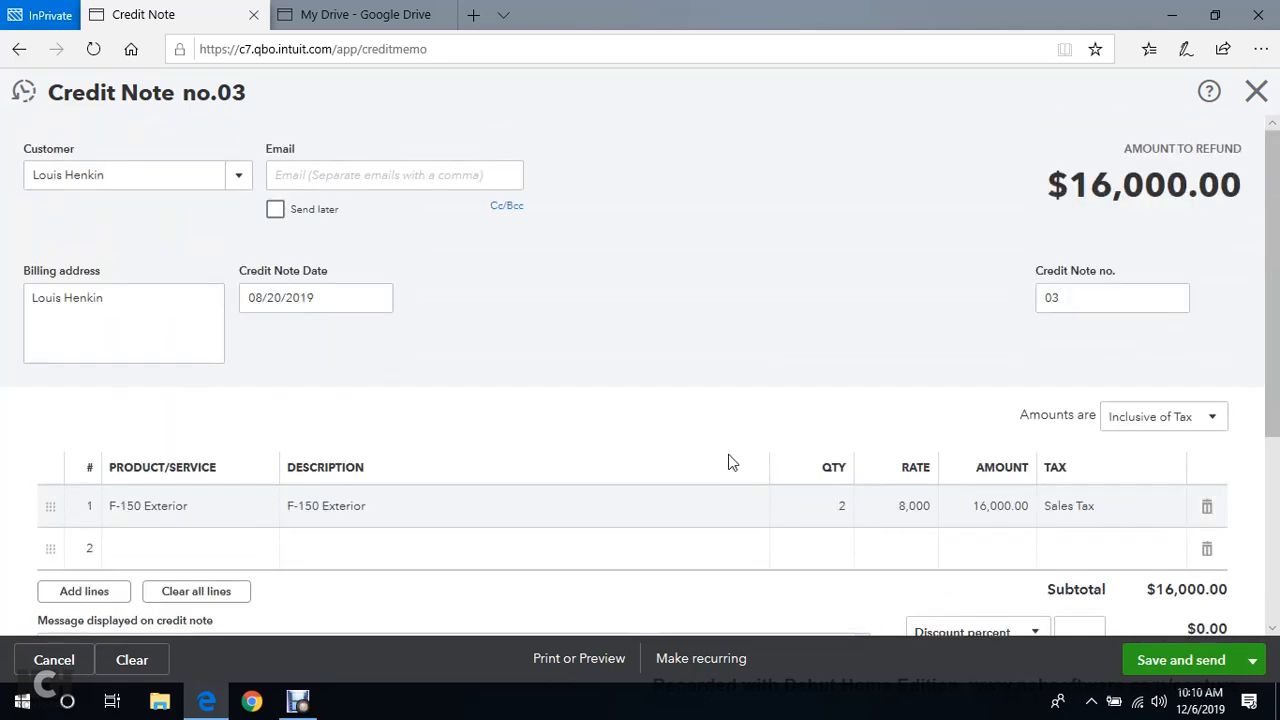
scroll(757, 486, down, 3)
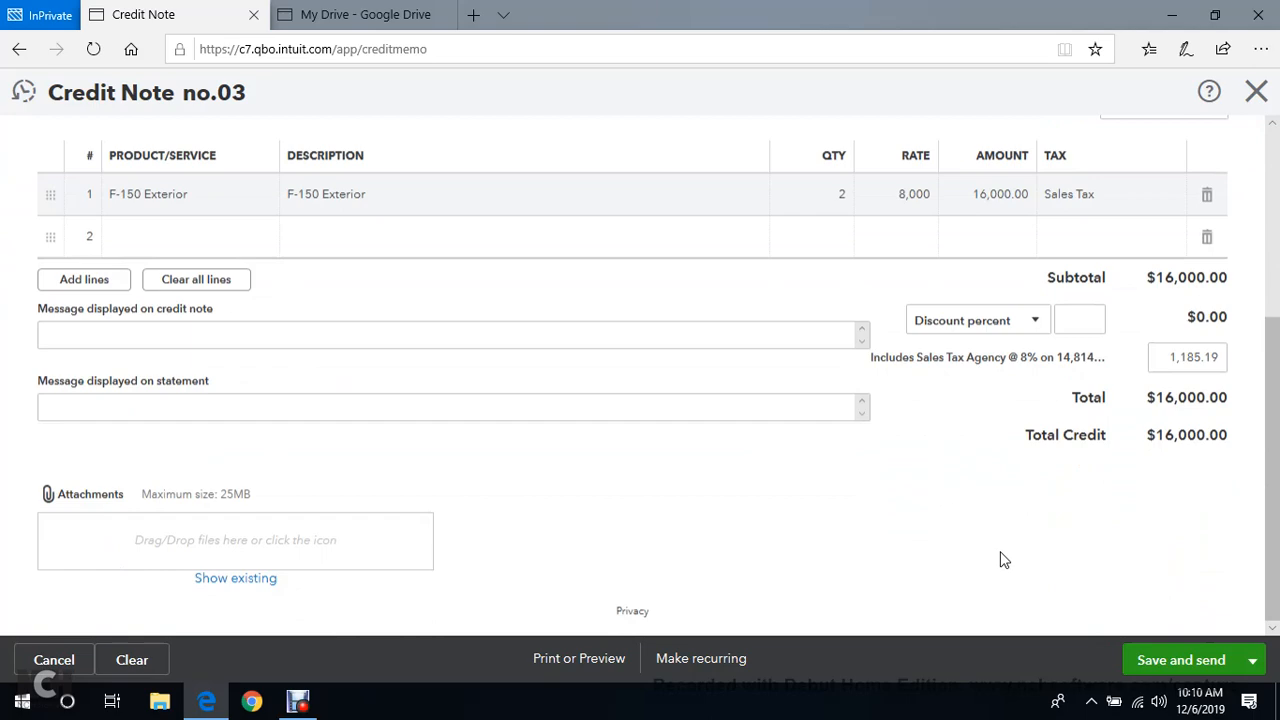
click(1252, 660)
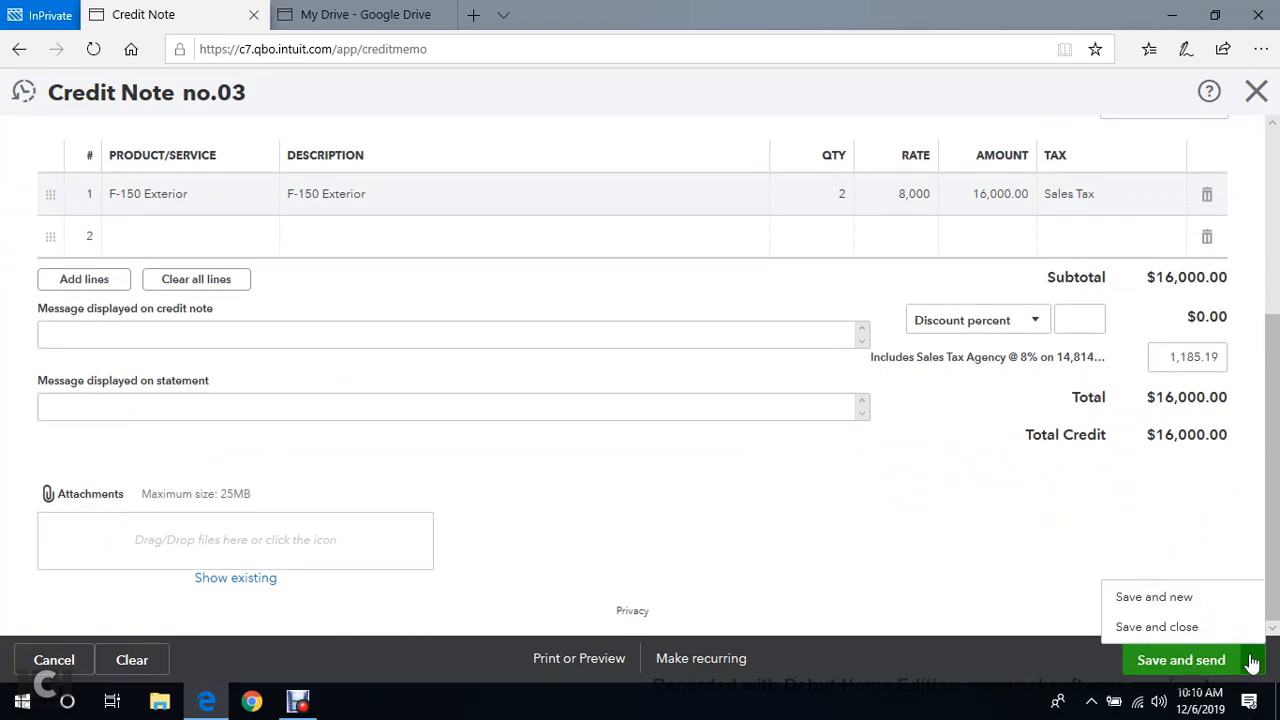
click(1157, 627)
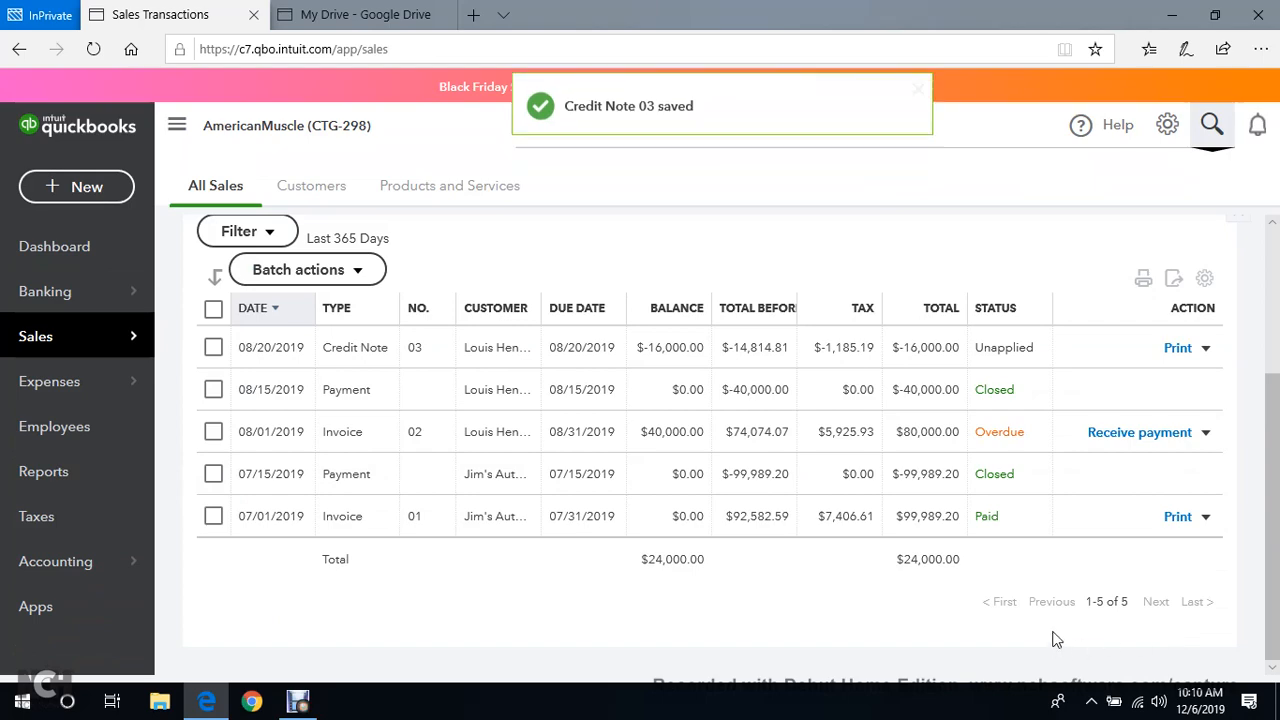
Examine the sales transactions summary and the balance and status of each credit note, payment and invoice.
scroll(682, 532, up, 1)
scroll(640, 500, up, 1)
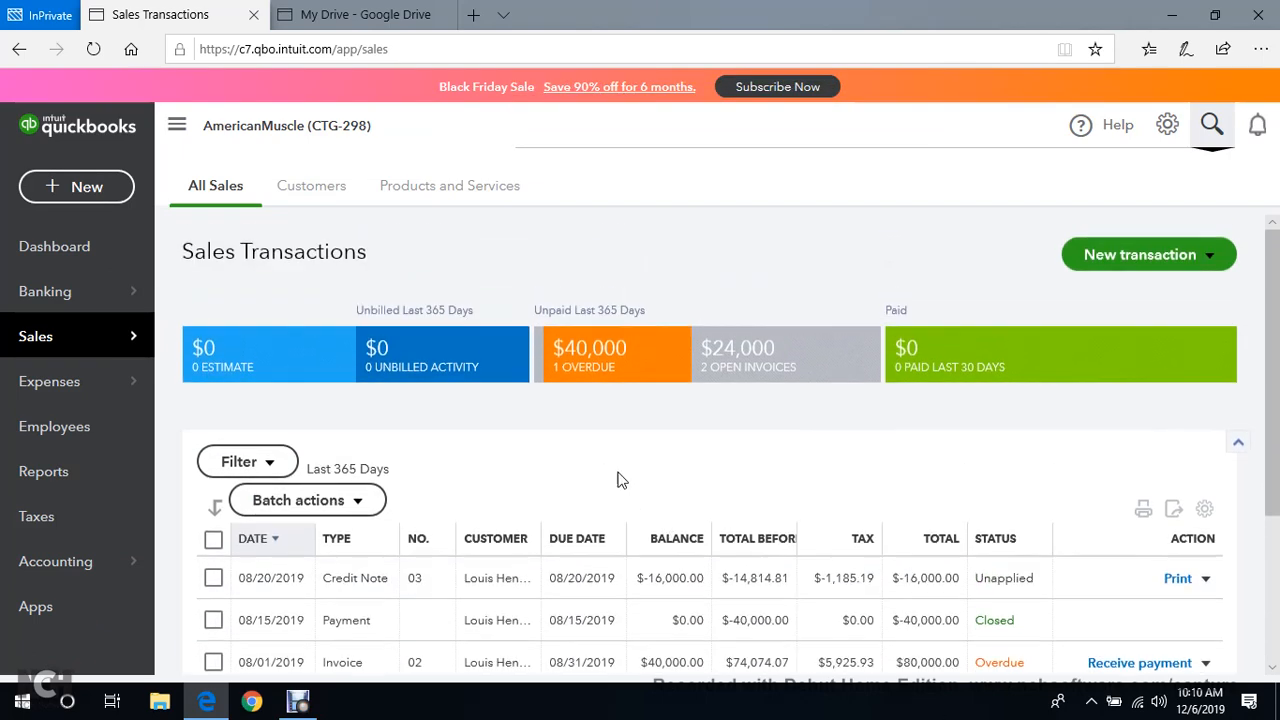
scroll(575, 445, down, 2)
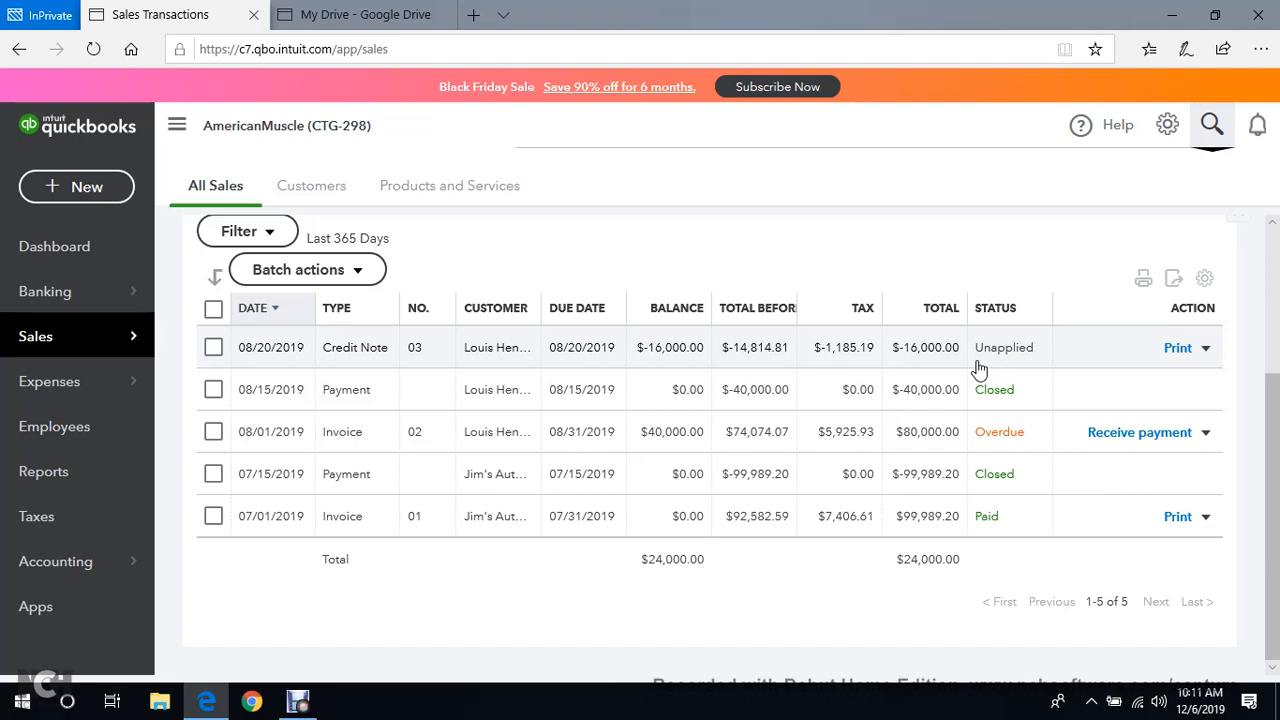
scroll(620, 360, up, 3)
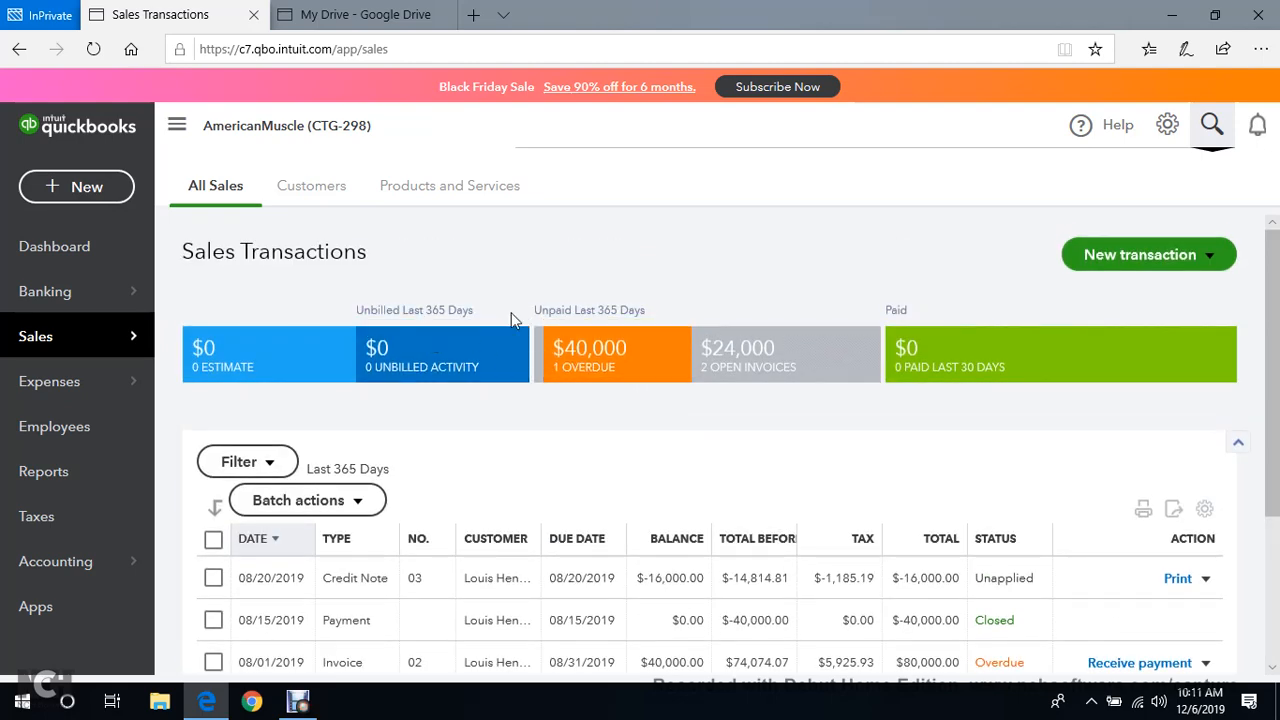
scroll(700, 430, down, 1)
scroll(726, 447, down, 1)
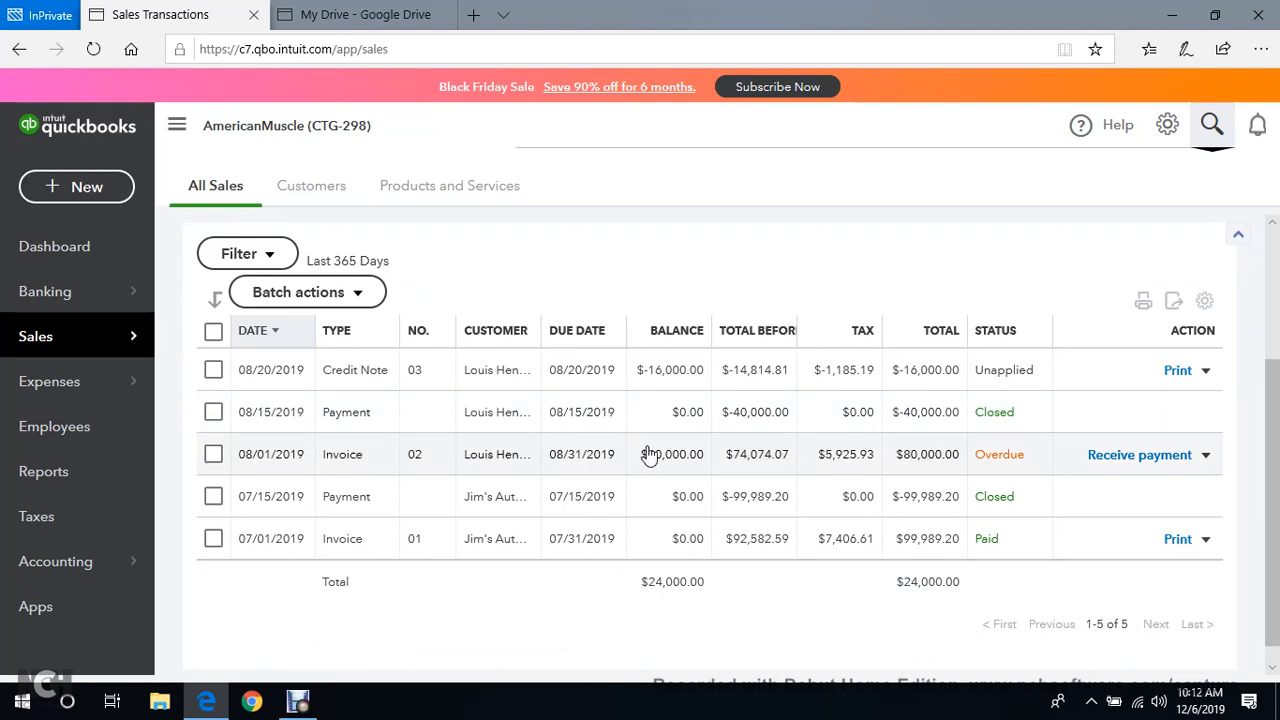
scroll(666, 458, down, 1)
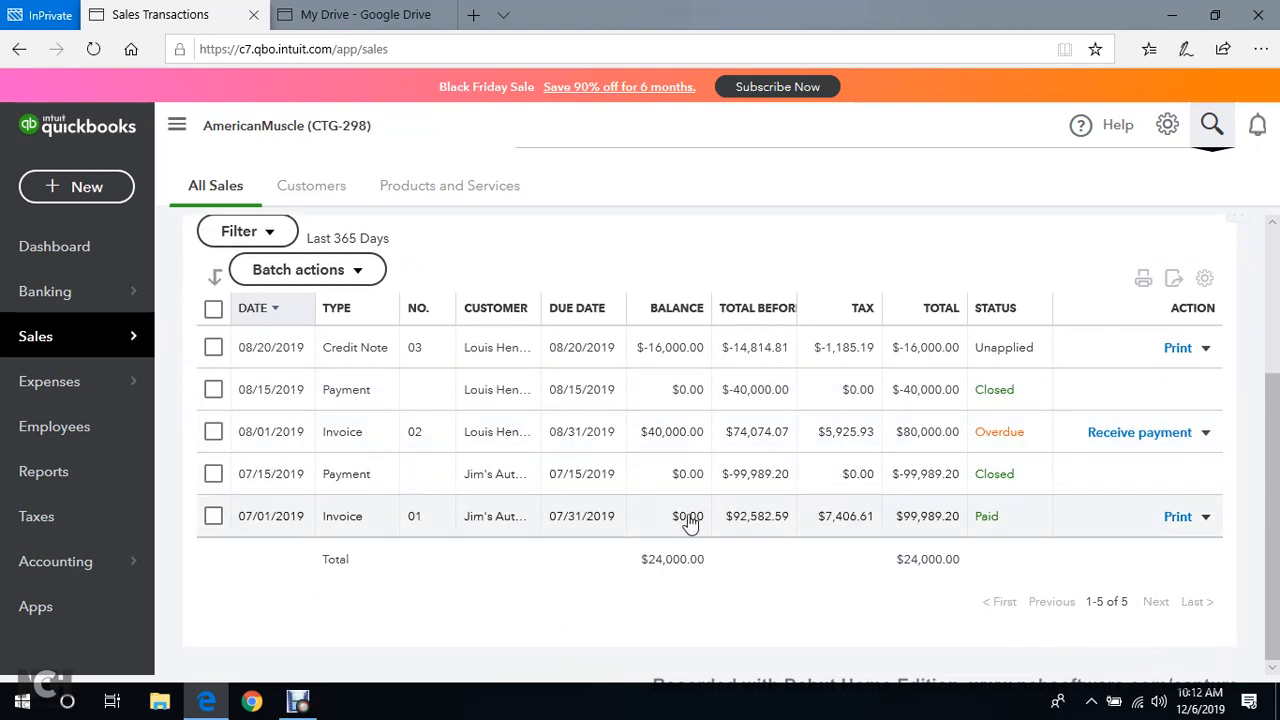
scroll(686, 525, up, 2)
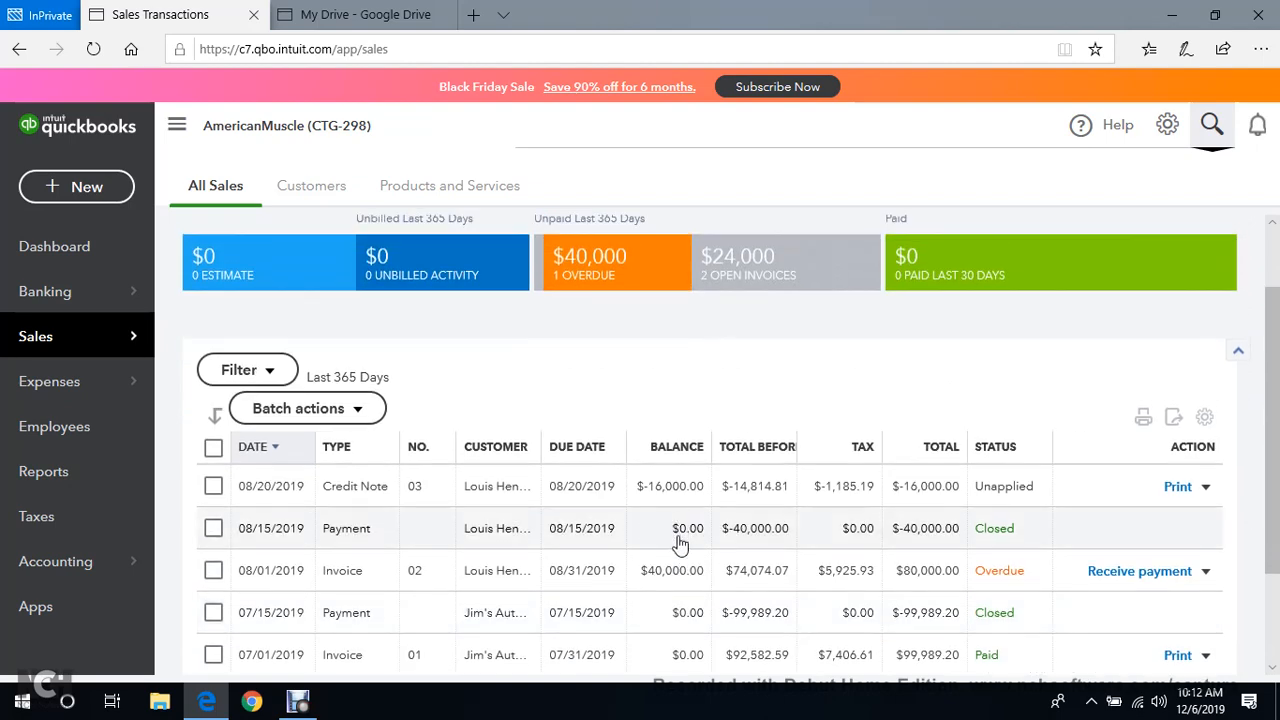
scroll(715, 545, up, 1)
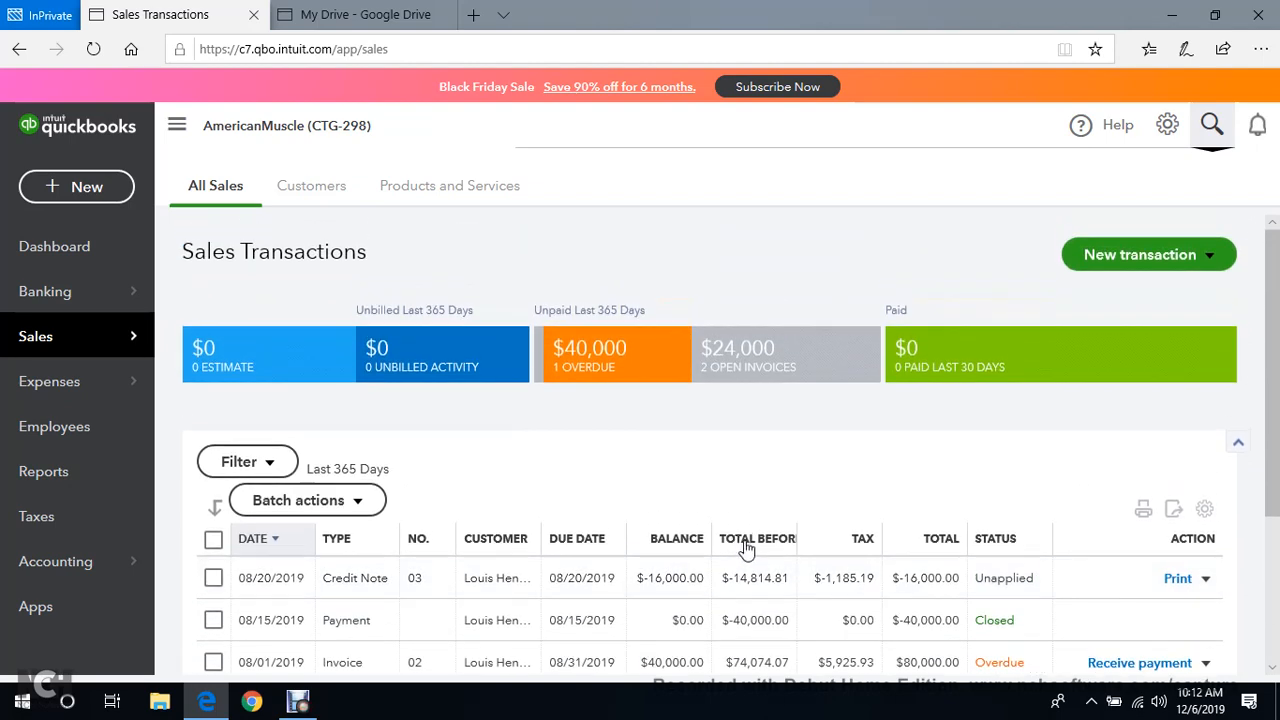
scroll(754, 552, down, 3)
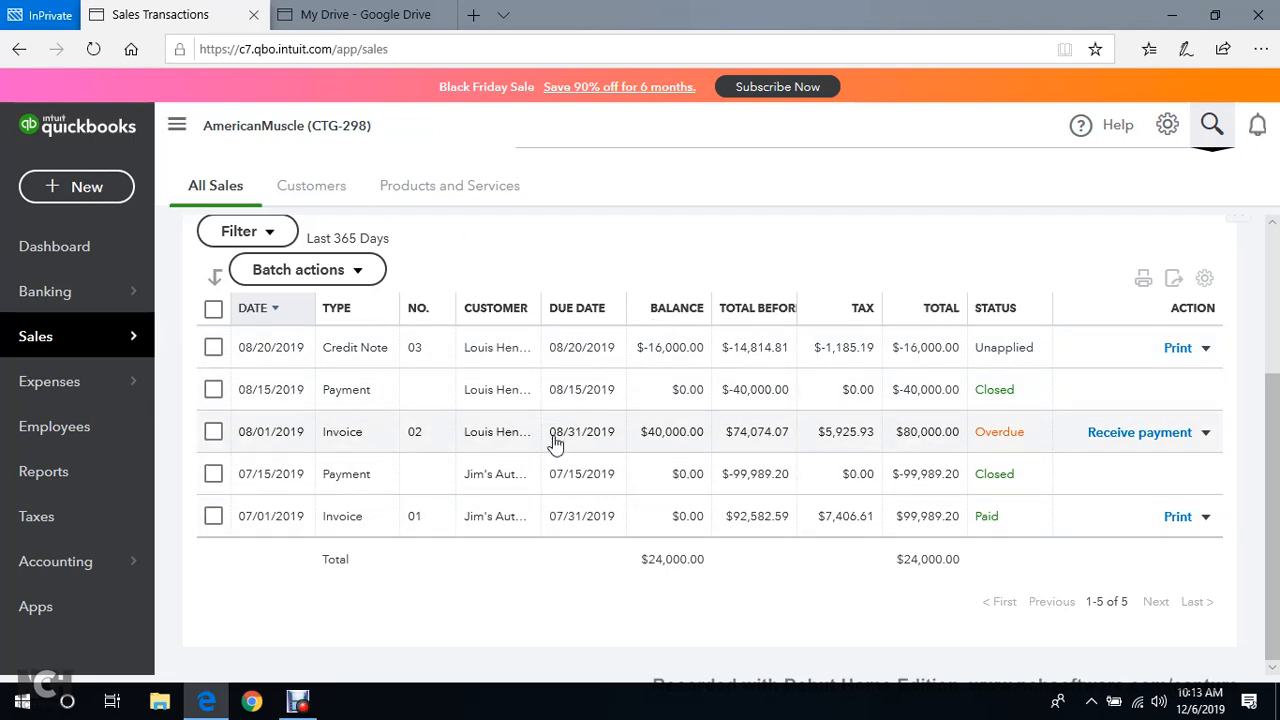
Open the transaction list's column settings and expand them to examine all available columns.
click(1205, 281)
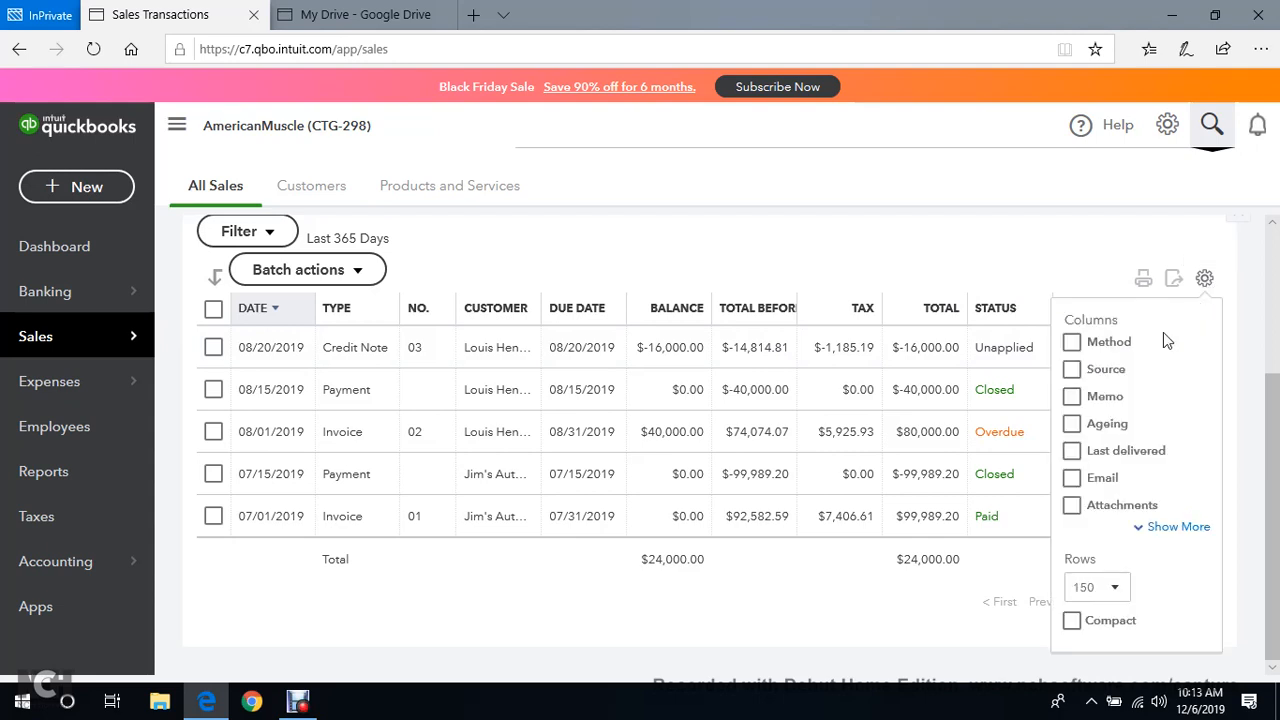
click(1160, 527)
scroll(1137, 483, down, 2)
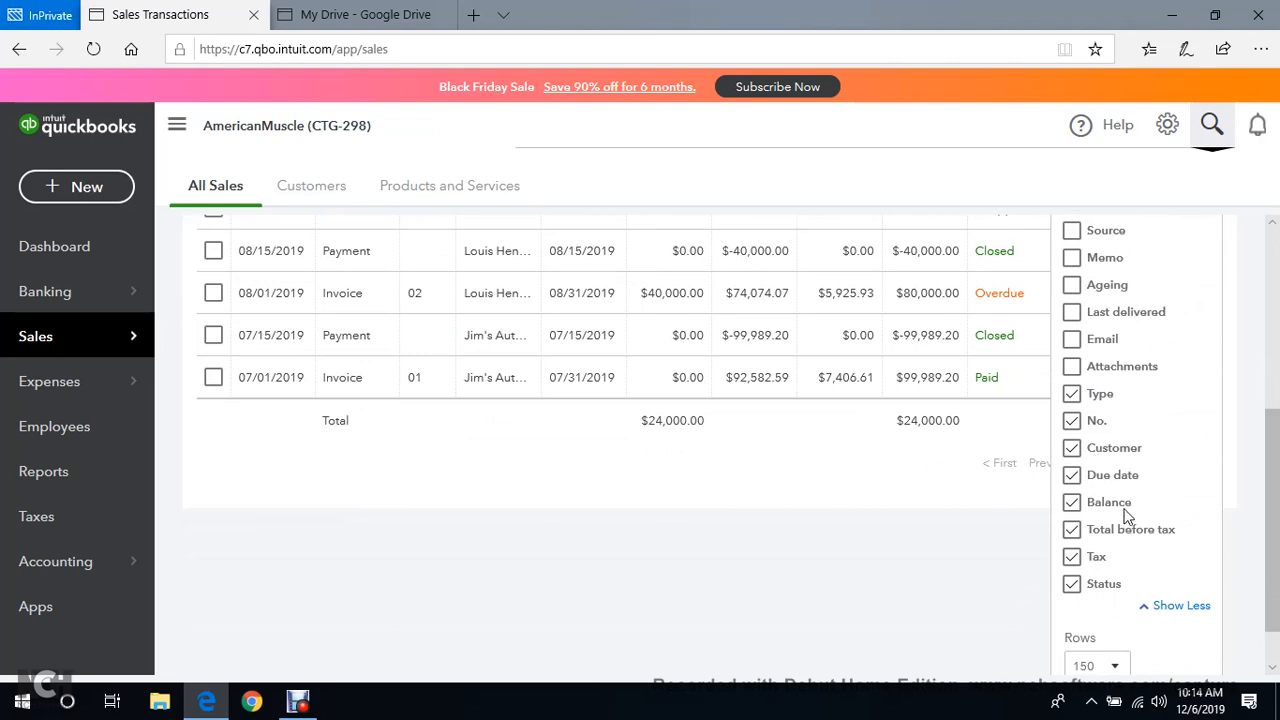
scroll(1128, 518, up, 1)
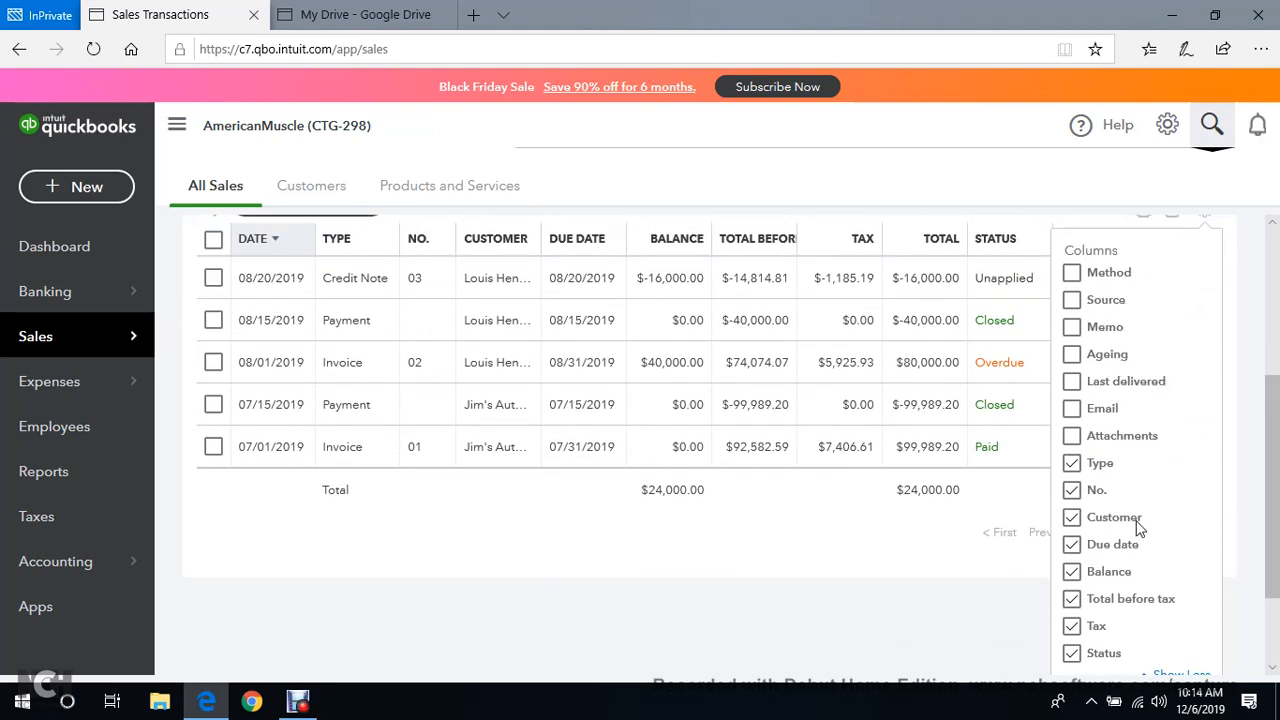
scroll(1133, 558, down, 2)
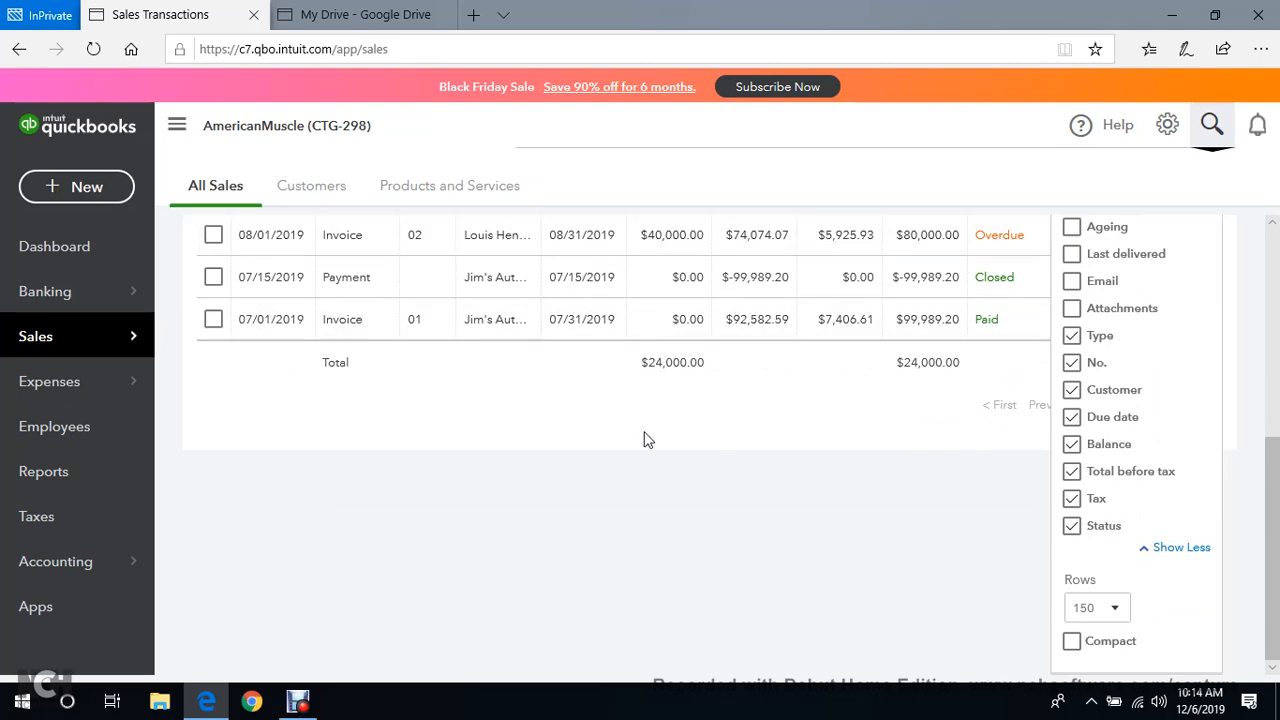
scroll(1097, 507, up, 1)
scroll(1097, 507, up, 3)
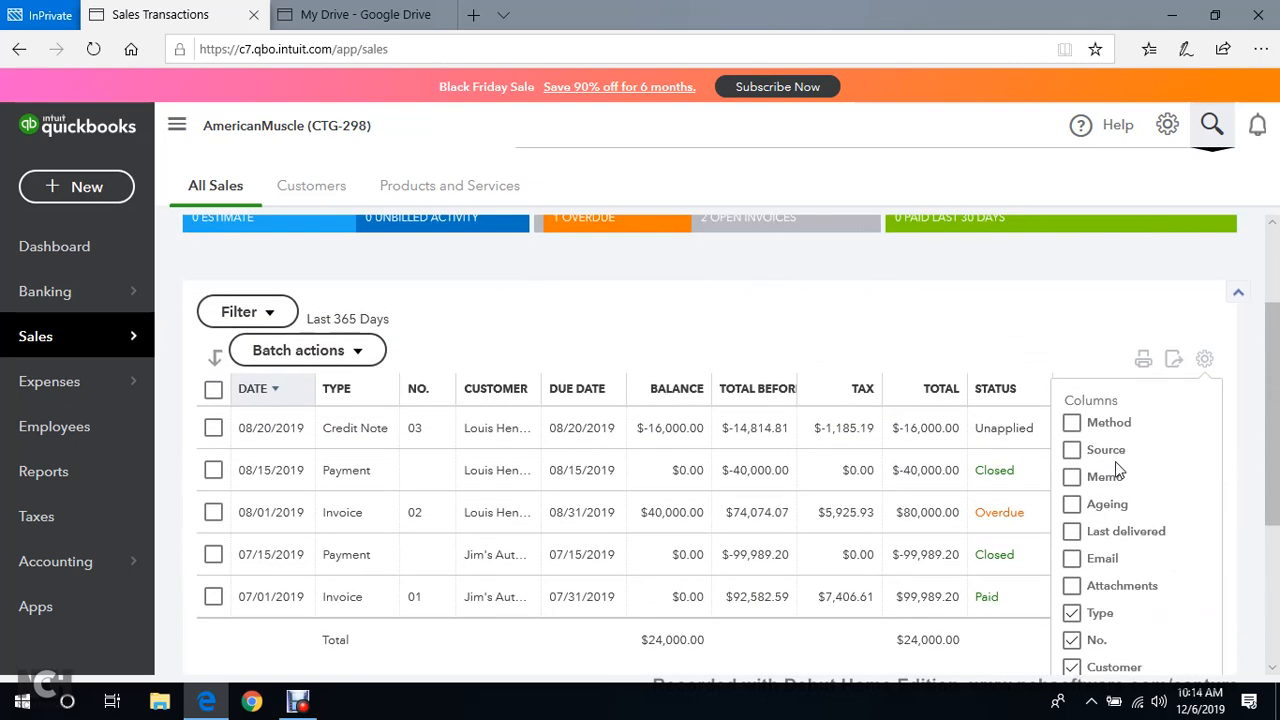
Show the Method column in the transaction list to view the payment methods, then hide it again.
scroll(1115, 461, down, 1)
click(1073, 355)
click(1073, 356)
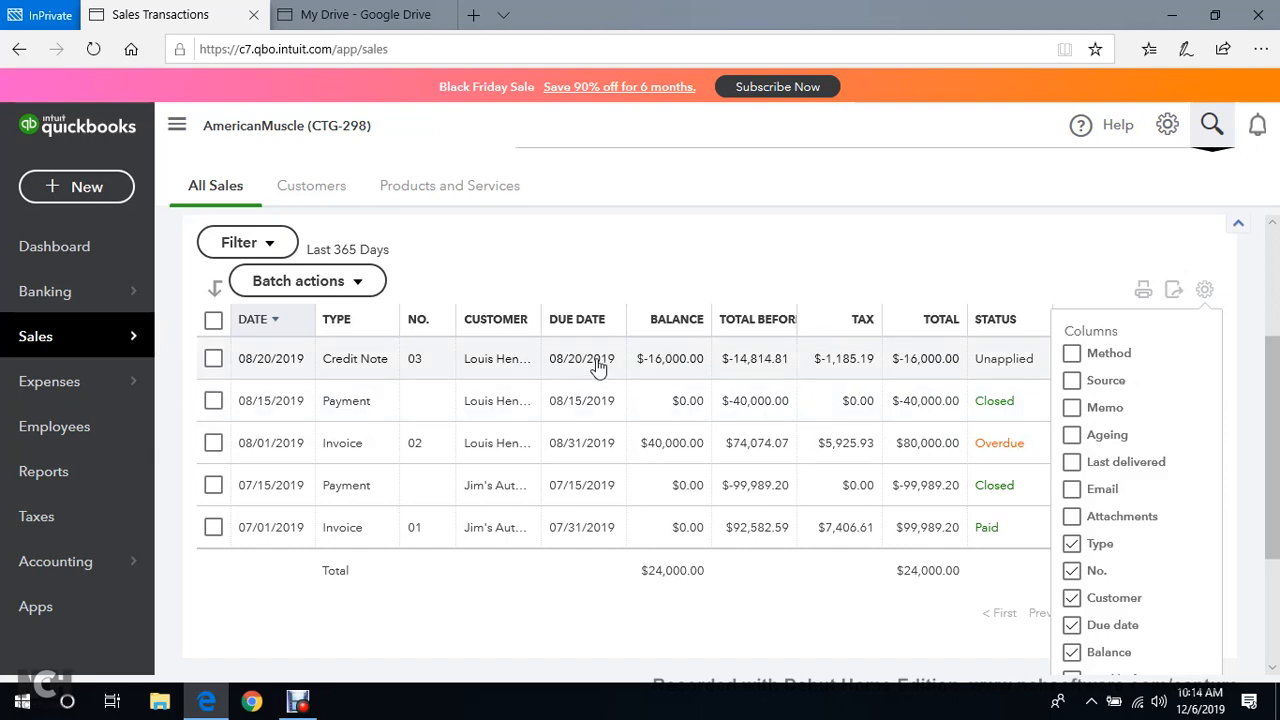
click(1074, 355)
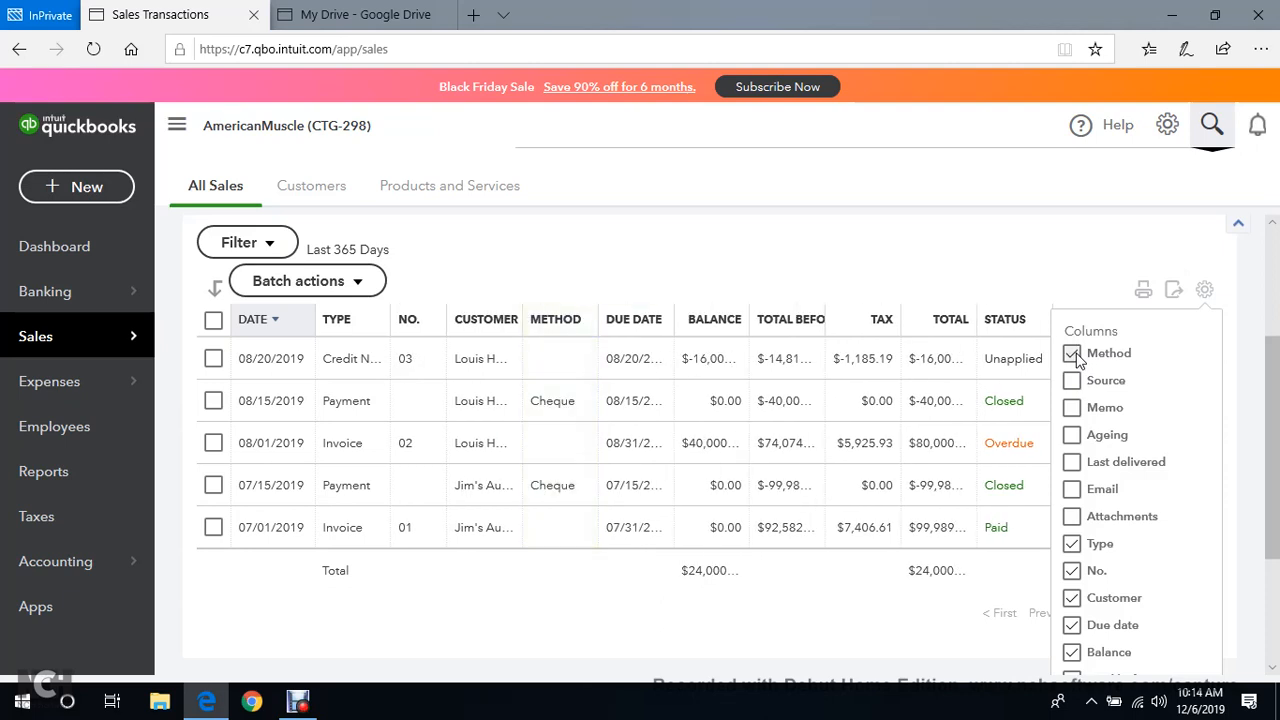
click(1075, 357)
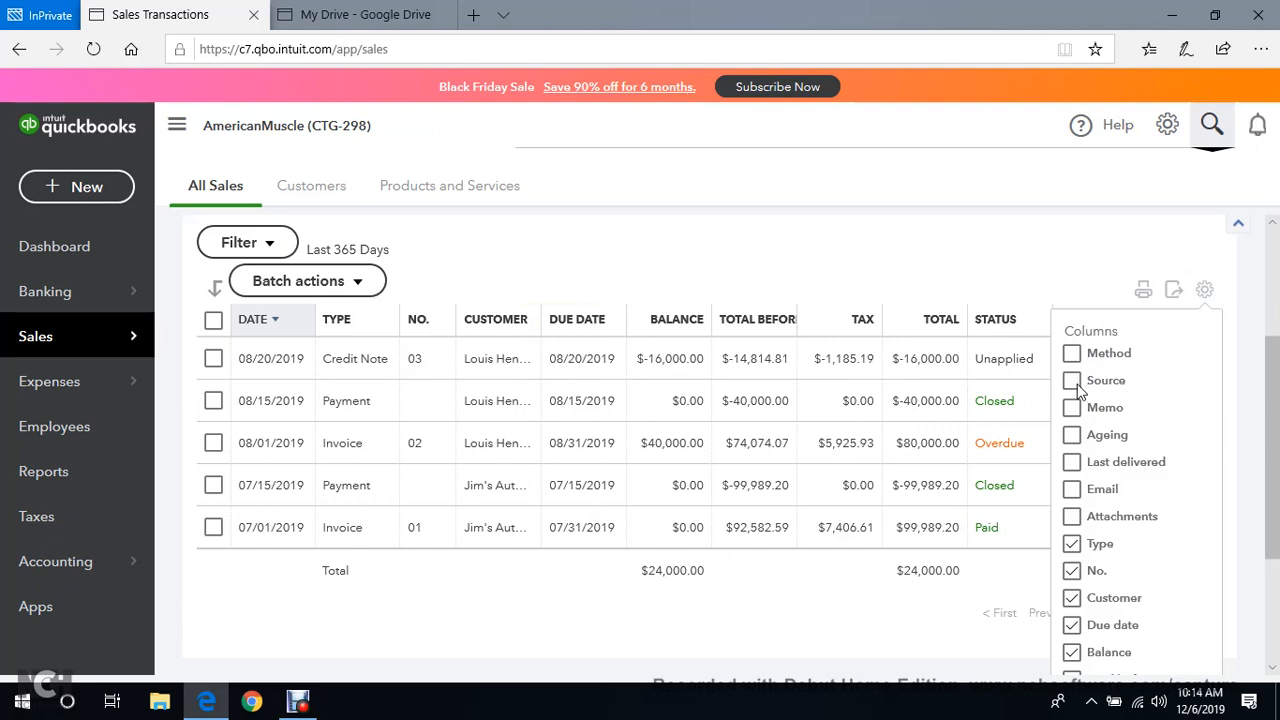
Switch the Source column on and off in the transaction list, leave it hidden, and close the column settings.
click(1077, 389)
click(1077, 389)
click(1077, 389)
click(1077, 389)
click(1205, 293)
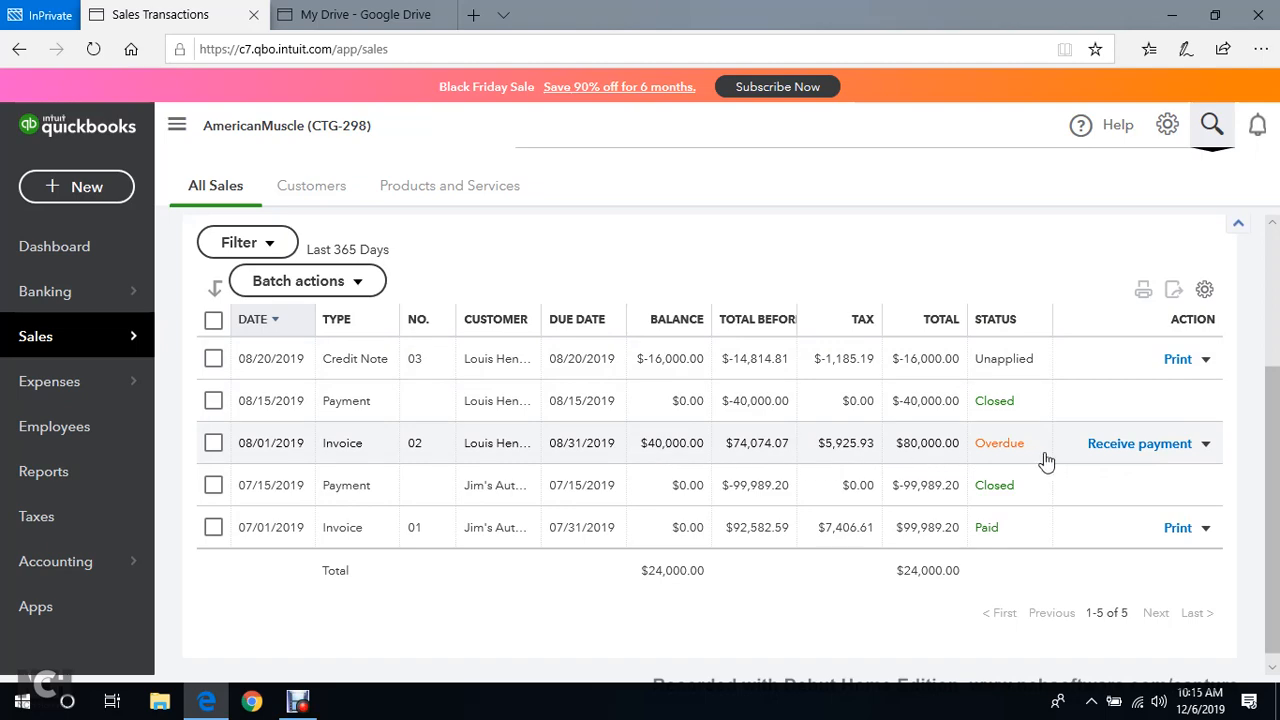
Start receiving a payment for invoice 02 and review the outstanding invoice and the credit note applied to it.
click(1150, 452)
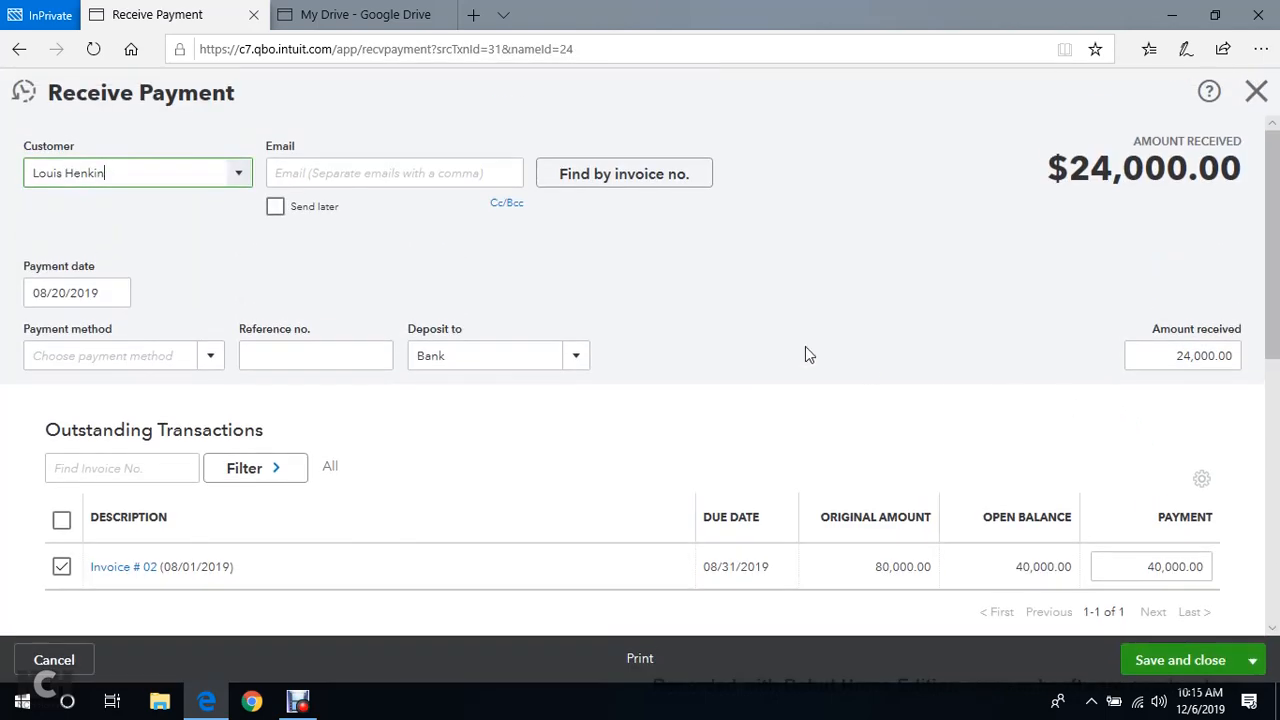
scroll(337, 377, down, 2)
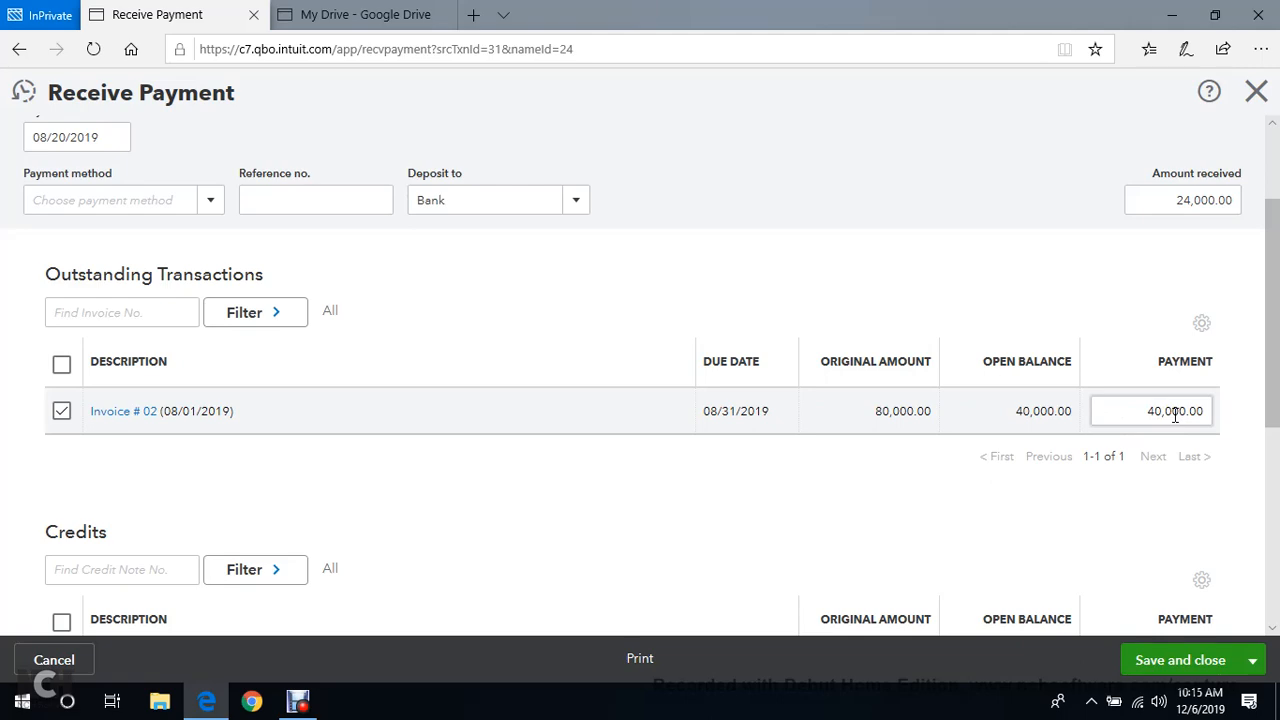
scroll(1157, 409, down, 3)
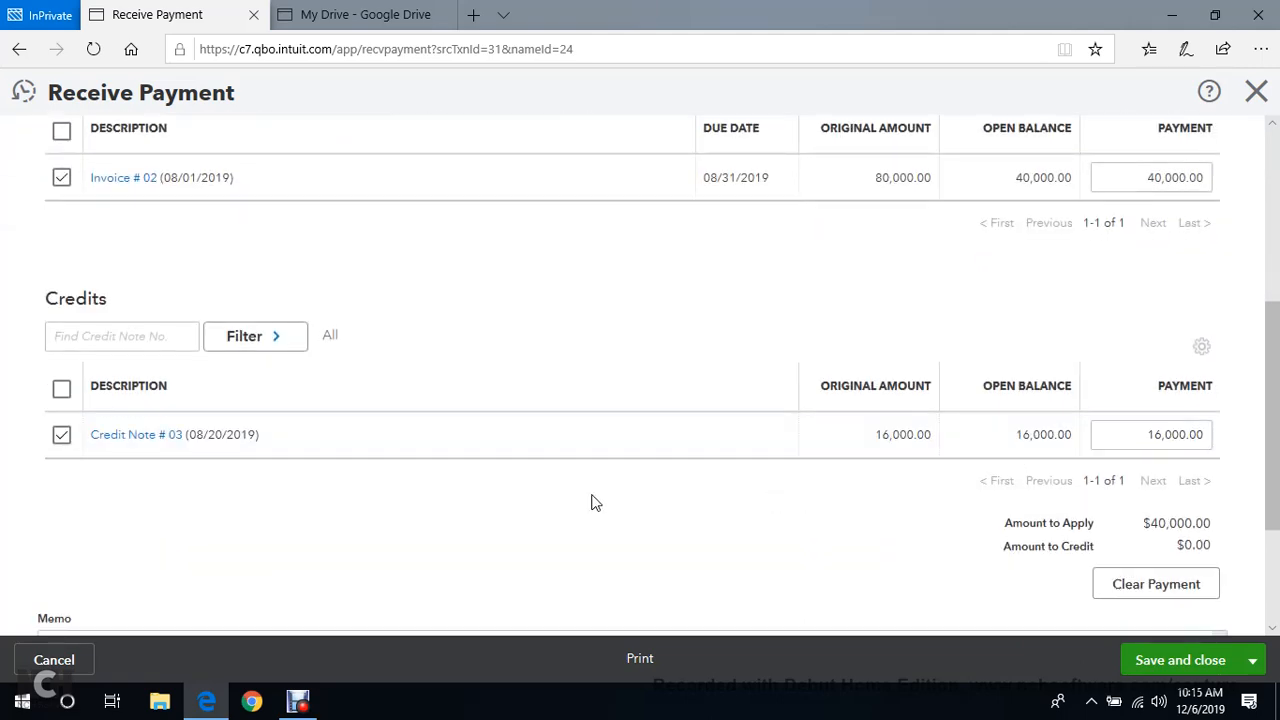
Set invoice 02's payment amount to 16,000.00 to match the applied credit note.
scroll(140, 215, up, 5)
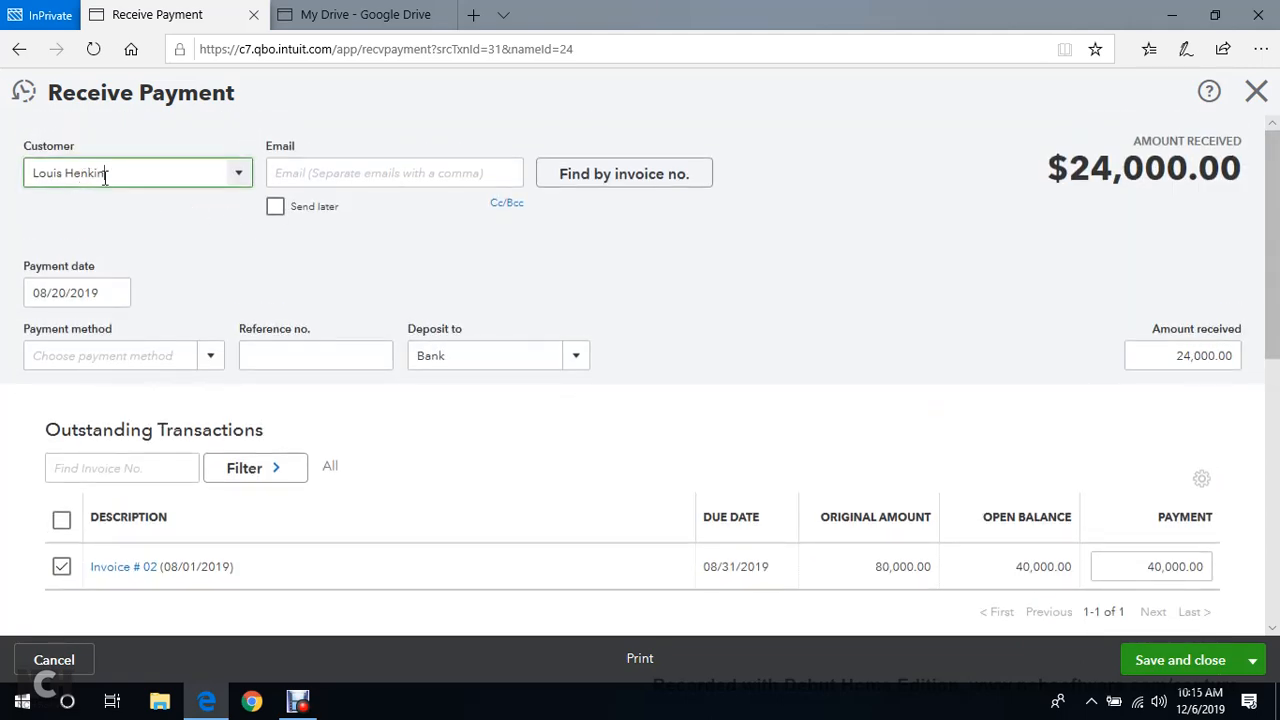
scroll(141, 209, down, 5)
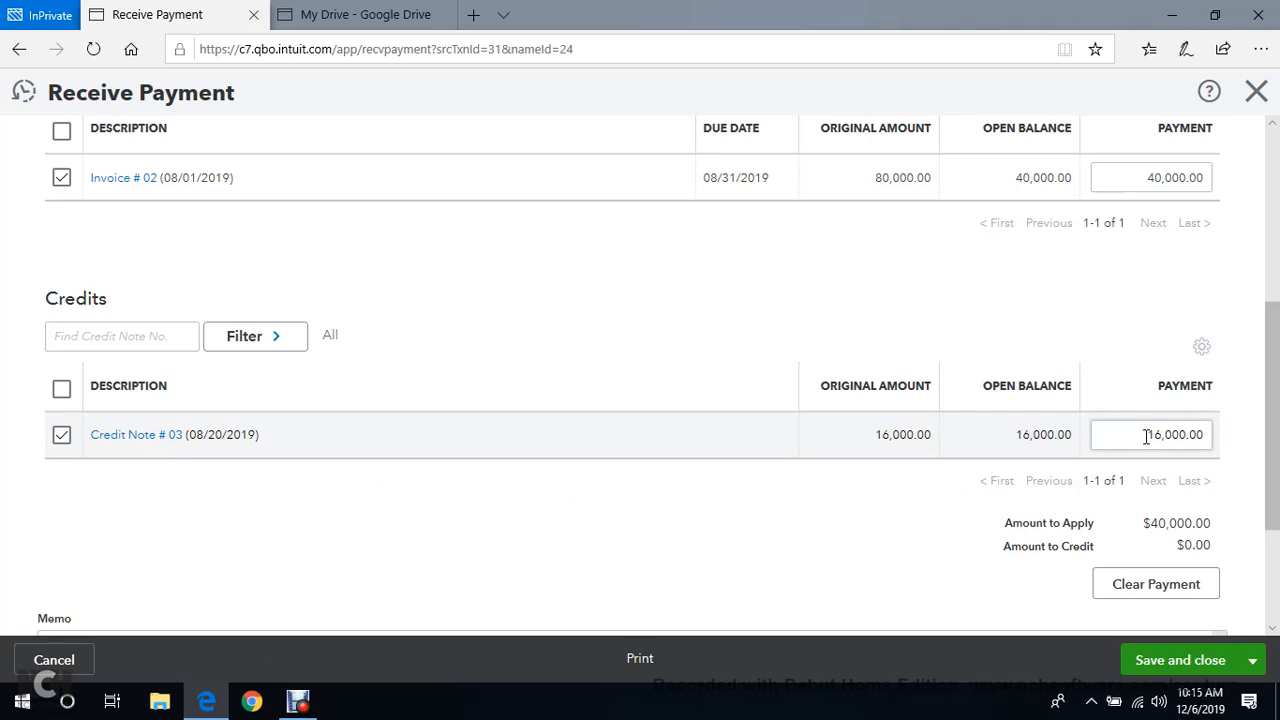
scroll(1150, 437, up, 2)
click(1127, 331)
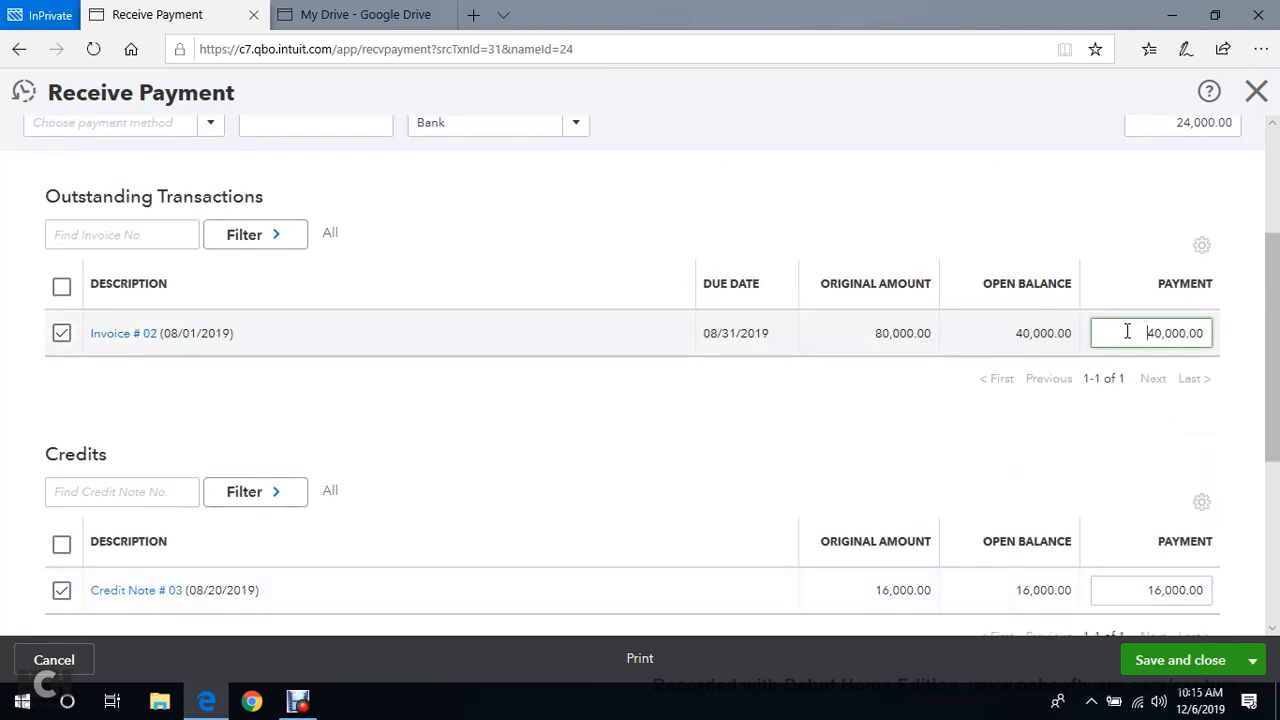
key(Right)
key(Right)
key(Right)
key(Right)
key(BackSpace)
key(BackSpace)
key(BackSpace)
key(BackSpace)
key(BackSpace)
key(BackSpace)
key(BackSpace)
key(BackSpace)
key(BackSpace)
text(1600)
click(1020, 191)
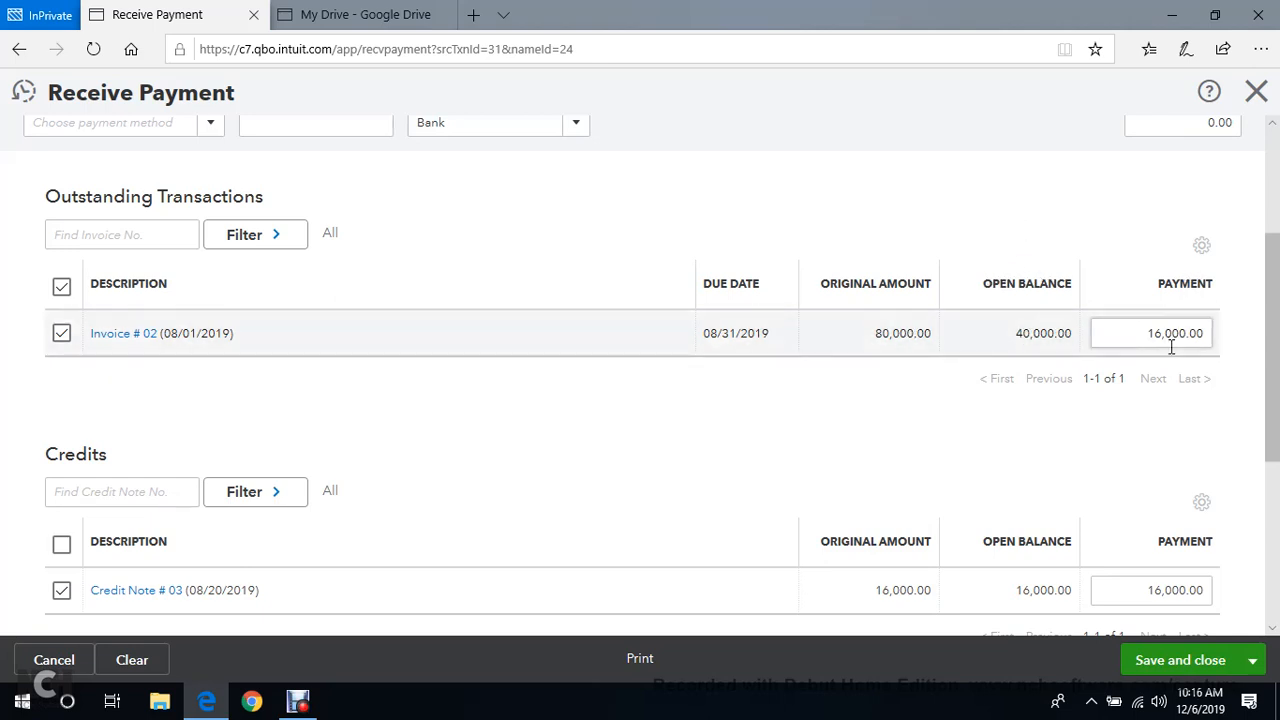
Check the applied amounts, pick 08/20/2019 as the payment date, and save and close the payment for invoice 02.
scroll(1171, 347, down, 2)
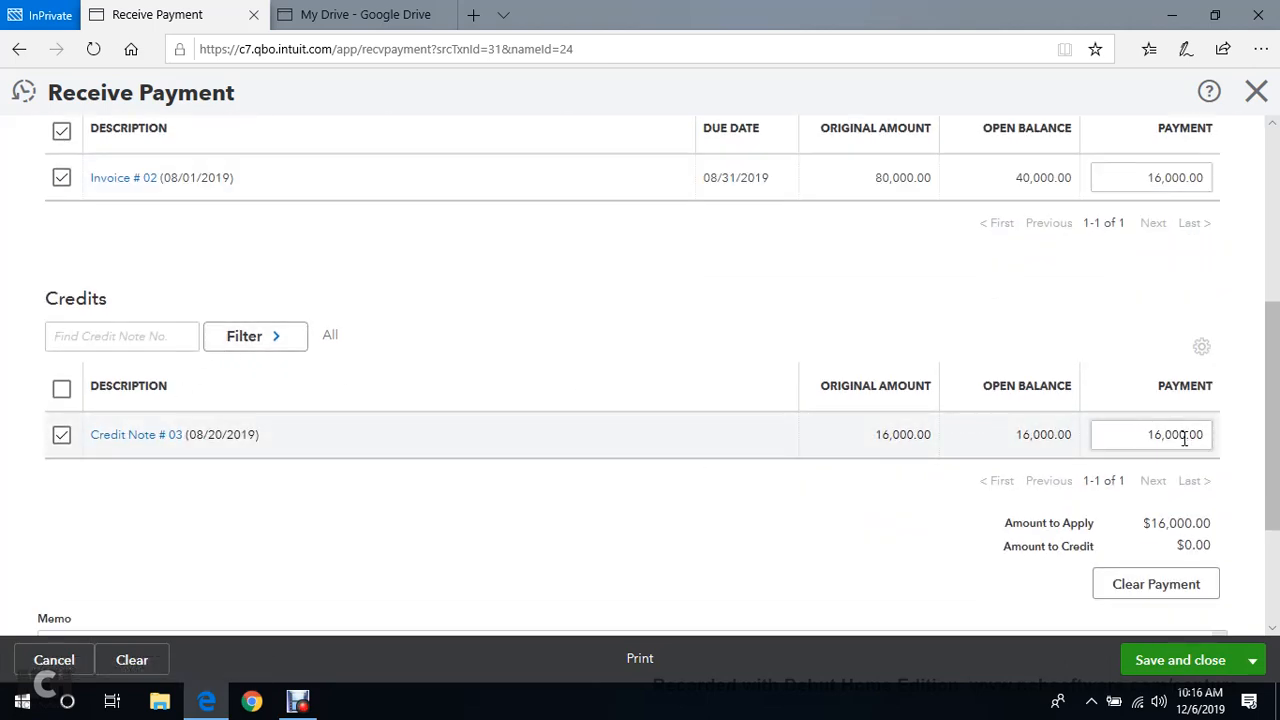
scroll(1184, 437, up, 1)
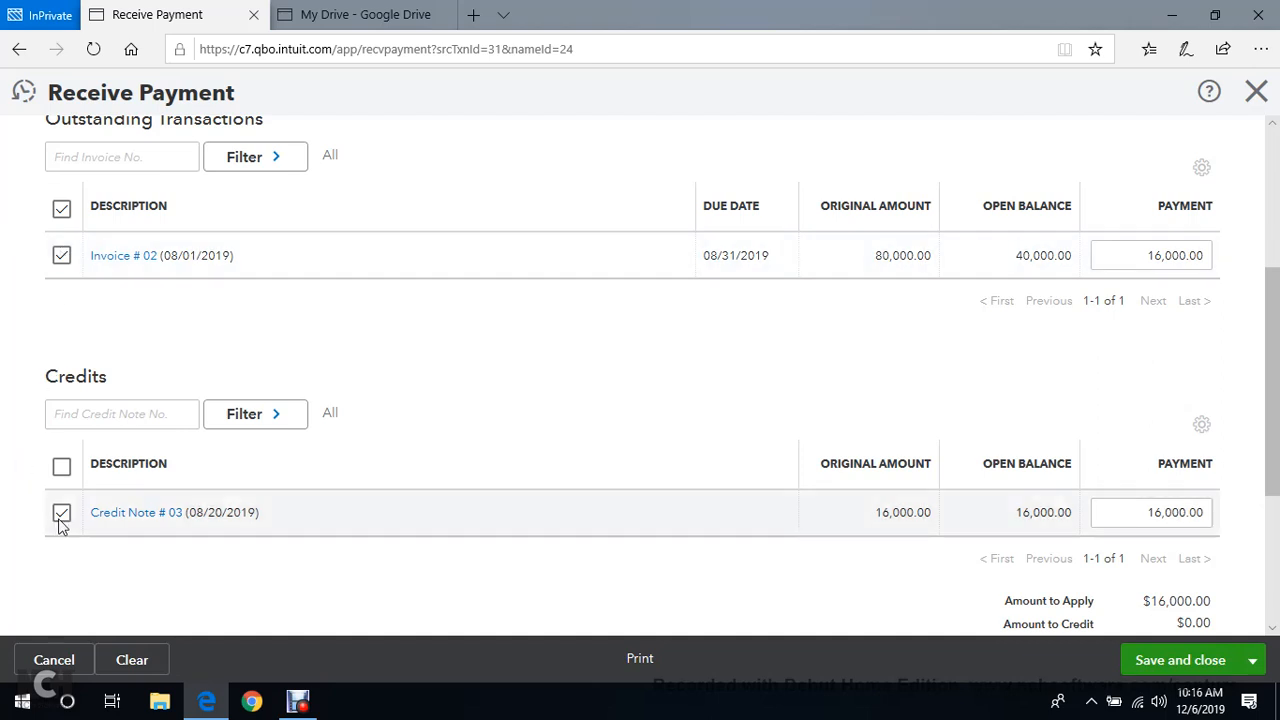
scroll(720, 406, up, 2)
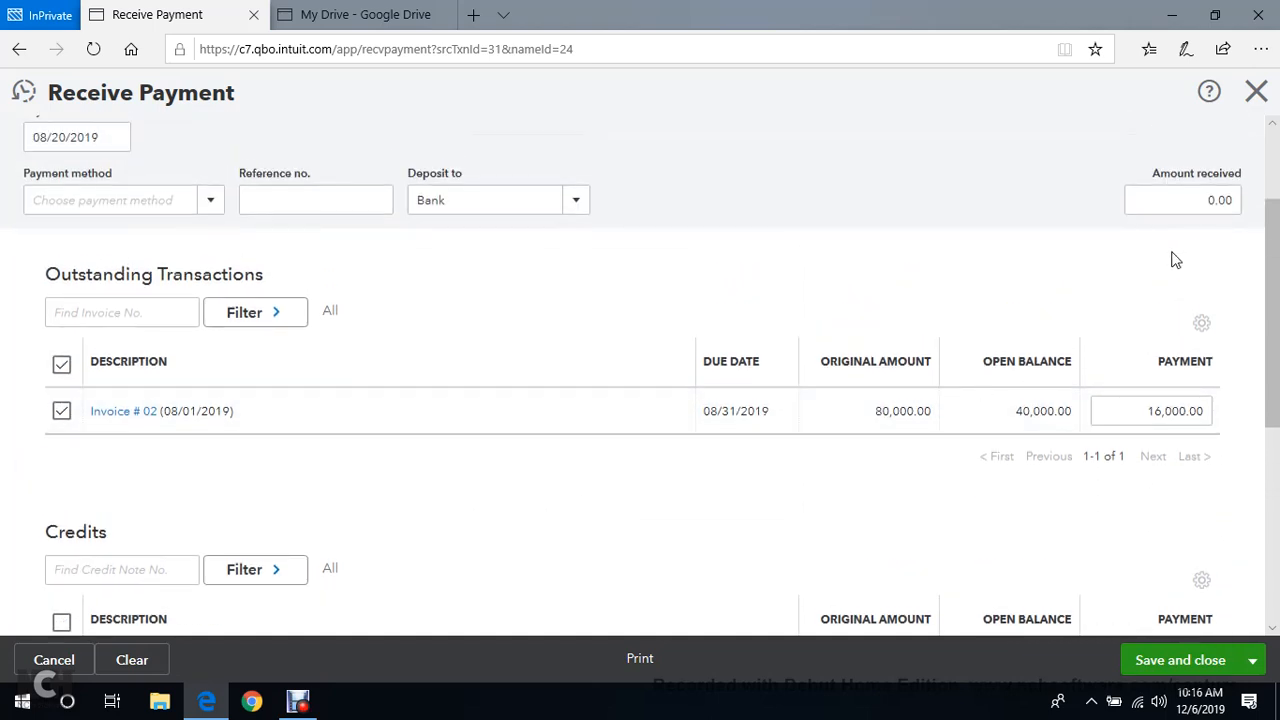
scroll(1175, 260, up, 2)
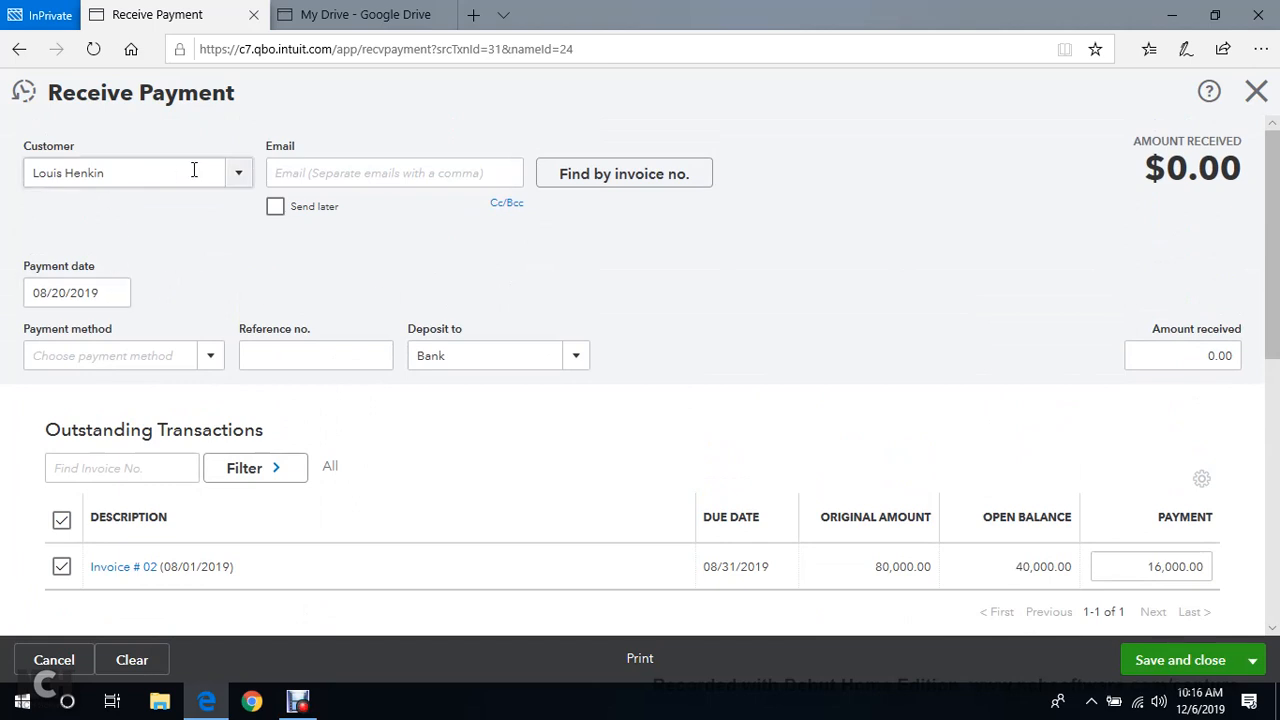
click(114, 292)
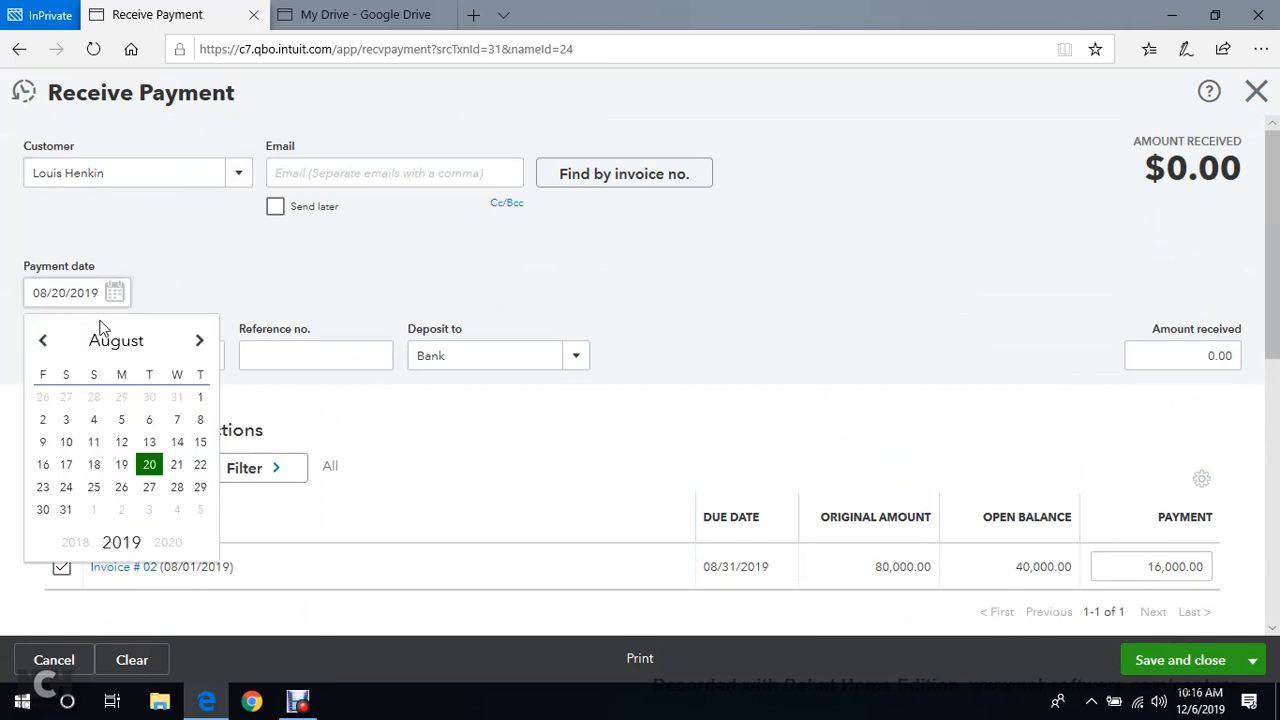
scroll(486, 400, down, 4)
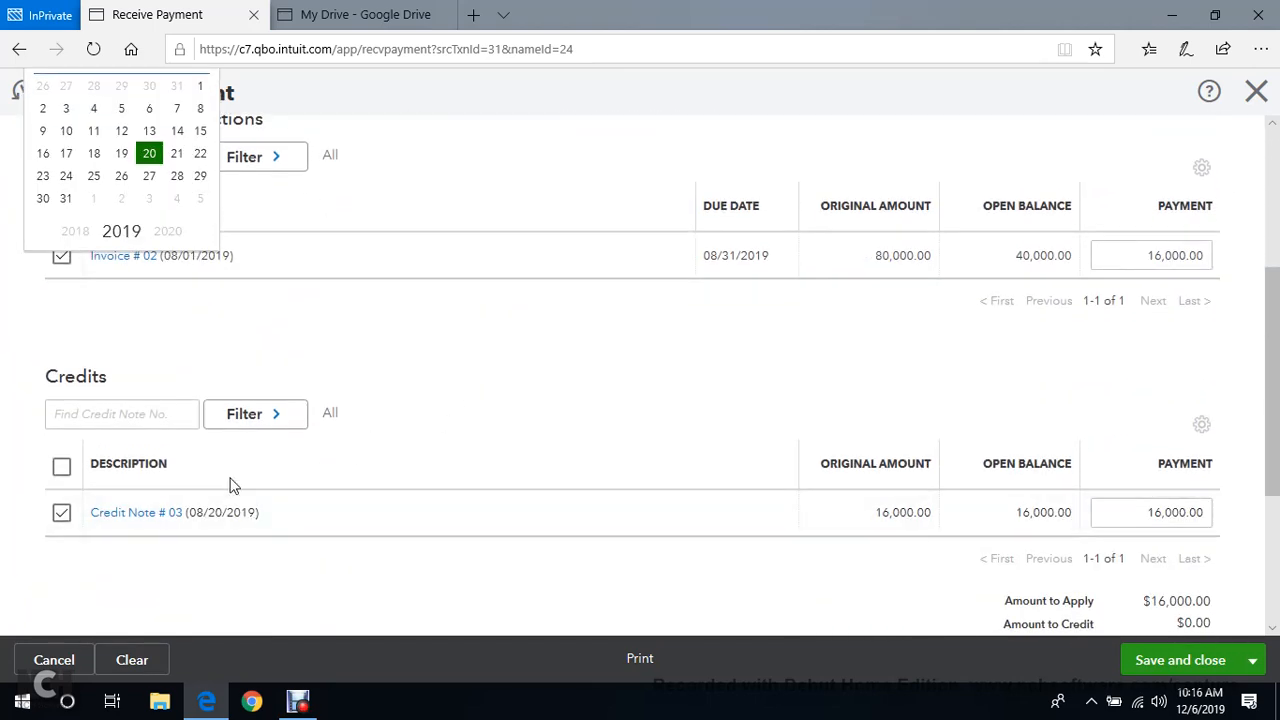
click(149, 153)
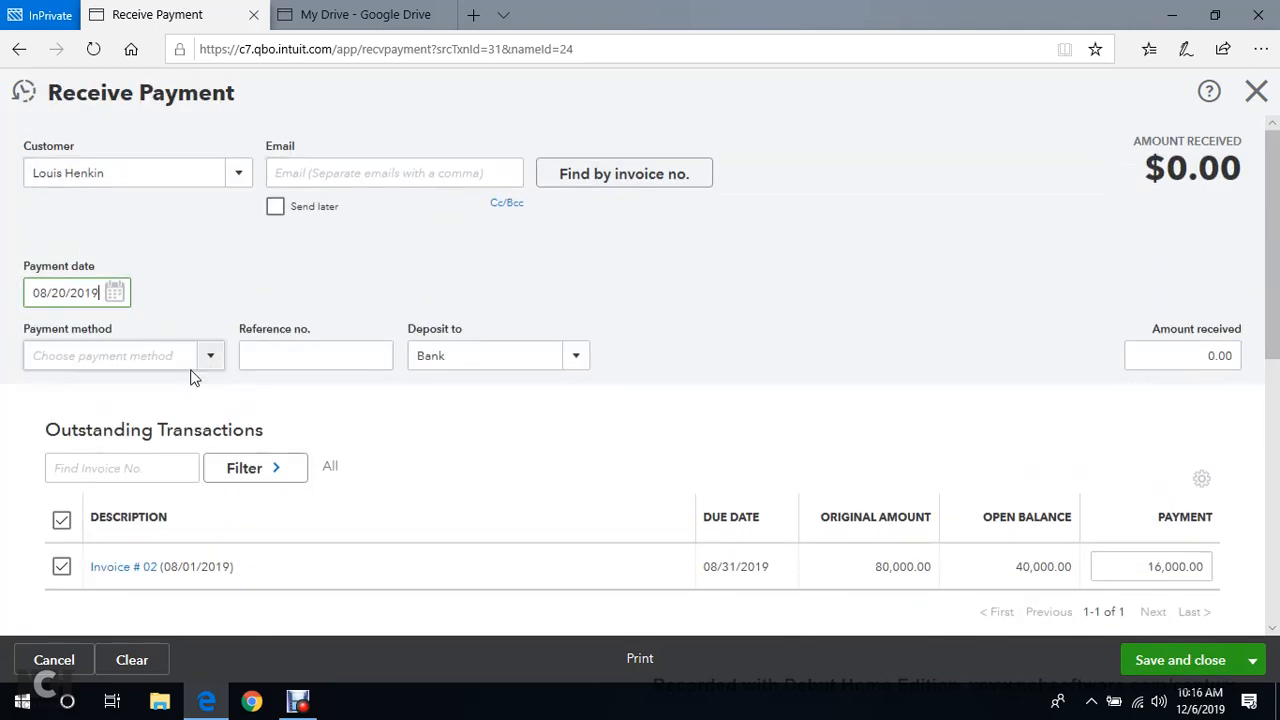
click(753, 364)
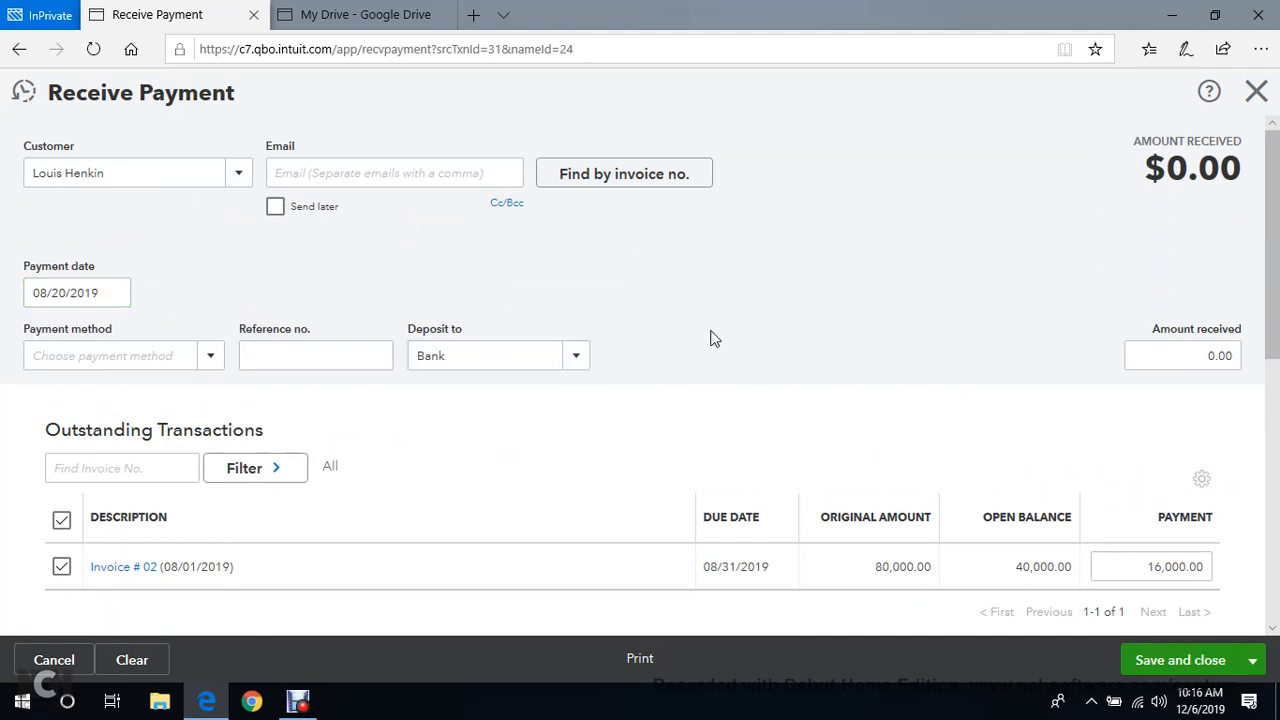
scroll(211, 471, down, 4)
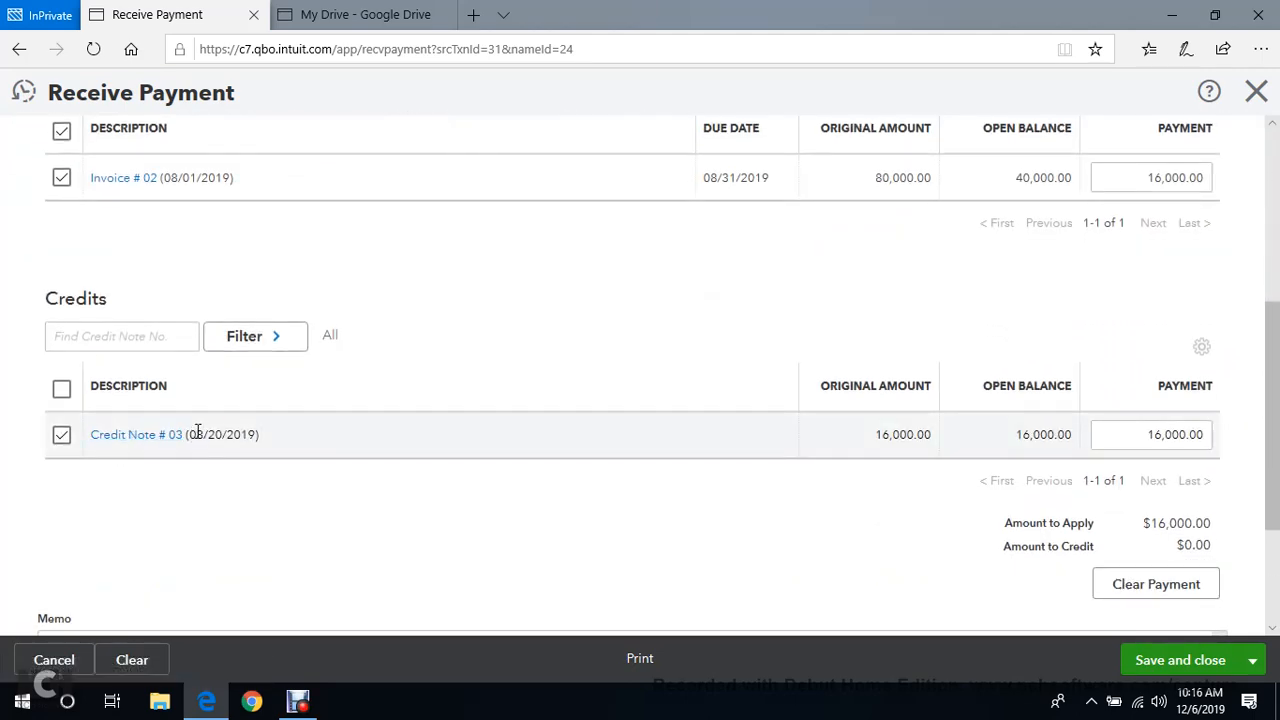
scroll(469, 383, down, 2)
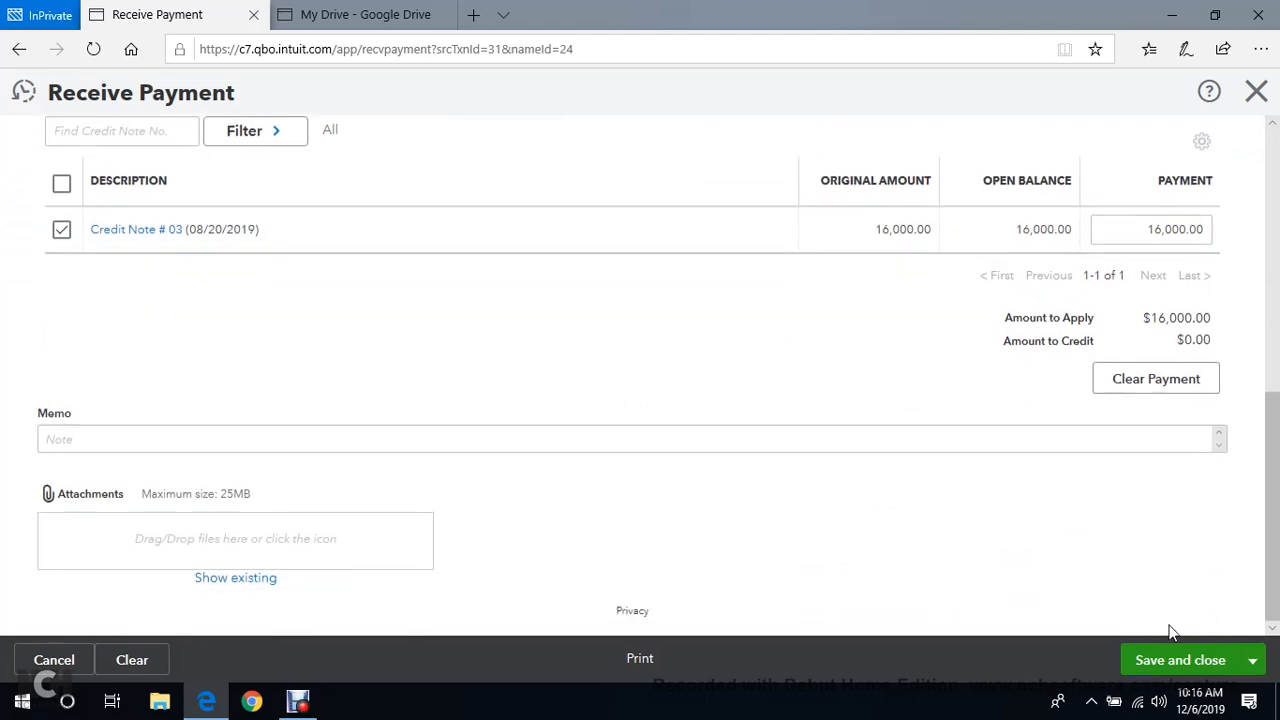
click(1143, 665)
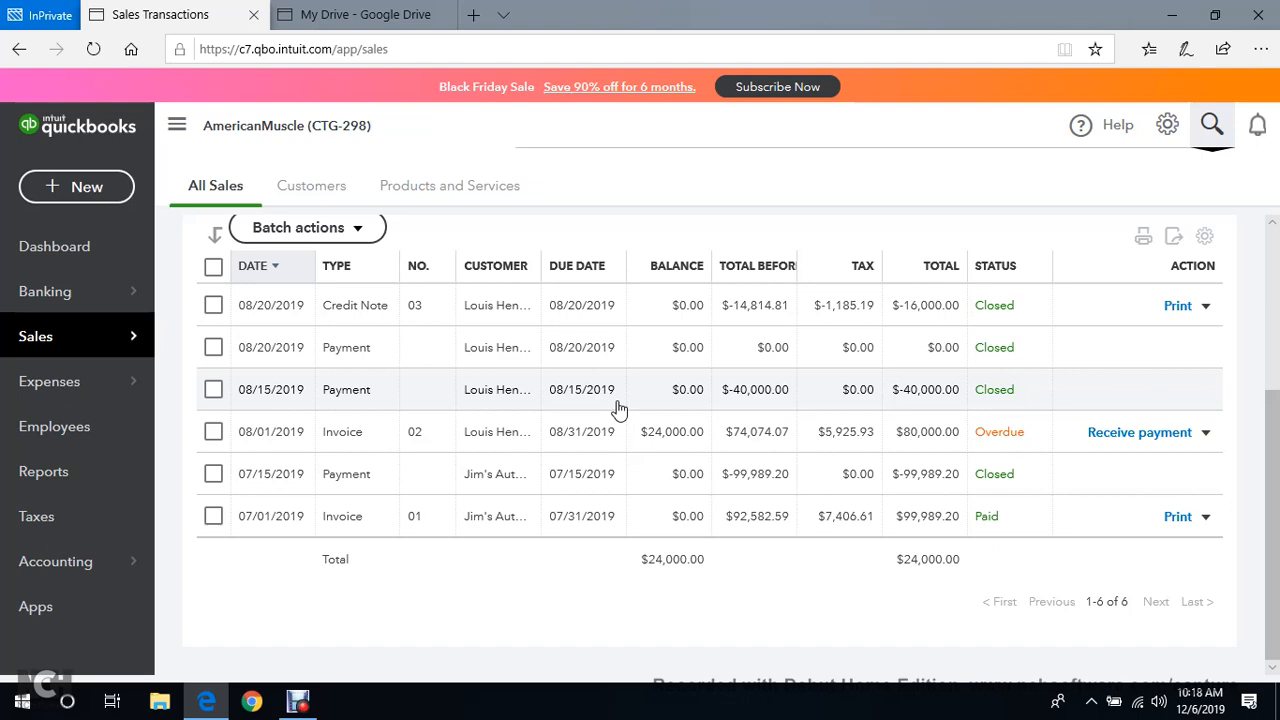
Create a new refund receipt for the customer Jim's Auto Repair, dated 07/31/2019.
scroll(618, 408, up, 3)
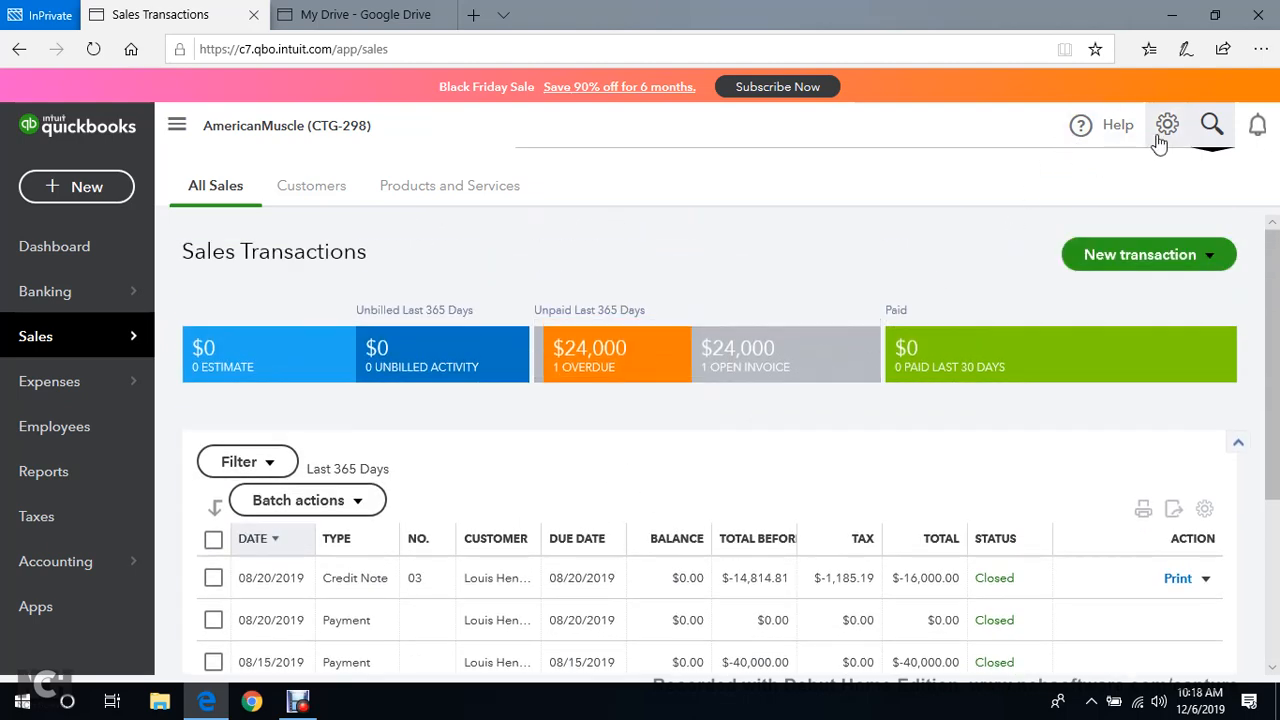
click(95, 191)
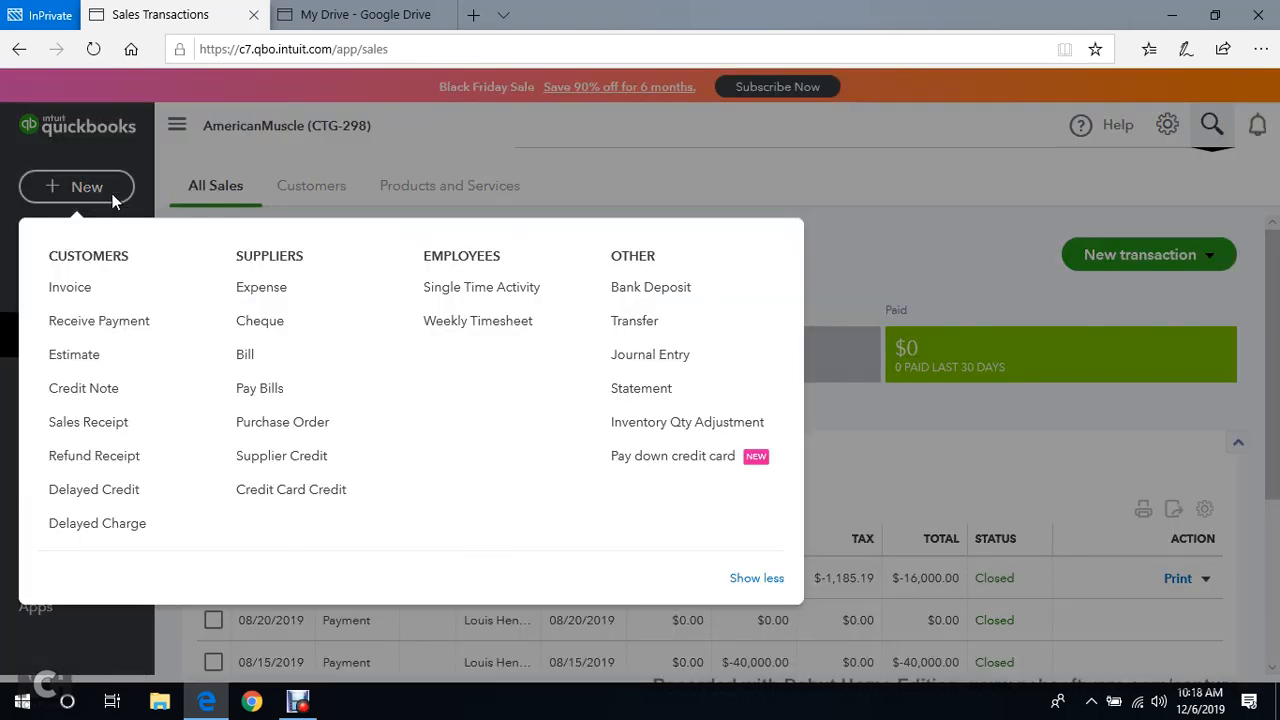
click(133, 458)
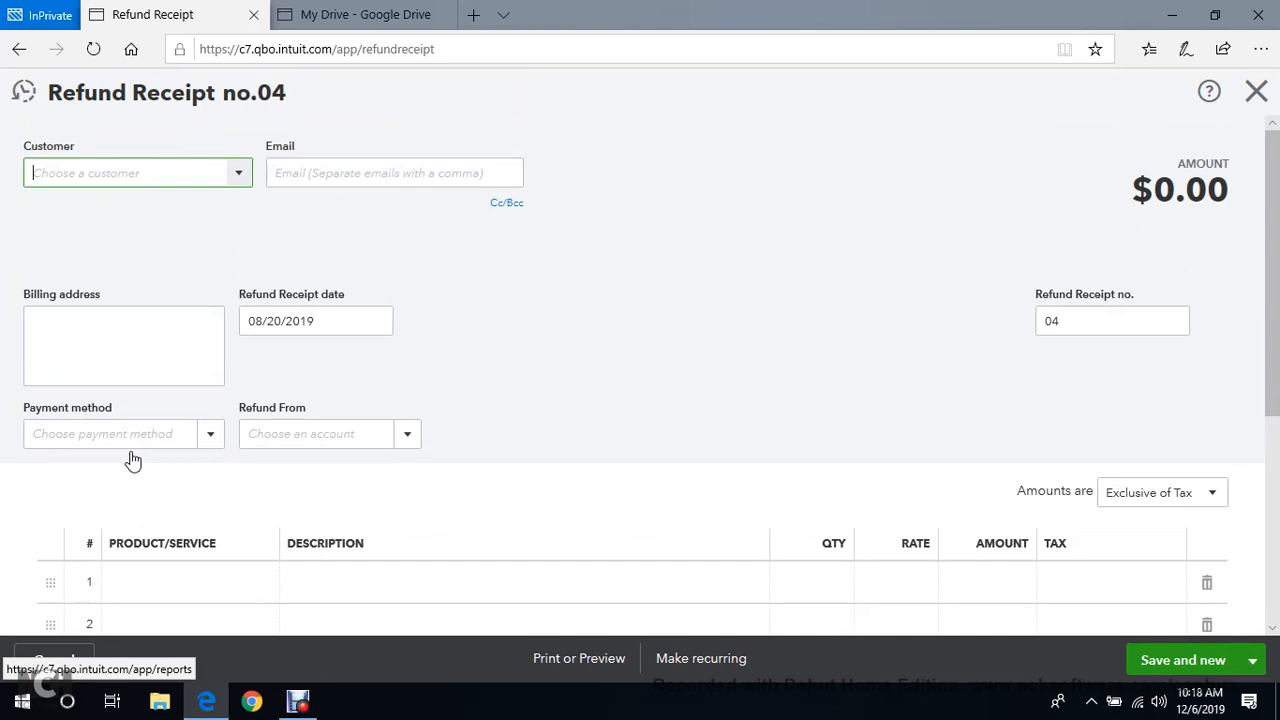
text(Jim's Auto Repair)
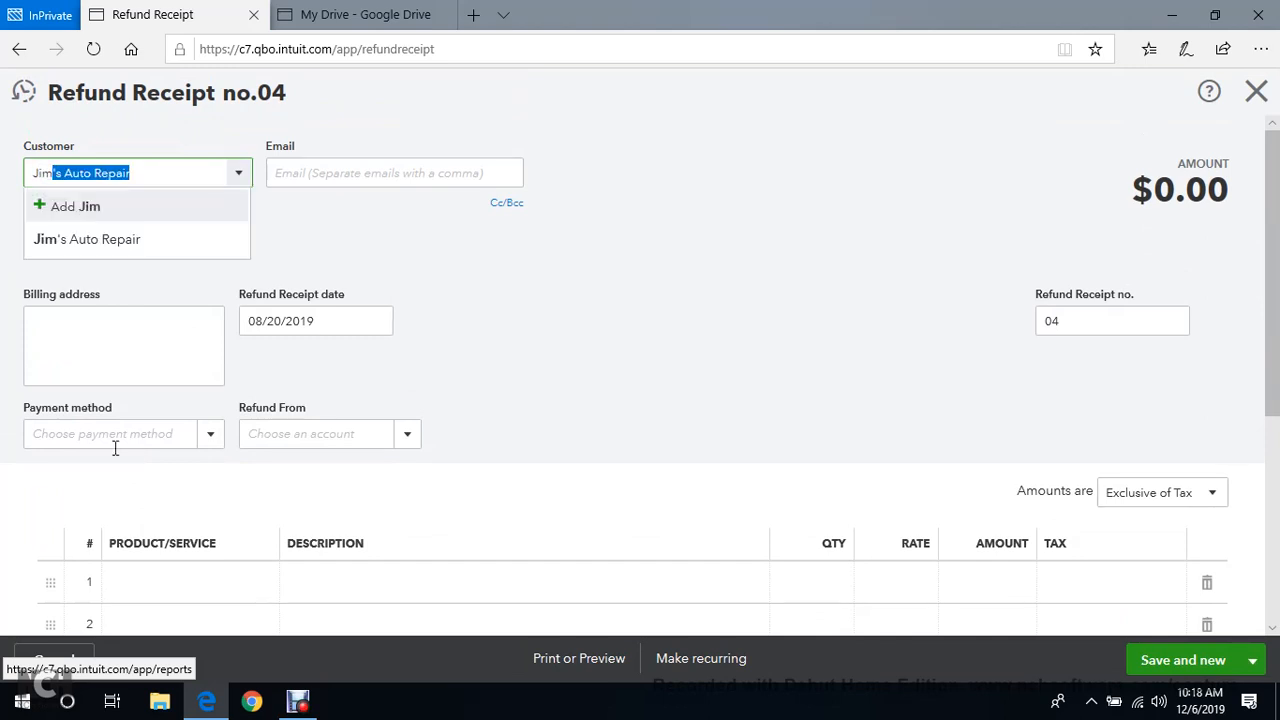
click(121, 242)
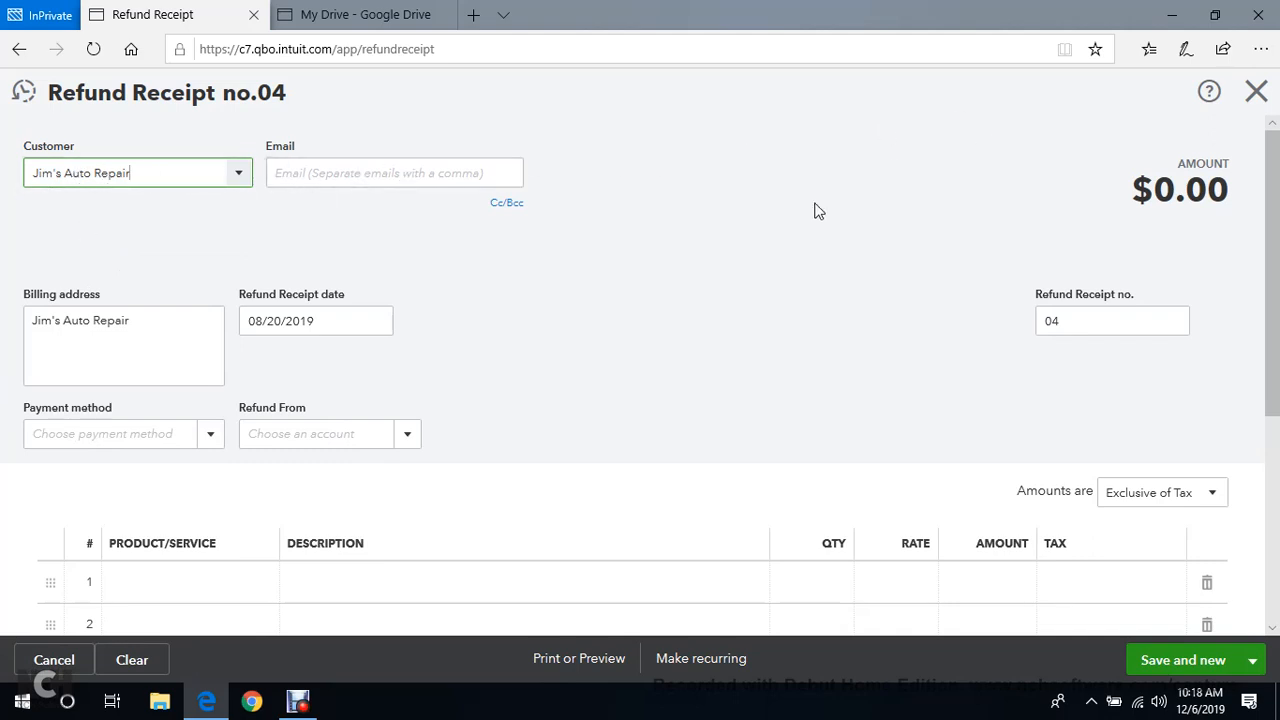
click(386, 324)
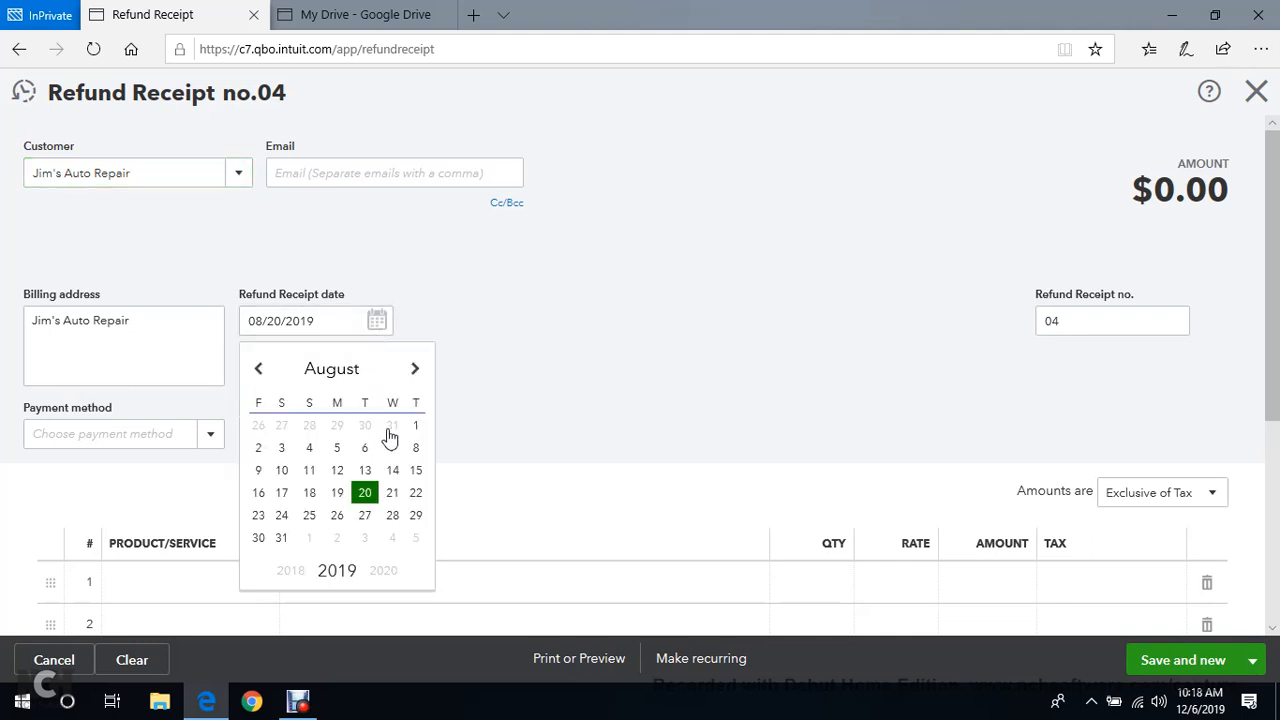
click(262, 370)
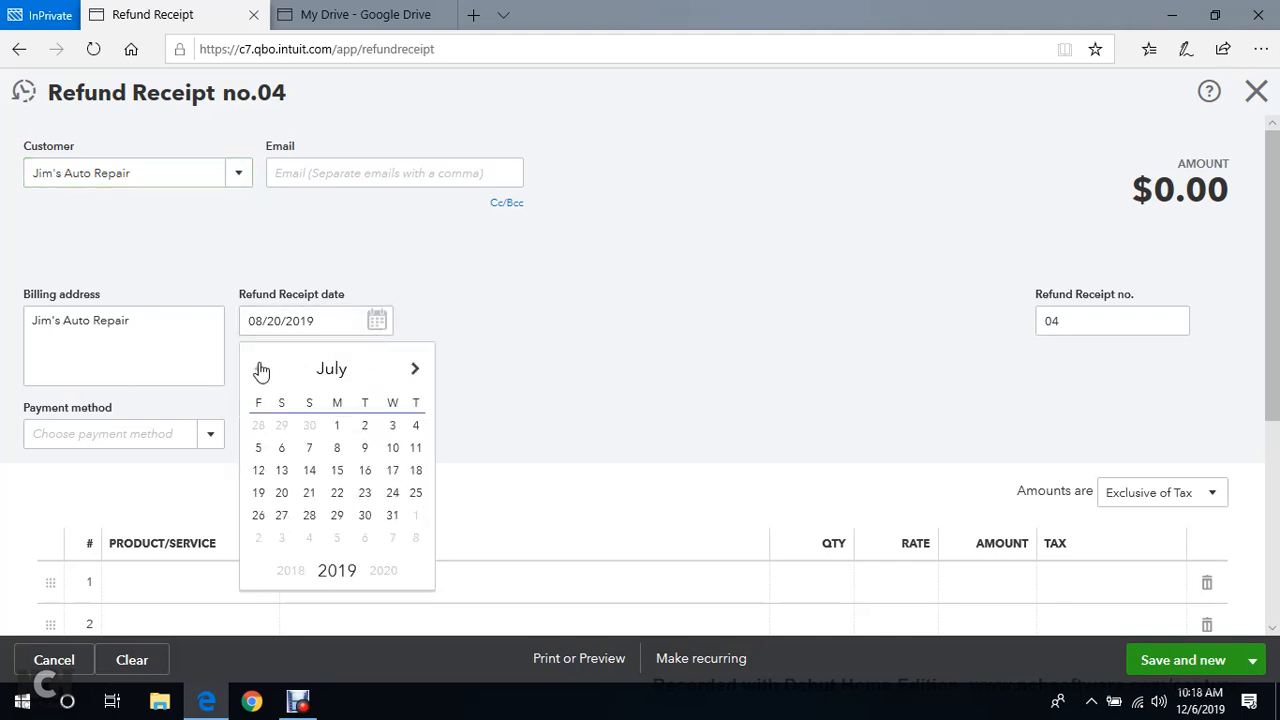
click(388, 515)
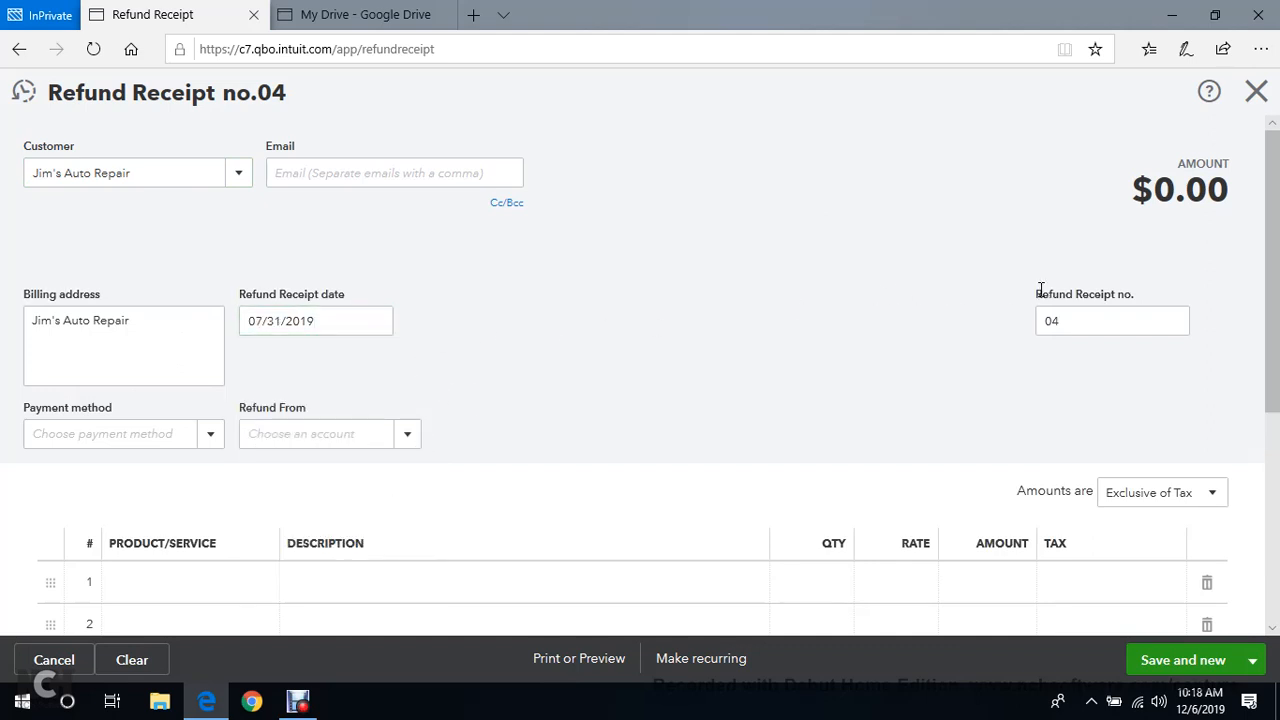
Set the refund receipt's payment method to Cheque and its refund account to Bank of America.
scroll(529, 383, down, 1)
click(210, 362)
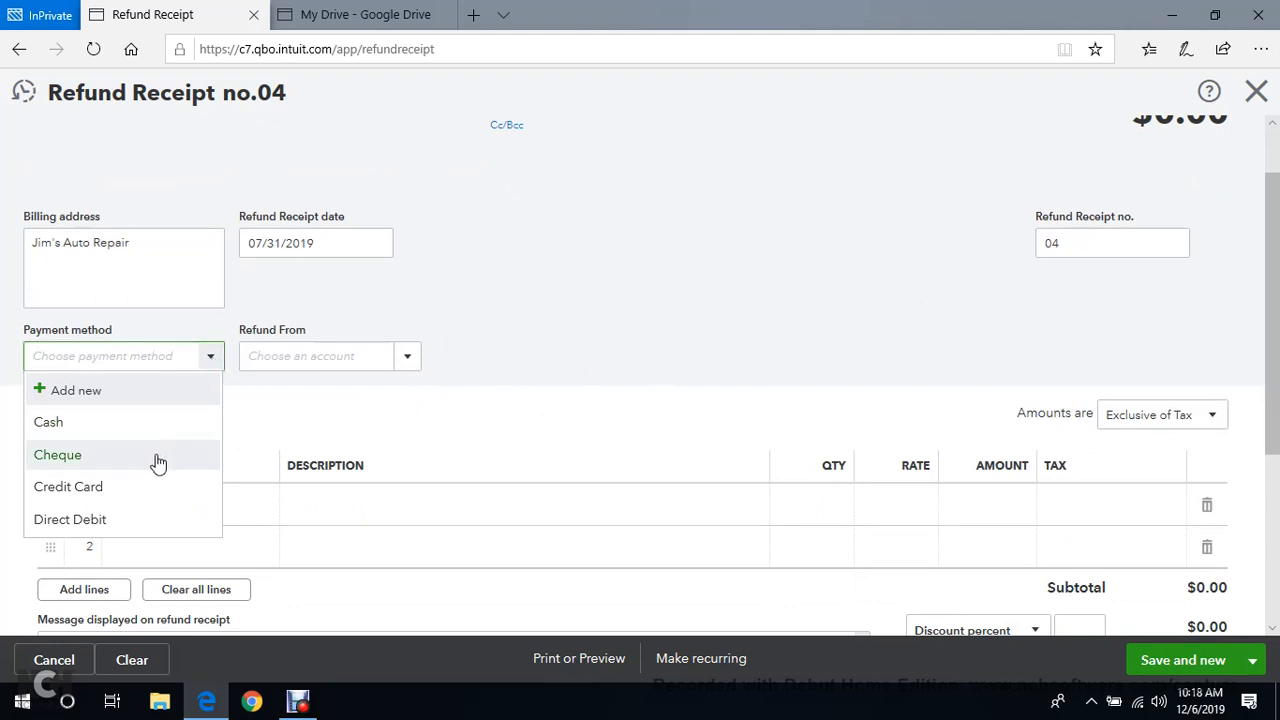
click(157, 462)
click(401, 364)
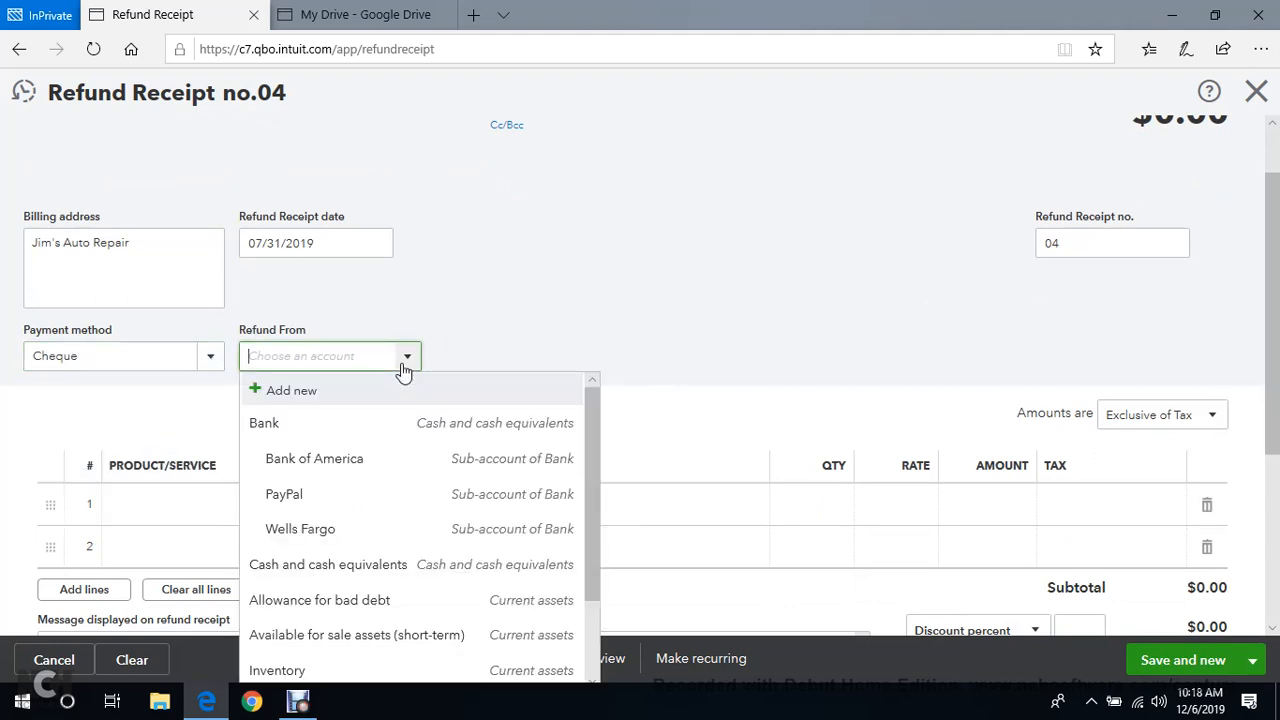
click(389, 458)
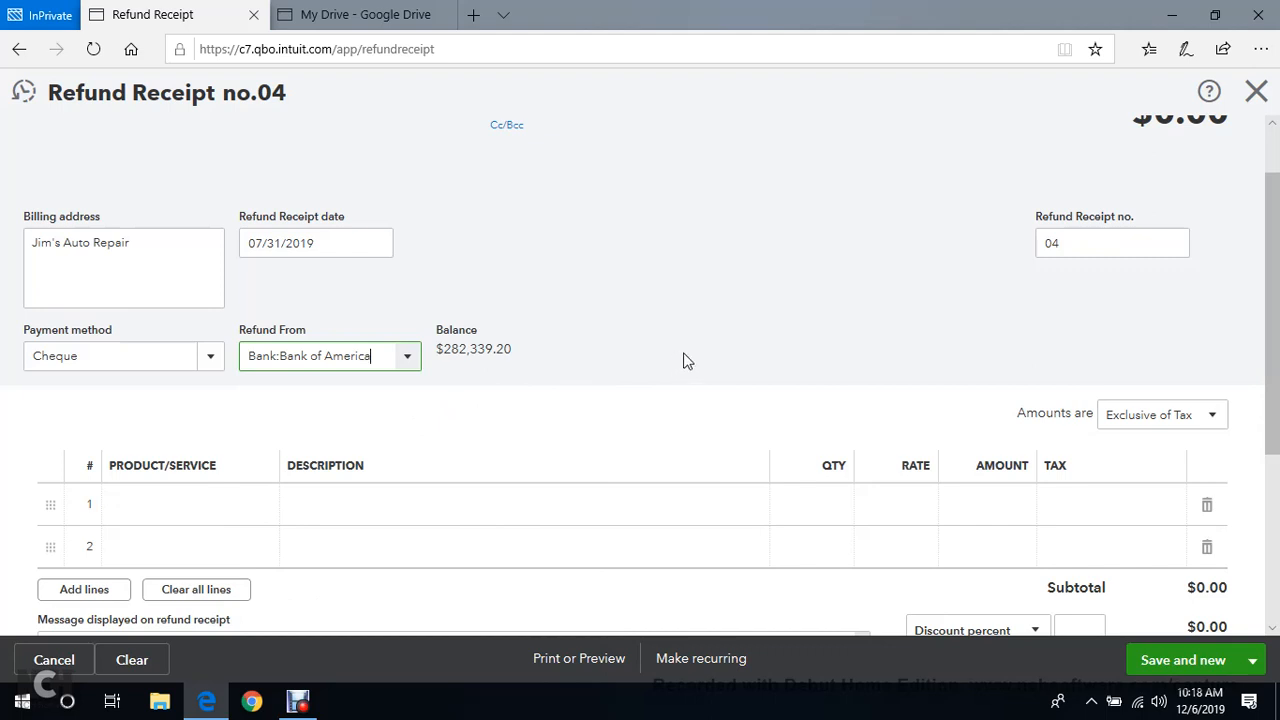
Set the refund receipt's amounts to Inclusive of Tax.
scroll(831, 327, down, 1)
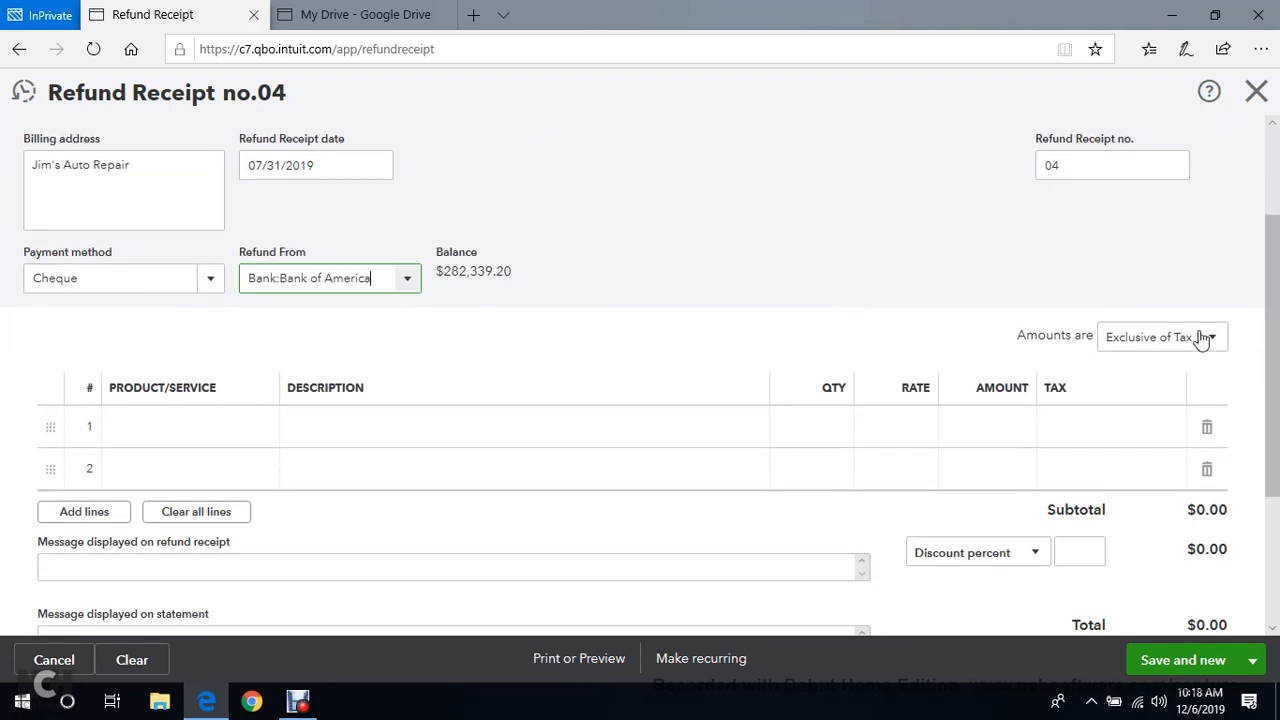
click(1201, 338)
click(1155, 401)
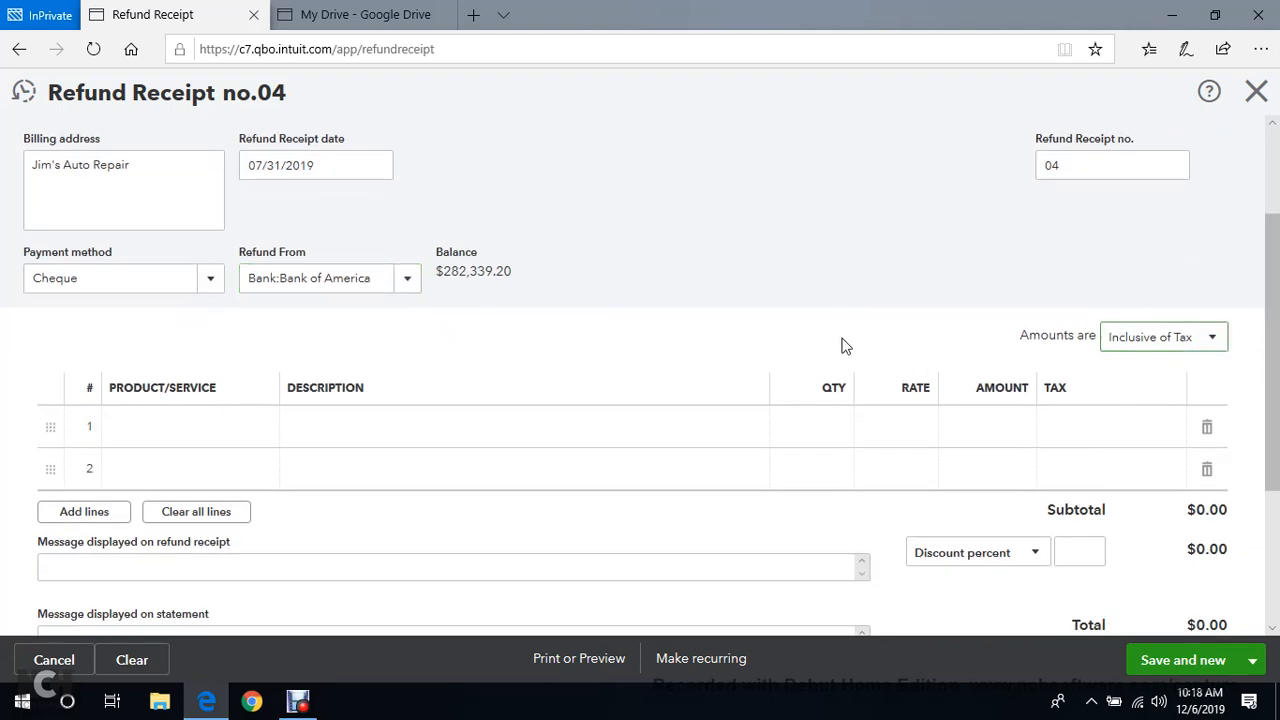
Add F-150 Exhaust as the refund receipt's first line item with a quantity of 2.
scroll(700, 380, down, 1)
scroll(277, 340, down, 1)
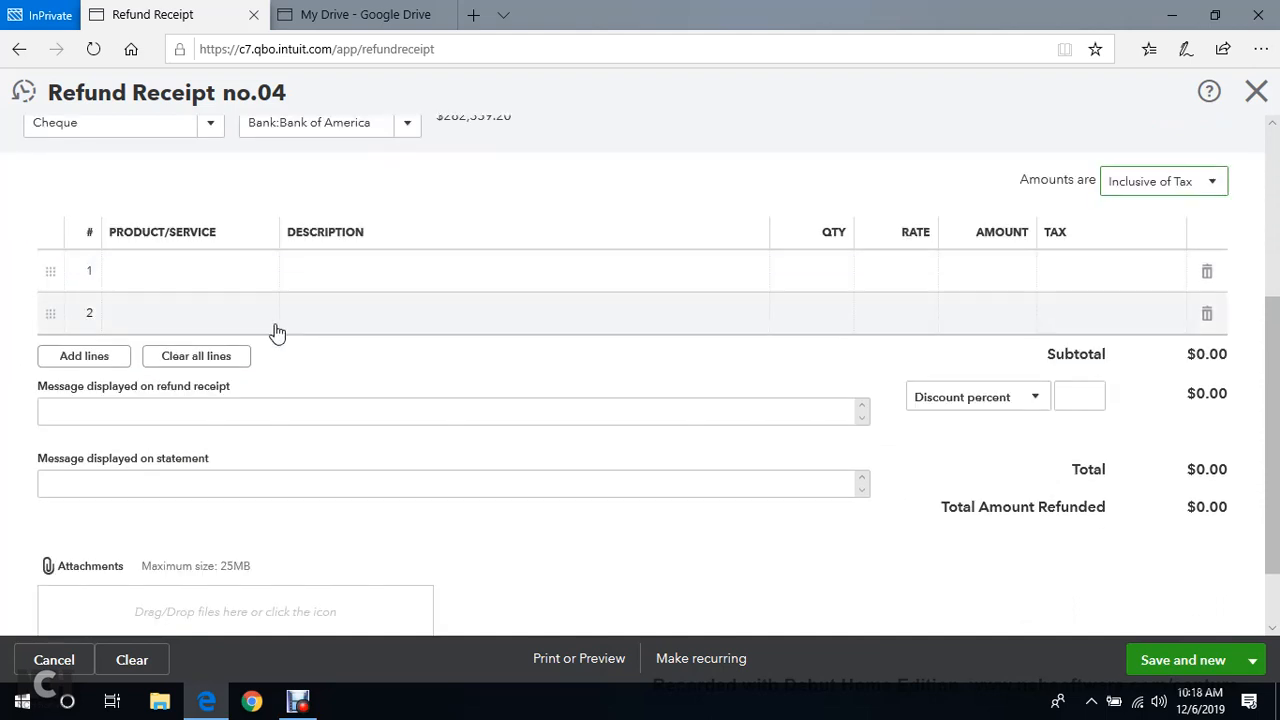
click(245, 279)
click(264, 275)
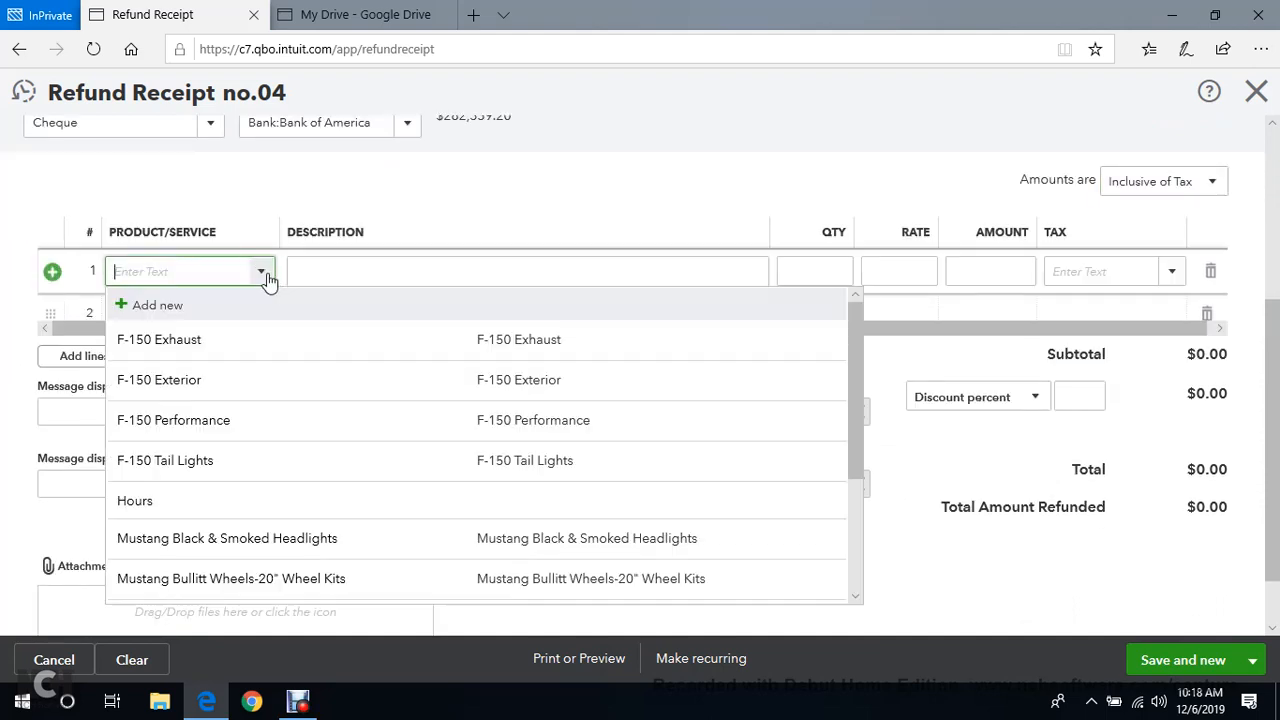
click(249, 346)
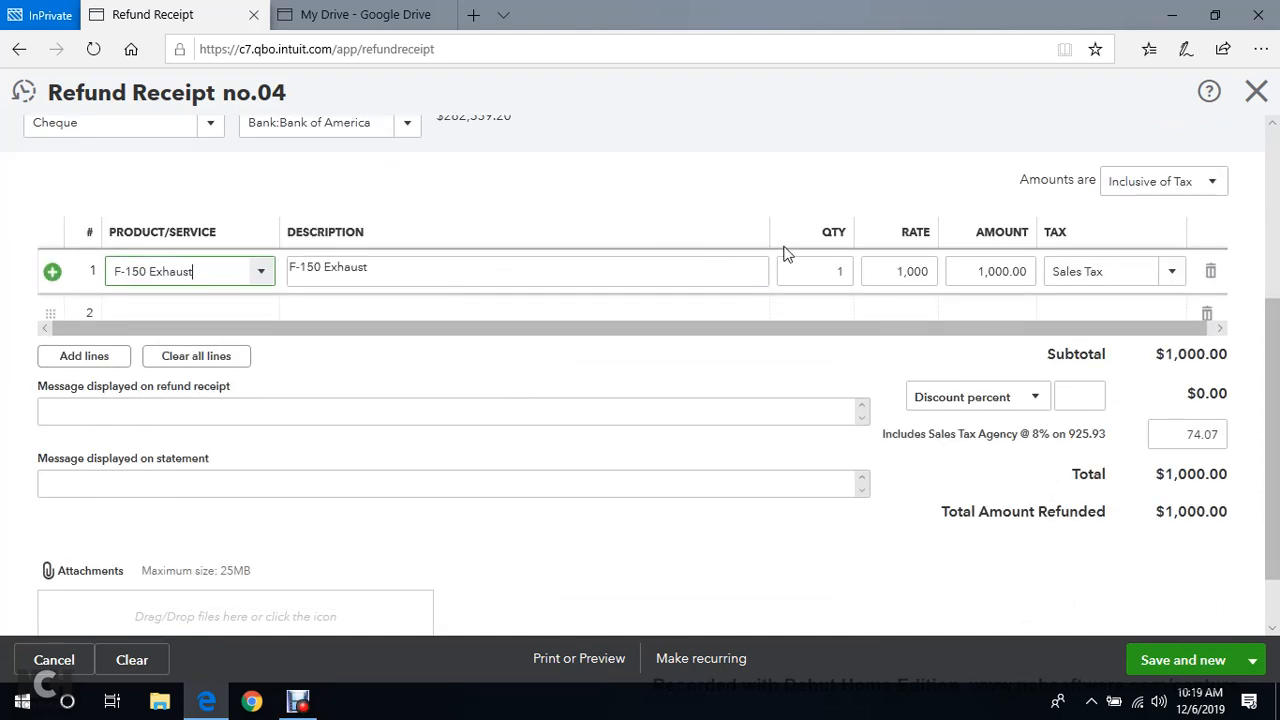
click(828, 267)
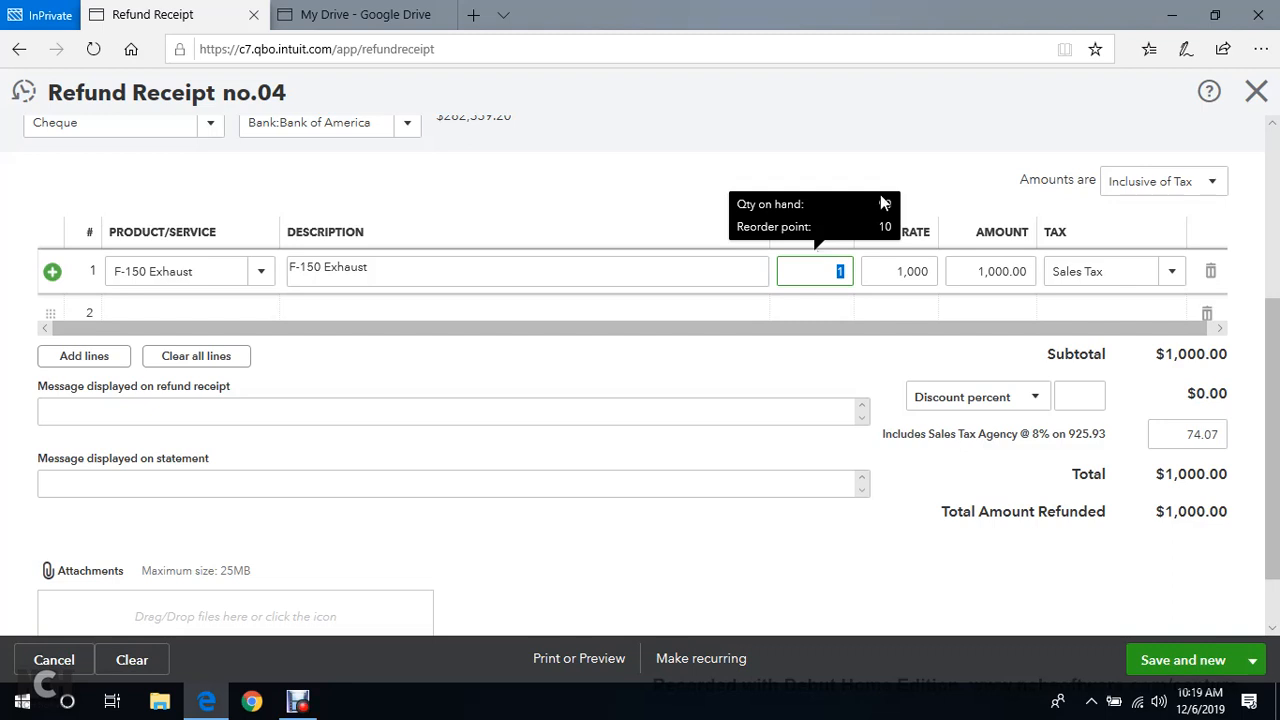
text(2)
click(791, 157)
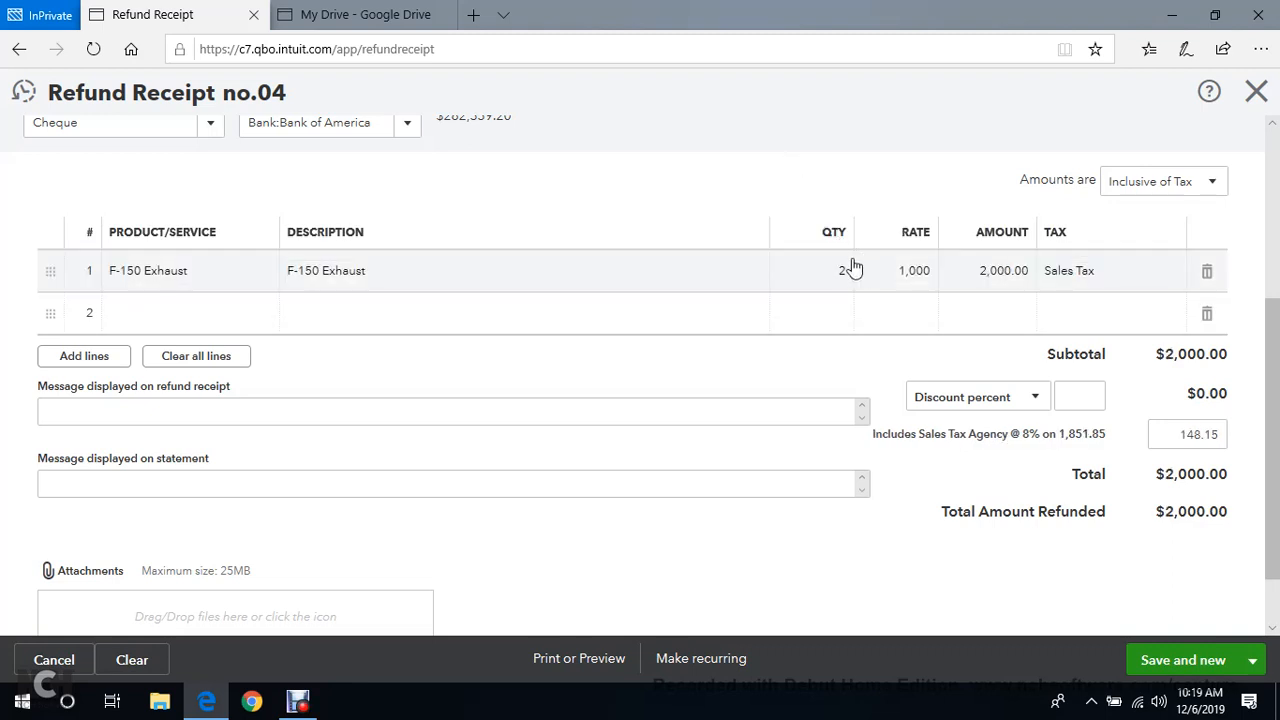
Set the rate of the F-150 Exhaust line to 10,000.
click(912, 271)
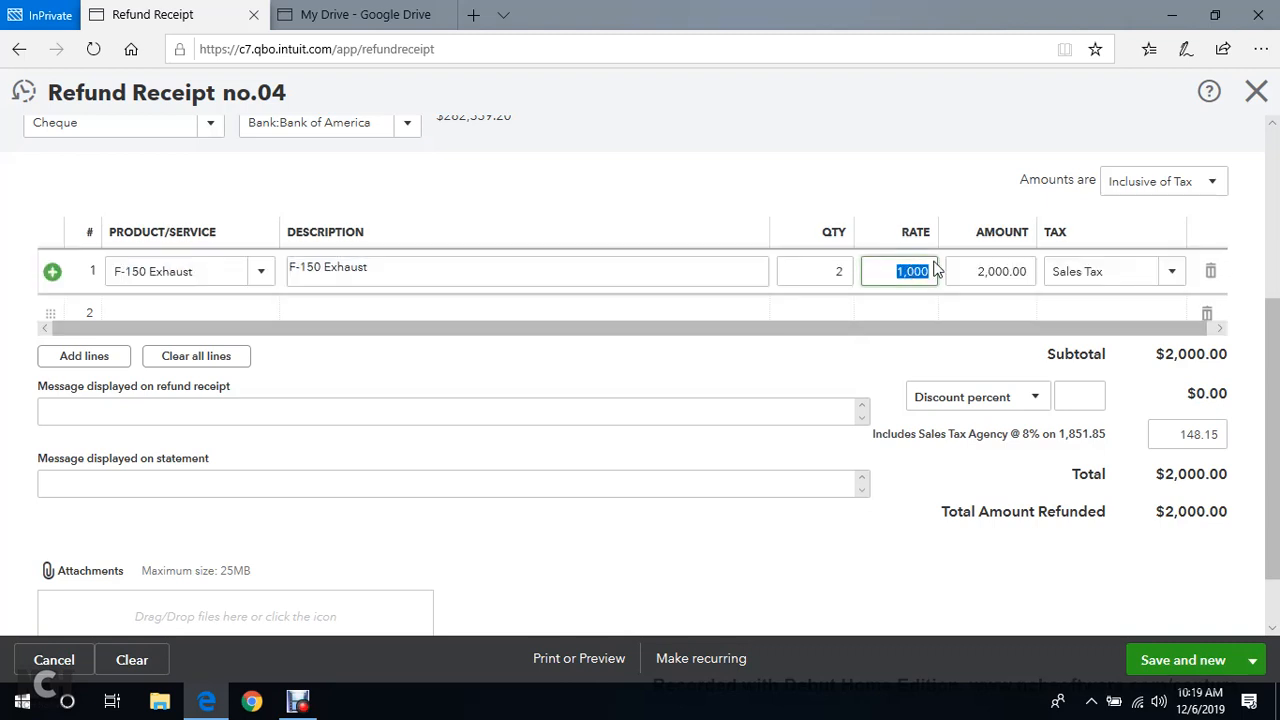
click(931, 270)
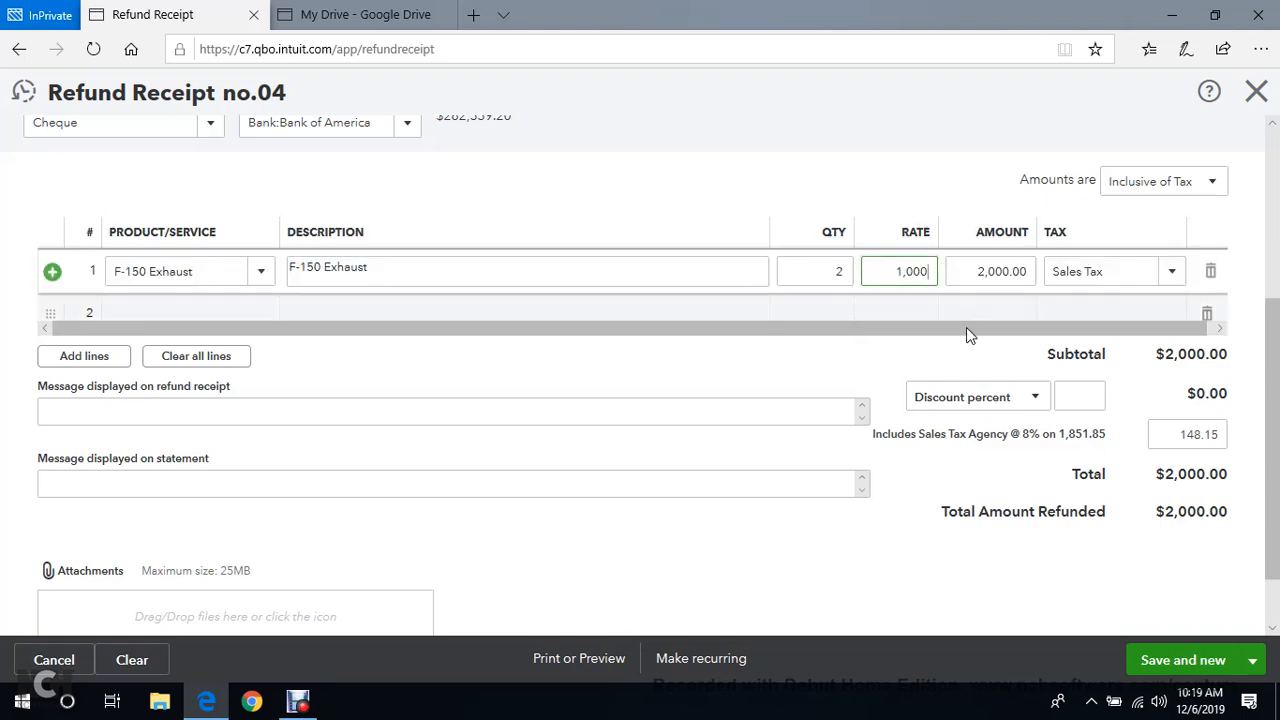
text(0)
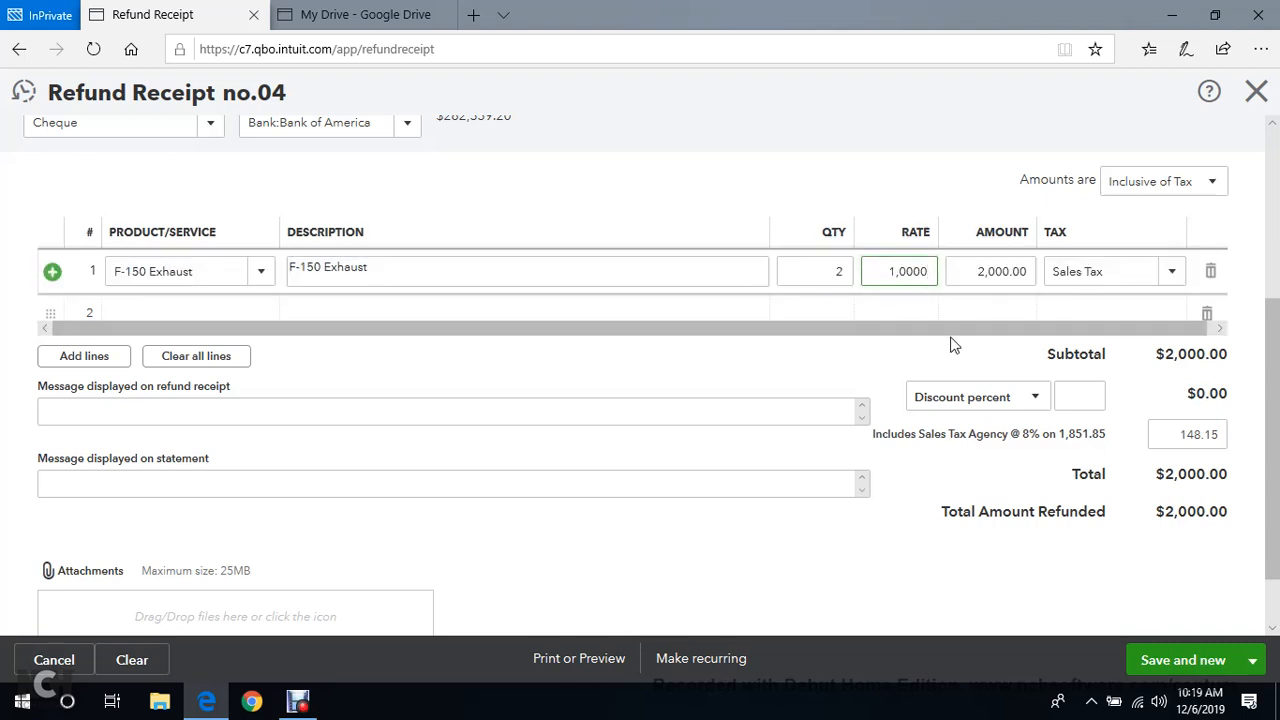
click(876, 150)
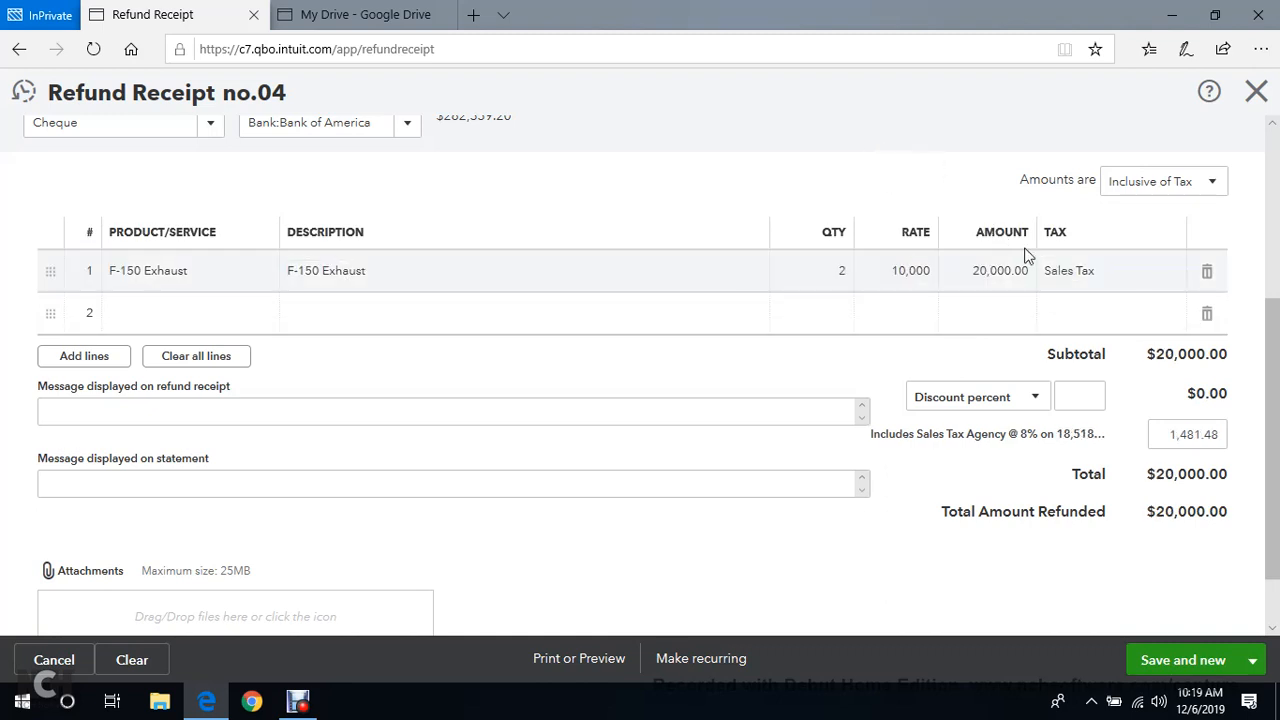
Review the refund receipt's customer details, refund account, line item, included sales tax and total amount refunded.
scroll(1080, 285, down, 2)
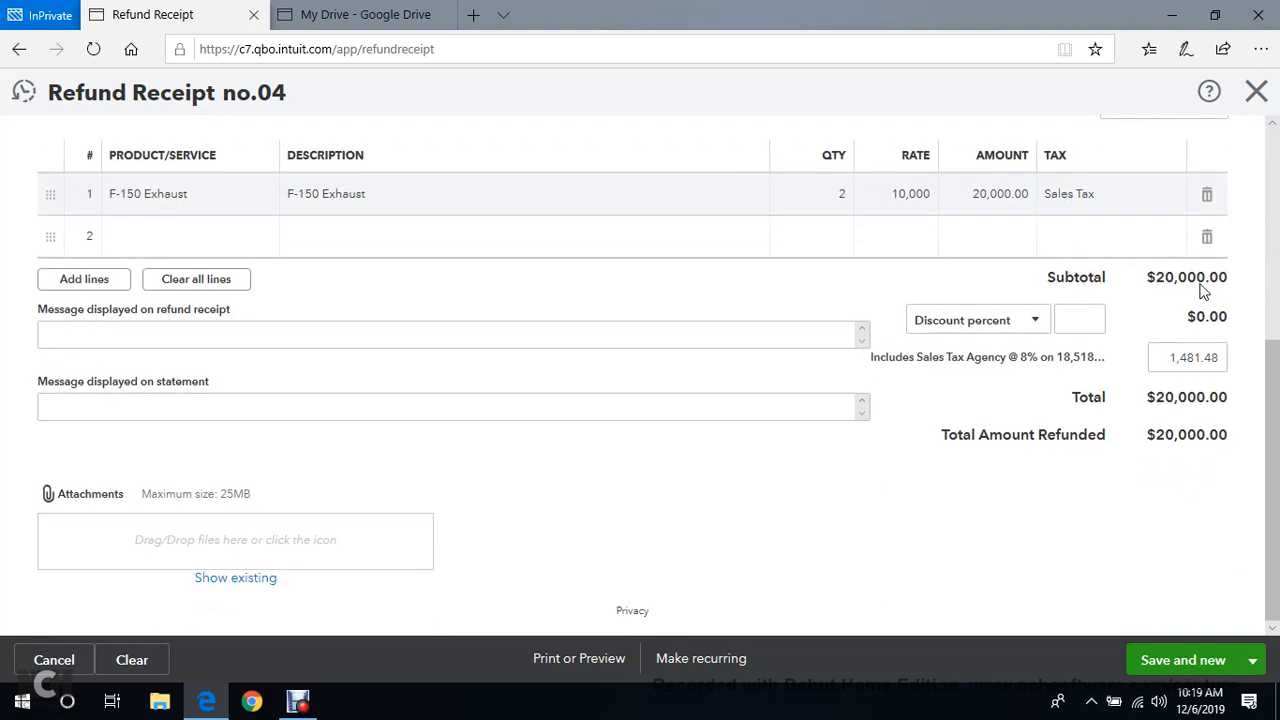
scroll(1200, 366, up, 4)
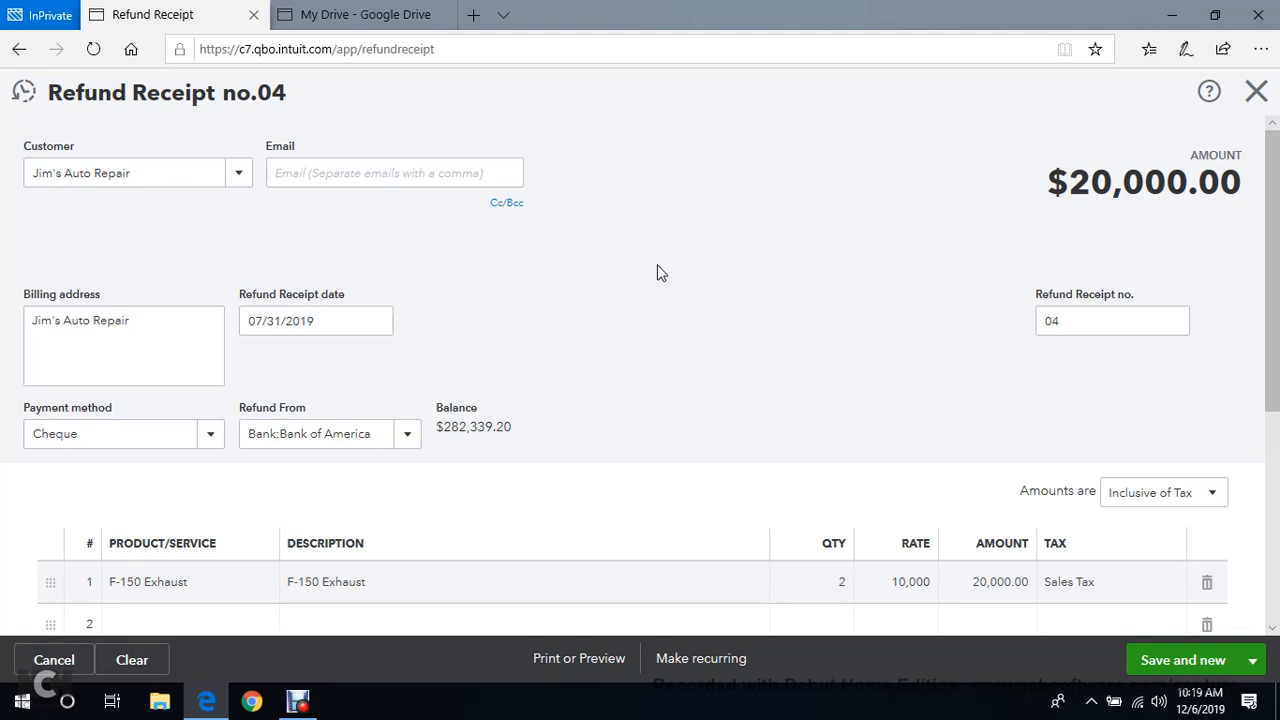
scroll(257, 289, down, 1)
scroll(251, 237, up, 1)
scroll(597, 226, down, 4)
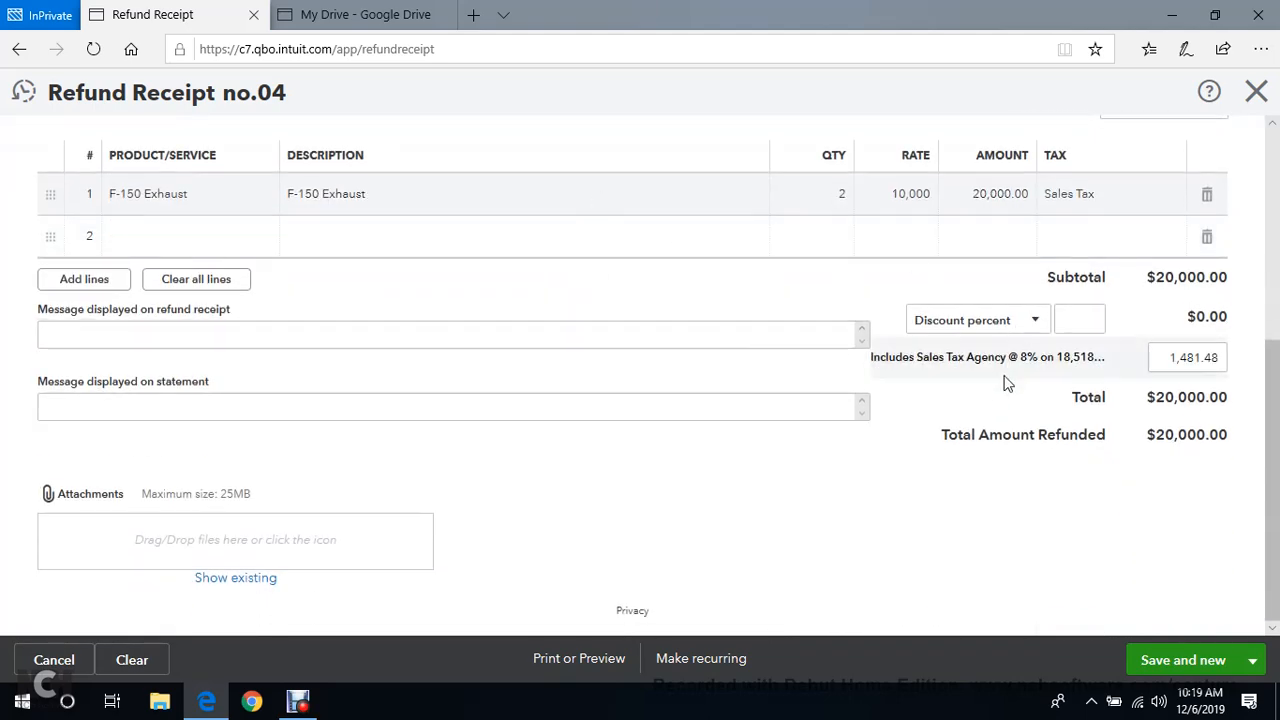
scroll(905, 303, up, 3)
scroll(905, 303, up, 1)
scroll(674, 434, down, 2)
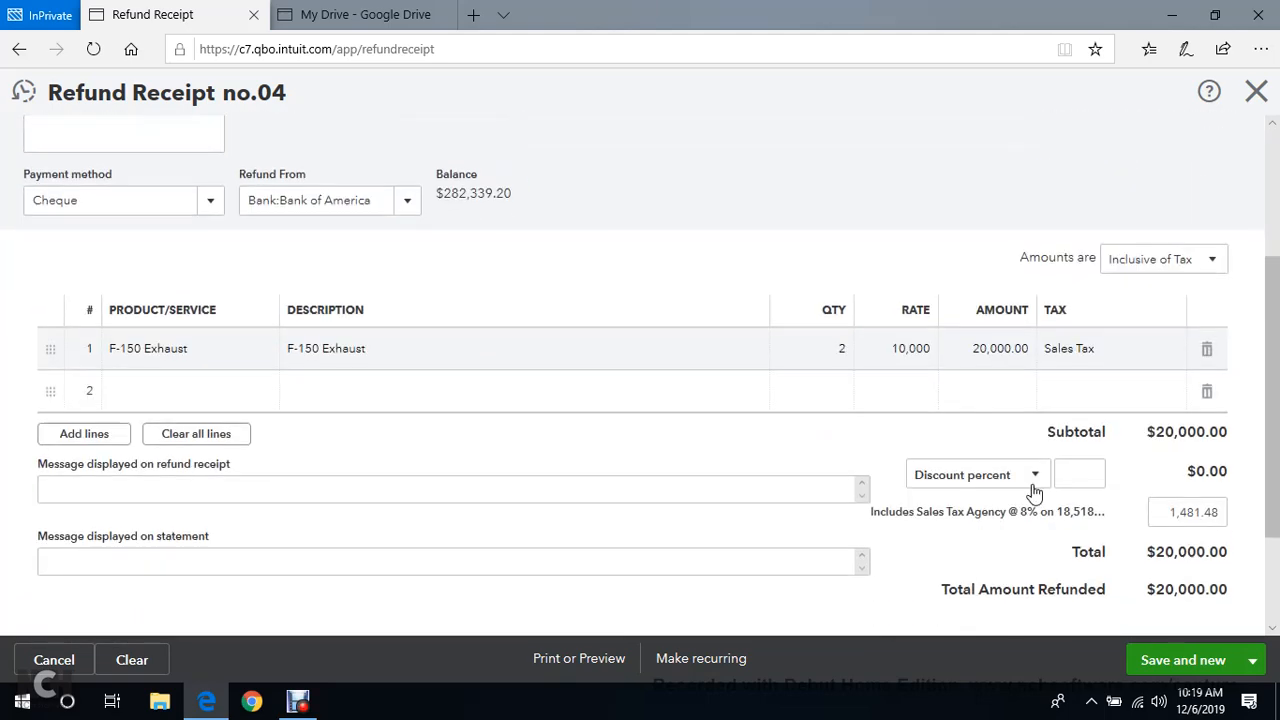
scroll(925, 392, up, 1)
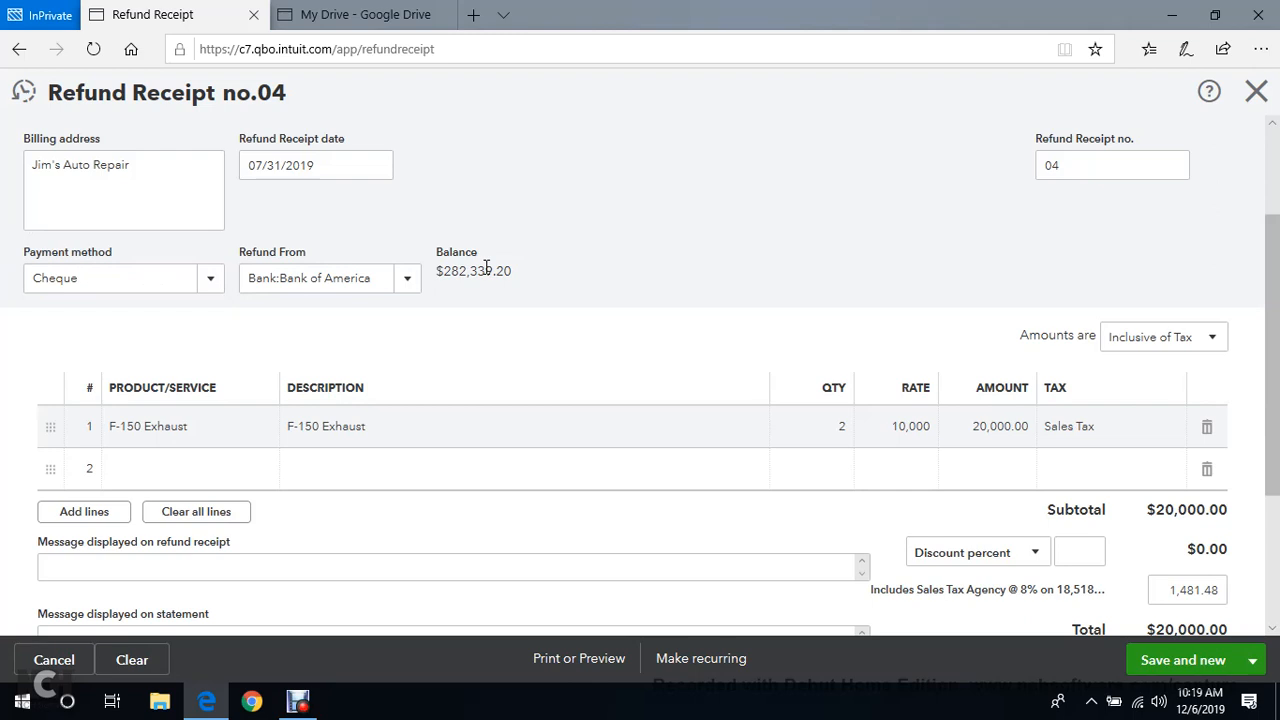
scroll(673, 289, down, 3)
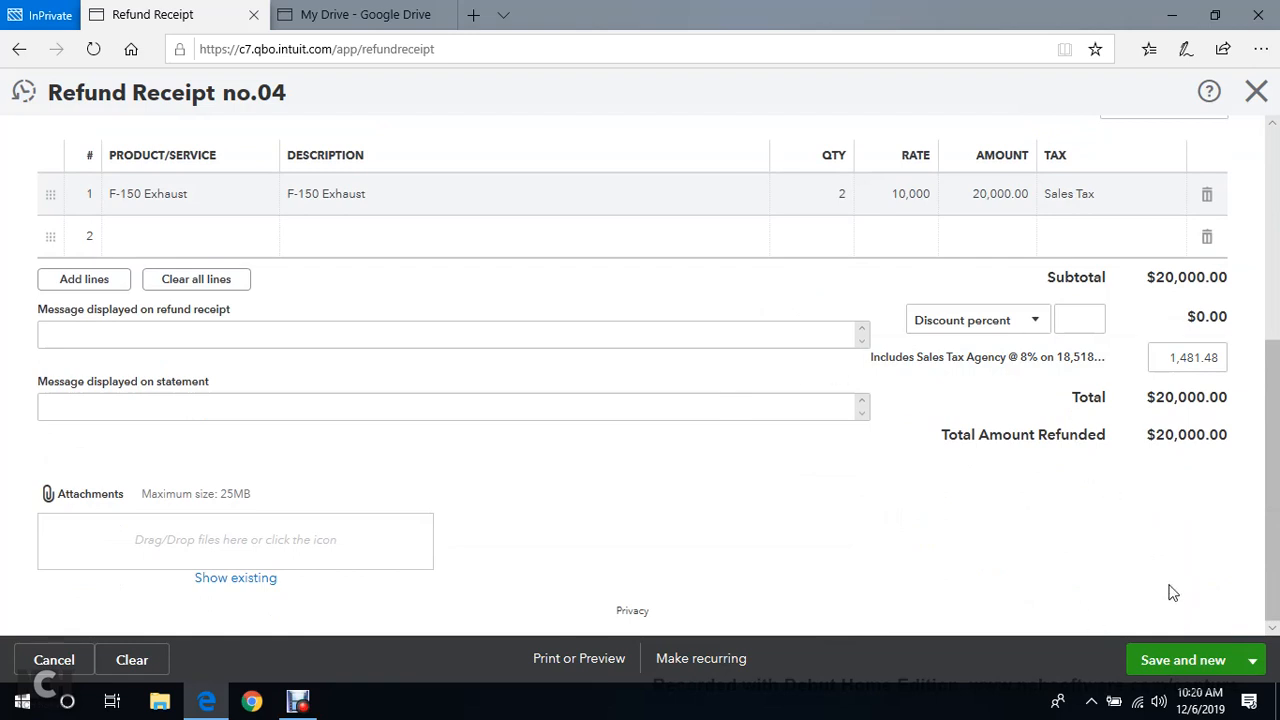
Save and close the refund receipt, and check its entry in the sales transactions list.
click(1250, 661)
click(1196, 600)
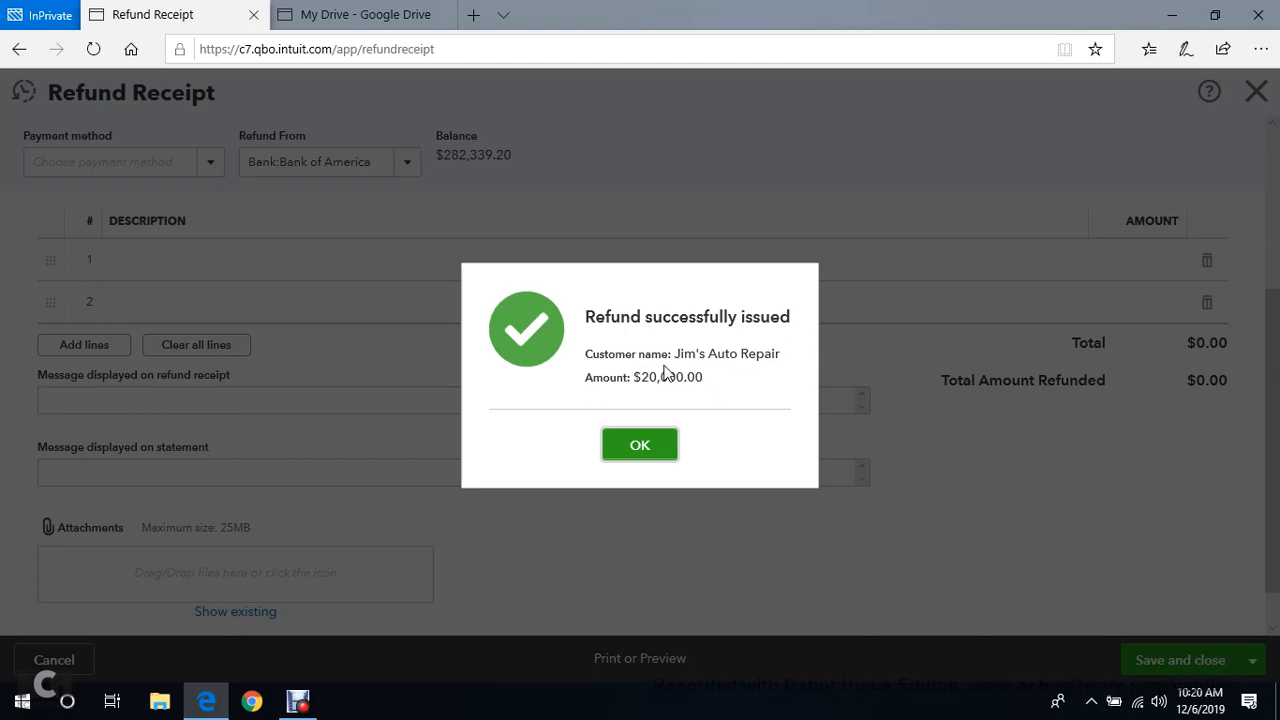
click(649, 449)
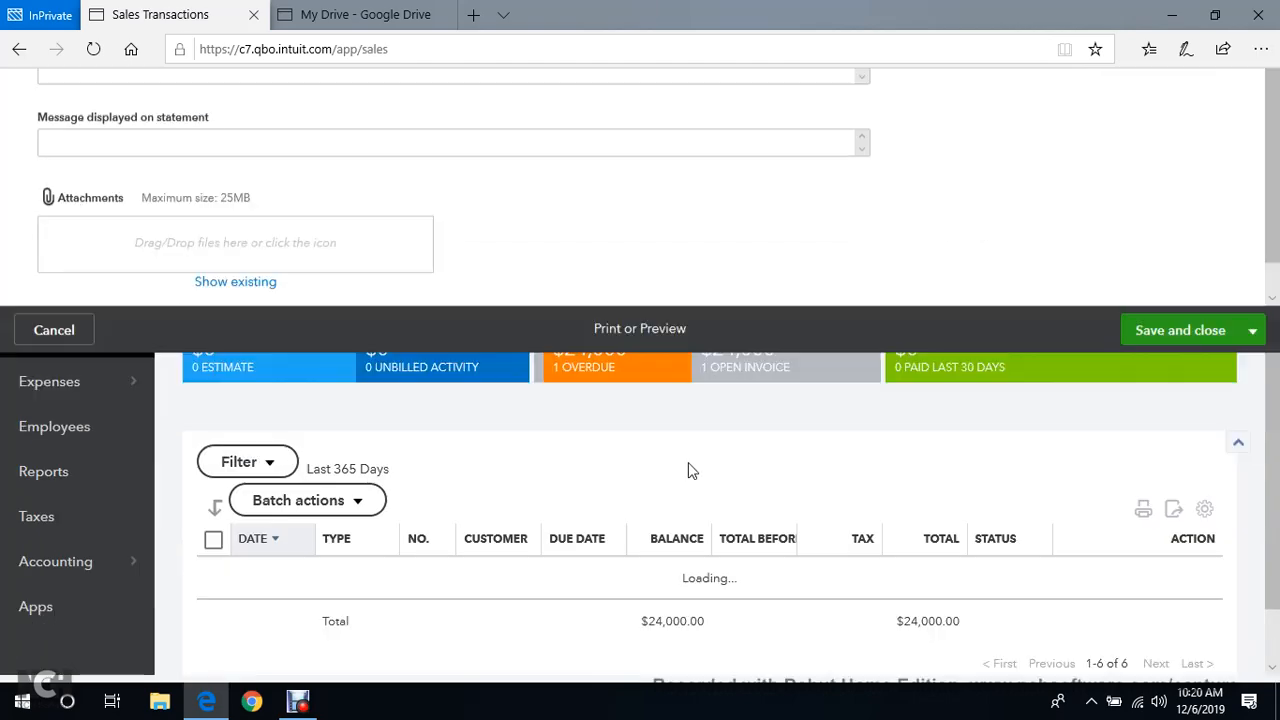
scroll(843, 604, down, 2)
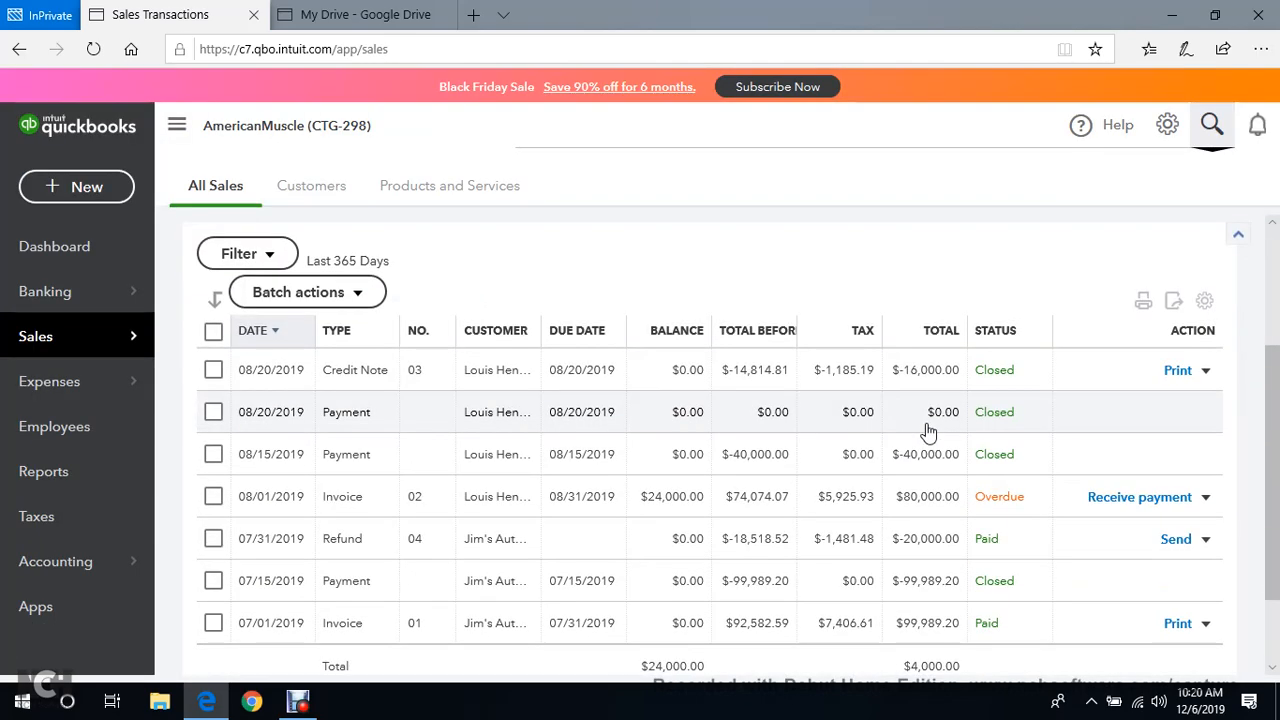
scroll(689, 374, down, 1)
scroll(680, 403, up, 2)
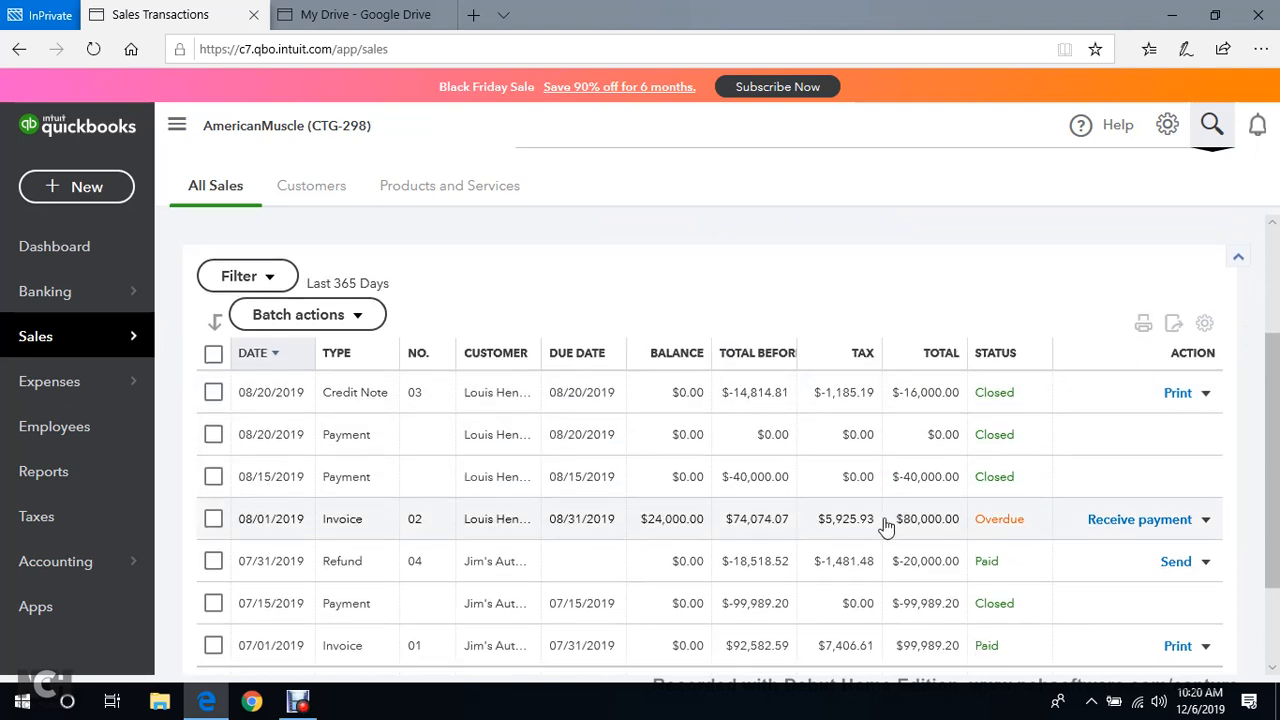
Open the products and services list and review the items with their types, prices, costs and stock quantities.
scroll(886, 526, down, 3)
scroll(760, 537, up, 5)
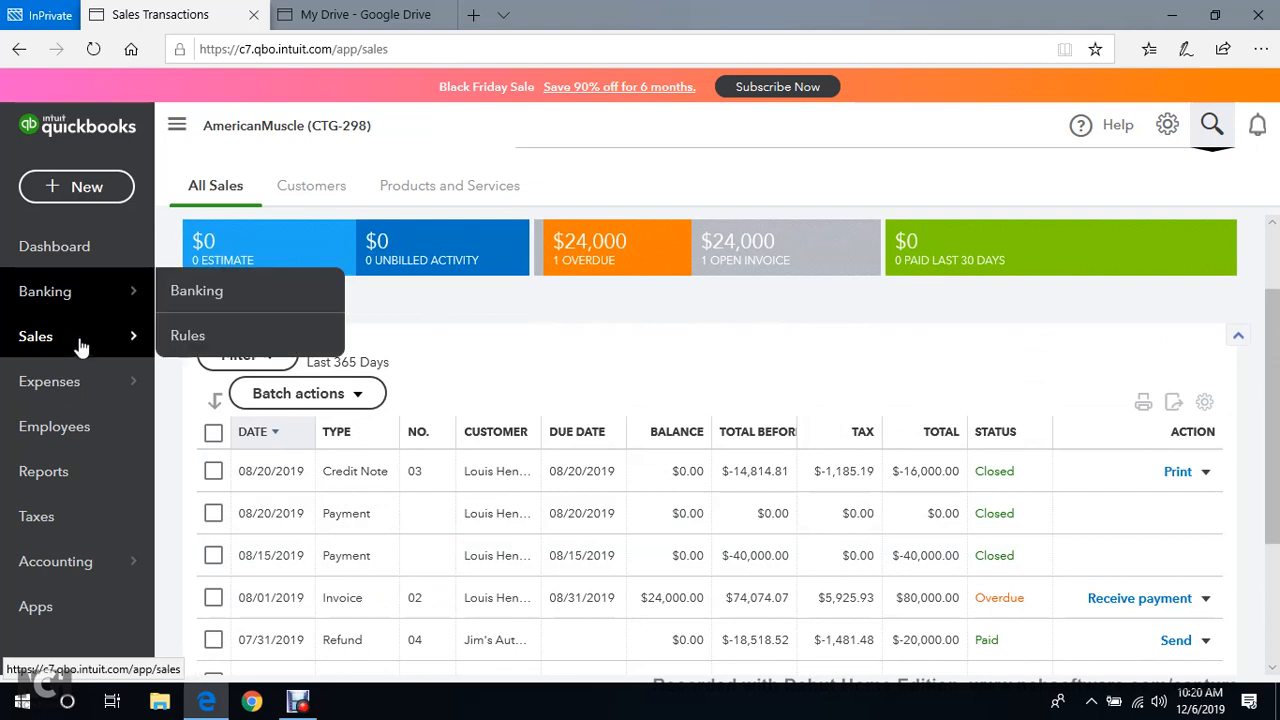
mouse_move(77, 343)
click(232, 426)
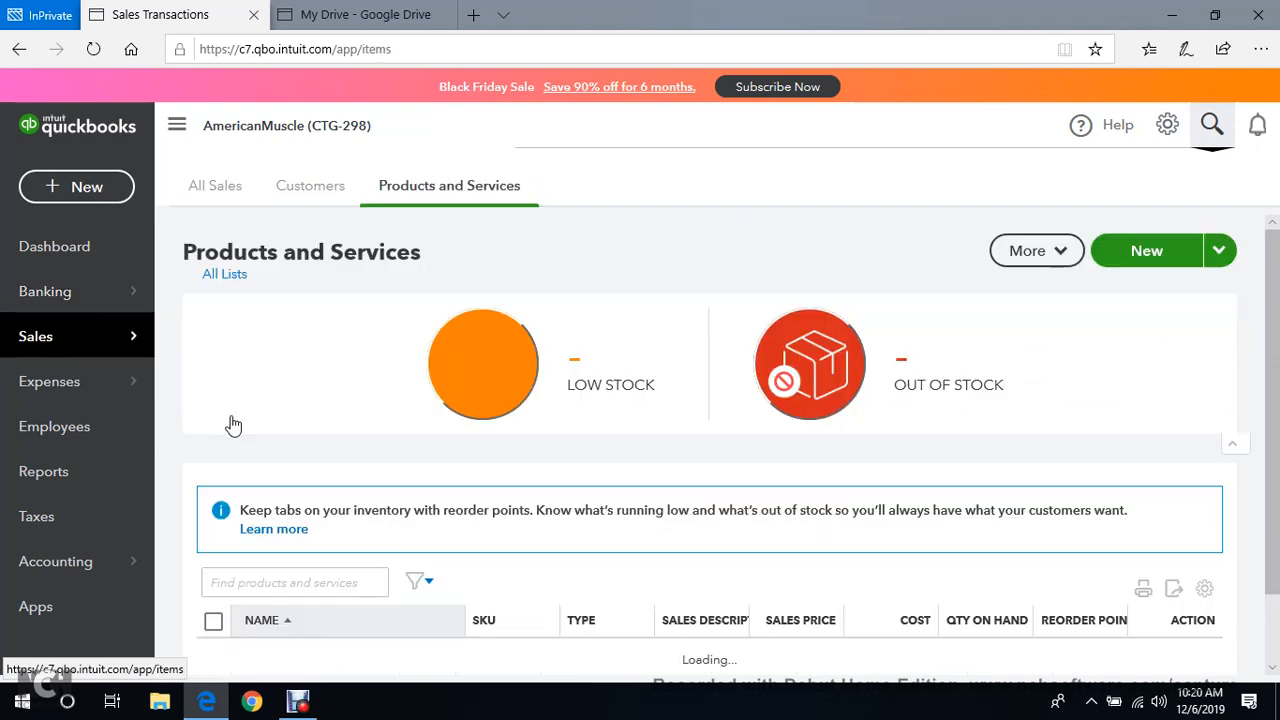
scroll(710, 454, down, 2)
scroll(710, 454, down, 5)
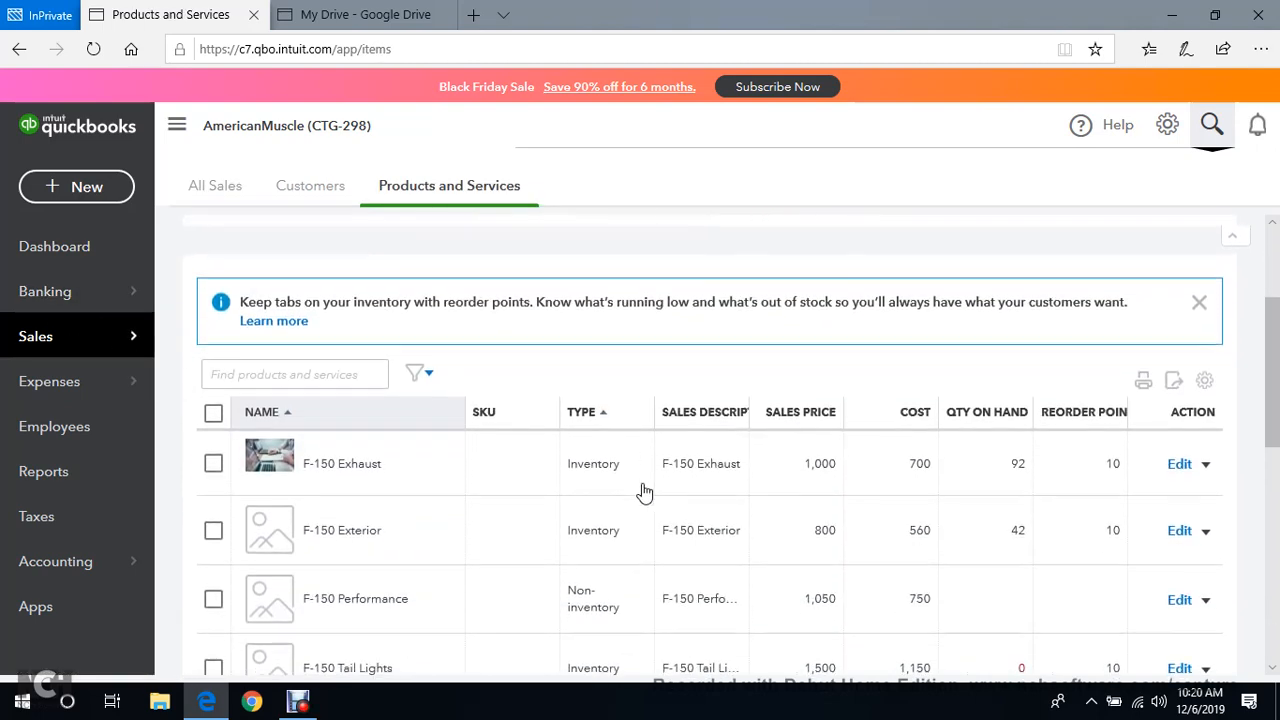
scroll(549, 482, up, 3)
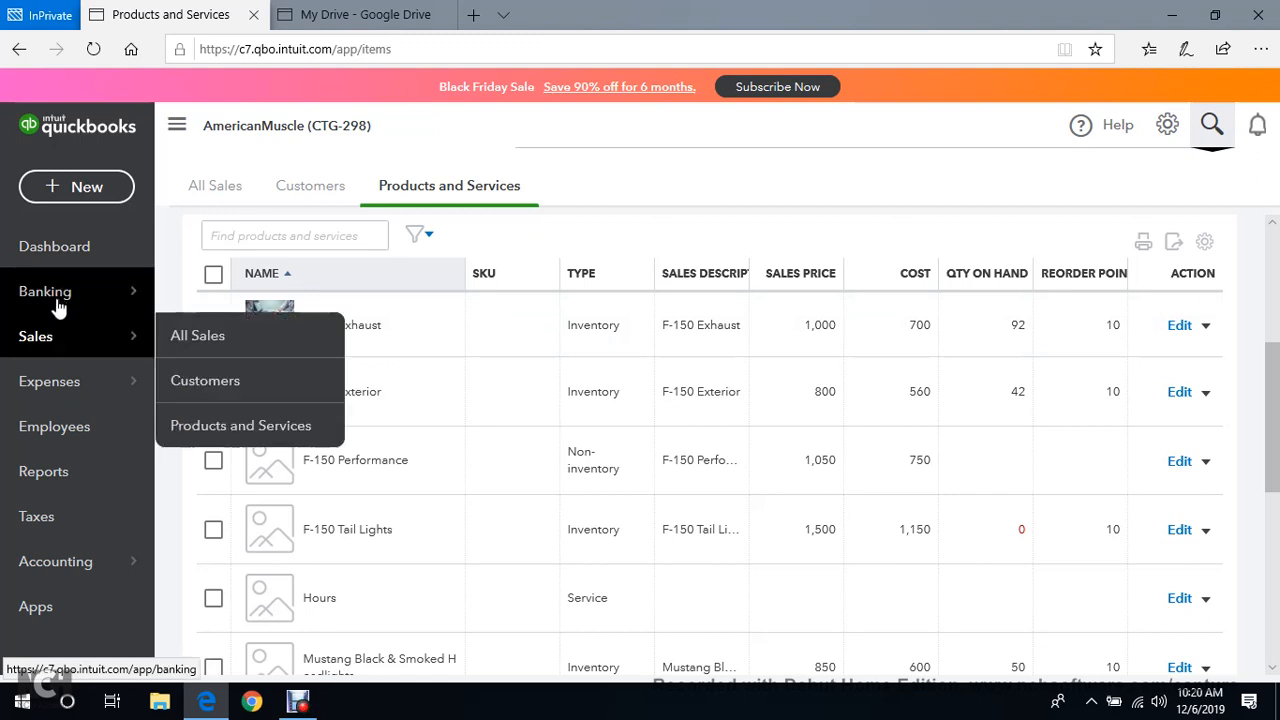
Open the Jim's Auto Repair record from the customer list and review its refund, payment and invoice transactions.
mouse_move(74, 346)
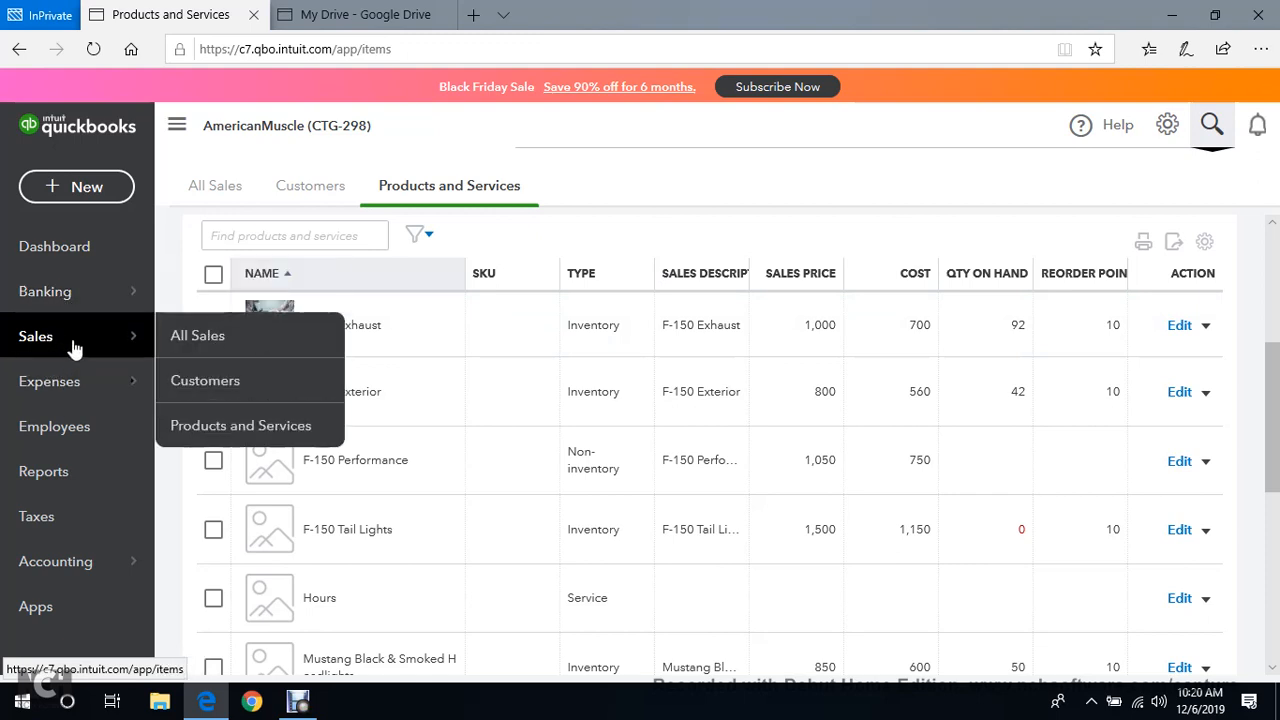
click(191, 385)
scroll(340, 391, down, 8)
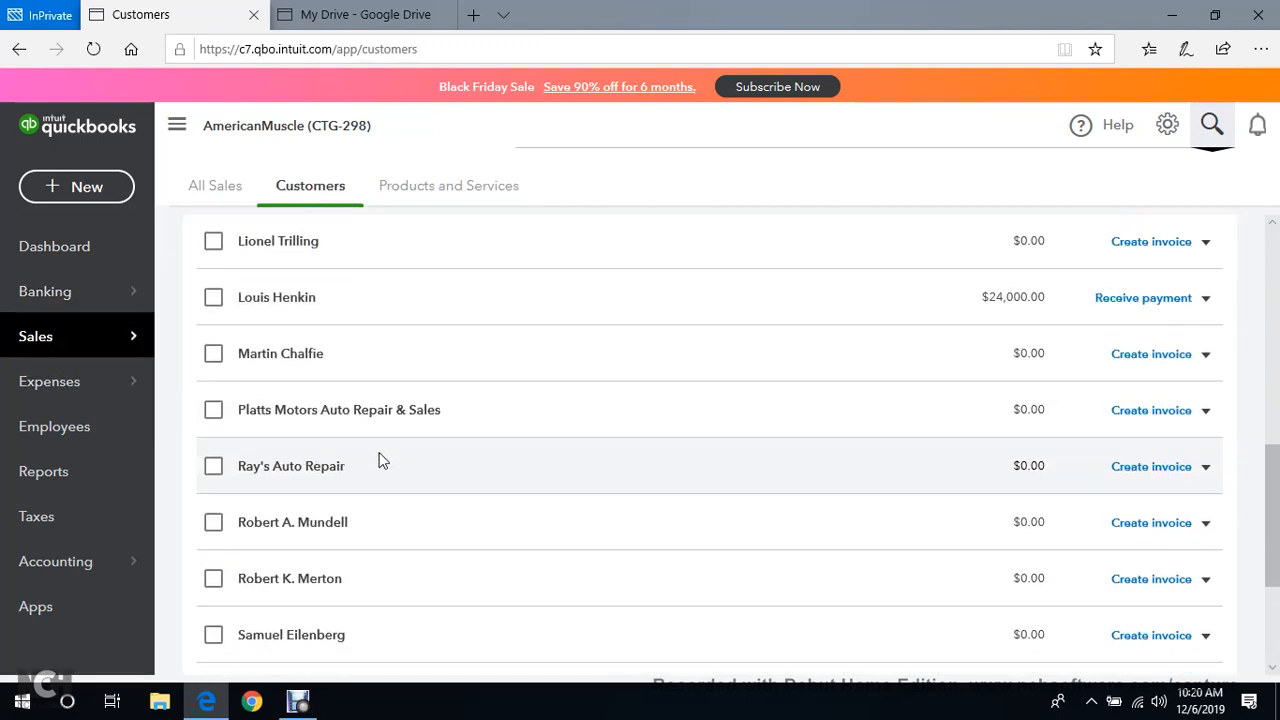
scroll(380, 457, up, 2)
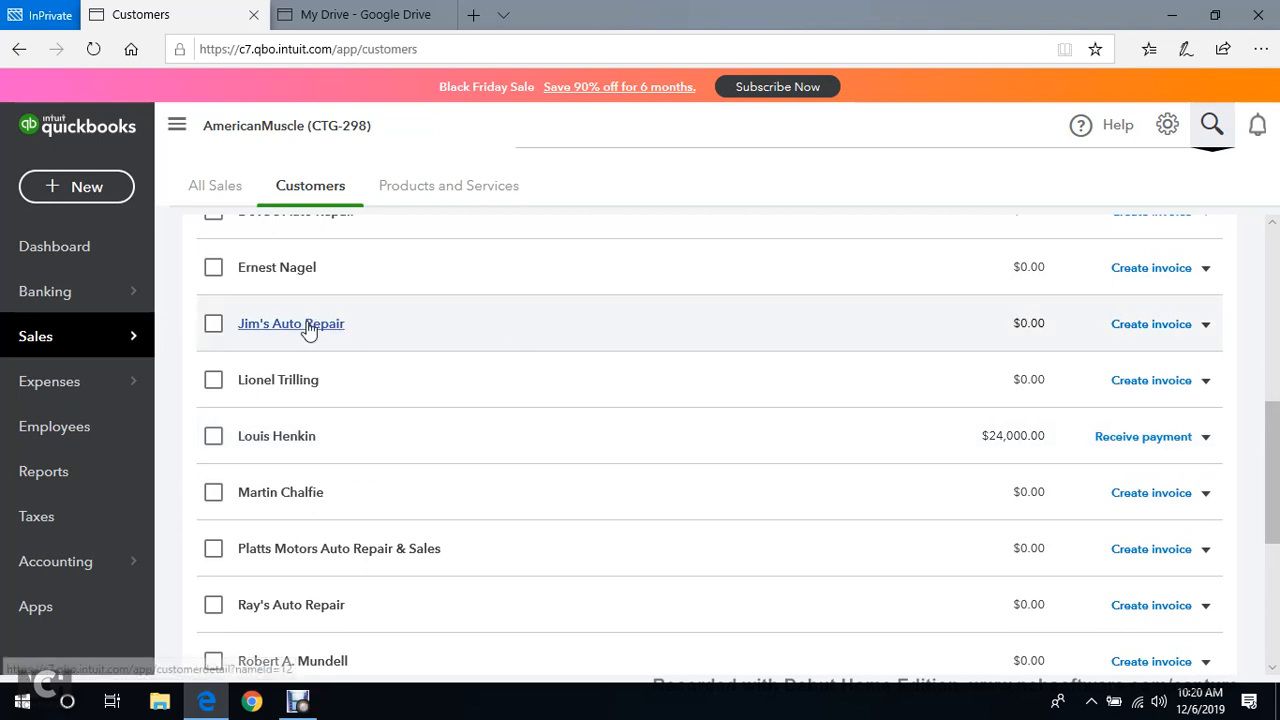
click(305, 326)
scroll(650, 470, down, 2)
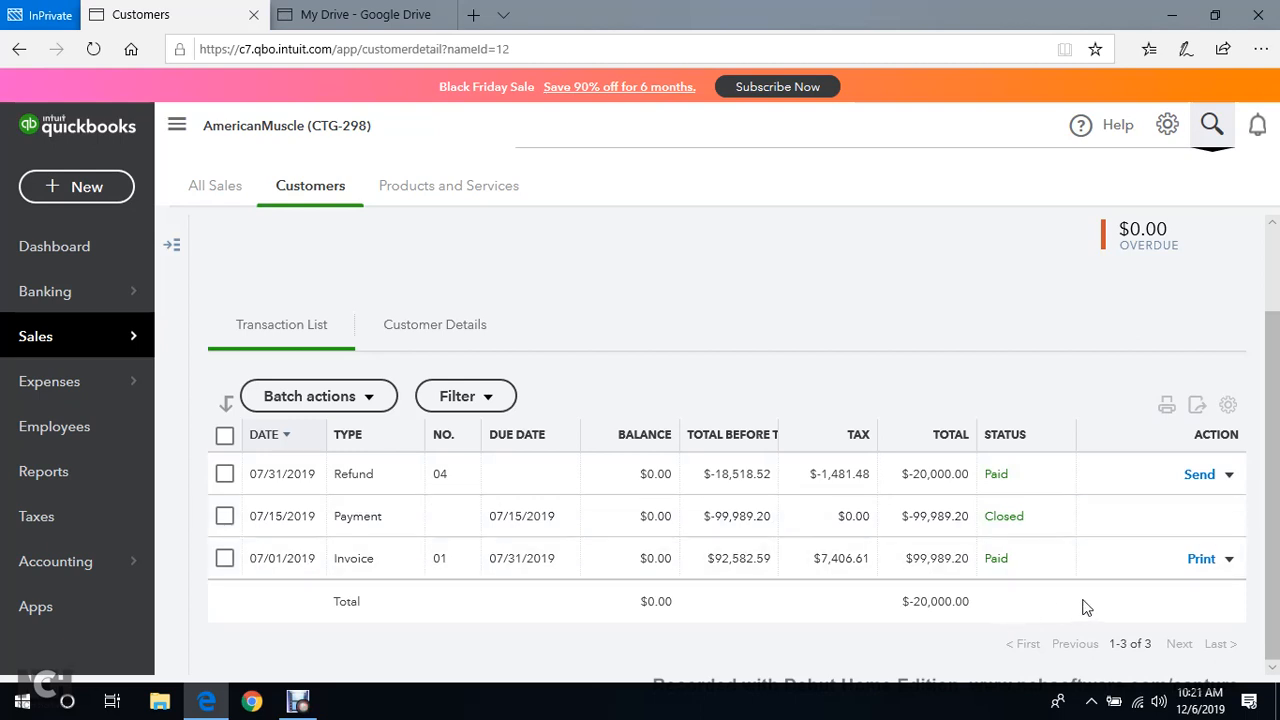
scroll(1089, 609, up, 1)
scroll(1086, 620, down, 1)
scroll(1078, 617, up, 2)
scroll(1078, 615, down, 2)
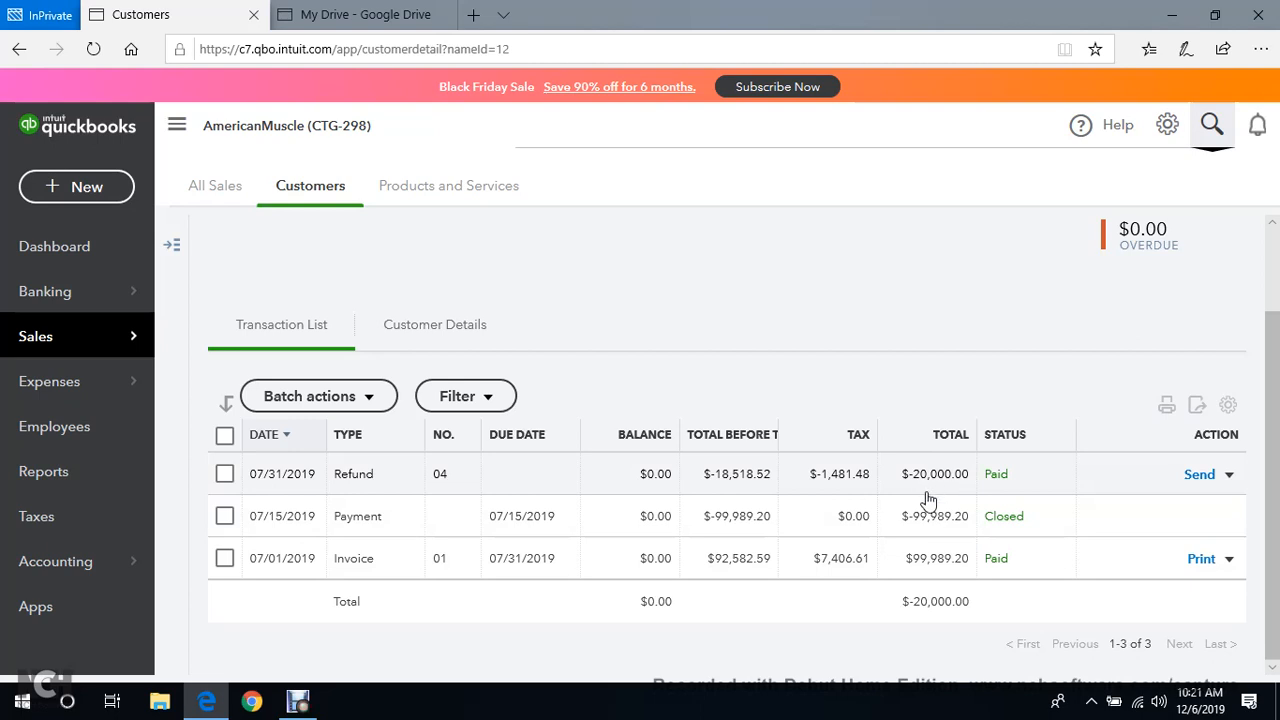
click(298, 698)
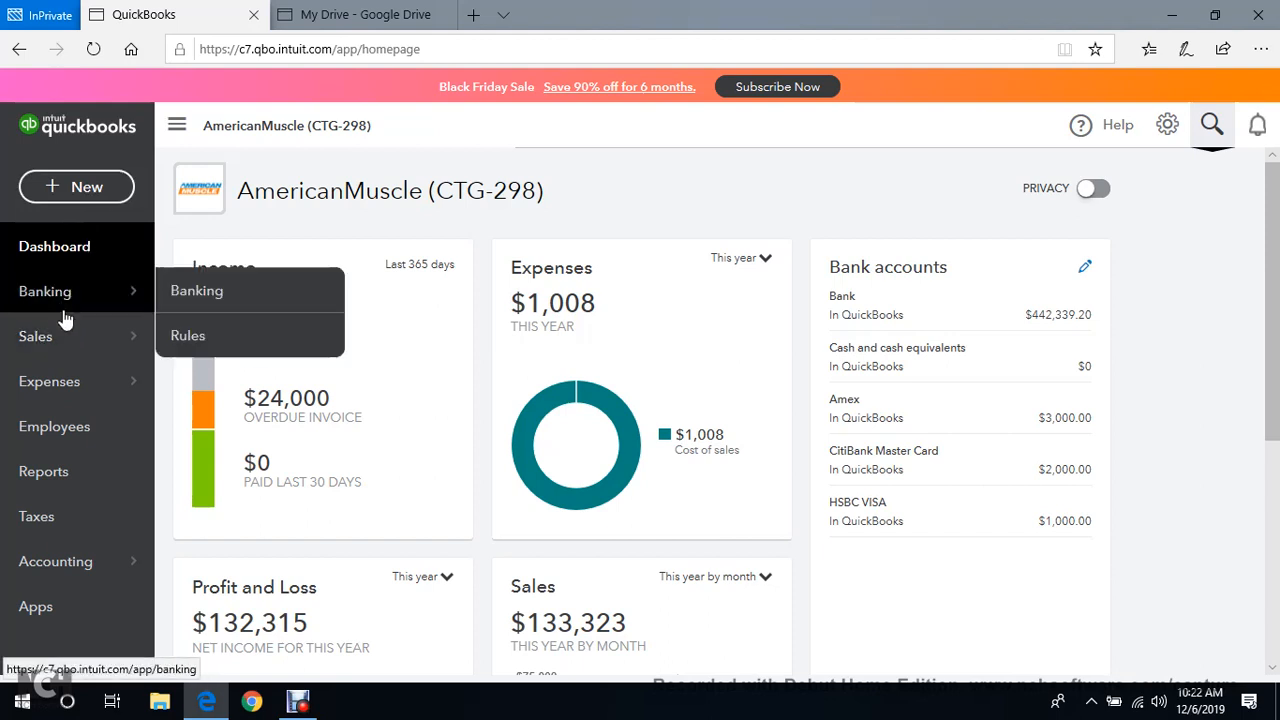
Open the list of all sales transactions and check the actions available for overdue invoice 02.
mouse_move(130, 336)
click(240, 338)
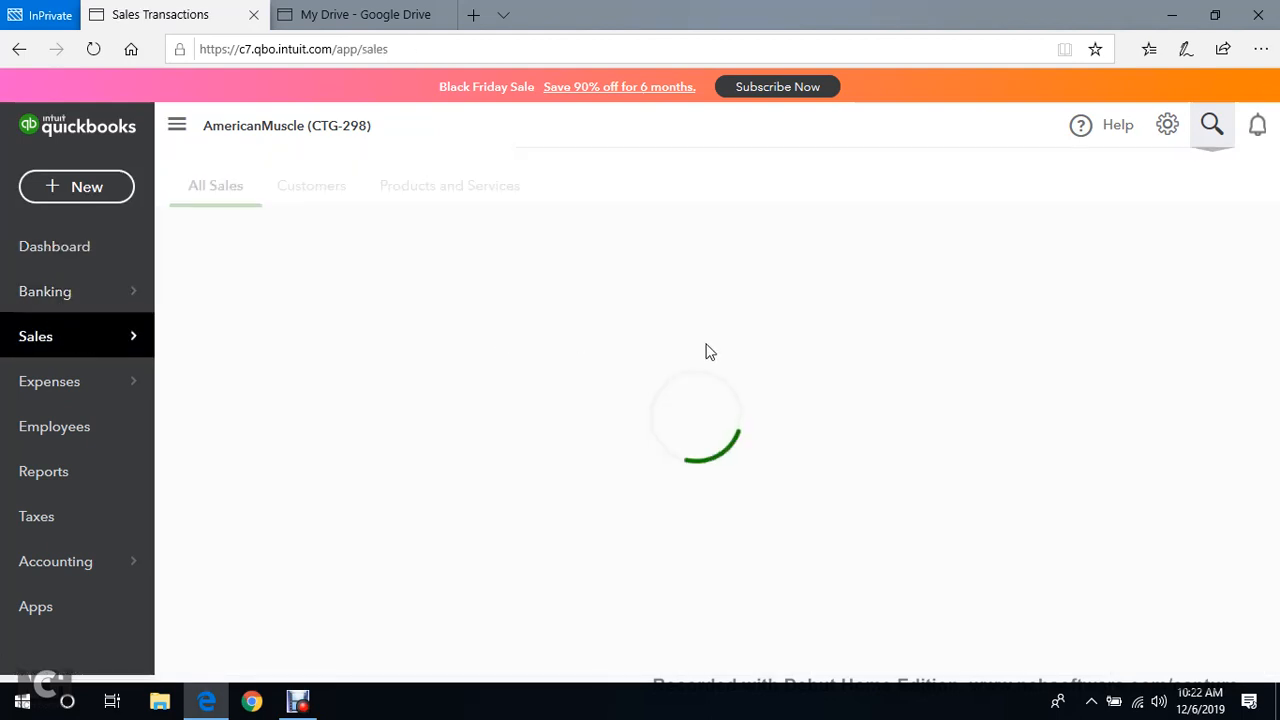
scroll(1028, 477, down, 1)
scroll(1028, 477, down, 3)
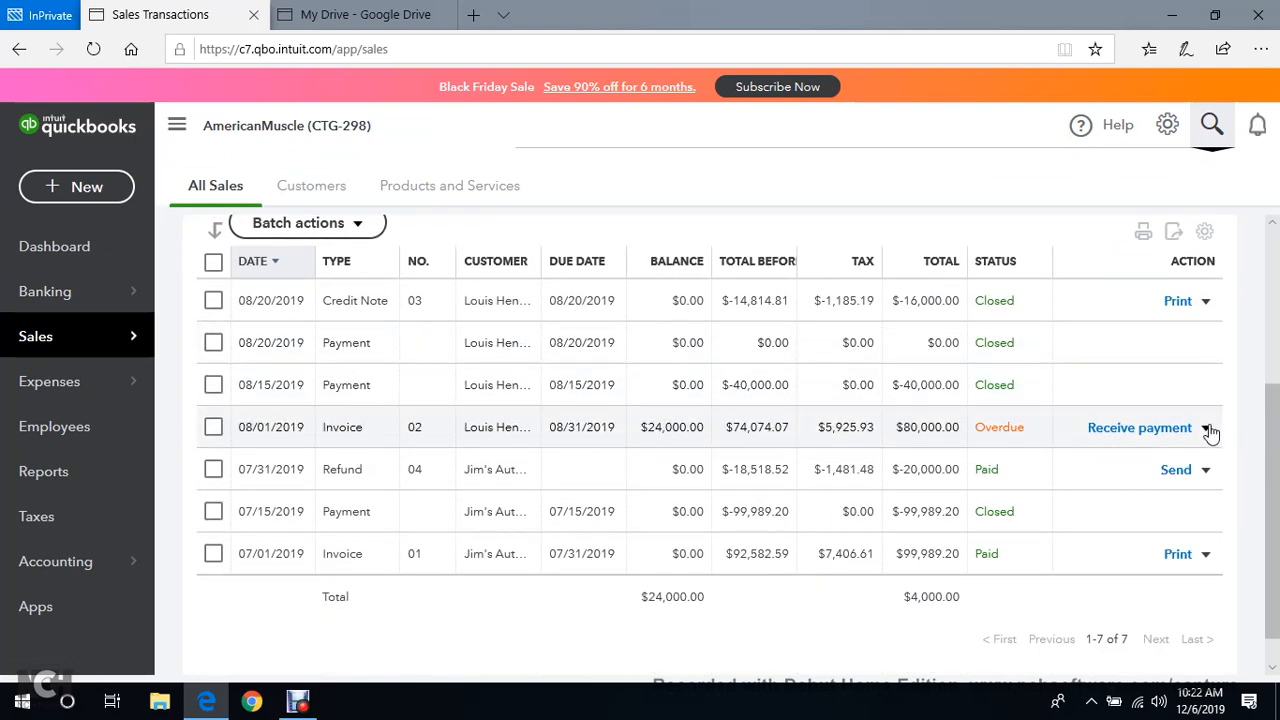
click(1206, 428)
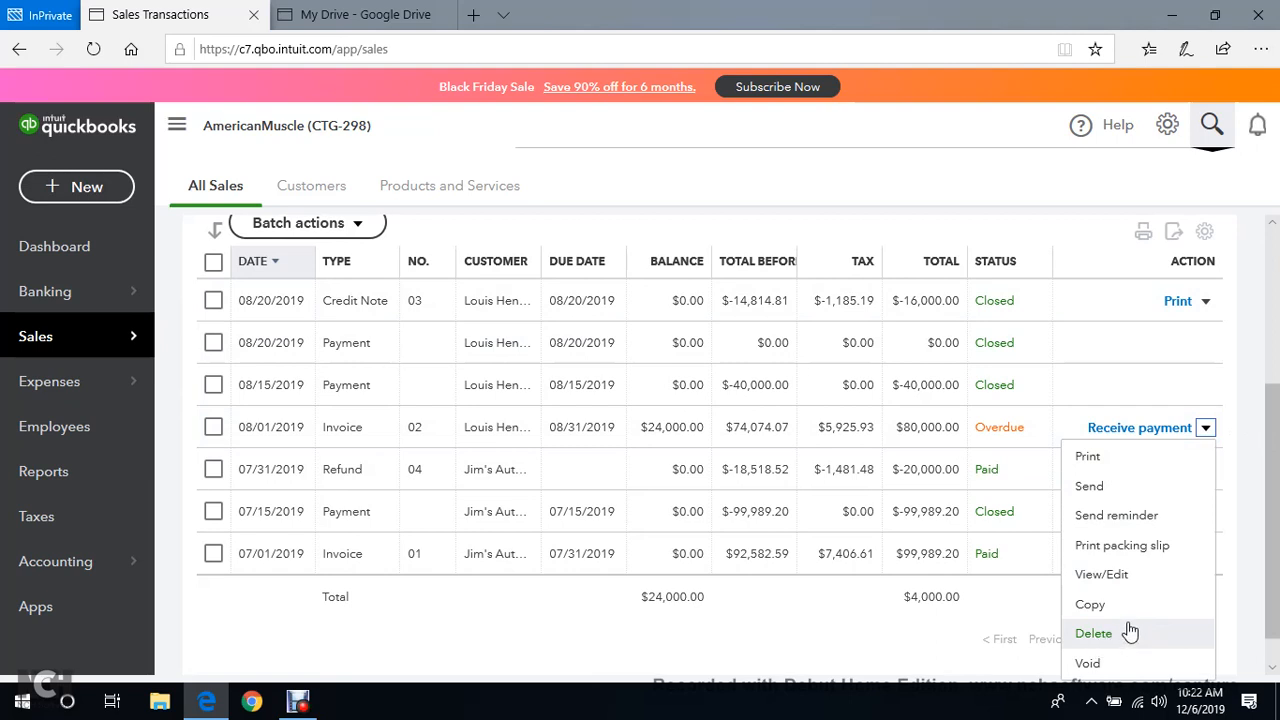
click(765, 600)
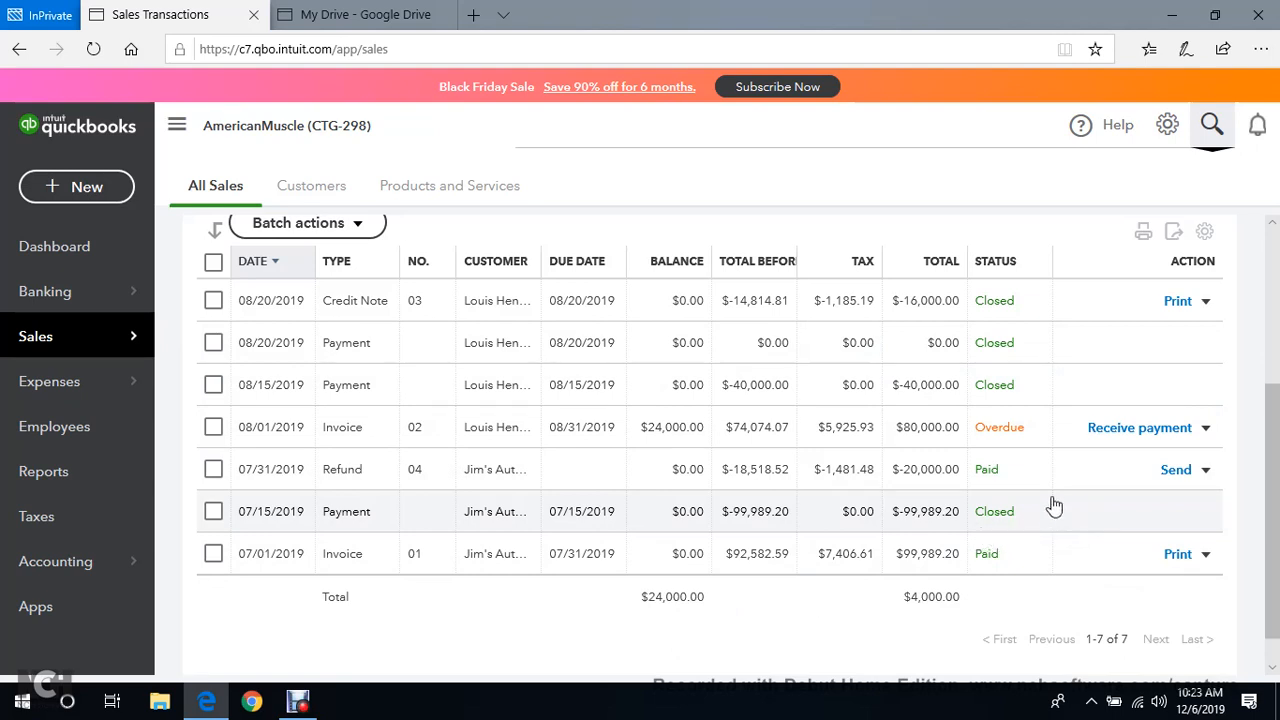
scroll(1025, 510, down, 1)
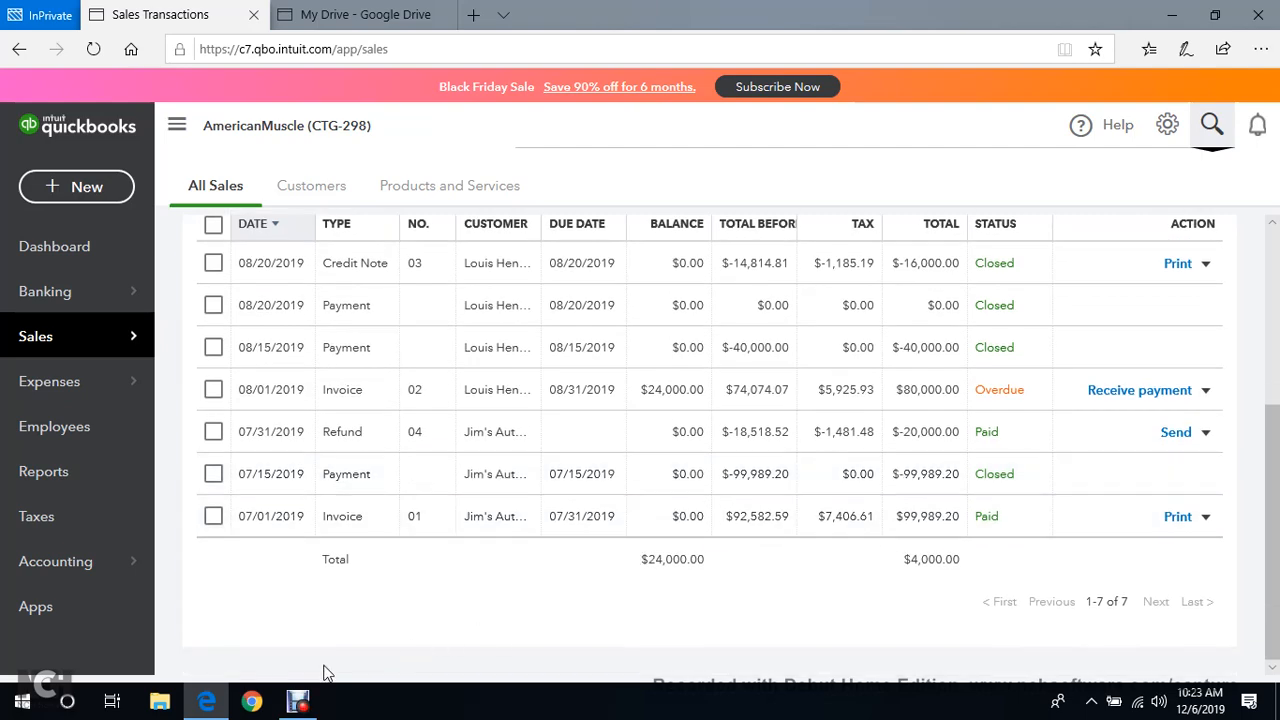
click(298, 705)
click(398, 537)
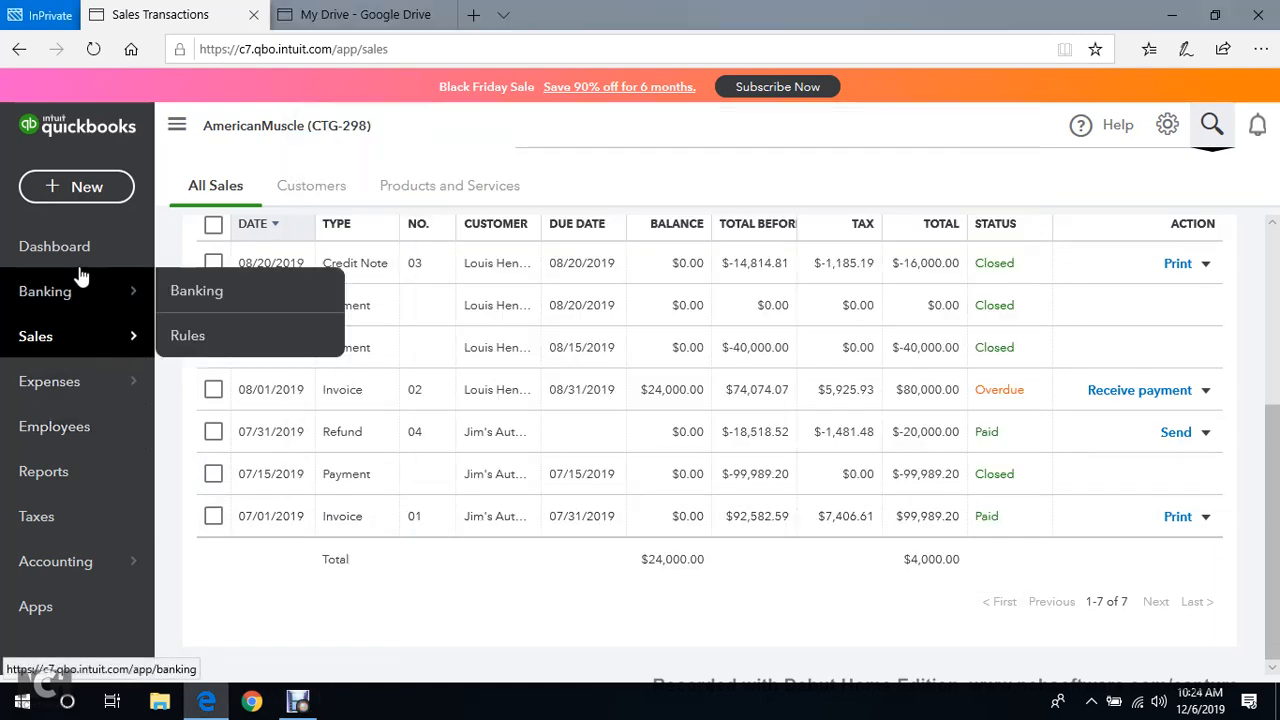
Start a new sales receipt and assign the existing customer listed directly below Don's Auto Repair.
click(72, 199)
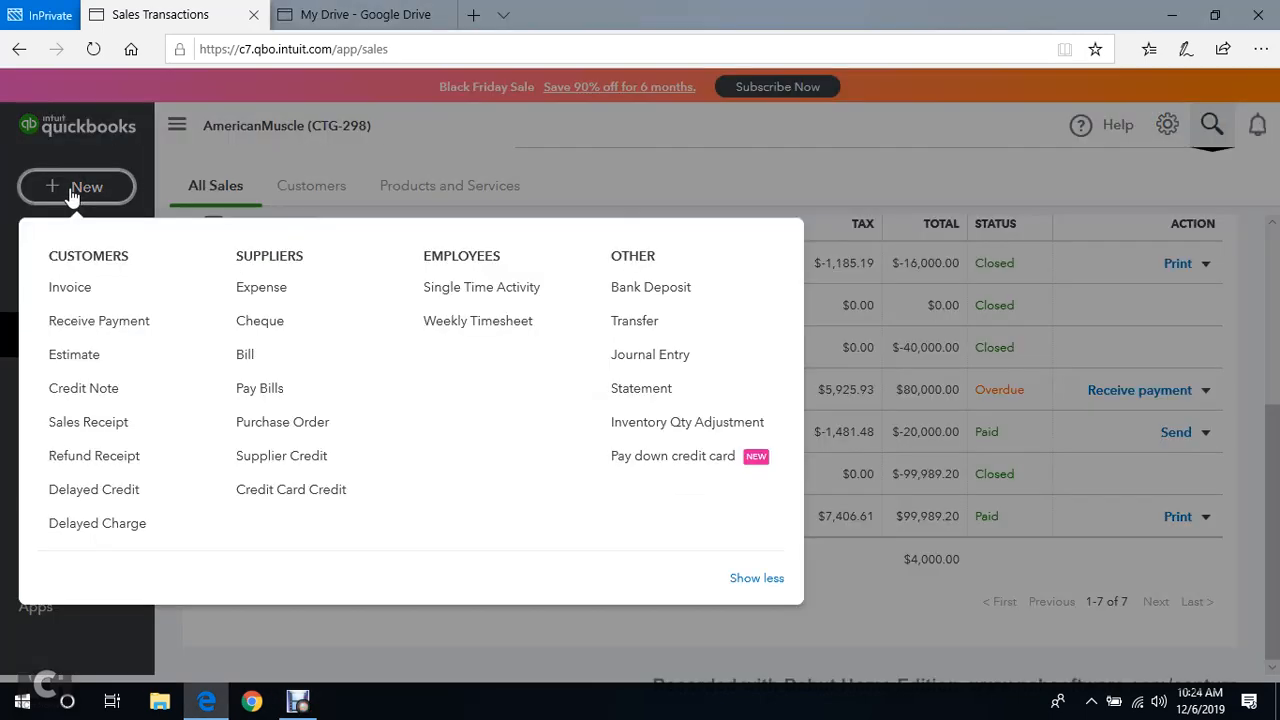
click(82, 437)
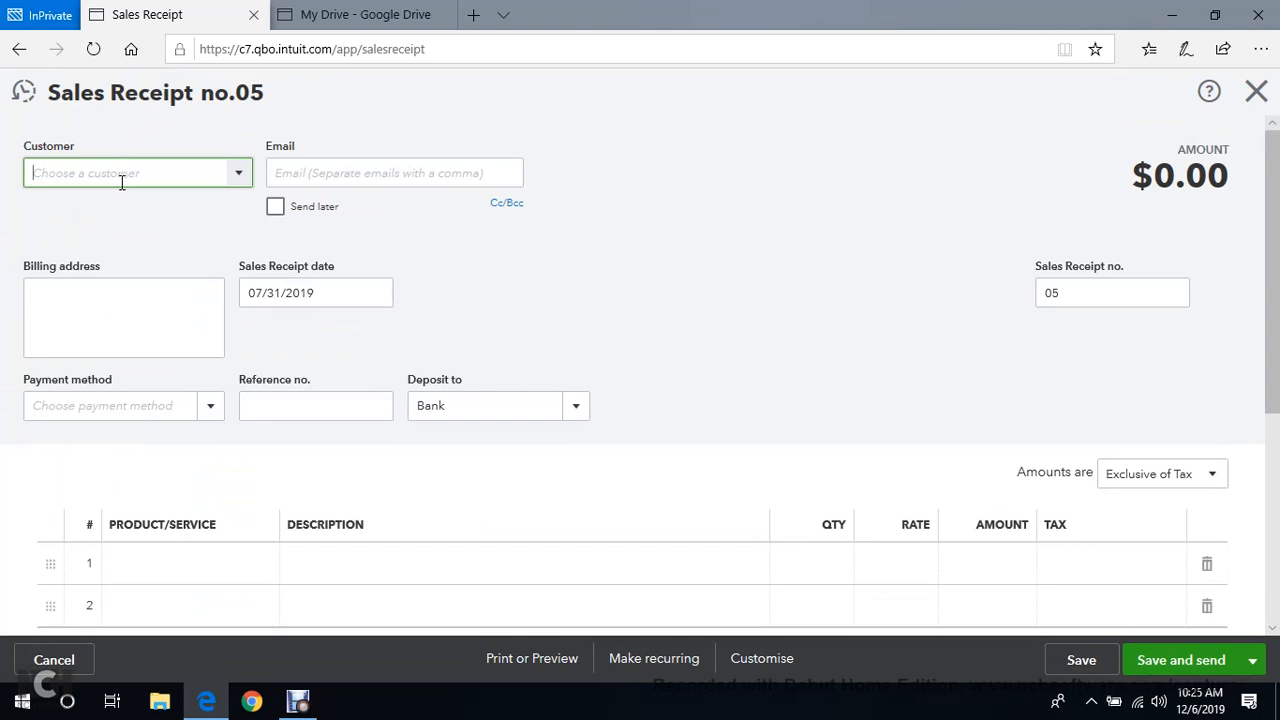
click(241, 180)
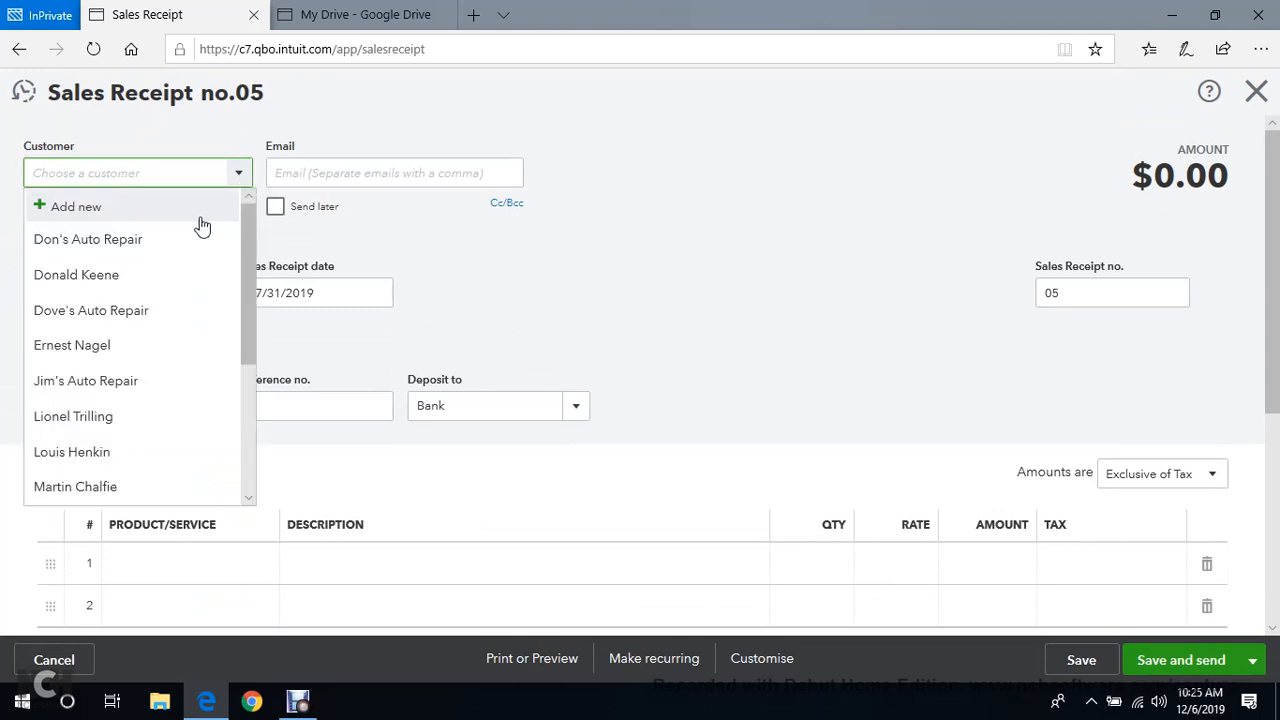
click(170, 273)
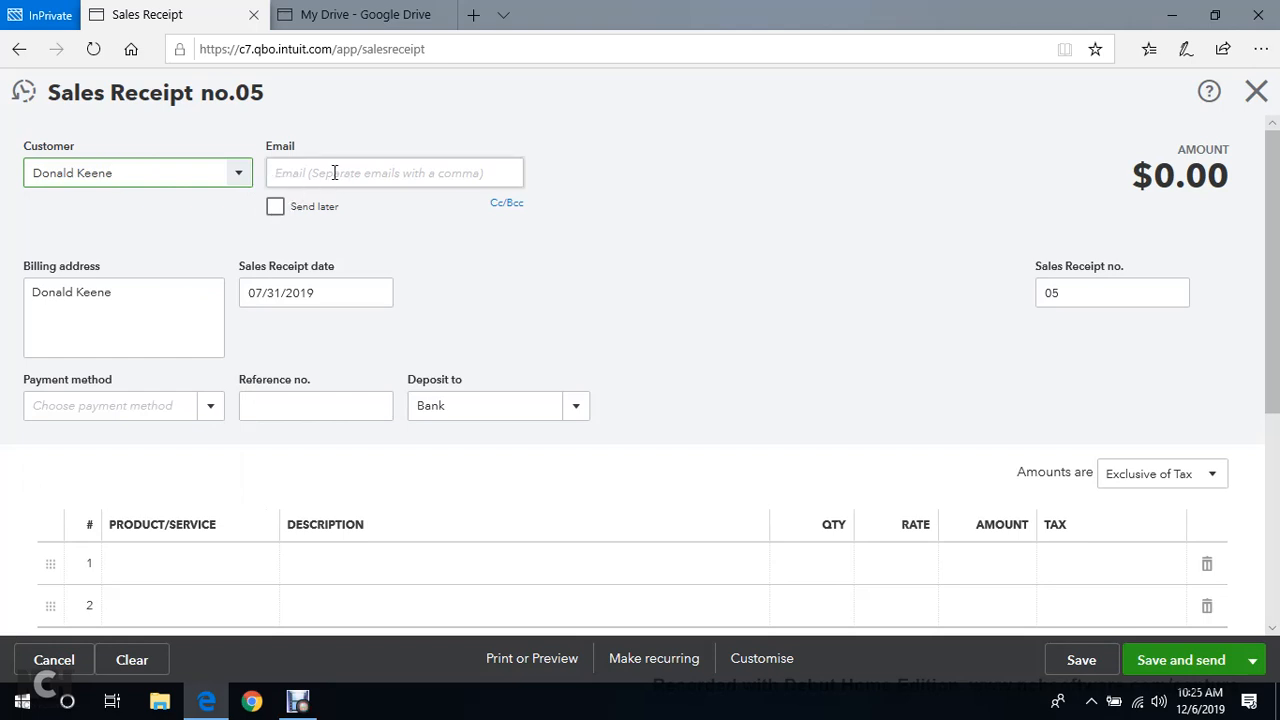
Set the sales receipt date to 09/01/2019.
click(377, 296)
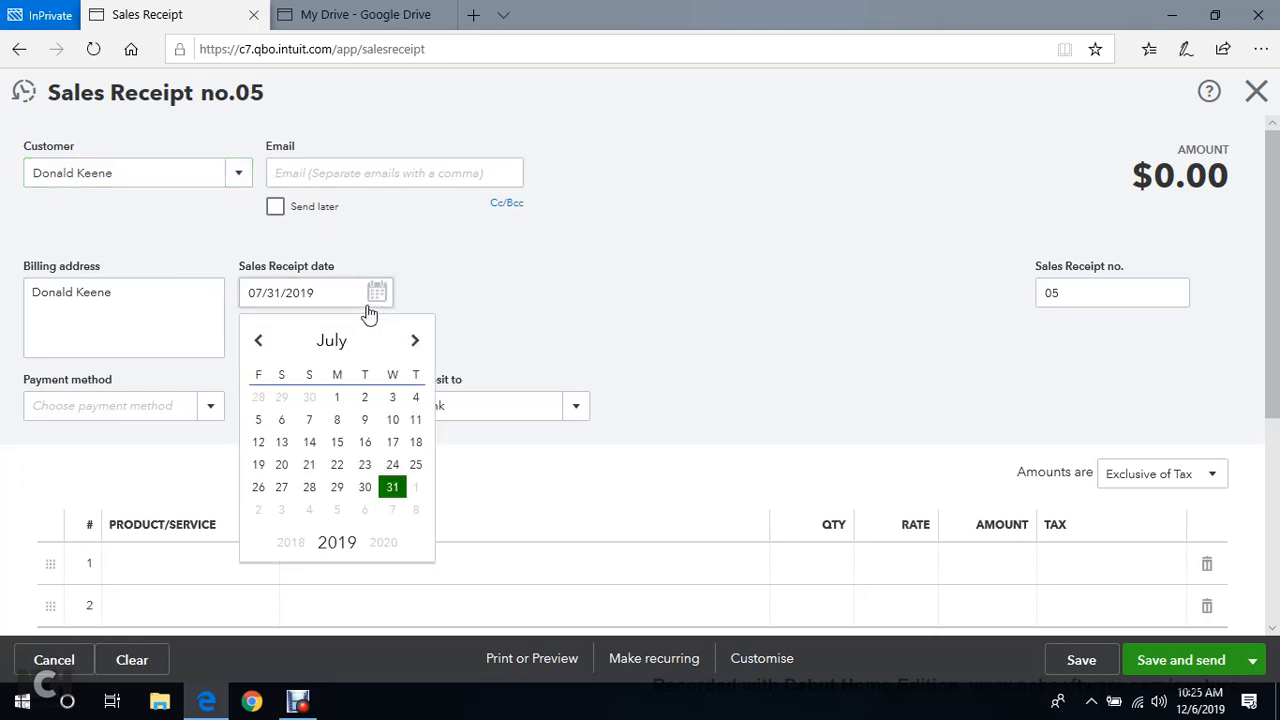
click(411, 344)
click(413, 344)
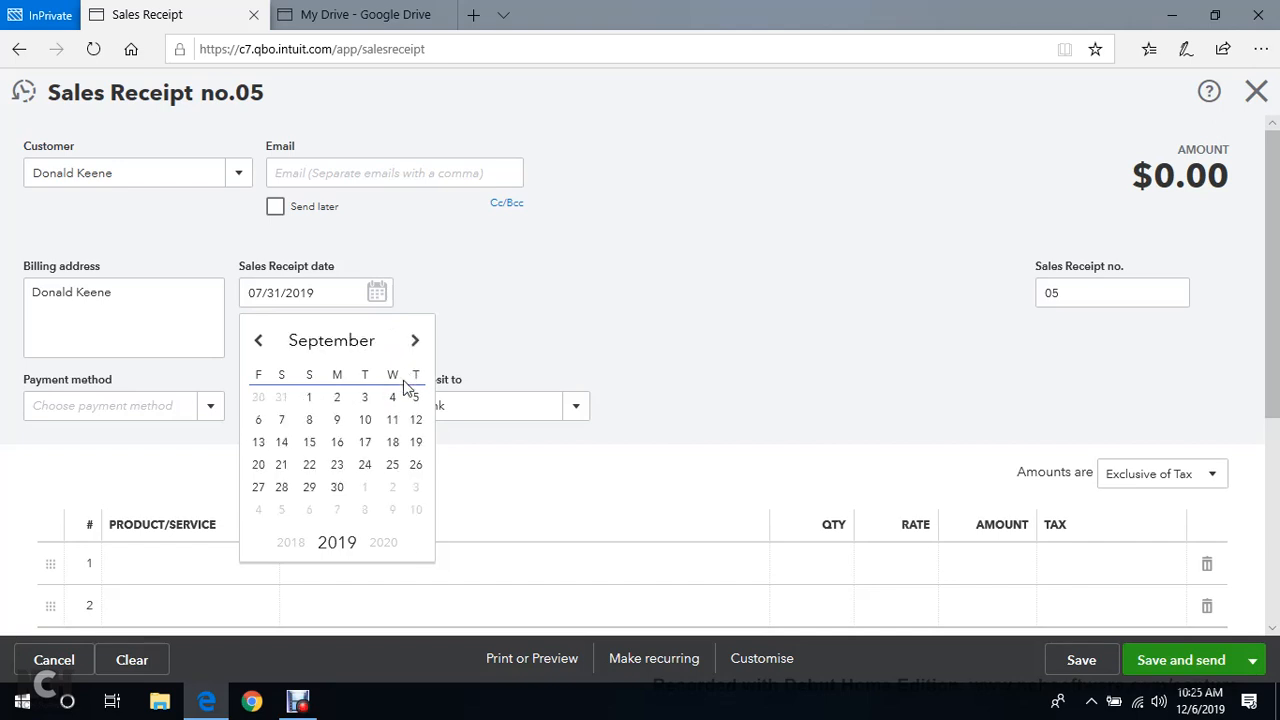
click(309, 399)
click(359, 325)
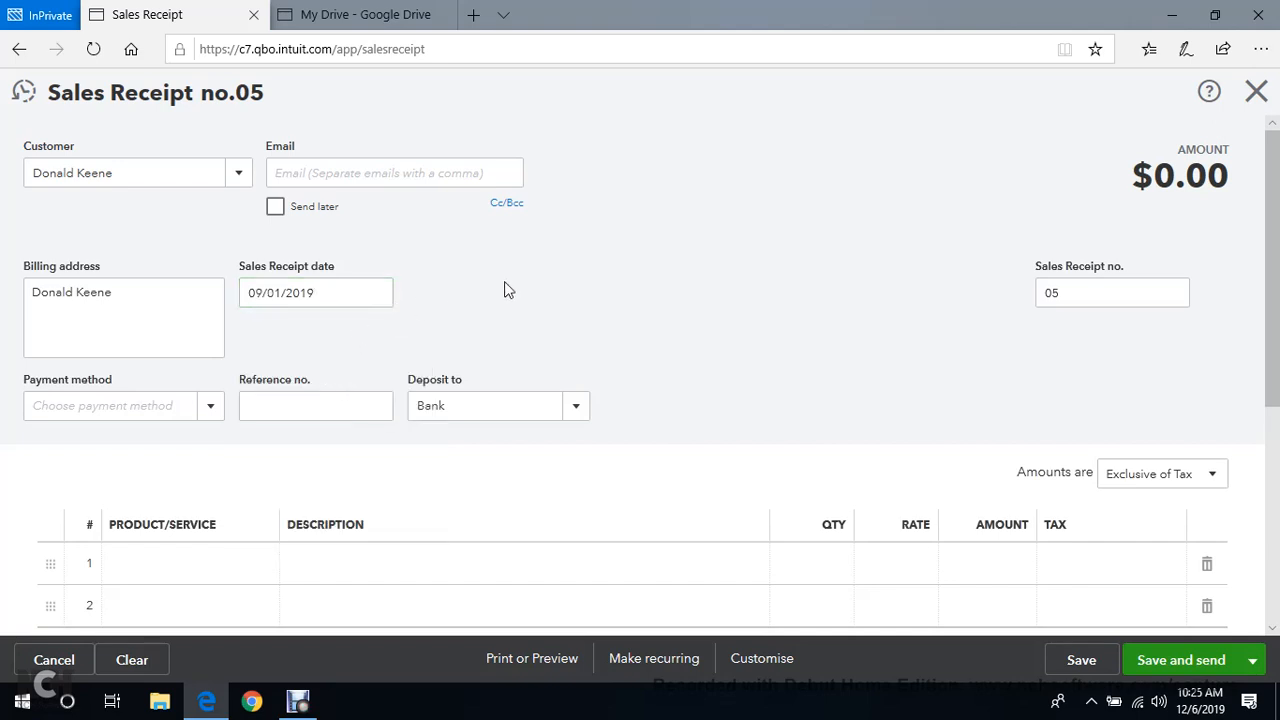
Set the receipt's payment method to Cheque and deposit the money to the Bank of America sub-account.
click(209, 409)
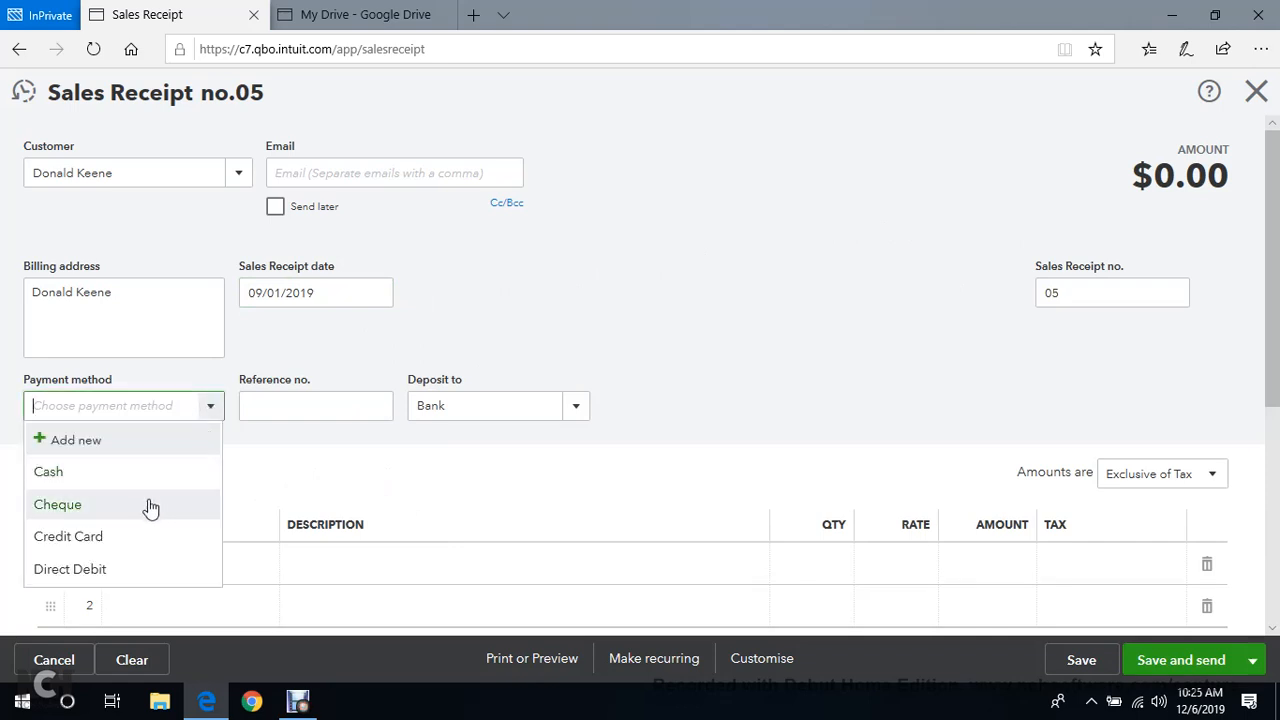
click(155, 506)
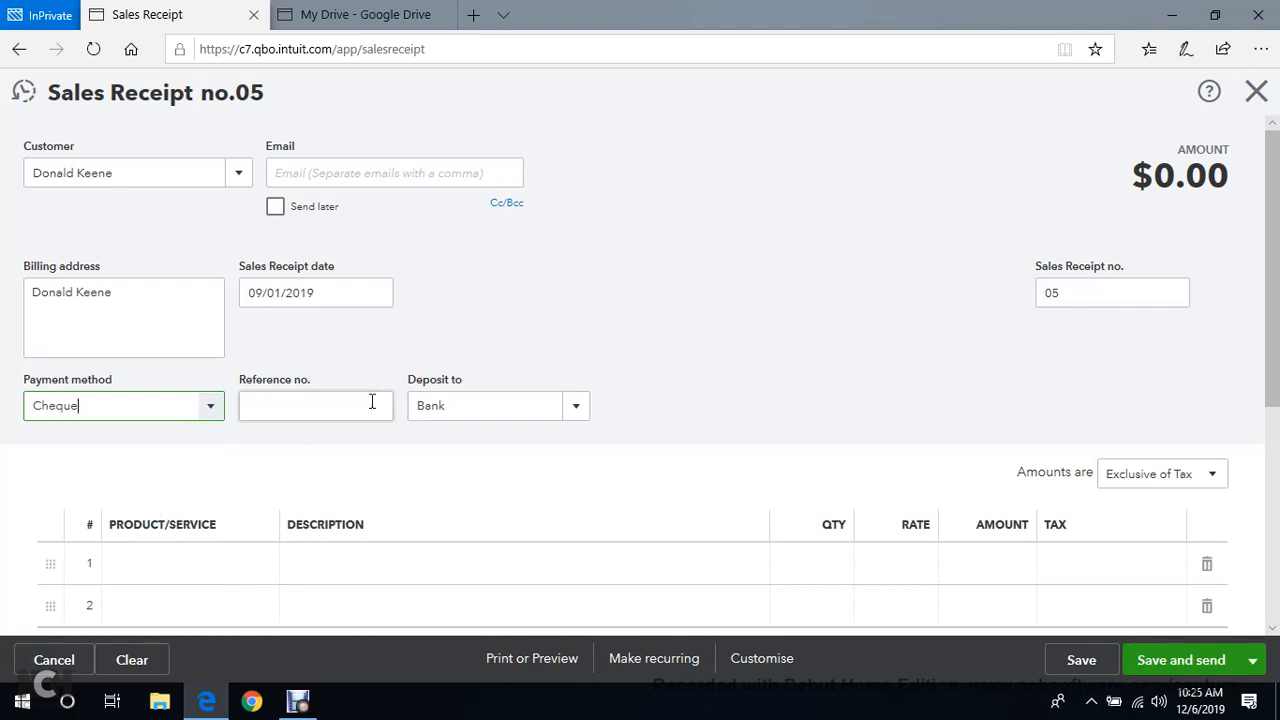
click(576, 410)
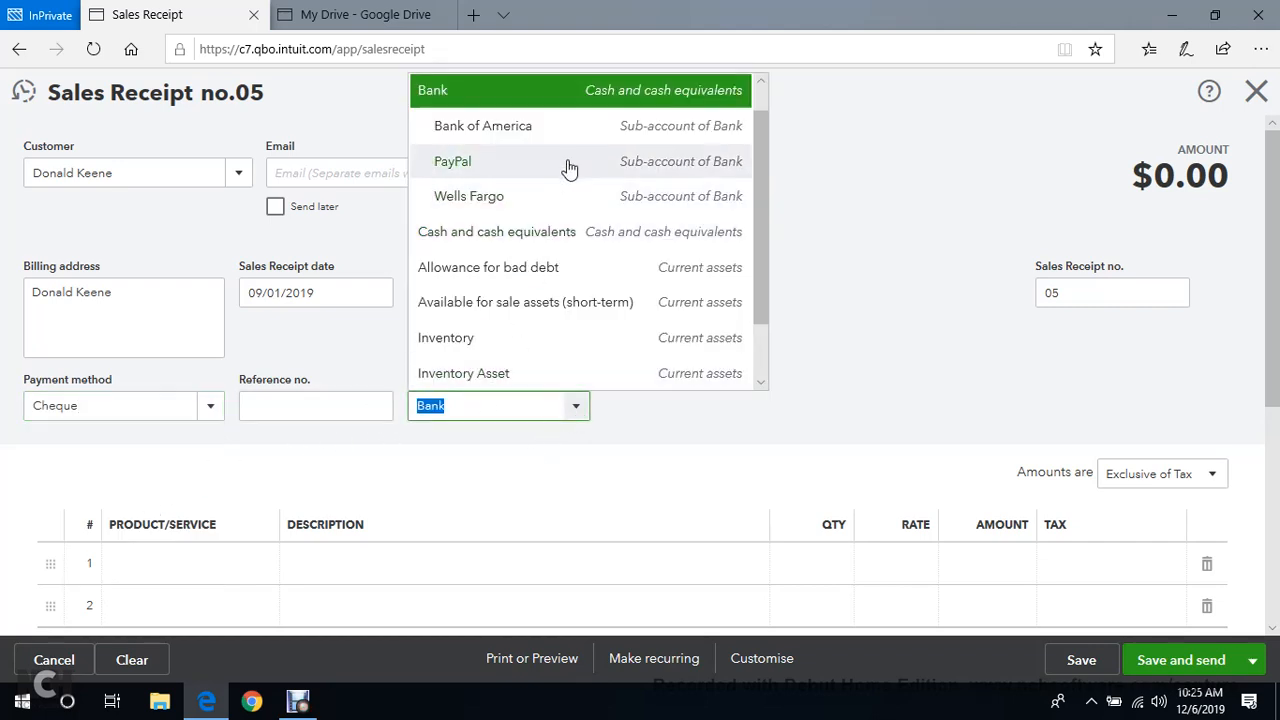
click(571, 132)
click(667, 403)
Make the sales receipt amounts inclusive of tax.
scroll(700, 390, down, 1)
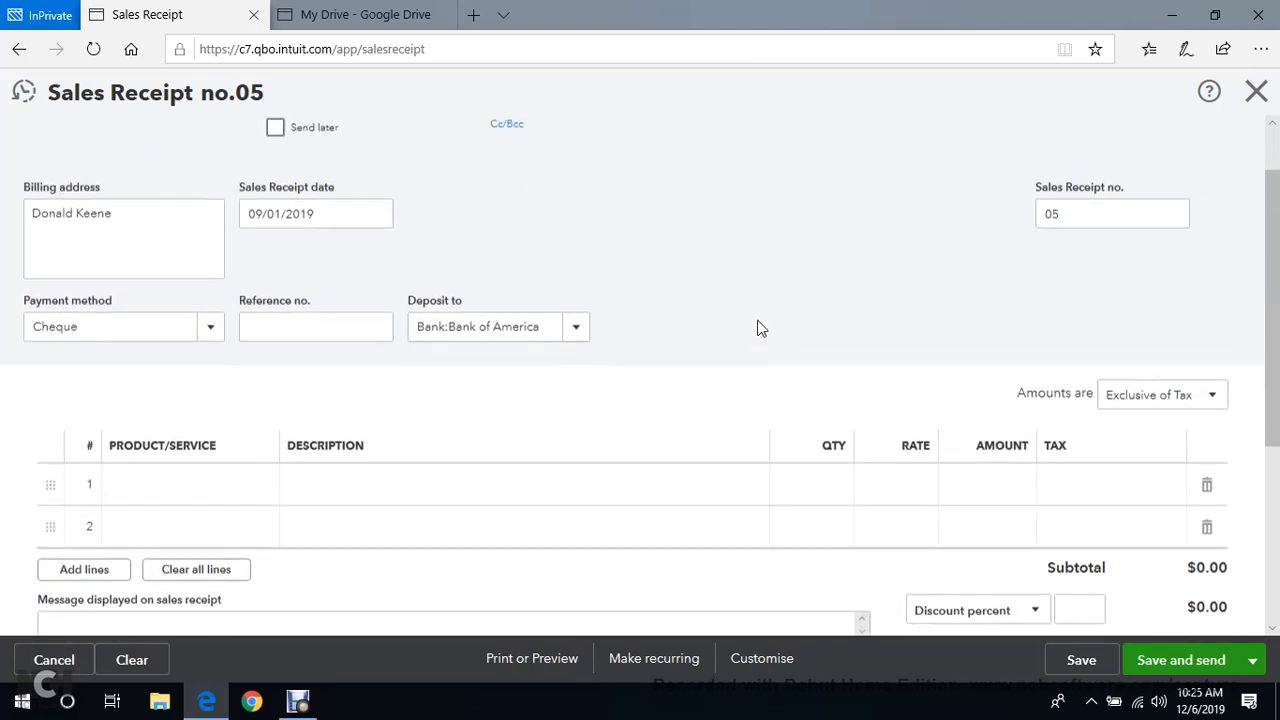
scroll(1157, 397, down, 1)
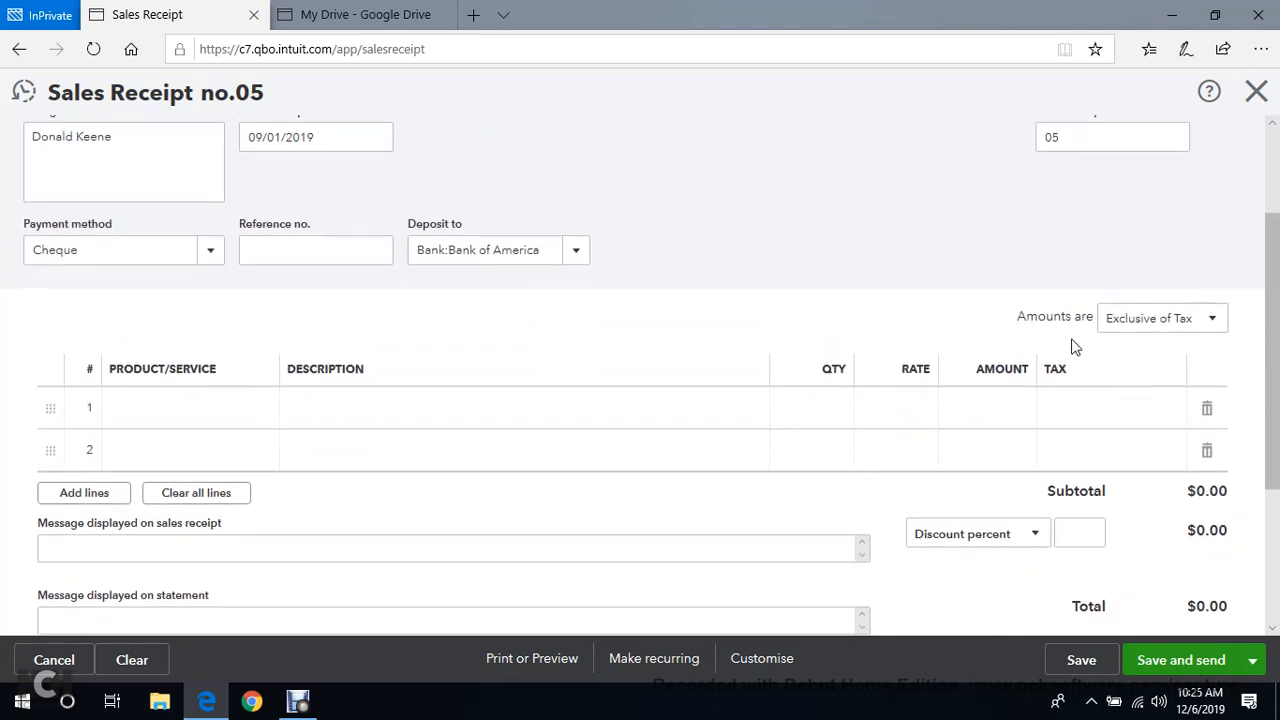
click(1212, 327)
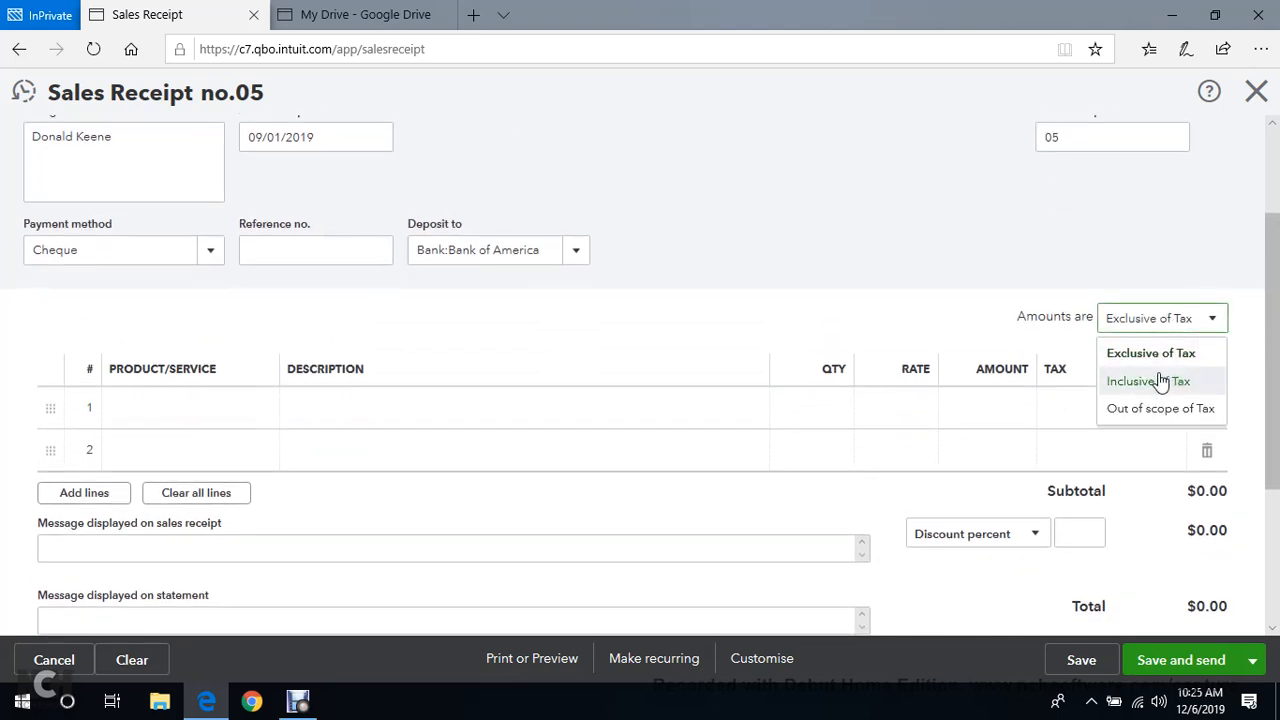
click(1168, 377)
Add the F-150 Performance product on the receipt's first line with a quantity of 10.
click(245, 418)
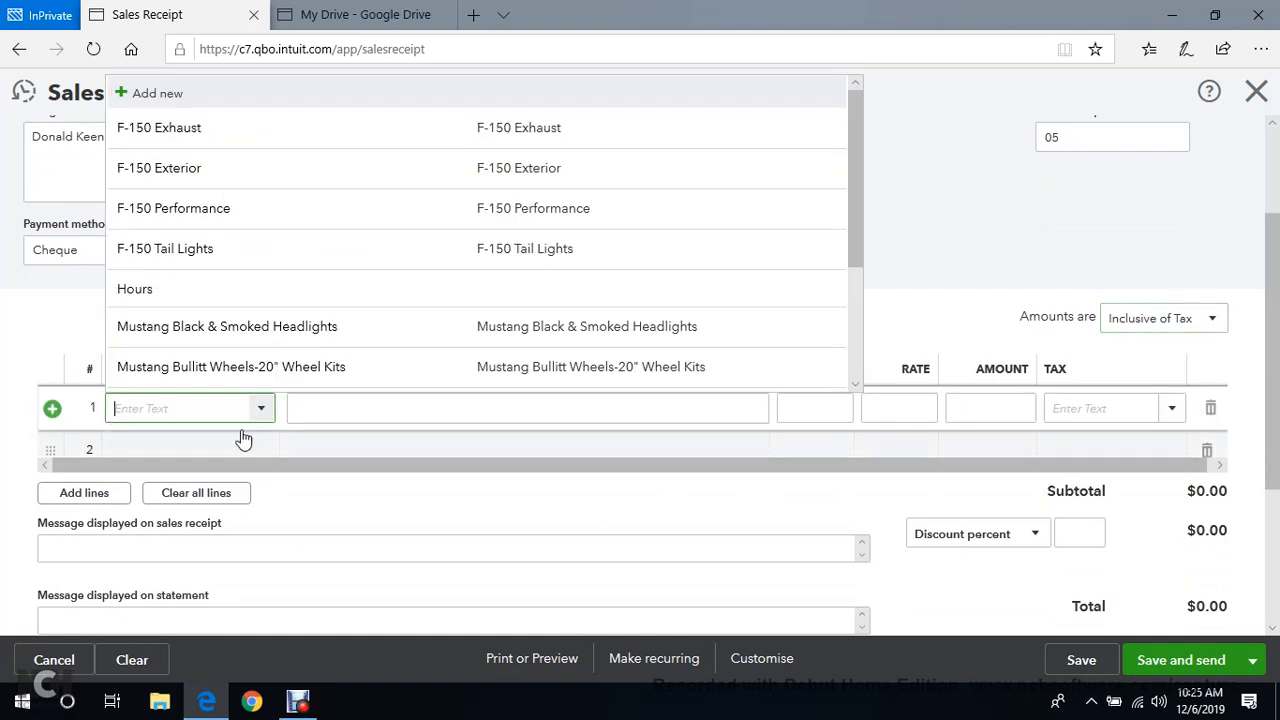
click(250, 212)
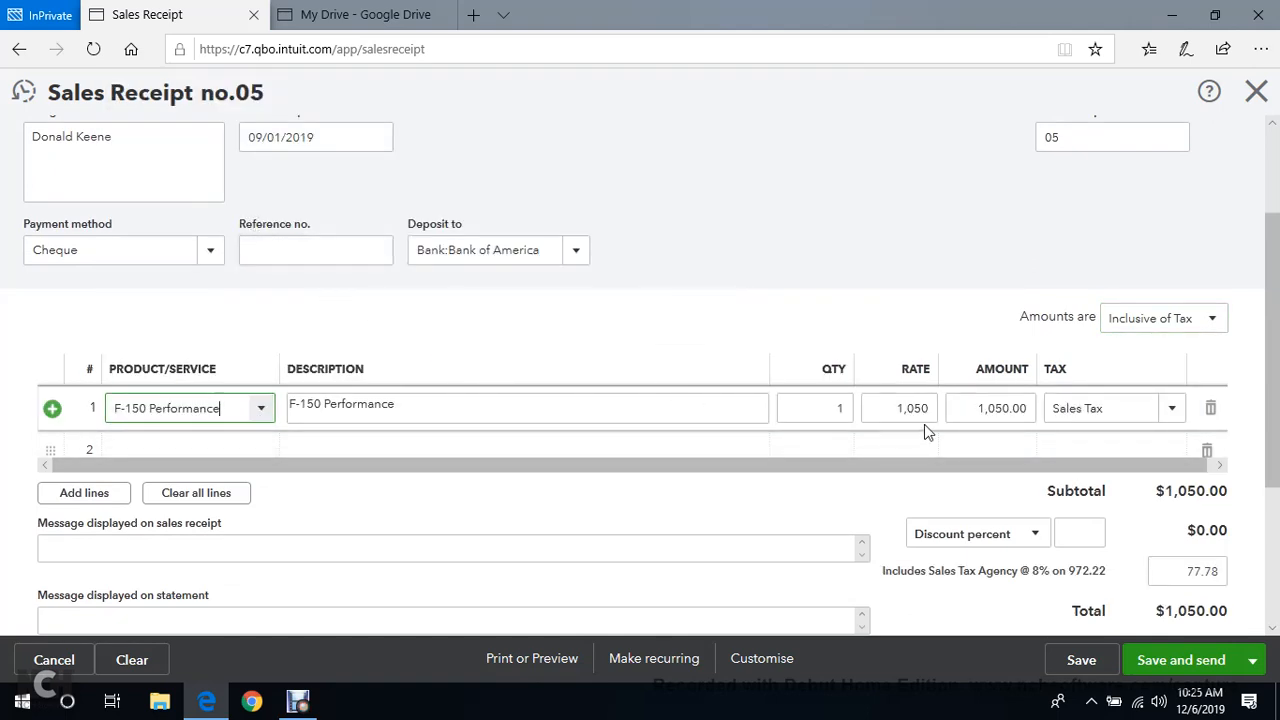
click(897, 412)
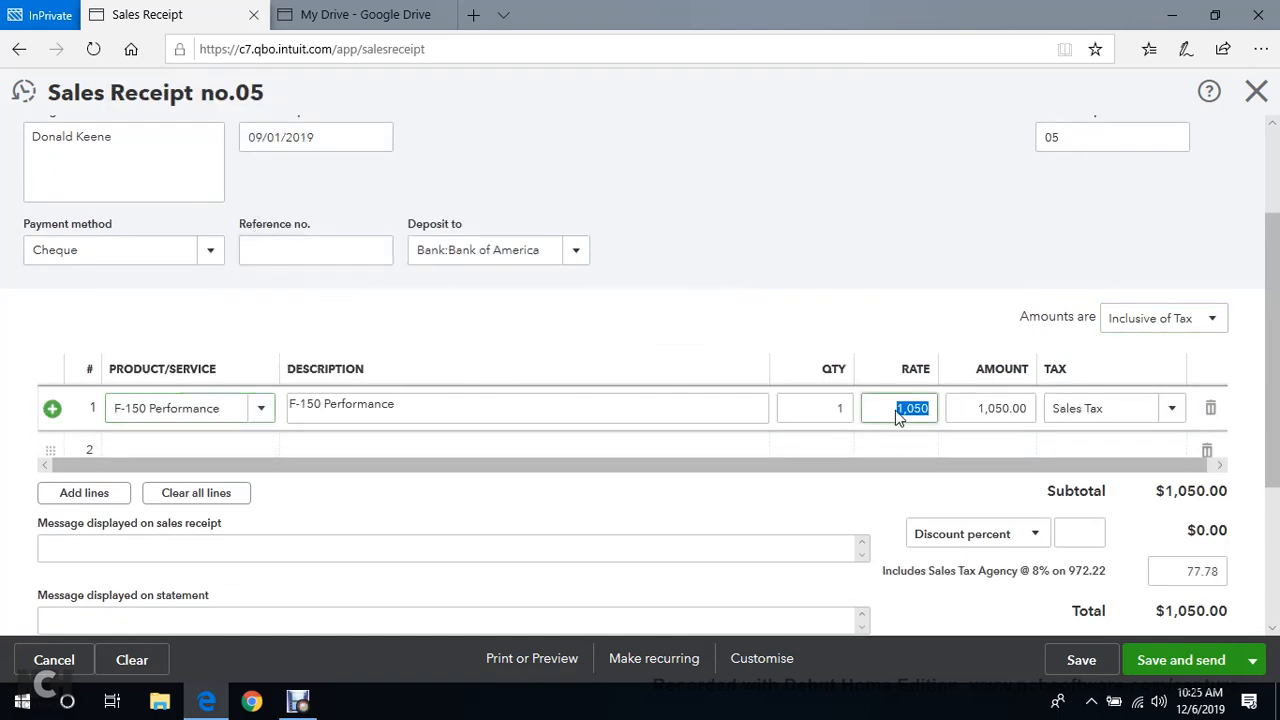
click(830, 418)
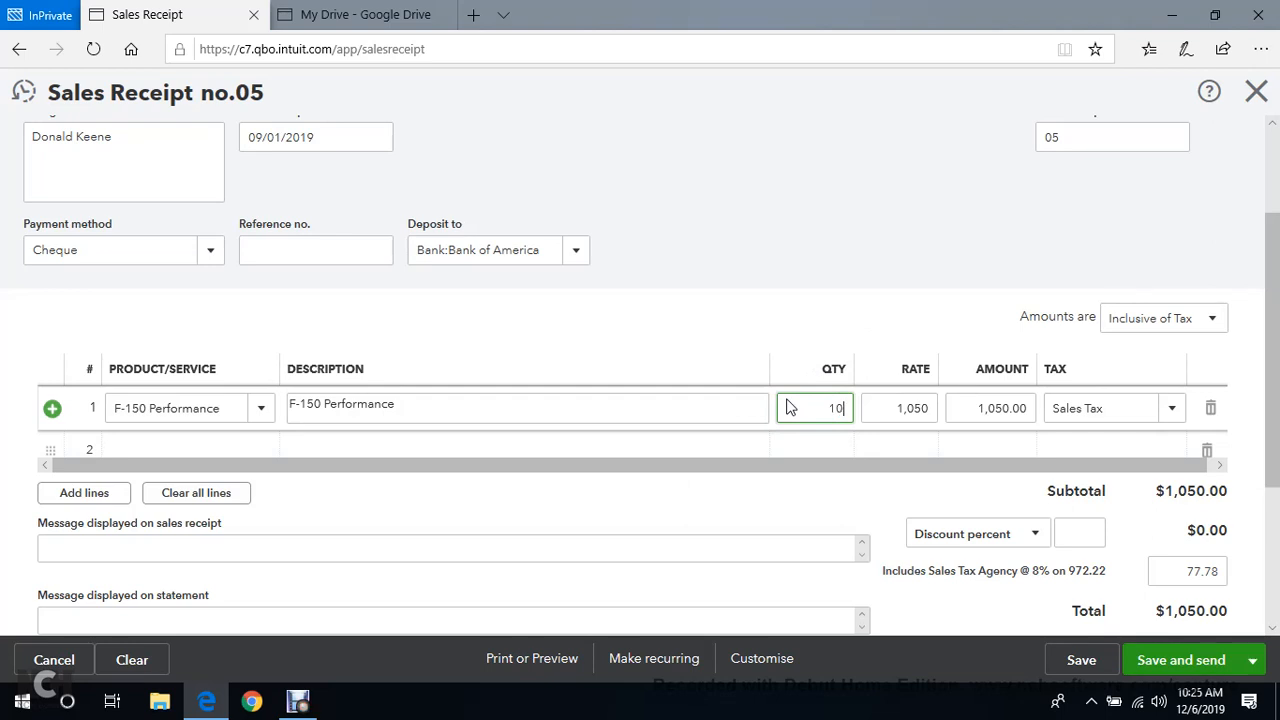
click(846, 237)
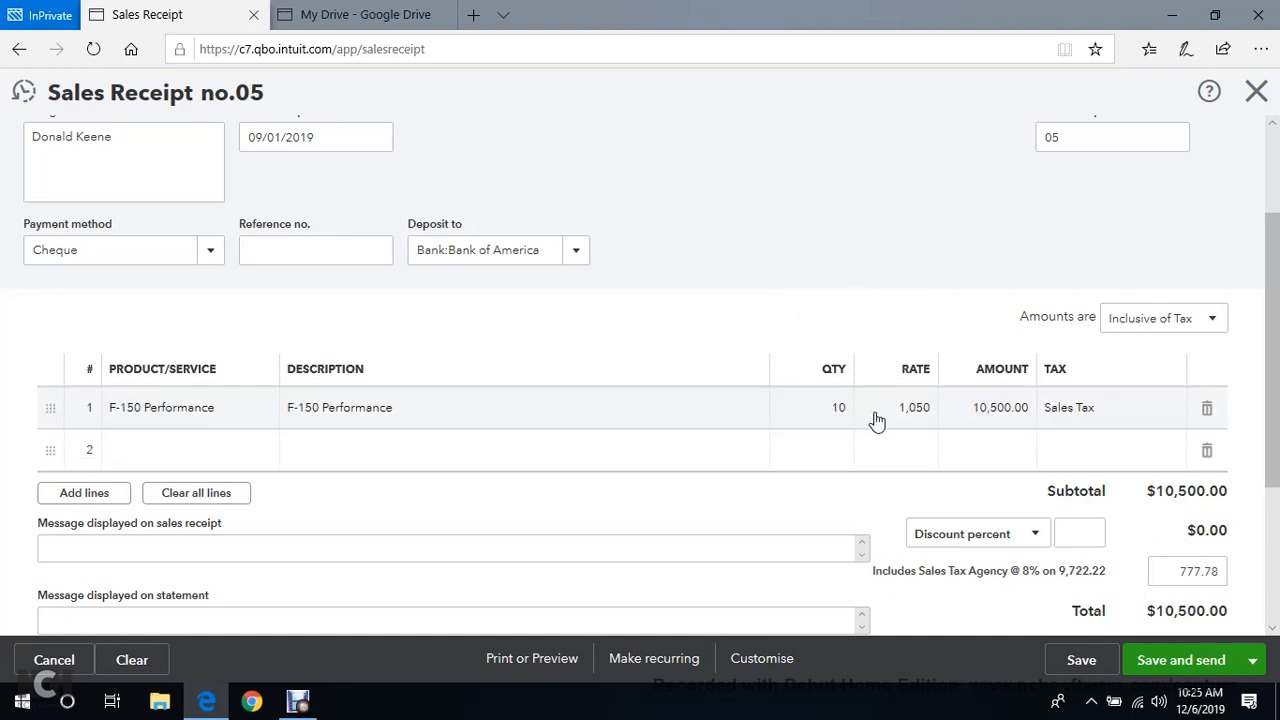
Check the sales receipt's rate, sales tax, totals and header details.
click(914, 410)
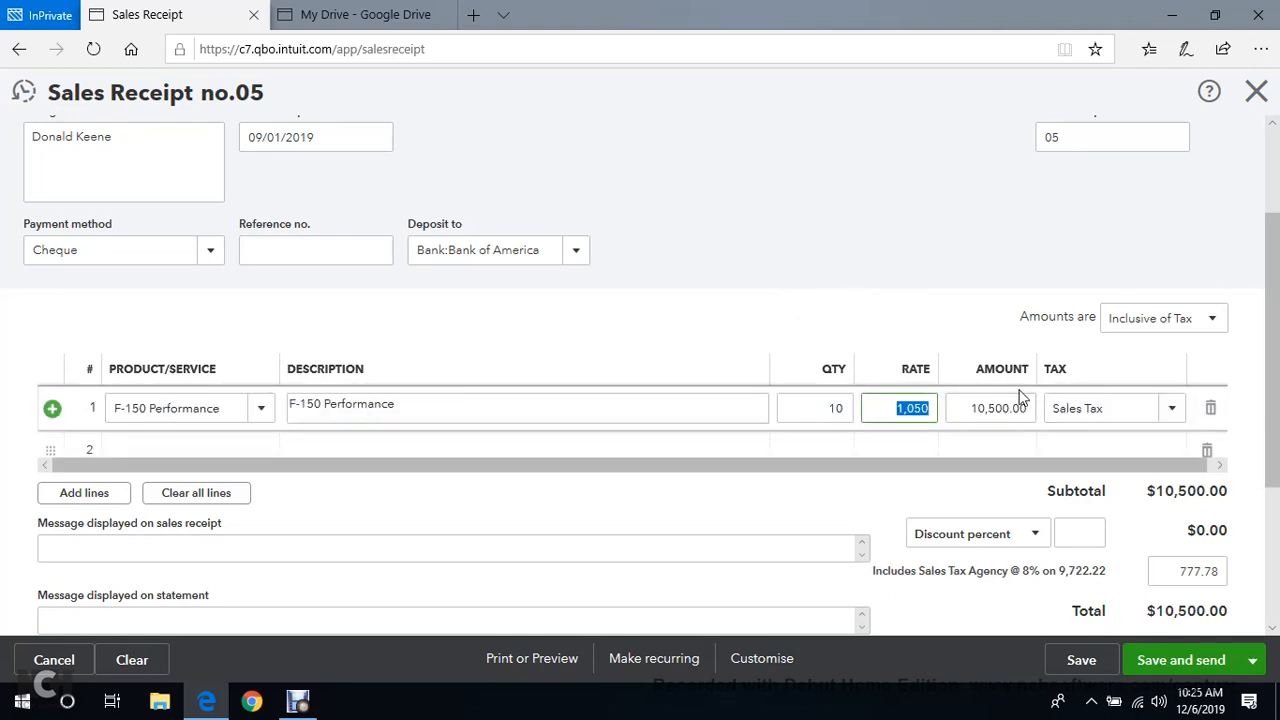
click(914, 243)
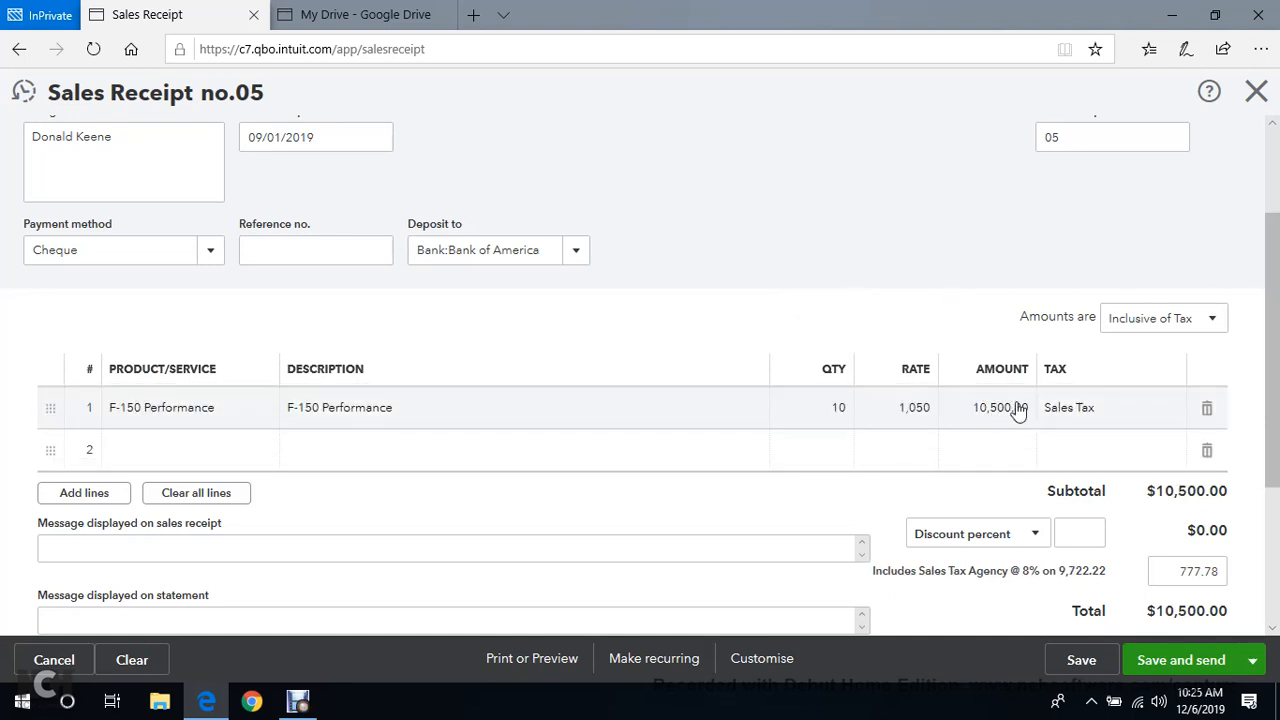
scroll(1095, 405, down, 1)
scroll(1207, 360, down, 1)
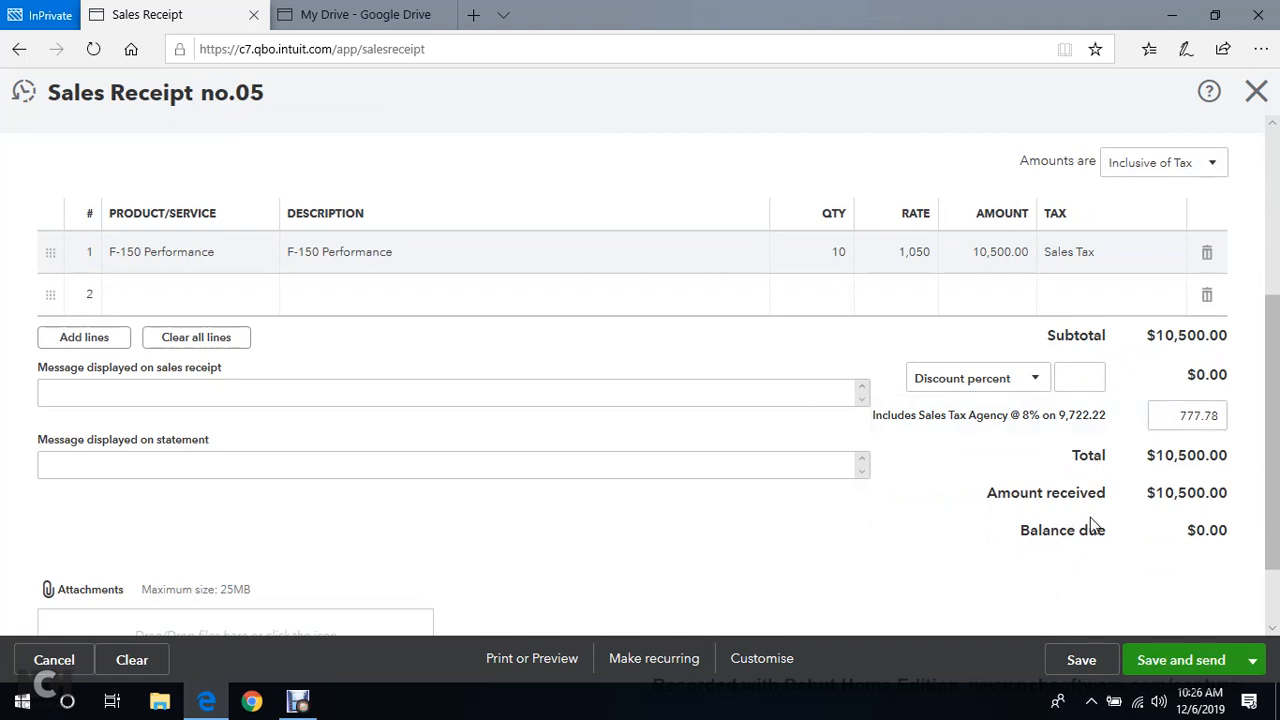
scroll(1168, 521, down, 2)
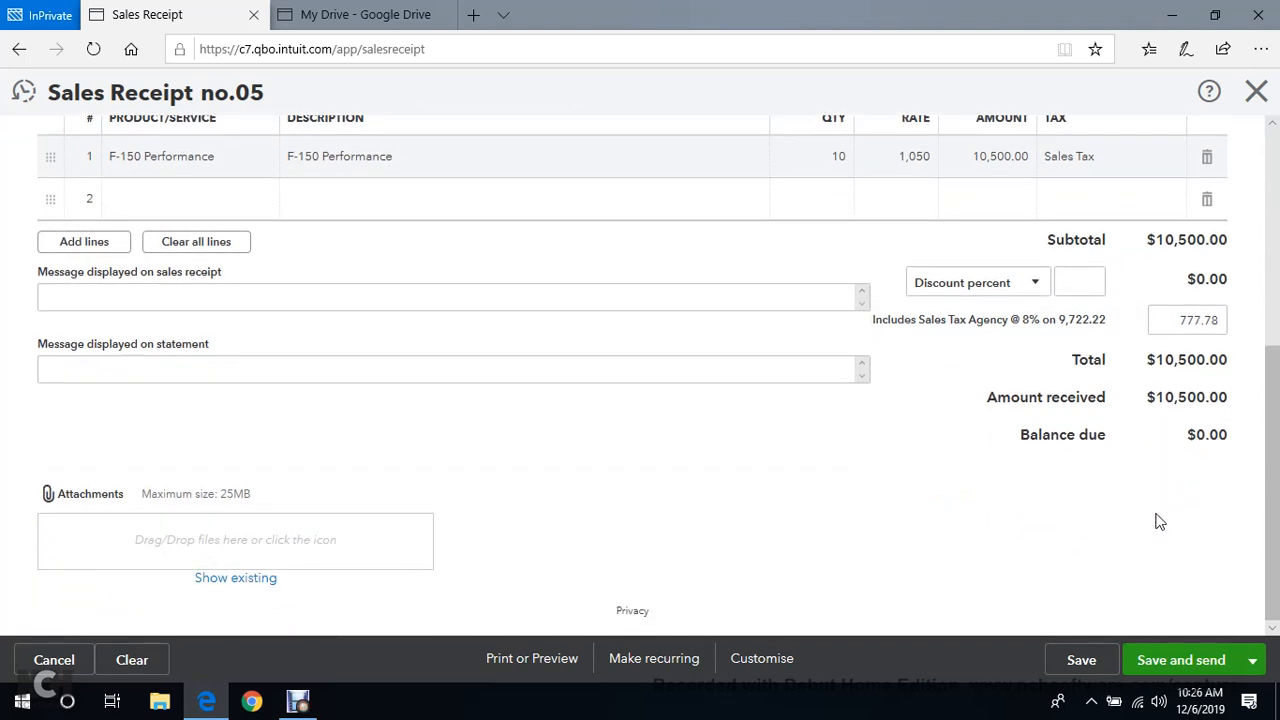
scroll(1156, 516, up, 3)
scroll(1156, 513, up, 3)
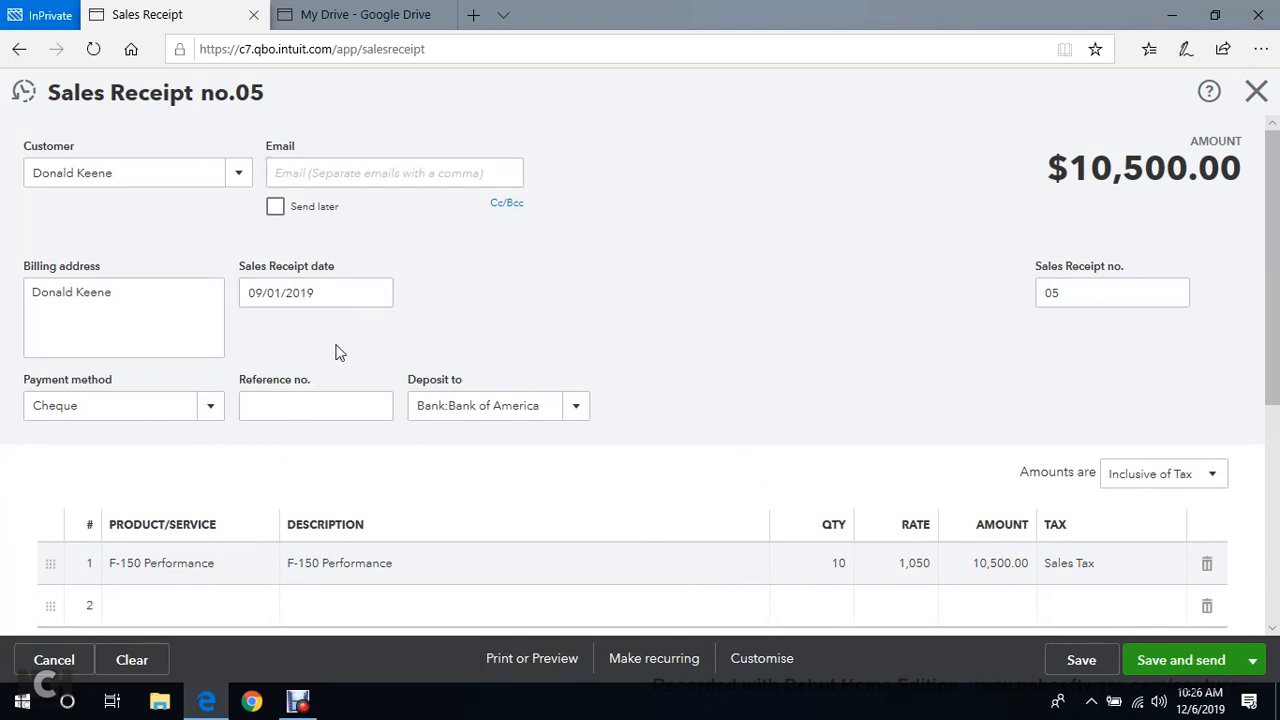
scroll(840, 488, down, 5)
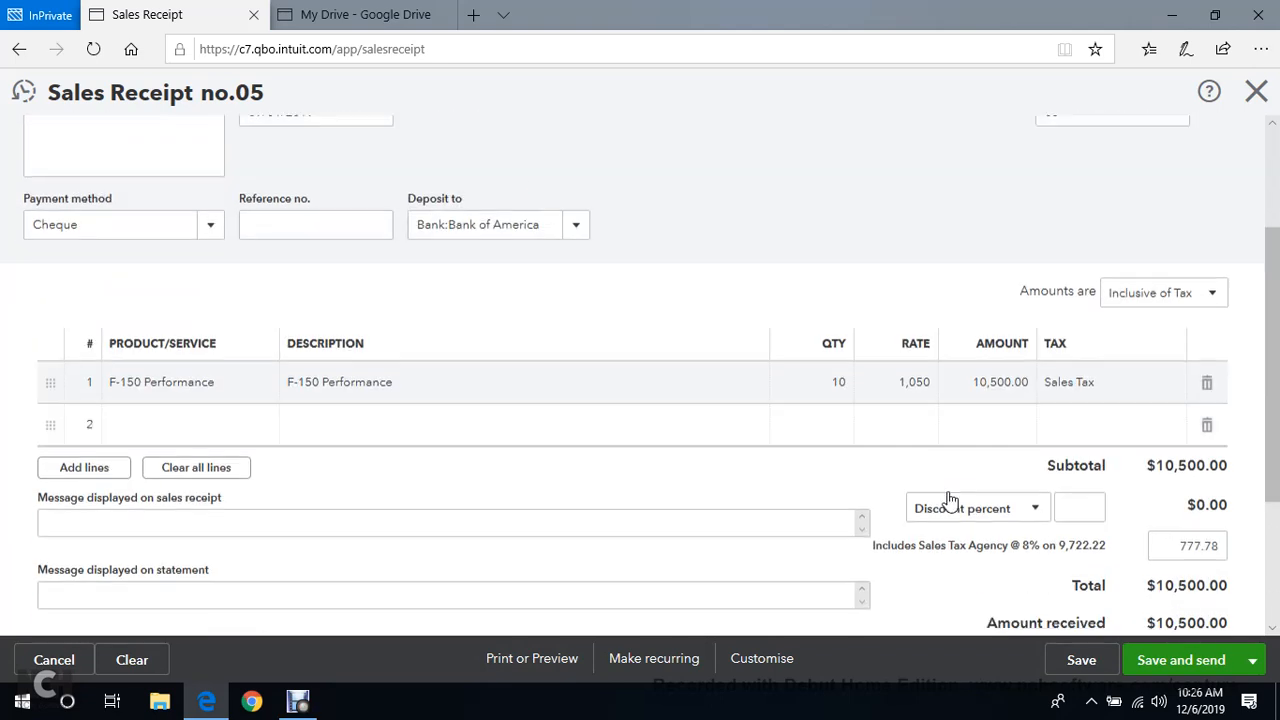
Save and close the sales receipt, and look over the list of sales transactions.
click(1251, 661)
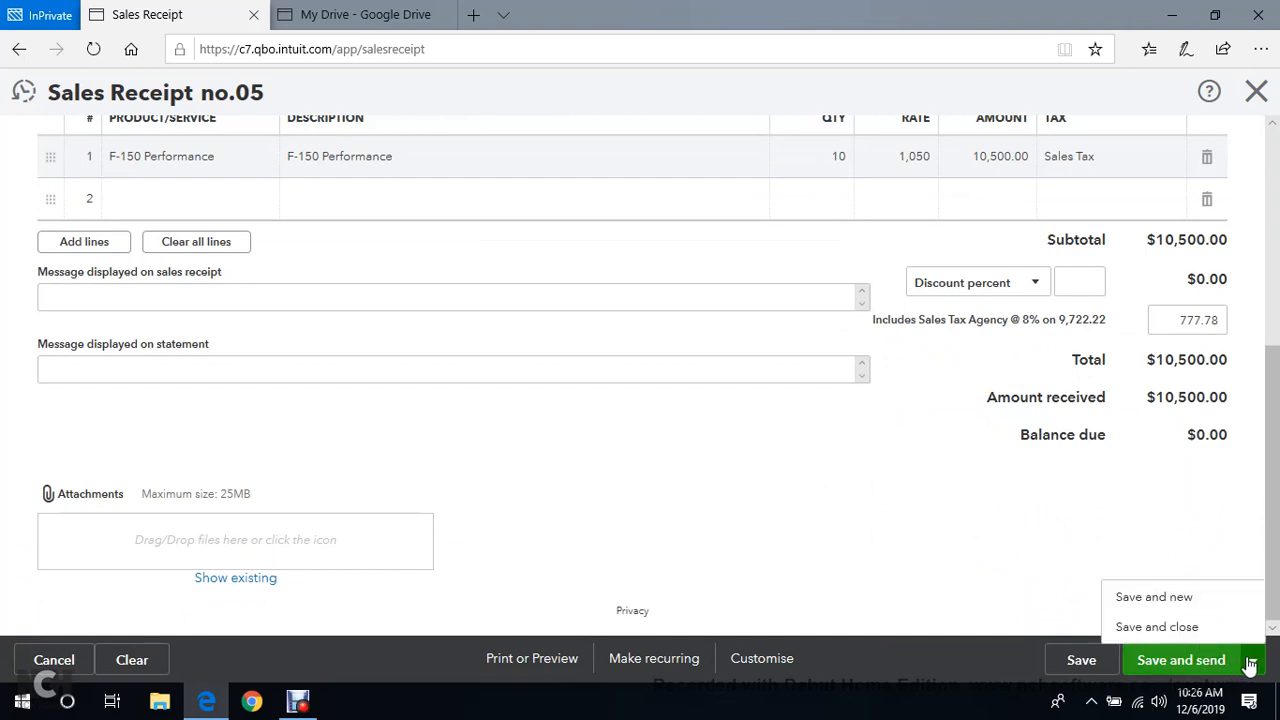
click(1166, 630)
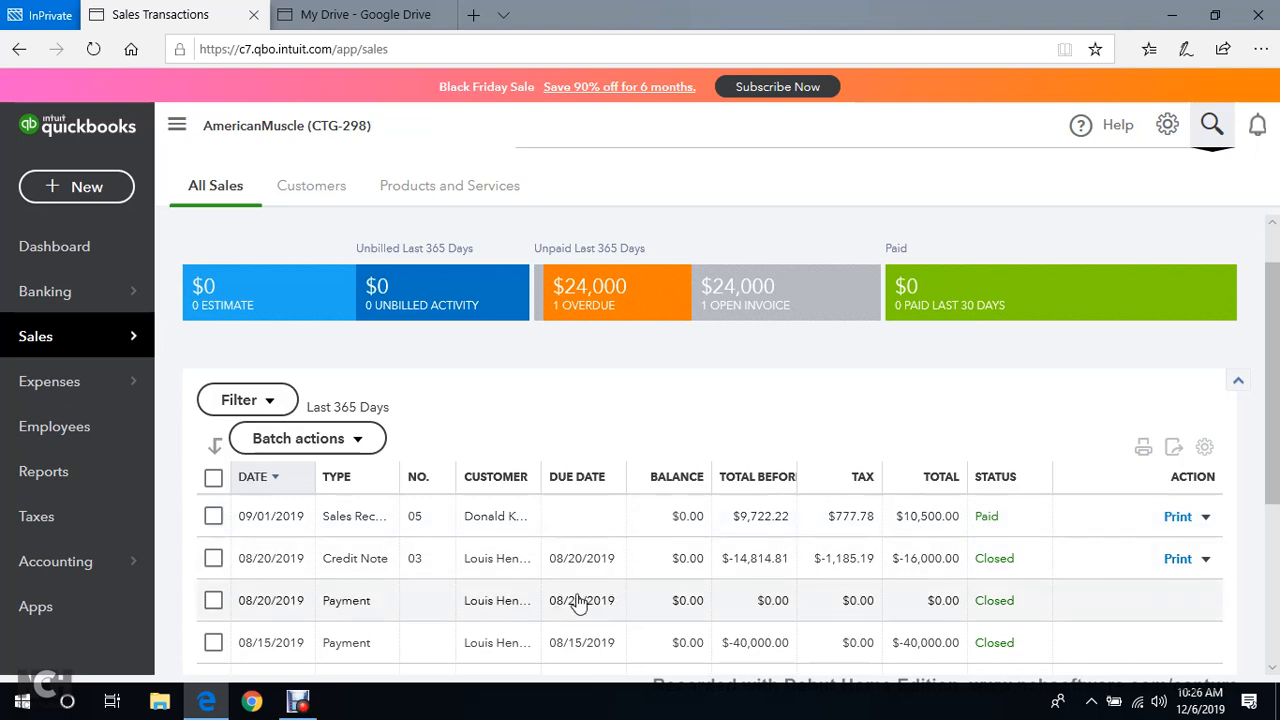
scroll(578, 603, down, 3)
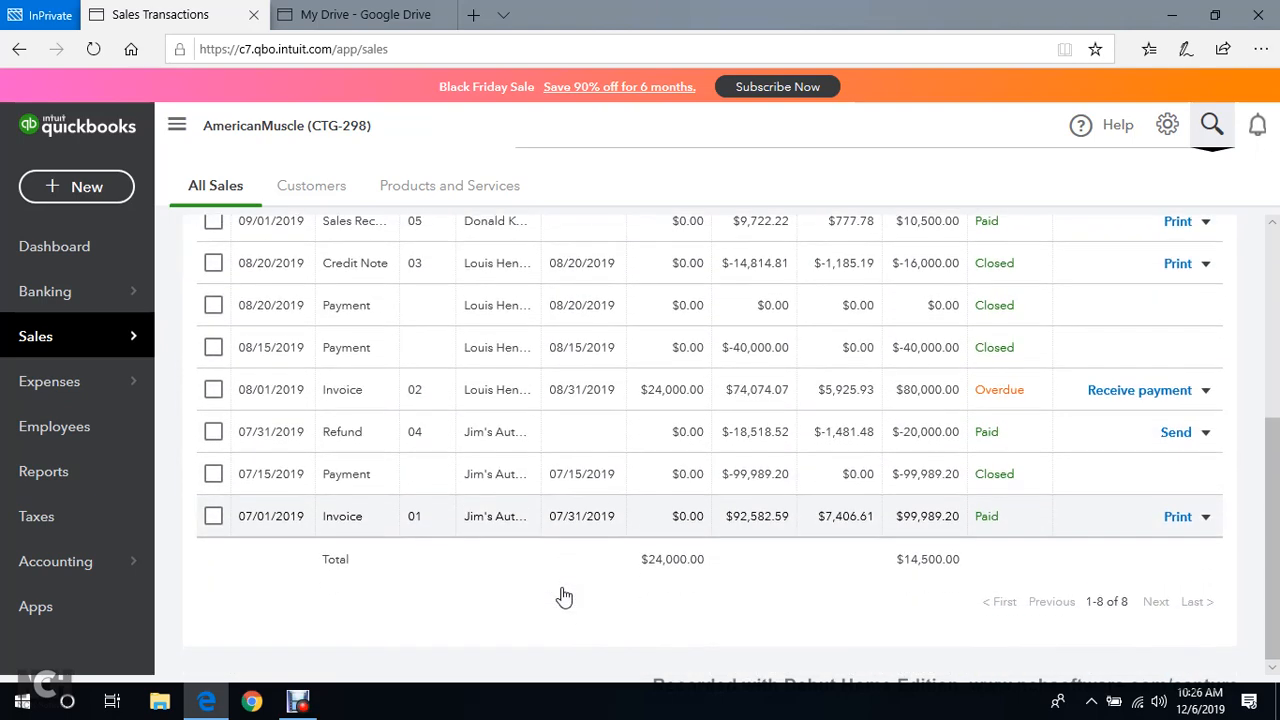
scroll(564, 597, up, 3)
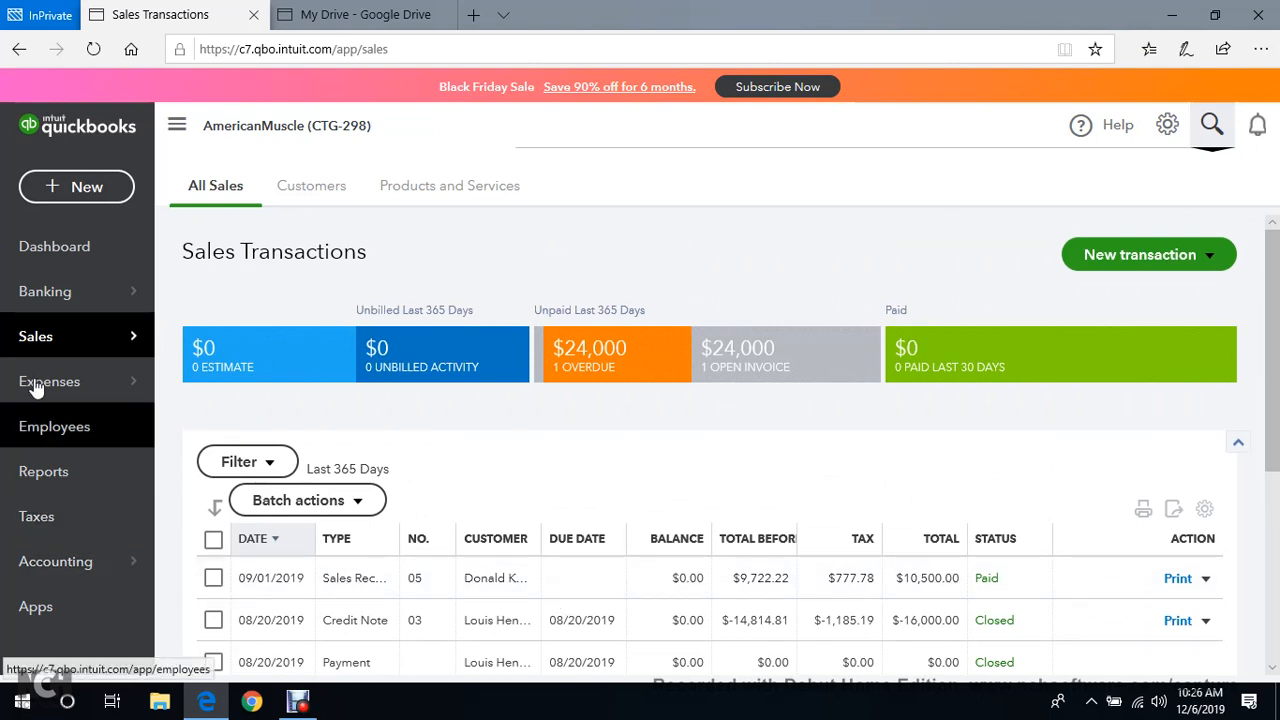
Start a new expense without the guided tour and add Uber as a new supplier for its payee.
click(45, 188)
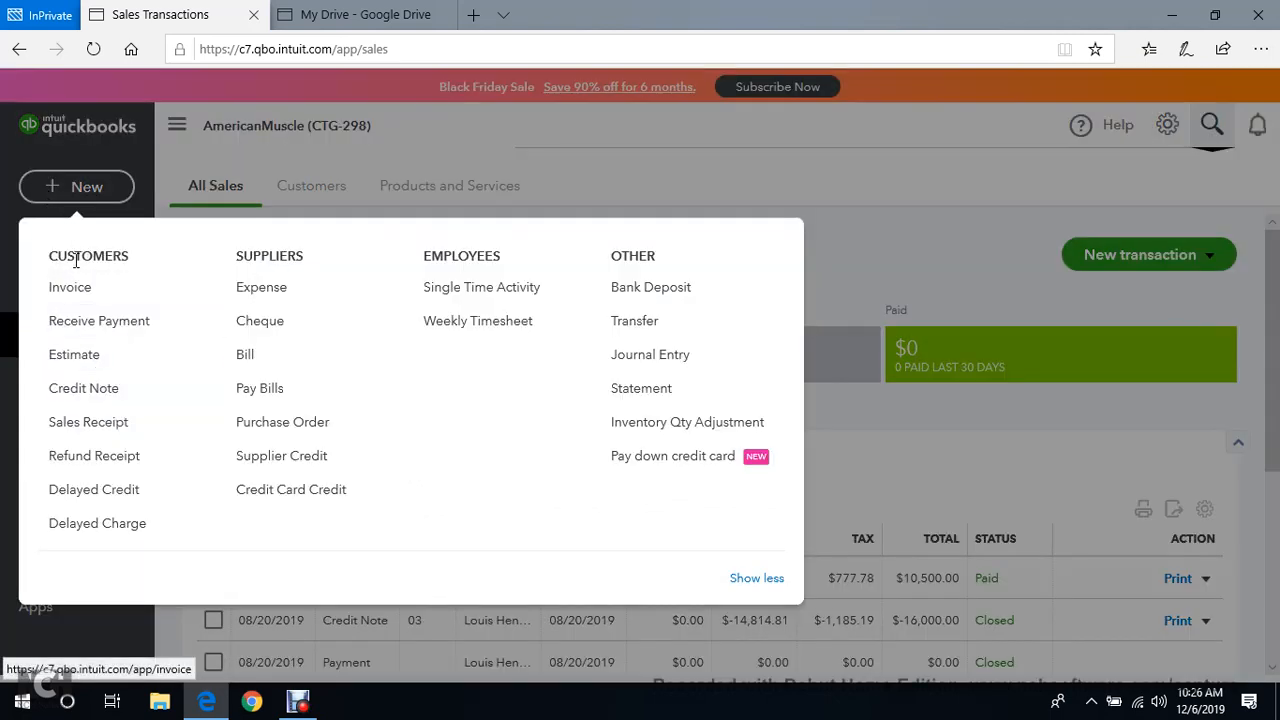
click(280, 297)
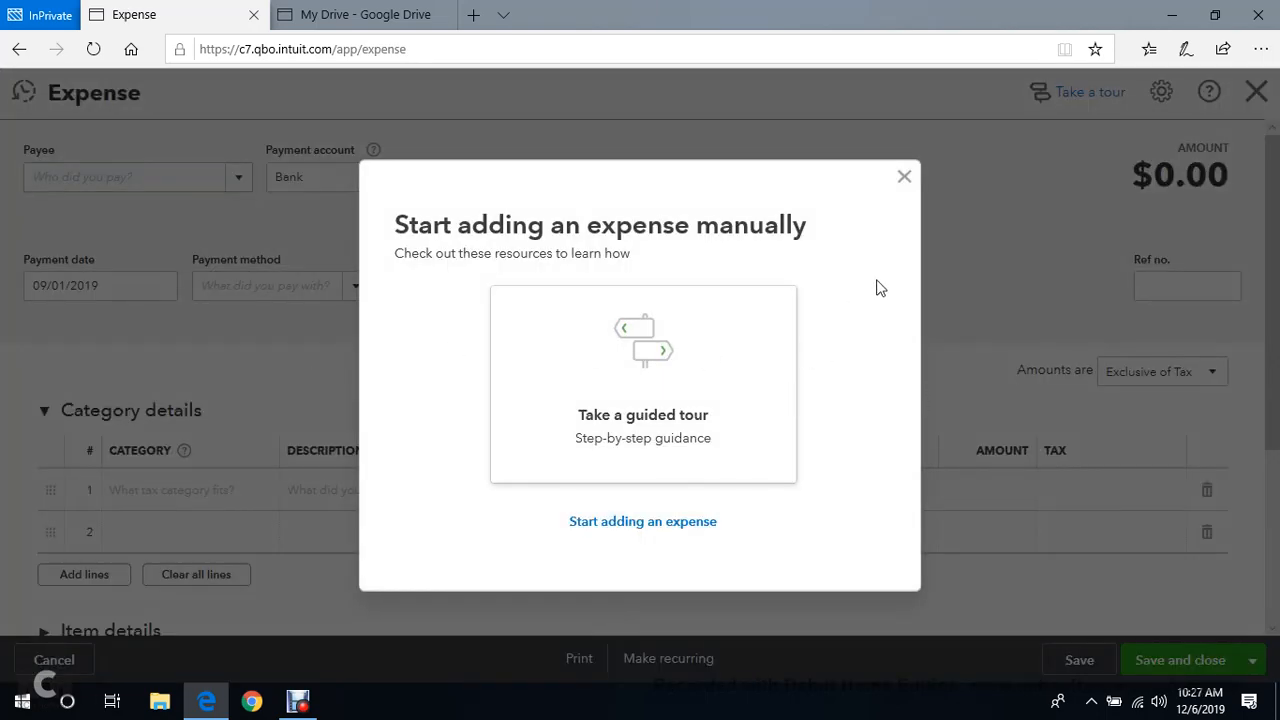
click(903, 179)
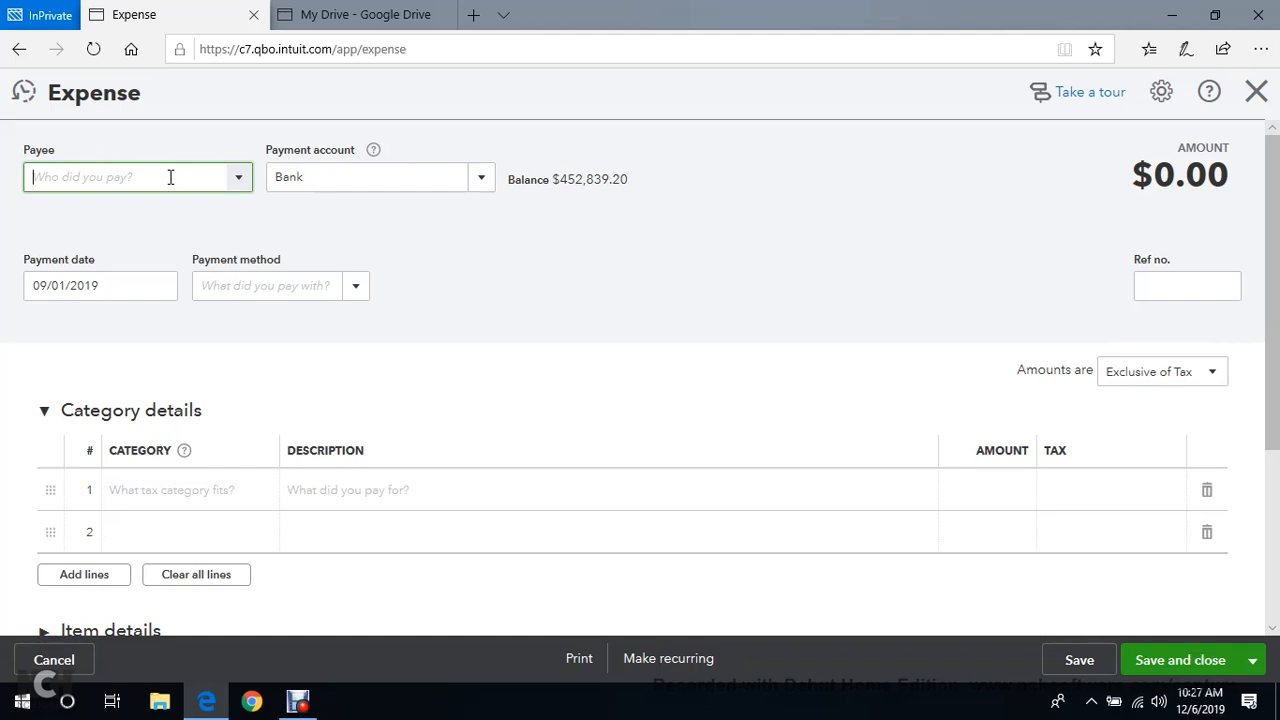
text(Ube)
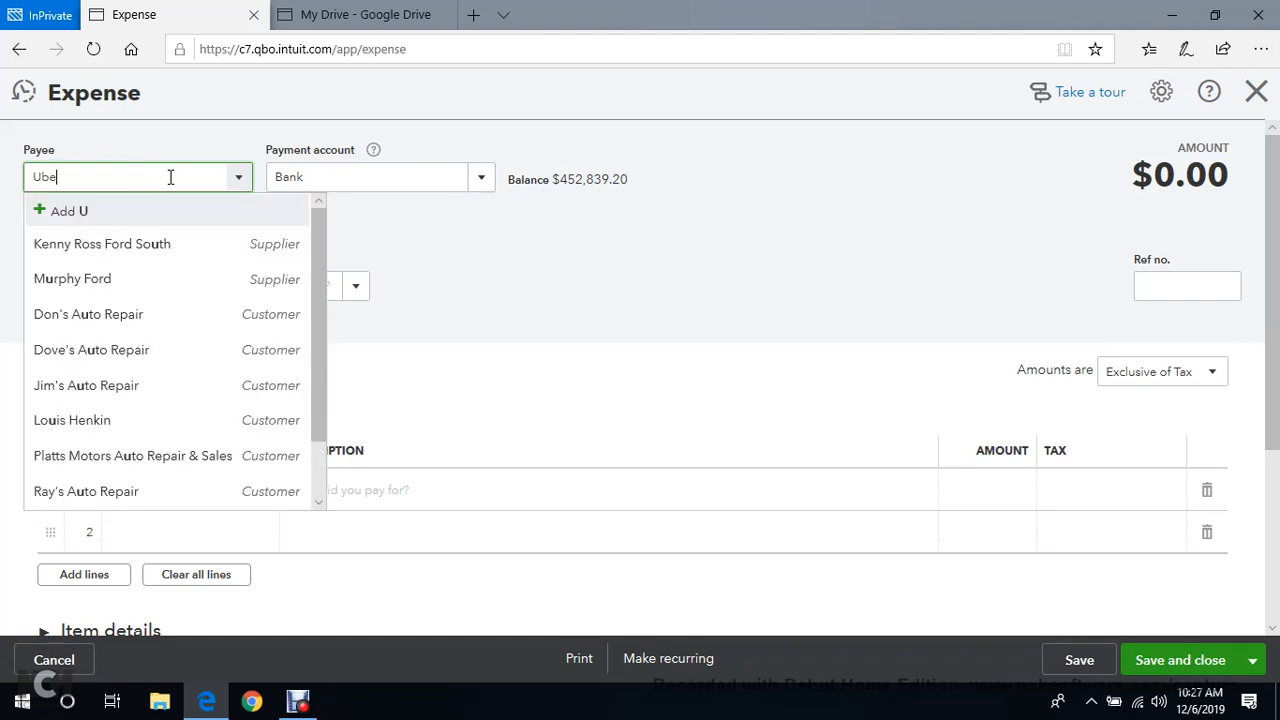
text(r)
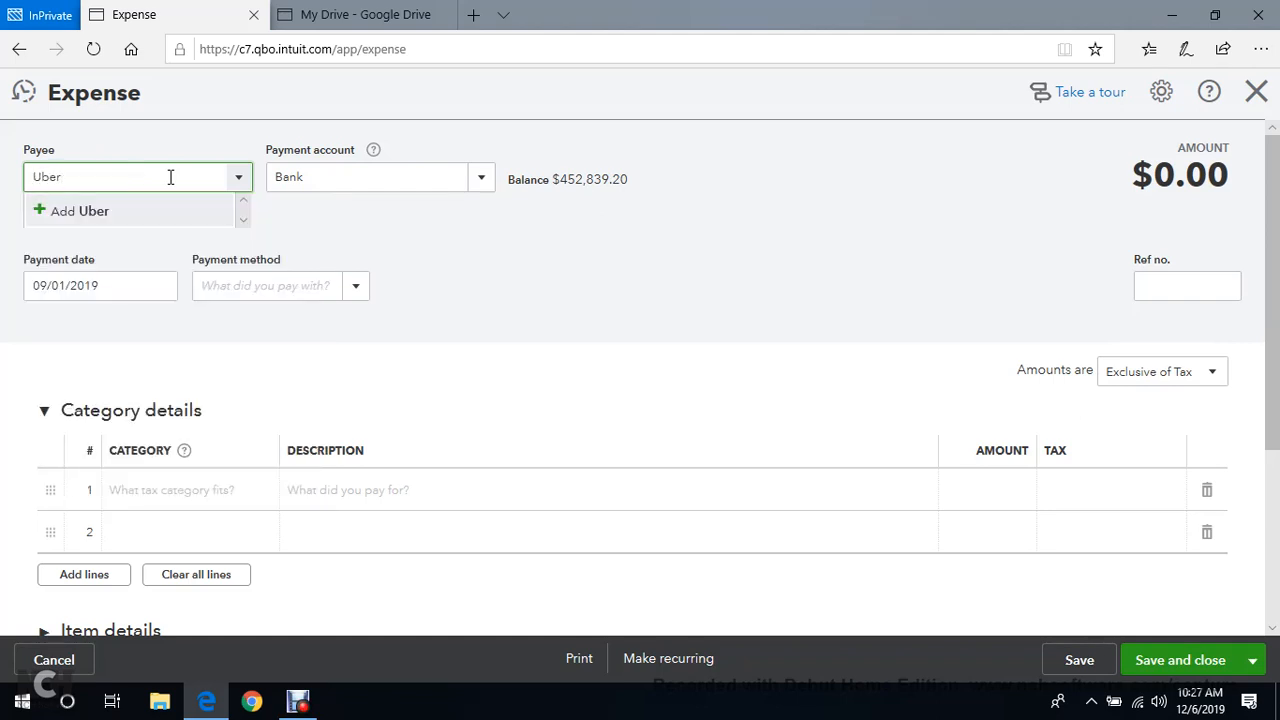
click(67, 217)
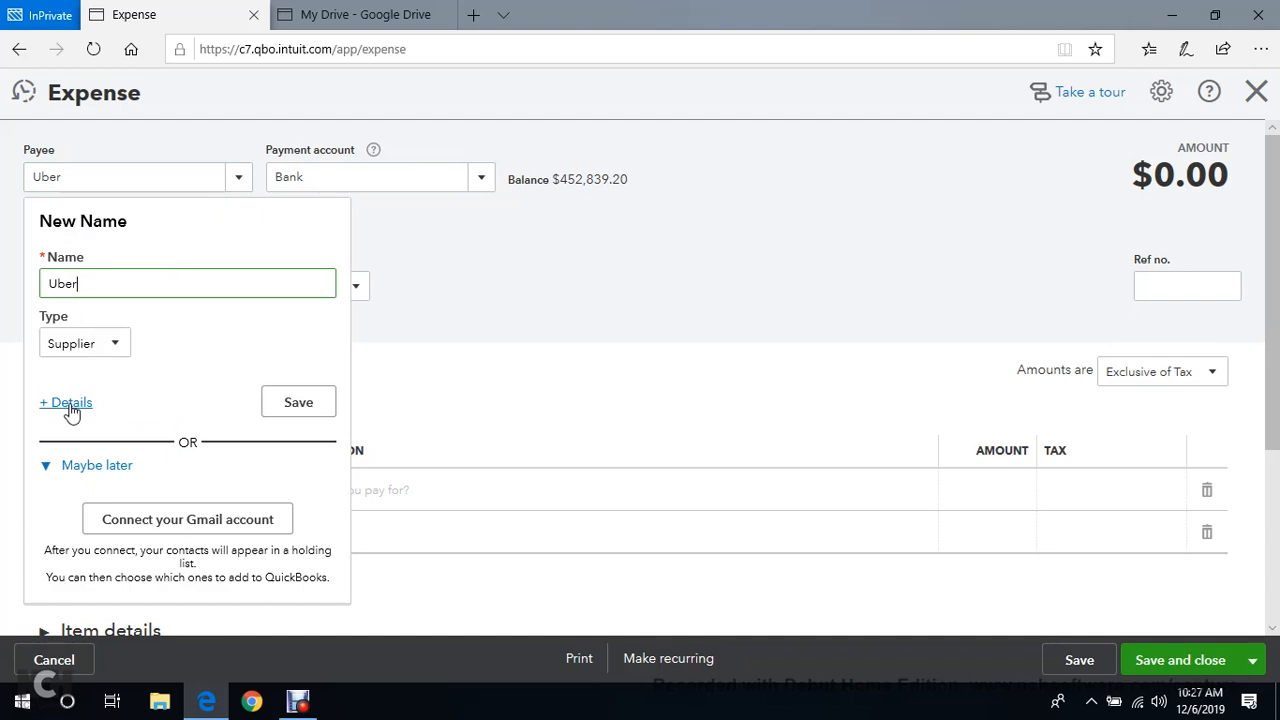
click(302, 406)
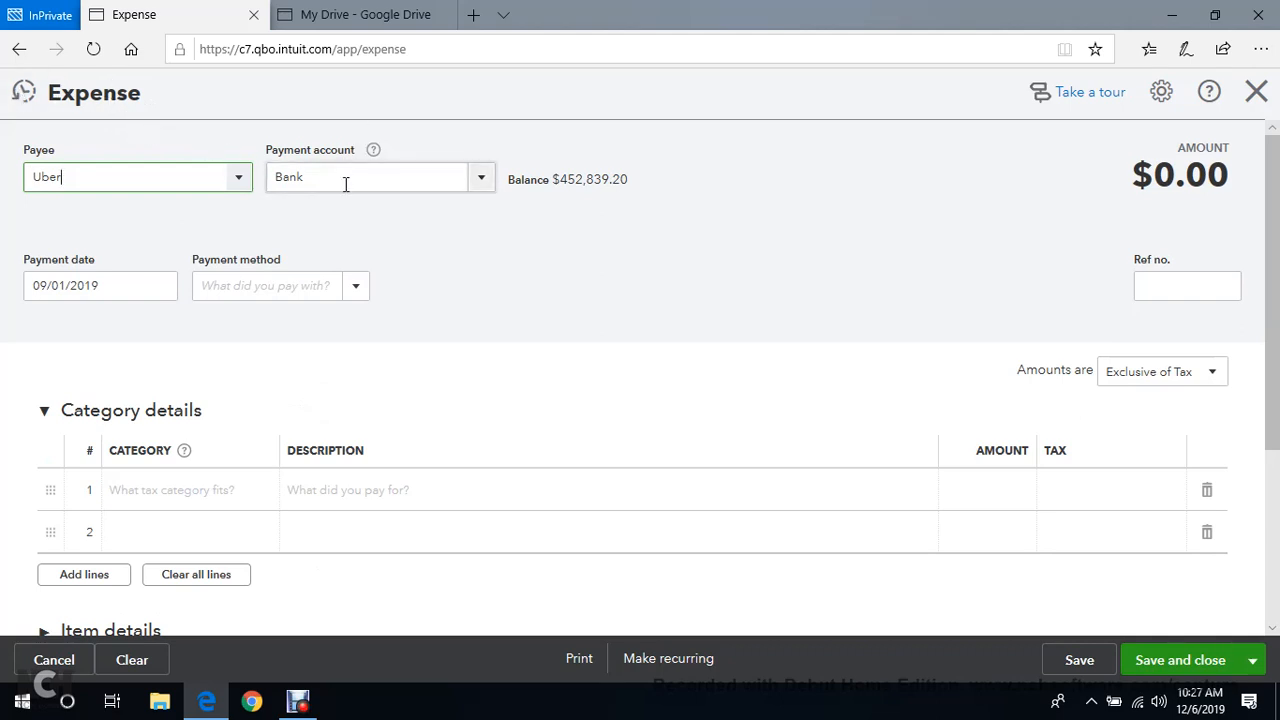
Pay the expense from the Bank of America sub-account and set the payment date to 10/01/2019.
click(481, 190)
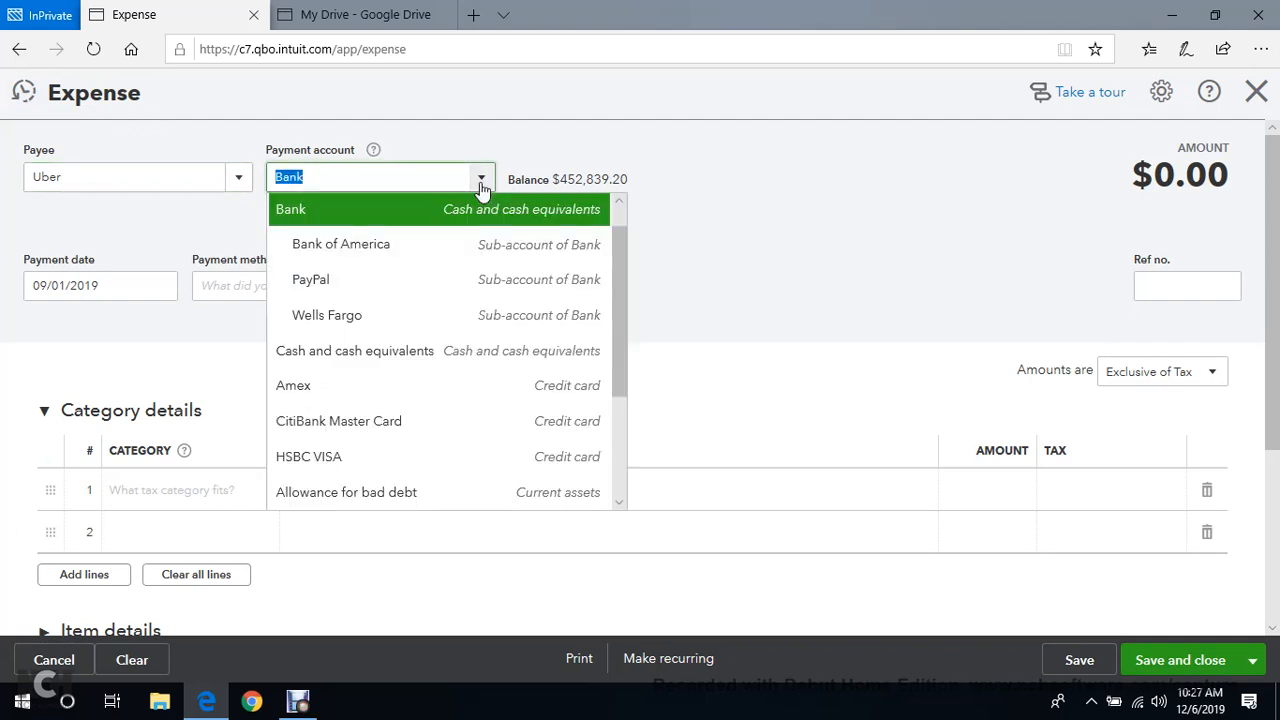
click(463, 248)
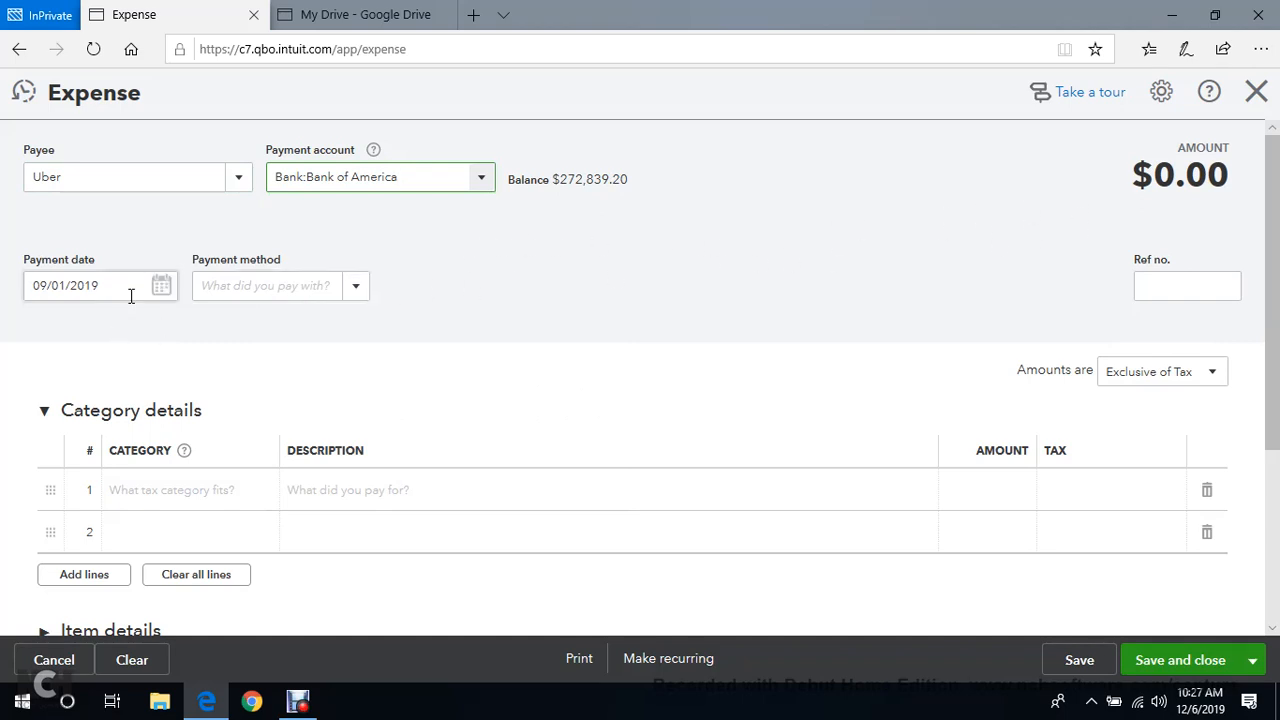
click(161, 286)
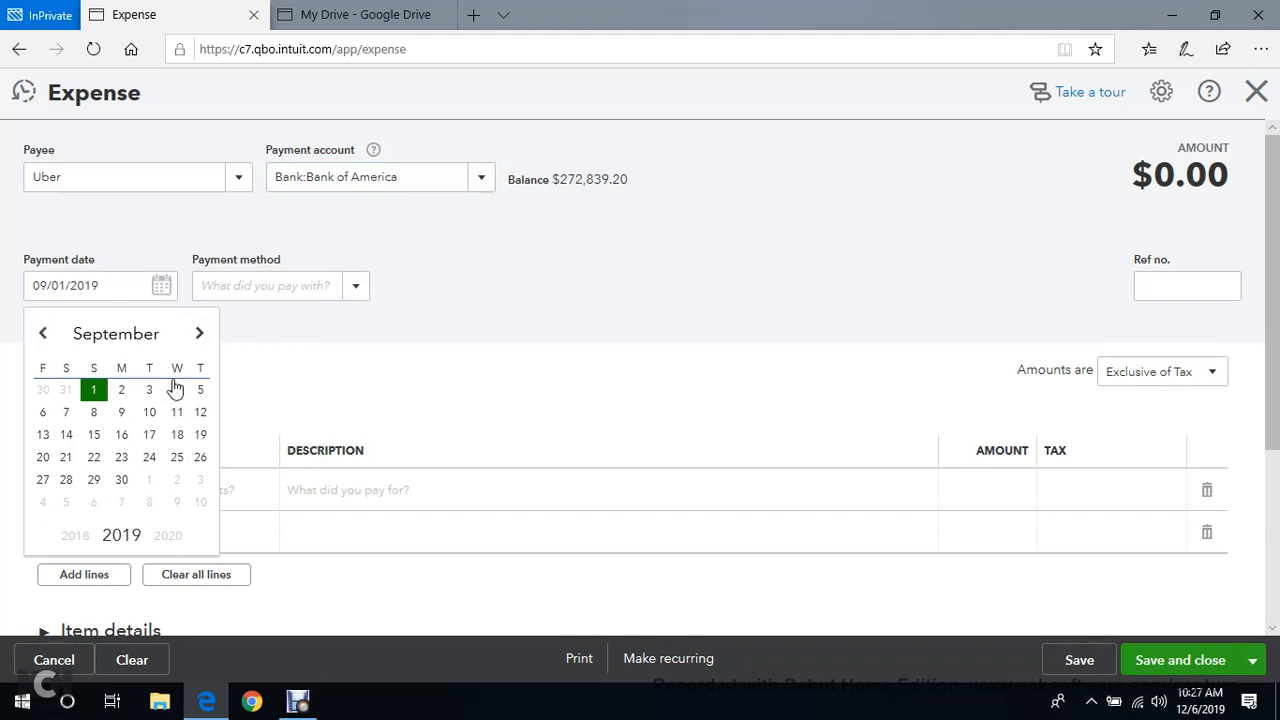
click(199, 333)
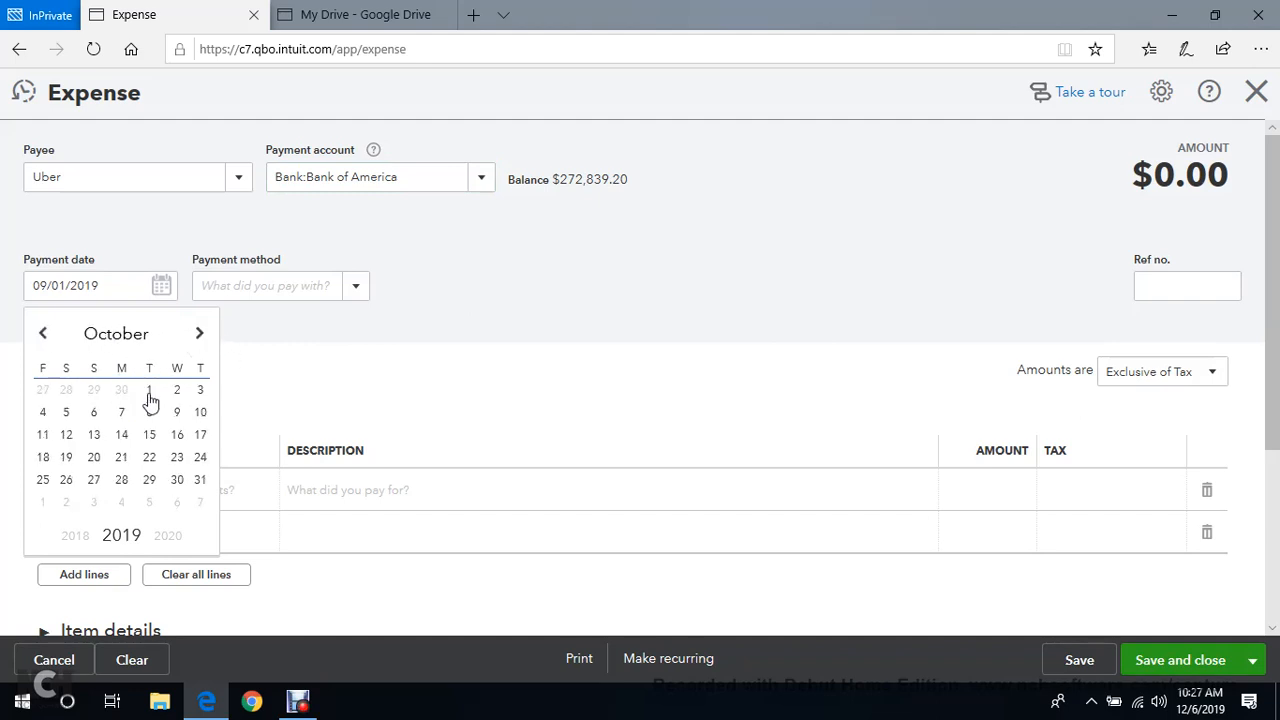
click(150, 392)
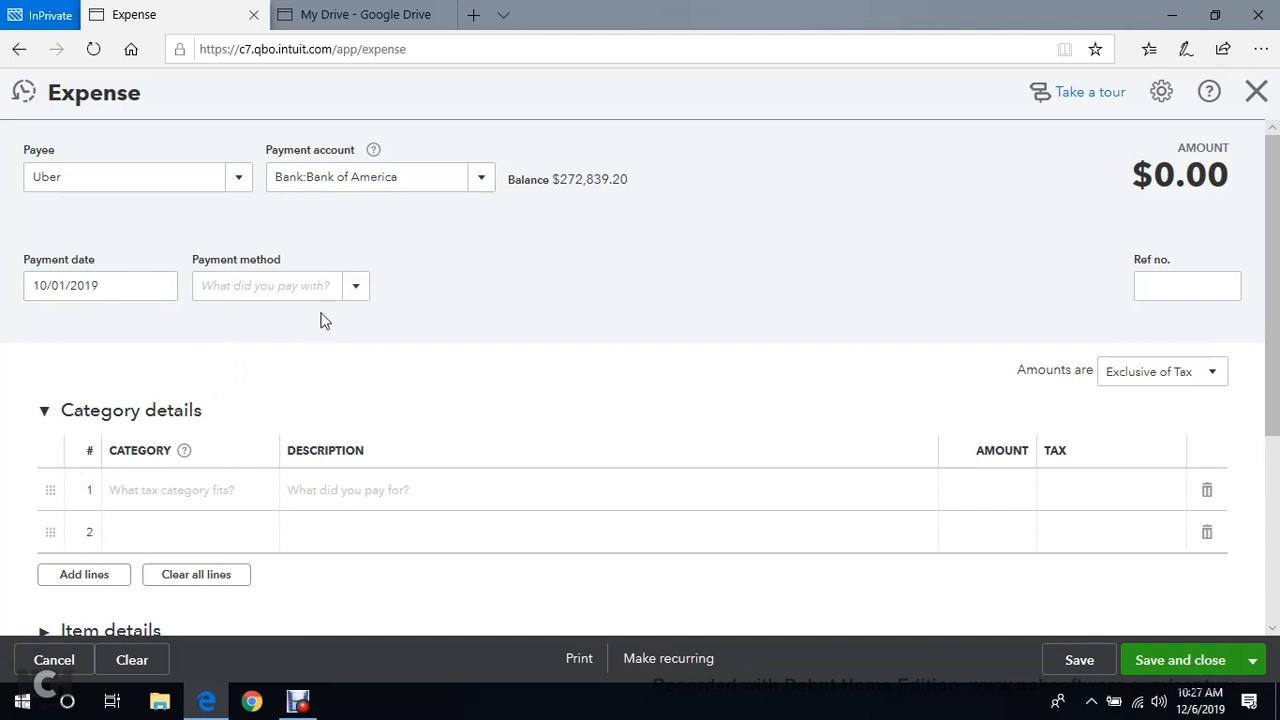
Set the expense's payment method to Direct Debit.
click(222, 286)
click(352, 292)
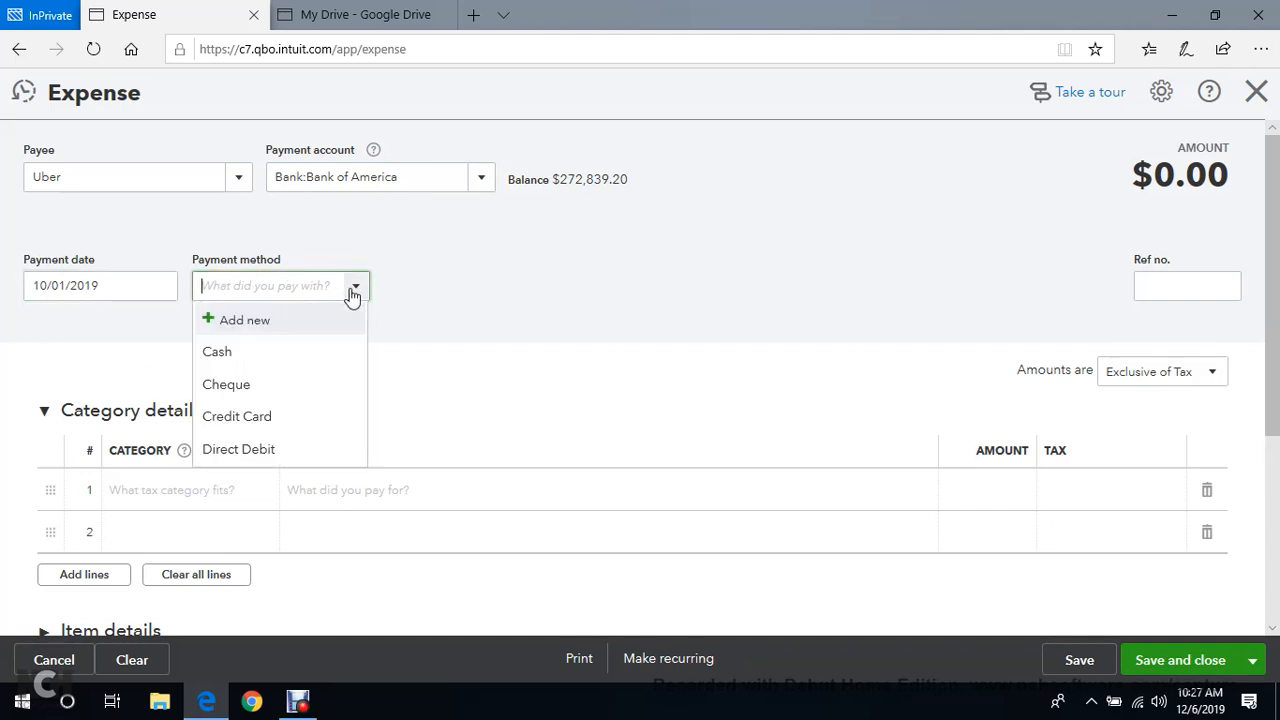
click(305, 449)
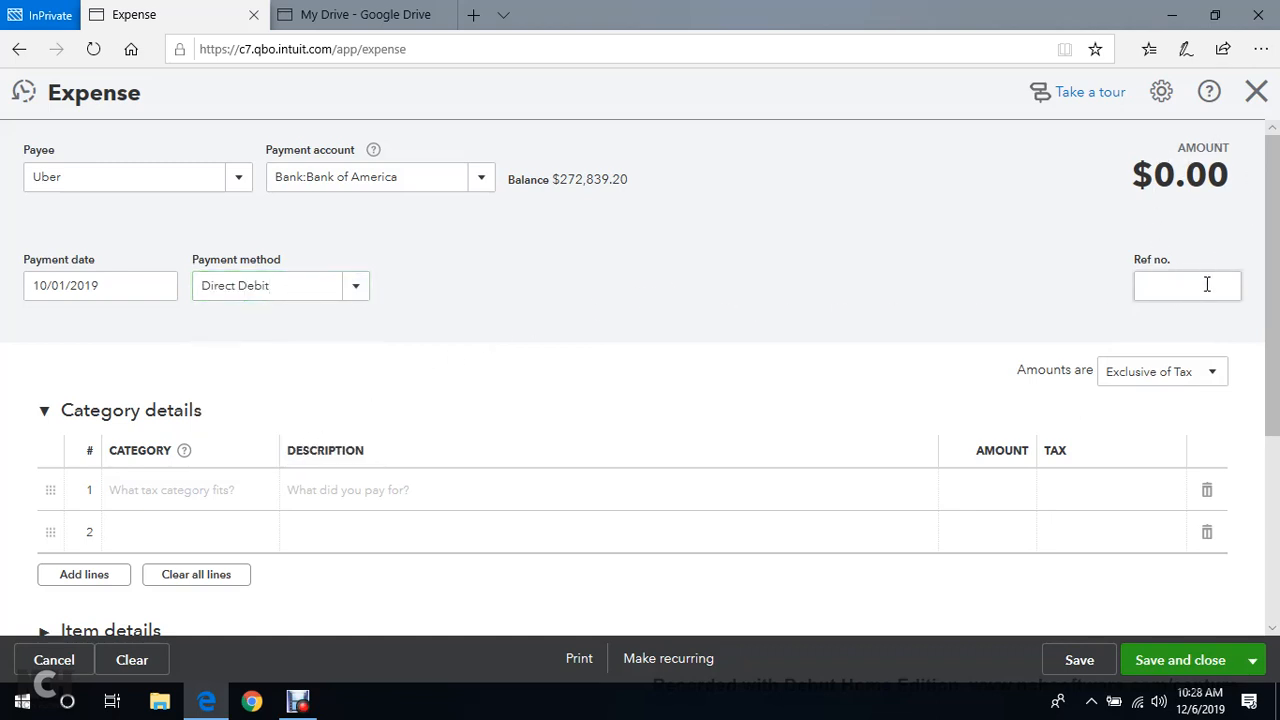
Make the expense amounts inclusive of tax.
scroll(1204, 283, down, 1)
scroll(800, 290, down, 1)
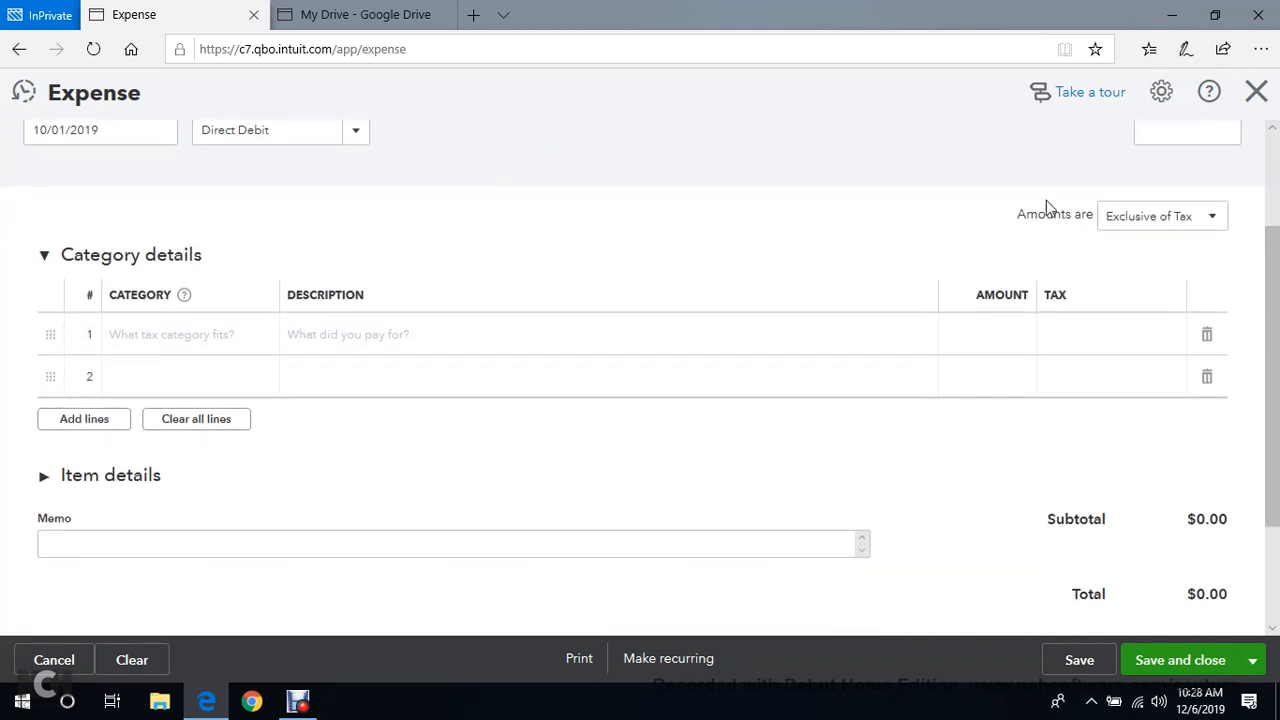
click(1190, 228)
click(1160, 282)
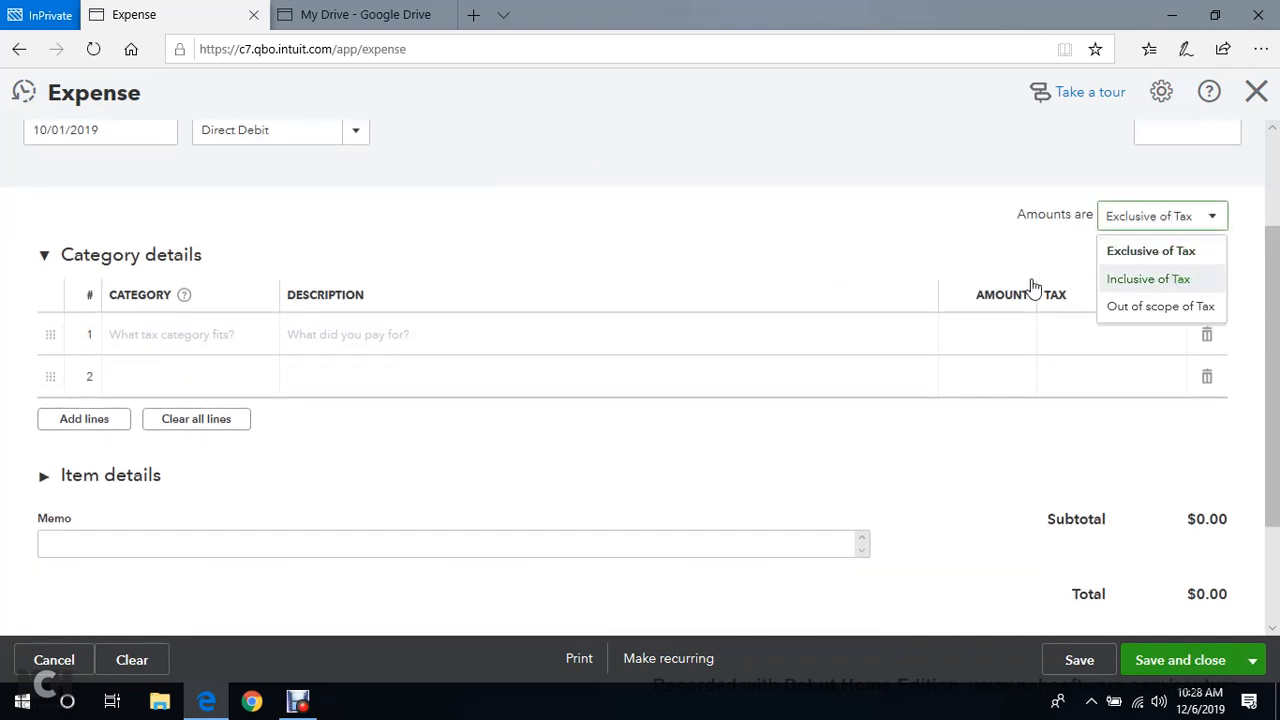
Assign the category "Travel expenses - general and admin expenses" to the expense's first category line.
click(248, 336)
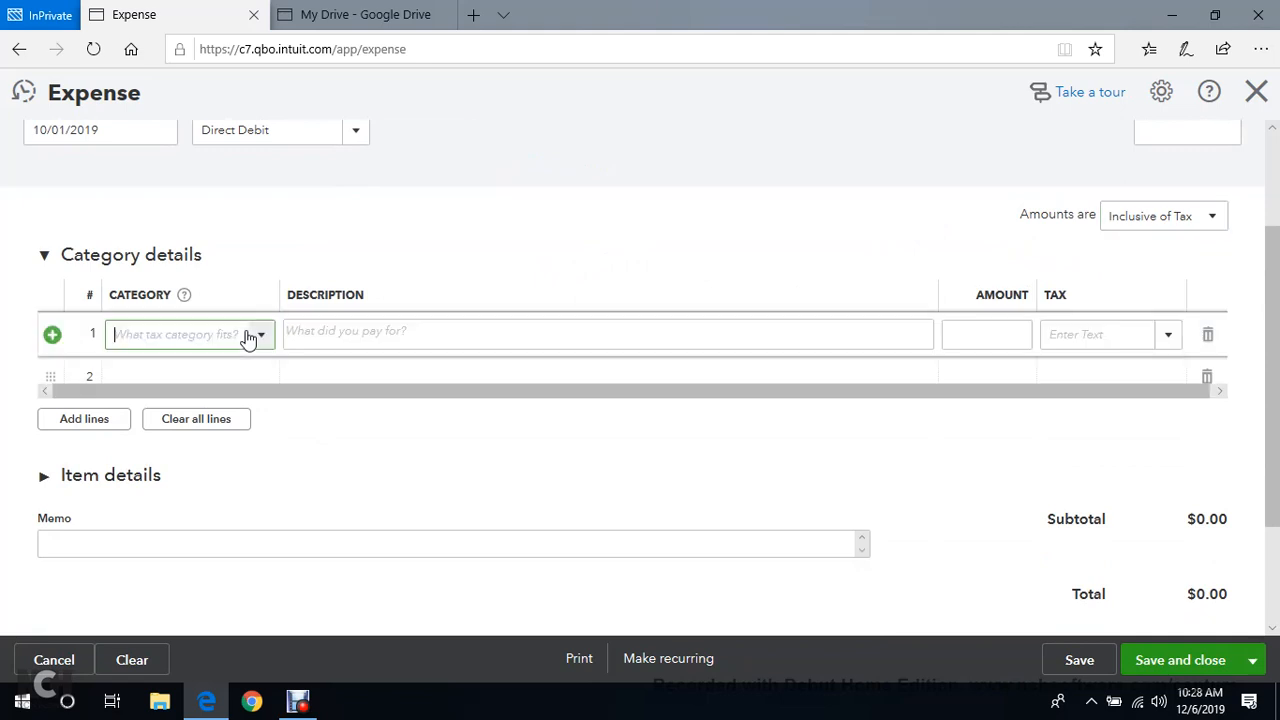
click(602, 130)
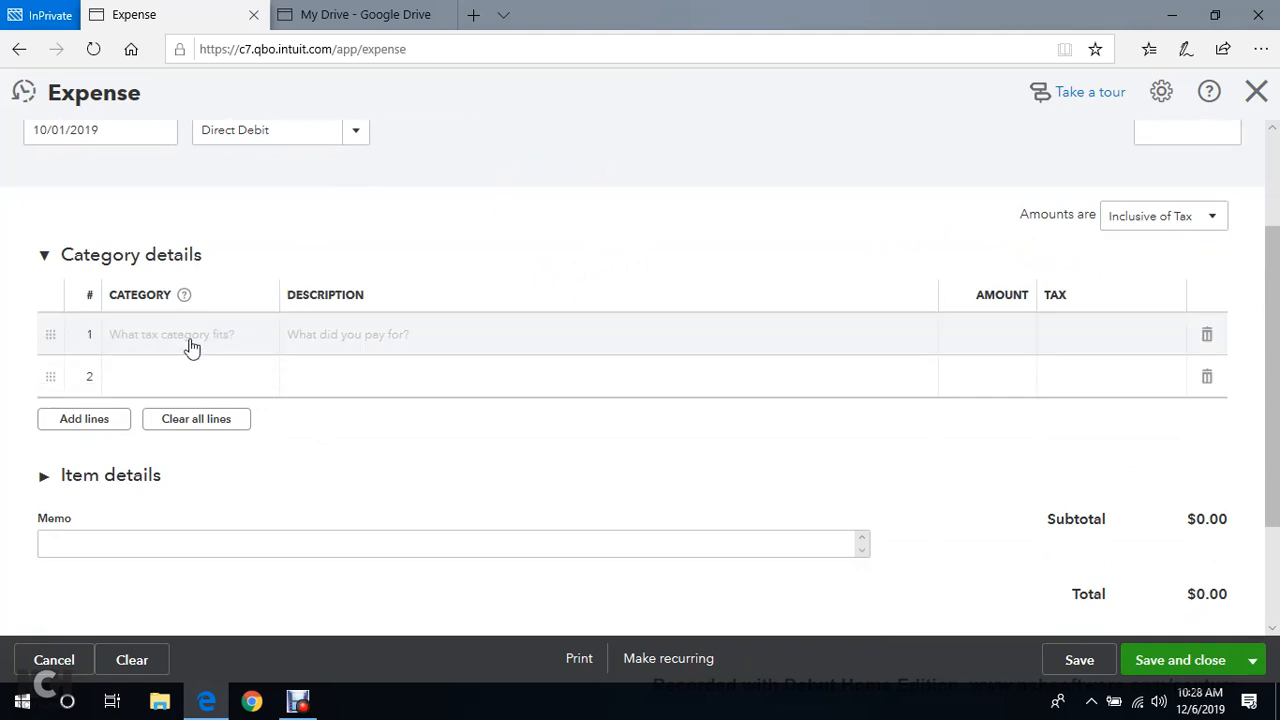
click(105, 259)
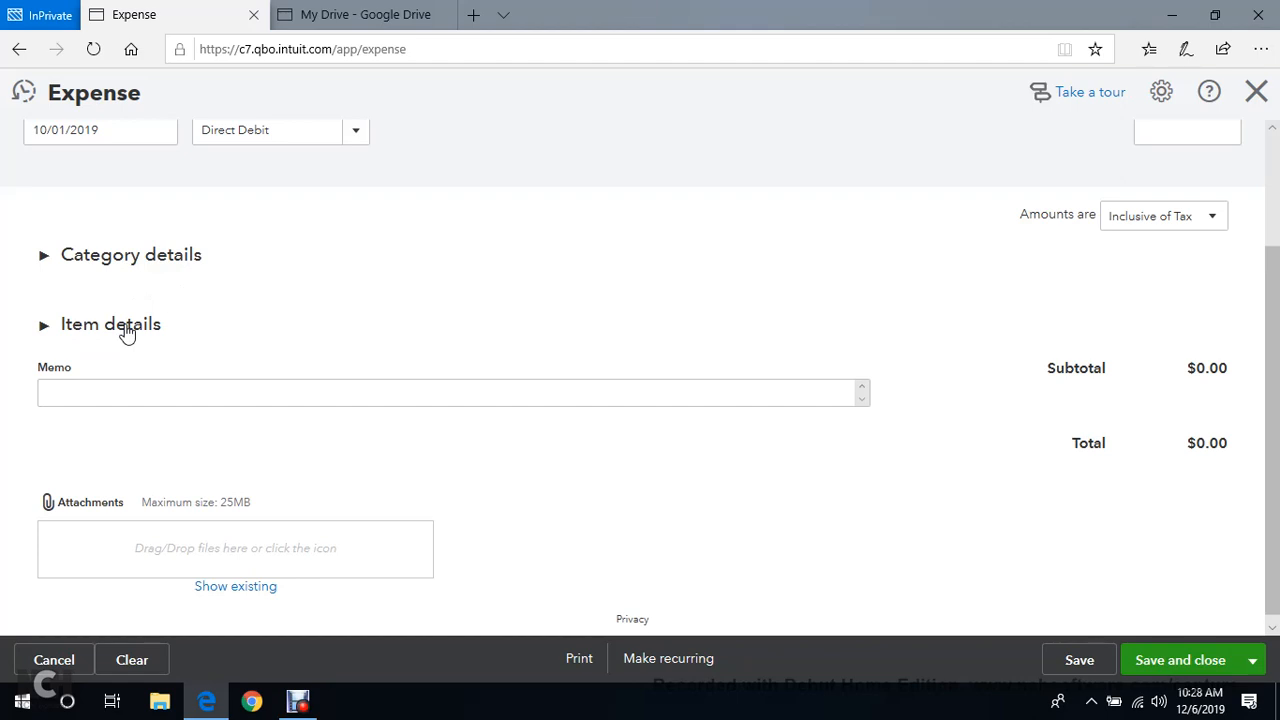
click(97, 262)
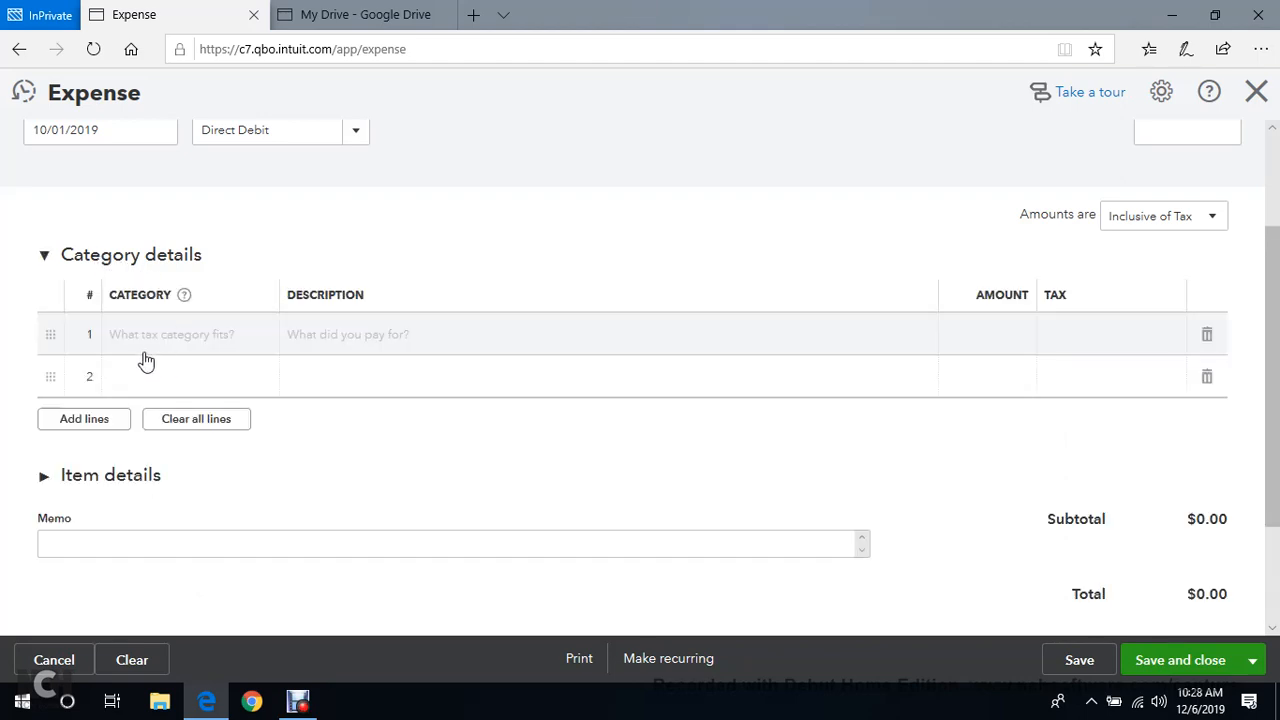
click(252, 334)
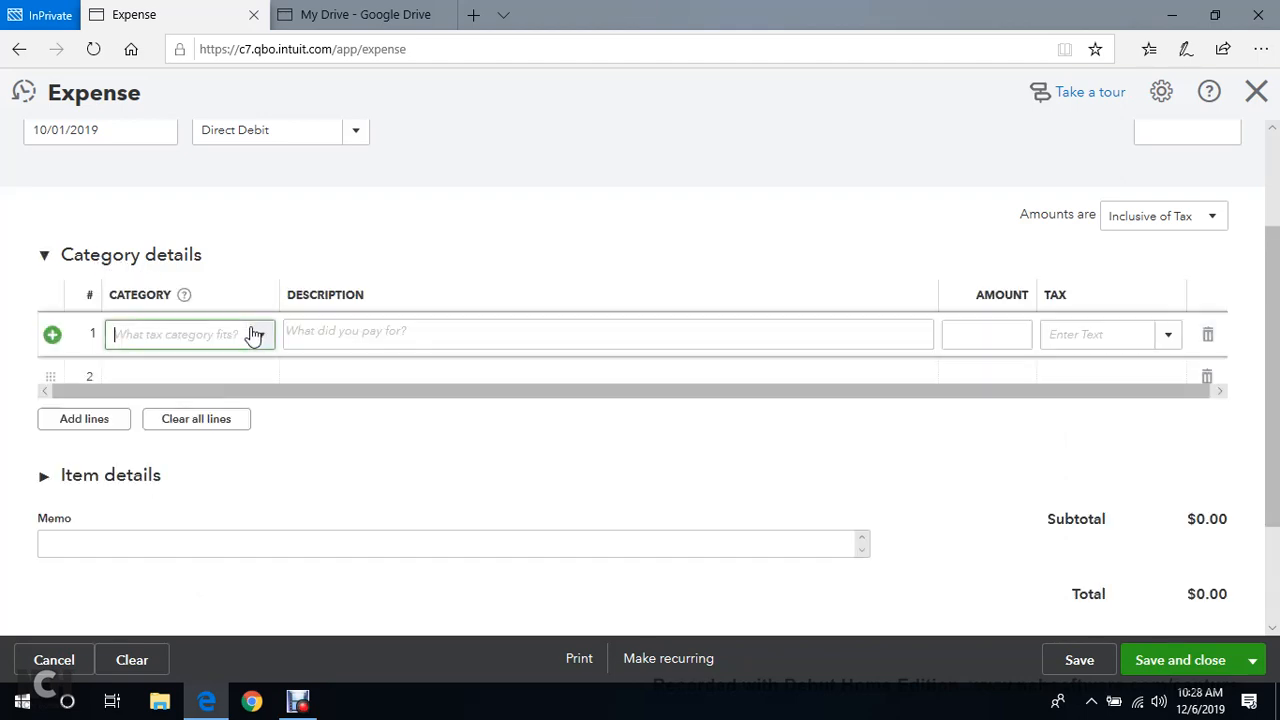
click(261, 334)
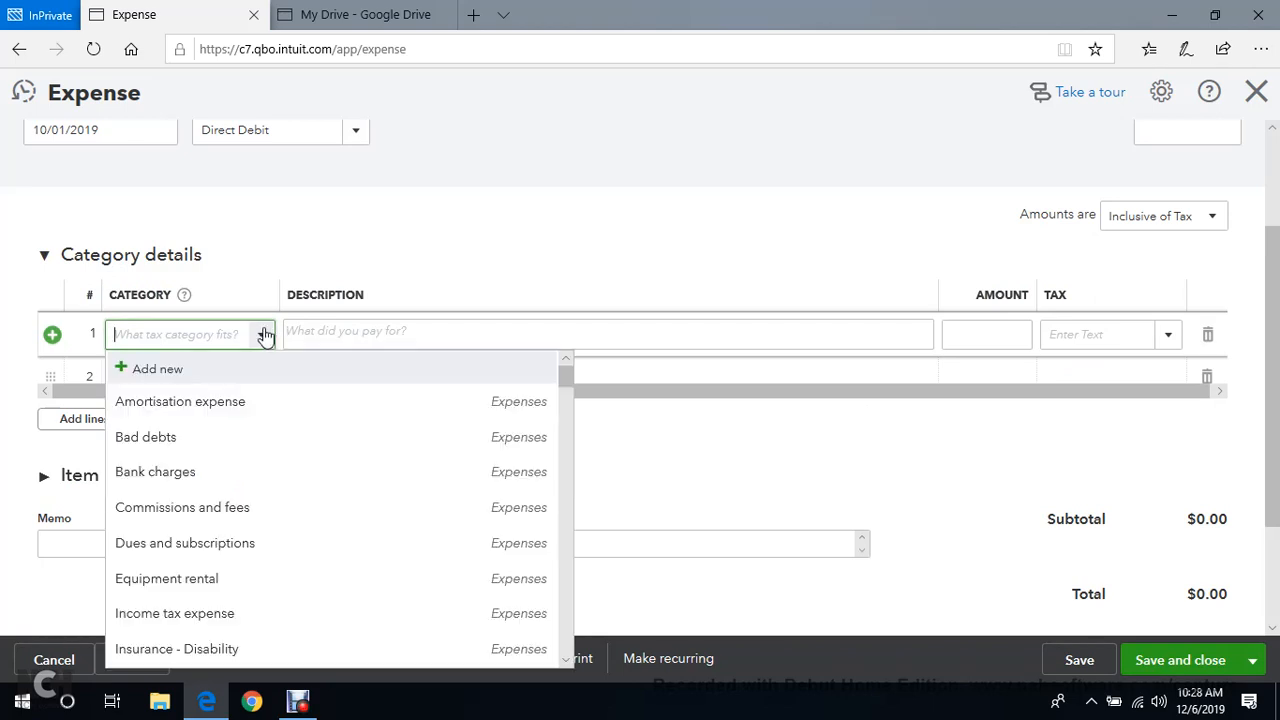
scroll(266, 431, down, 3)
scroll(269, 440, up, 3)
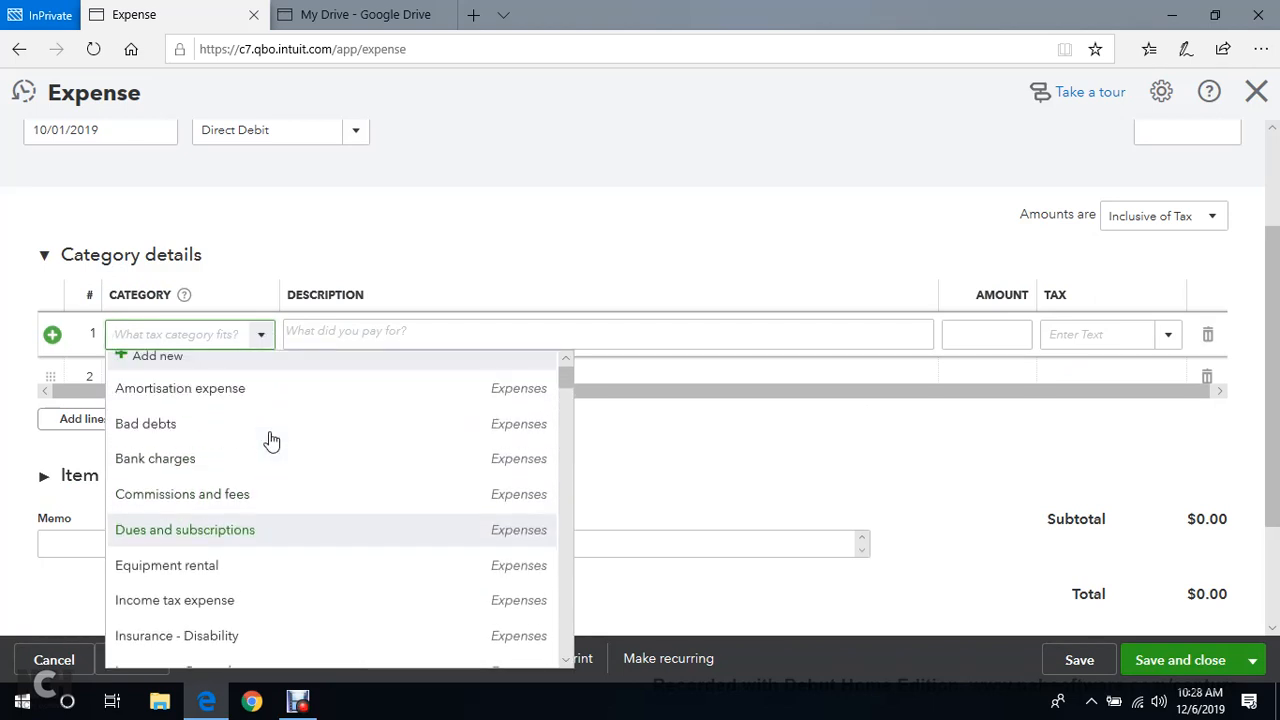
text(Tra)
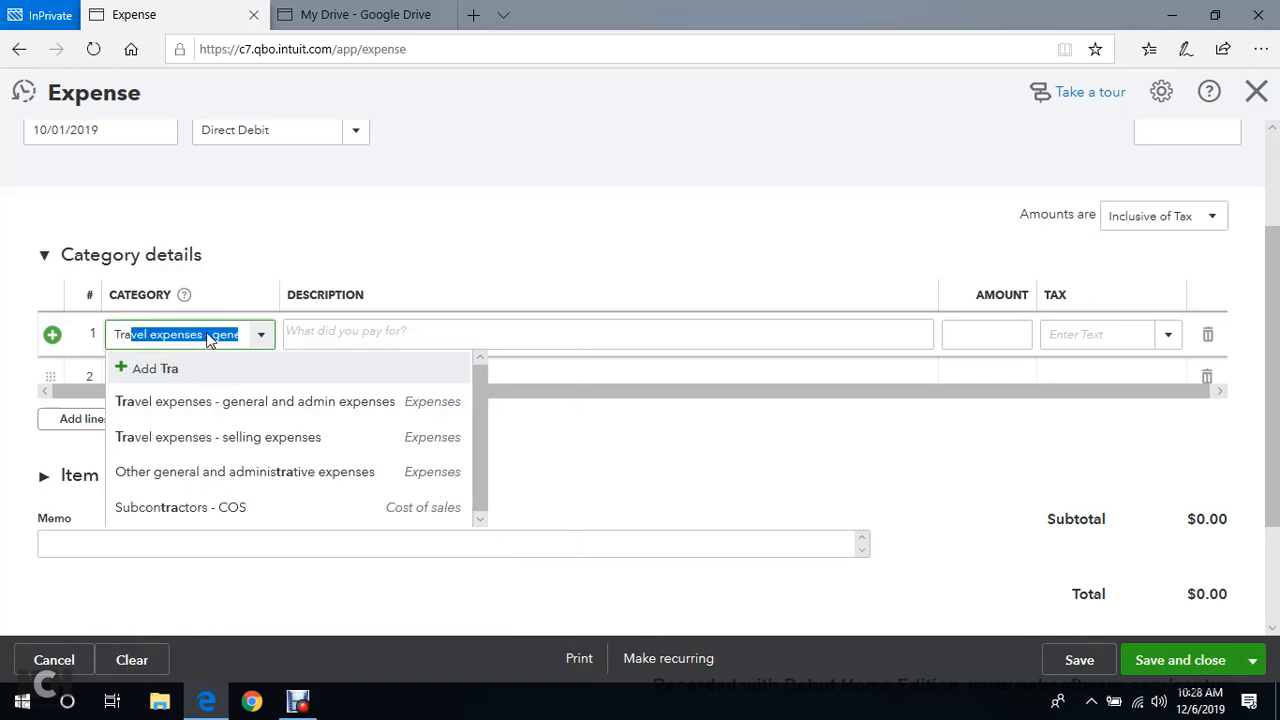
click(295, 405)
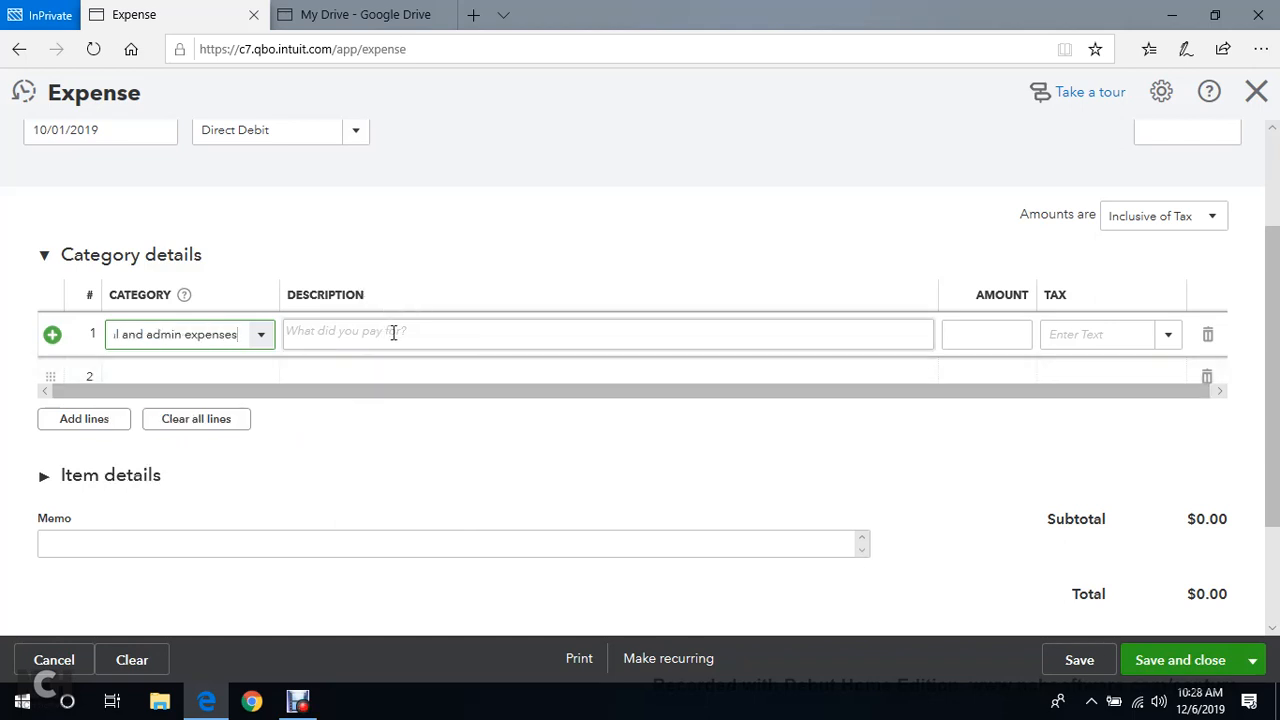
Enter an amount of 100 for the travel expense on the first category line.
click(1000, 335)
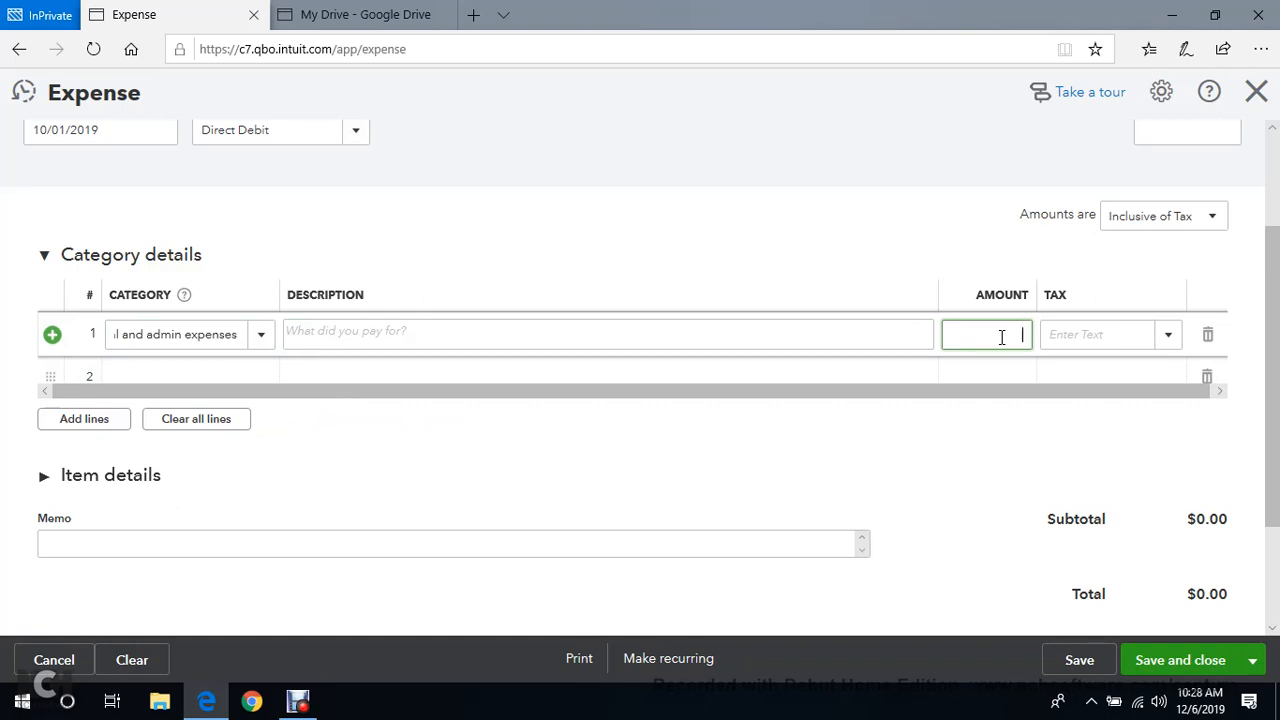
text(100)
click(906, 202)
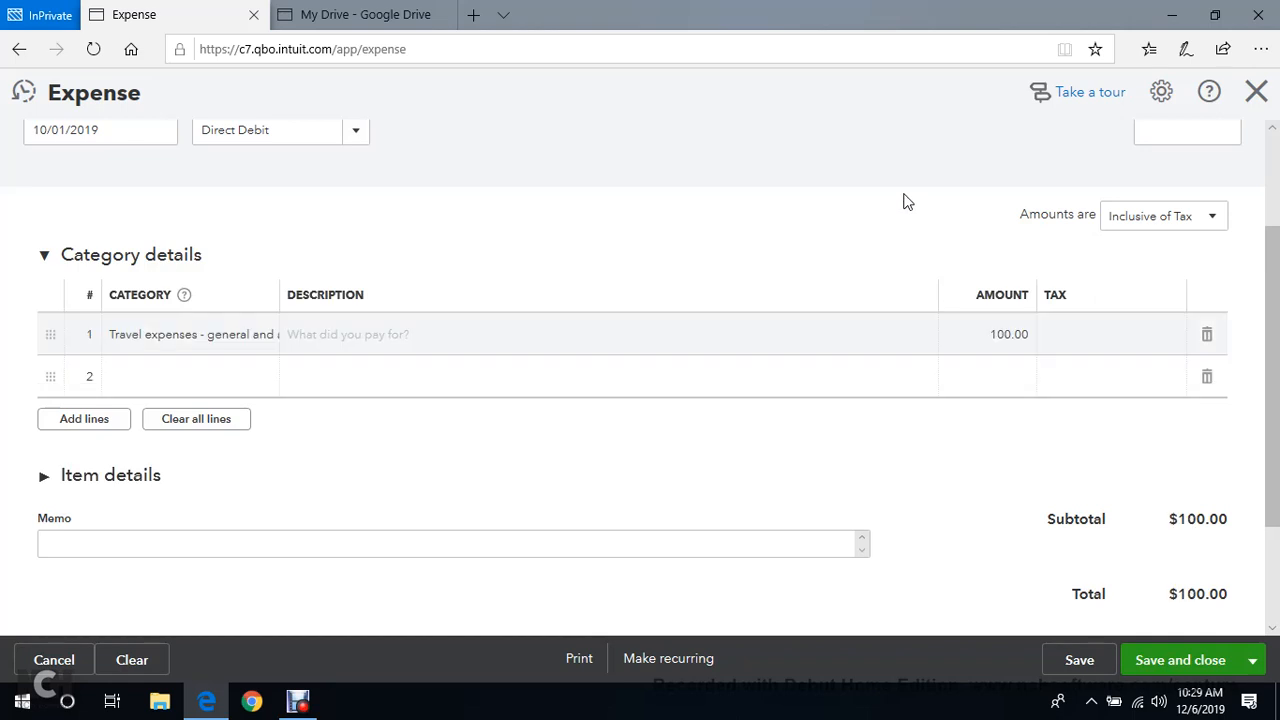
Apply the Zero Tax rate to the travel expense line.
scroll(943, 206, down, 2)
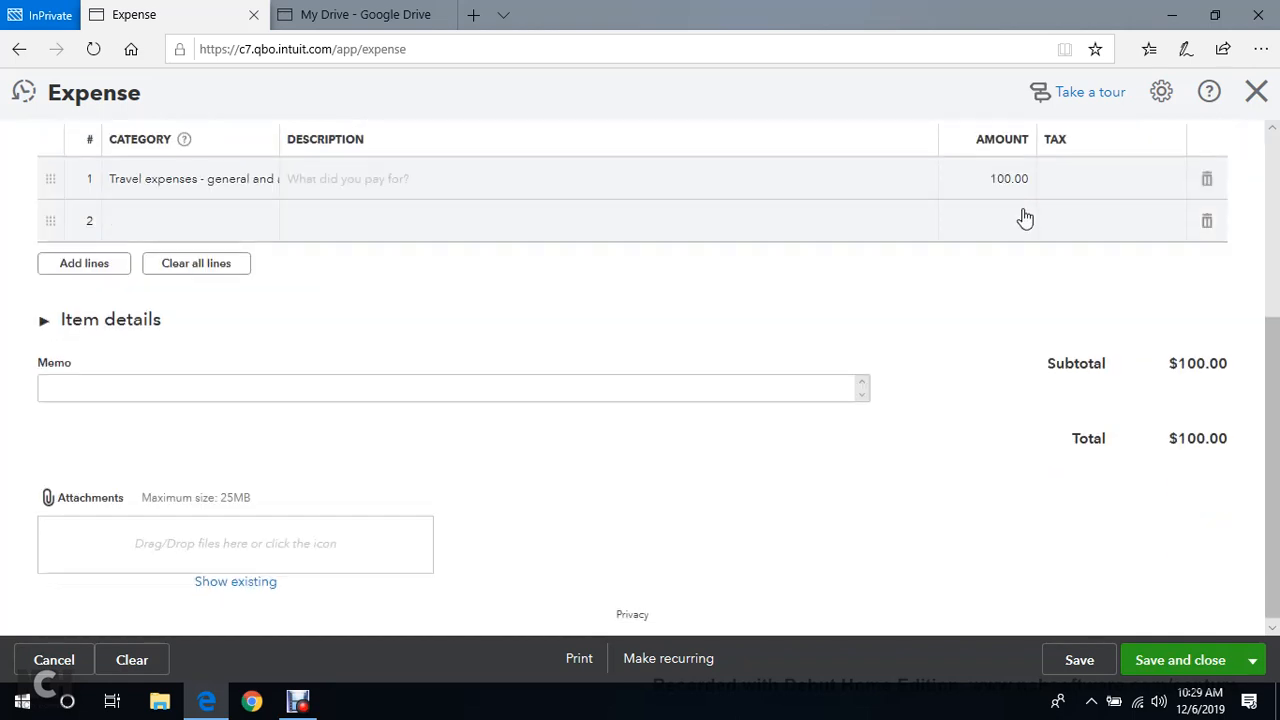
scroll(924, 257, up, 4)
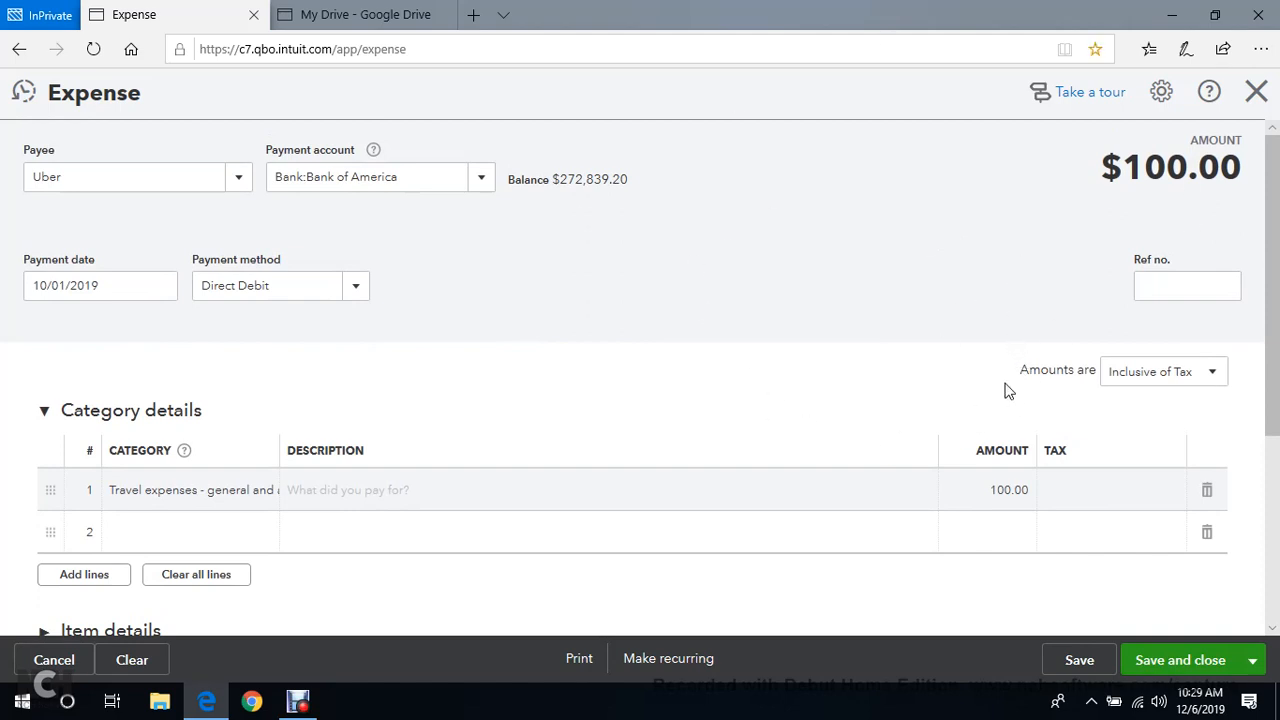
click(1135, 489)
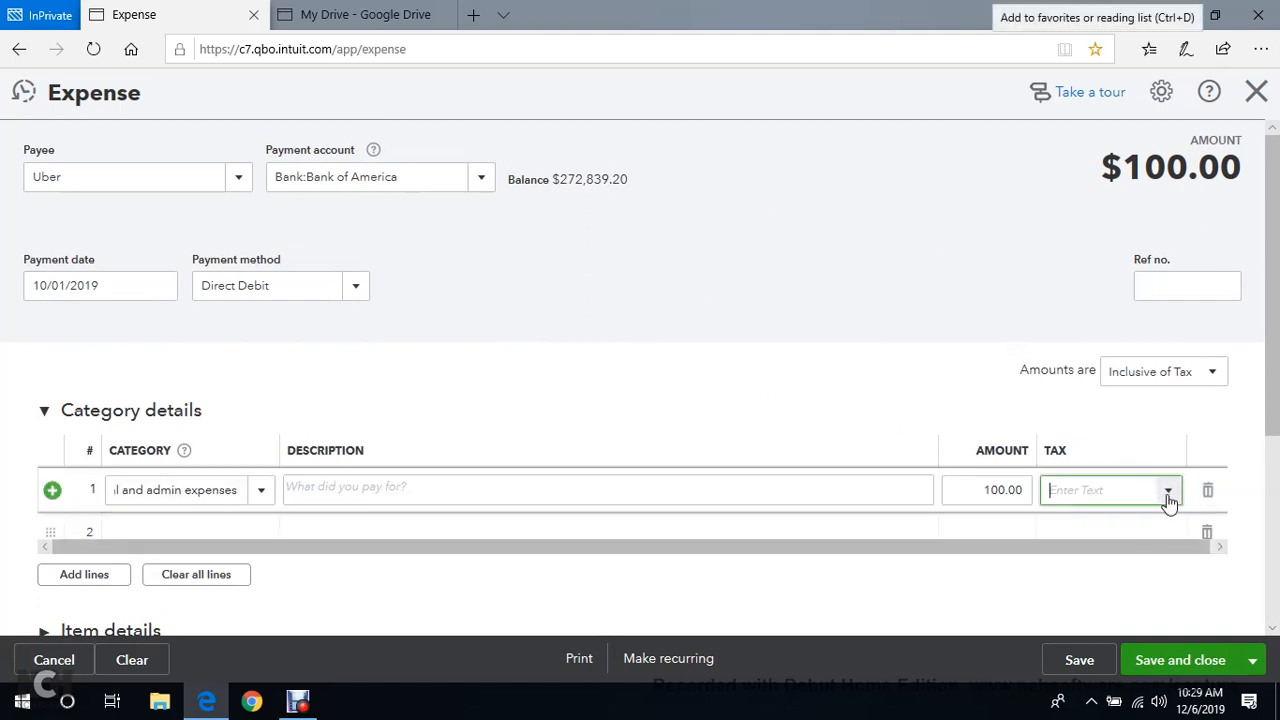
click(1168, 494)
click(1089, 558)
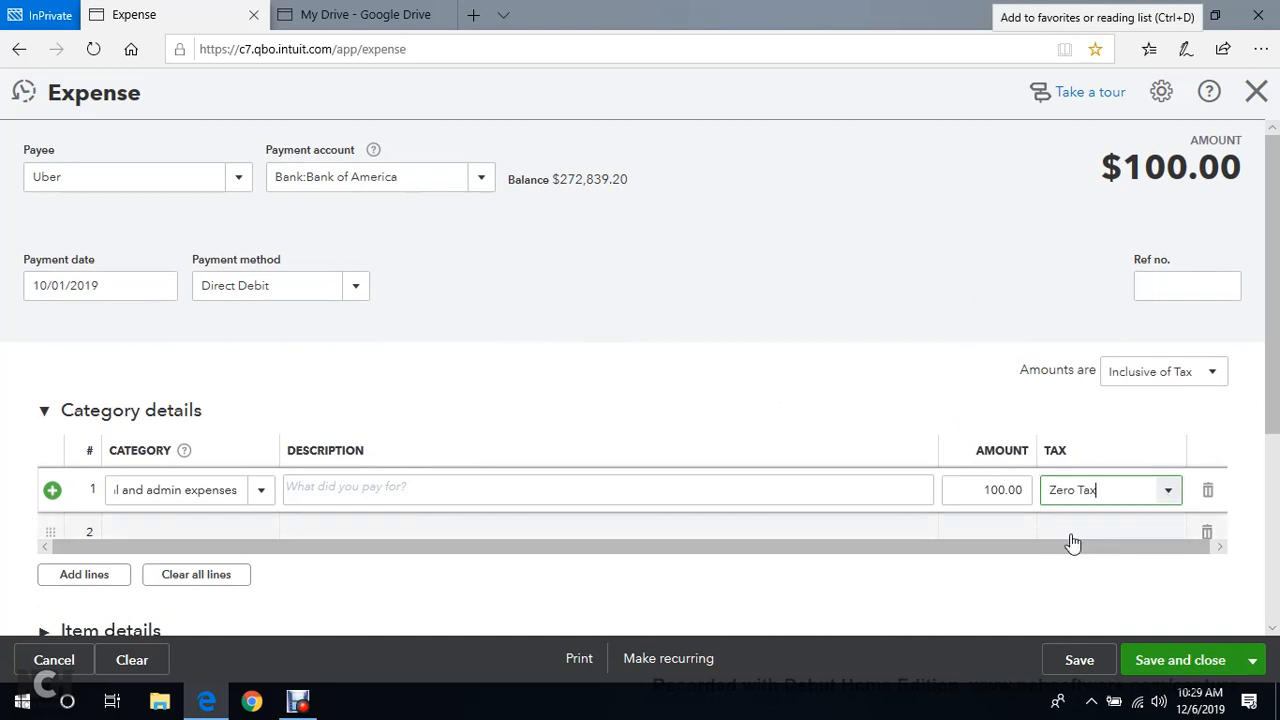
click(833, 265)
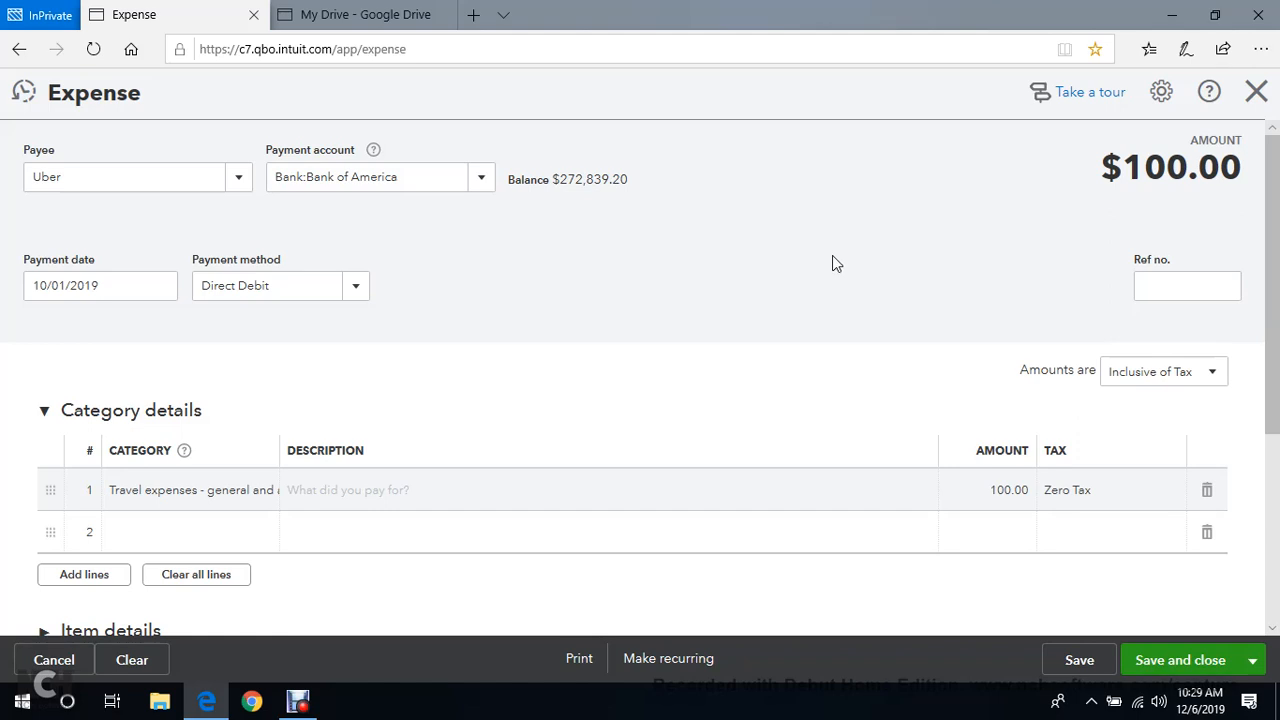
Check the expense's tax and total, and save and close the expense.
scroll(832, 262, down, 2)
scroll(830, 265, up, 2)
scroll(833, 268, down, 4)
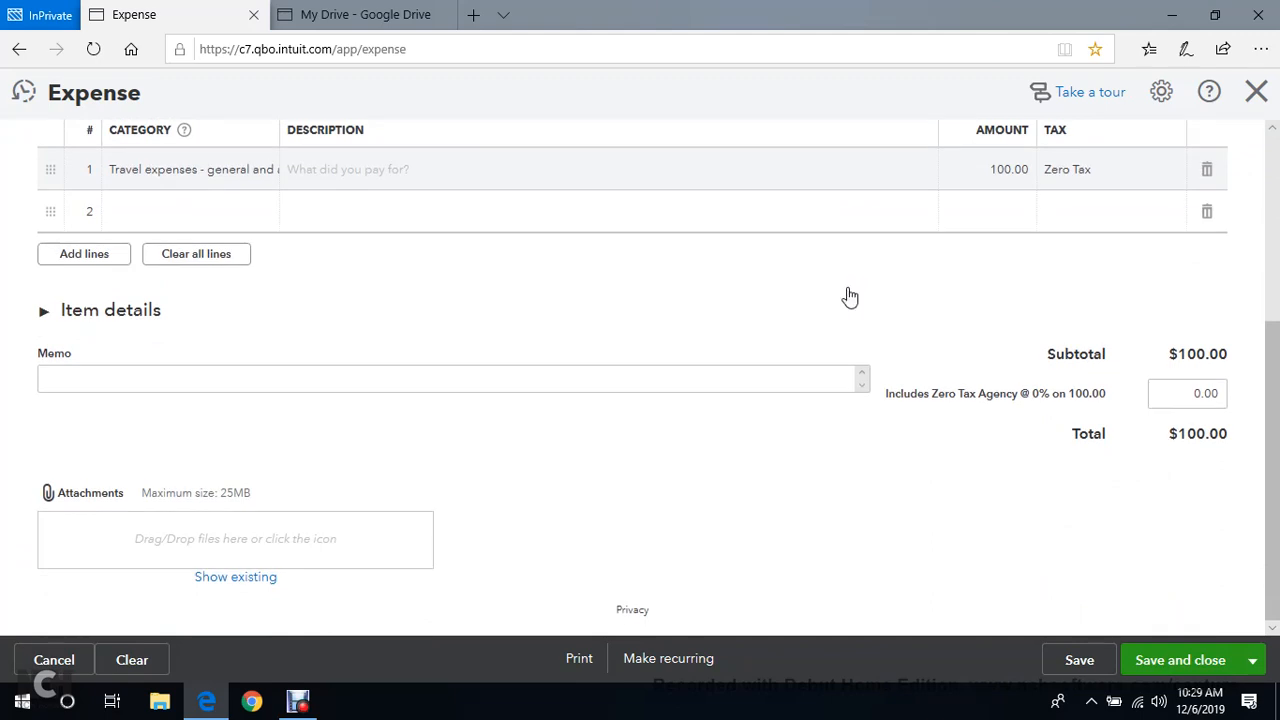
scroll(846, 294, up, 4)
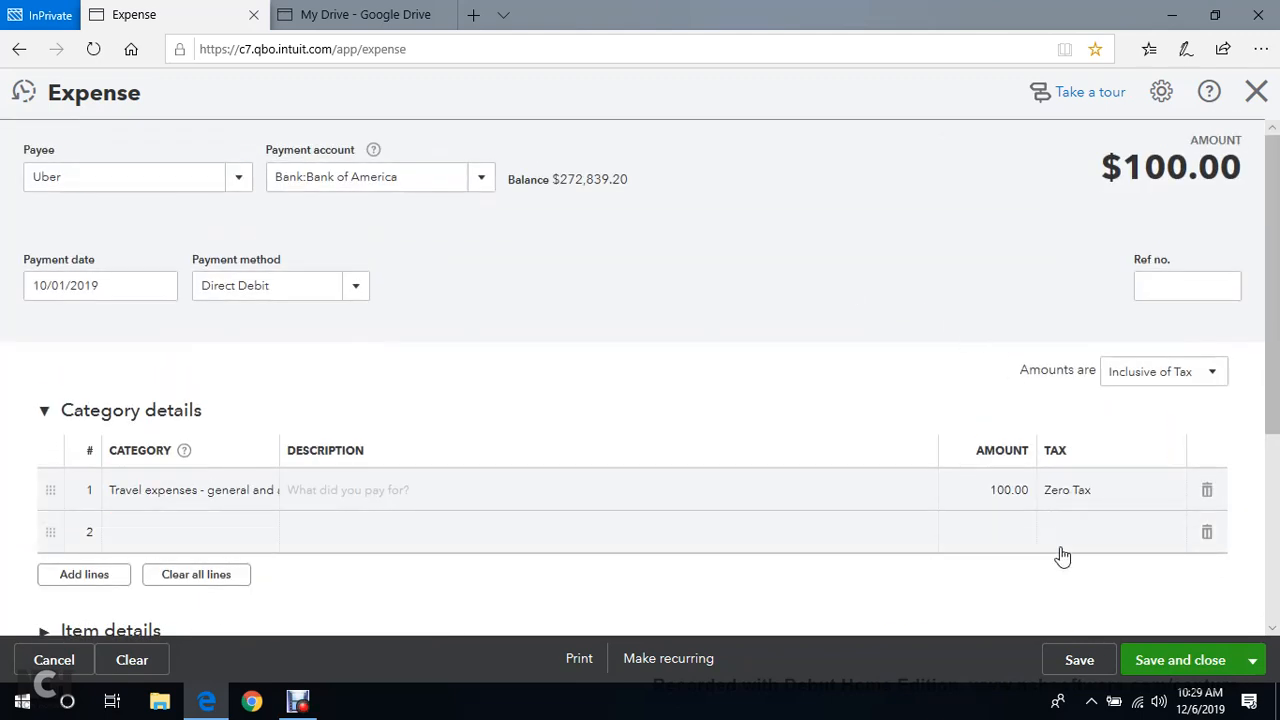
click(1180, 660)
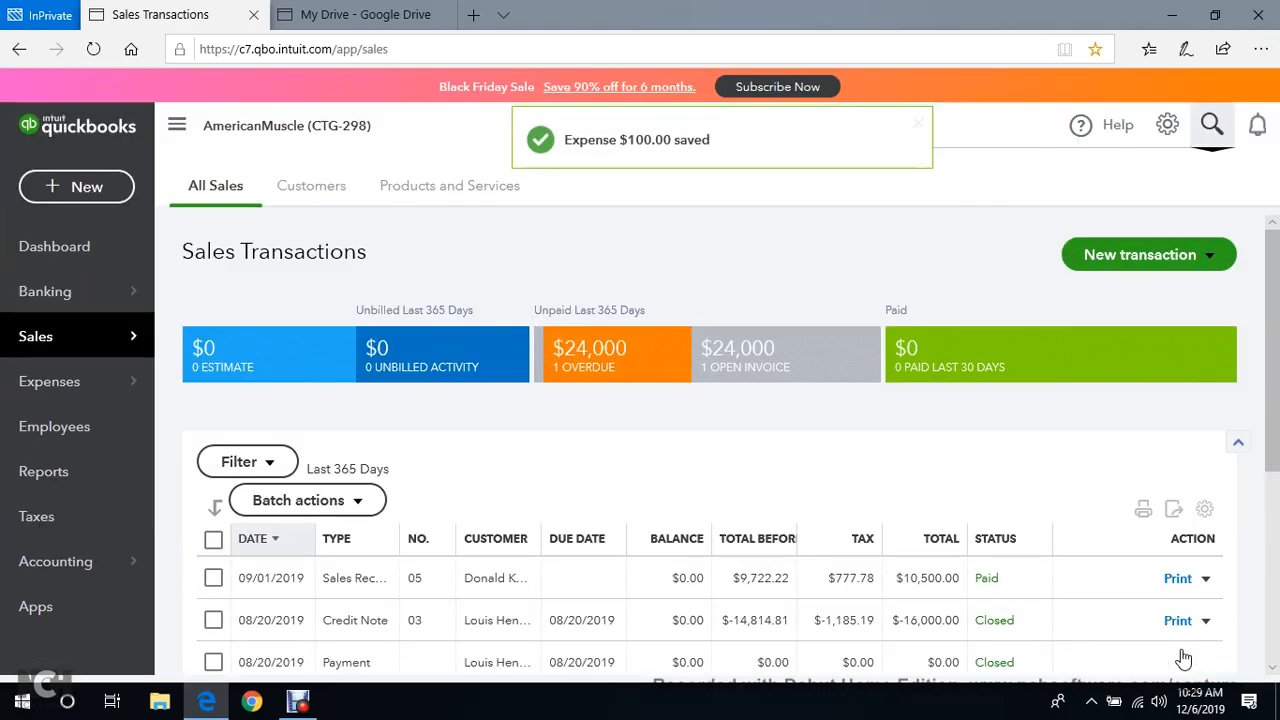
Look through the recorded sales transactions of the last 365 days.
scroll(1183, 657, down, 2)
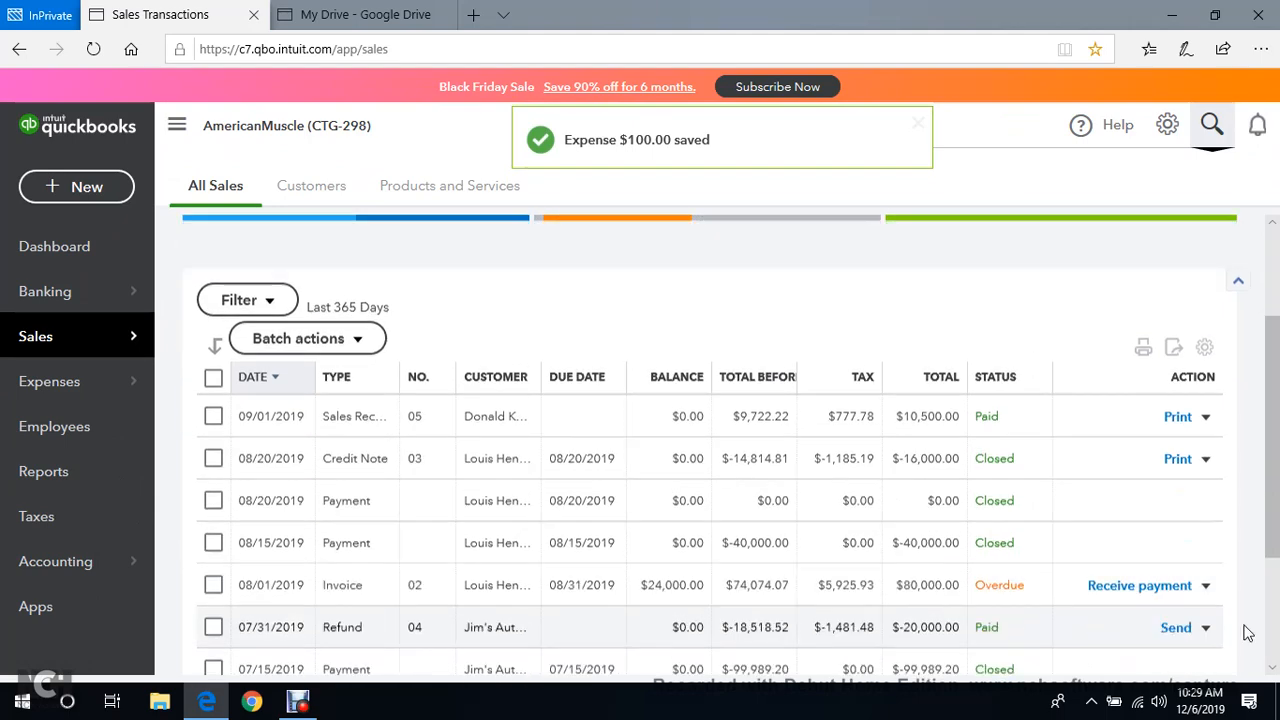
scroll(1203, 566, down, 2)
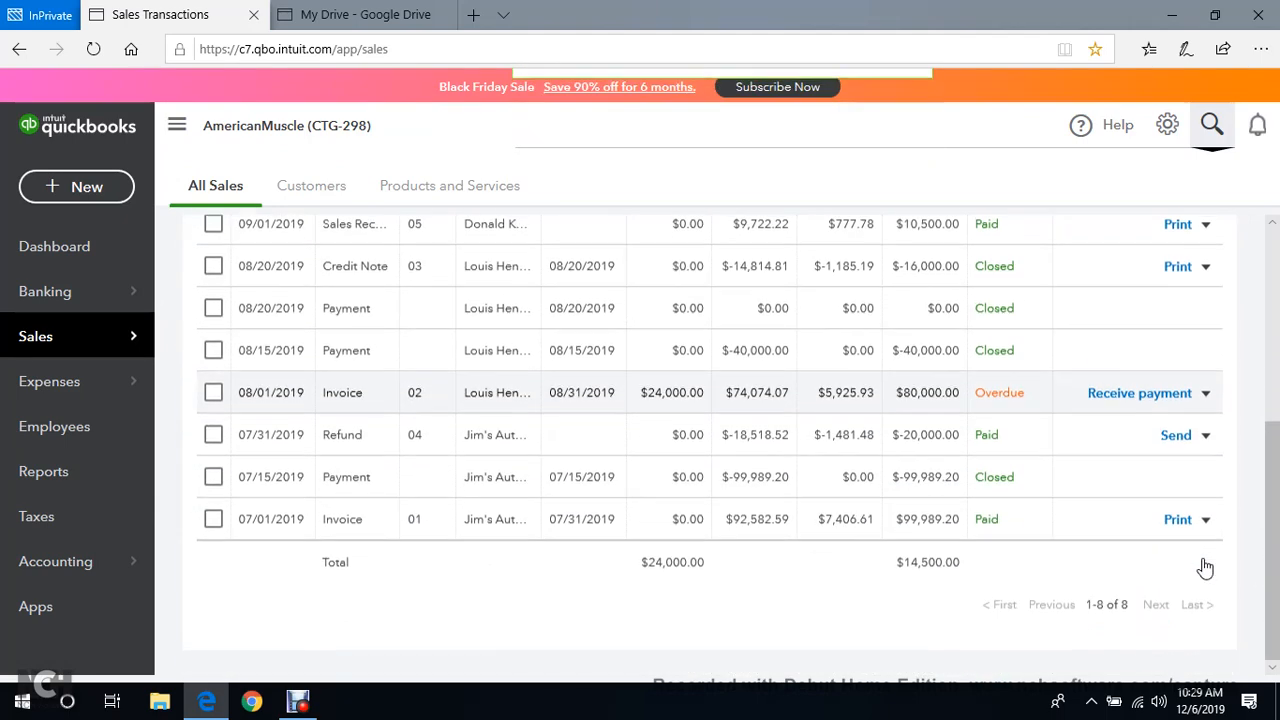
scroll(1200, 566, up, 4)
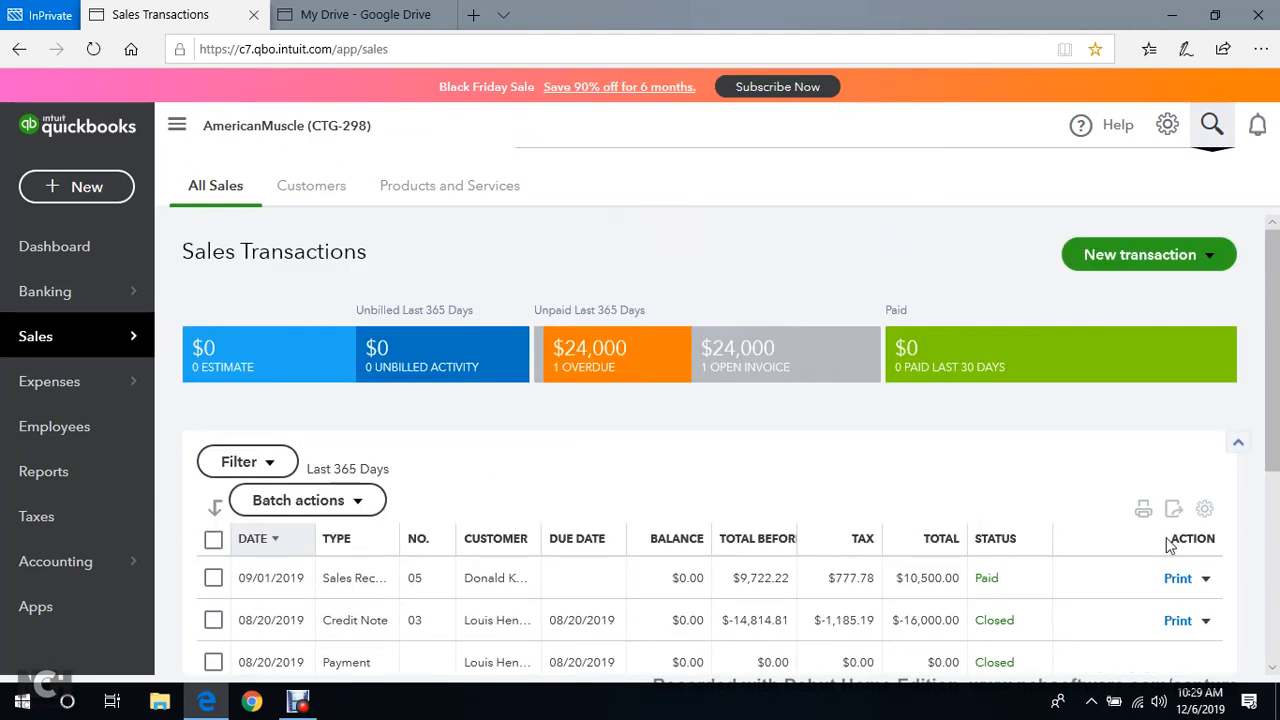
scroll(1172, 544, down, 3)
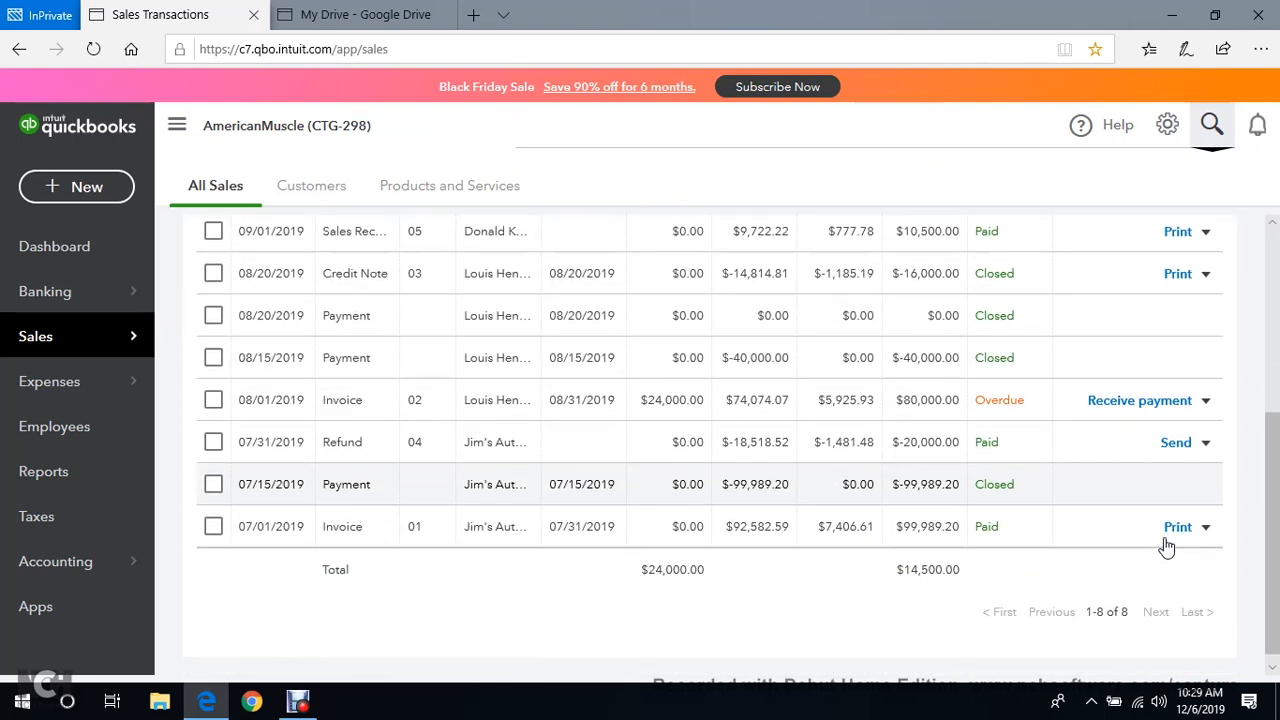
scroll(1162, 544, up, 3)
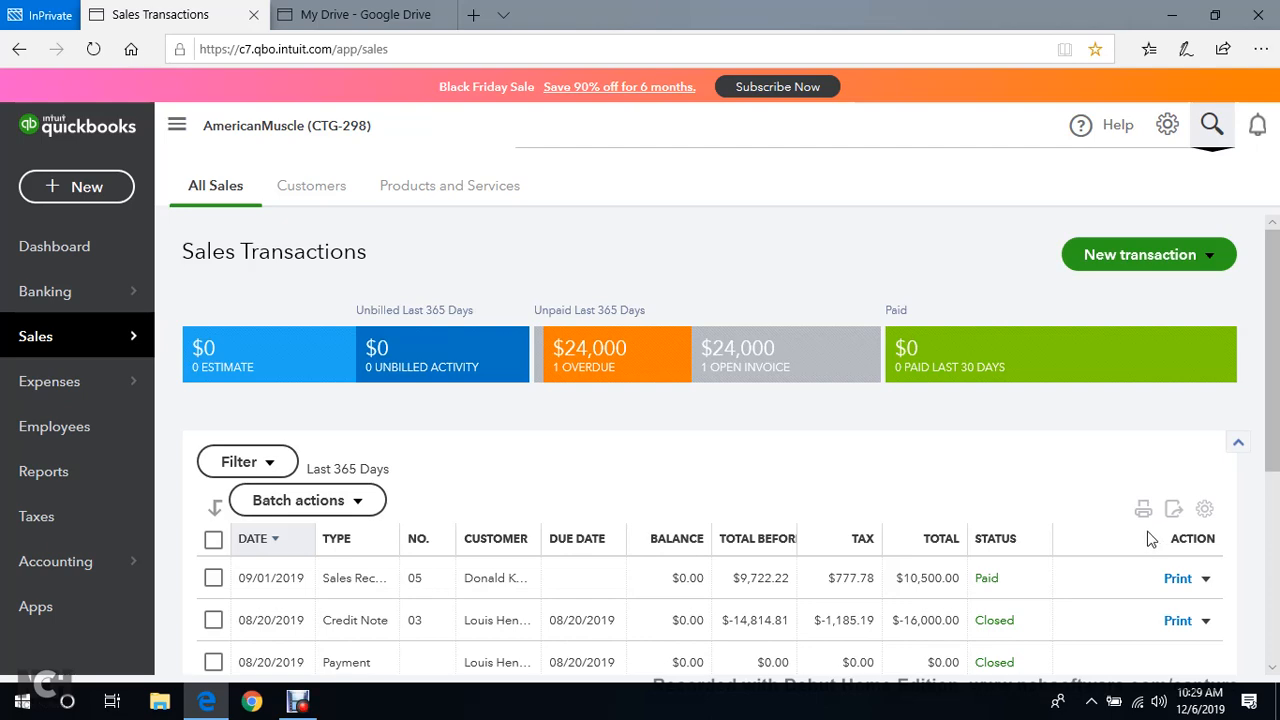
scroll(1145, 540, down, 2)
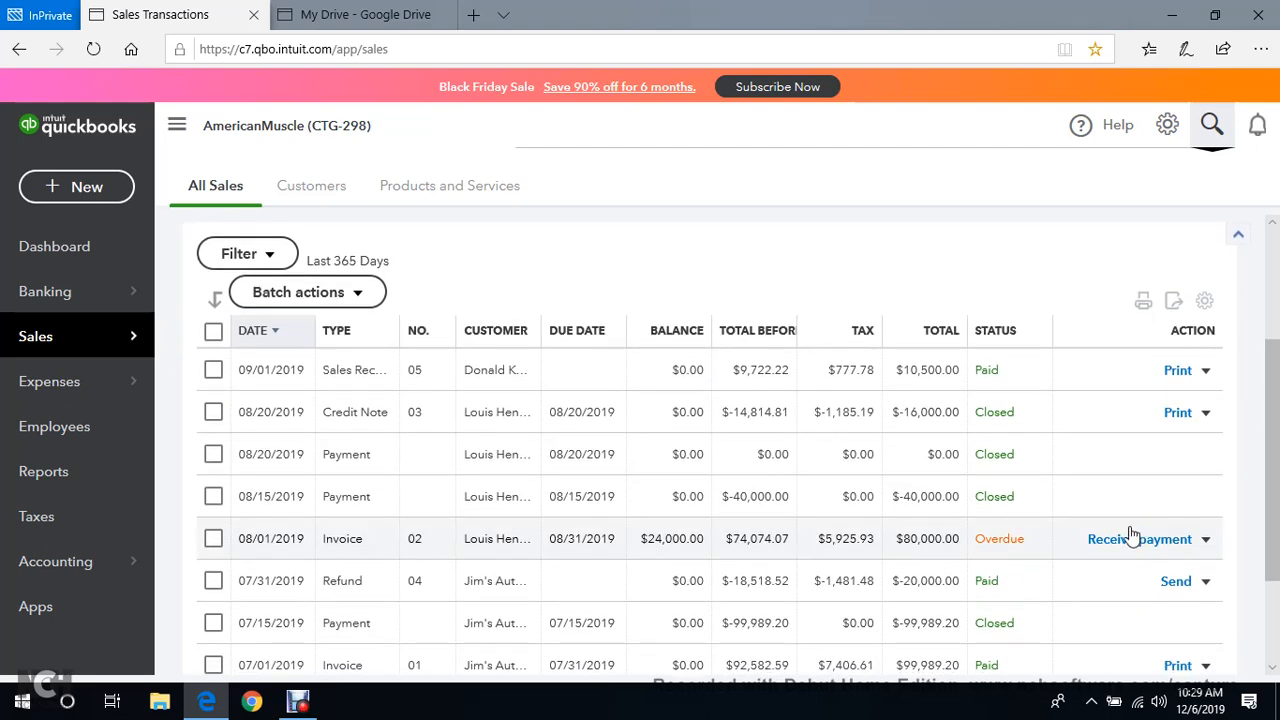
scroll(1132, 535, up, 2)
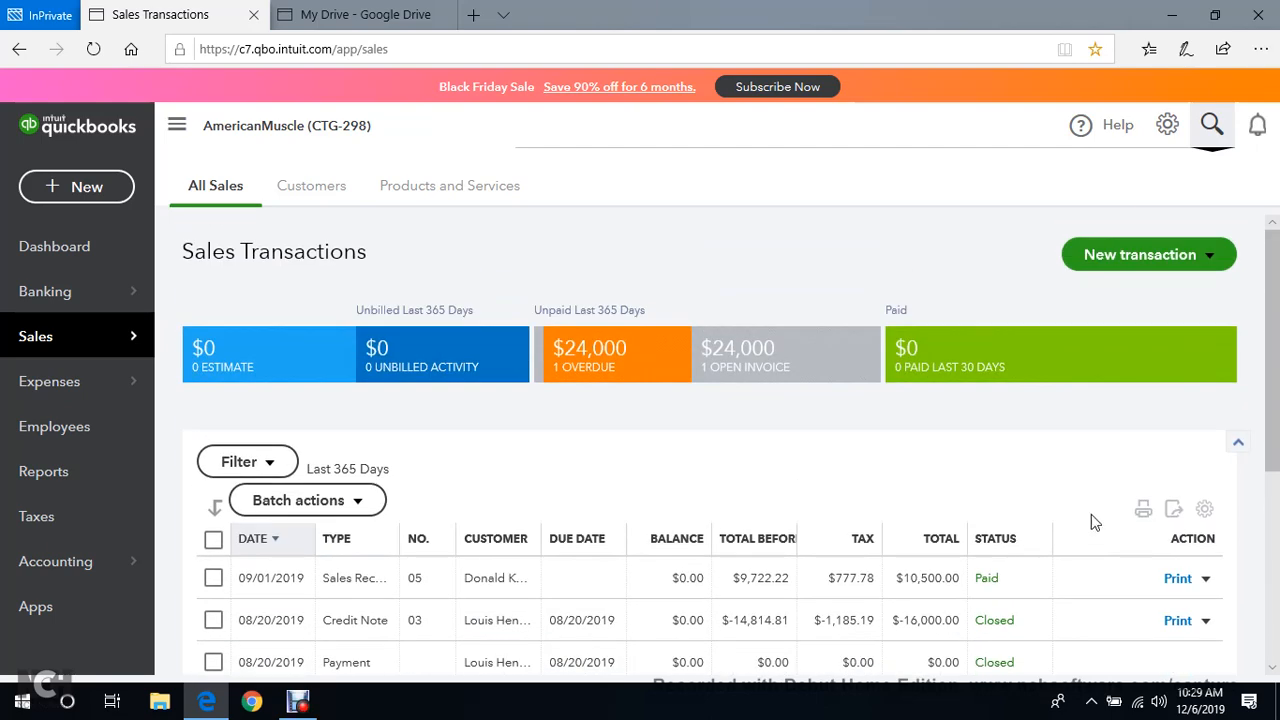
Look through the list of expense transactions for the Uber entry and return to the dashboard.
mouse_move(77, 393)
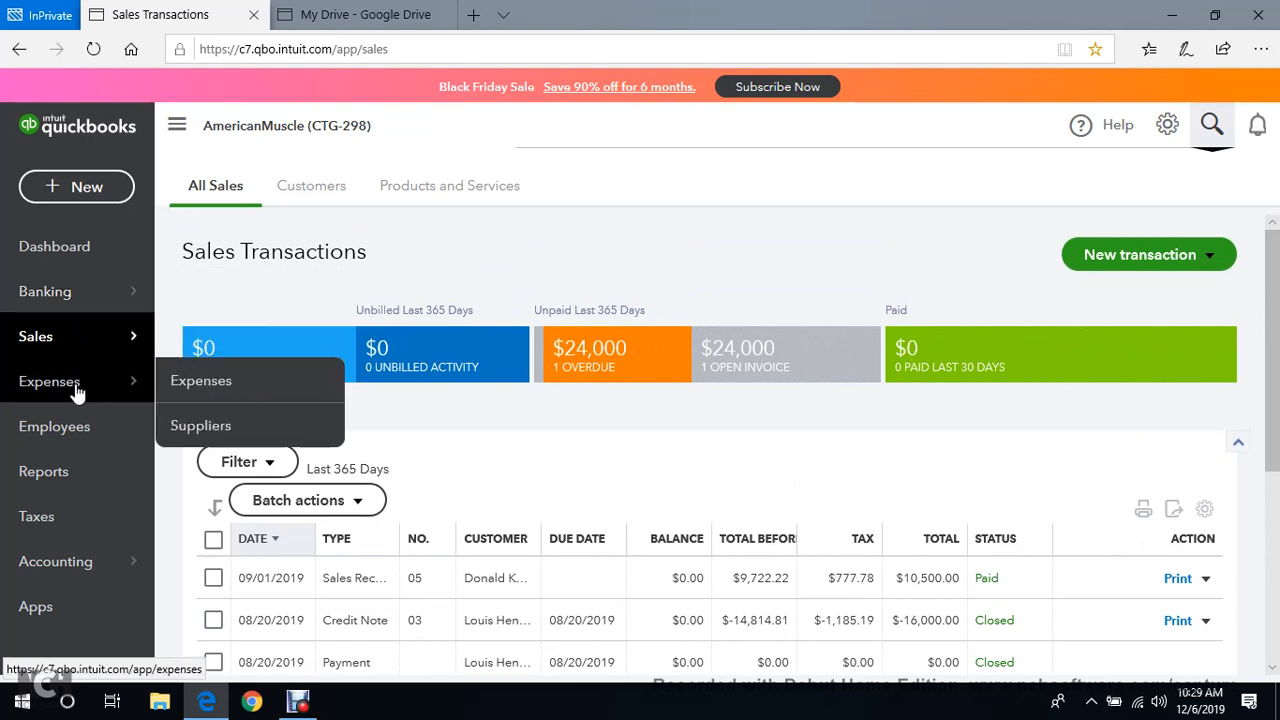
click(232, 388)
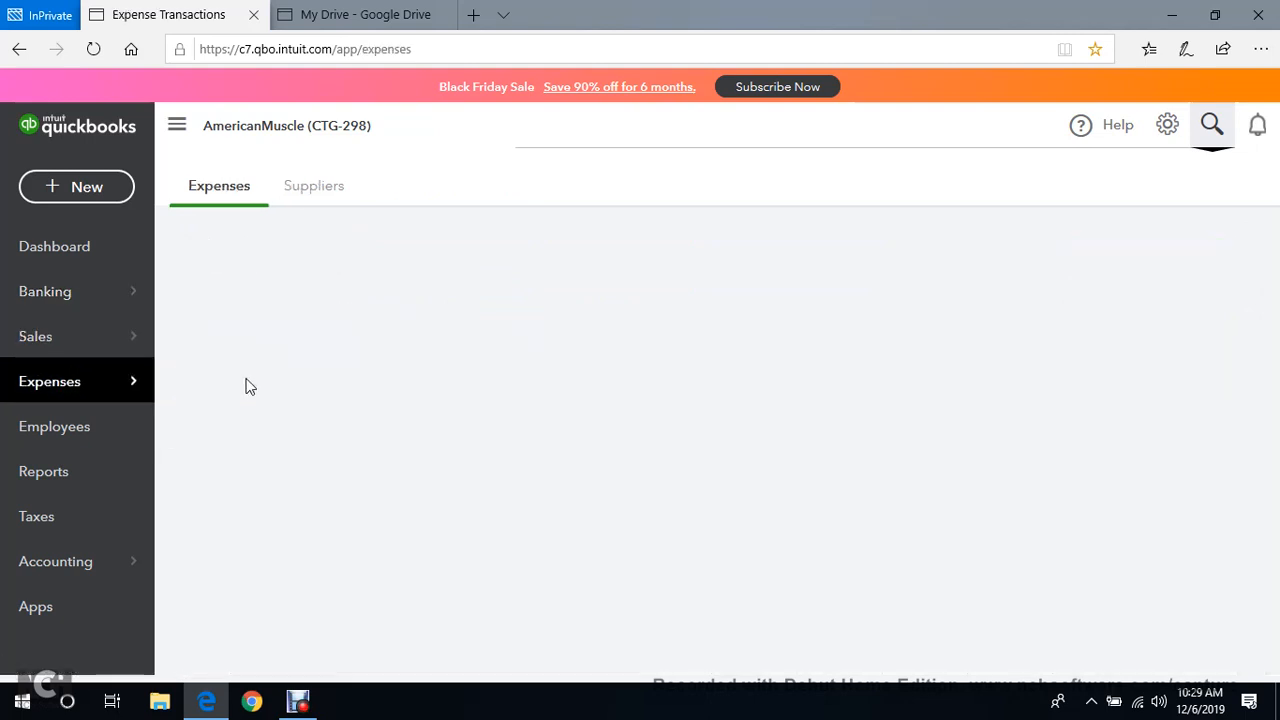
scroll(430, 380, down, 2)
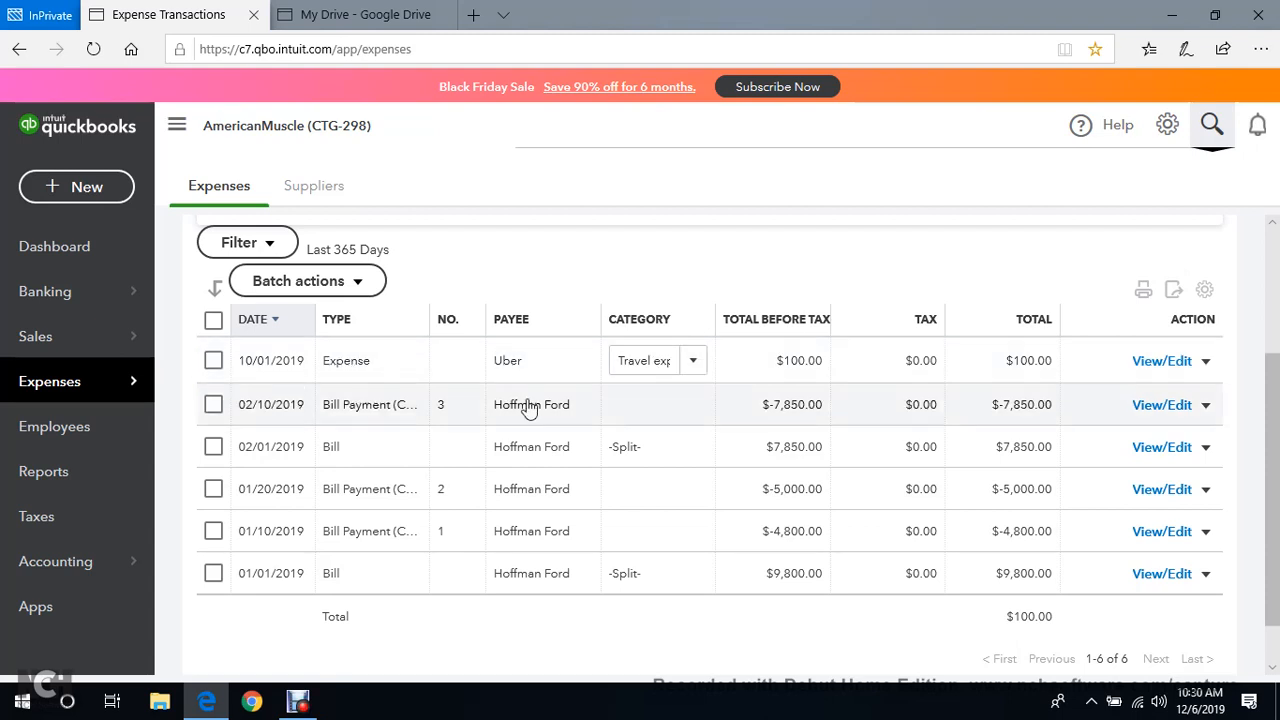
scroll(566, 417, up, 2)
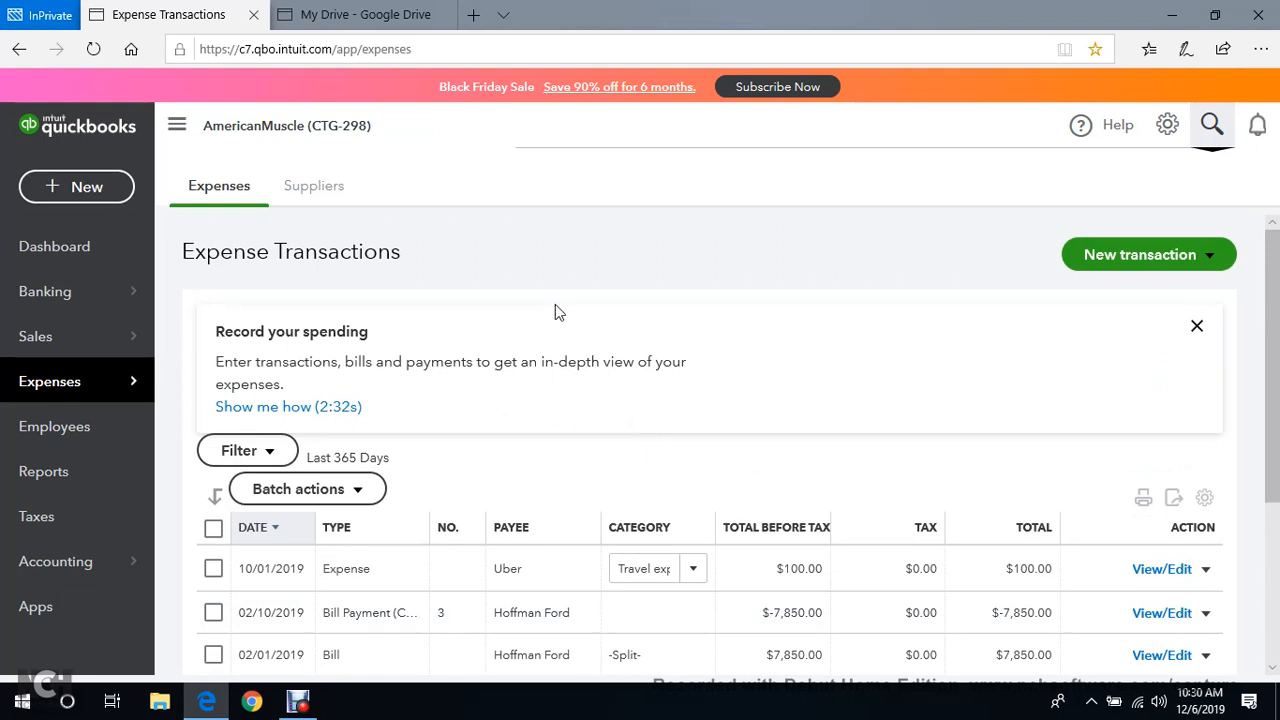
click(28, 250)
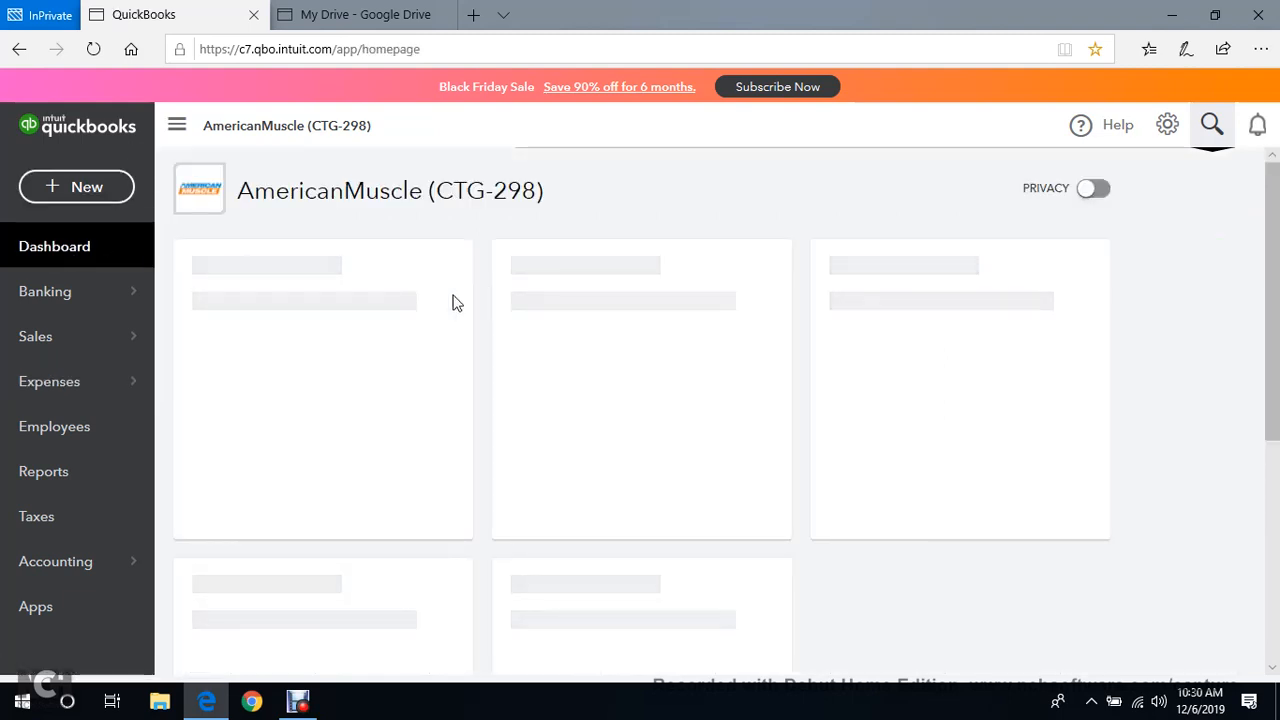
click(82, 190)
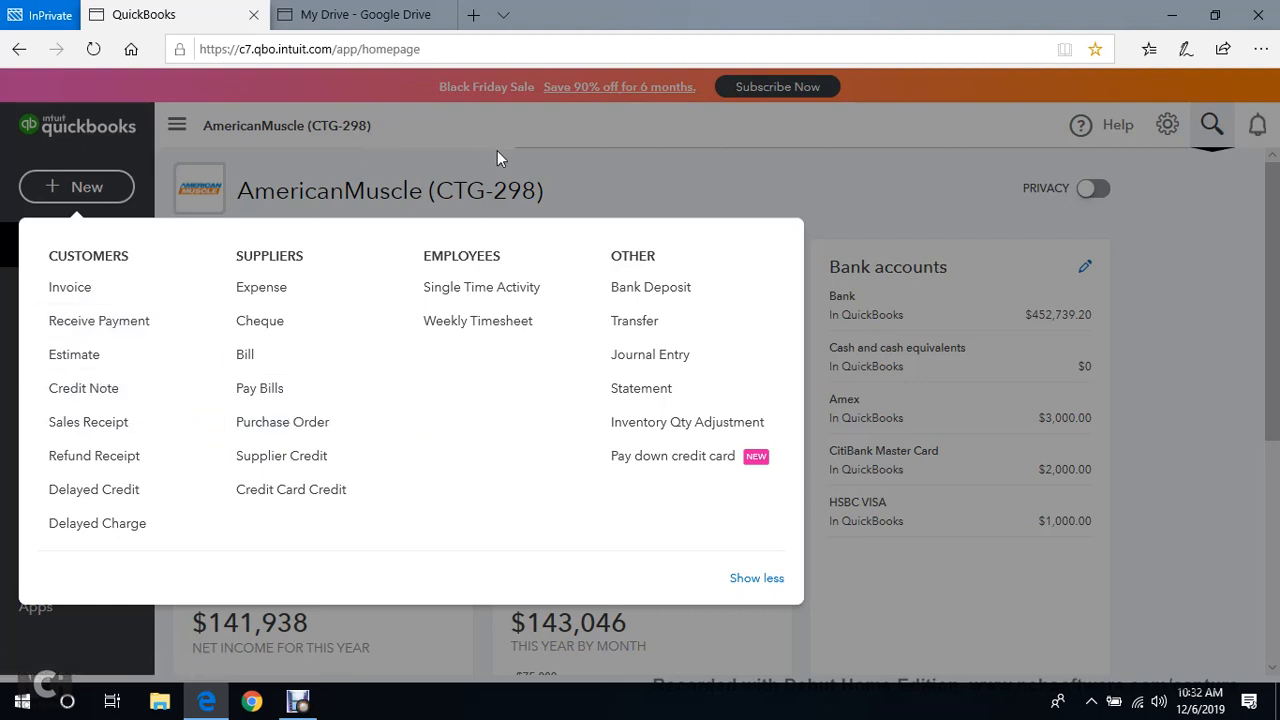
click(564, 132)
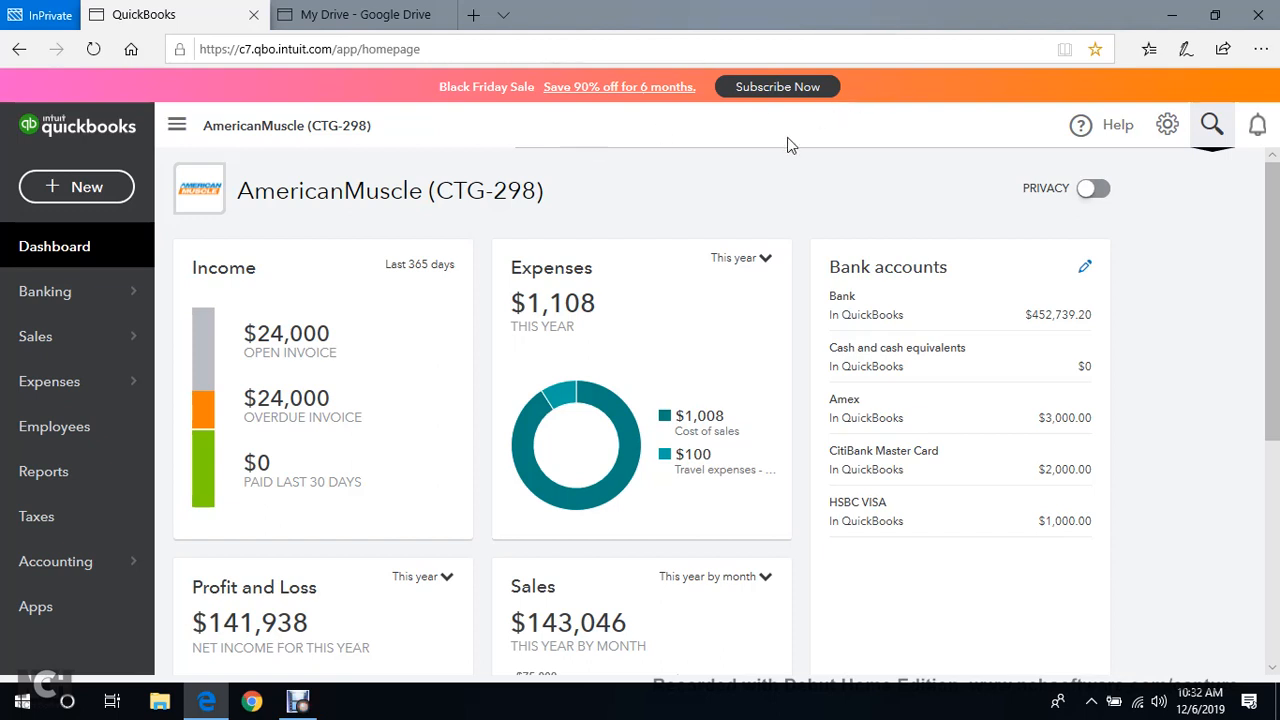
click(124, 189)
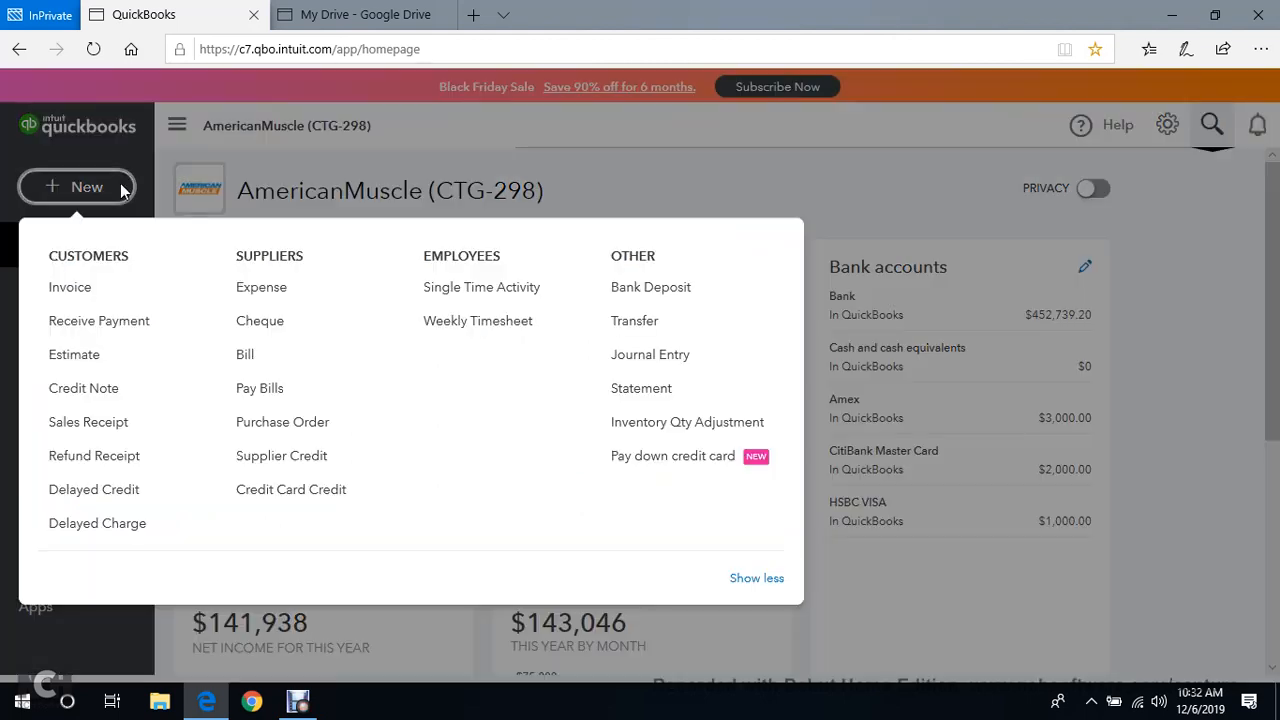
click(648, 298)
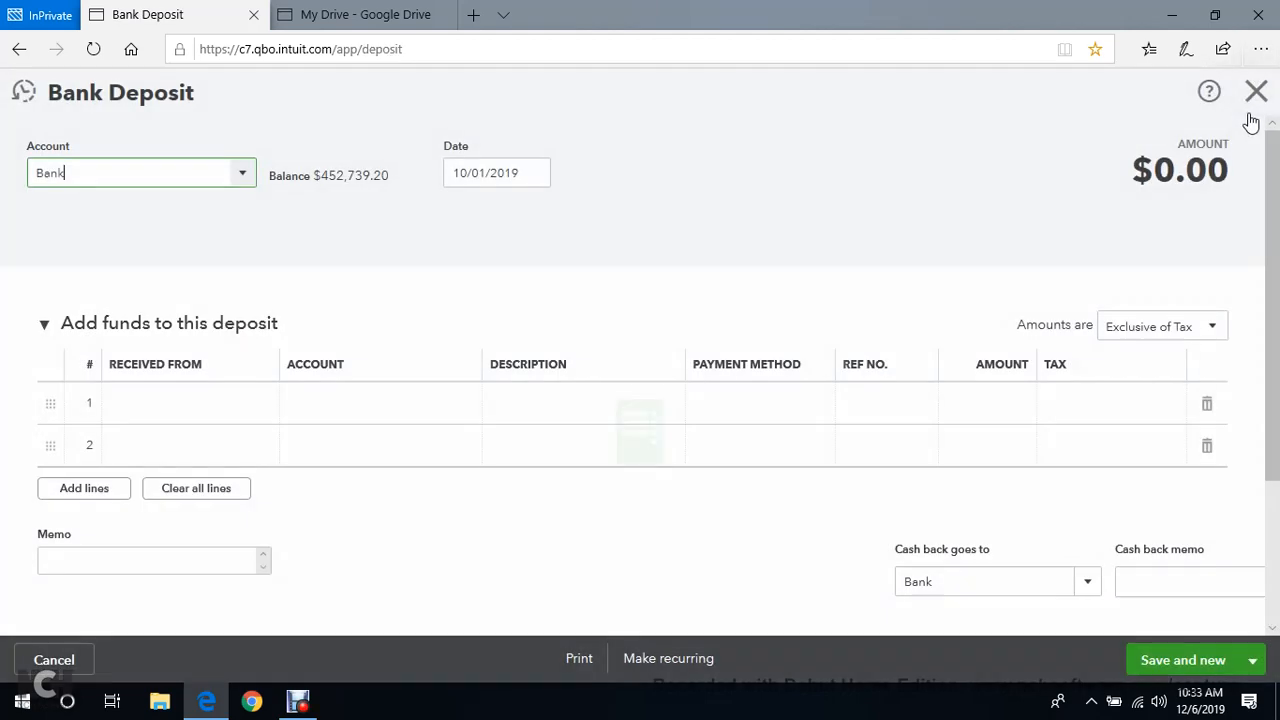
click(1255, 92)
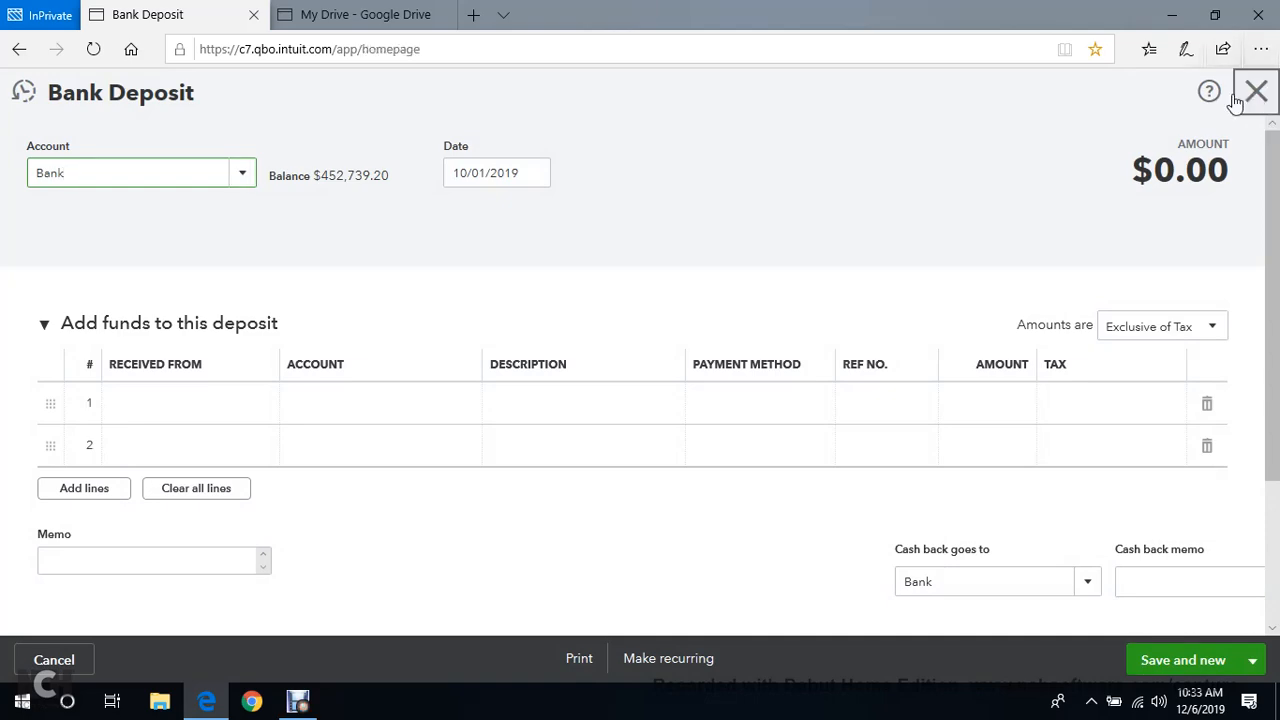
Set up a new funds transfer of 1000 from the Bank of America sub-account to the Wells Fargo sub-account.
click(80, 186)
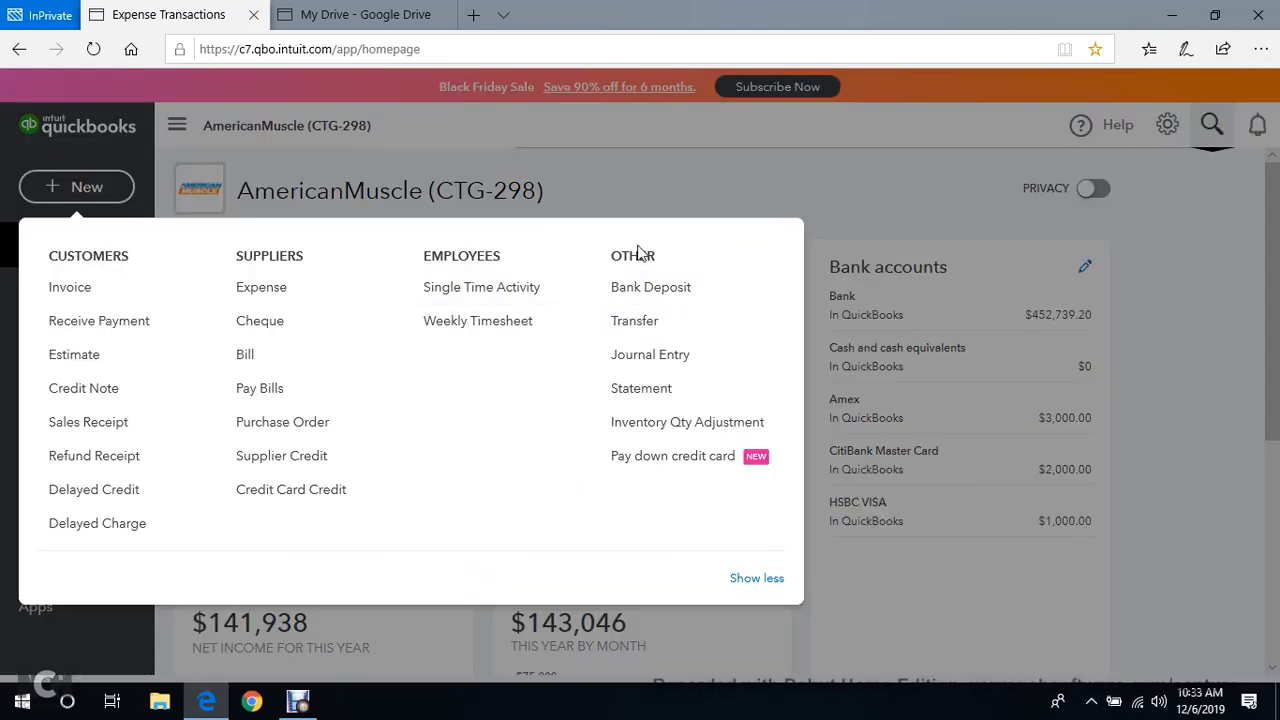
click(663, 331)
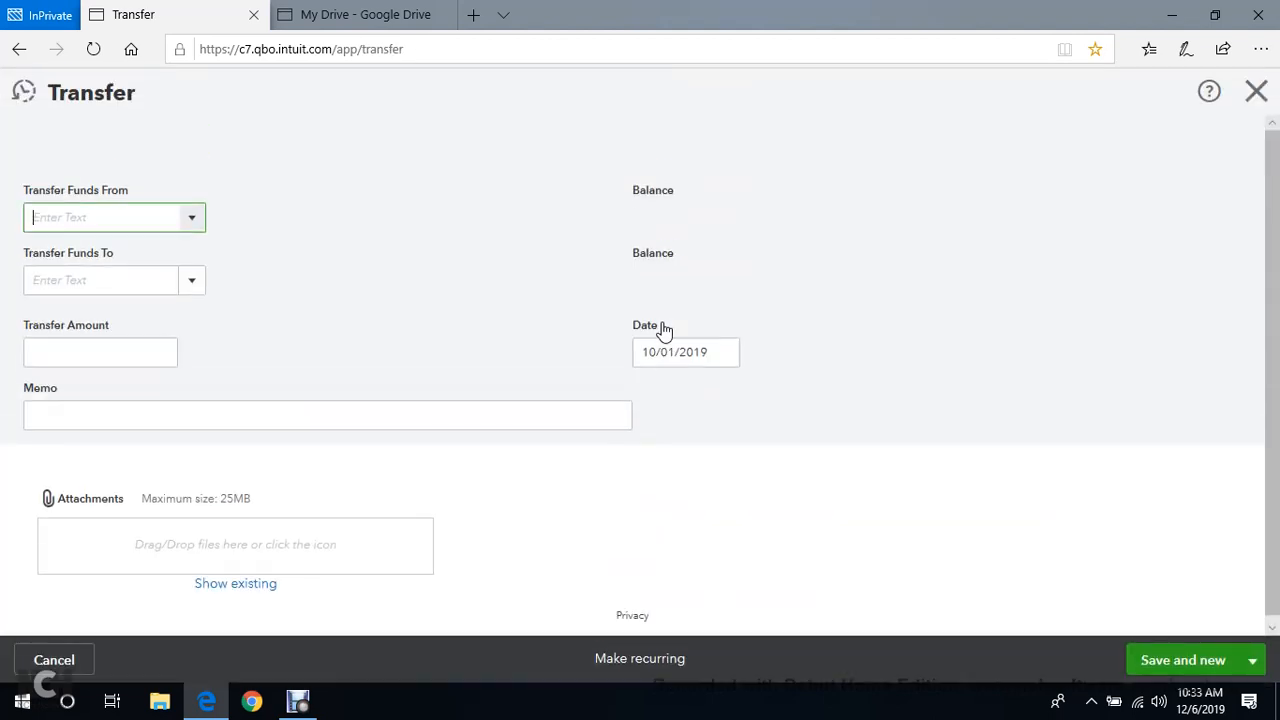
click(197, 226)
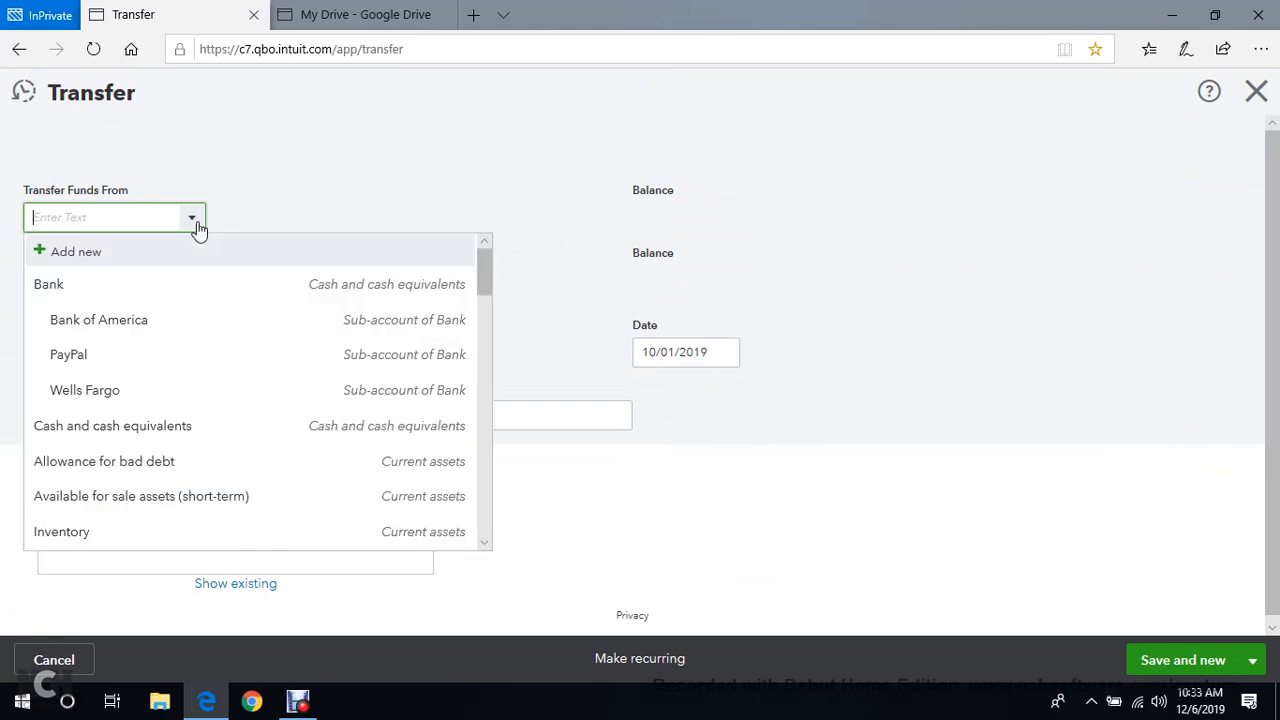
click(160, 328)
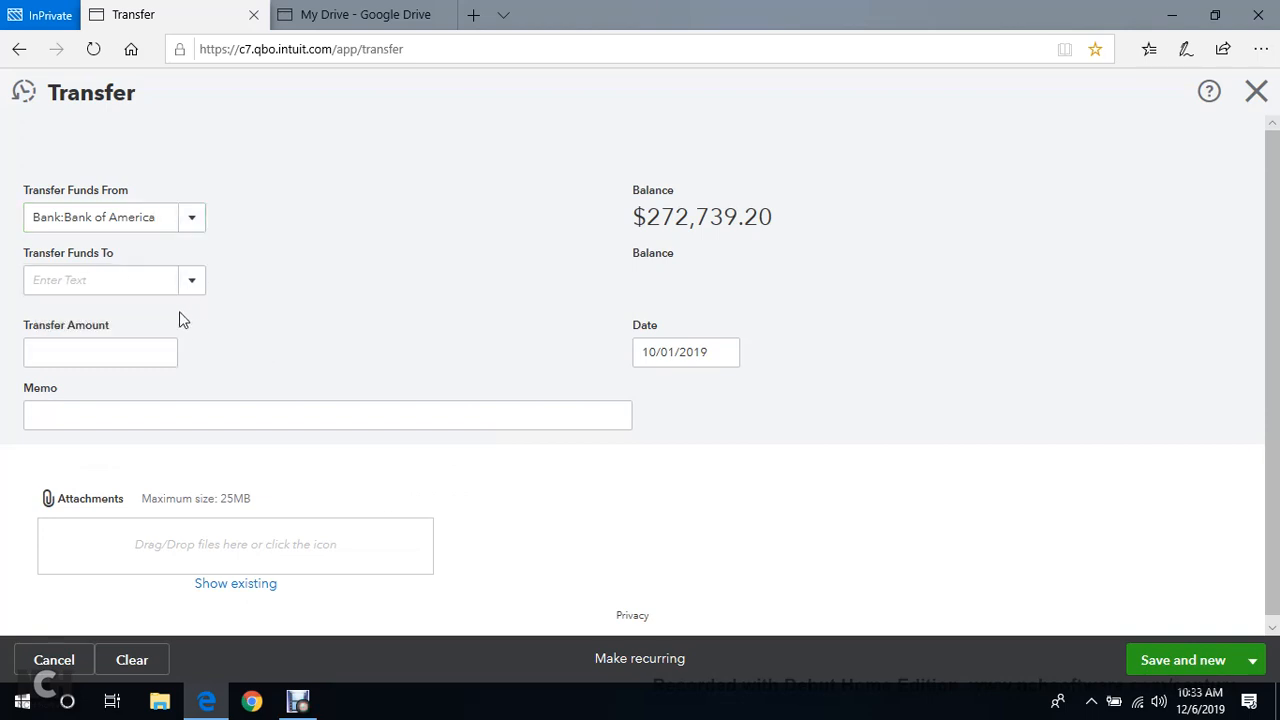
click(193, 284)
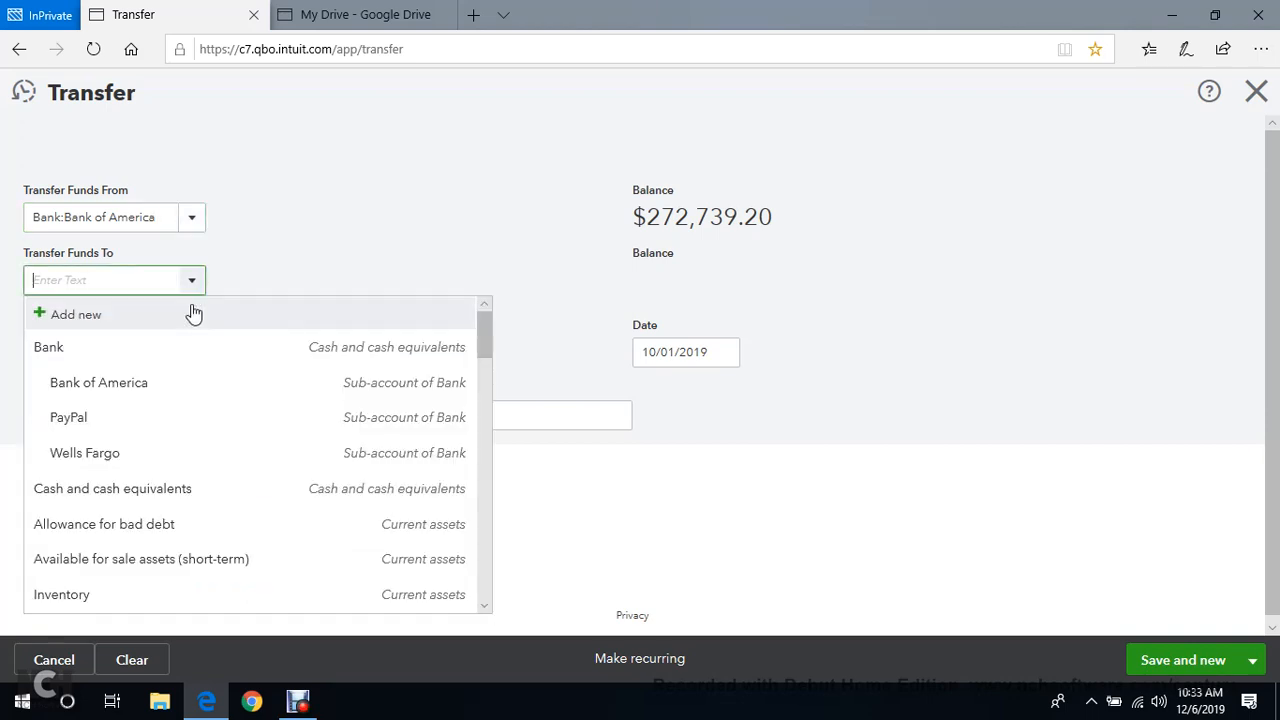
click(130, 455)
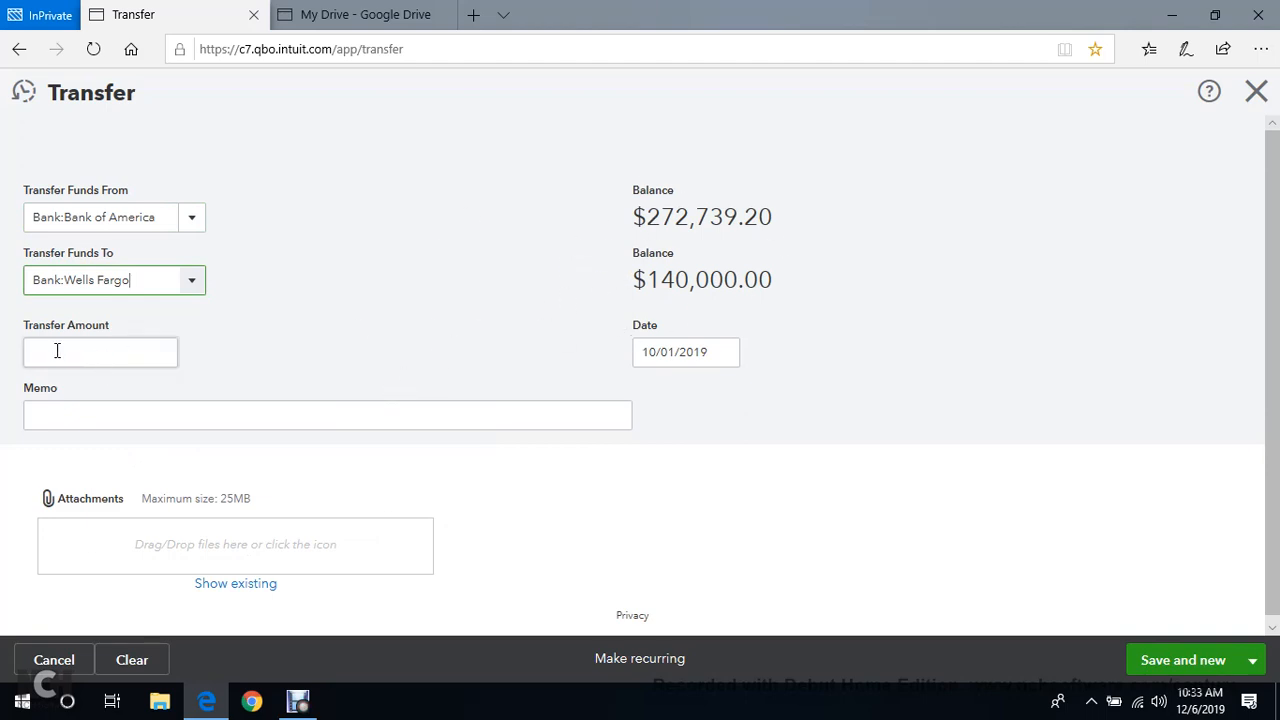
click(143, 354)
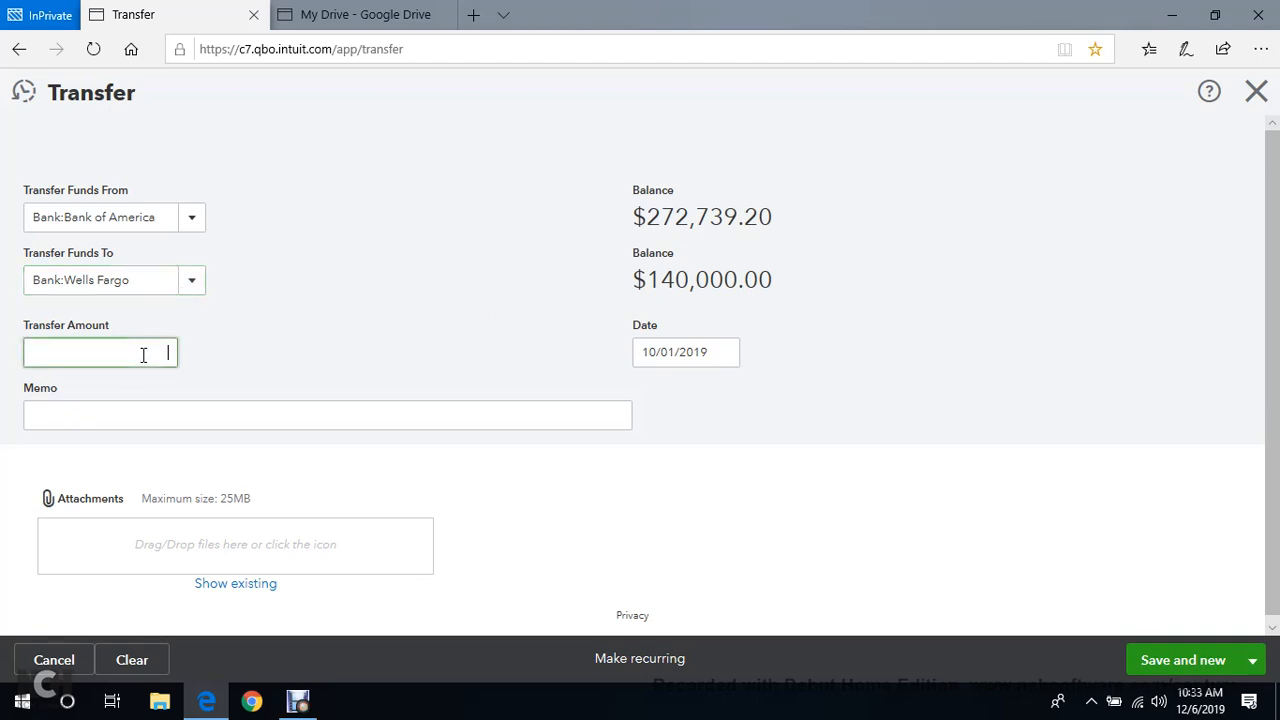
text(1000)
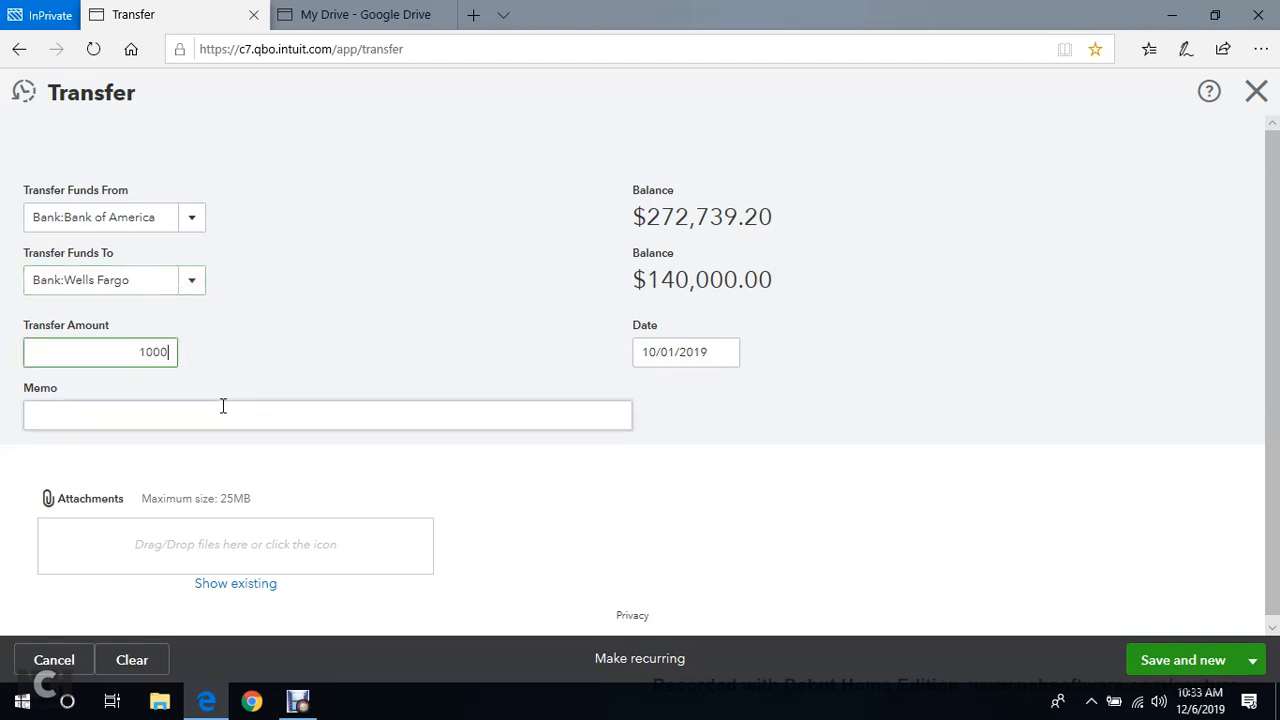
Set the date of the 1,000.00 transfer to 11/01/2019.
click(362, 302)
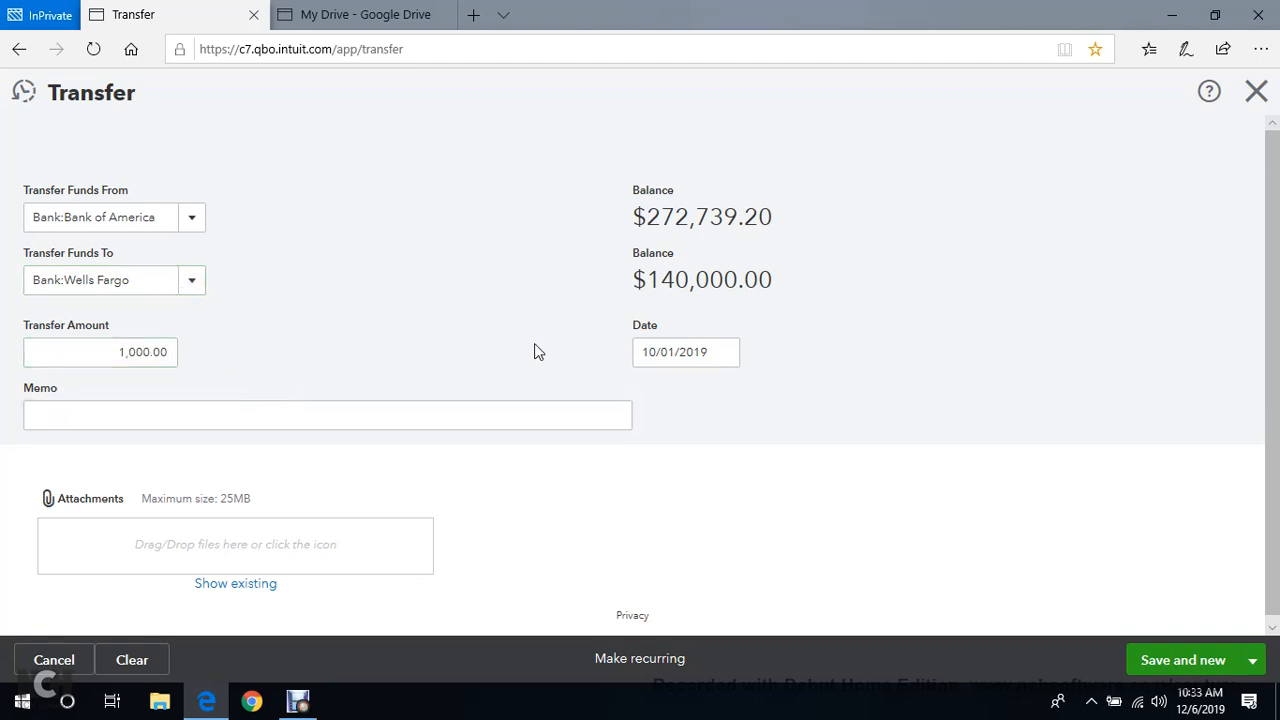
click(721, 356)
click(808, 403)
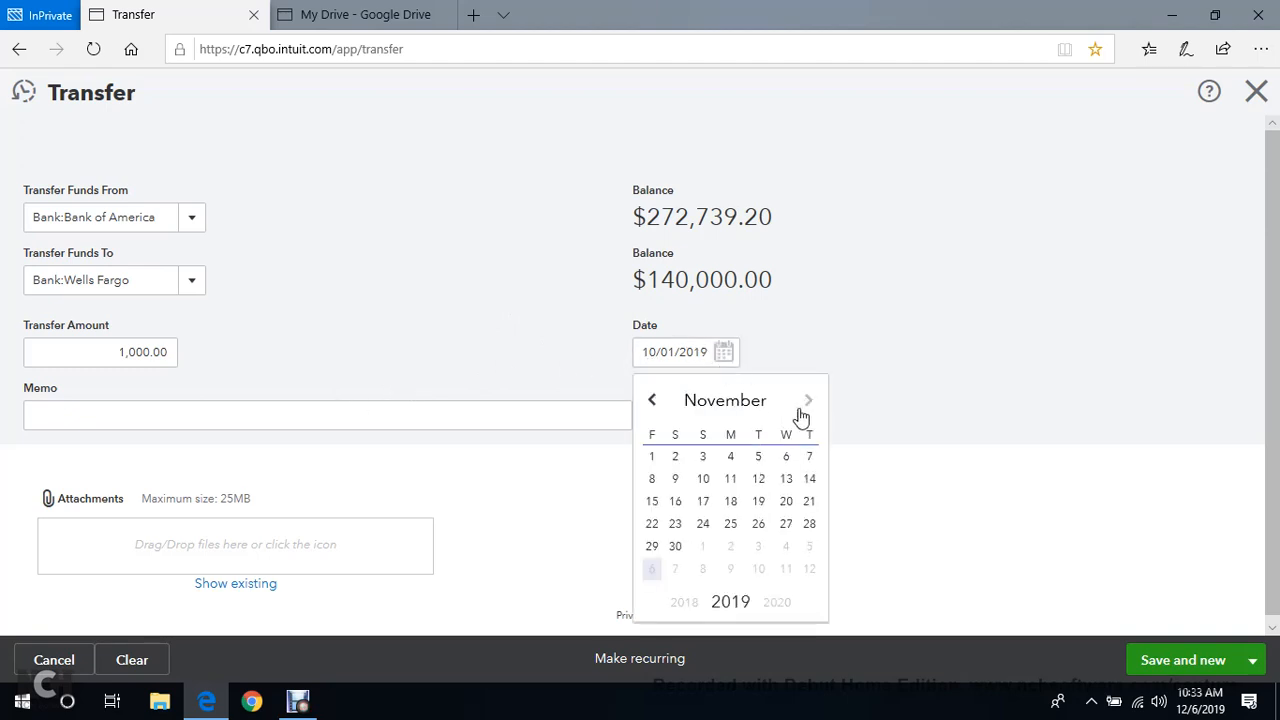
click(650, 458)
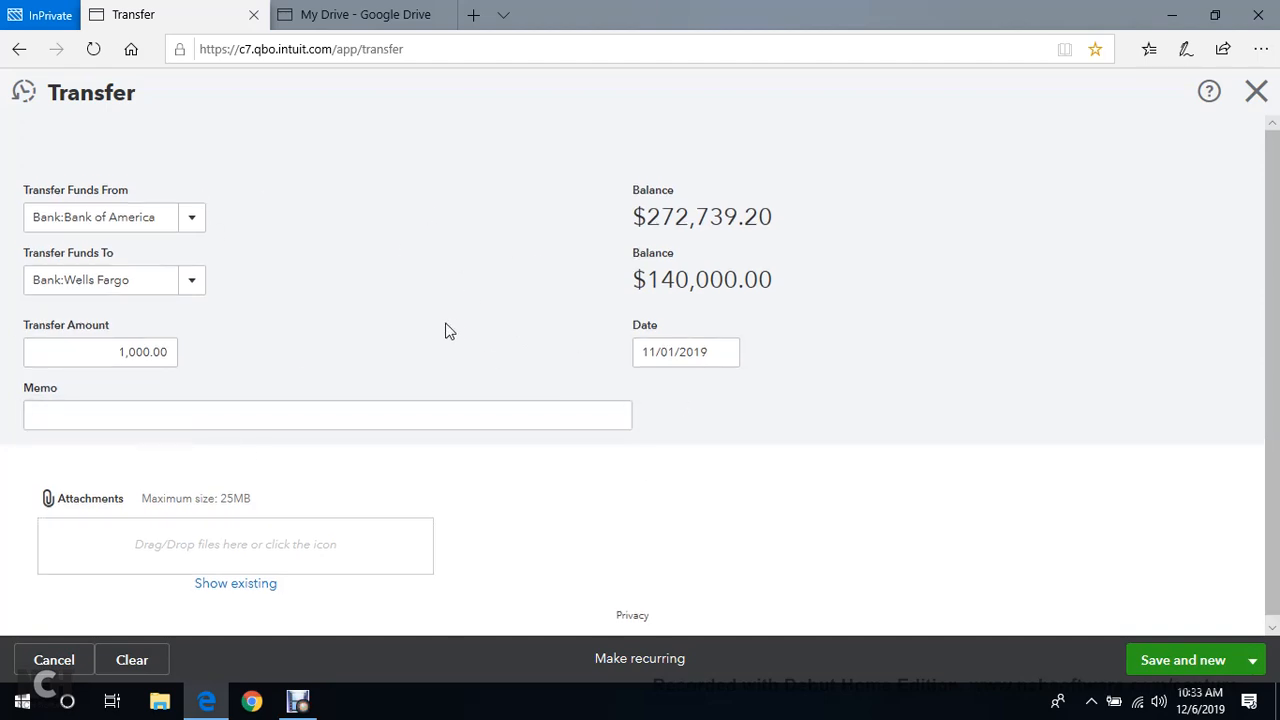
Check the balances of both bank accounts, and save and close the transfer.
triple_click(632, 232)
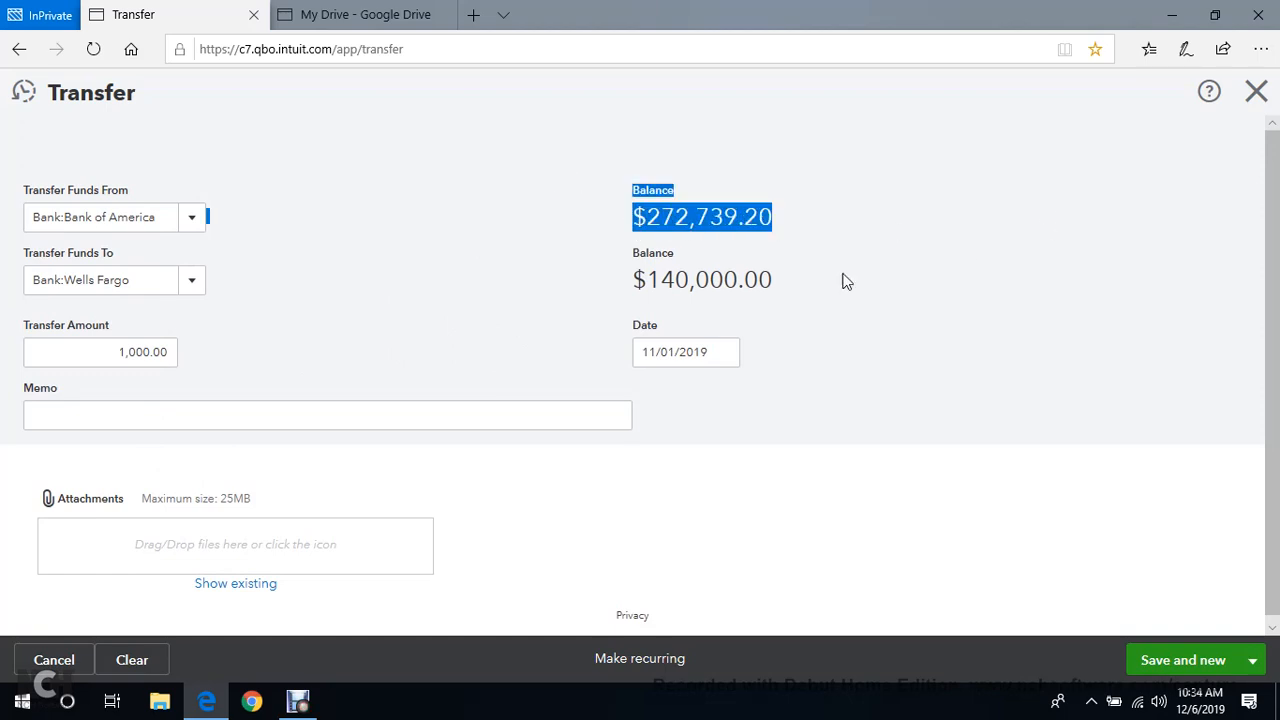
click(589, 286)
triple_click(639, 276)
click(1041, 283)
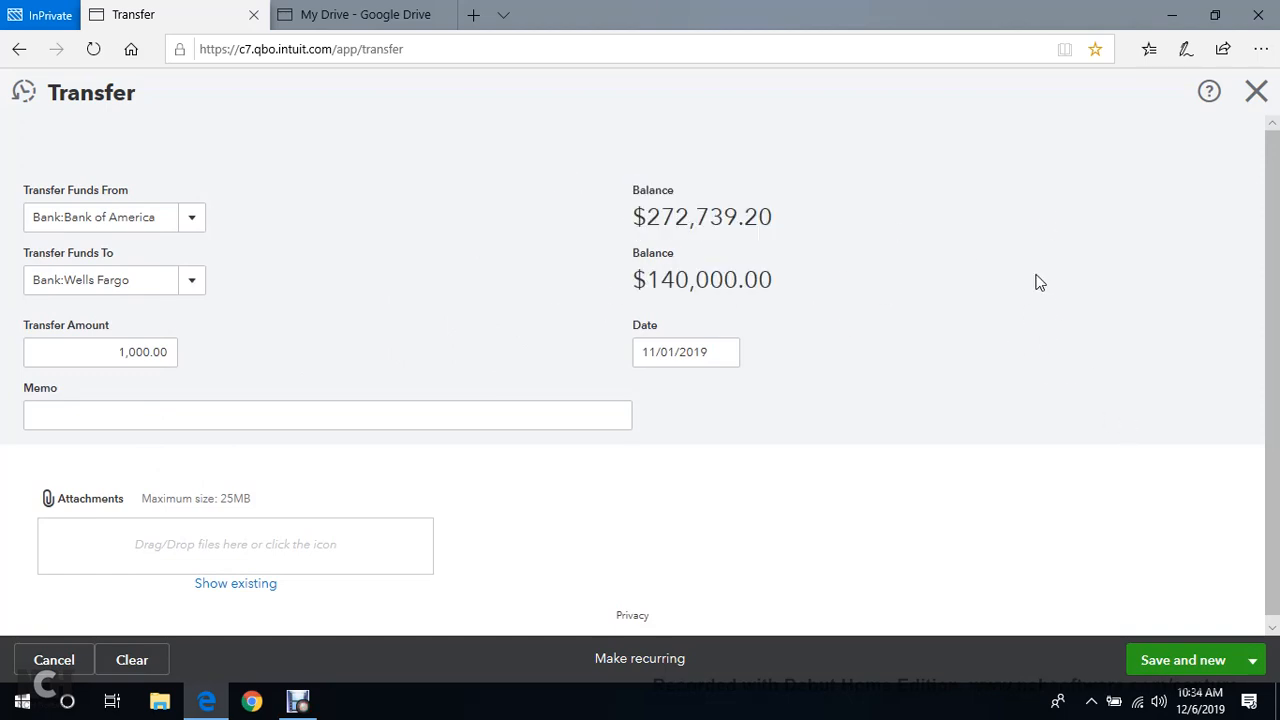
click(1250, 663)
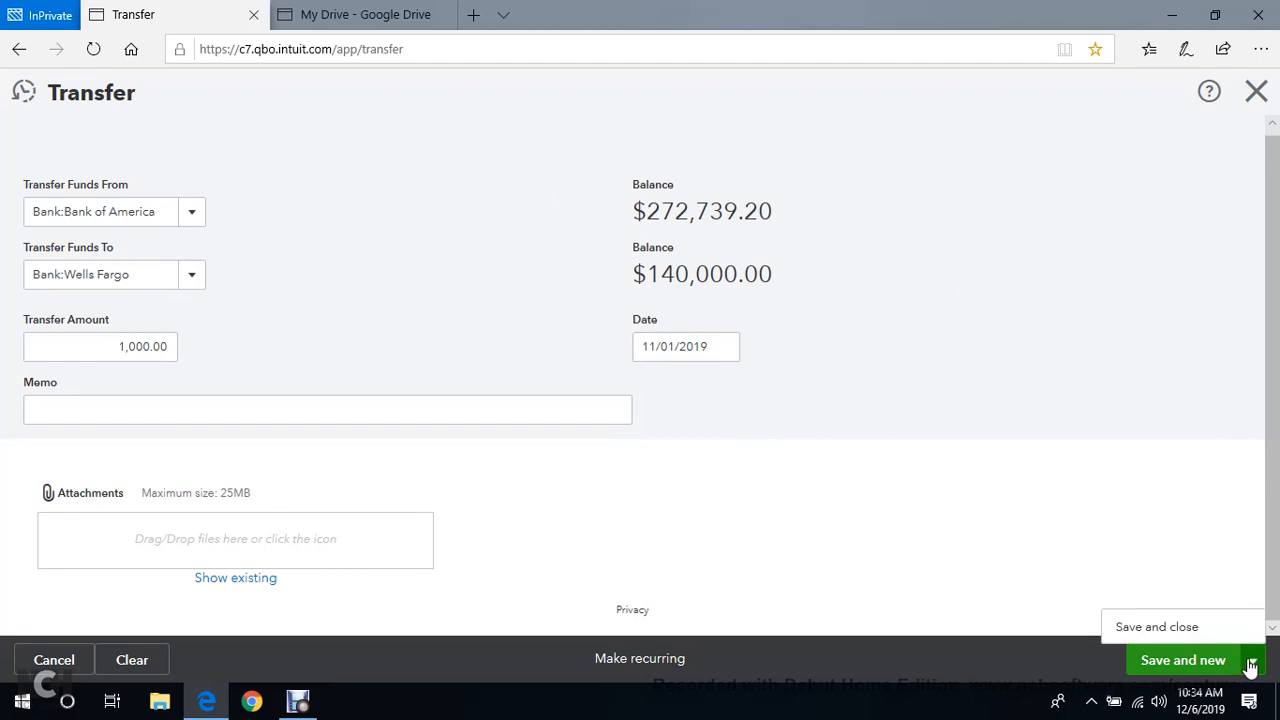
click(1164, 633)
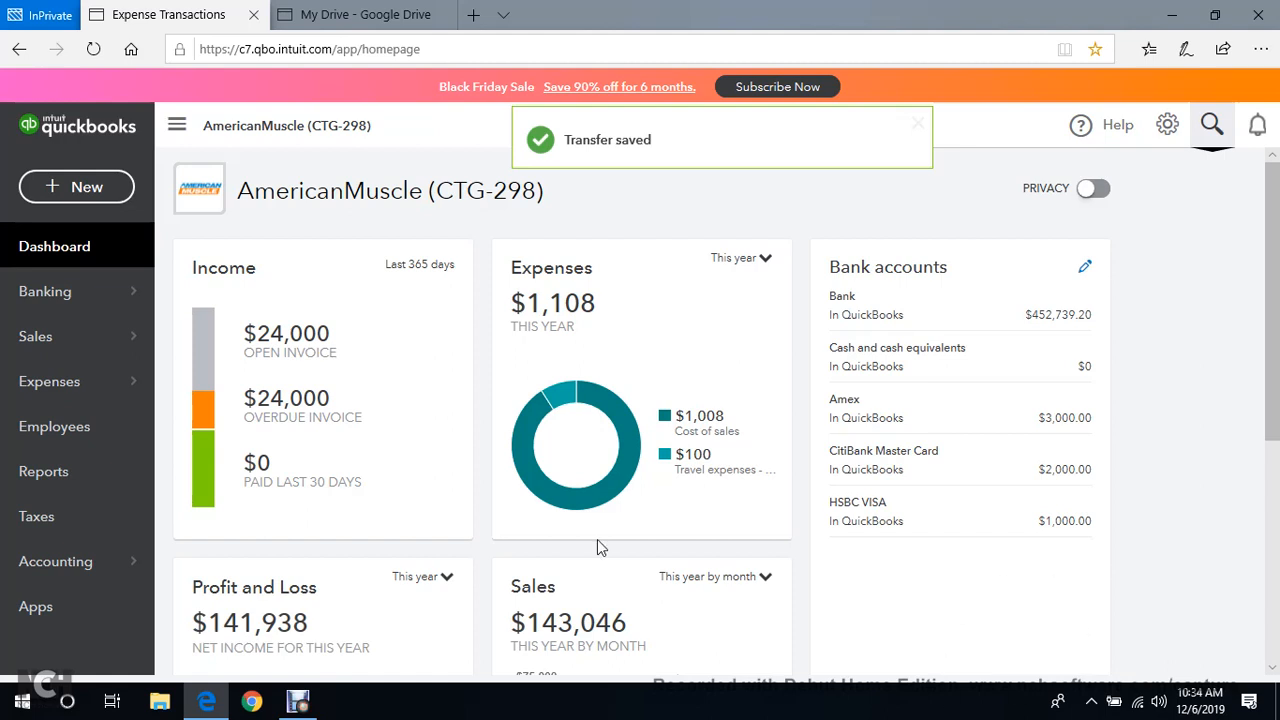
Start a new bank deposit into the Bank of America sub-account dated 11/01/2019.
click(95, 190)
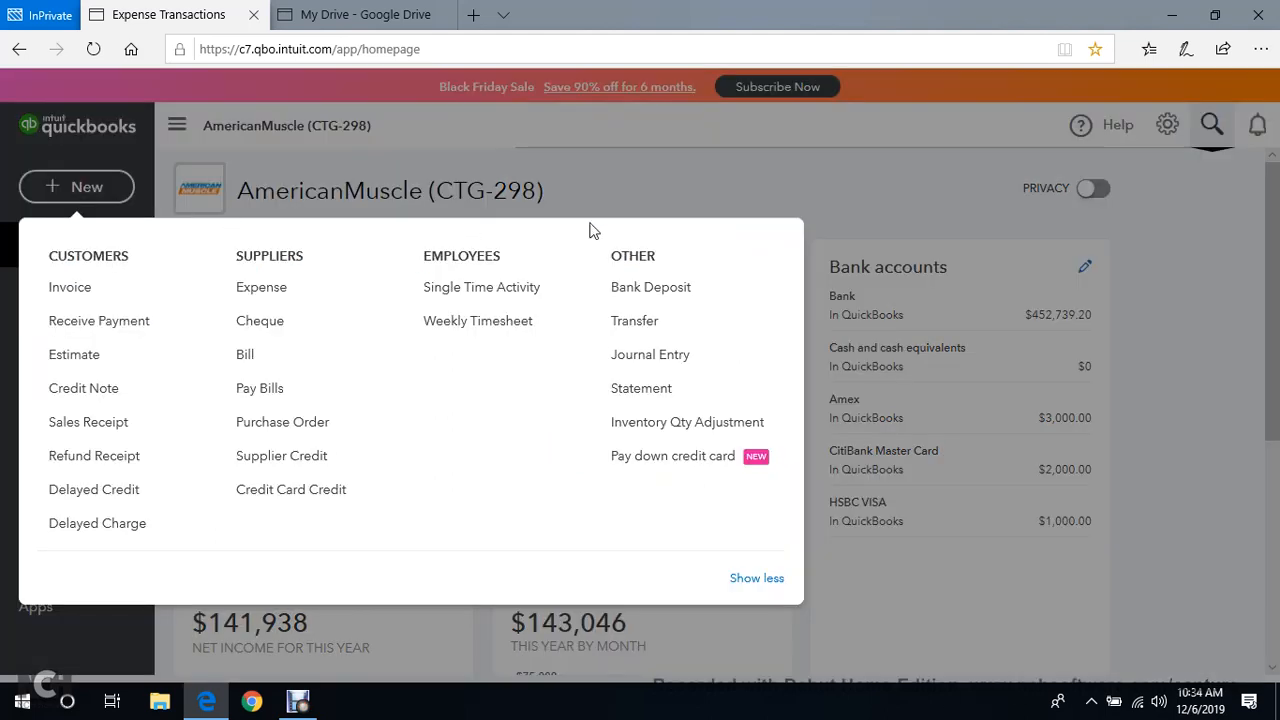
click(697, 300)
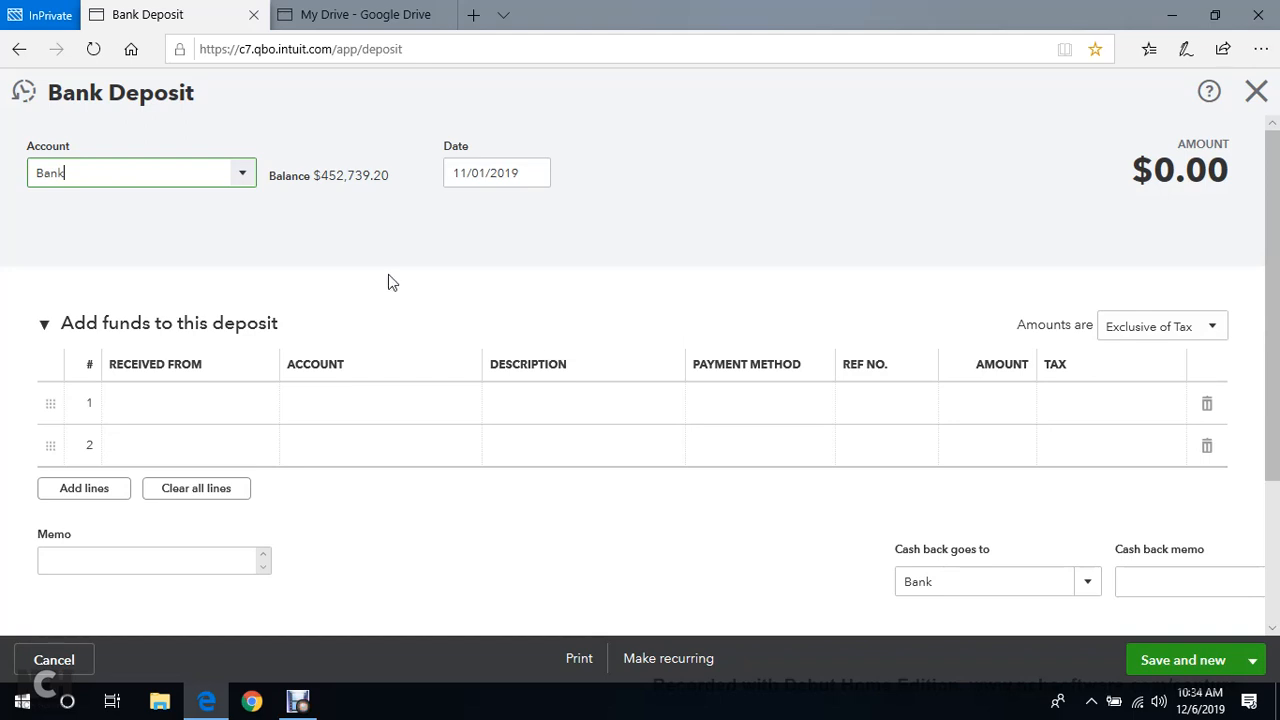
click(242, 173)
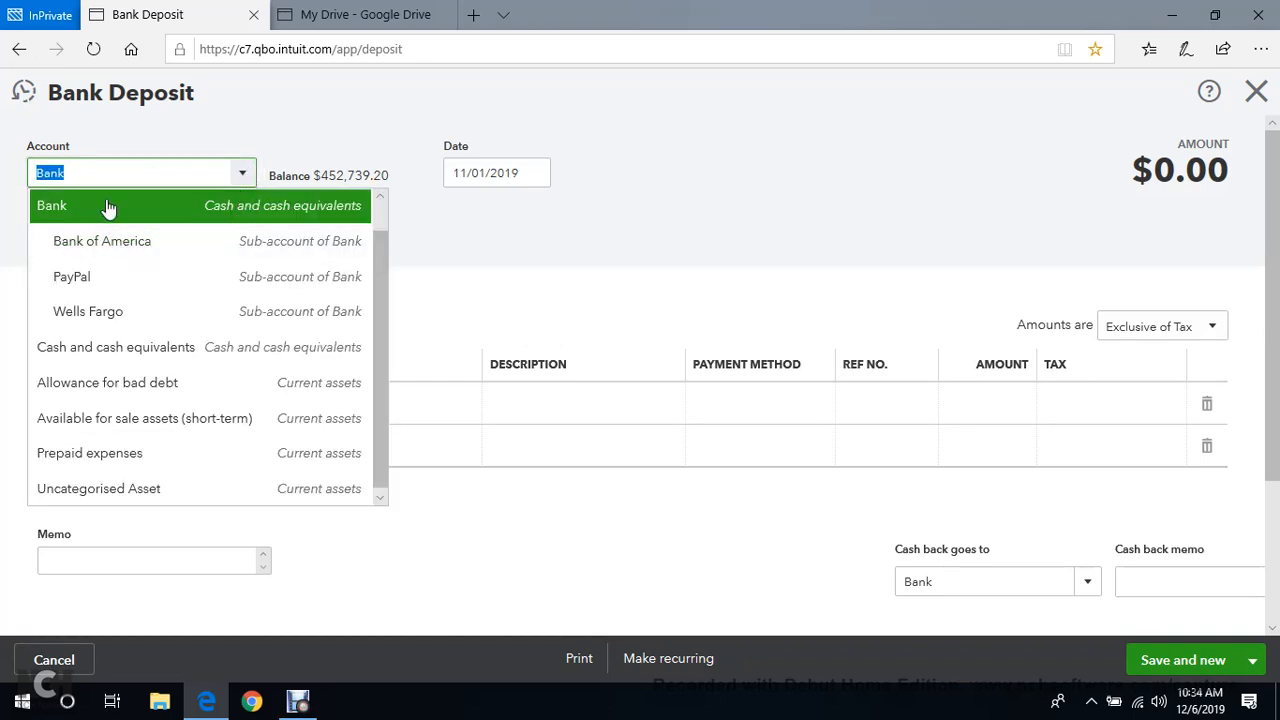
click(175, 245)
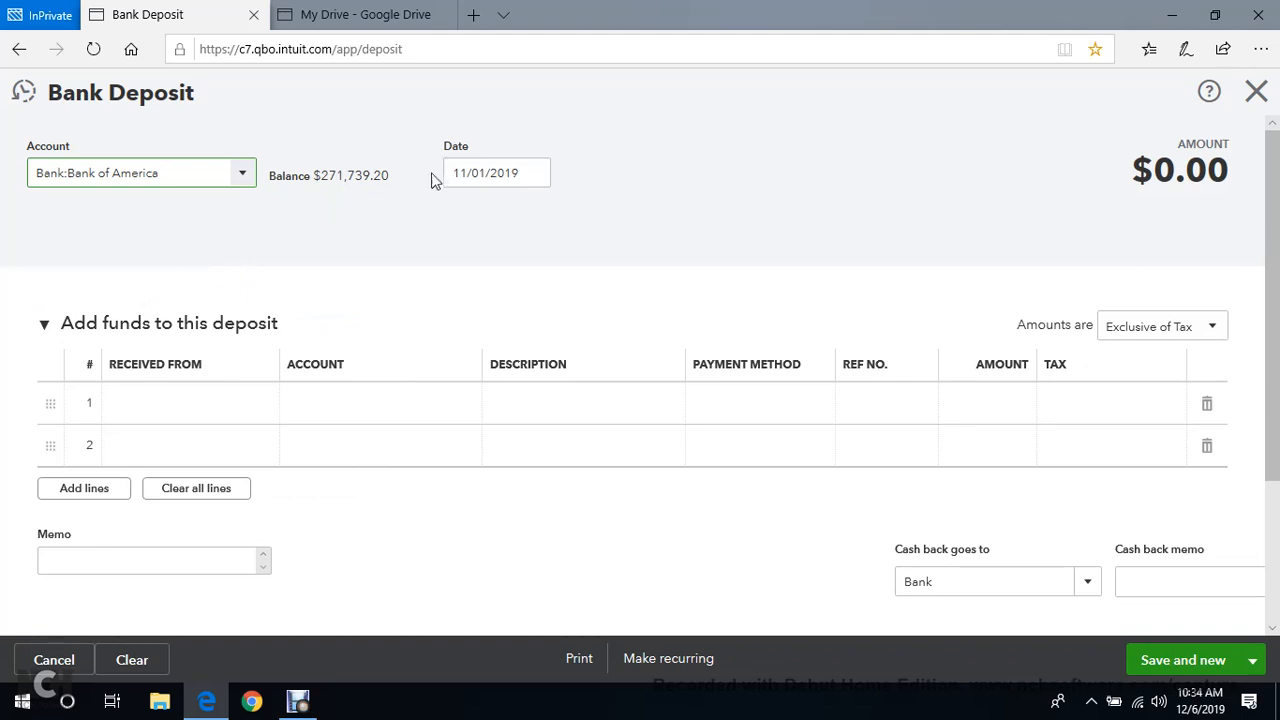
click(535, 175)
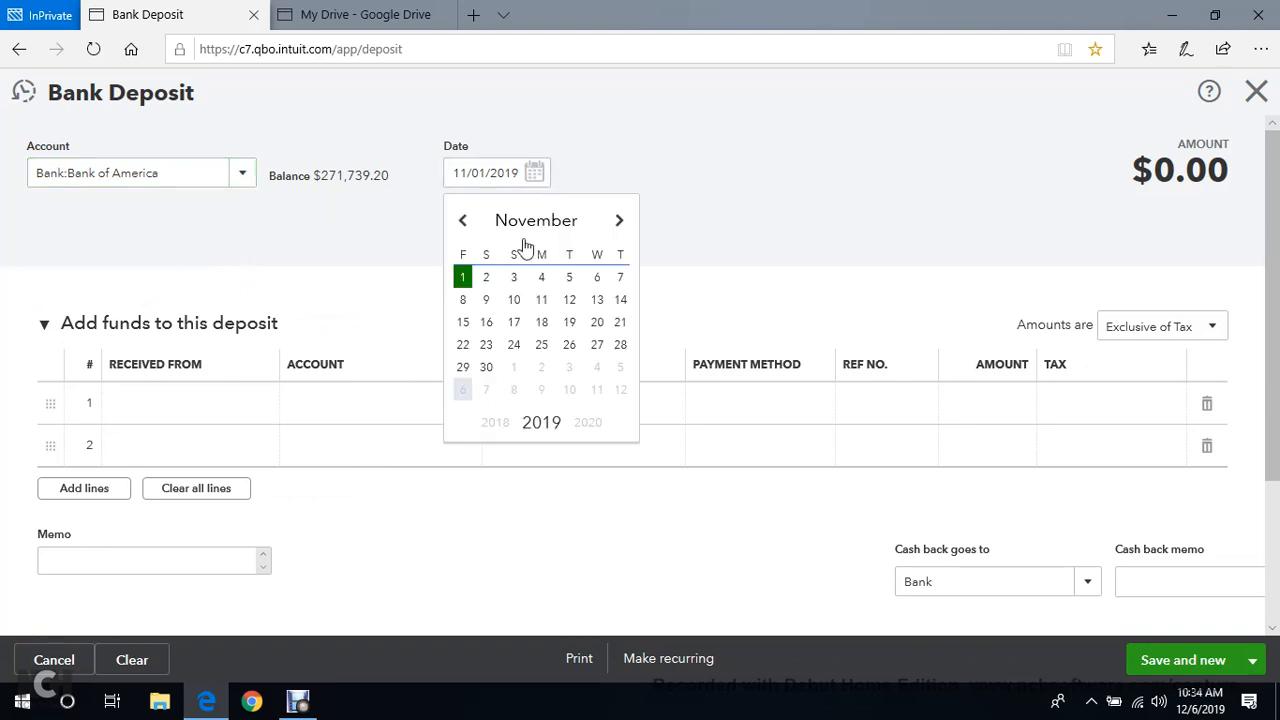
click(463, 278)
click(520, 248)
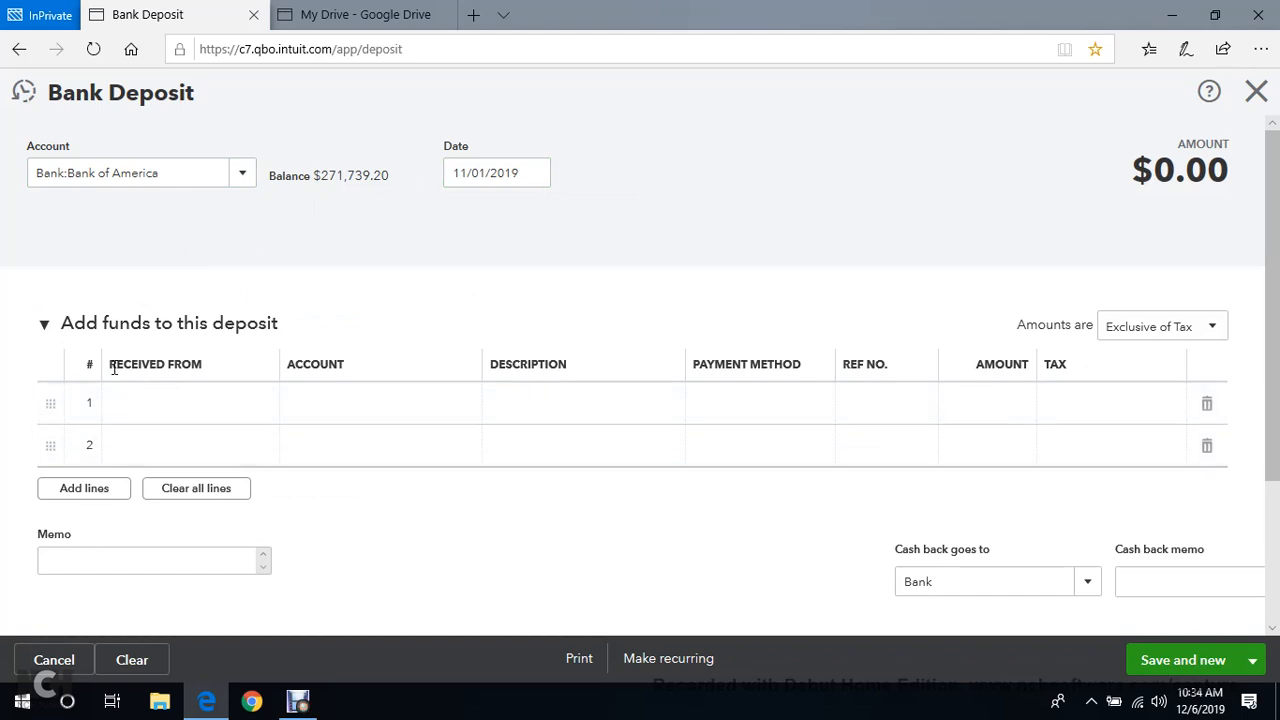
Choose the customer Jim's Auto Repair as the payer on the first line of the deposit.
click(243, 406)
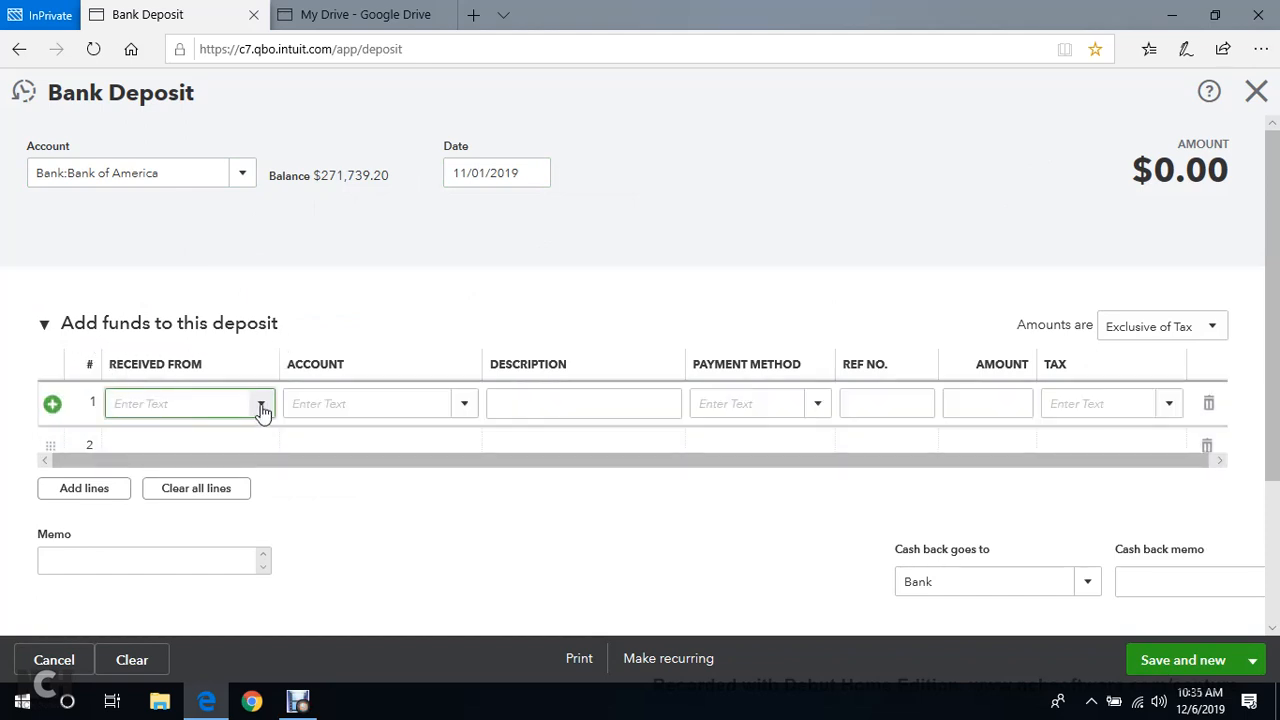
click(261, 404)
scroll(312, 260, down, 5)
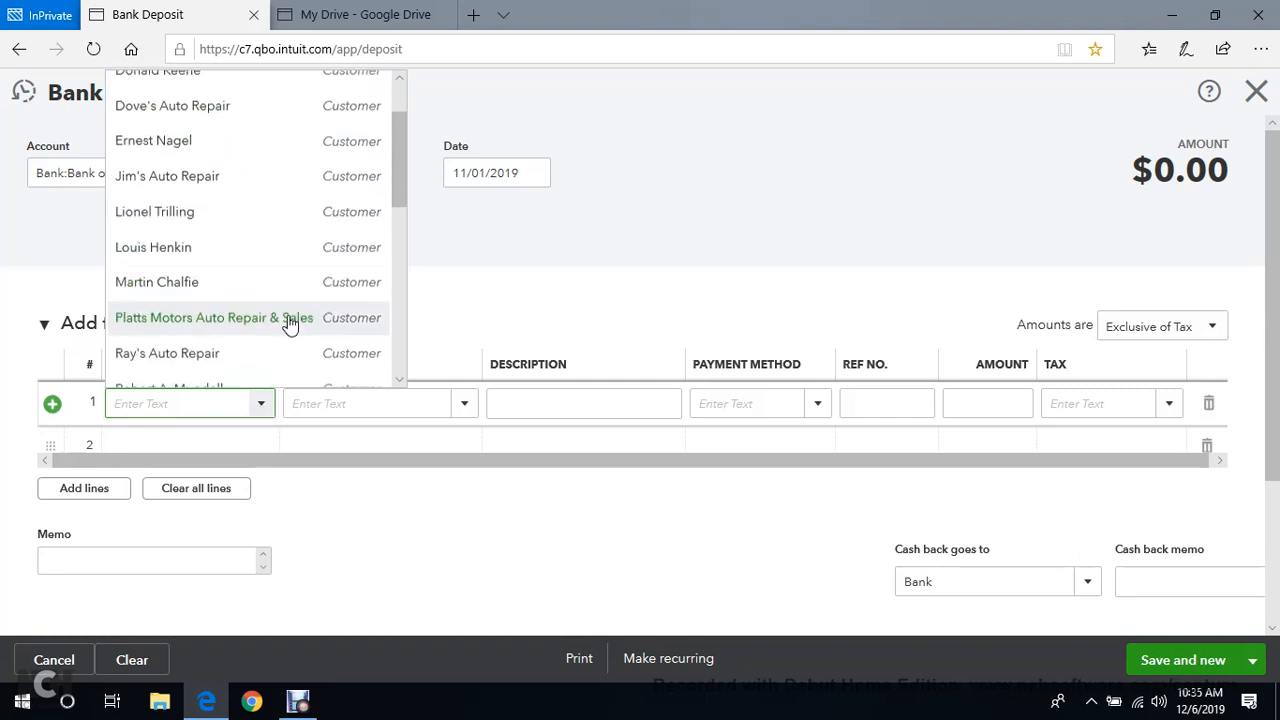
scroll(294, 314, up, 3)
scroll(305, 313, up, 2)
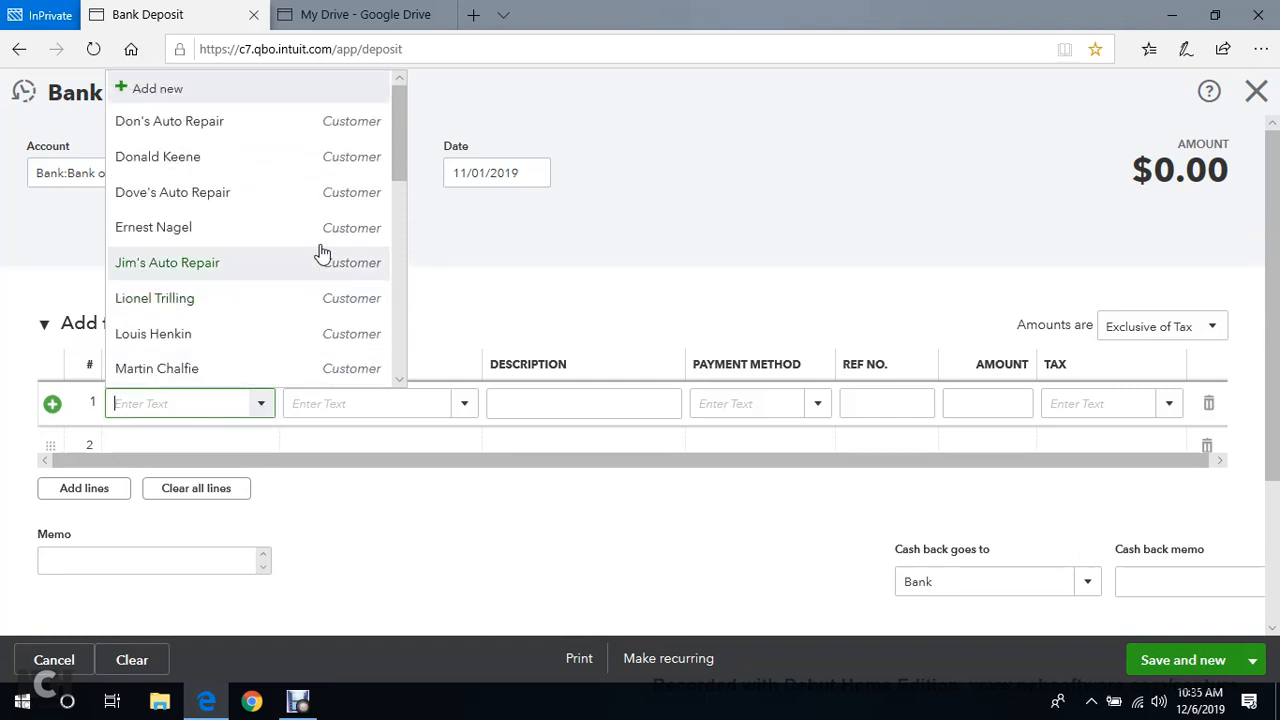
click(228, 270)
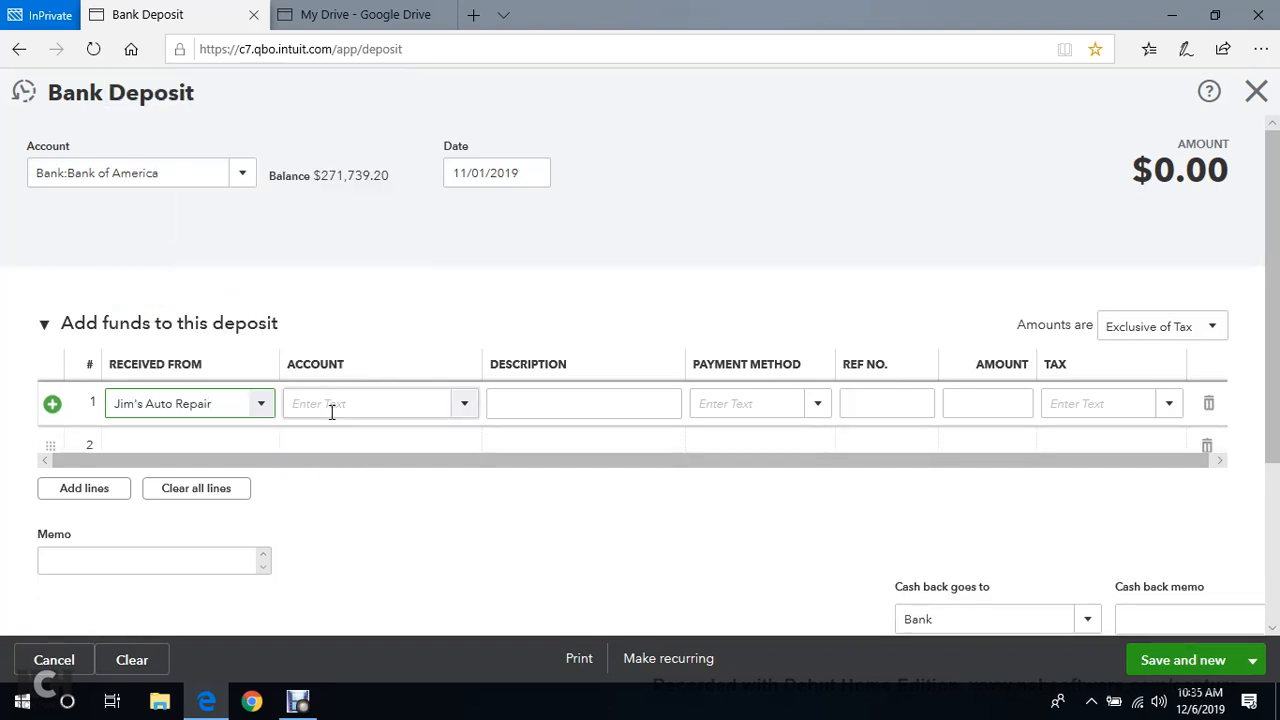
Assign the first deposit line to the Cash and cash equivalents account.
click(465, 404)
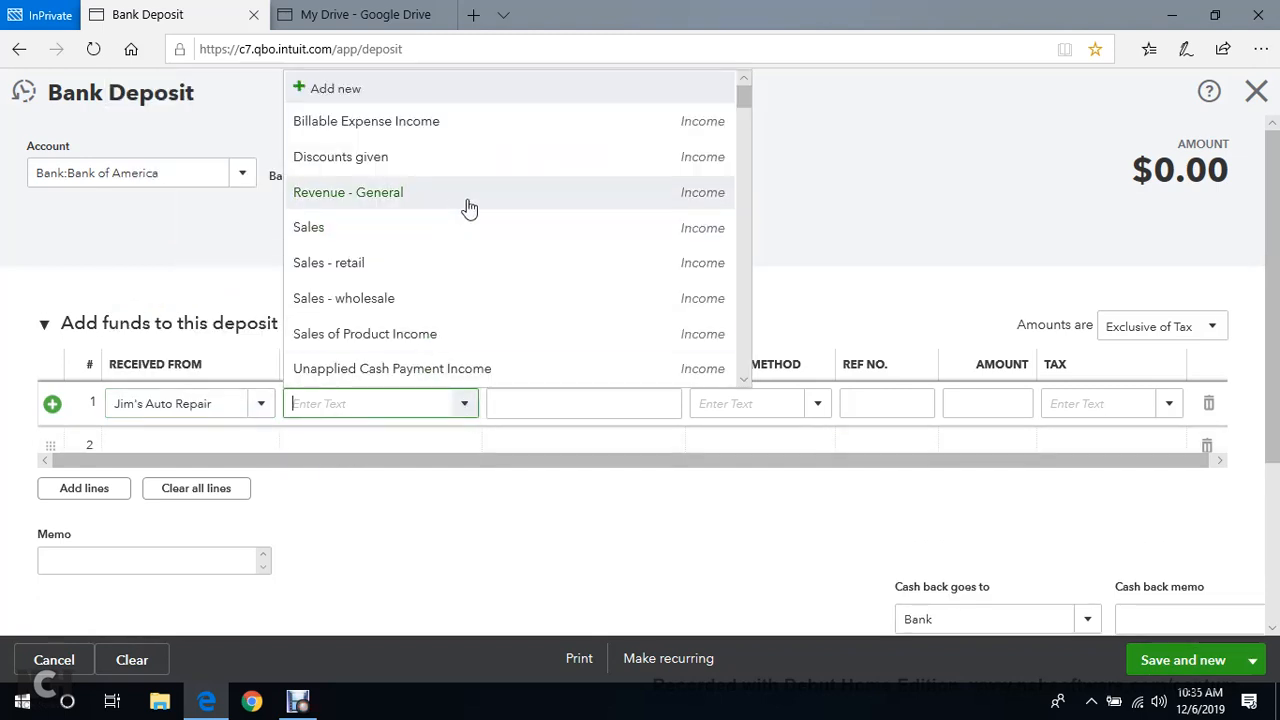
scroll(529, 190, down, 1)
scroll(529, 205, down, 1)
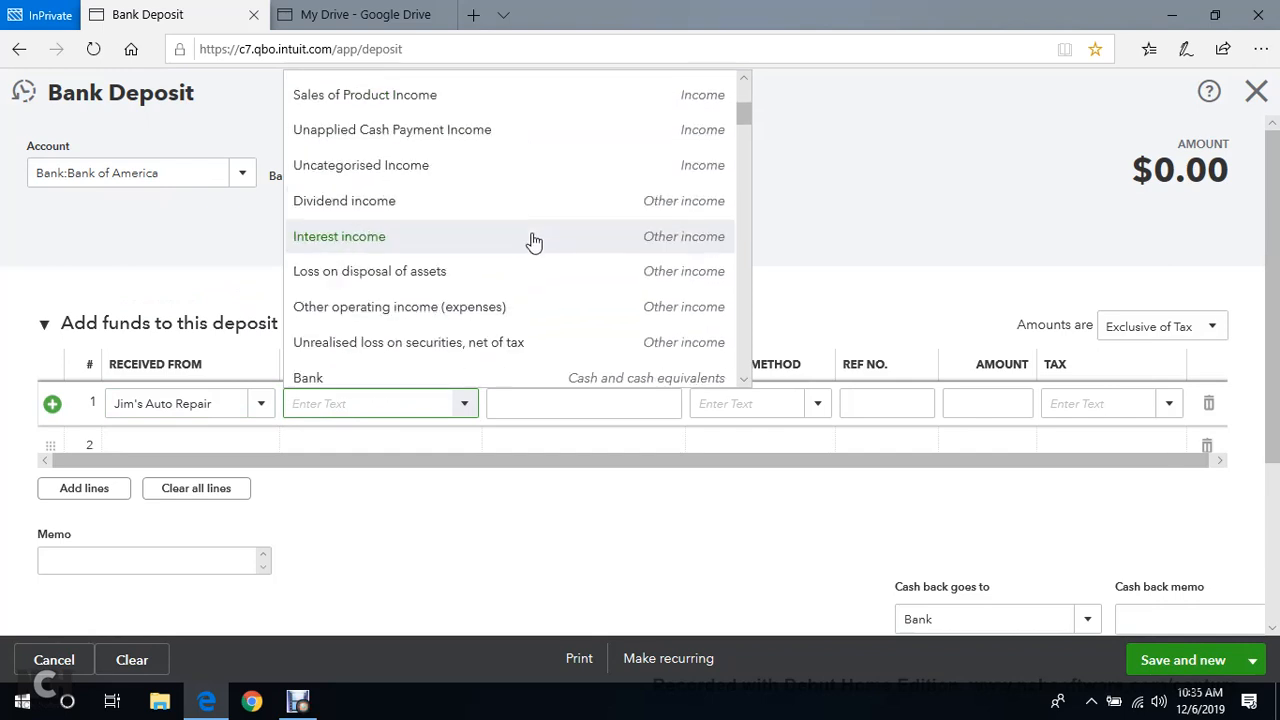
scroll(547, 218, up, 1)
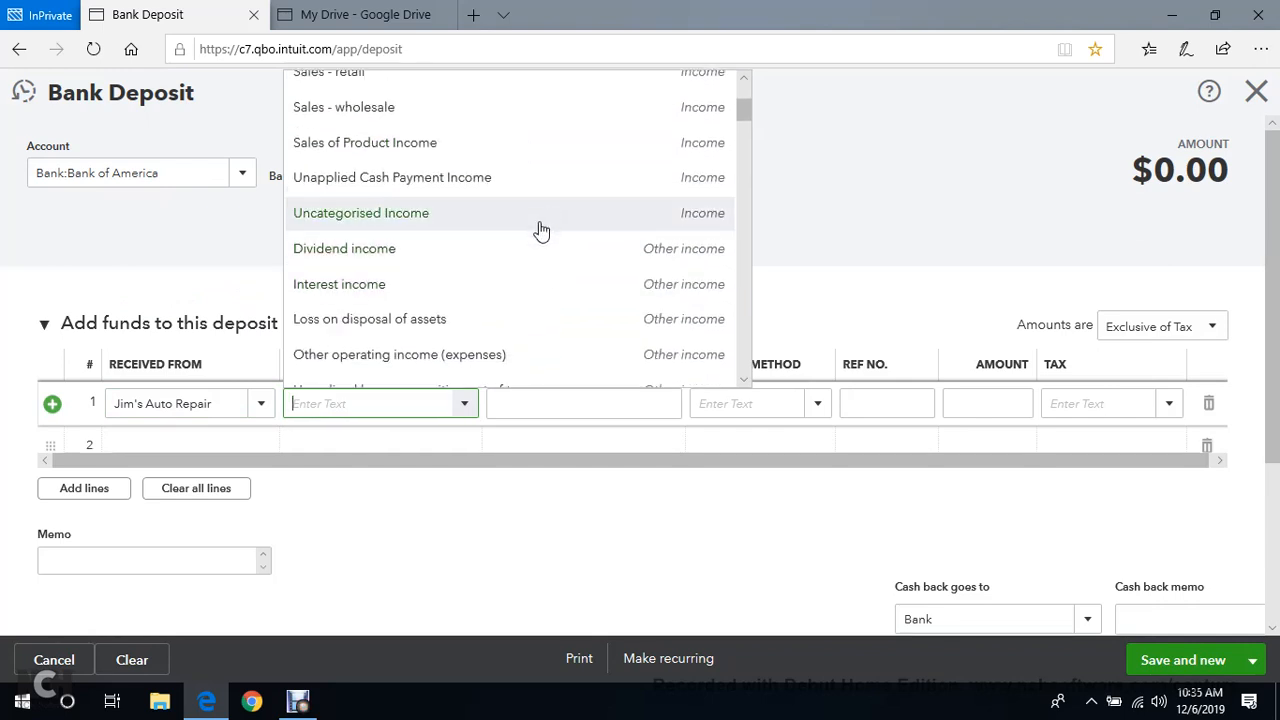
scroll(540, 231, down, 3)
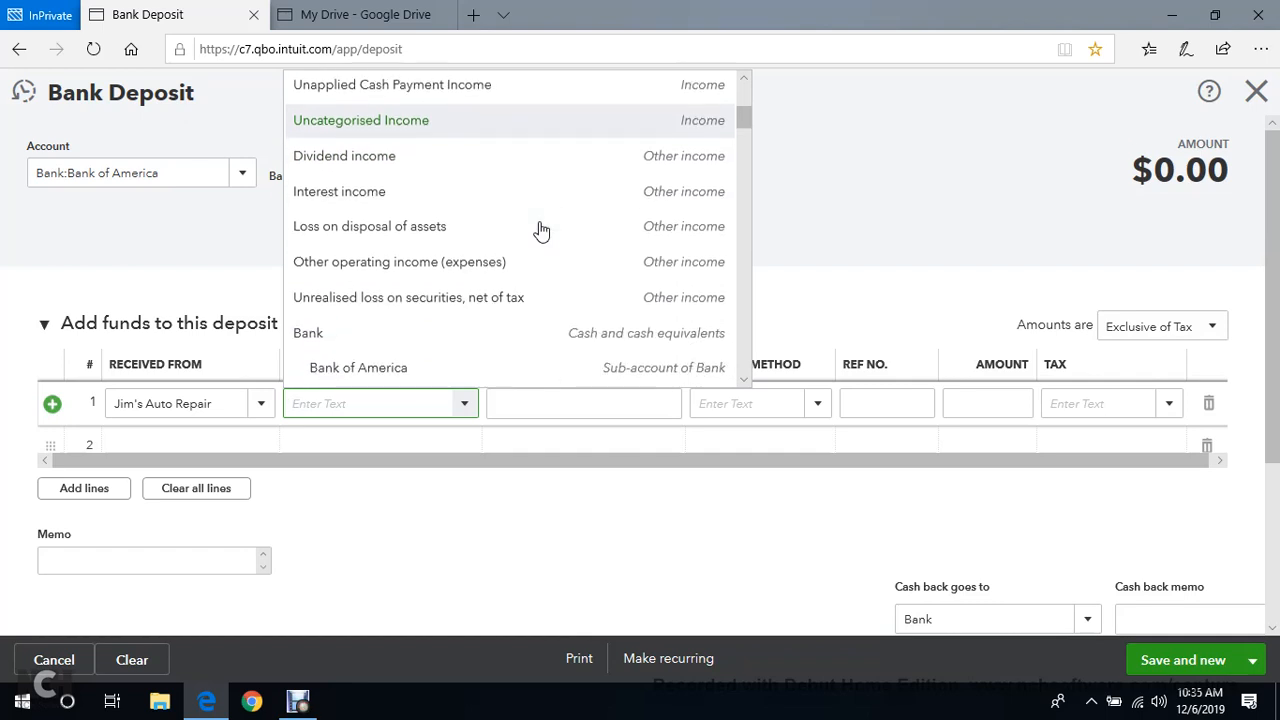
scroll(540, 231, down, 5)
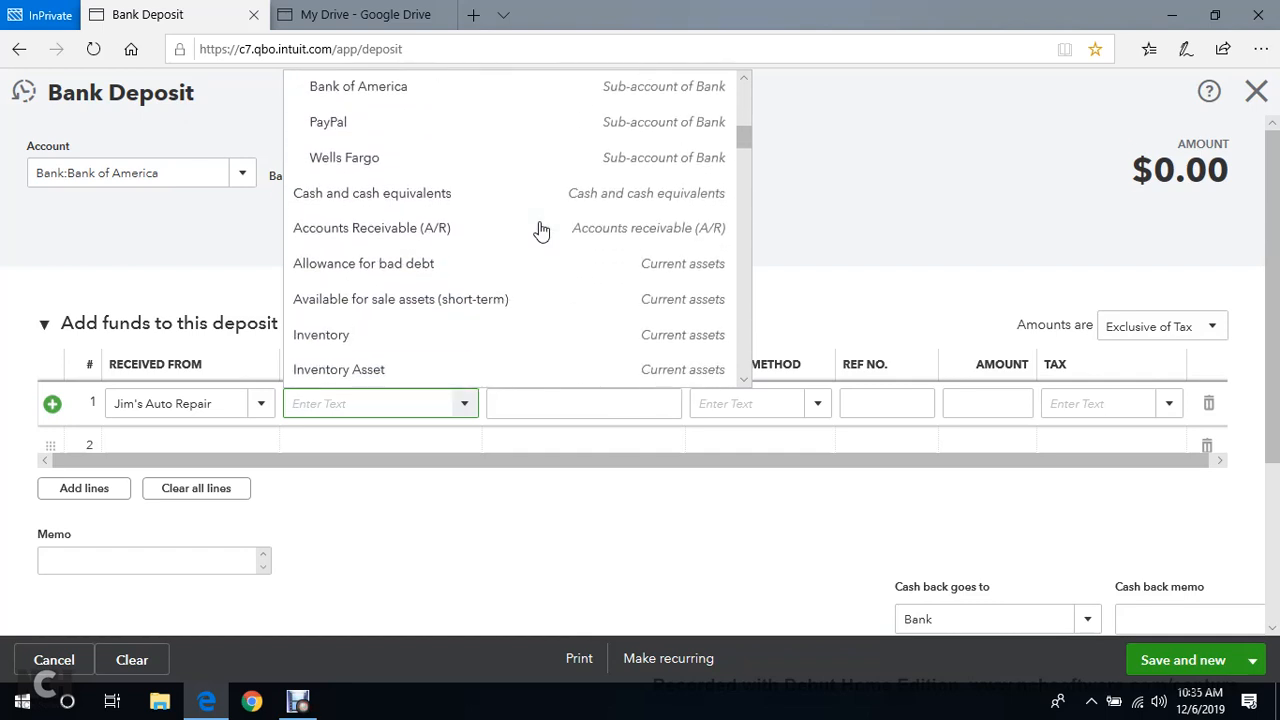
scroll(540, 231, down, 4)
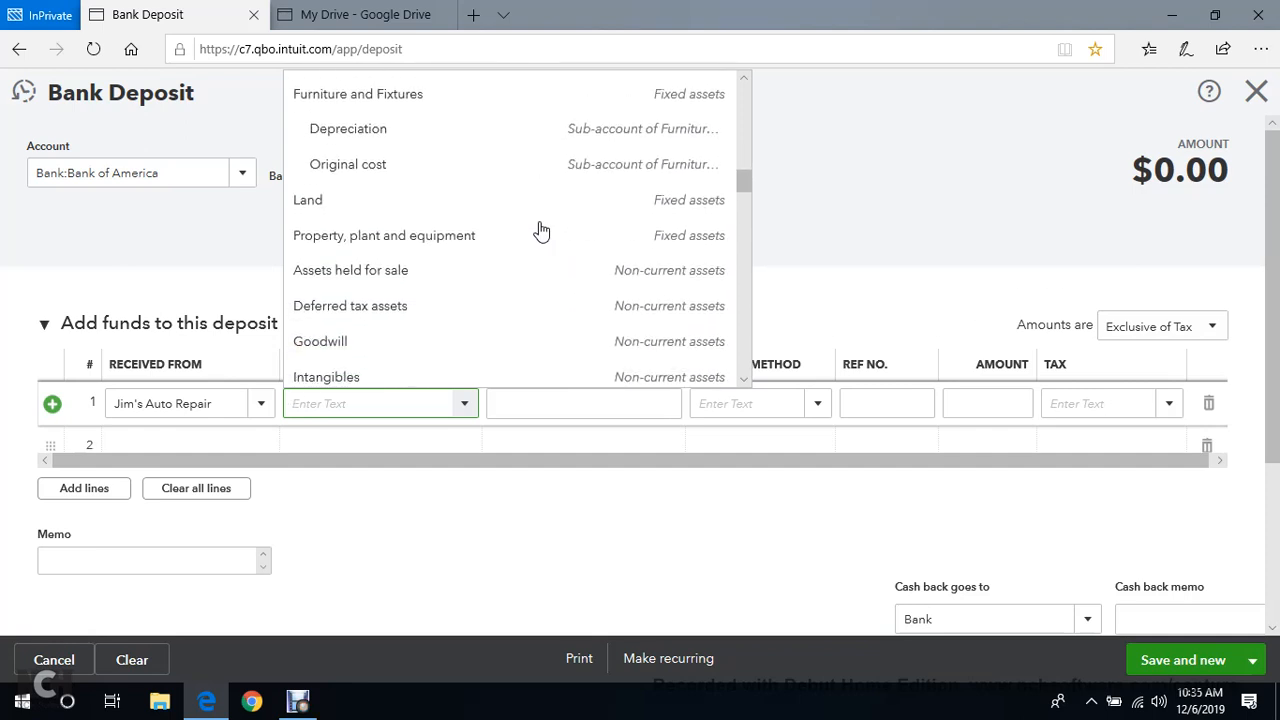
scroll(540, 231, up, 6)
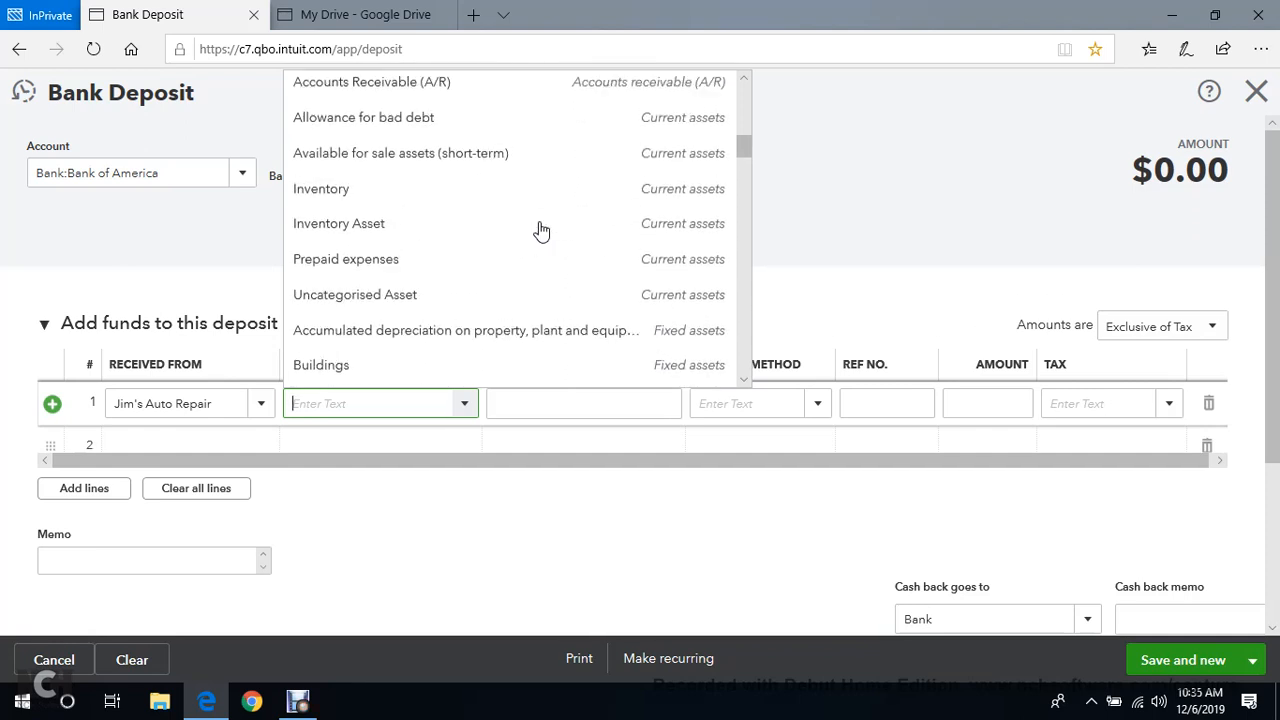
scroll(540, 231, up, 2)
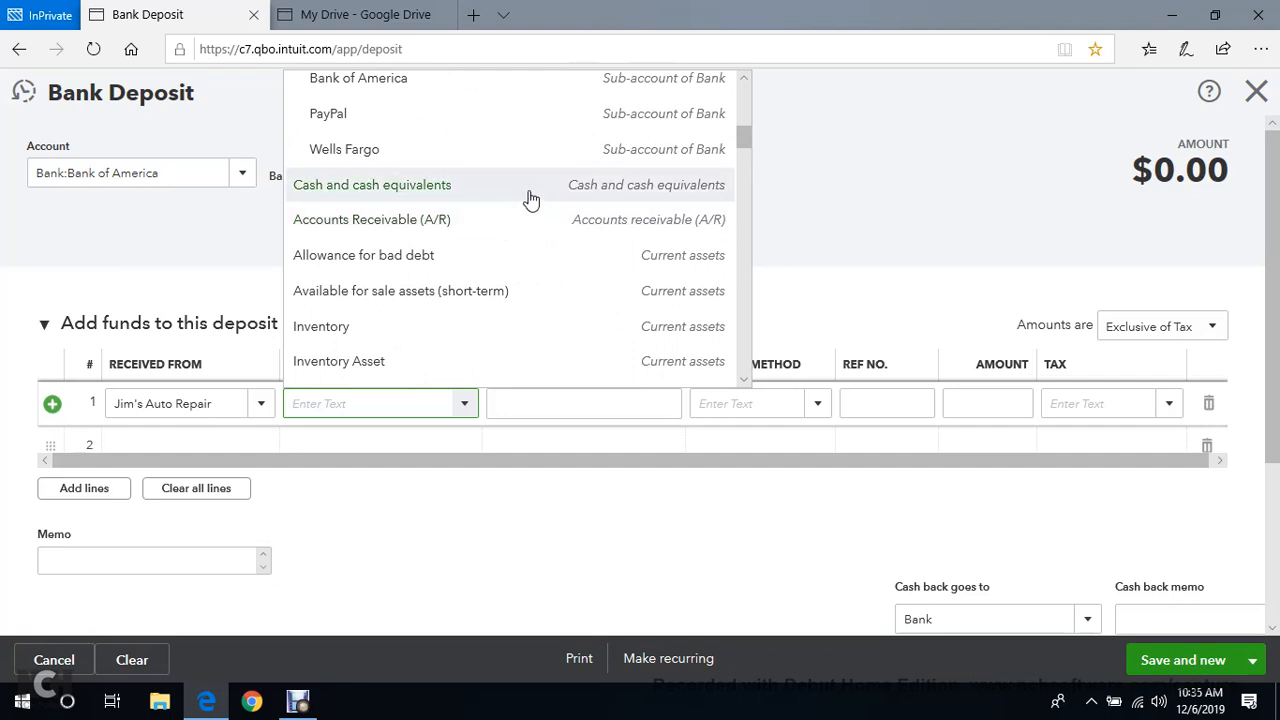
click(527, 190)
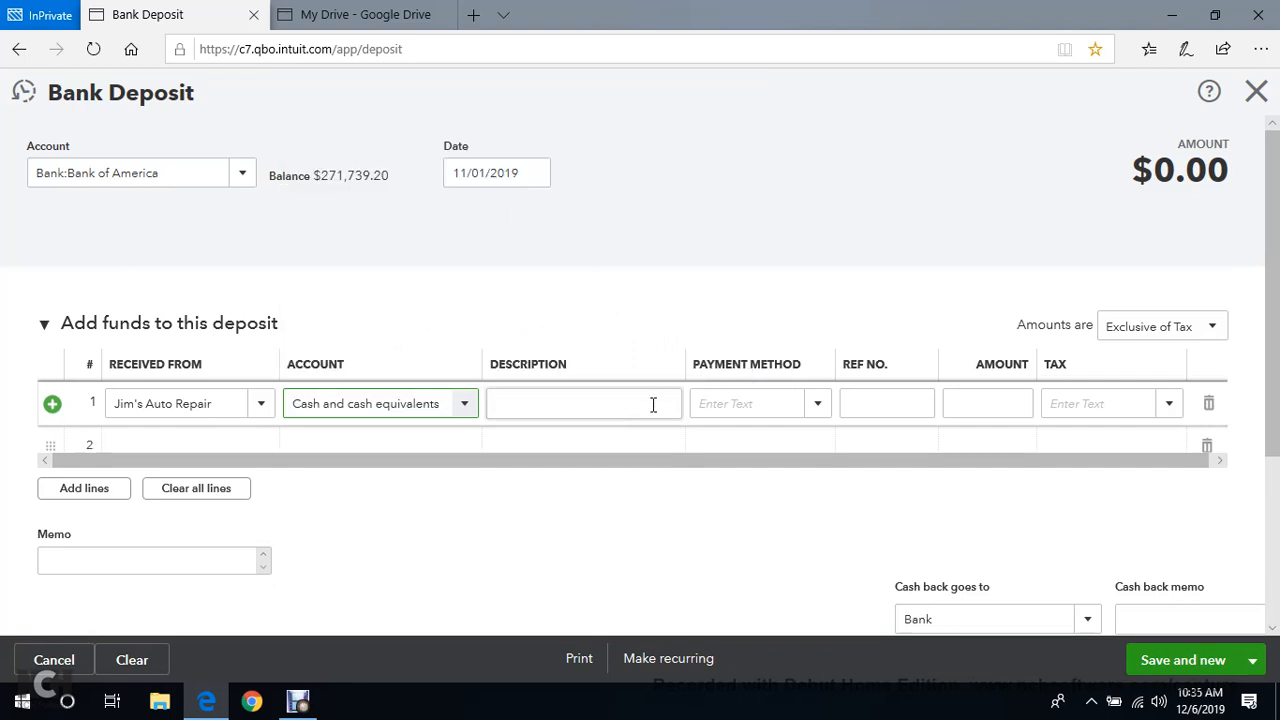
Set the deposit line's payment method to Cheque and its amount to 10000.
click(818, 404)
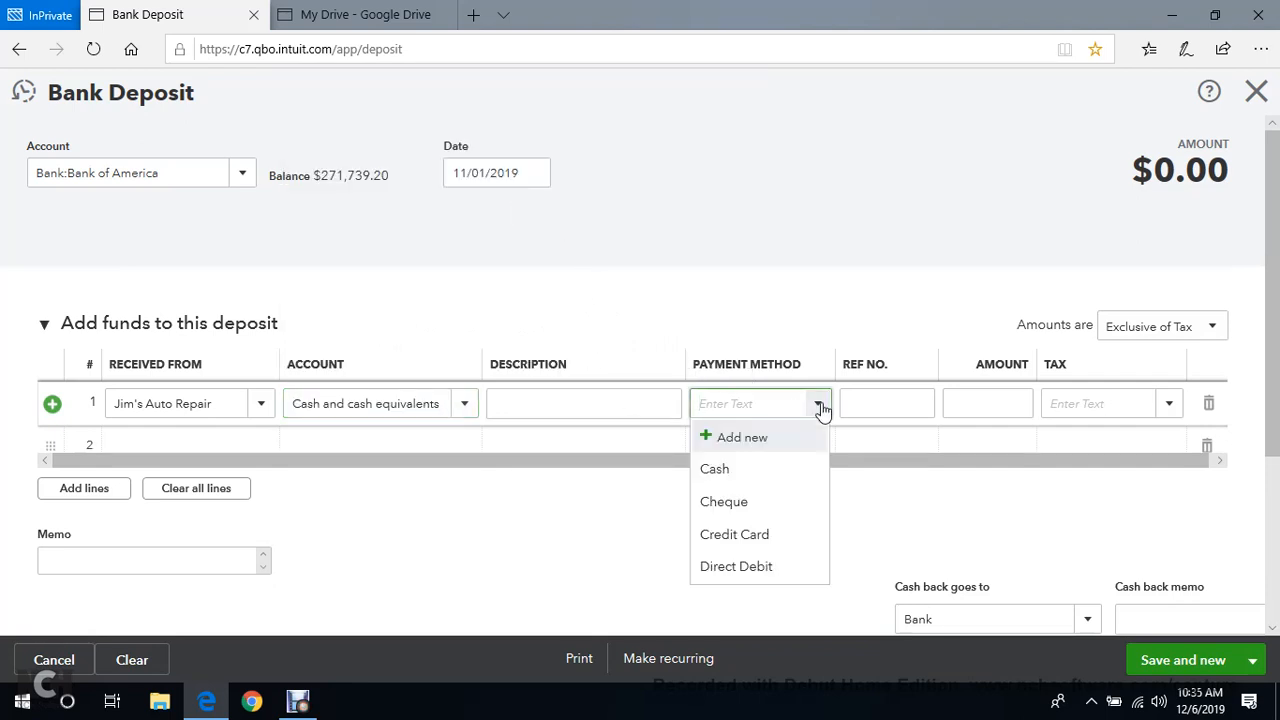
click(776, 502)
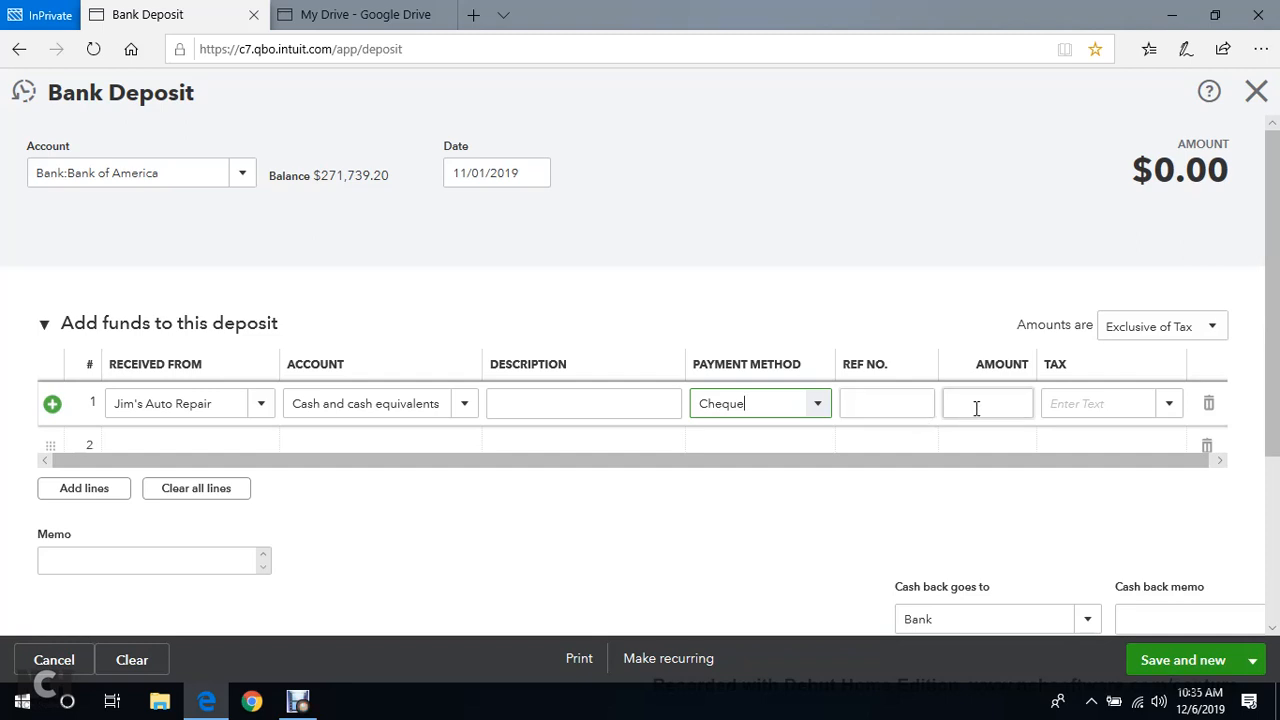
click(1012, 408)
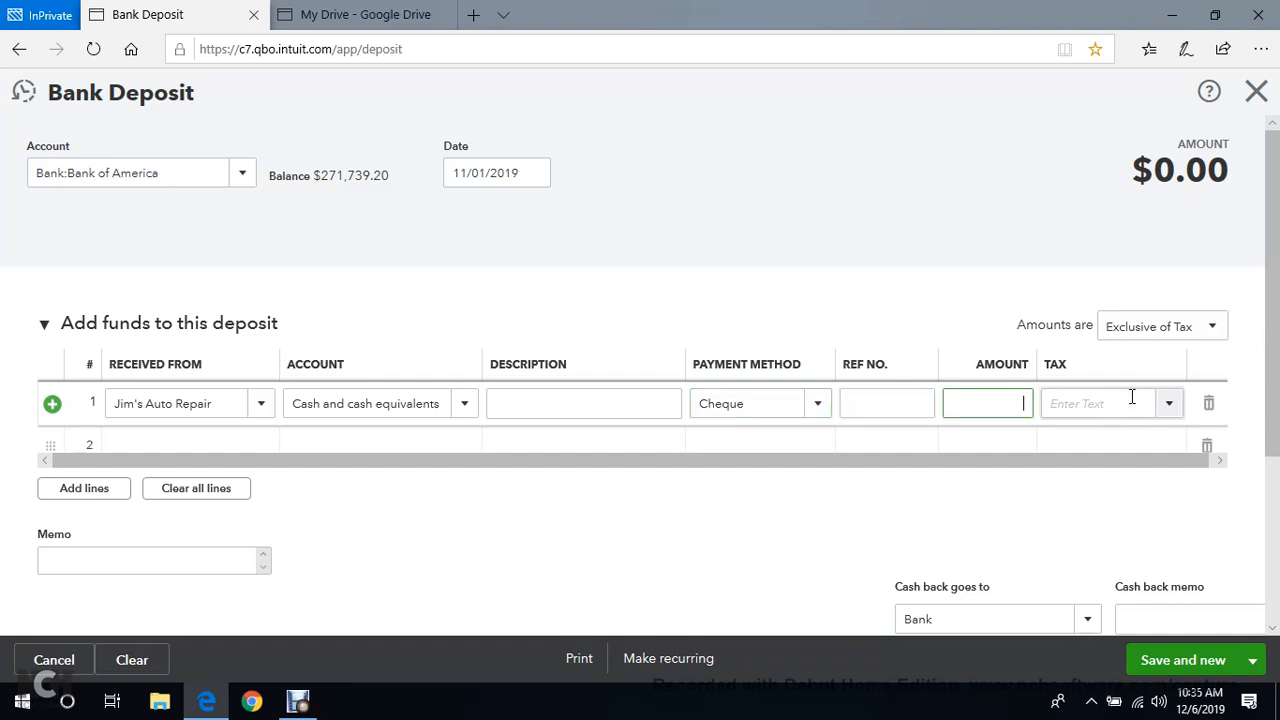
text(10000)
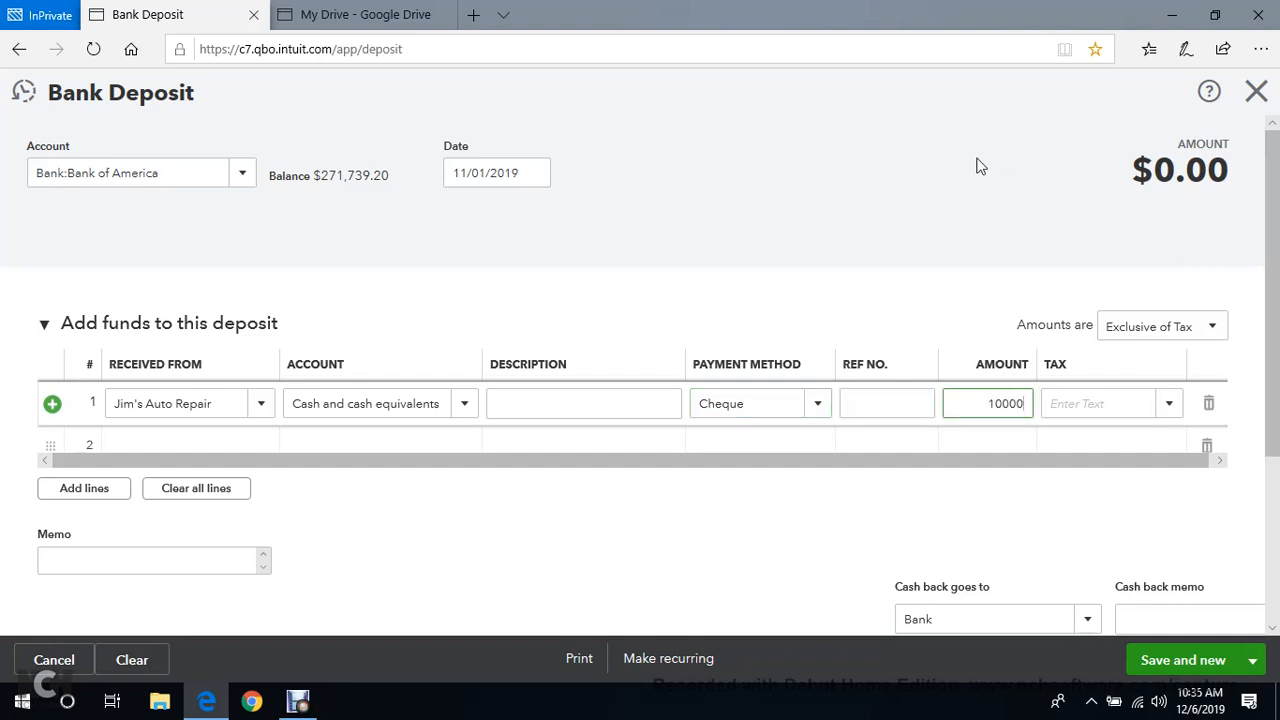
click(938, 207)
Make the deposit amounts inclusive of tax and review the cash back section below the lines.
scroll(908, 251, down, 1)
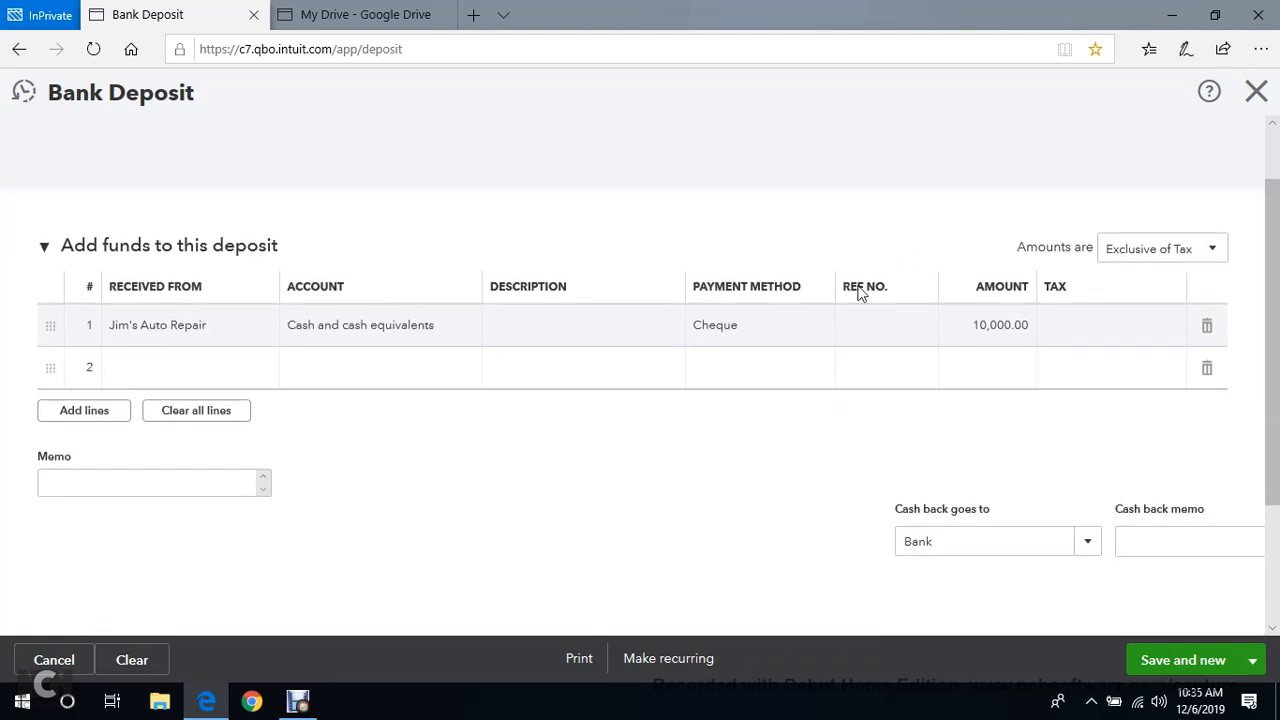
scroll(982, 420, down, 1)
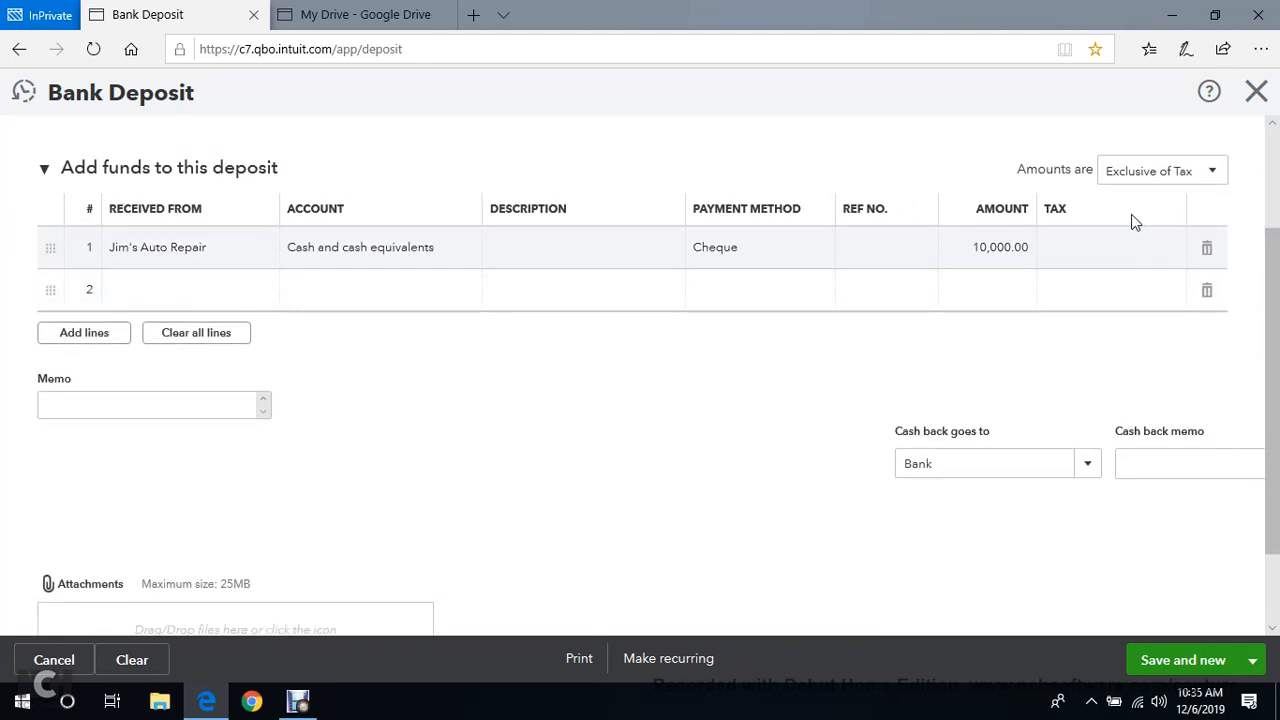
click(1205, 172)
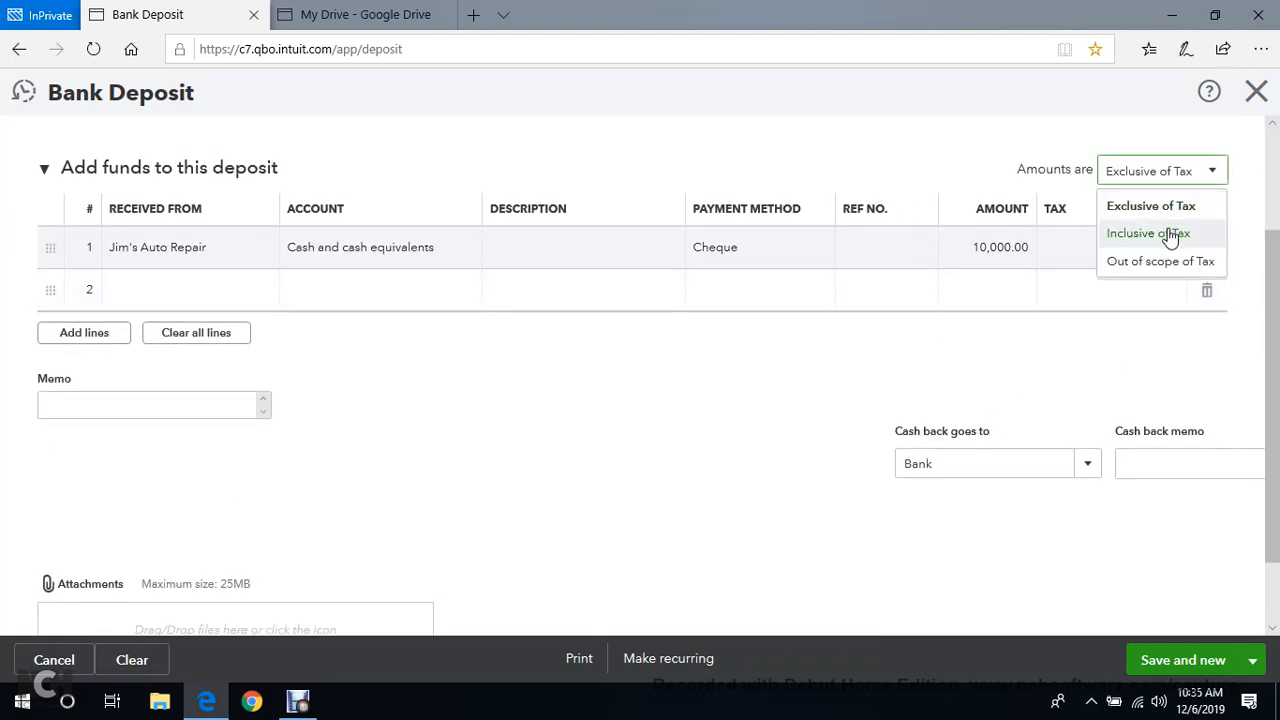
click(1170, 233)
scroll(924, 347, down, 1)
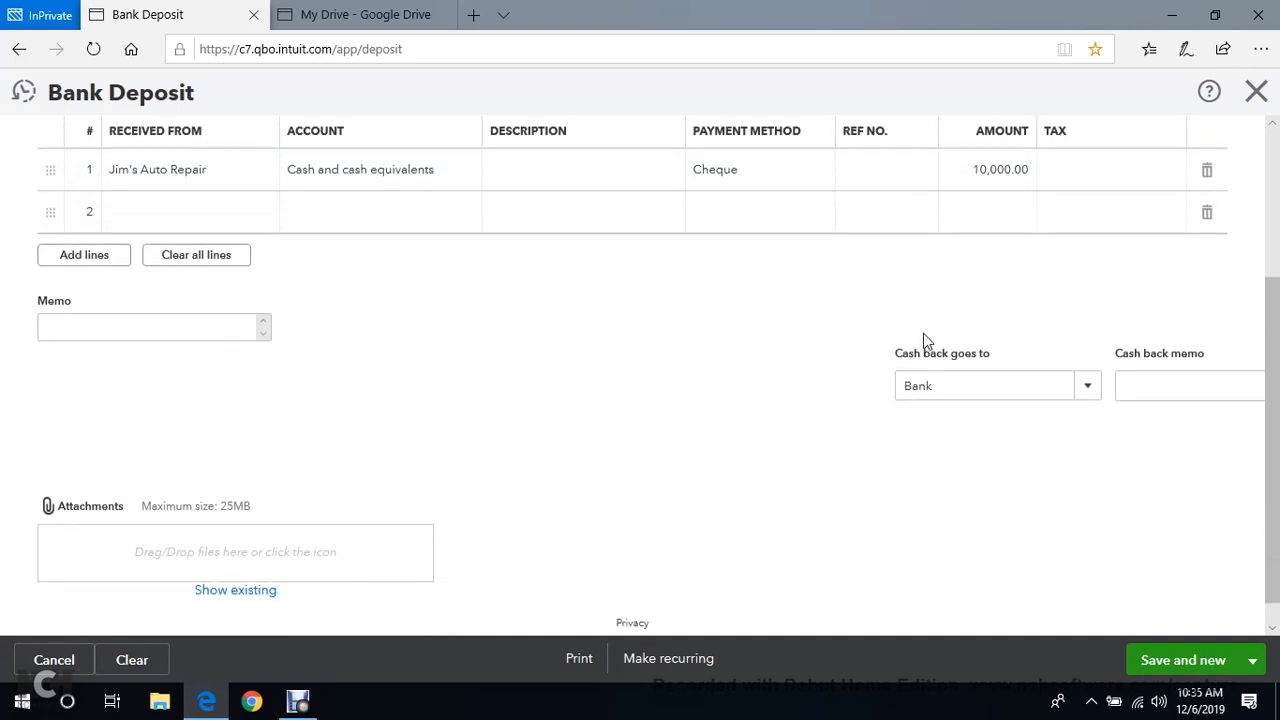
scroll(931, 320, down, 1)
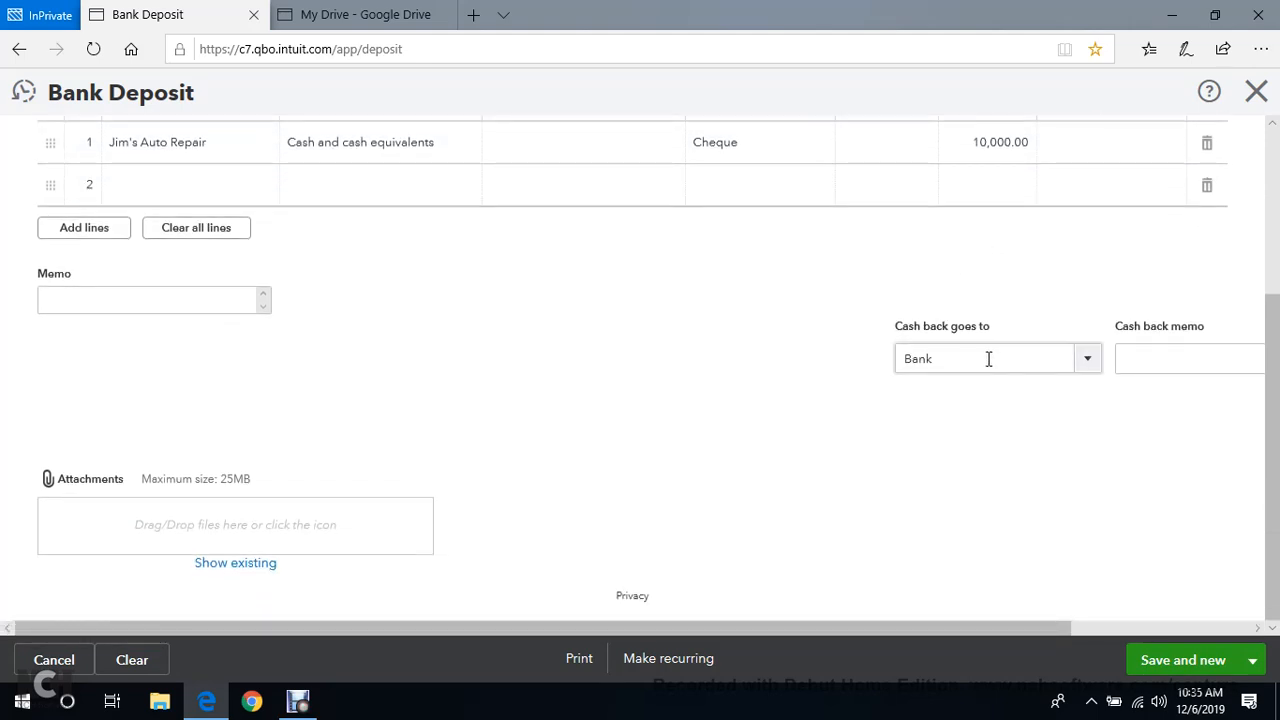
Send the deposit's cash back to the Bank of America account and leave the cash back memo empty.
click(1080, 370)
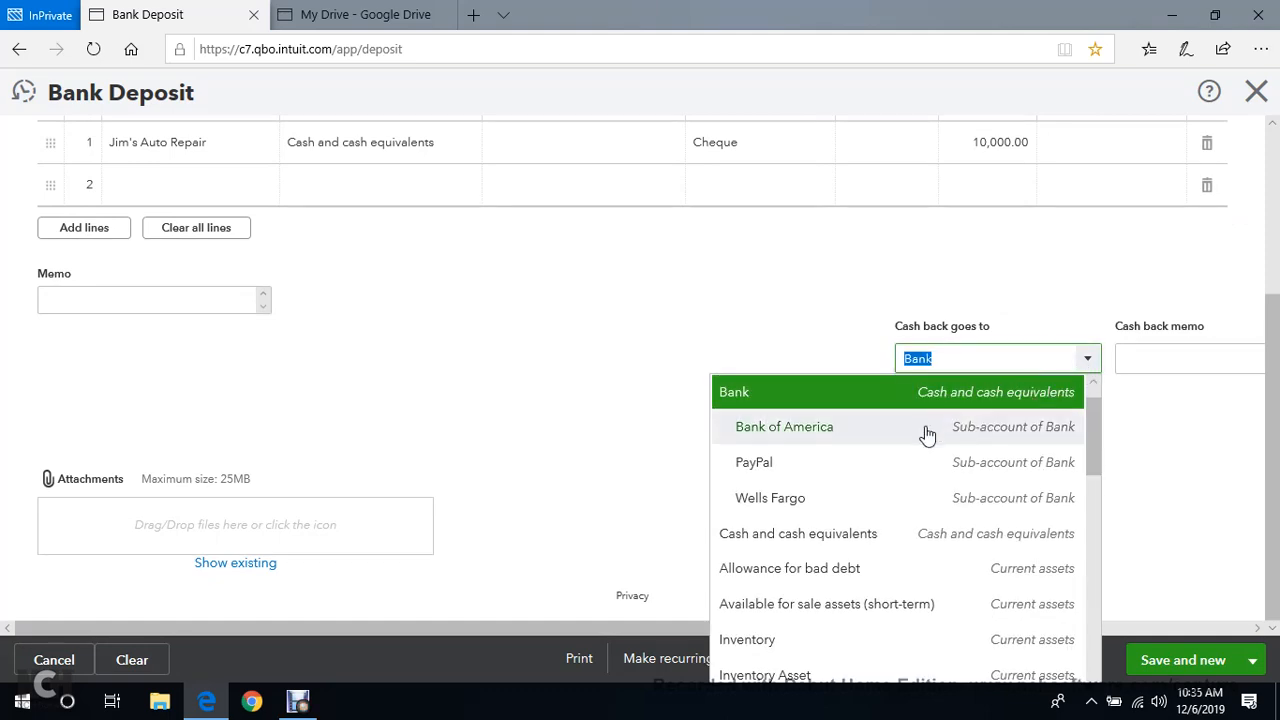
click(927, 432)
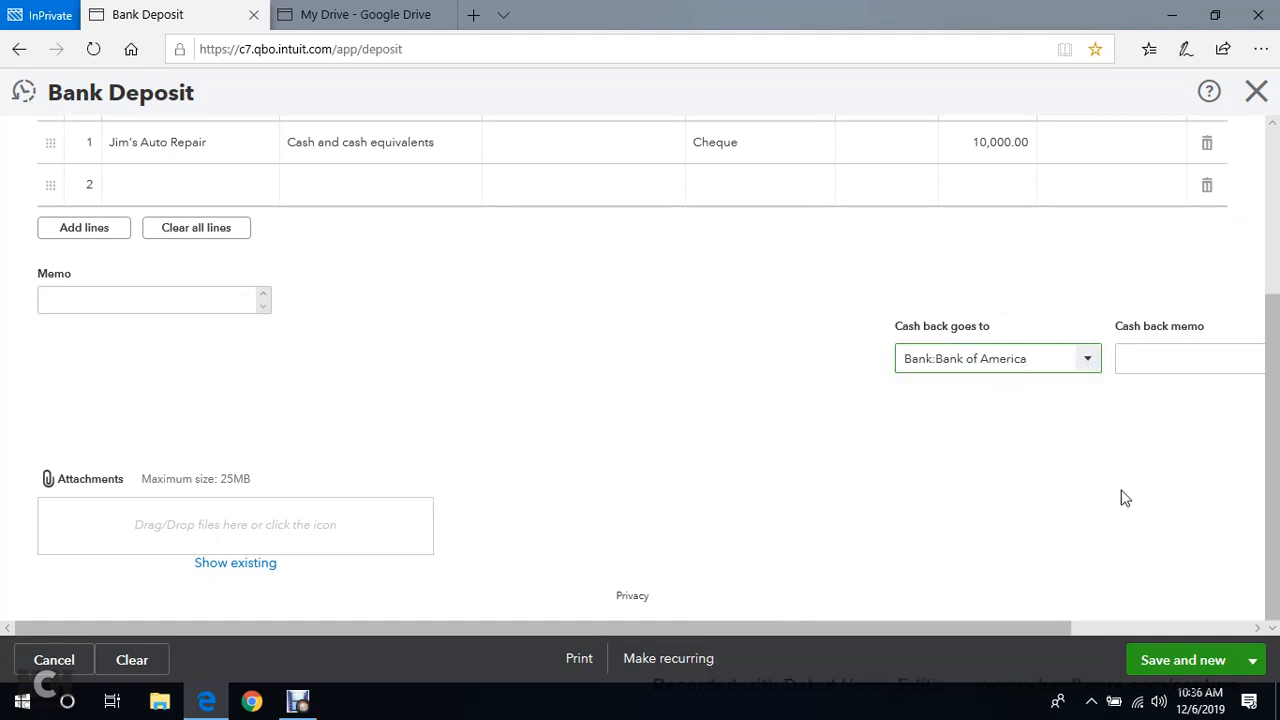
drag(805, 629, 946, 609)
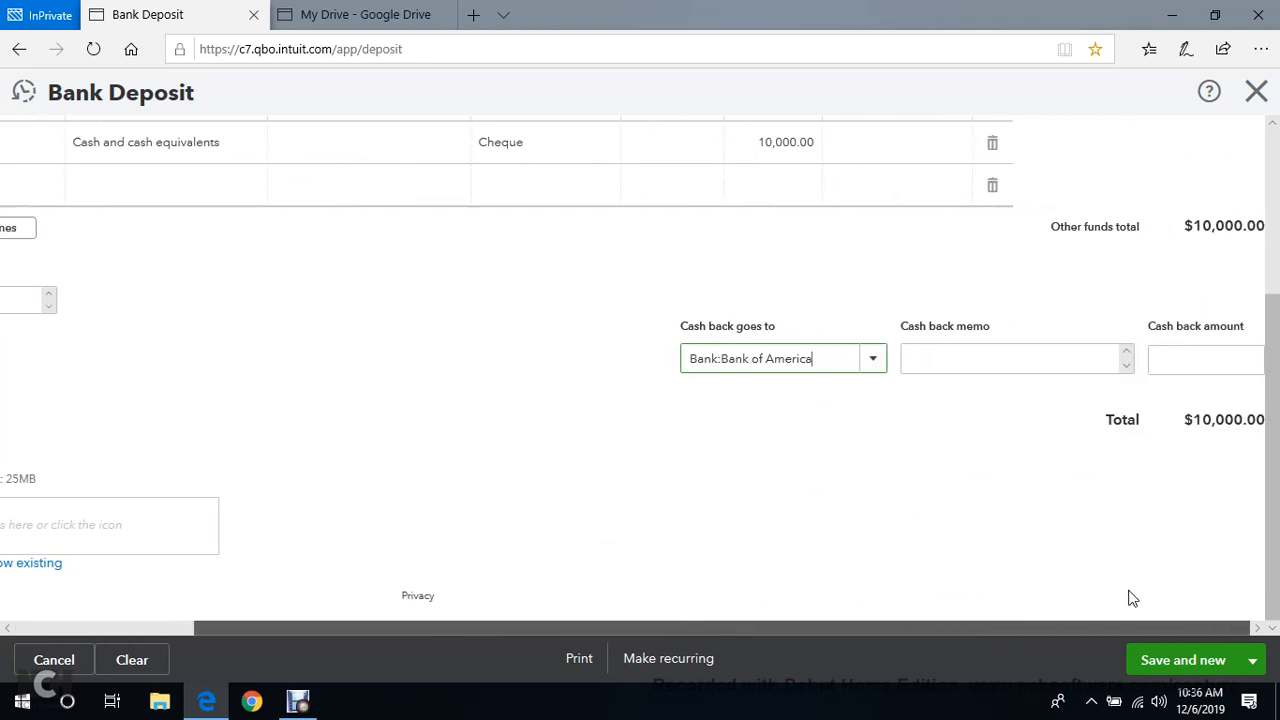
click(1128, 358)
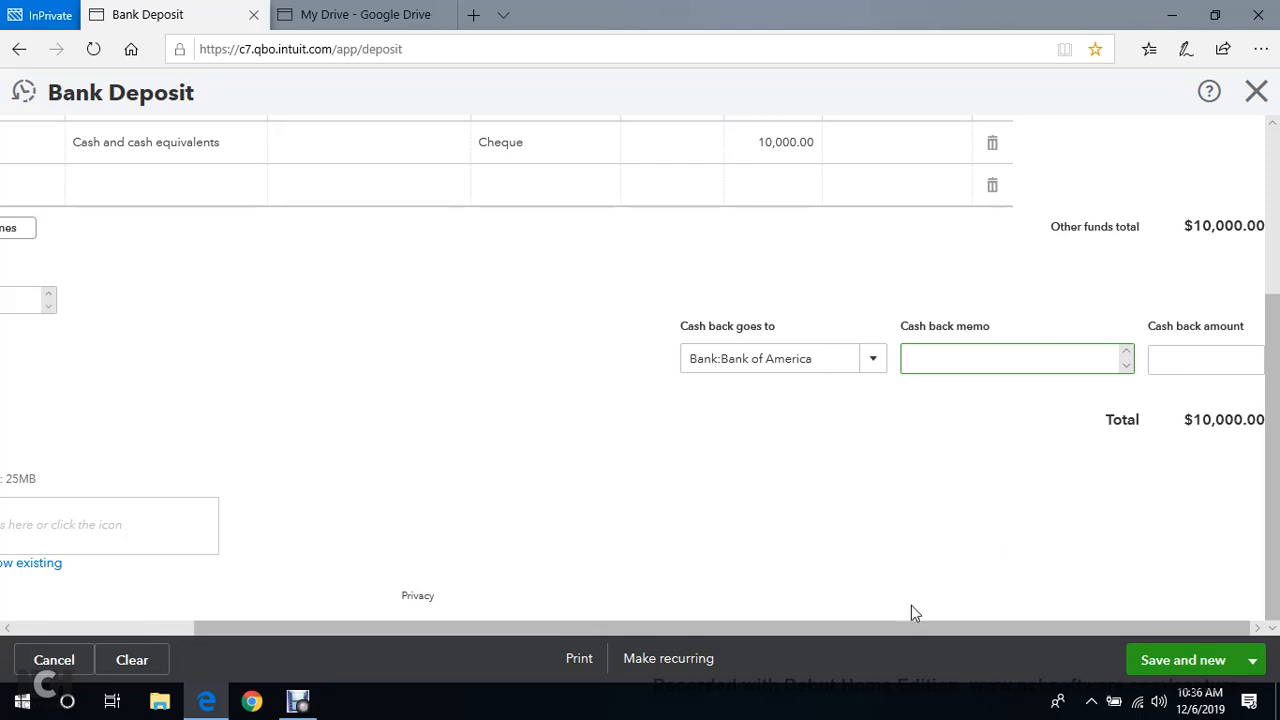
drag(984, 620, 608, 628)
Change the payment method of the Jim's Auto Repair deposit line to Cash.
scroll(726, 483, up, 3)
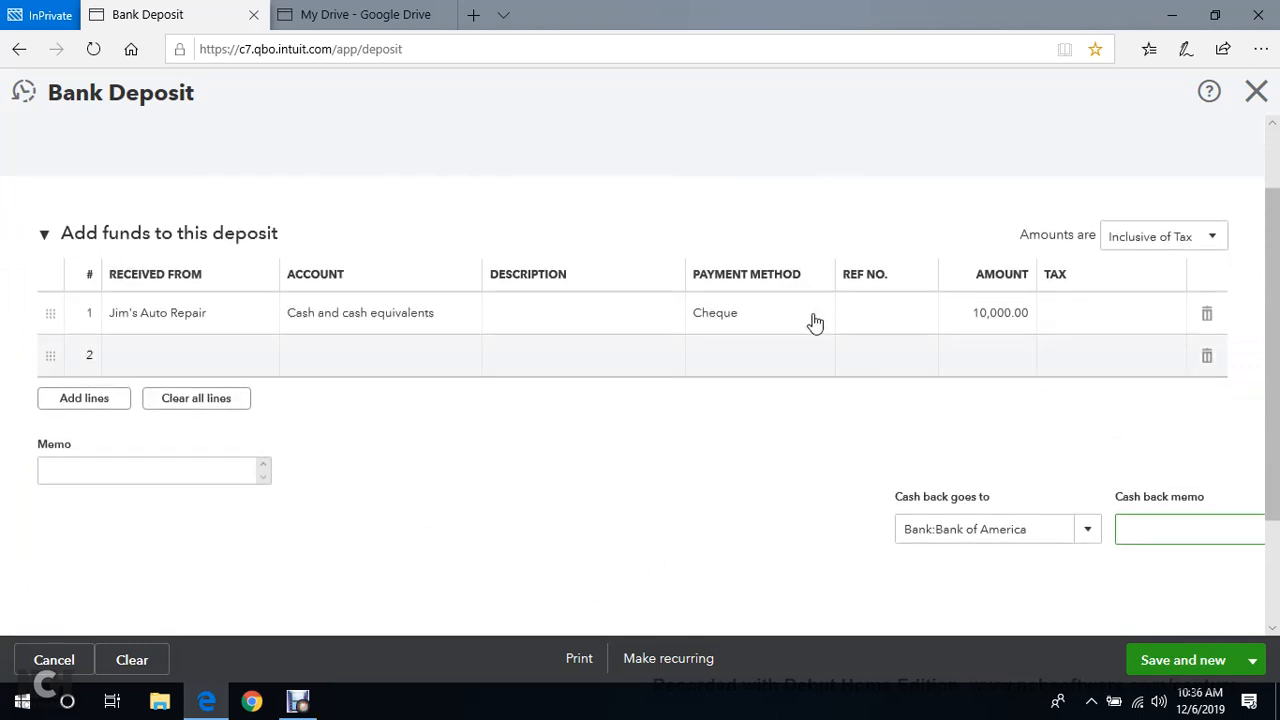
click(792, 325)
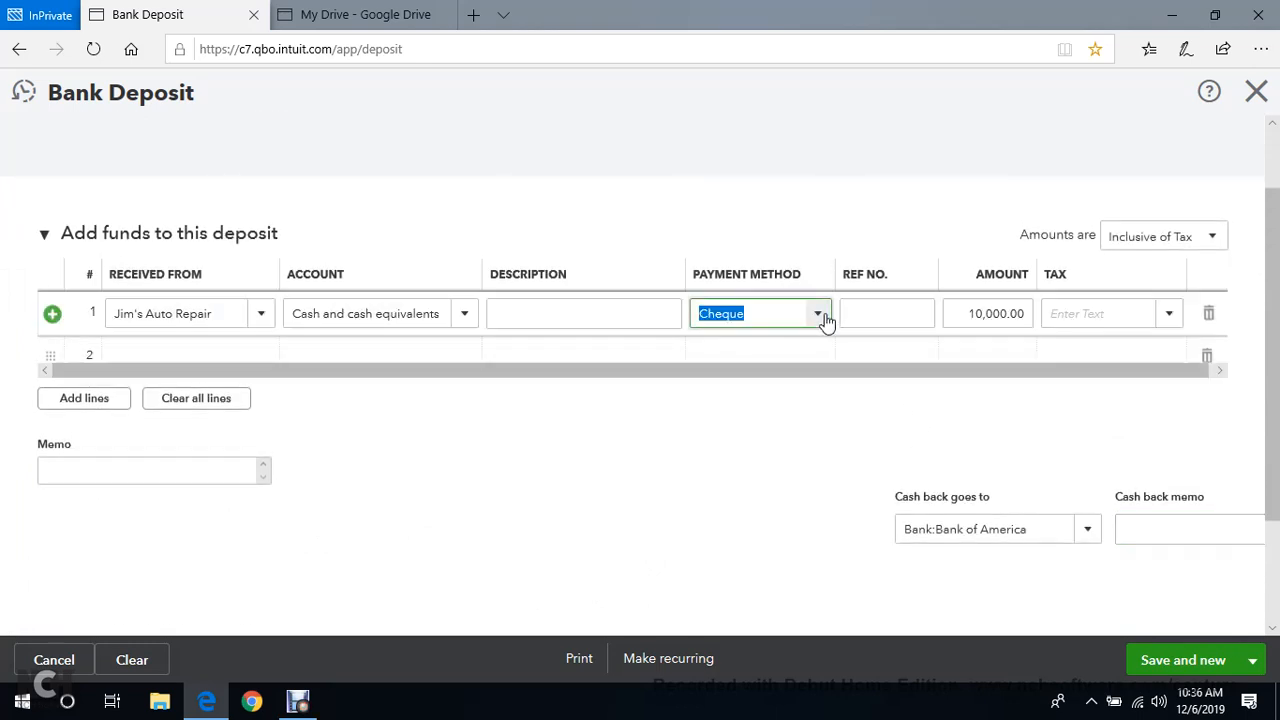
click(819, 318)
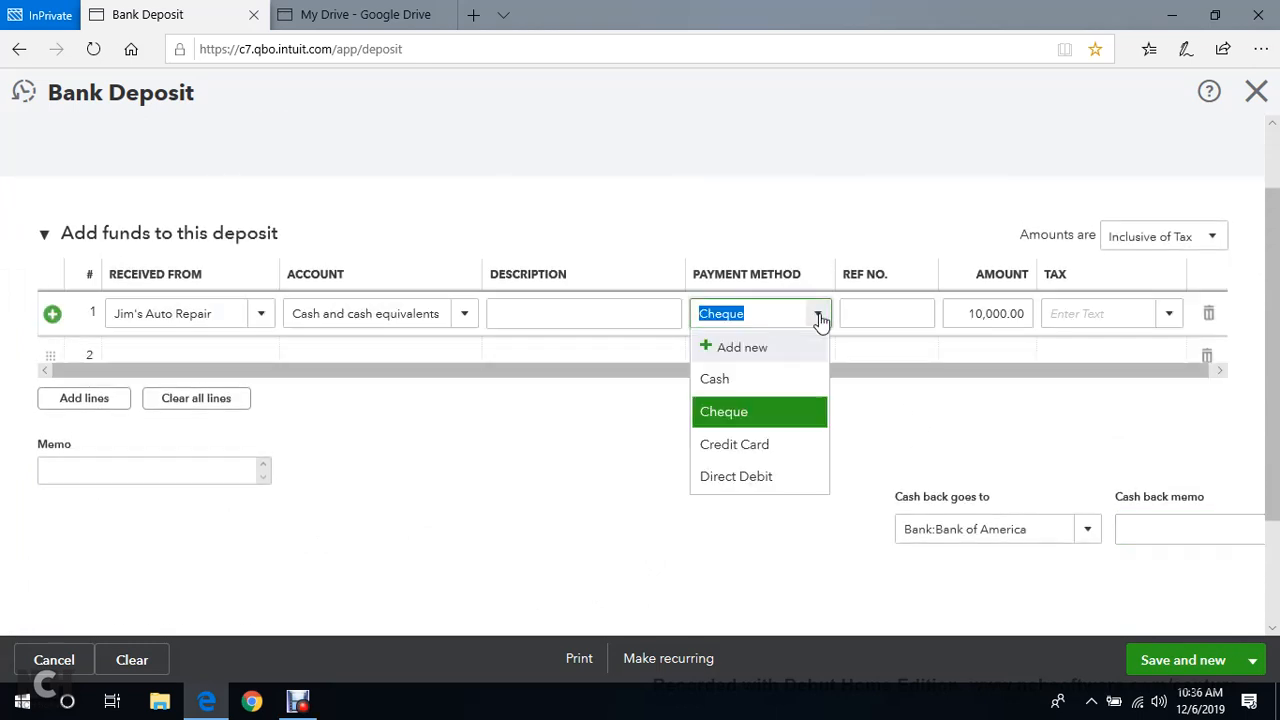
click(780, 378)
click(840, 197)
Review the completed bank deposit from header to cash back section, and save and close it.
scroll(866, 226, down, 2)
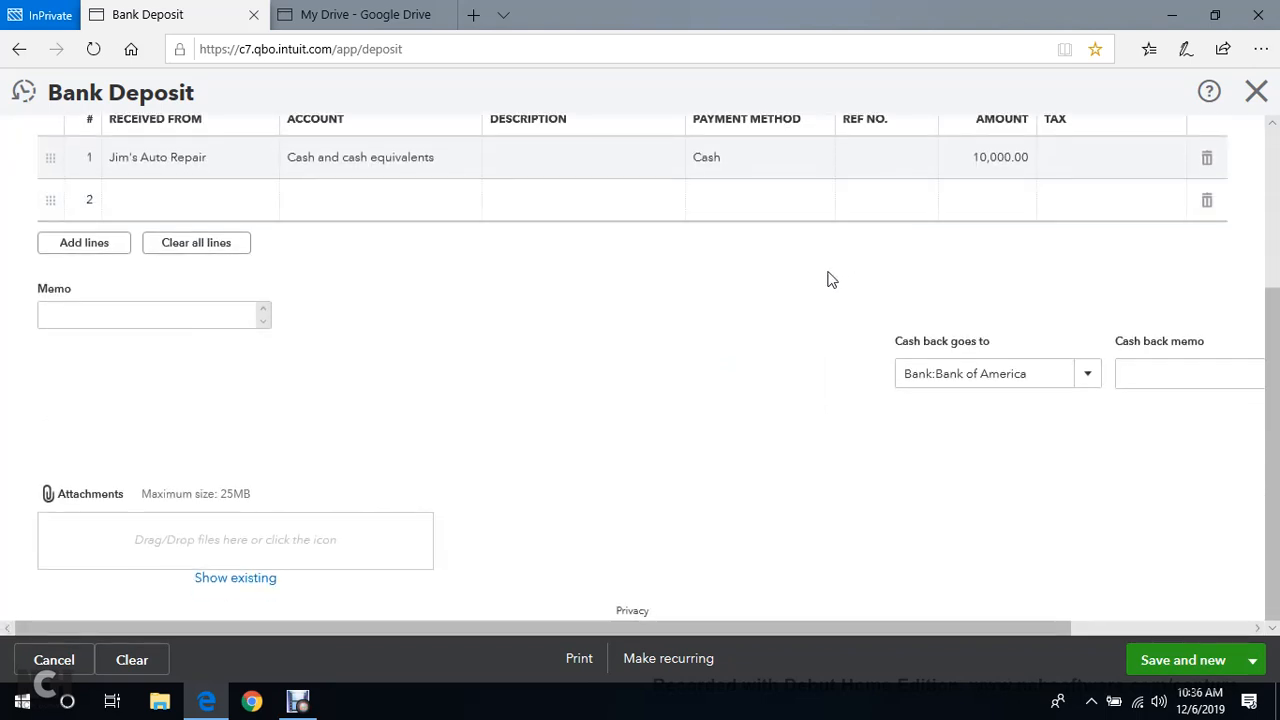
scroll(822, 286, up, 3)
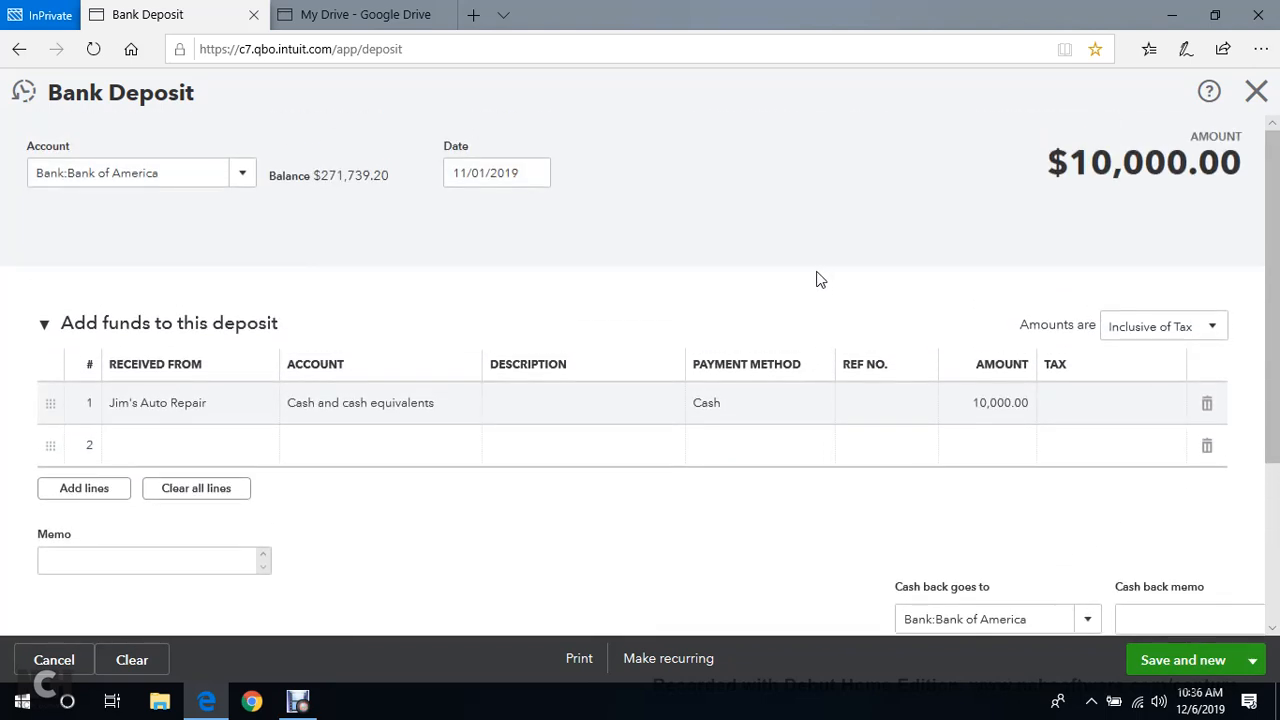
scroll(825, 277, down, 3)
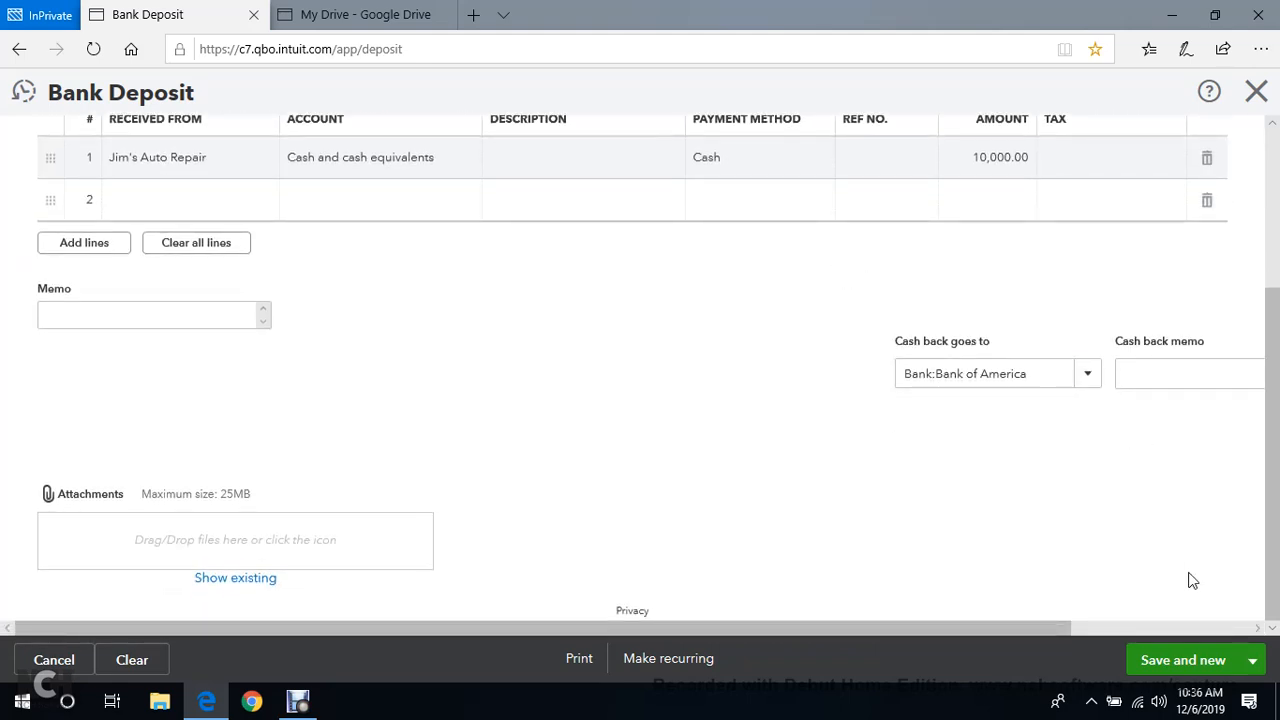
click(1246, 661)
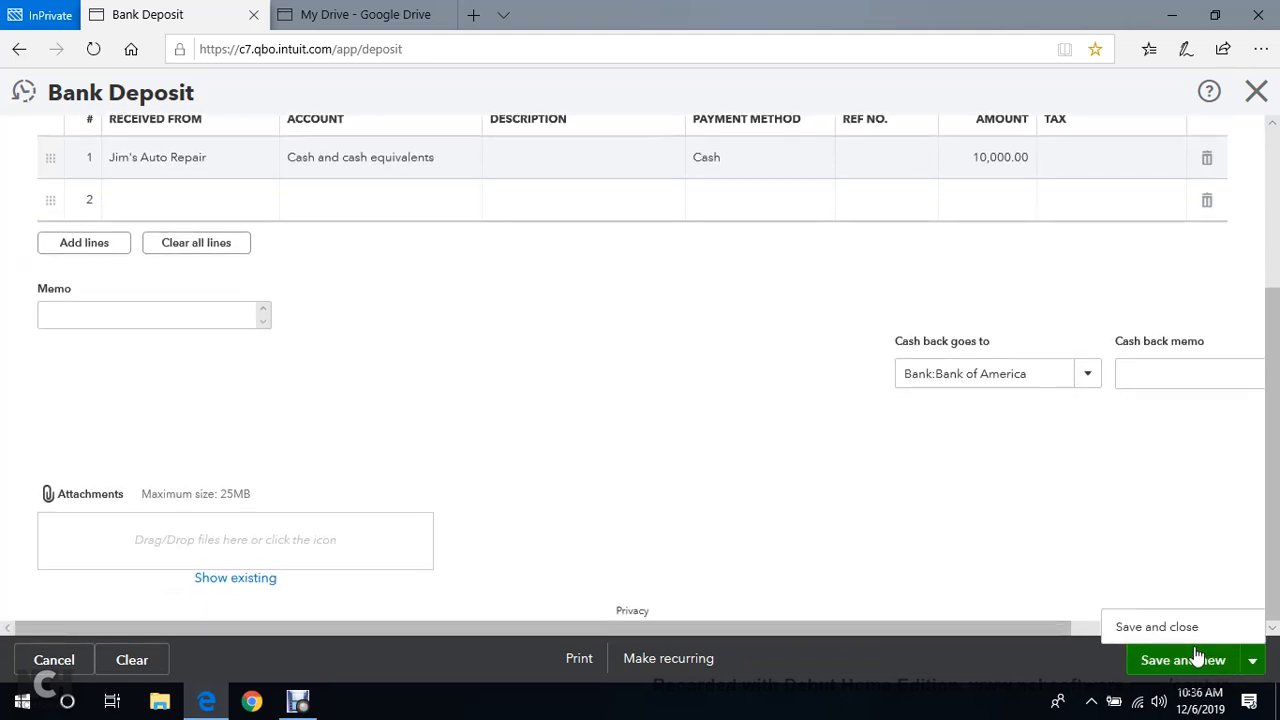
click(1160, 627)
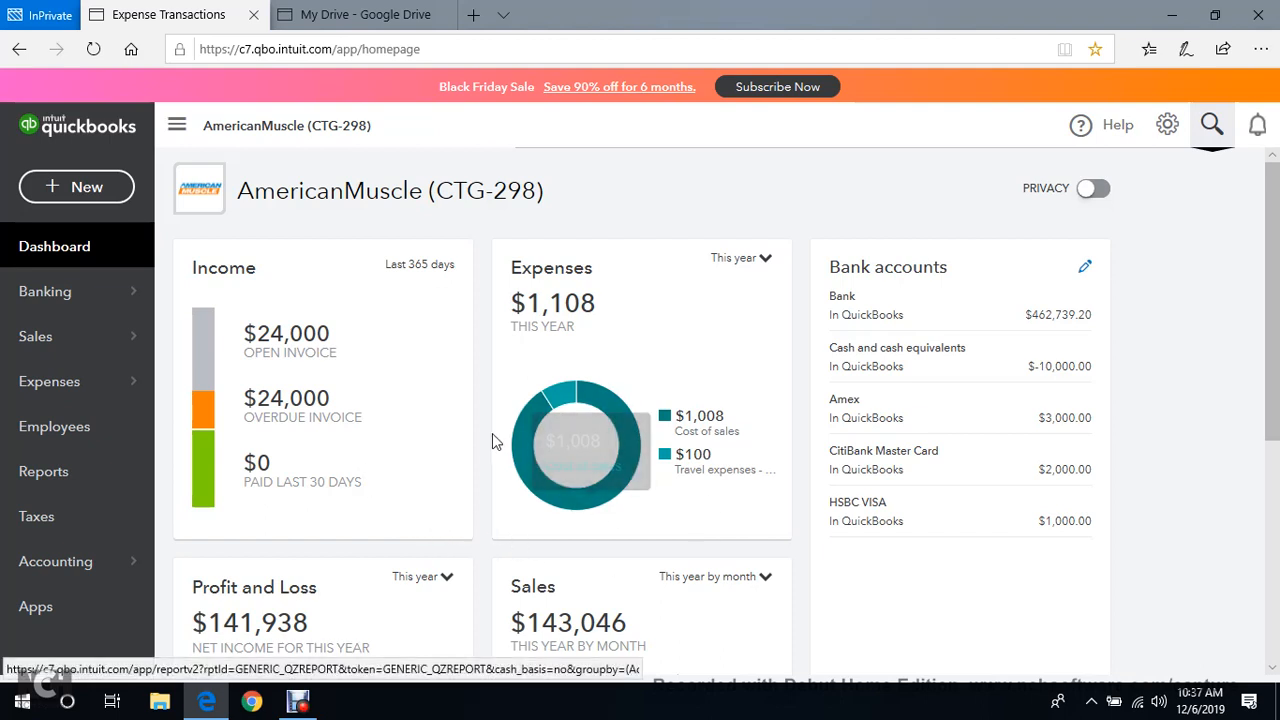
mouse_move(541, 468)
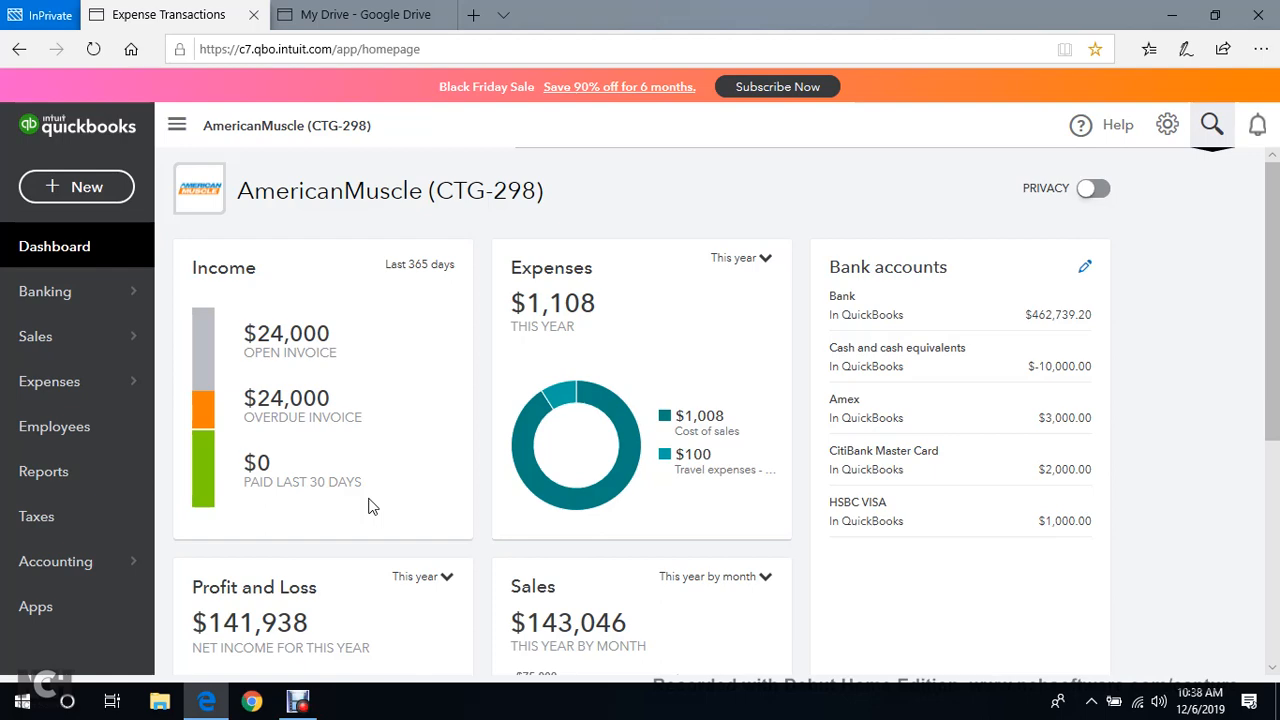
click(298, 702)
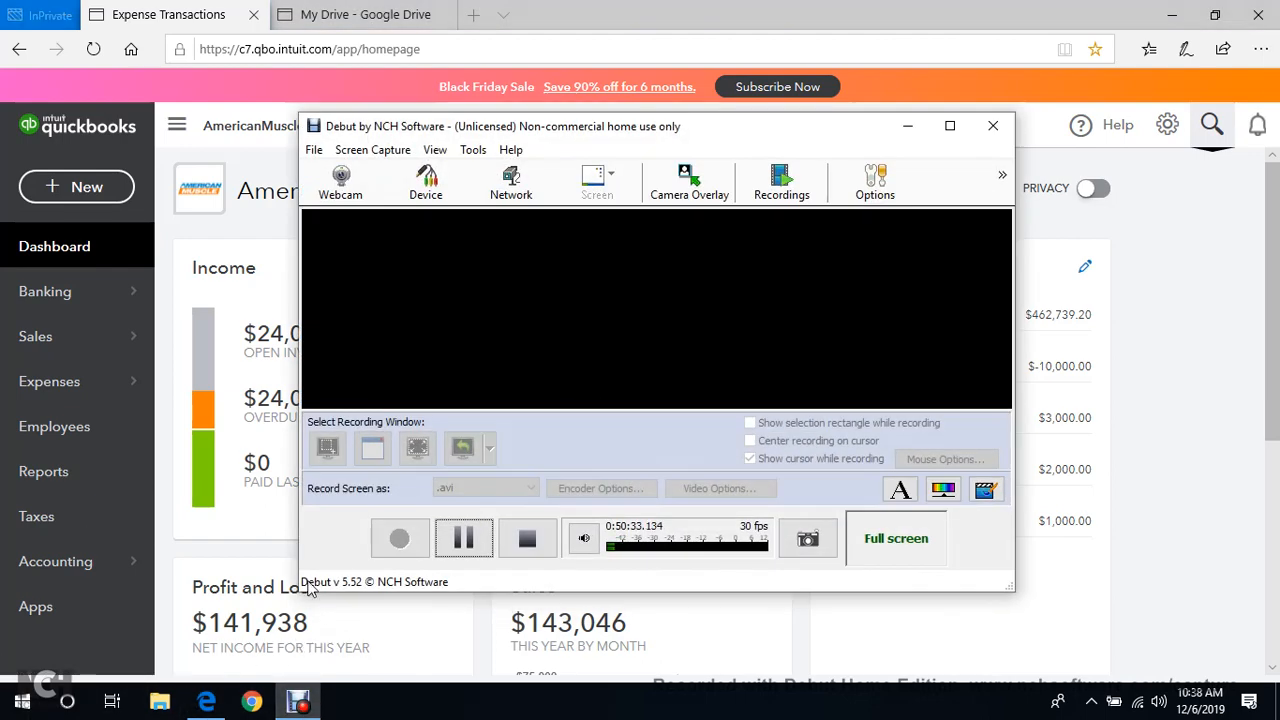
click(463, 538)
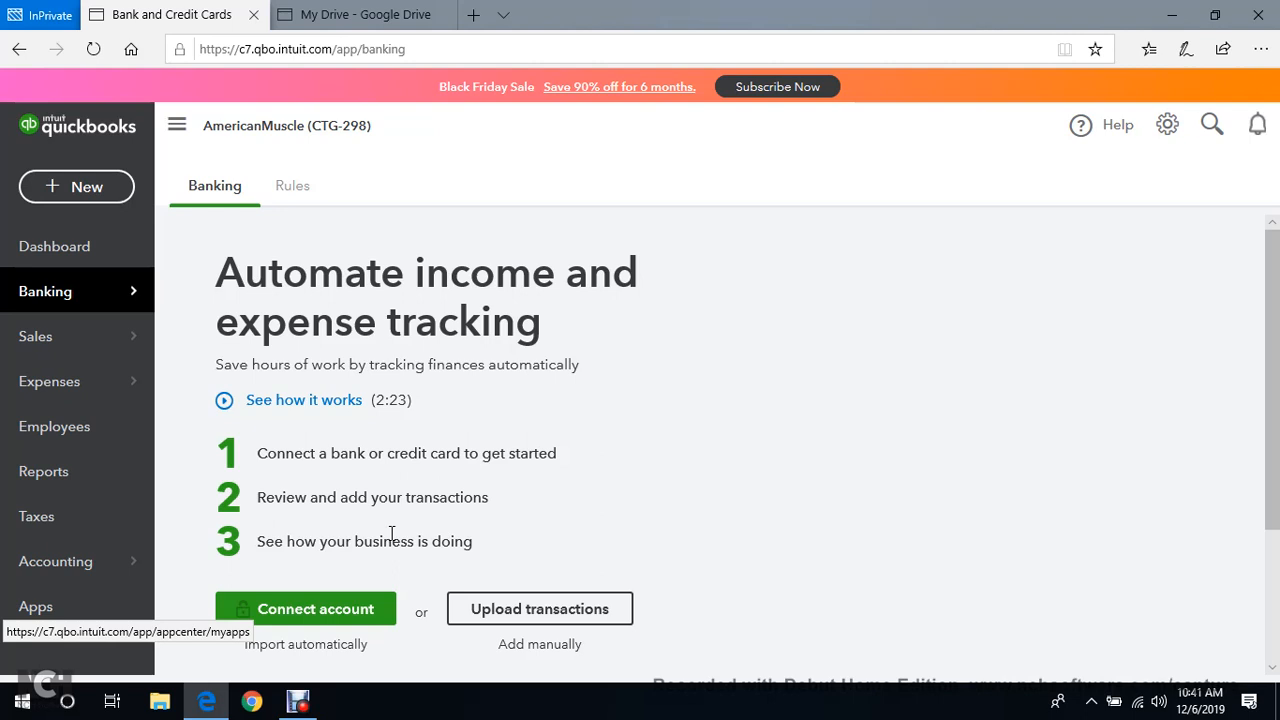
Return to the company dashboard and switch to My Drive in Google Drive.
click(22, 256)
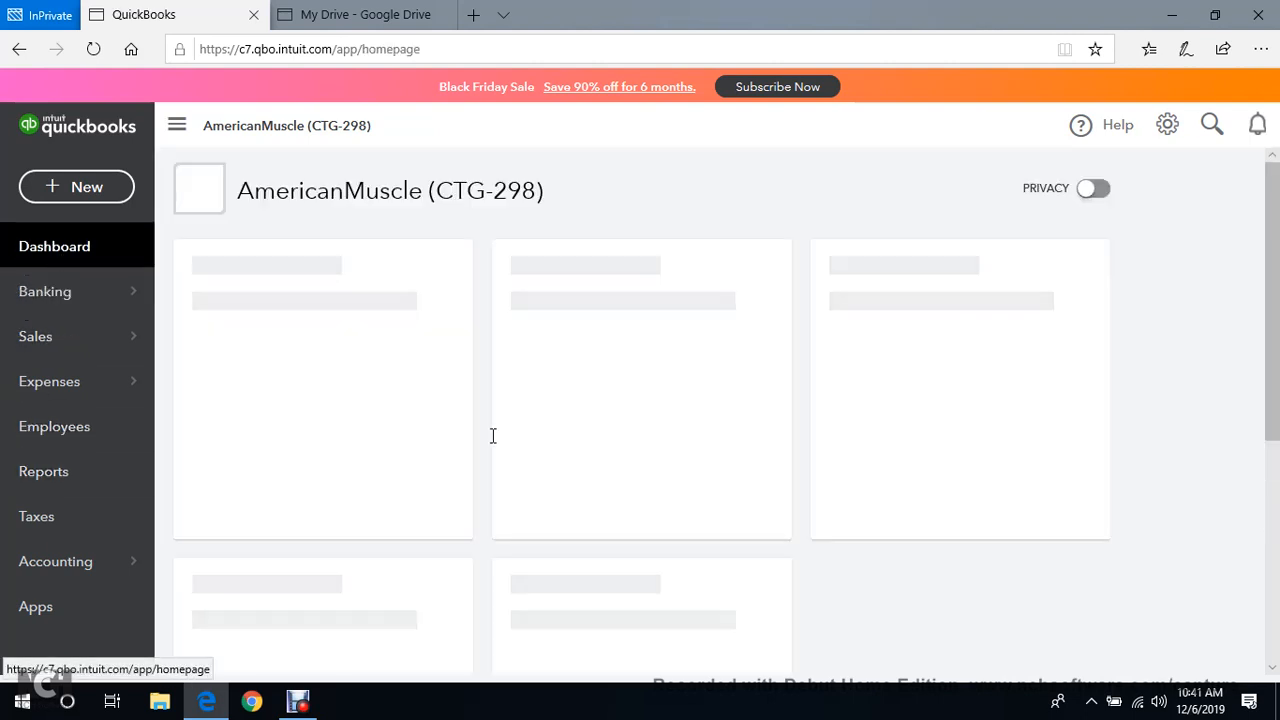
click(362, 14)
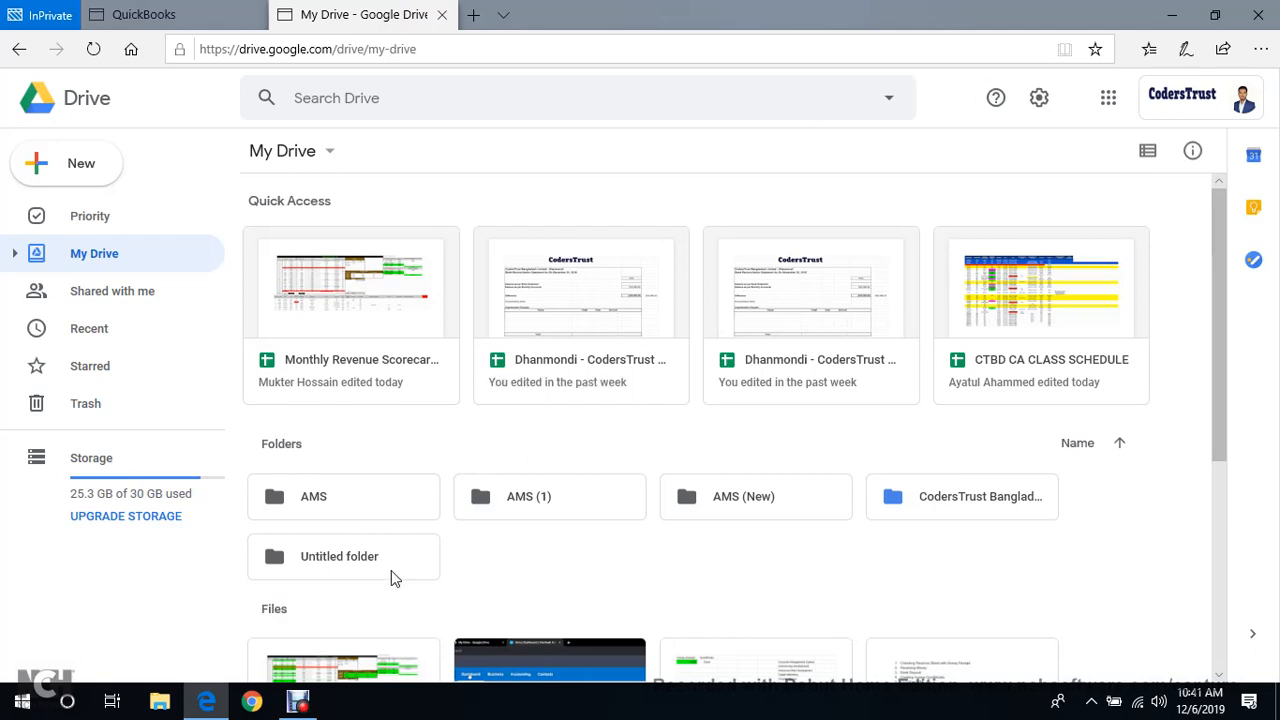
click(297, 701)
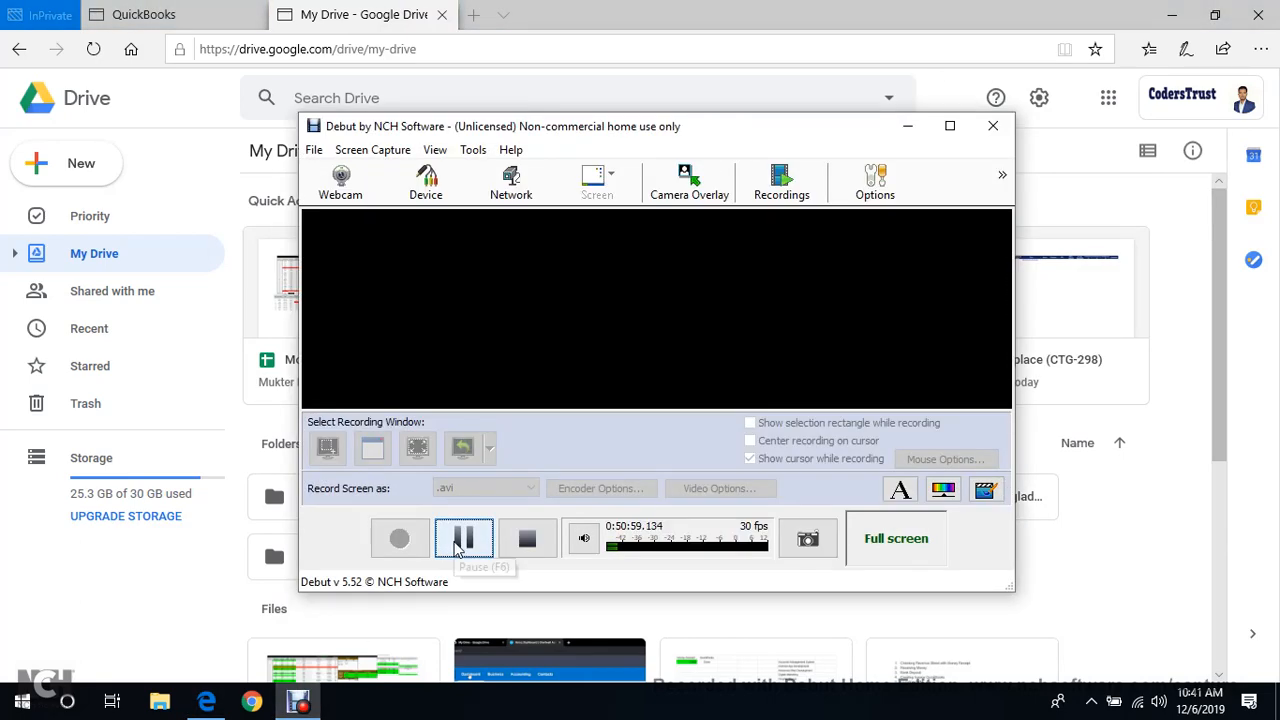
click(463, 540)
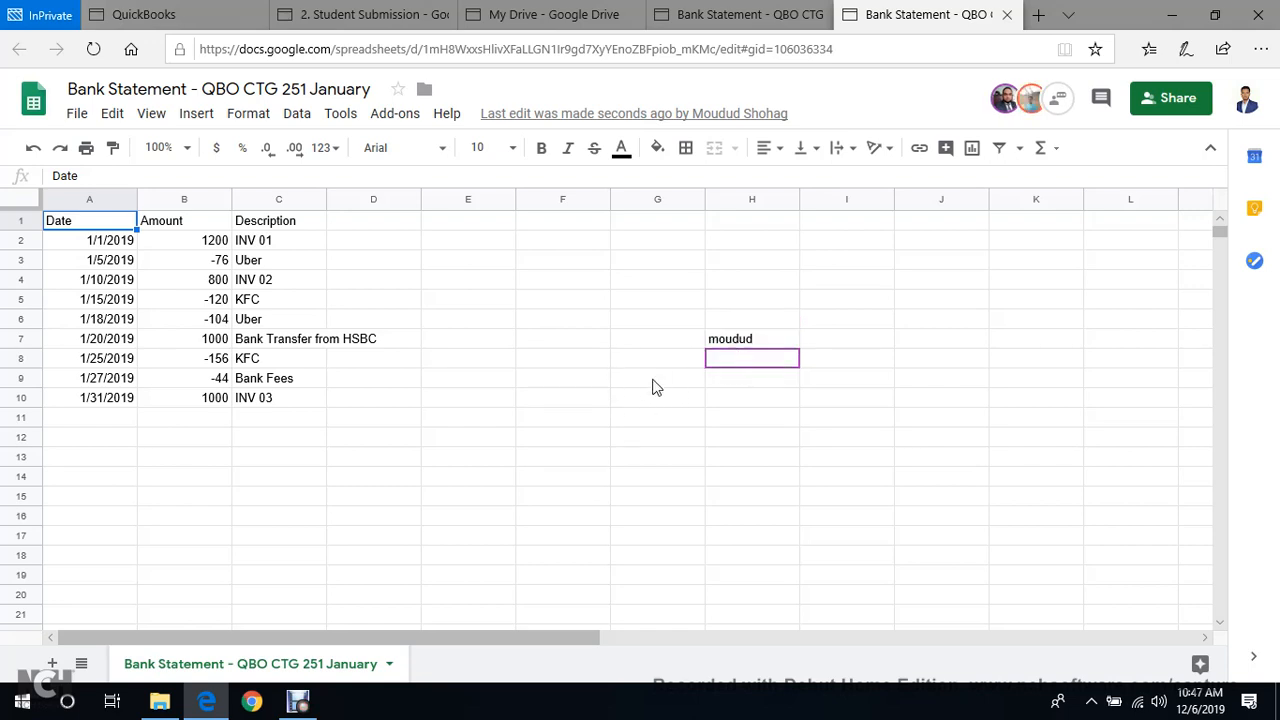
In the January bank statement sheet in Google Sheets, change the 1/20/2019 description in C7 to Bank Transfer from BOA.
click(558, 337)
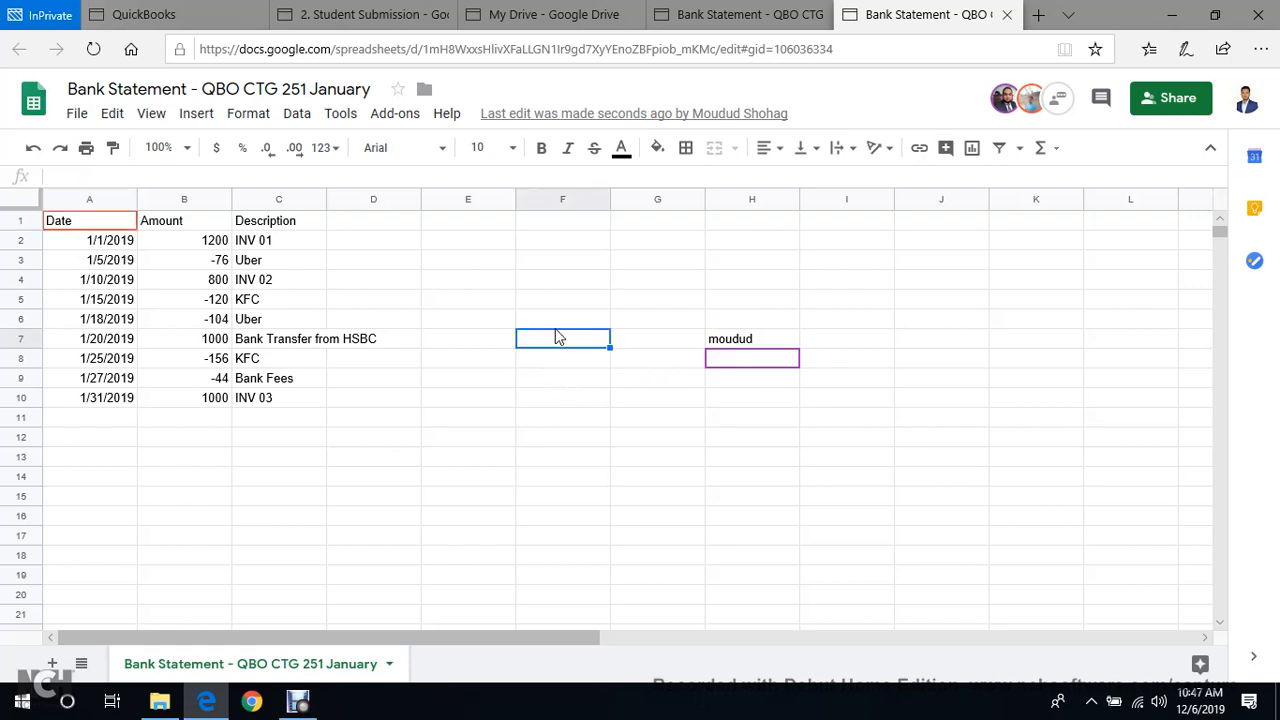
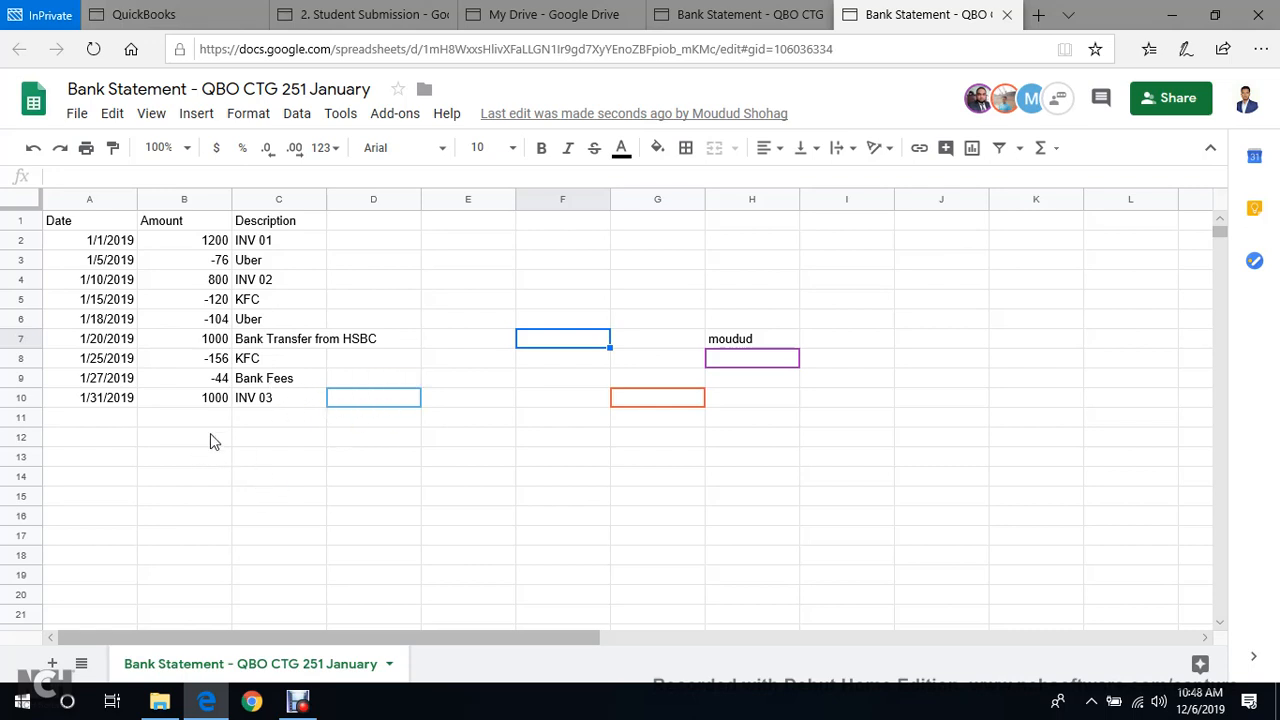
click(308, 345)
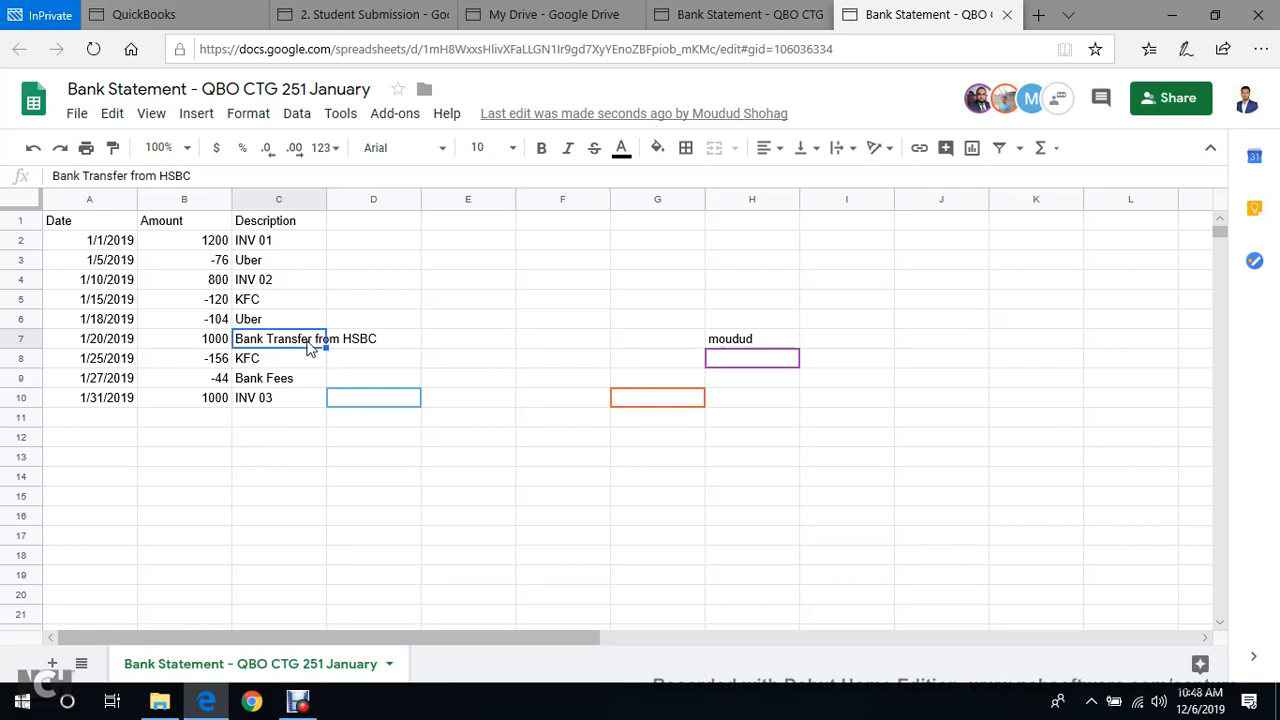
double_click(306, 346)
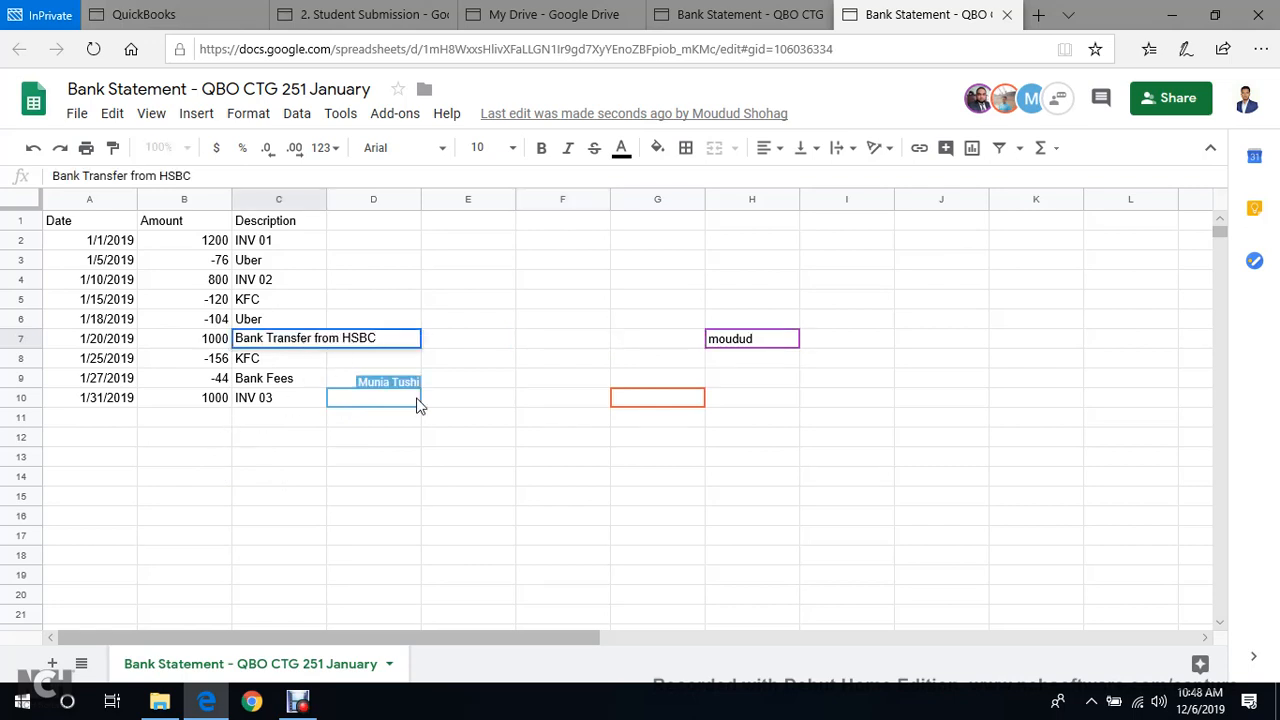
key(BackSpace)
key(BackSpace)
key(BackSpace)
key(BackSpace)
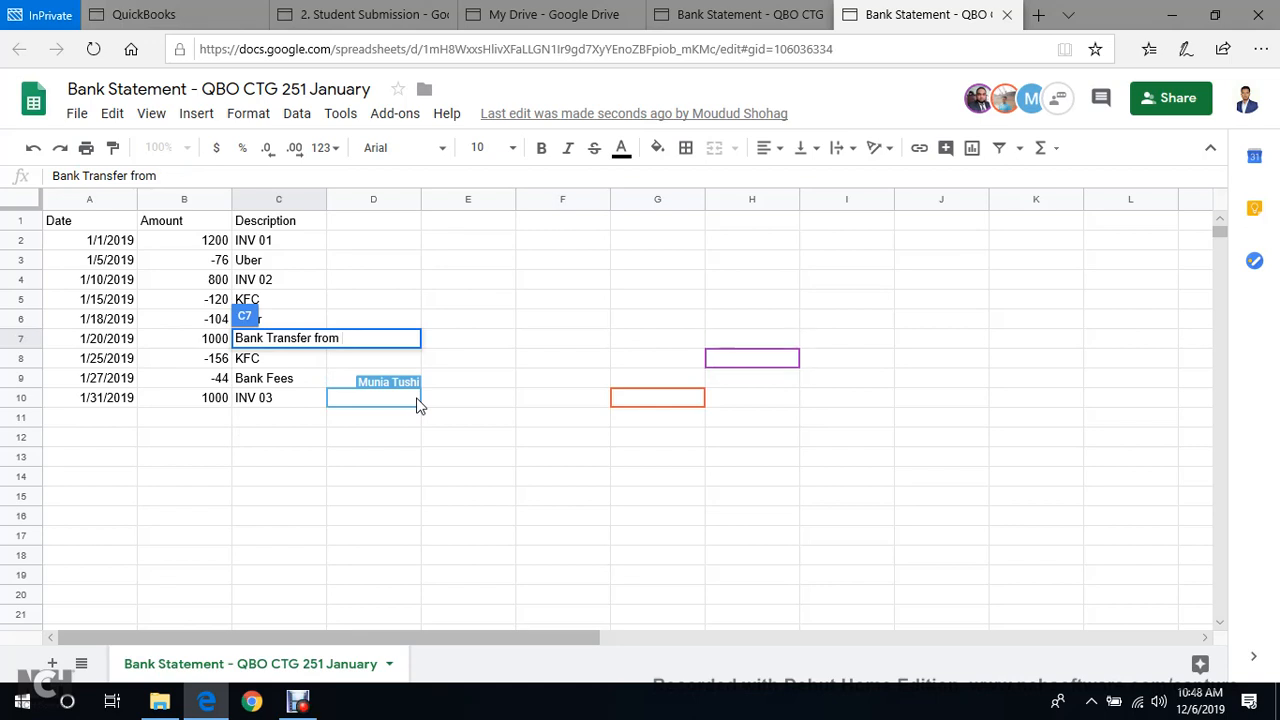
text(A)
key(BackSpace)
text(BOA)
click(484, 342)
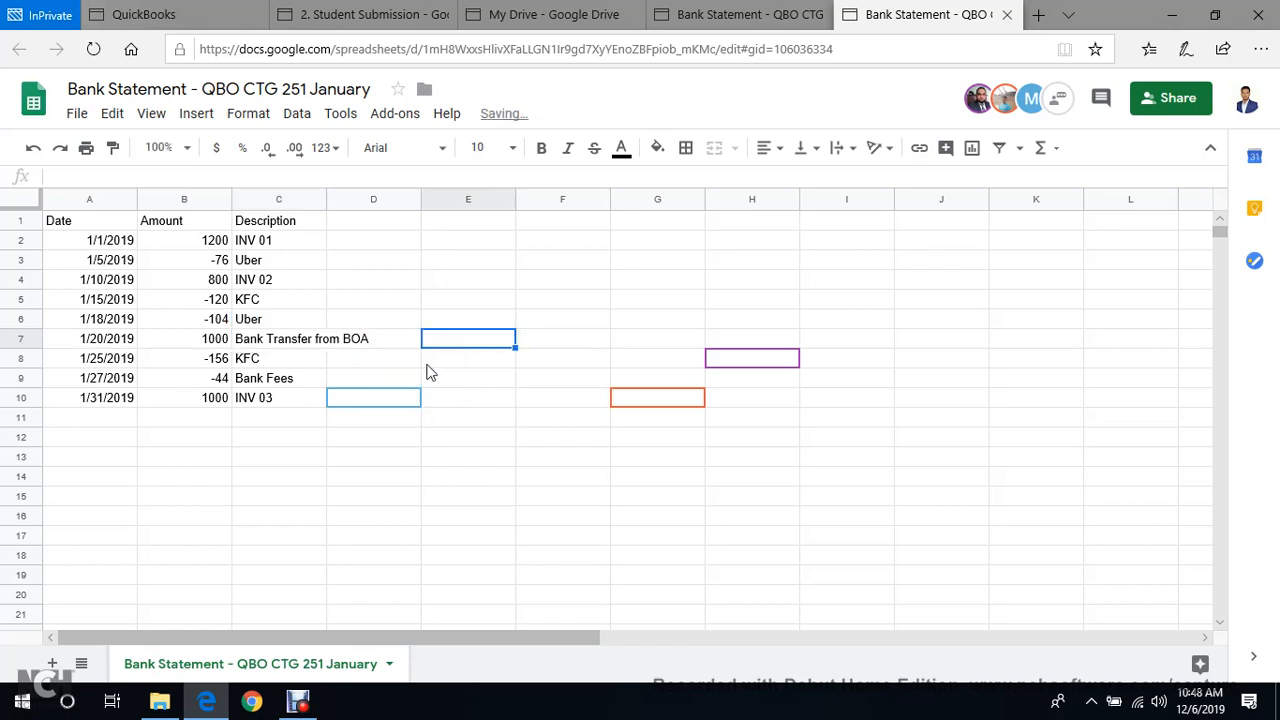
click(274, 343)
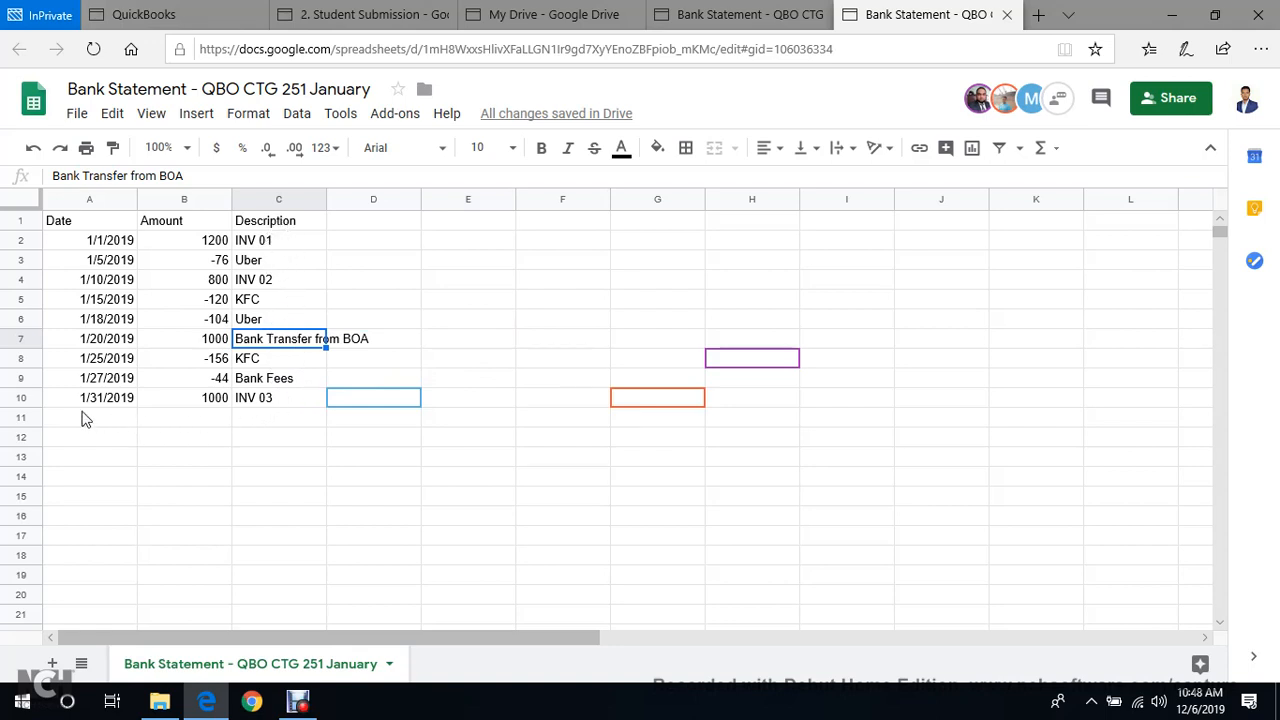
Insert a row above the 1/15/2019 KFC entry and copy the date 1/10/2019 from A4 into A5.
click(67, 302)
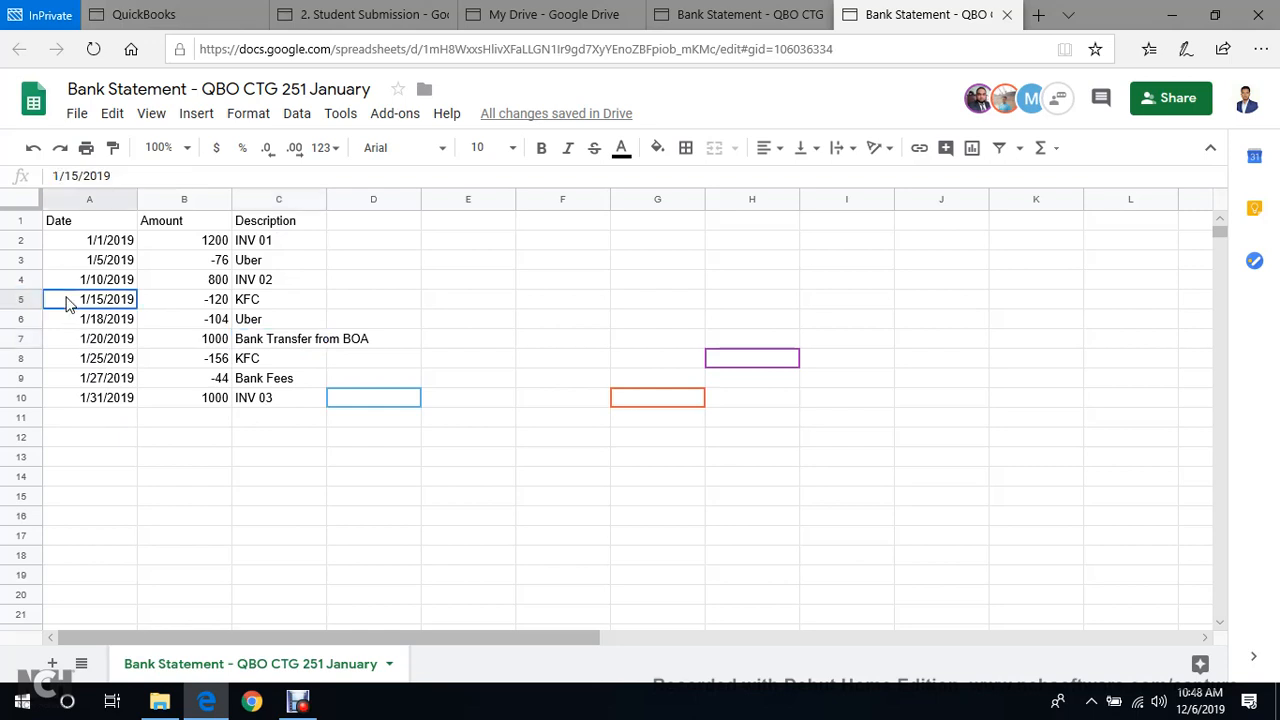
right_click(67, 302)
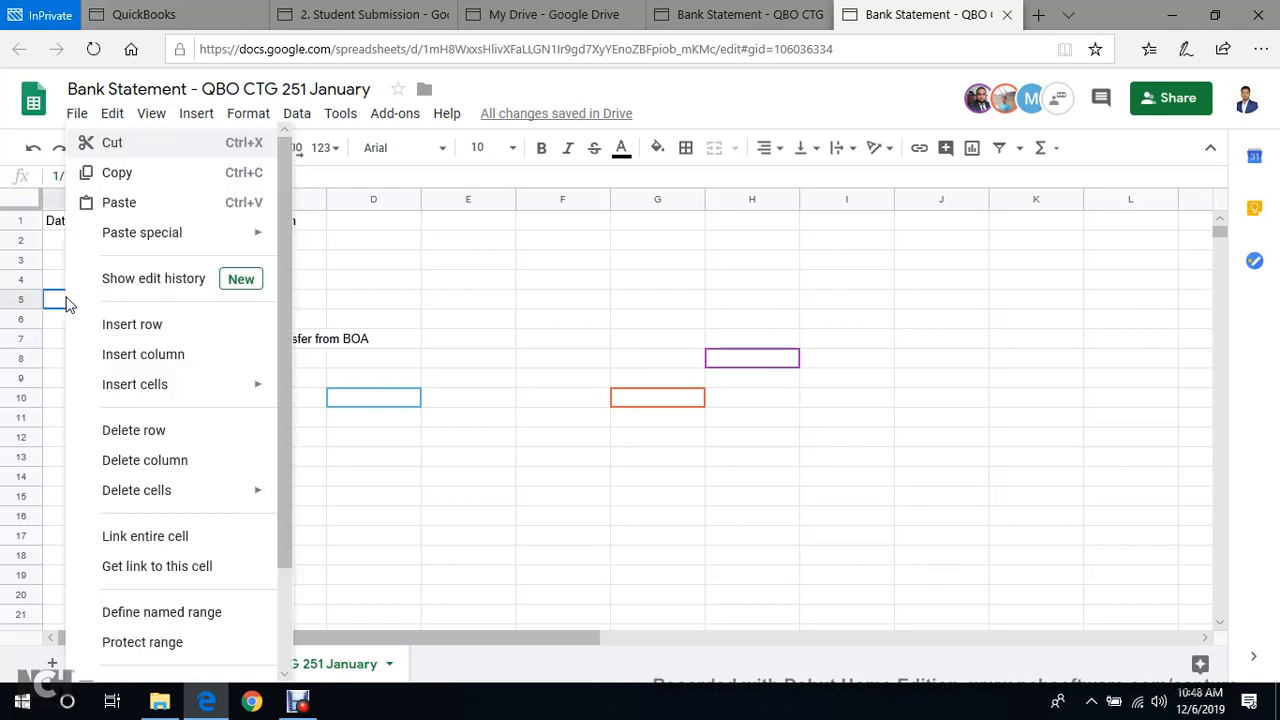
click(152, 326)
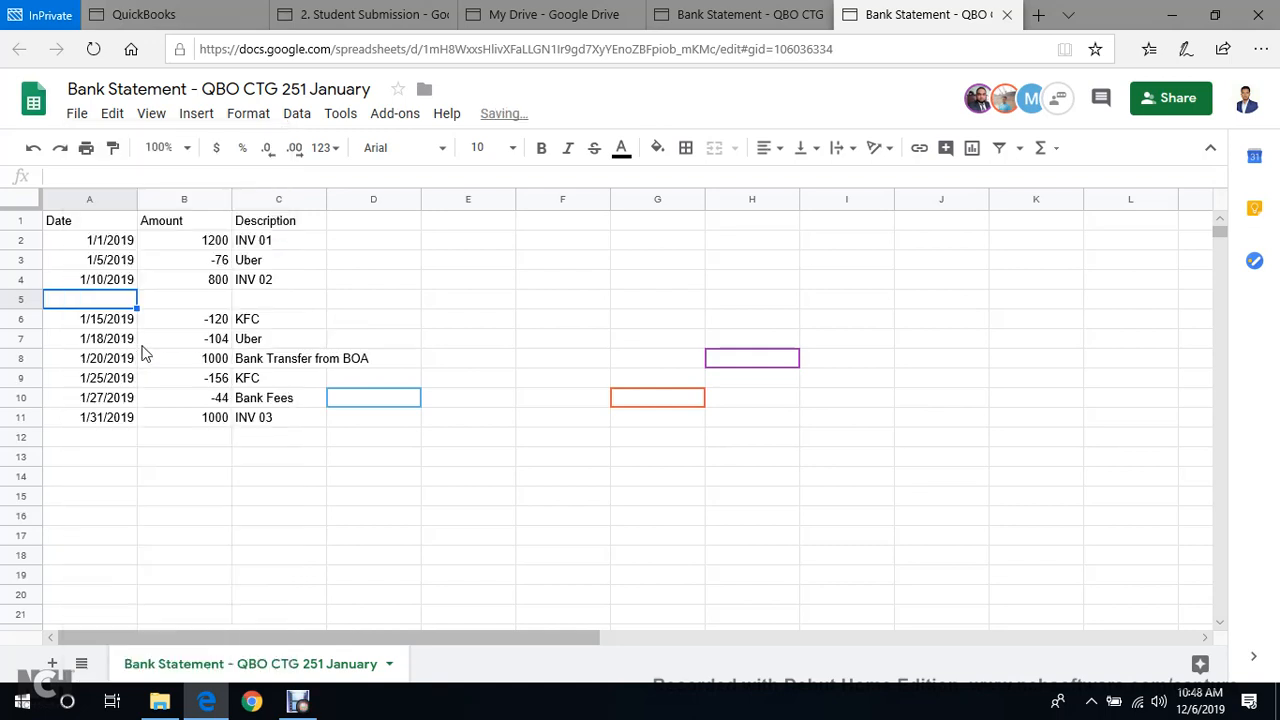
click(115, 283)
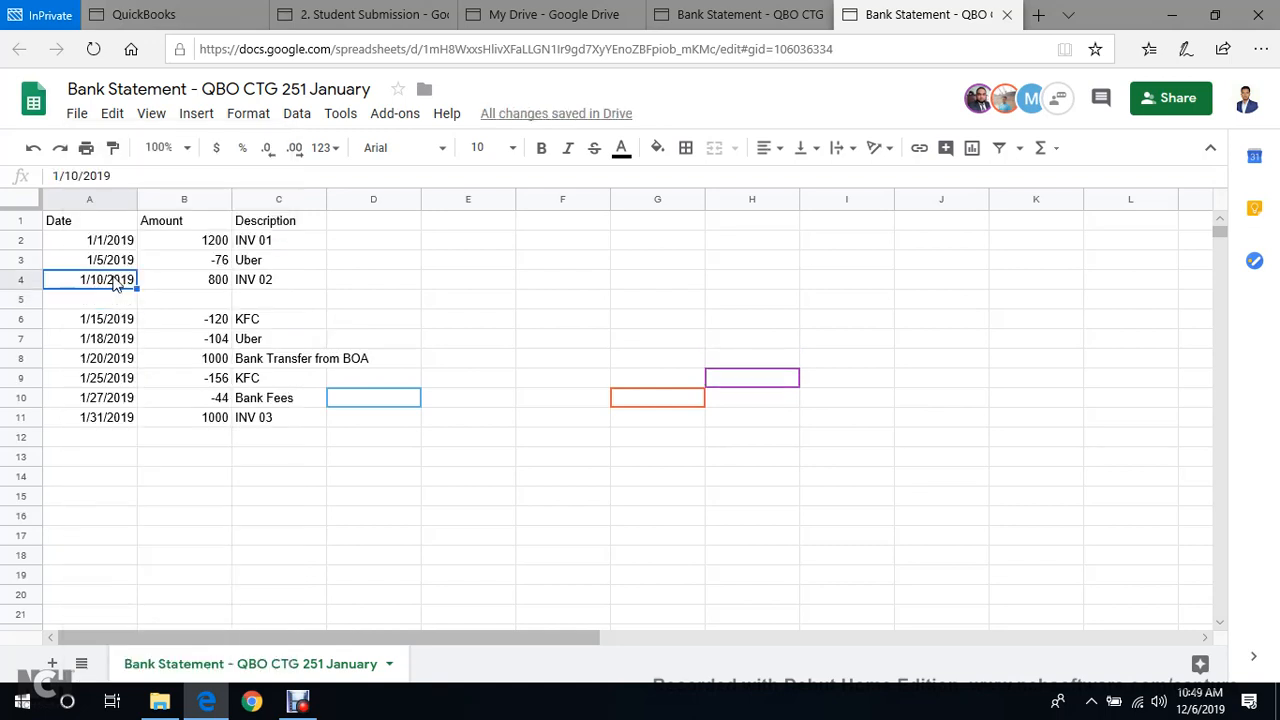
key(ctrl+c)
click(113, 300)
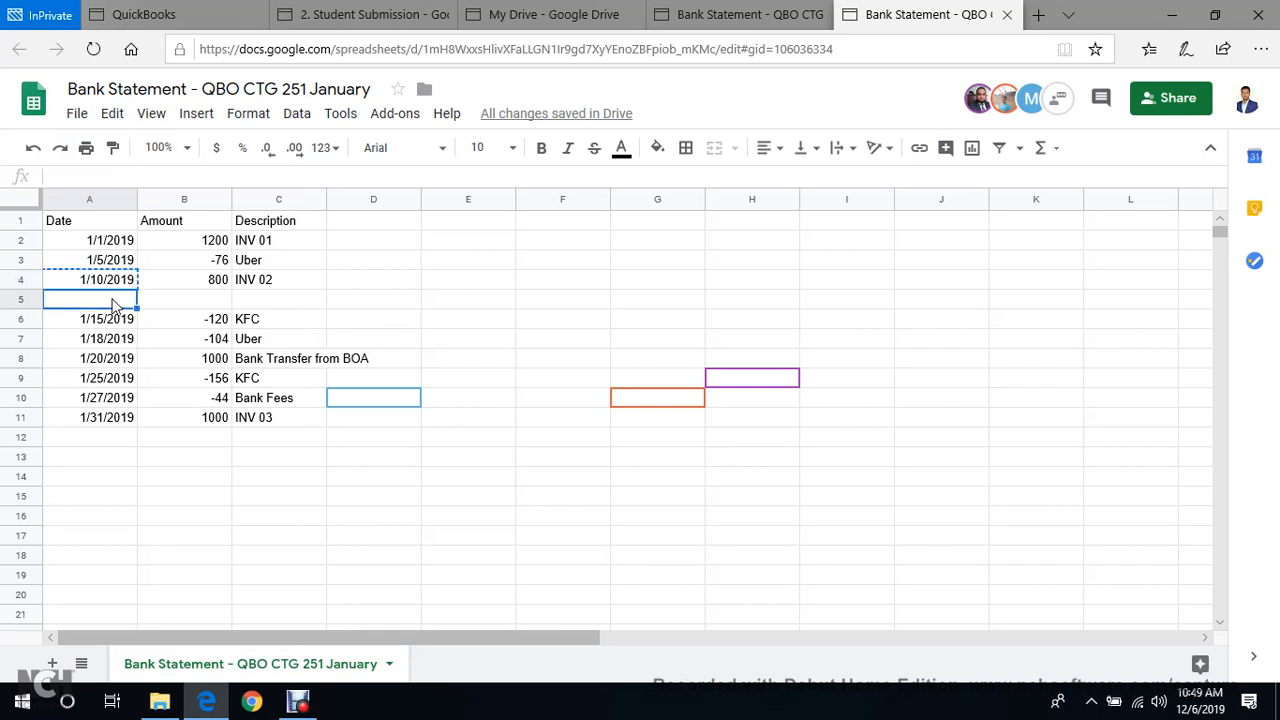
key(ctrl+v)
Fill in the new row 5 with the amount 50 and the description Uber.
click(220, 302)
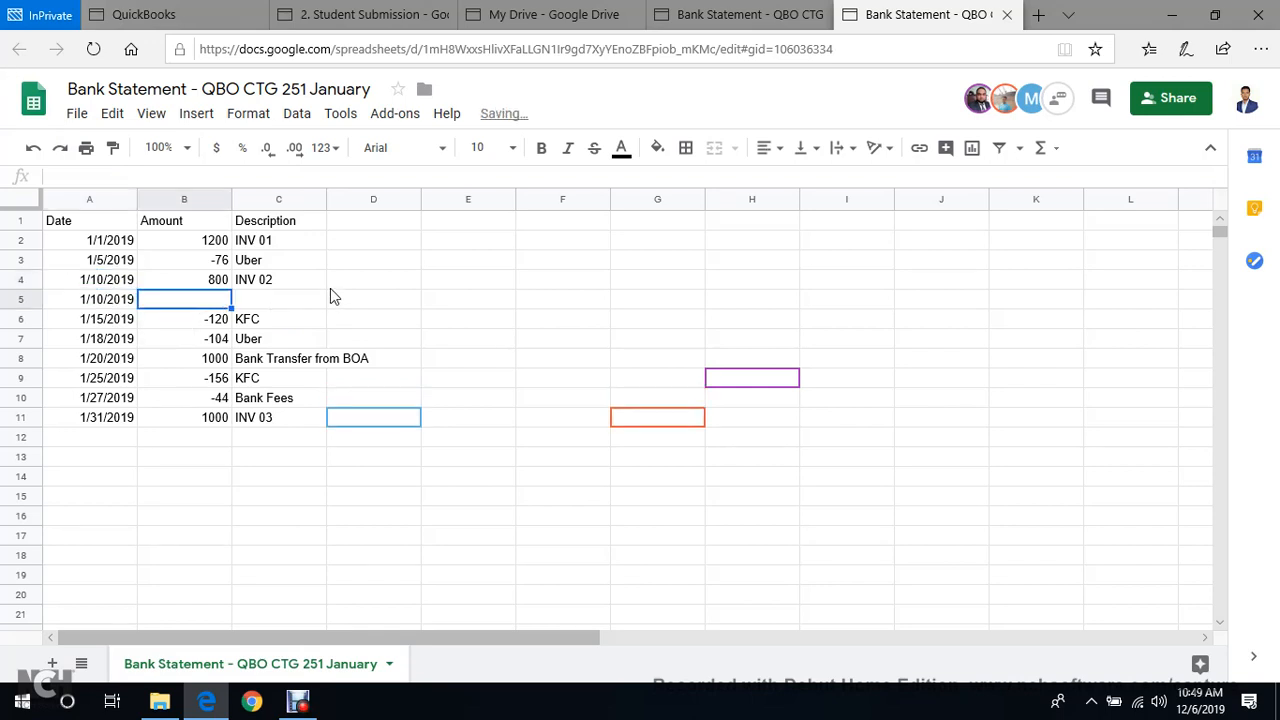
text(50)
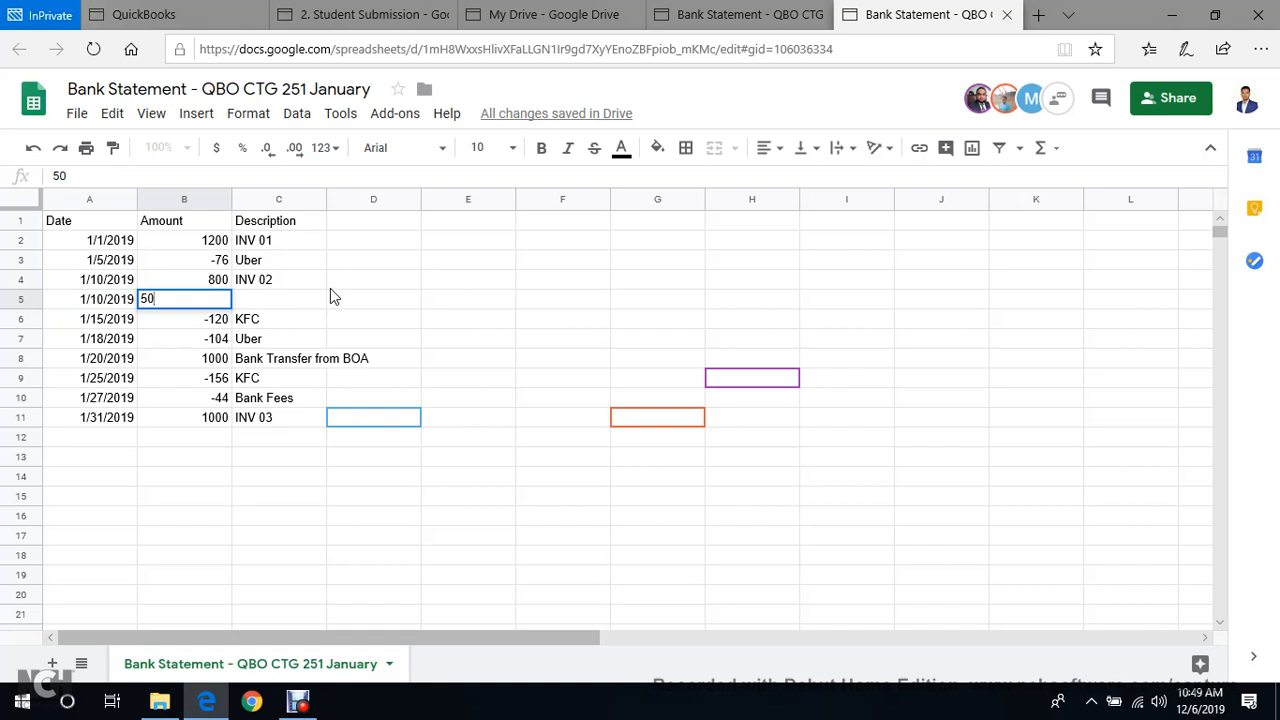
click(280, 305)
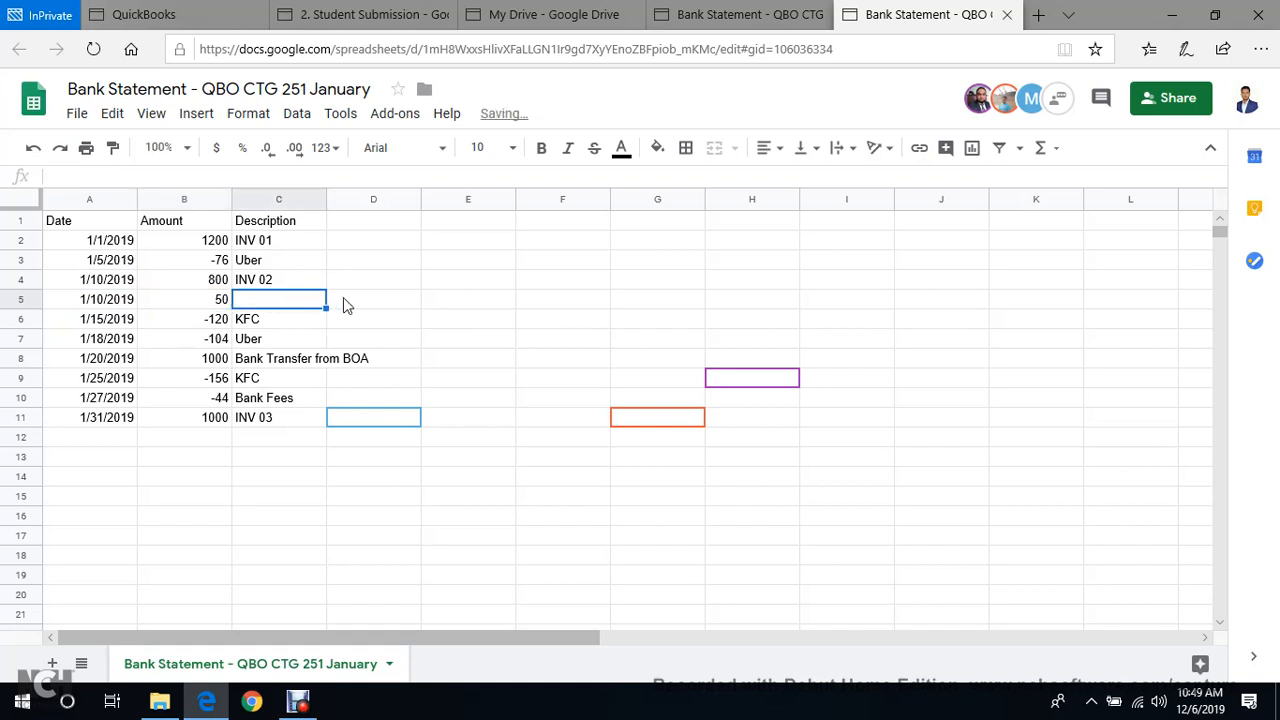
text(Uber)
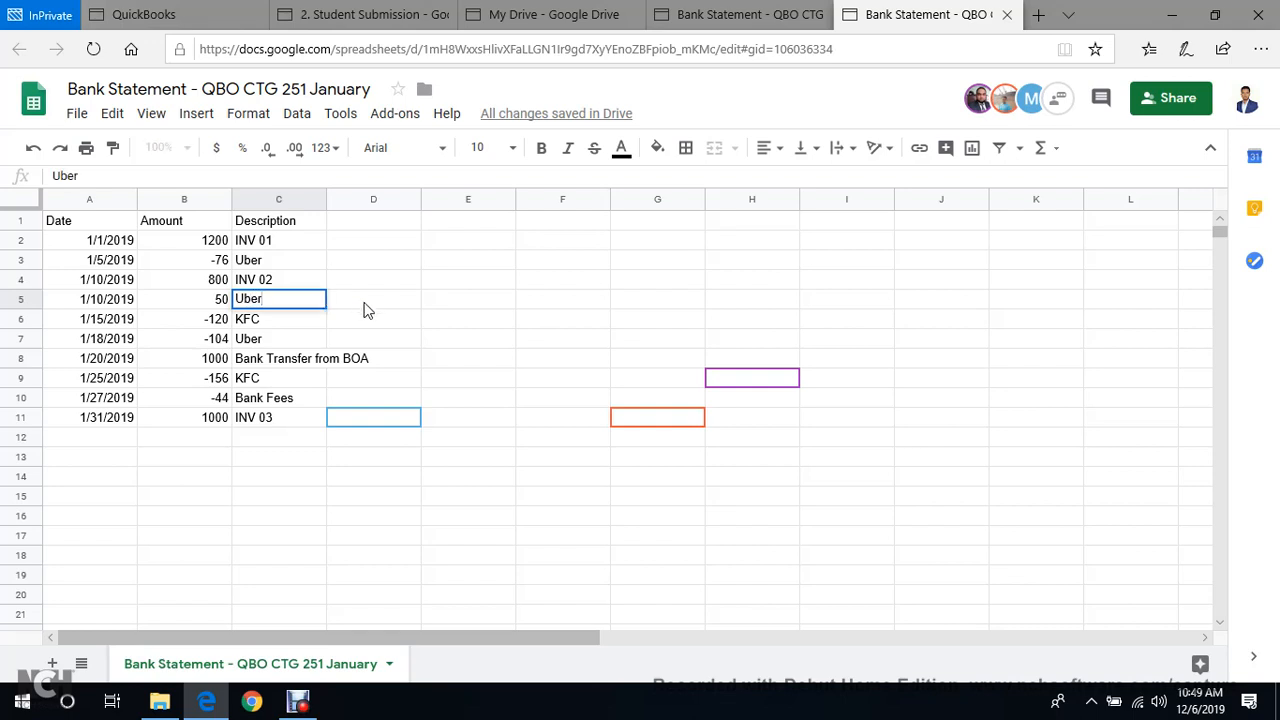
Change the amount of the 1/10/2019 Uber entry in B5 to -50.
key(Tab)
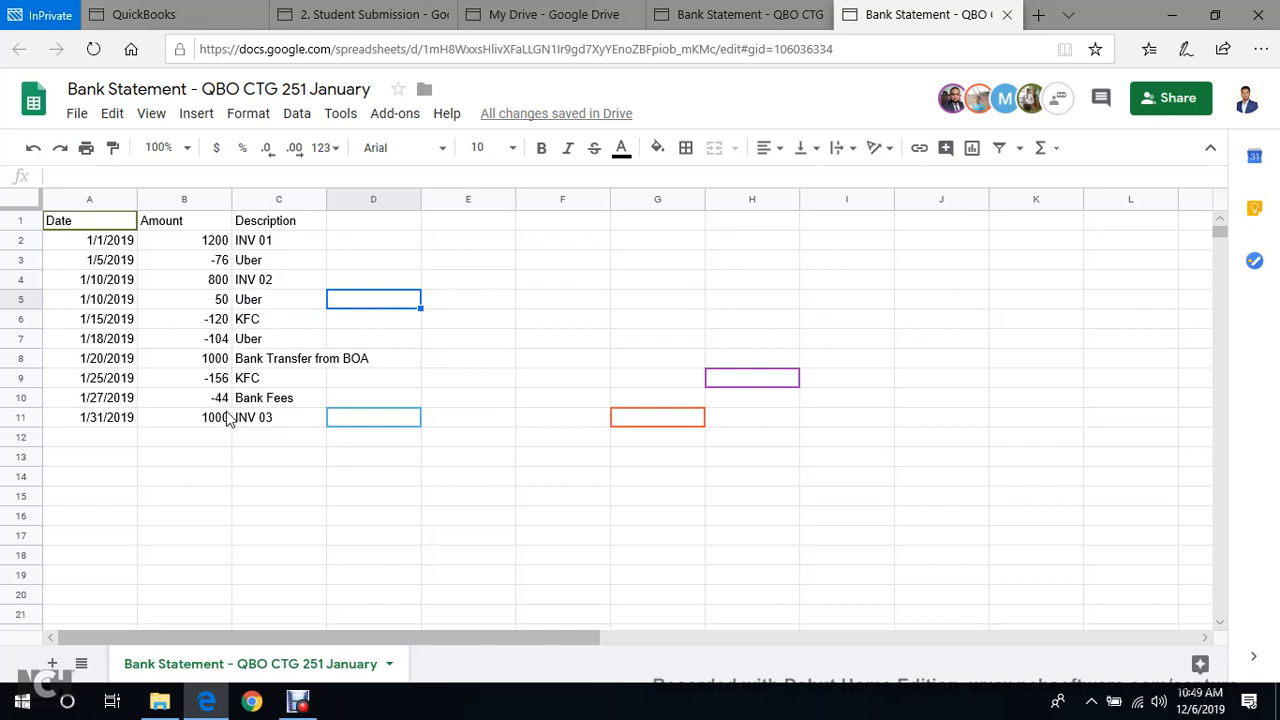
click(207, 306)
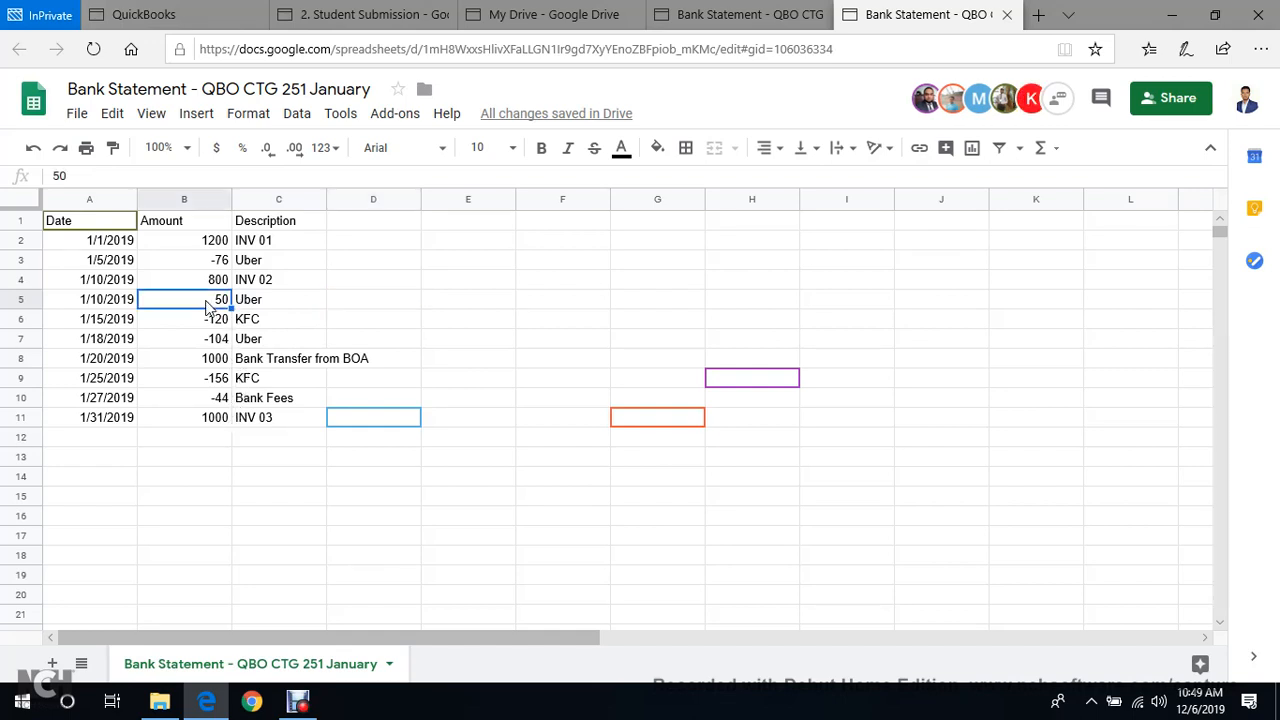
double_click(214, 299)
text(-)
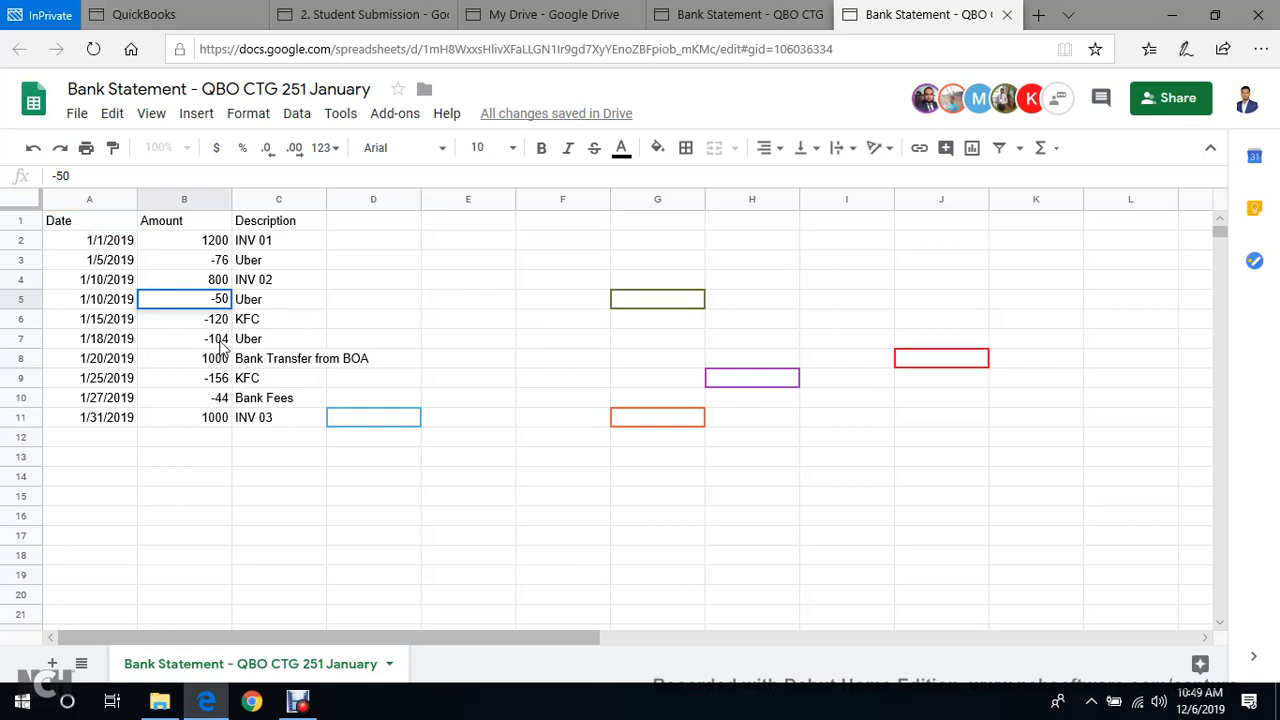
Change the amount of the 1/18/2019 Uber entry in B7 to -54.
click(222, 345)
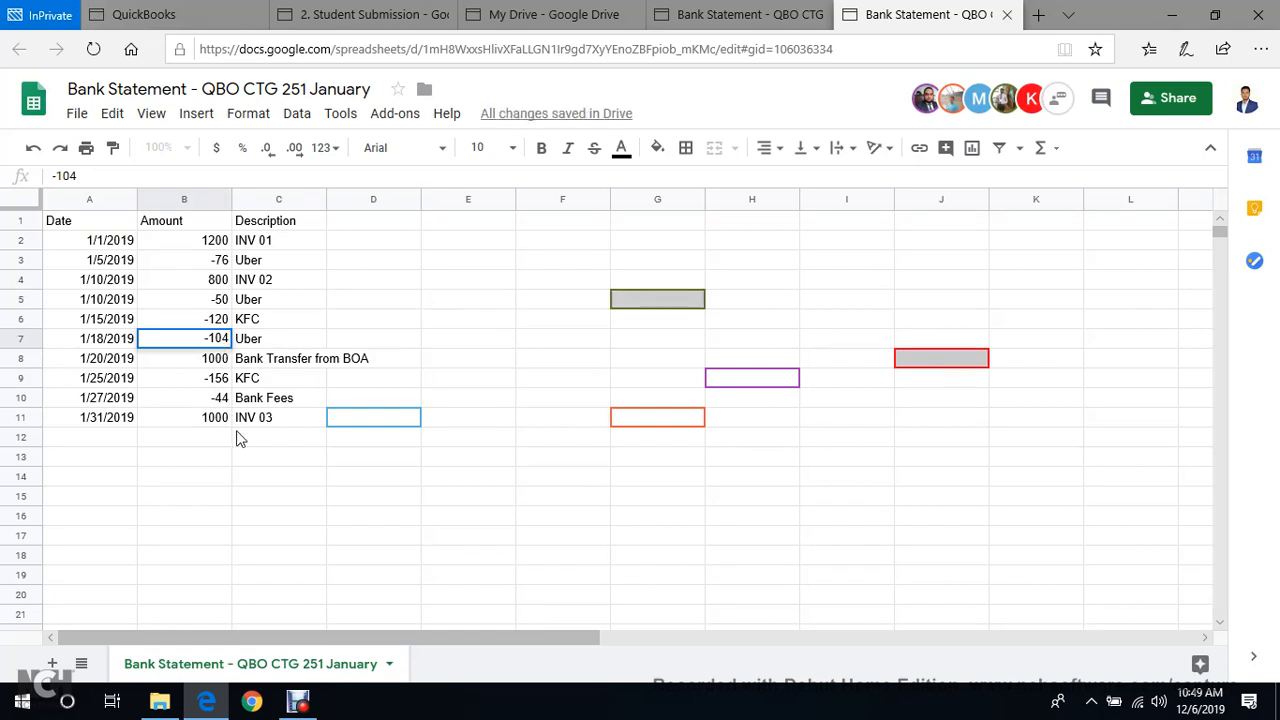
key(BackSpace)
key(BackSpace)
key(BackSpace)
text(4)
key(BackSpace)
text(54)
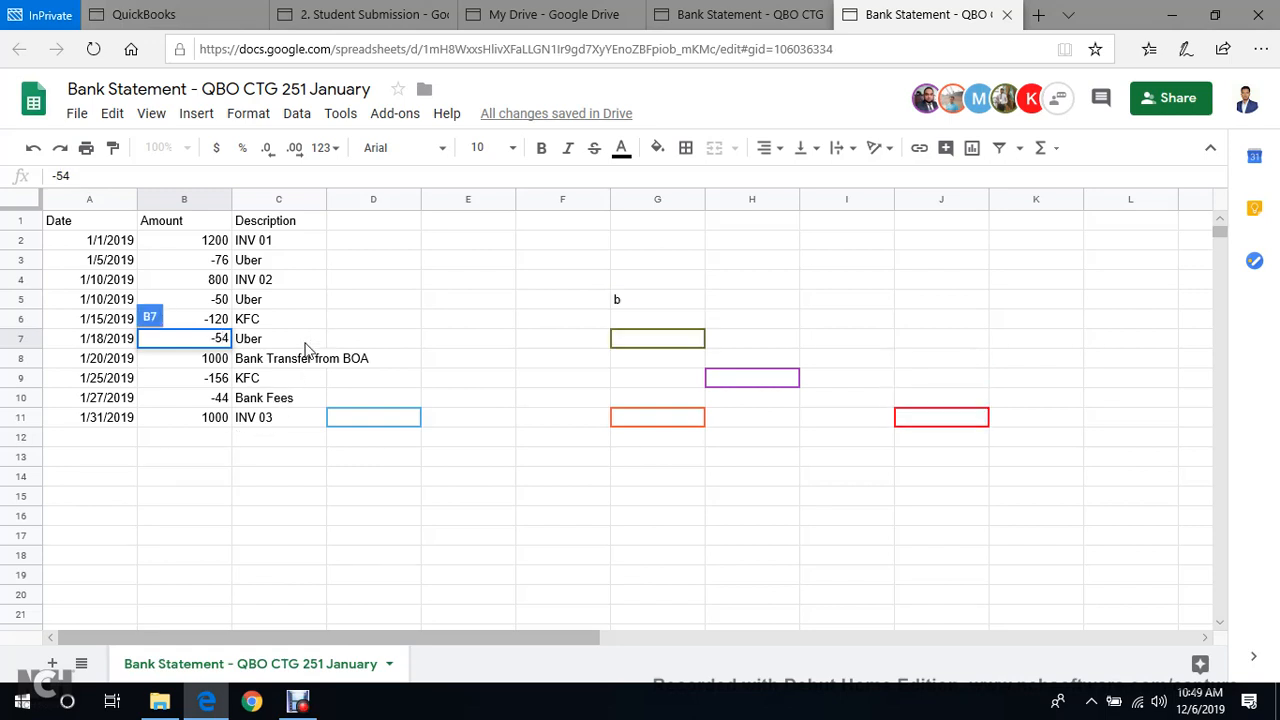
key(Tab)
Clear the description of the 1/10/2019 expense in C5 and re-enter it as Uber.
double_click(307, 302)
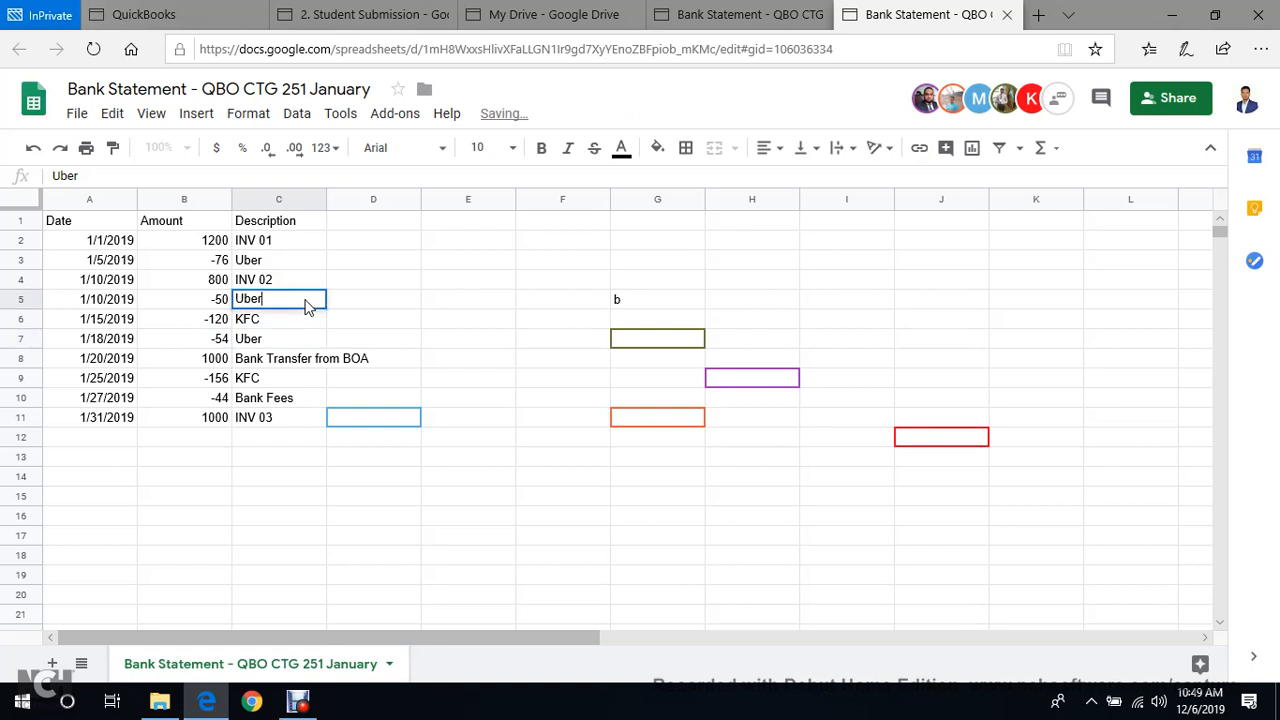
key(BackSpace)
key(BackSpace)
key(BackSpace)
key(BackSpace)
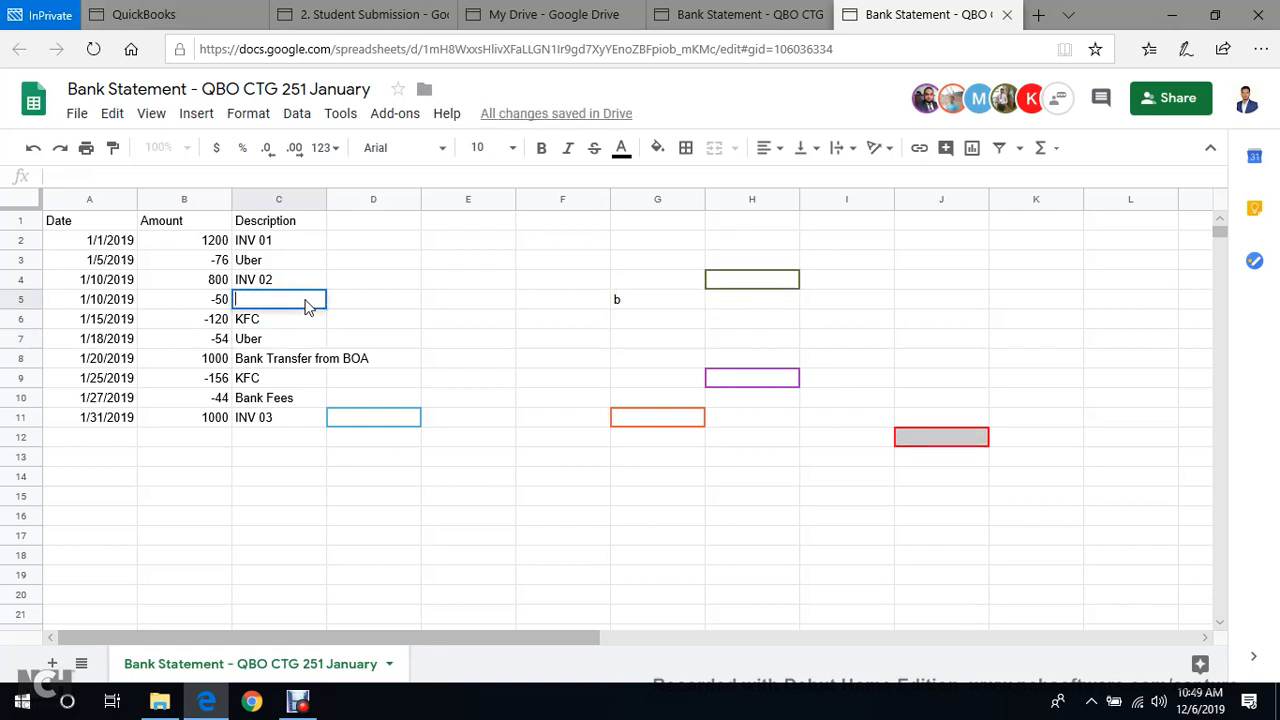
text(Uber)
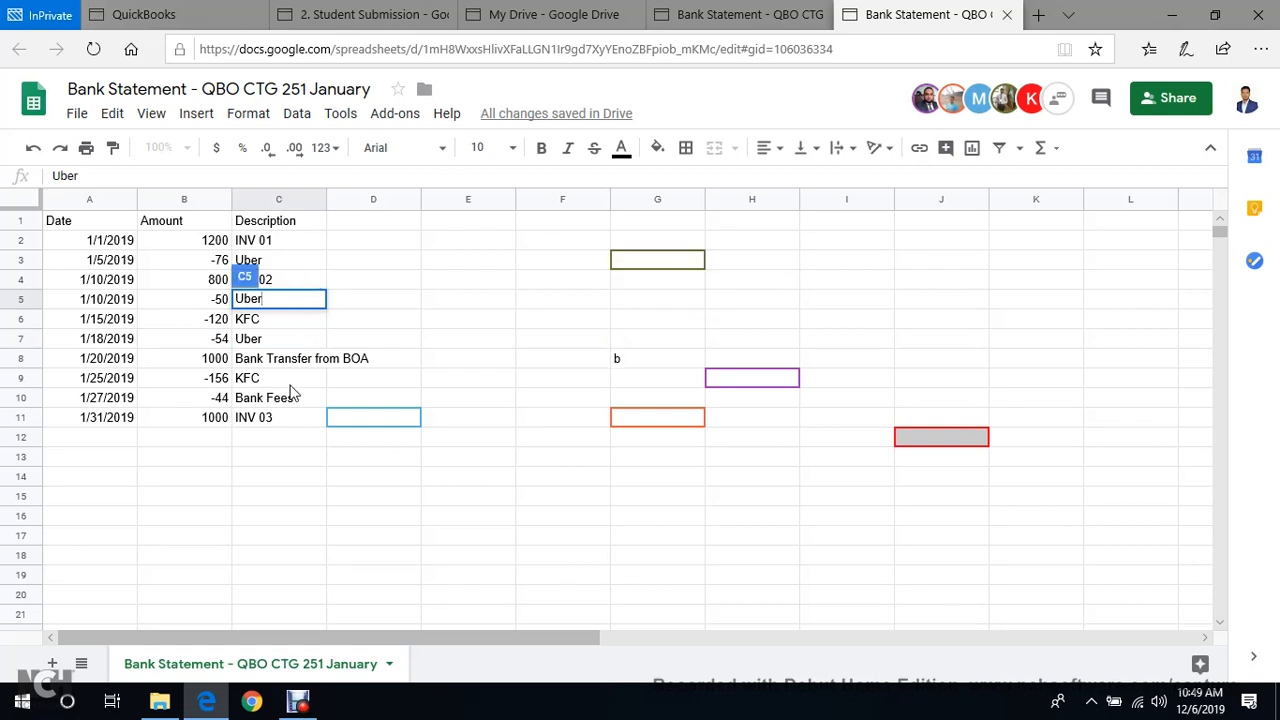
click(363, 305)
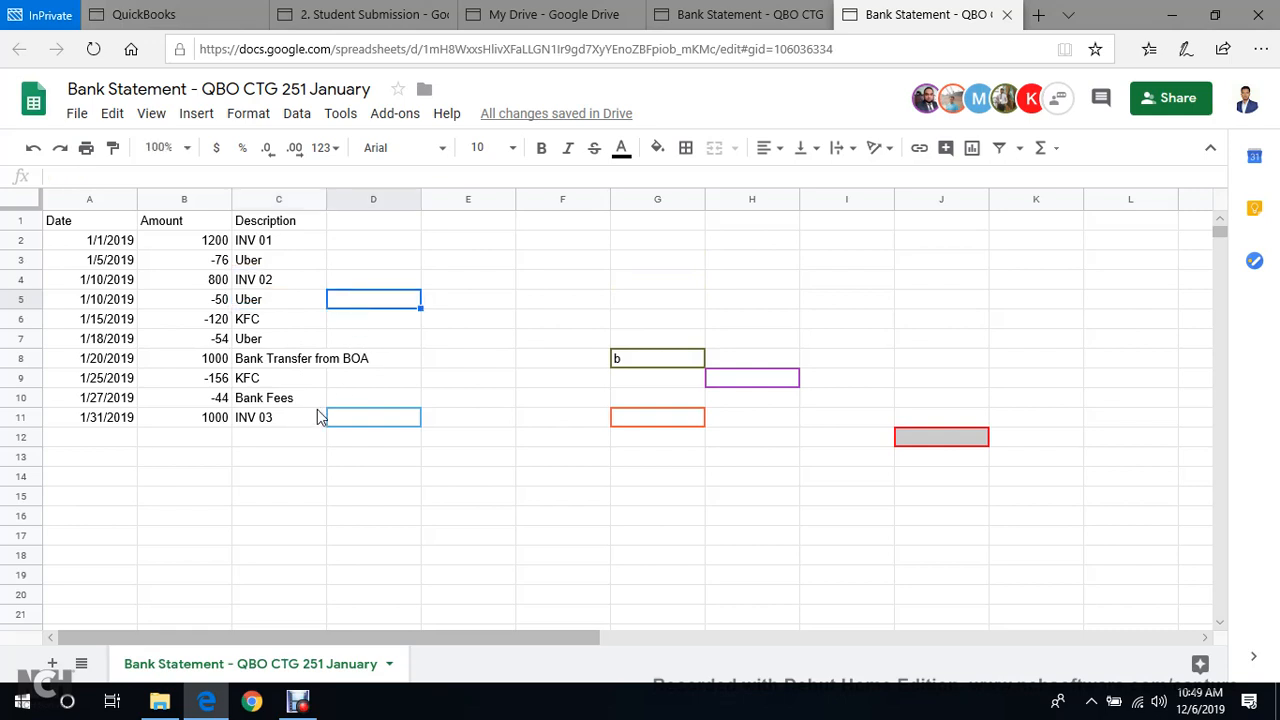
Change the description of the 1/5/2019 entry in C3 to KFC.
click(287, 268)
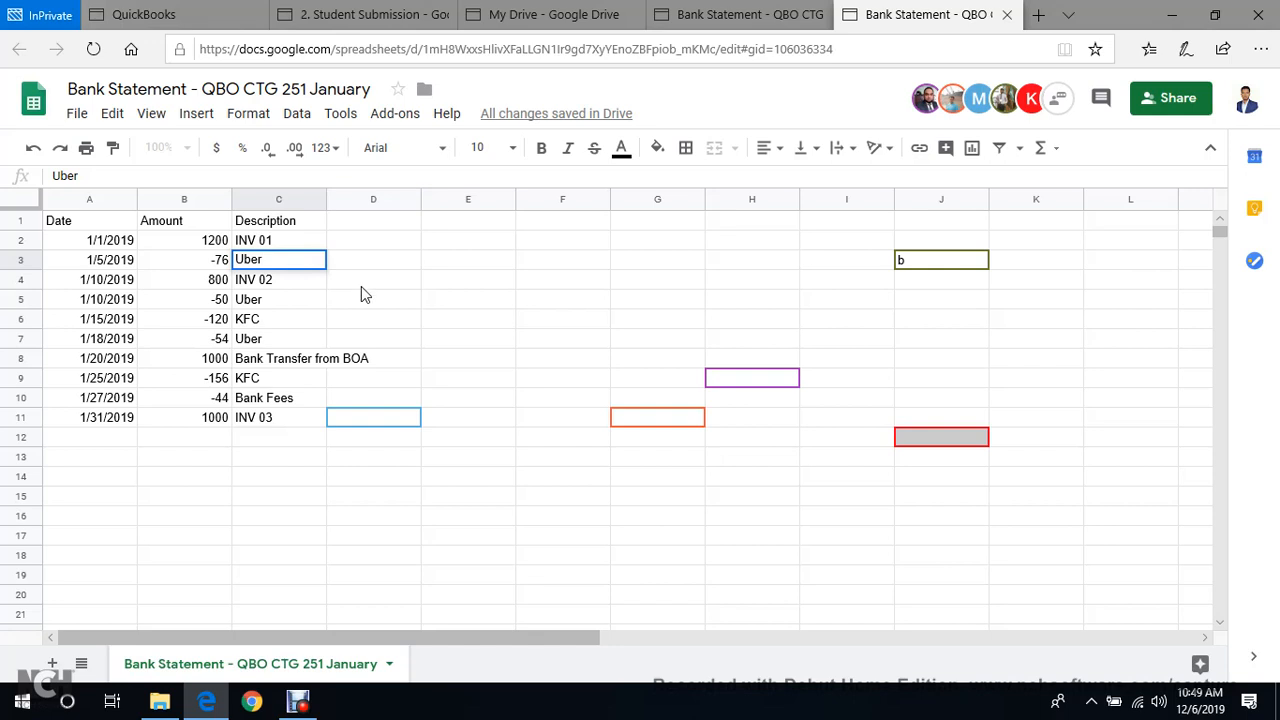
key(BackSpace)
key(BackSpace)
key(BackSpace)
key(BackSpace)
text(KF)
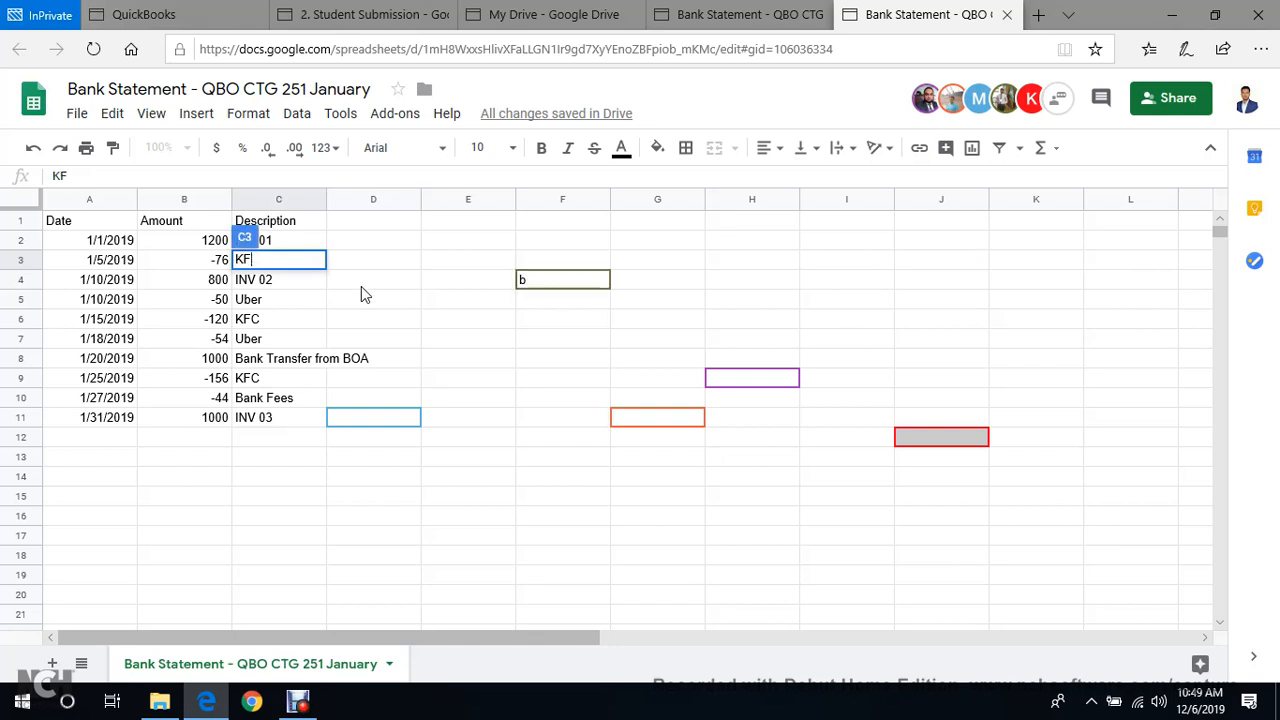
text(C)
key(Return)
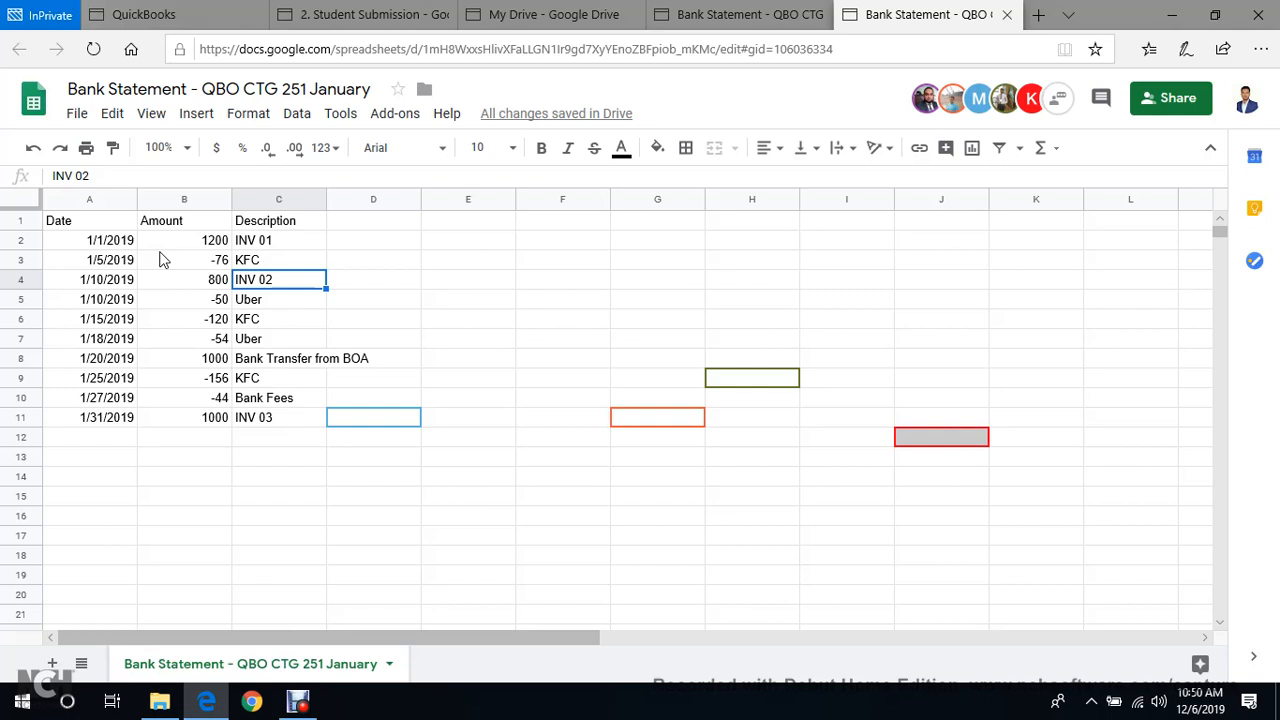
click(77, 116)
mouse_move(162, 340)
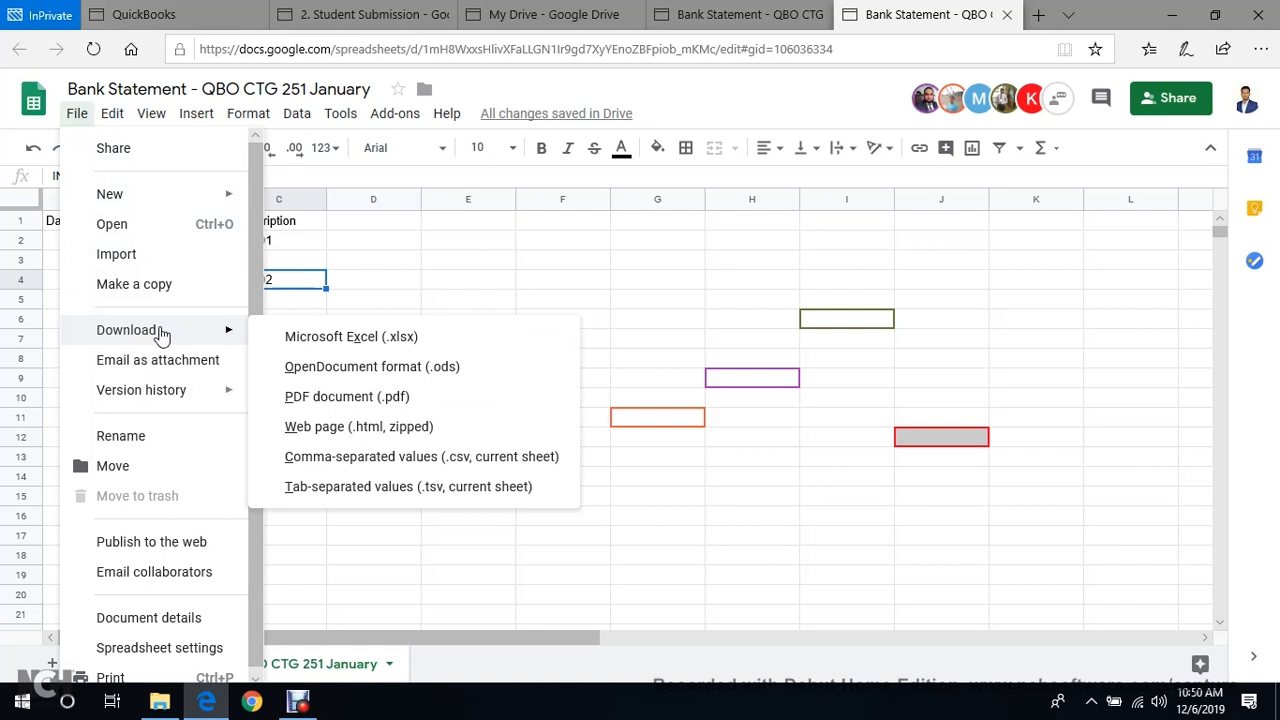
click(351, 283)
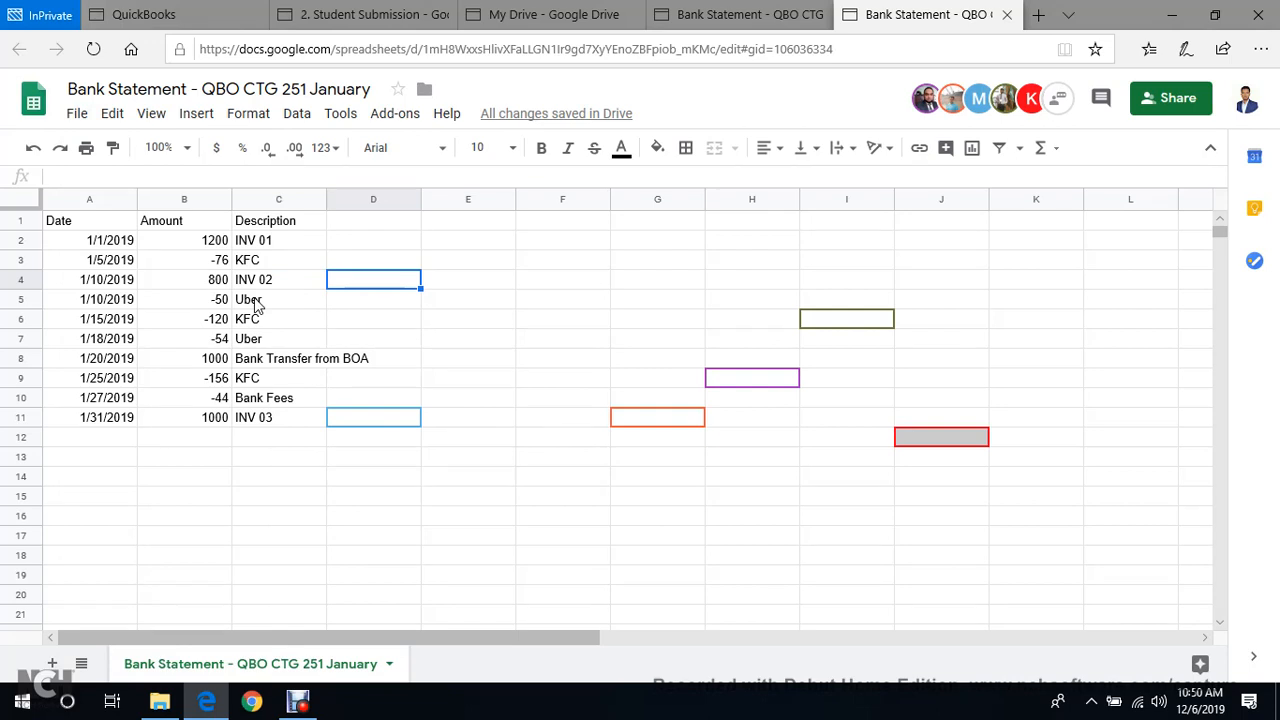
Select the amounts in B2:B11 to check their total.
drag(205, 247, 206, 420)
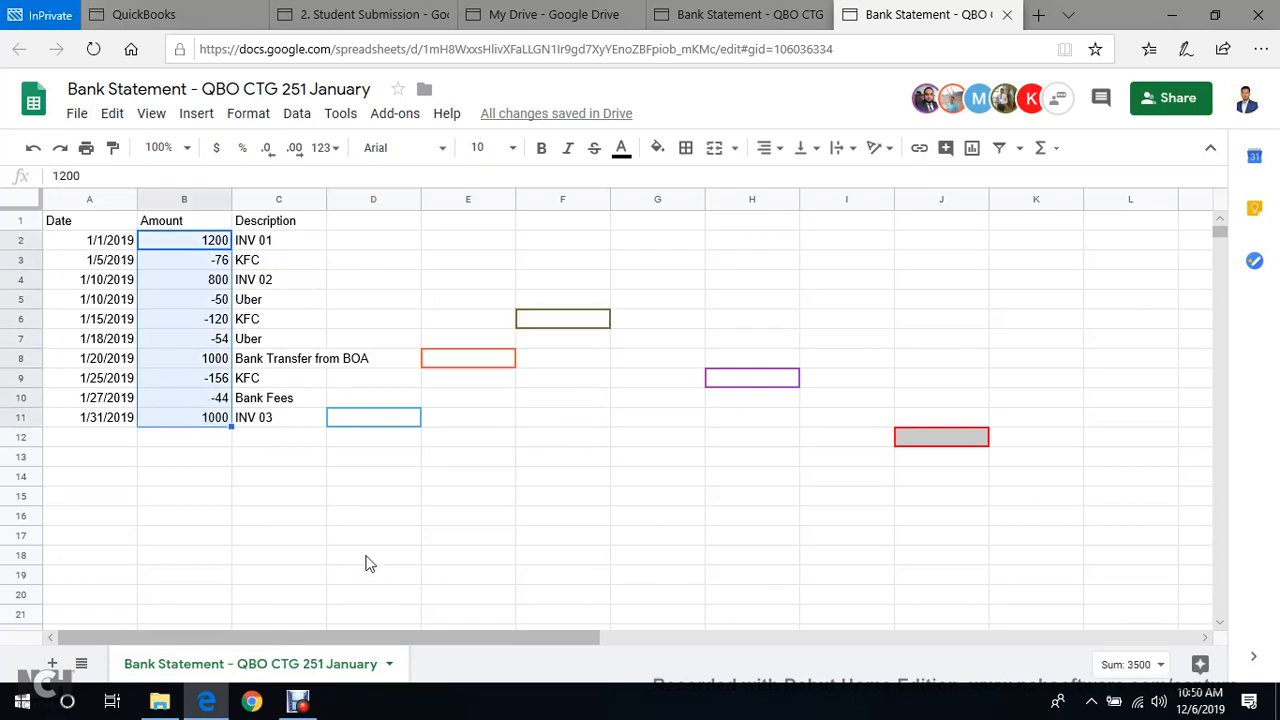
click(297, 702)
click(452, 542)
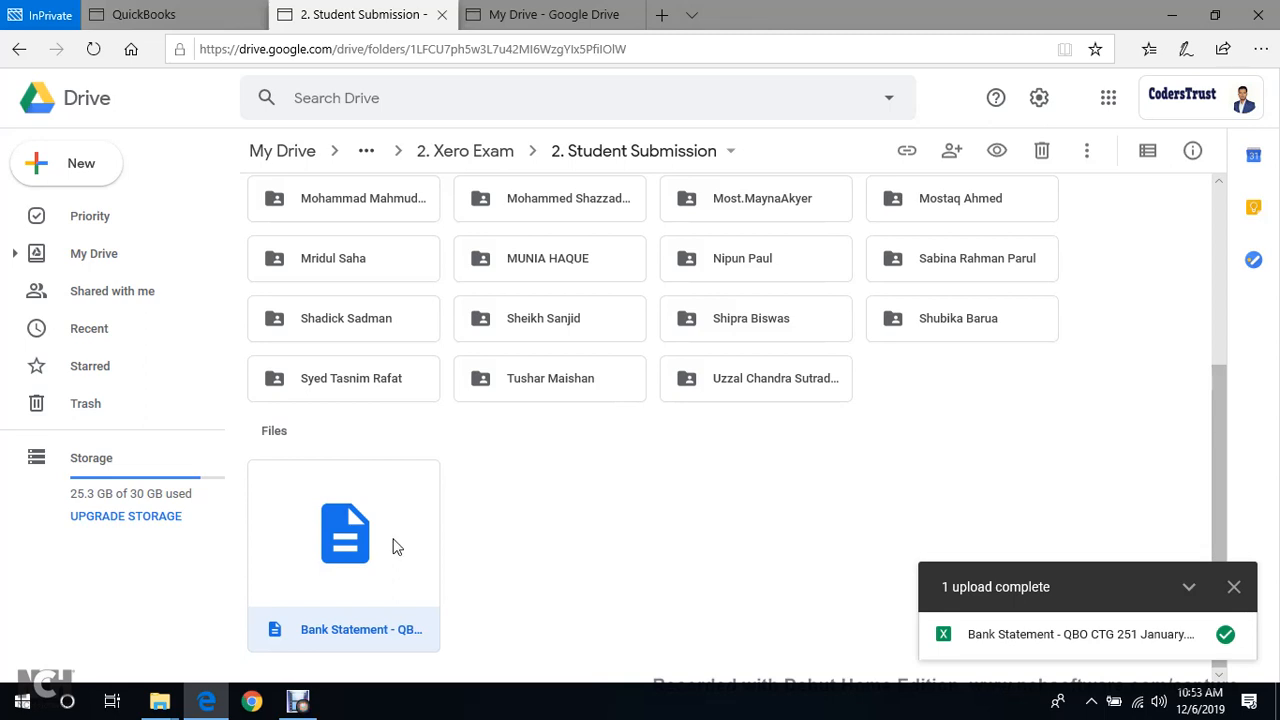
Look at the actions available for the bank statement file in the 2. Student Submission folder and dismiss the upload notification.
right_click(394, 546)
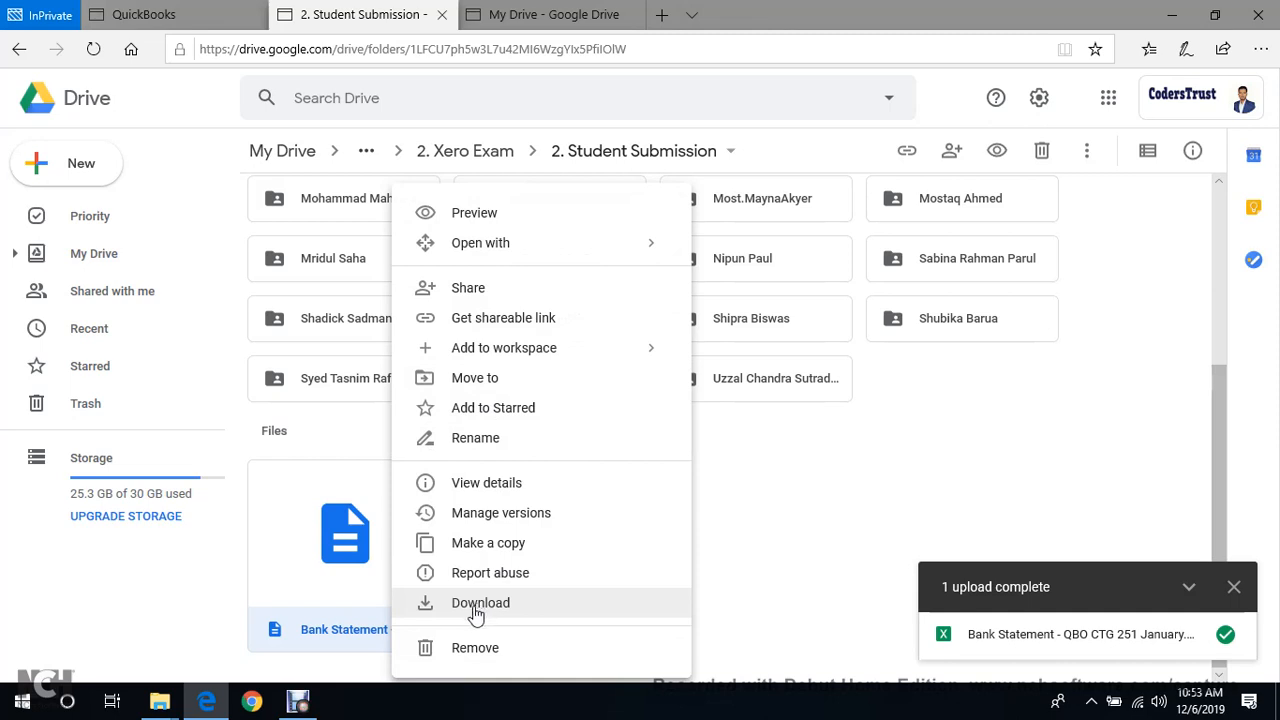
click(771, 470)
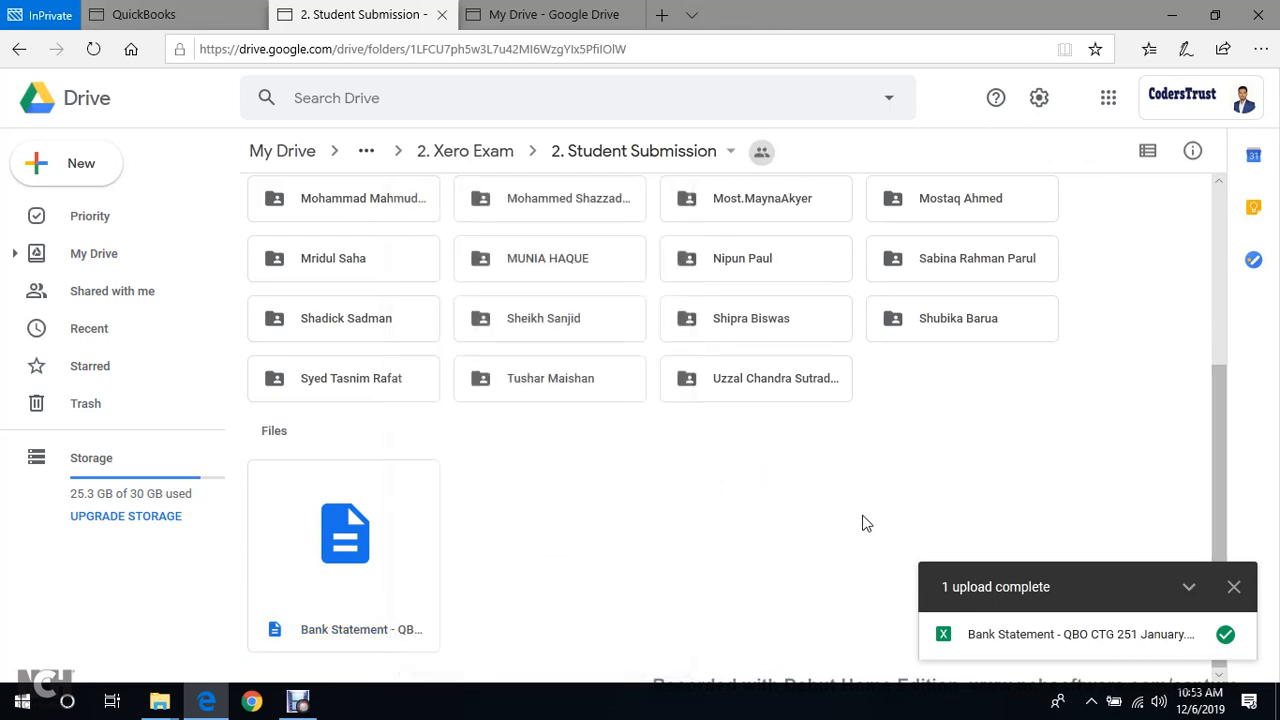
click(1234, 587)
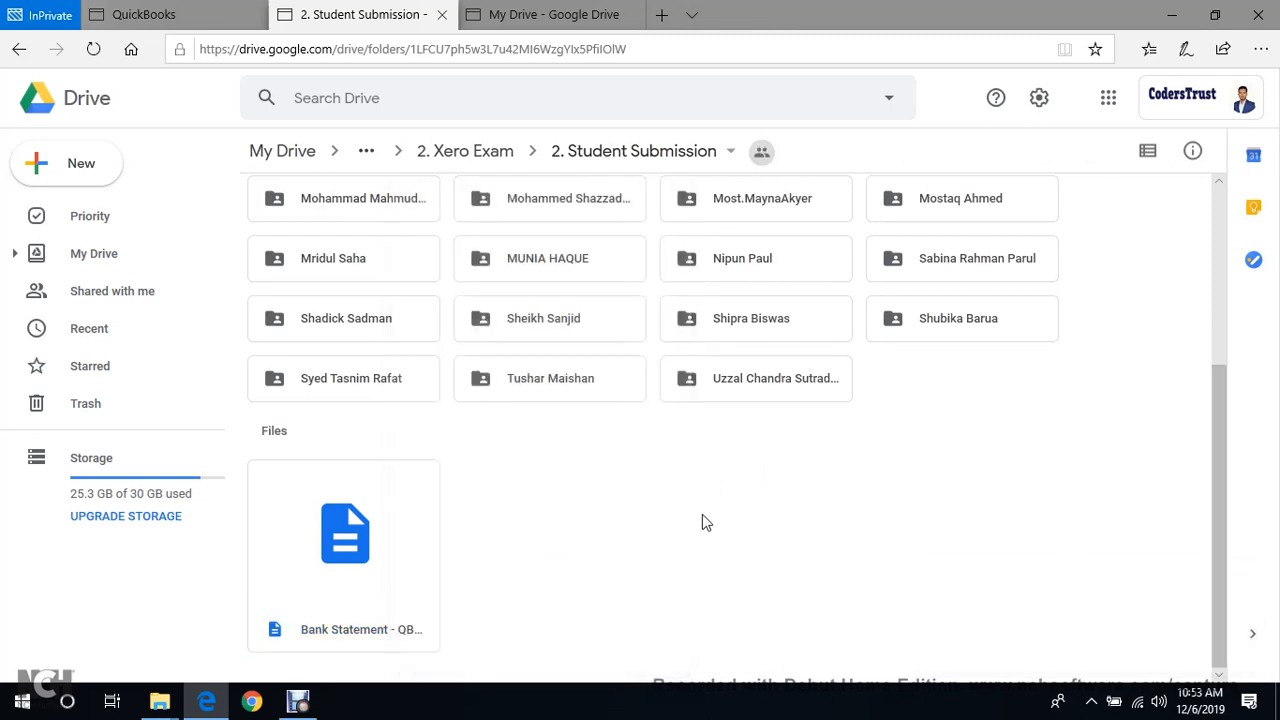
Switch to the Downloads folder in File Explorer and delete the Excel workbook copy of Bank Statement - QBO CTG 251 January.
mouse_move(172, 704)
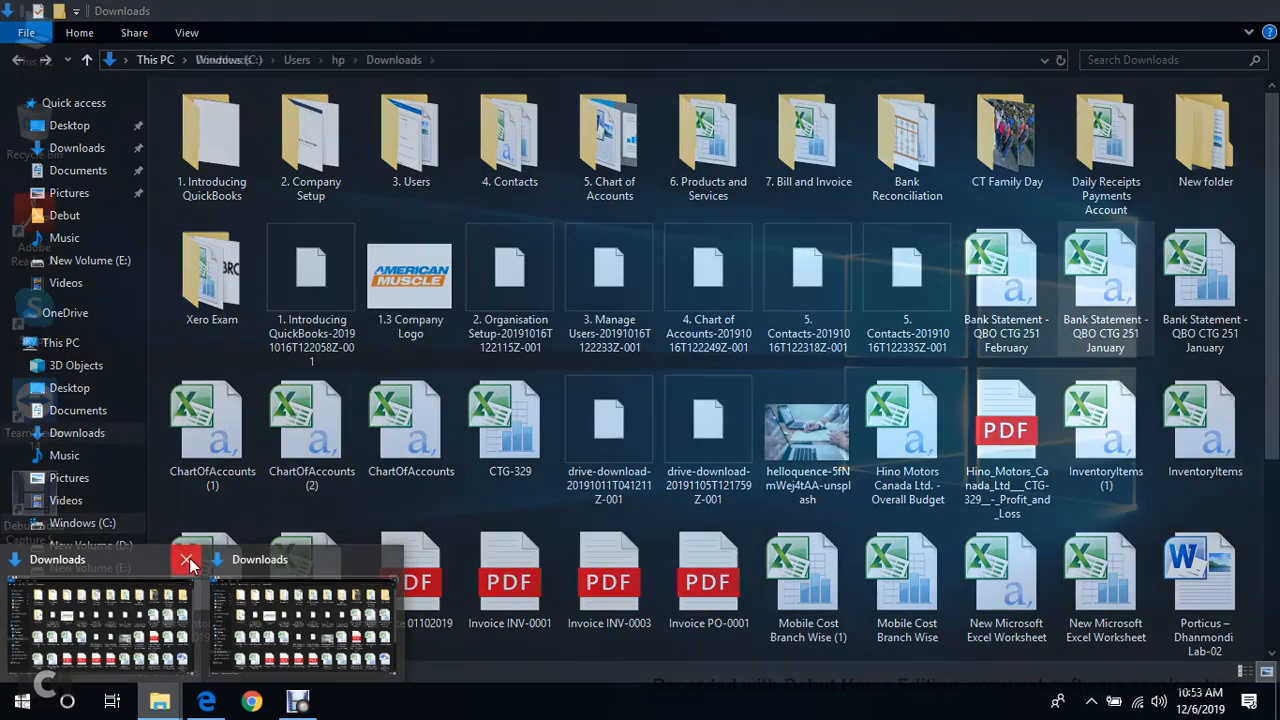
click(157, 605)
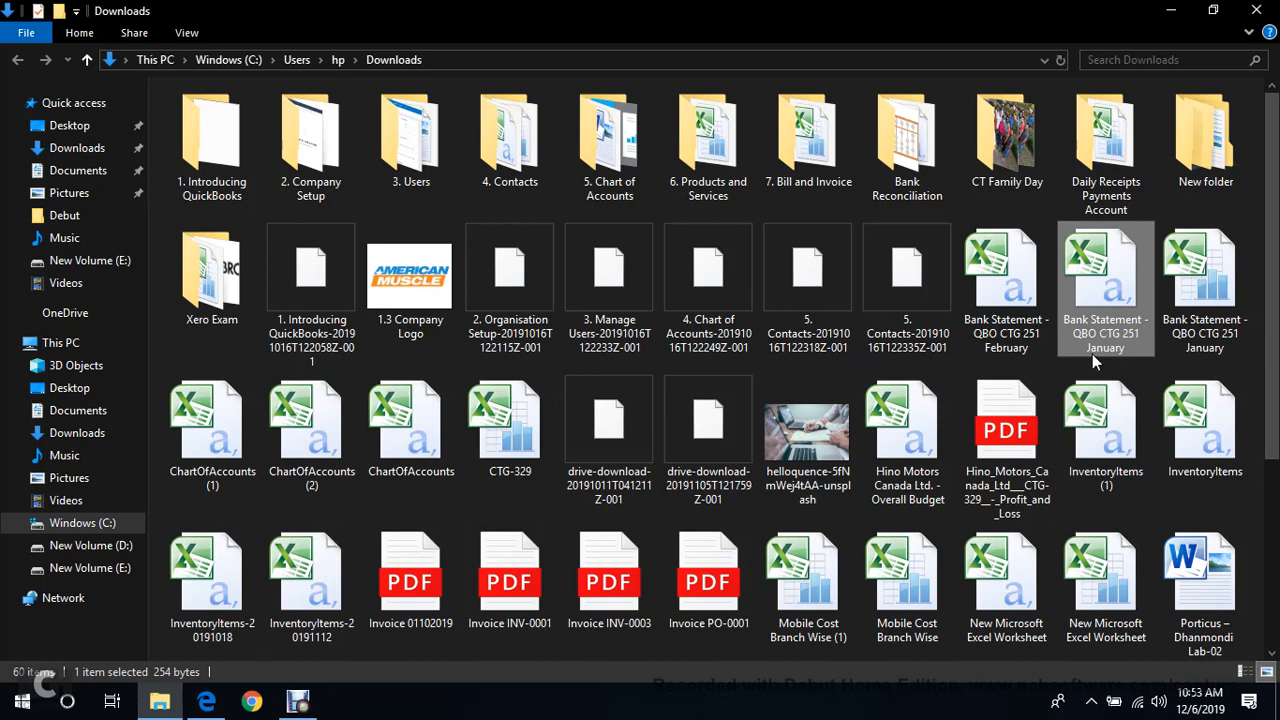
mouse_move(1092, 354)
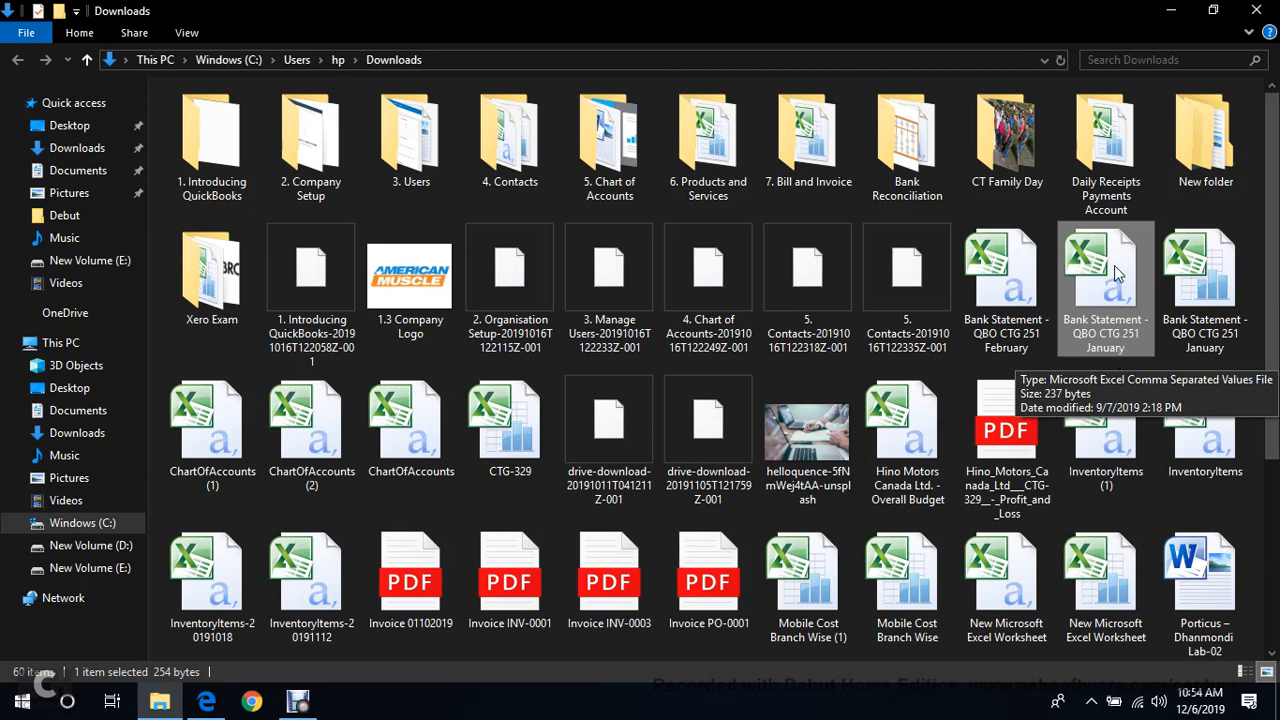
click(1185, 272)
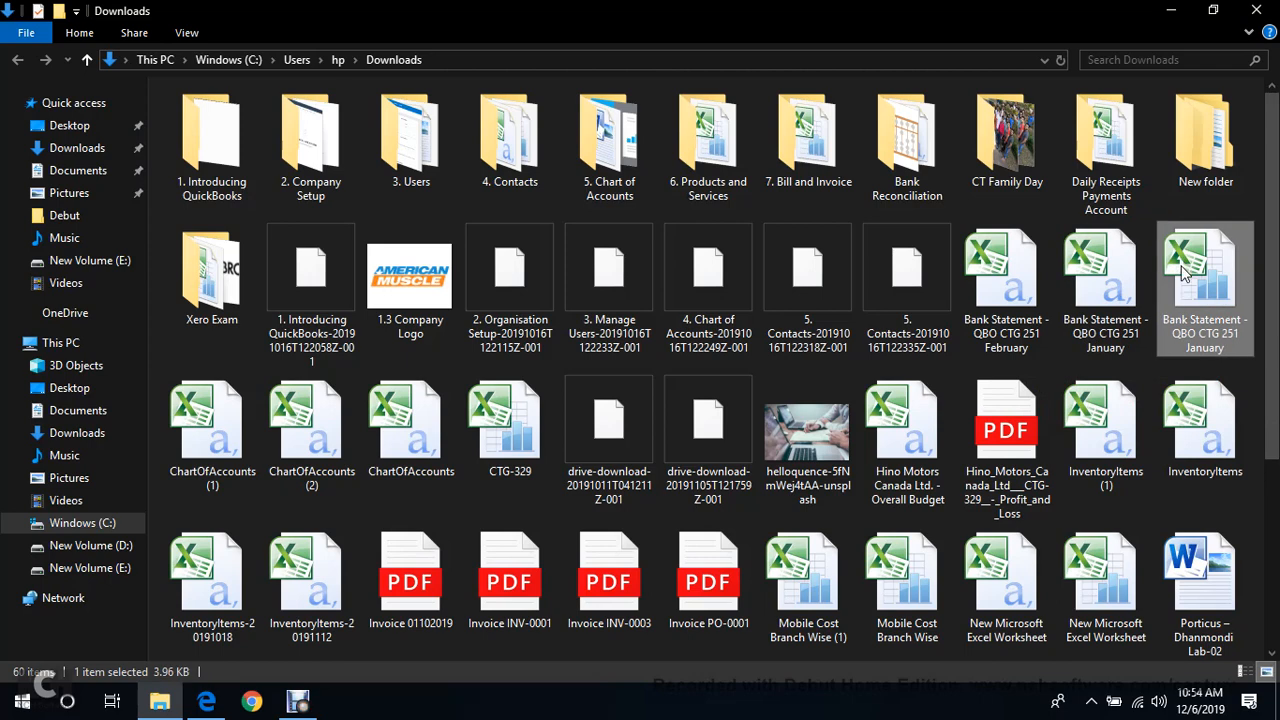
key(Delete)
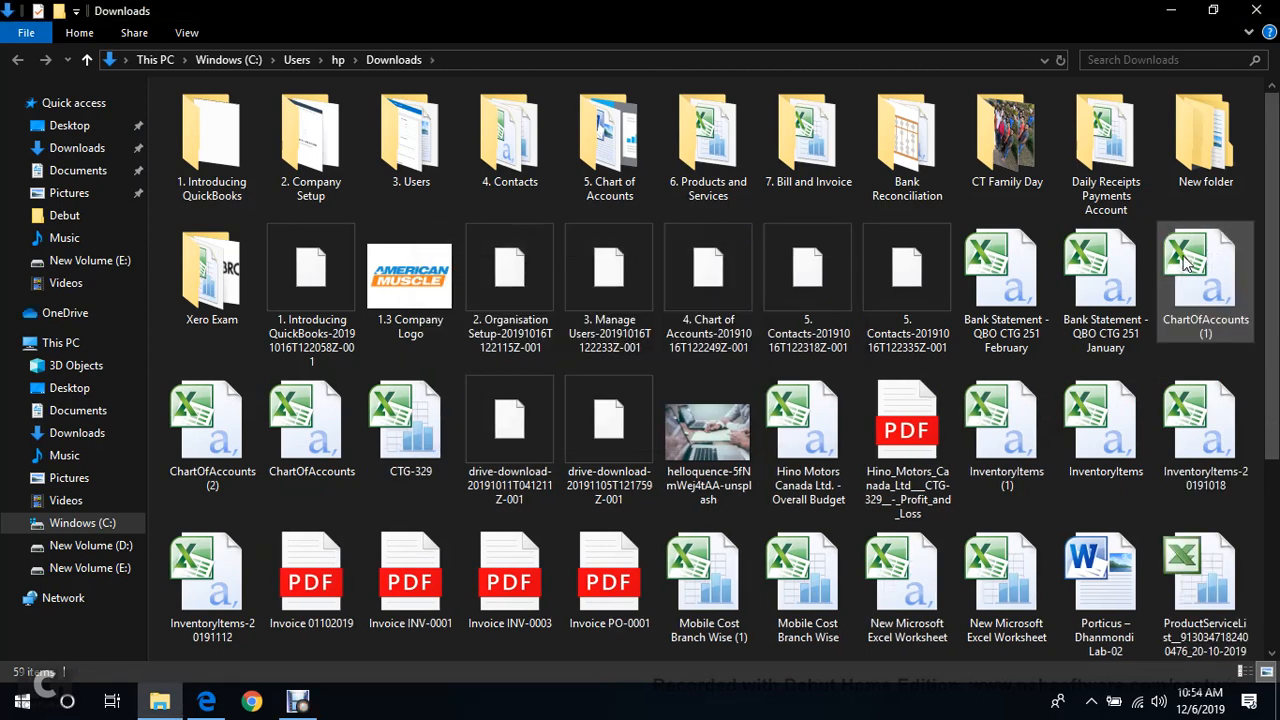
Open the Bank Statement - QBO CTG 251 January CSV file in Excel and autofit all column widths.
double_click(1107, 281)
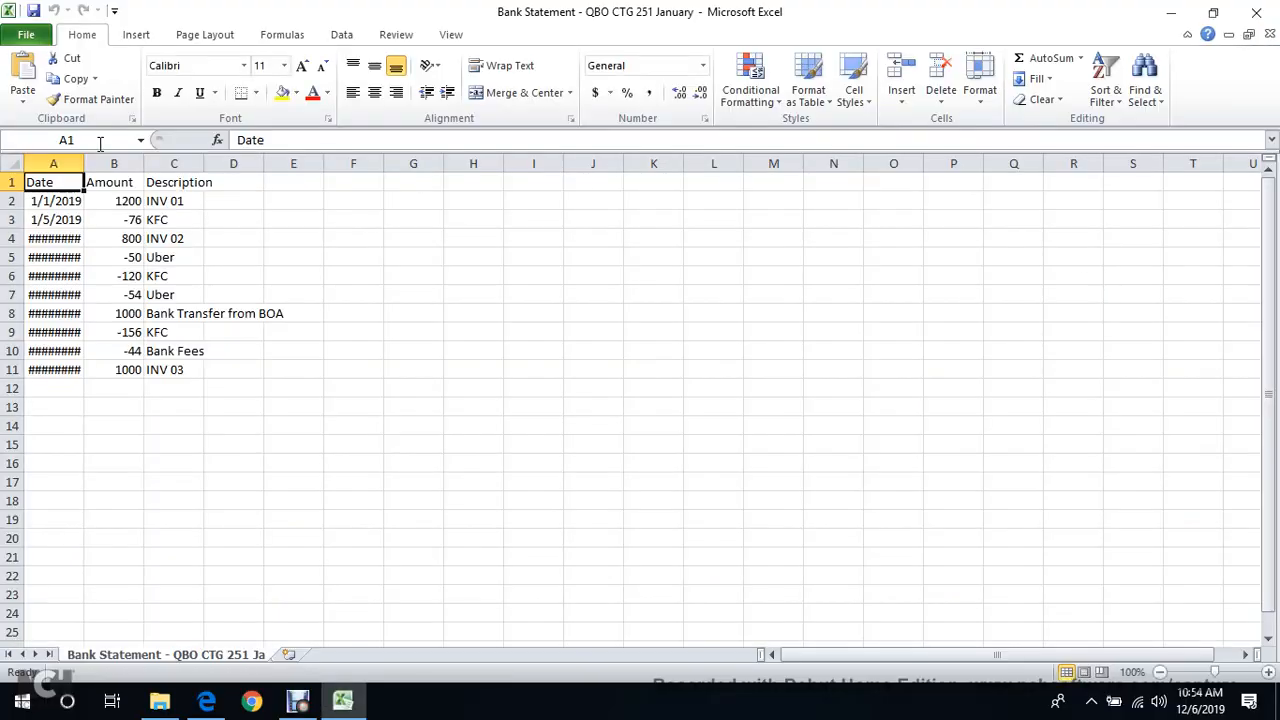
click(12, 163)
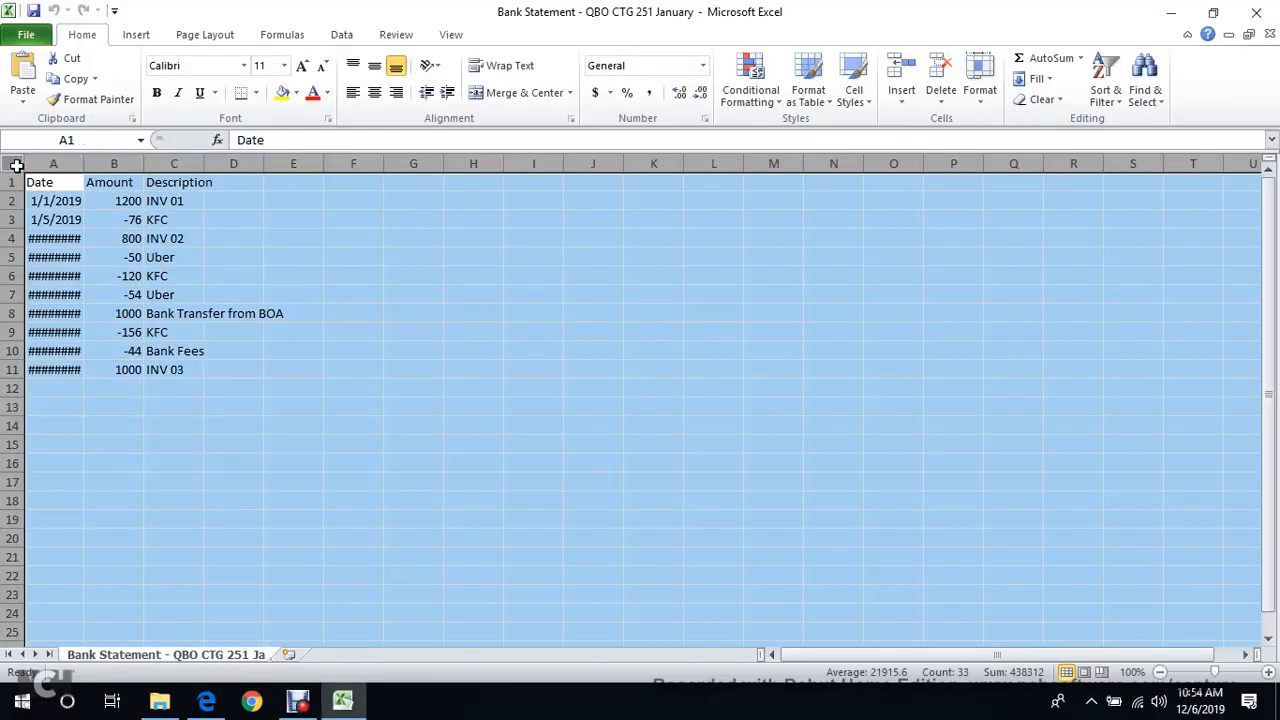
double_click(143, 163)
click(98, 205)
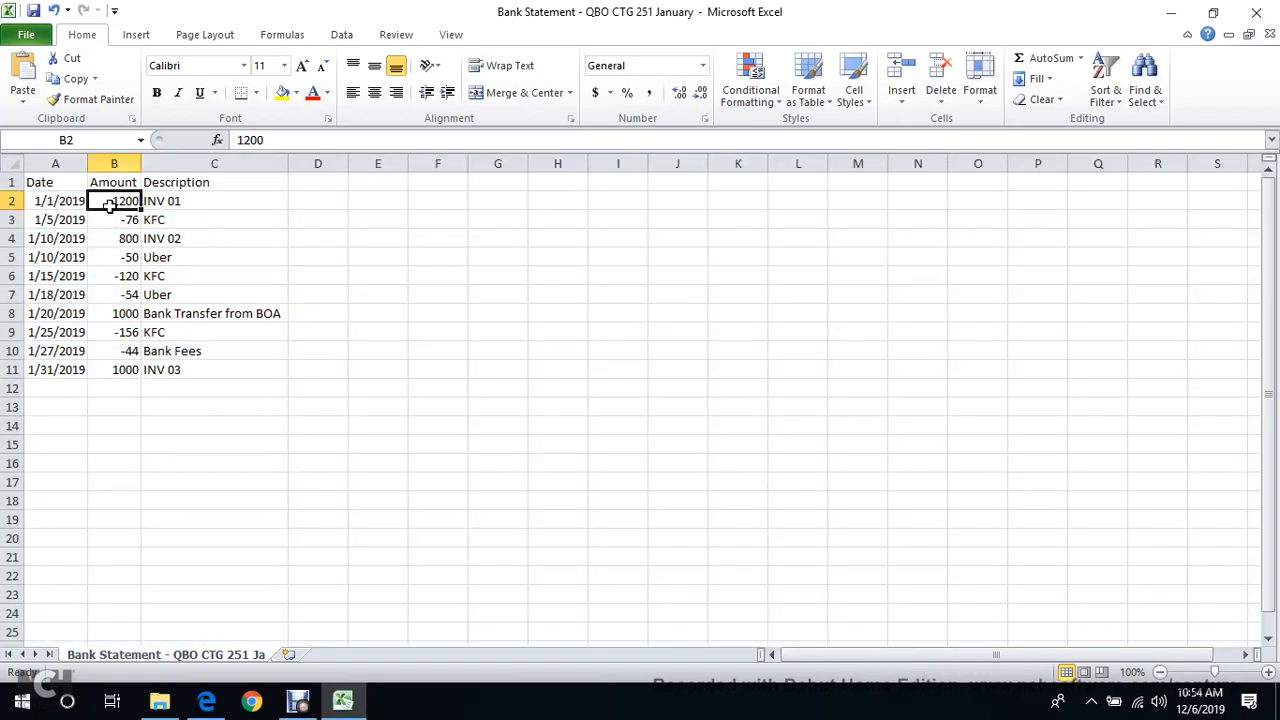
Review the KFC entries in the description column and the Date, Amount and Description headings in row 1.
click(178, 221)
click(178, 278)
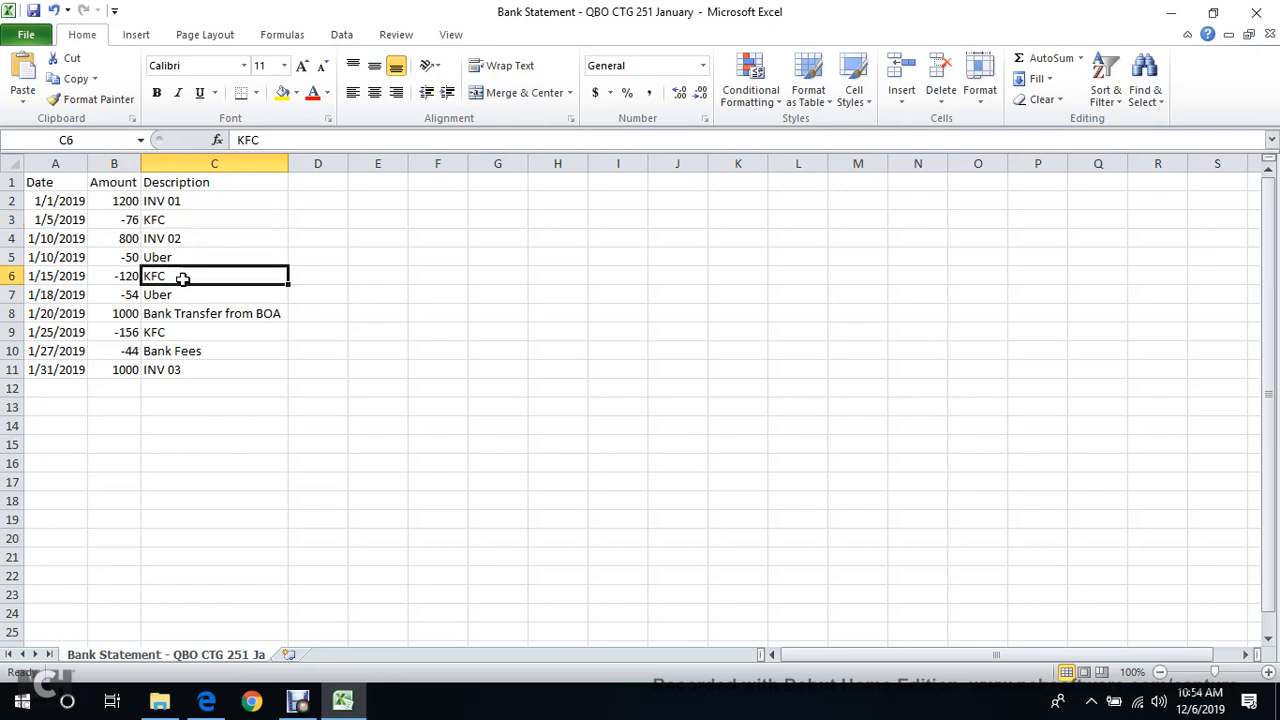
click(210, 332)
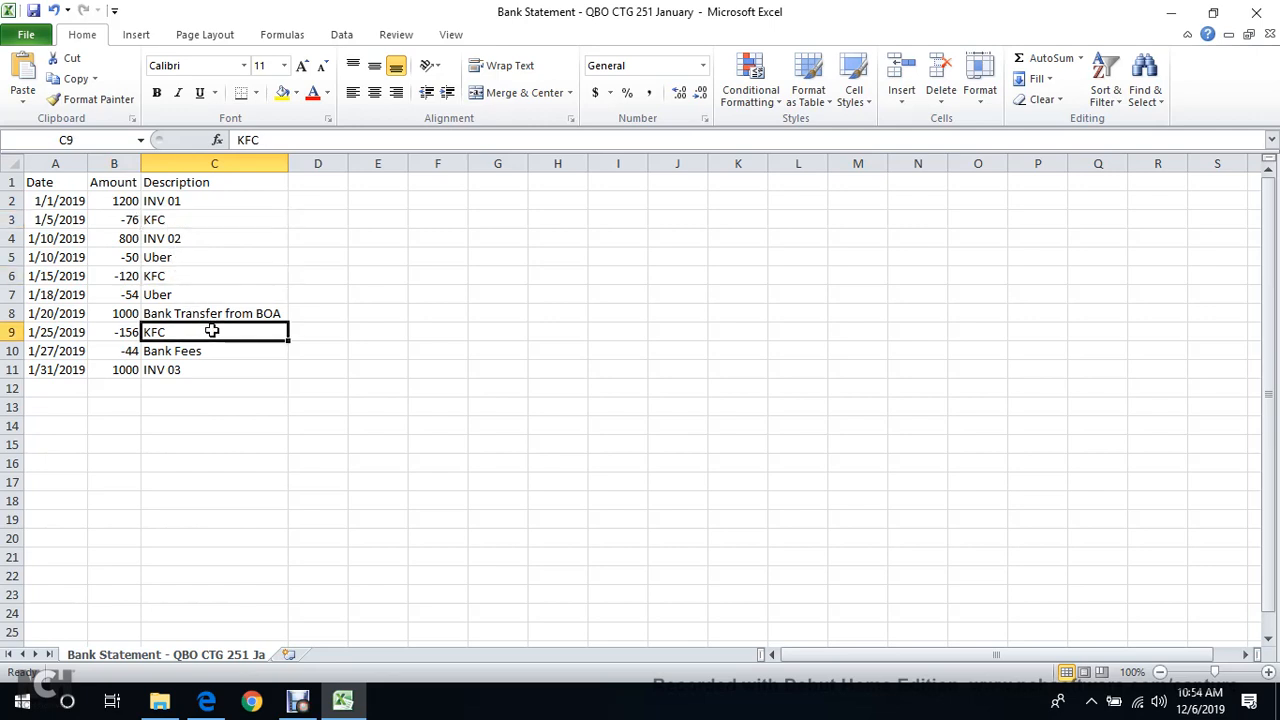
click(55, 185)
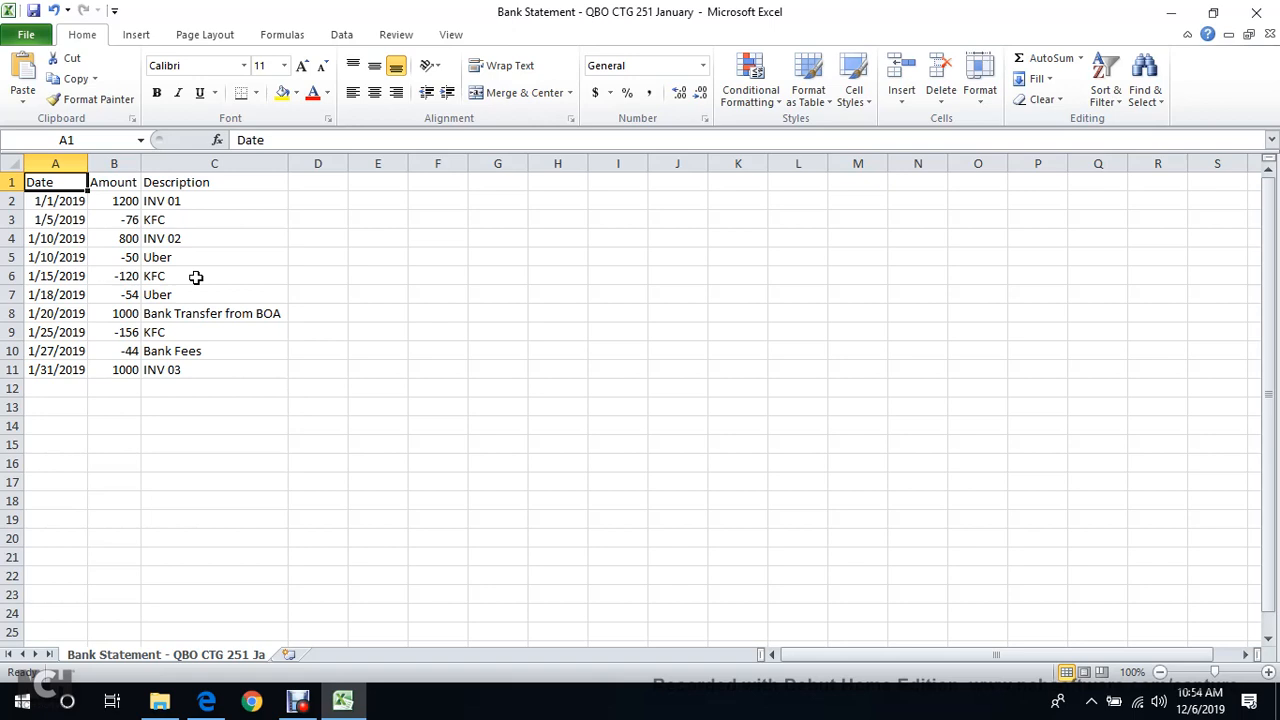
key(Right)
key(Right)
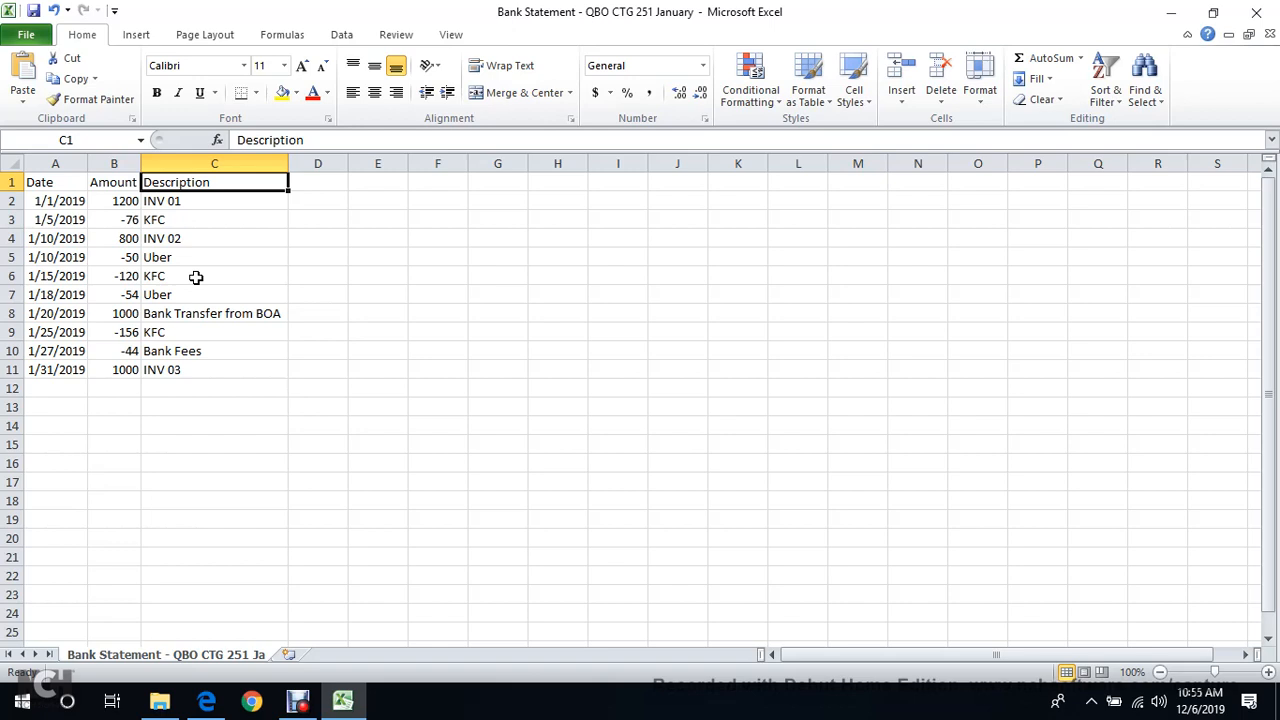
Save the January bank statement, keeping the CSV format.
click(33, 11)
click(572, 420)
click(194, 258)
click(150, 334)
click(138, 392)
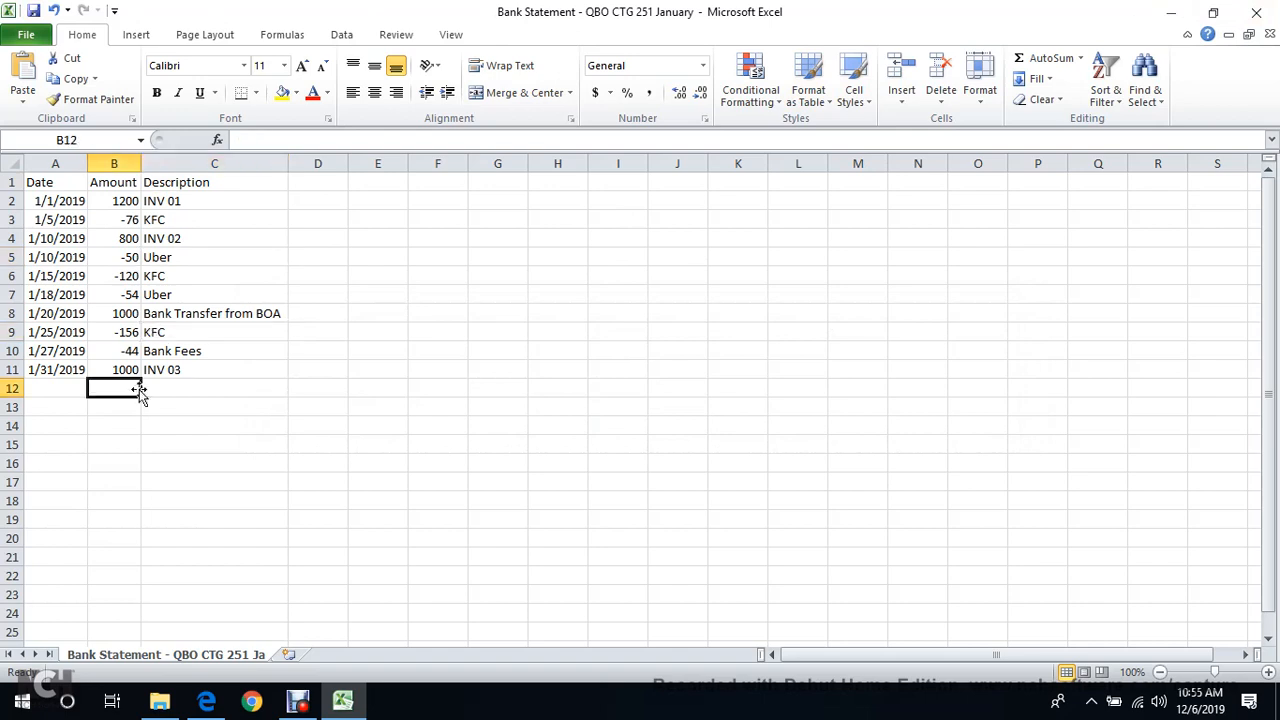
click(134, 407)
click(128, 461)
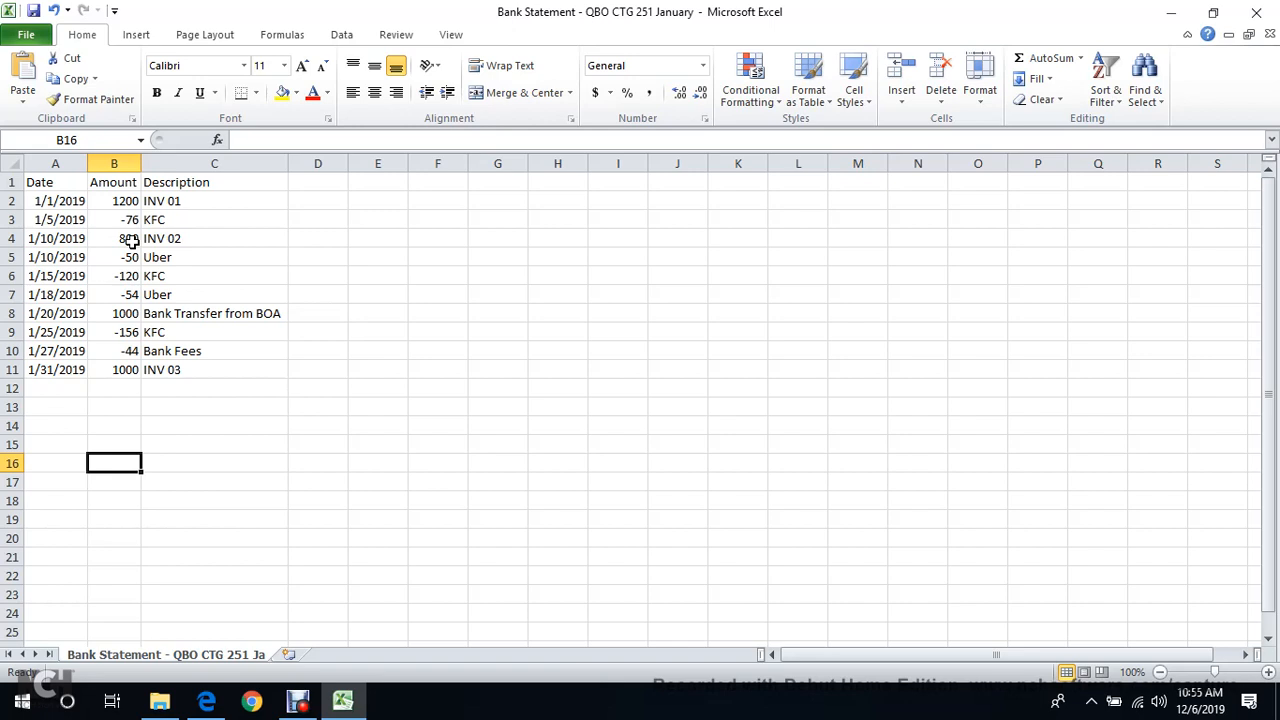
Save the January bank statement again in CSV format and close the workbook, discarding any further changes.
click(60, 190)
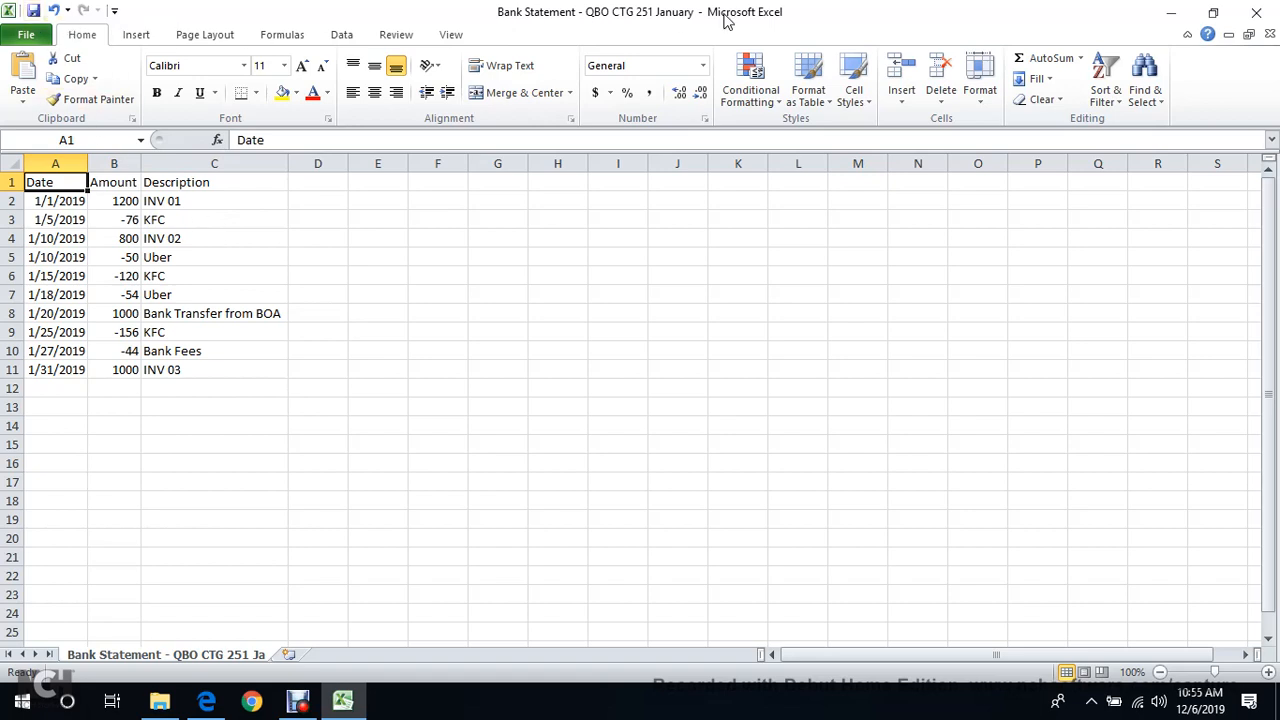
click(33, 11)
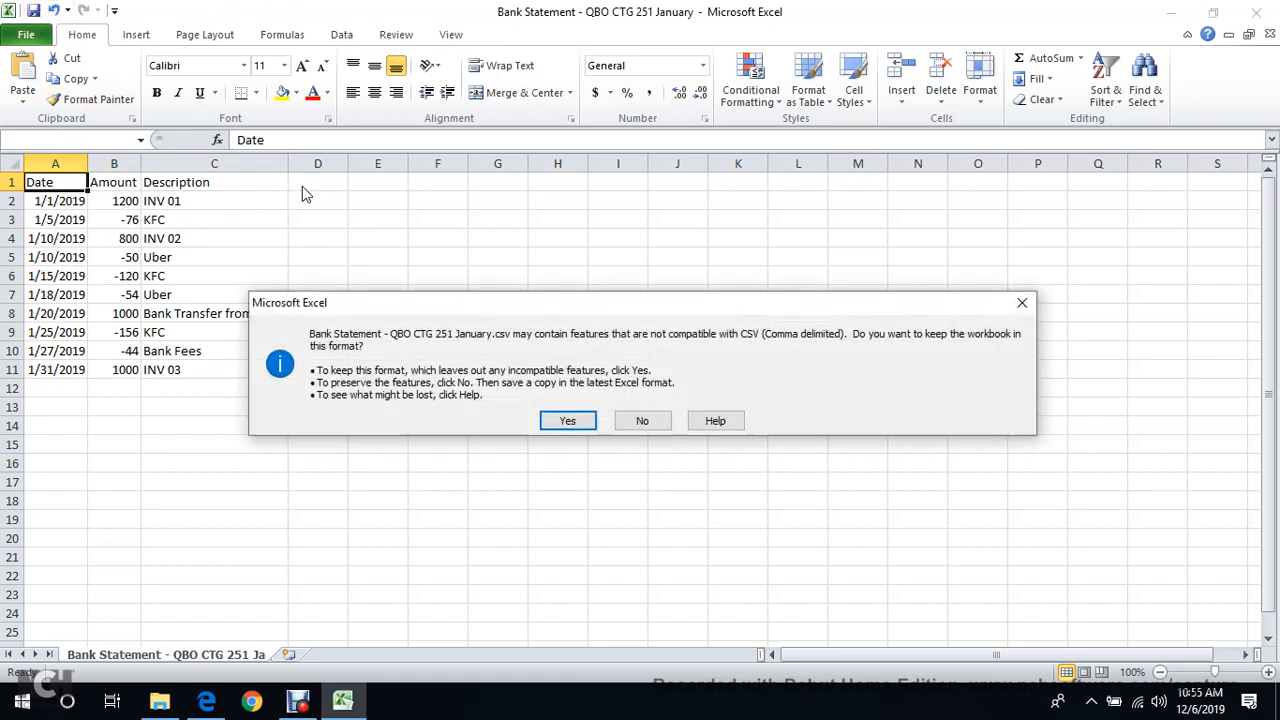
click(576, 423)
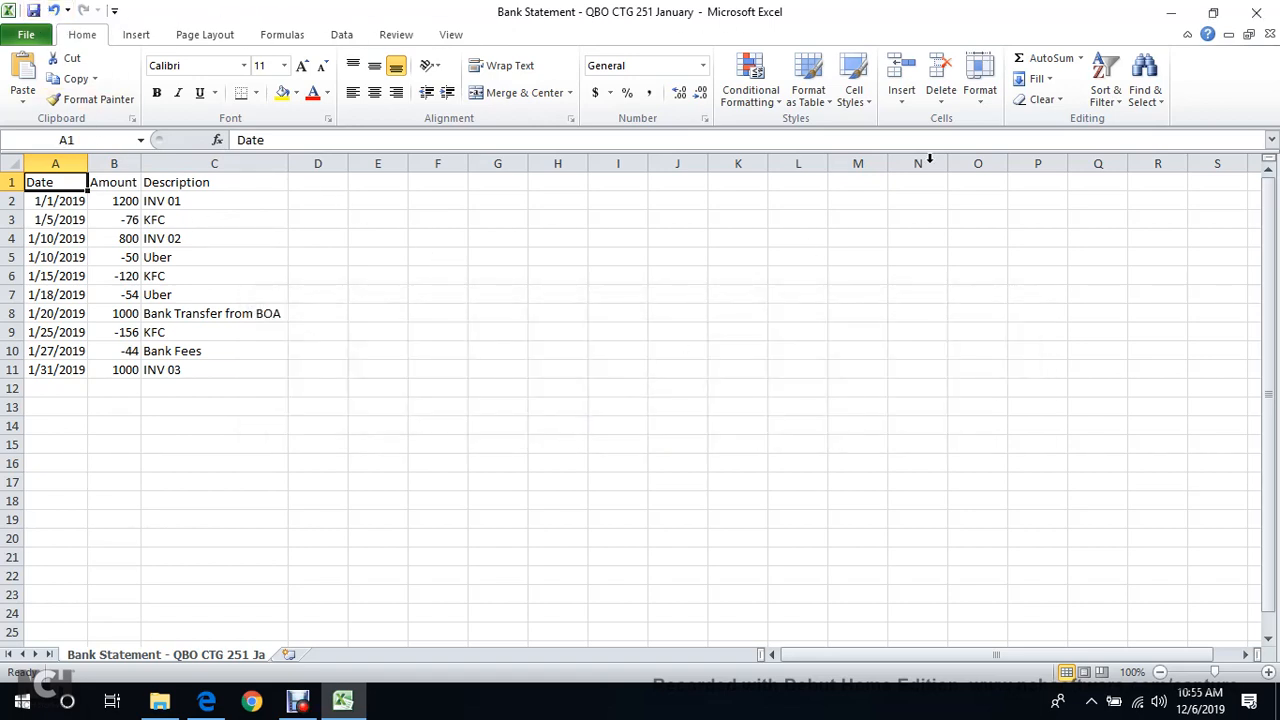
click(1256, 12)
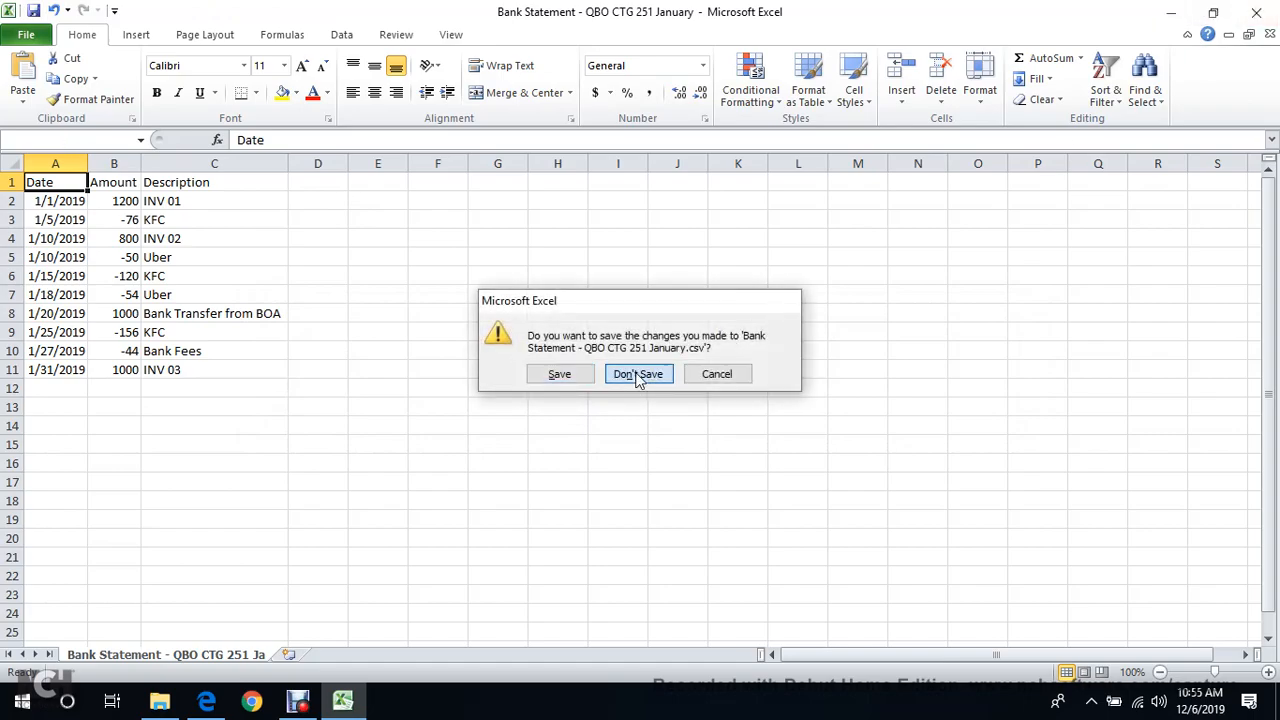
click(637, 374)
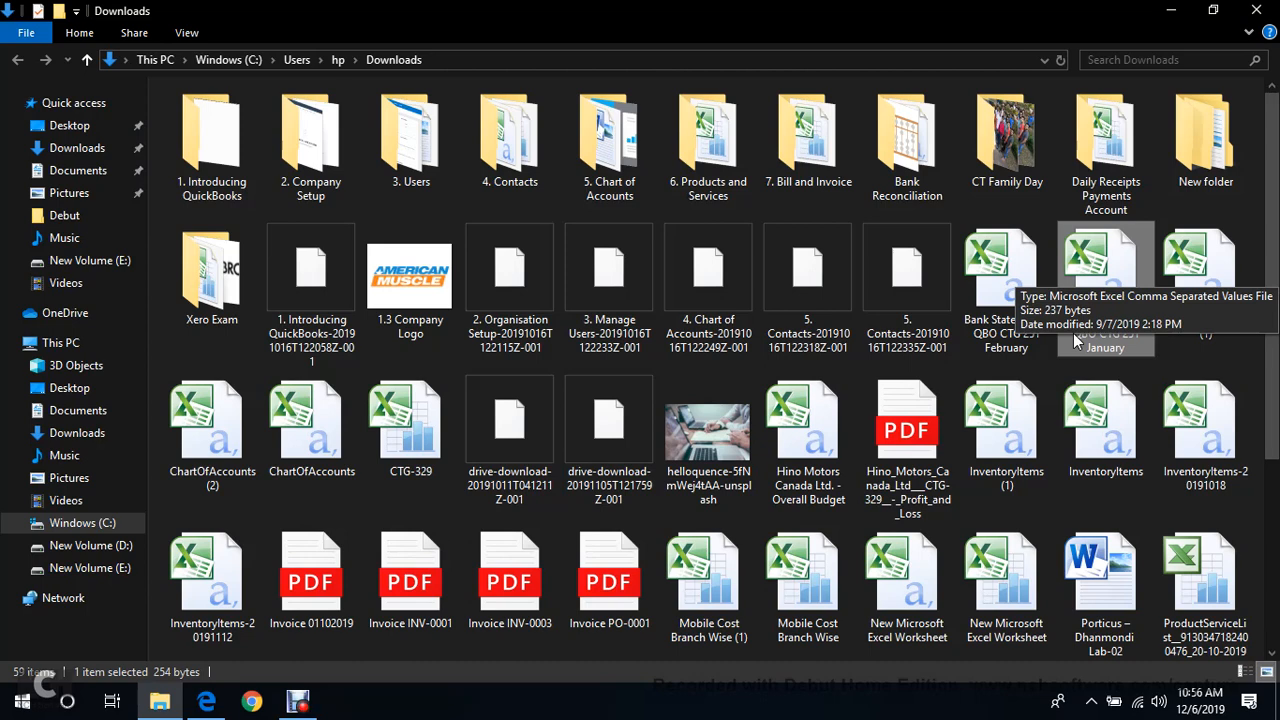
Switch to QuickBooks Online in the browser, open the Banking page and look over its account connection and transaction upload options.
click(206, 703)
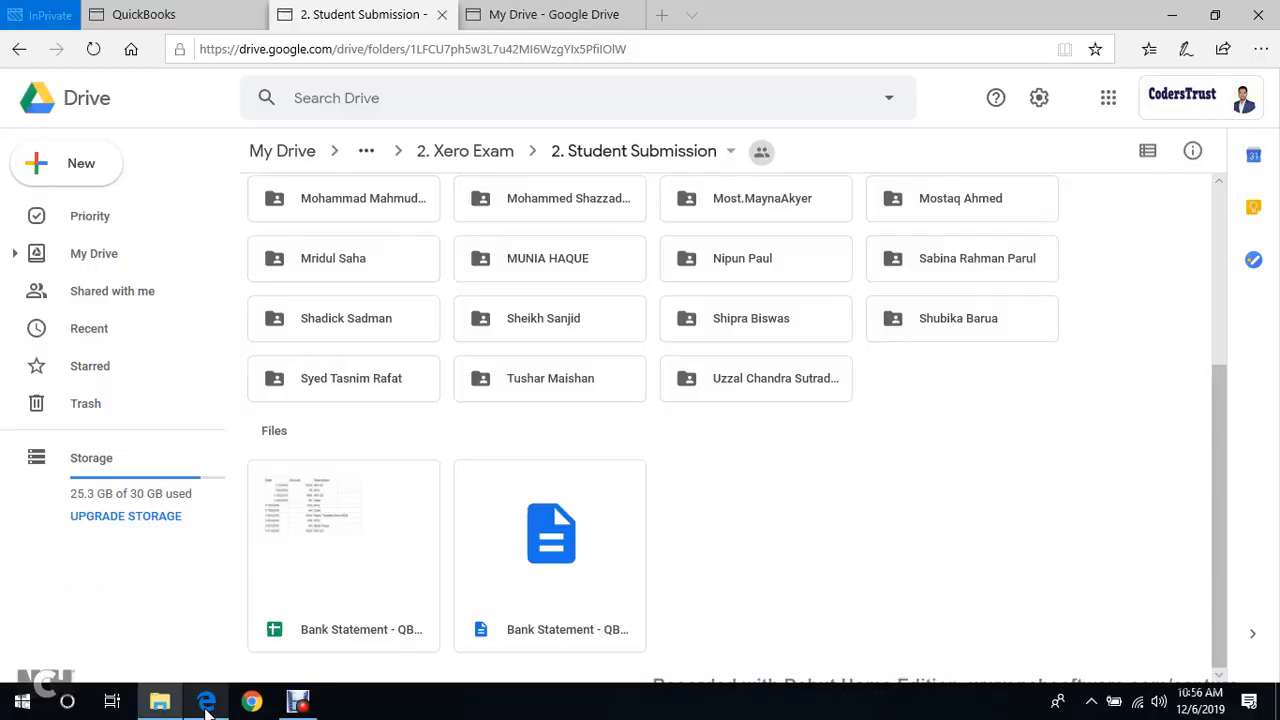
click(138, 8)
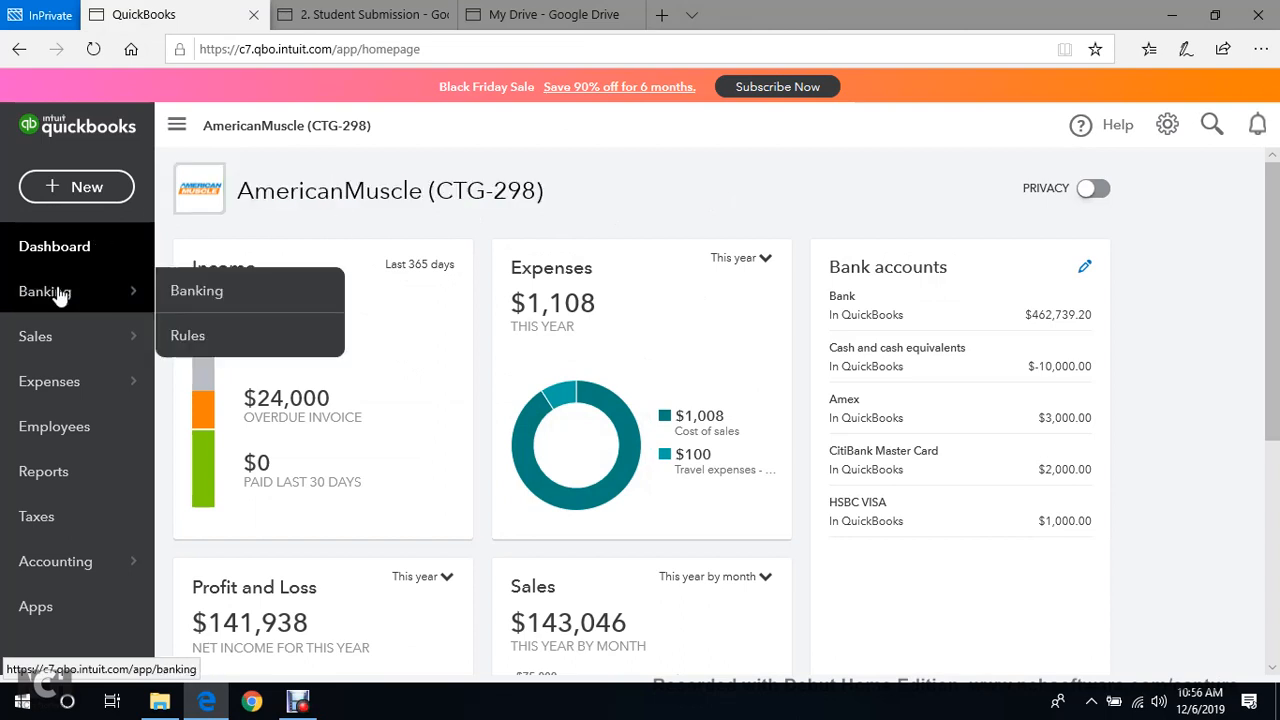
click(219, 302)
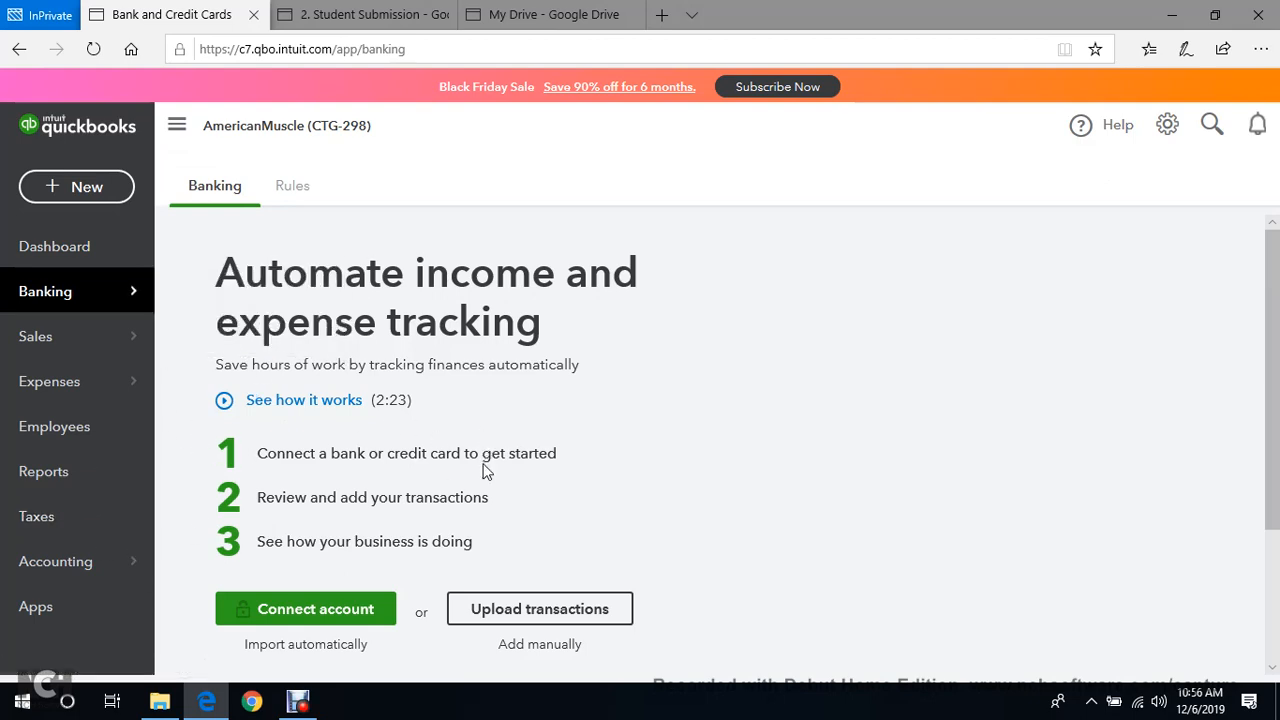
scroll(510, 440, down, 1)
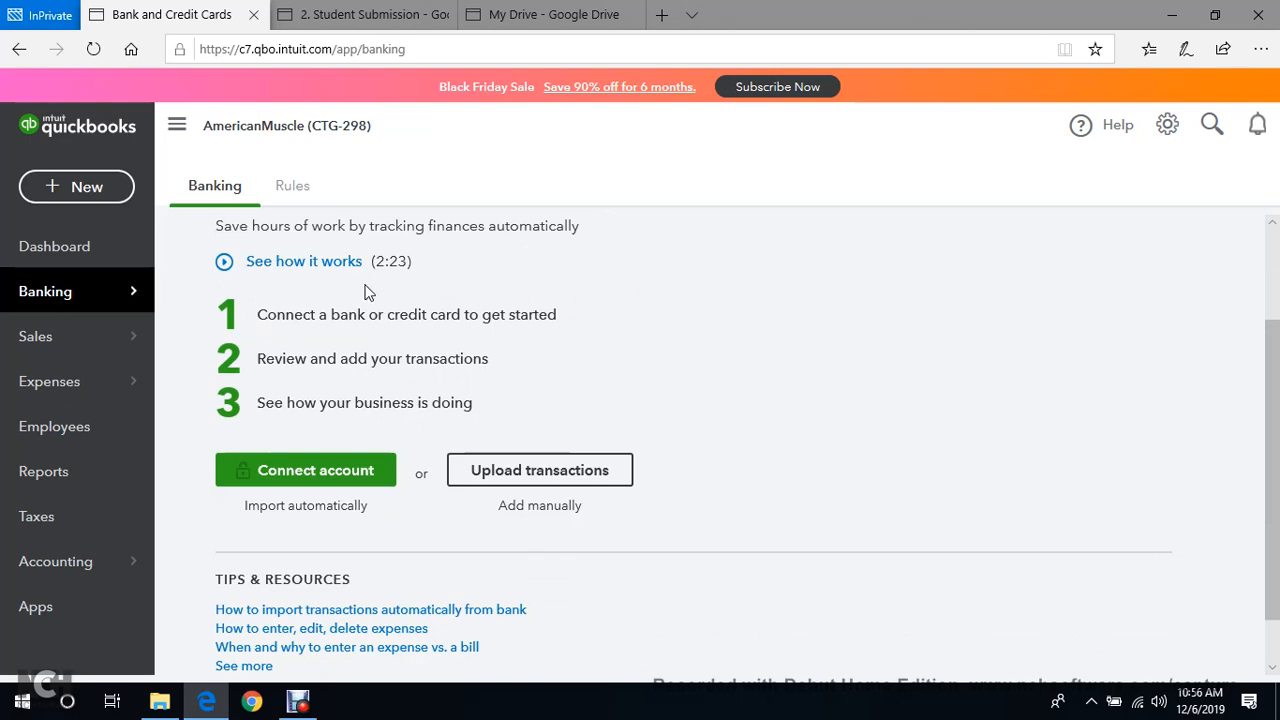
click(303, 703)
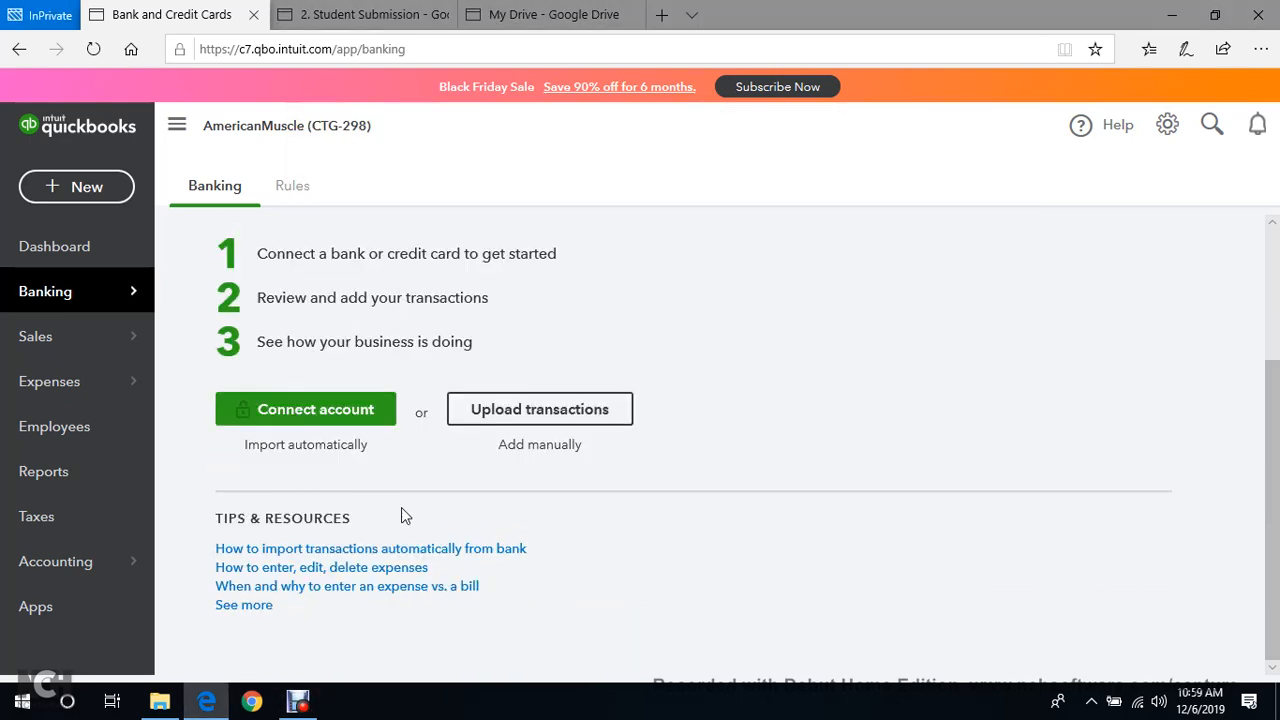
scroll(395, 520, up, 2)
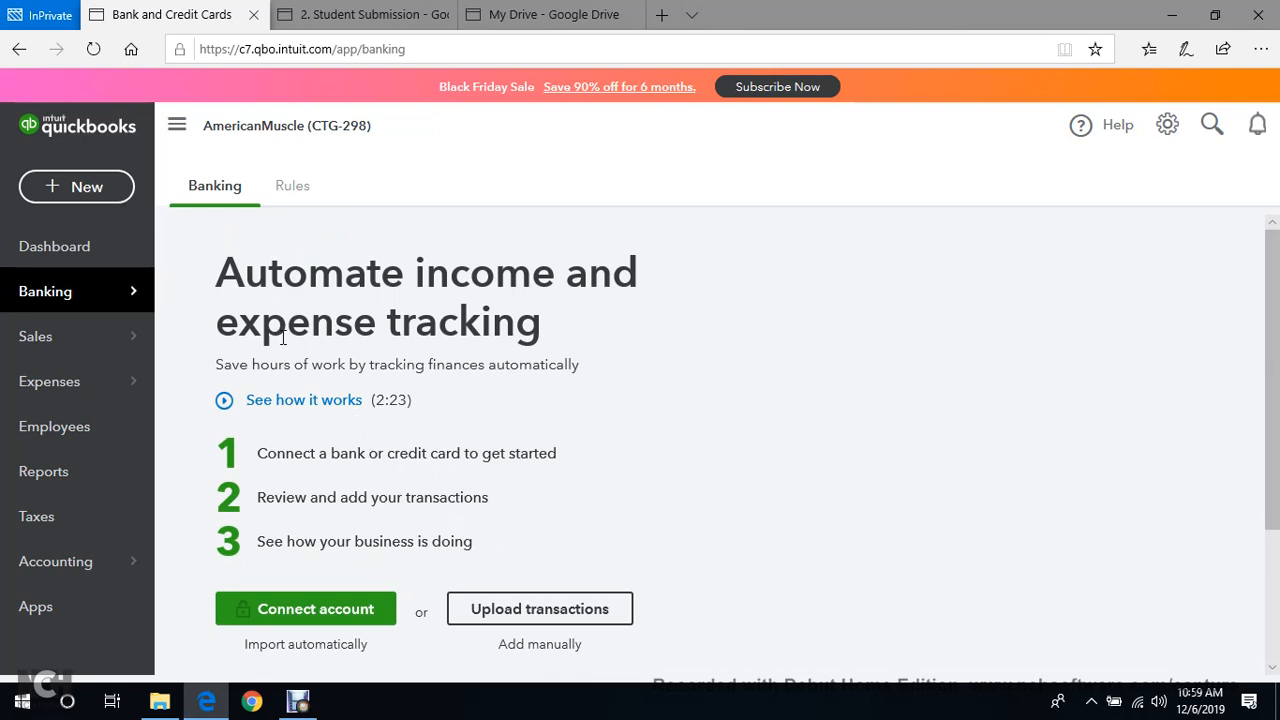
scroll(449, 430, down, 1)
scroll(447, 423, down, 1)
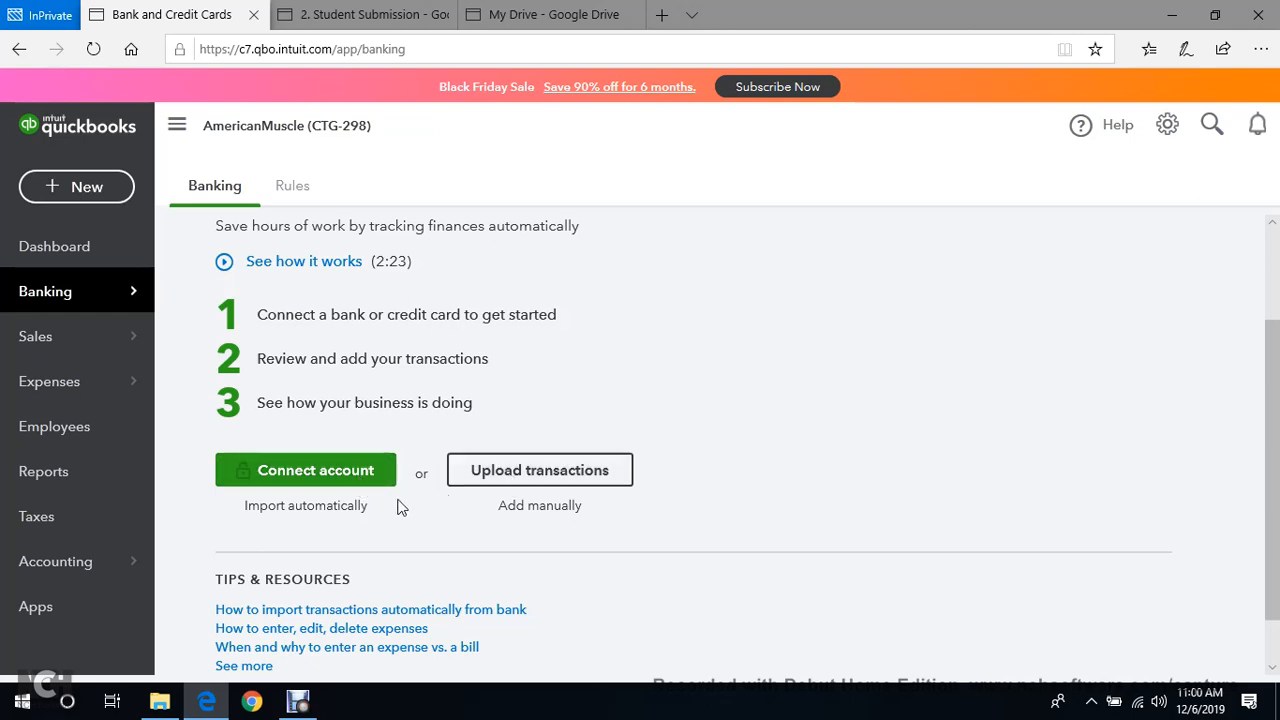
Start a manual transaction upload and submit the file Bank Statement - QBO CTG 251 January.csv from the Downloads folder.
click(522, 481)
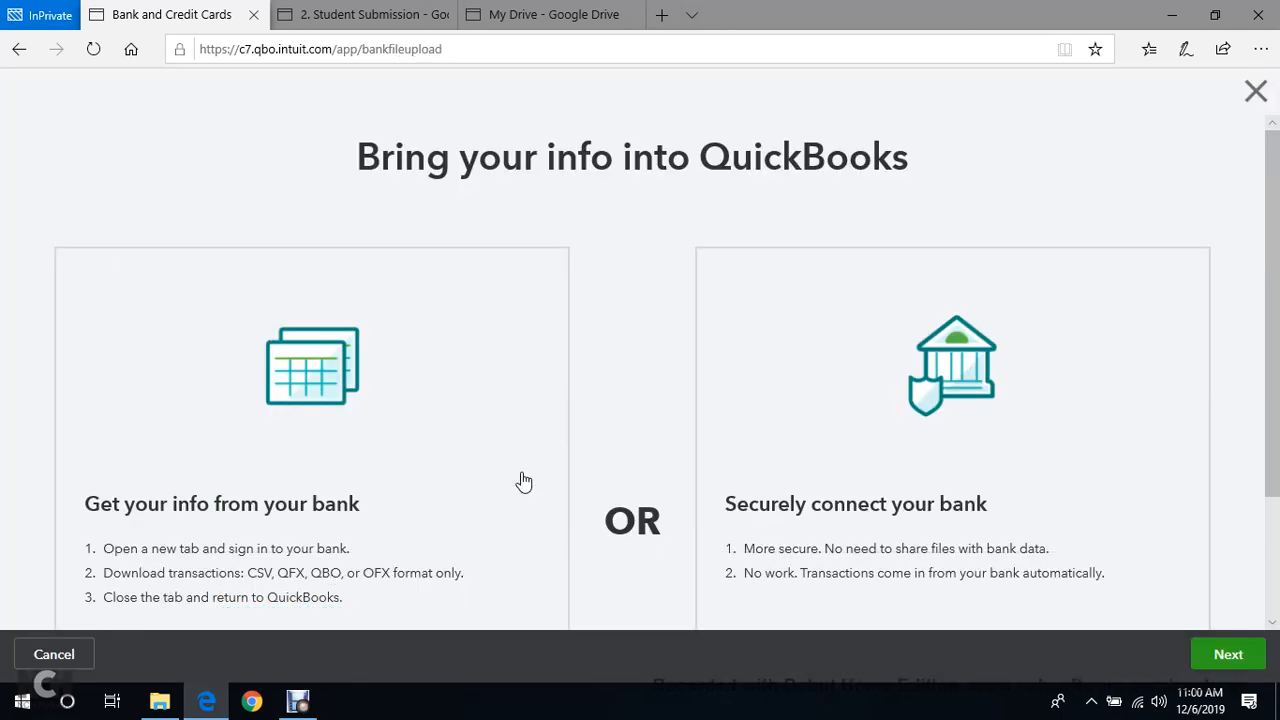
scroll(522, 481, down, 3)
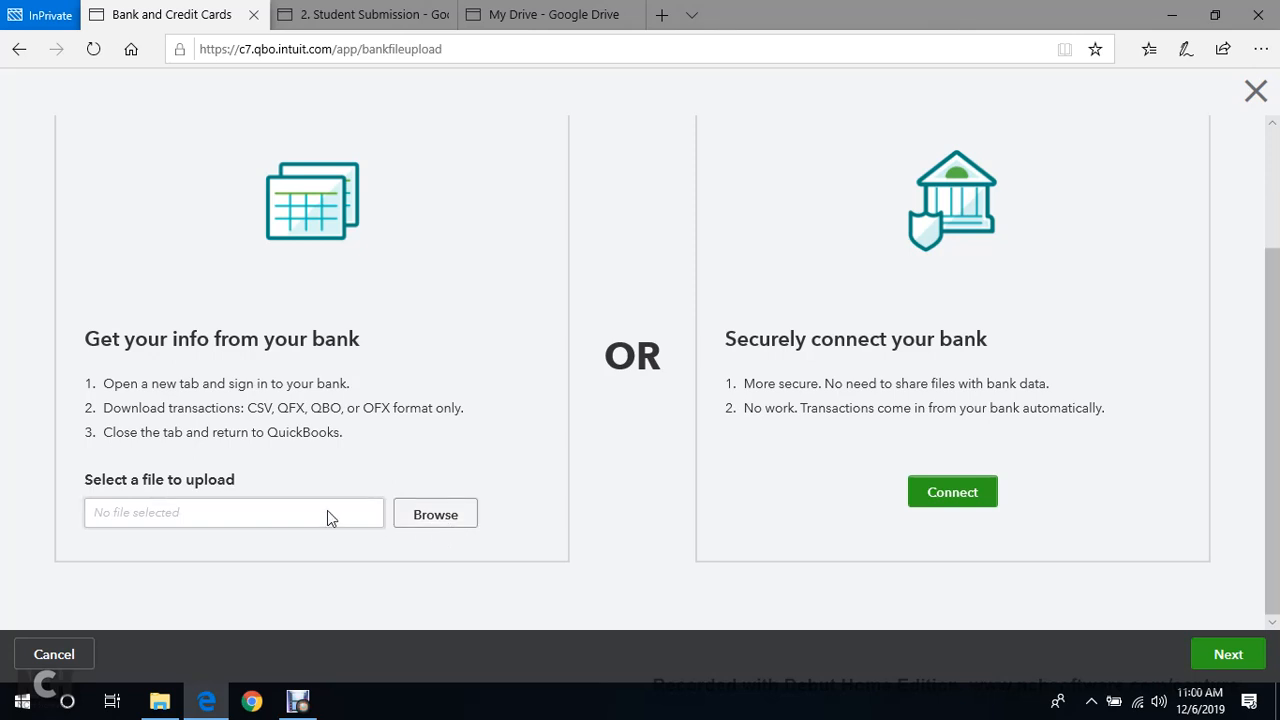
click(436, 516)
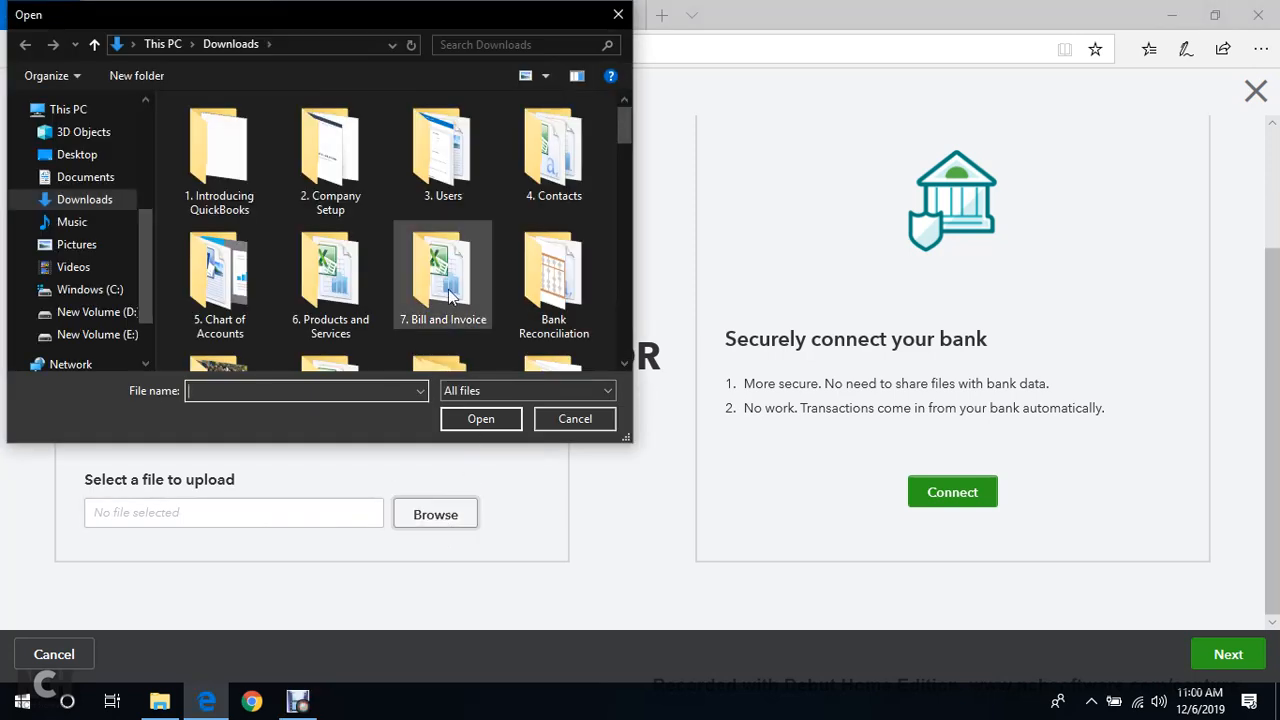
scroll(458, 221, down, 3)
scroll(473, 231, up, 1)
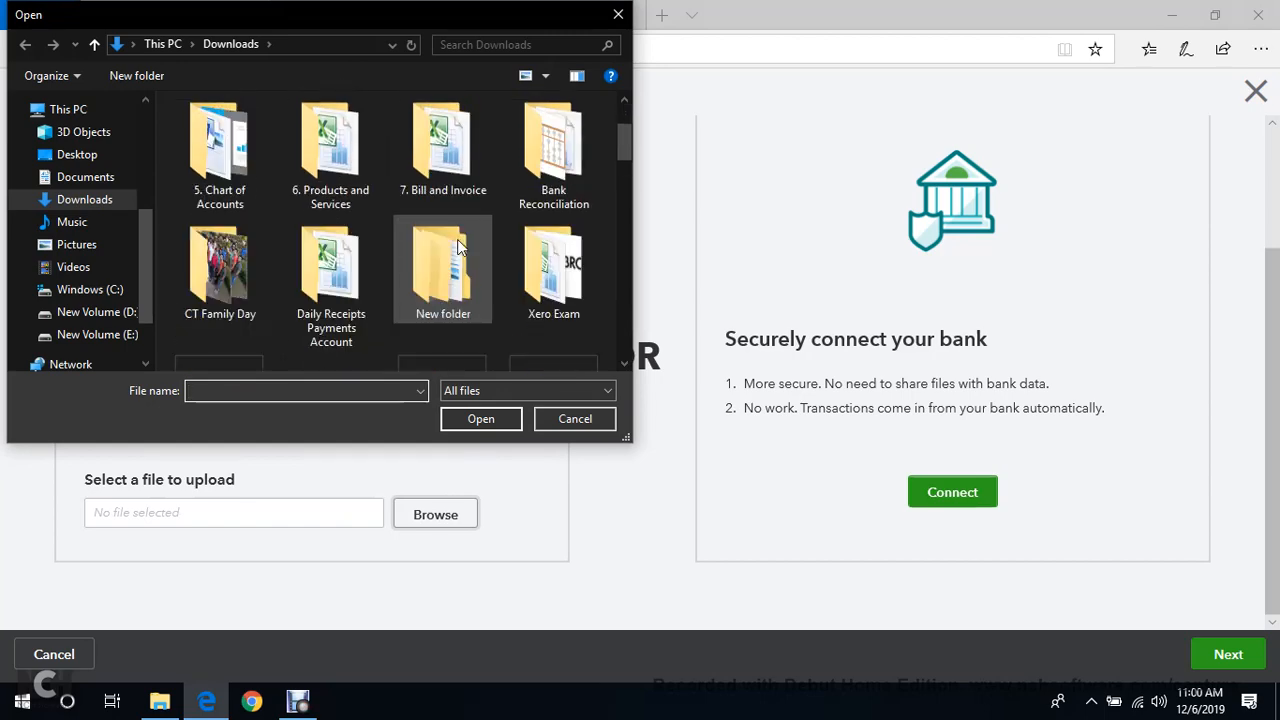
scroll(465, 239, down, 3)
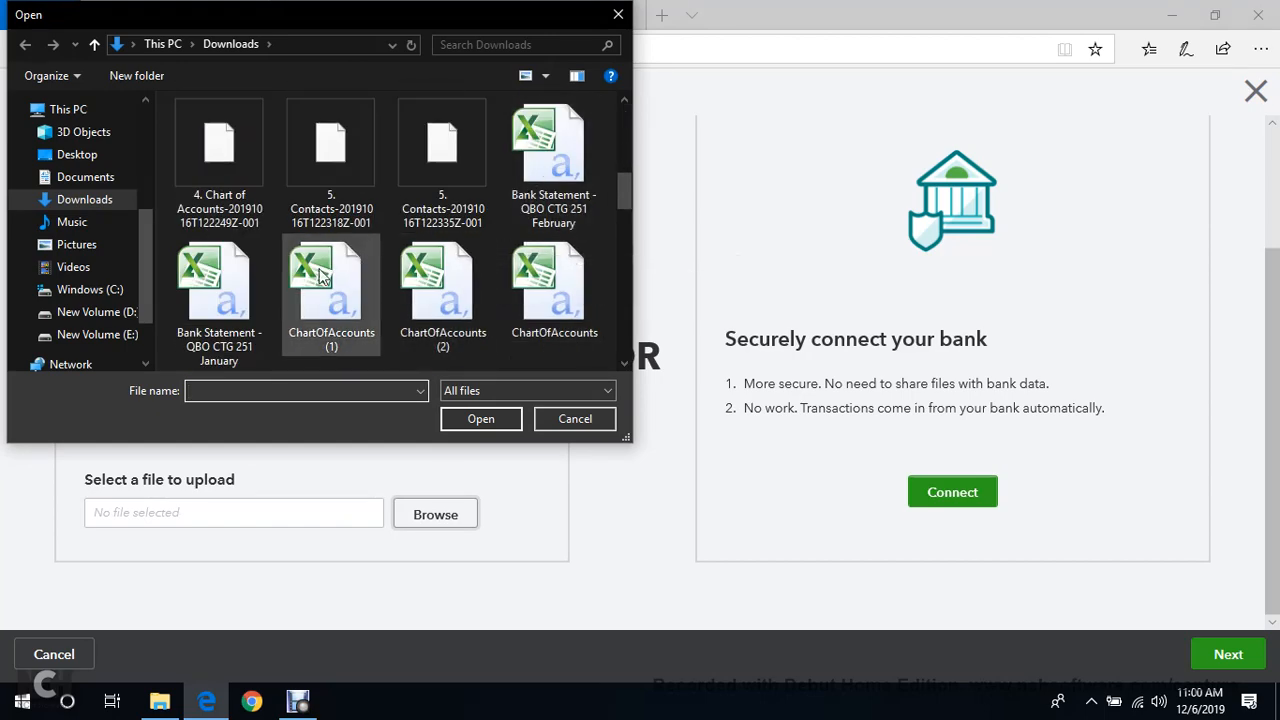
double_click(221, 275)
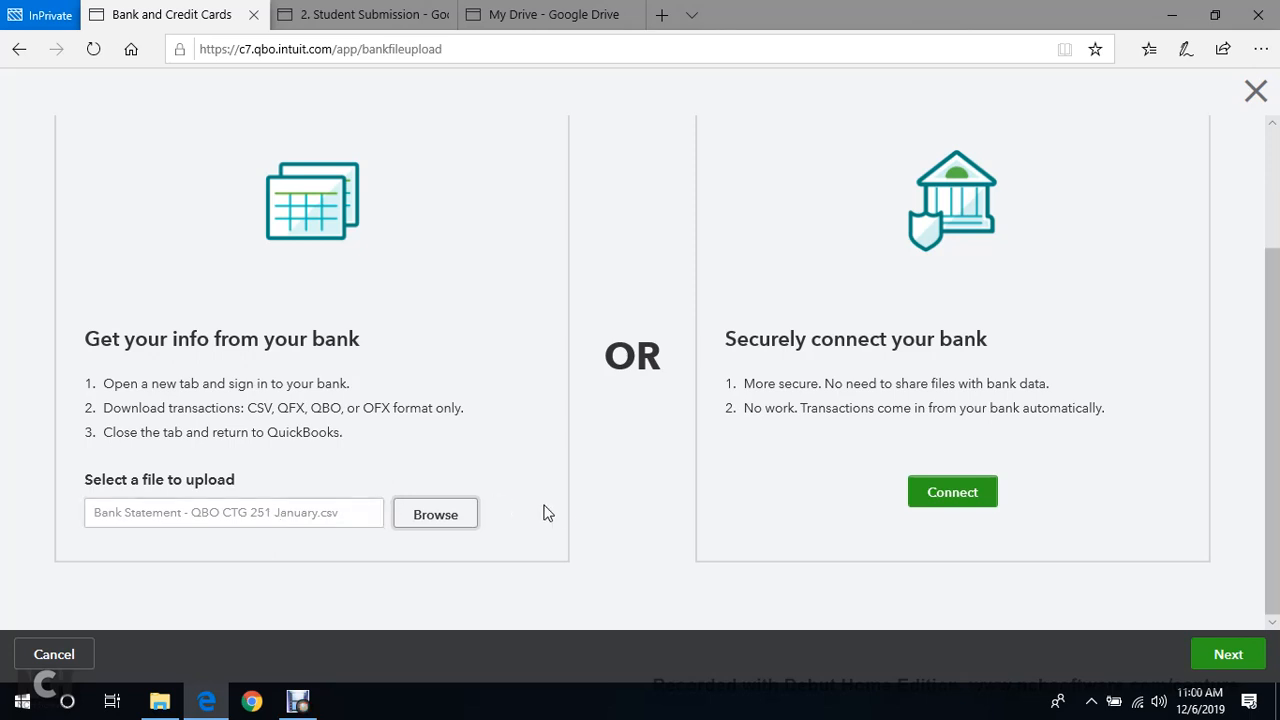
scroll(621, 550, up, 2)
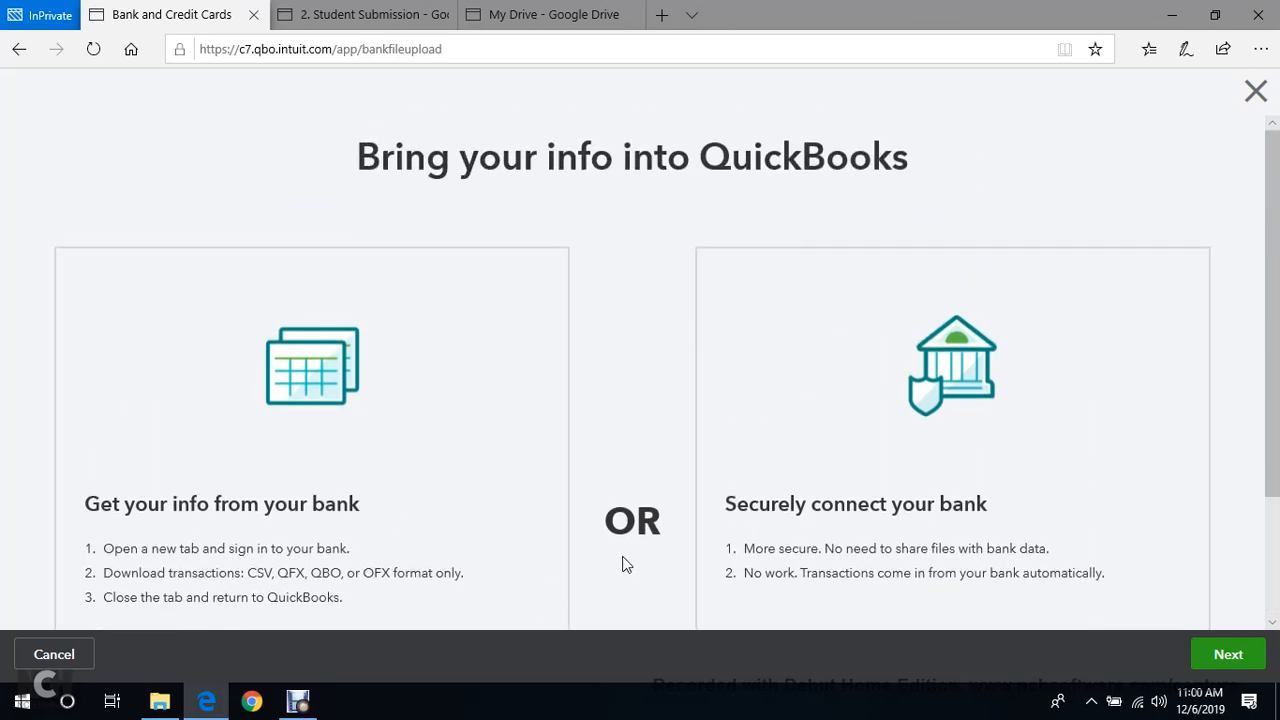
scroll(621, 555, down, 2)
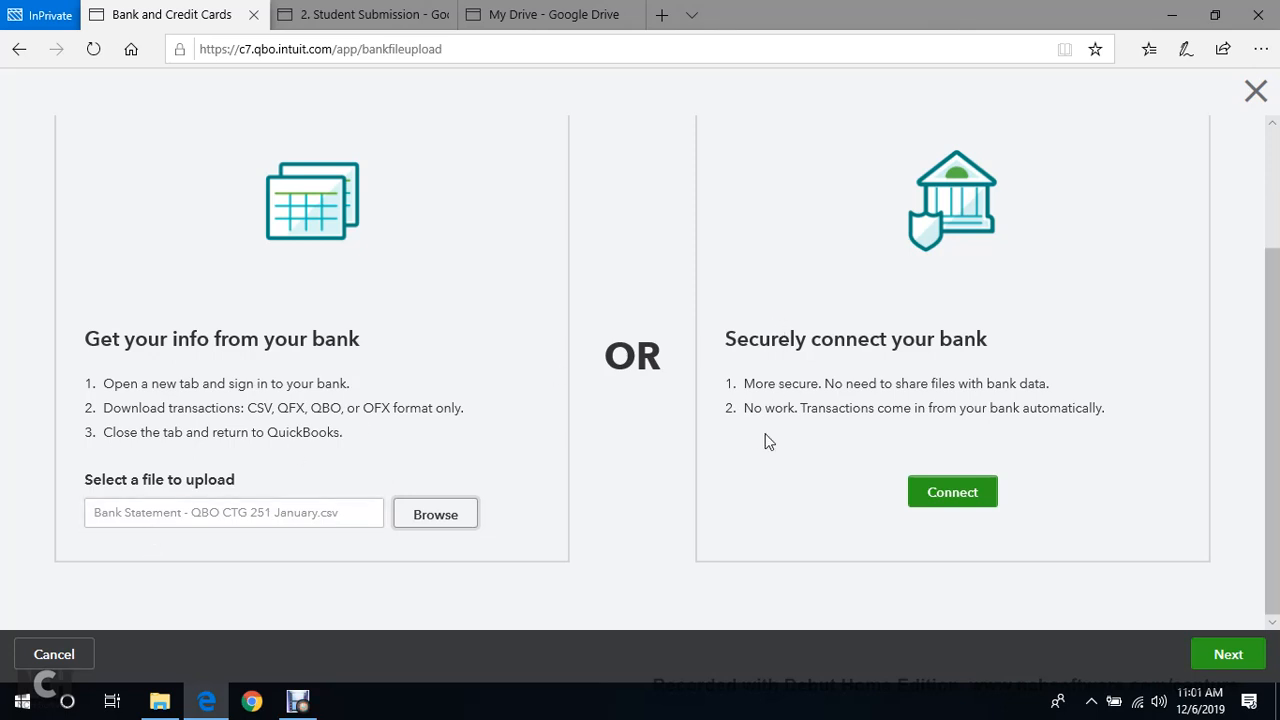
click(1229, 655)
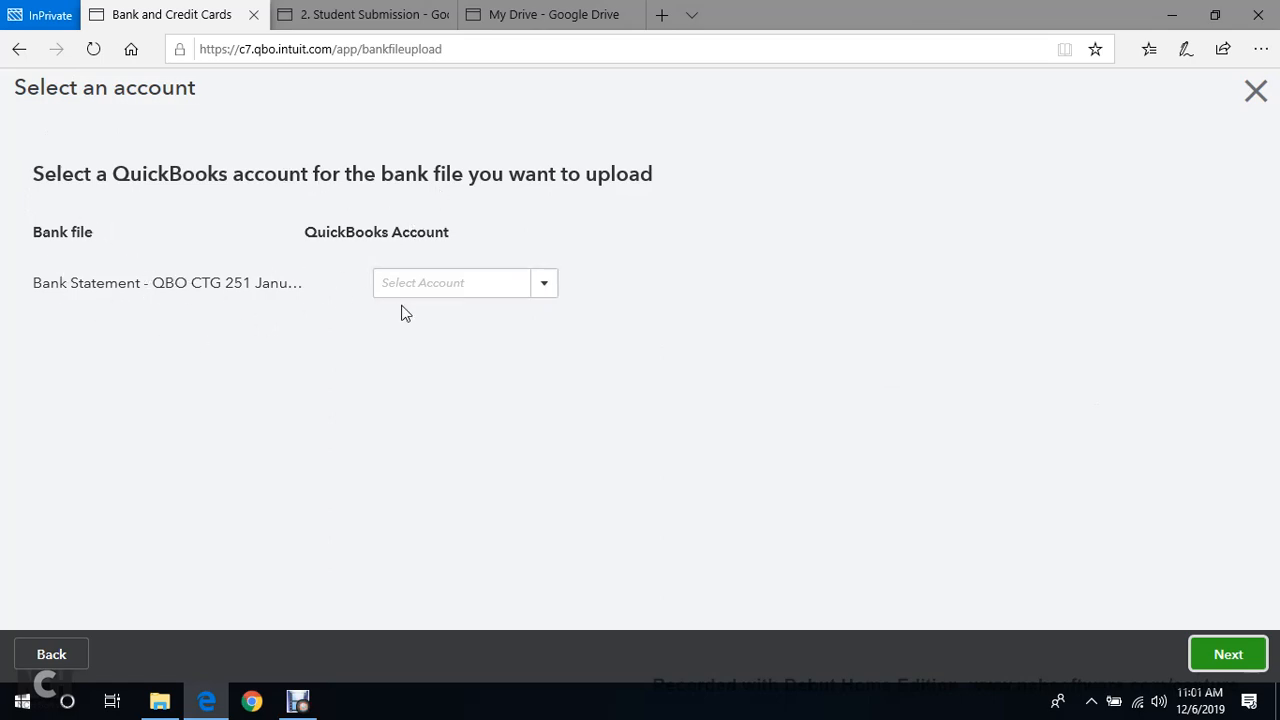
Assign the bank file to the Wells Fargo account and continue to the CSV column mapping.
click(537, 290)
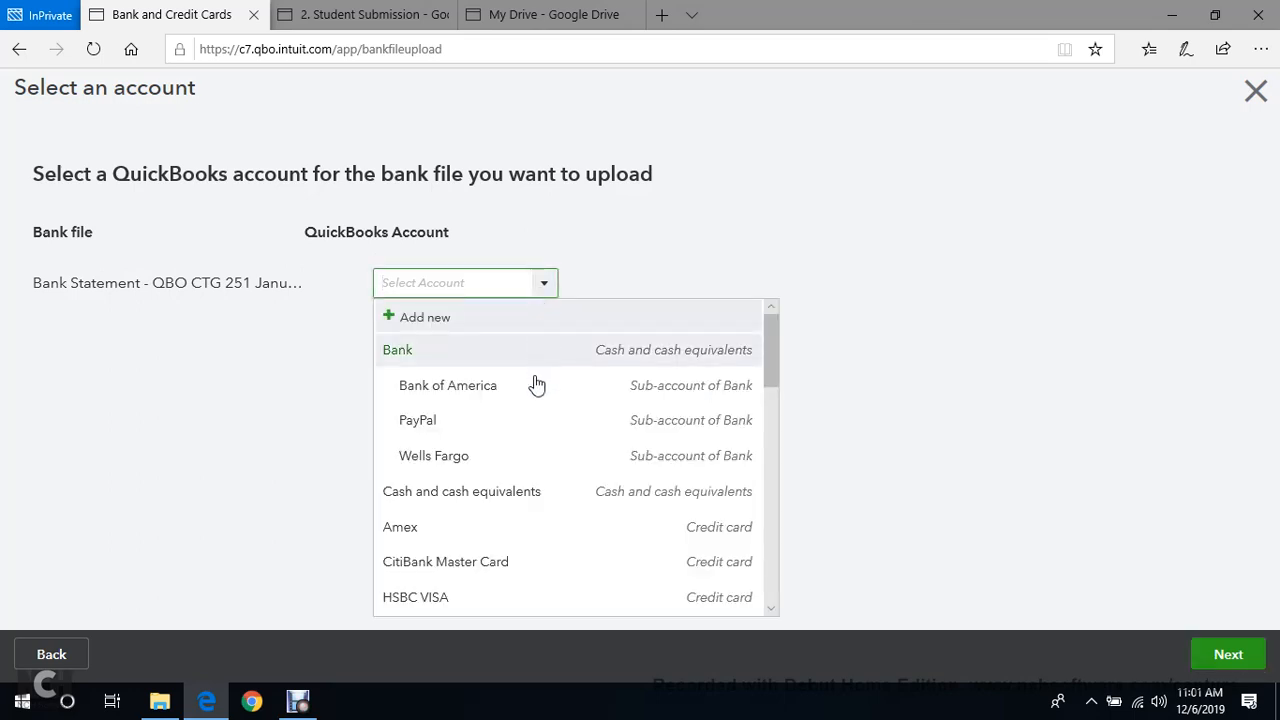
click(507, 458)
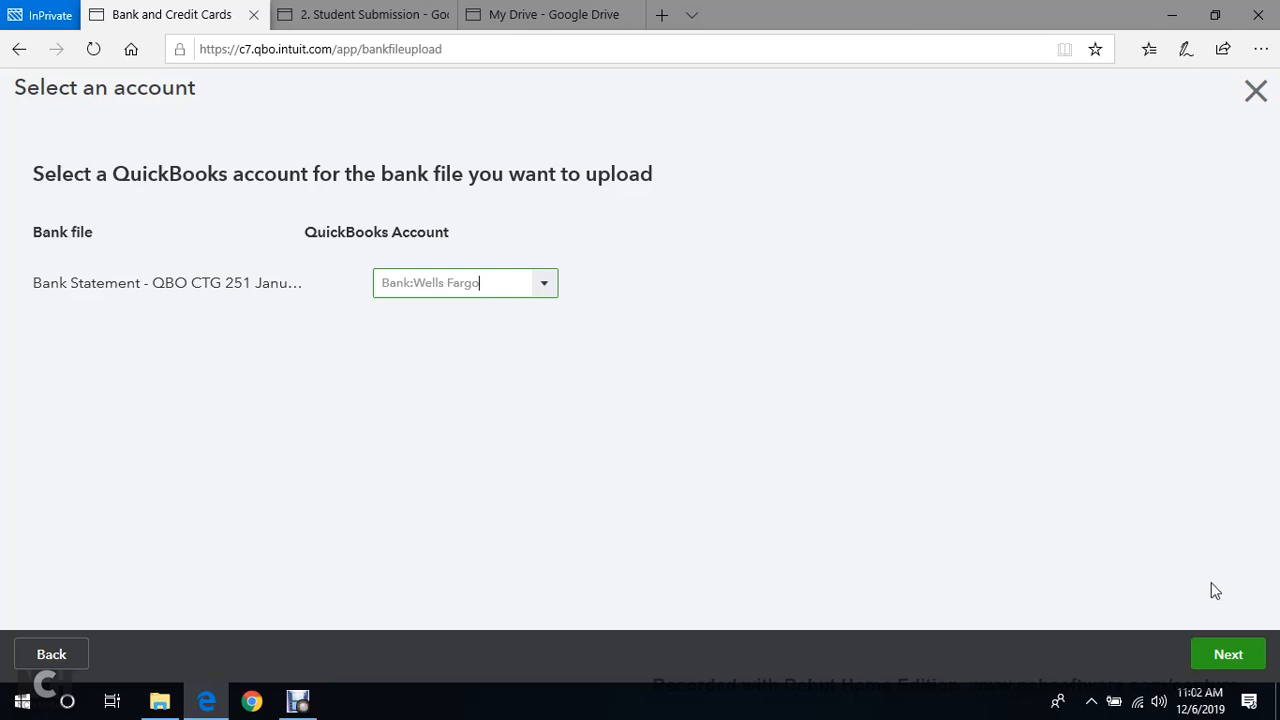
click(1230, 657)
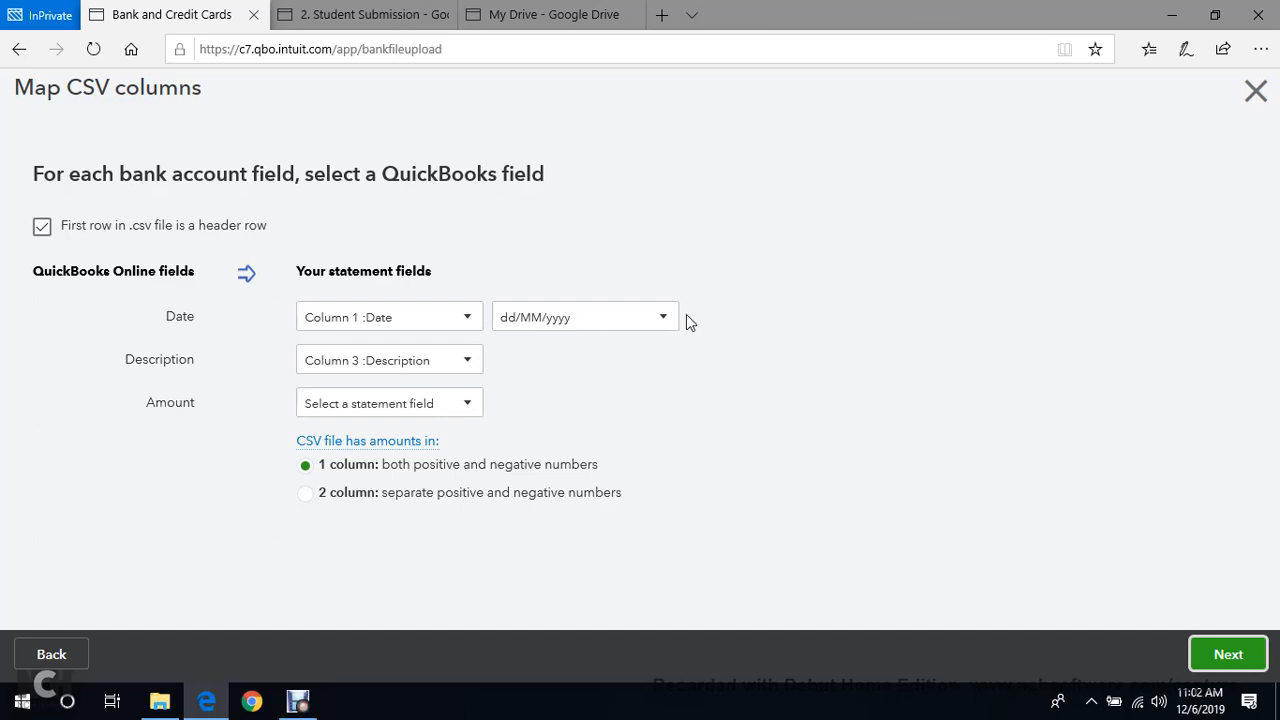
Set the date format to MM/dd/yyyy and map Description to Column 3 and Amount to Column 2.
click(655, 320)
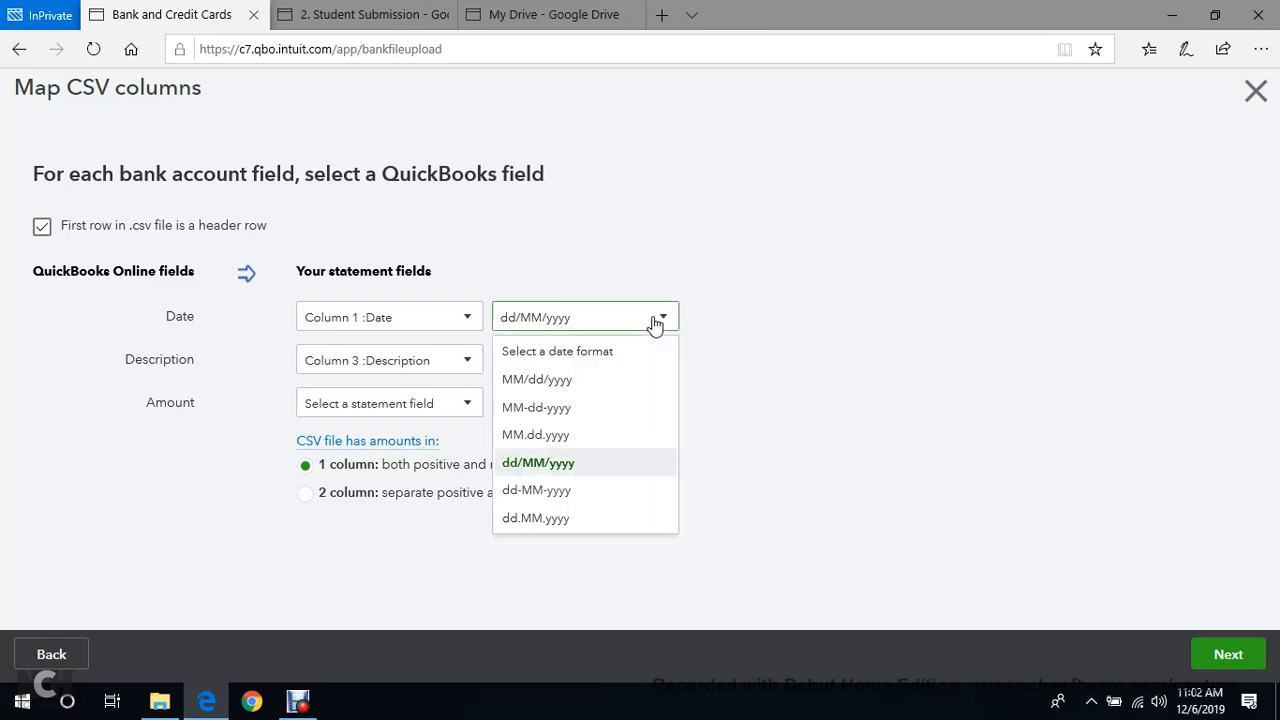
click(588, 384)
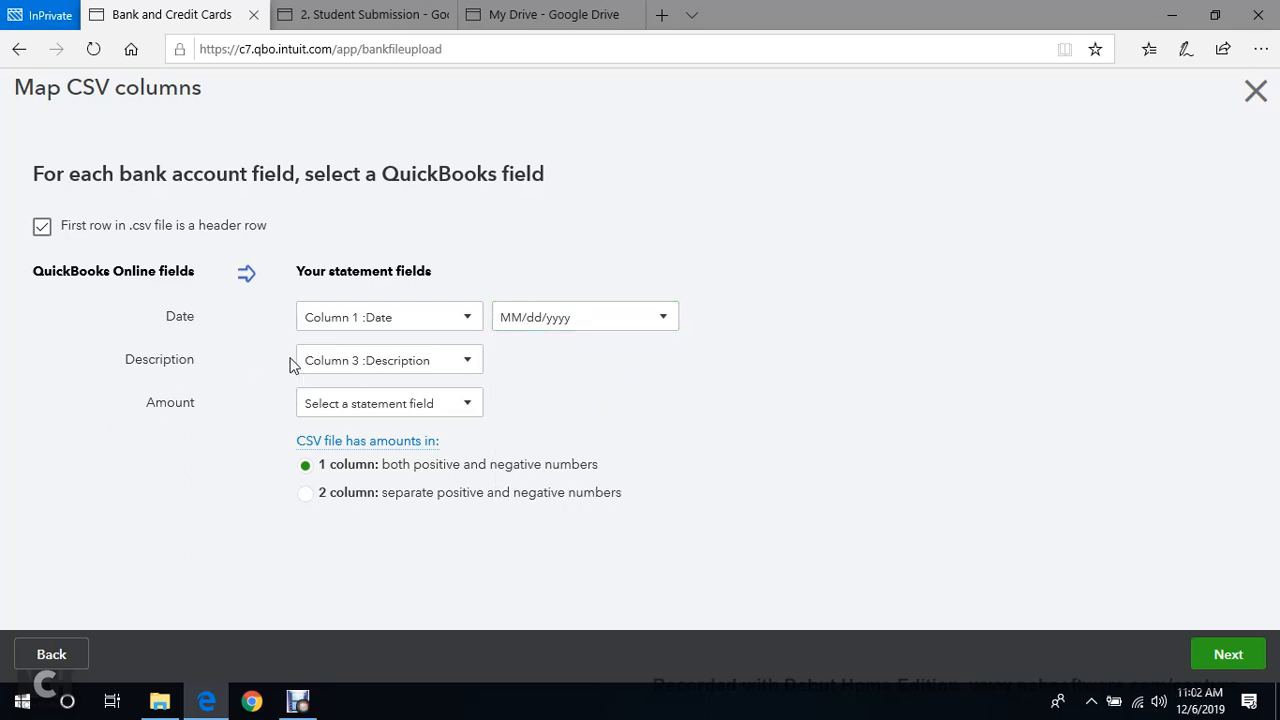
click(437, 370)
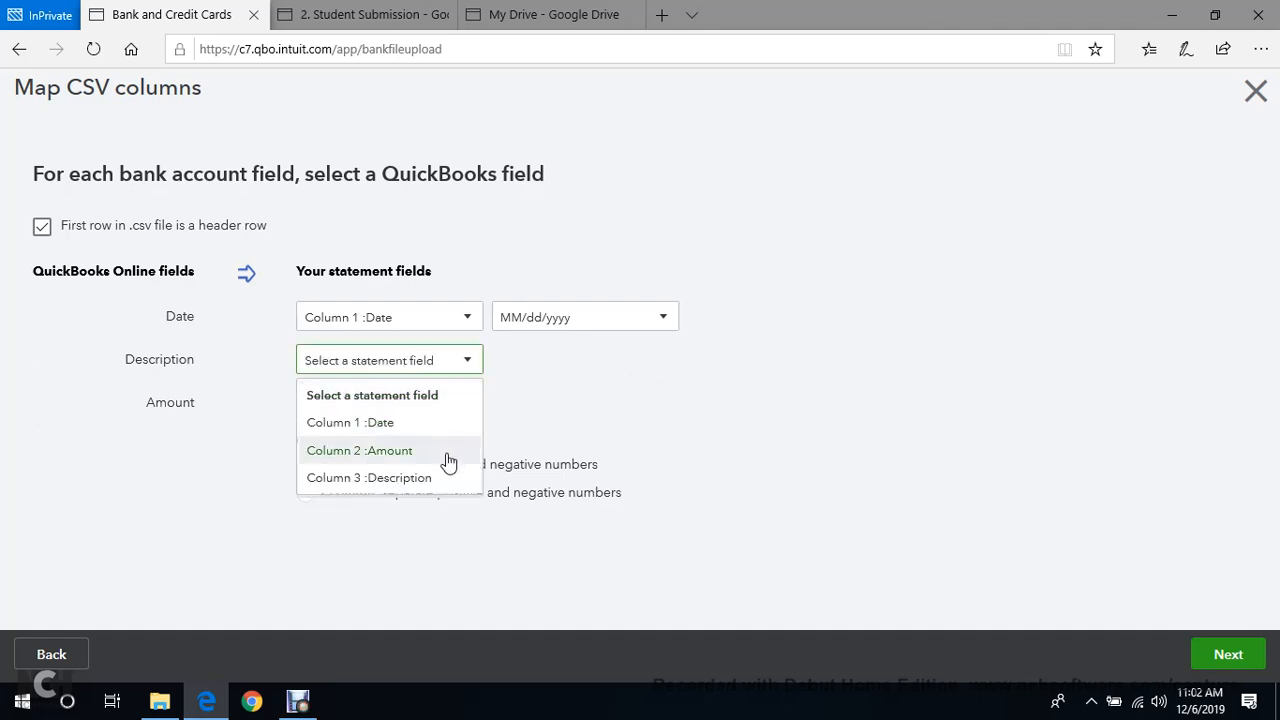
click(396, 479)
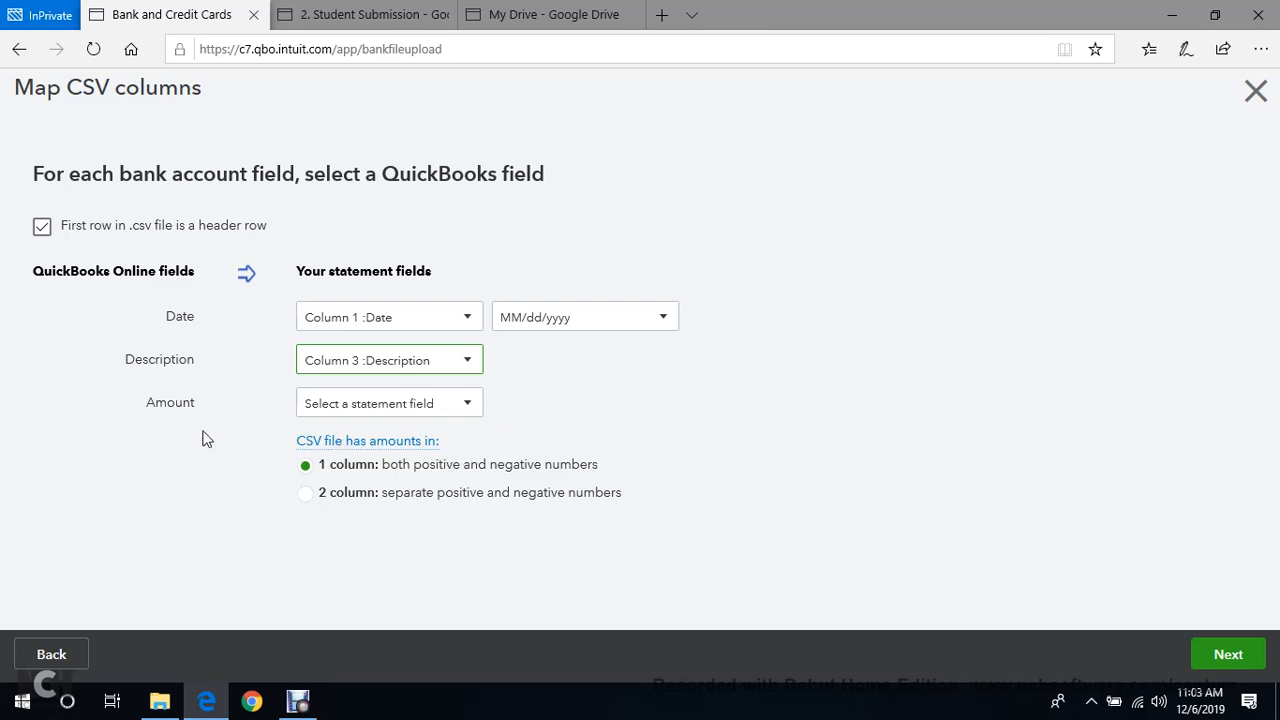
click(455, 405)
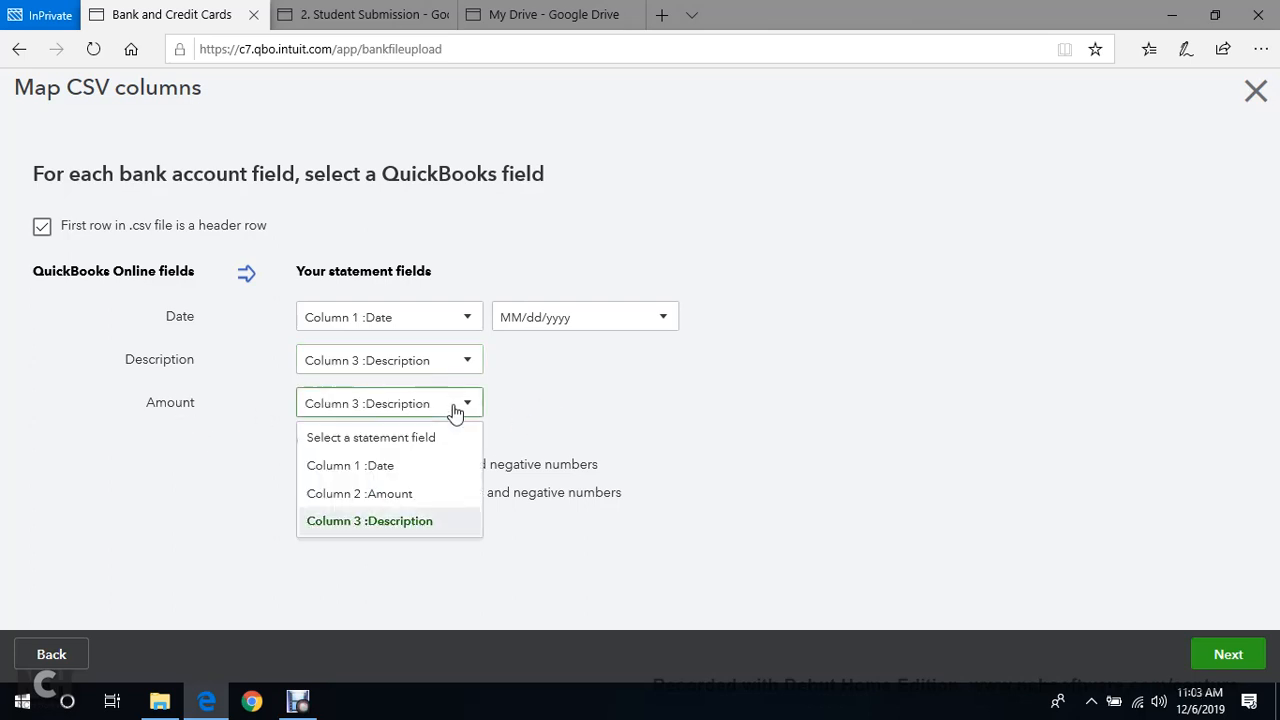
click(410, 494)
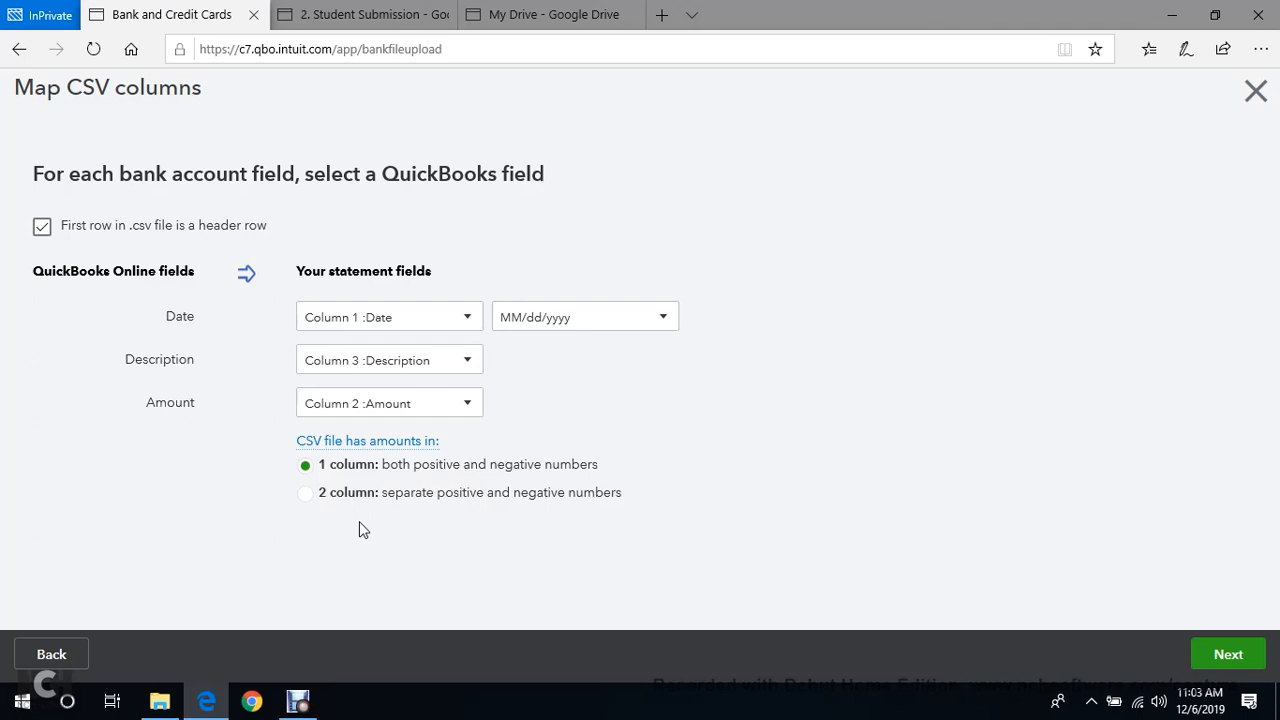
Compare the one- and two-column amount options, keep 1 column with both positive and negative numbers, and proceed to the transaction selection.
click(306, 493)
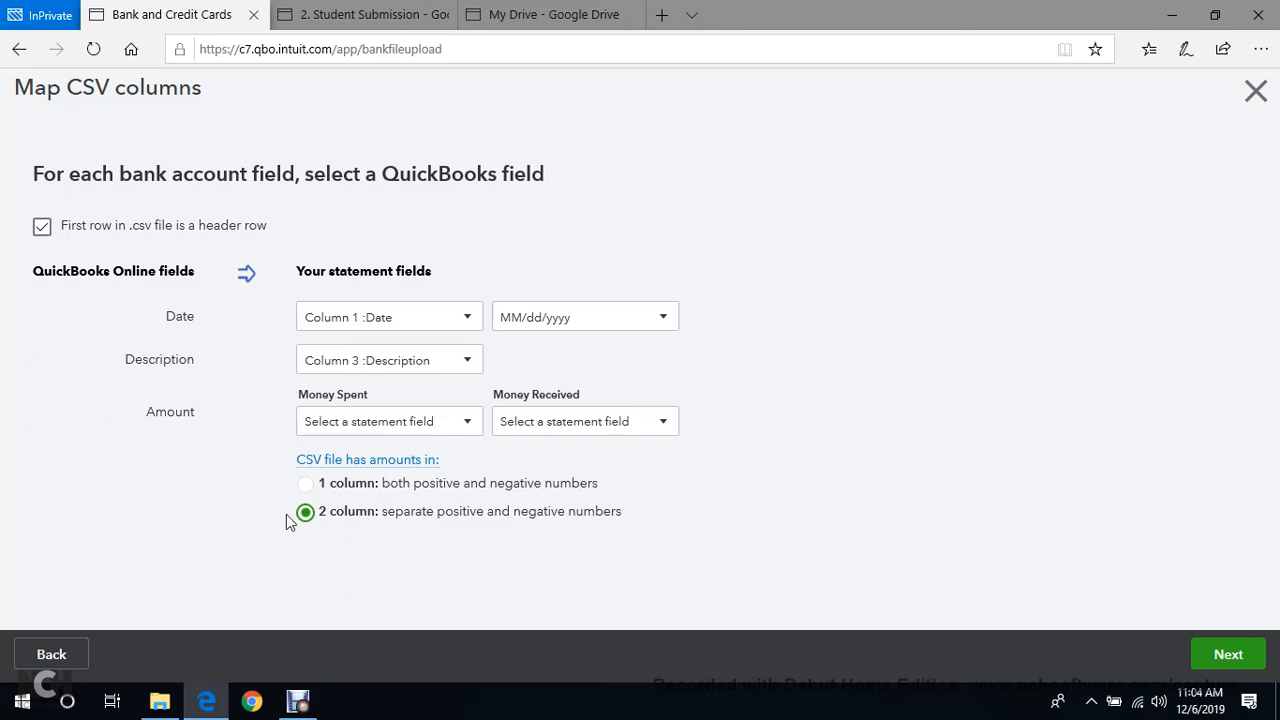
click(306, 490)
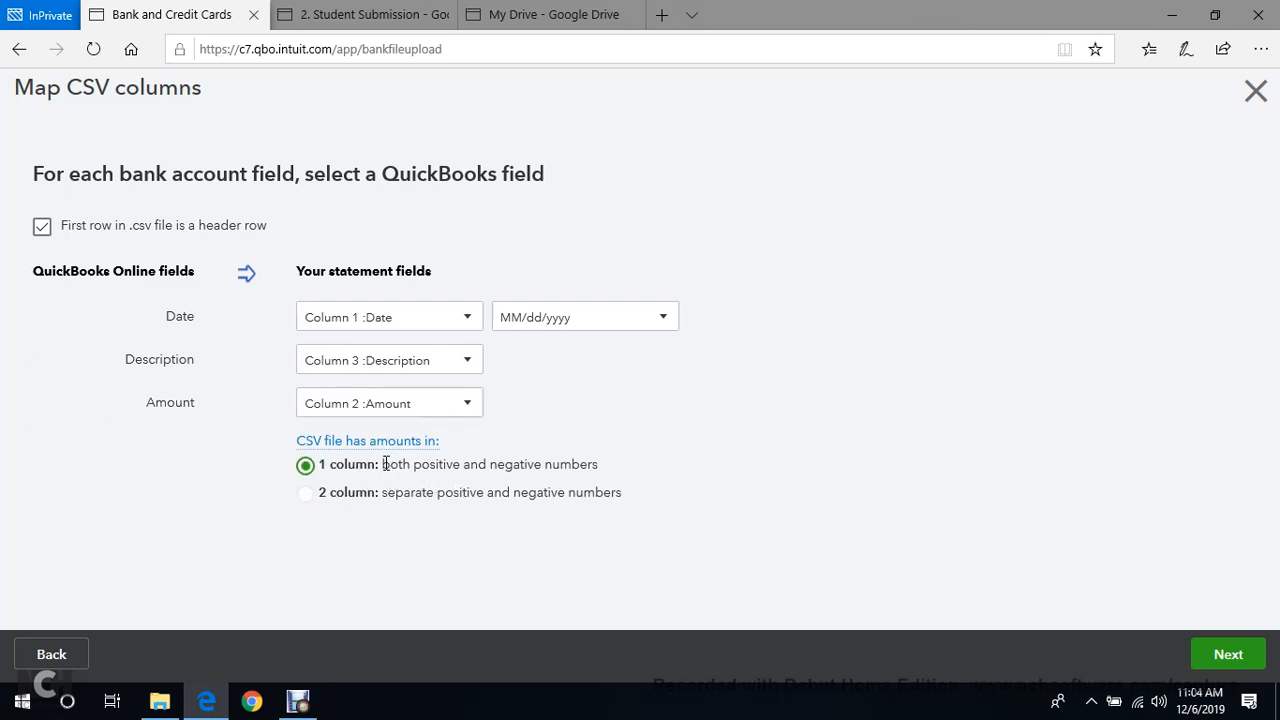
drag(384, 464, 593, 474)
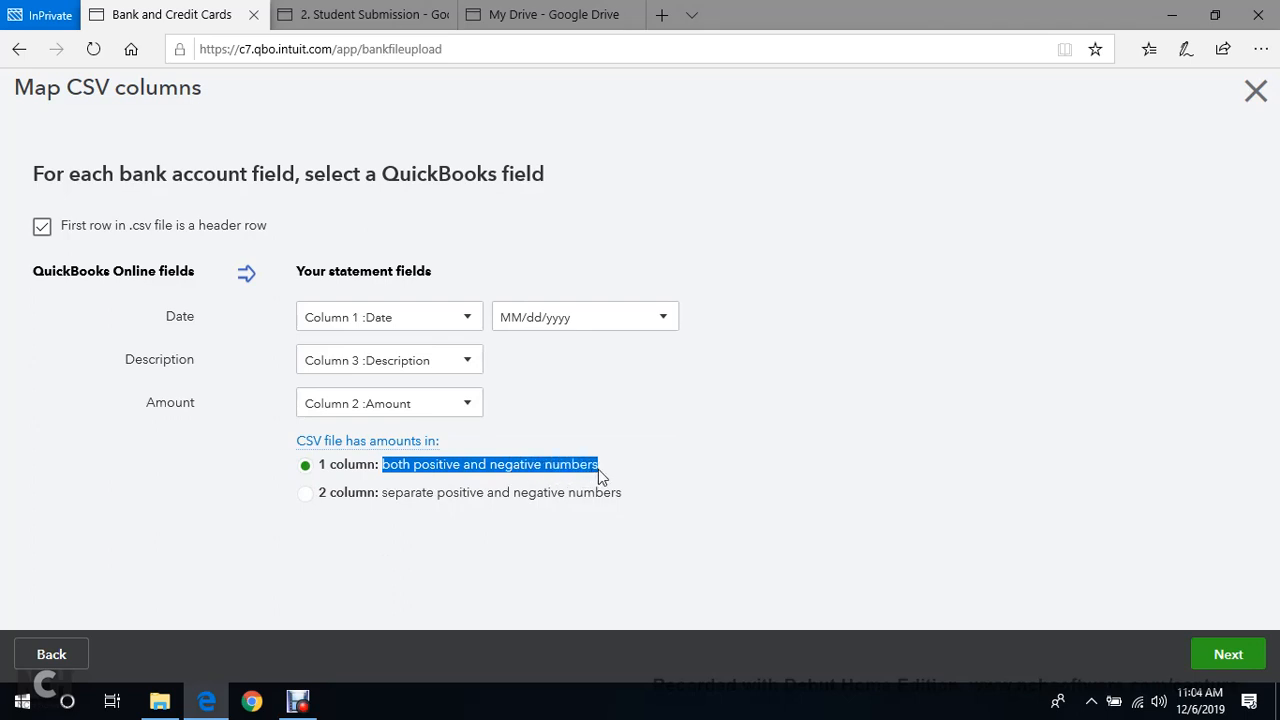
click(643, 488)
drag(384, 492, 634, 509)
click(847, 402)
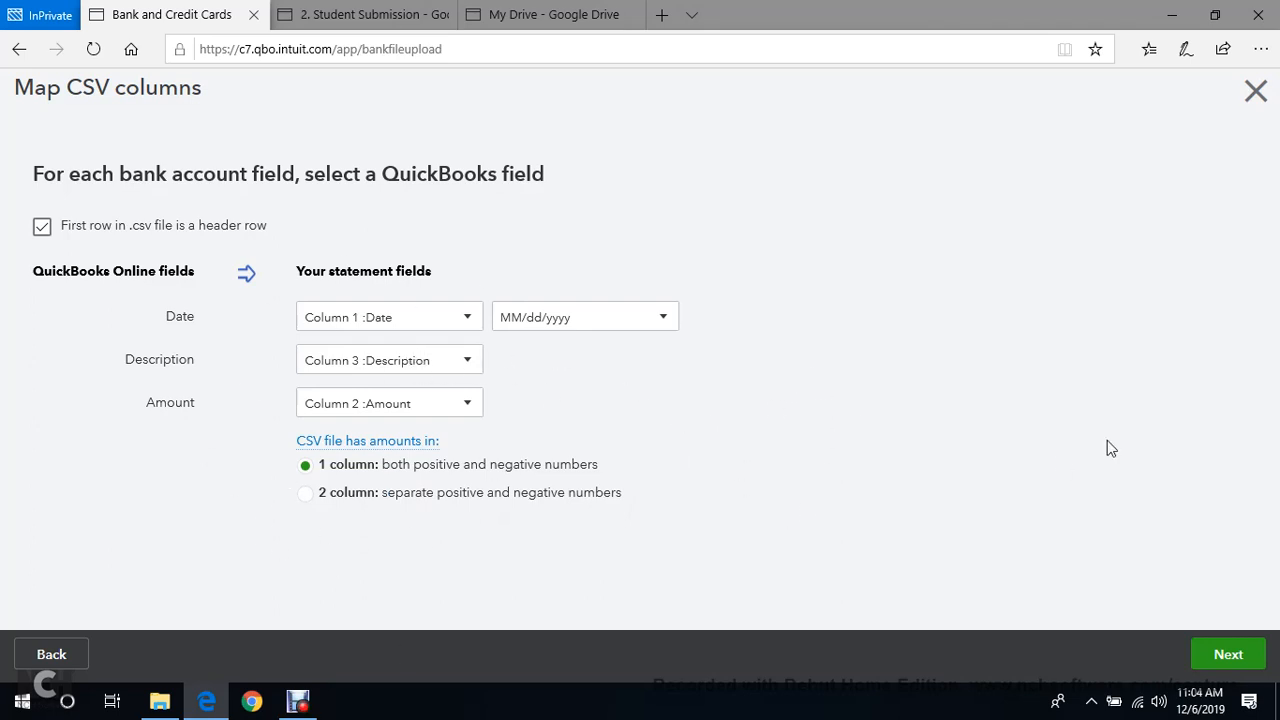
click(1230, 652)
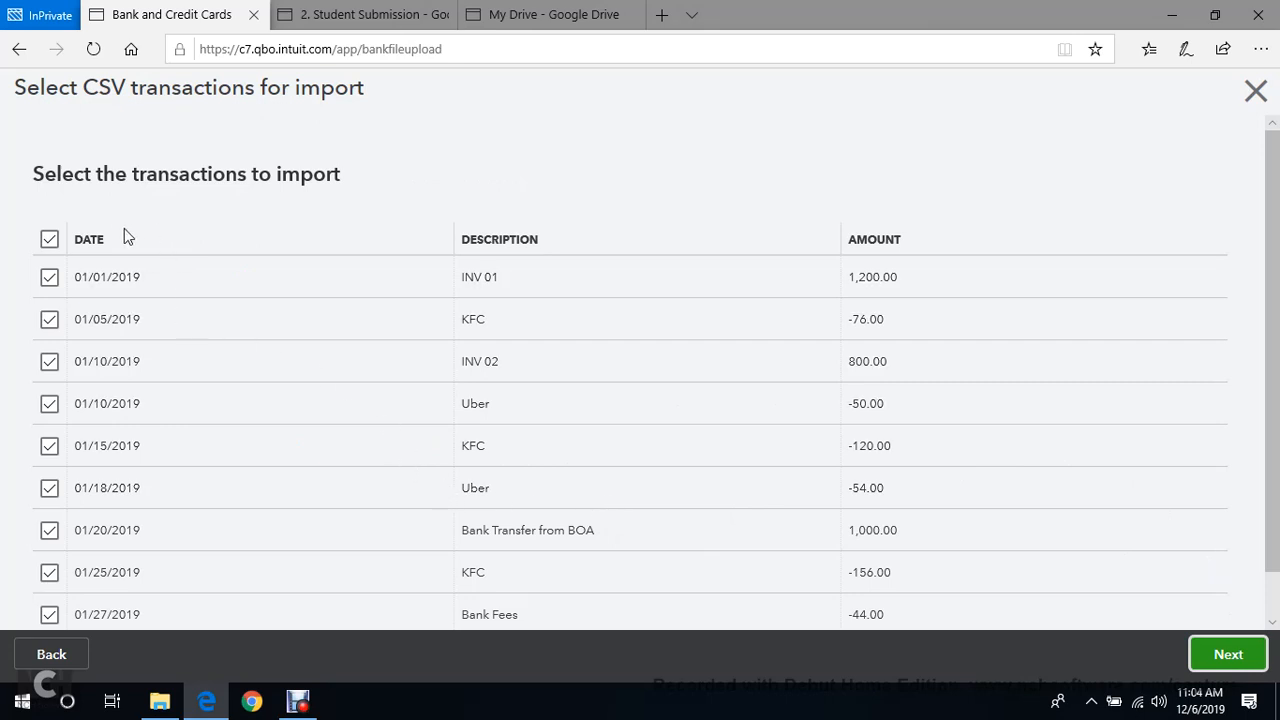
Return to the column mapping, check the available date formats, keep MM/dd/yyyy, and proceed to the transaction selection again.
scroll(123, 300, down, 1)
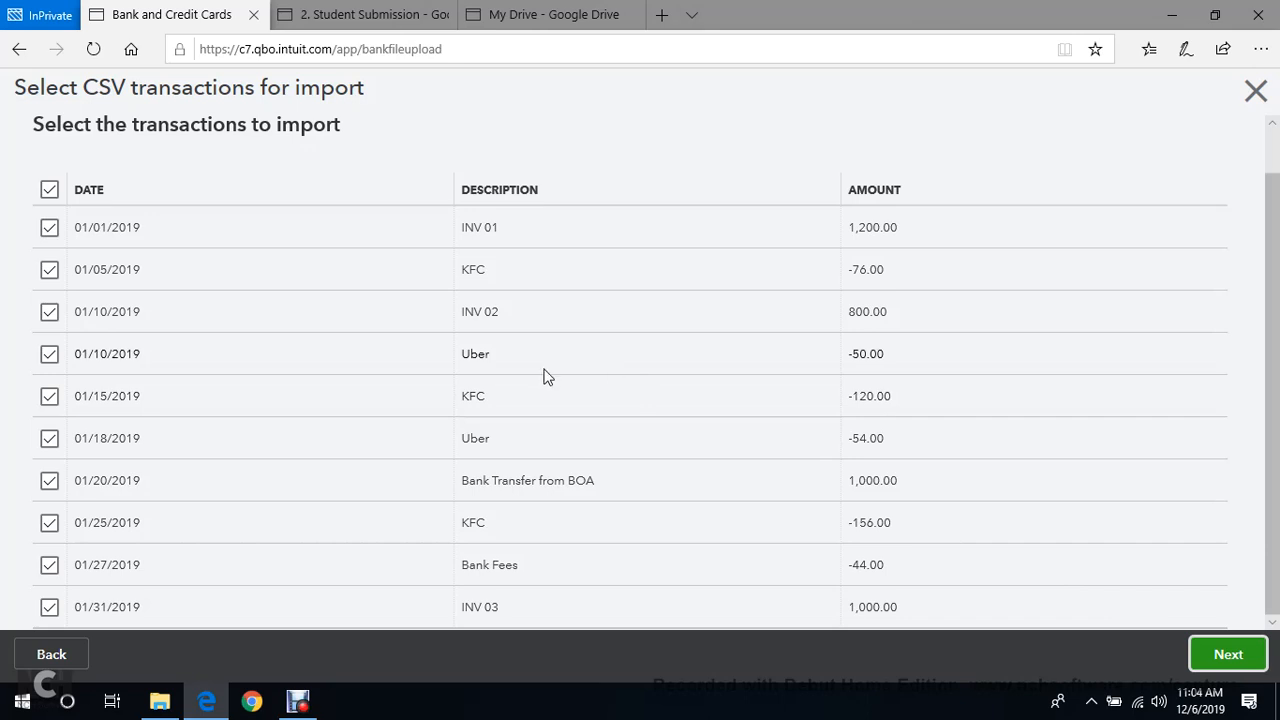
click(86, 654)
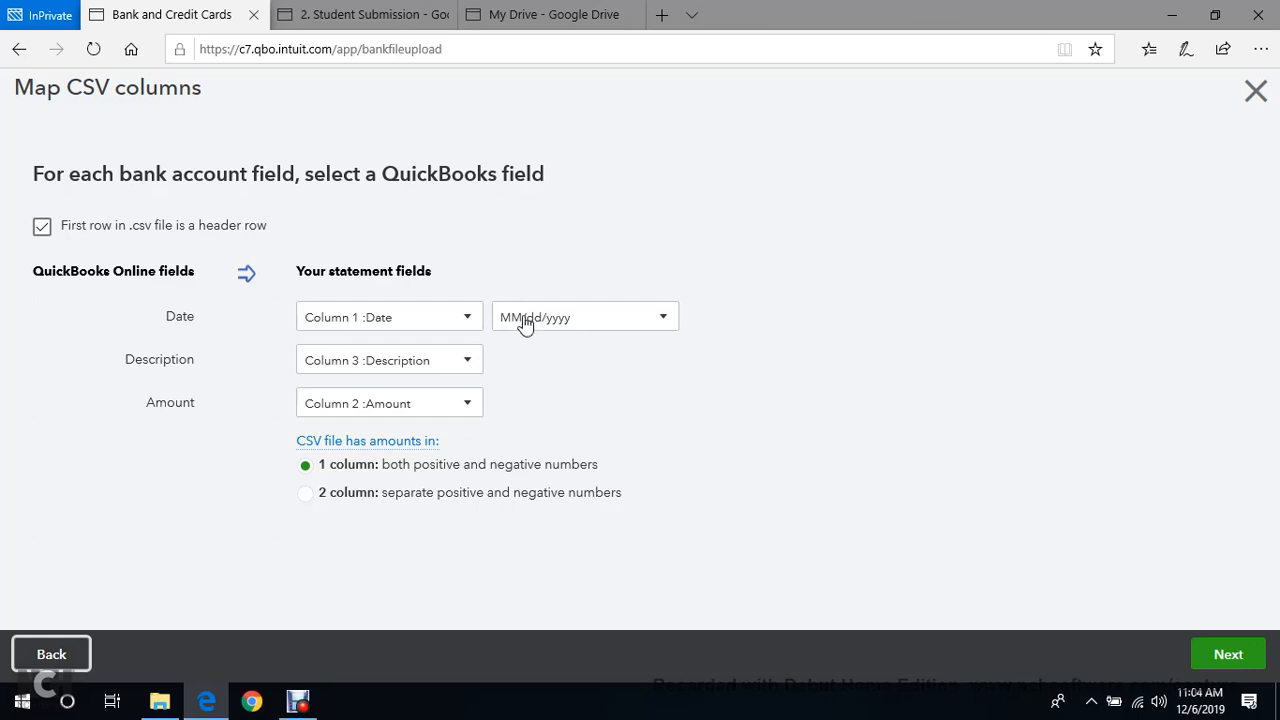
click(641, 322)
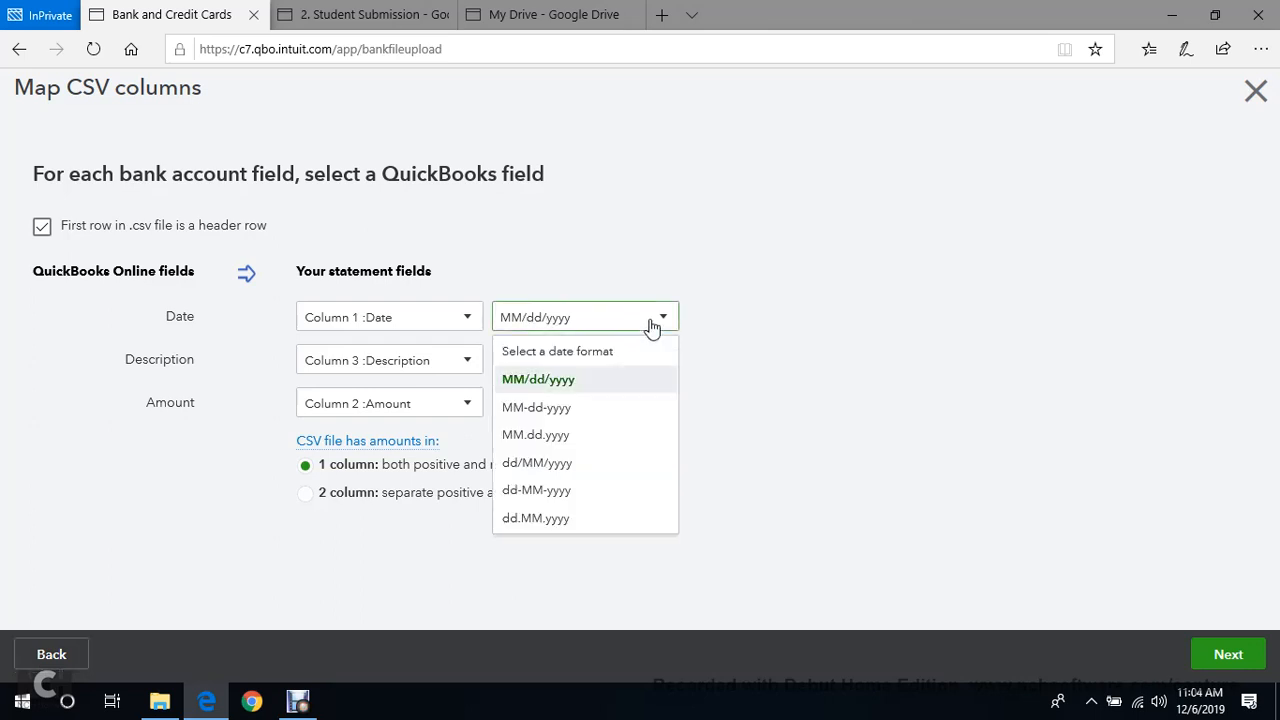
click(566, 390)
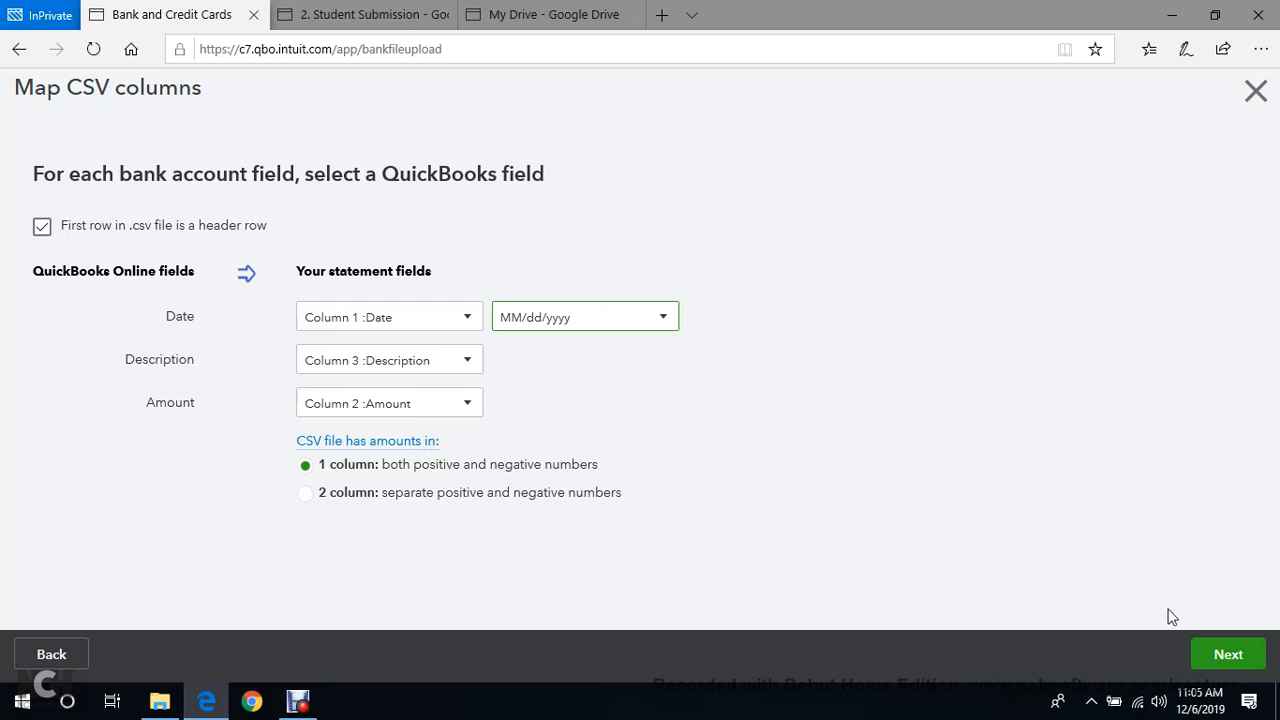
click(1230, 655)
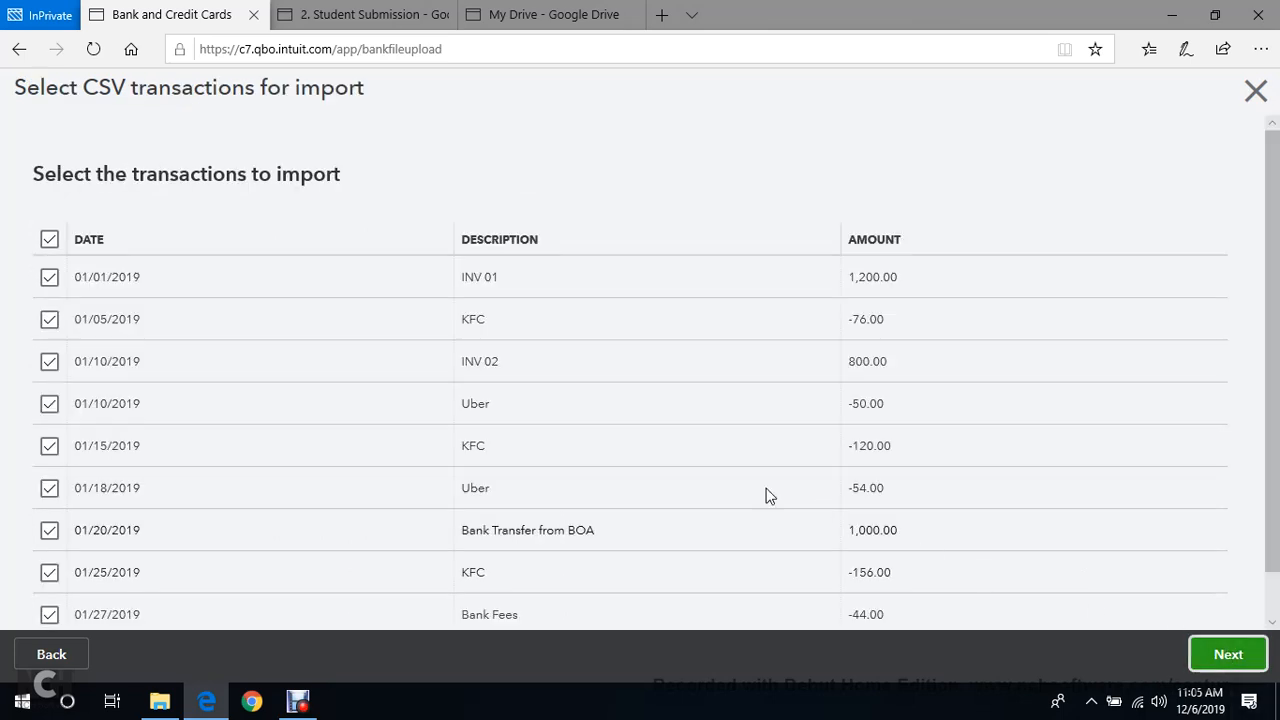
Import all the selected CSV transactions into the Wells Fargo account and continue to the list of transactions for review.
scroll(154, 305, down, 1)
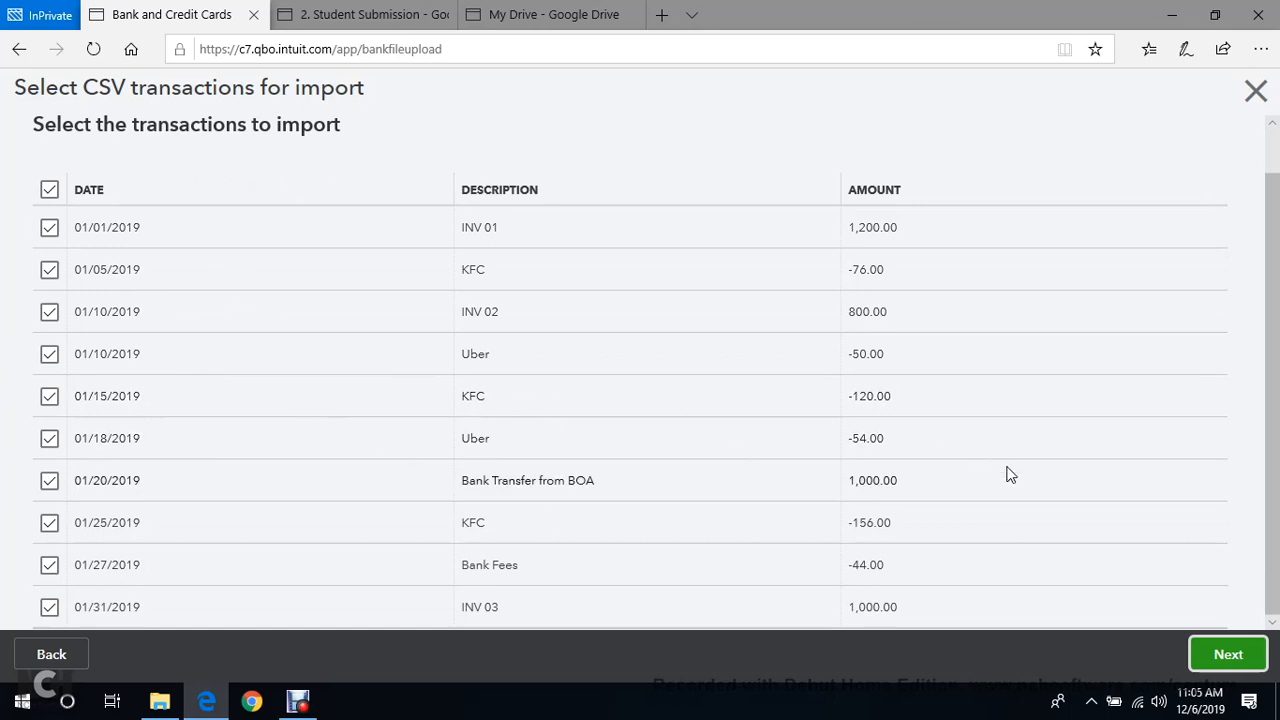
click(1210, 655)
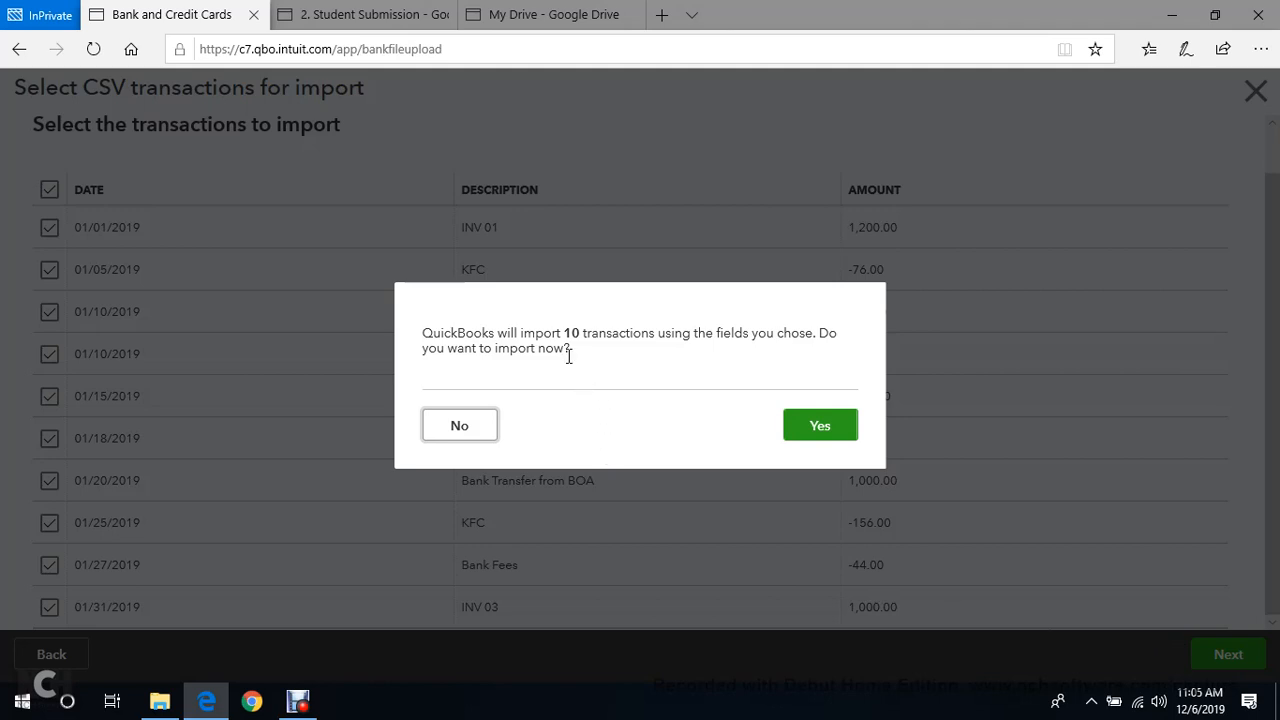
click(820, 426)
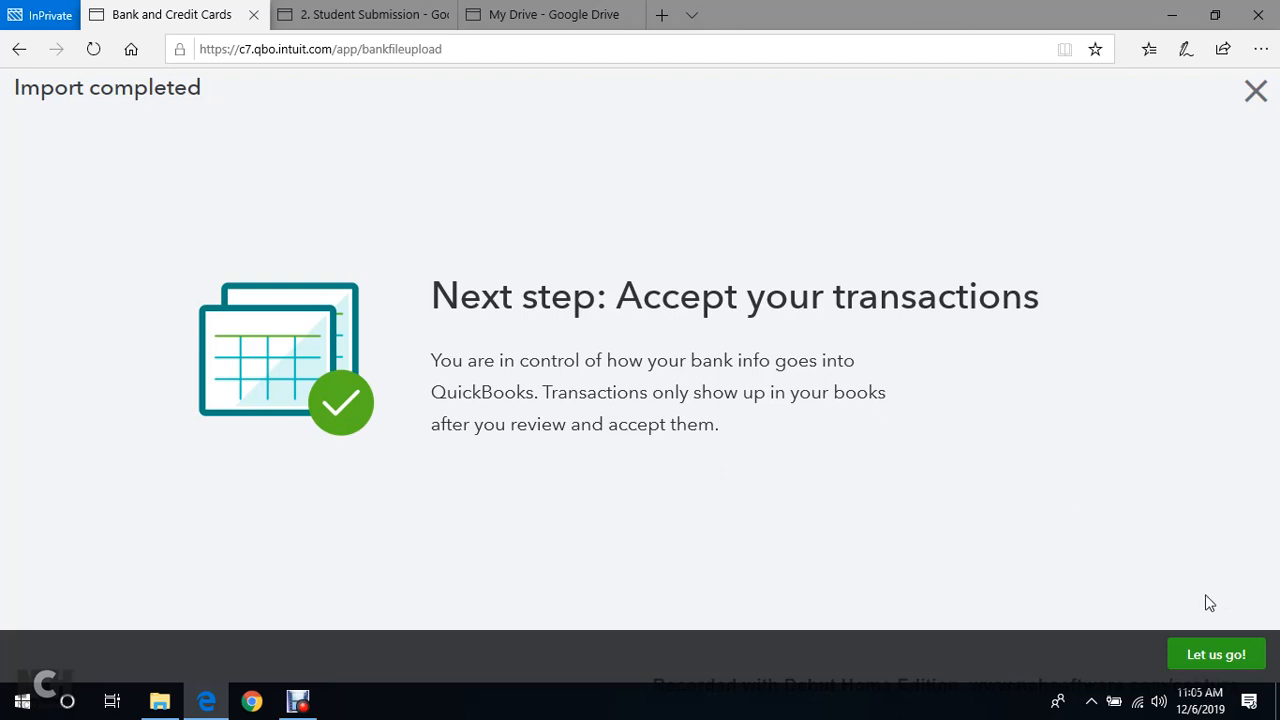
click(1205, 660)
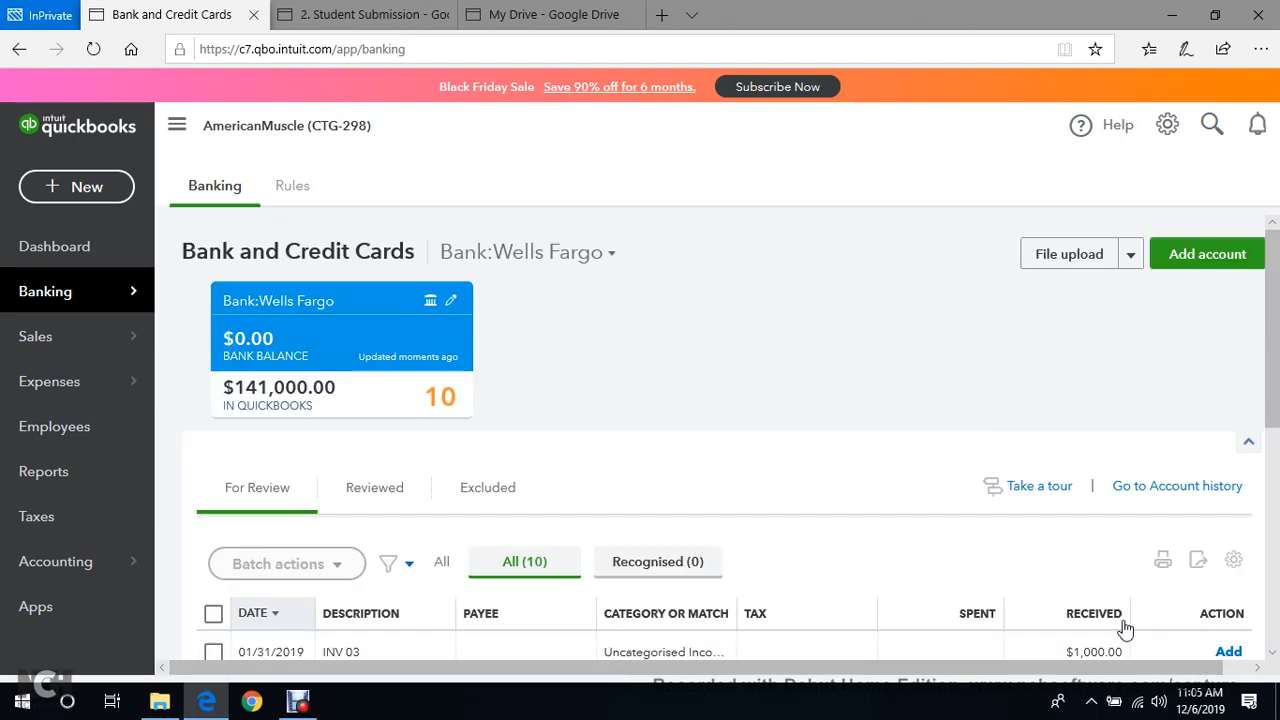
Look over the imported Wells Fargo transactions awaiting review and the account's balance summary.
scroll(997, 520, down, 5)
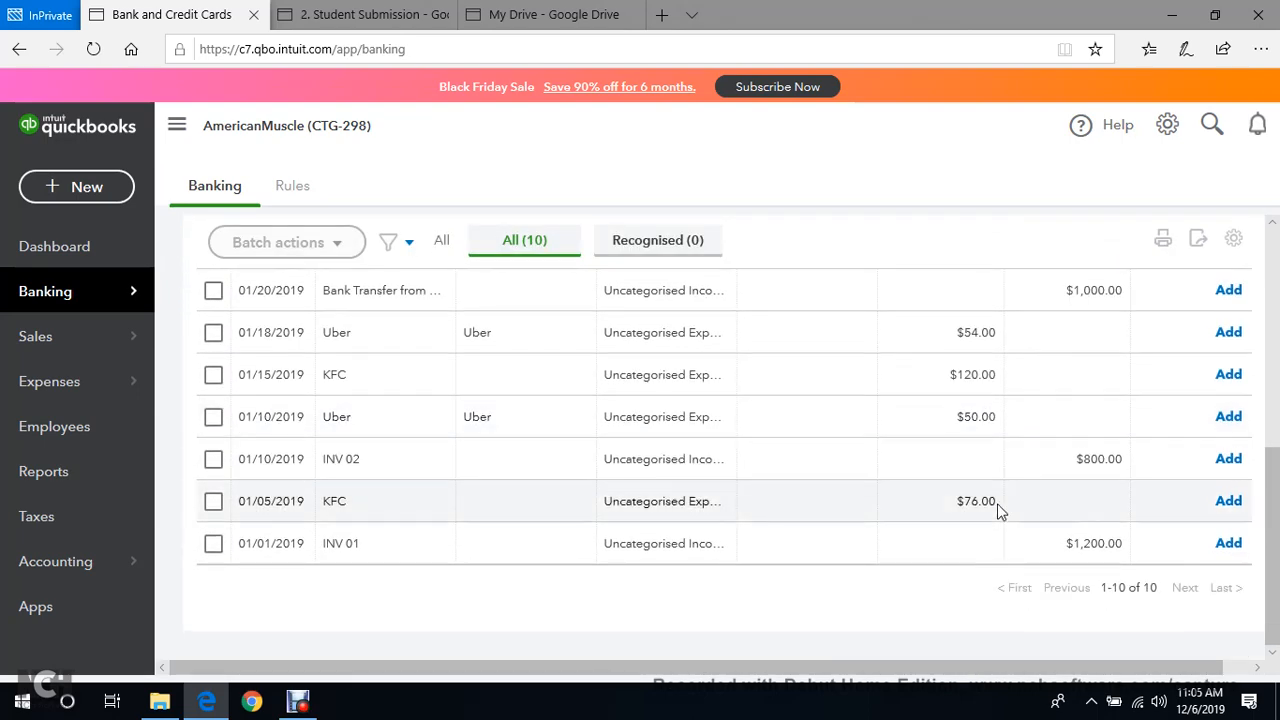
scroll(997, 509, up, 5)
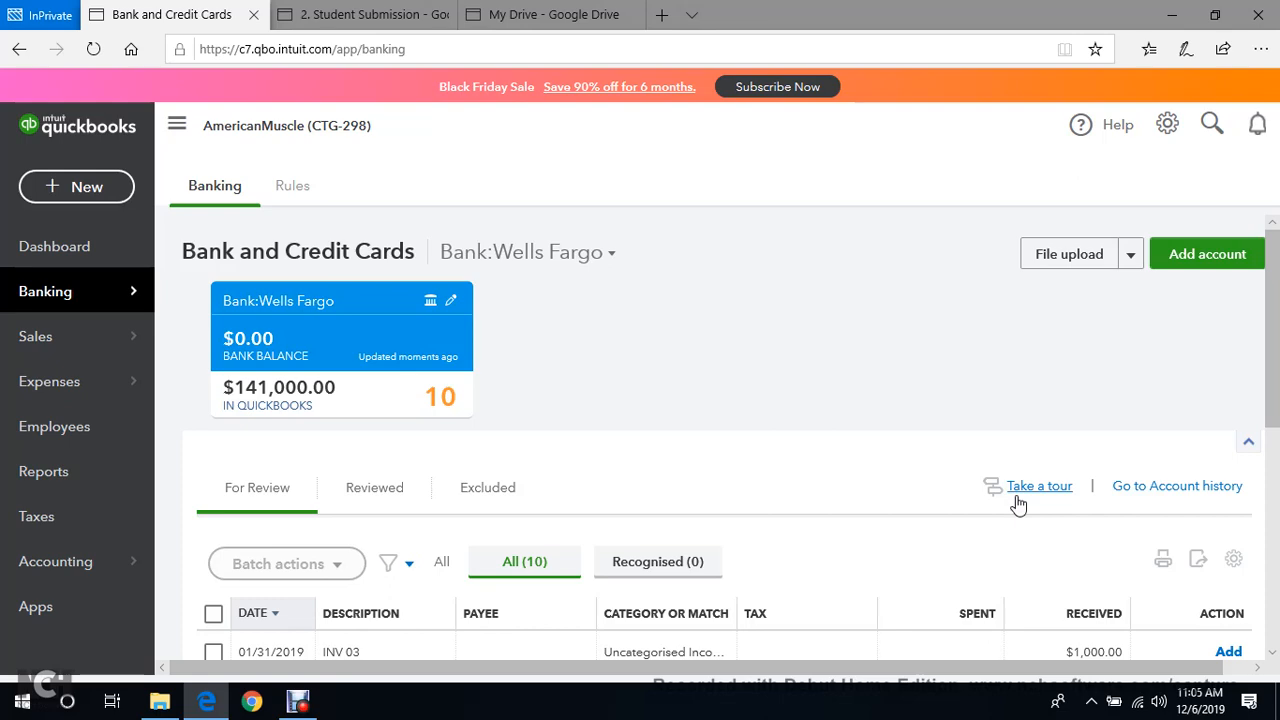
scroll(940, 455, down, 5)
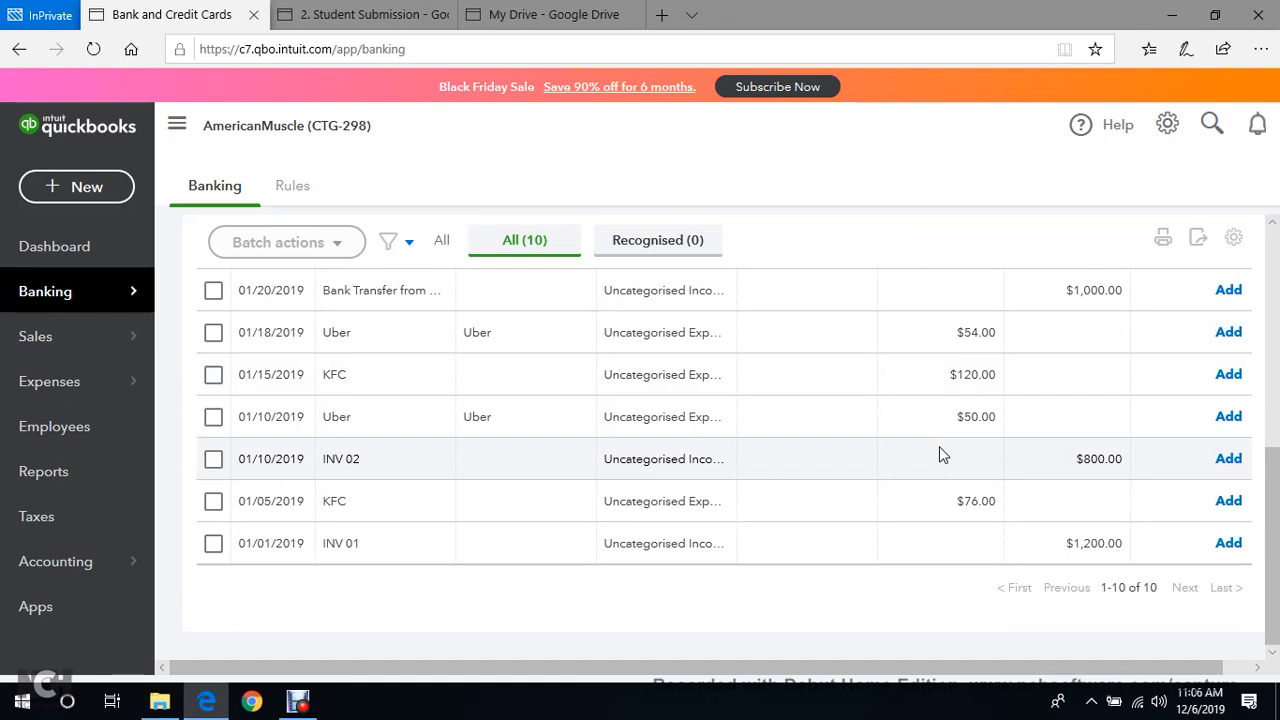
scroll(871, 346, up, 5)
scroll(768, 334, down, 5)
click(297, 703)
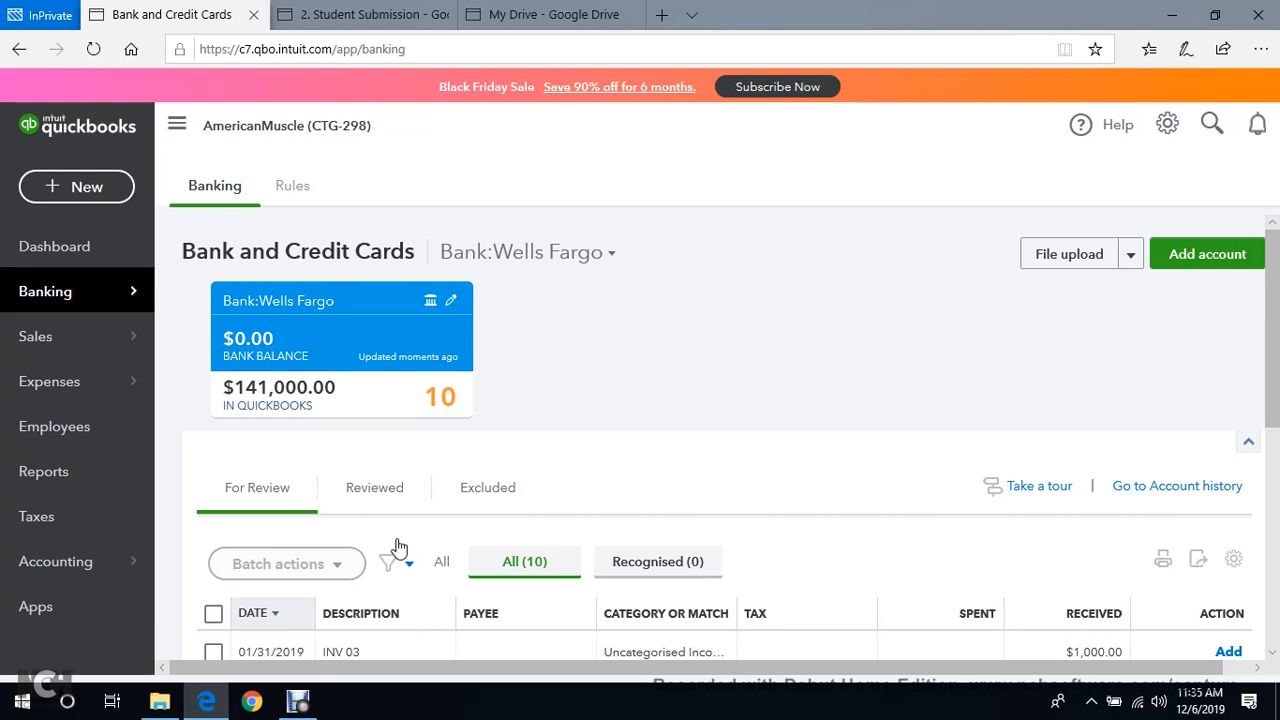
Examine the dates, descriptions, payees, suggested categories and spent or received amounts of all Wells Fargo transactions awaiting review.
scroll(658, 375, down, 5)
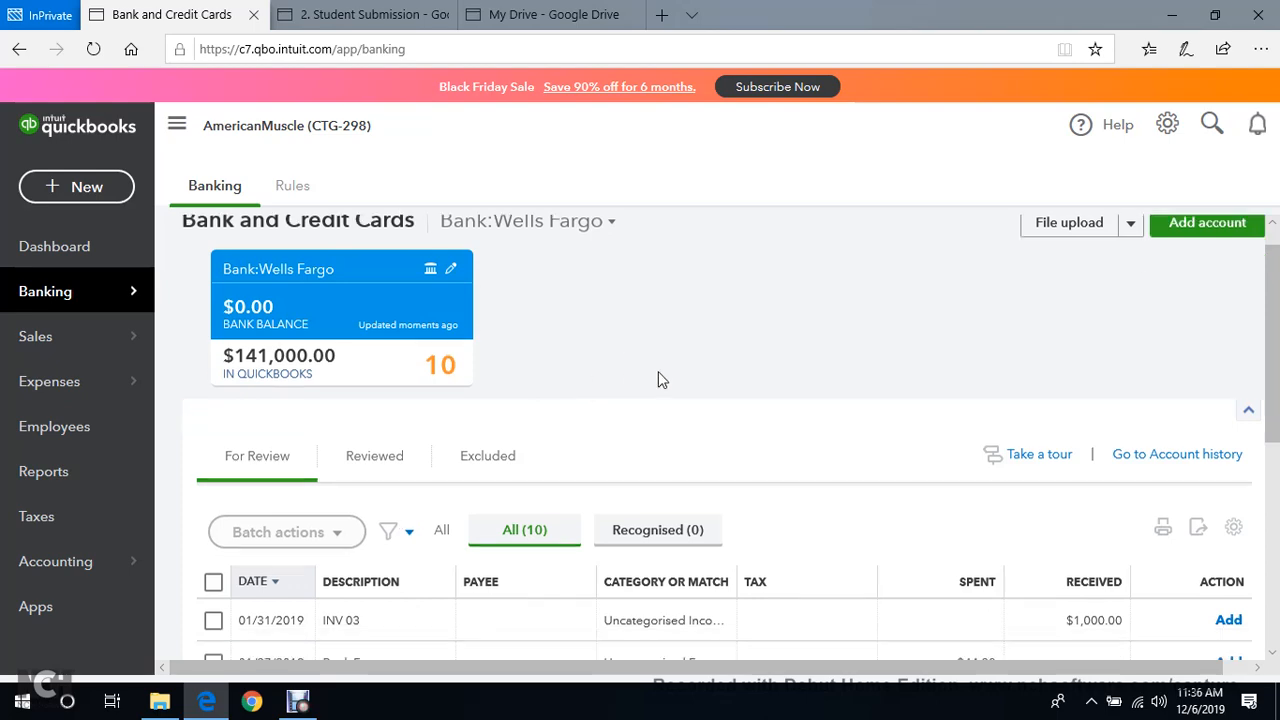
scroll(473, 500, up, 3)
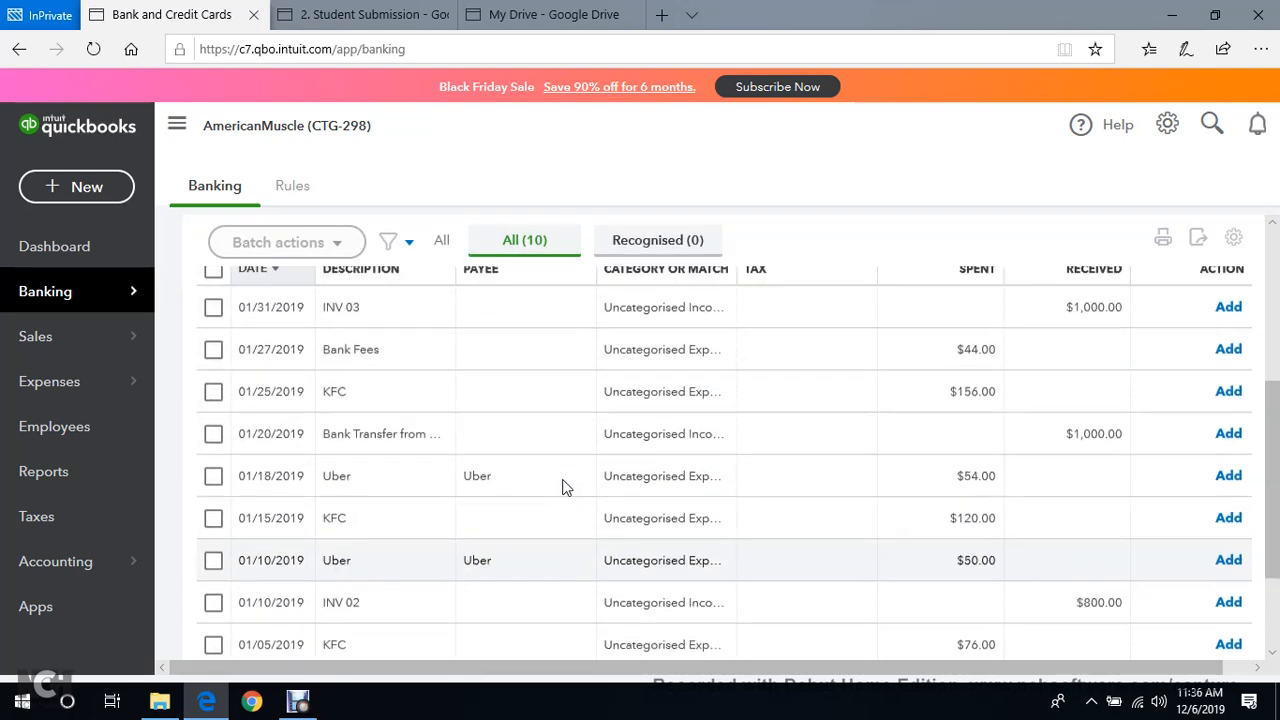
scroll(408, 443, up, 2)
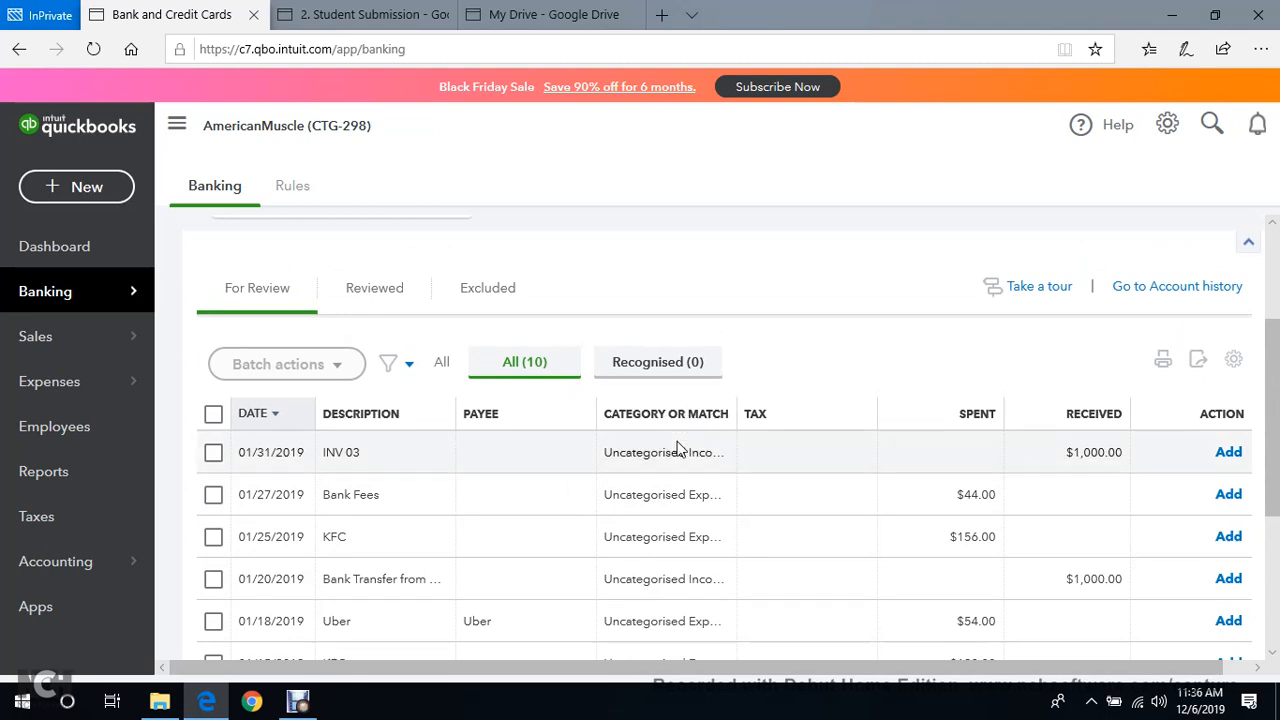
scroll(678, 448, down, 3)
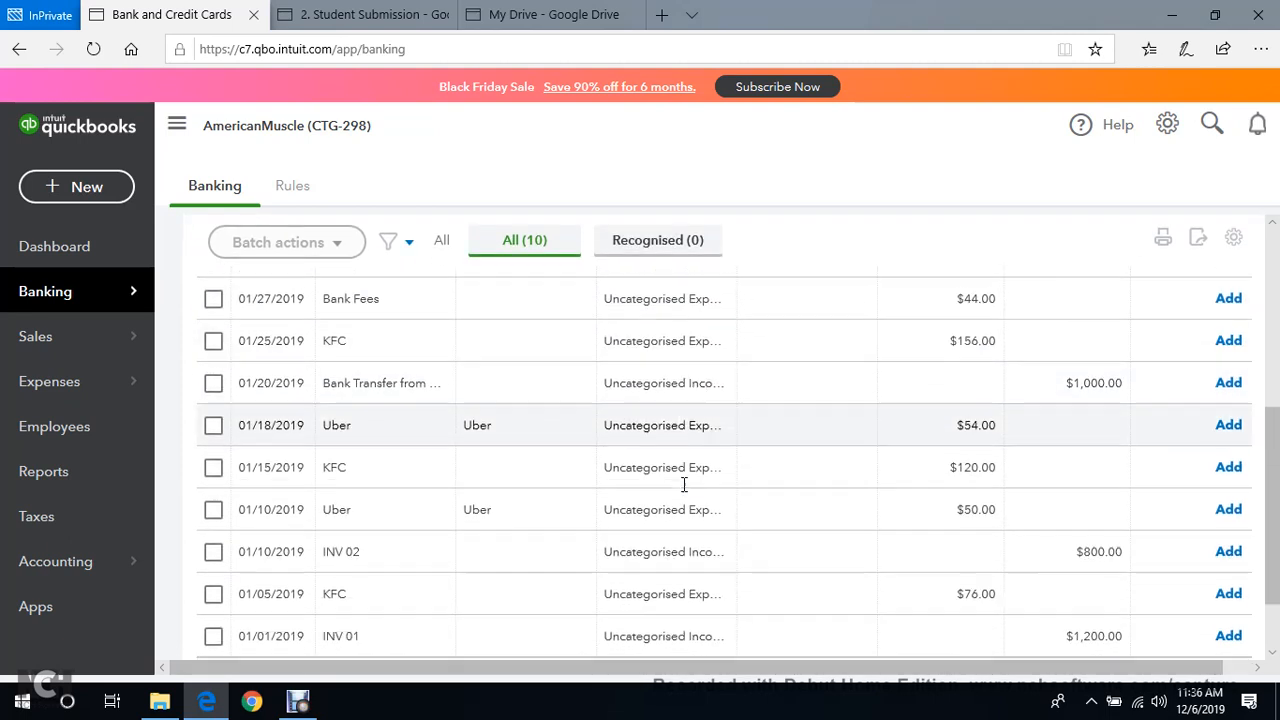
scroll(686, 490, down, 2)
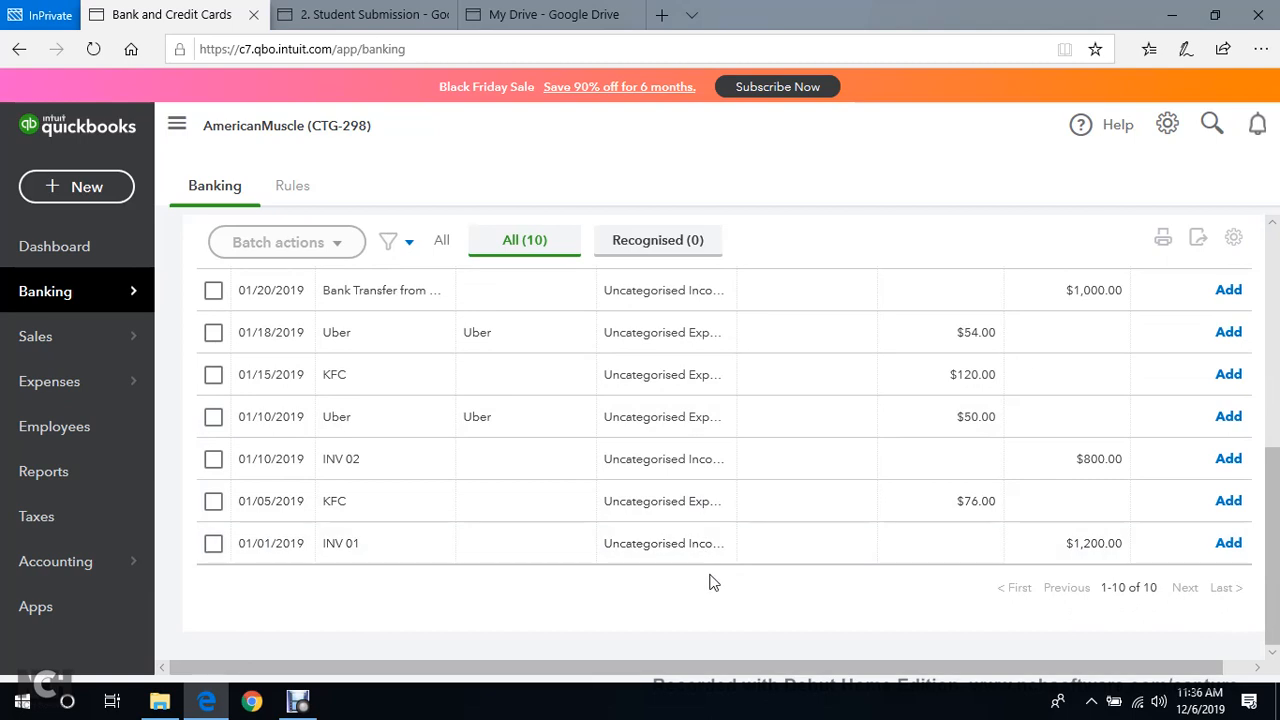
scroll(696, 530, up, 4)
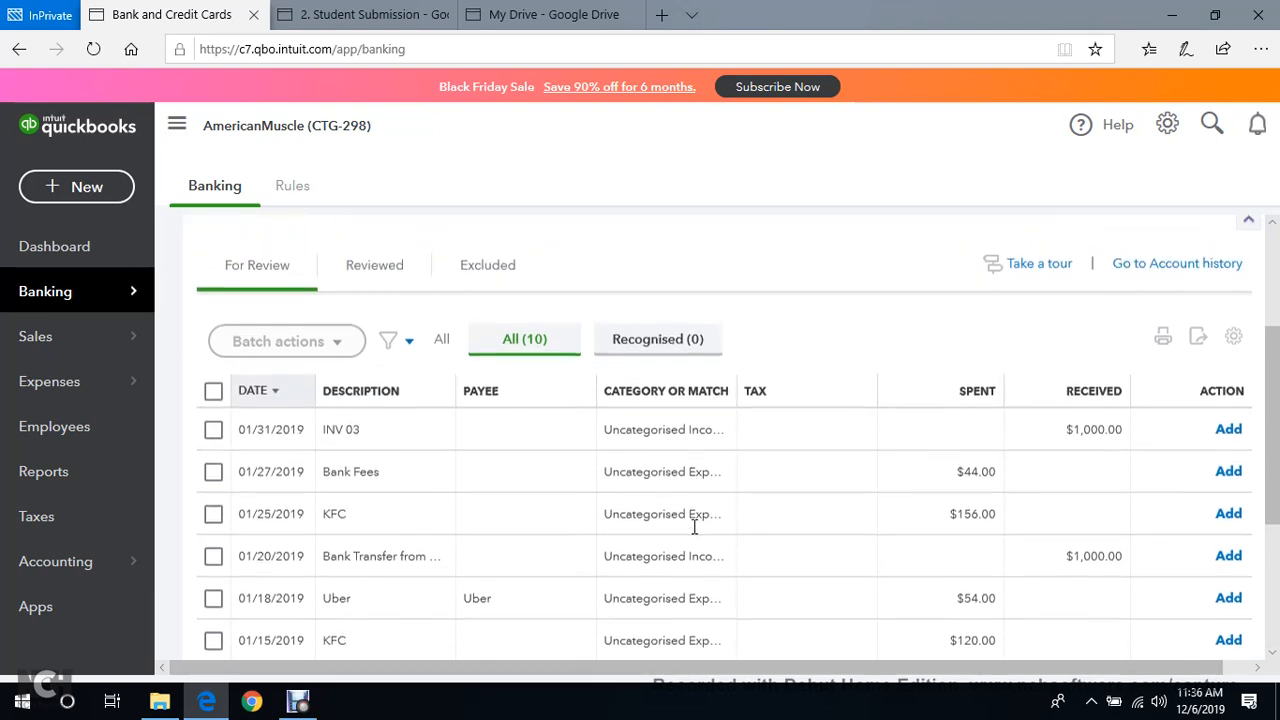
scroll(694, 527, up, 2)
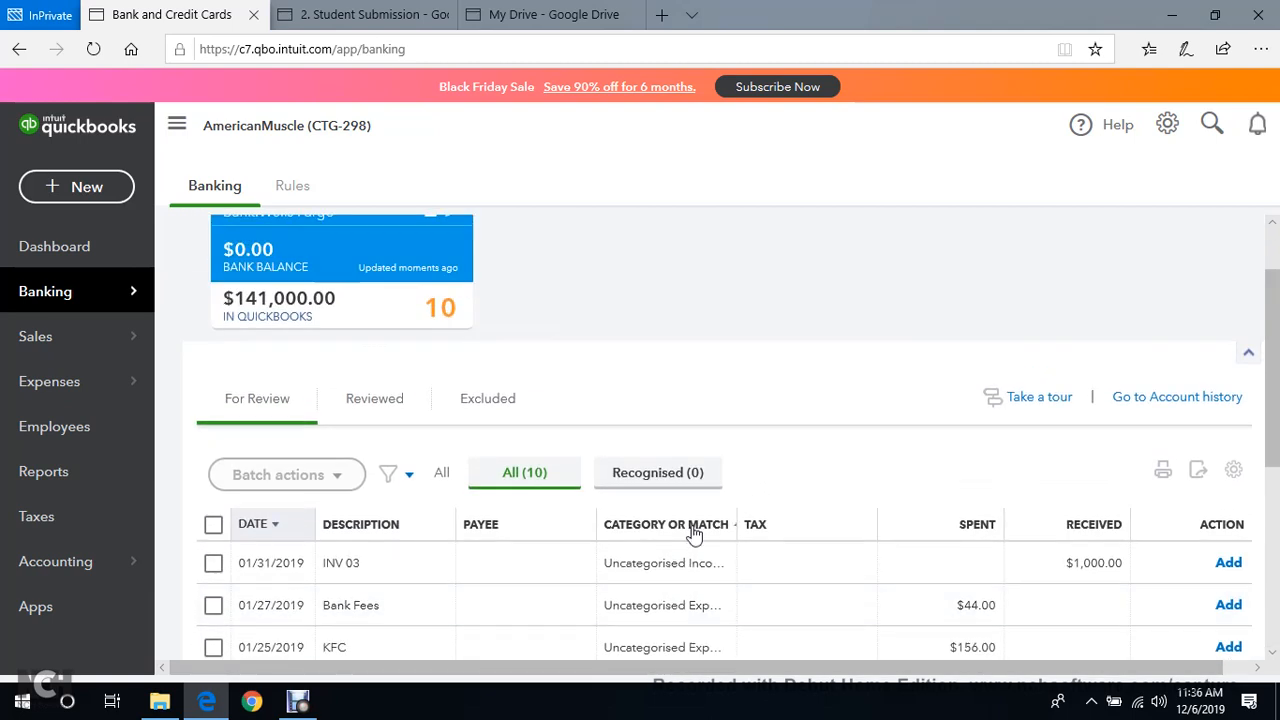
scroll(694, 535, up, 1)
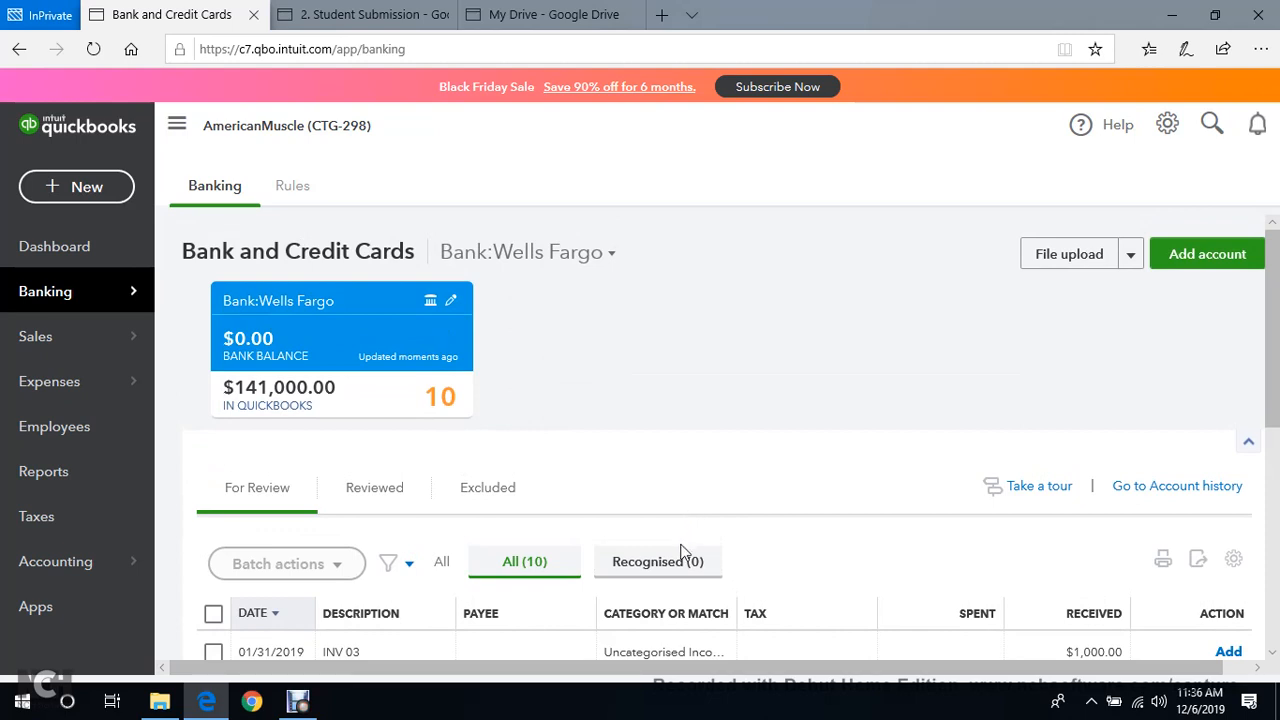
scroll(681, 551, down, 4)
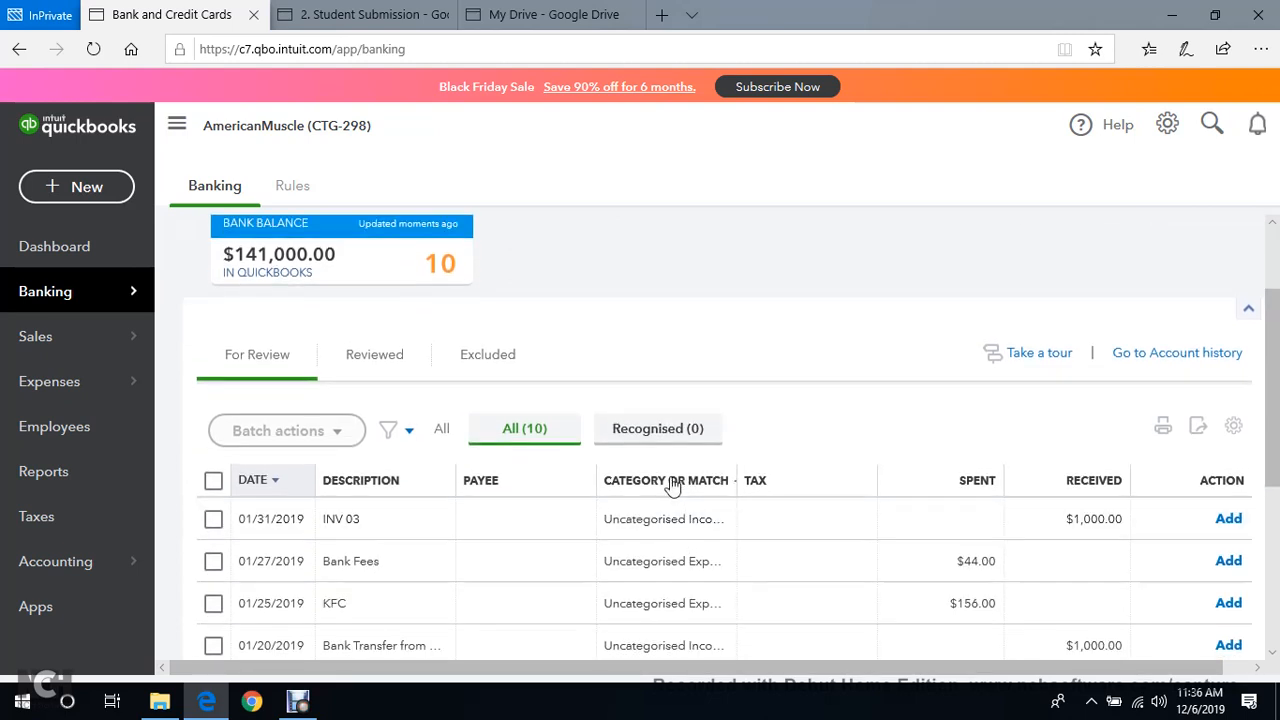
scroll(668, 480, down, 4)
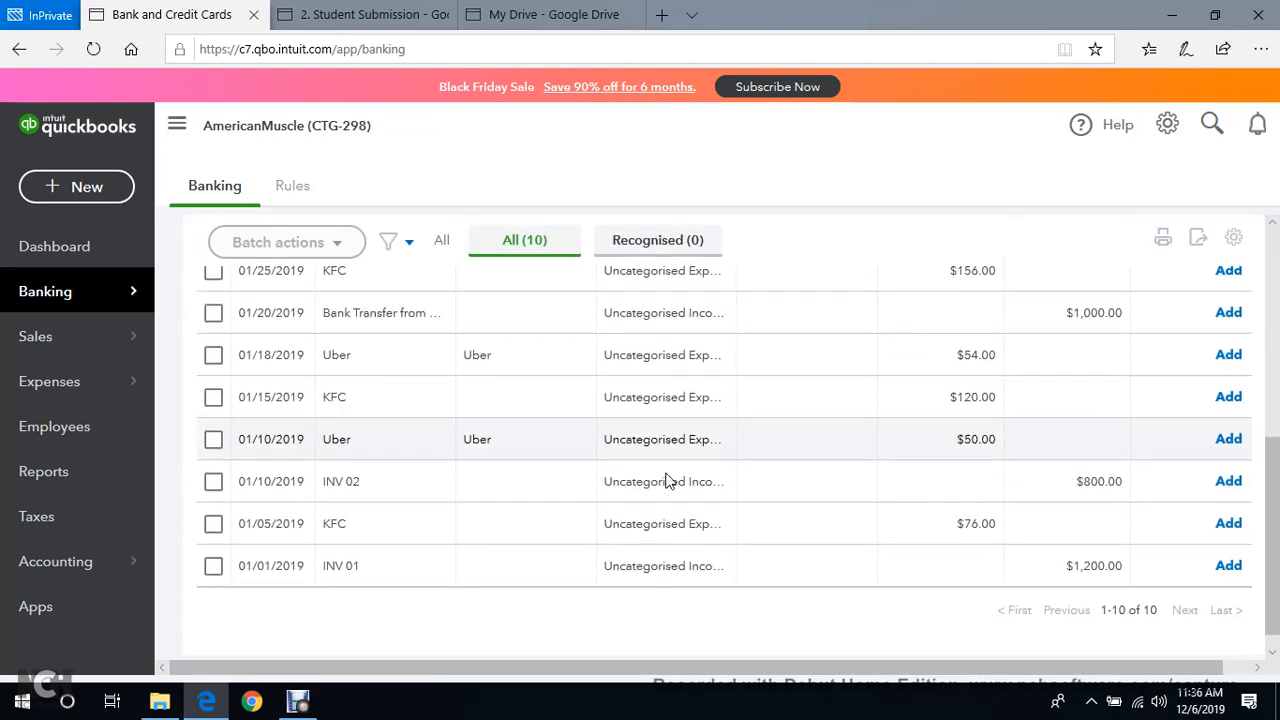
scroll(668, 490, up, 8)
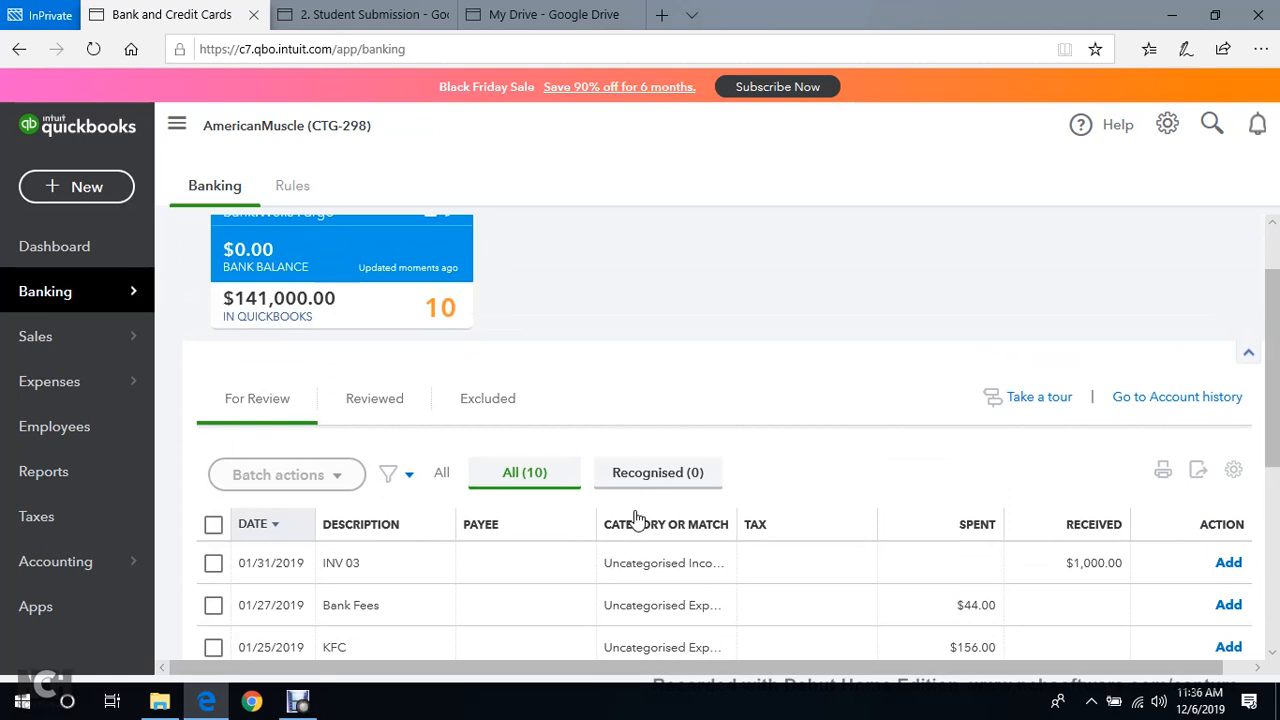
scroll(637, 517, down, 2)
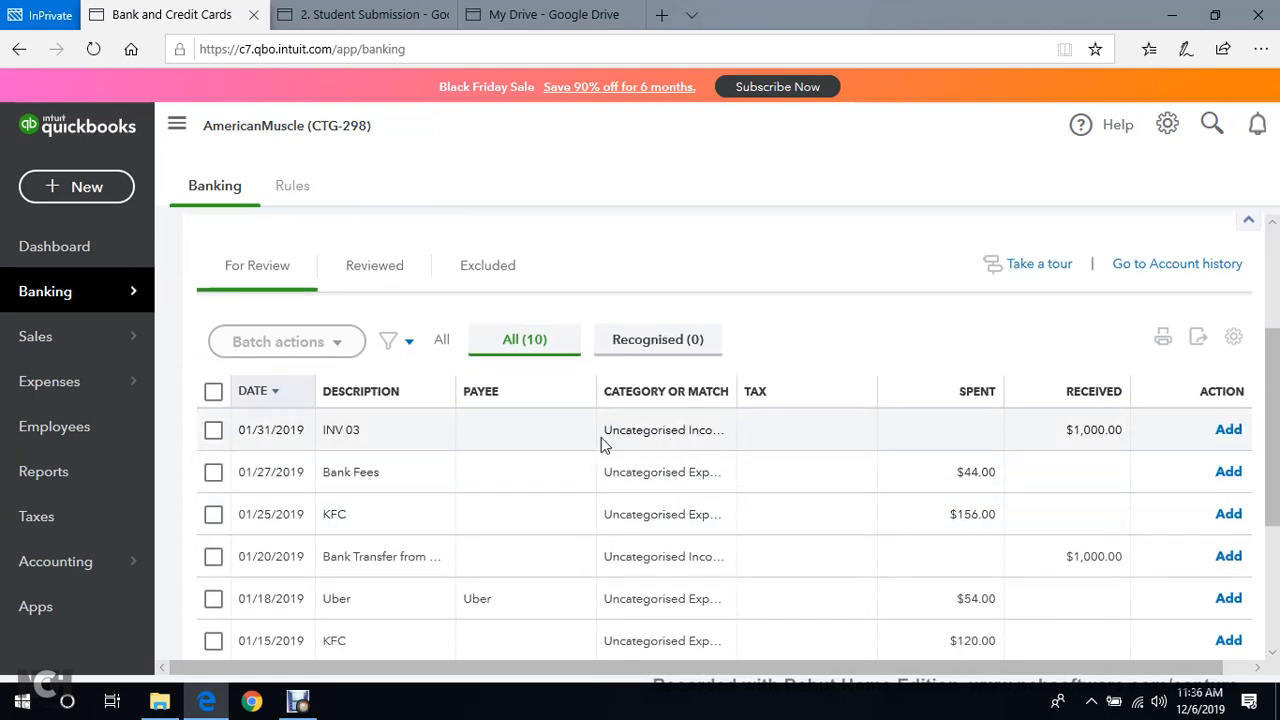
scroll(697, 554, up, 3)
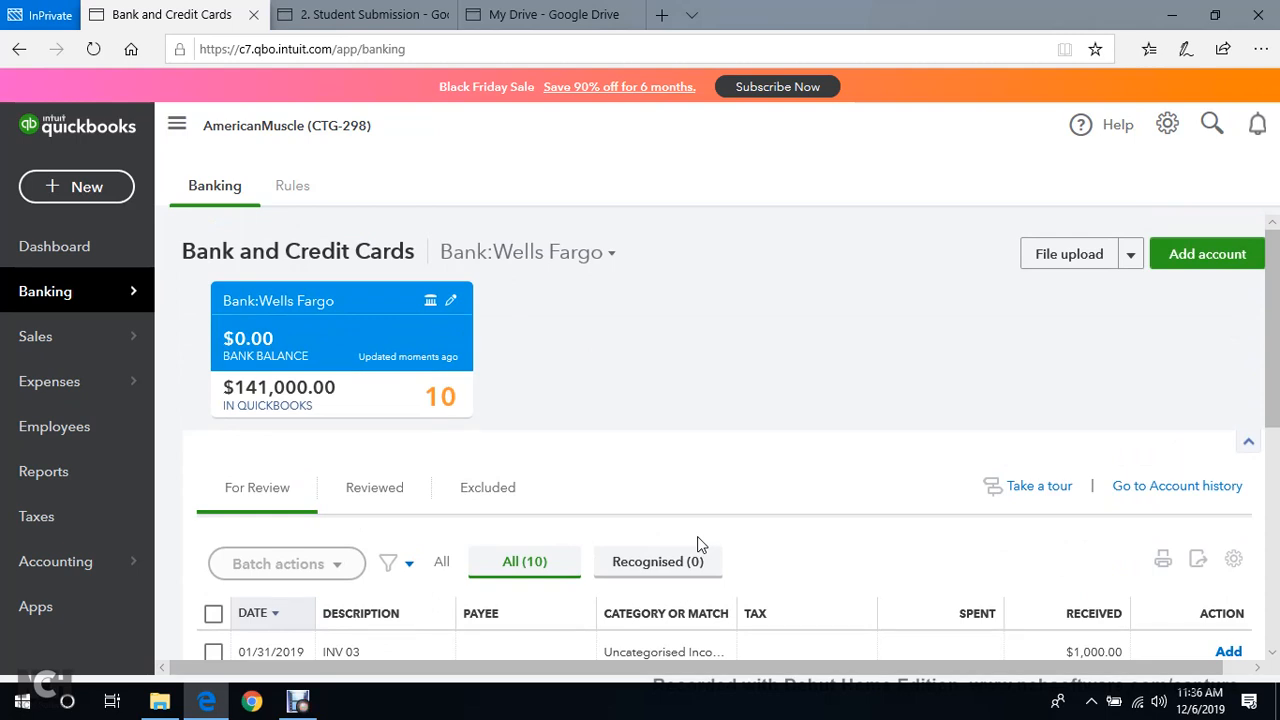
scroll(735, 520, down, 3)
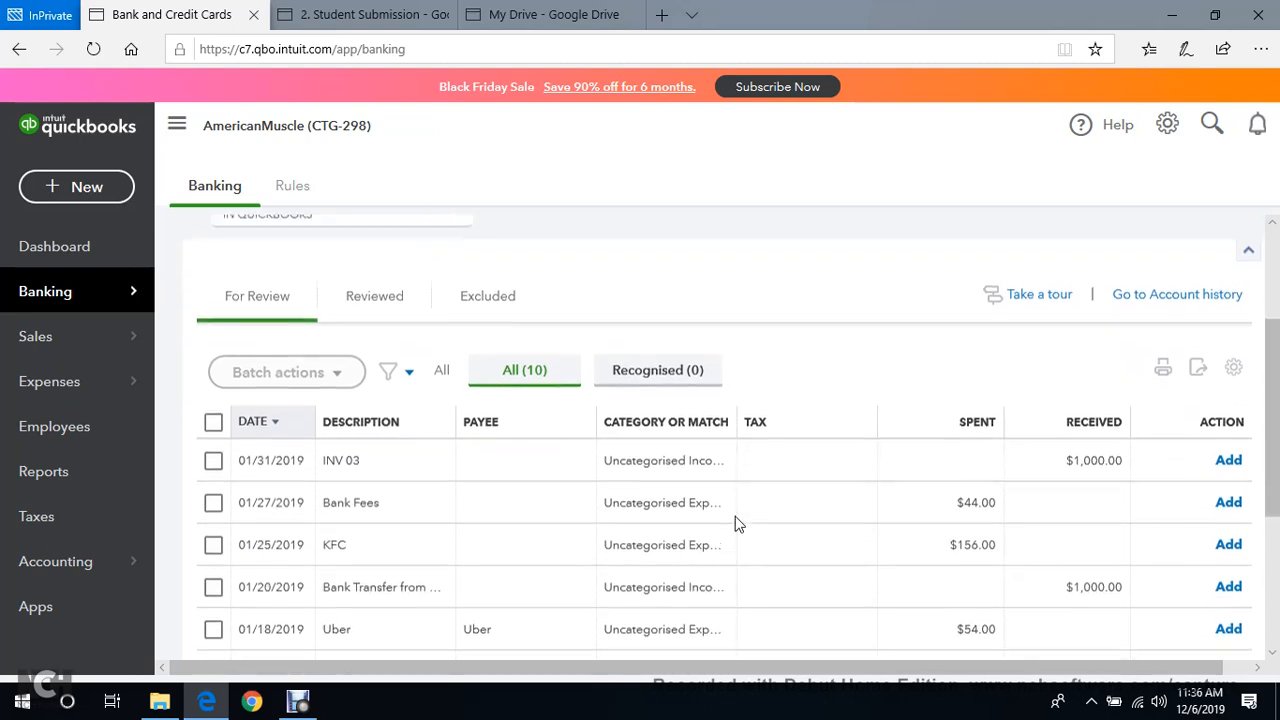
scroll(651, 515, down, 3)
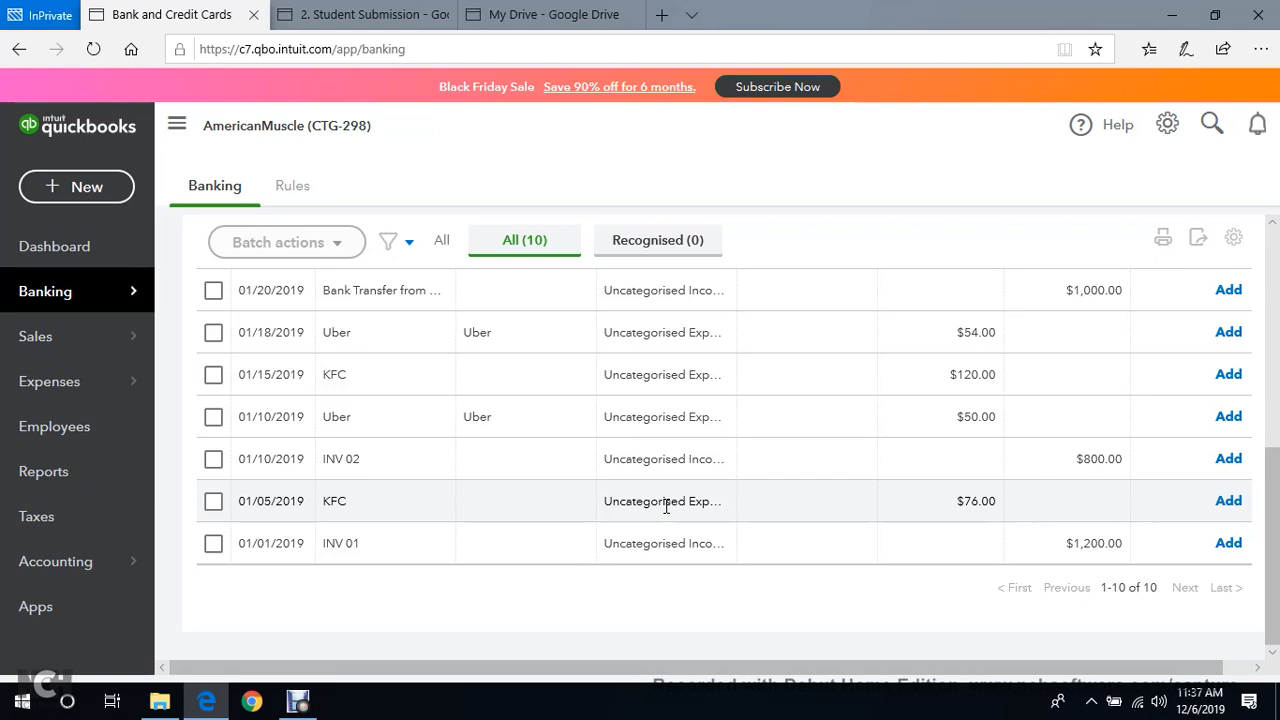
scroll(643, 537, up, 5)
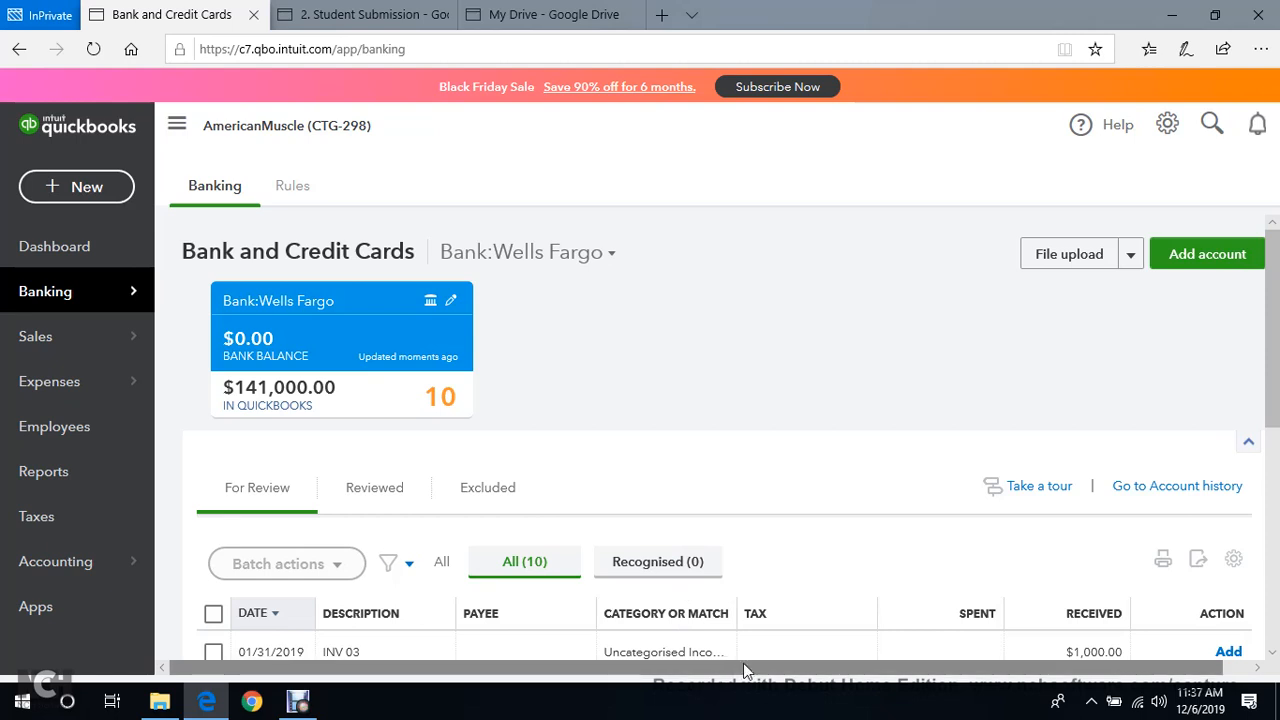
scroll(743, 663, down, 5)
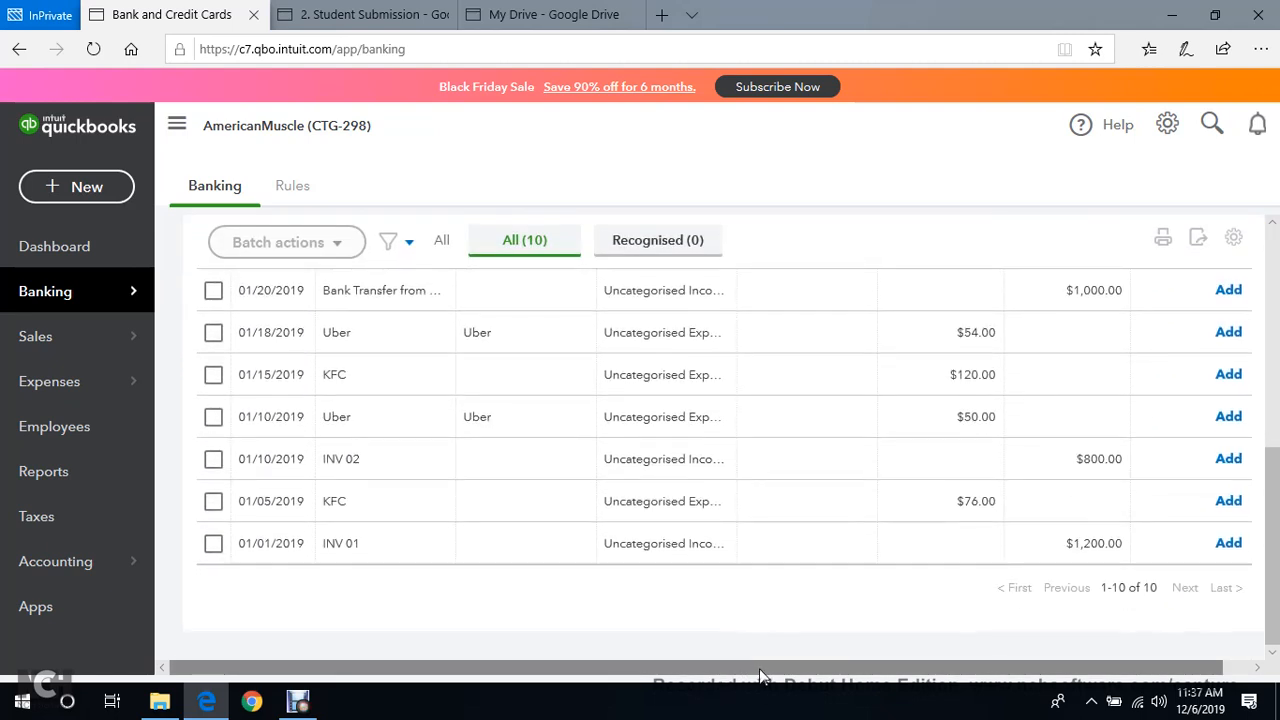
Expand the 01/05/2019 KFC transaction, review its details, and look for existing transactions that match it.
click(331, 505)
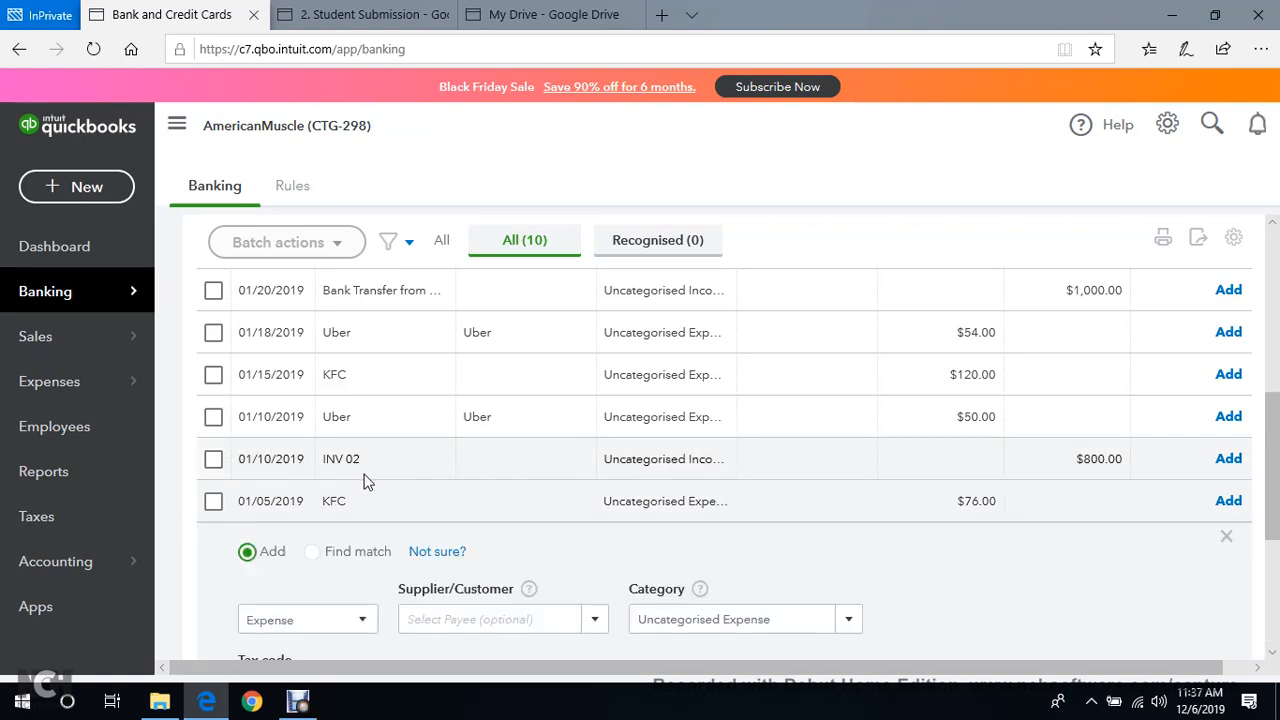
scroll(364, 482, down, 2)
scroll(389, 522, down, 1)
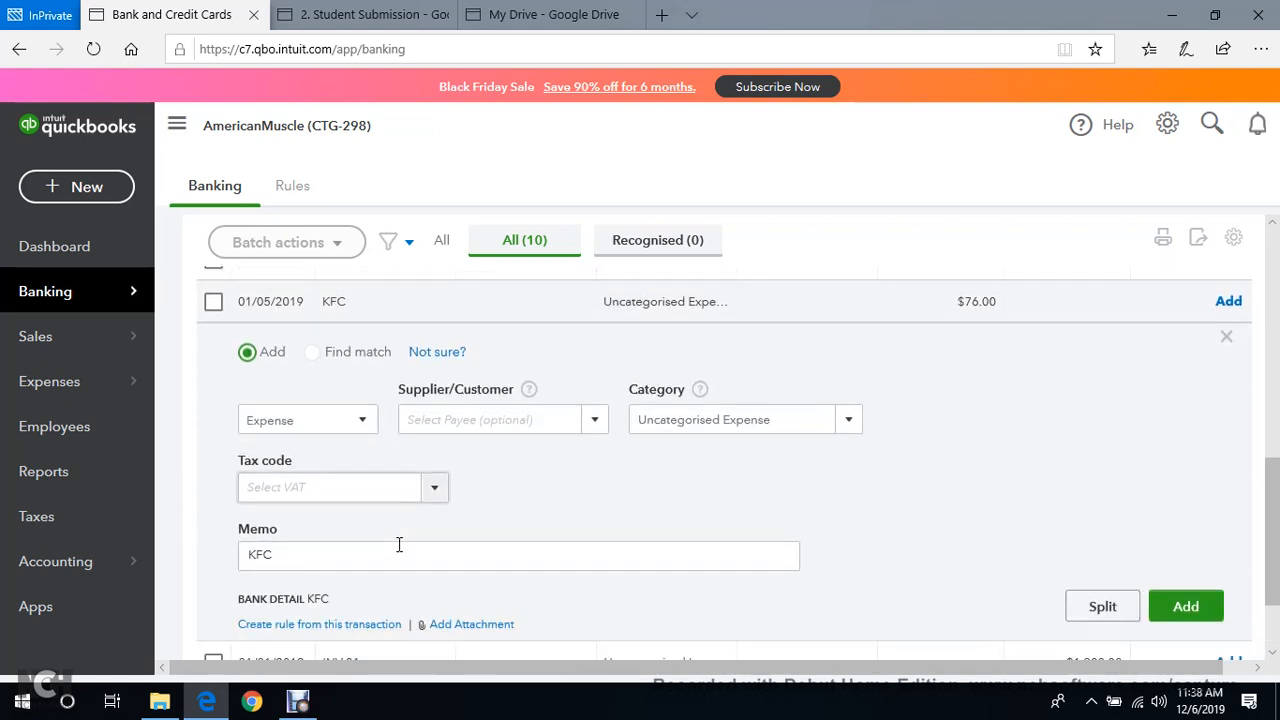
scroll(396, 530, down, 1)
scroll(391, 457, up, 2)
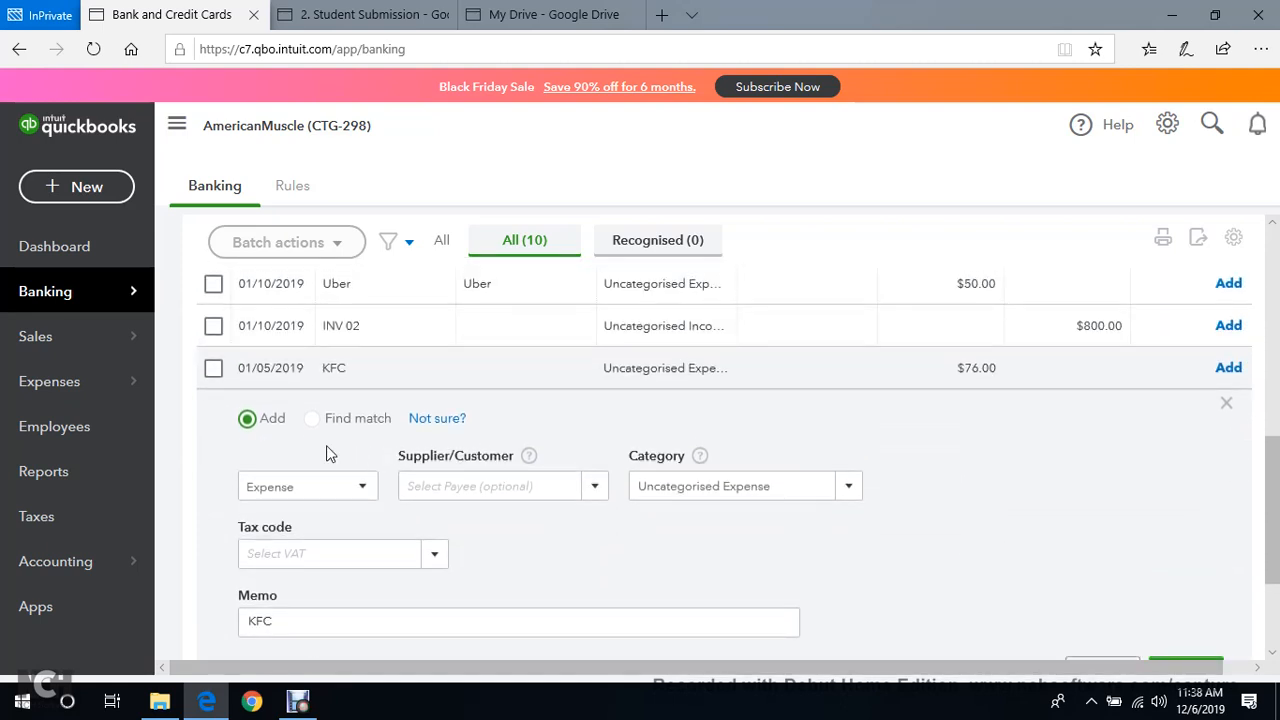
scroll(330, 453, down, 1)
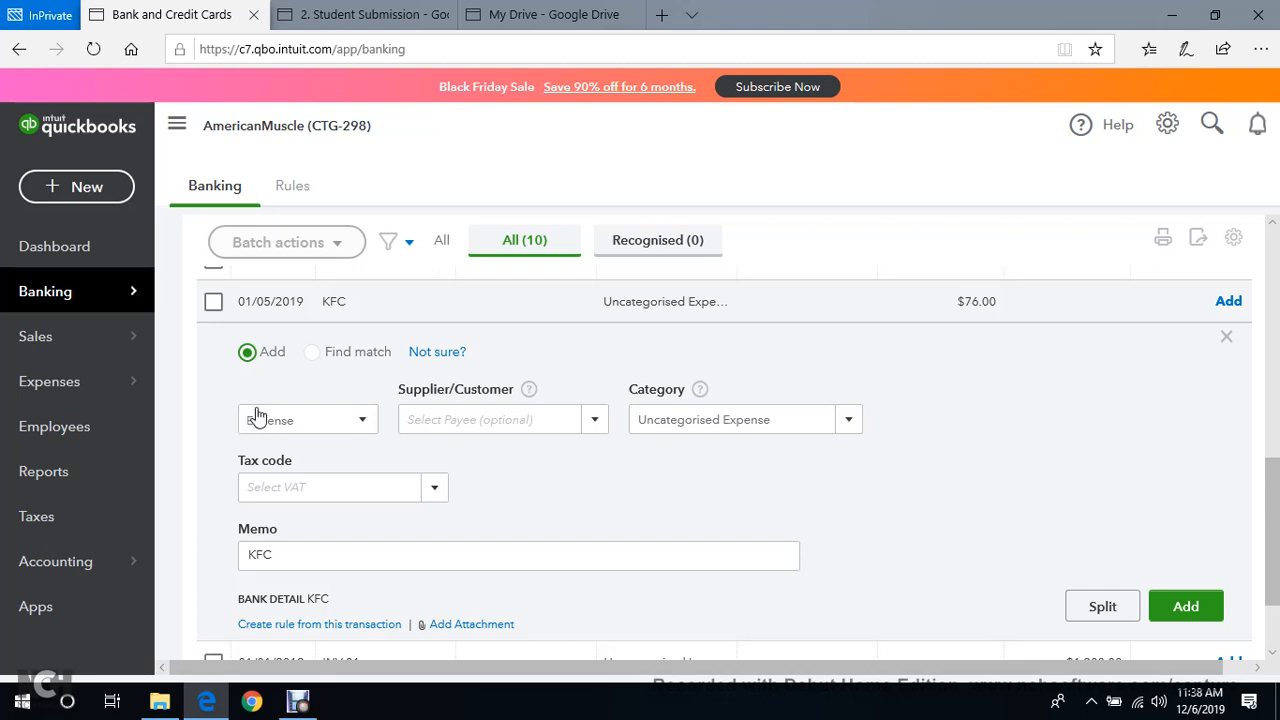
scroll(257, 414, down, 1)
click(313, 285)
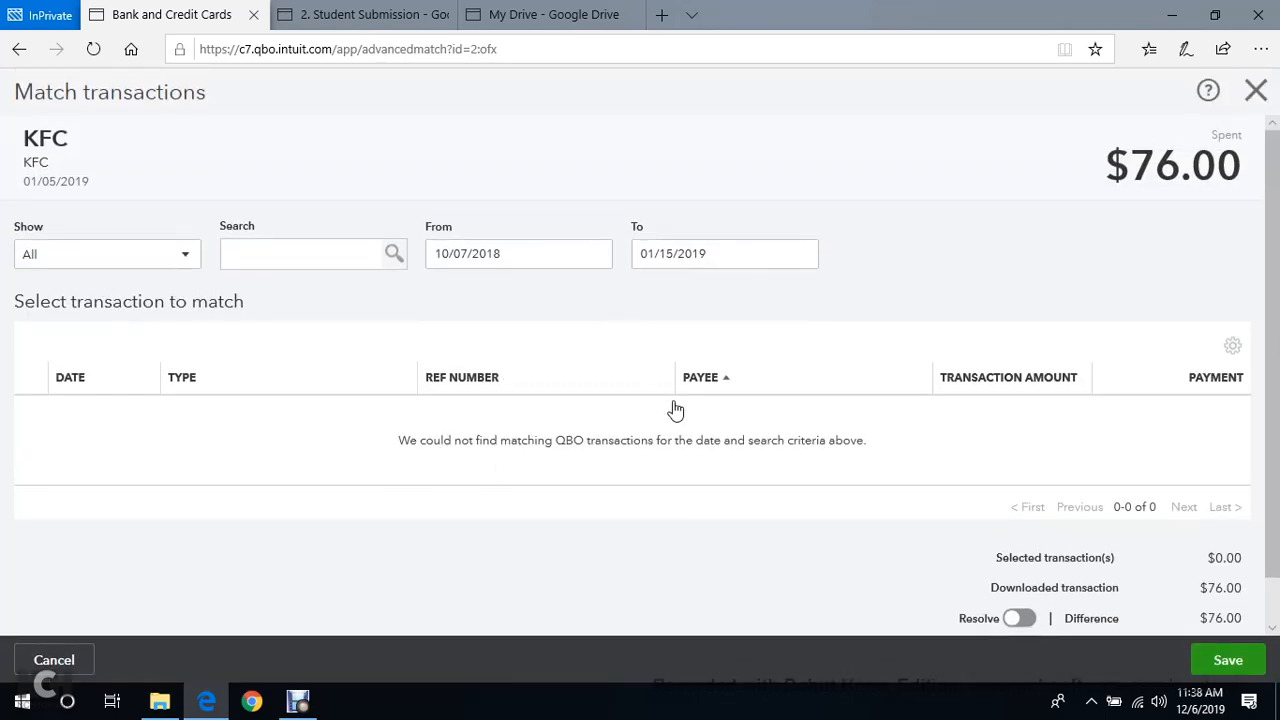
Leave the match search and keep the 01/05/2019 KFC transaction set to be added as an Expense.
scroll(480, 430, down, 1)
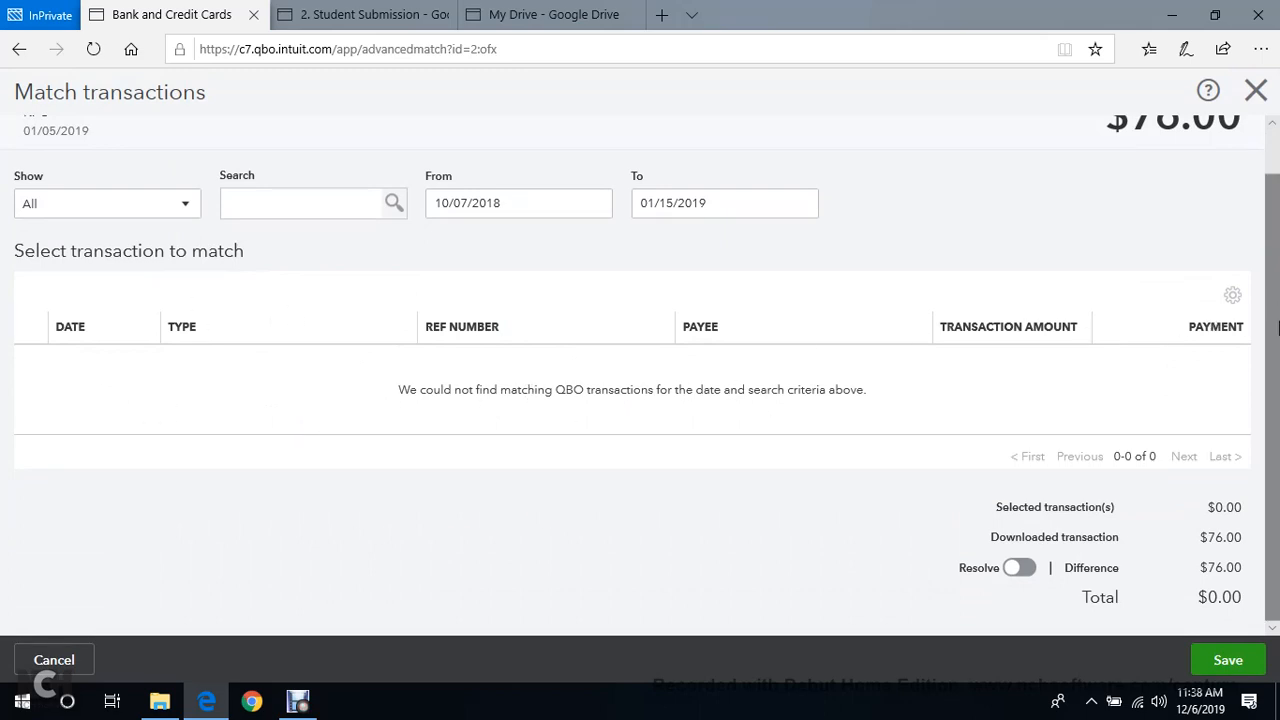
scroll(1210, 300, up, 1)
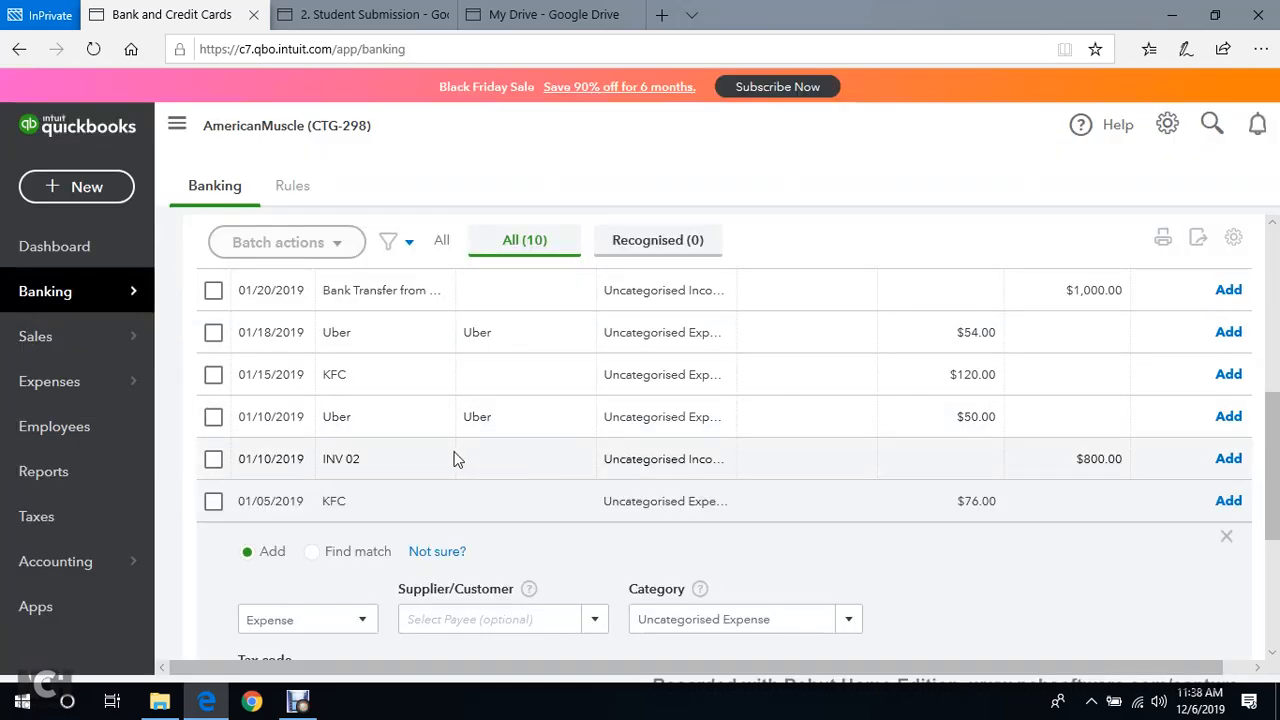
scroll(358, 498, down, 1)
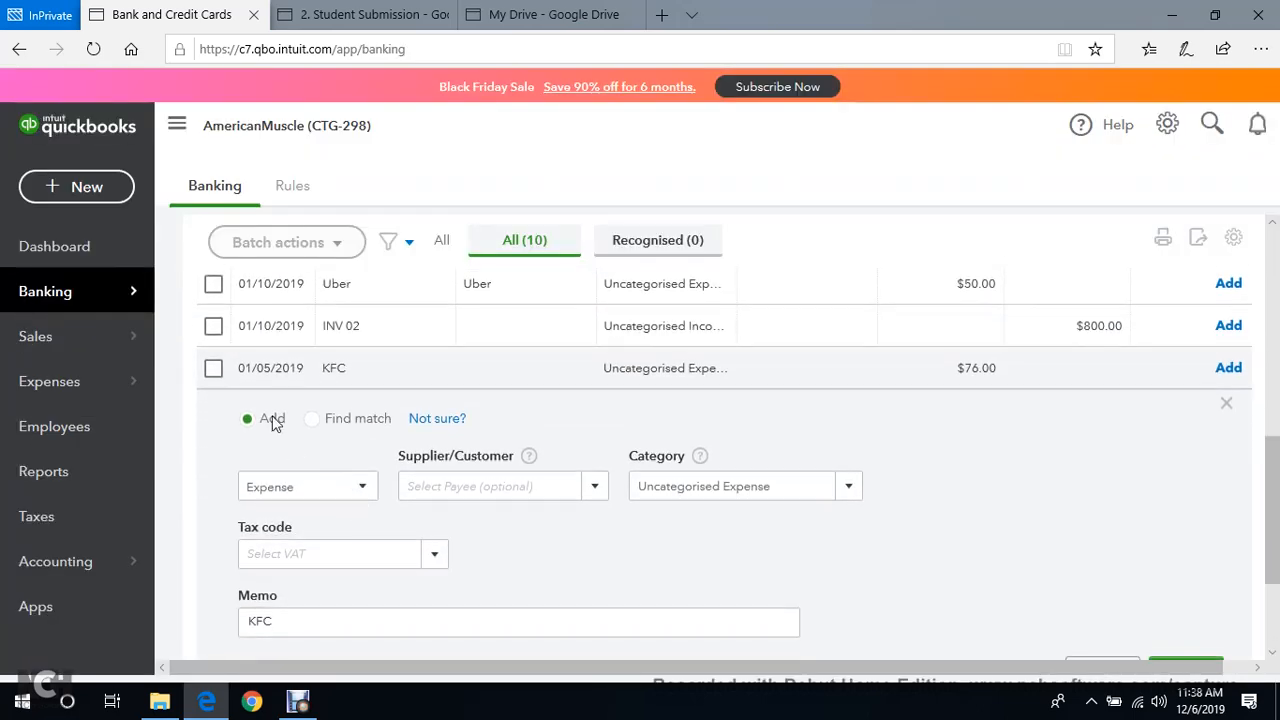
scroll(274, 420, down, 1)
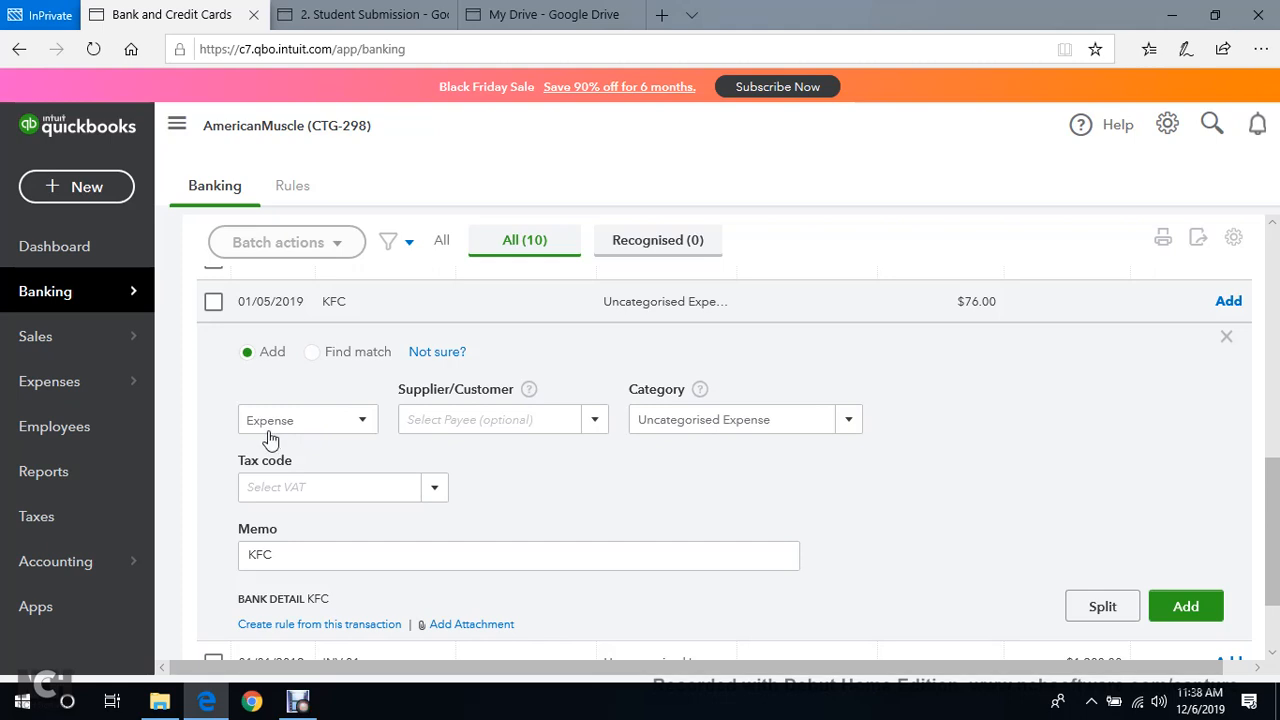
click(365, 418)
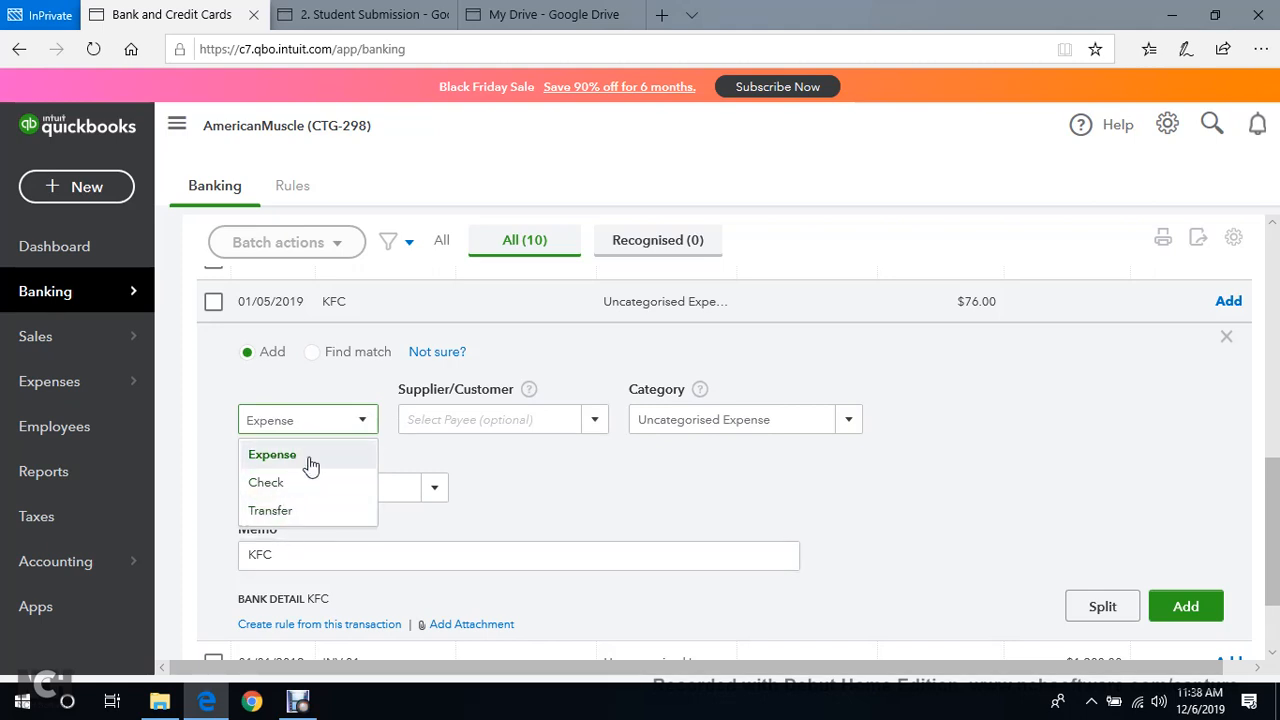
click(311, 465)
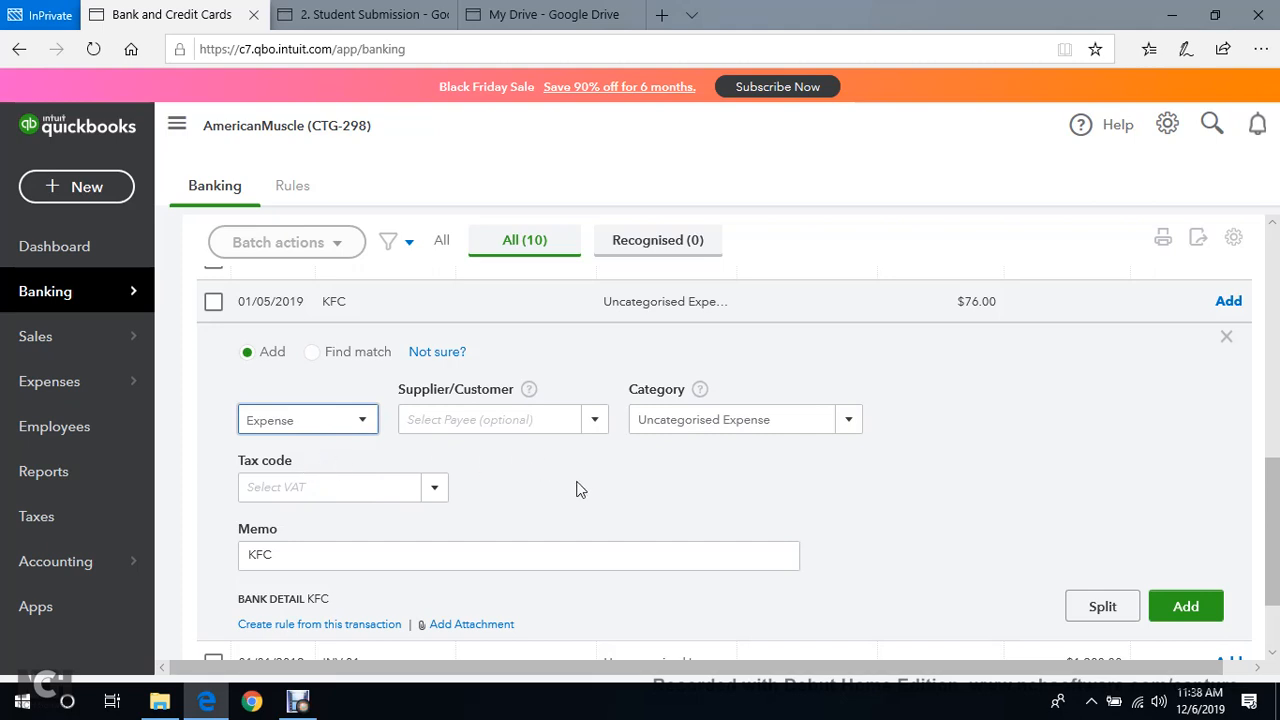
Create KFC as a new supplier and assign it as the payee of the 01/05/2019 transaction.
mouse_move(531, 397)
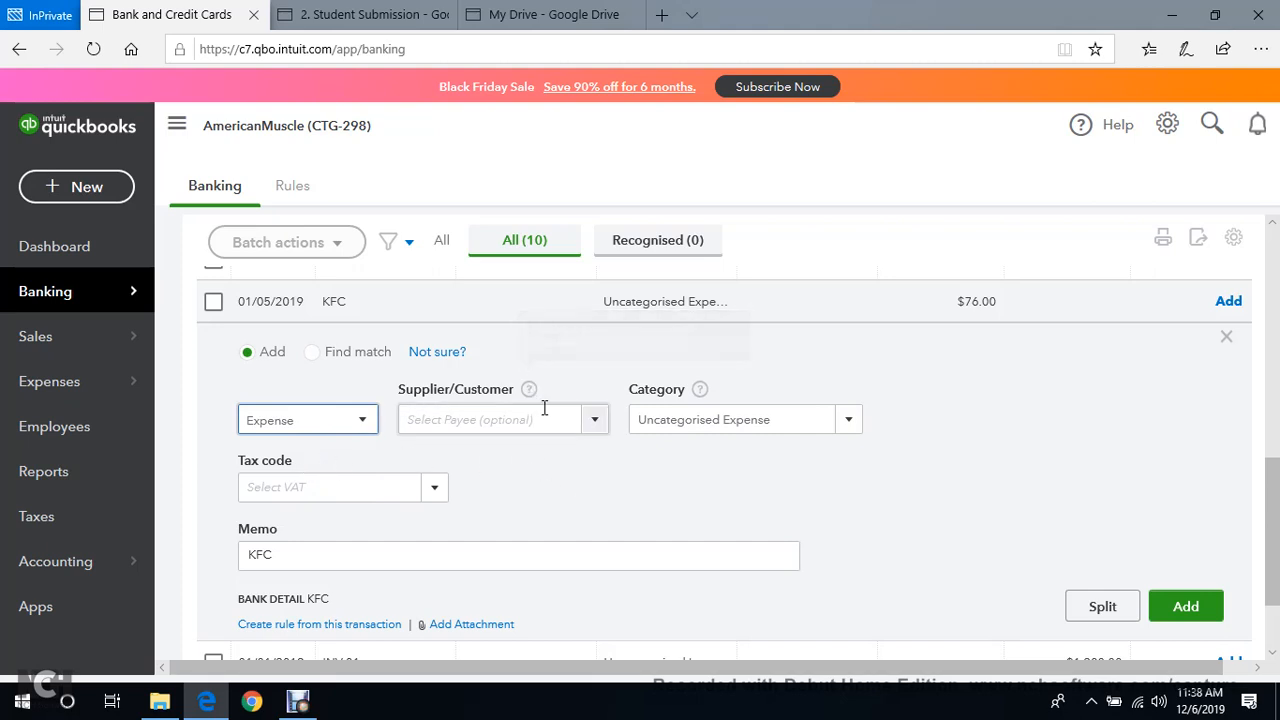
click(537, 421)
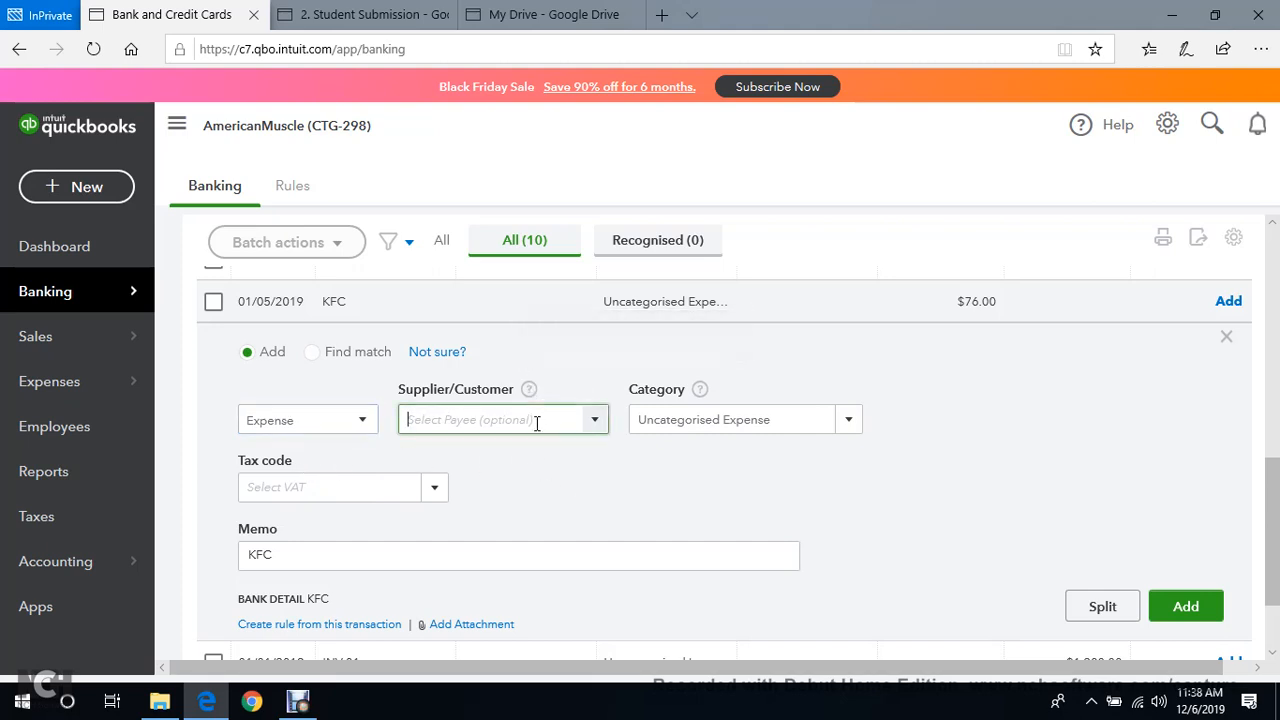
text(Kf)
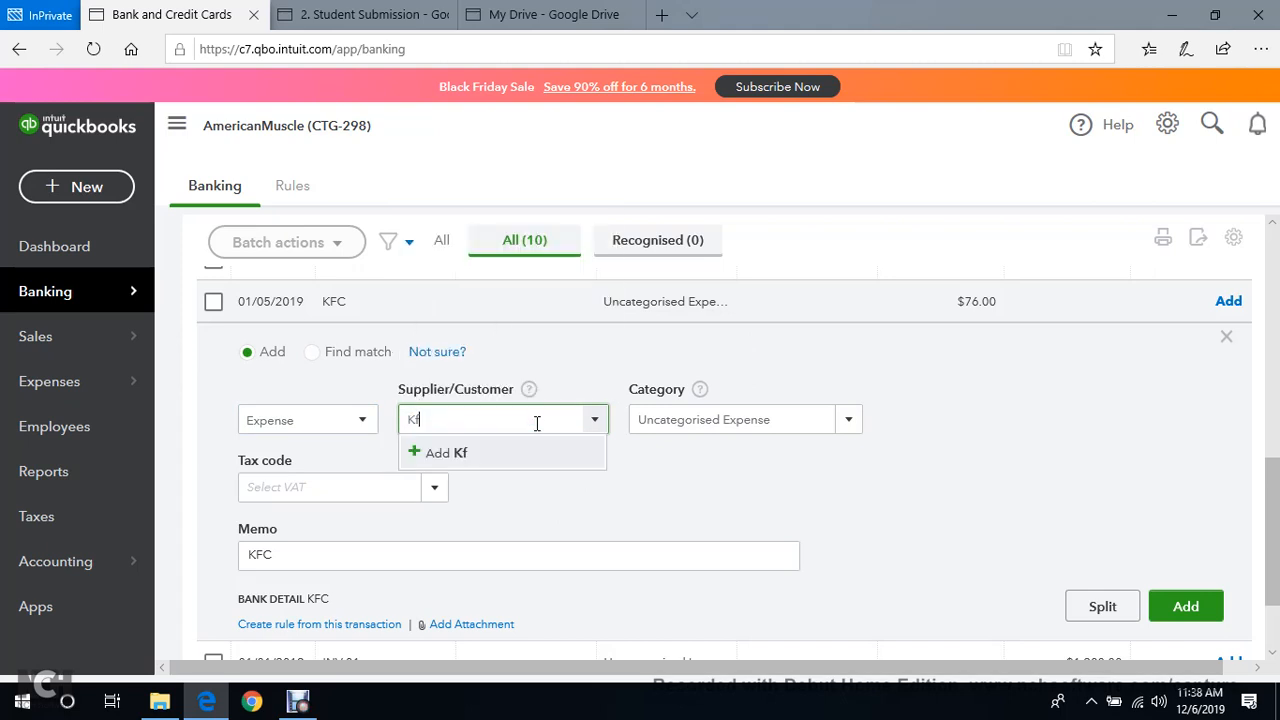
key(BackSpace)
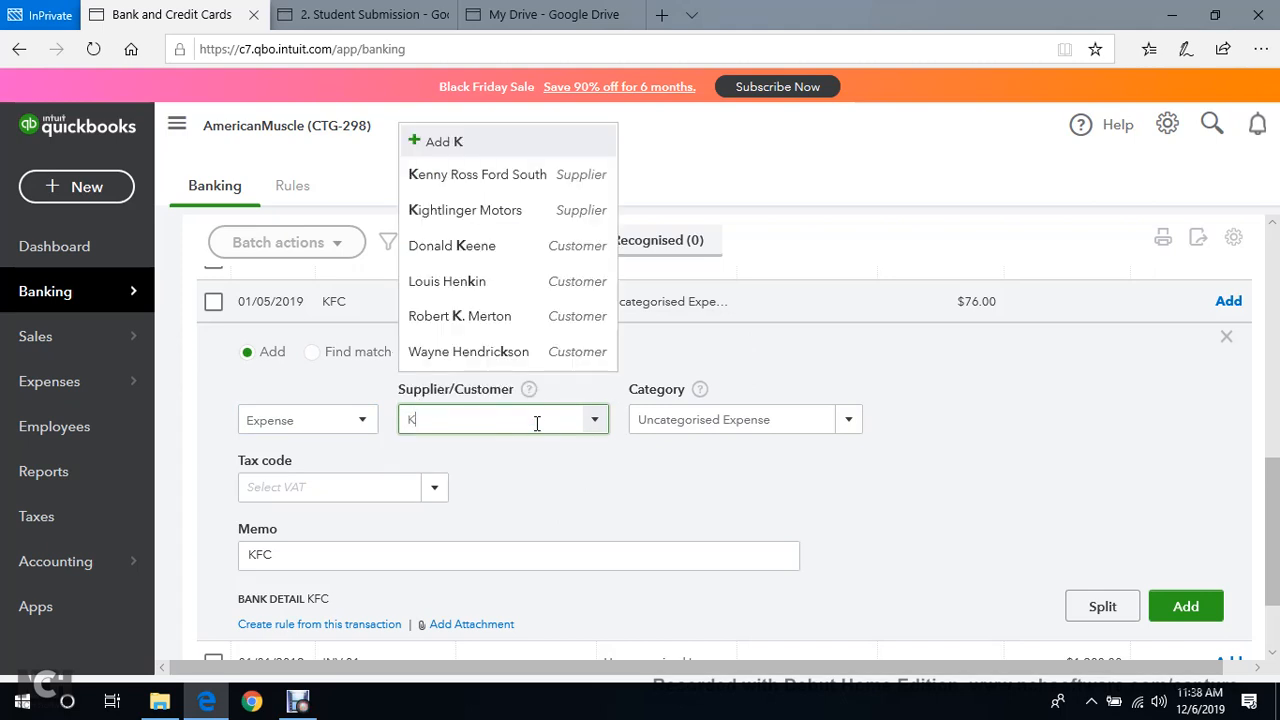
text(FC)
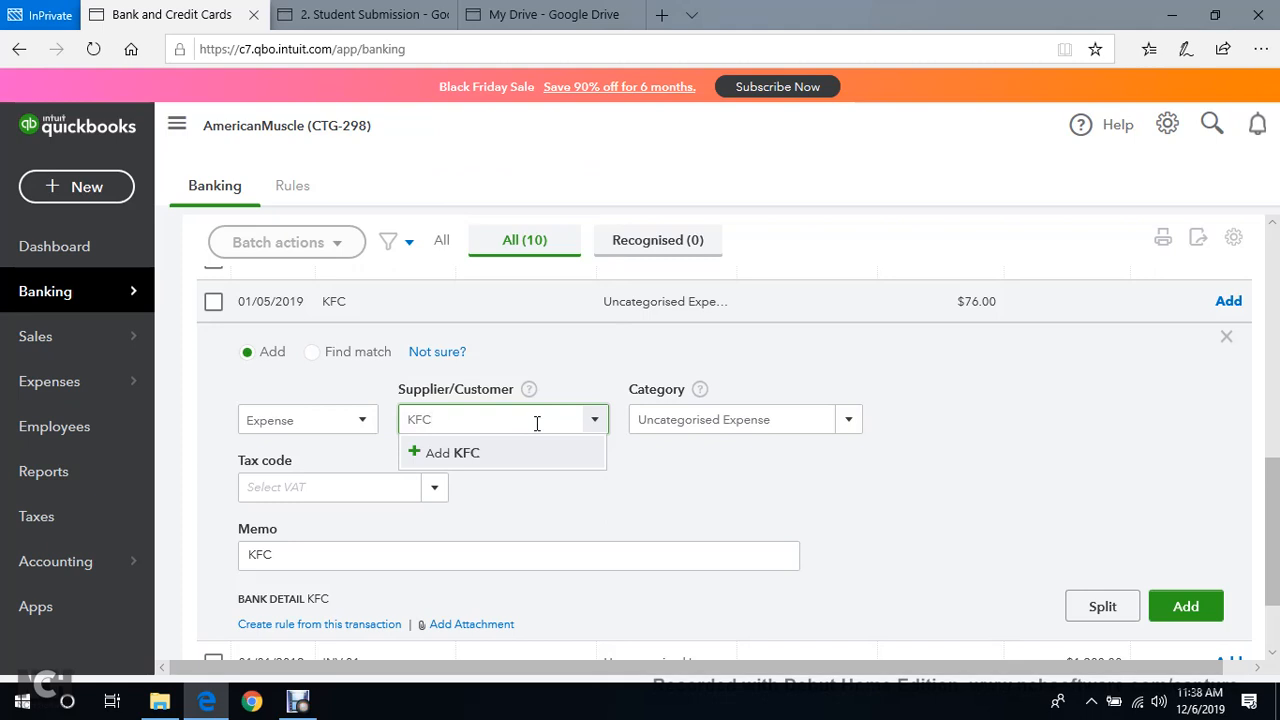
key(BackSpace)
key(BackSpace)
key(BackSpace)
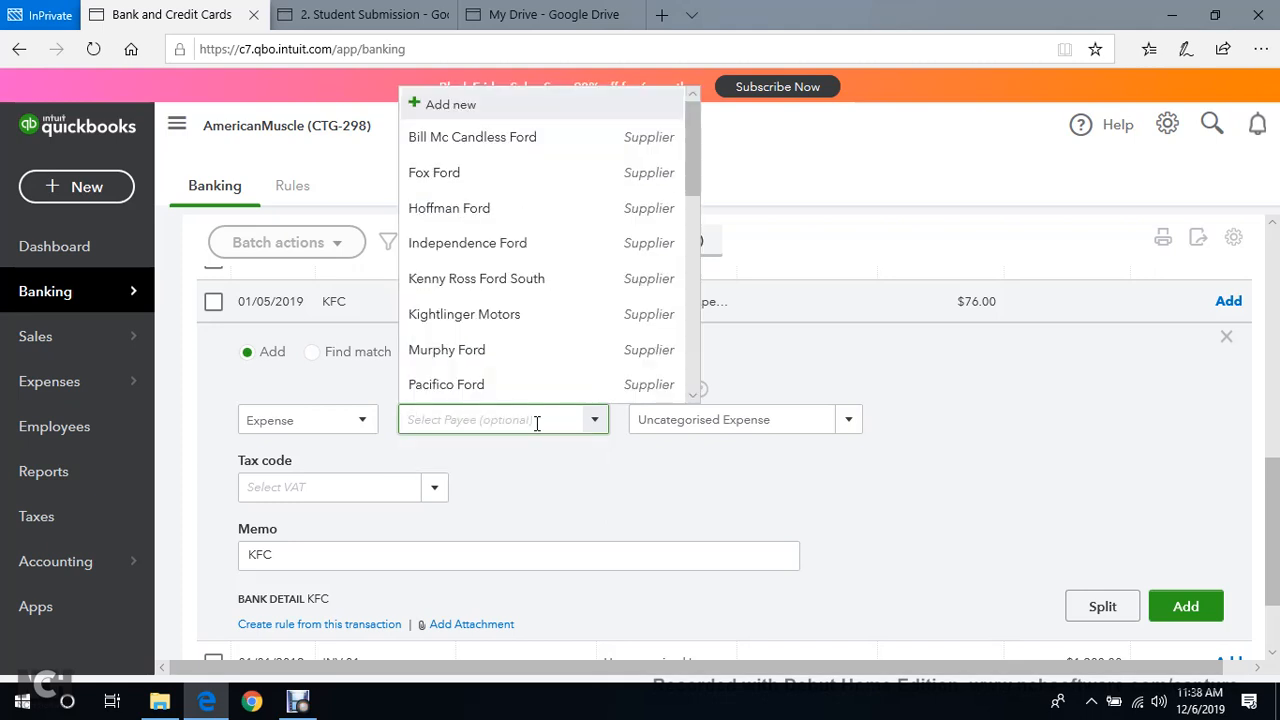
text(KFC)
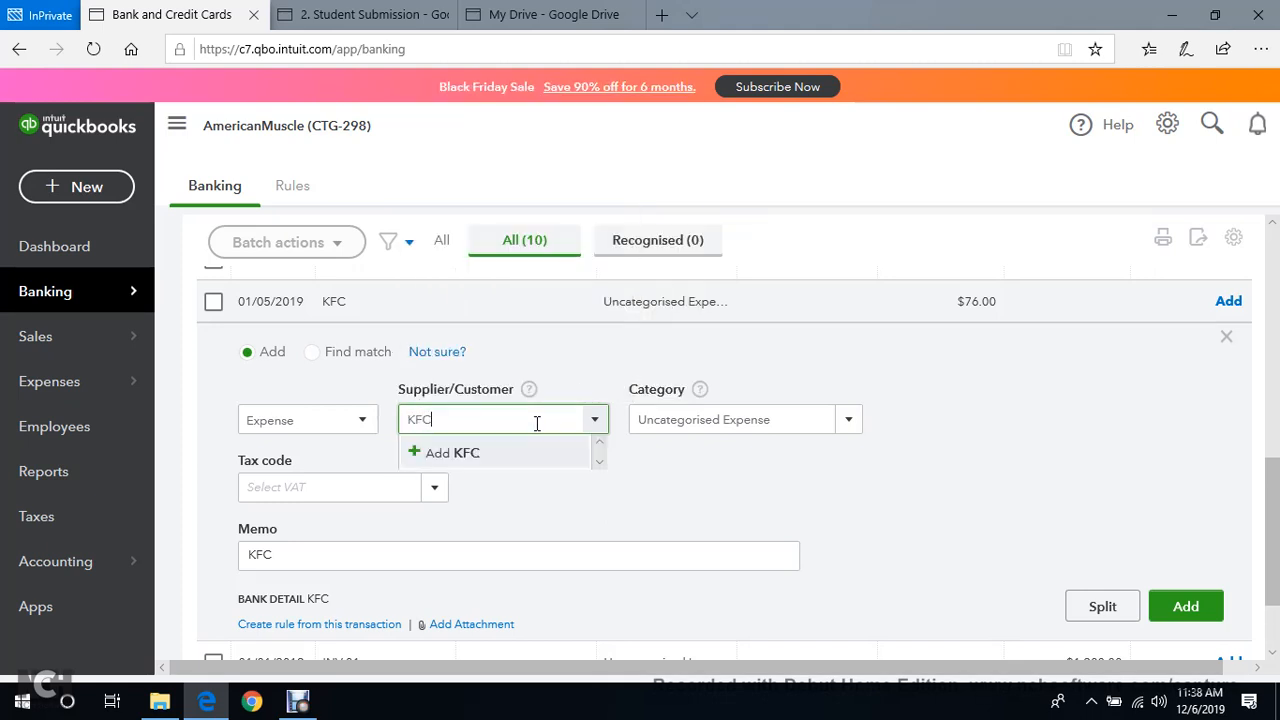
click(453, 462)
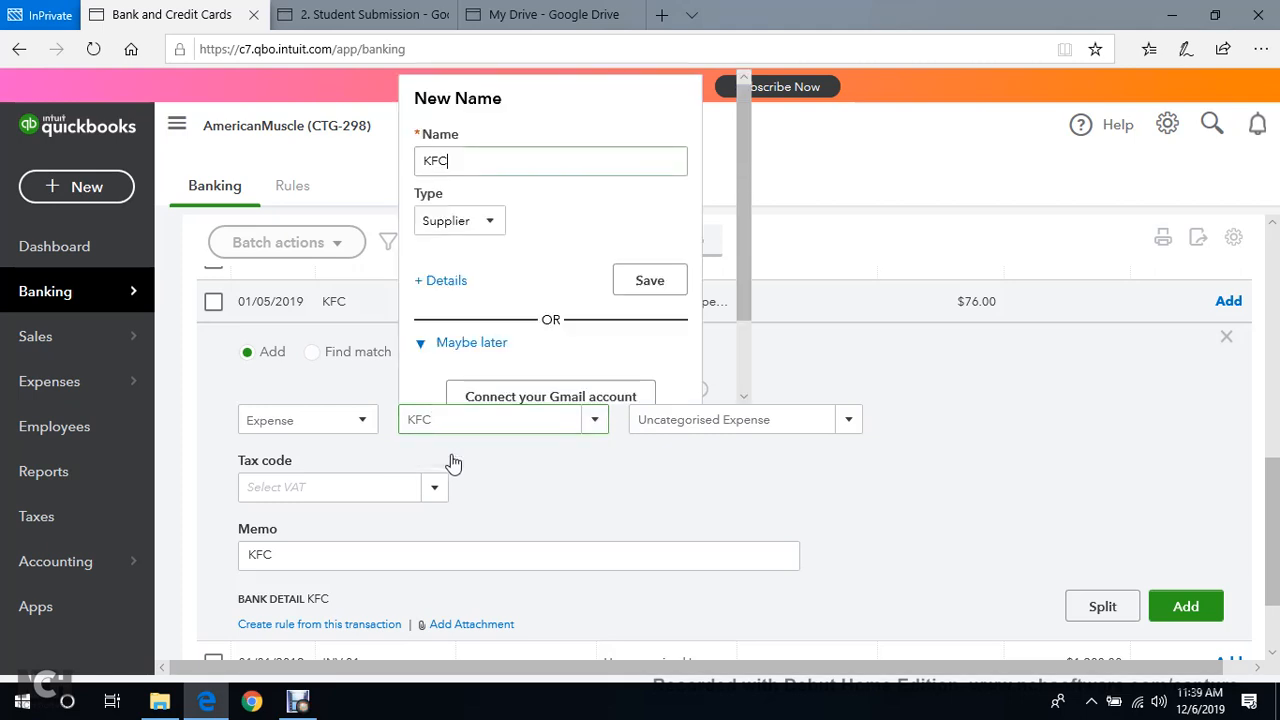
click(643, 284)
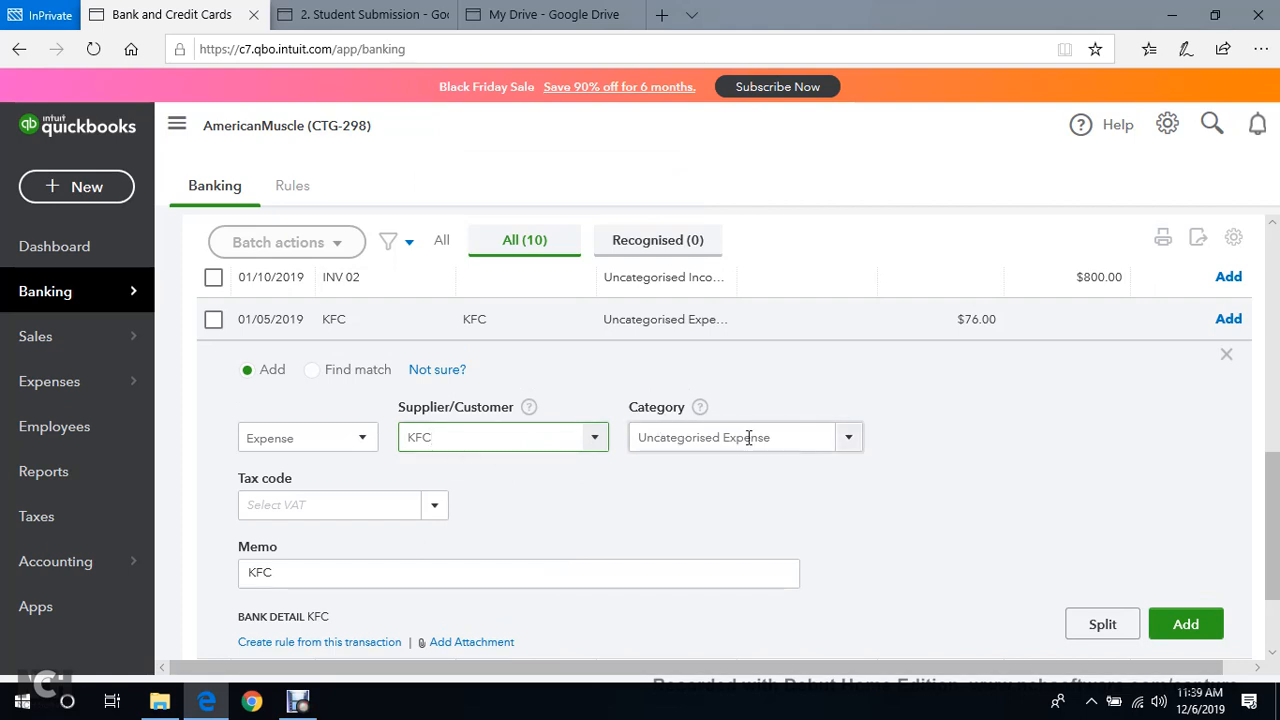
Categorise the 01/05/2019 KFC transaction as Meals and entertainment.
click(850, 437)
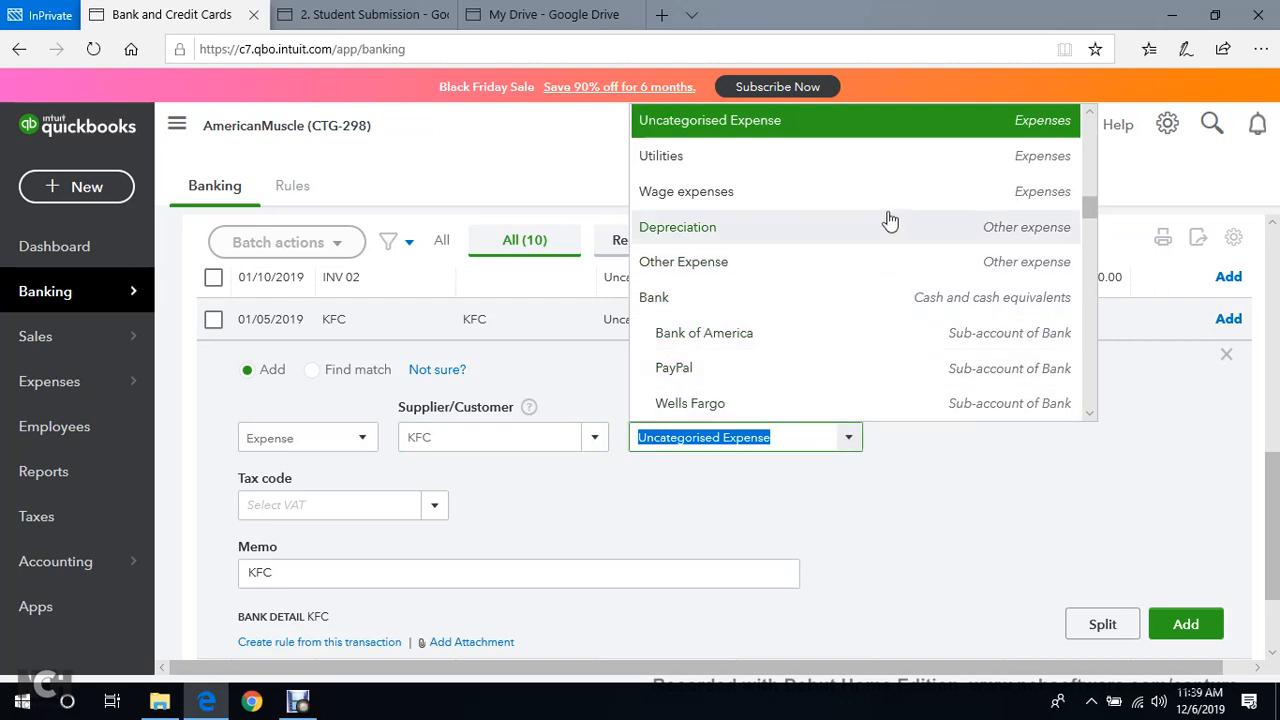
scroll(886, 222, down, 4)
scroll(905, 230, down, 7)
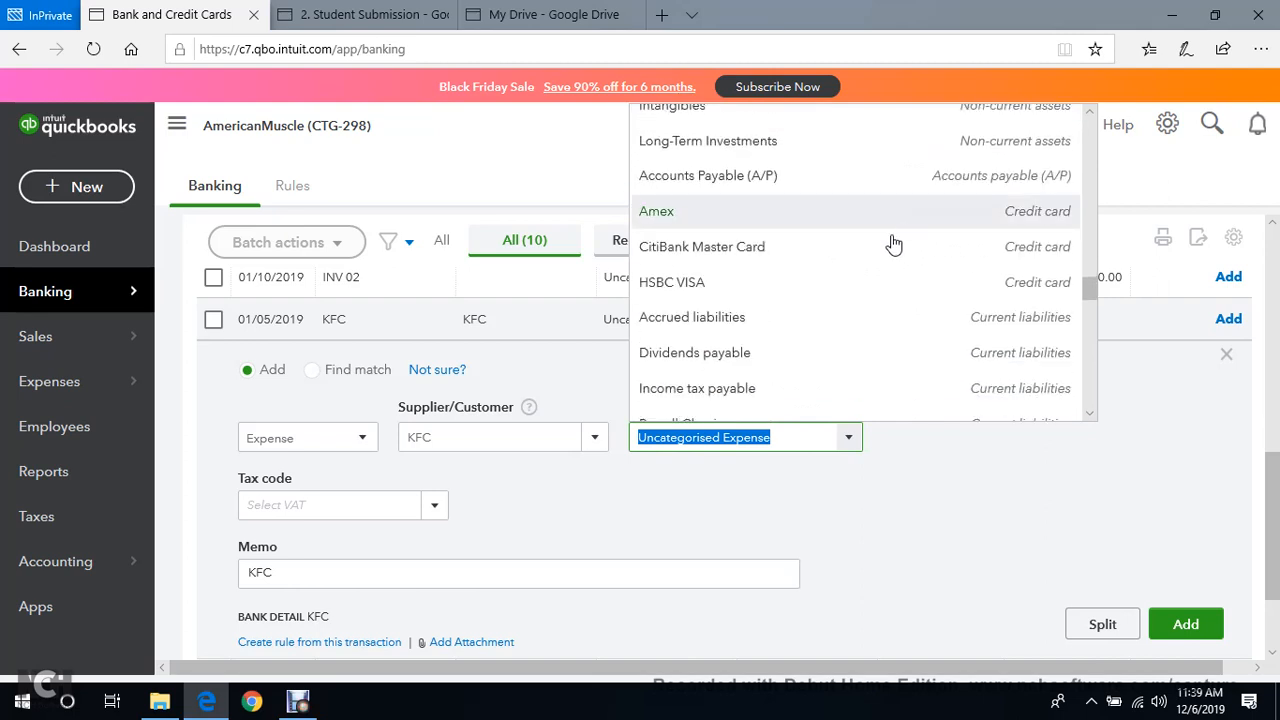
text(En)
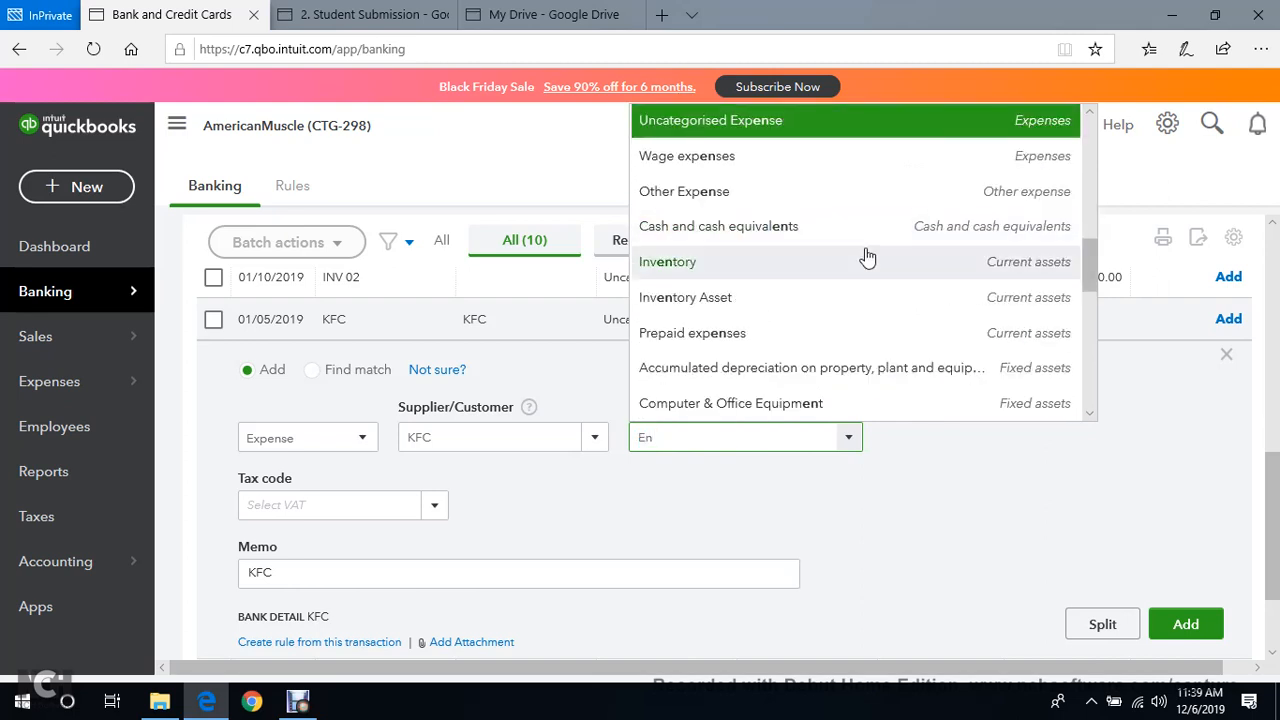
text(ter)
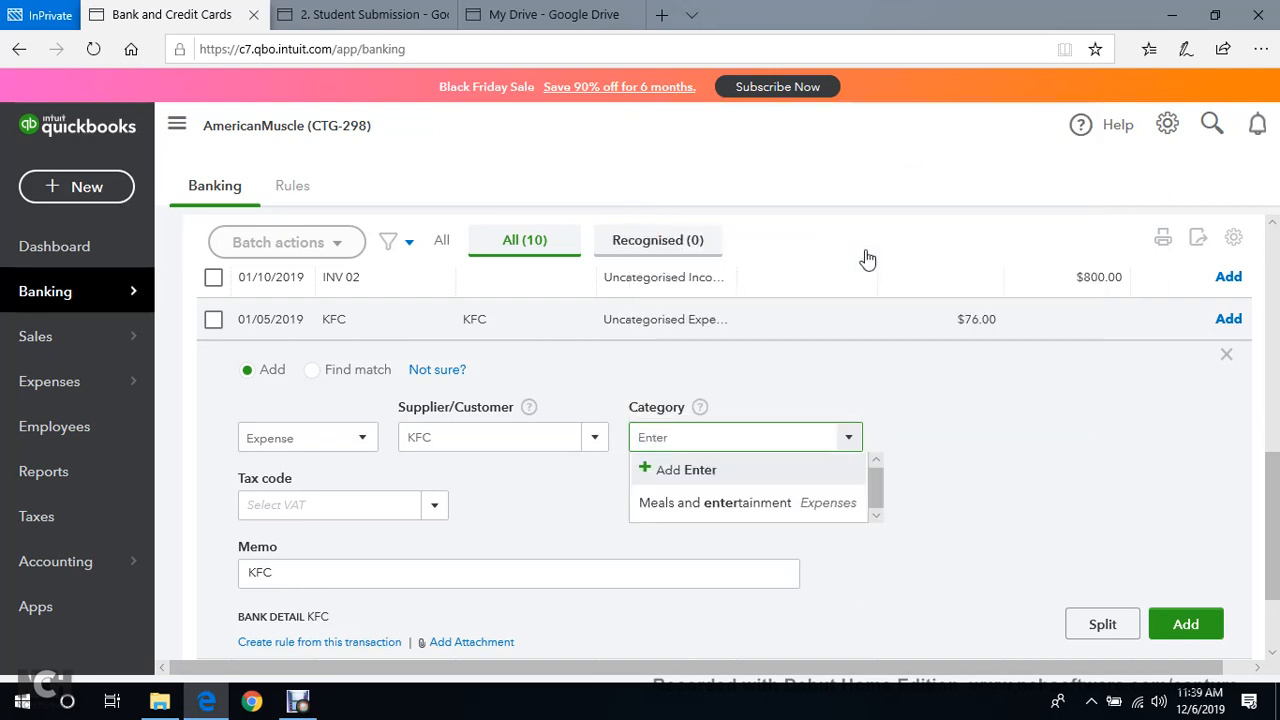
click(775, 513)
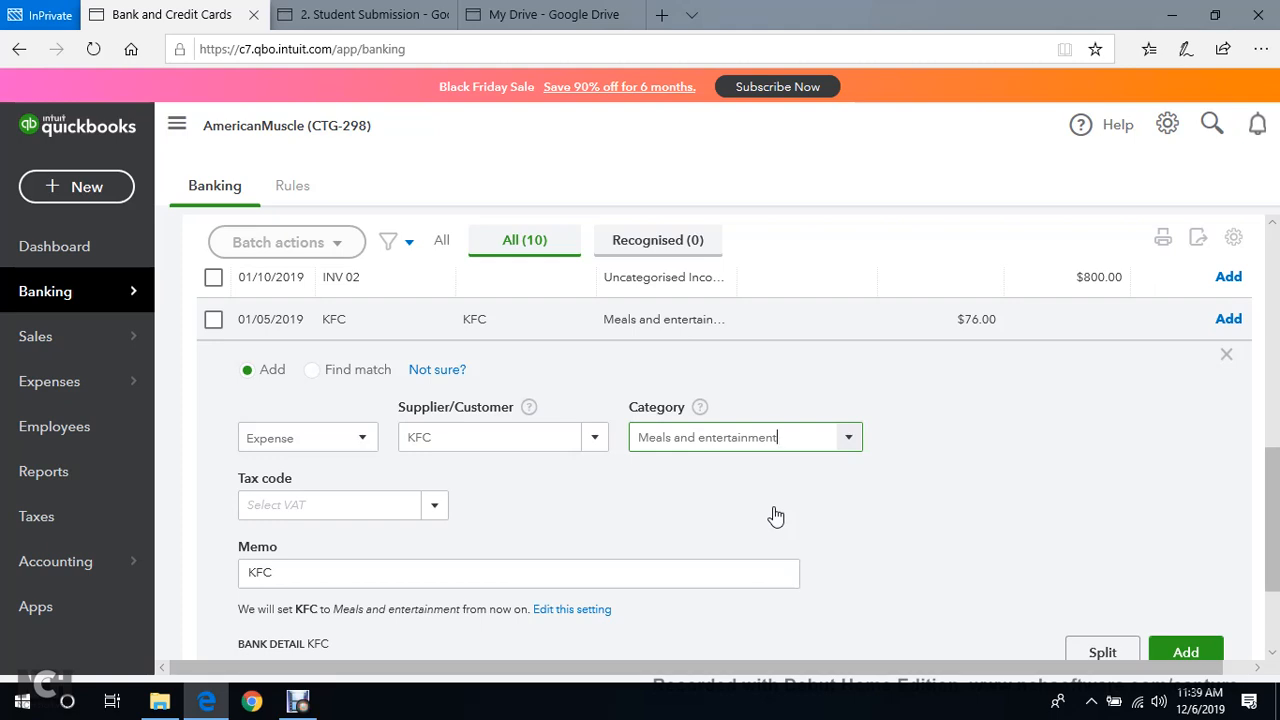
Set the KFC transaction's tax code to Zero Tax (0% Purchases) and make it the default for Meals and entertainment.
scroll(630, 570, down, 1)
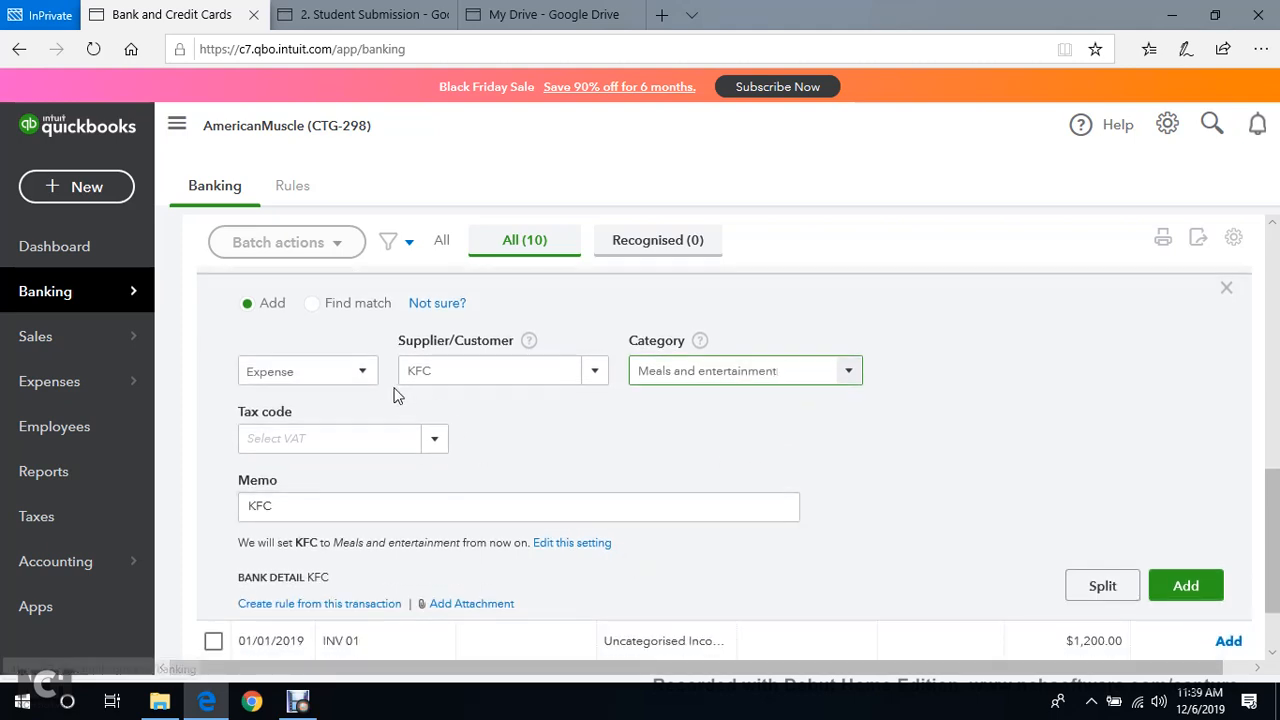
click(440, 444)
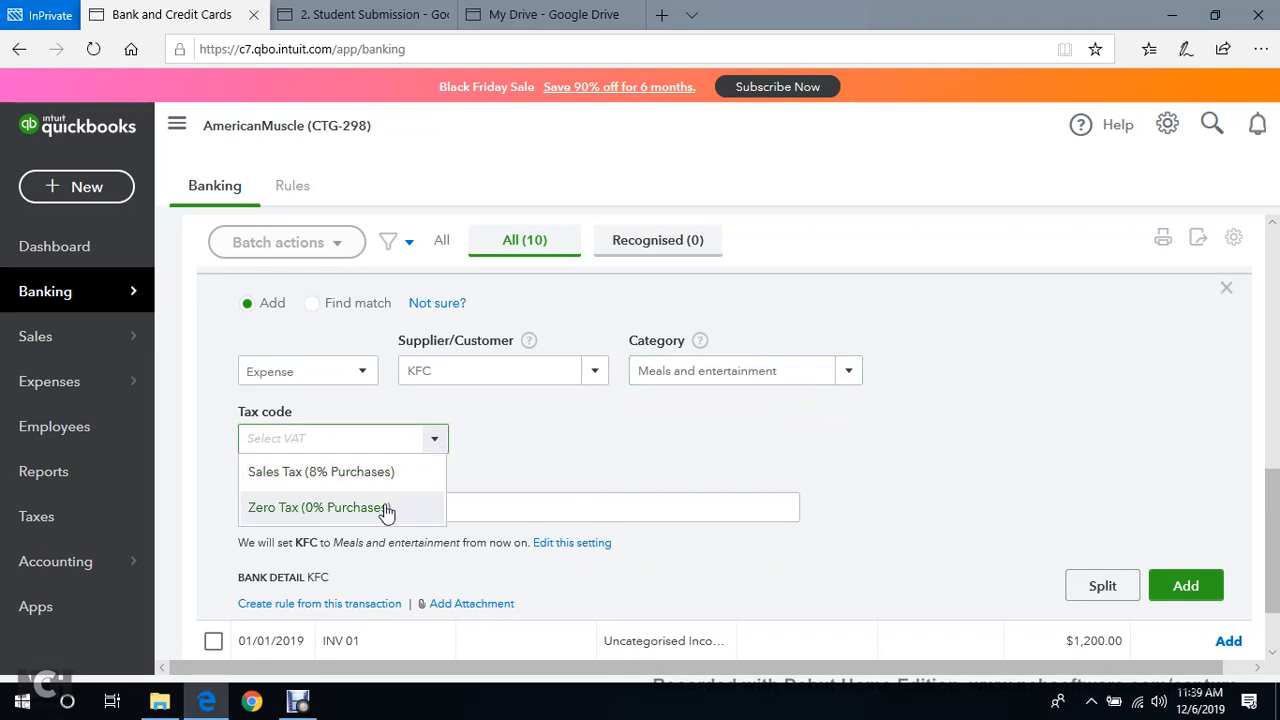
click(386, 509)
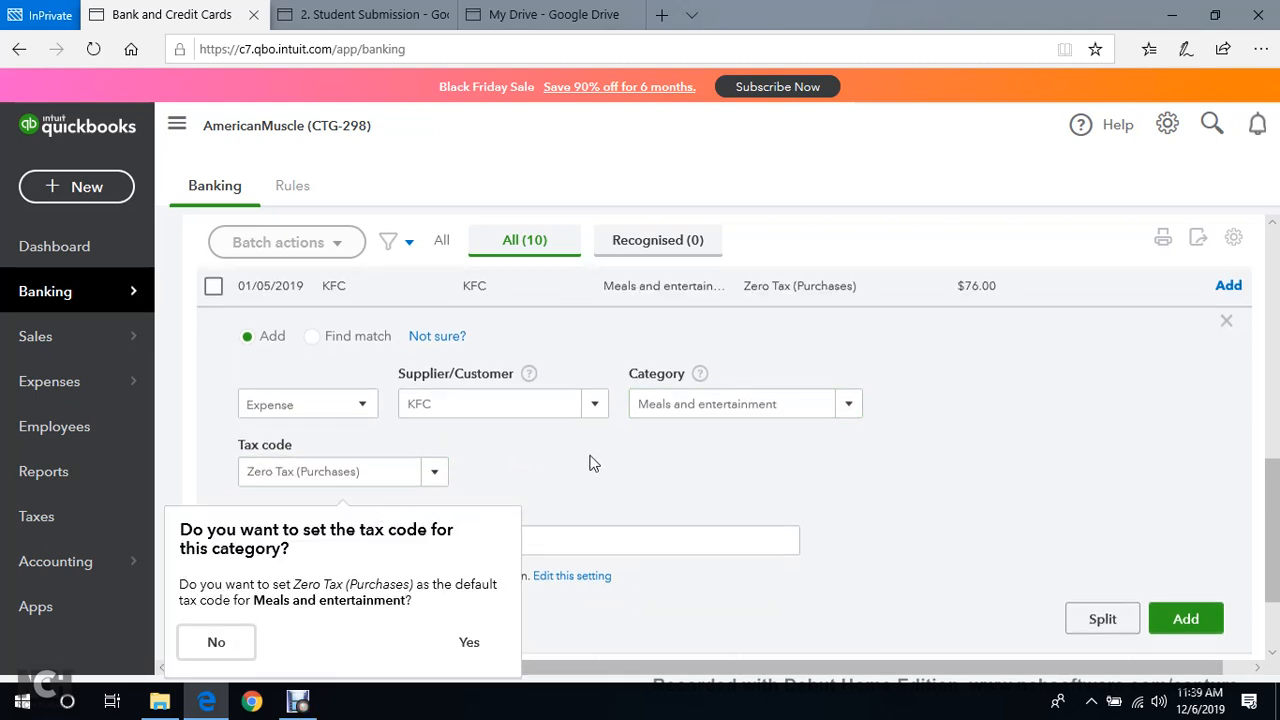
scroll(592, 460, down, 1)
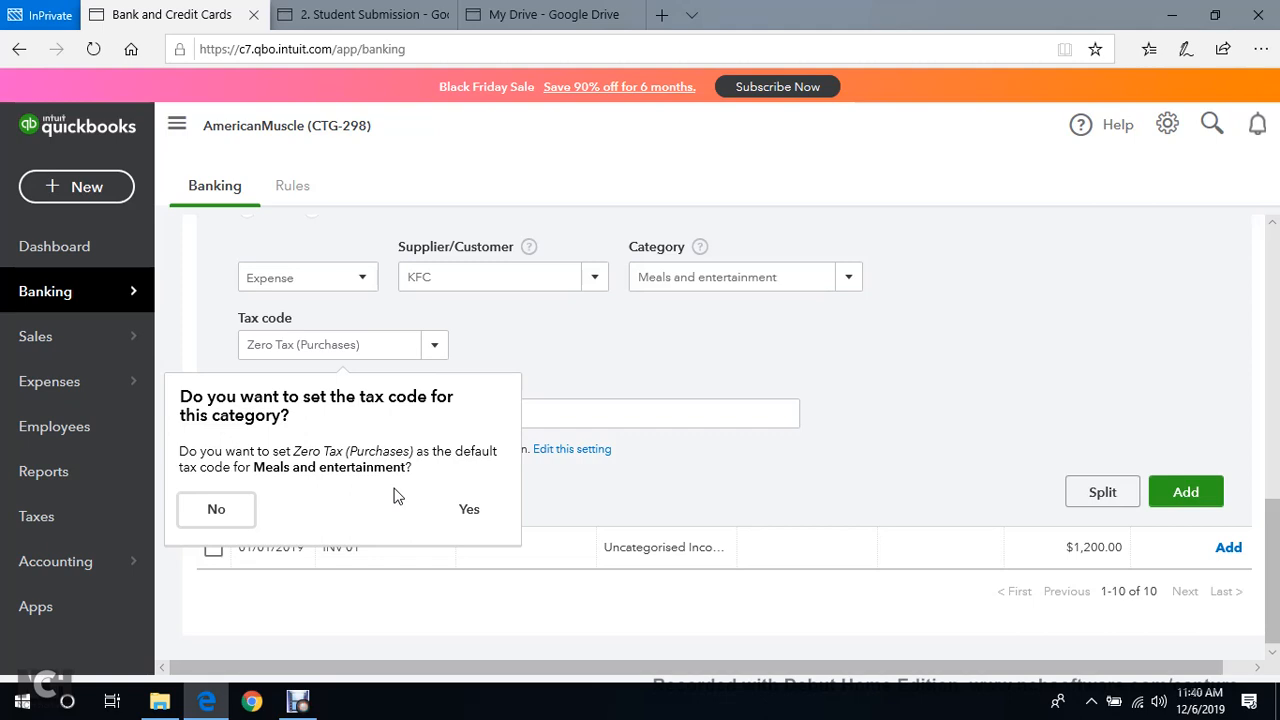
click(464, 511)
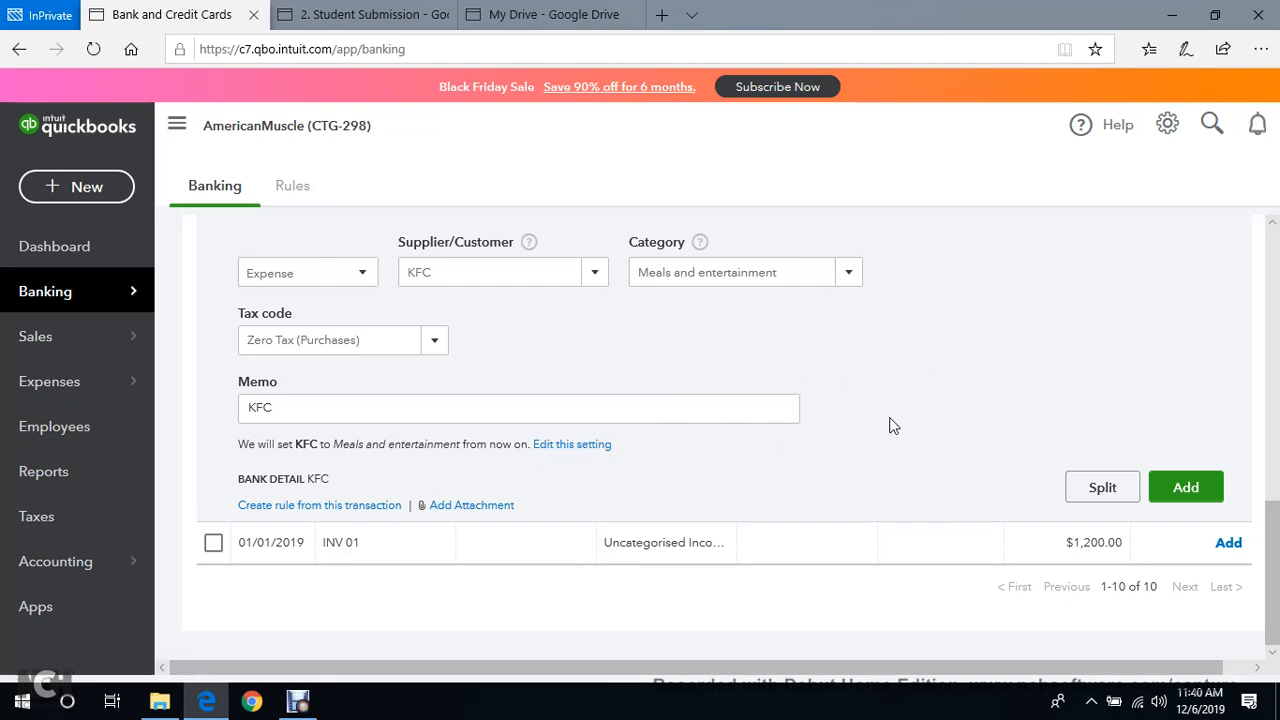
Look over the split options for the 01/05/2019 KFC transaction and close them without splitting it.
scroll(893, 426, up, 2)
scroll(893, 426, down, 1)
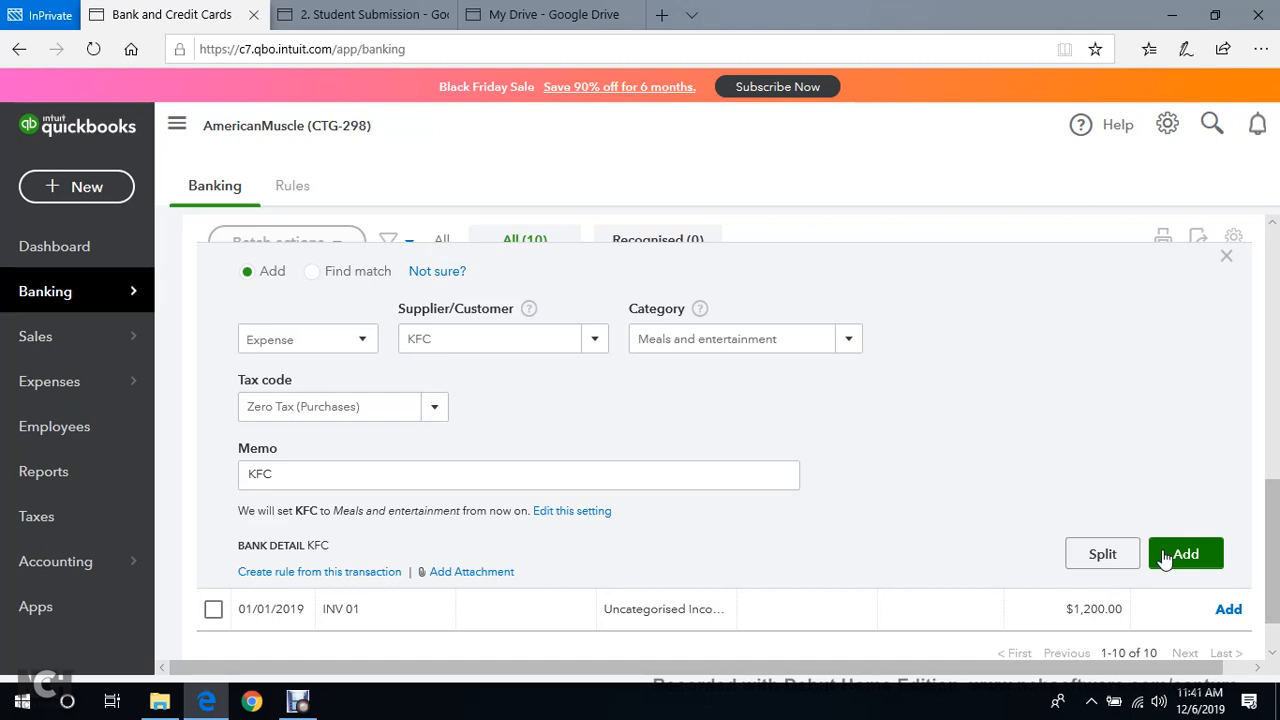
click(1102, 554)
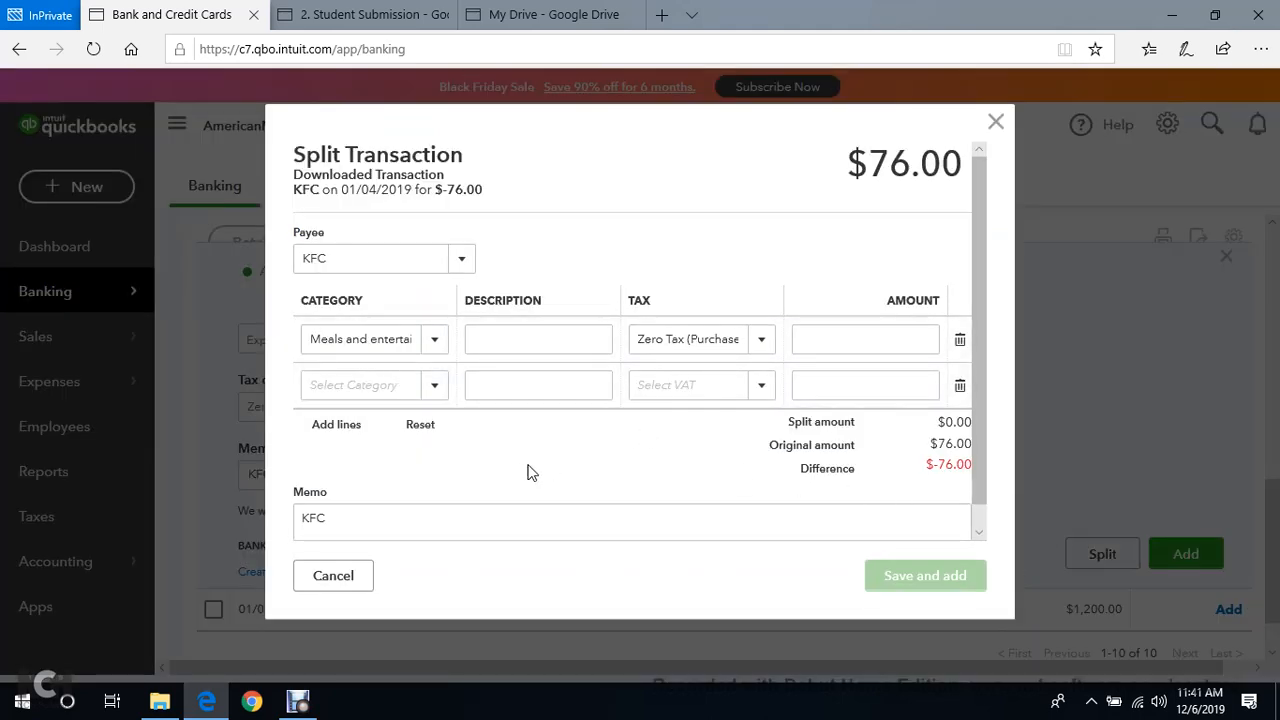
scroll(610, 432, down, 2)
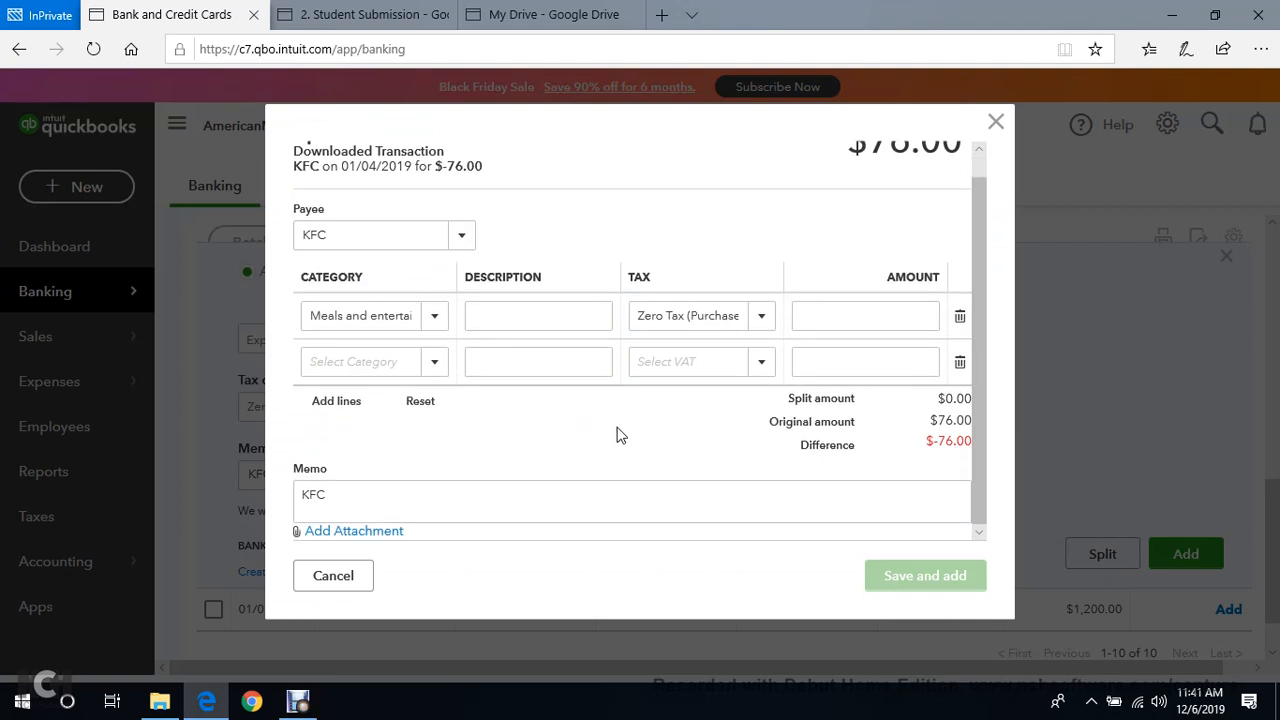
scroll(660, 418, up, 2)
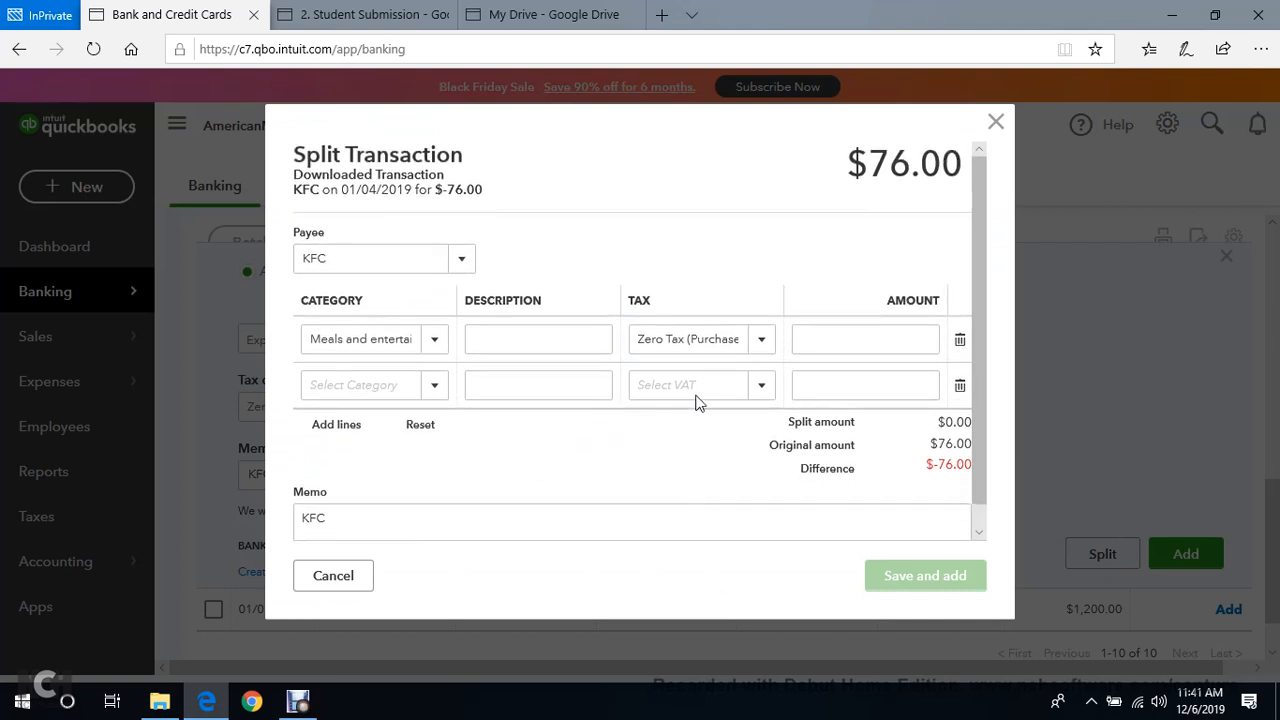
click(997, 122)
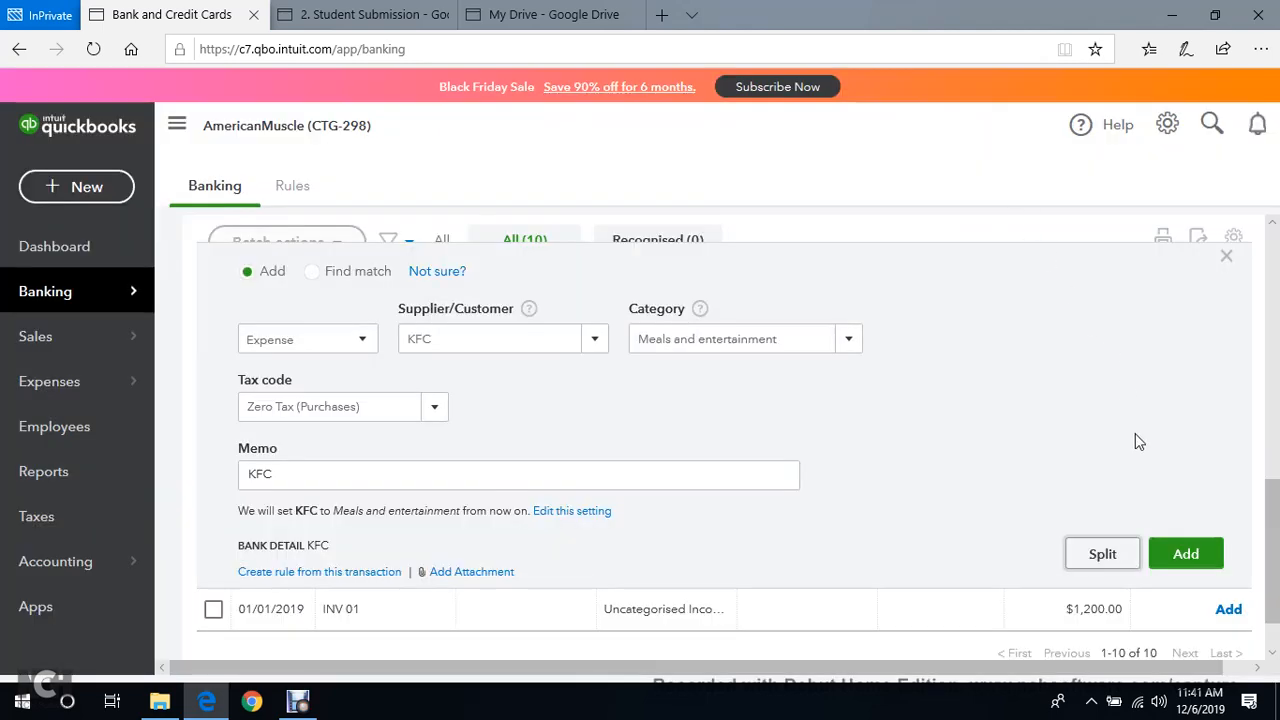
Add the 01/05/2019 KFC expense to the books and show only the recognised transactions, dismissing the introductory prompts.
click(1180, 557)
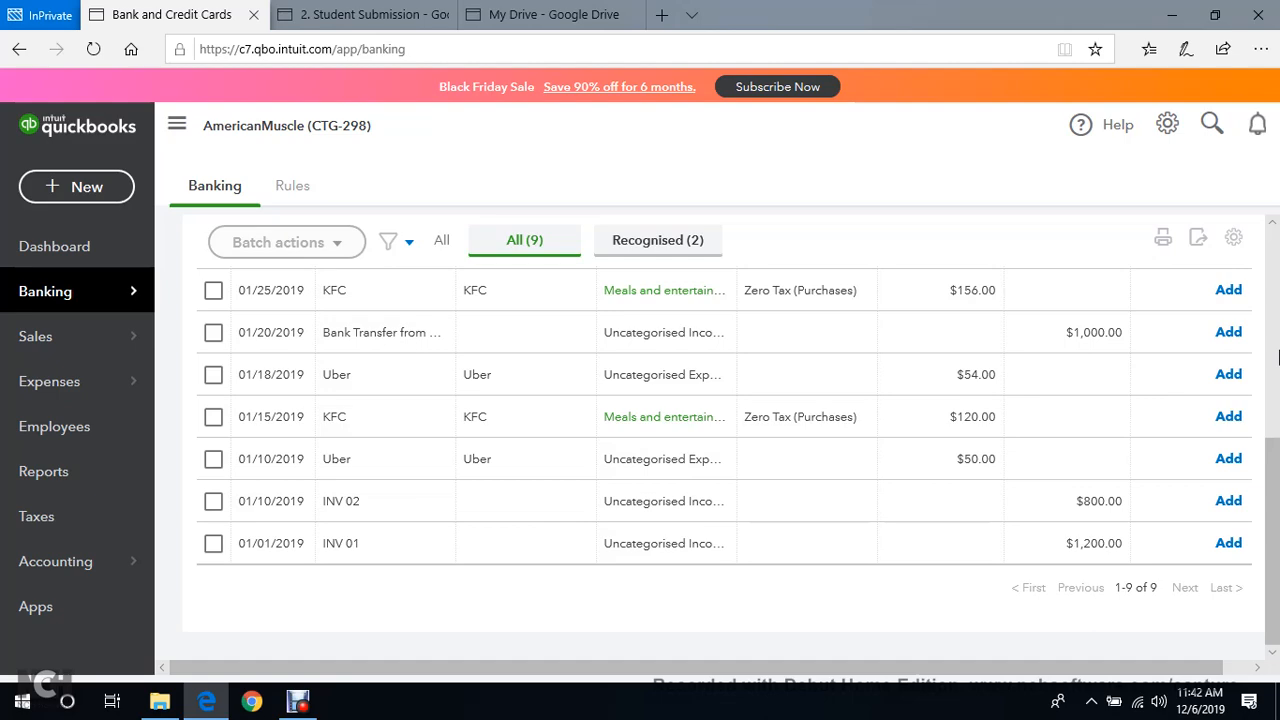
scroll(731, 391, up, 5)
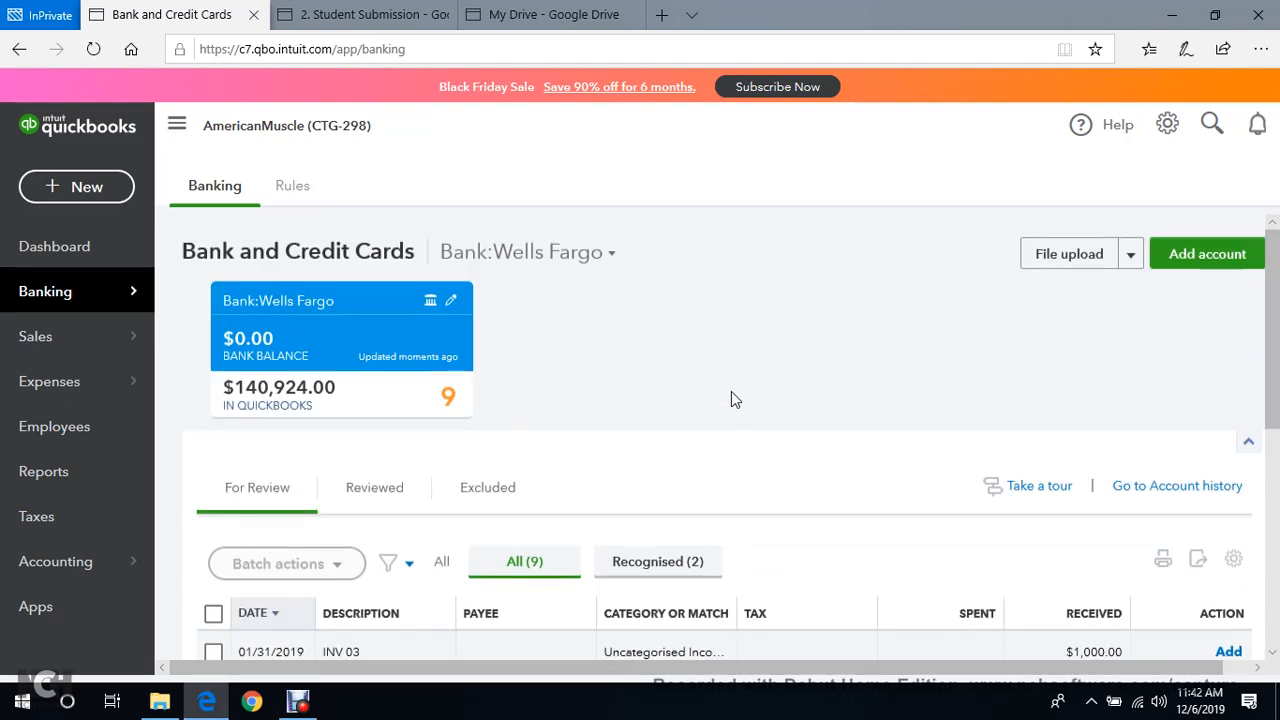
scroll(731, 391, down, 2)
click(660, 436)
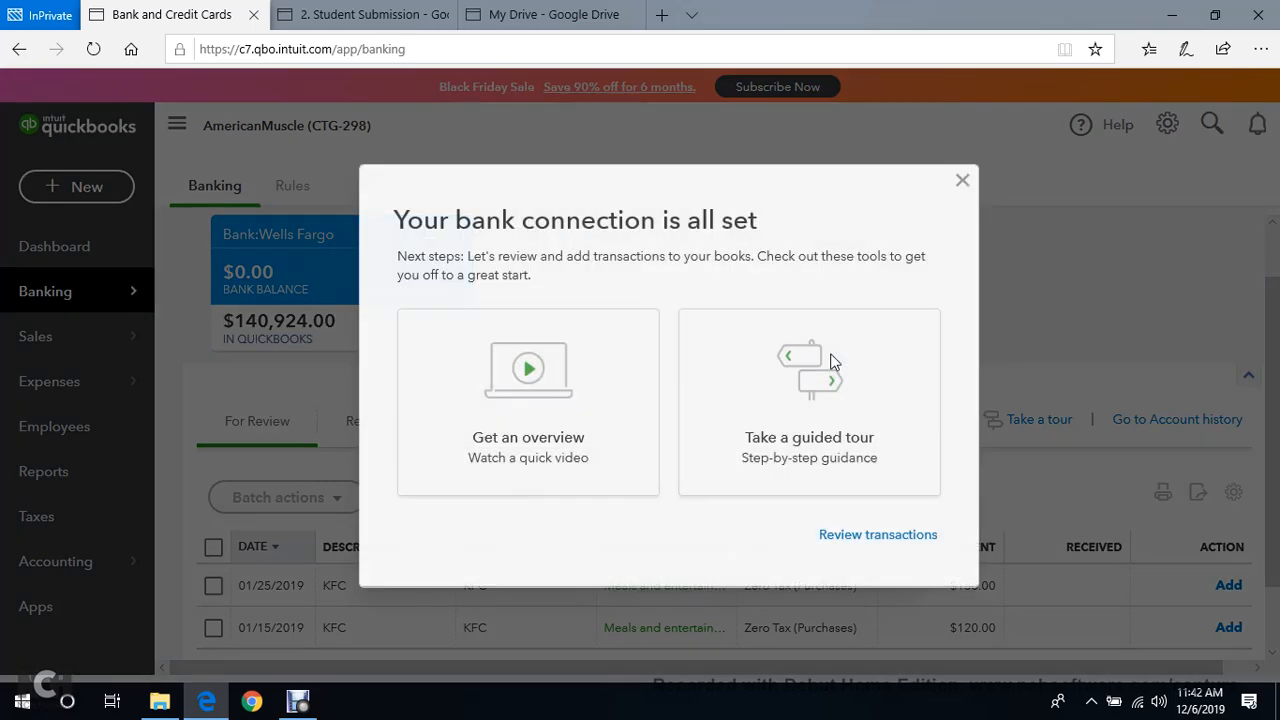
click(962, 180)
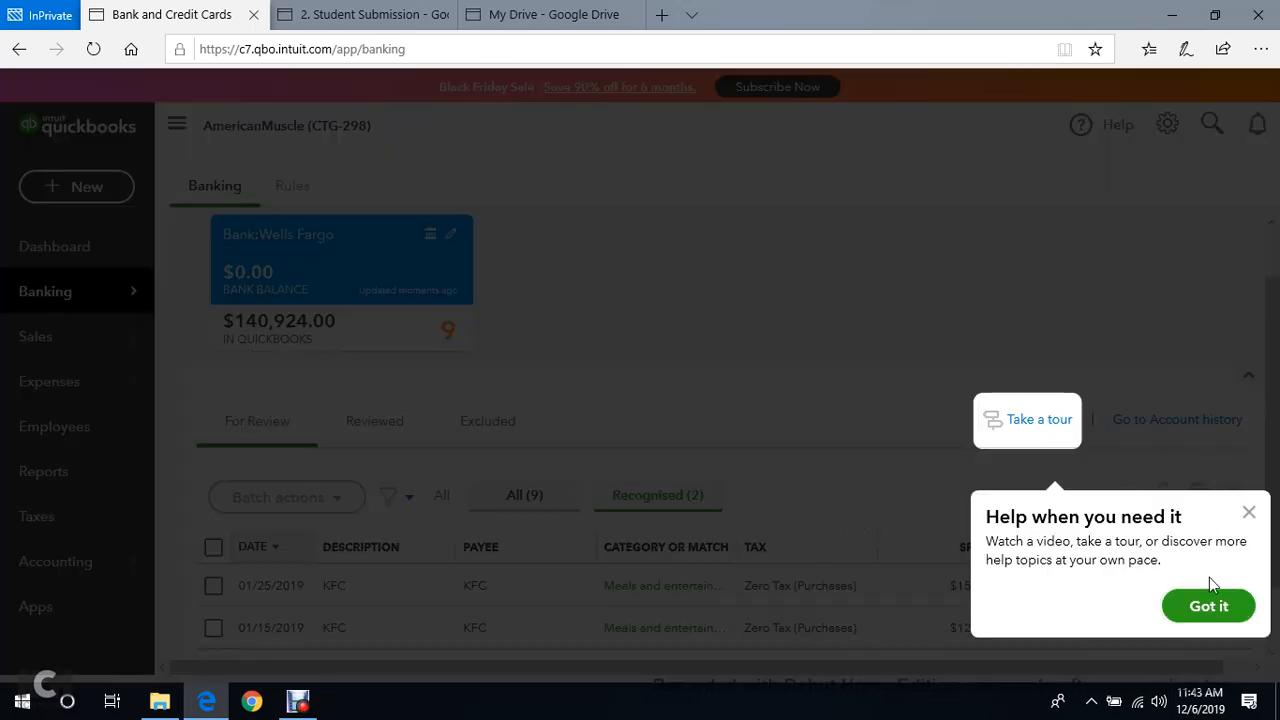
click(1208, 606)
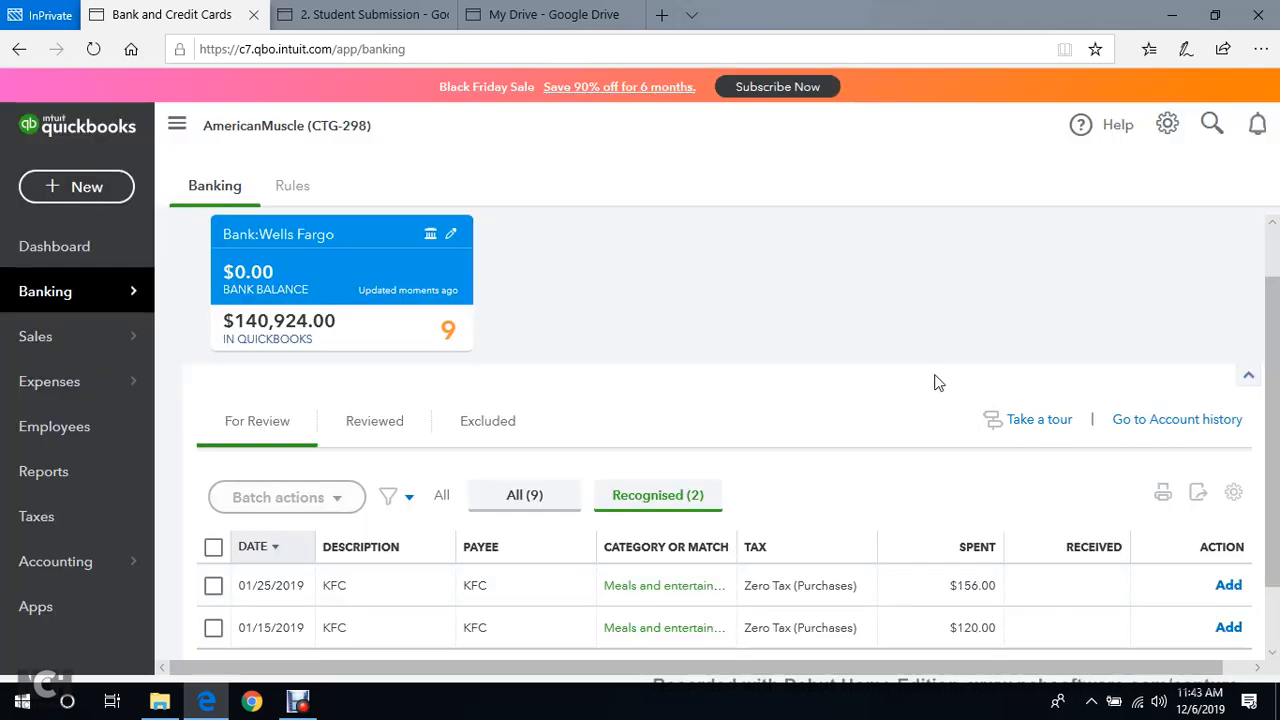
Show all transactions awaiting review, then check the supplier, category and tax code of the 01/25/2019 KFC entry and collapse it.
scroll(926, 388, down, 2)
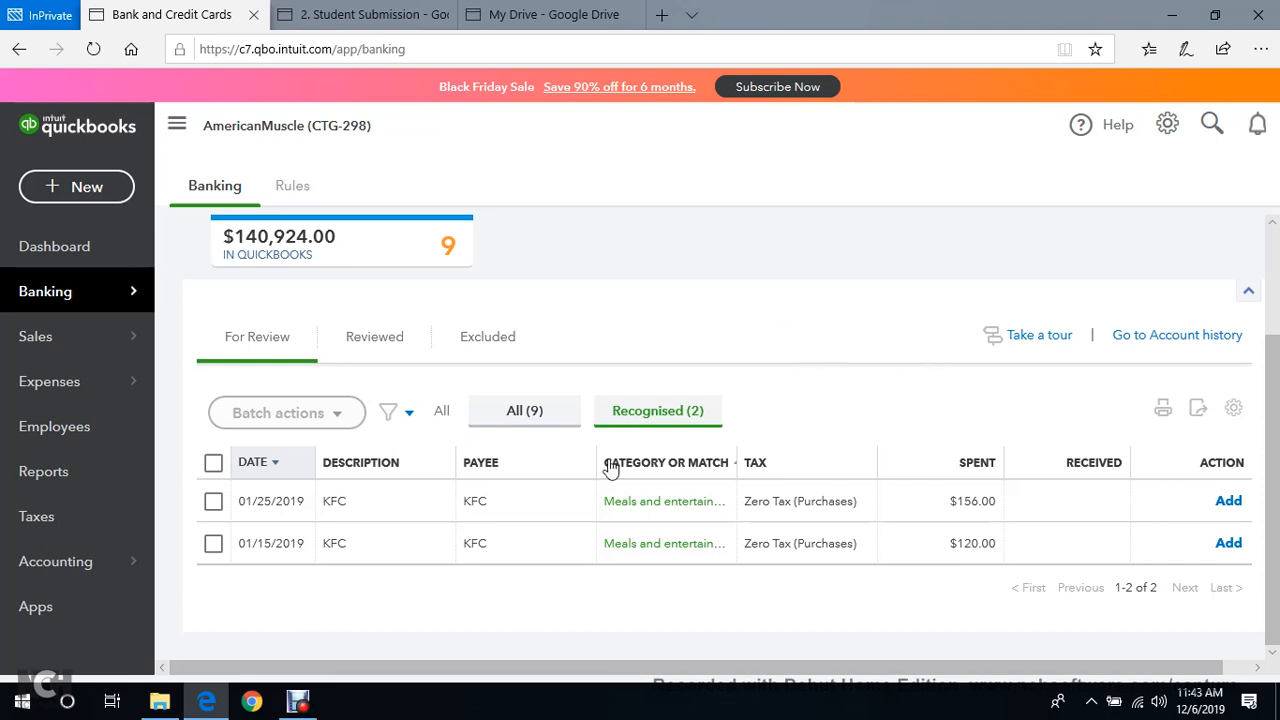
click(488, 424)
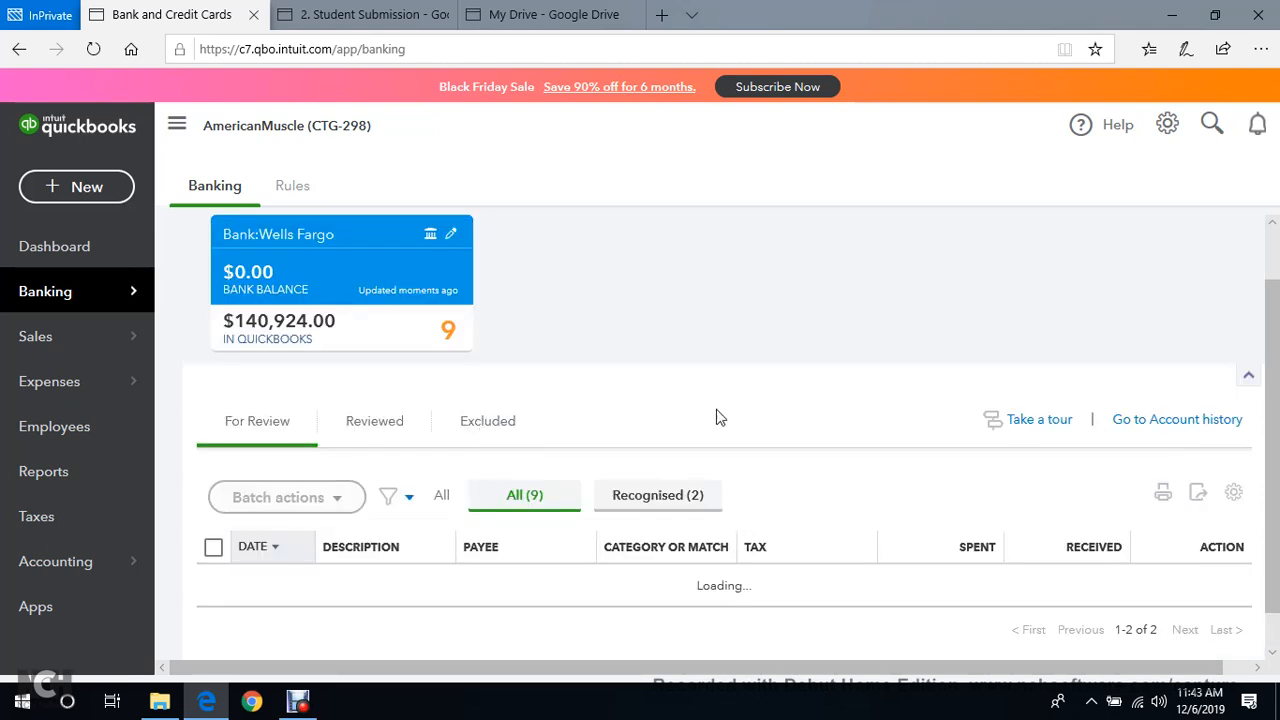
scroll(650, 460, down, 3)
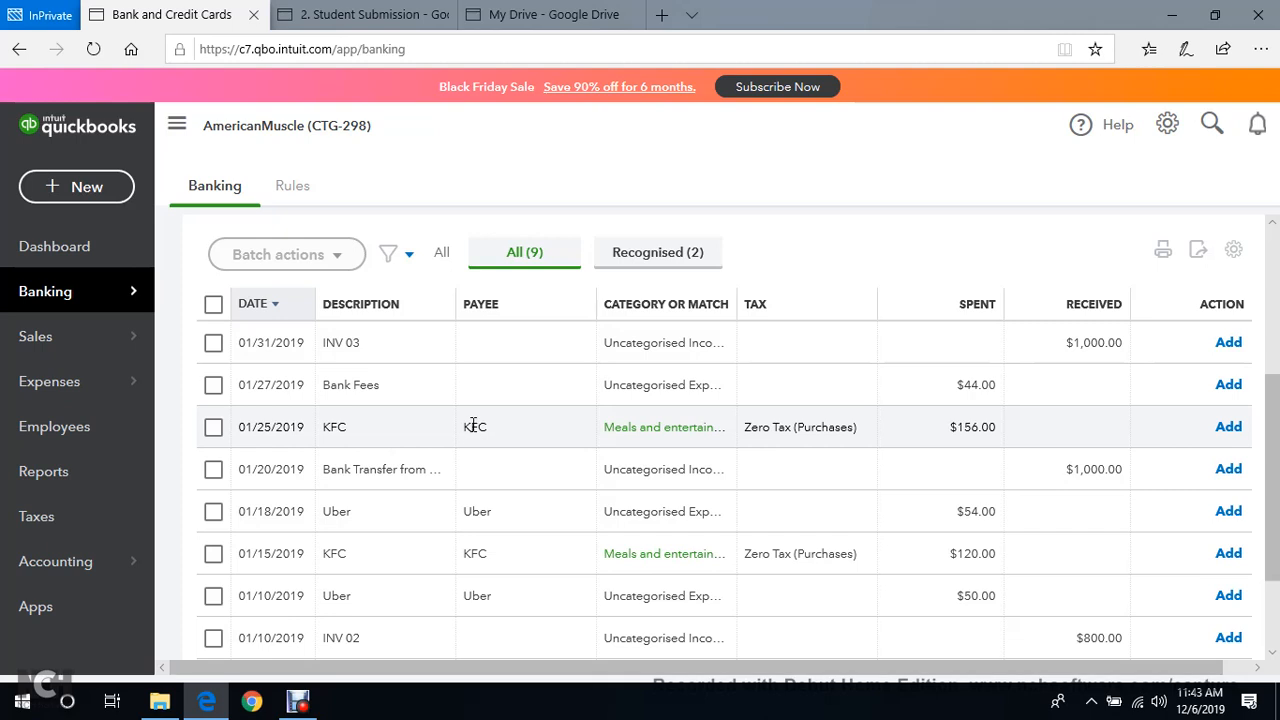
click(333, 424)
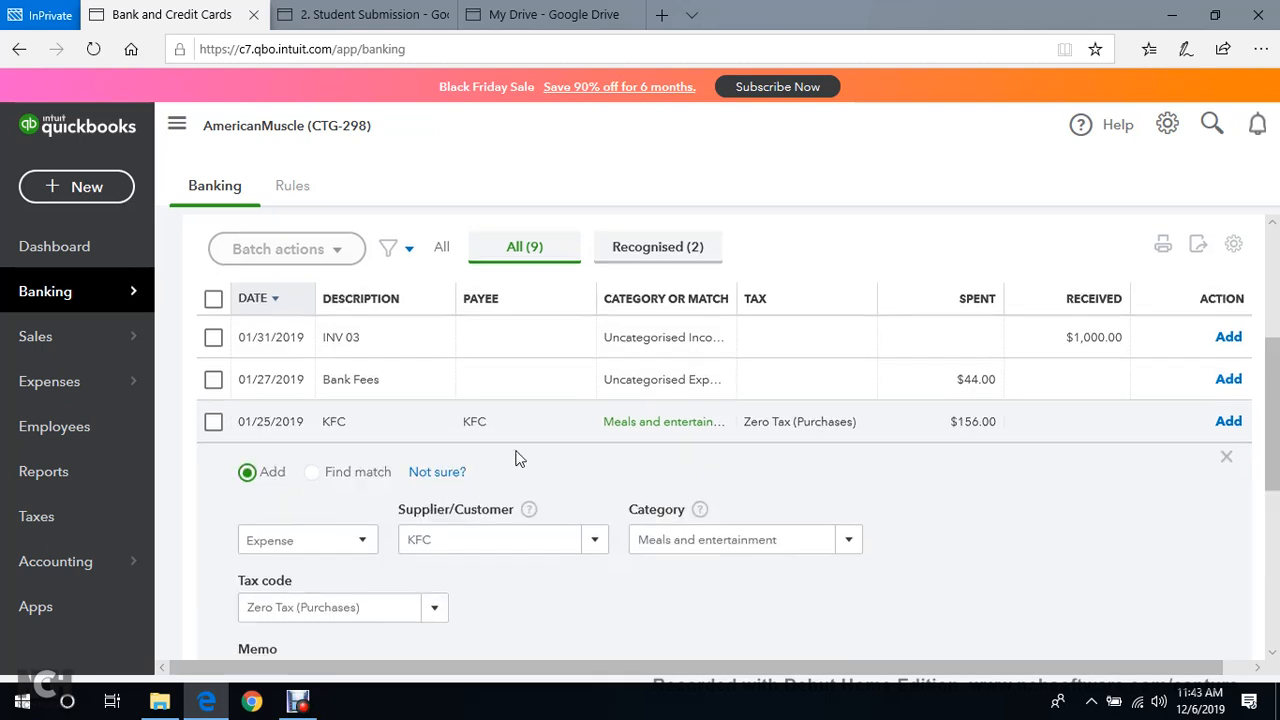
scroll(300, 450, down, 3)
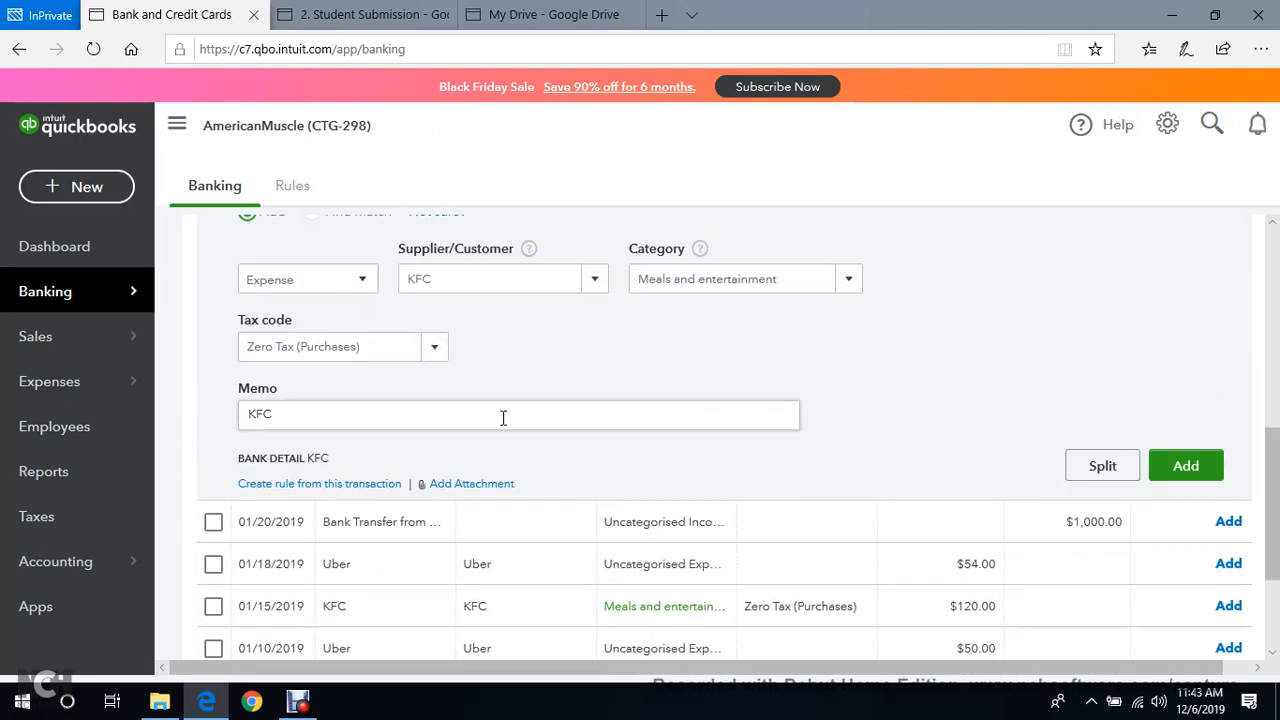
click(434, 347)
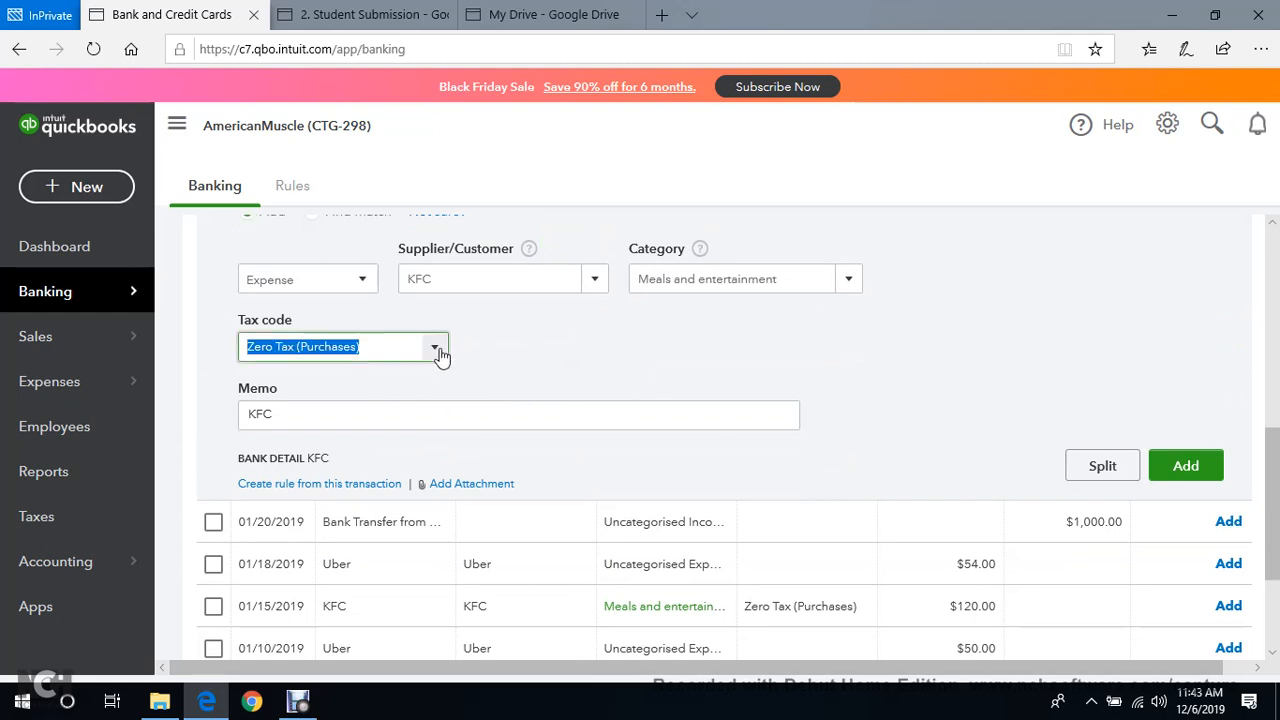
click(567, 363)
scroll(910, 424, up, 2)
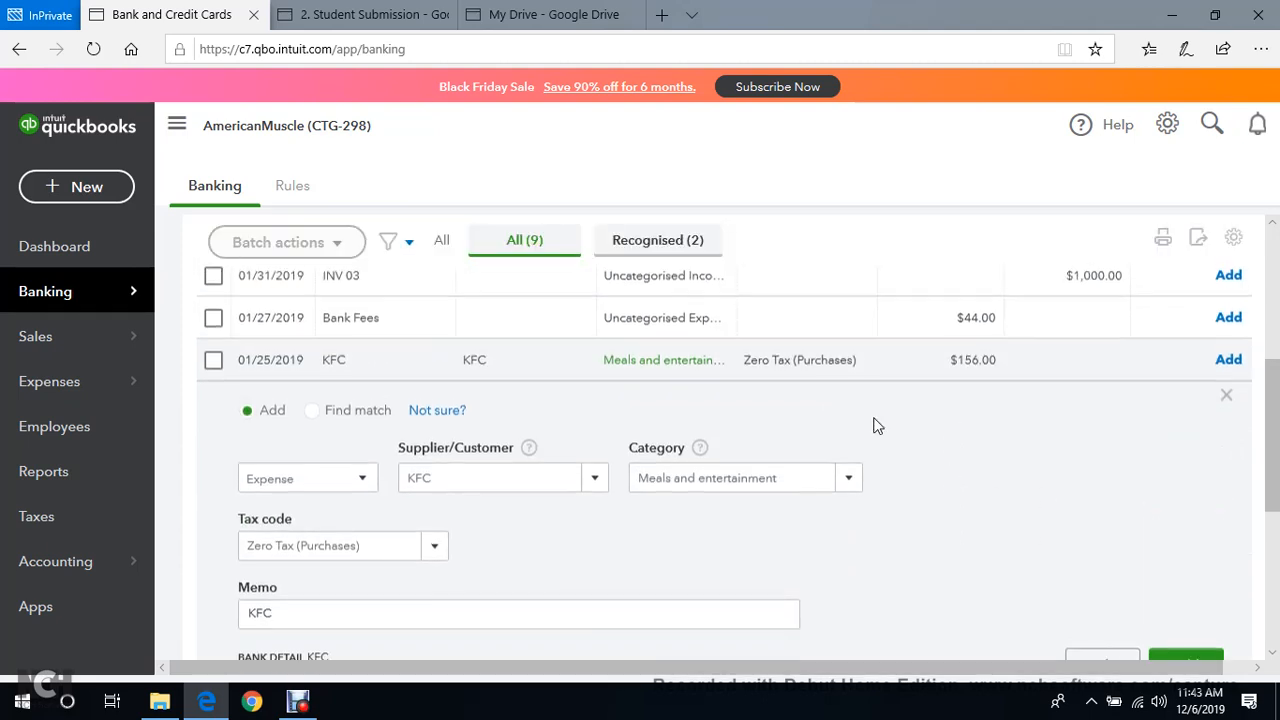
scroll(430, 385, down, 2)
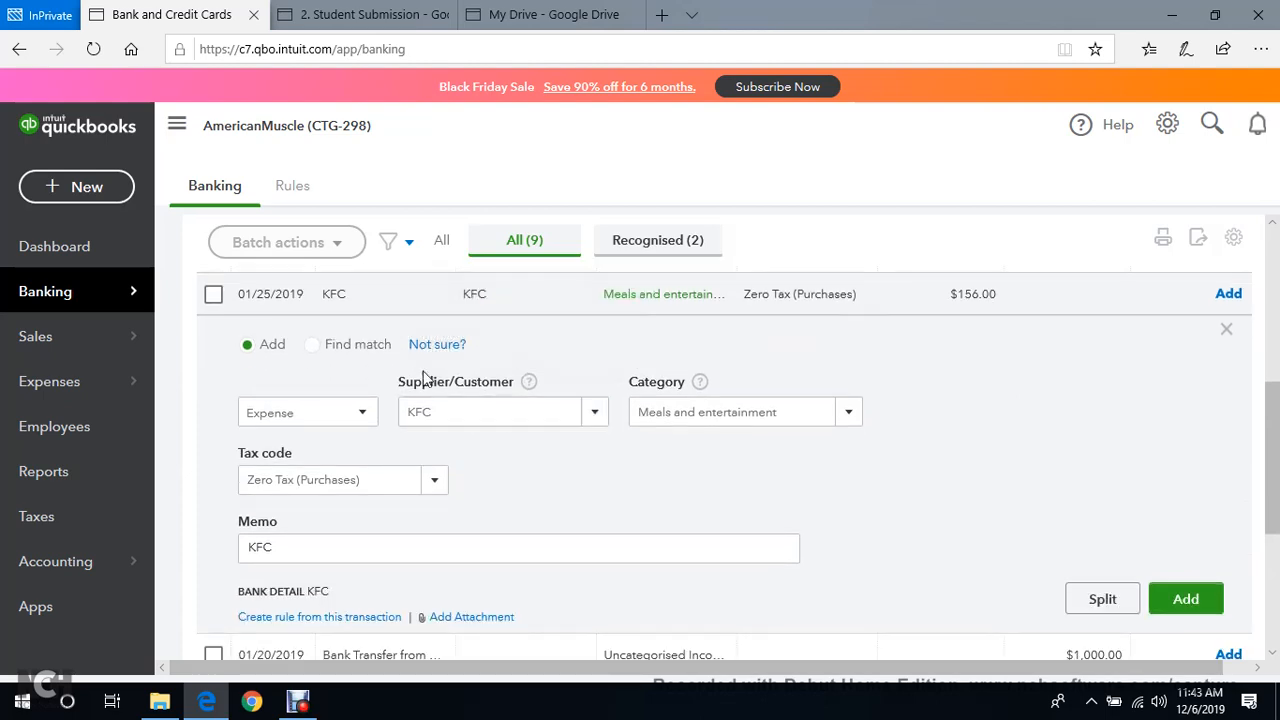
scroll(437, 394, up, 2)
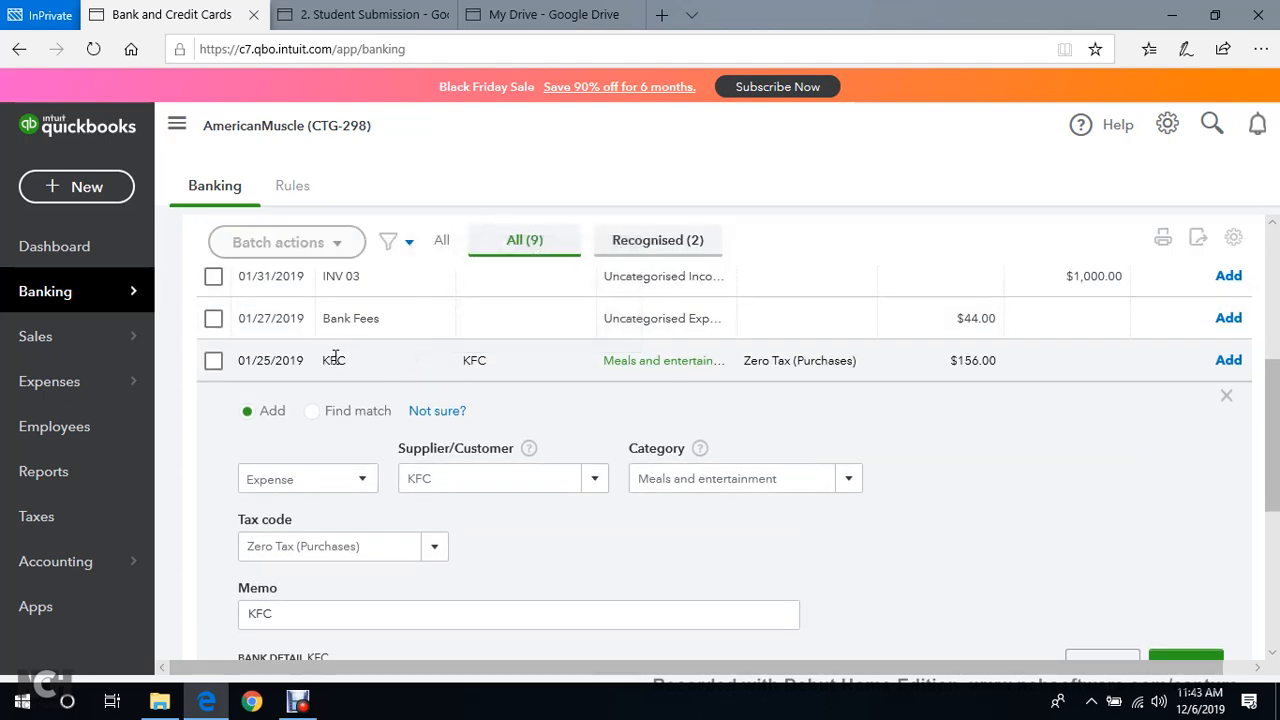
click(334, 360)
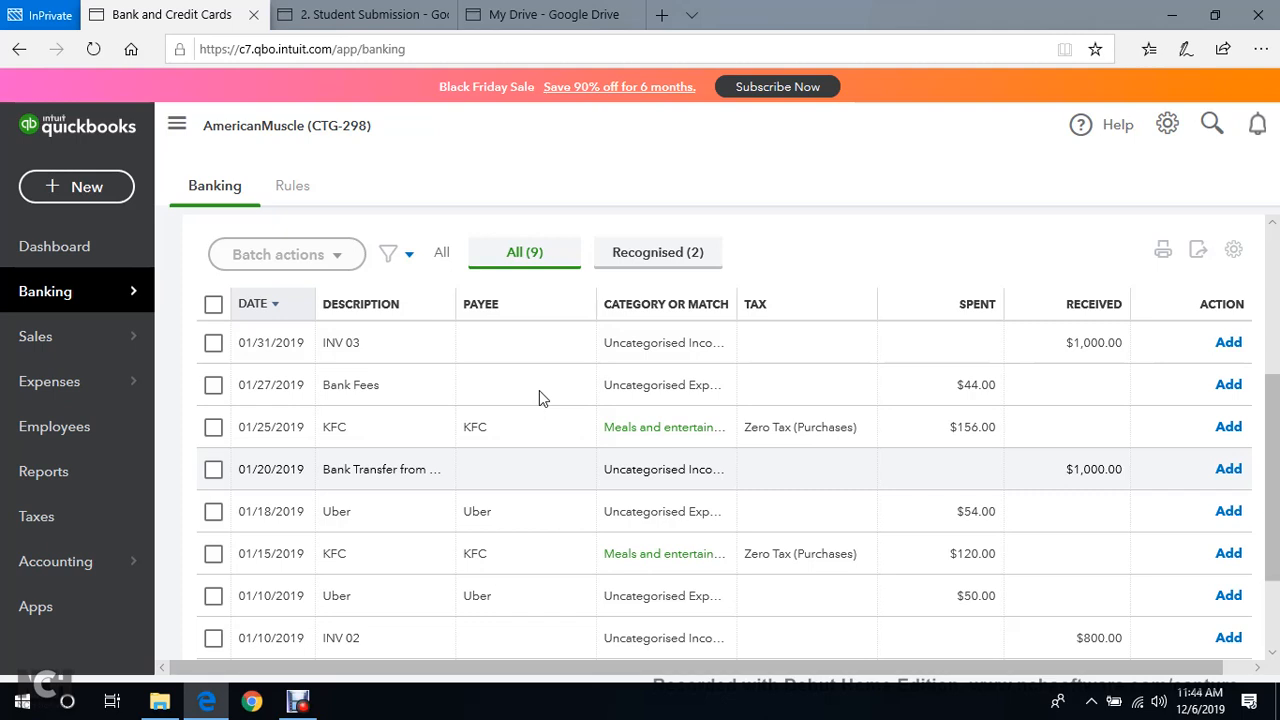
Add the 01/25/2019 KFC expense to the books and decline the suggested rule.
click(1228, 428)
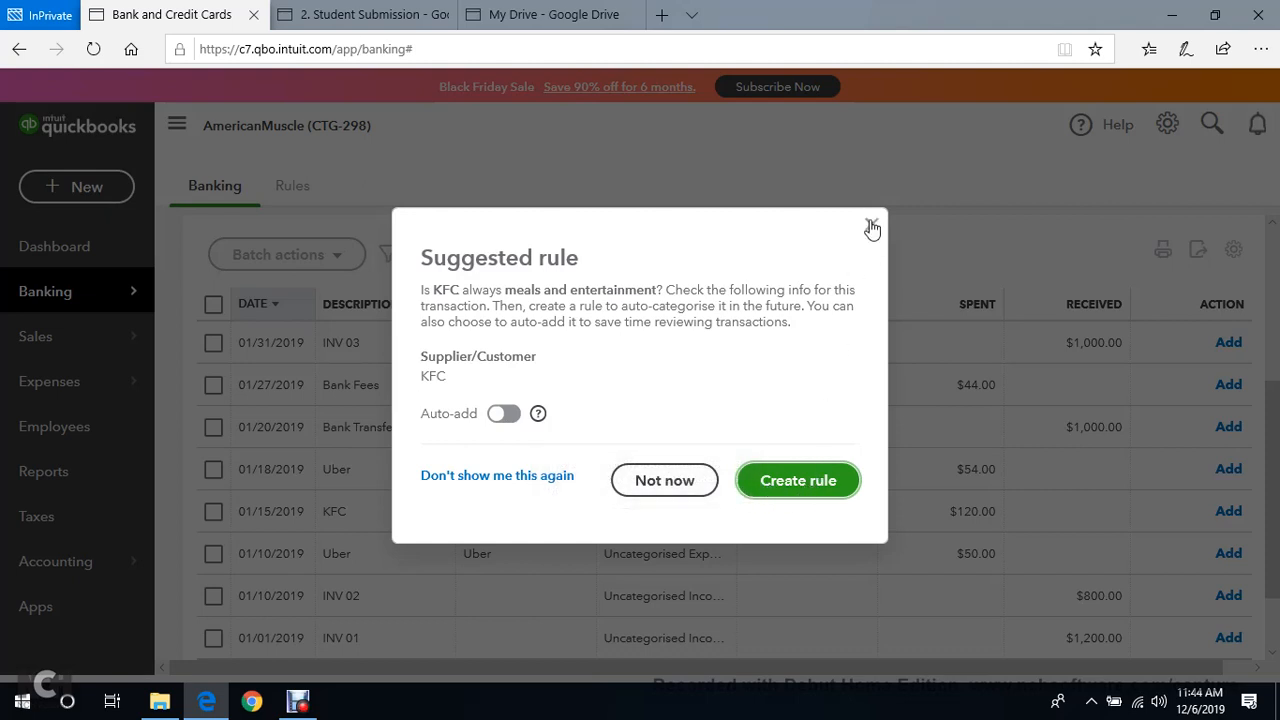
click(624, 480)
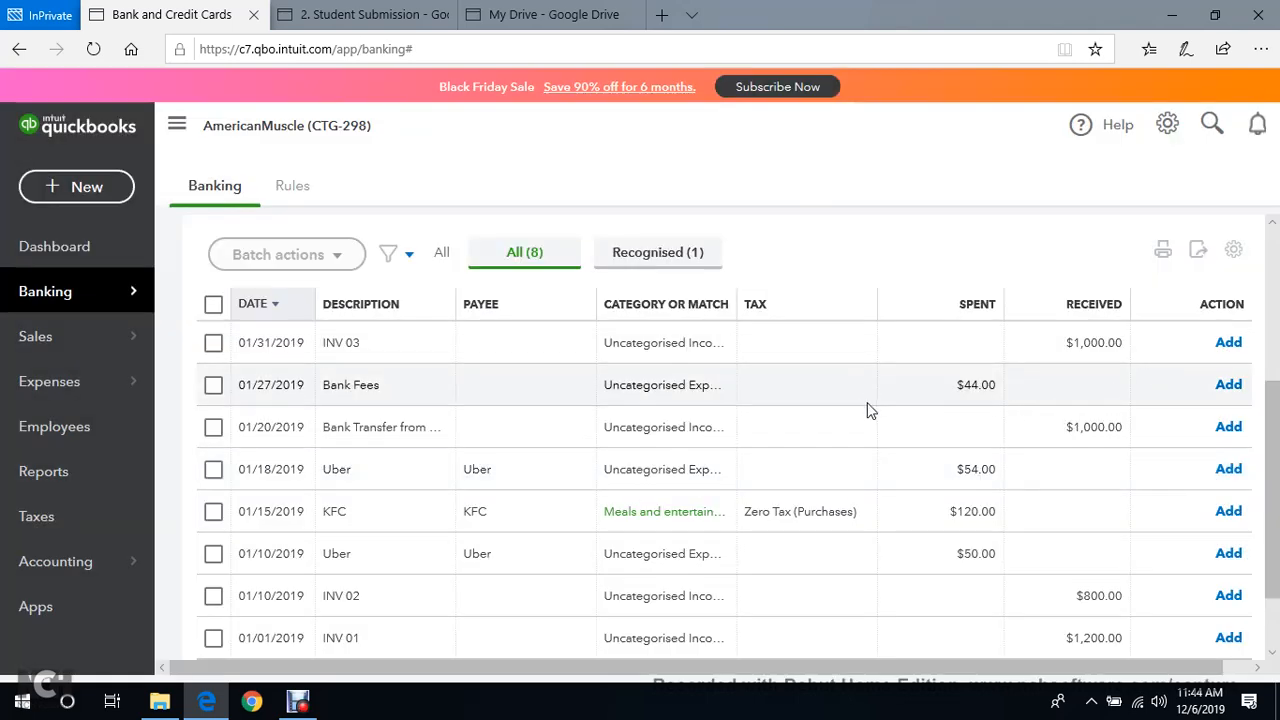
scroll(690, 436, down, 2)
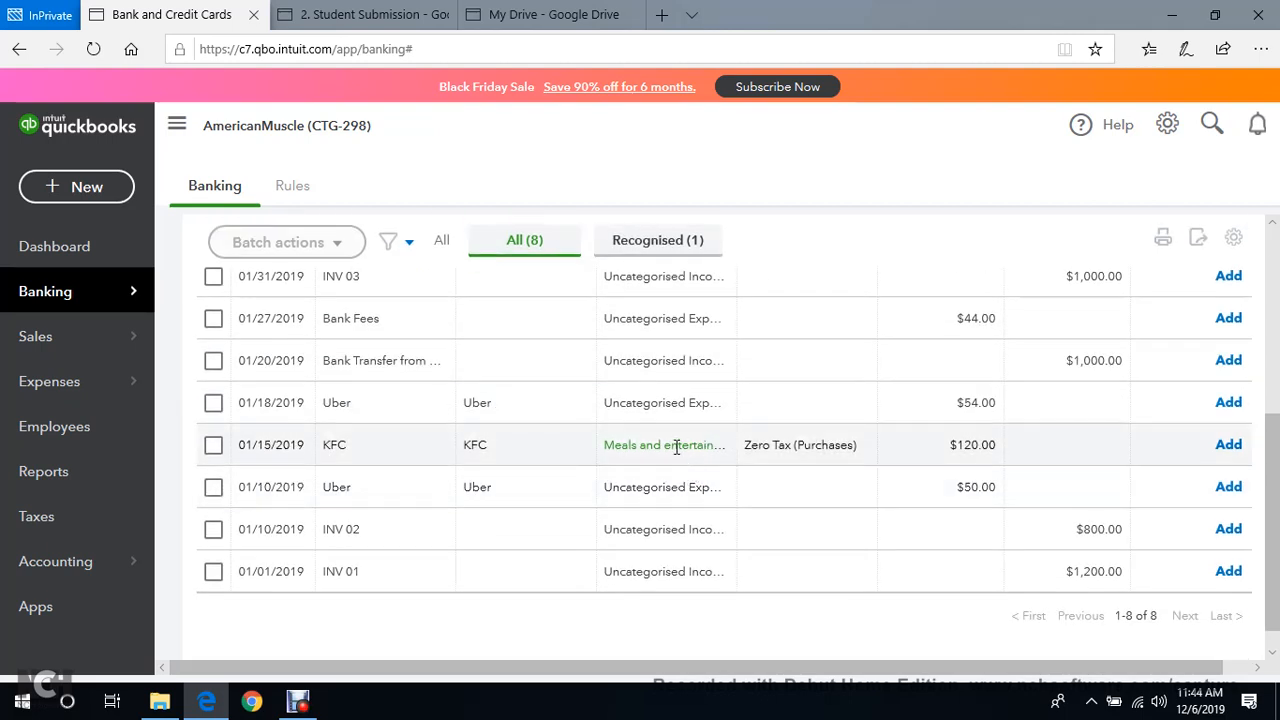
scroll(676, 447, up, 4)
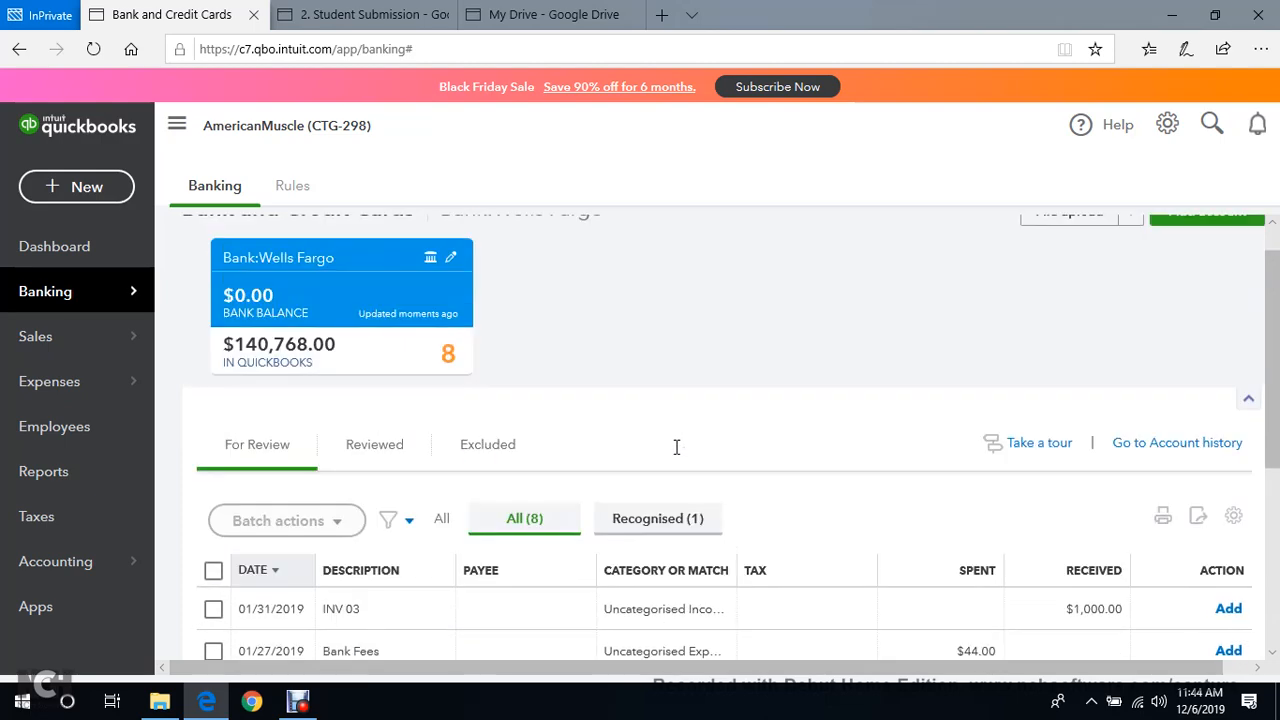
Look over the reviewed Wells Fargo transactions and return to those awaiting review.
scroll(371, 428, down, 2)
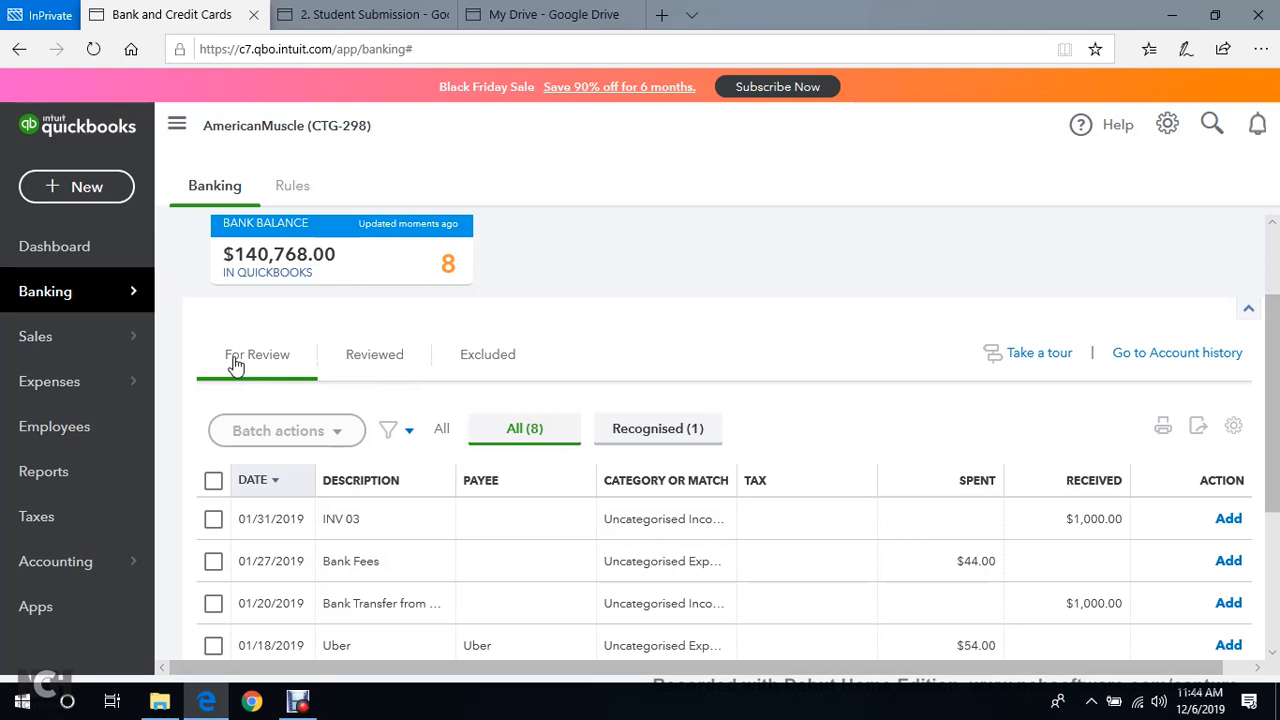
click(374, 356)
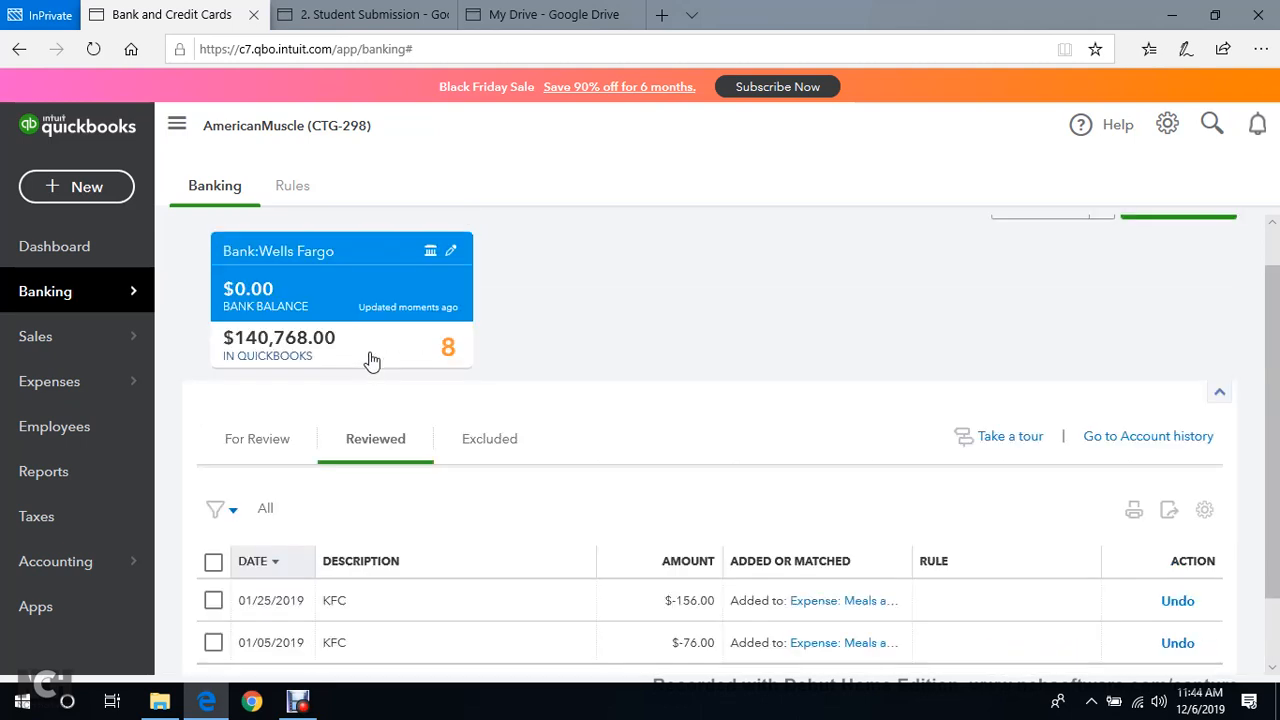
scroll(391, 356, down, 1)
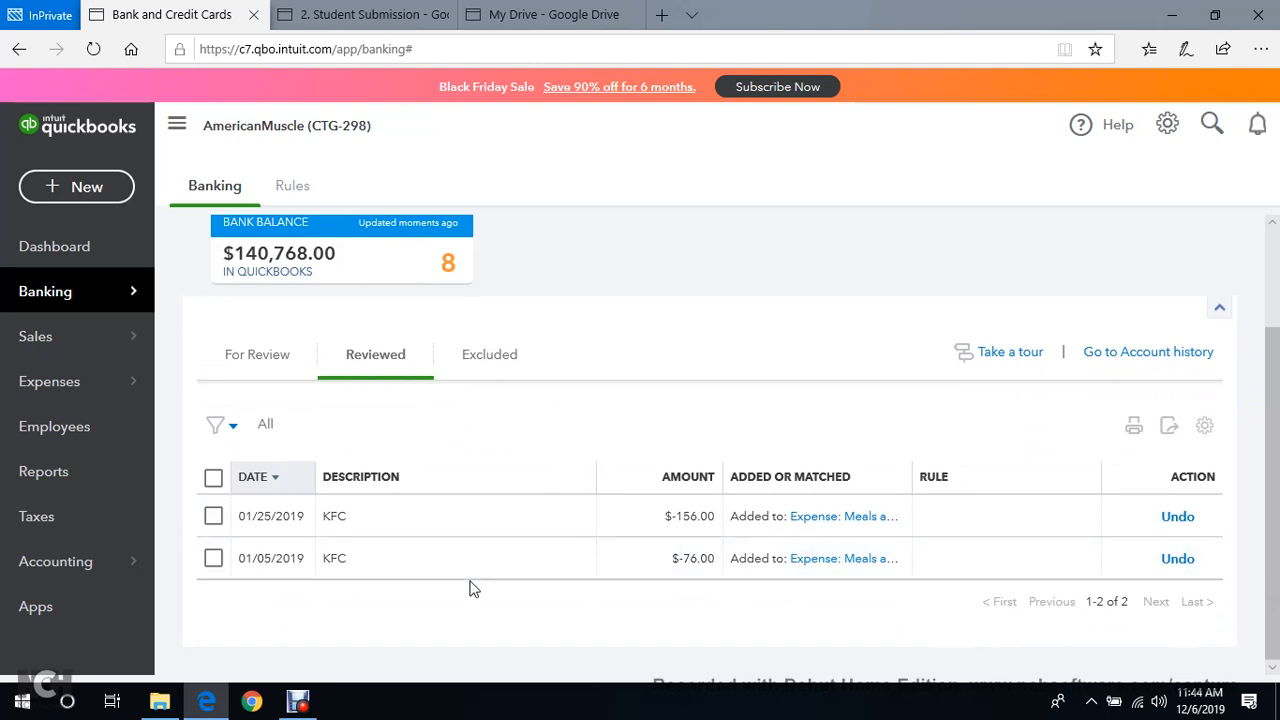
scroll(474, 583, up, 2)
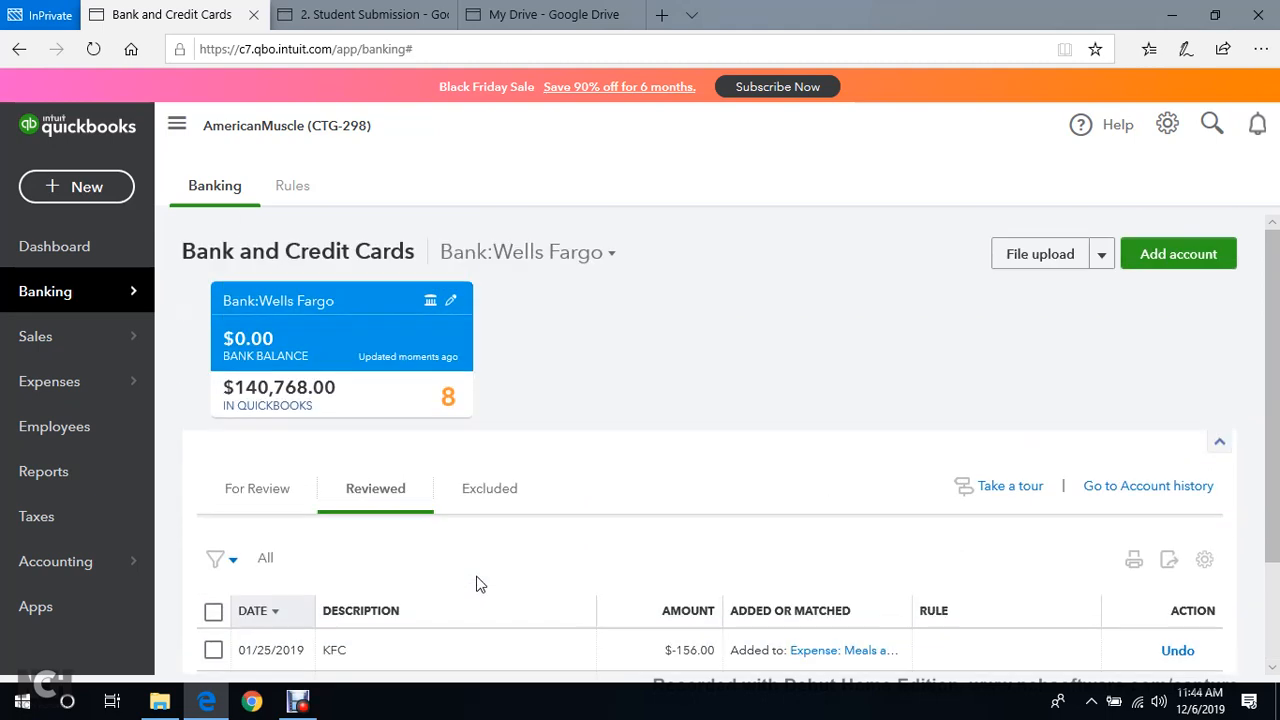
click(250, 492)
scroll(620, 490, down, 3)
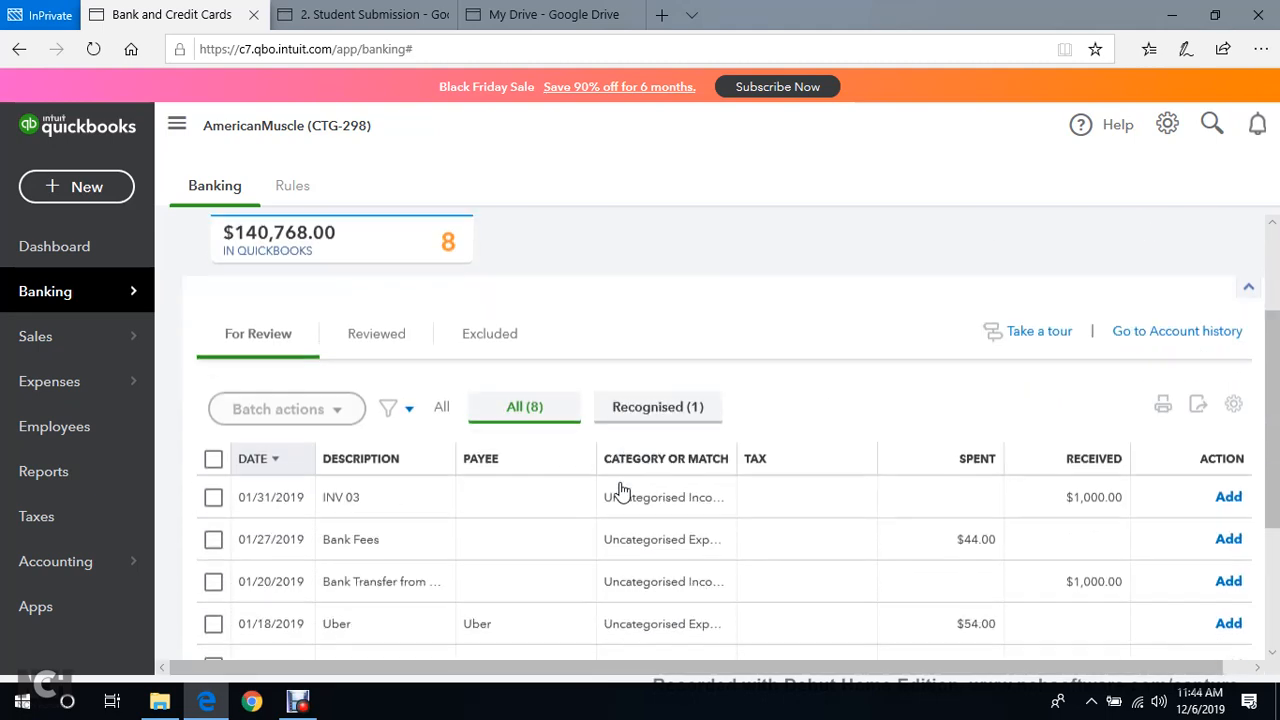
Check the details of the 01/15/2019 KFC transaction and collapse it without adding it.
scroll(600, 490, down, 3)
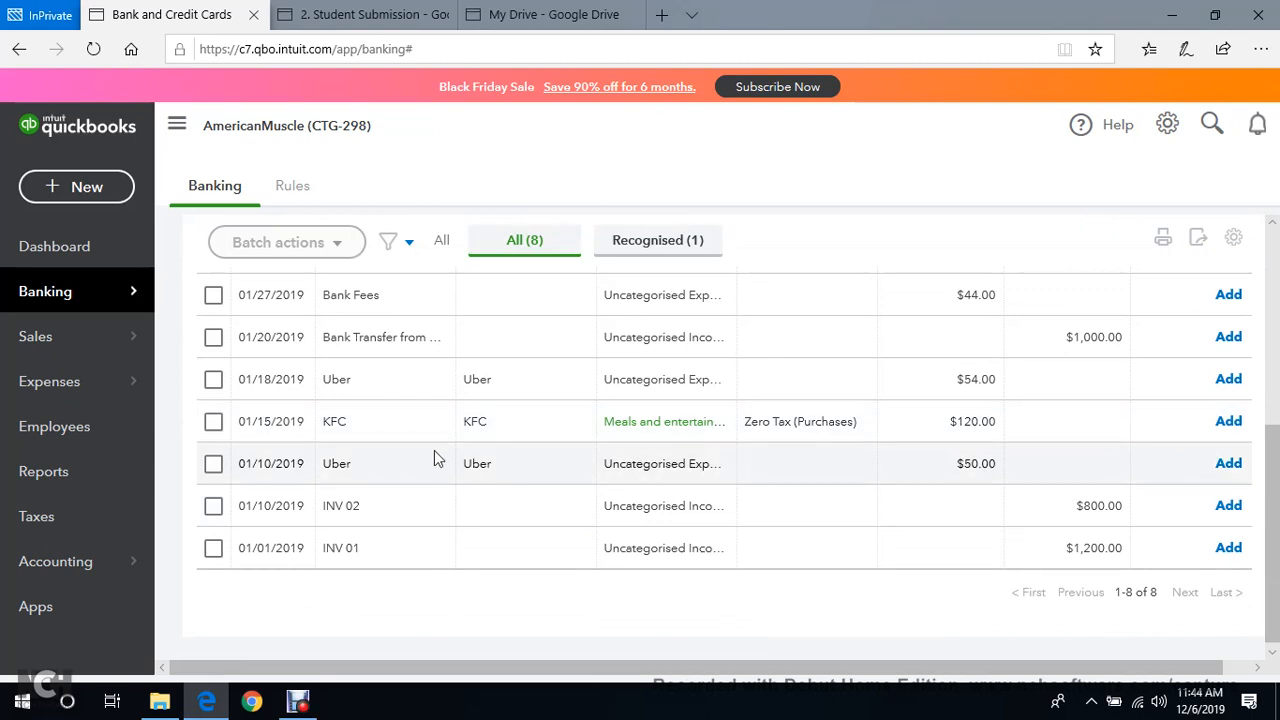
click(457, 428)
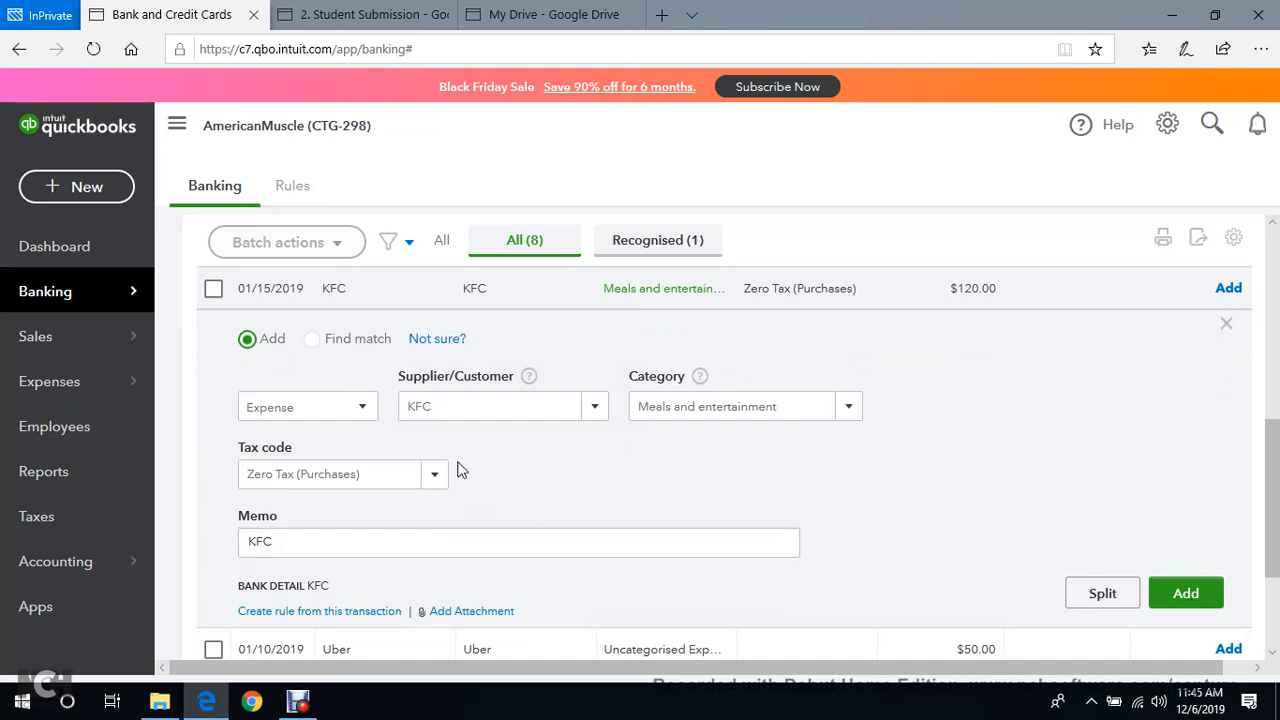
scroll(457, 466, up, 2)
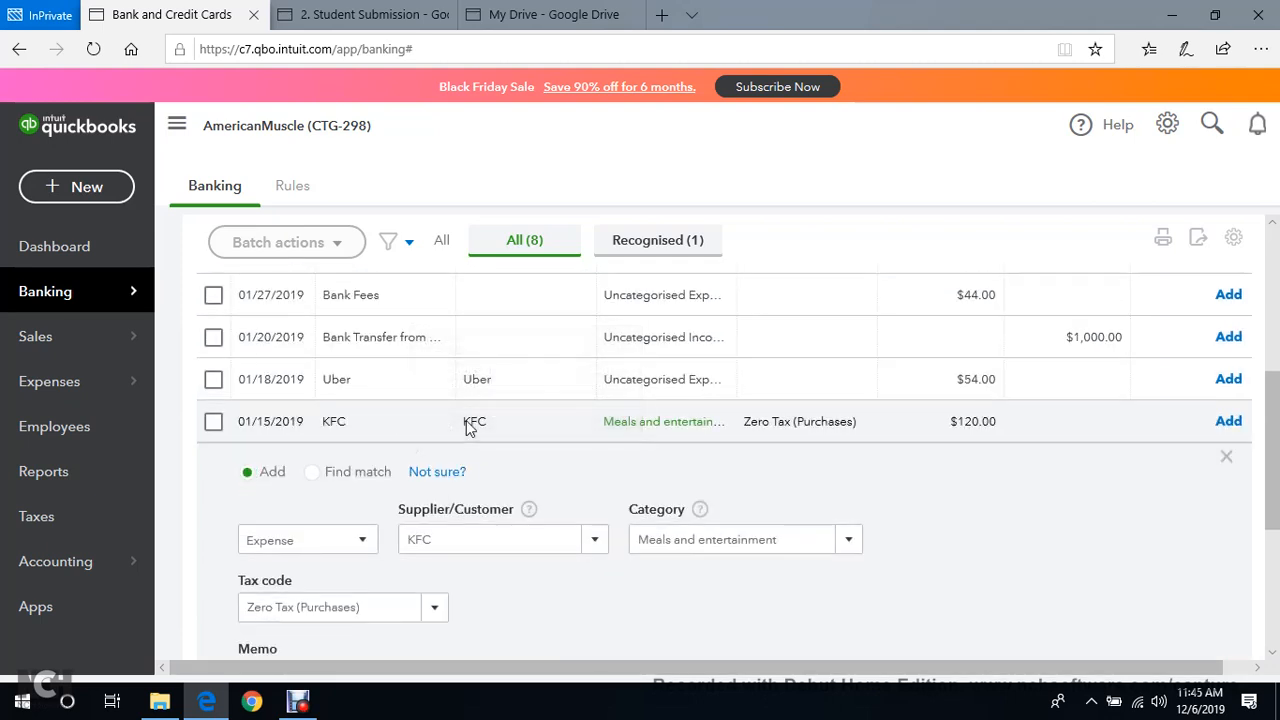
click(339, 422)
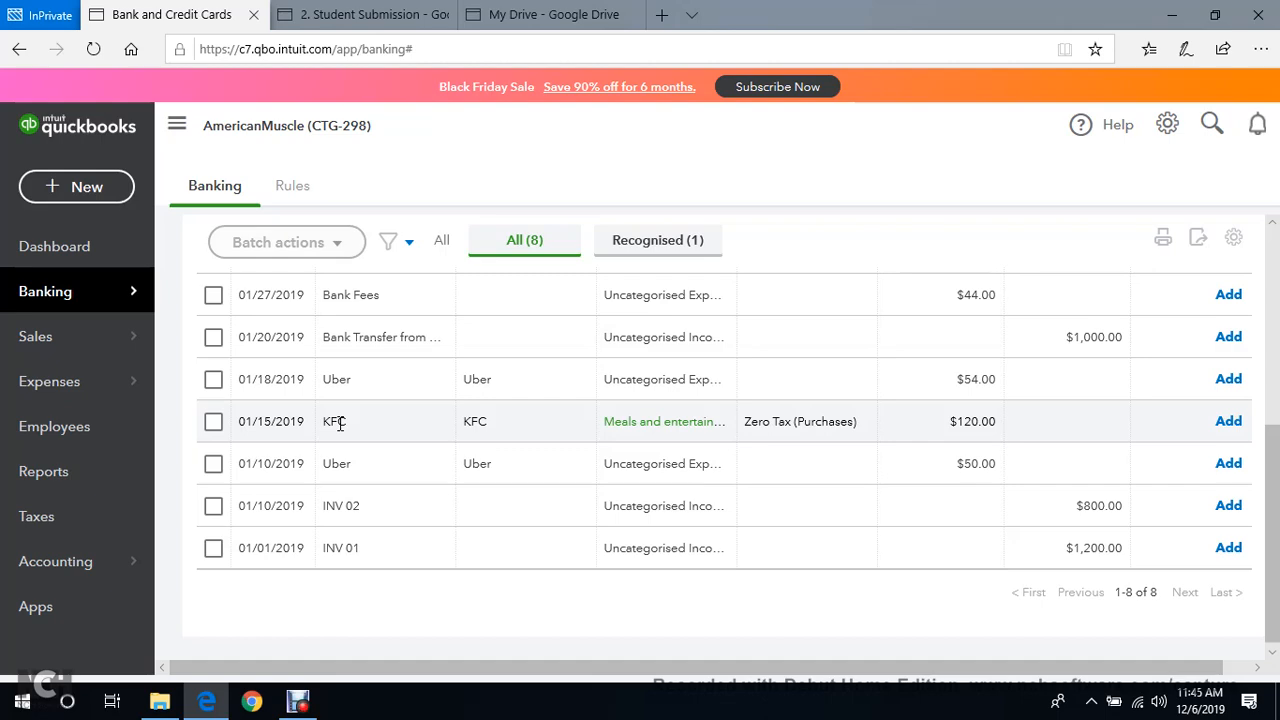
scroll(360, 277, up, 4)
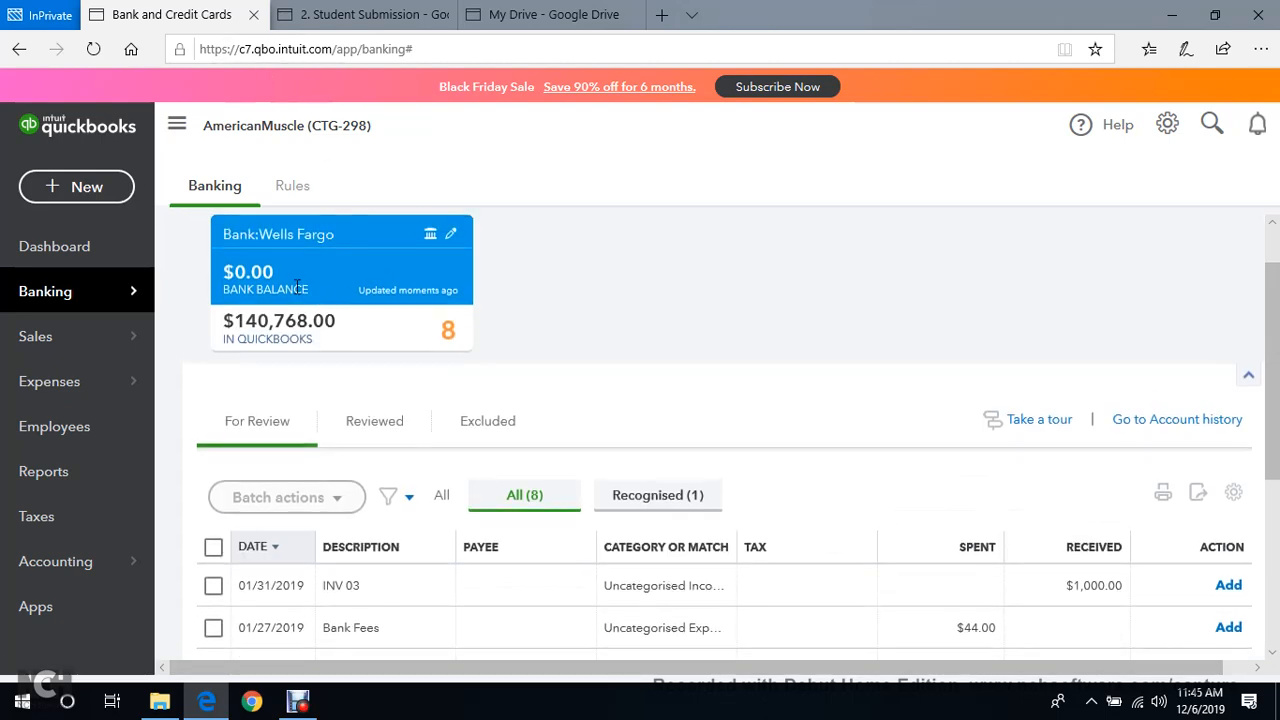
Duplicate the banking page in a second browser tab and go to the company dashboard there.
right_click(171, 21)
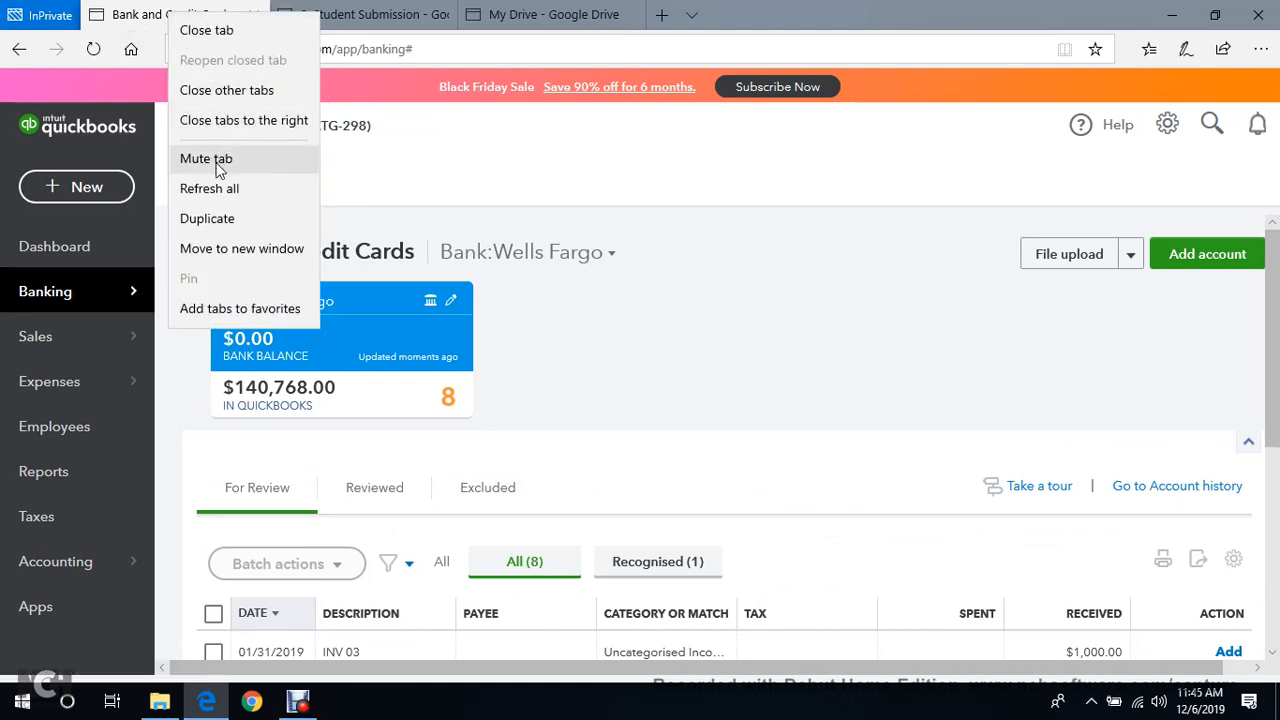
click(226, 218)
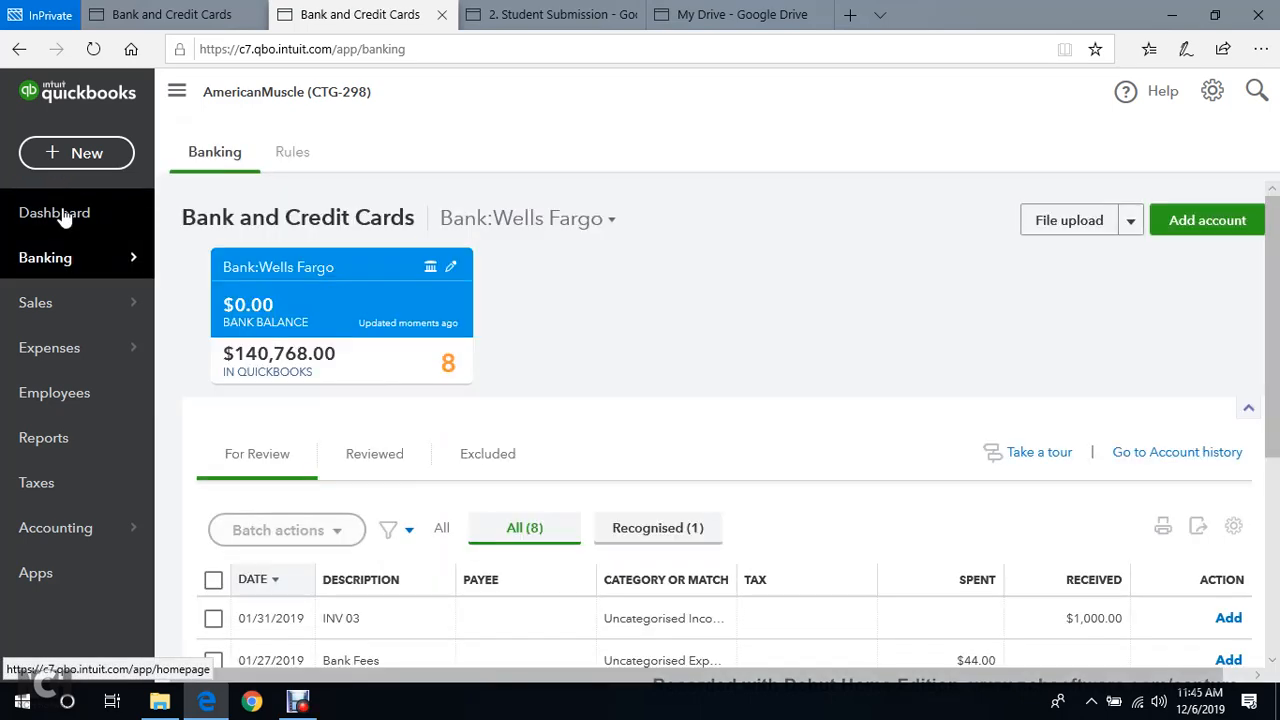
click(60, 215)
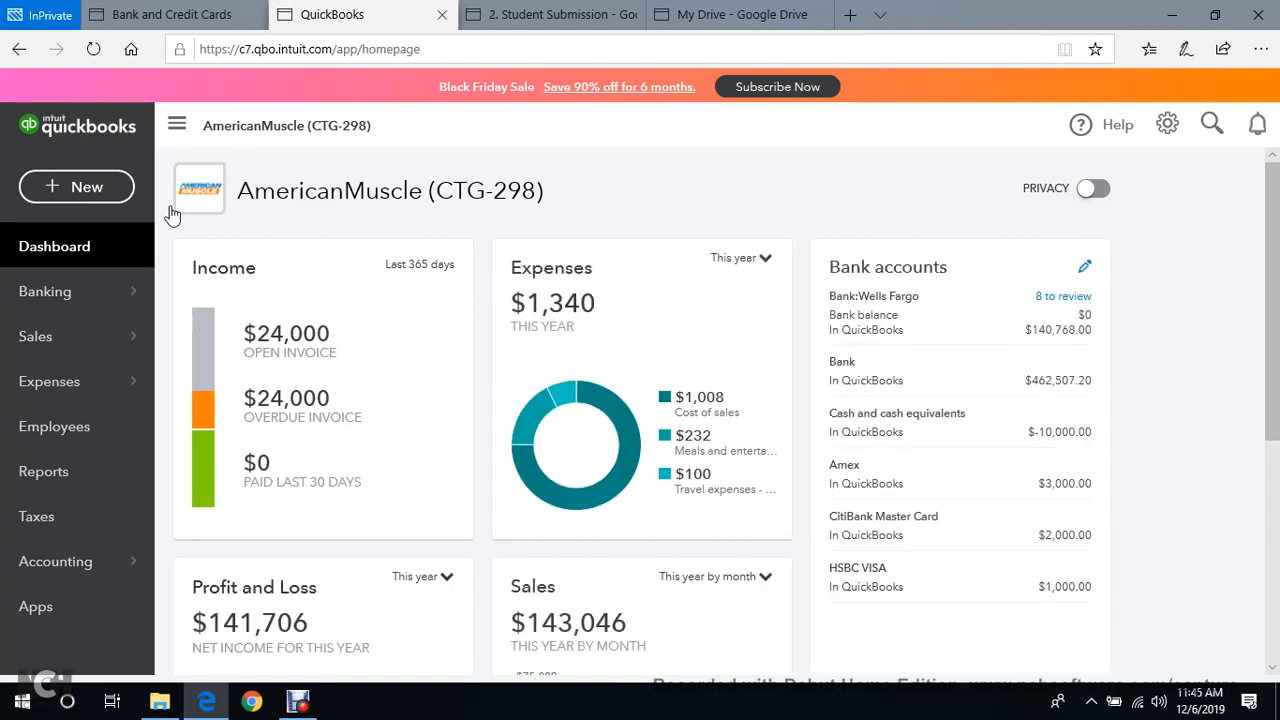
Start a new expense with the supplier KFC as payee.
click(80, 187)
click(249, 290)
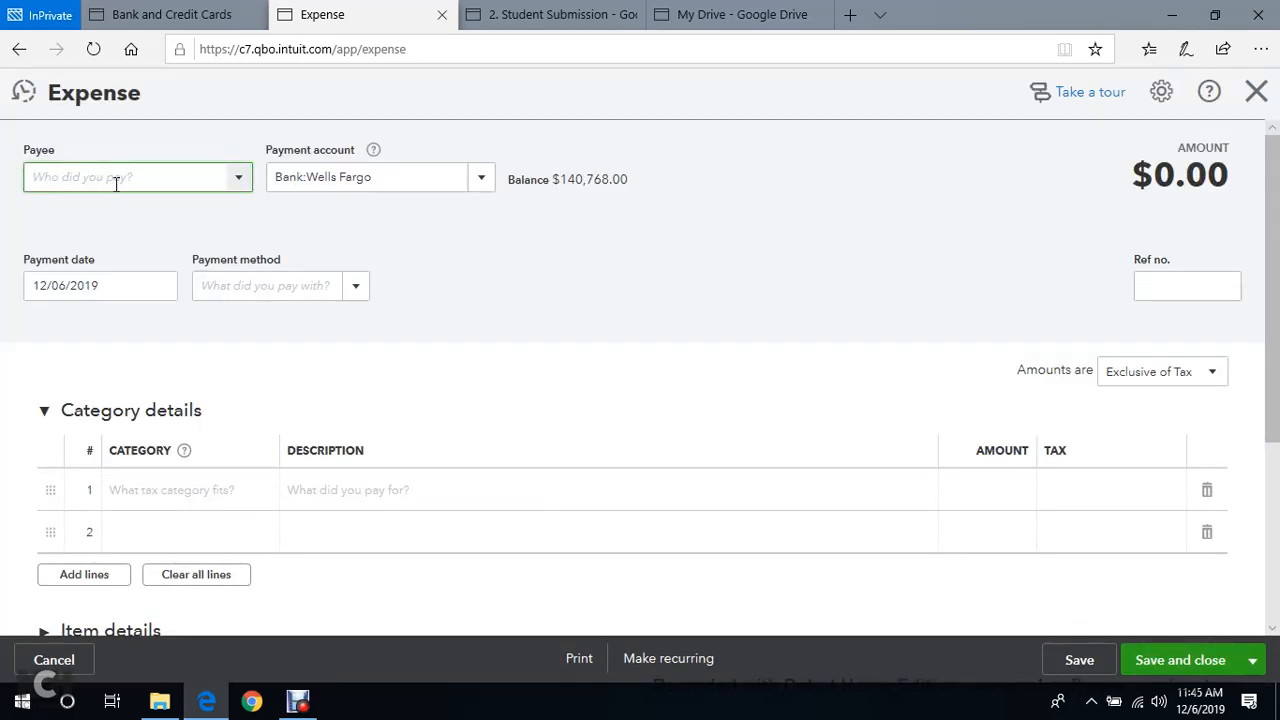
text(Kf)
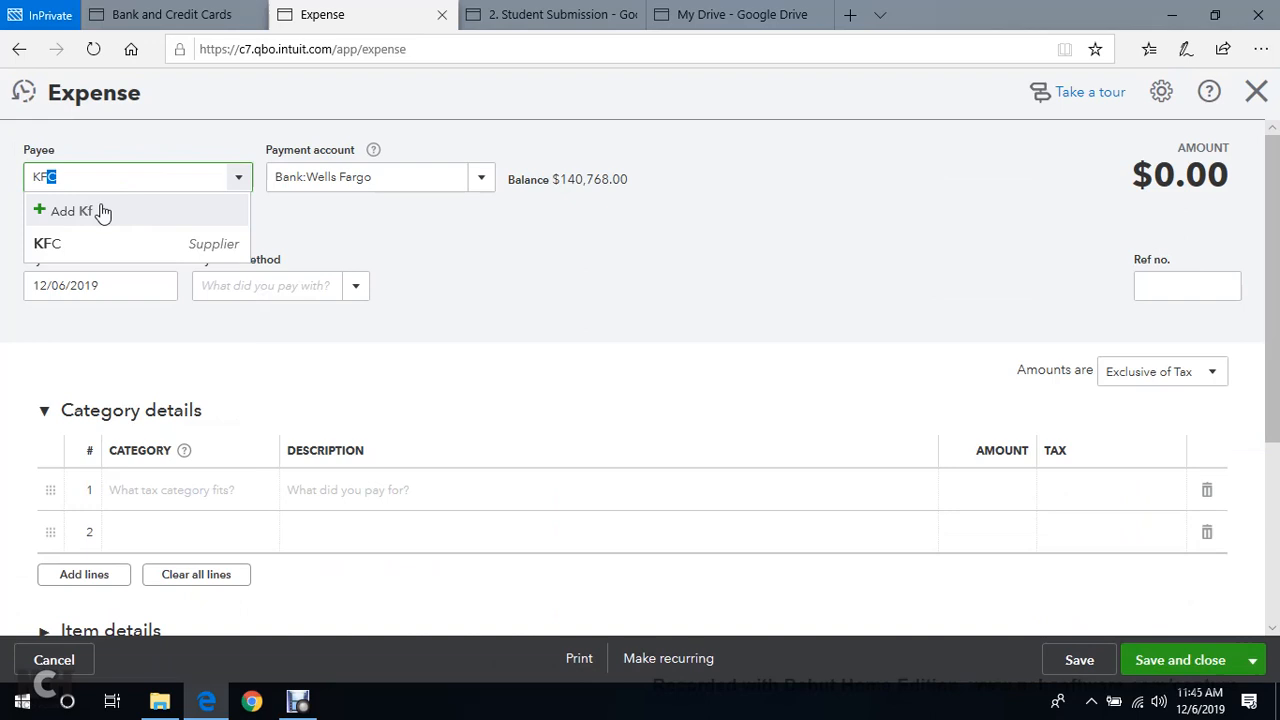
click(160, 255)
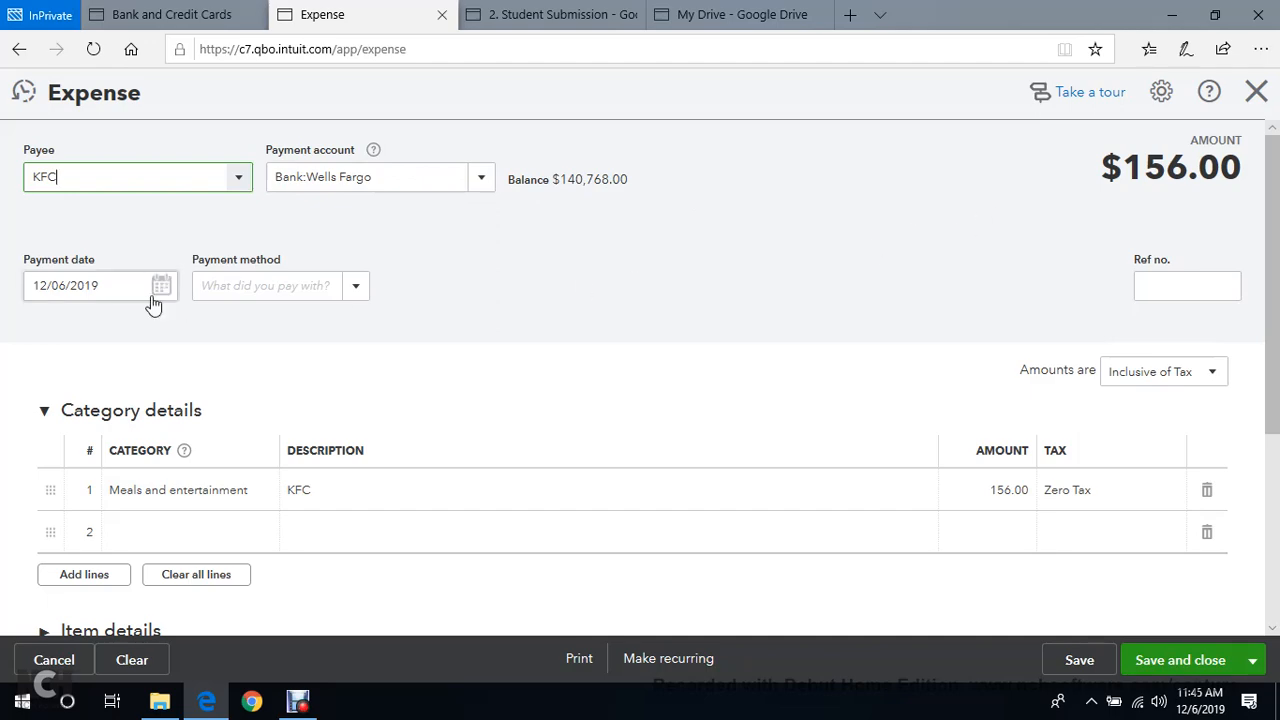
Check the remaining KFC transaction in the bank feed and set the new expense's payment date to 01/15/2019.
click(200, 15)
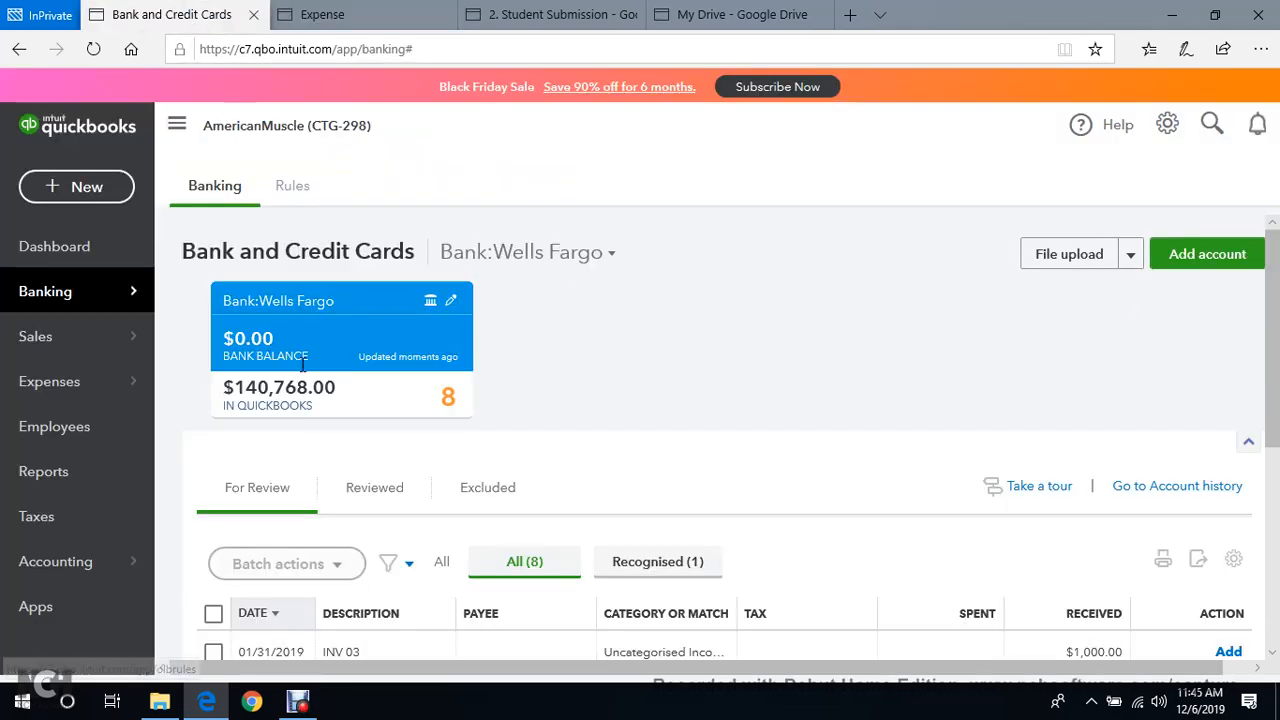
scroll(391, 409, down, 5)
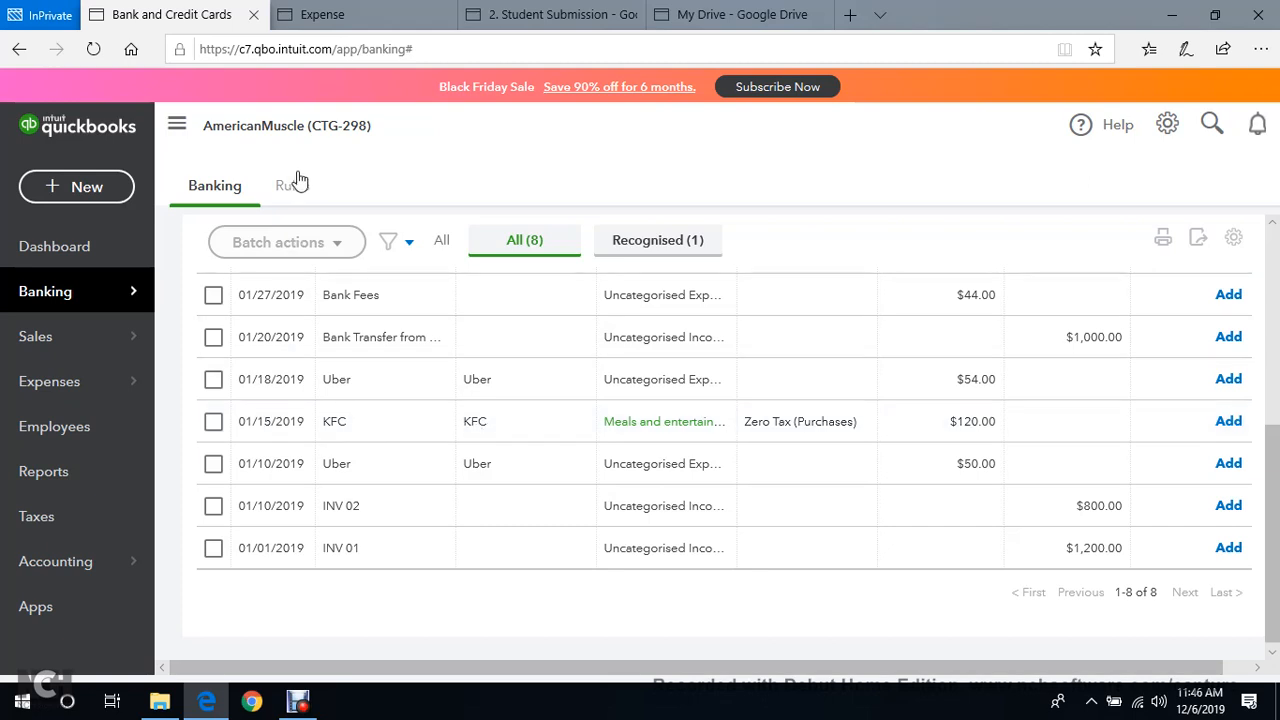
click(366, 12)
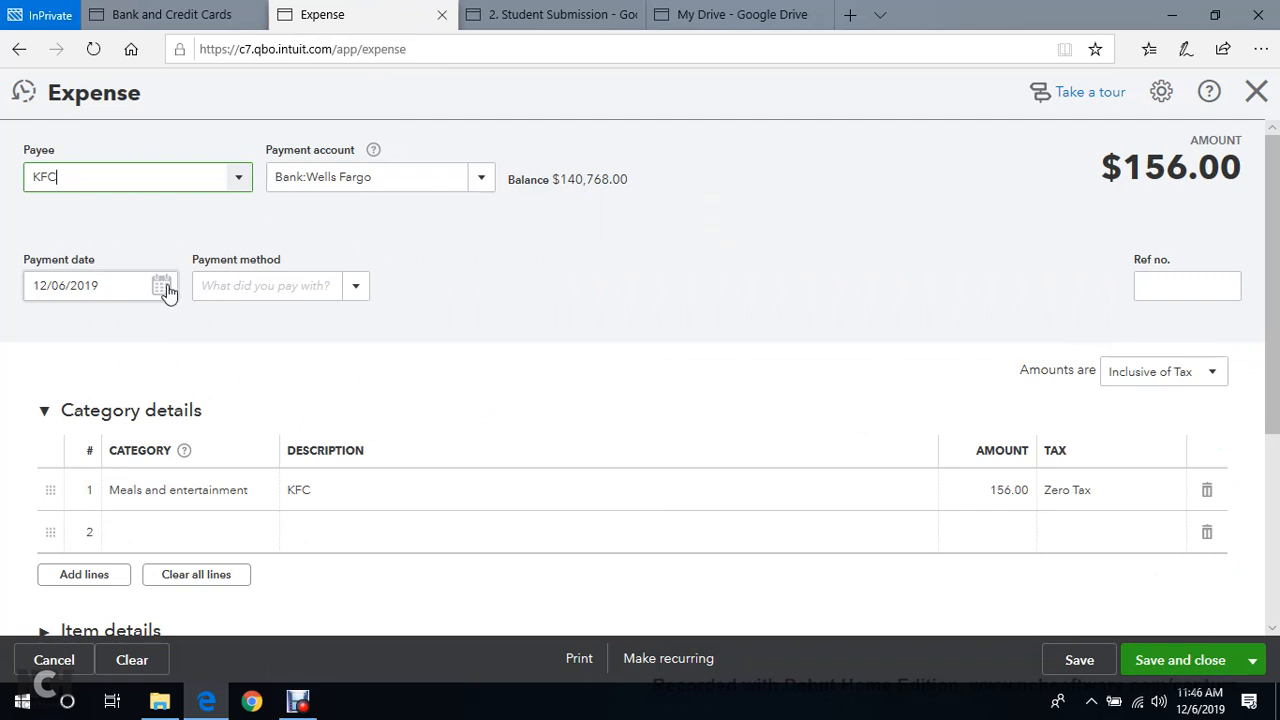
click(161, 287)
click(114, 336)
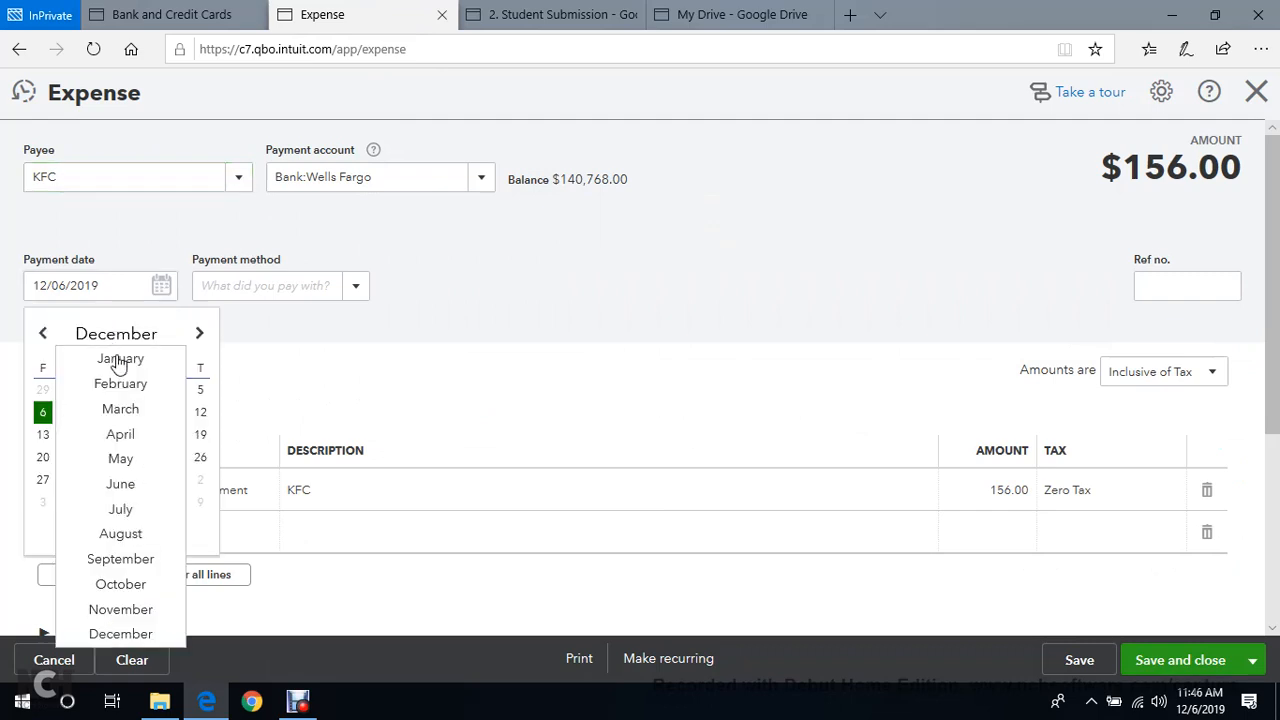
click(118, 360)
click(149, 435)
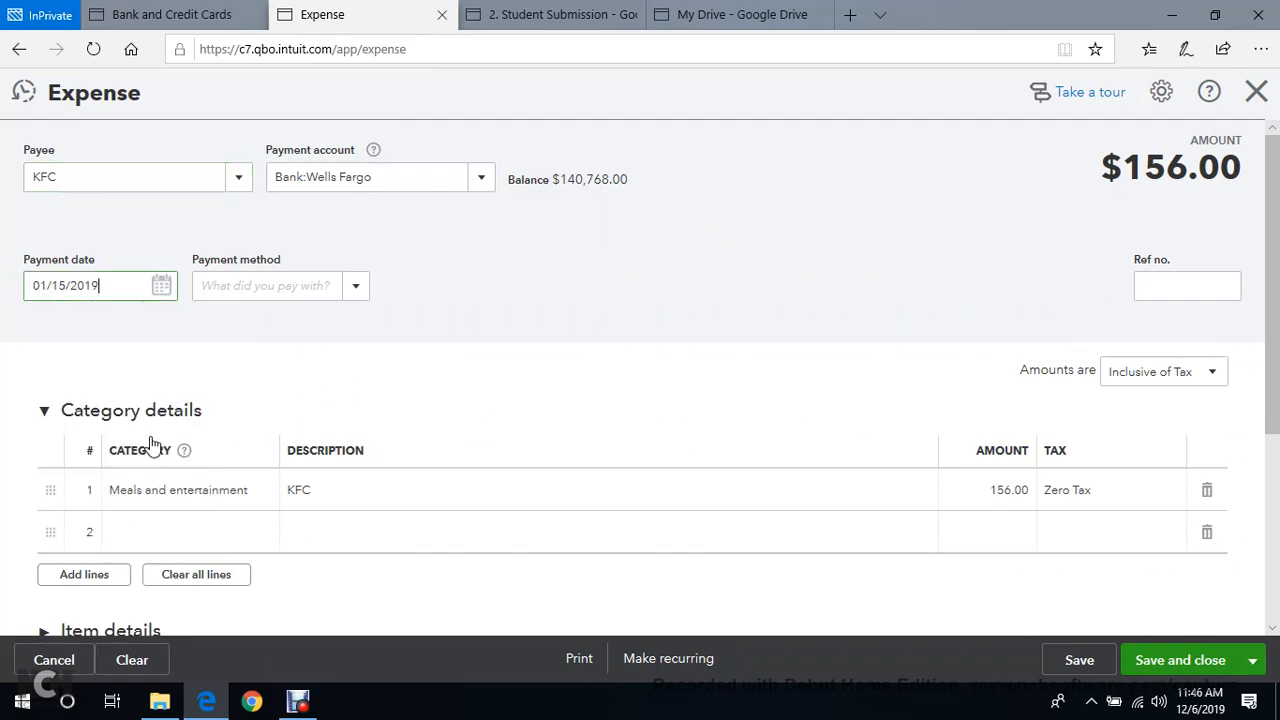
Open the payment method choices for the KFC expense.
click(356, 289)
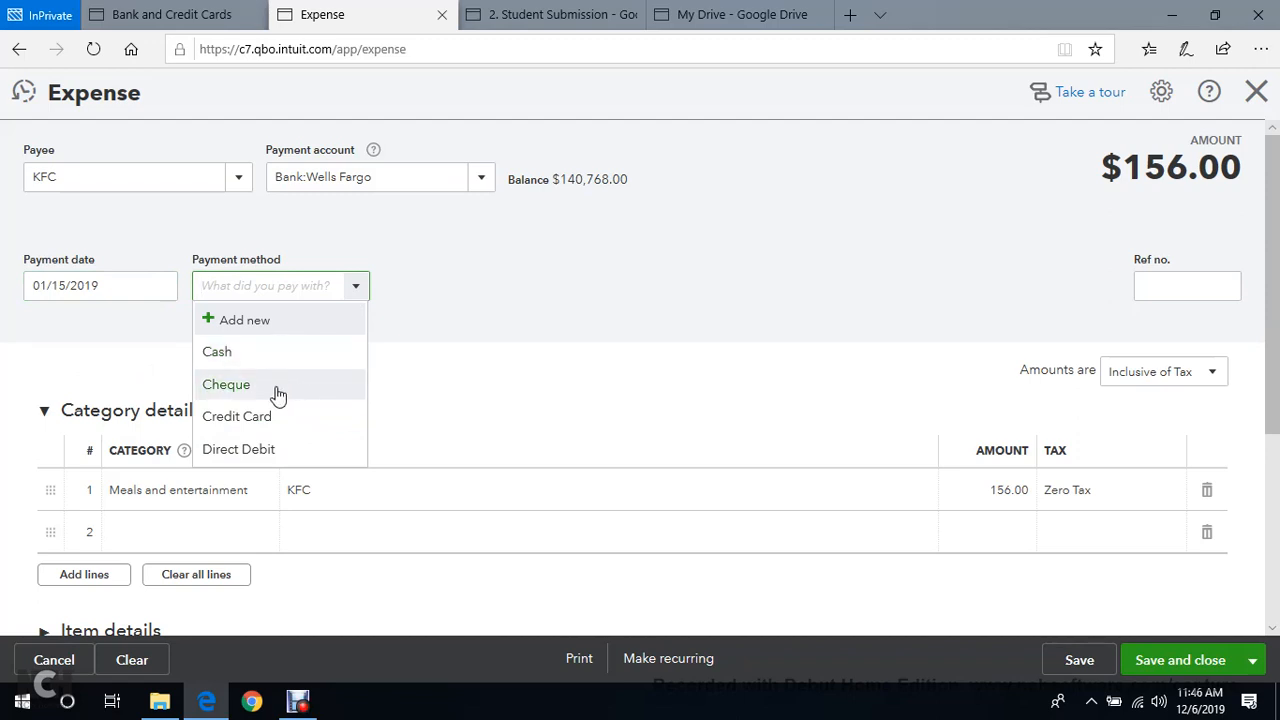
Set the KFC expense's payment method to Direct Debit and review the payee, date, category line and total.
click(265, 452)
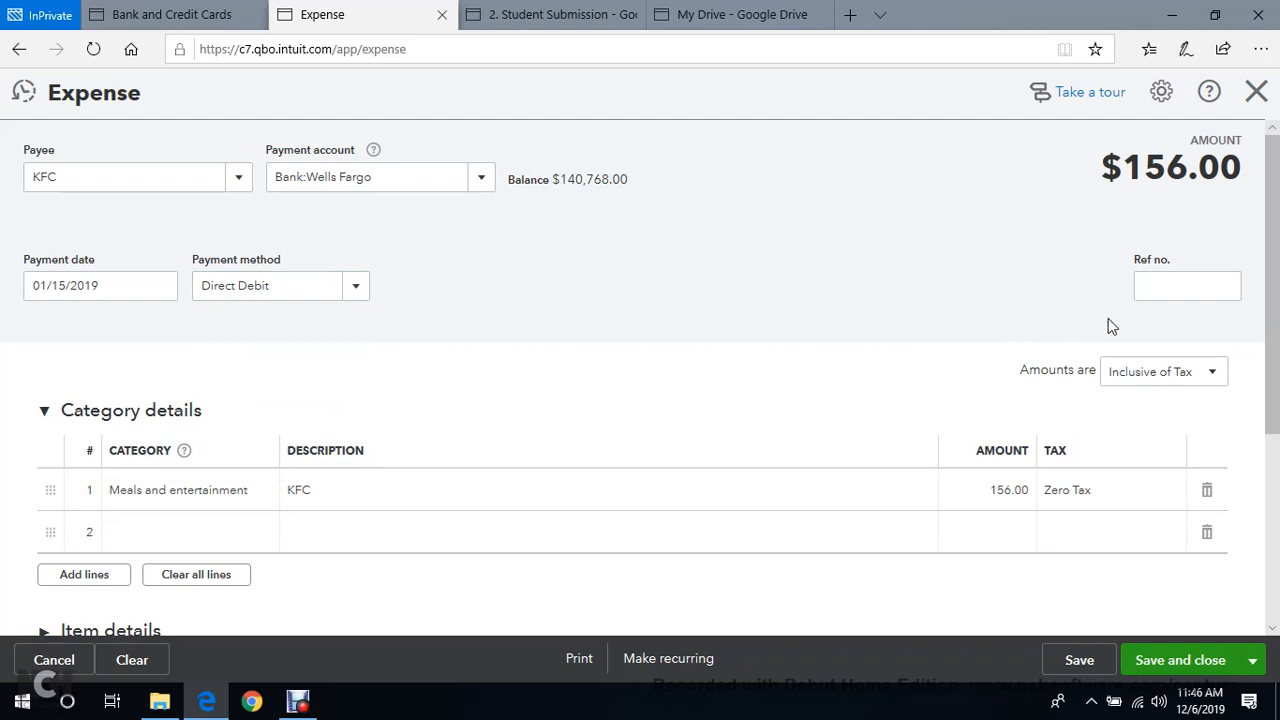
scroll(1188, 311, down, 1)
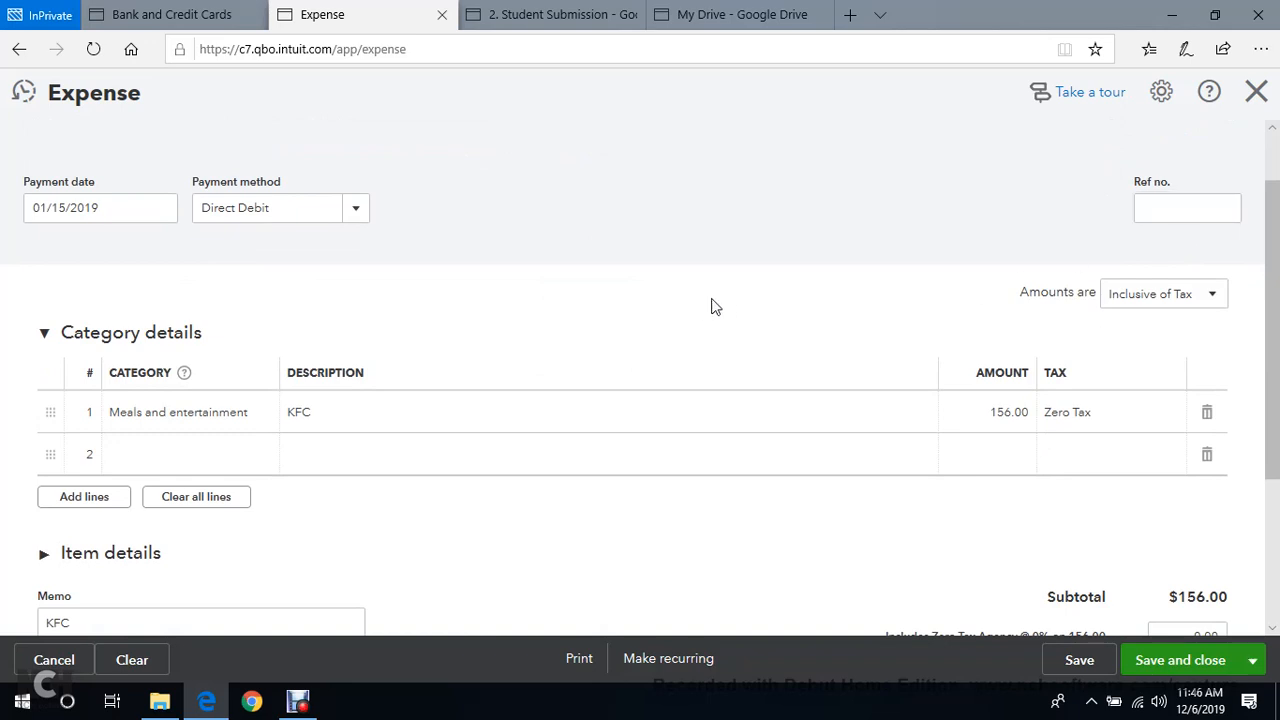
scroll(711, 306, down, 1)
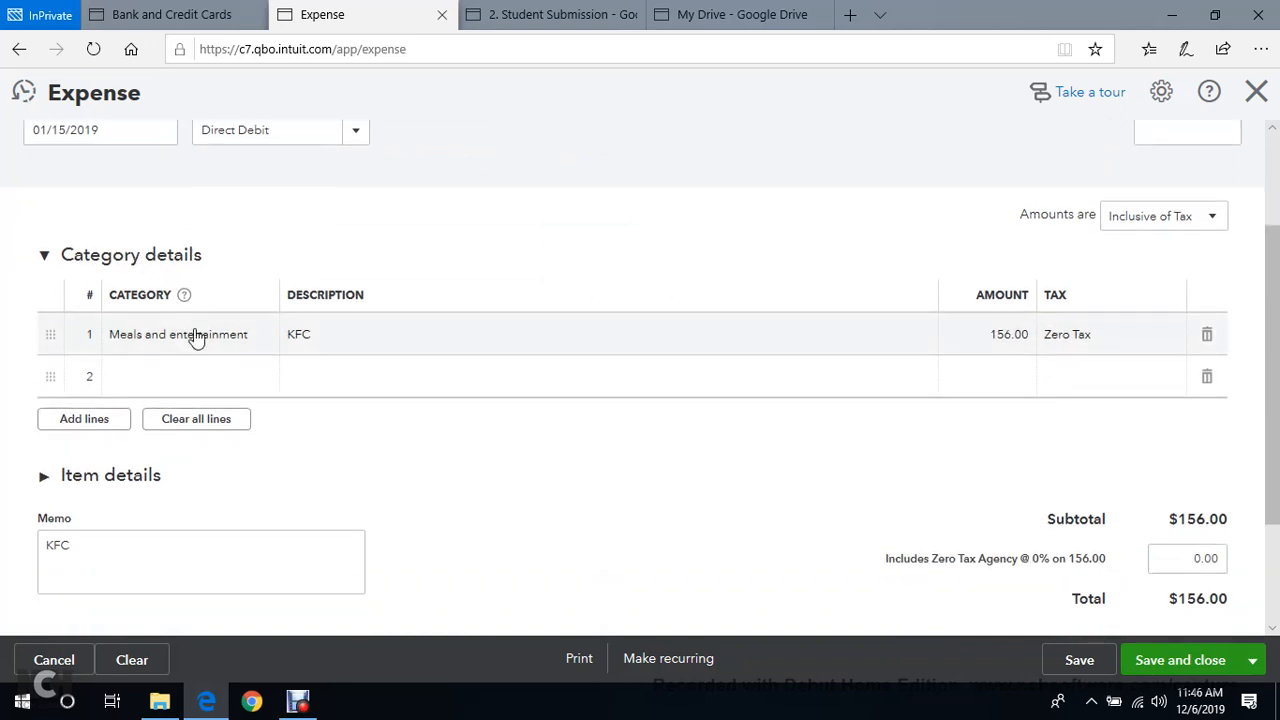
scroll(337, 350, down, 2)
scroll(300, 320, up, 1)
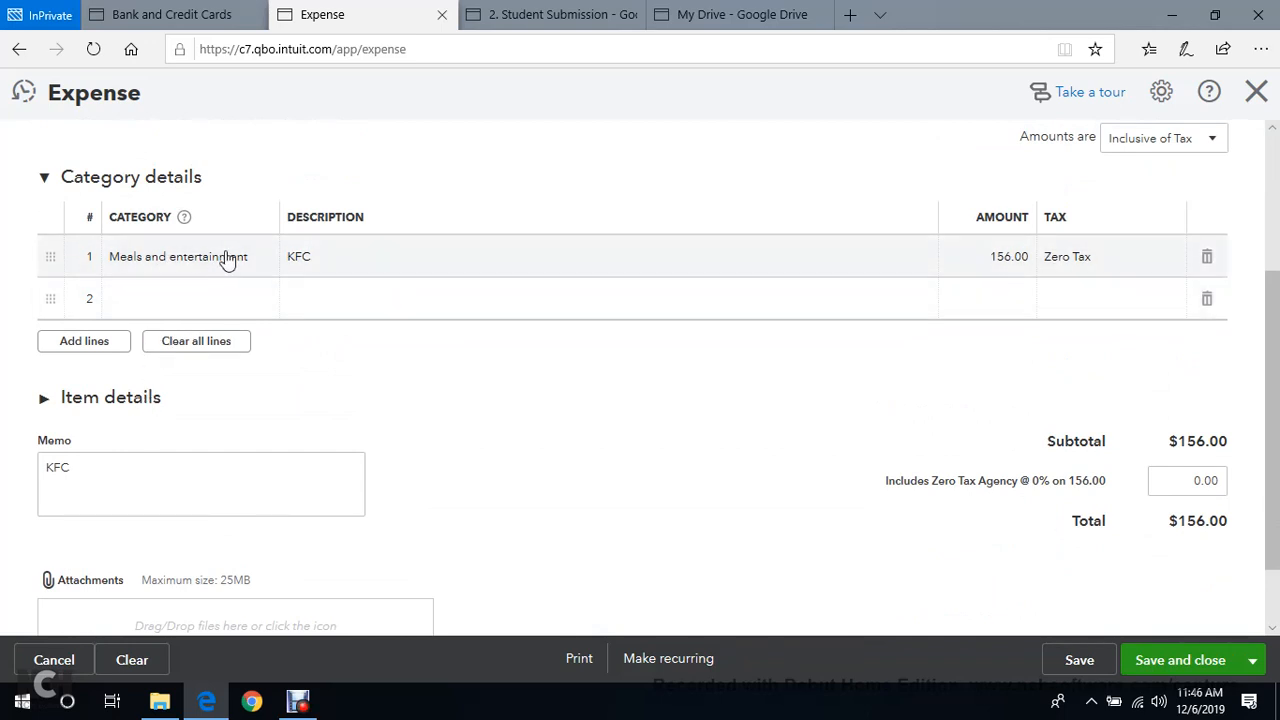
scroll(175, 255, up, 3)
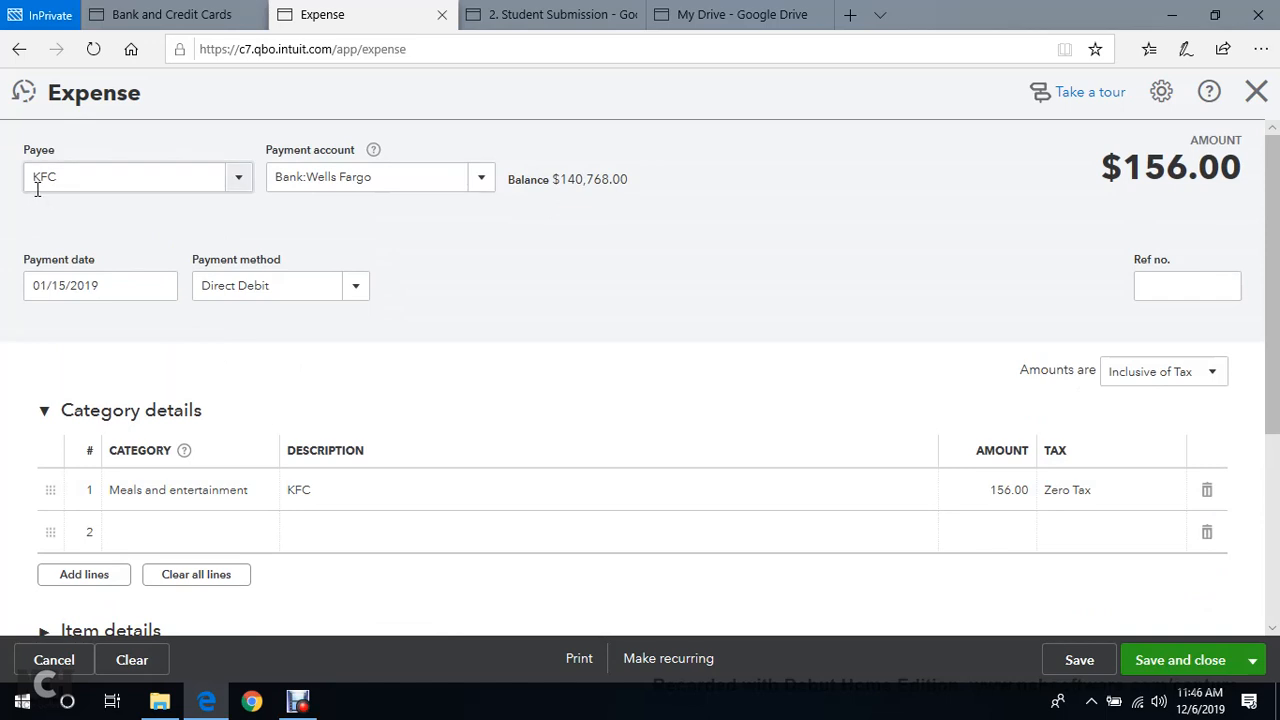
scroll(77, 229, down, 2)
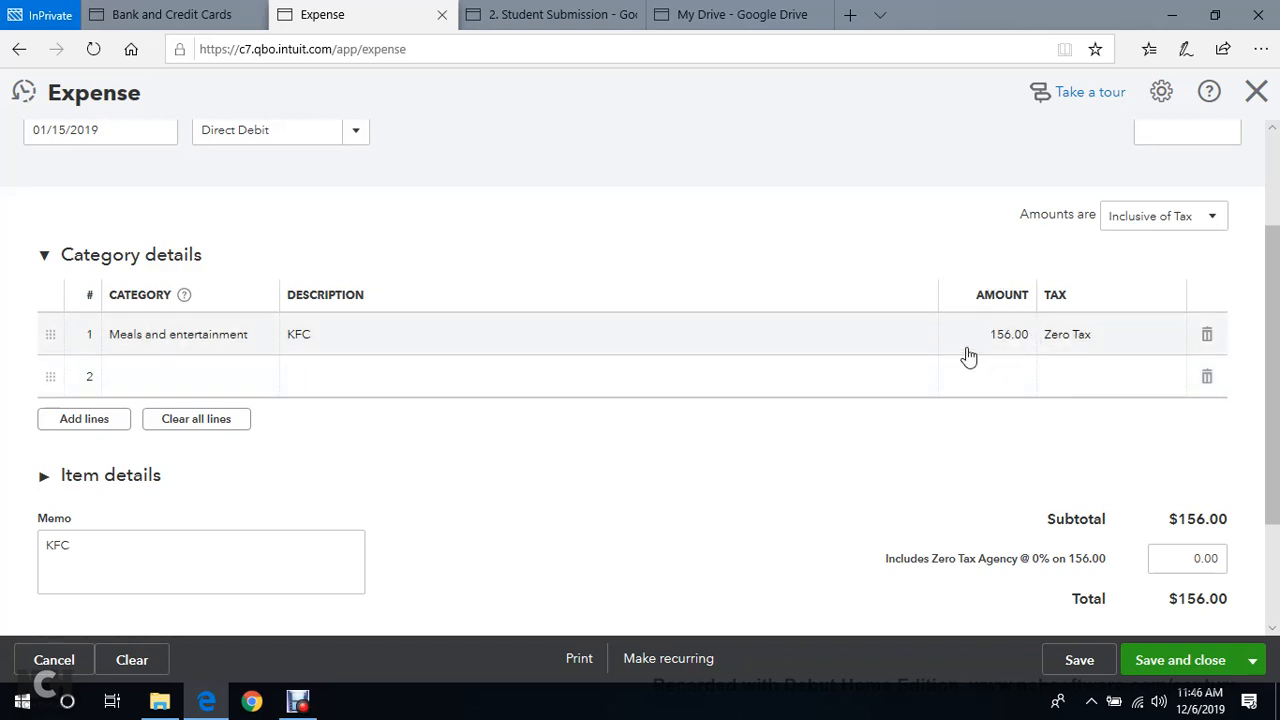
scroll(1030, 287, down, 1)
scroll(1100, 300, down, 1)
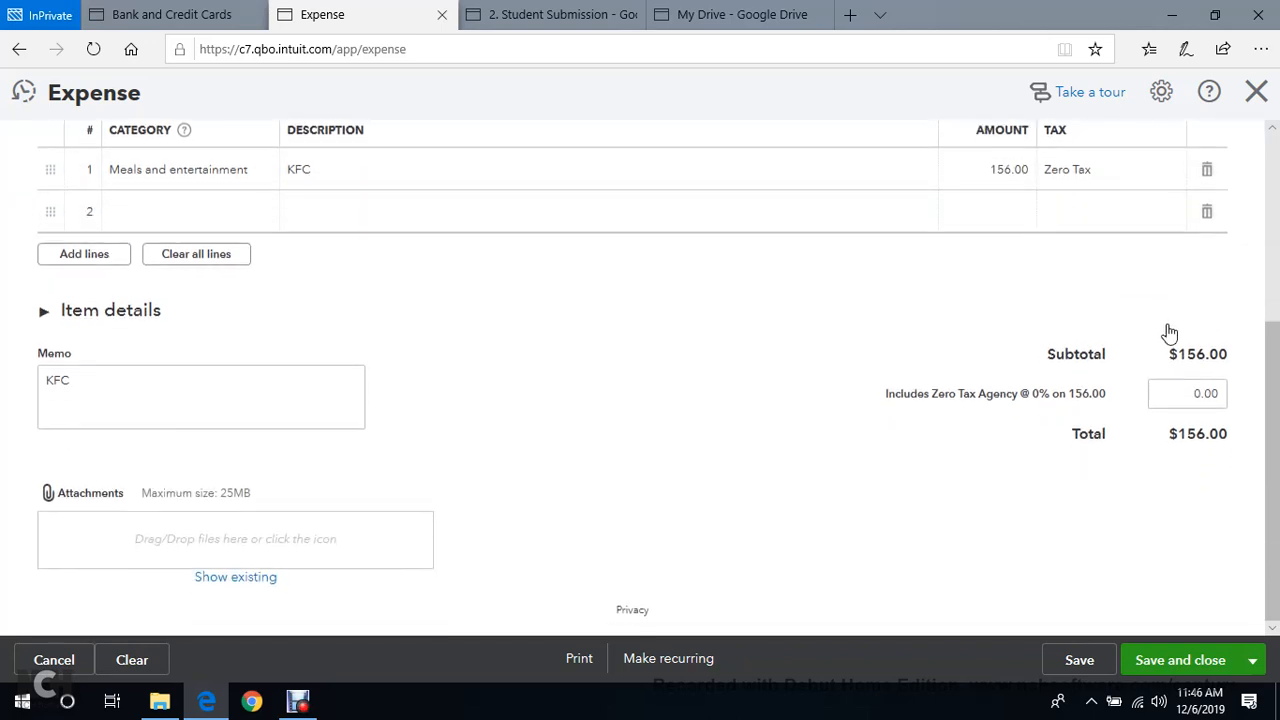
scroll(1090, 375, up, 2)
scroll(1076, 382, up, 2)
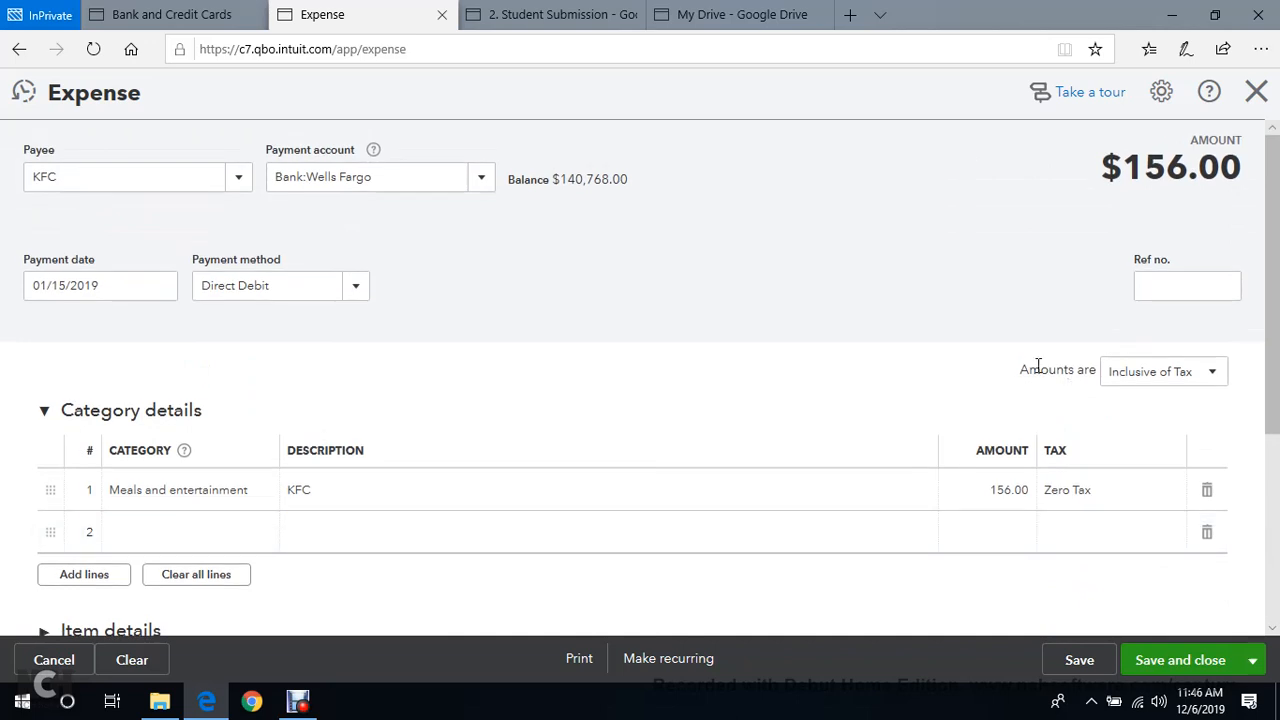
Check the KFC transaction in the bank feed and set the expense's meals and entertainment amount to 120.
click(180, 15)
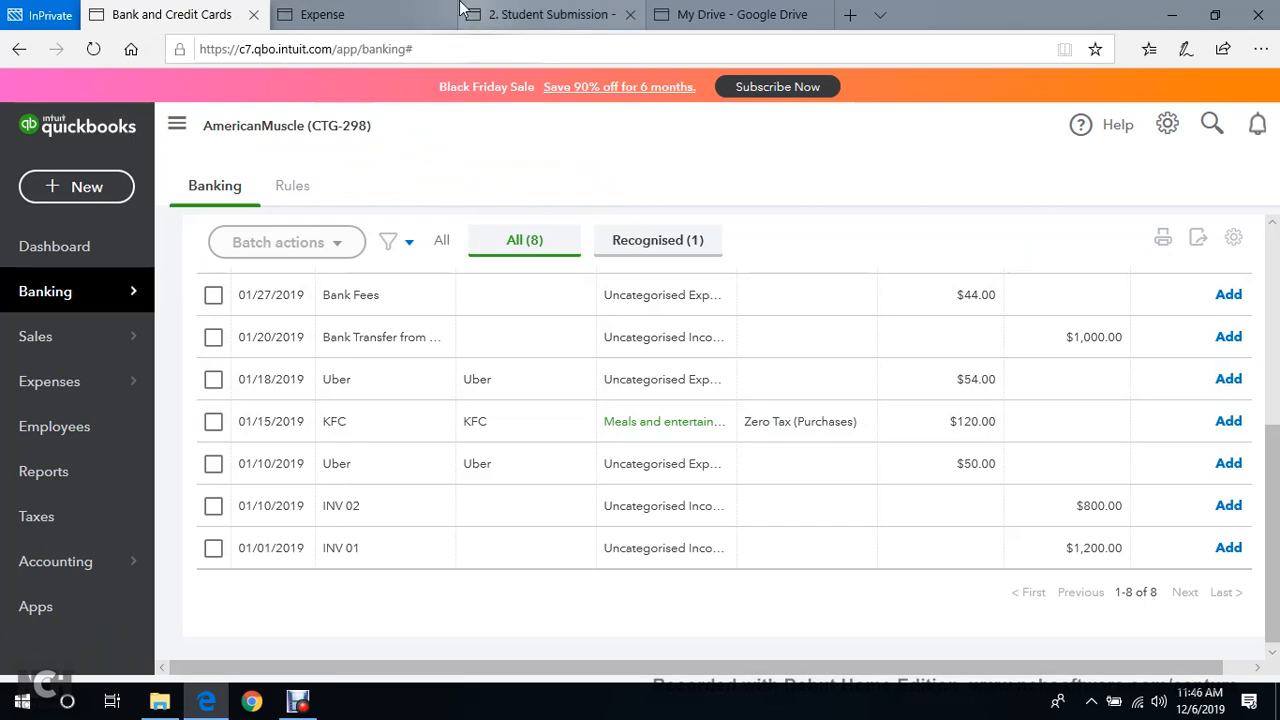
click(371, 15)
scroll(1171, 323, down, 3)
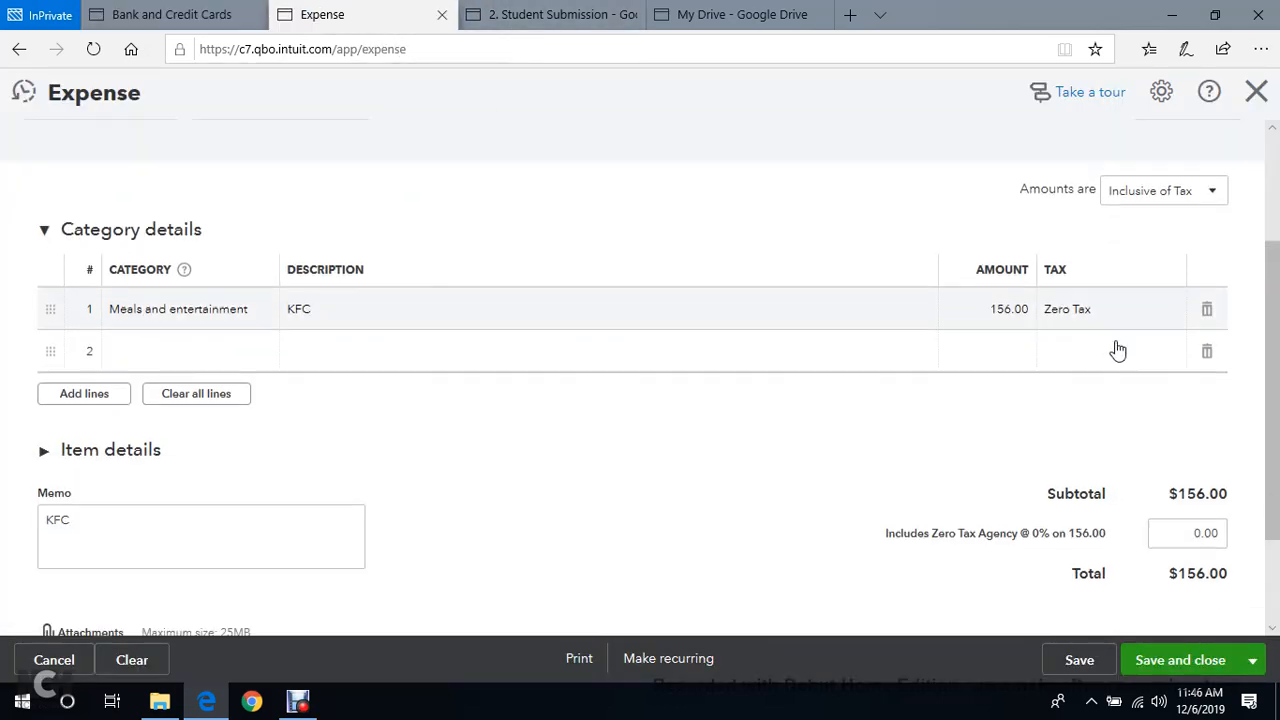
click(1013, 270)
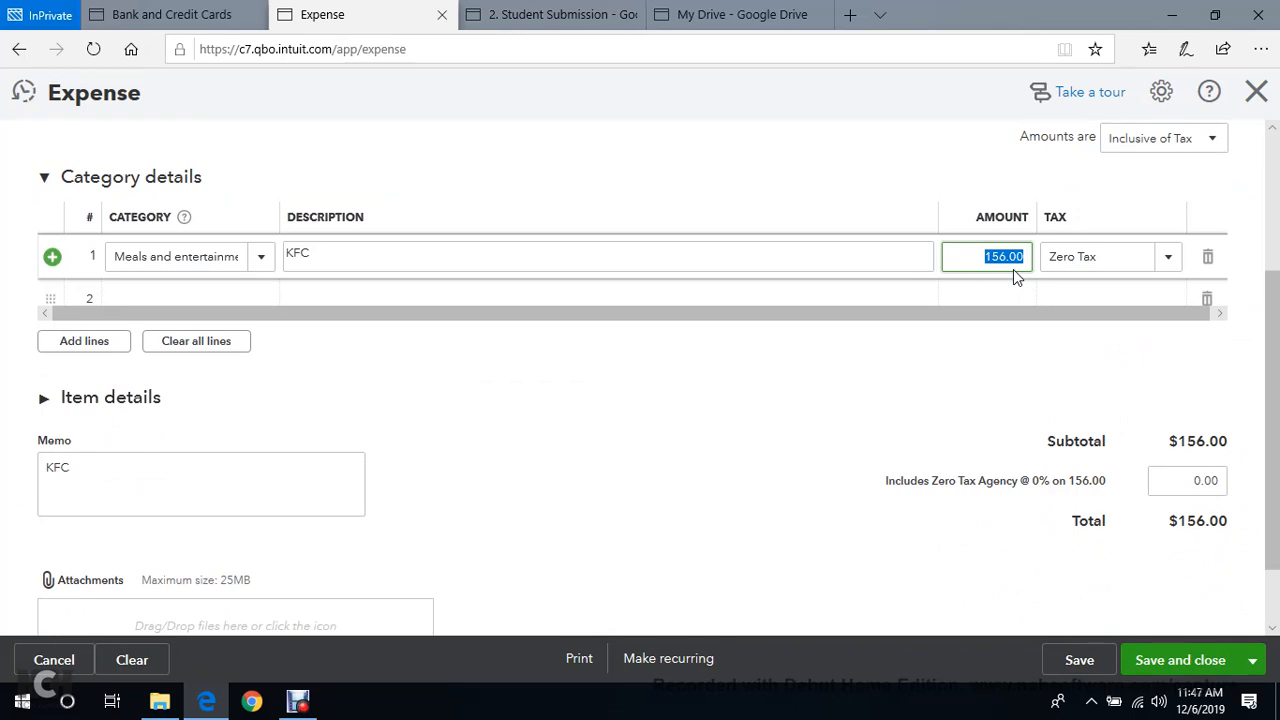
text(120)
click(800, 176)
scroll(790, 210, up, 3)
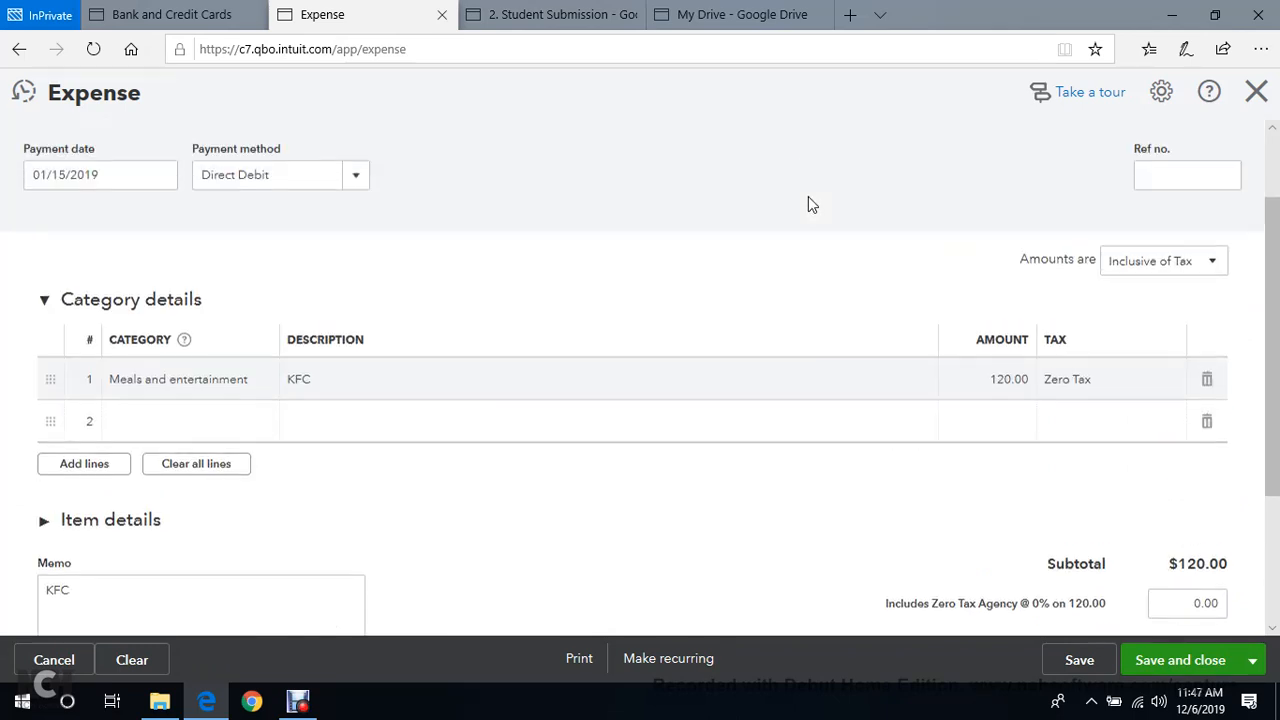
Compare the KFC expense with its bank feed entry, and save and close the expense.
scroll(855, 262, down, 1)
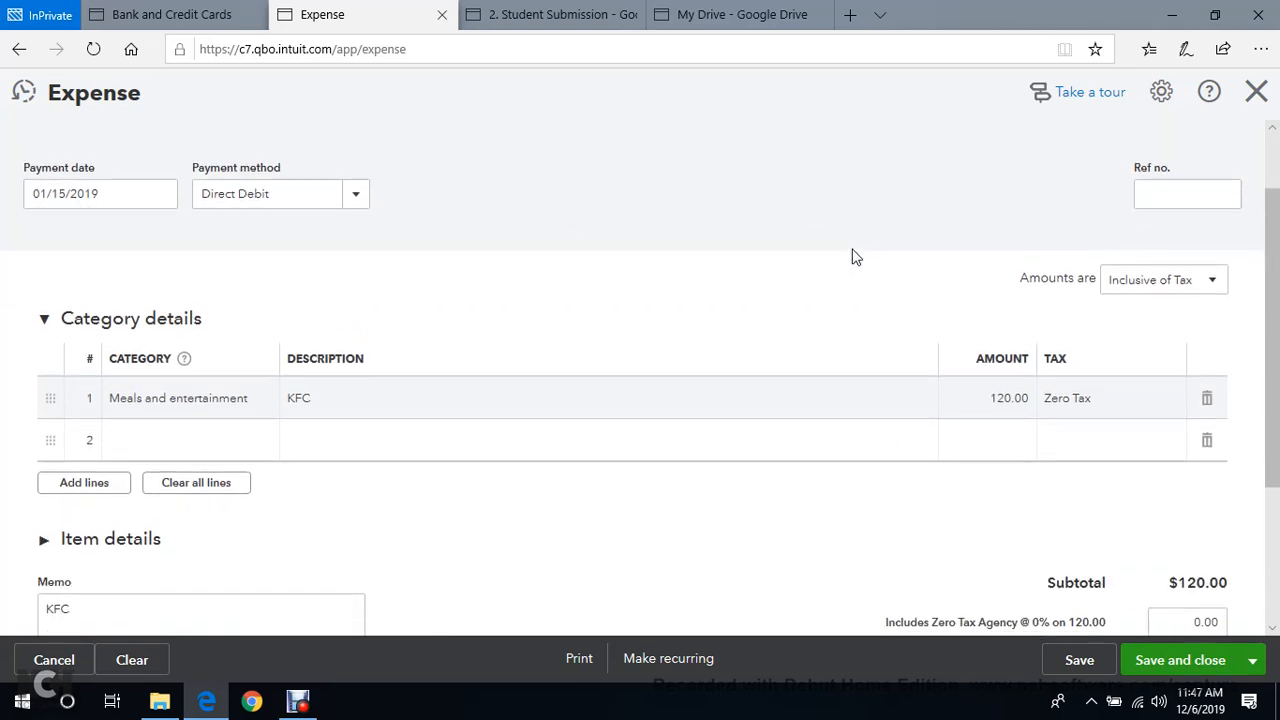
click(180, 10)
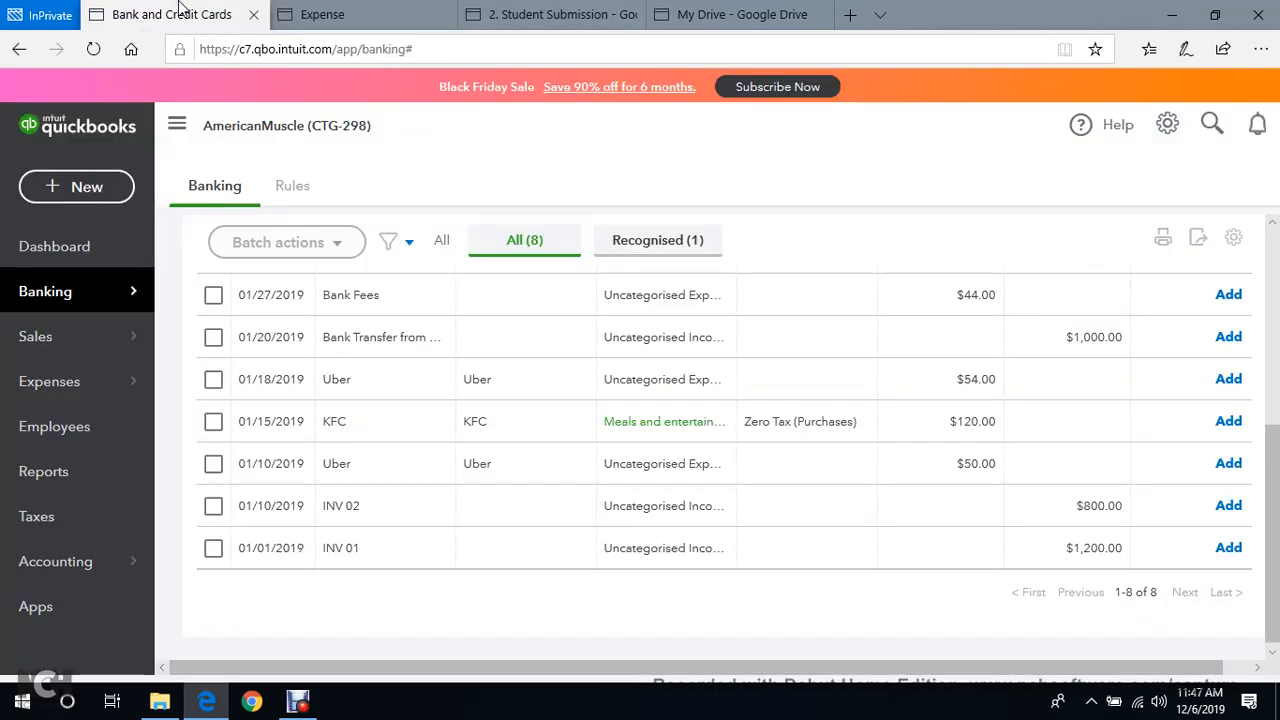
click(325, 10)
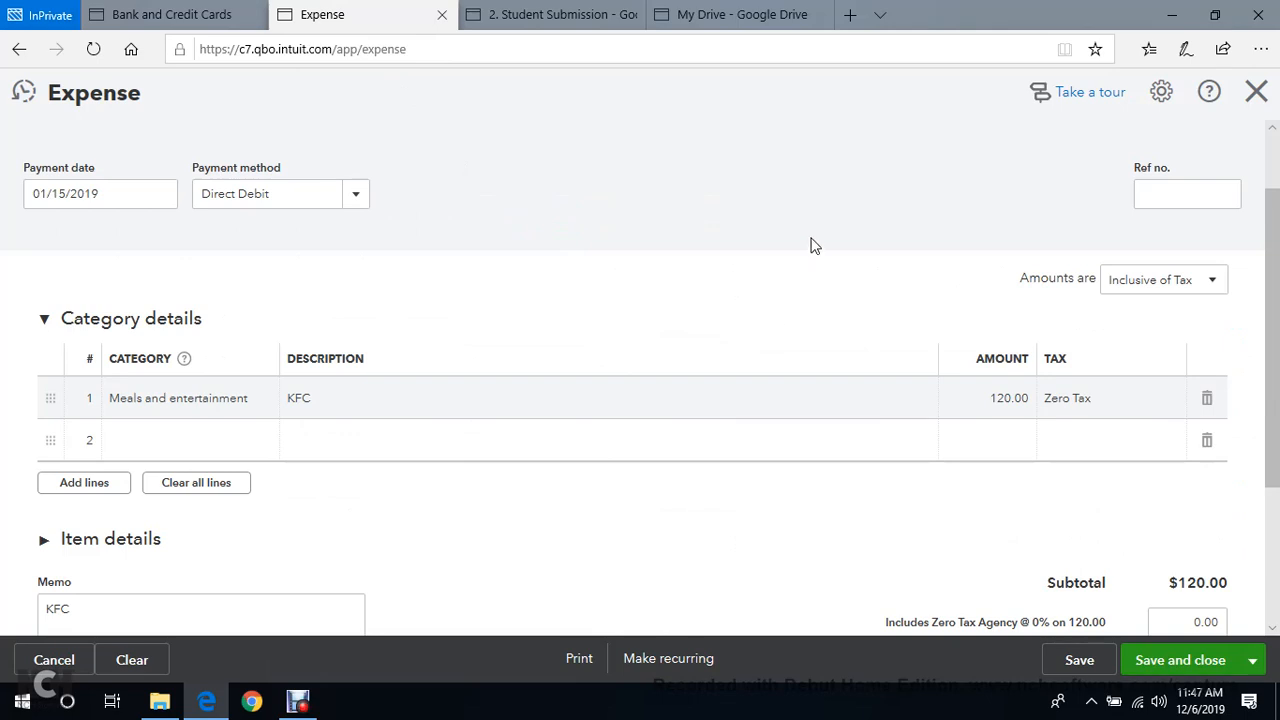
scroll(829, 196, up, 1)
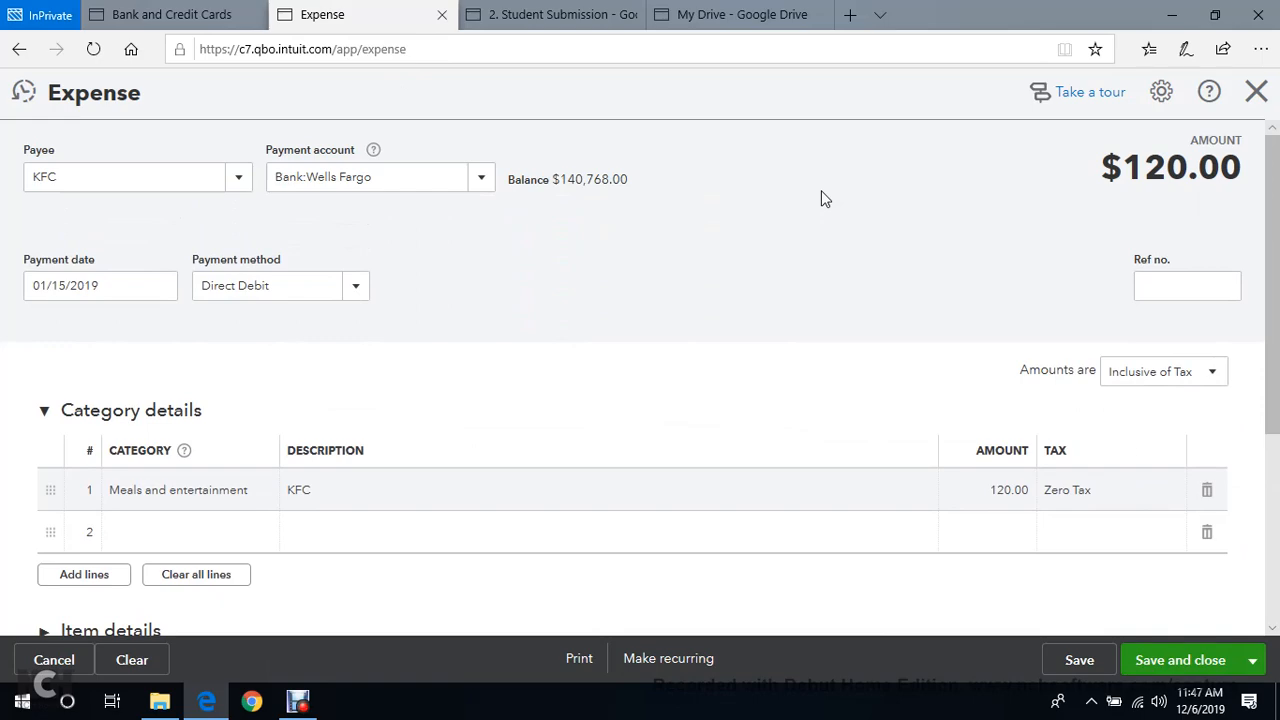
scroll(828, 230, down, 3)
scroll(857, 314, up, 3)
scroll(840, 340, down, 3)
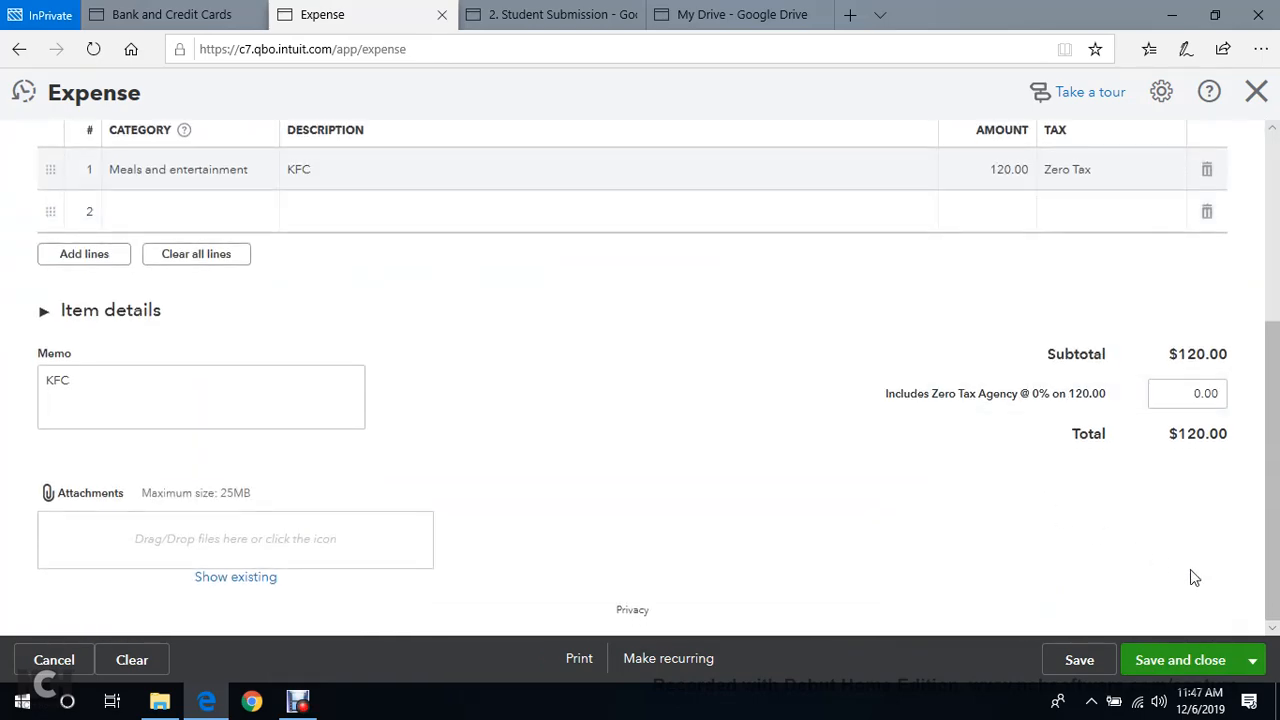
click(1178, 664)
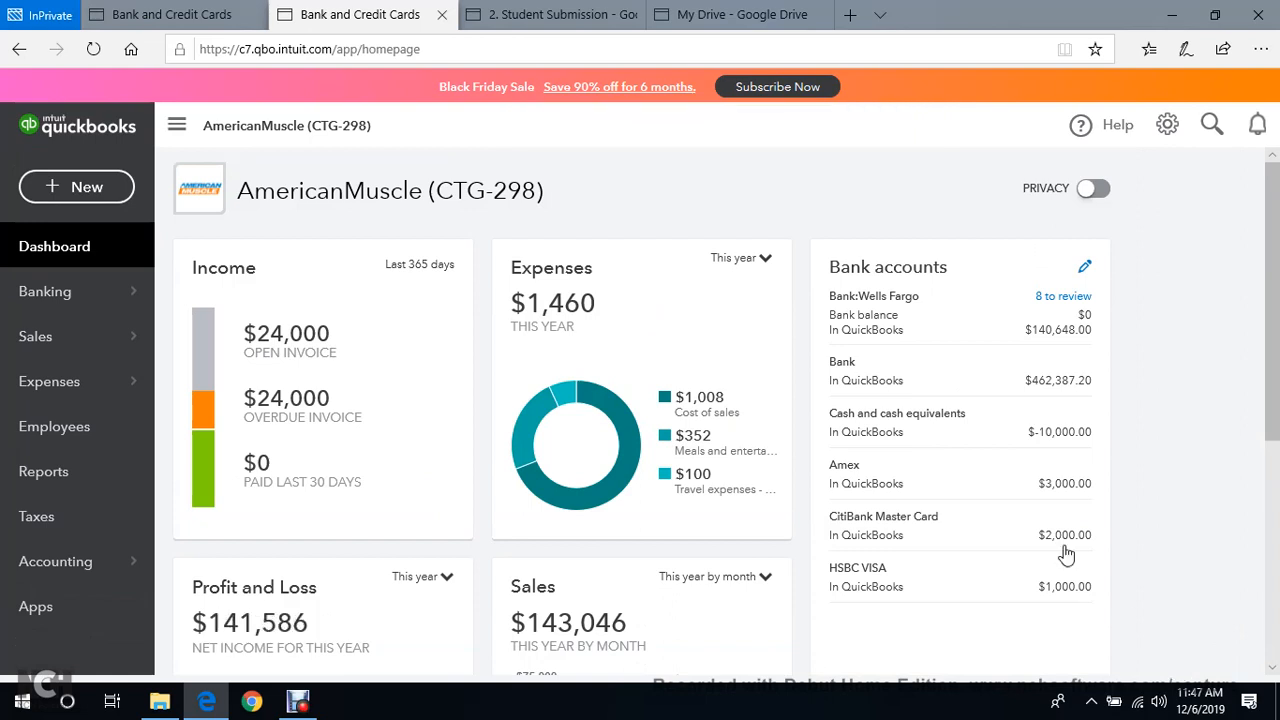
Reload the Bank and Credit Cards page and locate the 01/15/2019 KFC transaction awaiting review.
click(170, 14)
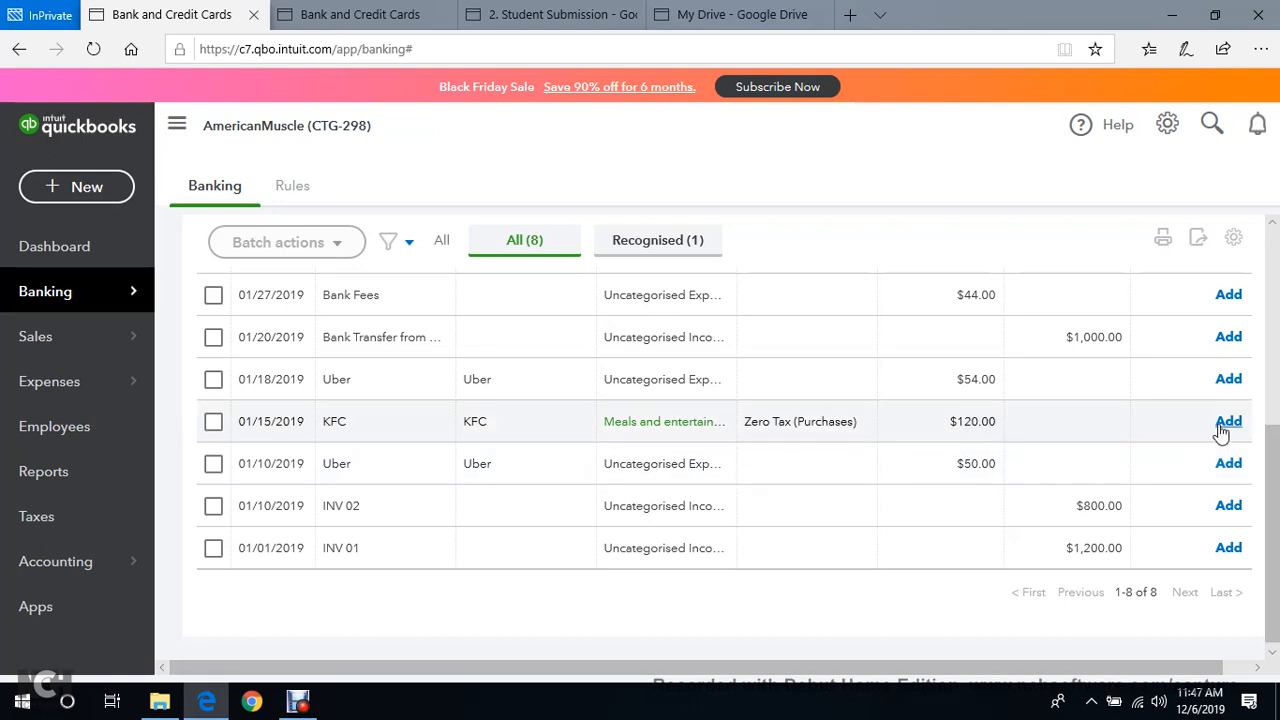
click(93, 50)
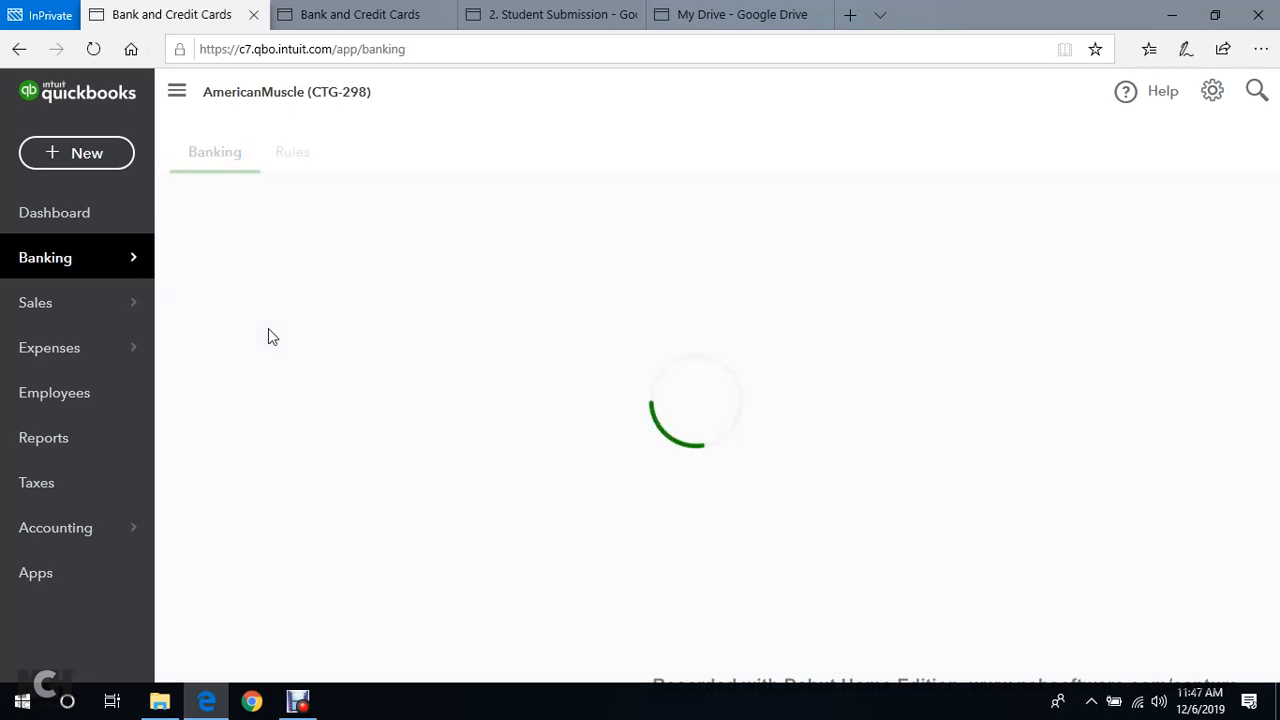
scroll(371, 314, down, 2)
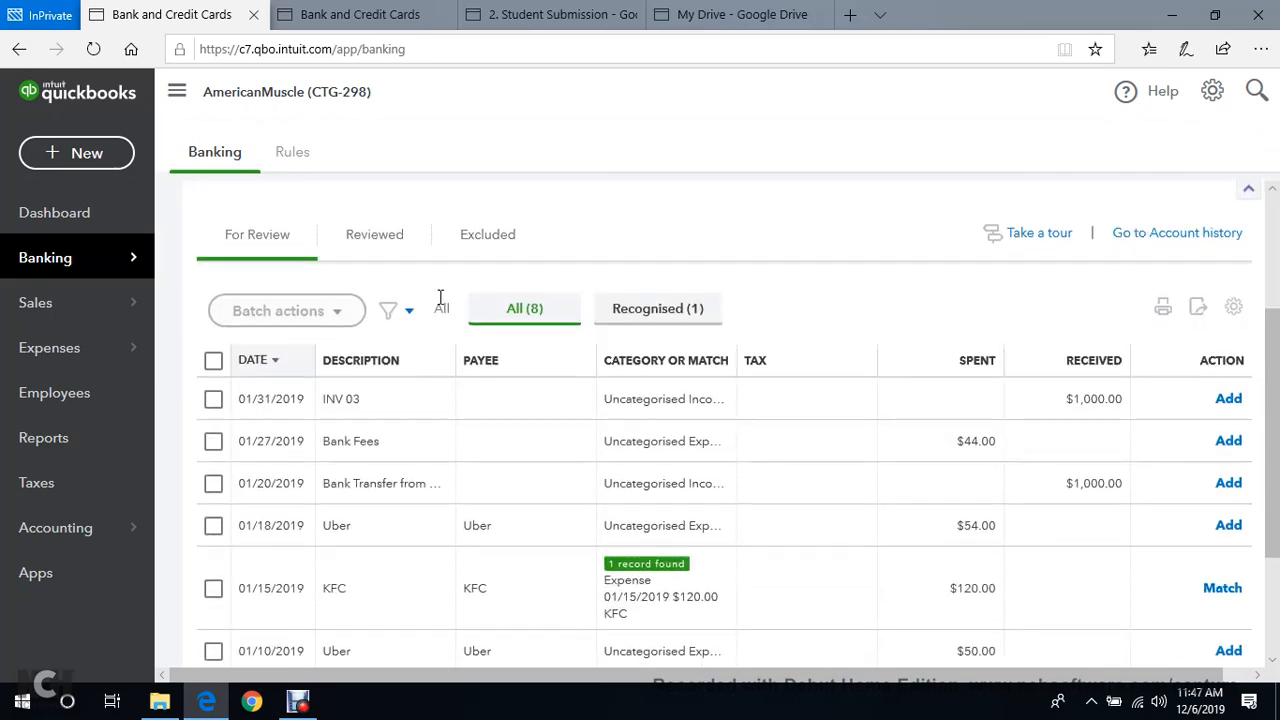
scroll(445, 300, down, 3)
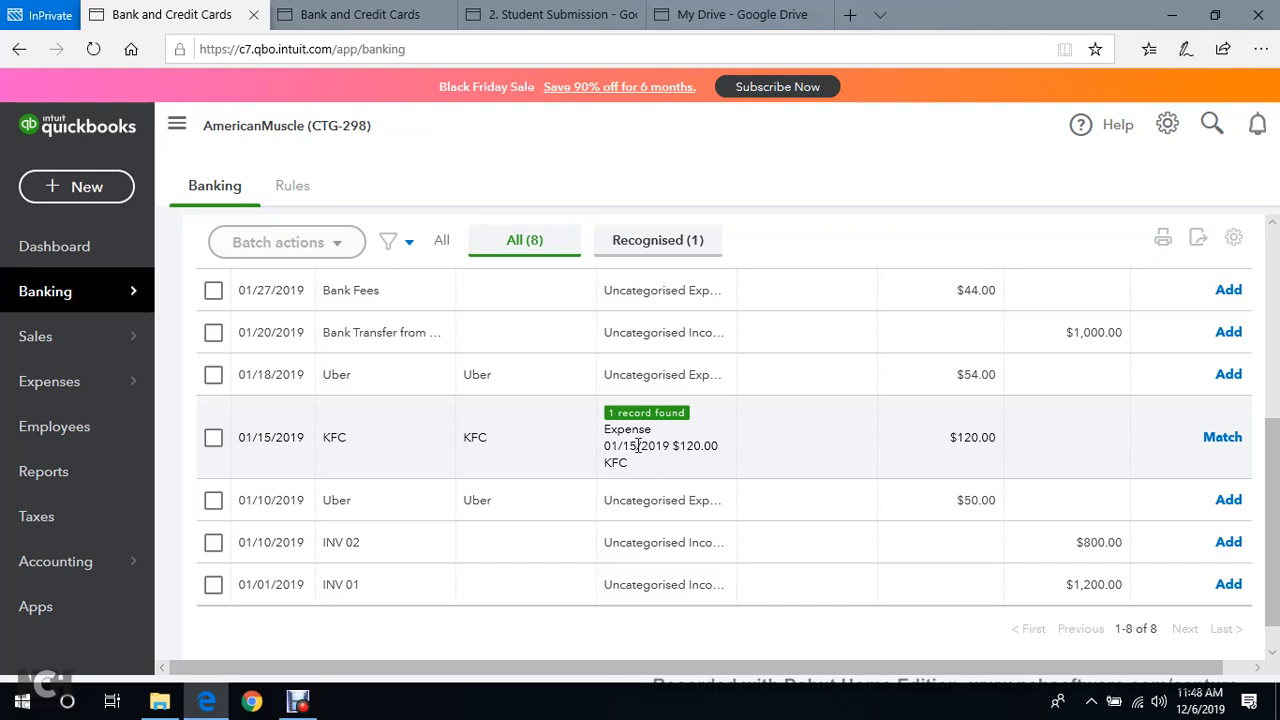
Open the expense record suggested for the KFC bank transaction, review its details and close it without changes.
click(632, 445)
scroll(638, 465, down, 2)
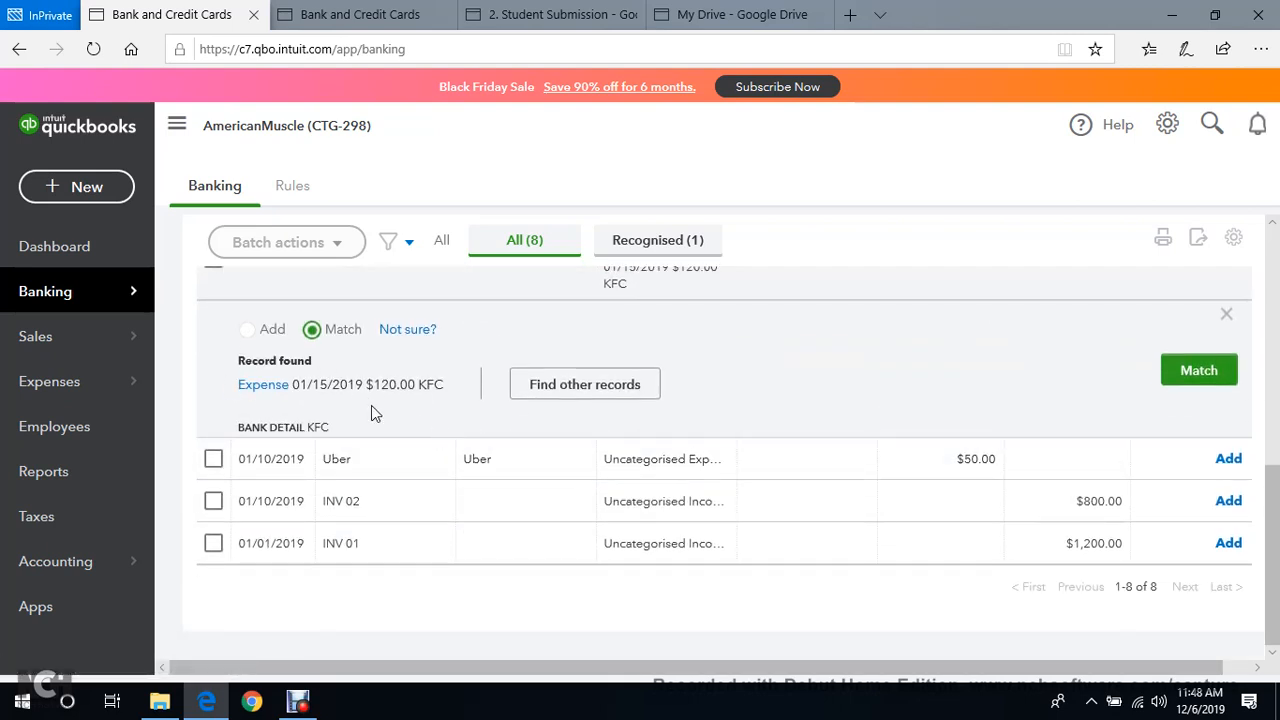
click(257, 390)
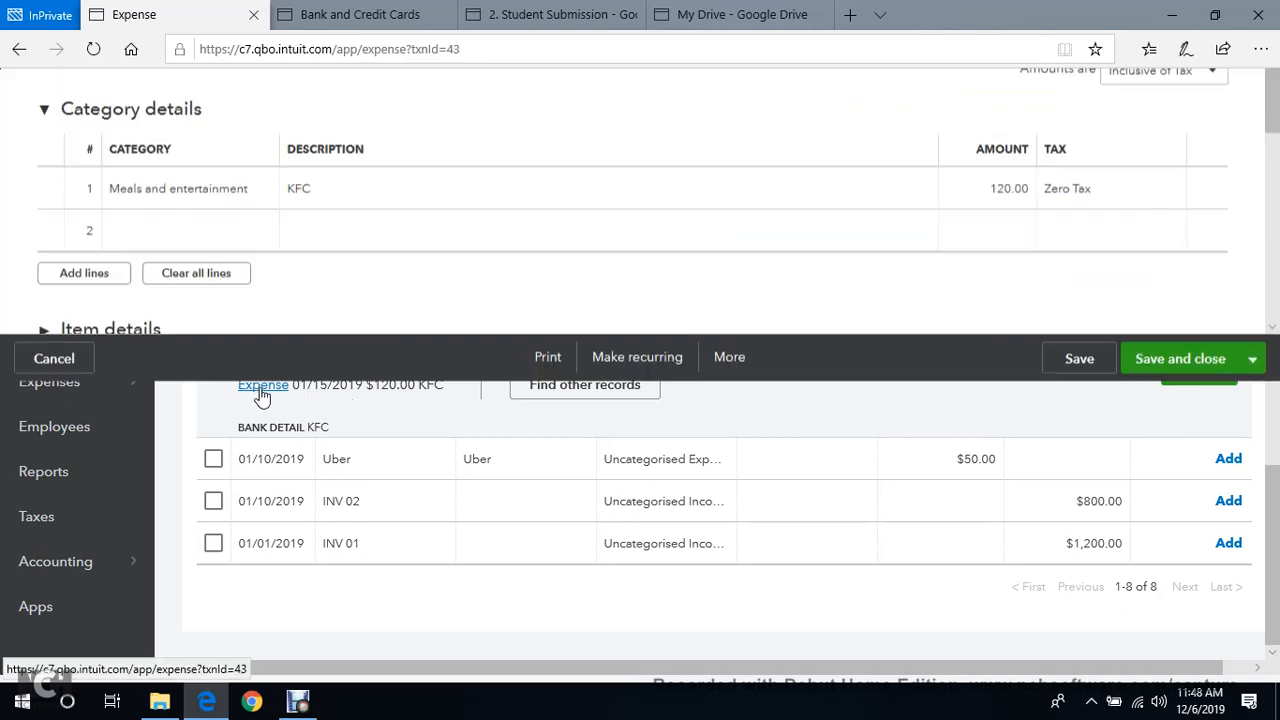
scroll(880, 443, down, 3)
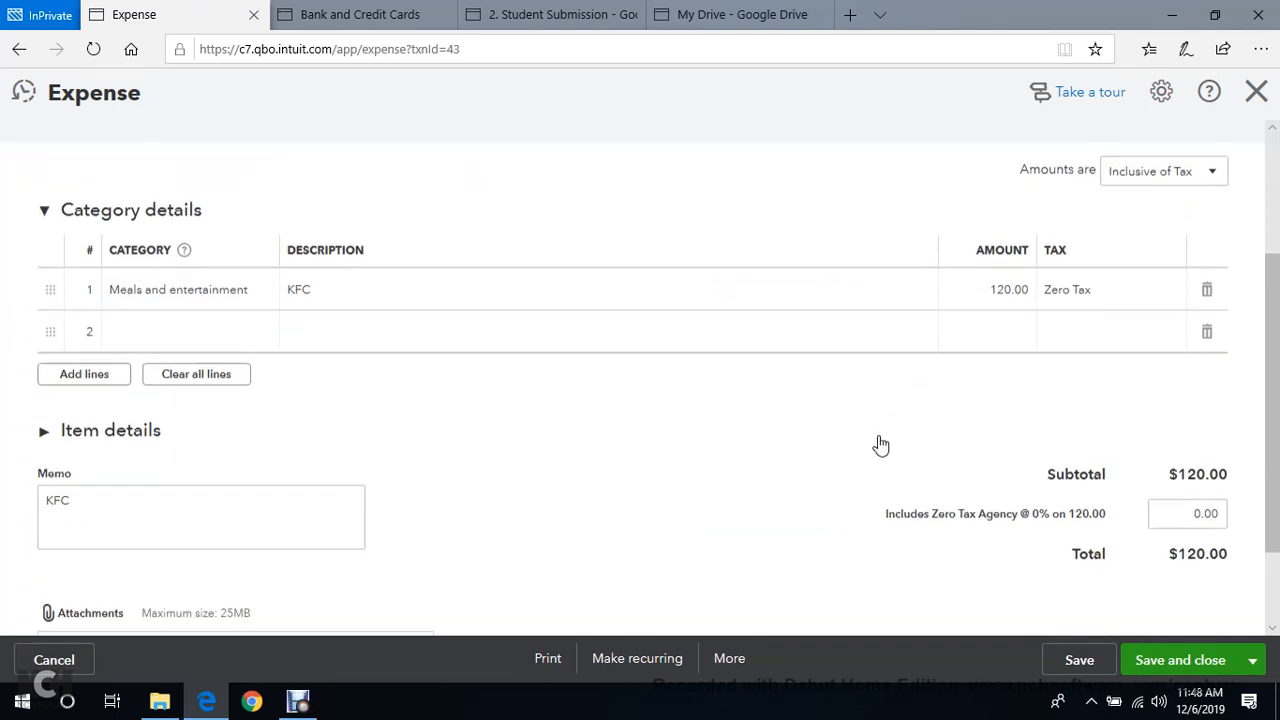
scroll(815, 436, up, 1)
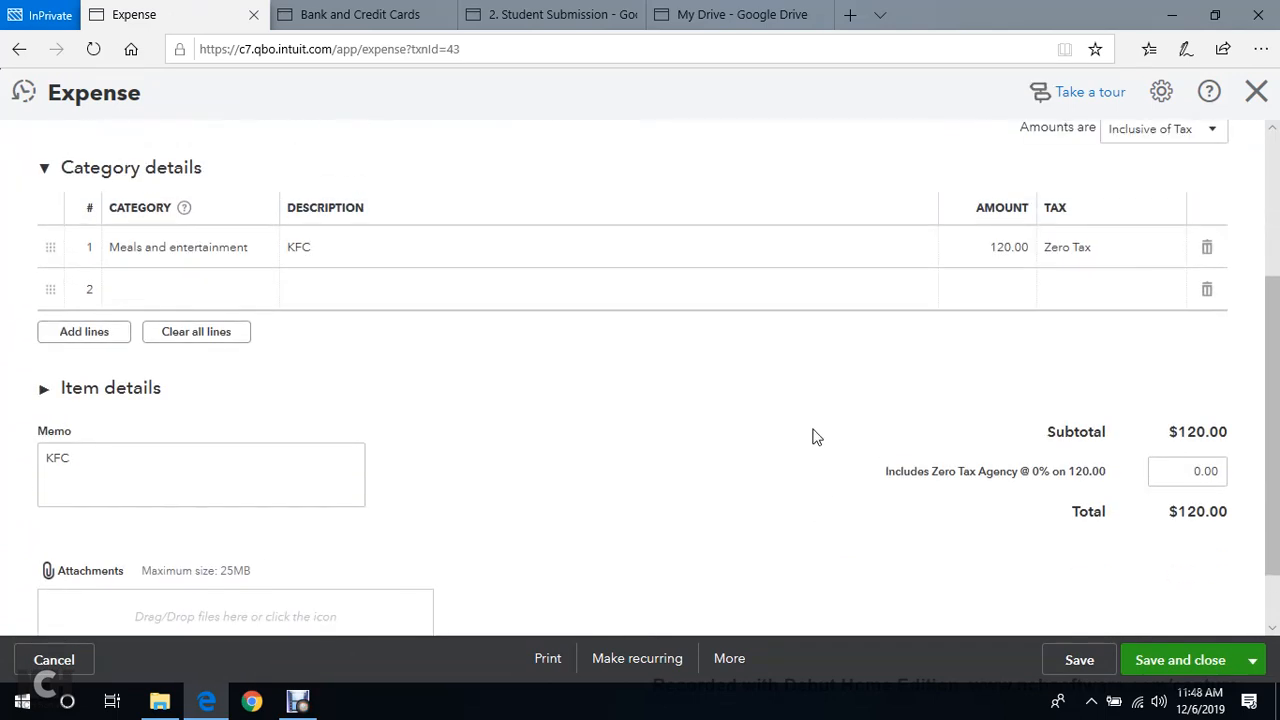
scroll(829, 437, up, 3)
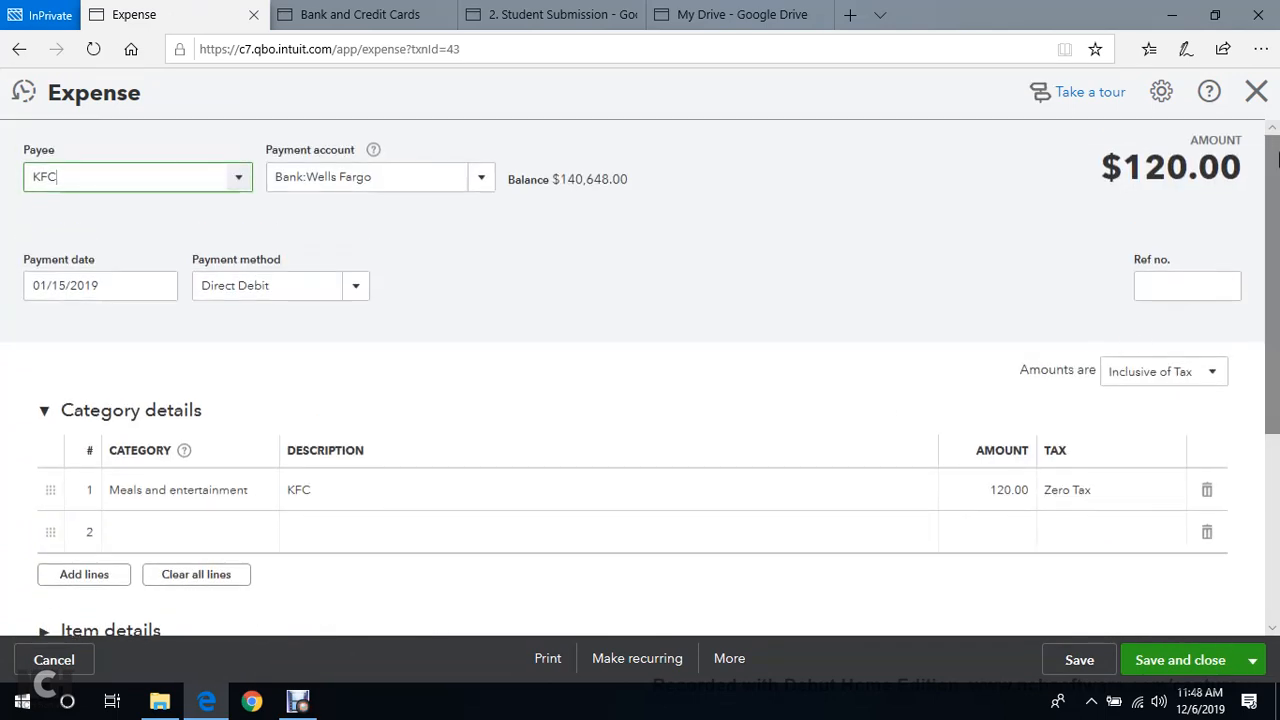
click(1256, 91)
Match the 01/15/2019 KFC bank transaction to its expense record and look over the remaining transactions for review.
scroll(563, 420, down, 2)
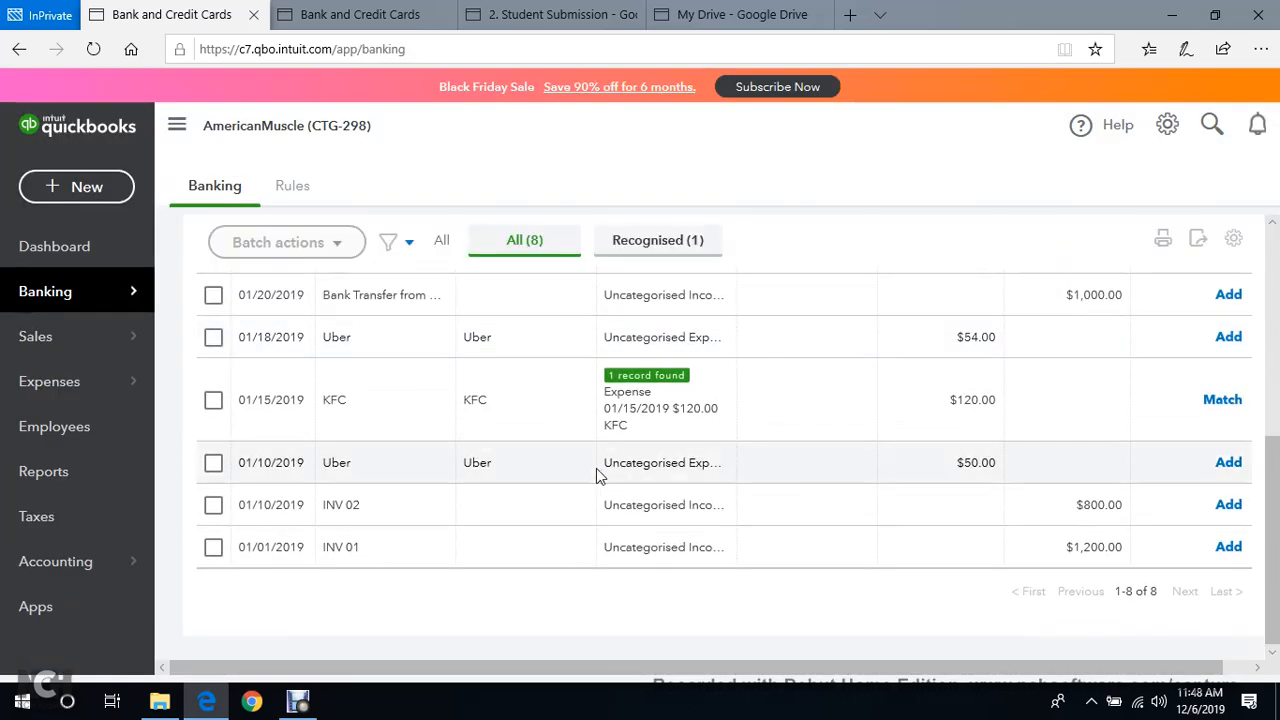
click(1222, 400)
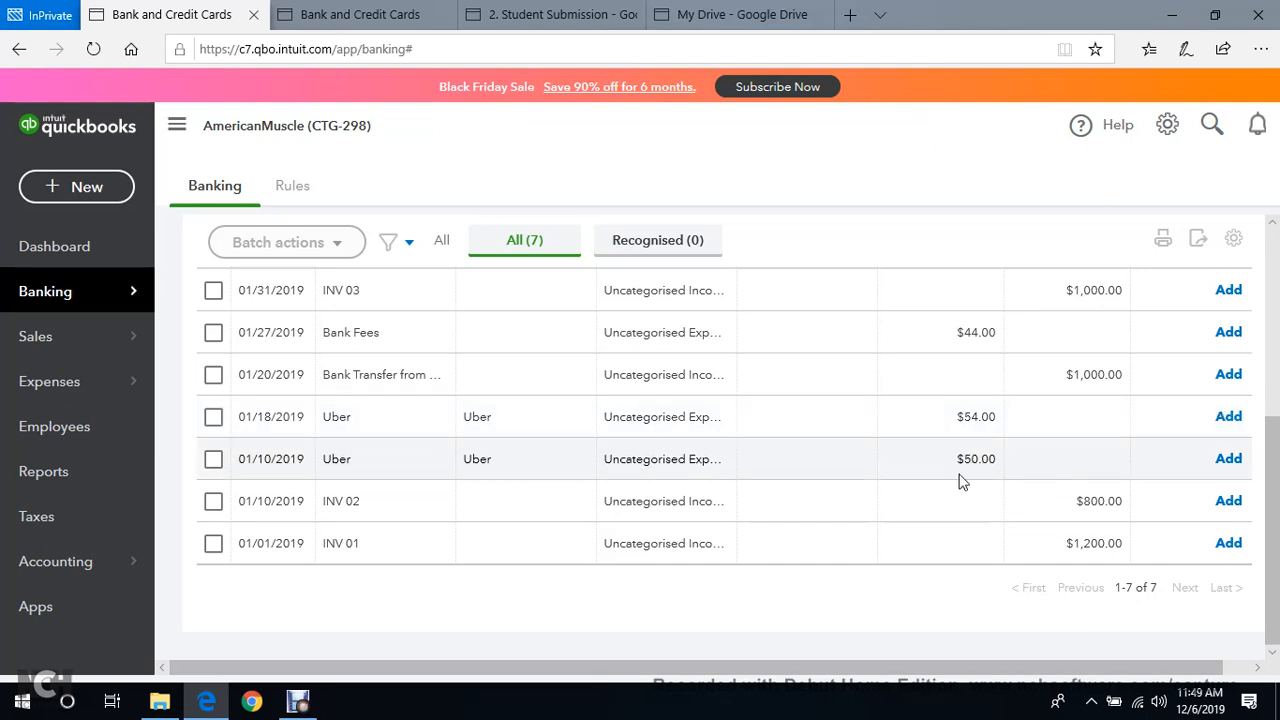
scroll(963, 480, up, 3)
scroll(743, 511, down, 2)
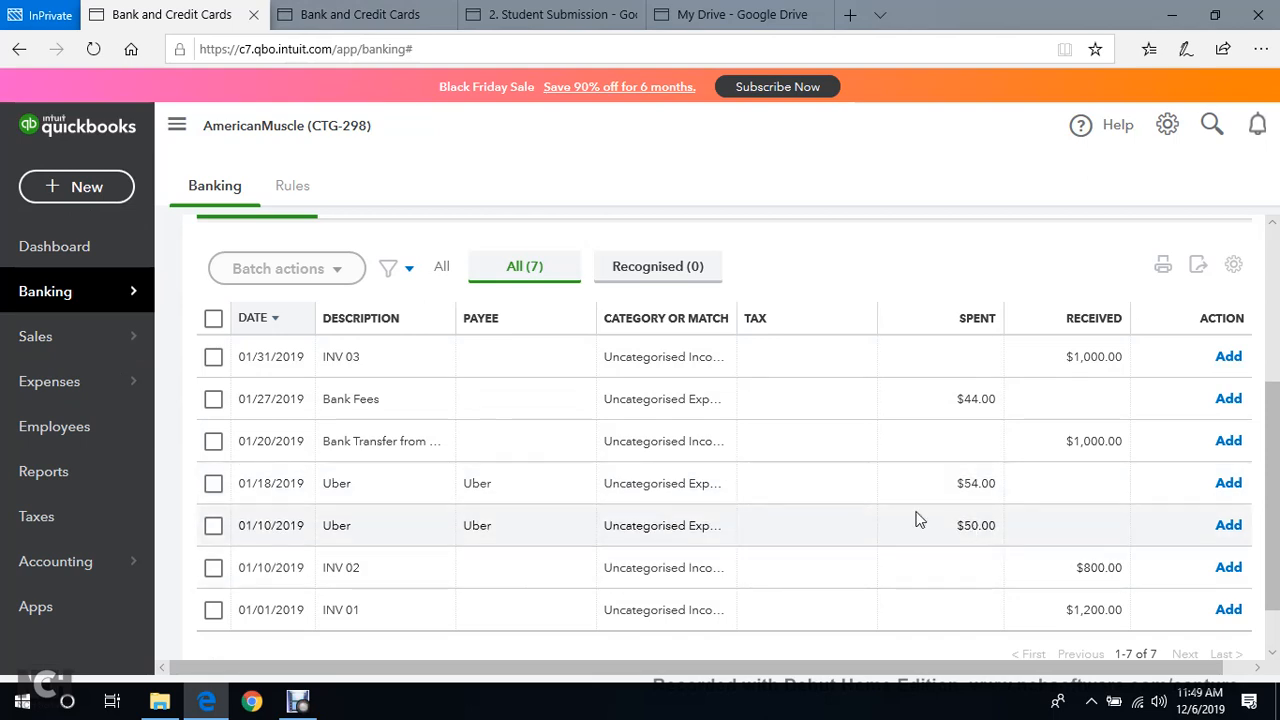
scroll(414, 235, up, 3)
scroll(540, 257, down, 3)
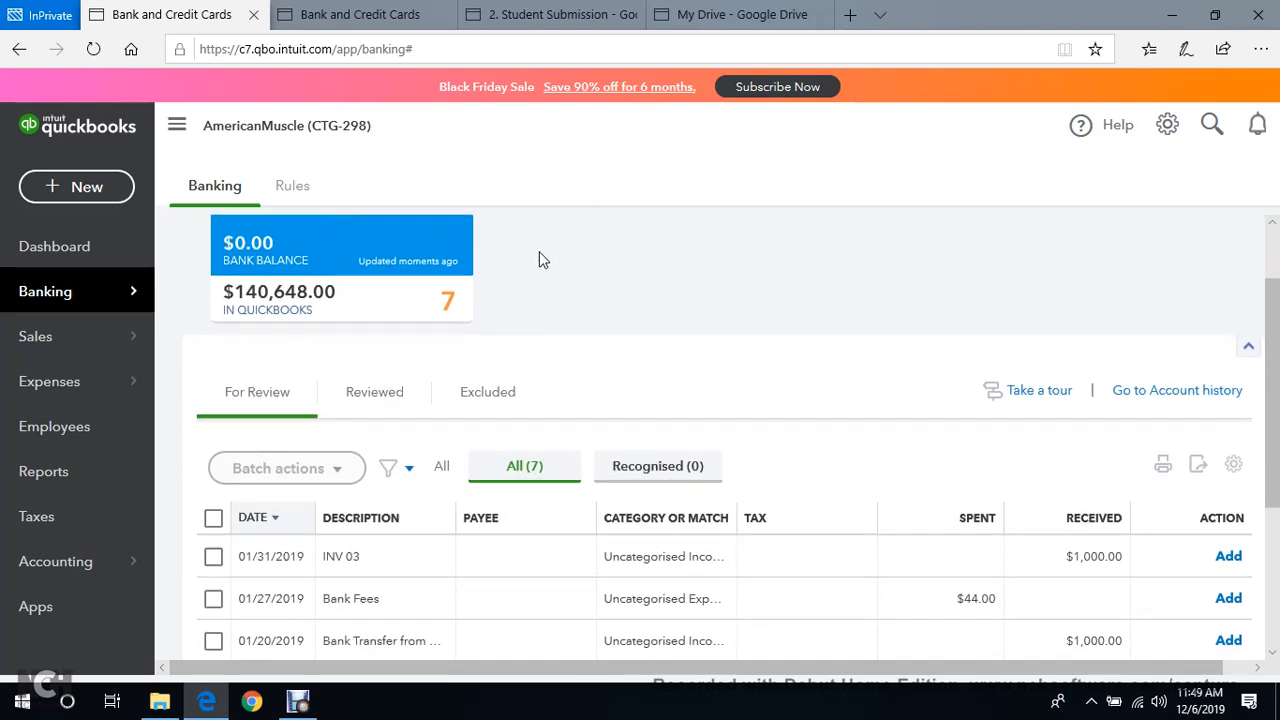
scroll(926, 500, up, 3)
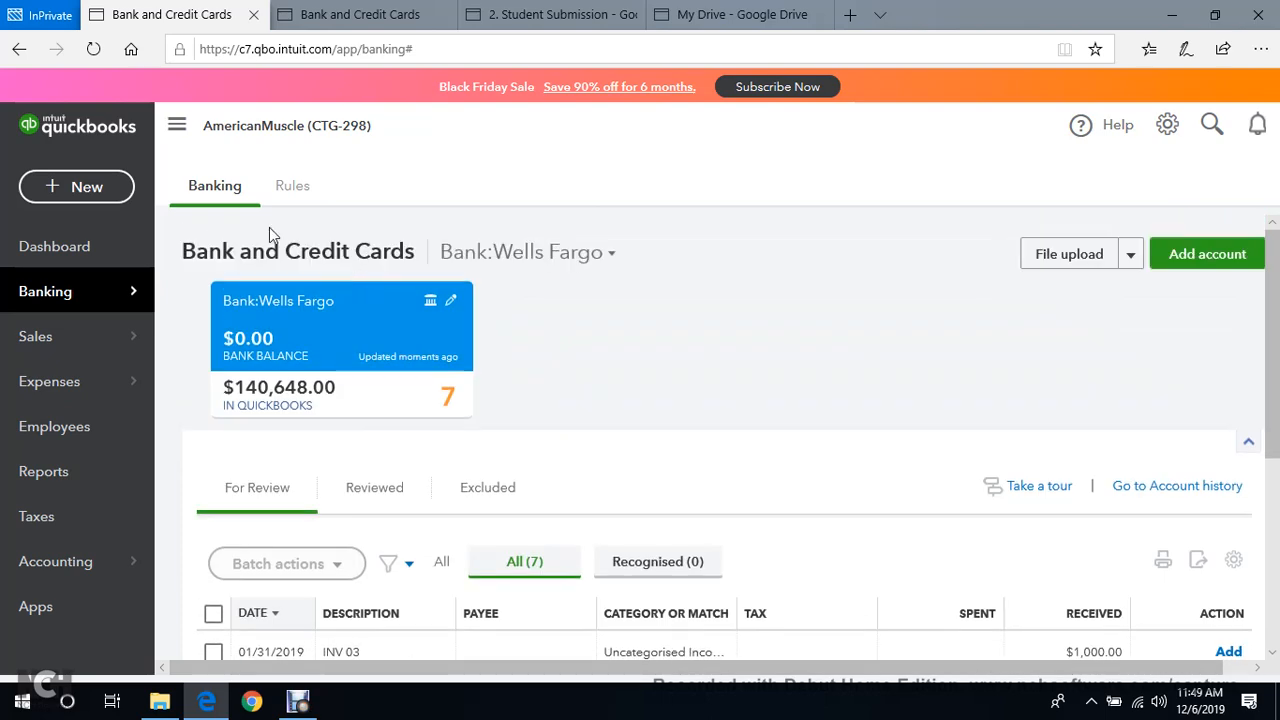
Start a new expense record in the second QuickBooks tab with Uber as the payee.
click(362, 14)
click(127, 200)
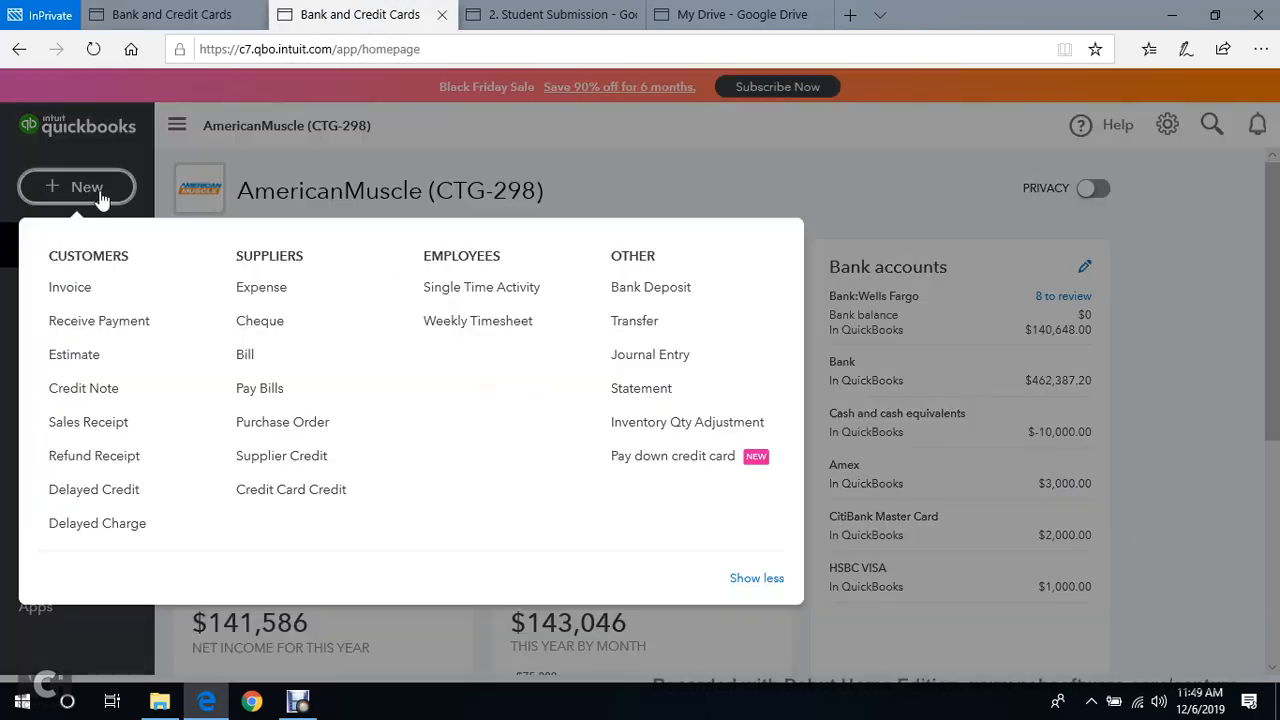
click(285, 287)
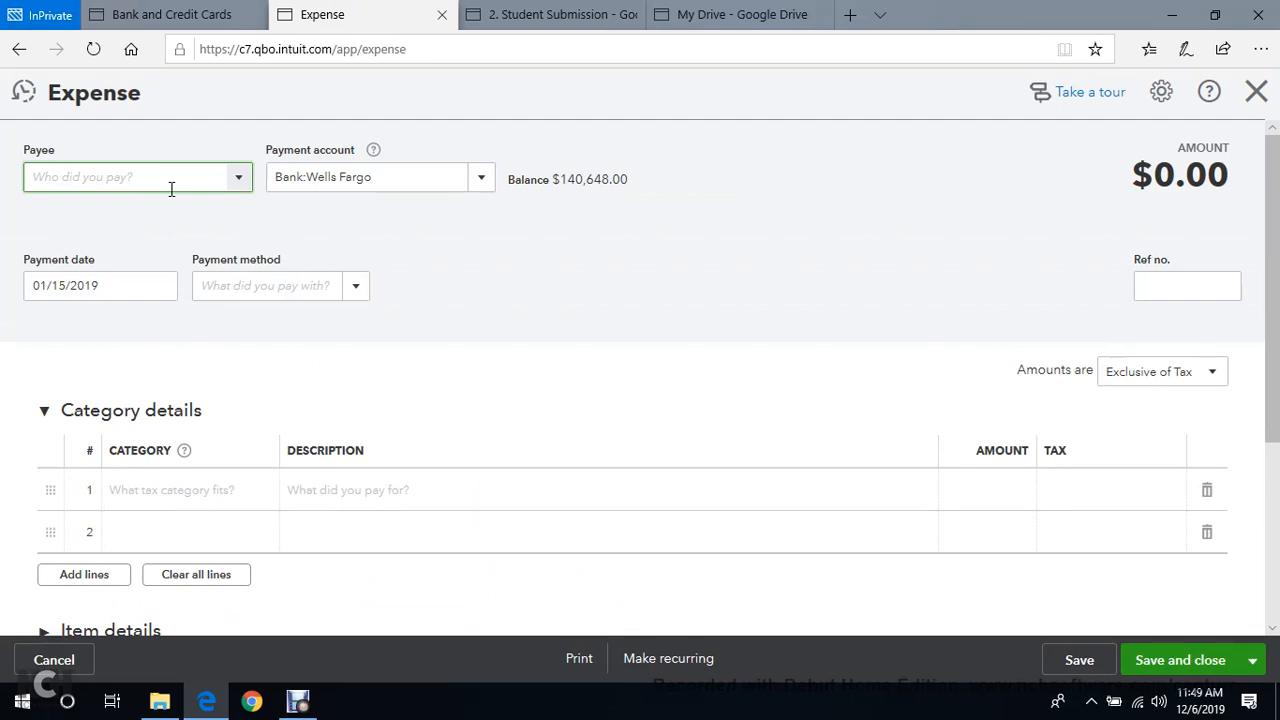
text(Uber)
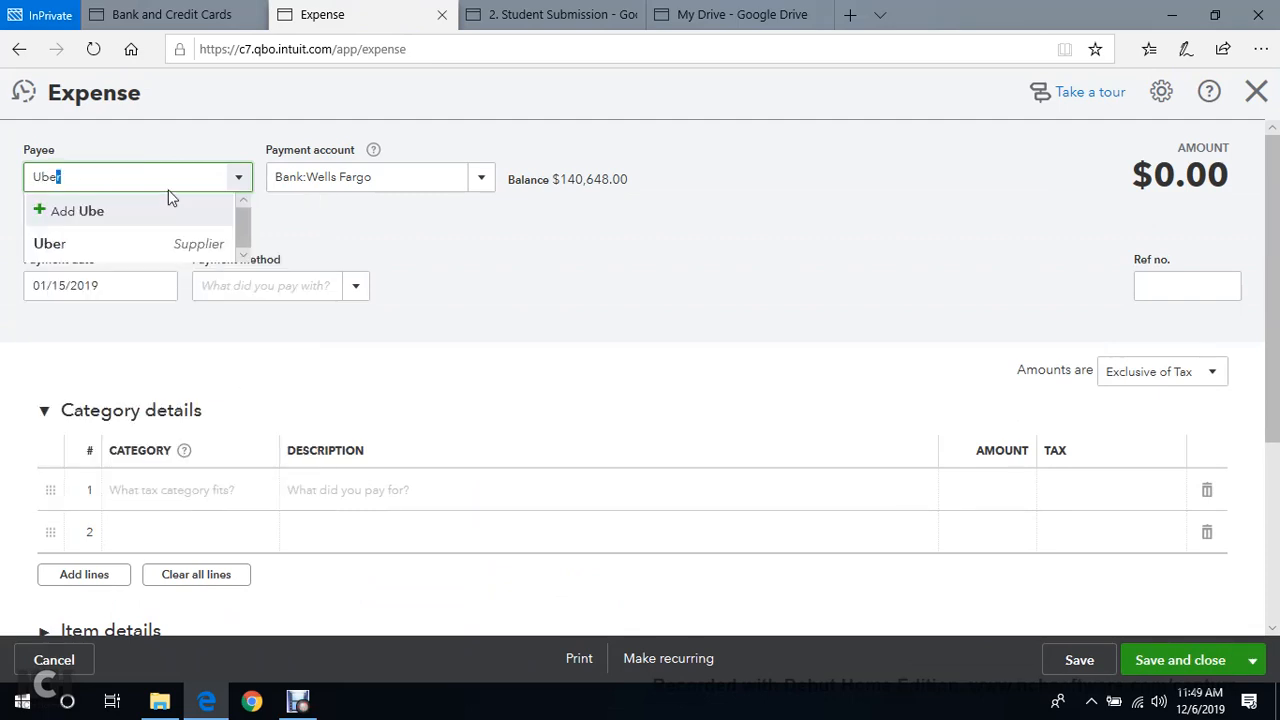
click(114, 243)
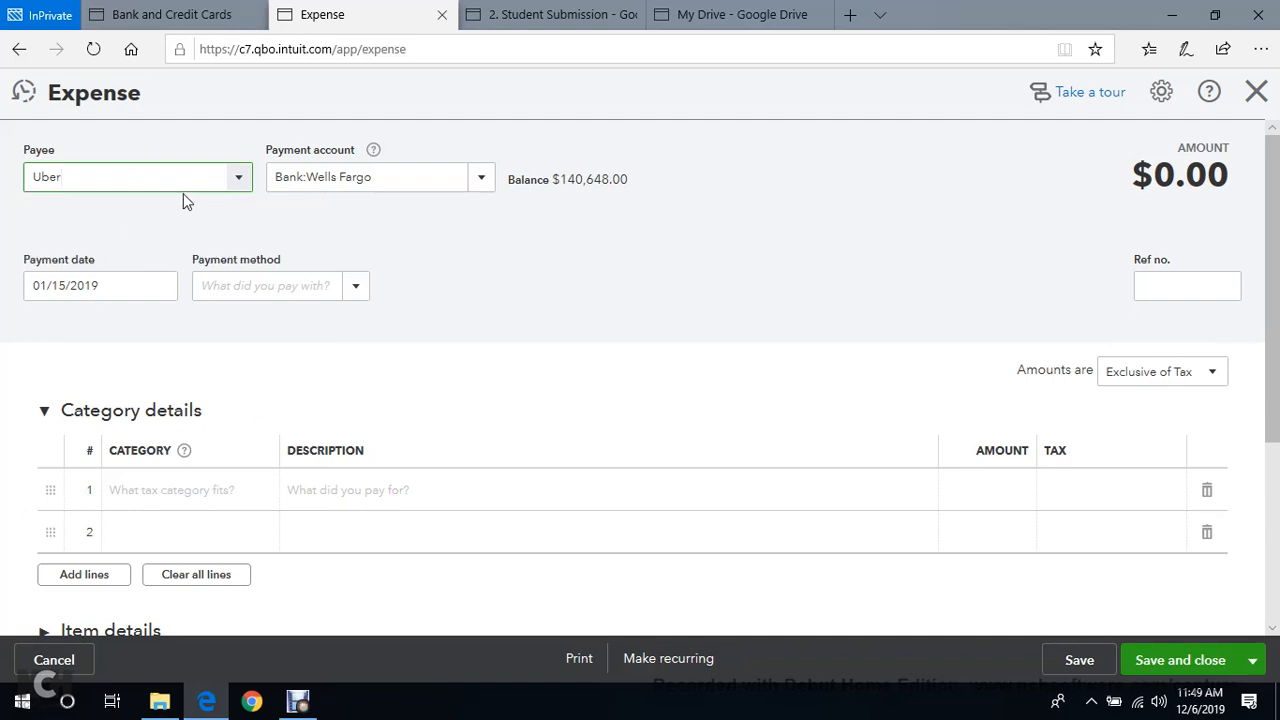
Check the bank feed's Uber entry, and set the expense's payment date to 01/18/2019 and its payment method to Direct Debit.
click(170, 14)
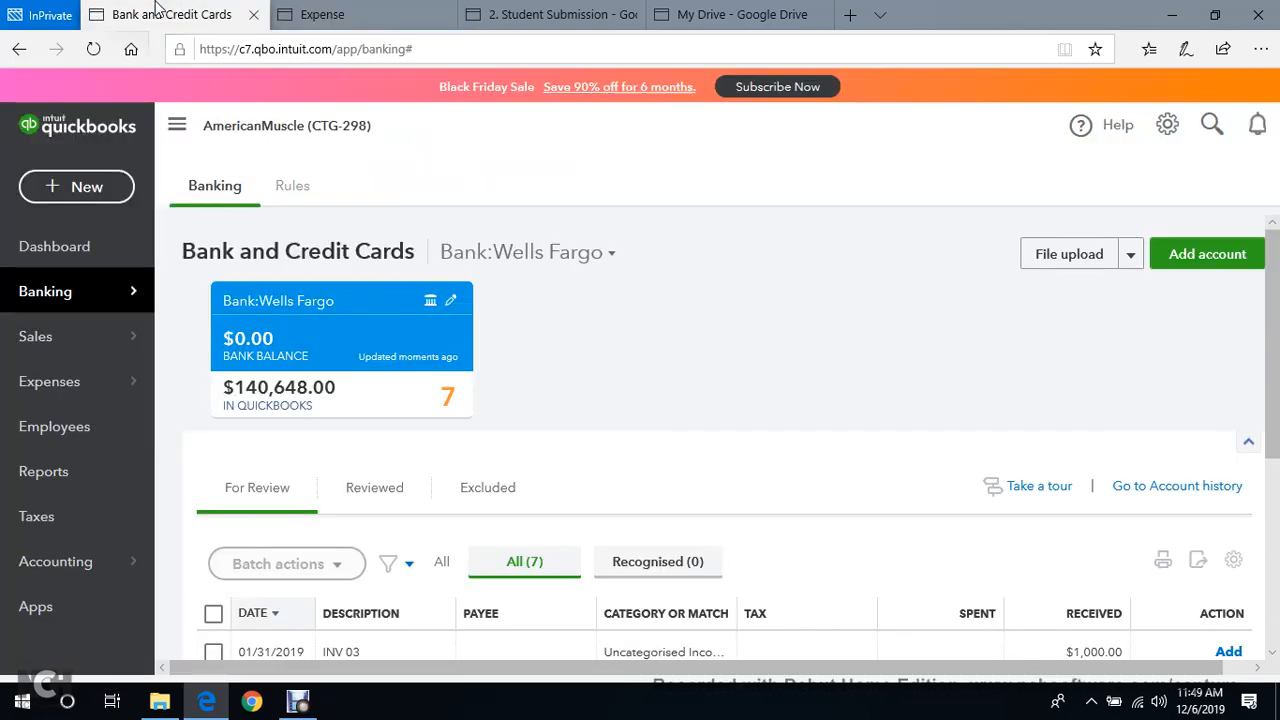
scroll(436, 505, down, 3)
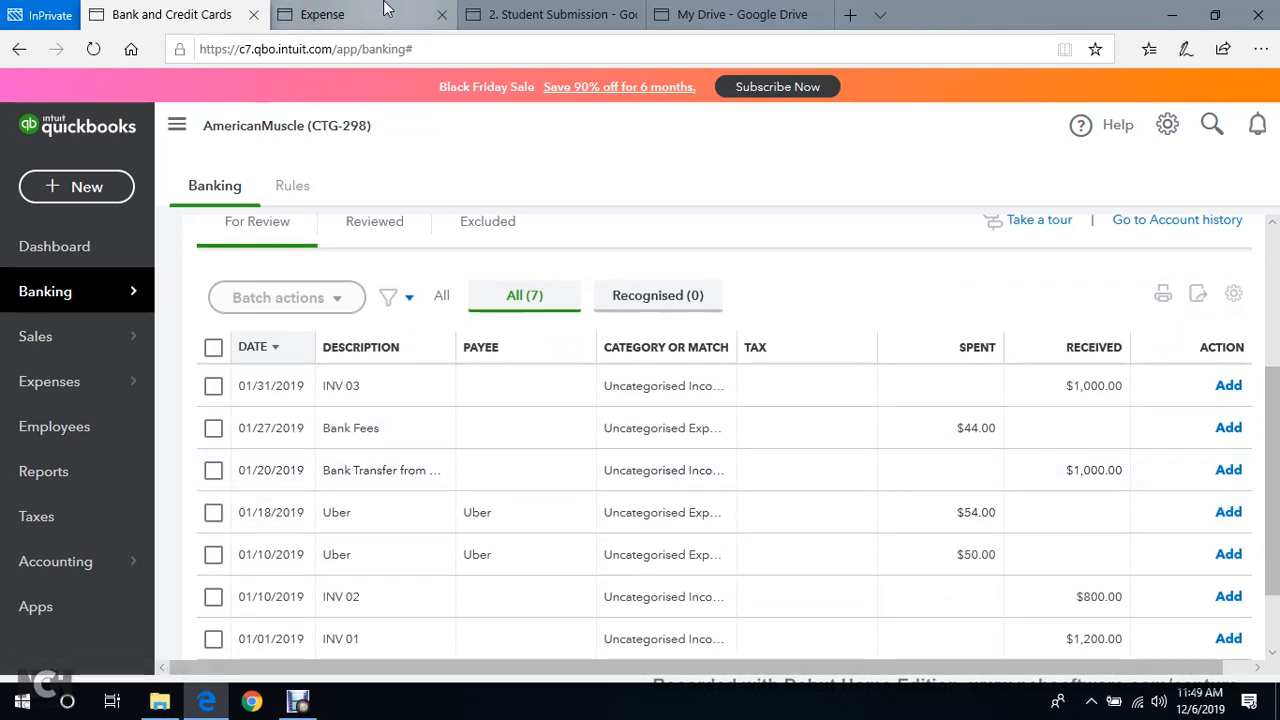
click(280, 13)
click(161, 286)
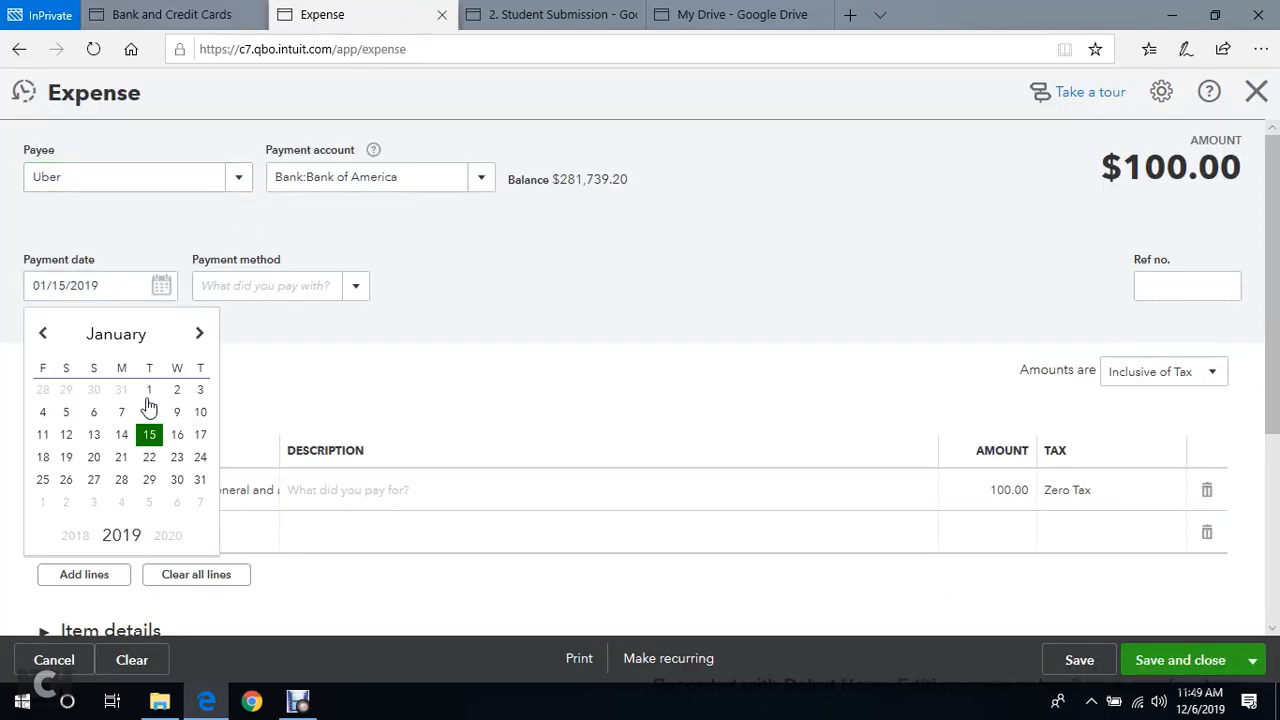
click(40, 460)
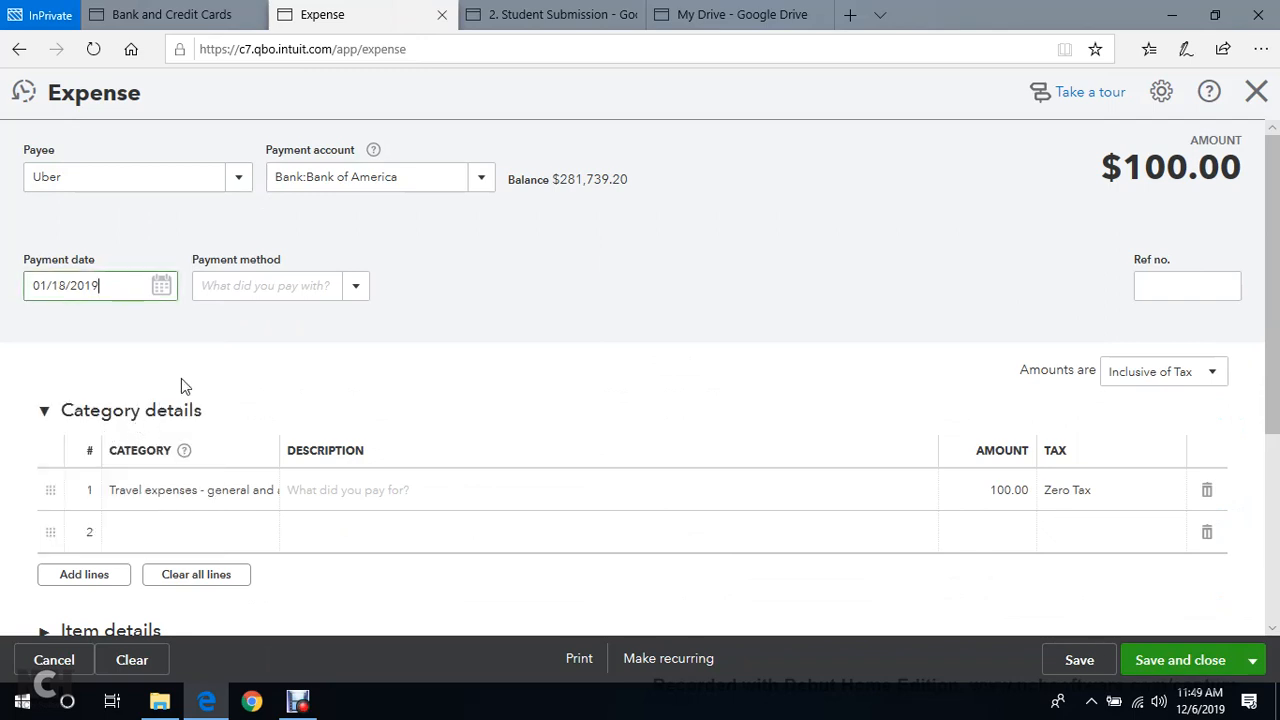
click(355, 287)
click(269, 420)
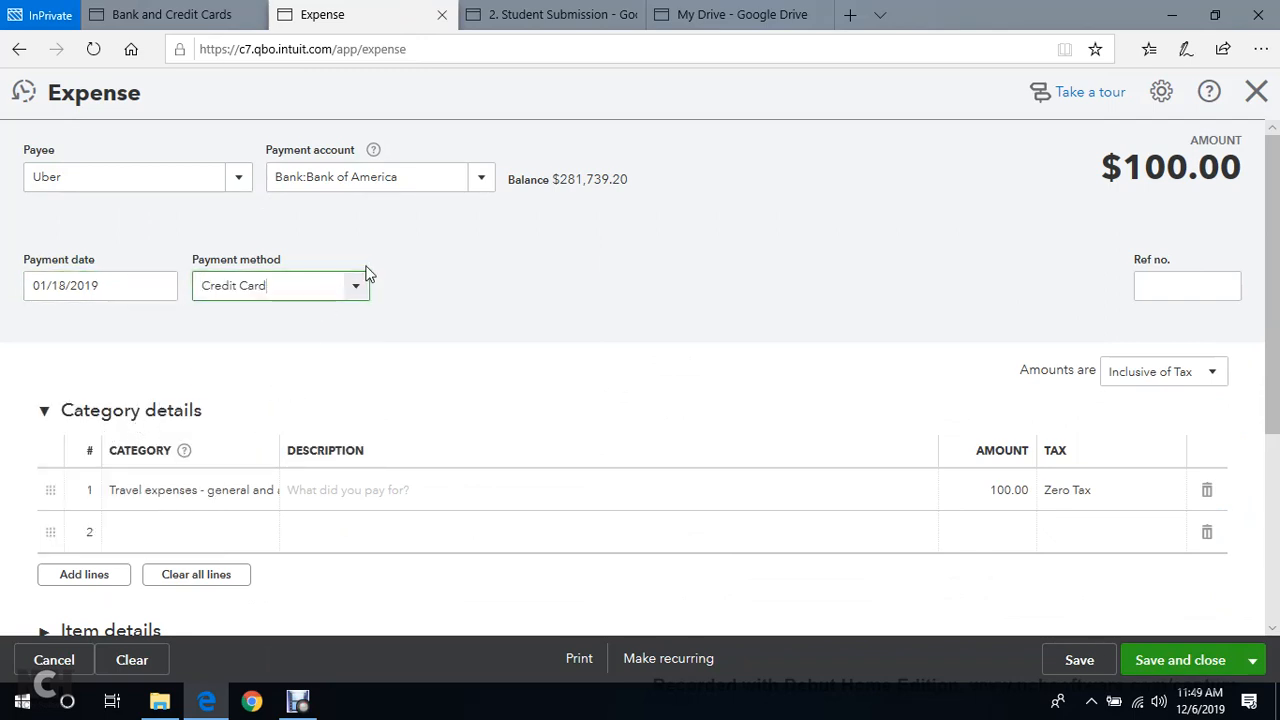
click(346, 290)
click(252, 455)
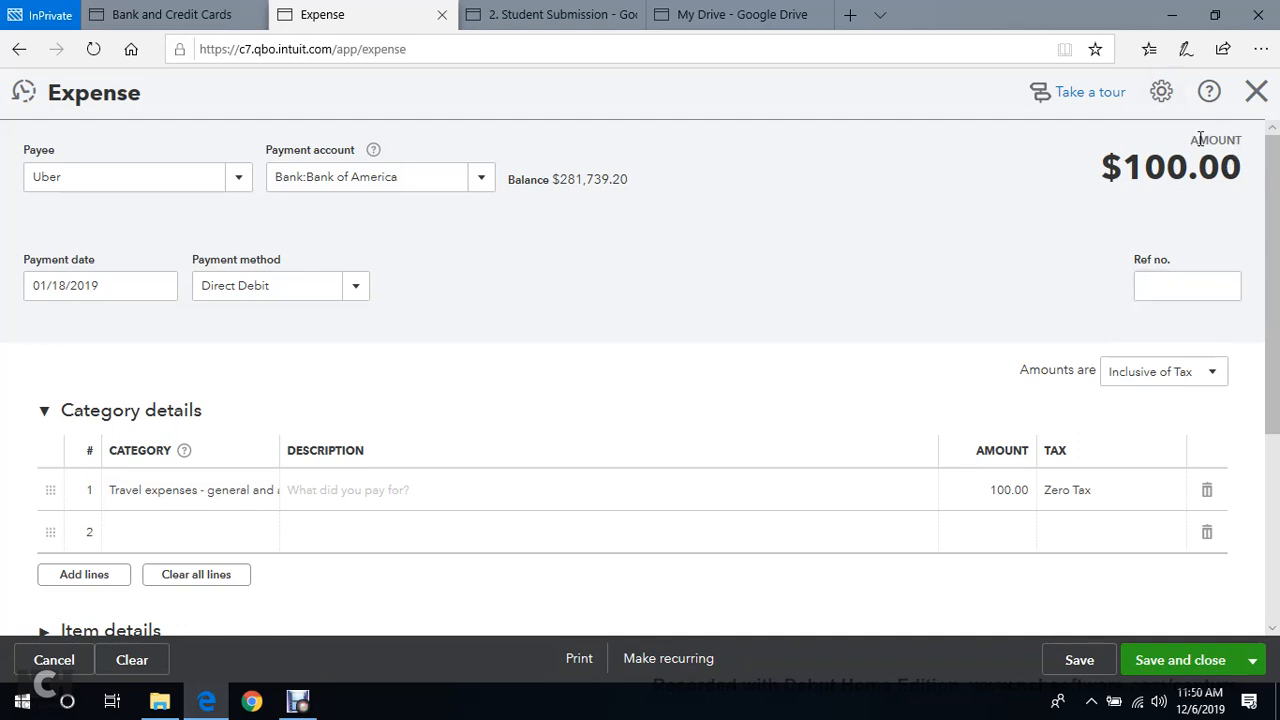
Set the amount of the travel expenses line to 54.00, following the 01/18/2019 Uber bank transaction.
scroll(1176, 303, down, 1)
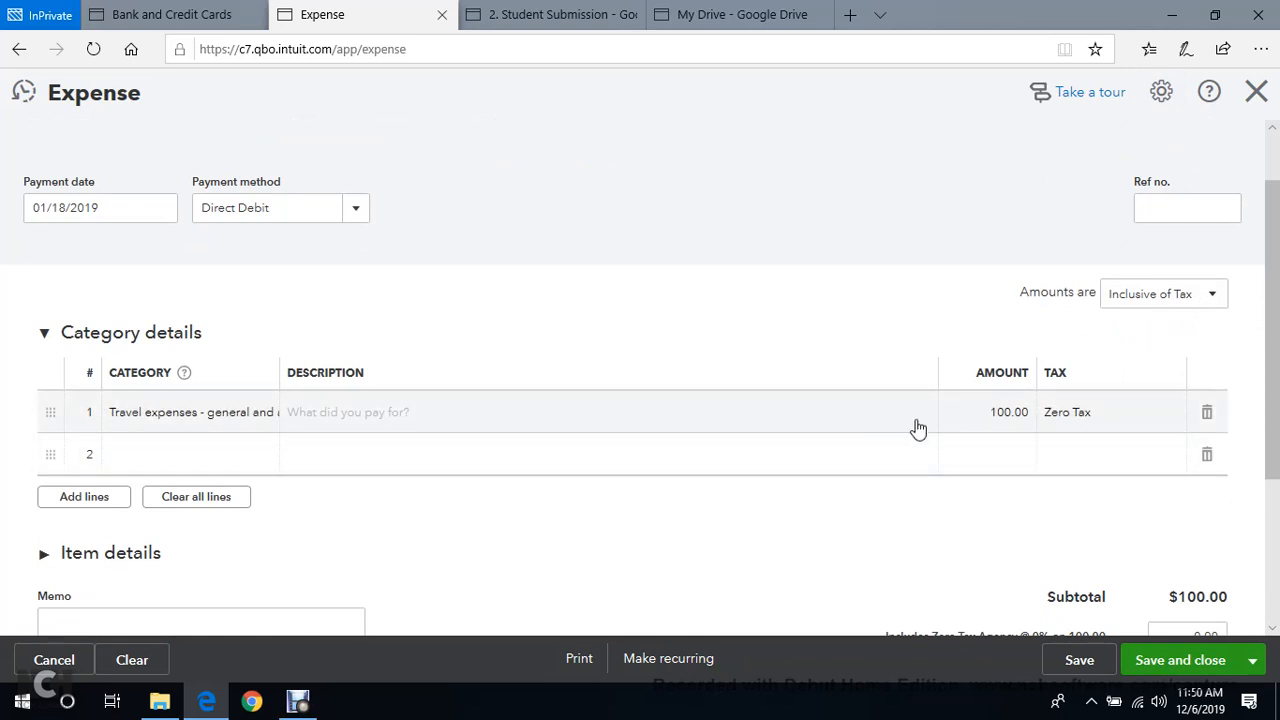
click(170, 14)
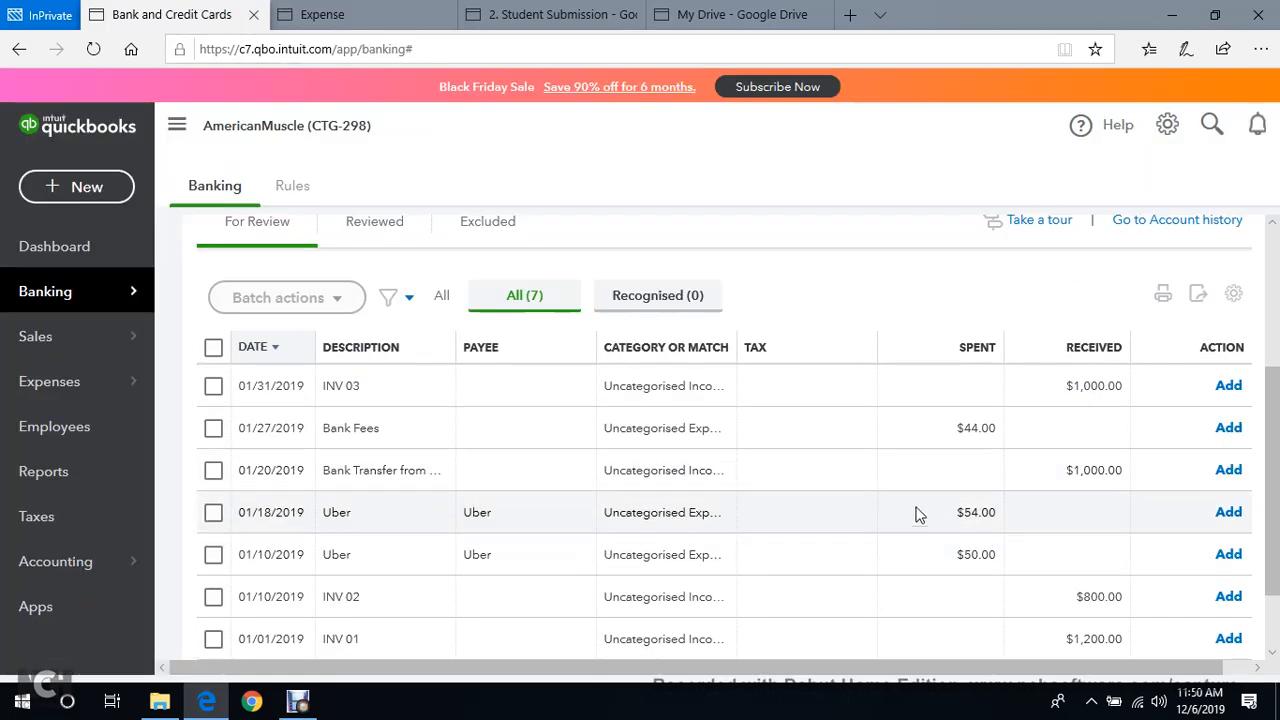
click(322, 14)
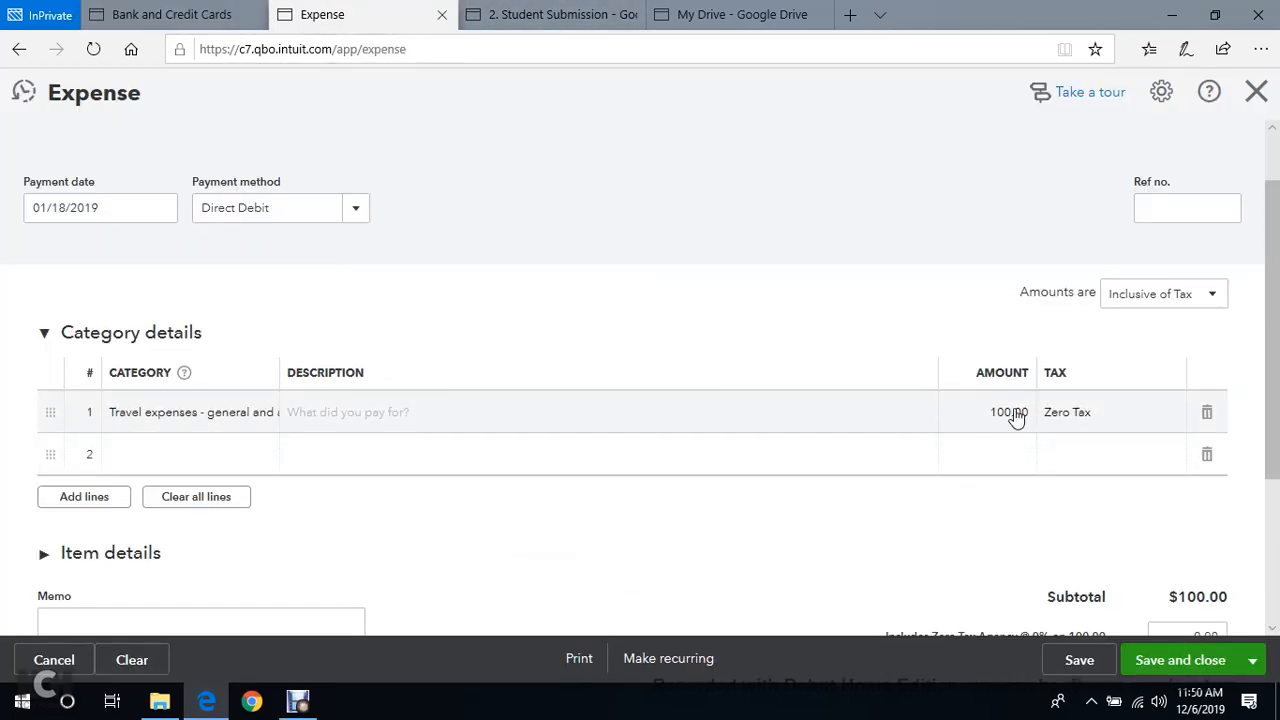
click(1012, 414)
text(54)
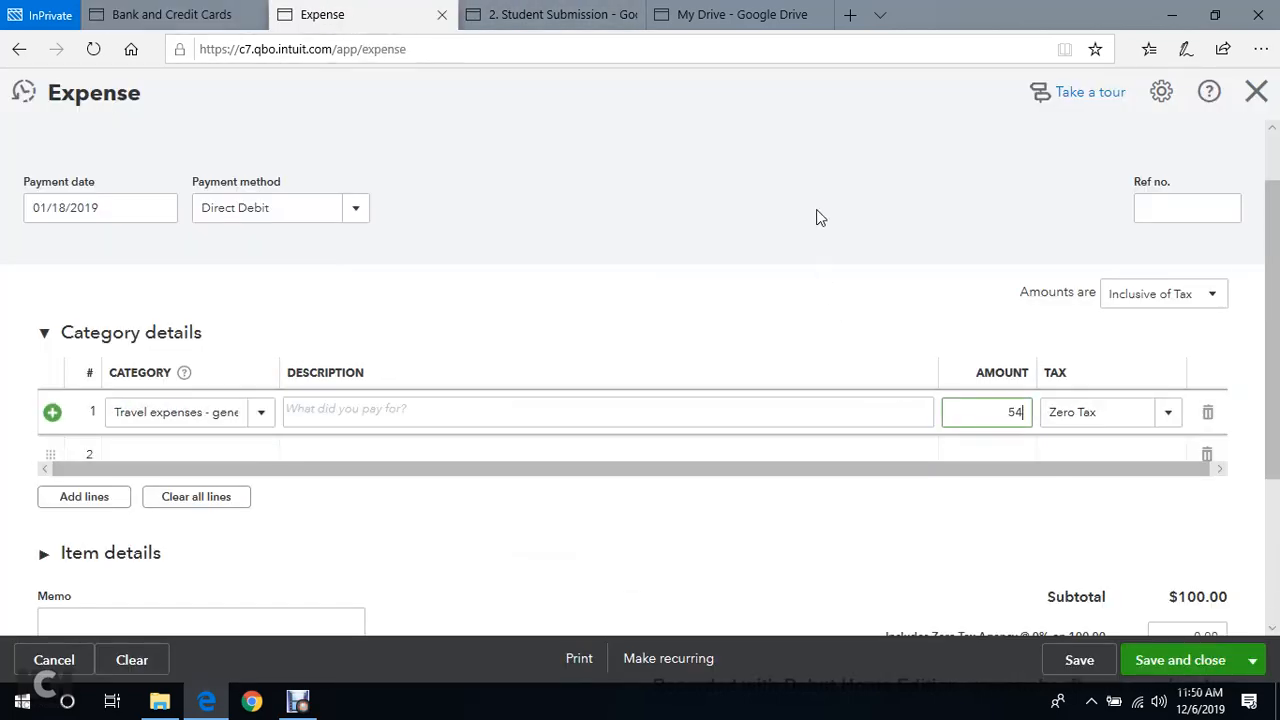
click(820, 218)
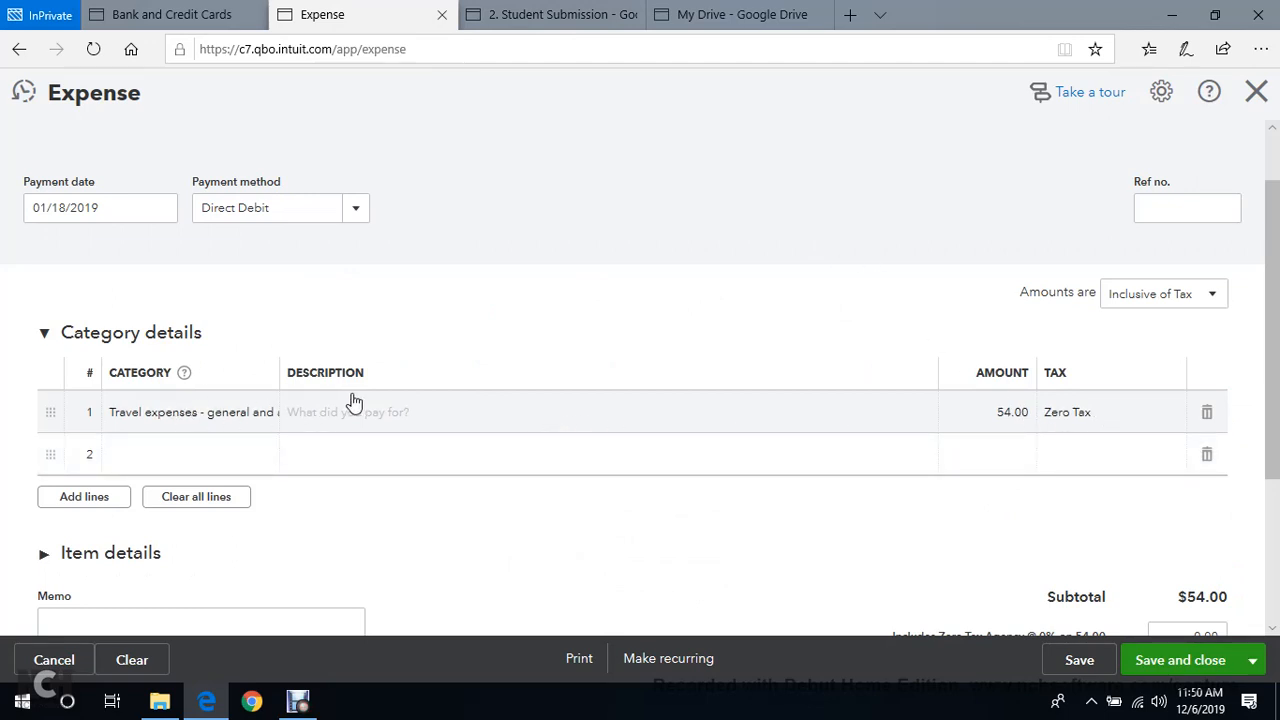
scroll(345, 400, down, 1)
scroll(292, 395, down, 2)
scroll(494, 400, up, 2)
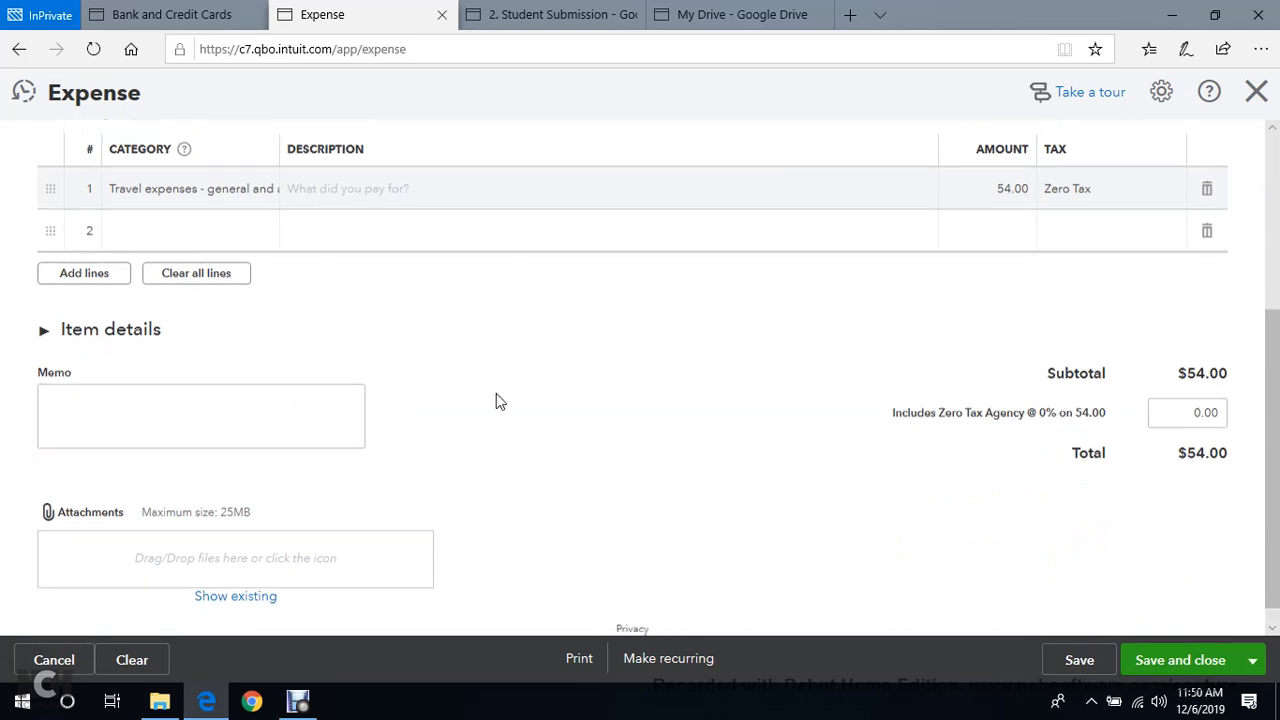
Set the Uber expense's payment account to Wells Fargo, then save and close the expense.
scroll(377, 410, up, 3)
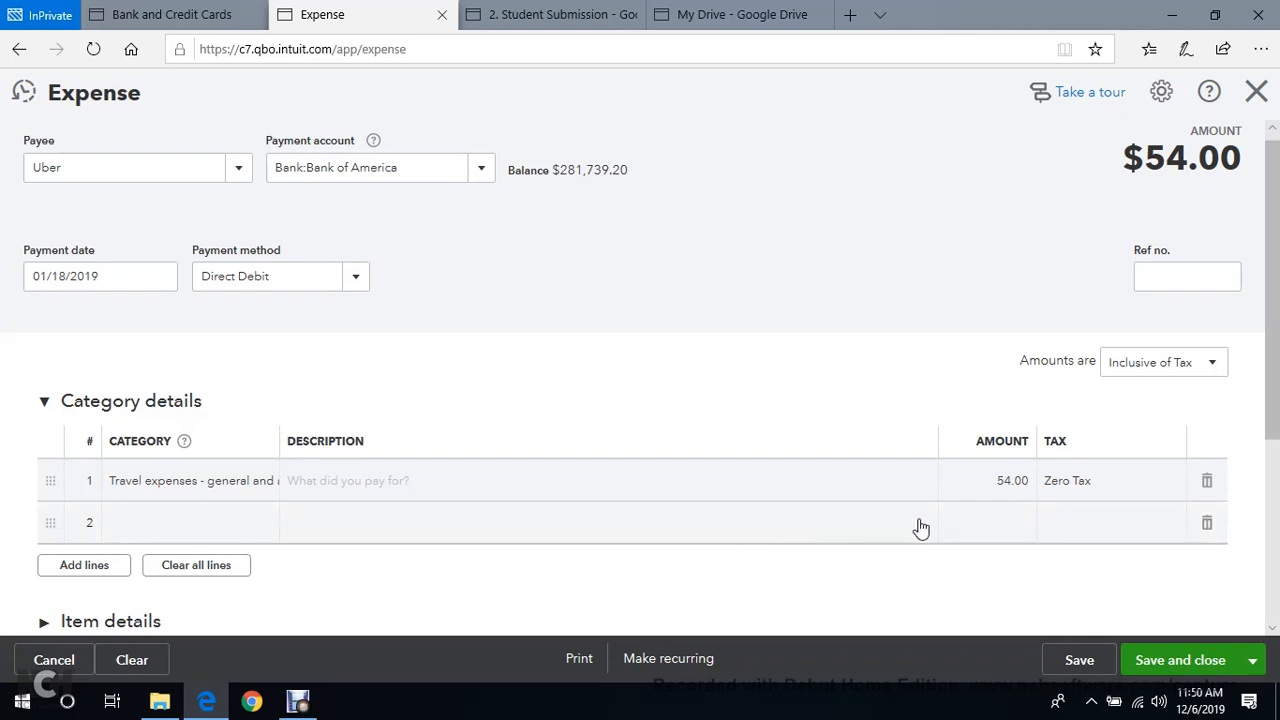
click(485, 175)
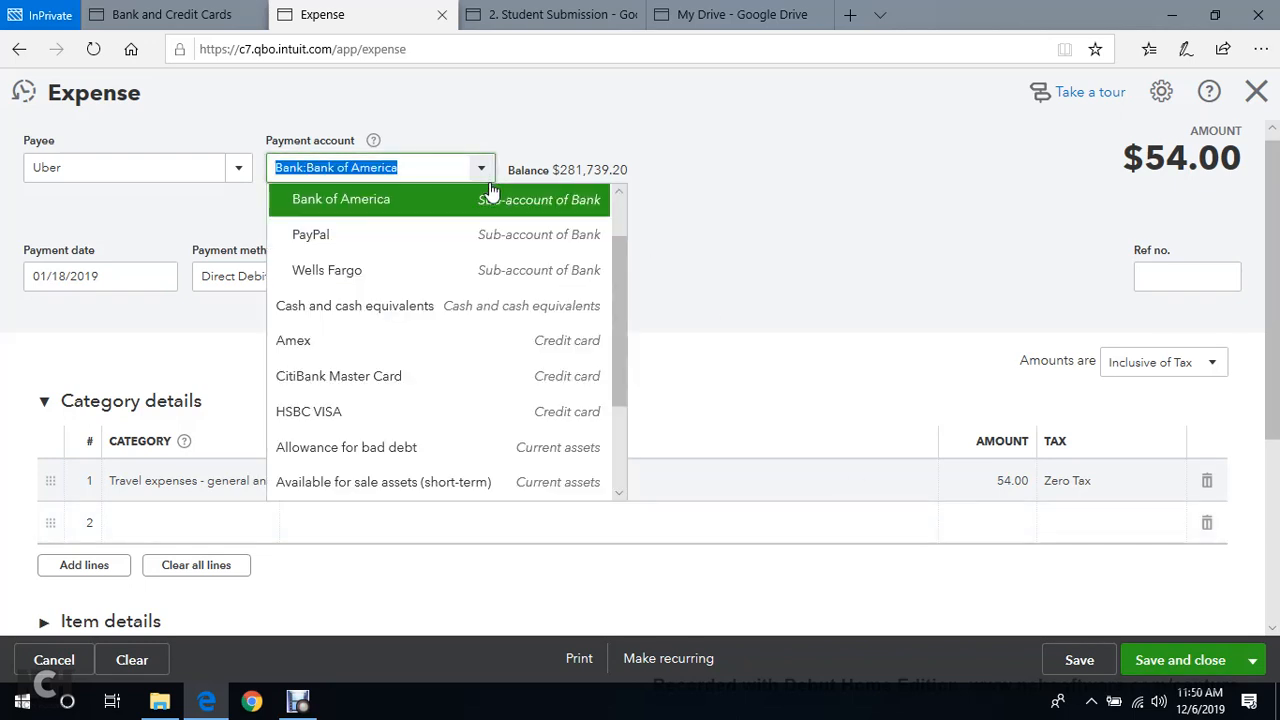
click(447, 272)
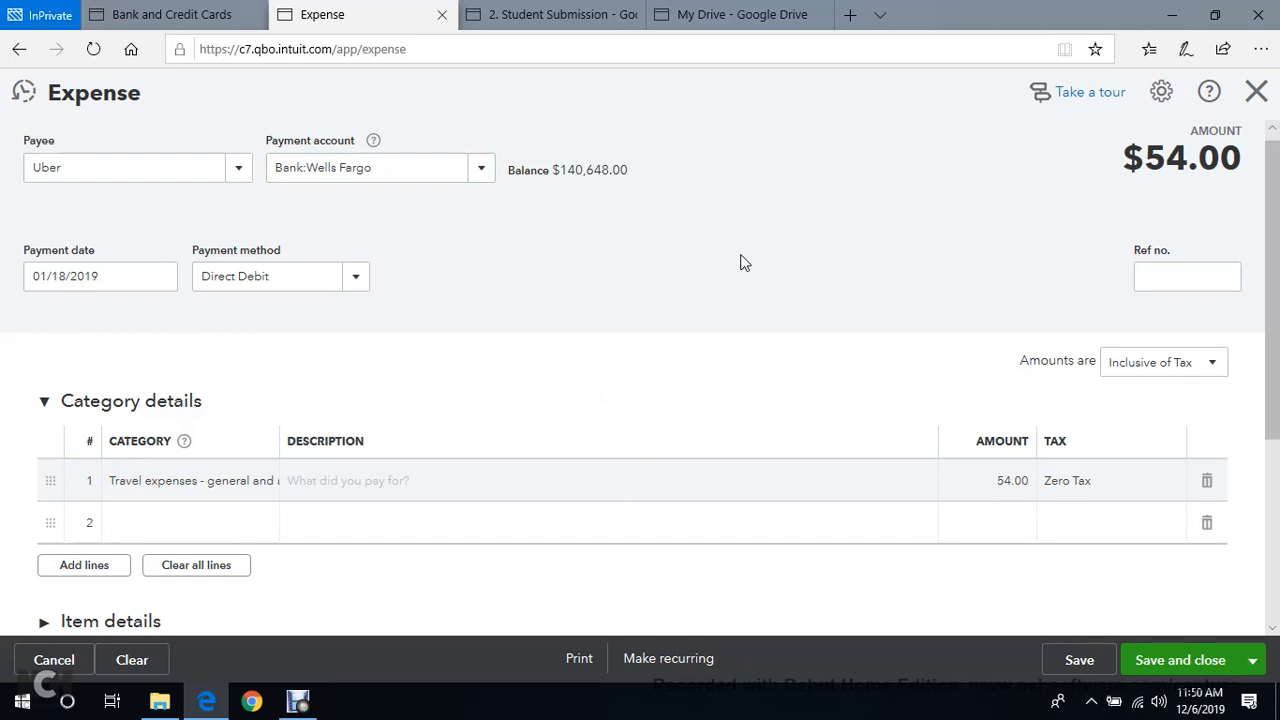
scroll(930, 390, down, 2)
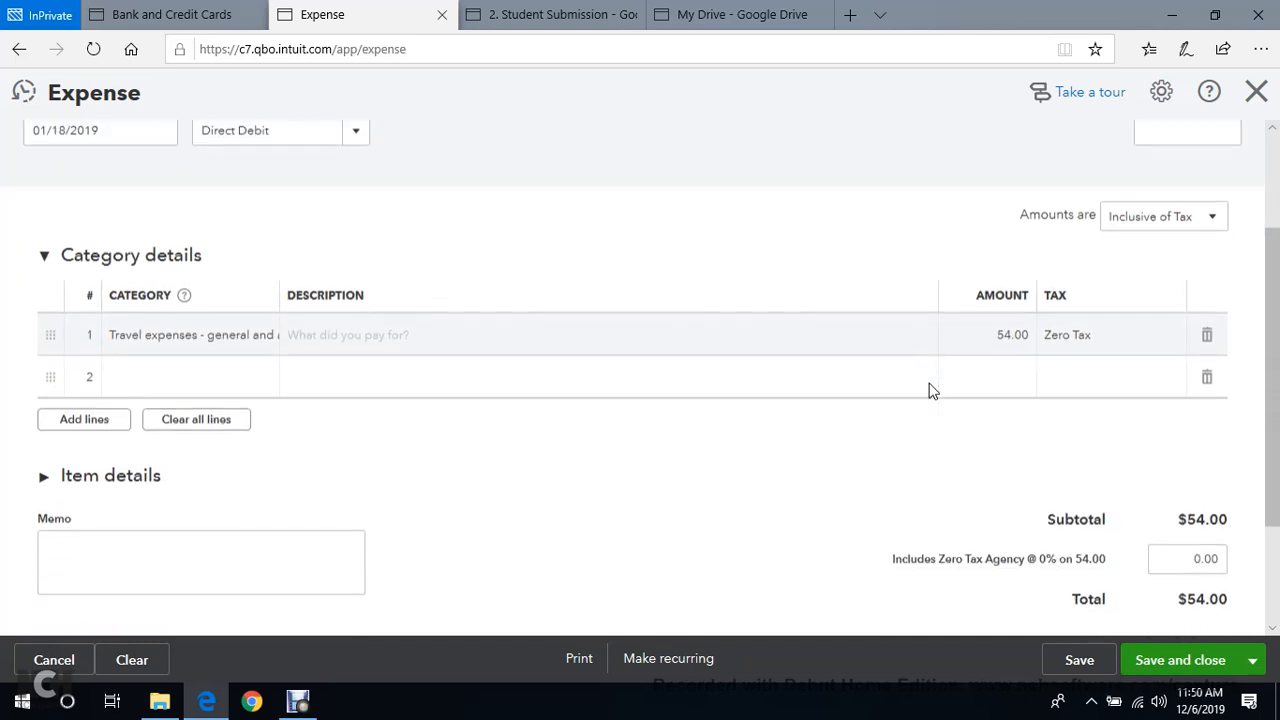
scroll(930, 390, down, 2)
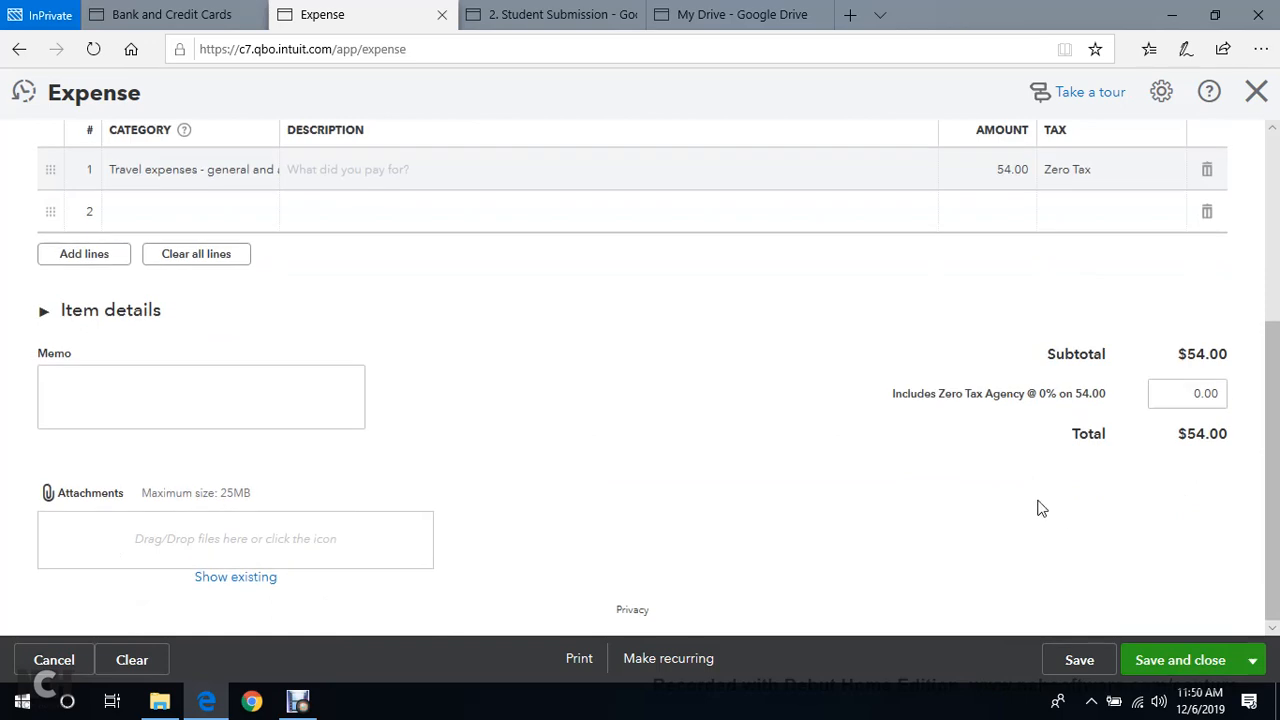
click(1180, 662)
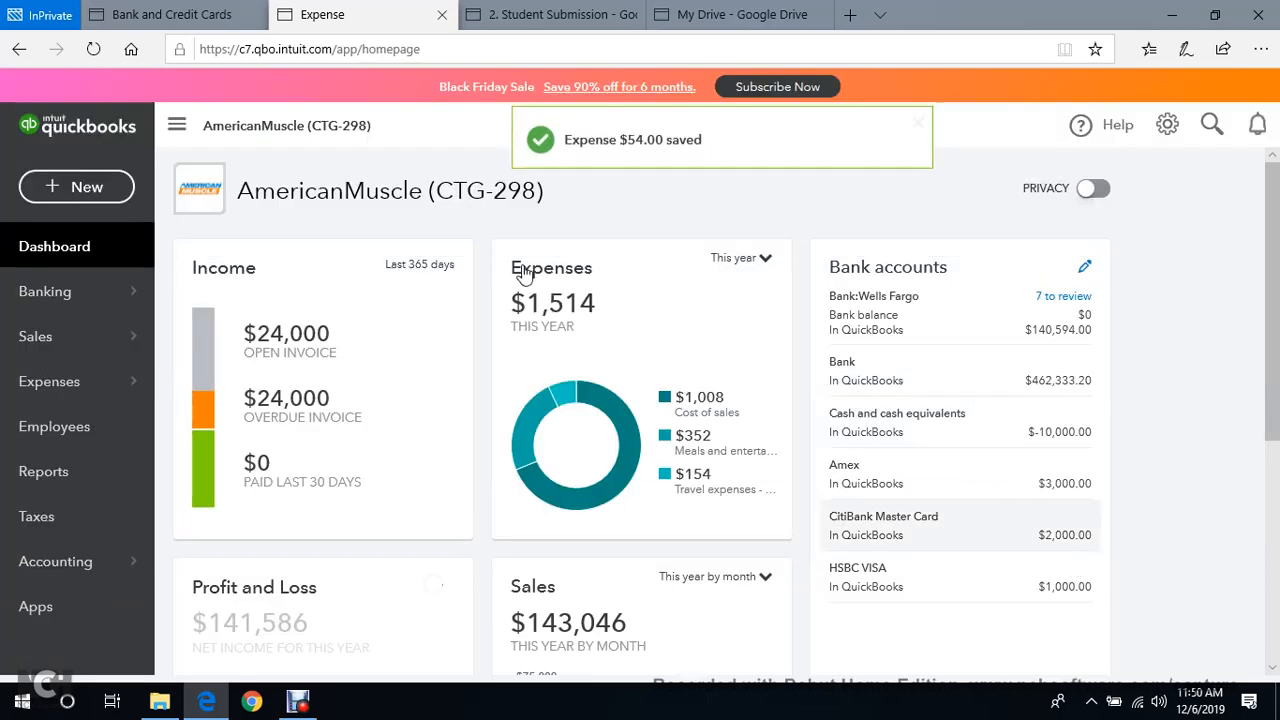
Reload the Bank and Credit Cards page and locate the 01/18/2019 Uber transaction awaiting review.
click(170, 14)
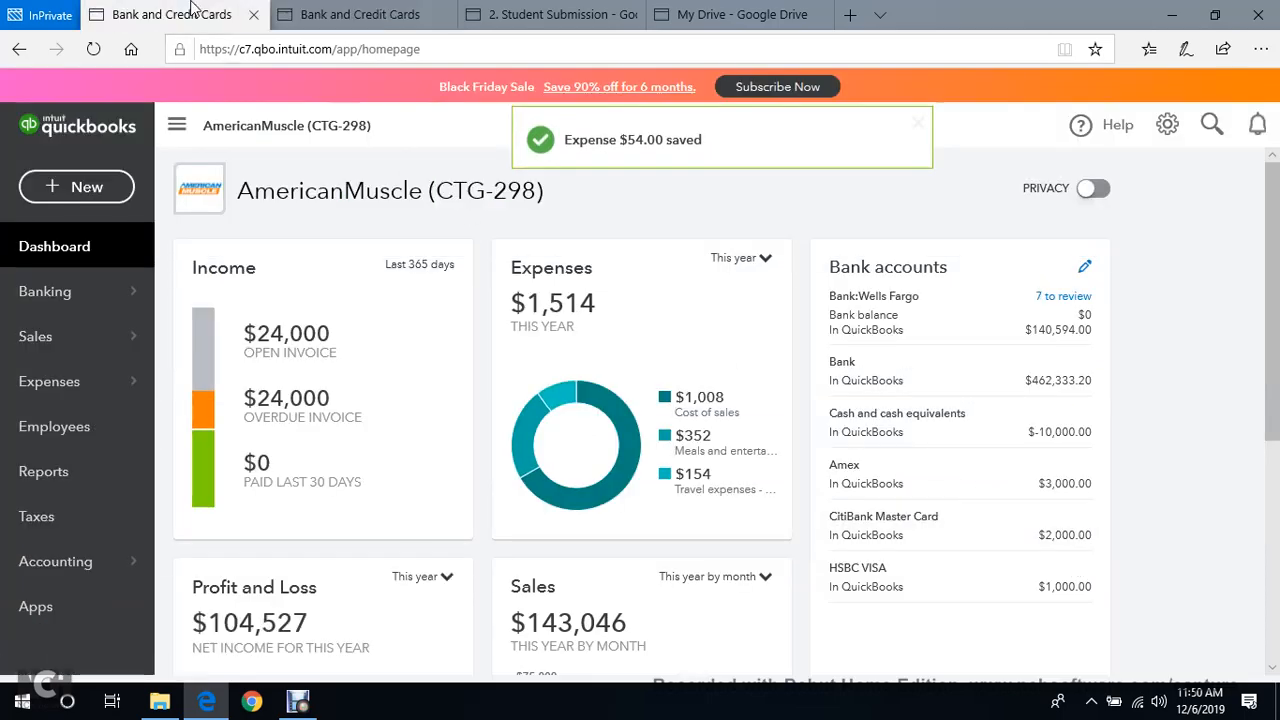
click(93, 49)
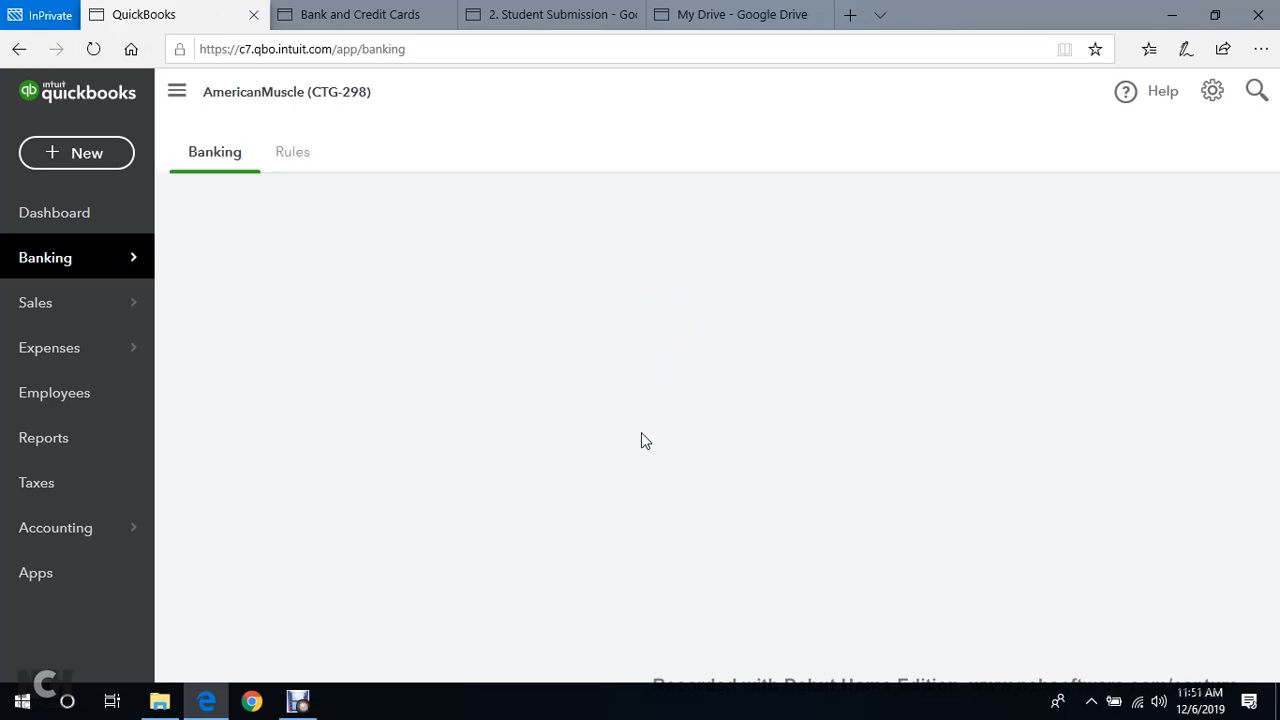
scroll(650, 412, down, 2)
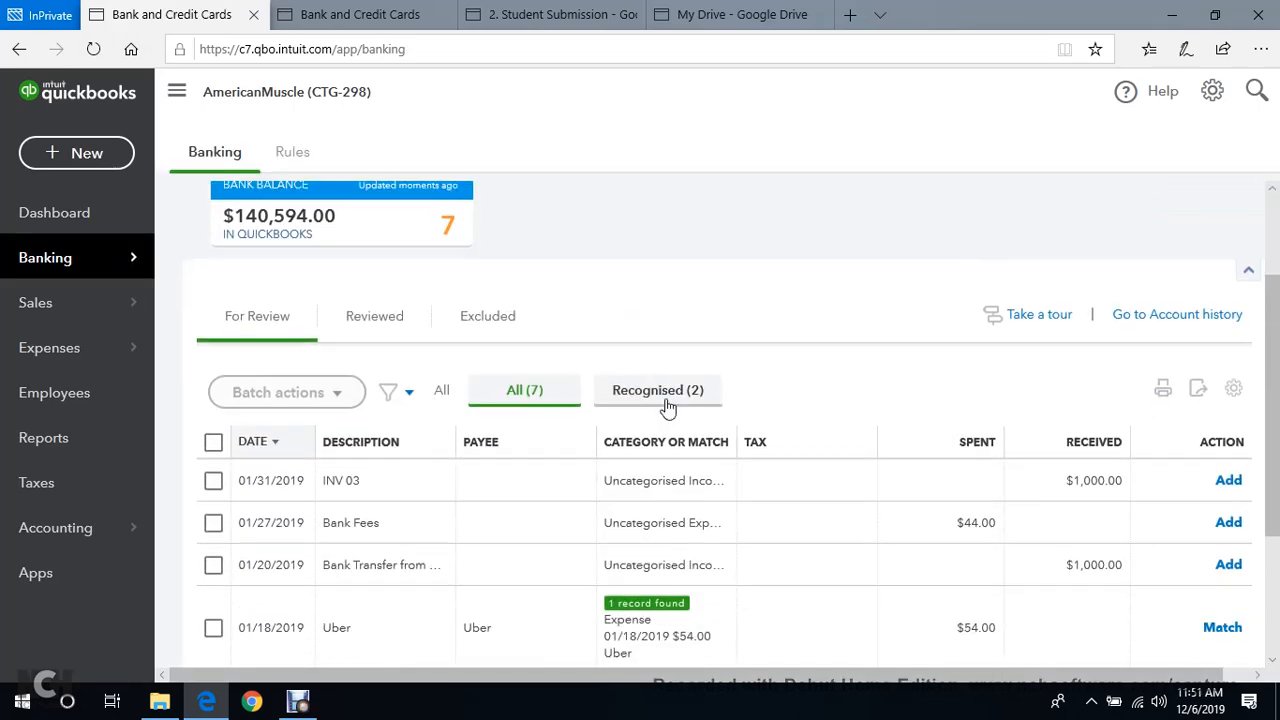
scroll(665, 405, down, 1)
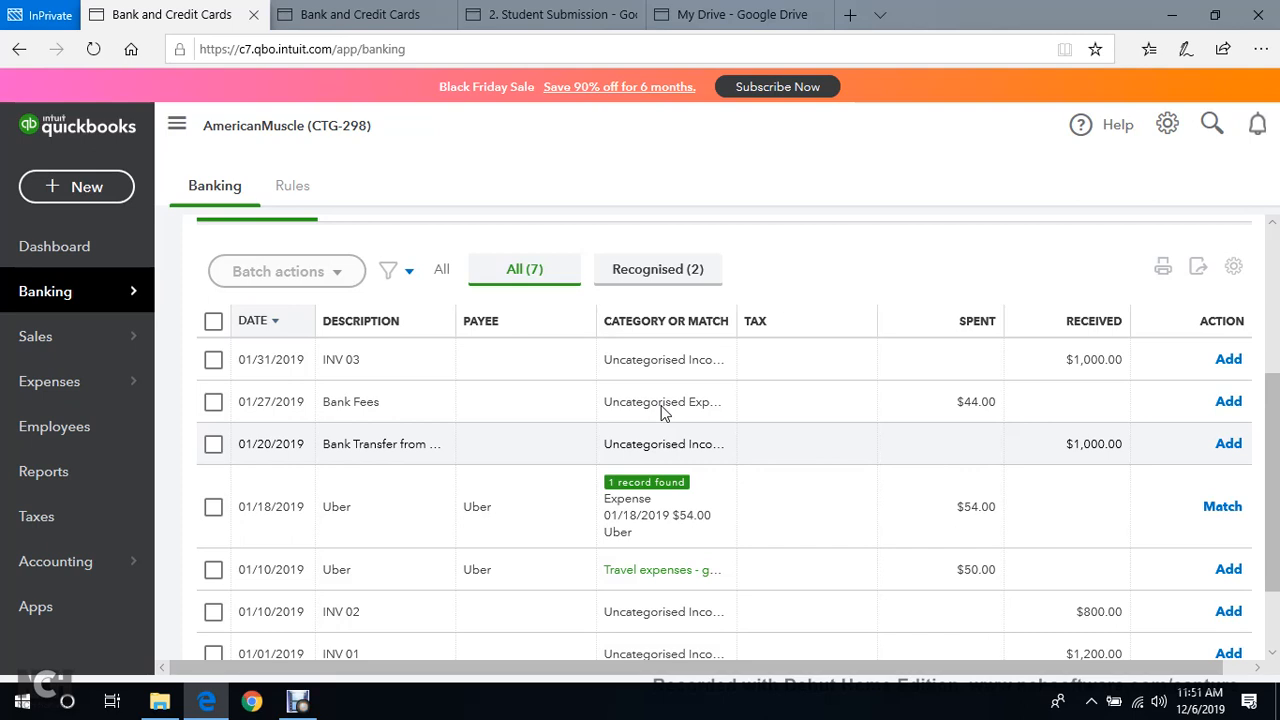
scroll(650, 440, down, 1)
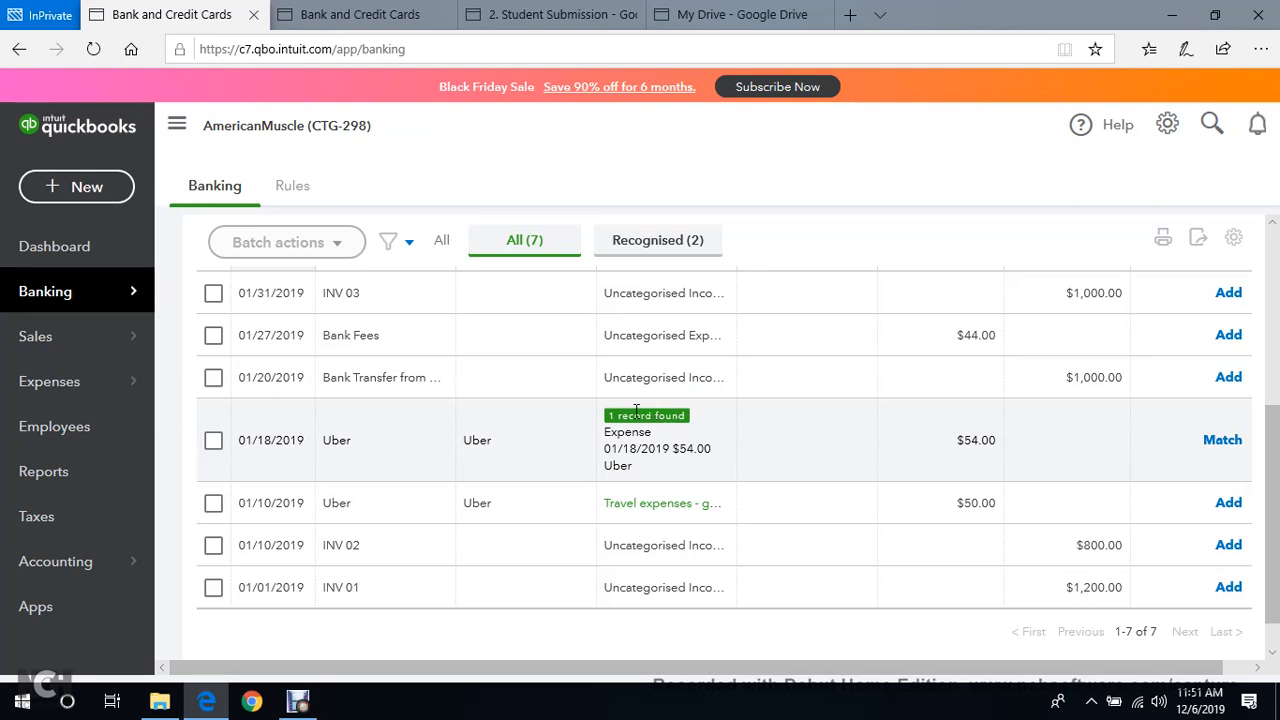
Expand the 01/18/2019 Uber bank transaction and match it to its suggested expense record.
click(610, 438)
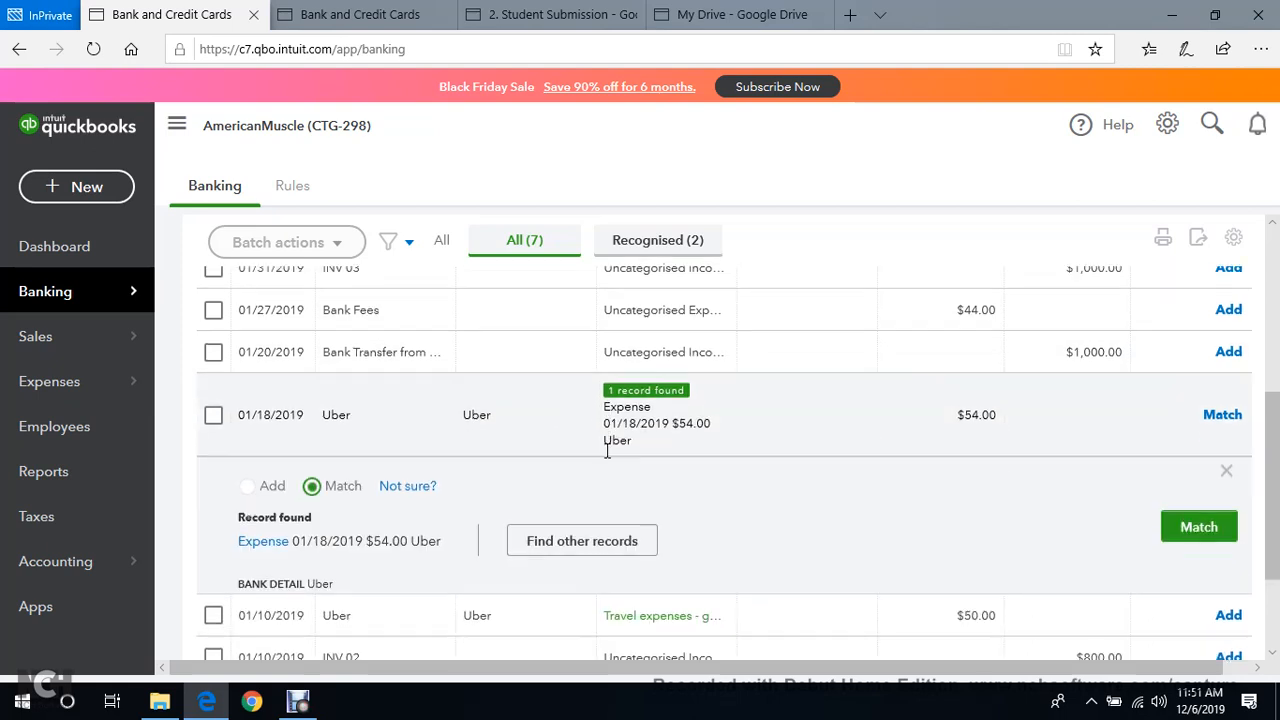
scroll(500, 460, down, 2)
scroll(370, 480, down, 1)
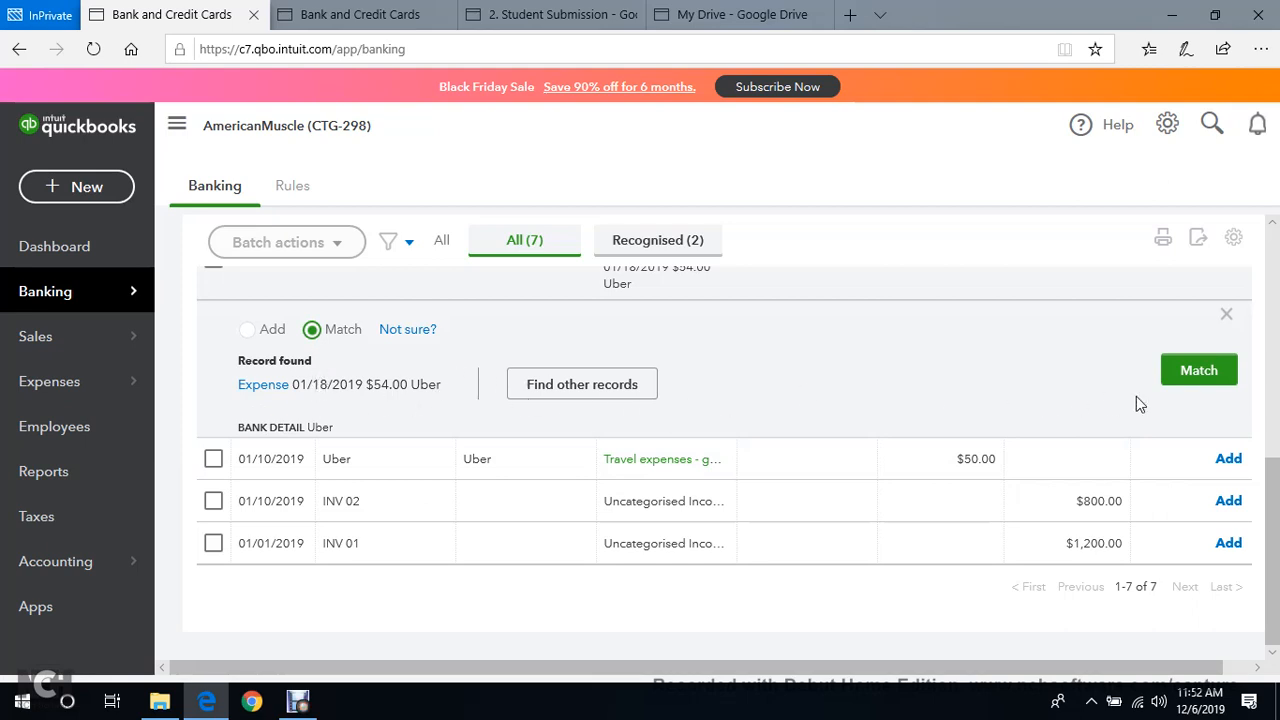
click(1207, 378)
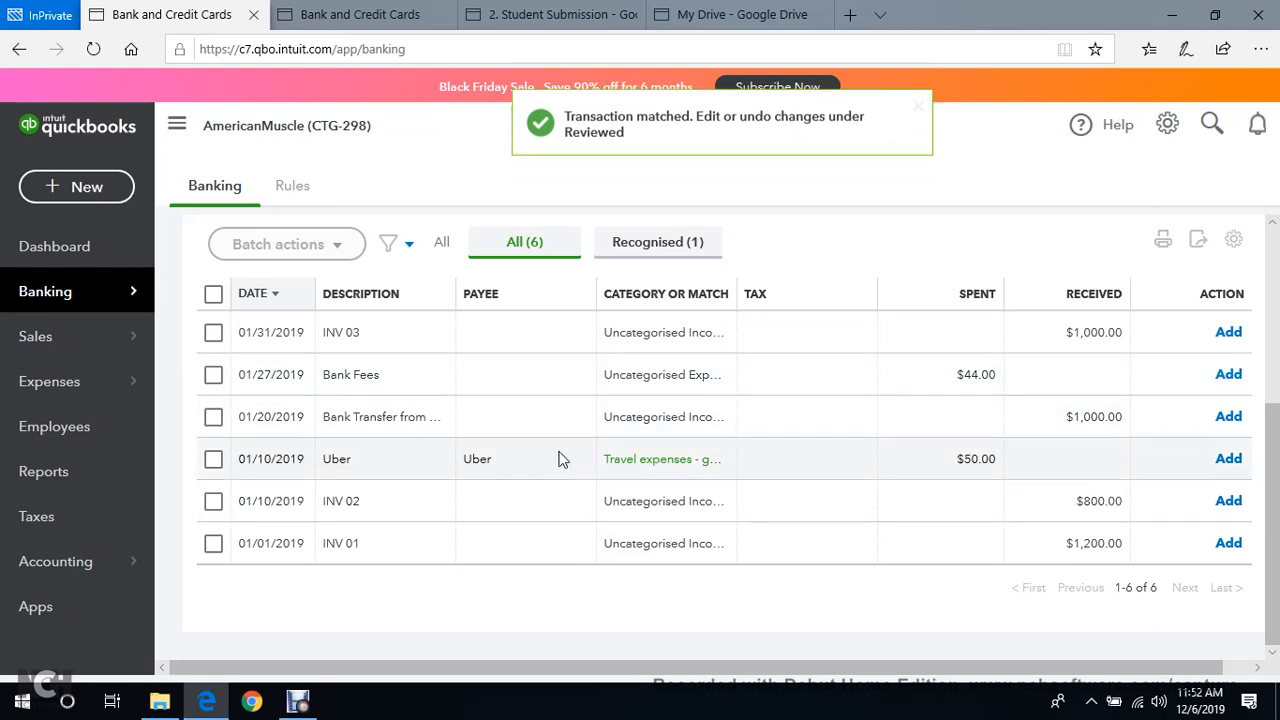
Set the 01/10/2019 Uber transaction's tax code to Zero Tax (Purchases) and accept it as the default for its travel expenses category.
click(470, 460)
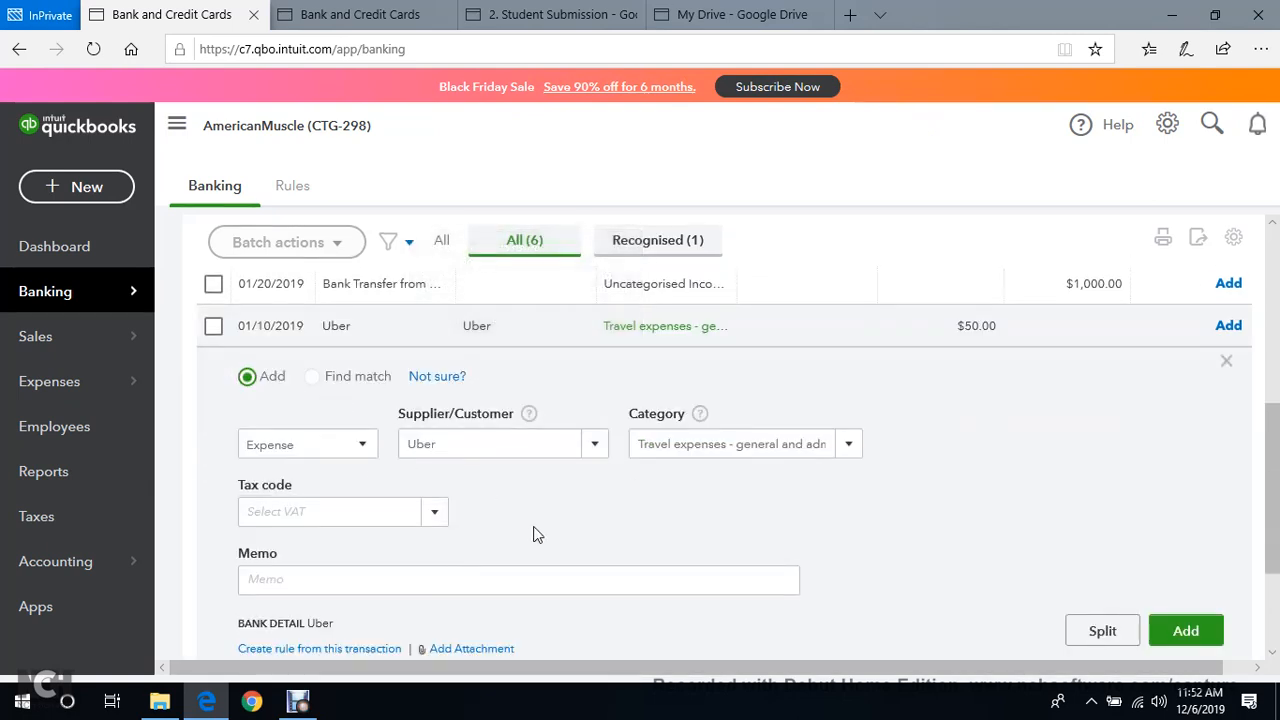
scroll(534, 531, down, 1)
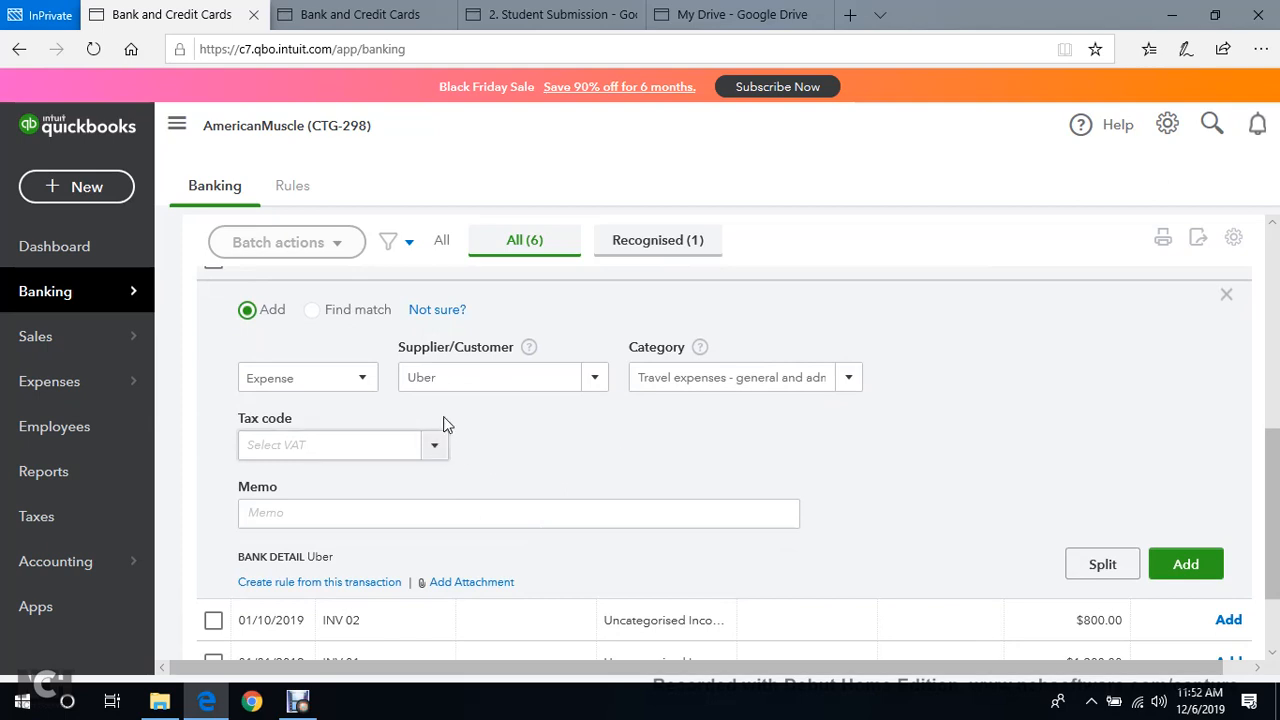
click(438, 448)
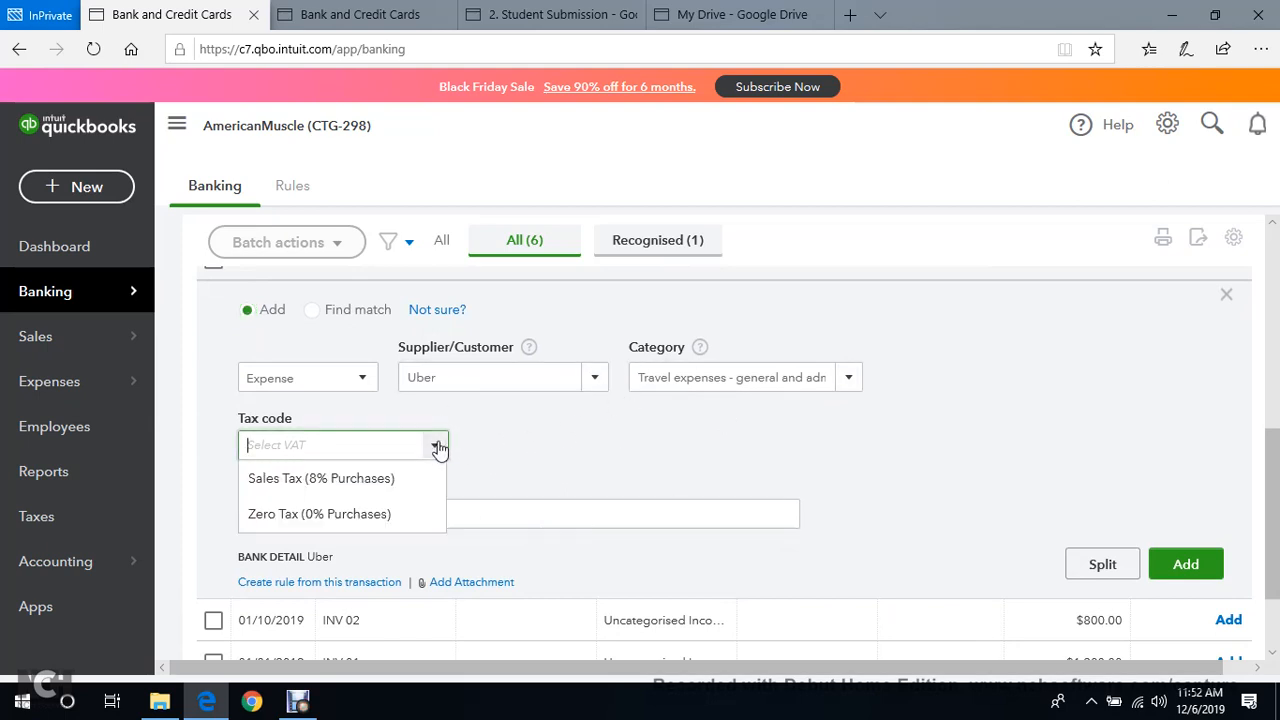
click(345, 514)
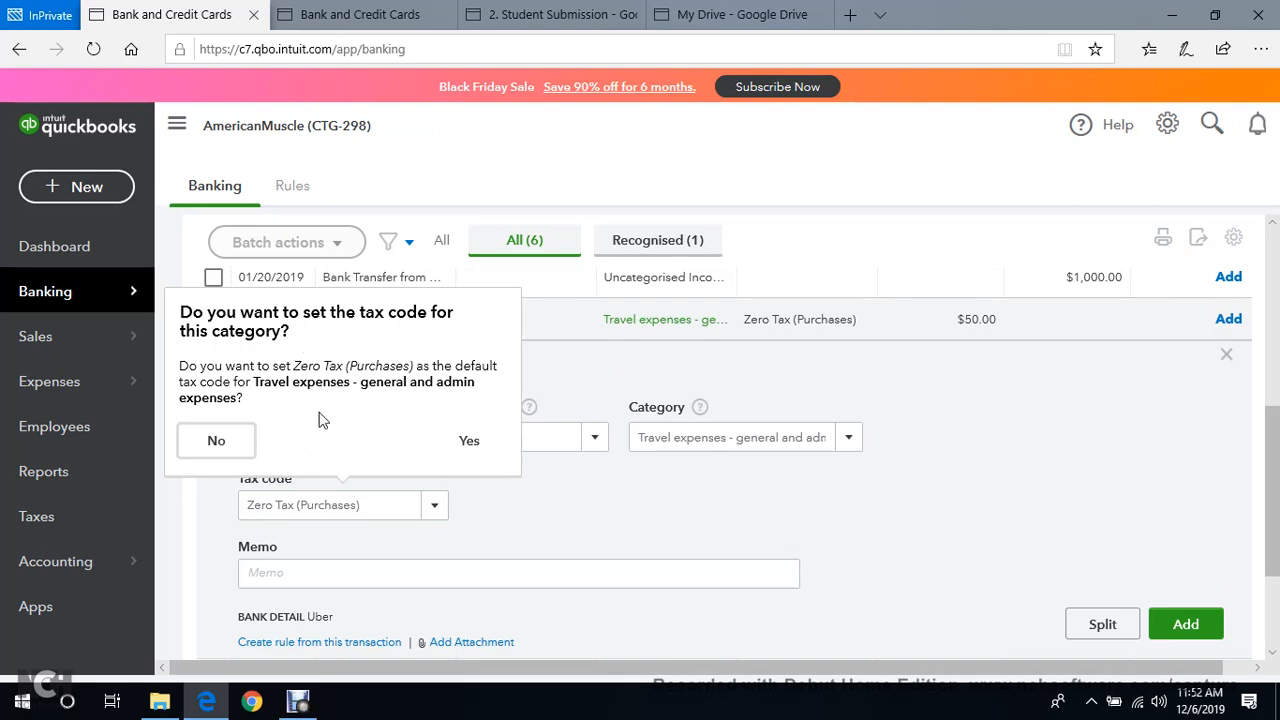
click(472, 442)
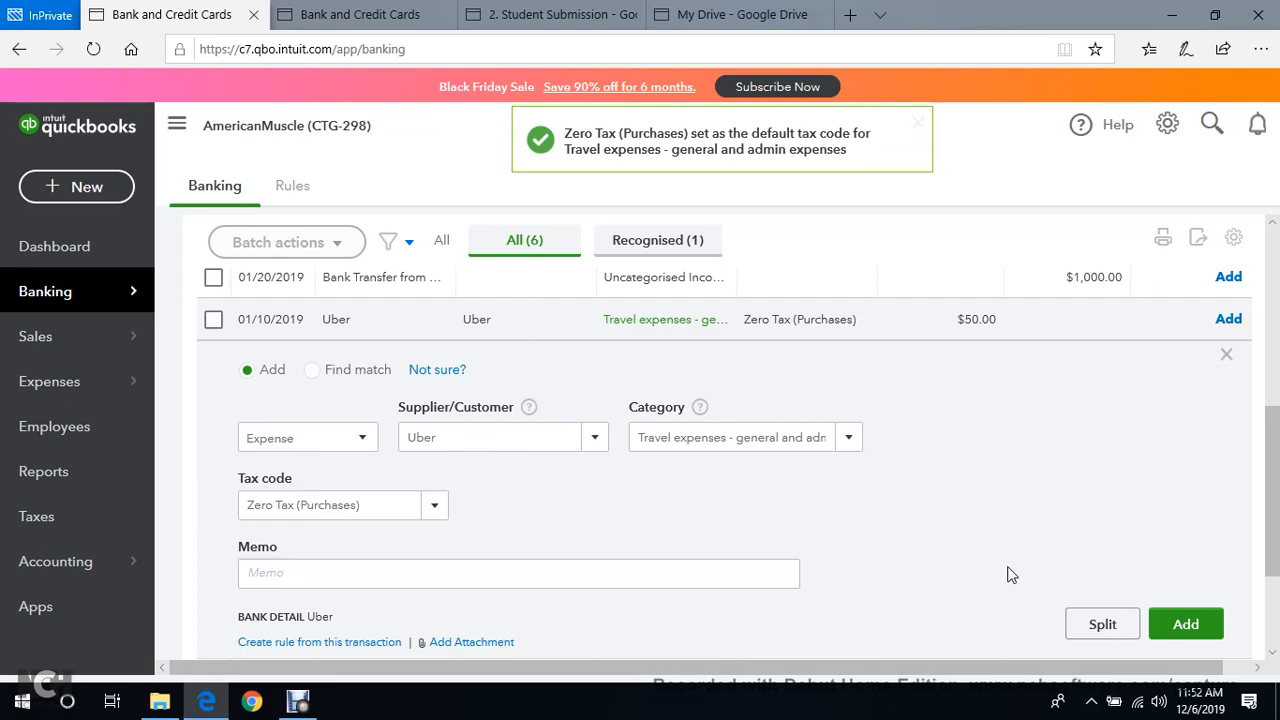
Add the 01/10/2019 Uber bank transaction to the books as a travel expense.
scroll(1025, 530, down, 1)
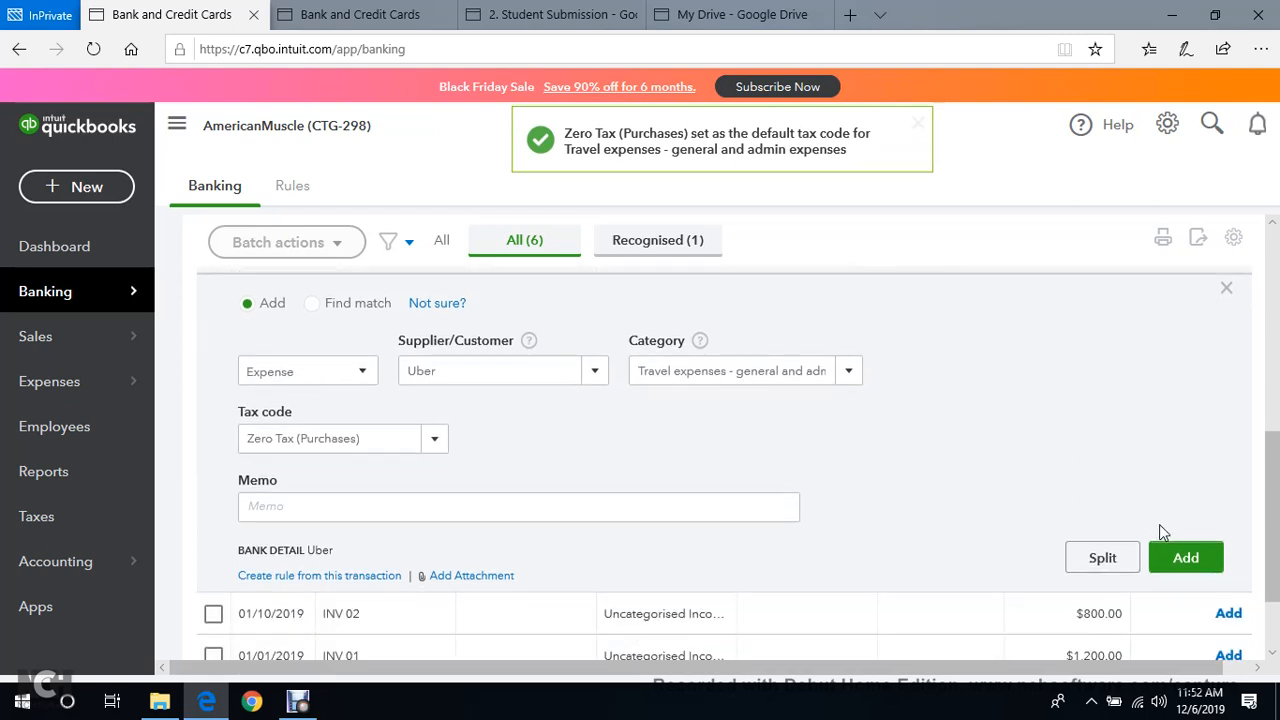
click(1185, 558)
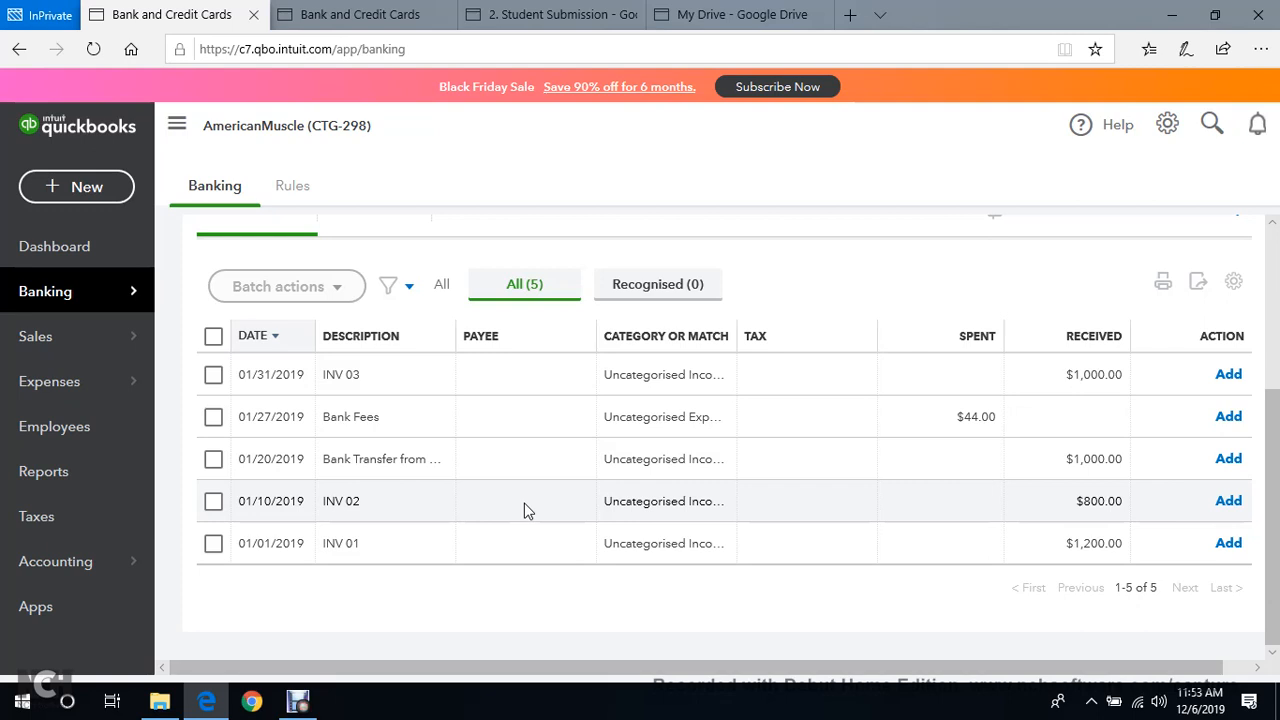
scroll(526, 529, up, 1)
scroll(489, 577, down, 1)
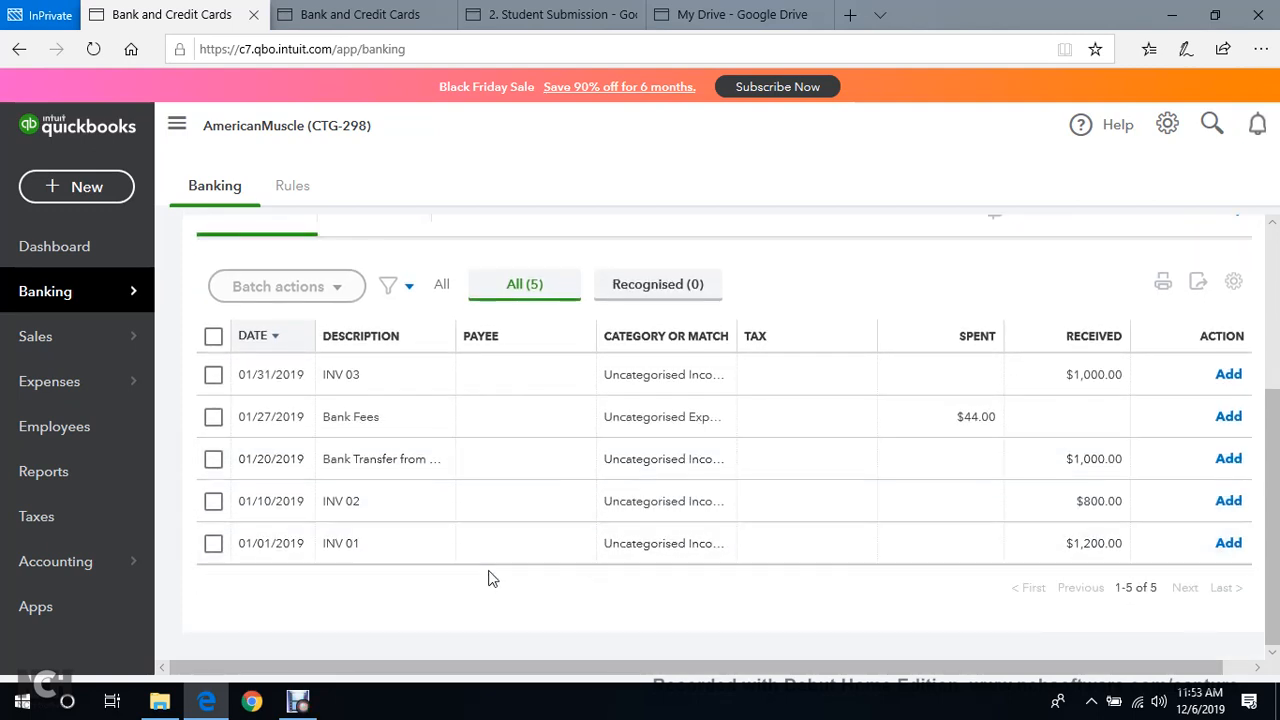
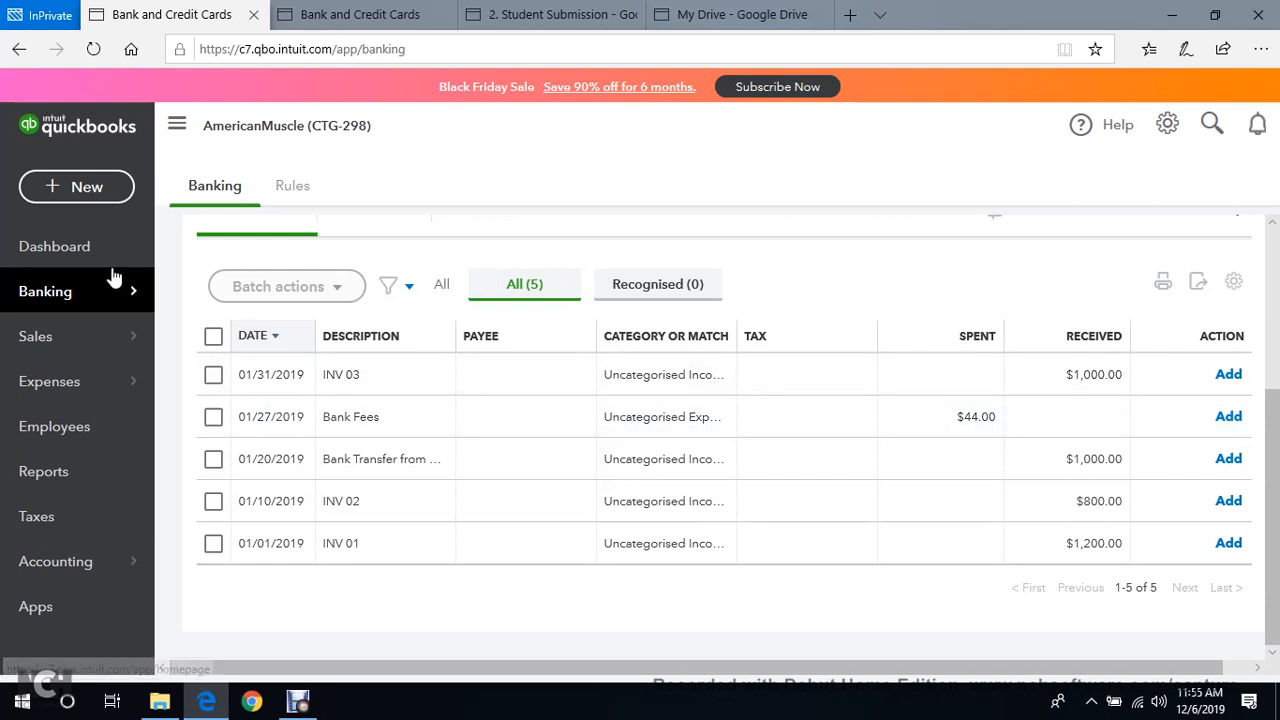
Expand the 01/27/2019 Bank Fees transaction and create a new supplier named Bank Fees as its payee.
mouse_move(80, 343)
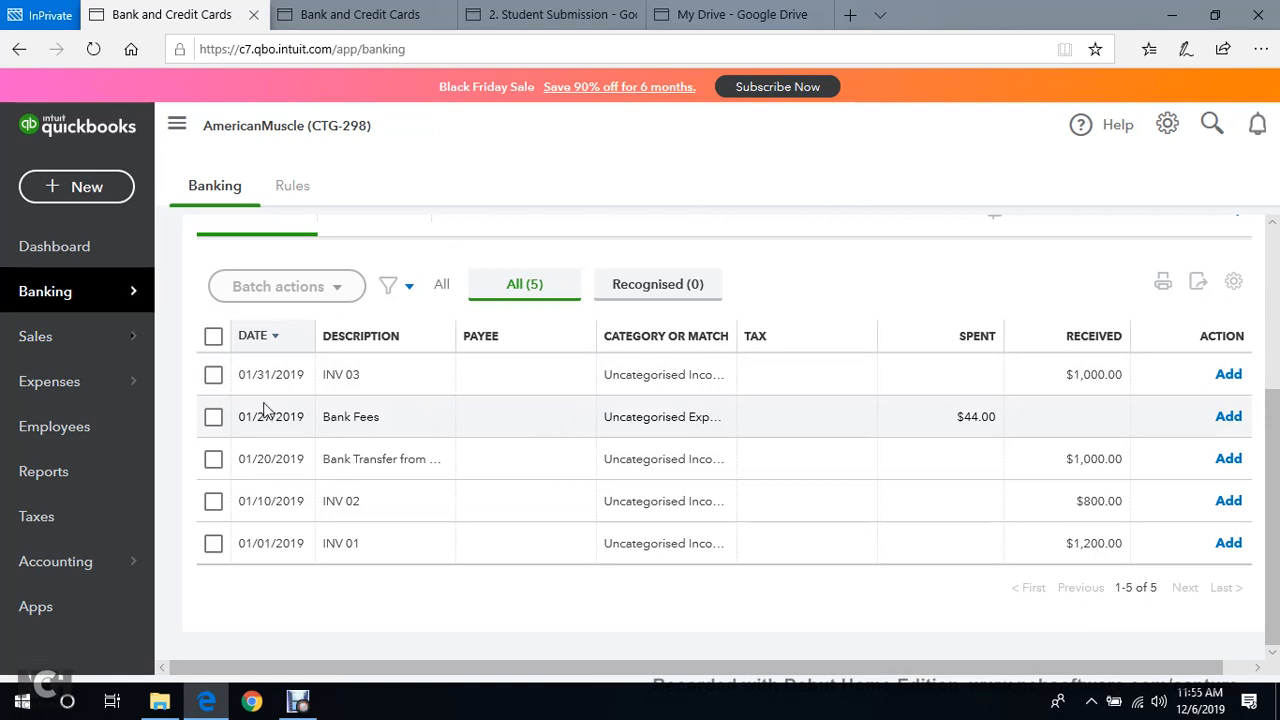
click(354, 414)
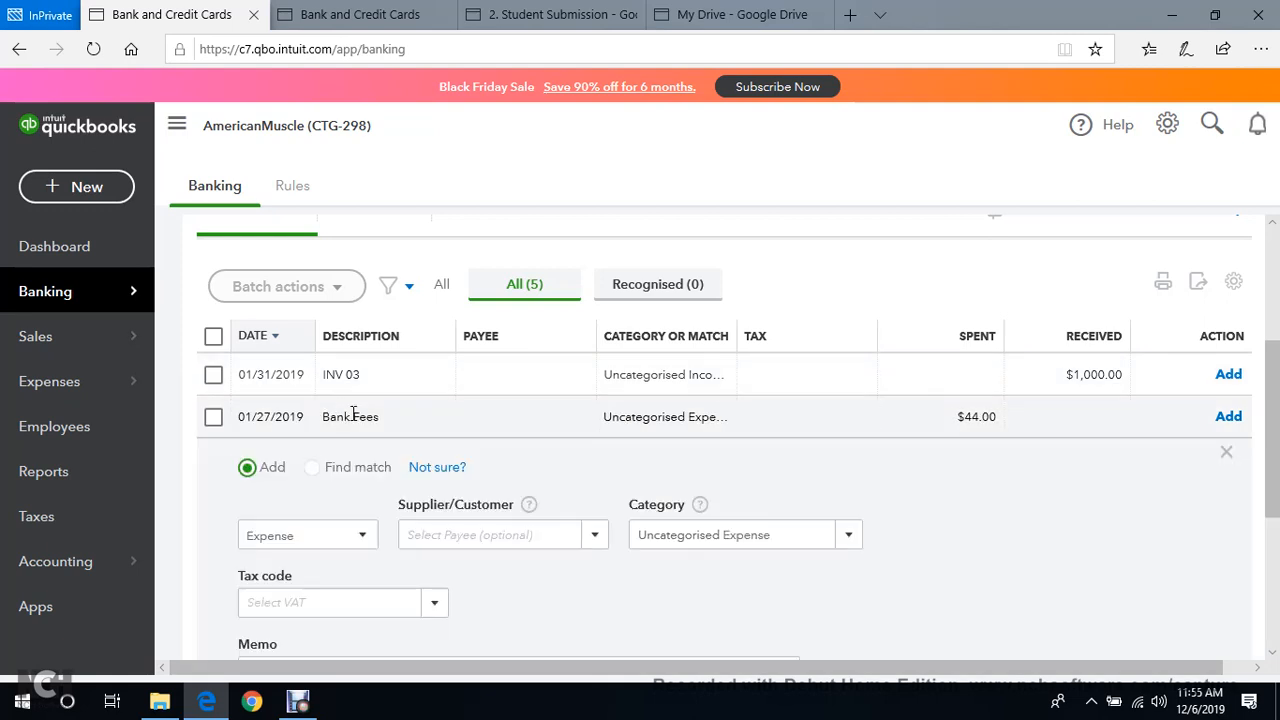
scroll(352, 437, down, 1)
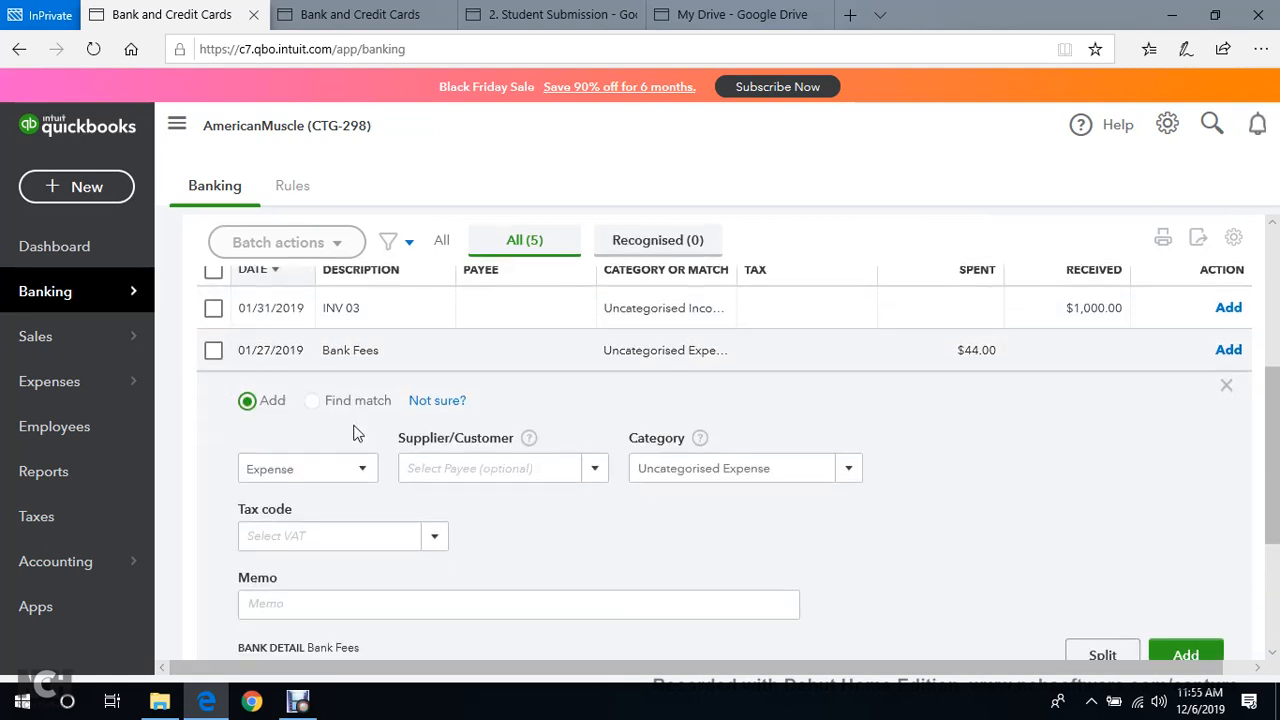
scroll(330, 440, down, 1)
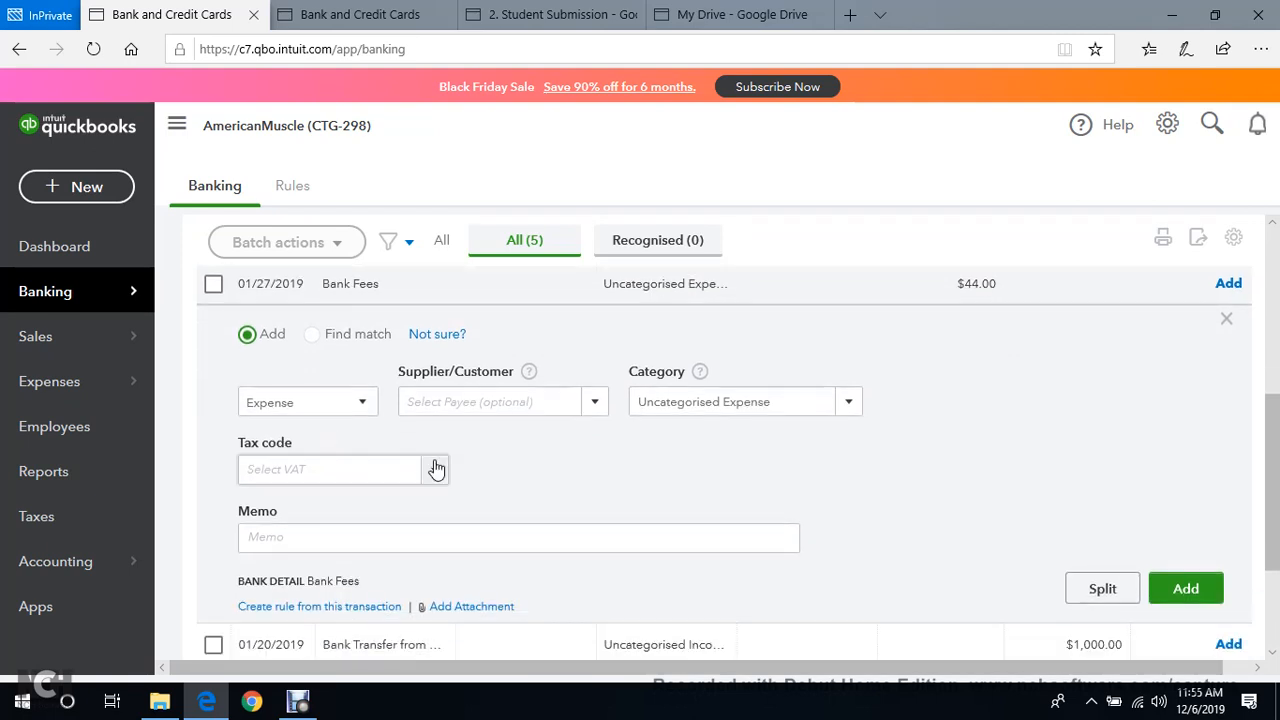
click(521, 401)
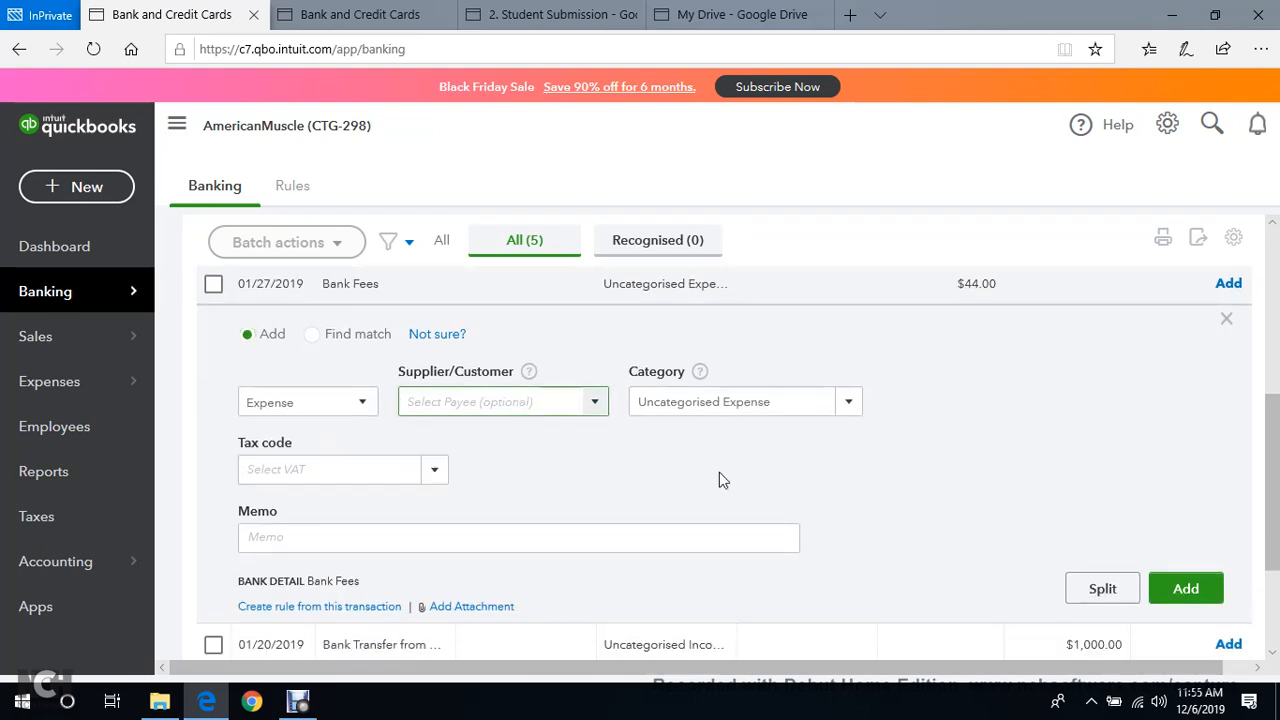
text(B)
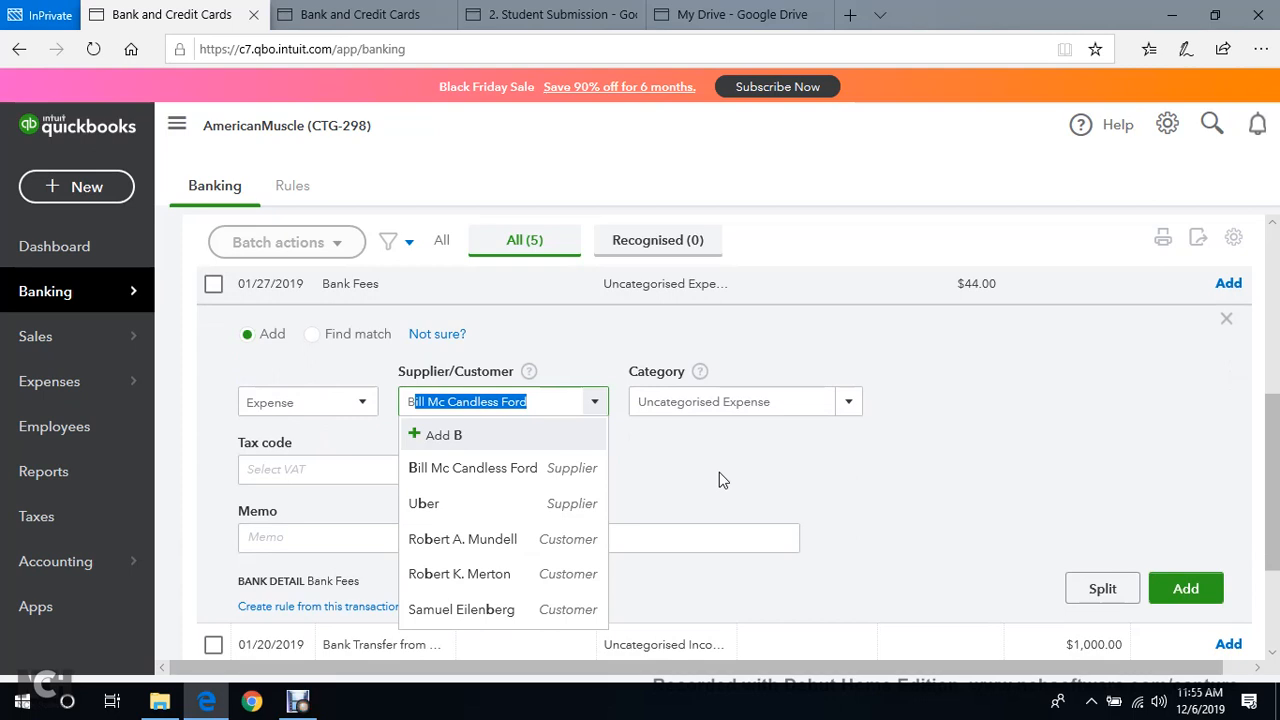
text(an)
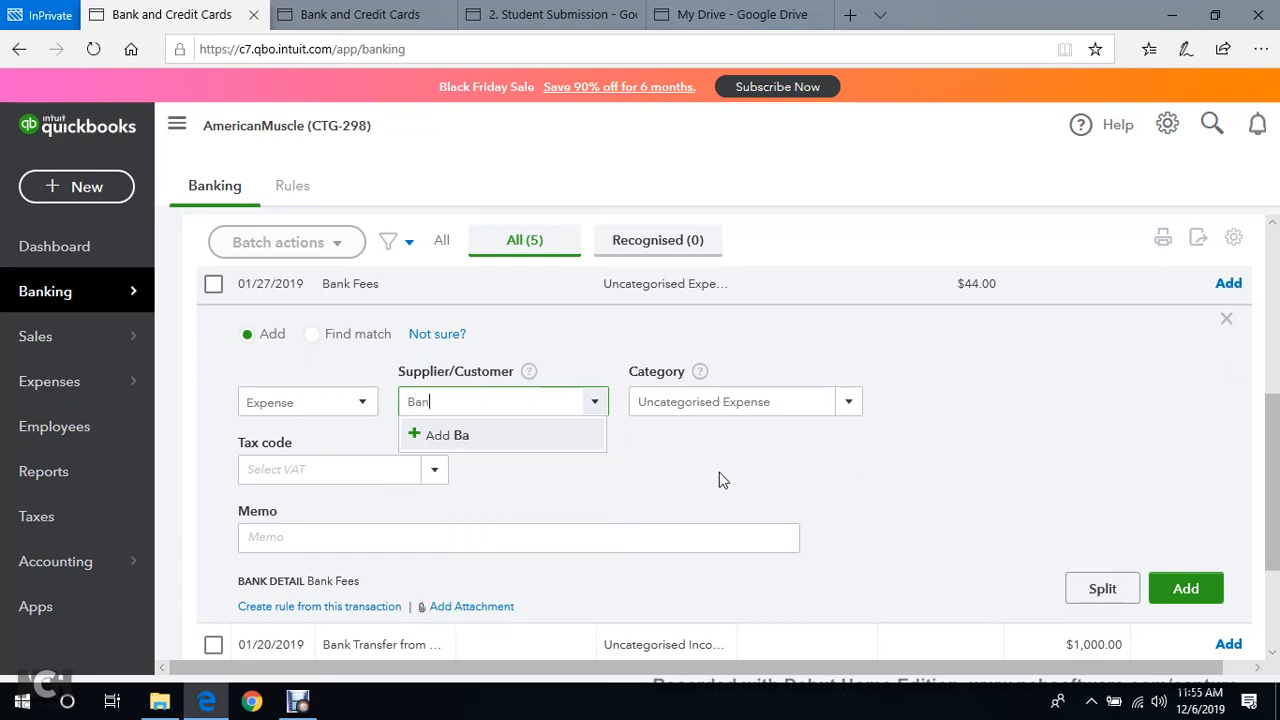
text(k Fees)
click(540, 442)
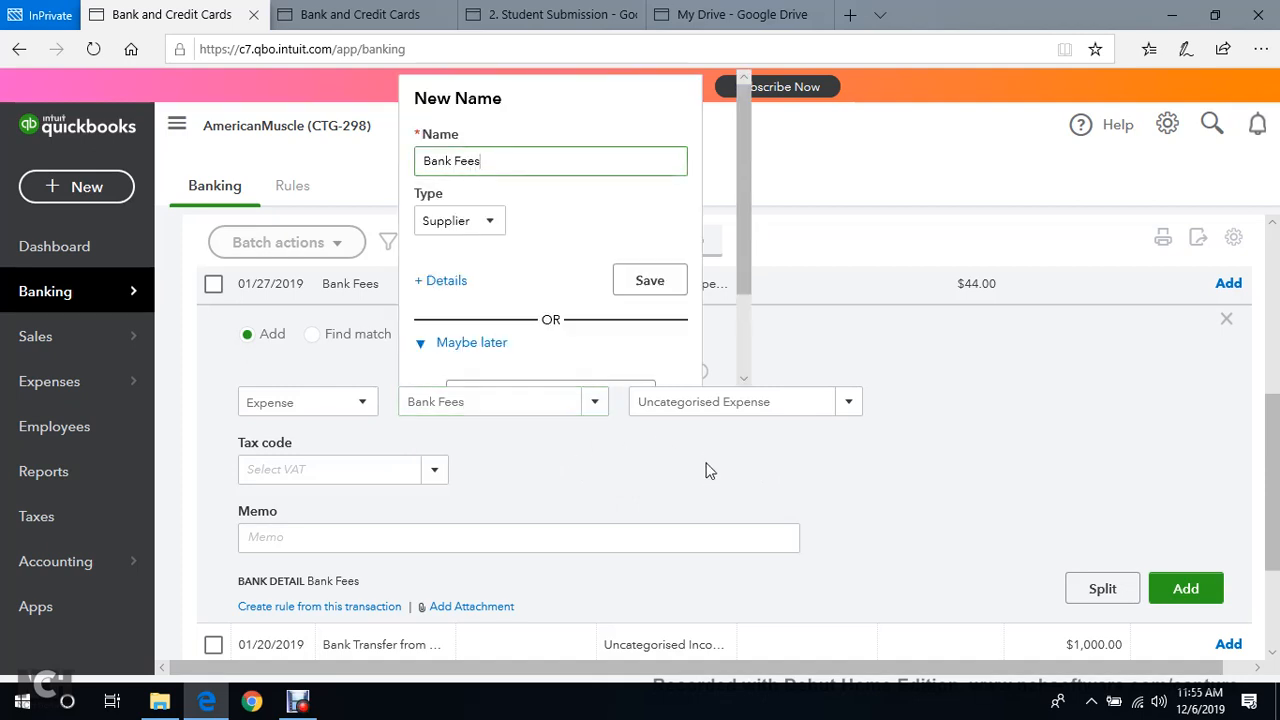
click(652, 283)
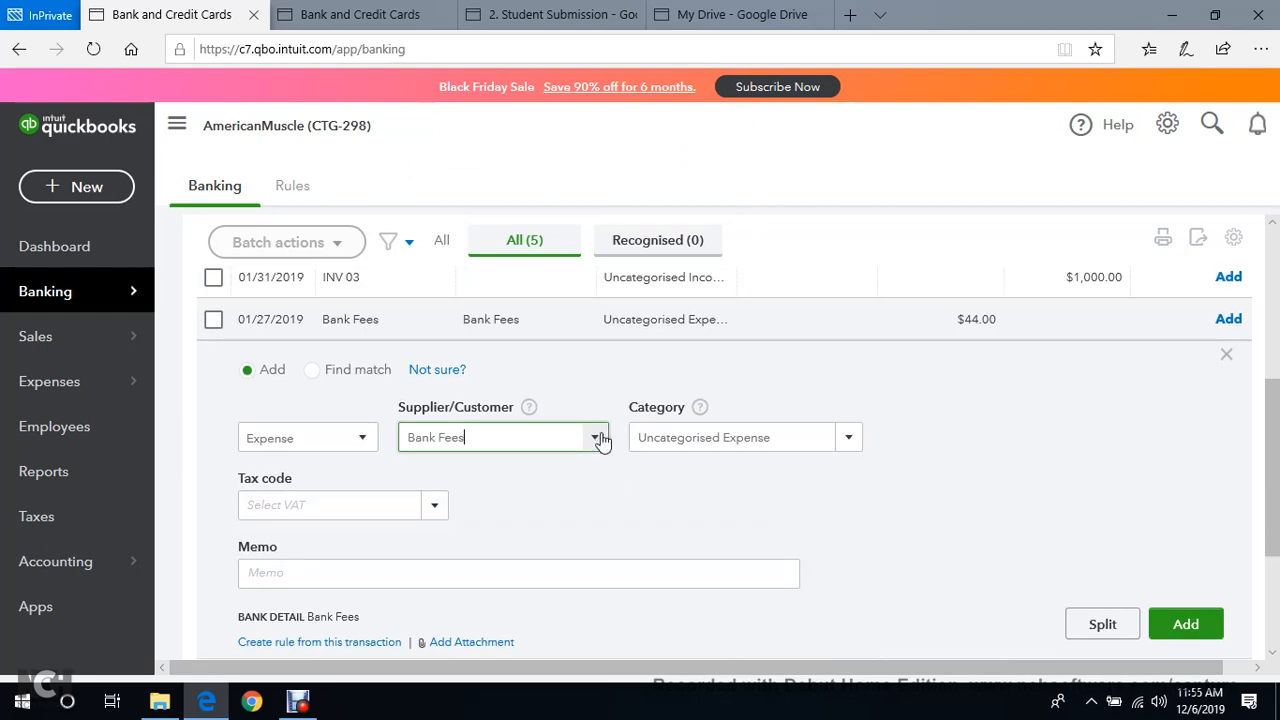
Categorise the bank fees transaction as Bank charges with tax code Zero Tax (Purchases), and accept that code as the category's default.
click(852, 440)
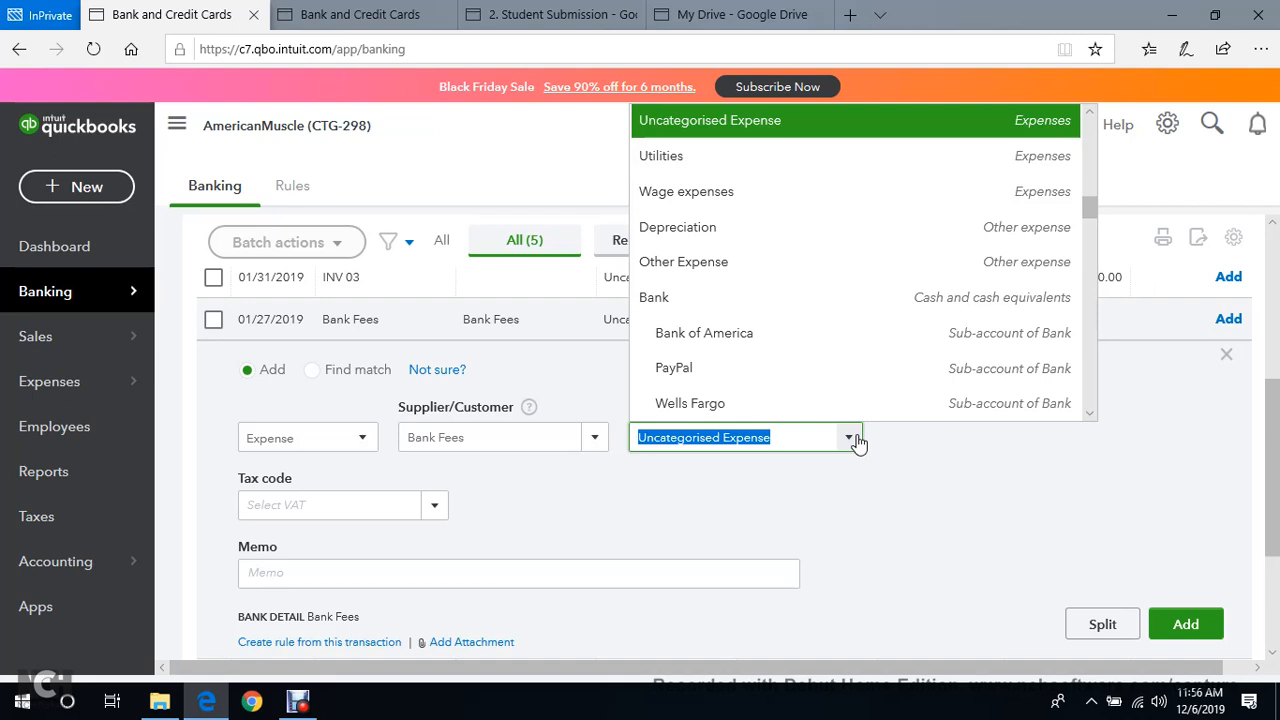
text(Bank charges)
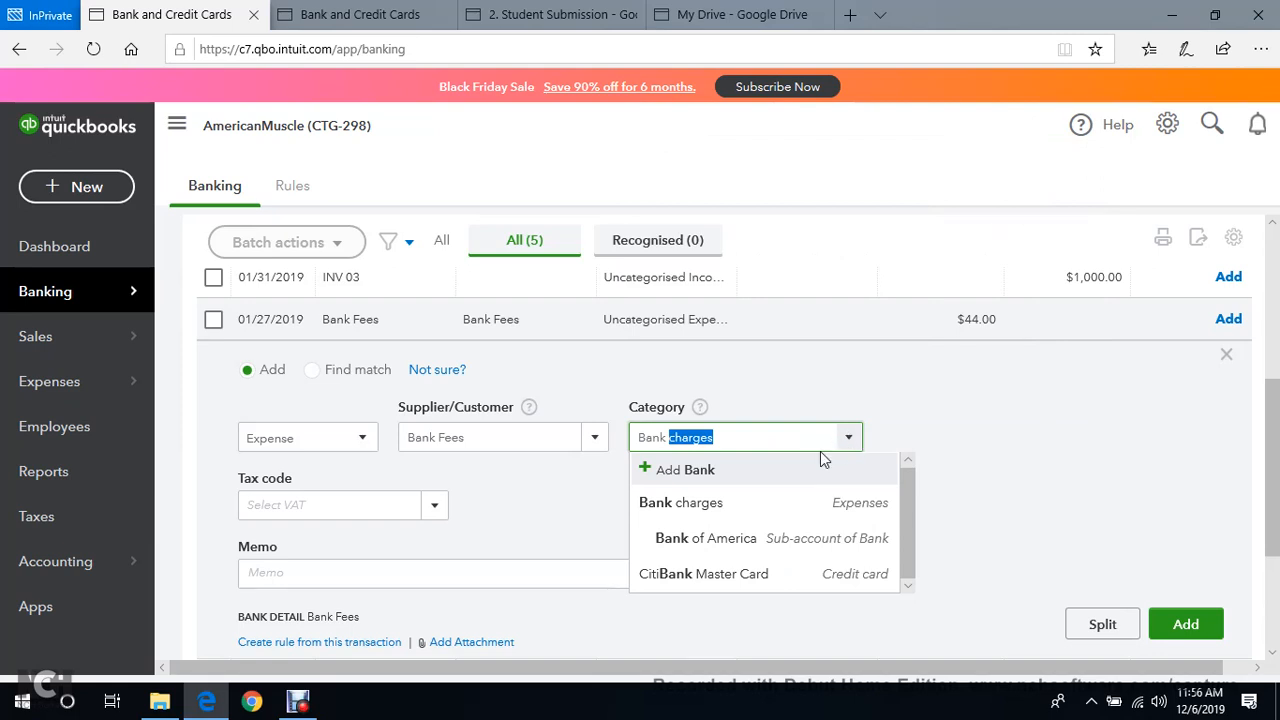
click(752, 508)
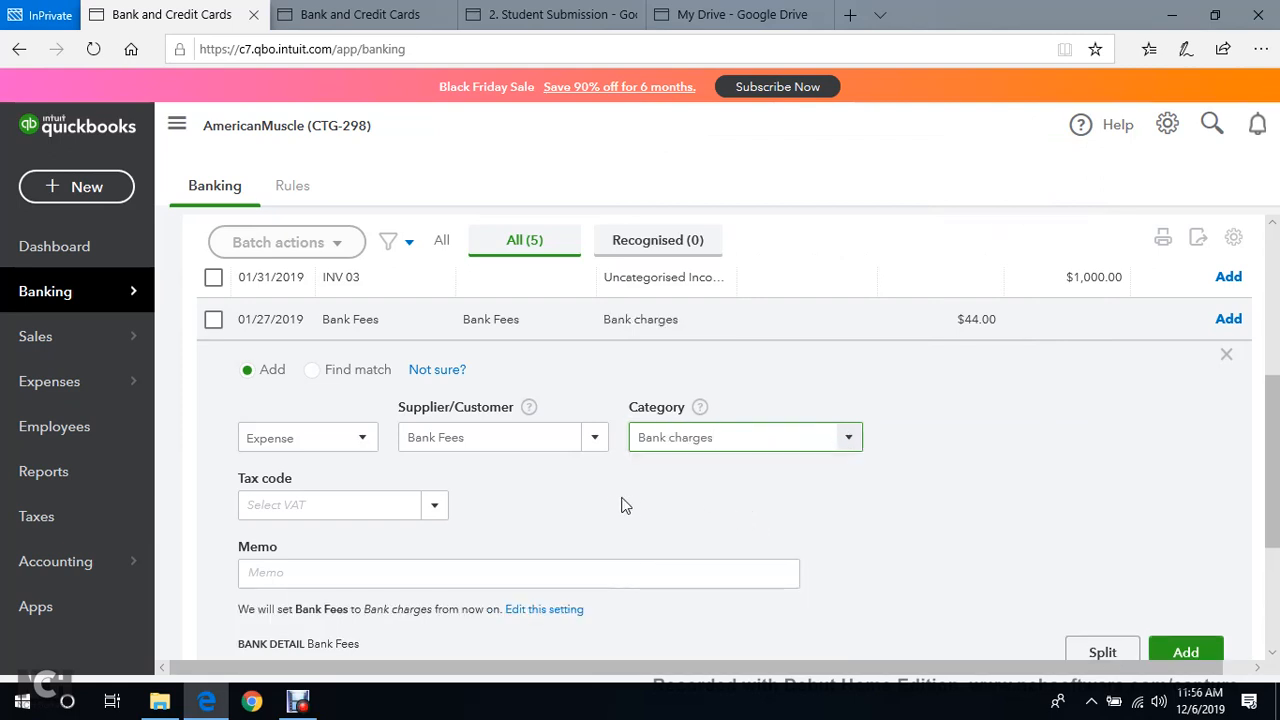
scroll(537, 515, down, 1)
click(445, 450)
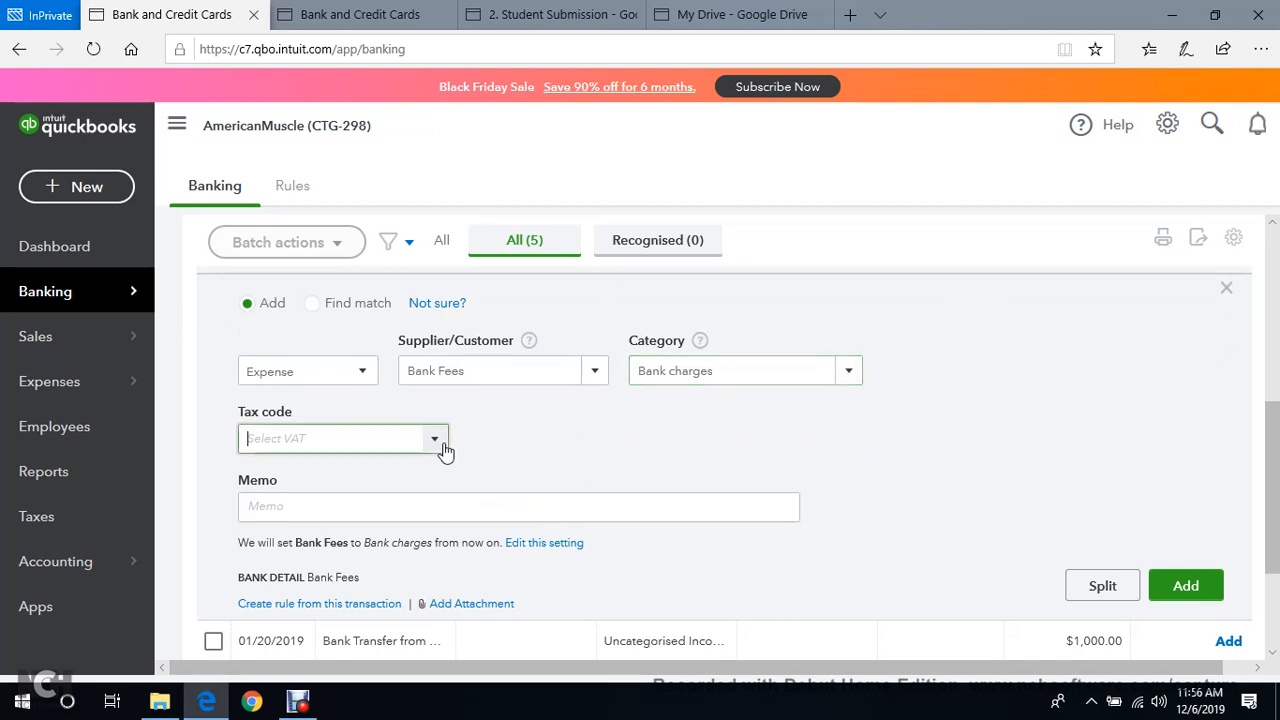
click(455, 508)
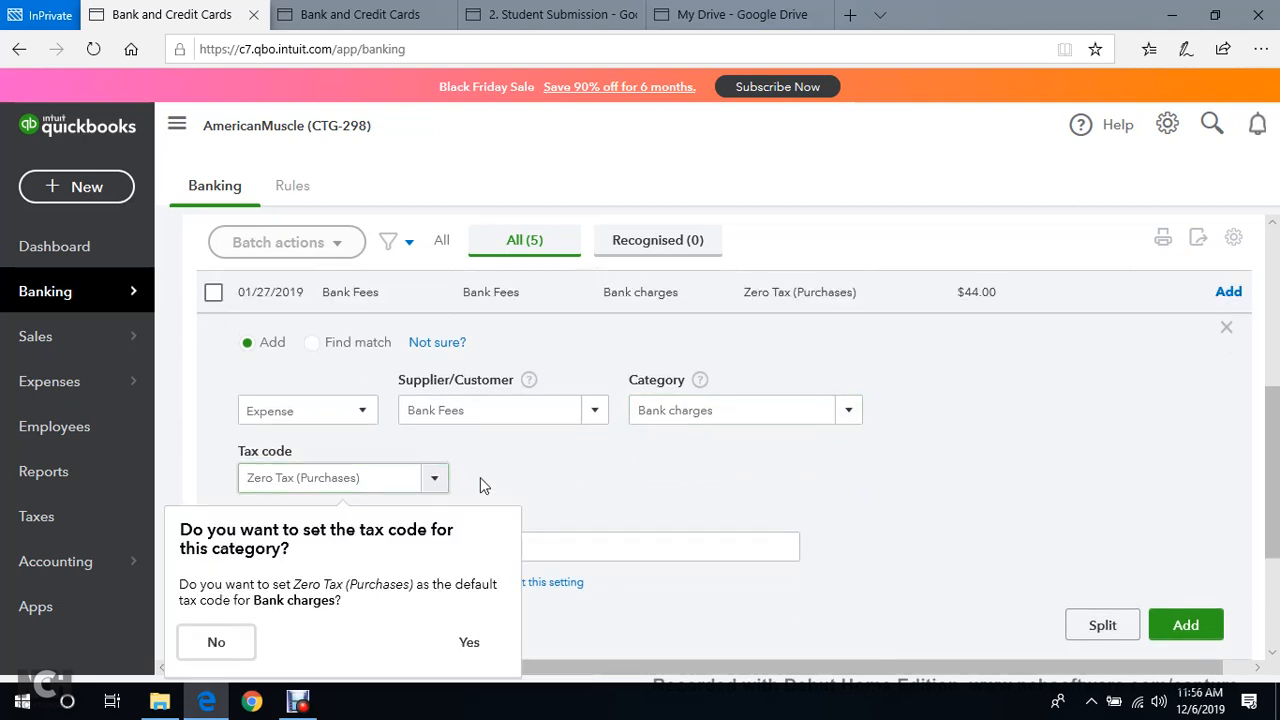
click(464, 646)
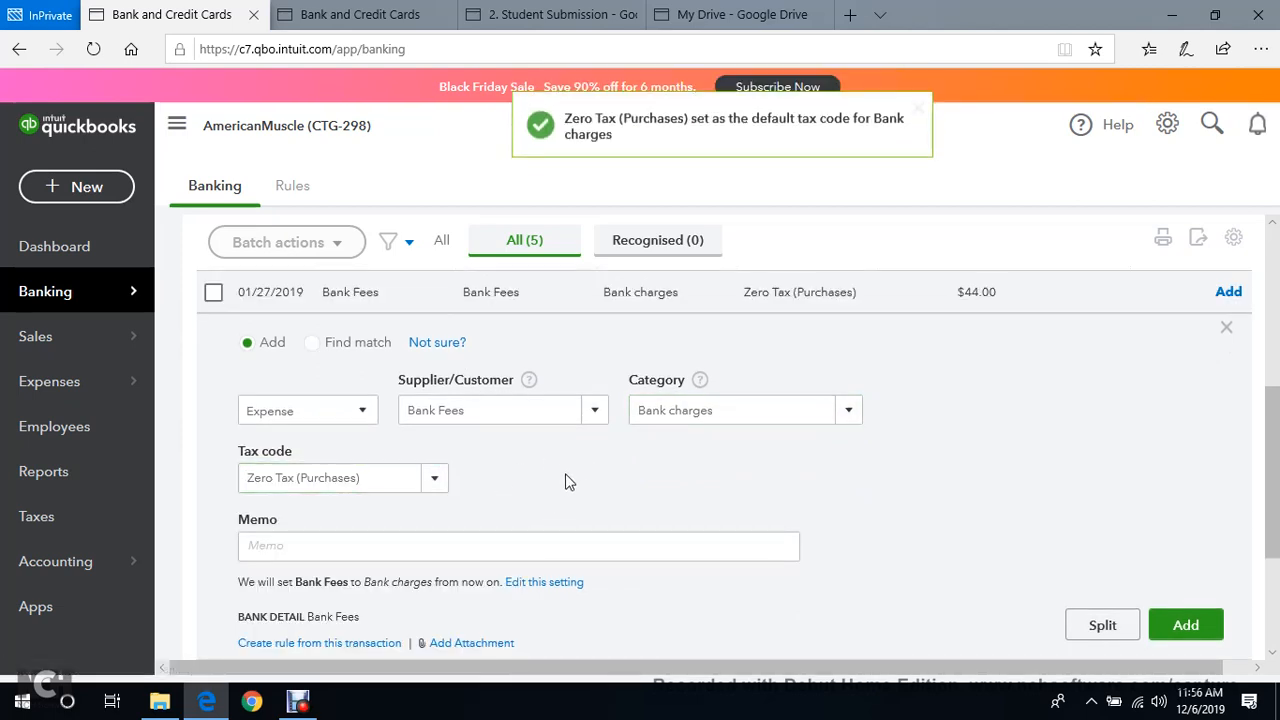
Add the completed 01/27/2019 Bank Fees expense from the Wells Fargo feed to the books.
scroll(569, 478, down, 1)
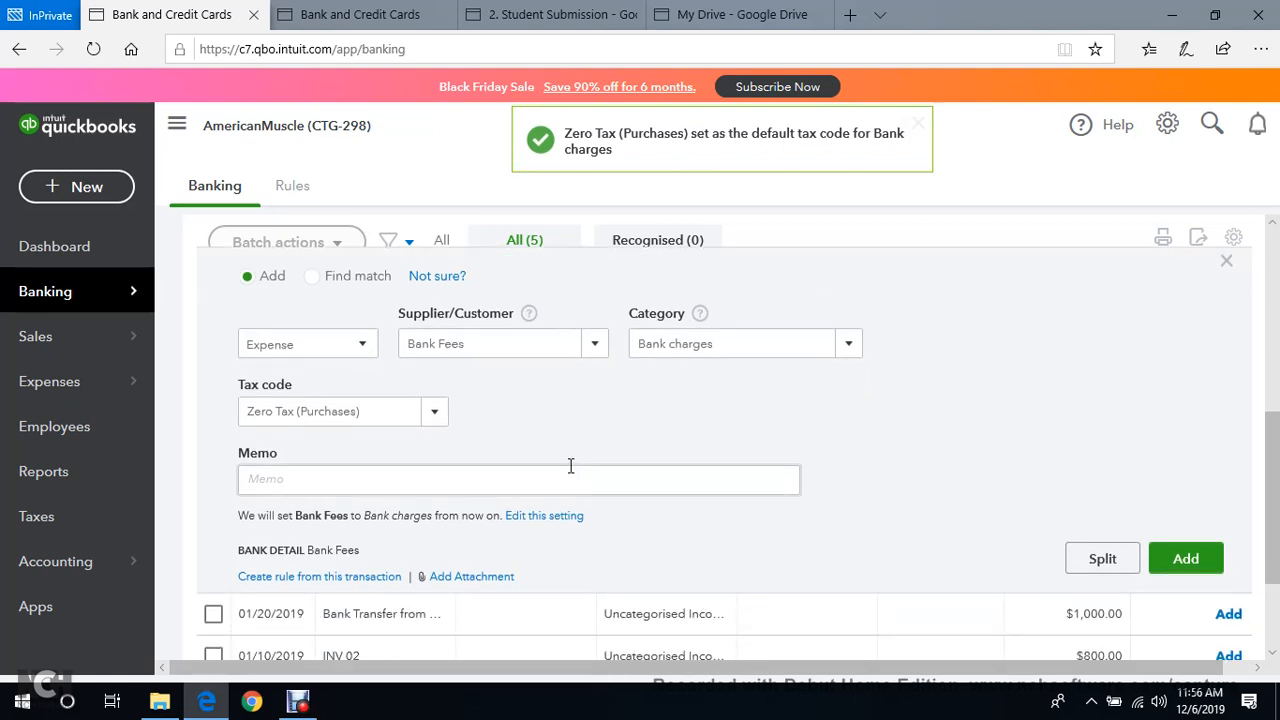
scroll(569, 466, down, 1)
scroll(884, 437, up, 1)
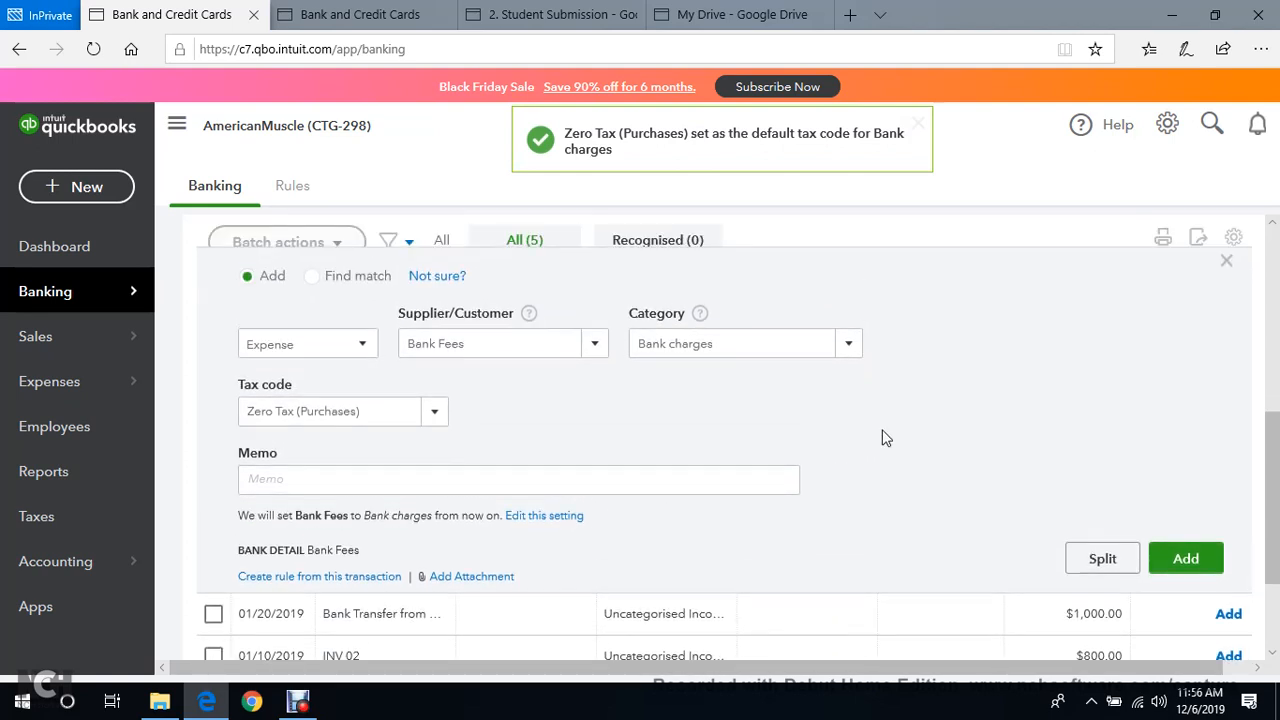
scroll(949, 463, up, 2)
scroll(952, 463, down, 1)
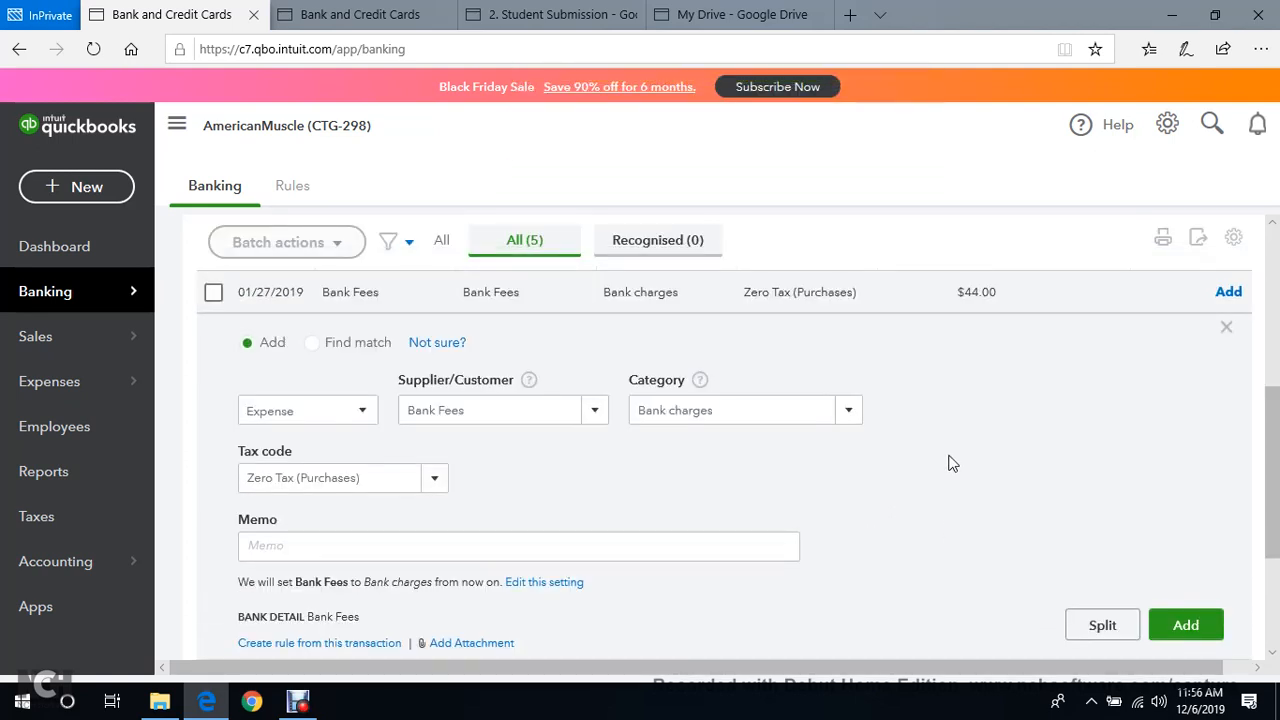
scroll(952, 463, down, 1)
scroll(949, 464, up, 1)
scroll(955, 377, down, 1)
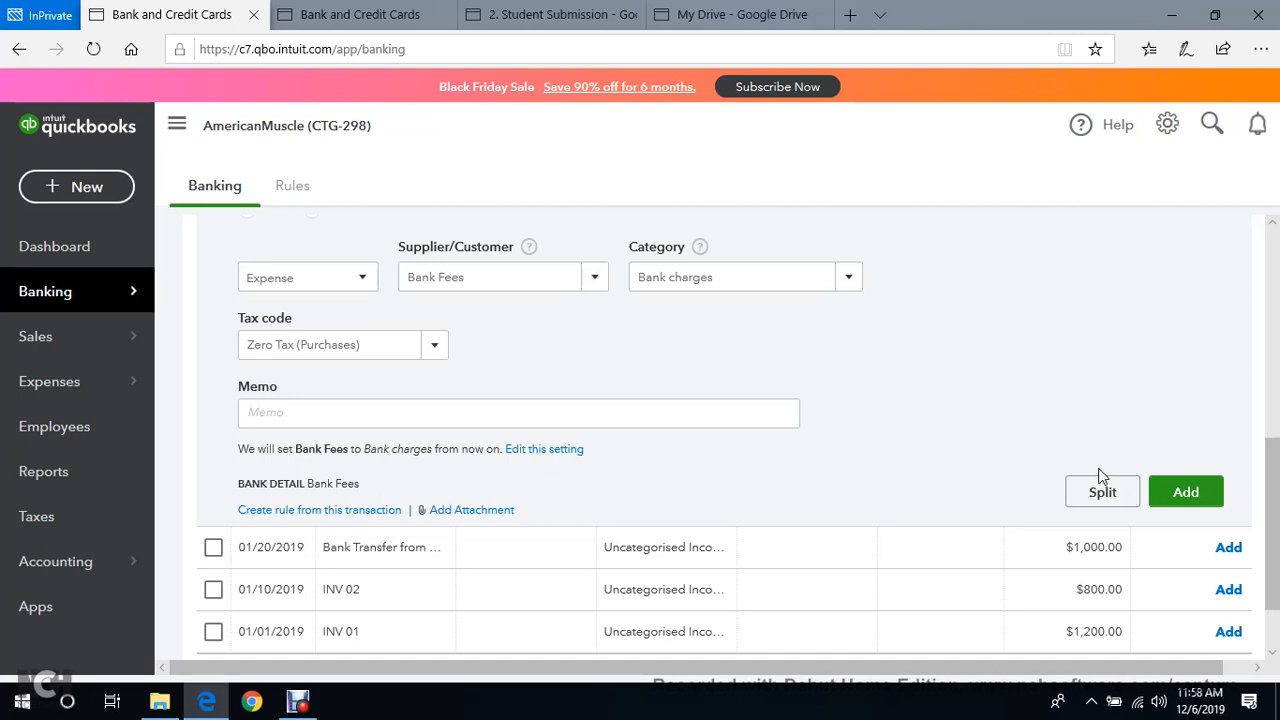
click(1182, 492)
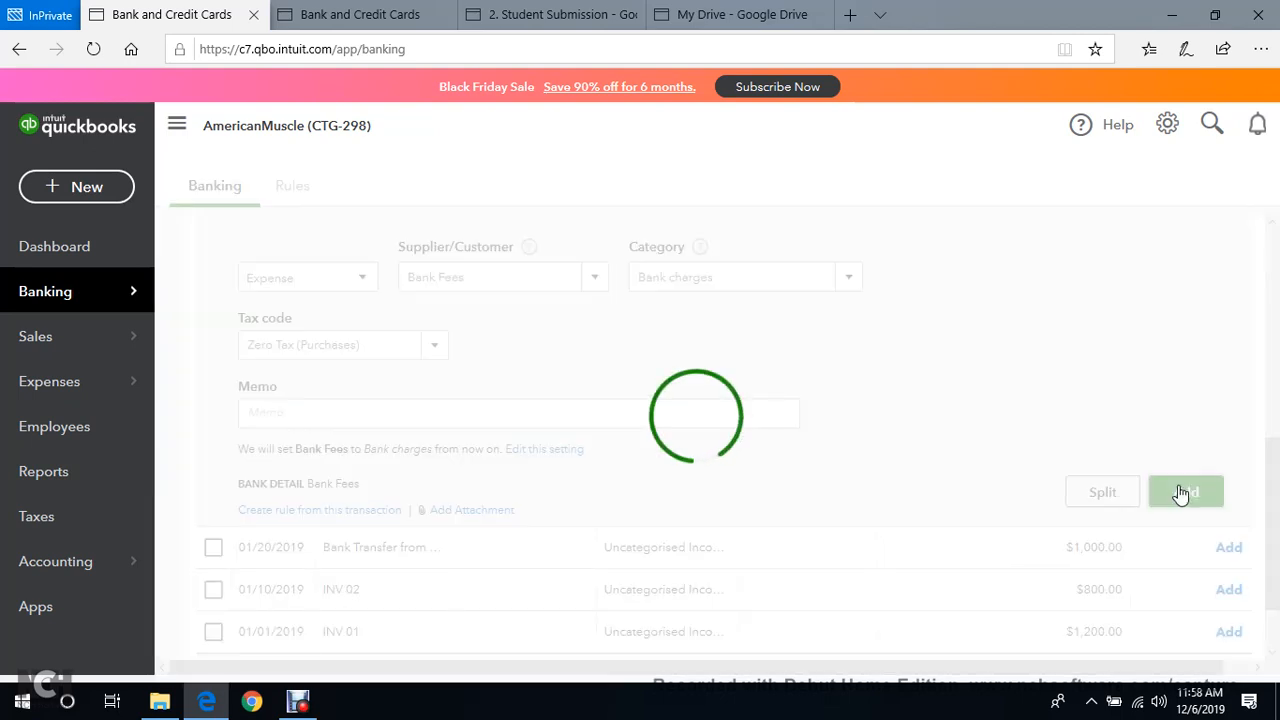
mouse_move(83, 541)
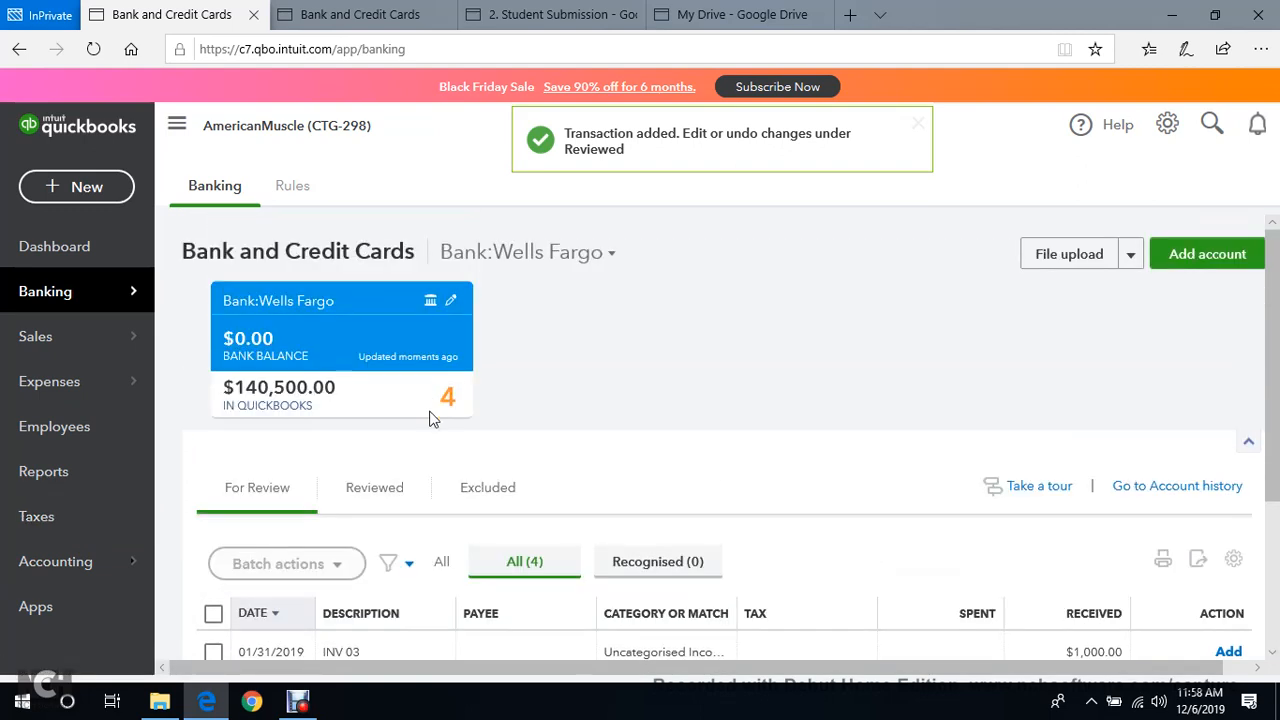
scroll(464, 450, down, 2)
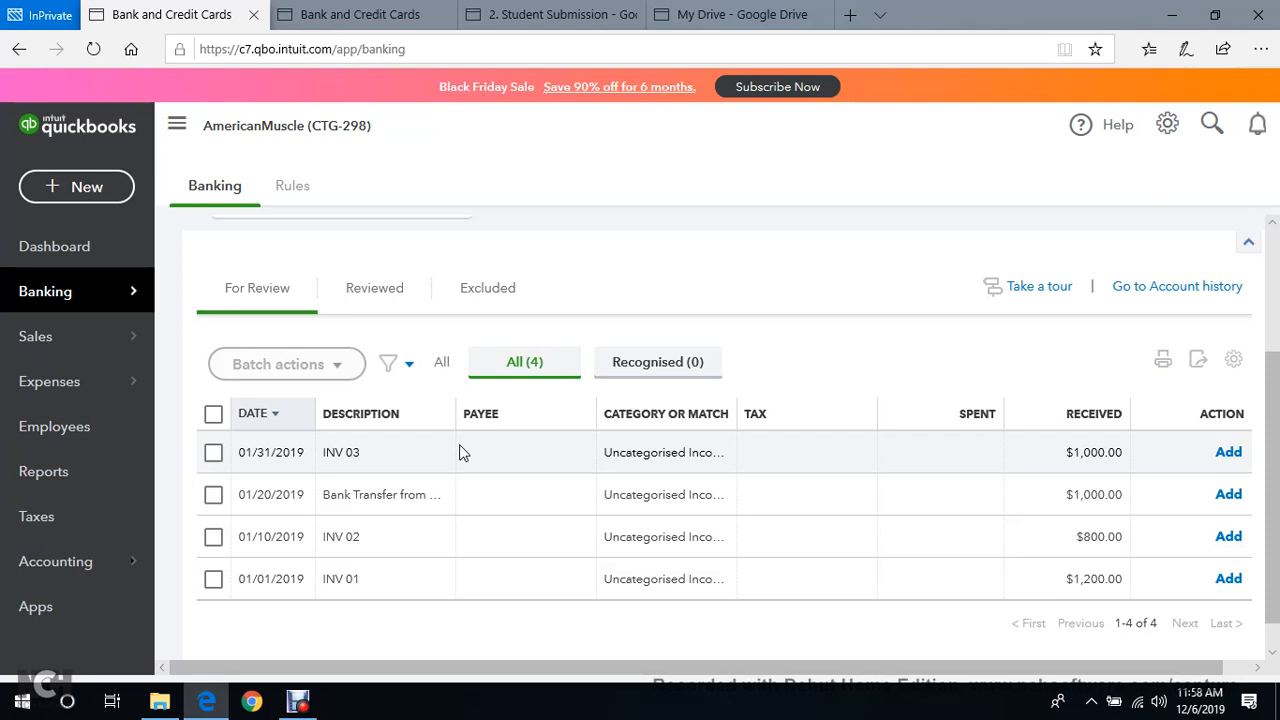
scroll(452, 450, up, 2)
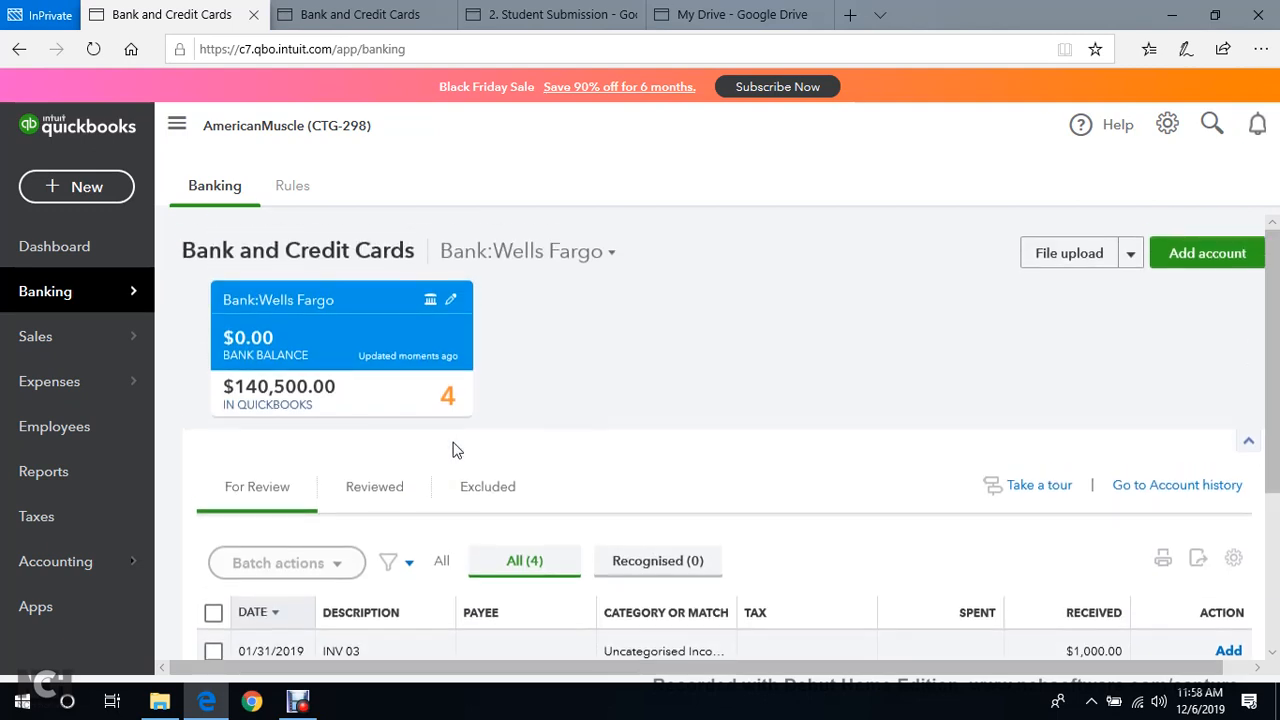
Undo the 01/25/2019 KFC transaction among the reviewed transactions and return to the transactions awaiting review.
click(376, 490)
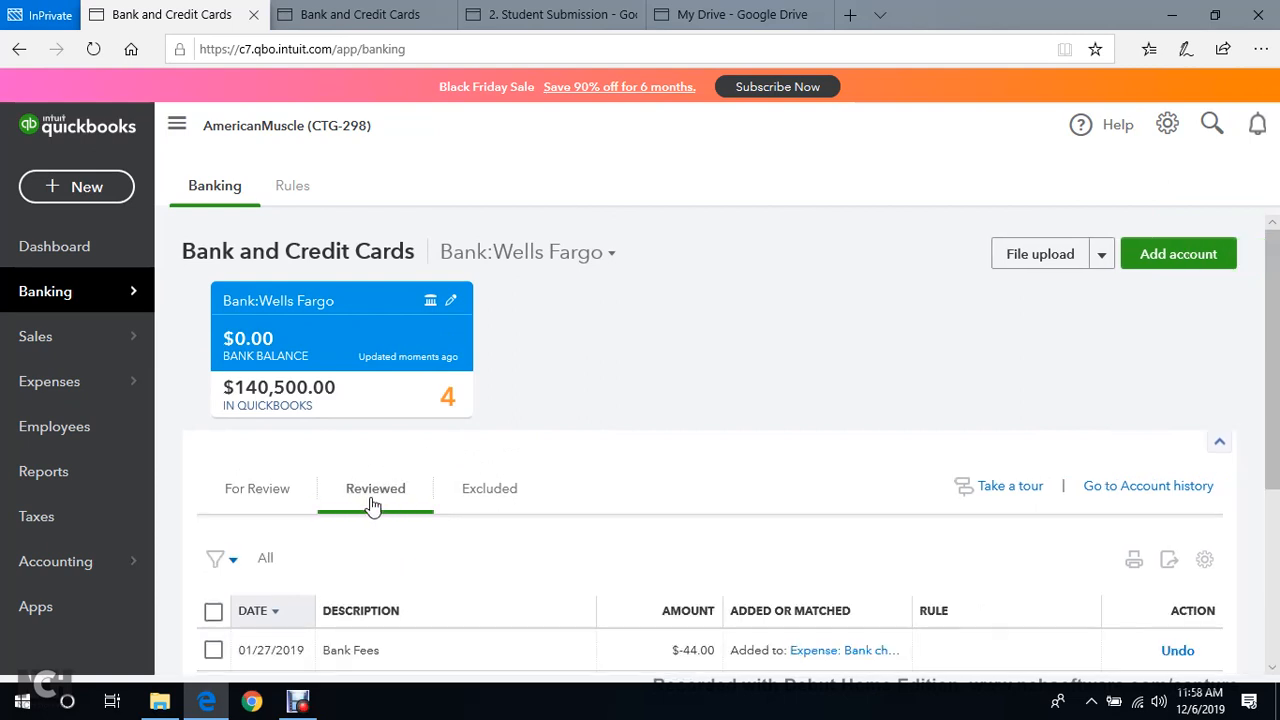
scroll(378, 497, down, 2)
scroll(1052, 374, down, 1)
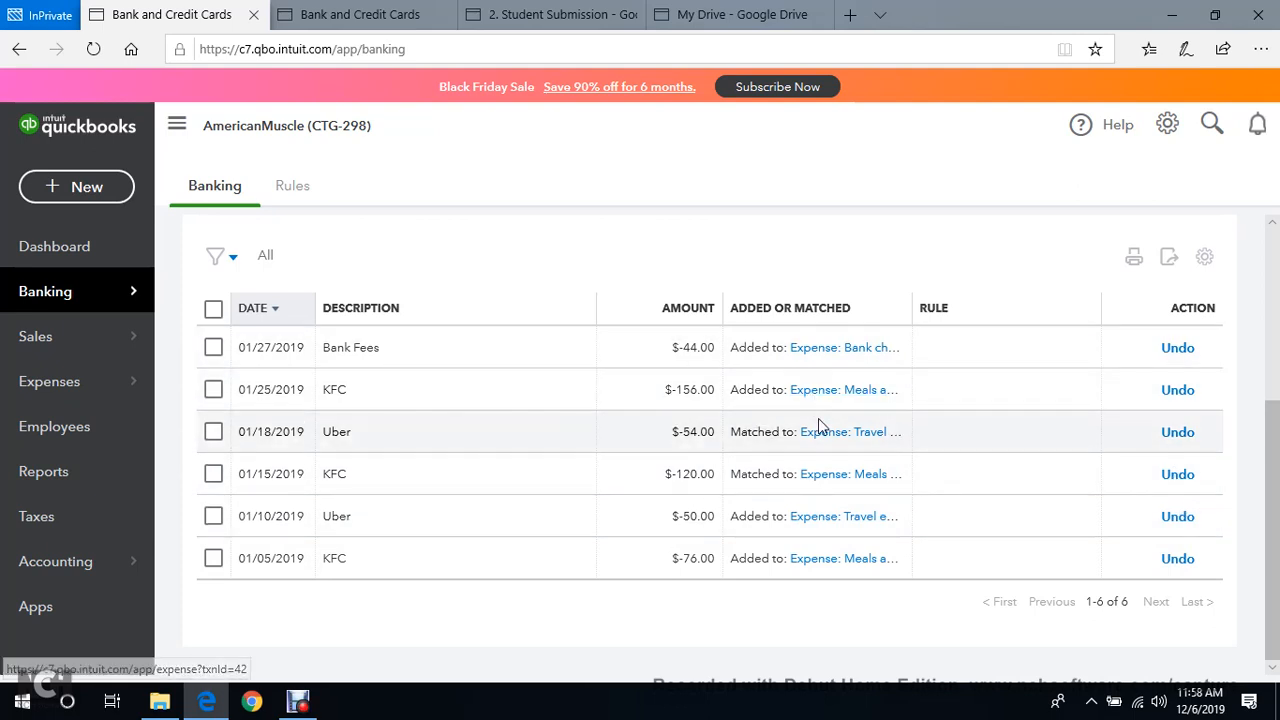
click(1175, 393)
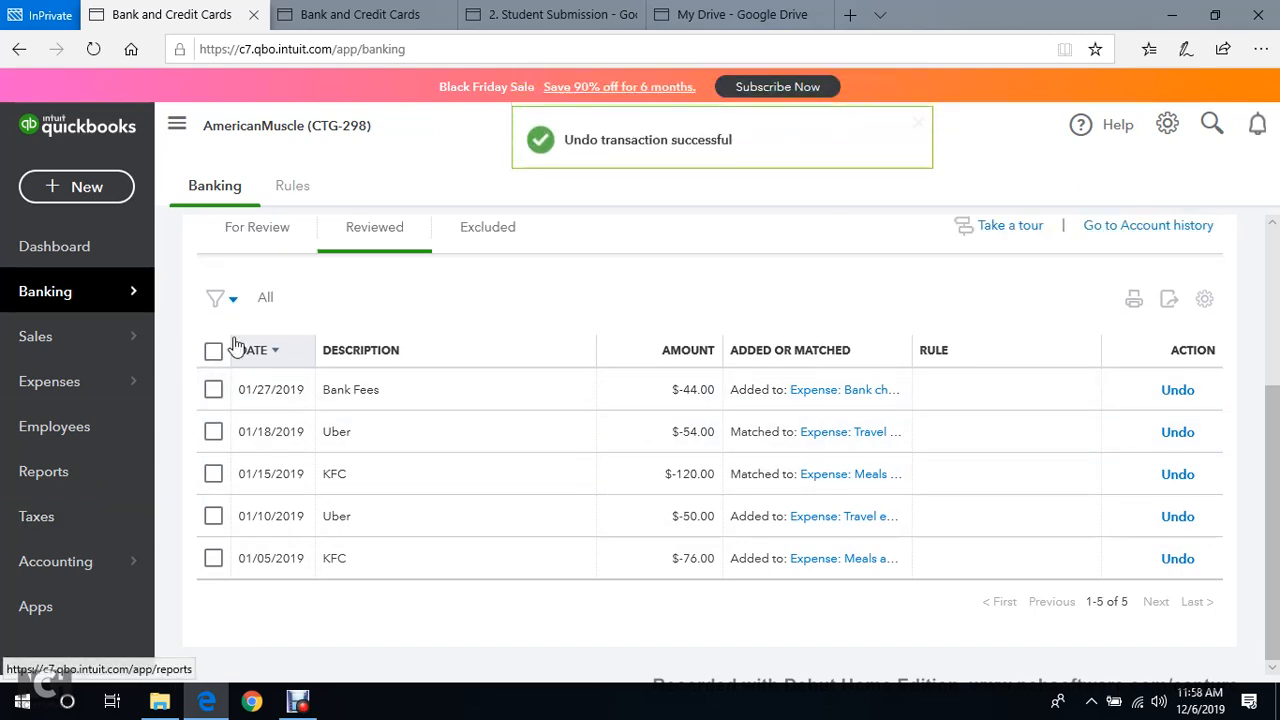
click(242, 227)
scroll(336, 402, down, 2)
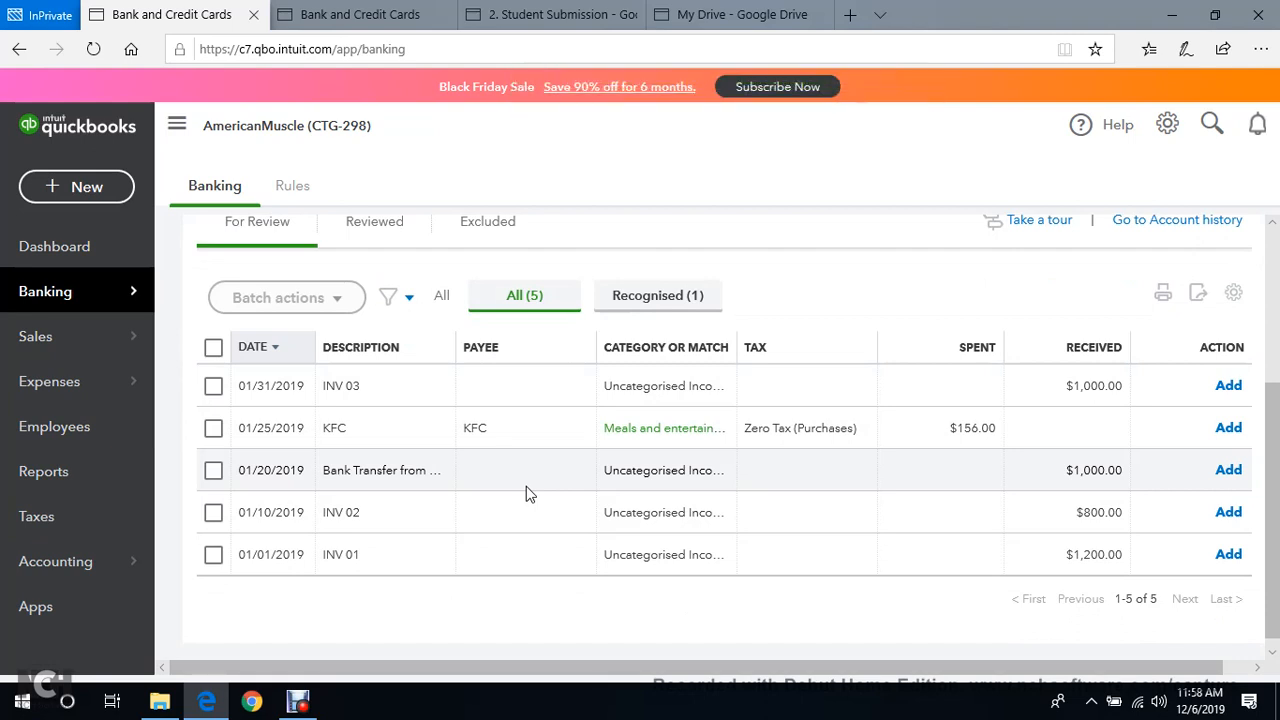
scroll(527, 492, down, 1)
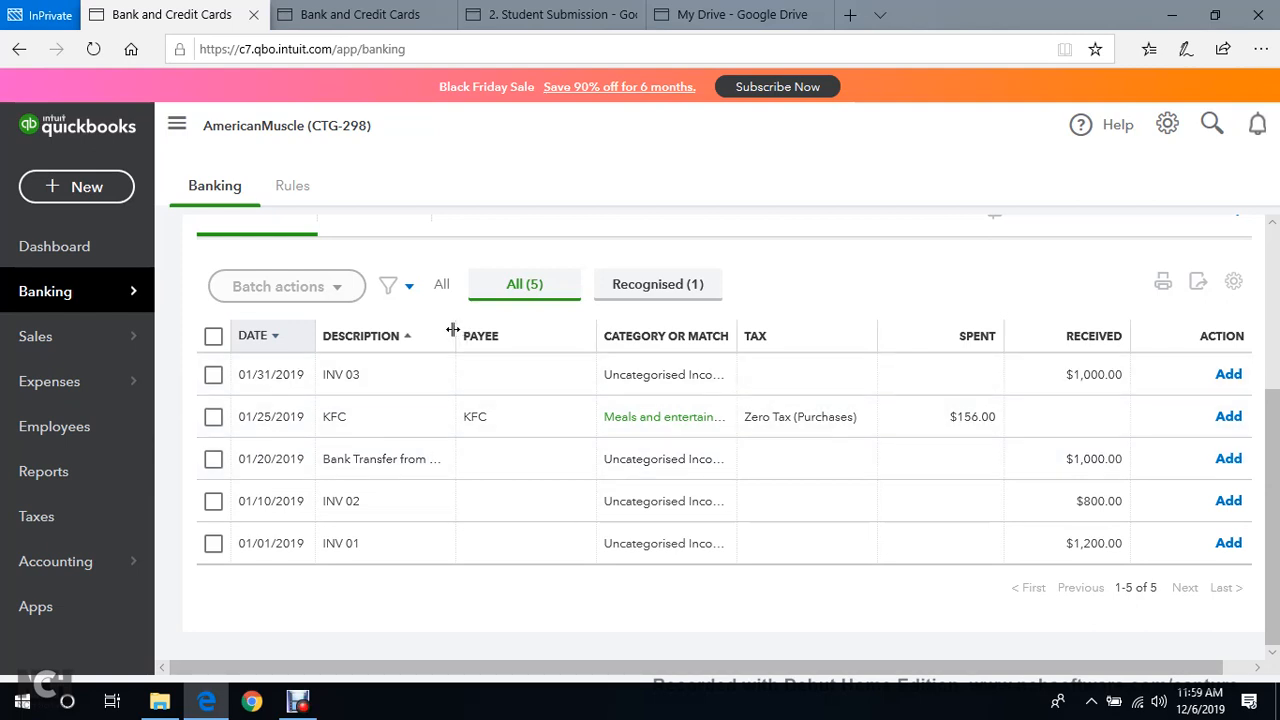
Sort the transactions awaiting review by payee, by ascending date, and by description.
click(516, 338)
scroll(473, 374, down, 1)
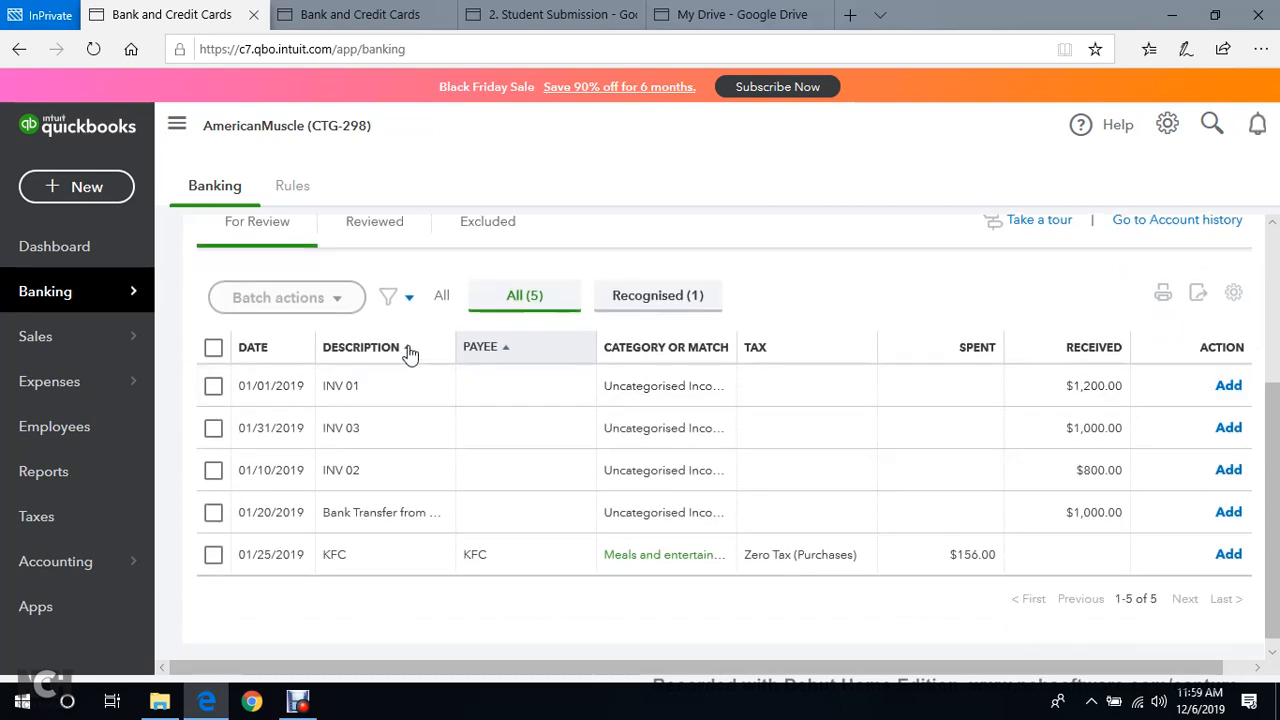
click(253, 347)
scroll(457, 400, down, 2)
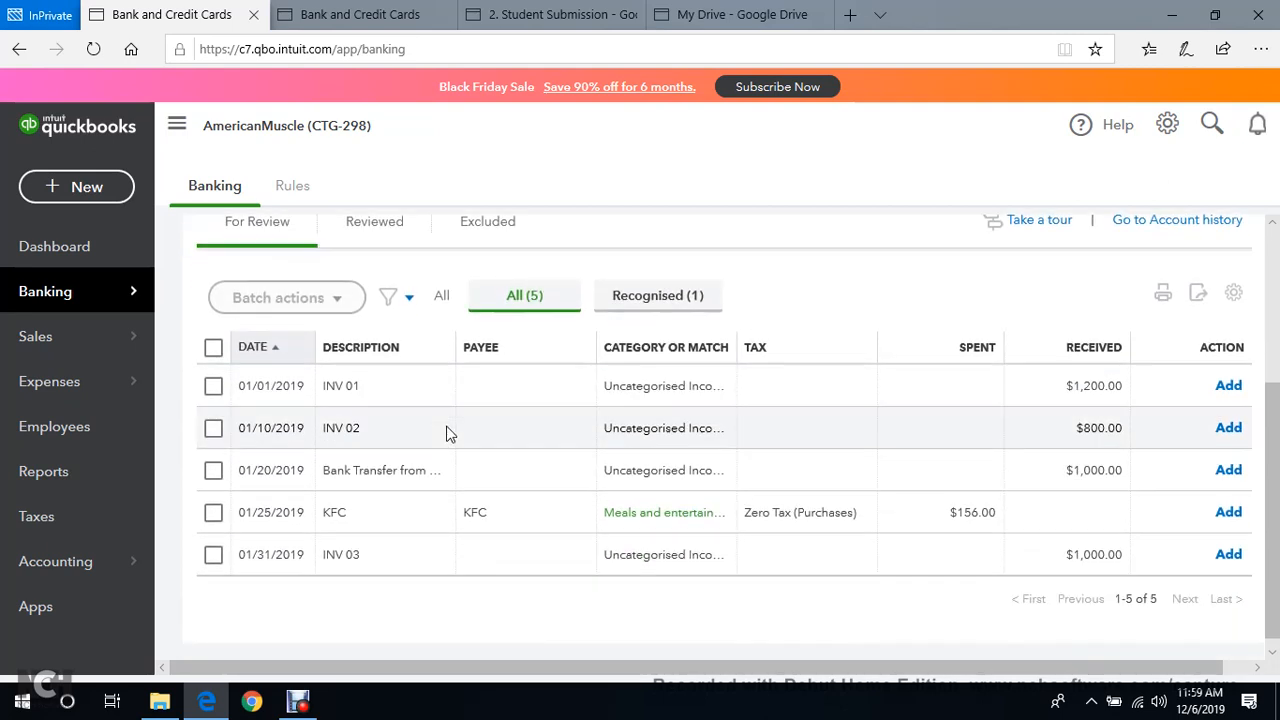
click(348, 348)
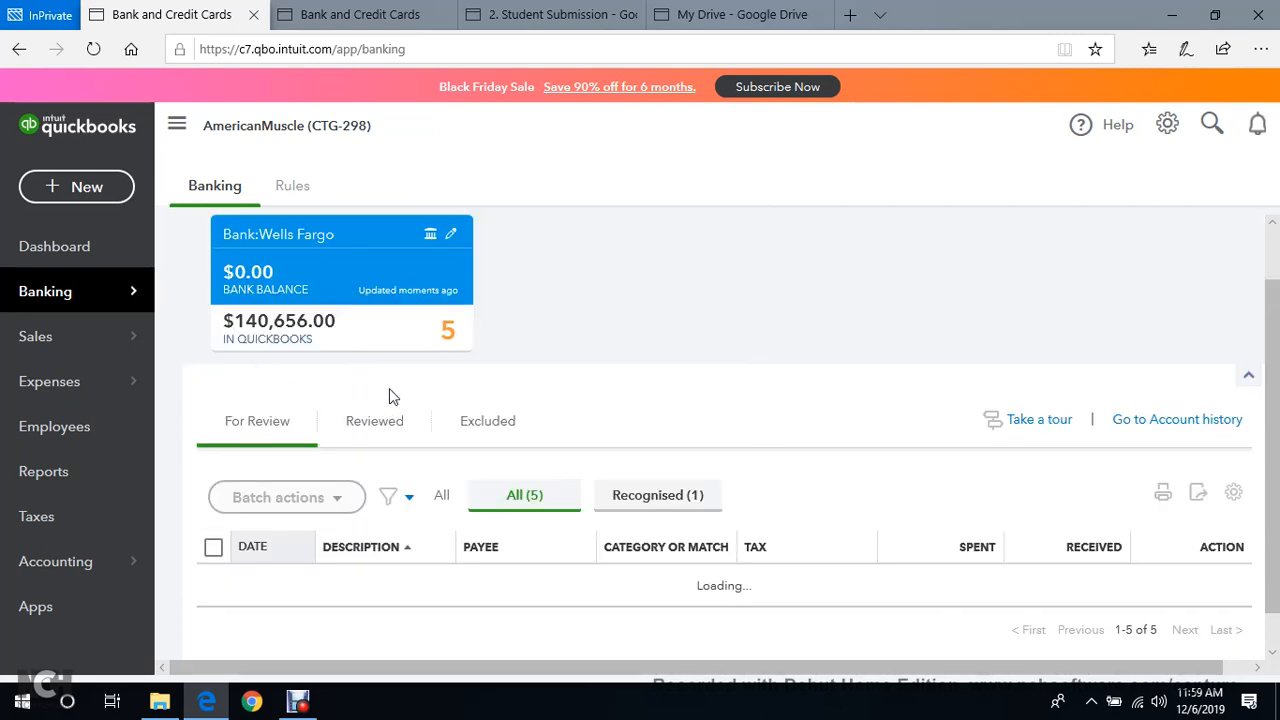
Sort the transactions awaiting review by date and set the 01/20/2019 bank transfer's transaction type to Transfer.
click(258, 505)
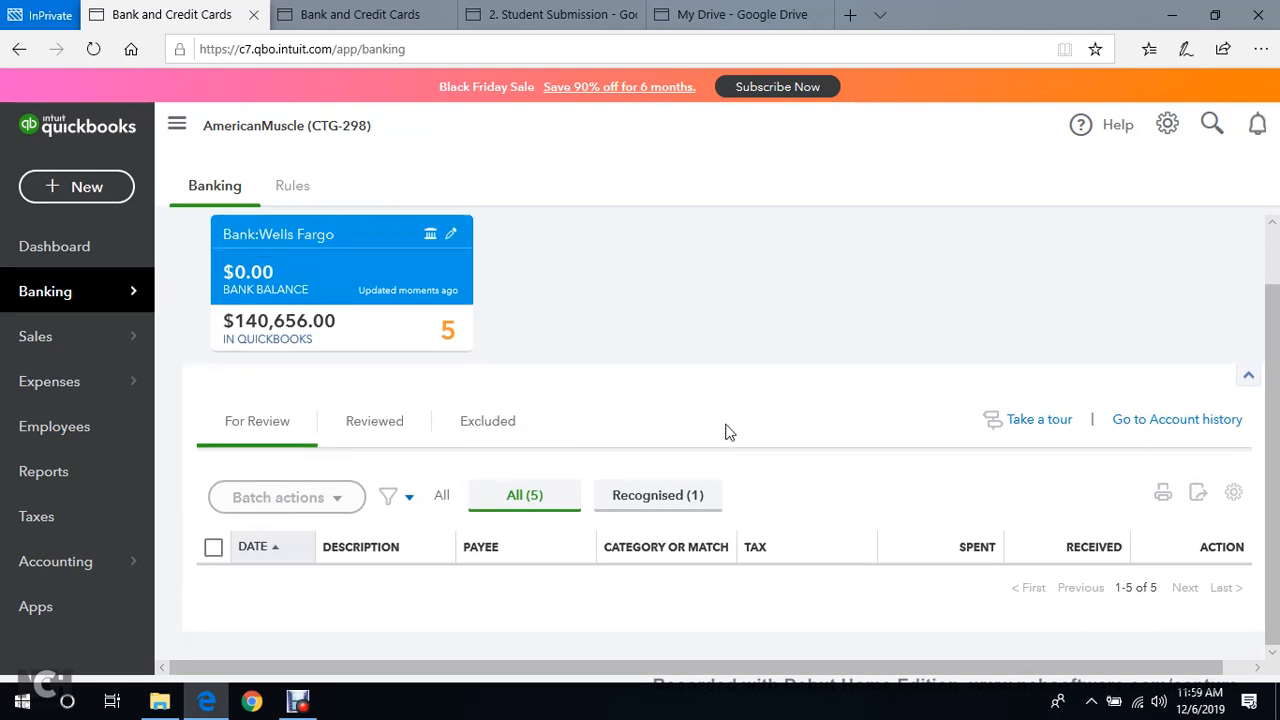
scroll(727, 432, down, 2)
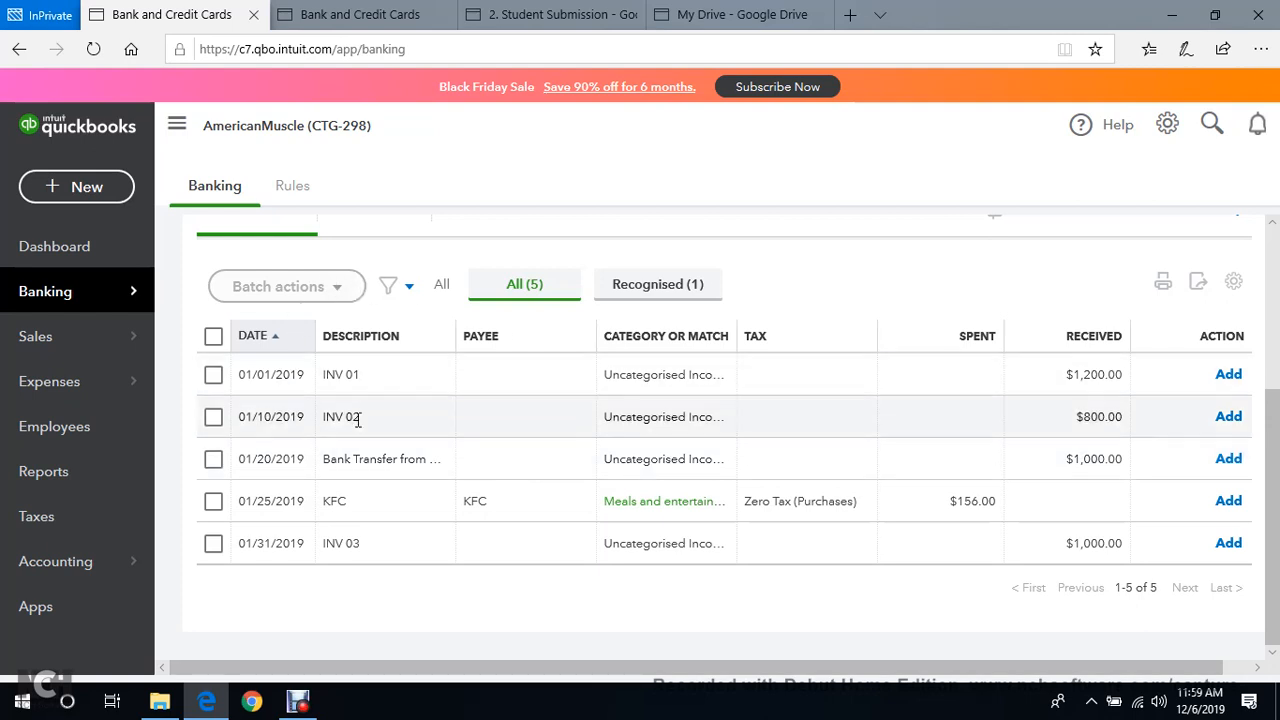
click(355, 461)
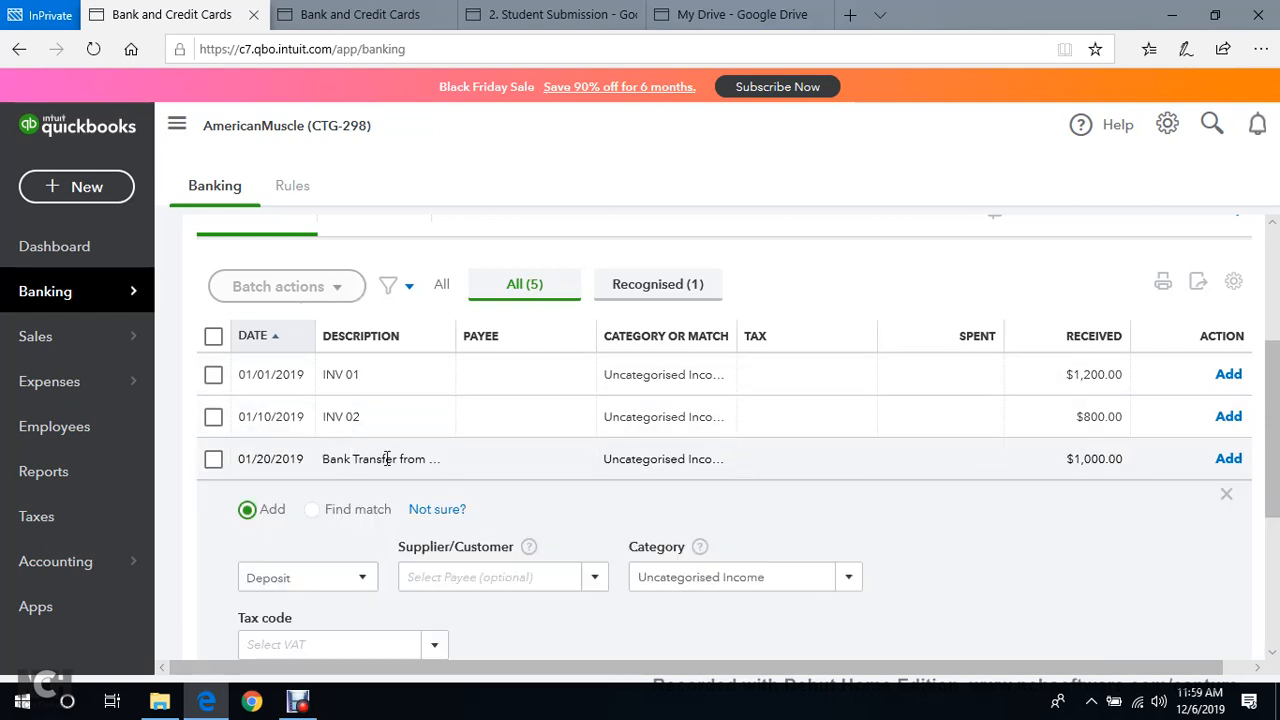
scroll(390, 455, down, 2)
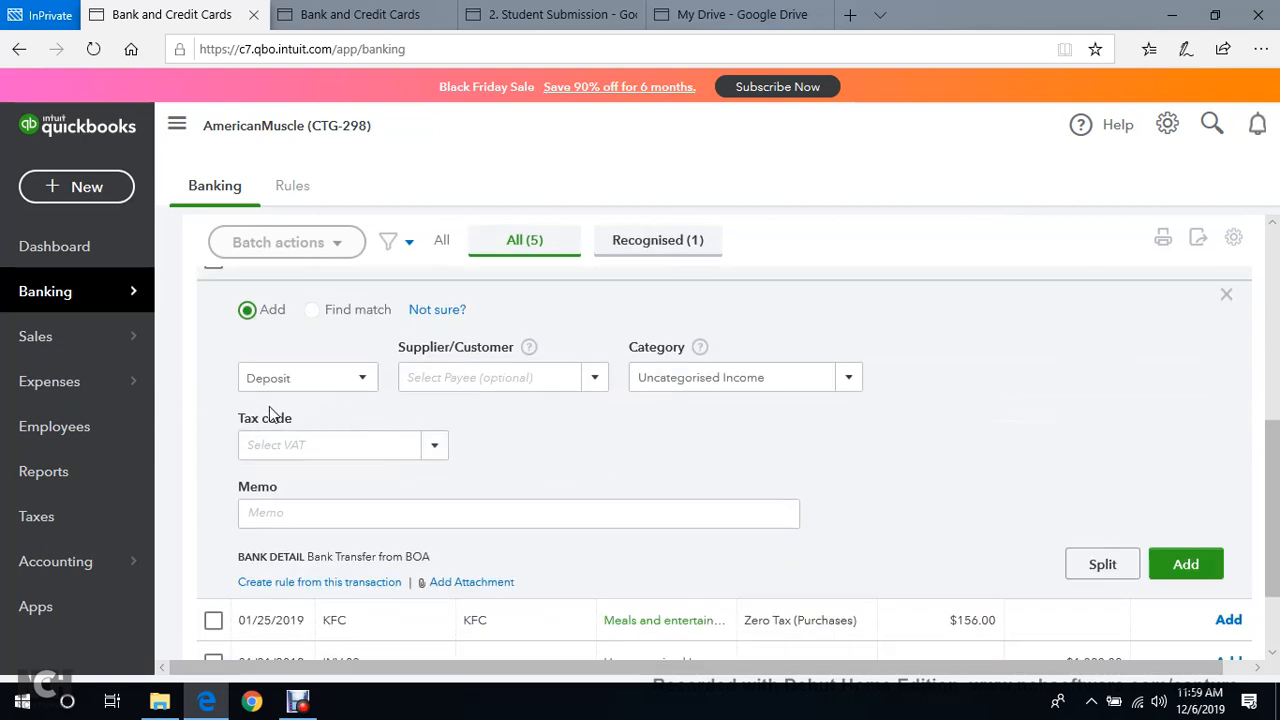
scroll(270, 440, up, 1)
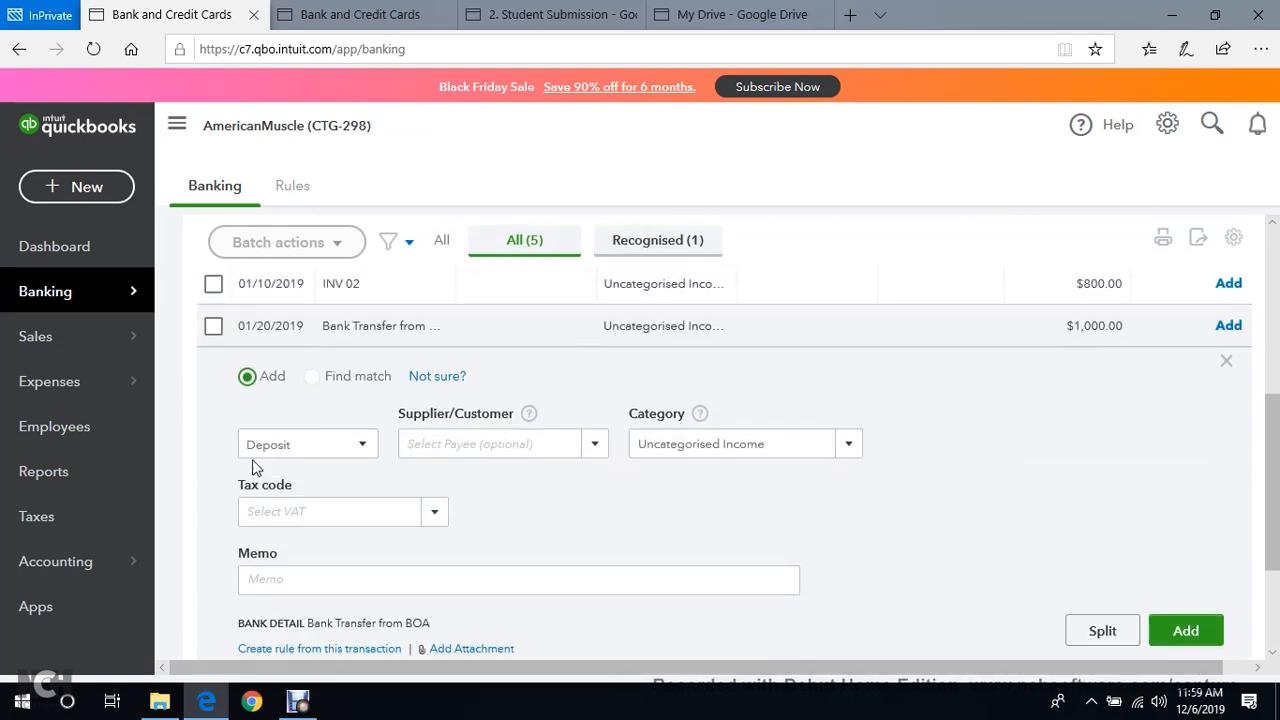
click(362, 446)
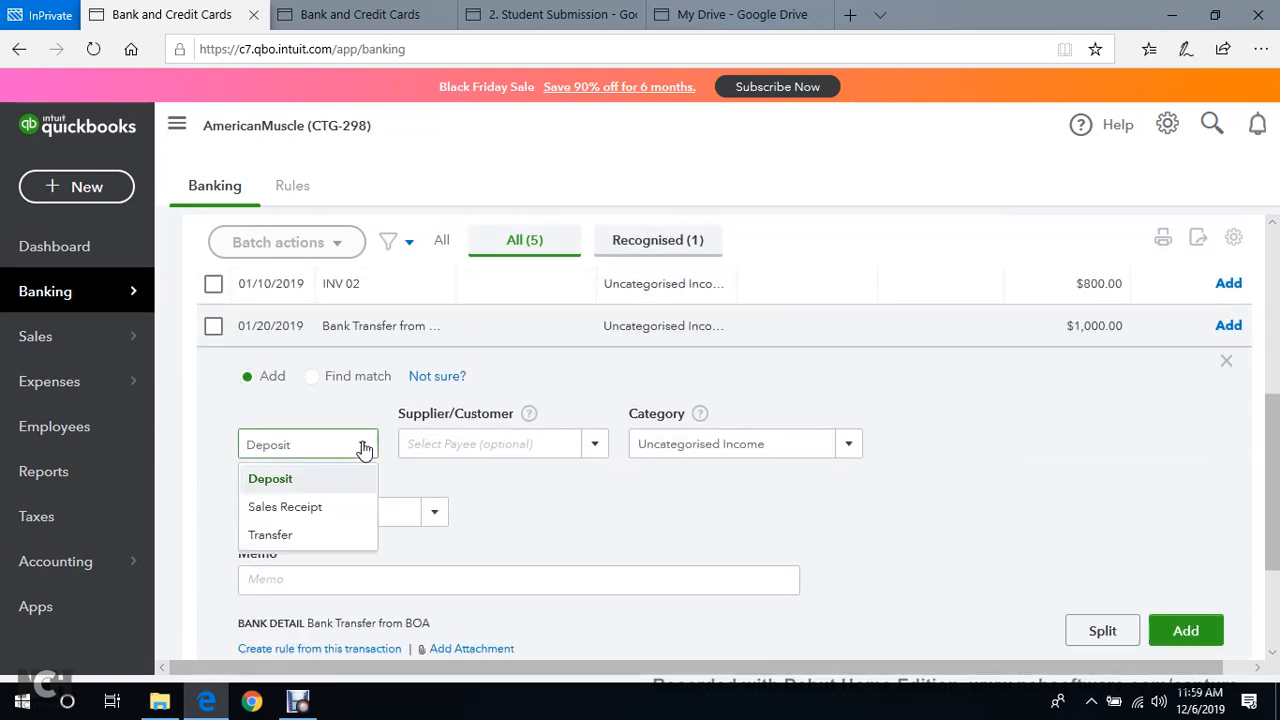
click(303, 537)
Choose Bank of America as the transfer account for the 01/20/2019 transaction and add it to the books.
scroll(514, 520, down, 1)
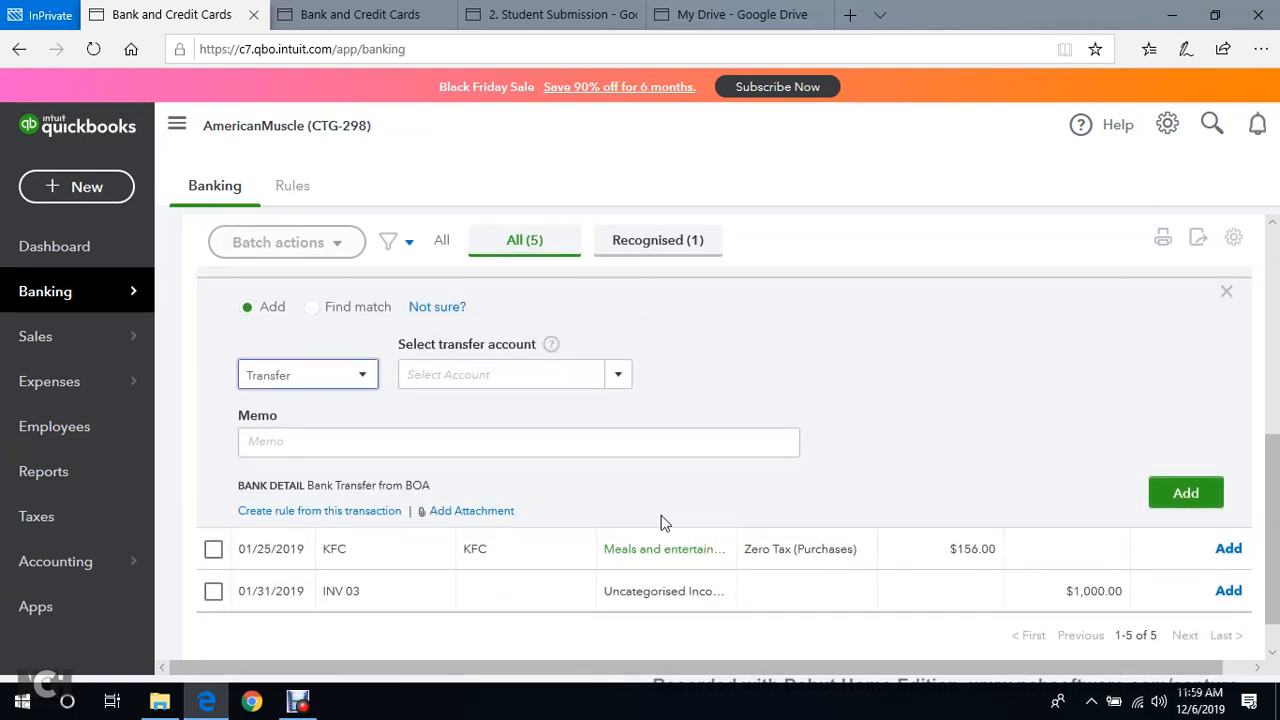
click(617, 376)
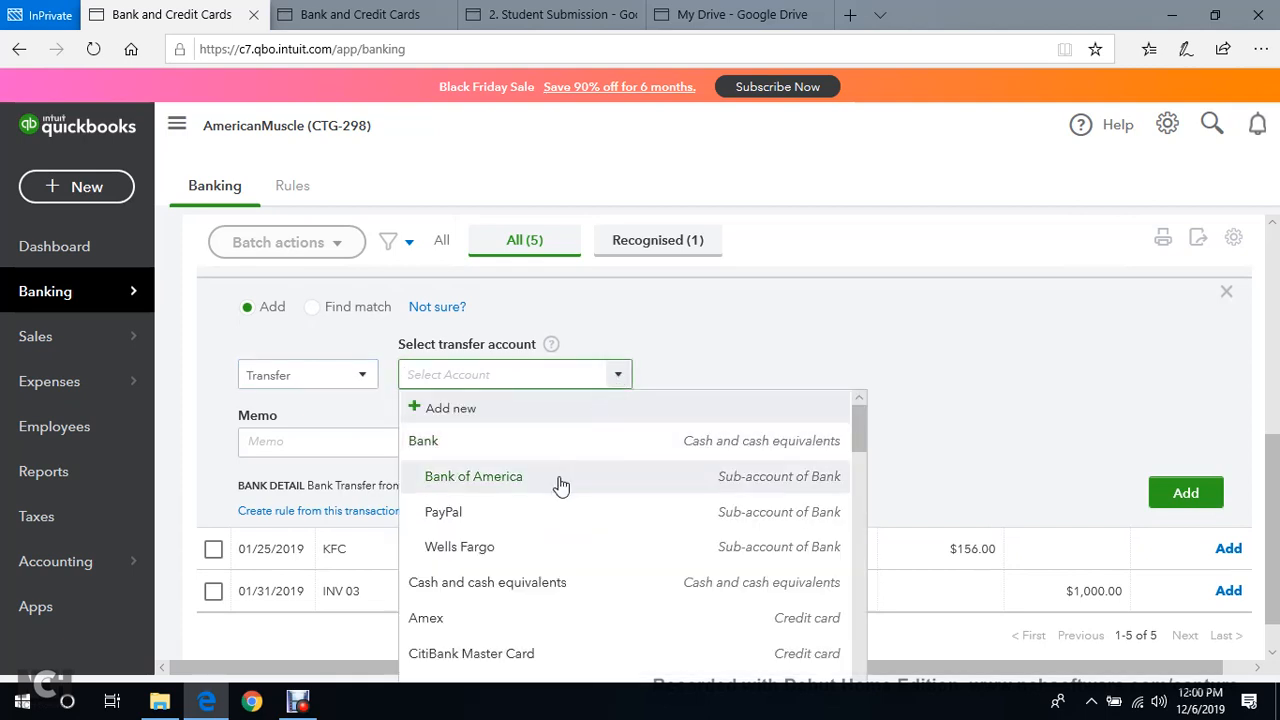
click(561, 485)
scroll(580, 498, down, 1)
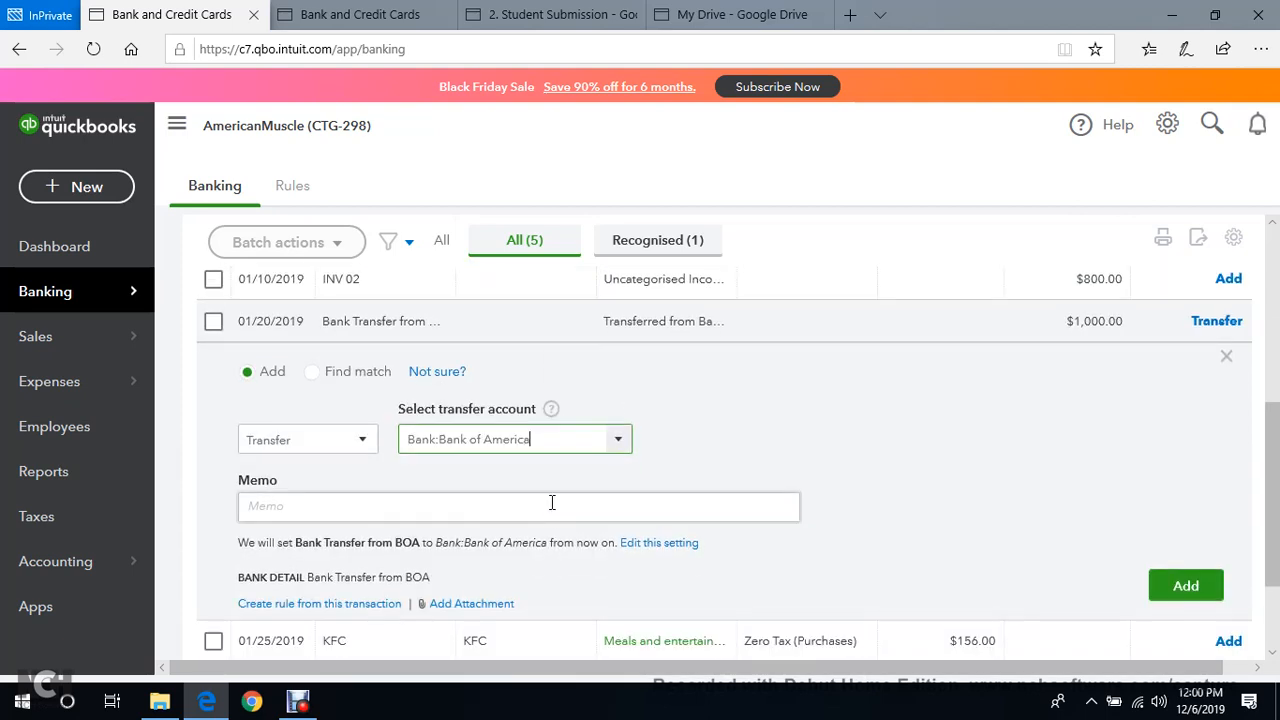
scroll(552, 502, down, 1)
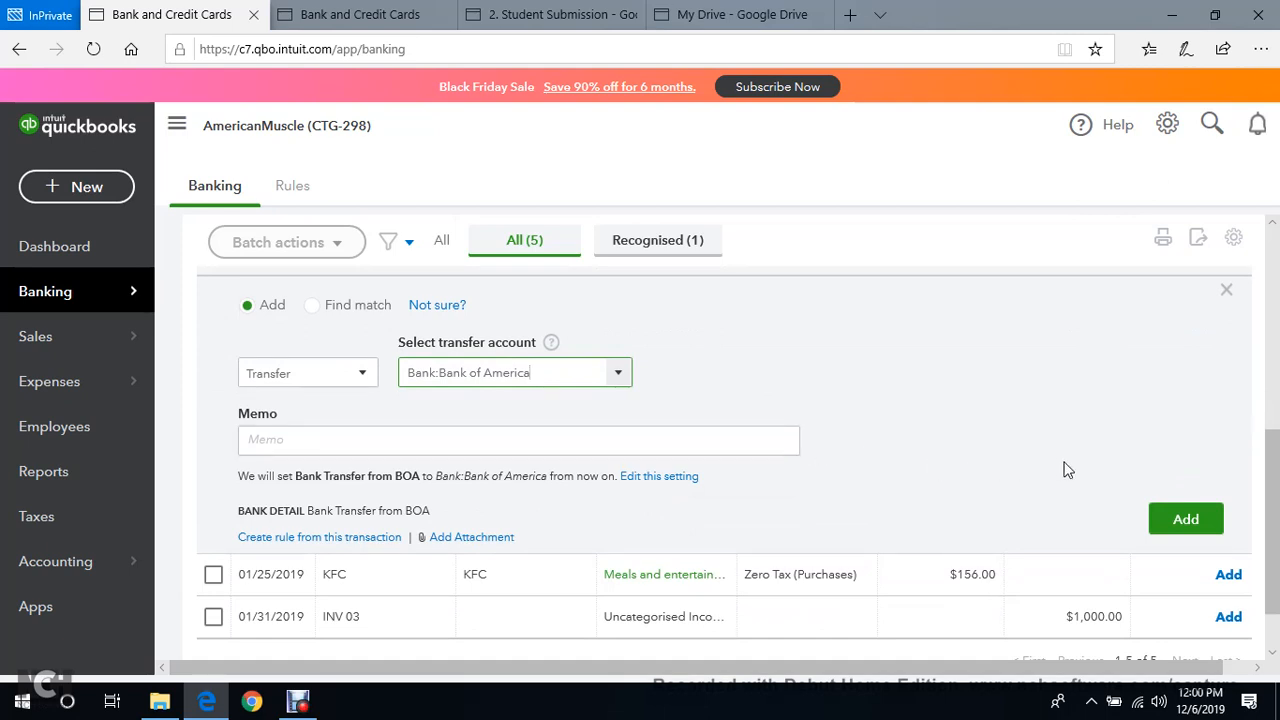
click(1208, 524)
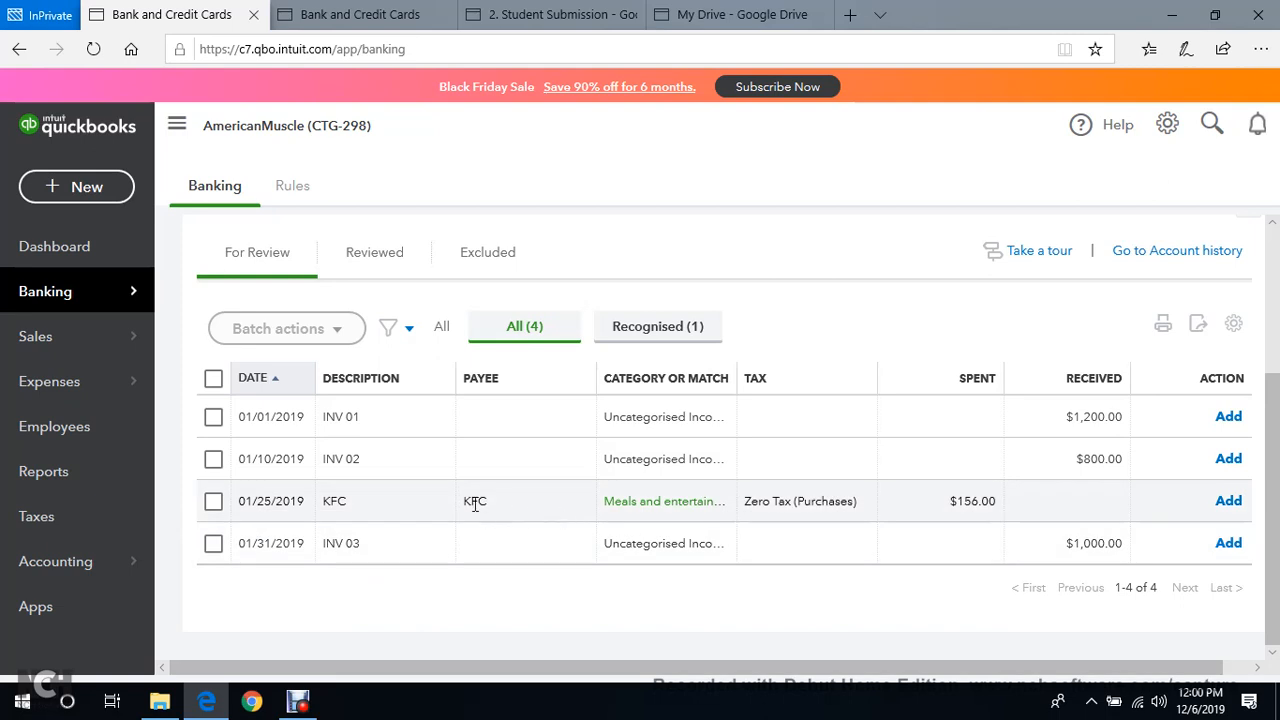
Create a rule from the 01/25/2019 KFC transaction and apply it to Money out.
click(334, 501)
scroll(386, 477, down, 3)
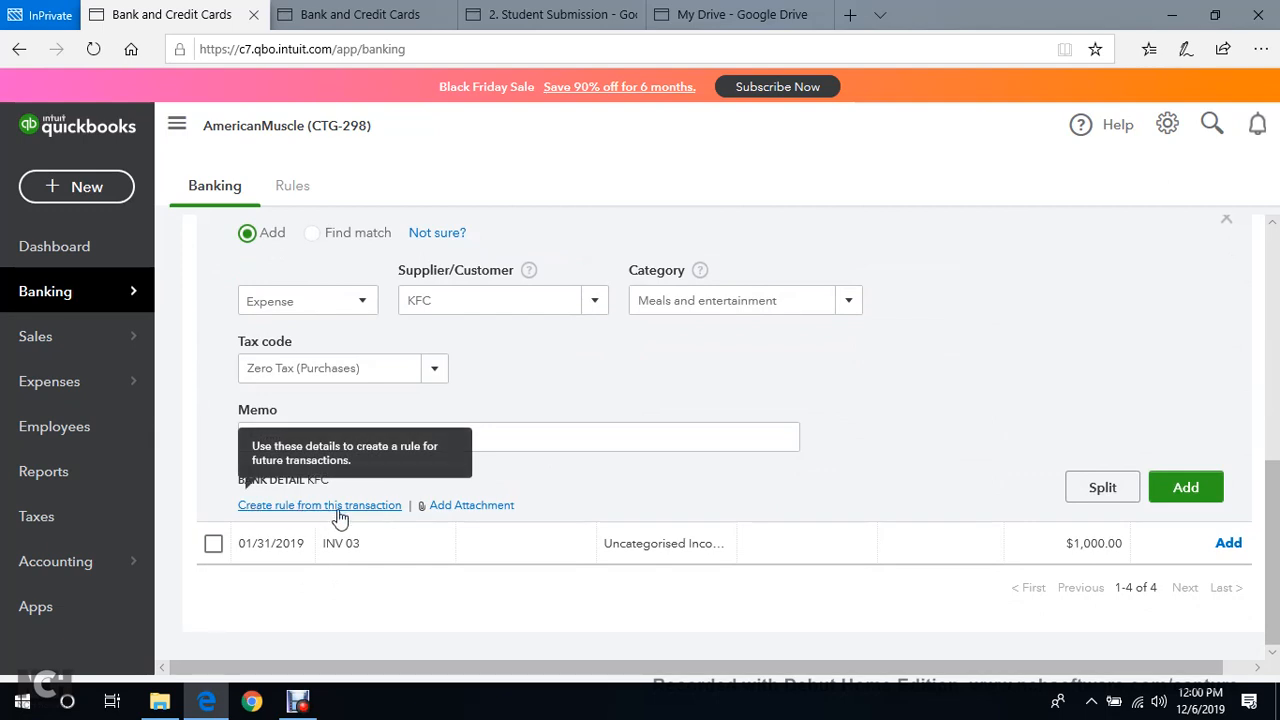
click(340, 505)
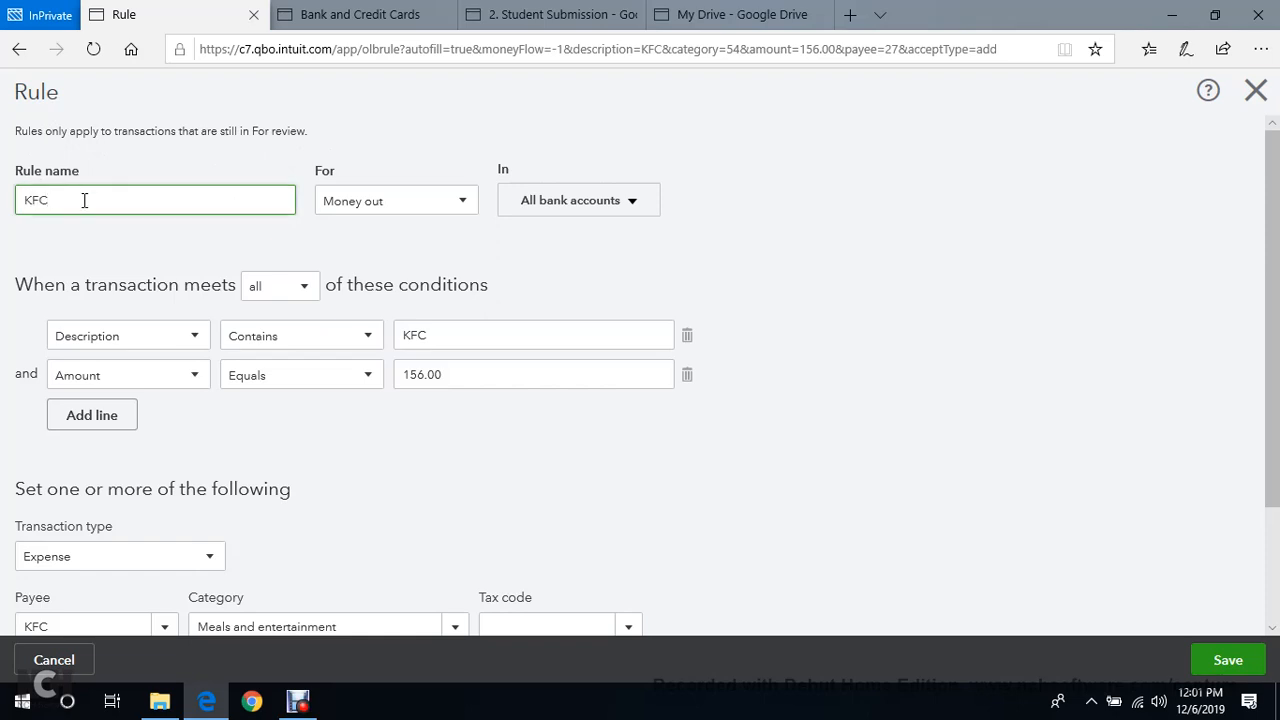
click(464, 203)
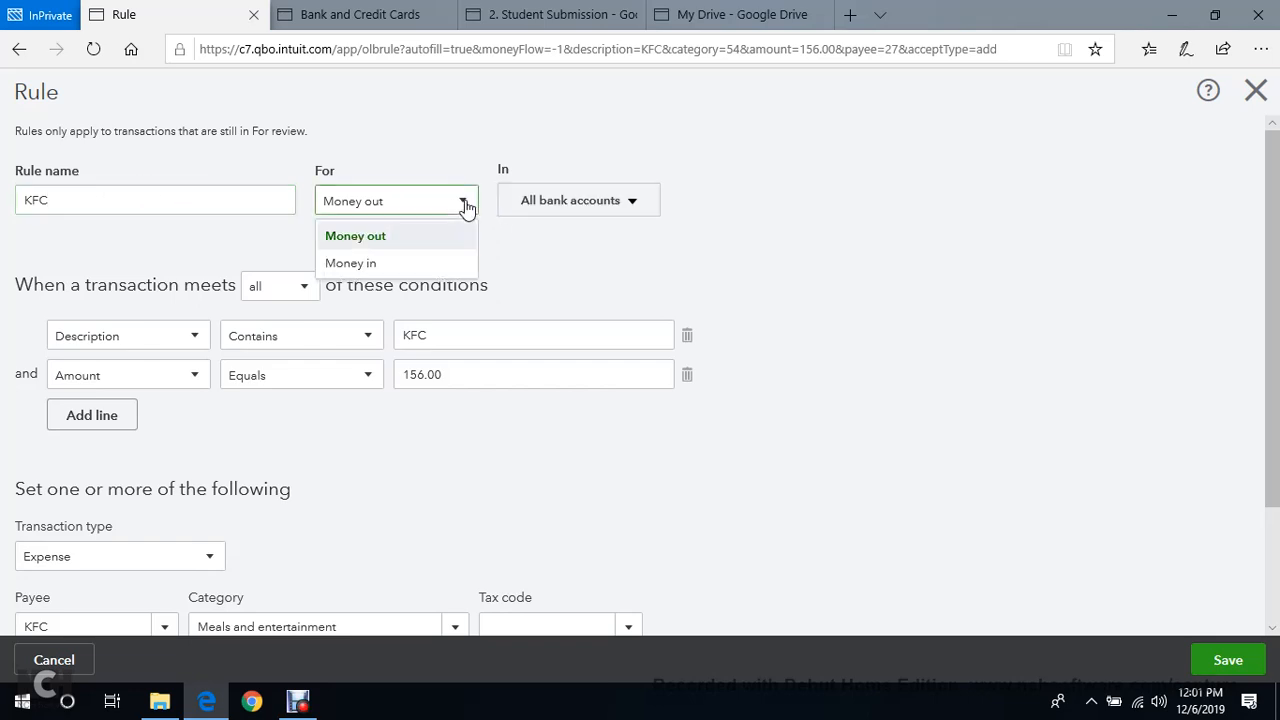
click(443, 240)
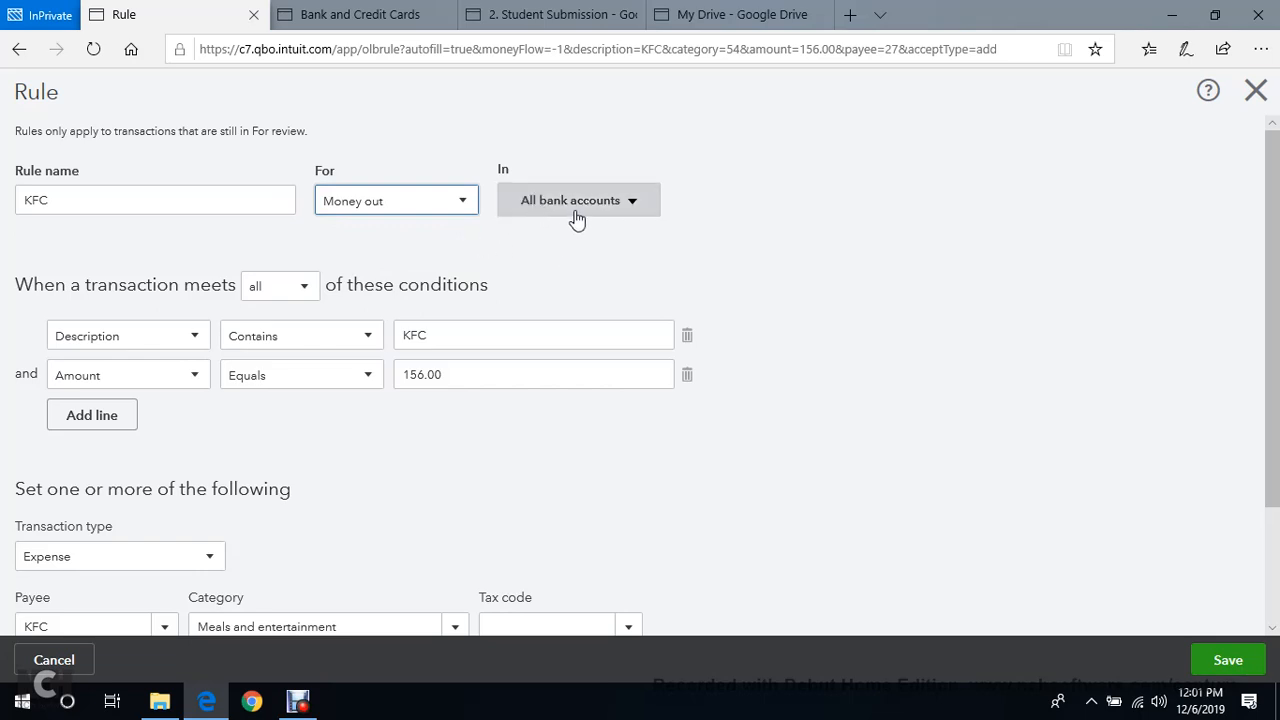
Deselect all bank accounts for the KFC rule and select them all again.
click(645, 210)
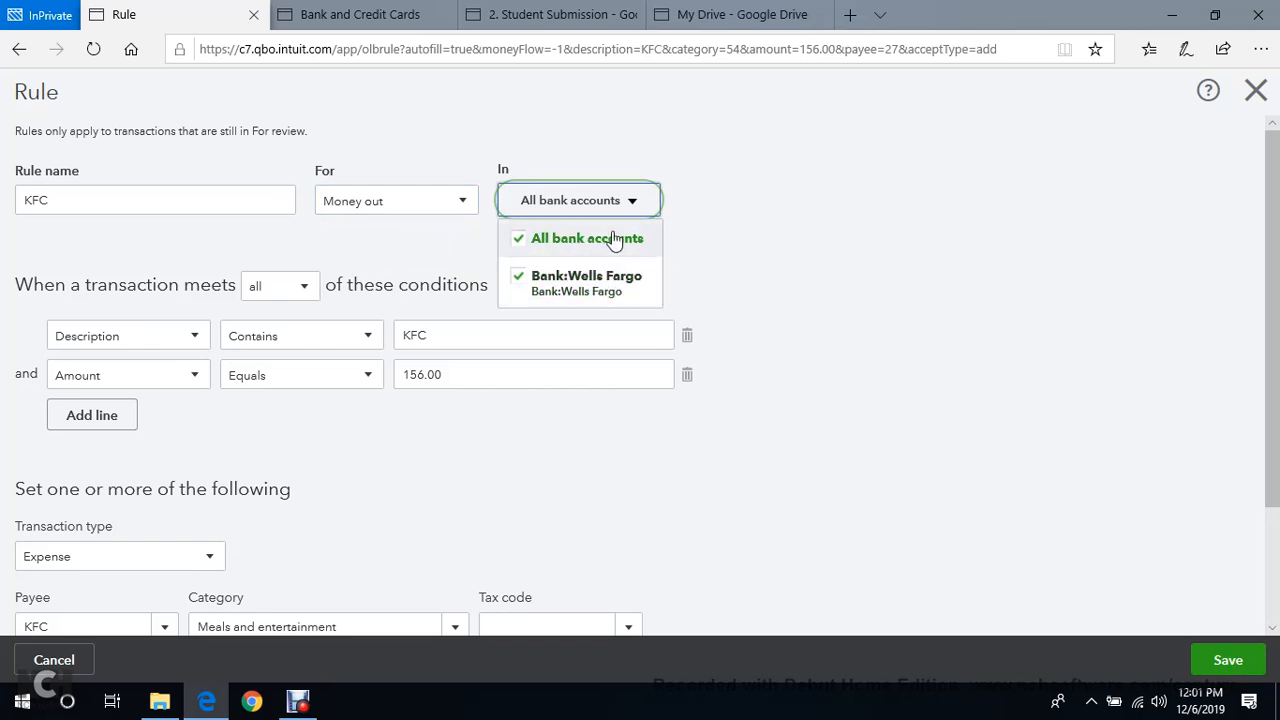
click(620, 239)
click(646, 211)
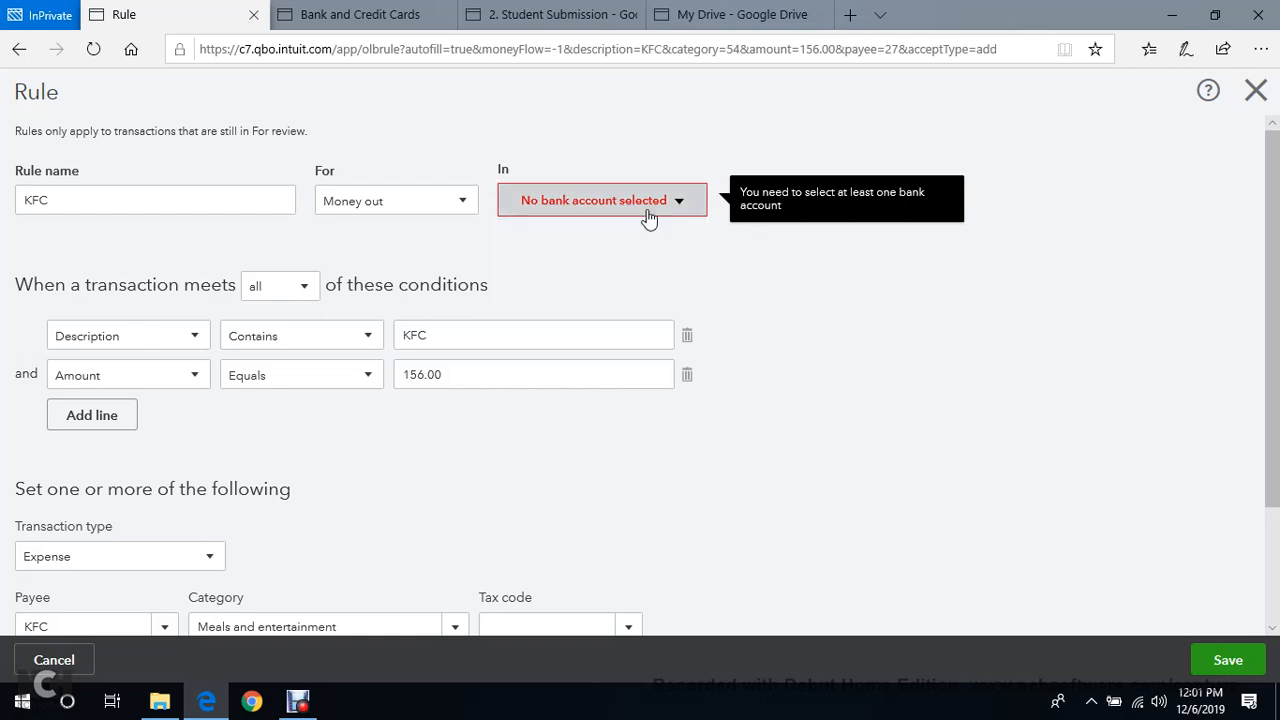
click(640, 206)
click(625, 240)
click(816, 238)
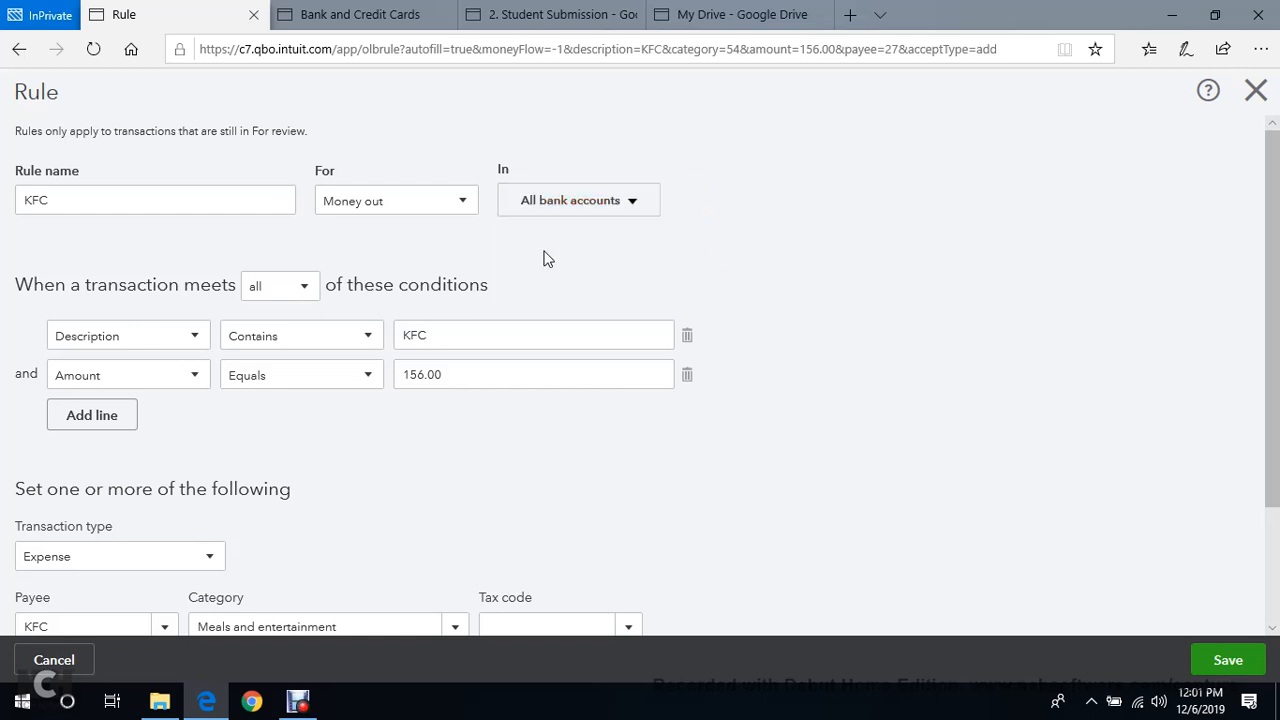
Change the rule's amount condition to Is greater than 0.
scroll(150, 262, down, 1)
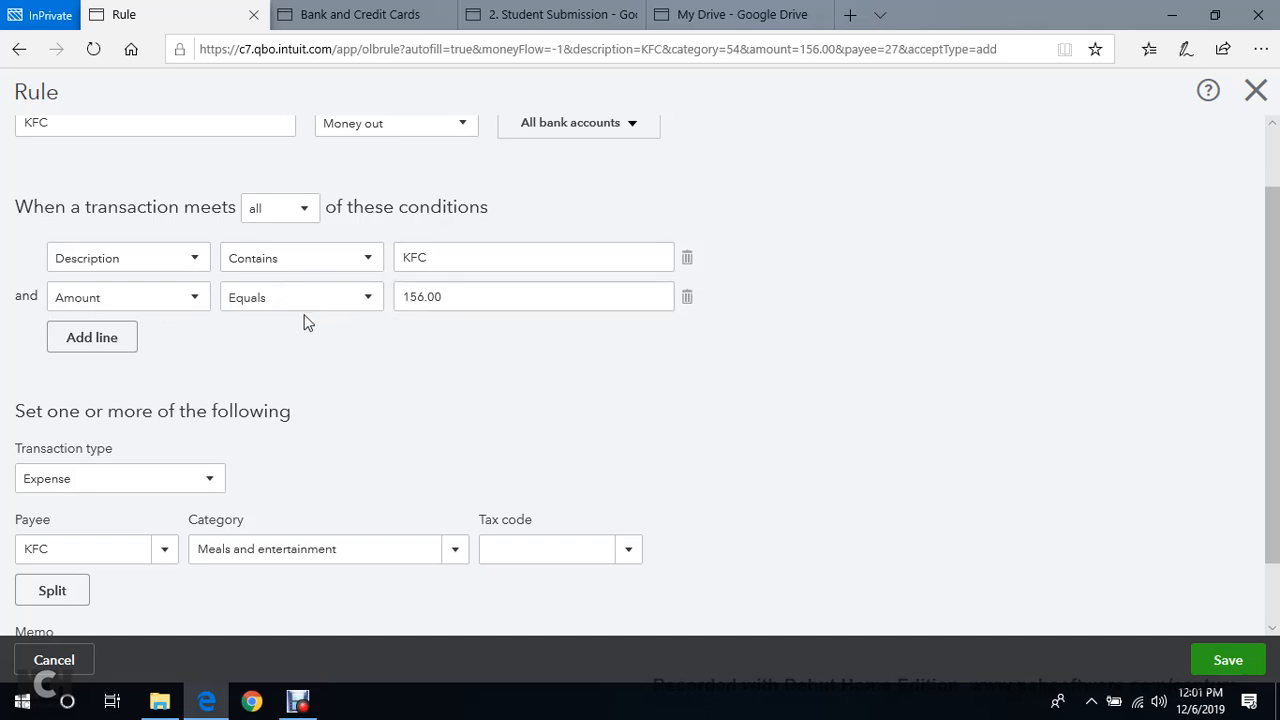
click(340, 305)
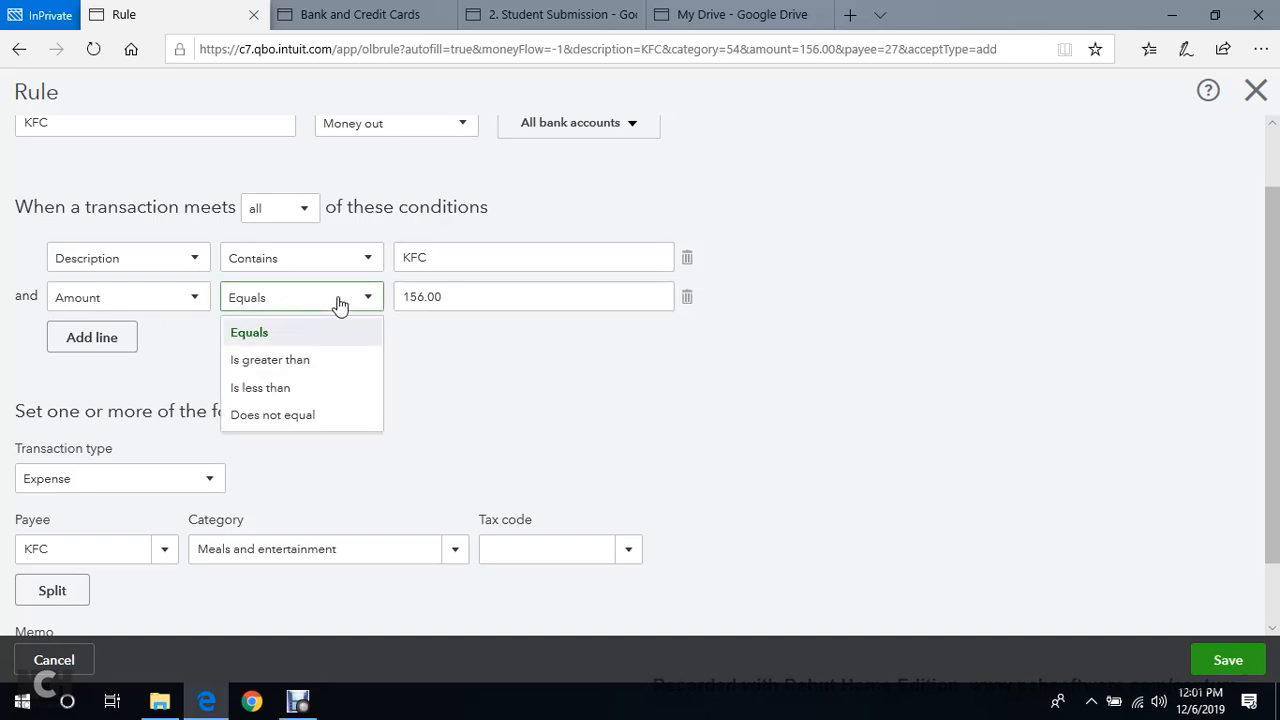
click(315, 366)
click(483, 297)
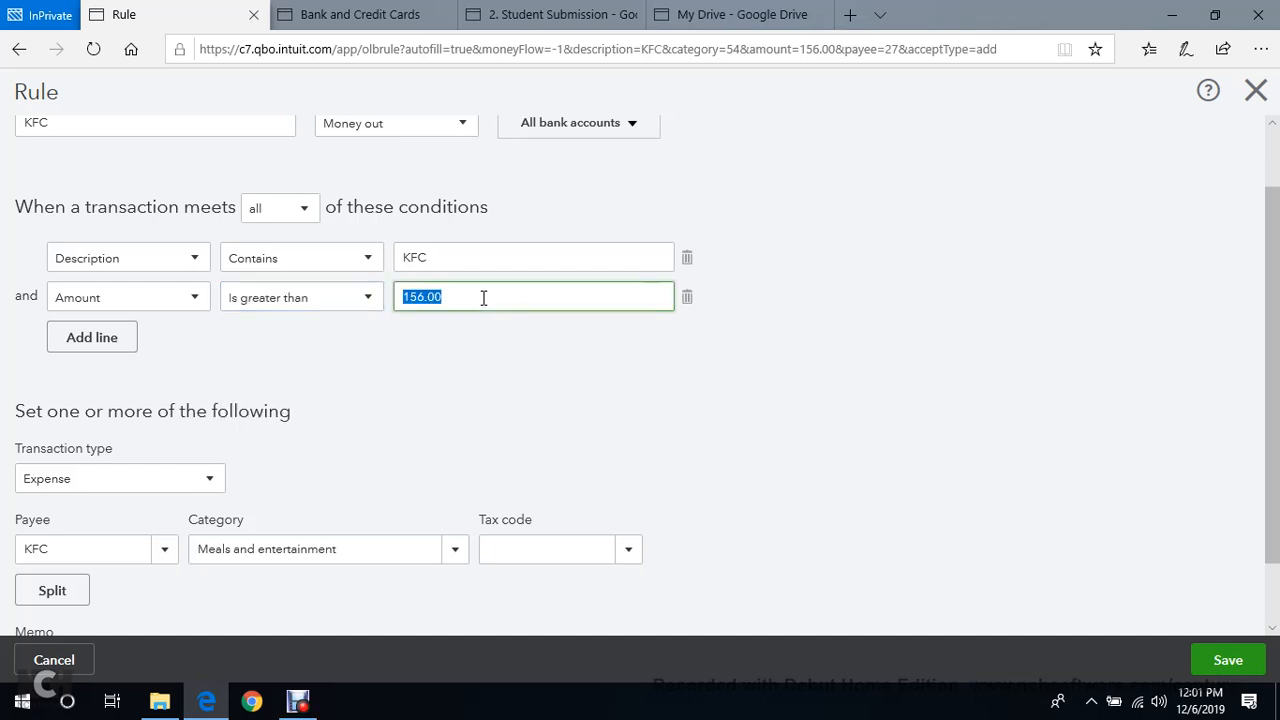
text(0)
click(934, 311)
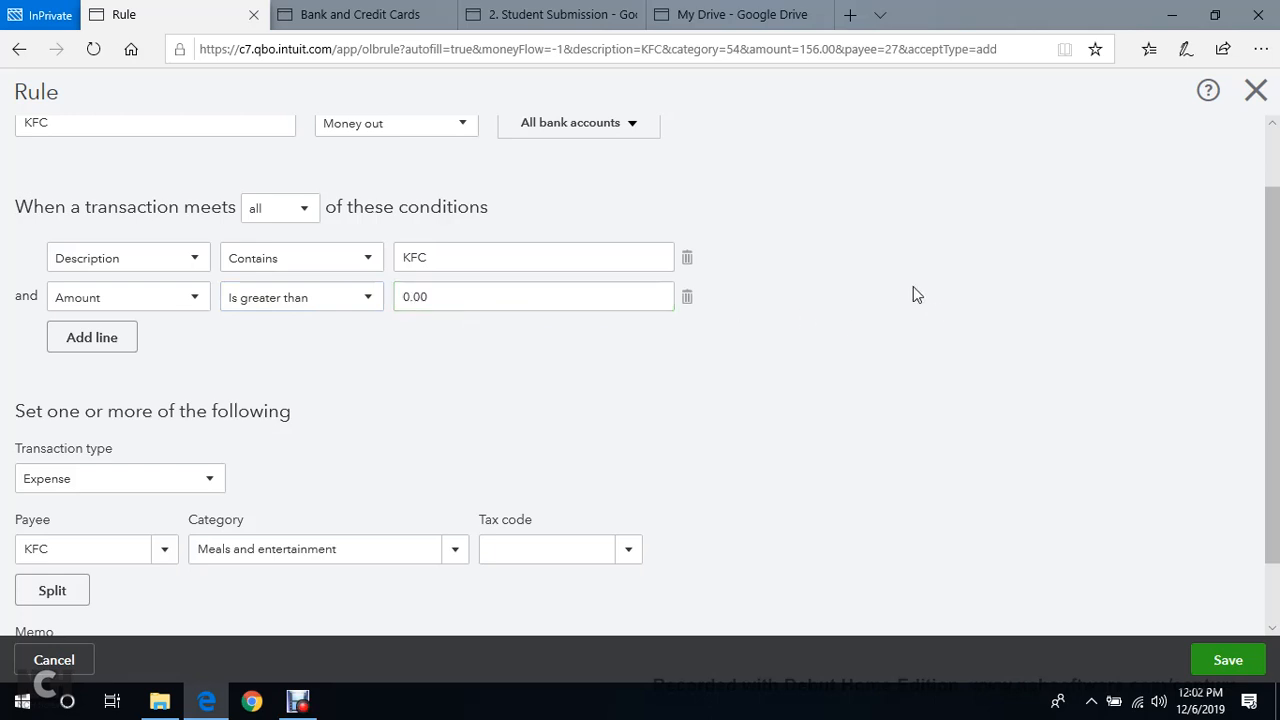
Set the rule's transaction type to Expense and its tax code to Zero Tax, and save the rule.
scroll(640, 316, down, 1)
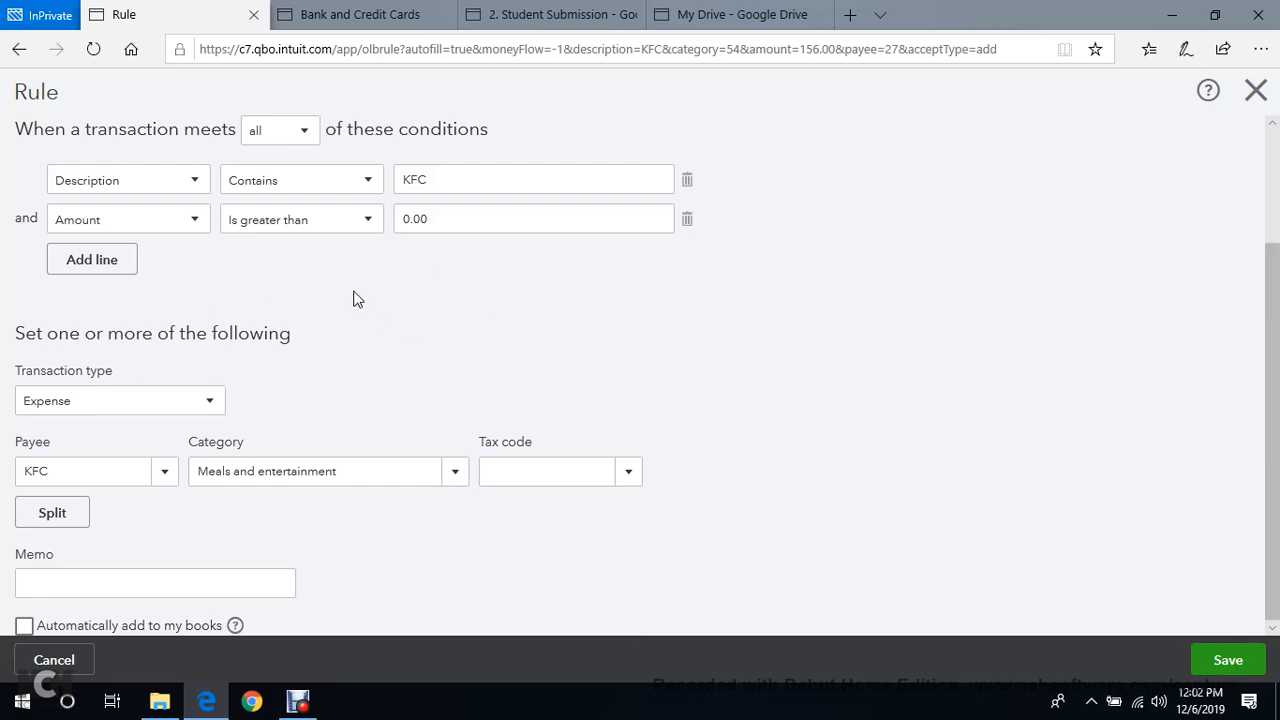
scroll(400, 295, up, 2)
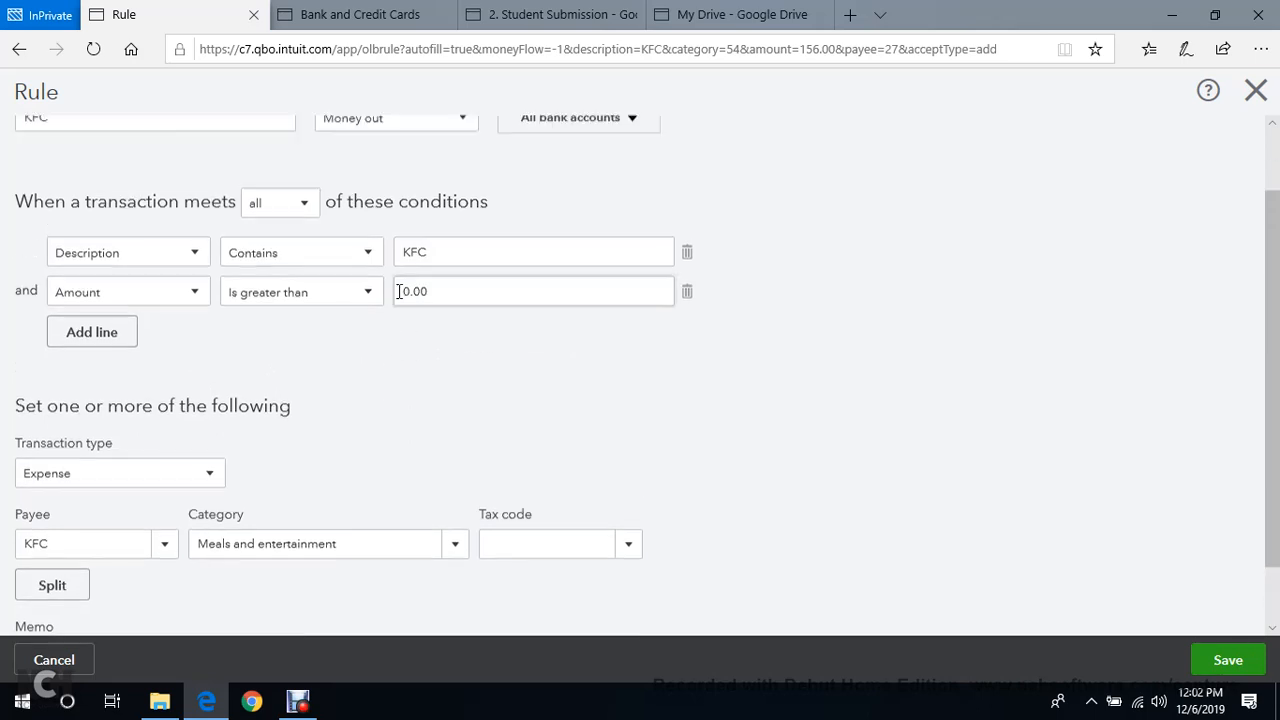
scroll(512, 262, down, 1)
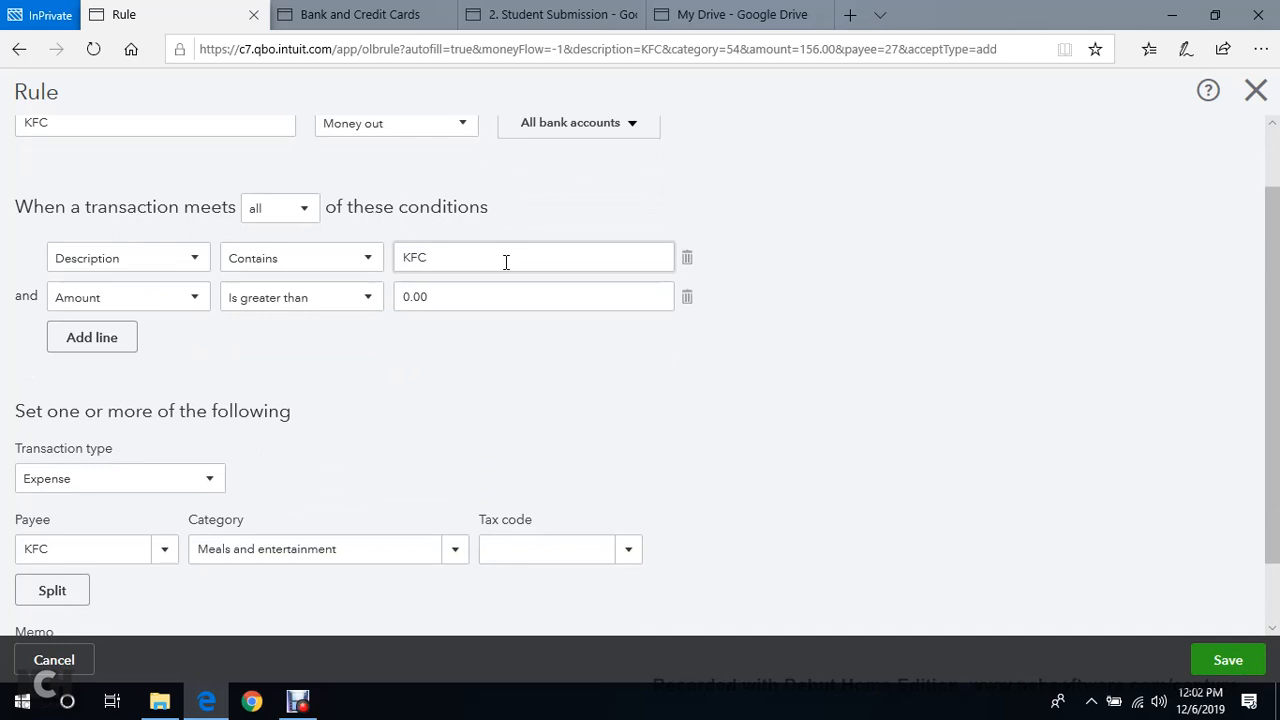
scroll(574, 391, down, 1)
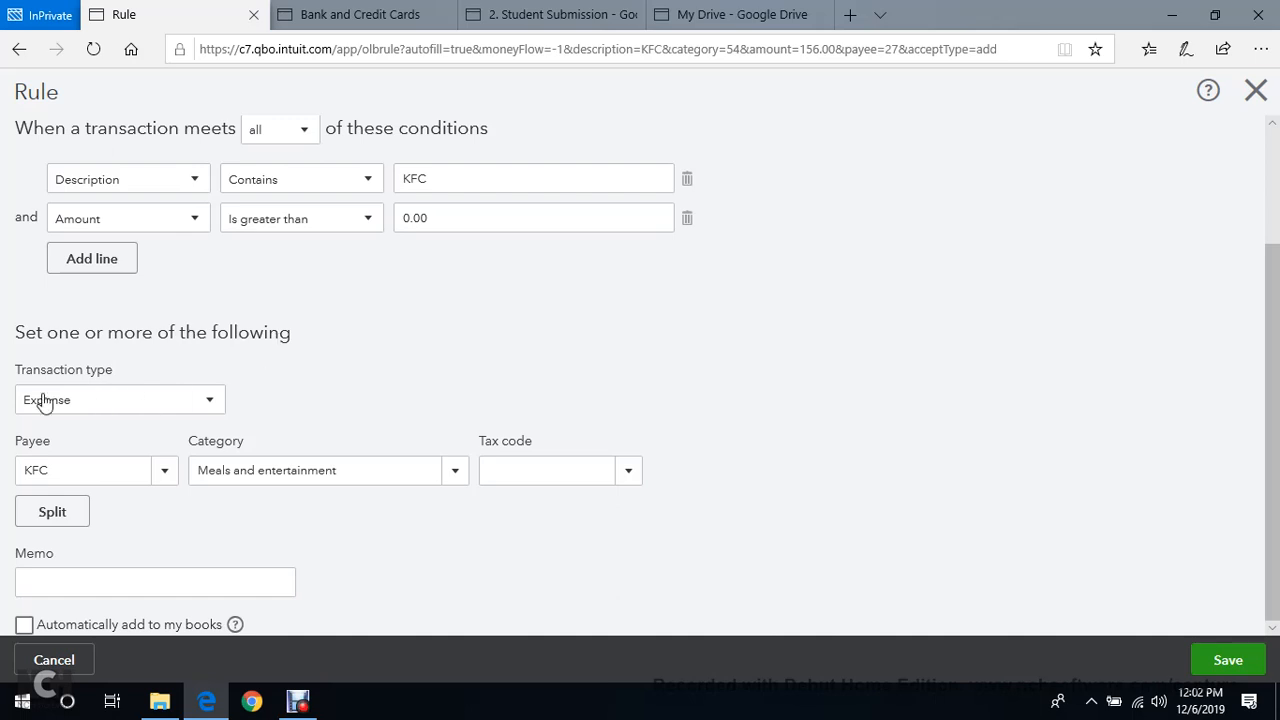
click(212, 402)
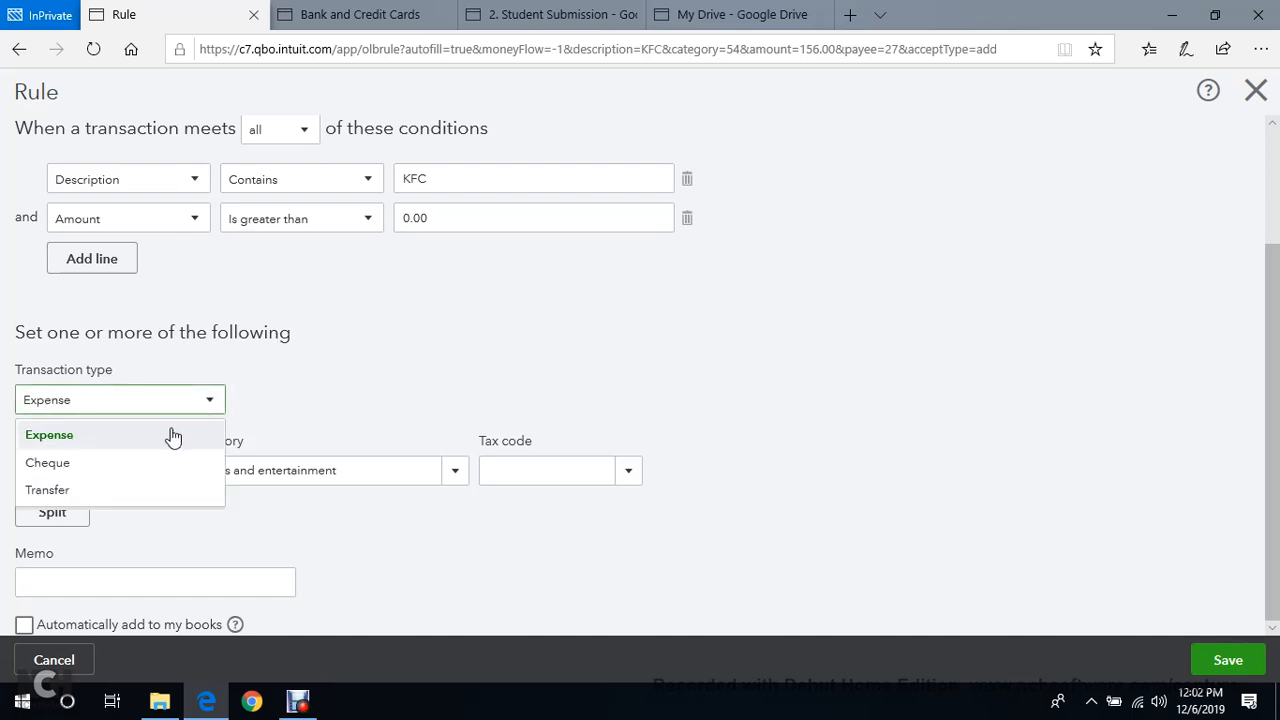
click(173, 437)
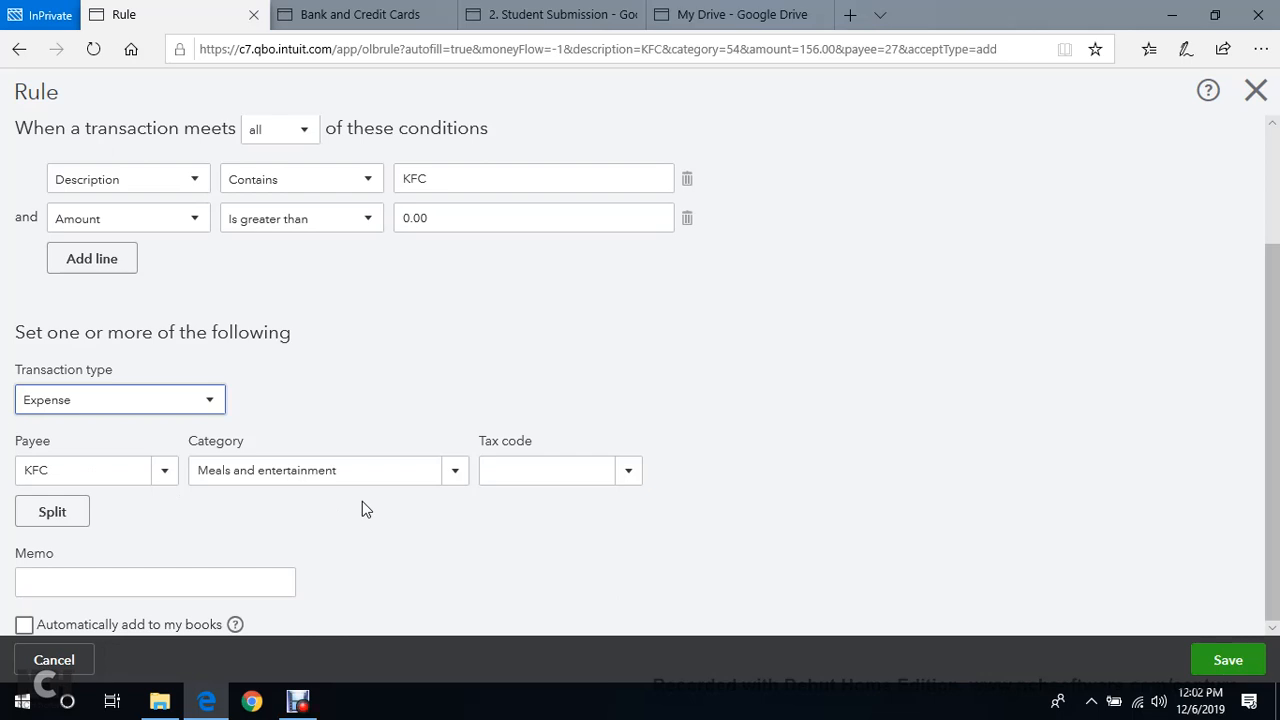
click(632, 476)
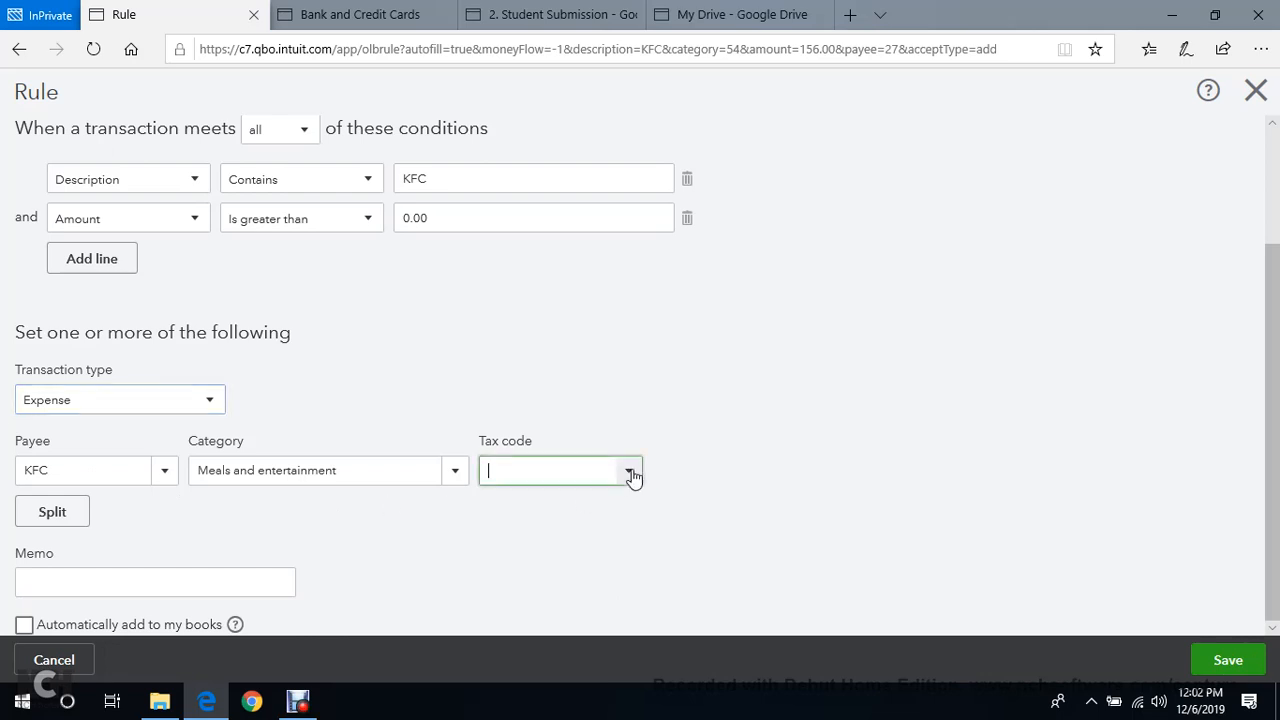
click(540, 540)
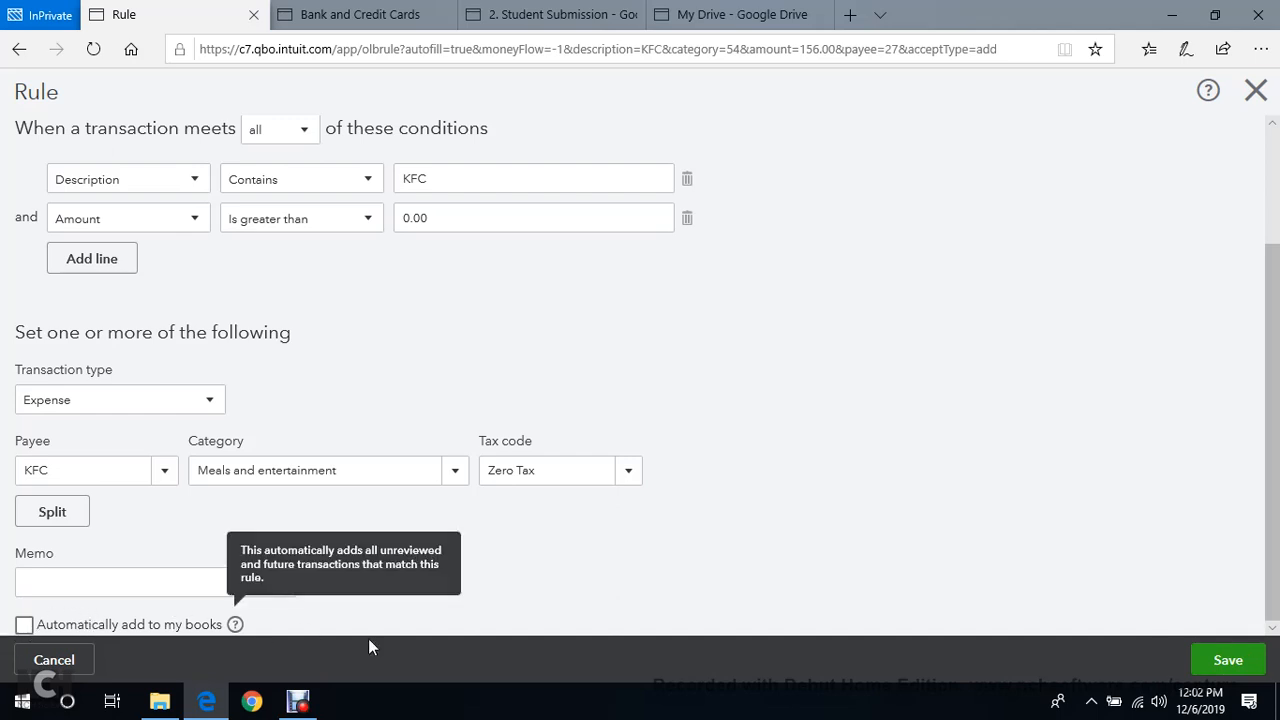
click(1230, 662)
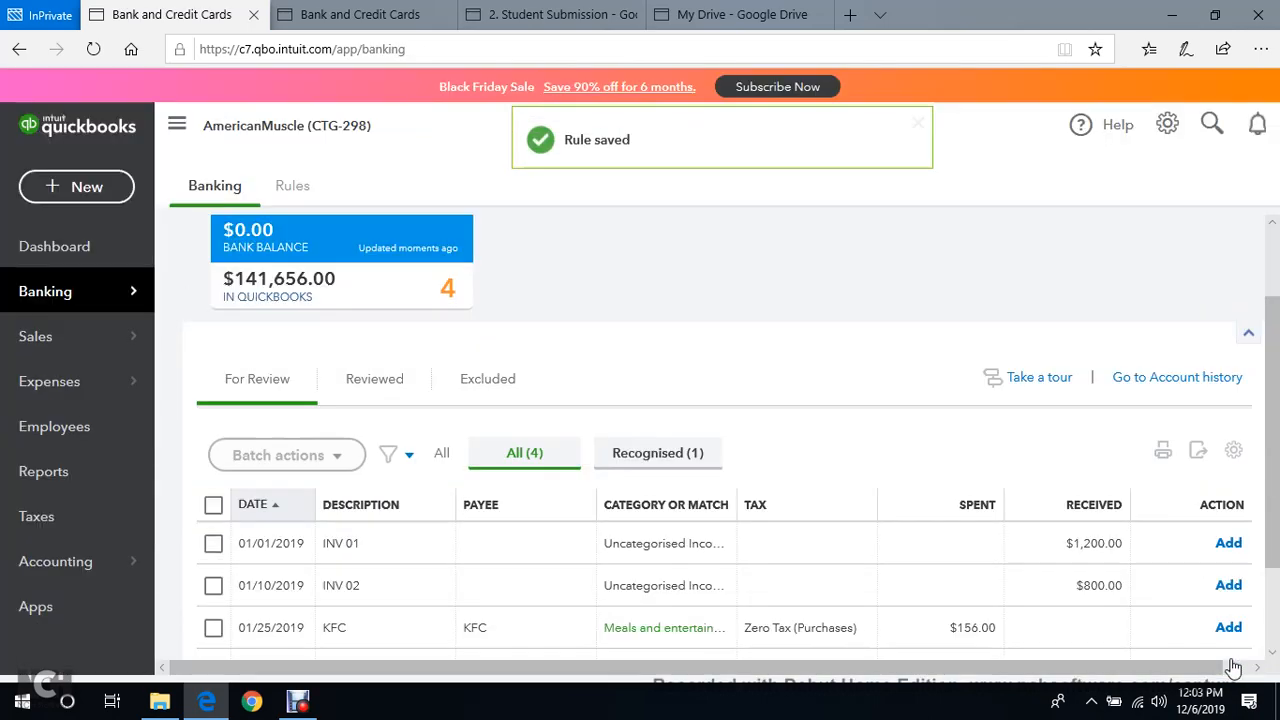
Reload the bank feed to check the KFC transaction and open the list of bank rules.
scroll(1233, 640, down, 2)
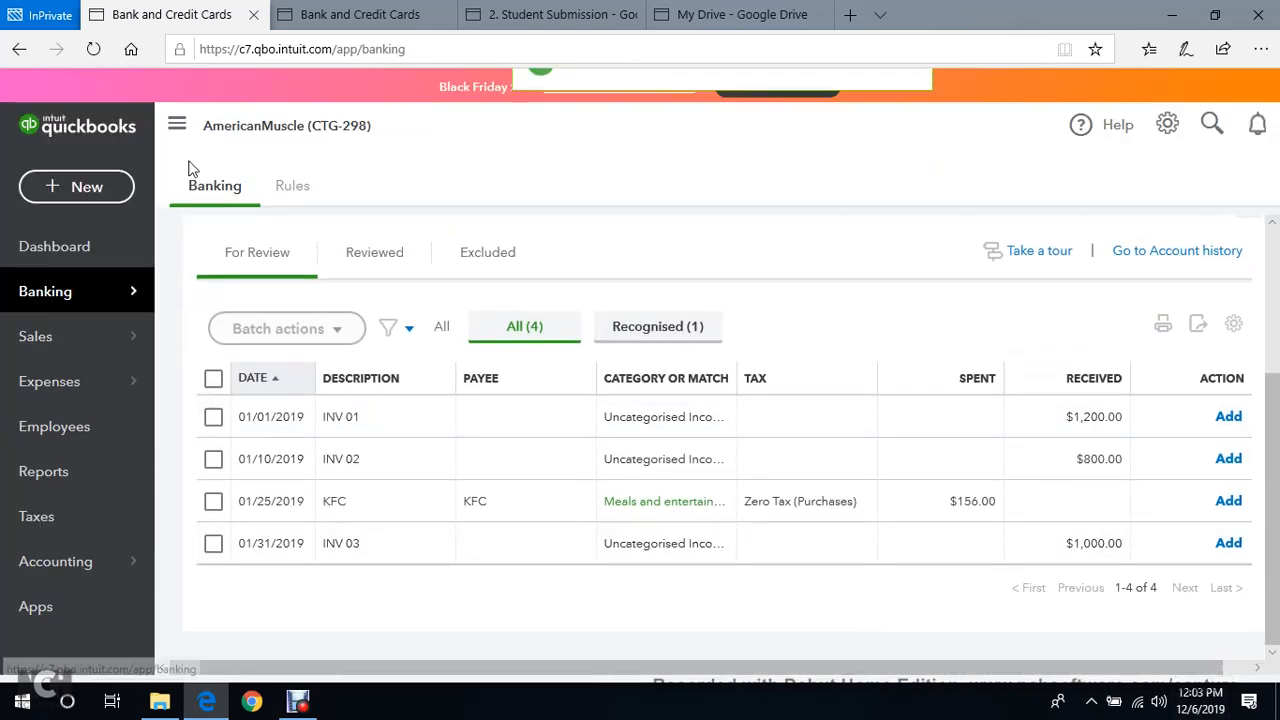
click(94, 49)
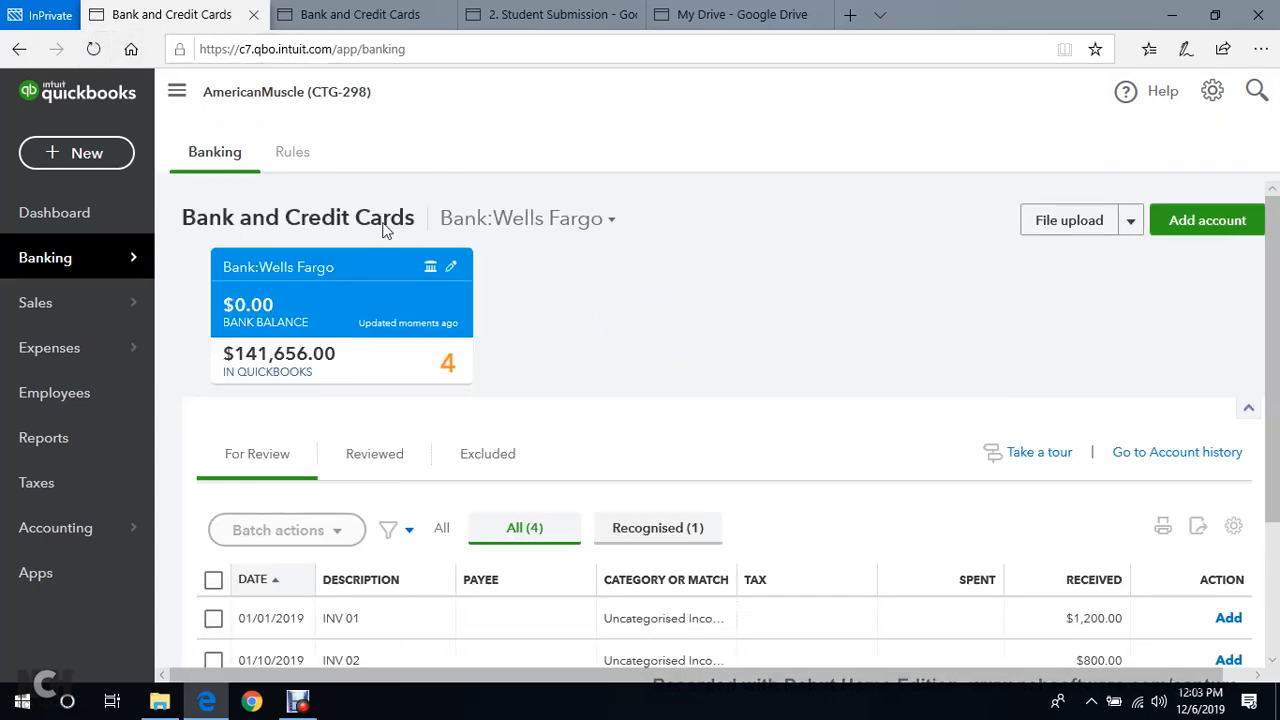
scroll(563, 457, down, 2)
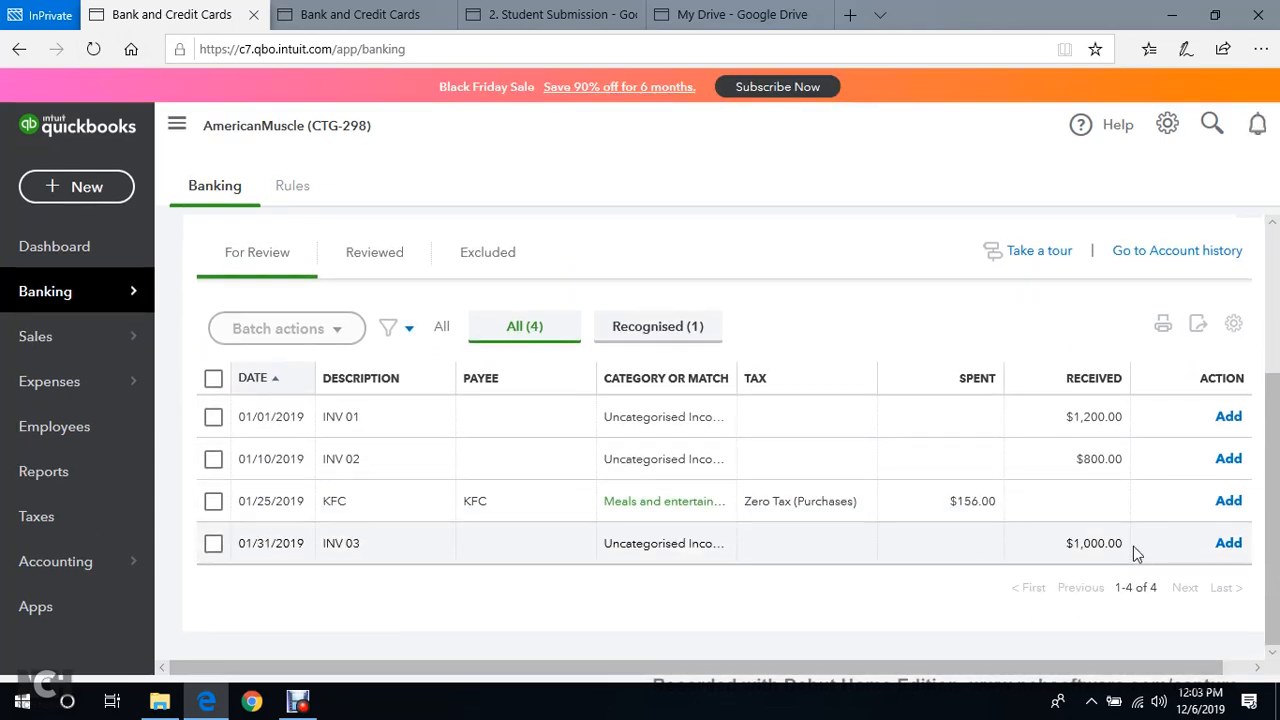
click(290, 188)
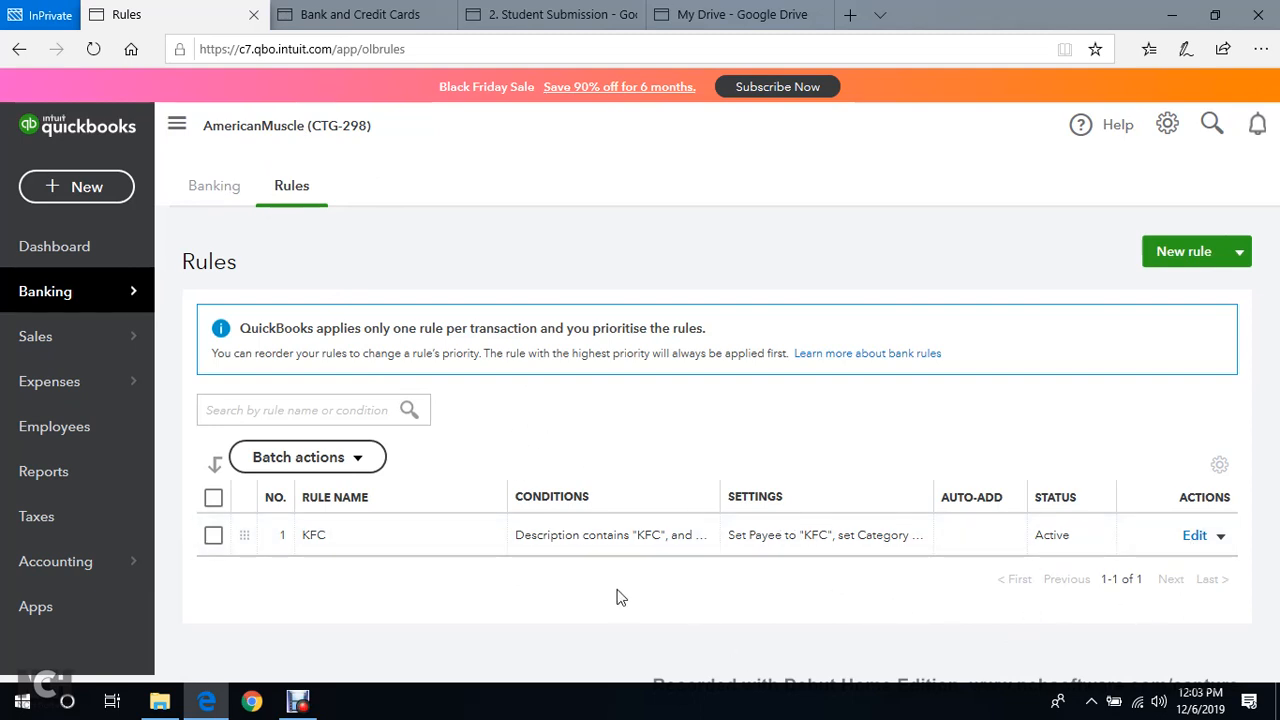
Return to the bank transactions for review and add the KFC expense of $156.00 dated 01/25/2019.
click(214, 195)
scroll(530, 450, down, 2)
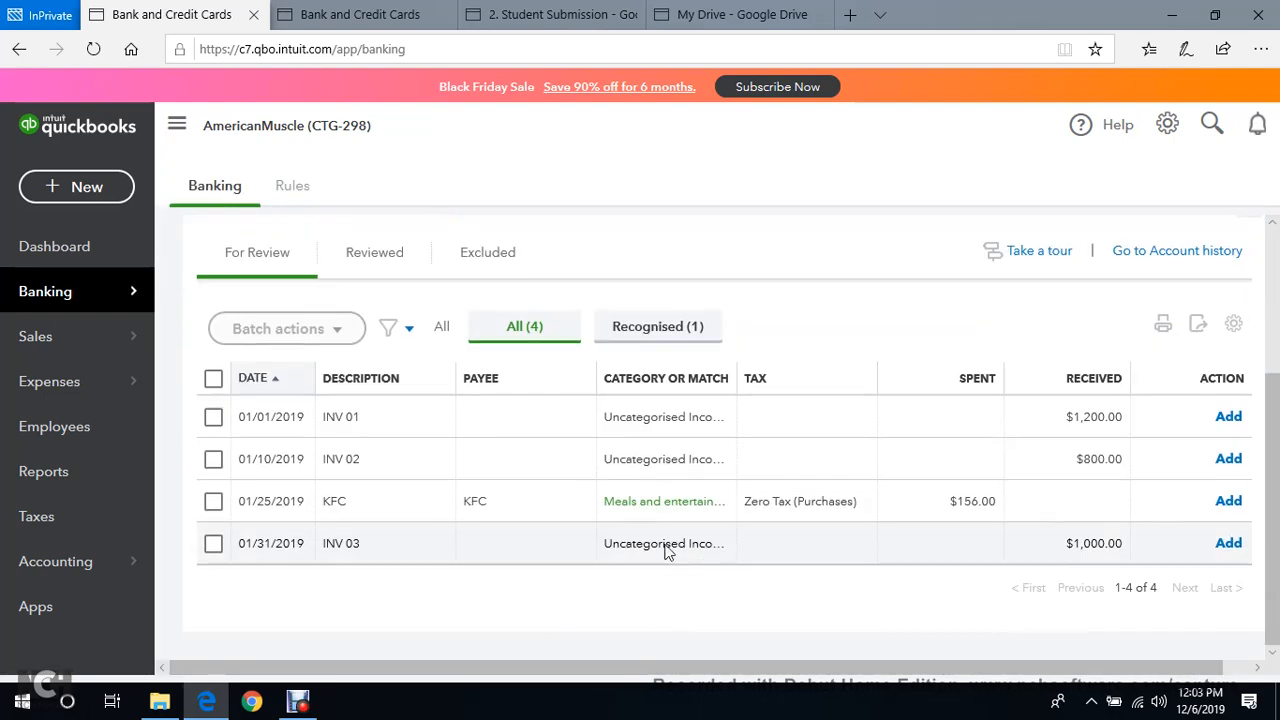
click(1228, 501)
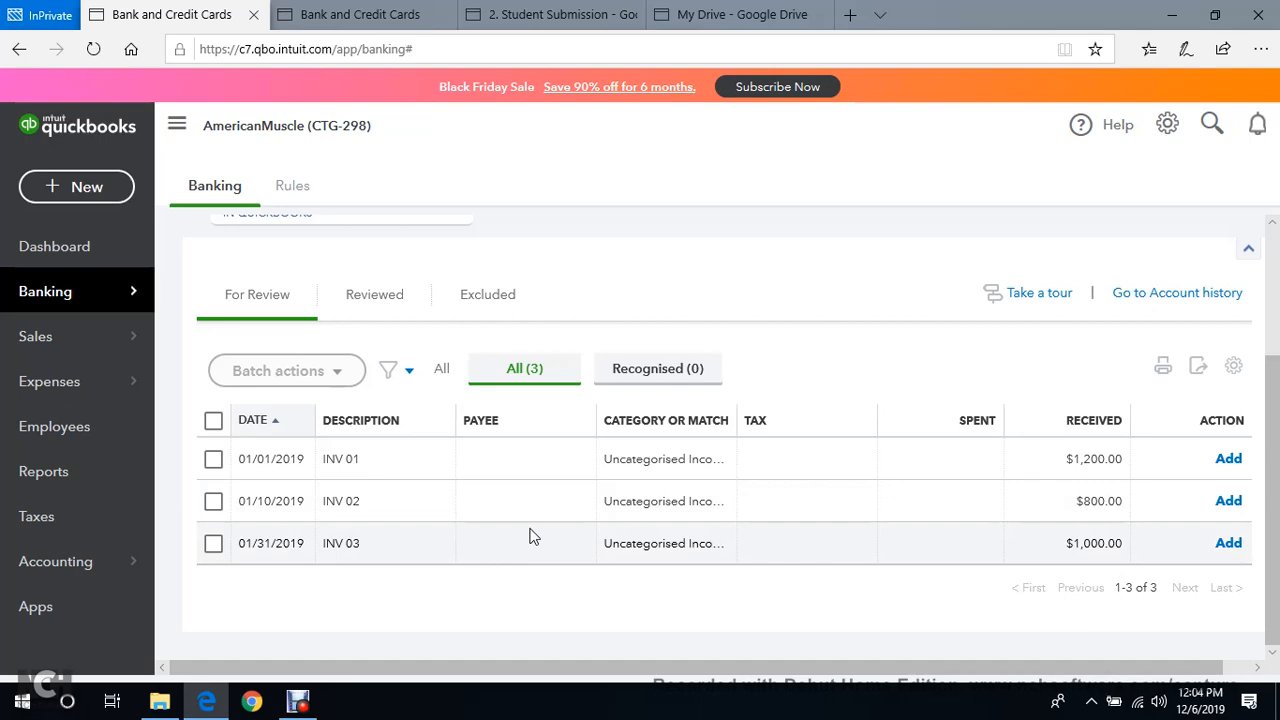
click(297, 701)
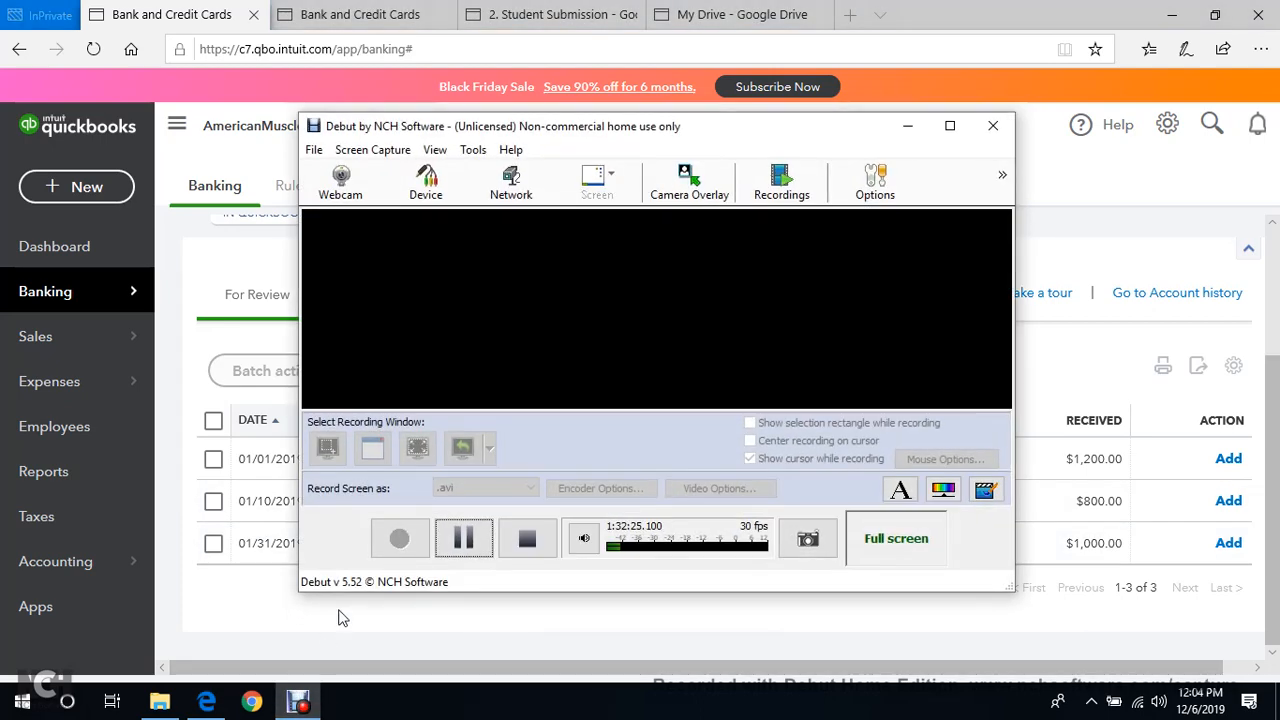
click(463, 538)
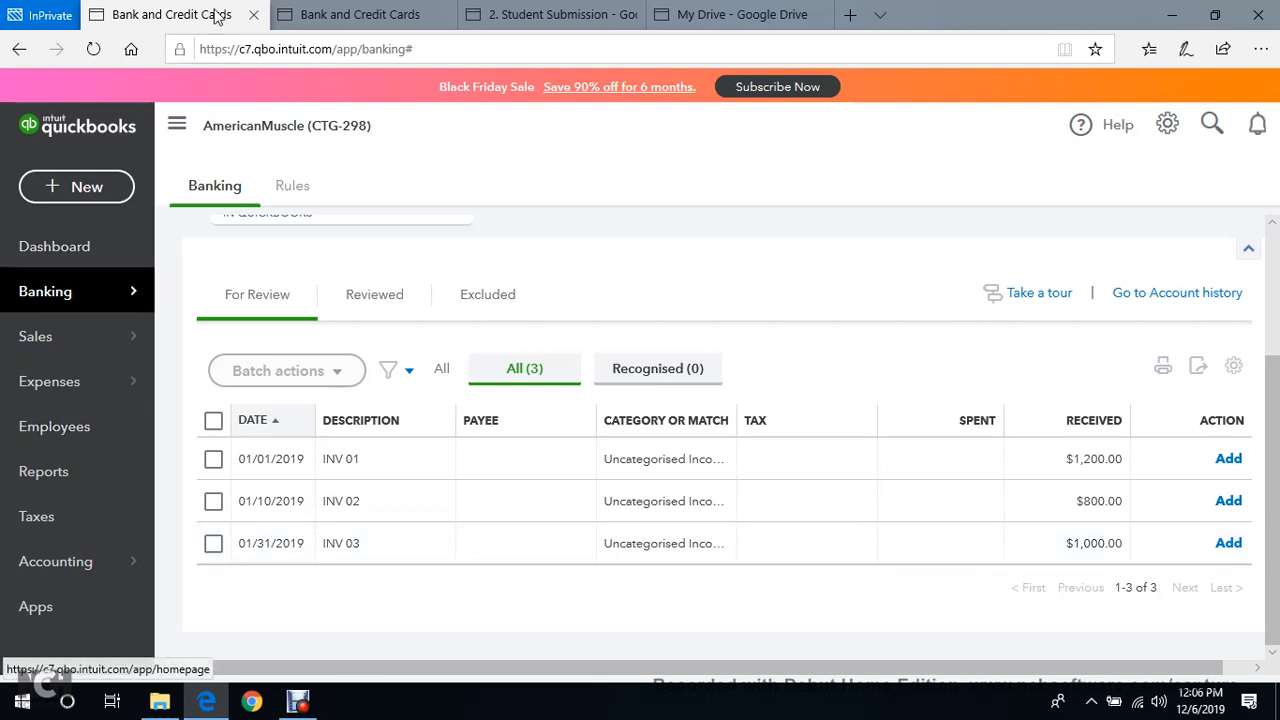
Open the dashboard in the second browser tab and return to the bank transactions for review.
click(54, 246)
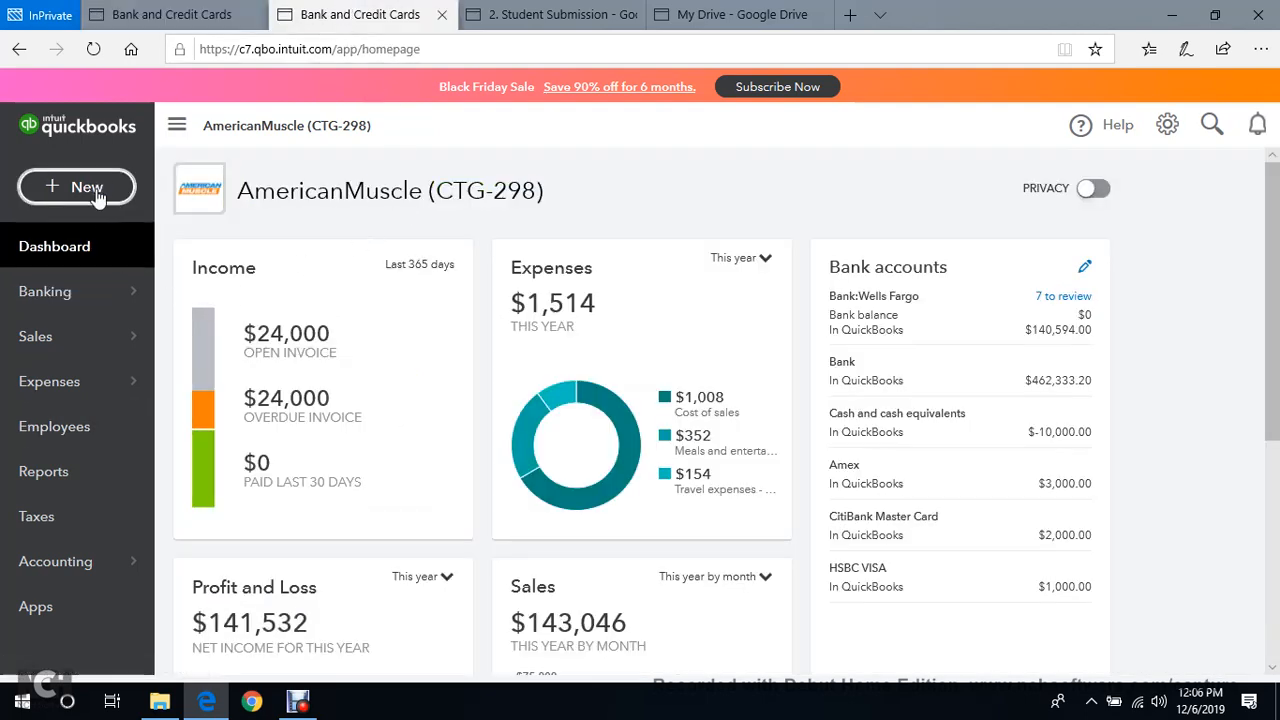
click(78, 300)
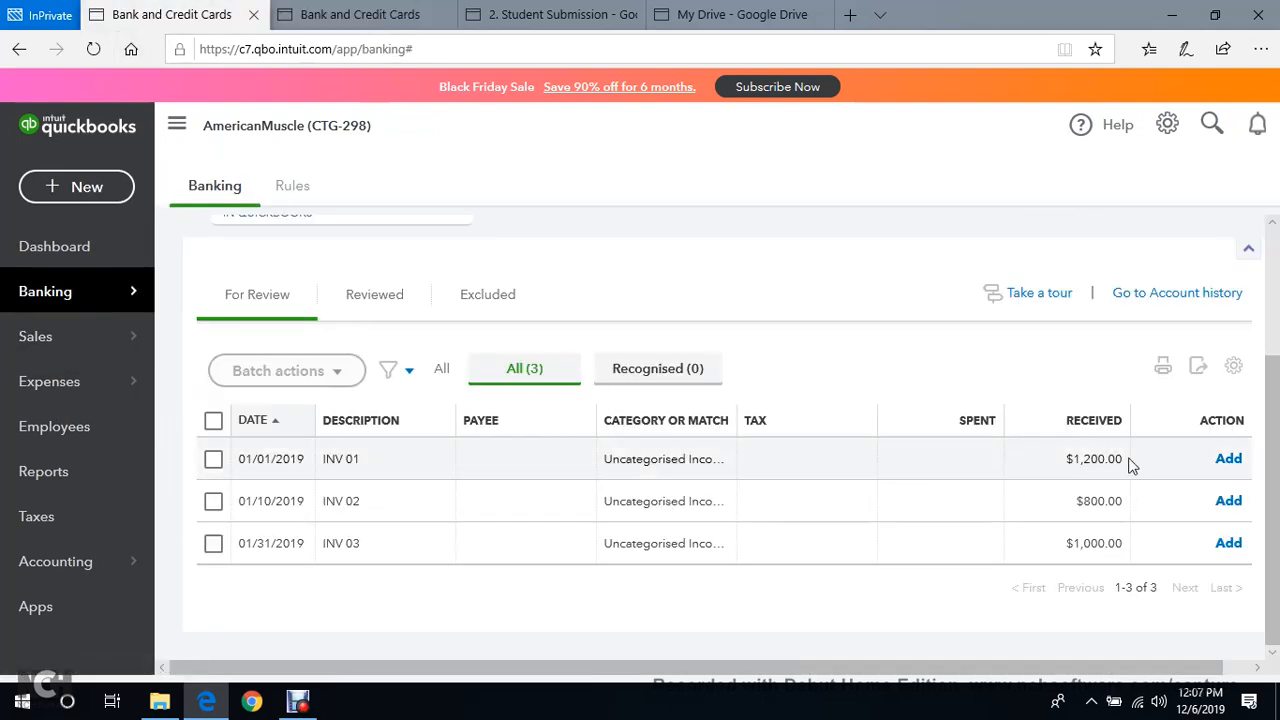
Try to add the INV 01 transaction without a tax code, view its transaction type options and close its details.
click(1230, 466)
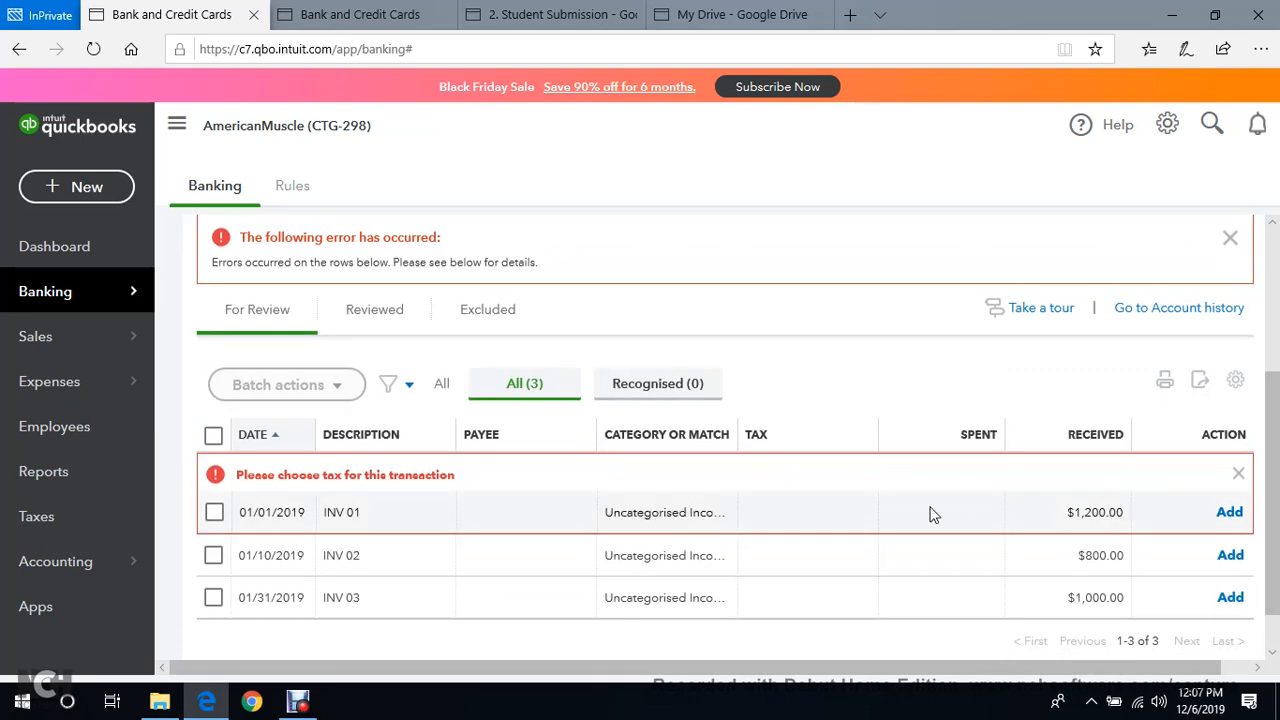
click(1238, 473)
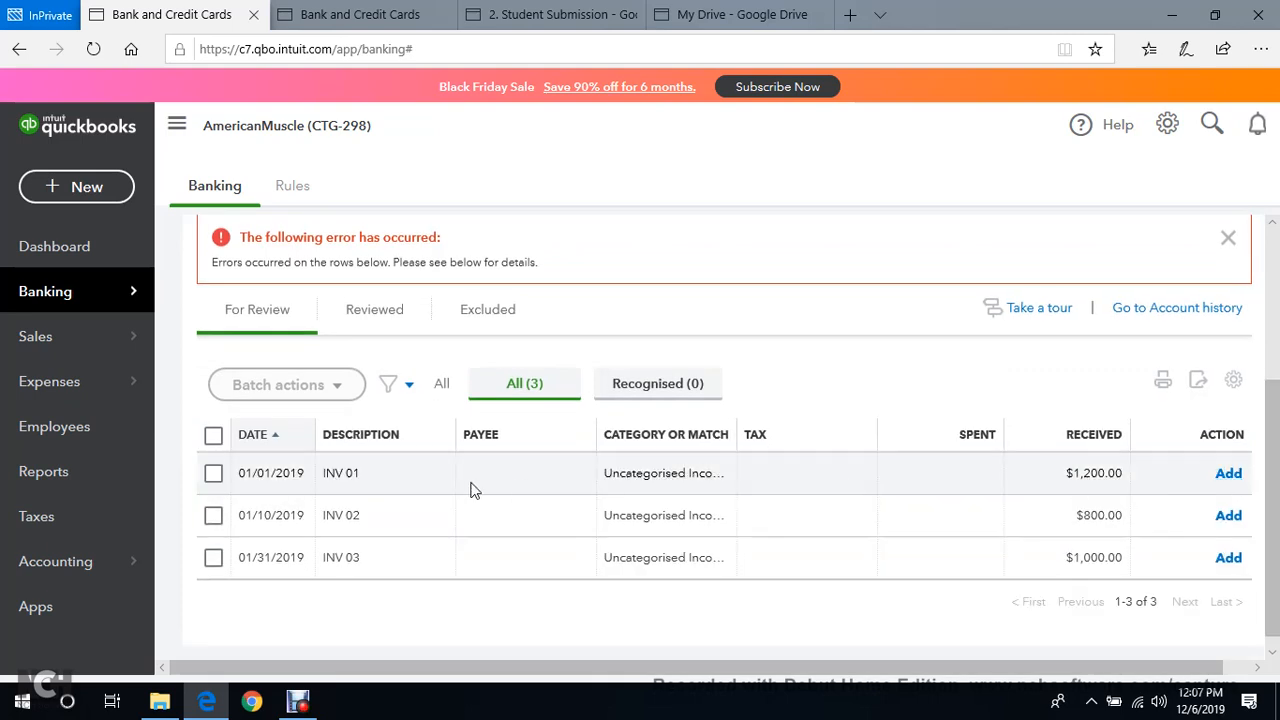
click(341, 472)
scroll(348, 500, down, 1)
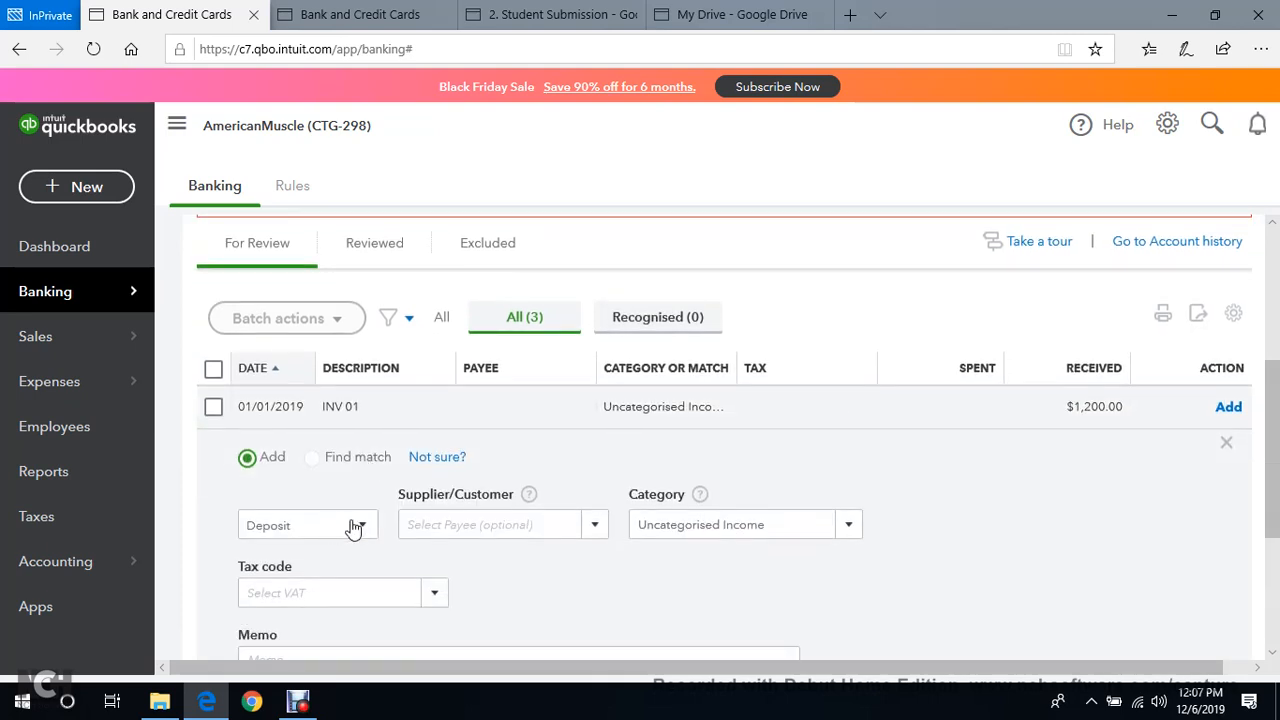
click(350, 526)
scroll(357, 534, down, 1)
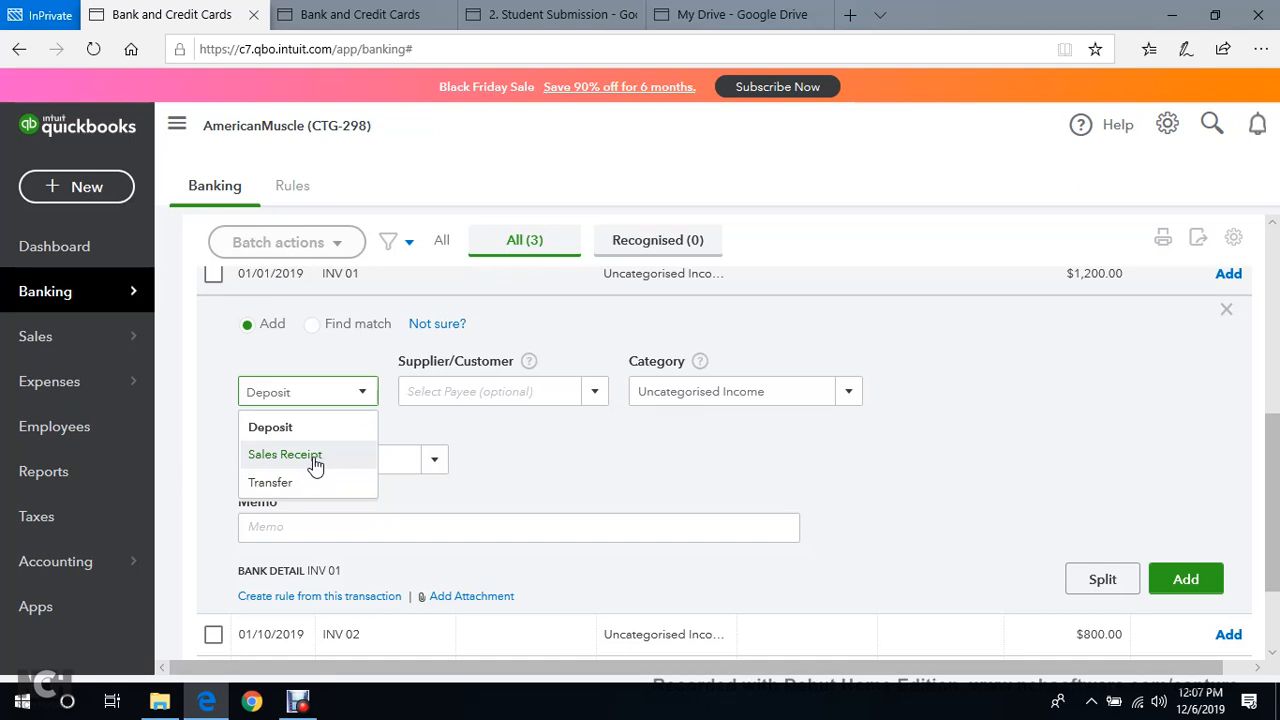
click(1227, 316)
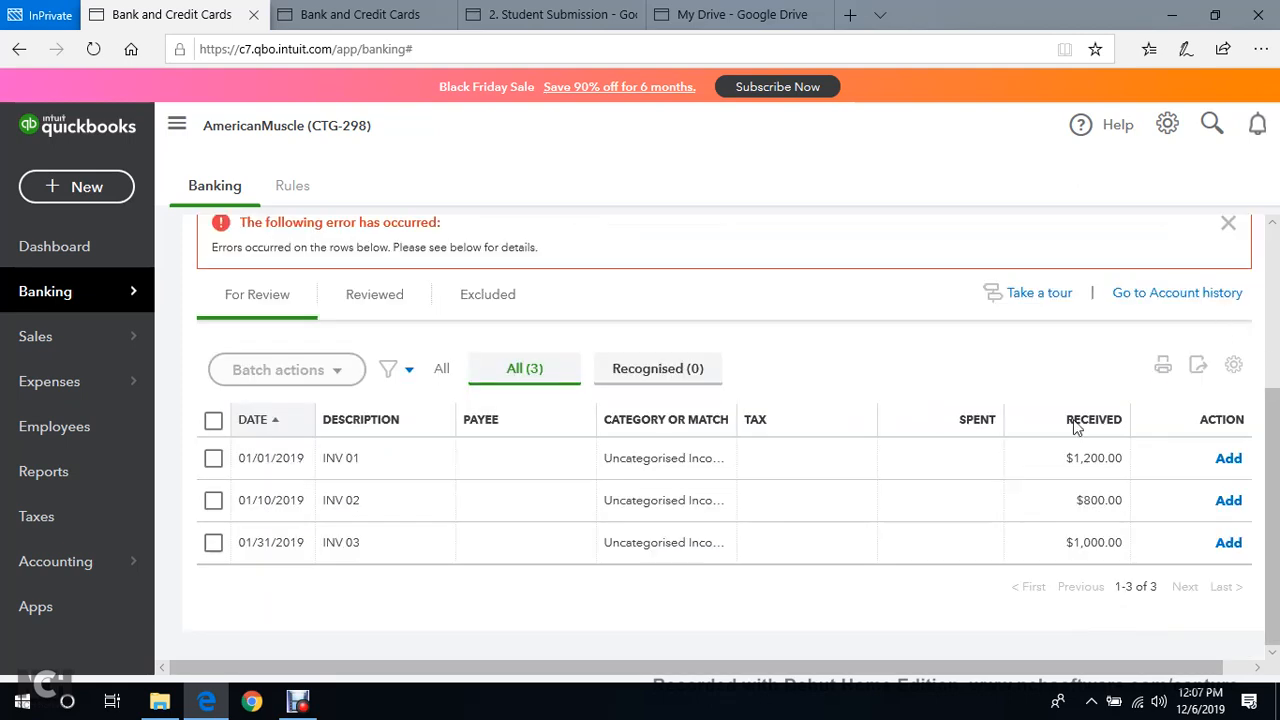
Start a new invoice in the second browser tab and enter the customer's name.
click(360, 14)
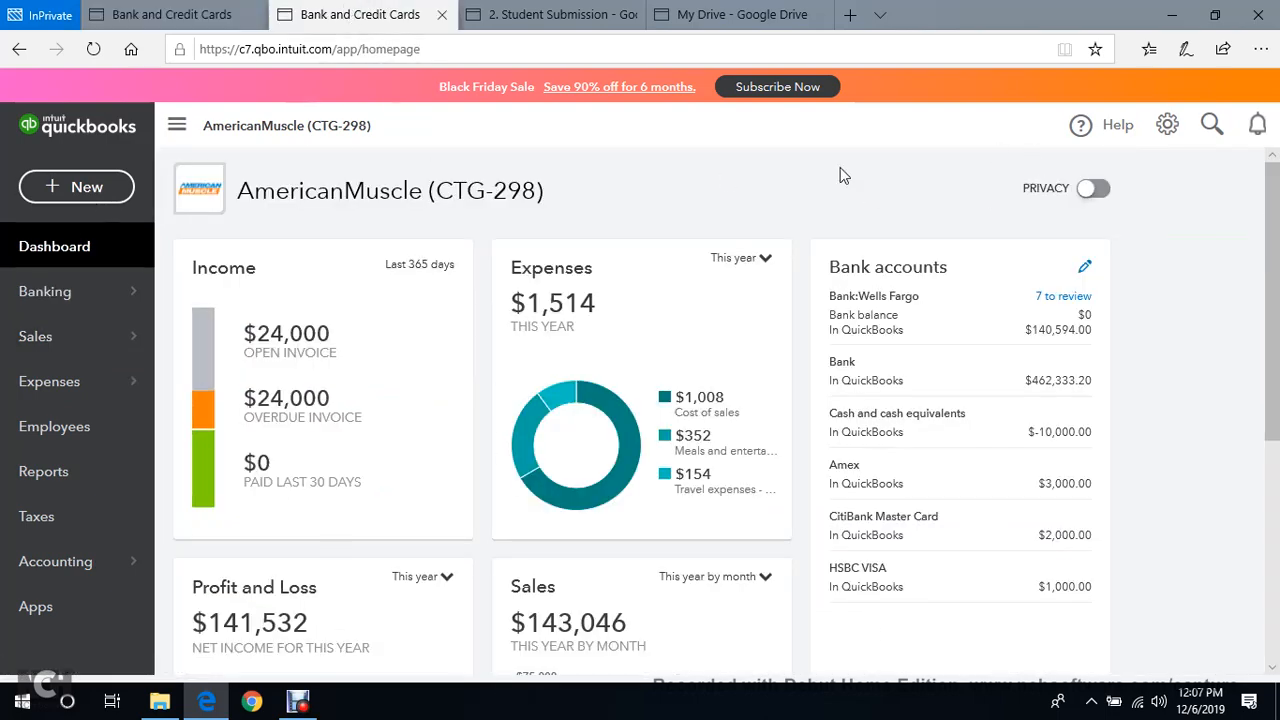
click(66, 188)
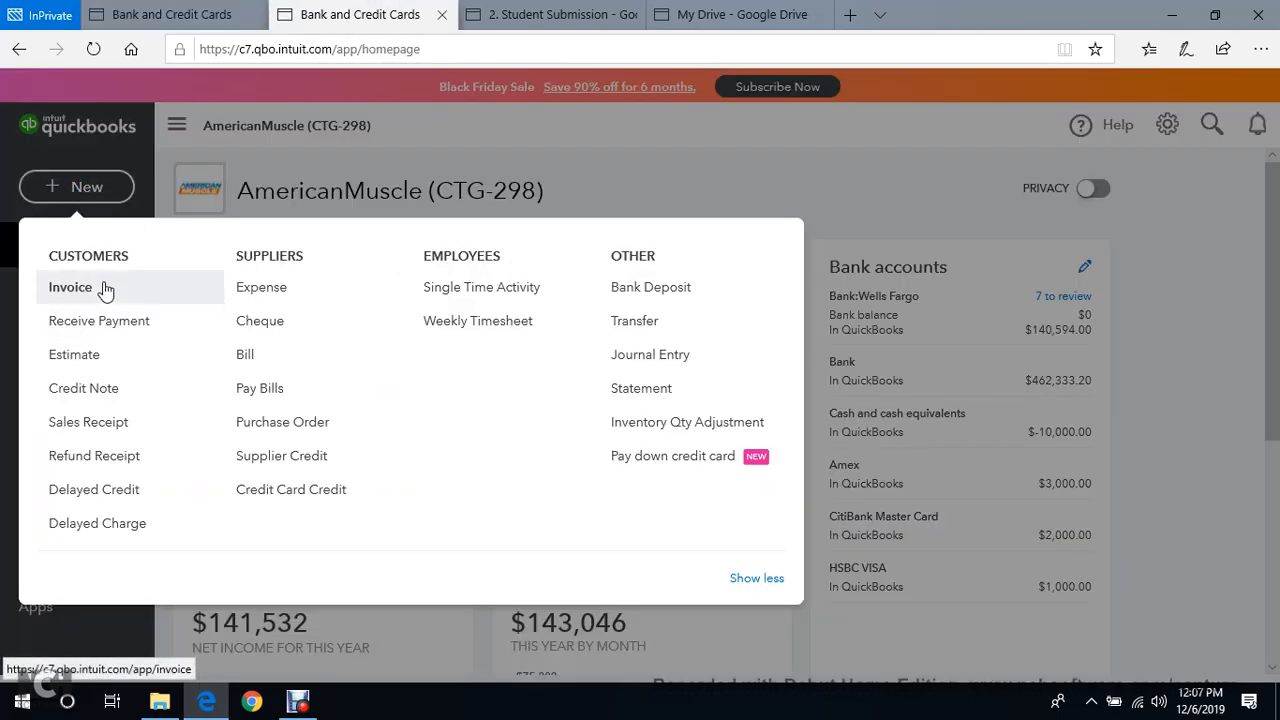
click(70, 287)
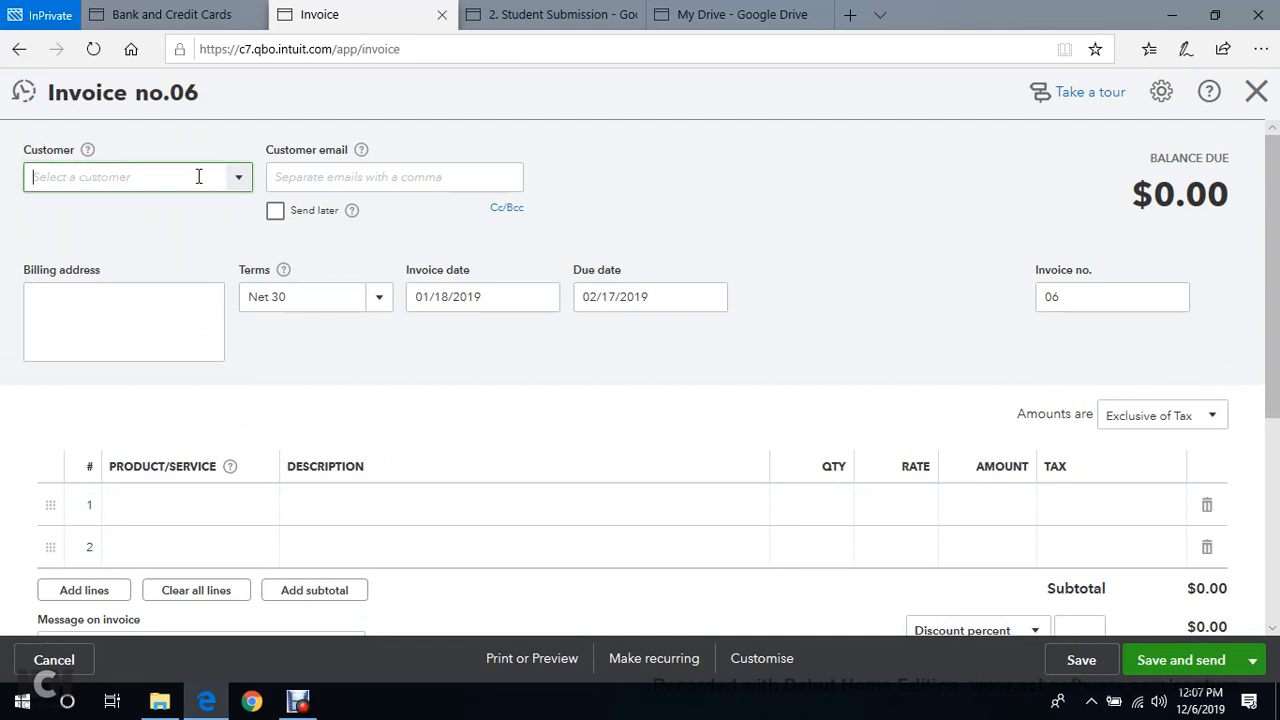
click(236, 178)
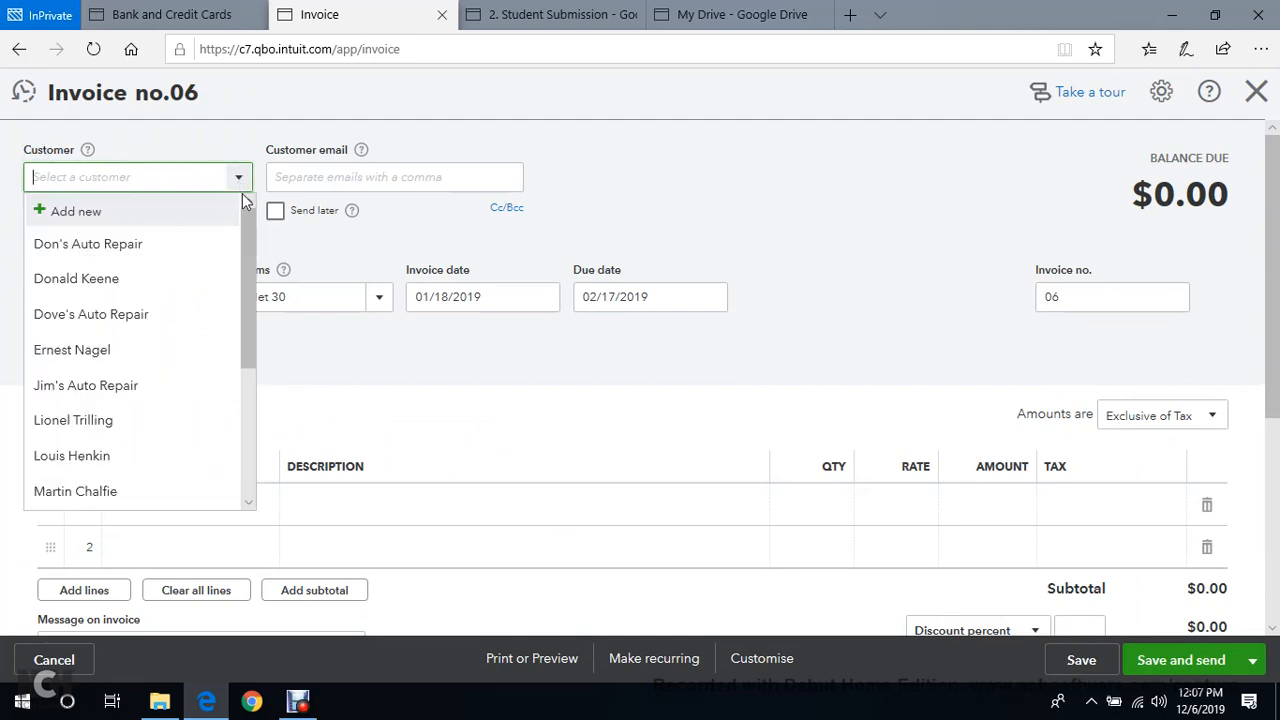
scroll(166, 368, down, 2)
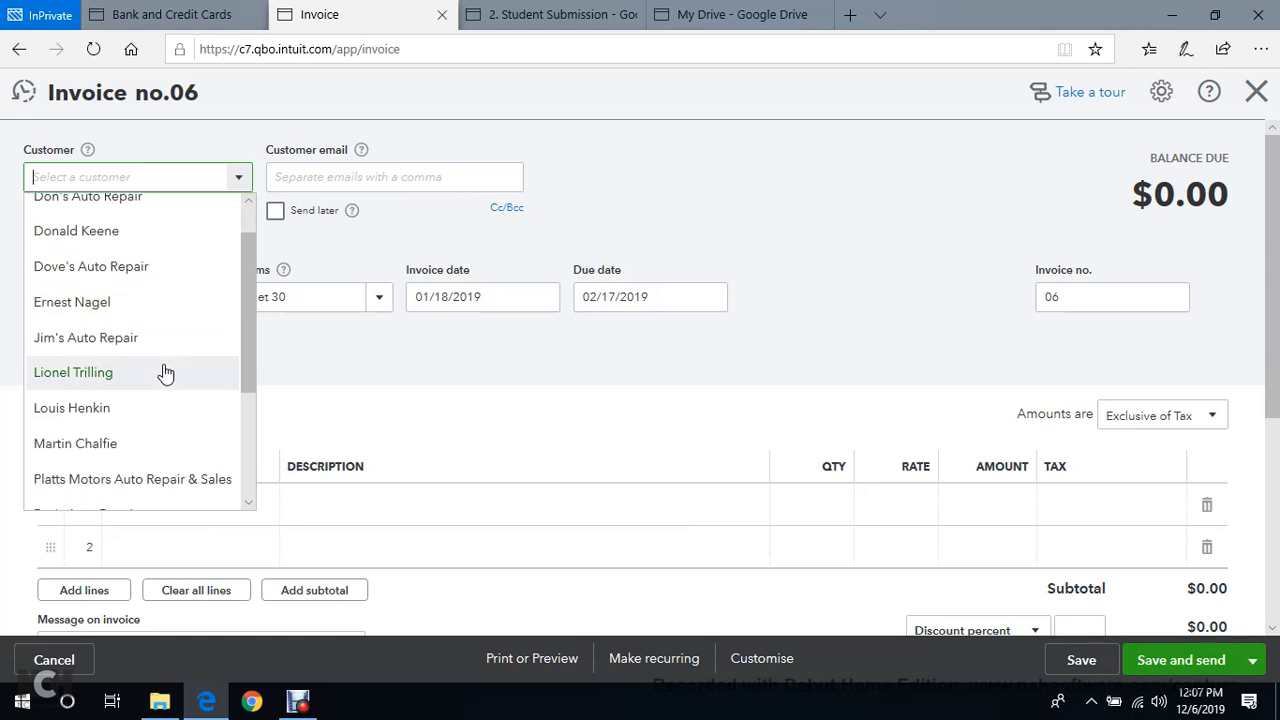
click(137, 396)
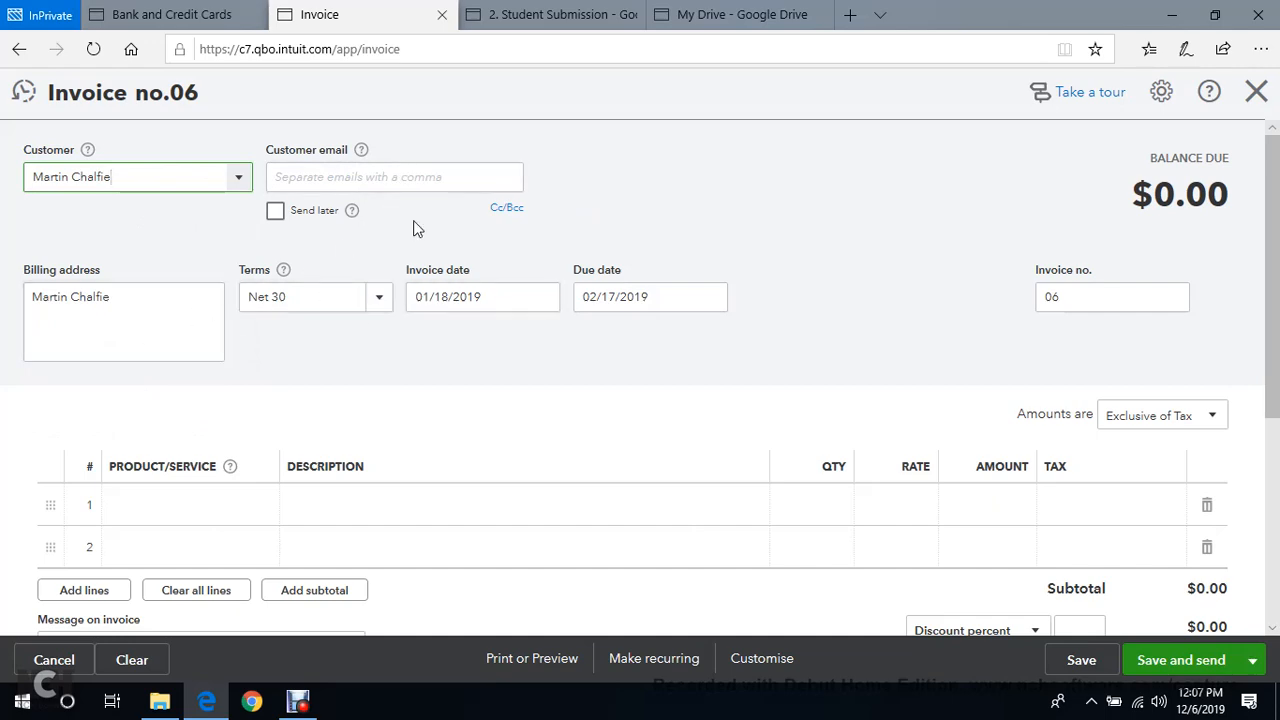
Check the INV 01 date in the bank transactions and set the invoice date to 01/01/2019.
click(195, 9)
scroll(400, 457, down, 3)
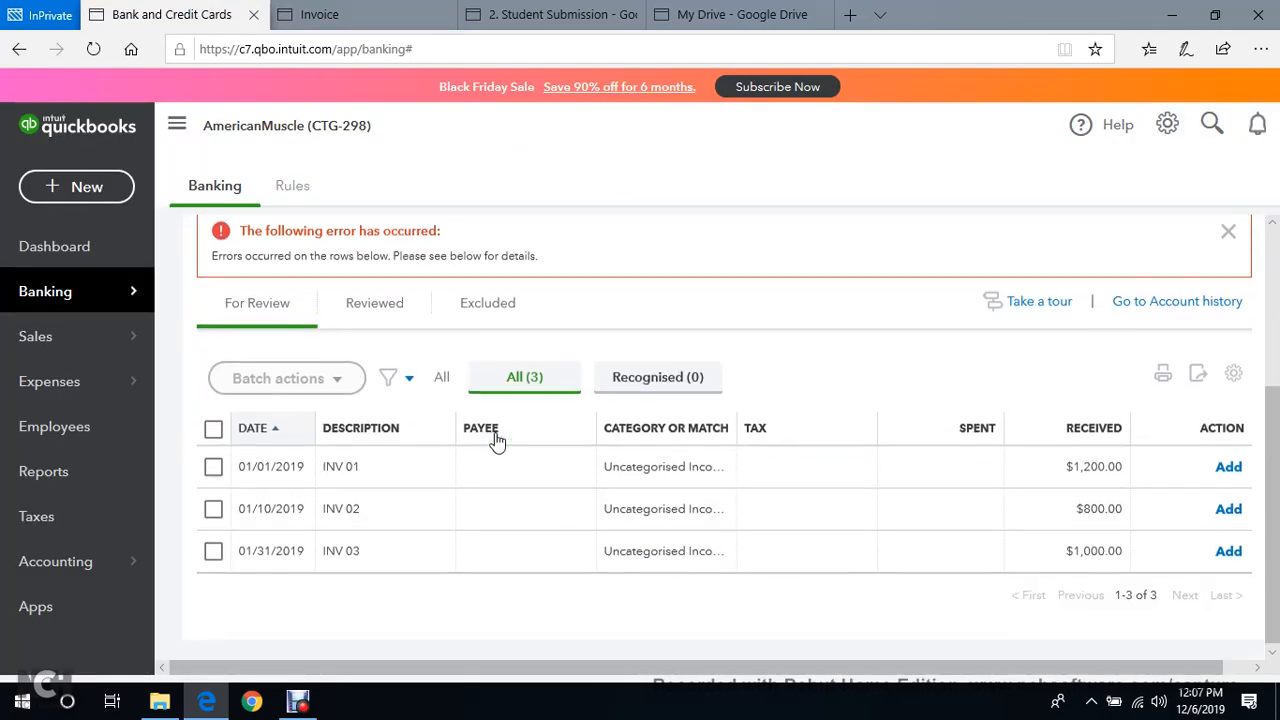
click(372, 14)
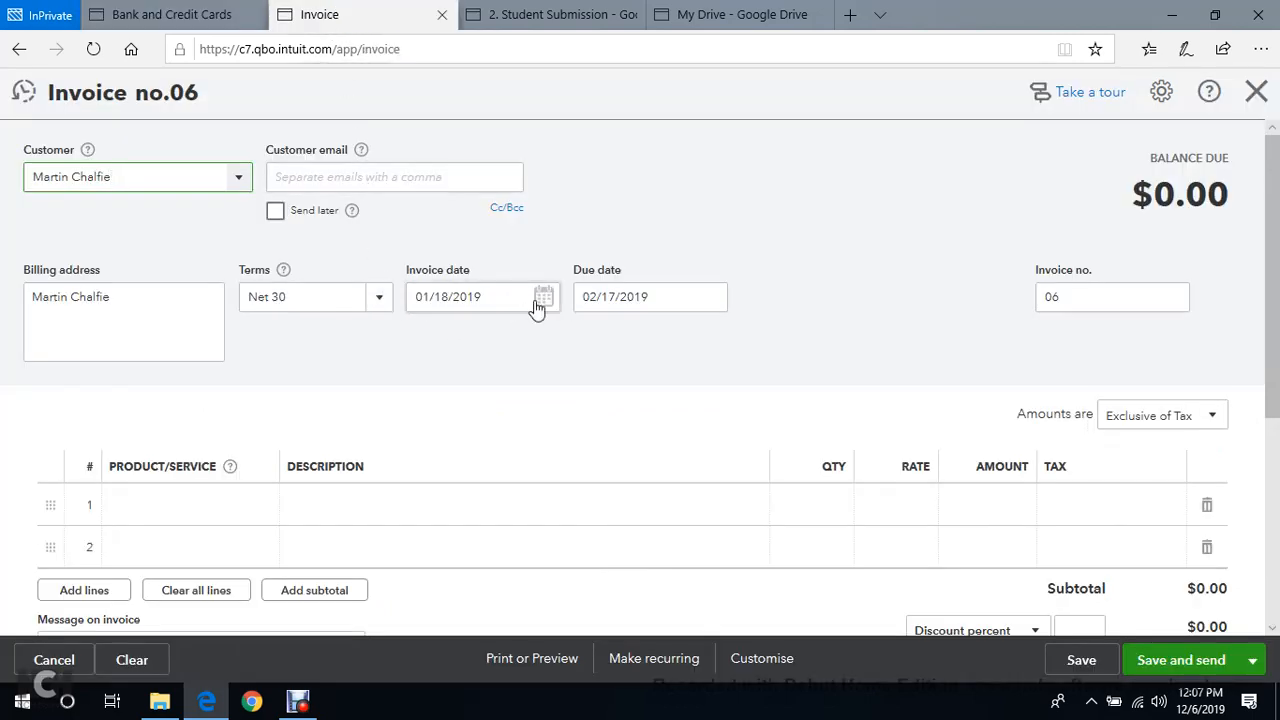
click(545, 301)
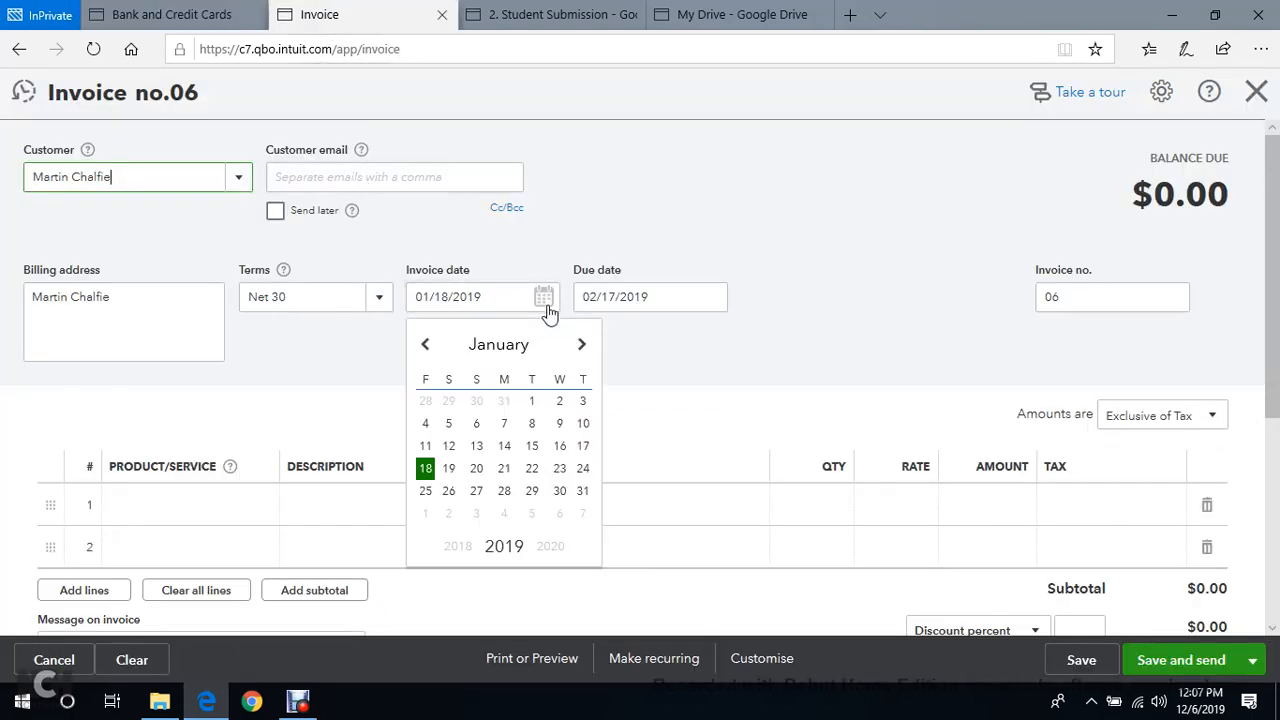
click(533, 402)
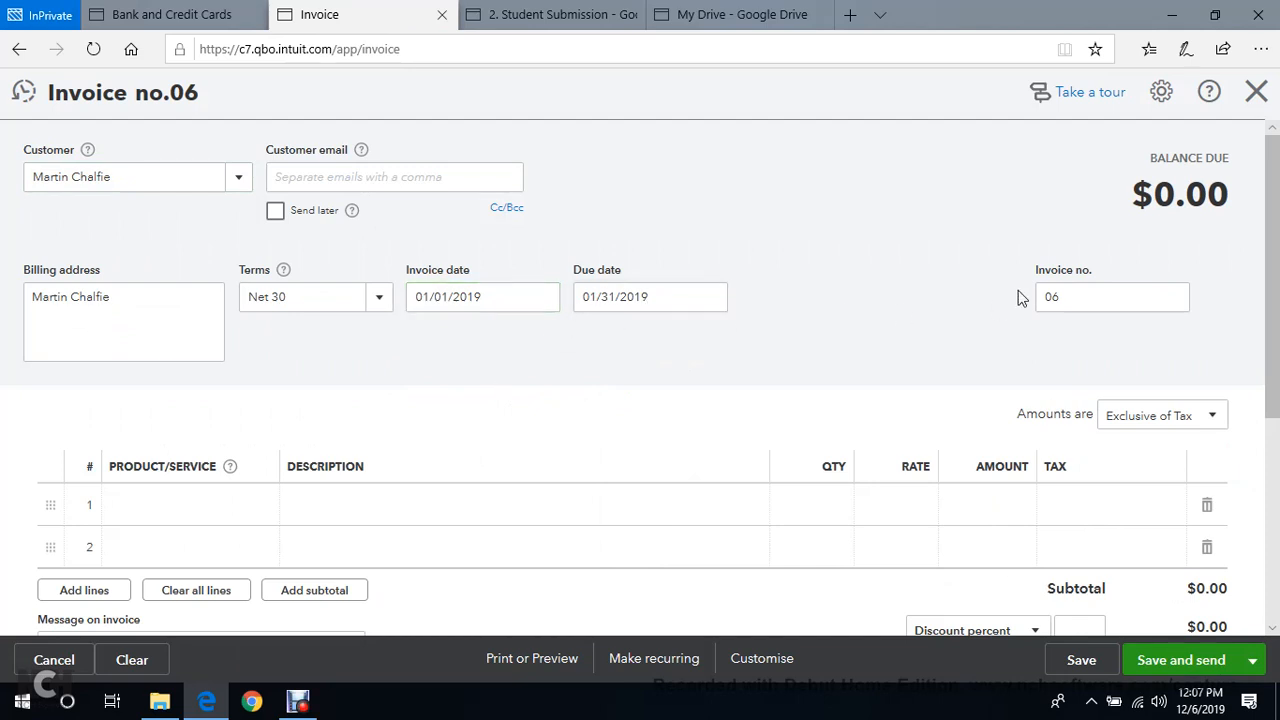
Set the invoice number to INV 01, matching the description format used in the bank transactions.
click(1088, 298)
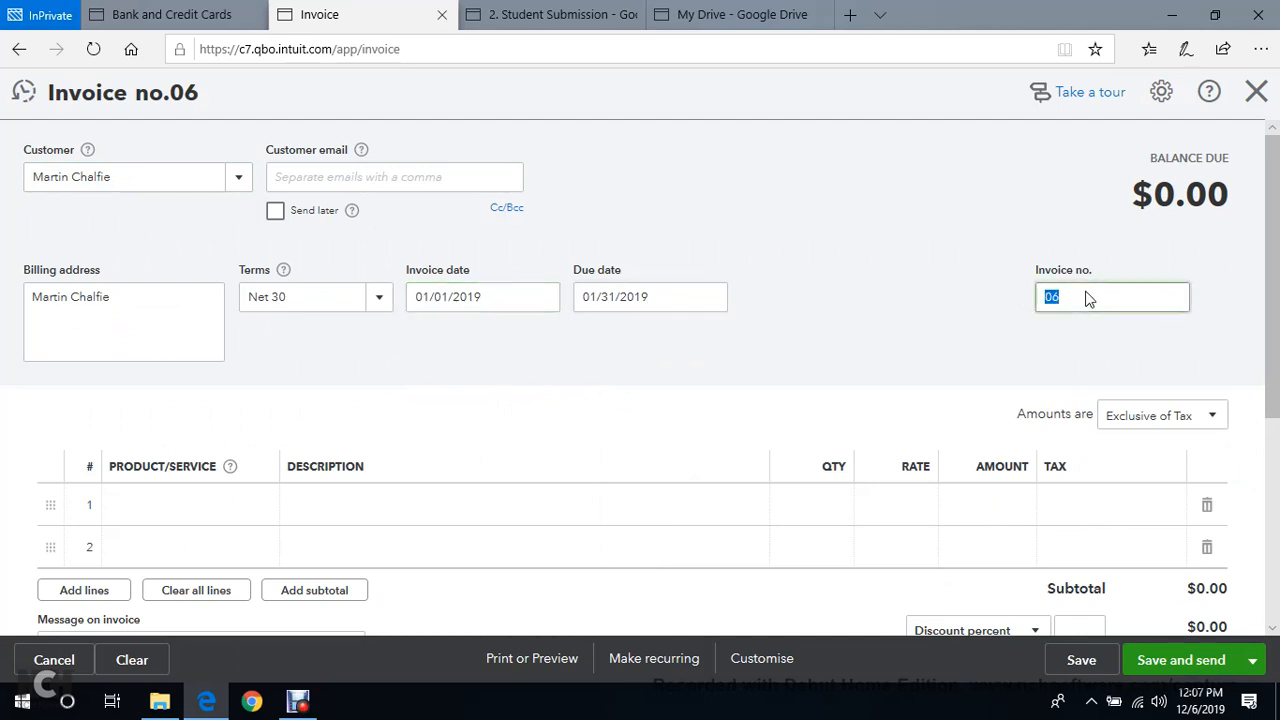
text(INV-01)
click(165, 16)
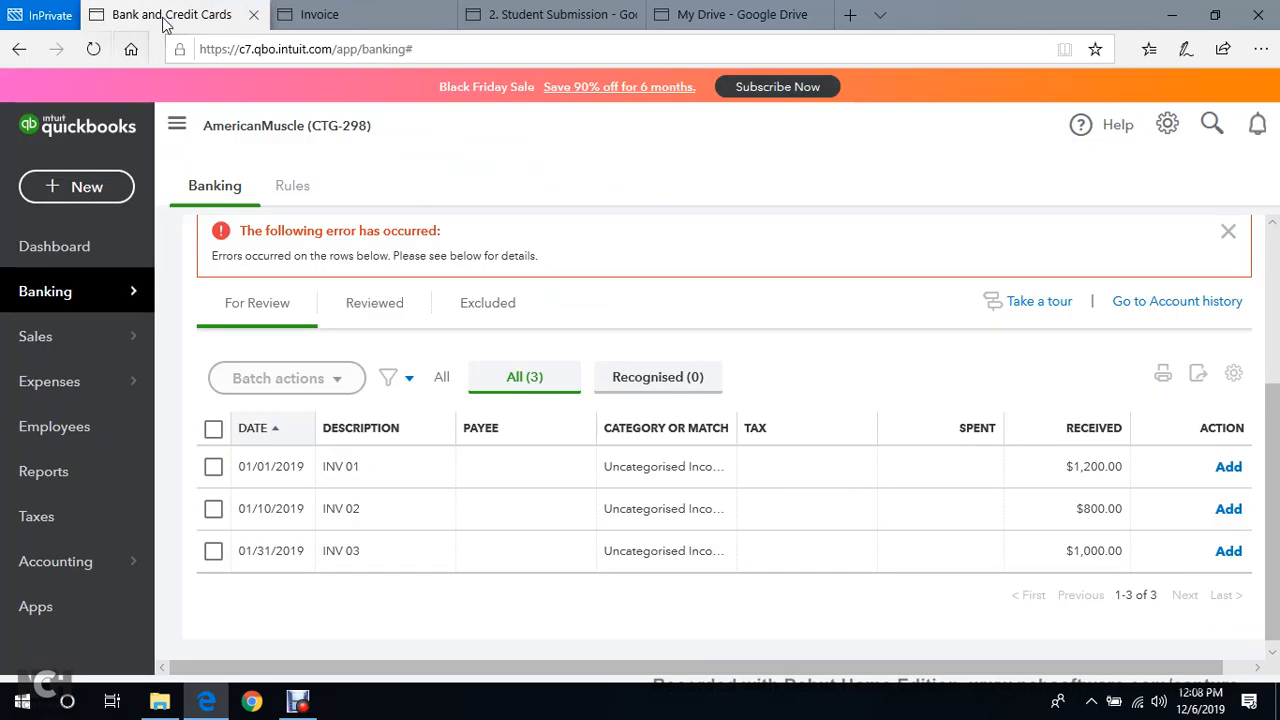
click(325, 12)
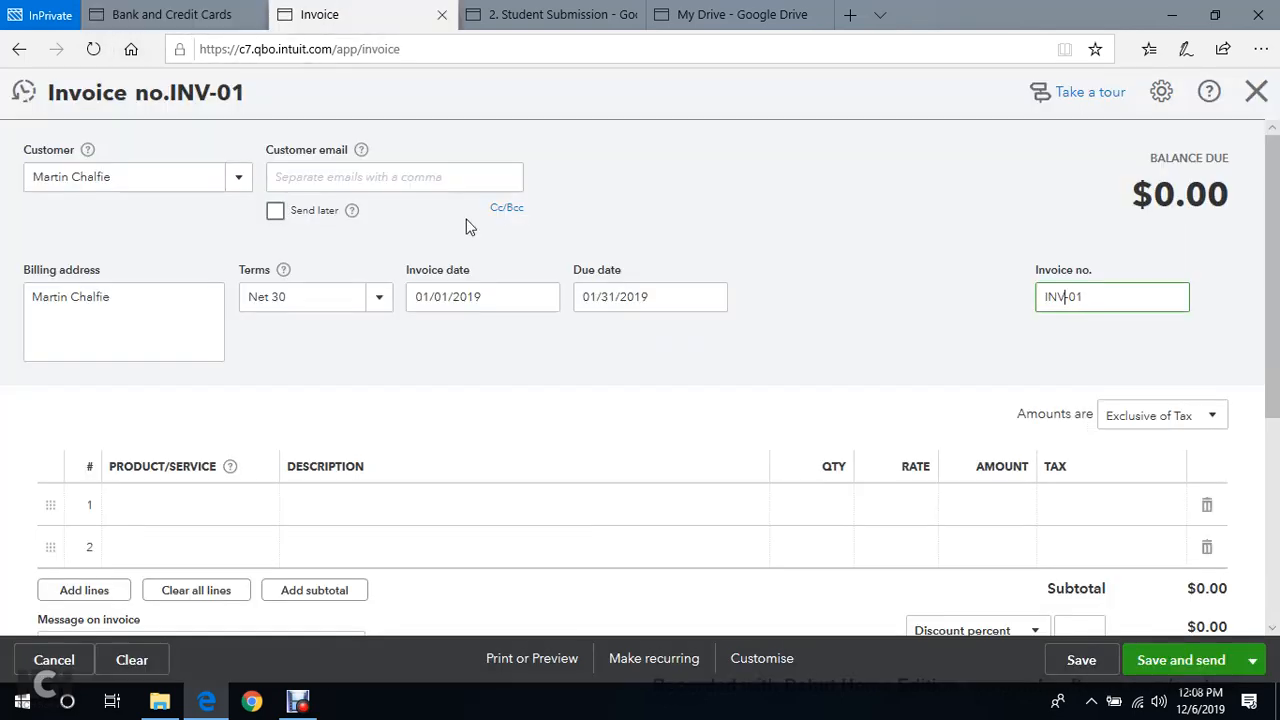
key(BackSpace)
click(797, 424)
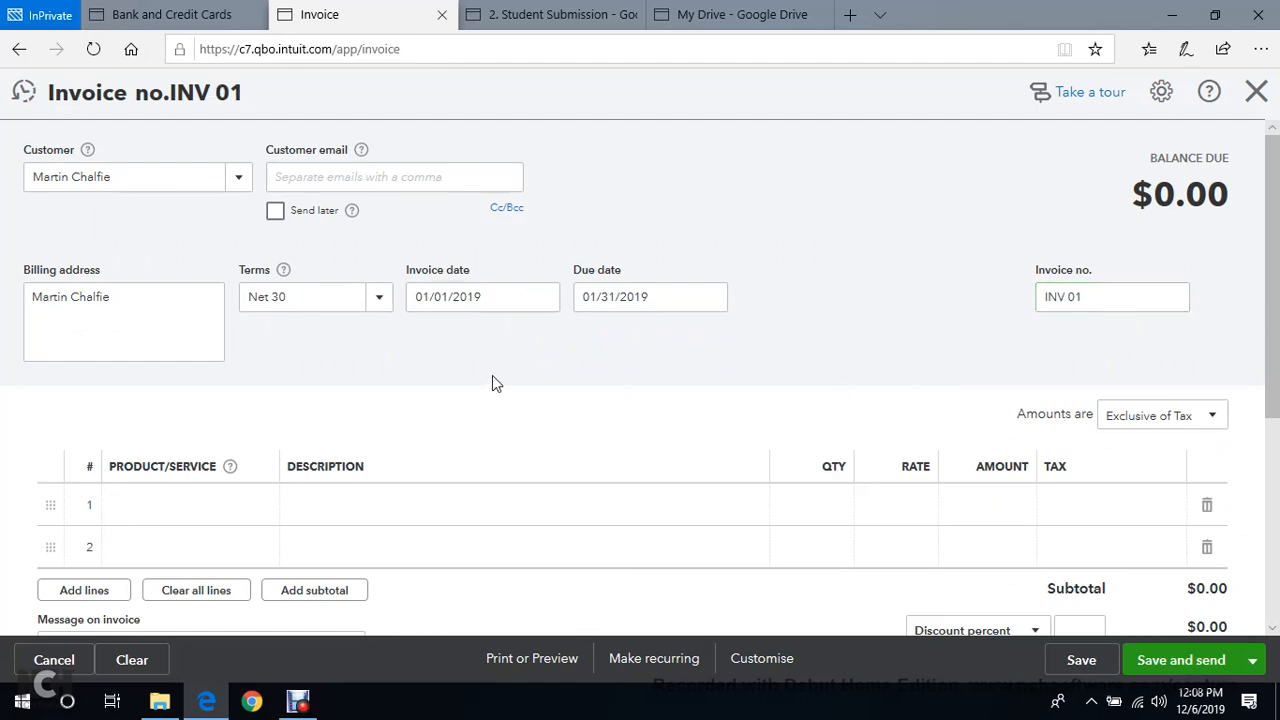
Set the invoice amounts to Inclusive of Tax and add F-150 Exhaust as the first line item.
scroll(900, 400, down, 1)
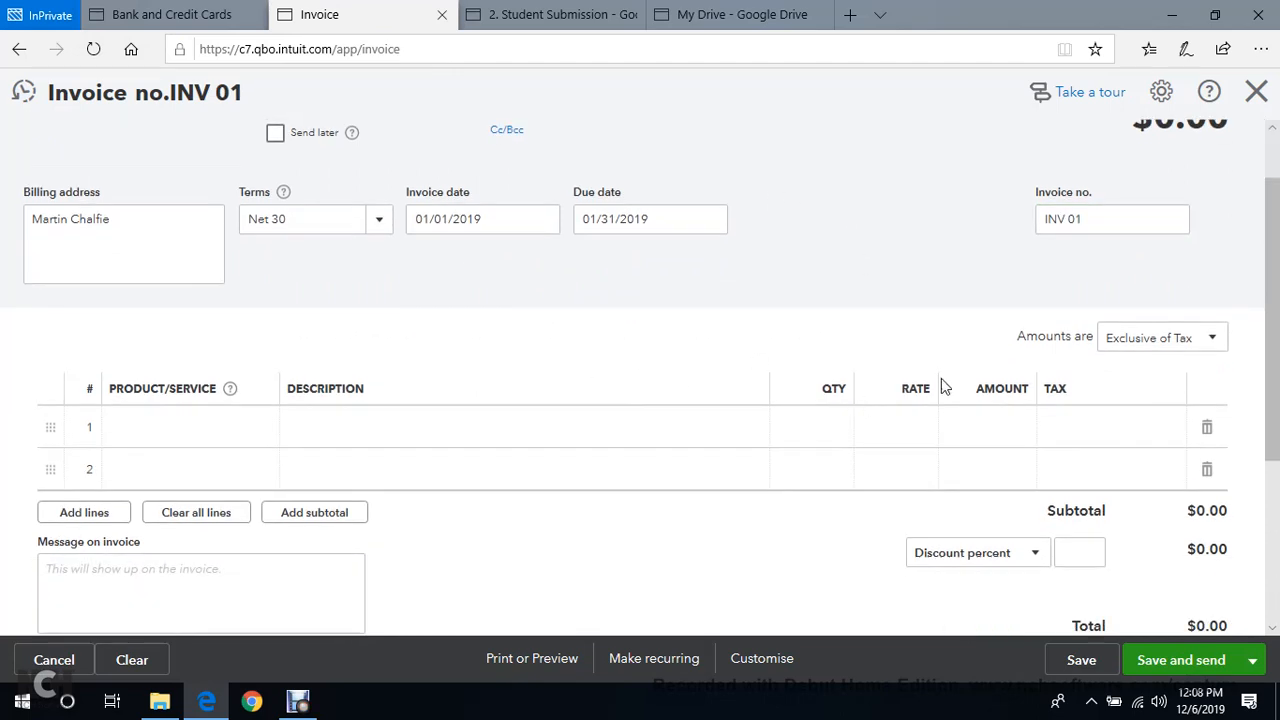
click(1205, 338)
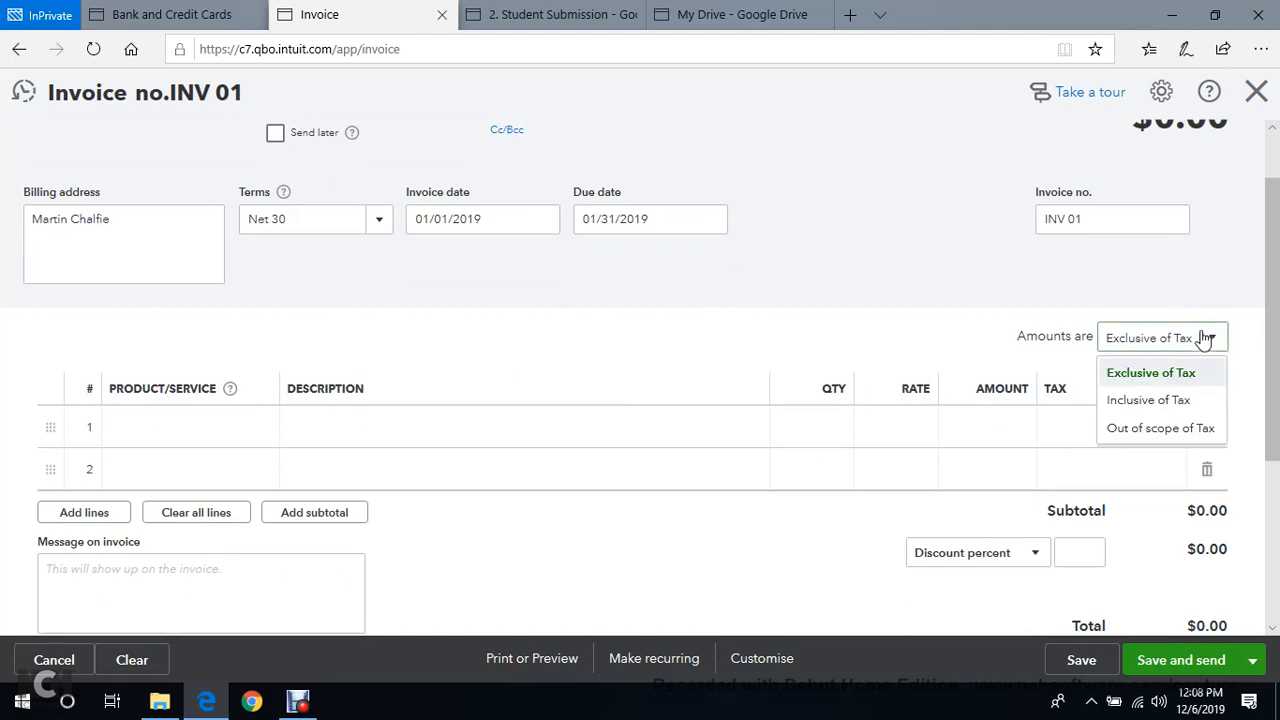
click(1188, 403)
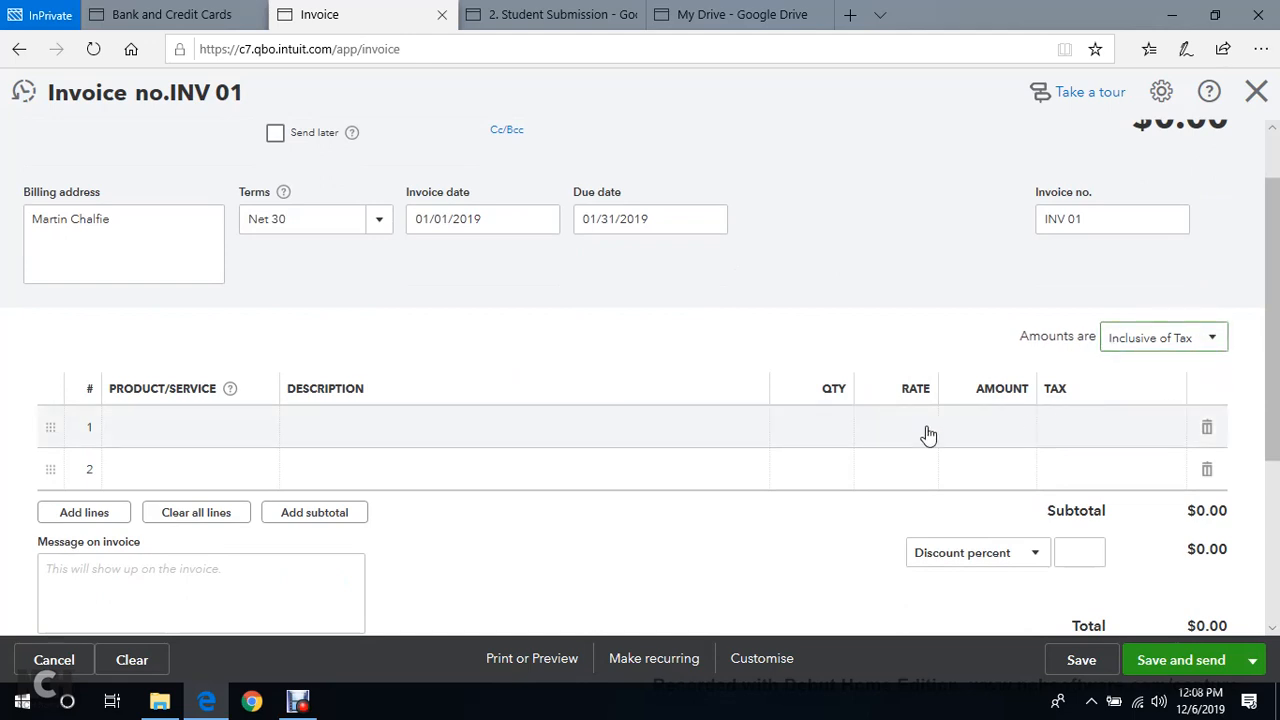
click(238, 428)
click(261, 427)
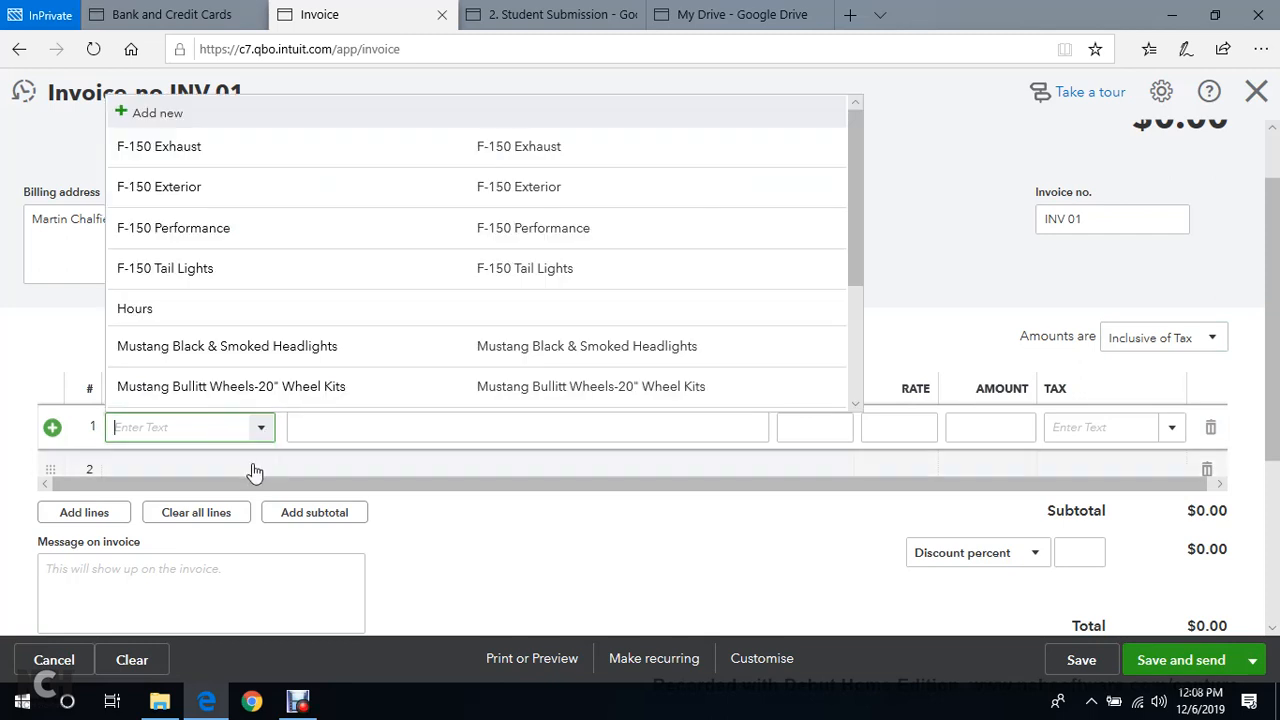
click(246, 155)
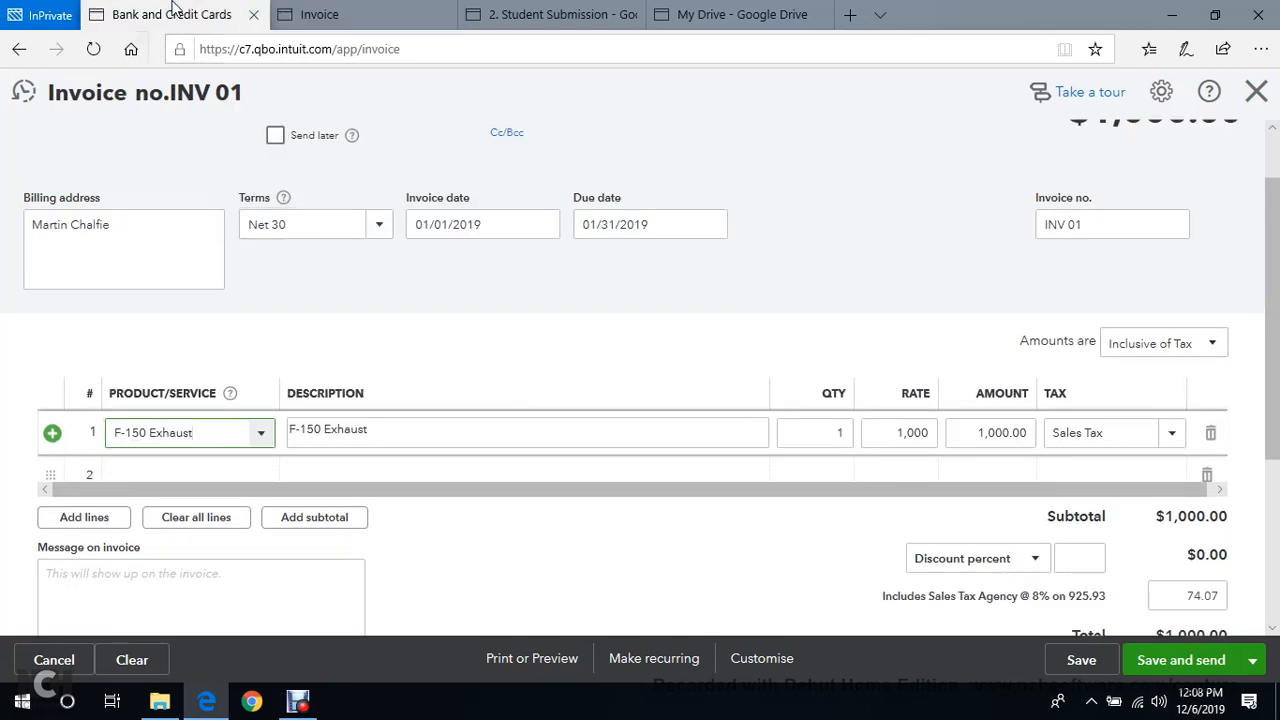
Check the INV 01 amount in the bank transactions and set the F-150 Exhaust rate to 1,200.
click(172, 12)
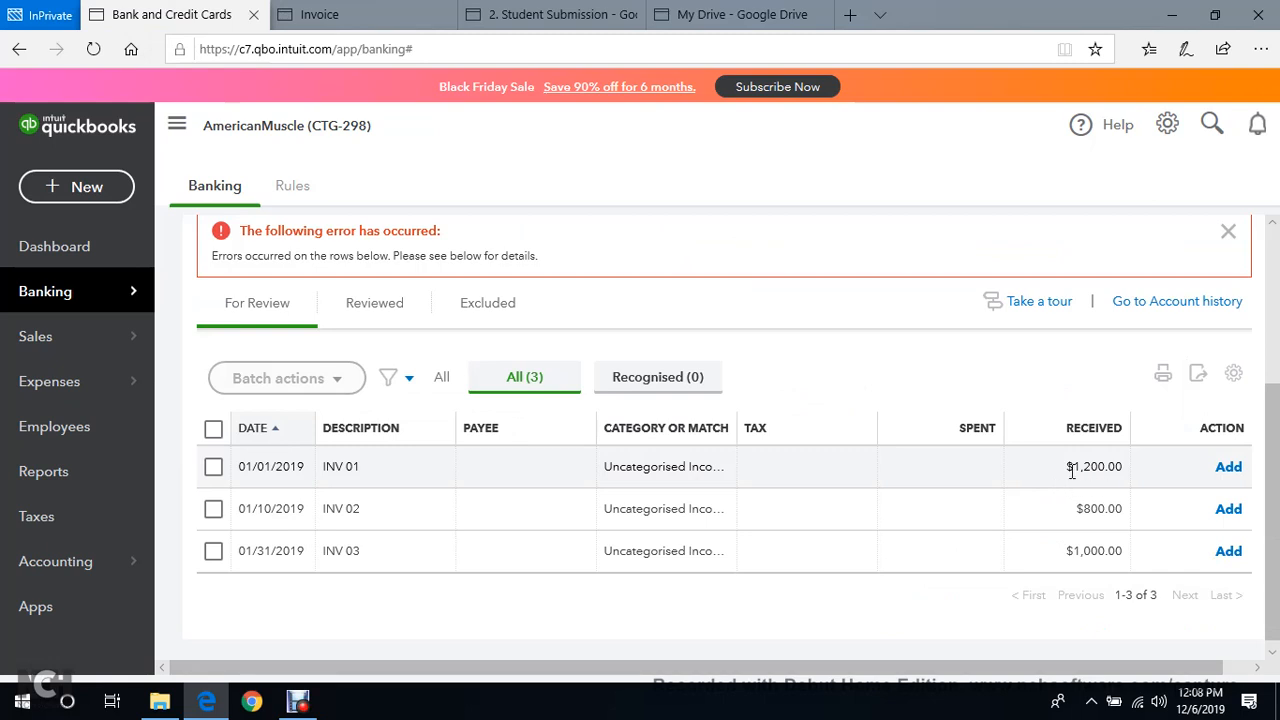
click(380, 14)
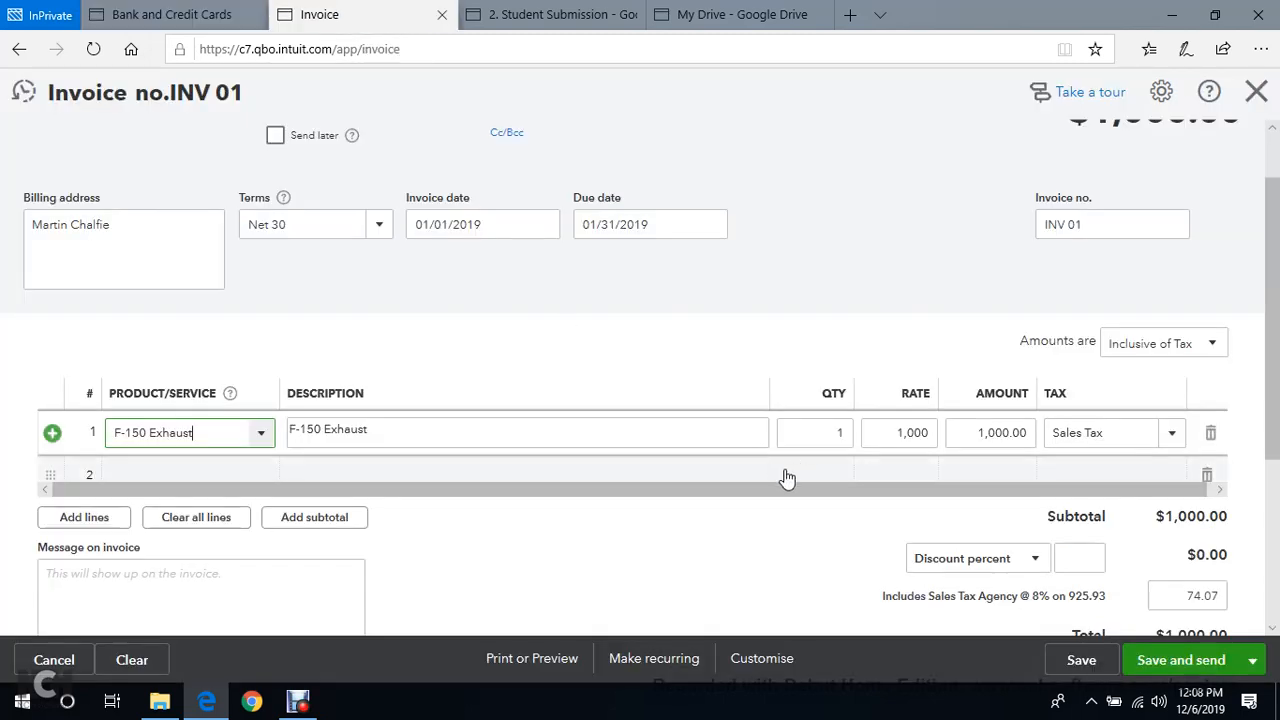
click(920, 432)
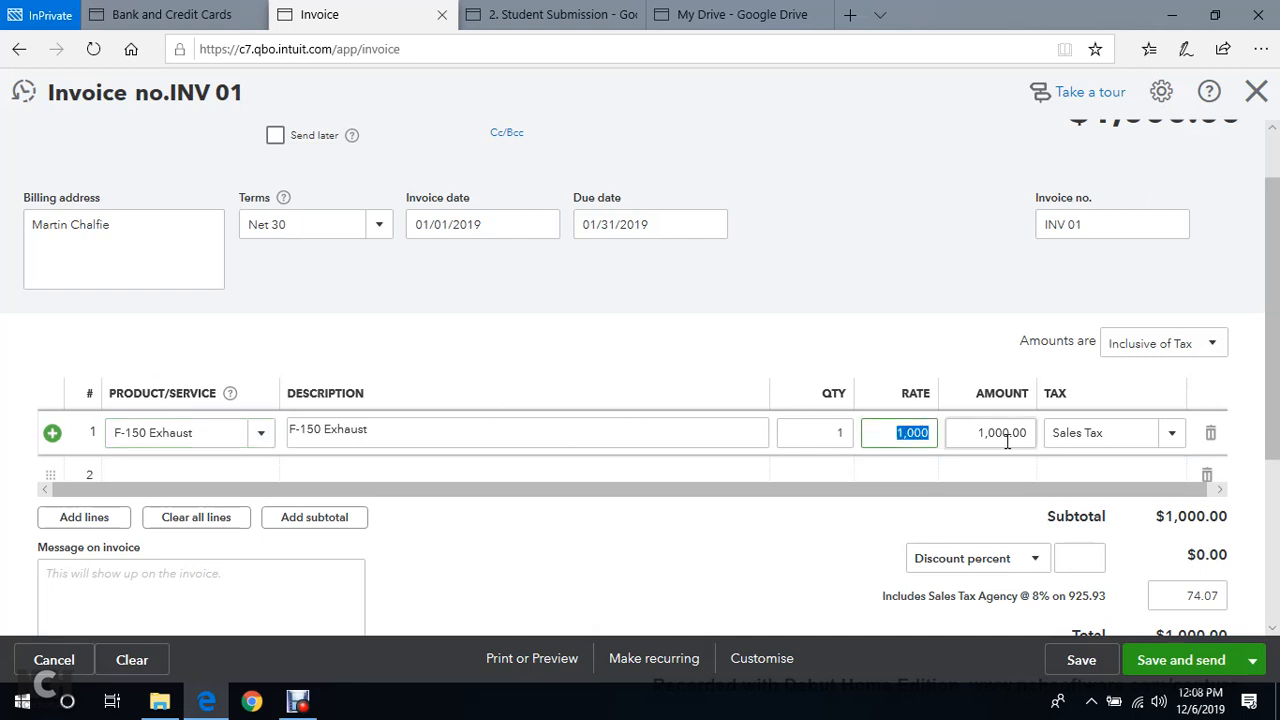
key(End)
text(2)
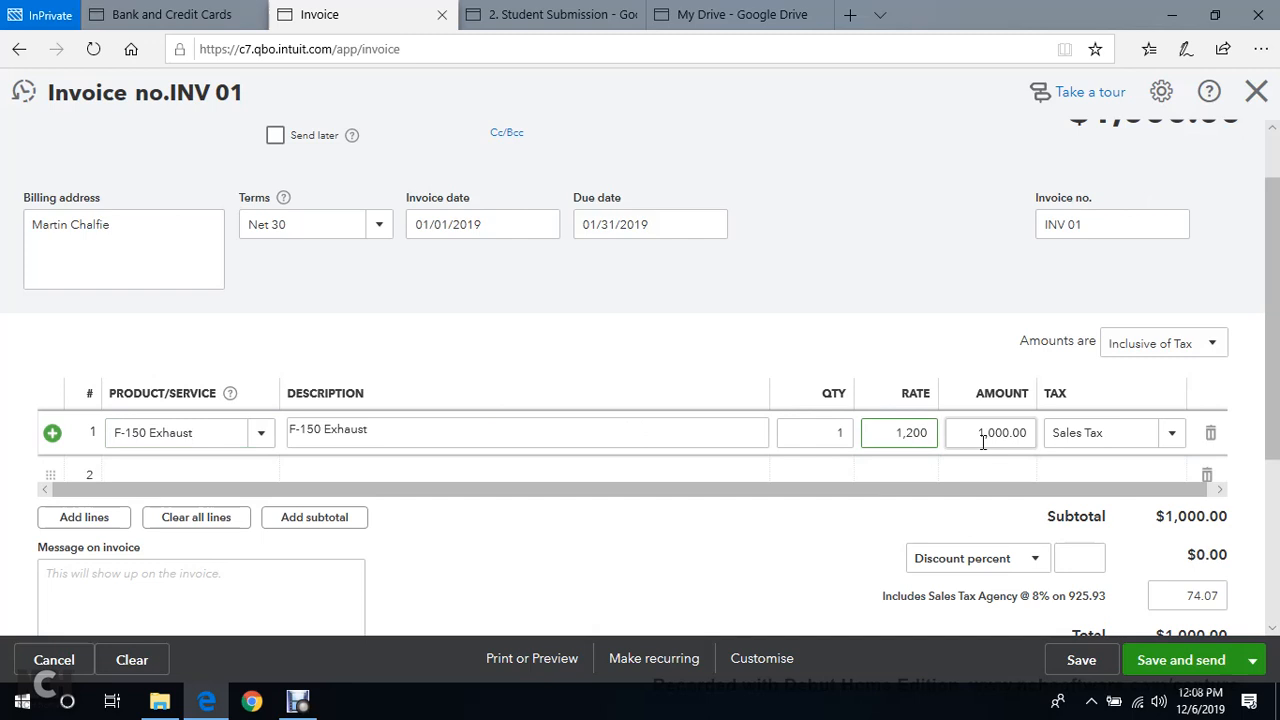
click(935, 262)
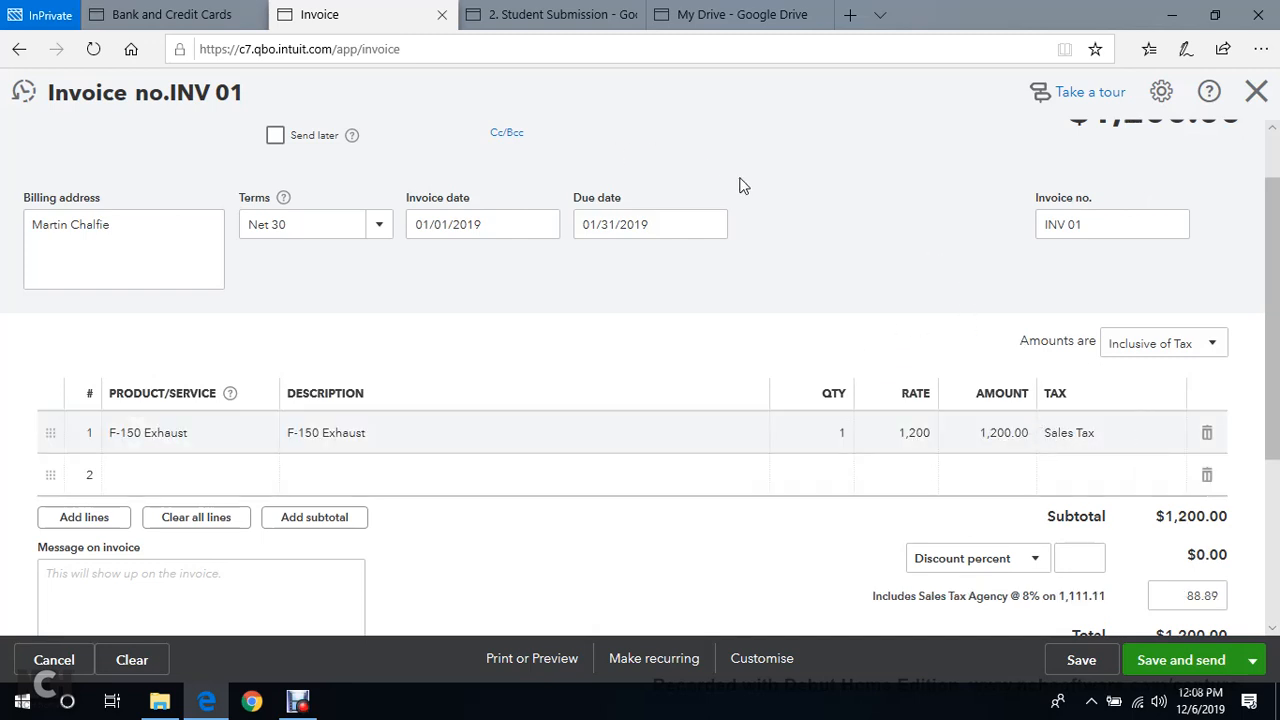
Review the INV 01 invoice's header details, line item, included sales tax and totals.
scroll(750, 195, up, 1)
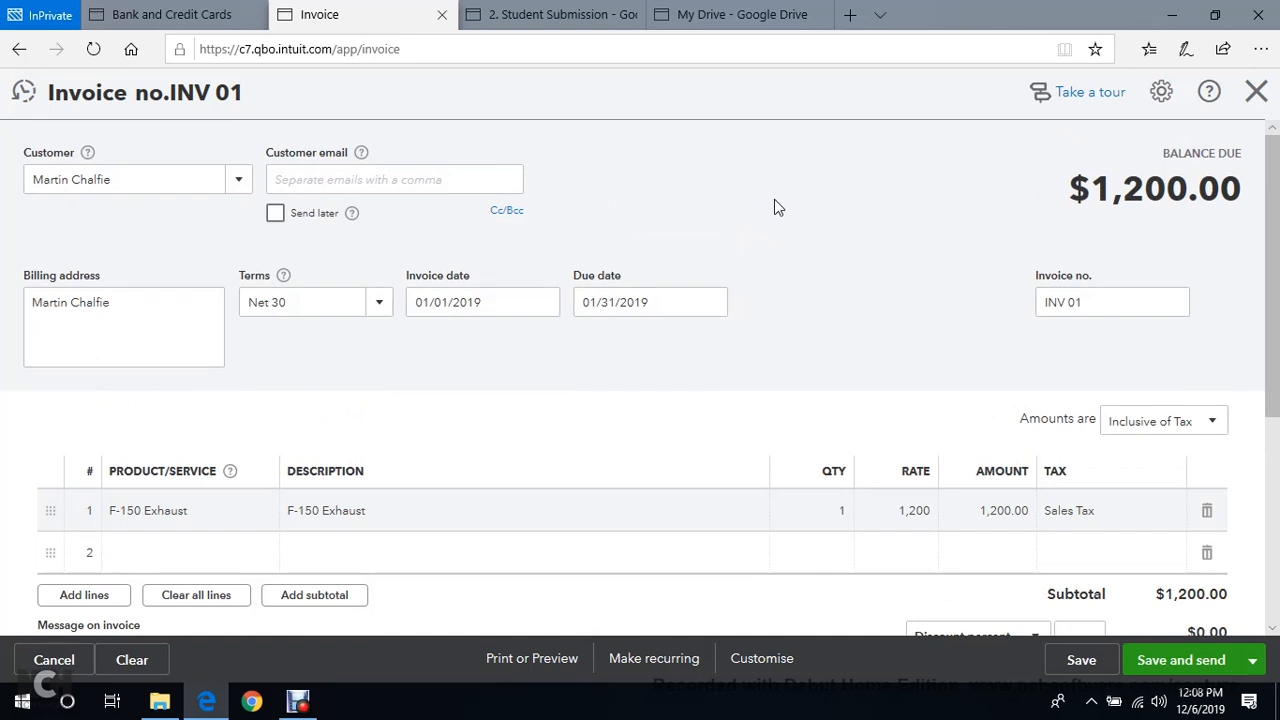
scroll(774, 207, down, 3)
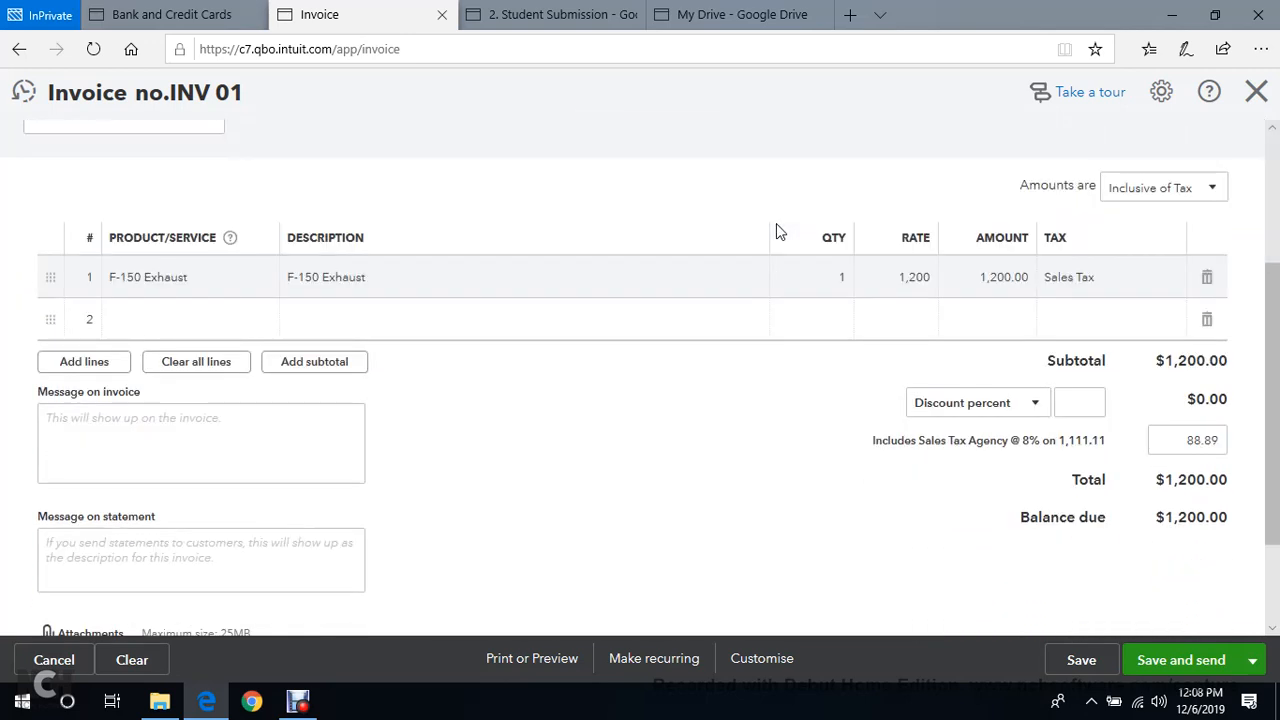
scroll(776, 225, up, 3)
scroll(776, 223, down, 4)
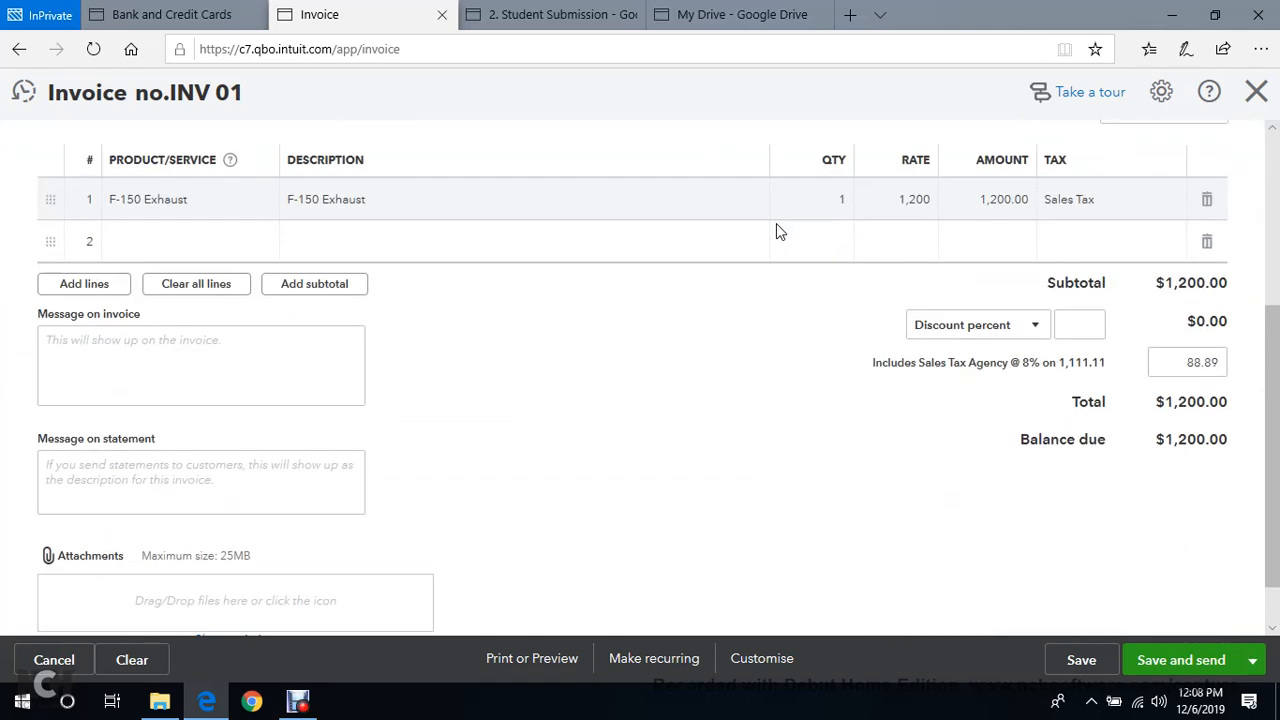
scroll(776, 223, down, 1)
scroll(776, 223, up, 5)
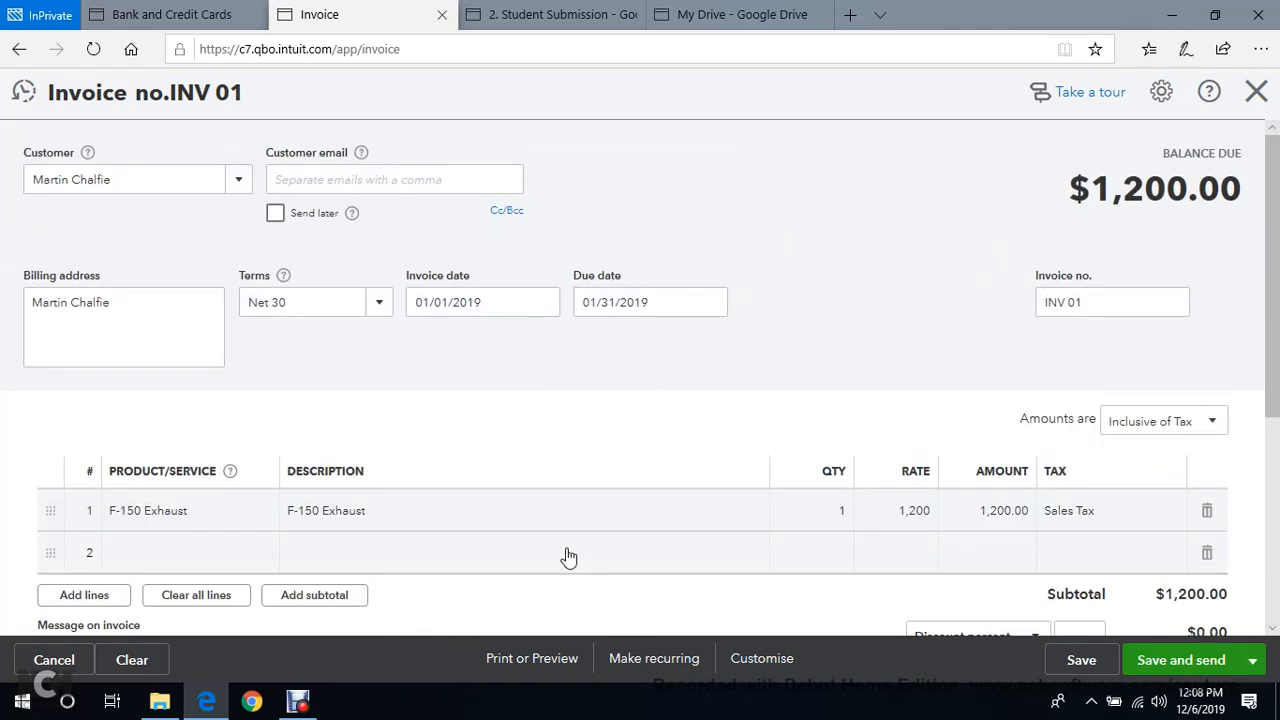
click(298, 701)
click(450, 540)
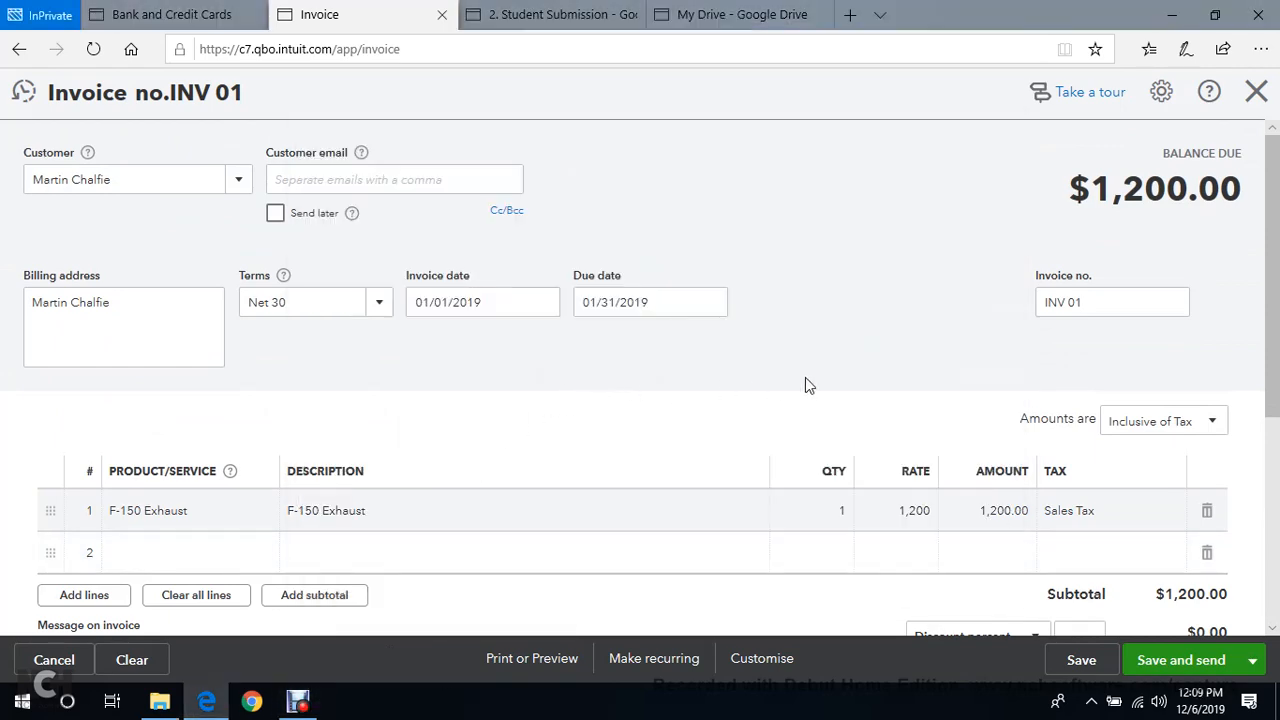
Save and close invoice INV 01 without sending it.
scroll(805, 377, down, 3)
scroll(818, 388, down, 2)
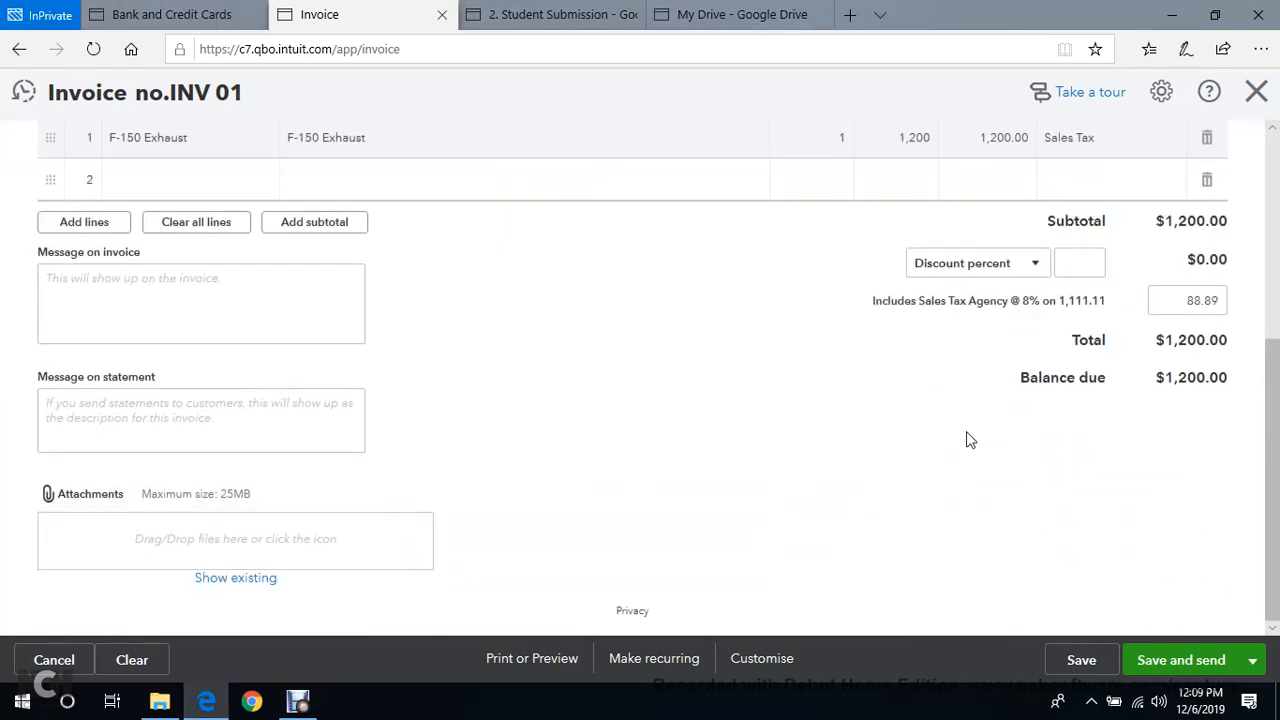
click(1250, 662)
click(1201, 569)
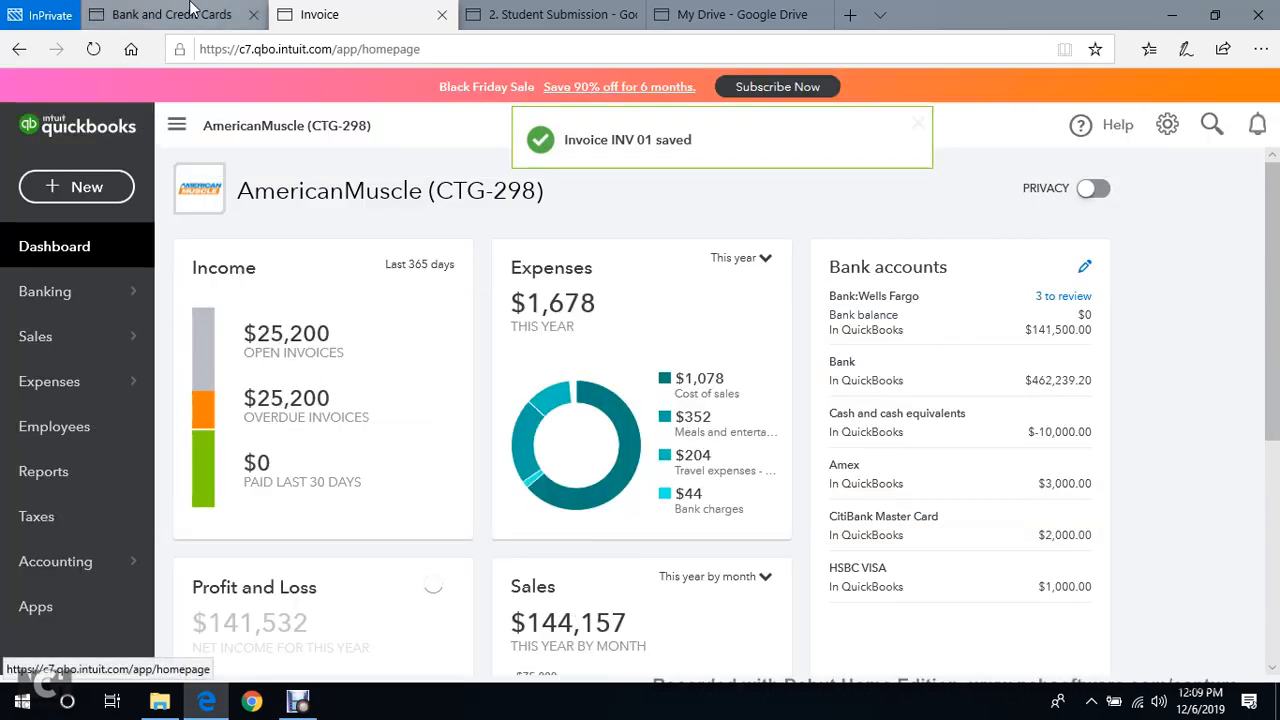
Refresh the Wells Fargo bank transactions and match the 01/01/2019 INV 01 deposit to invoice INV 01.
click(197, 20)
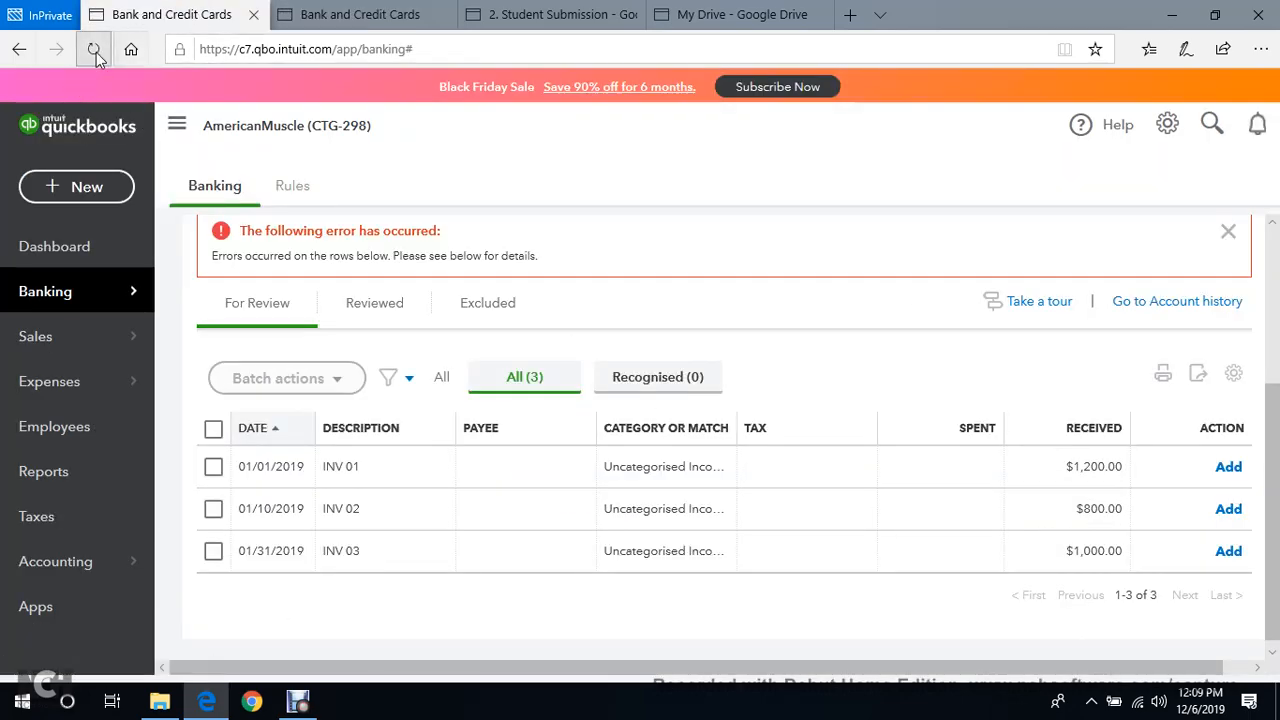
click(93, 49)
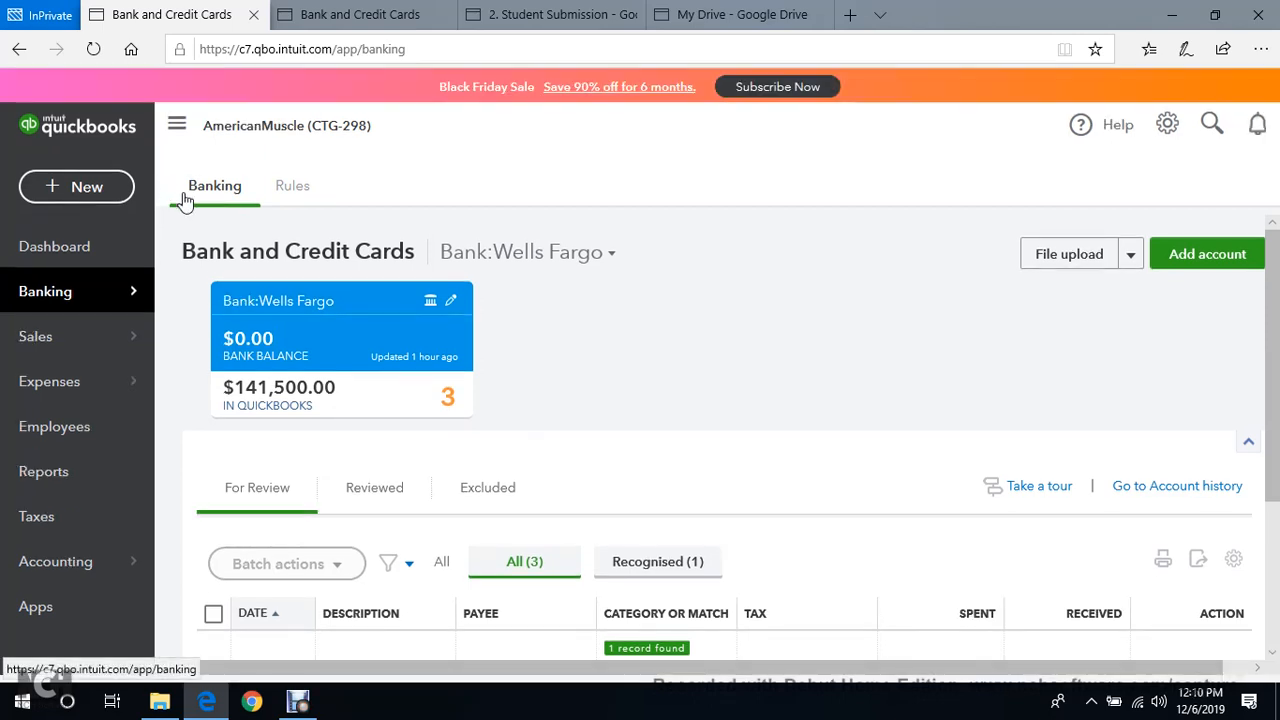
scroll(680, 346, down, 2)
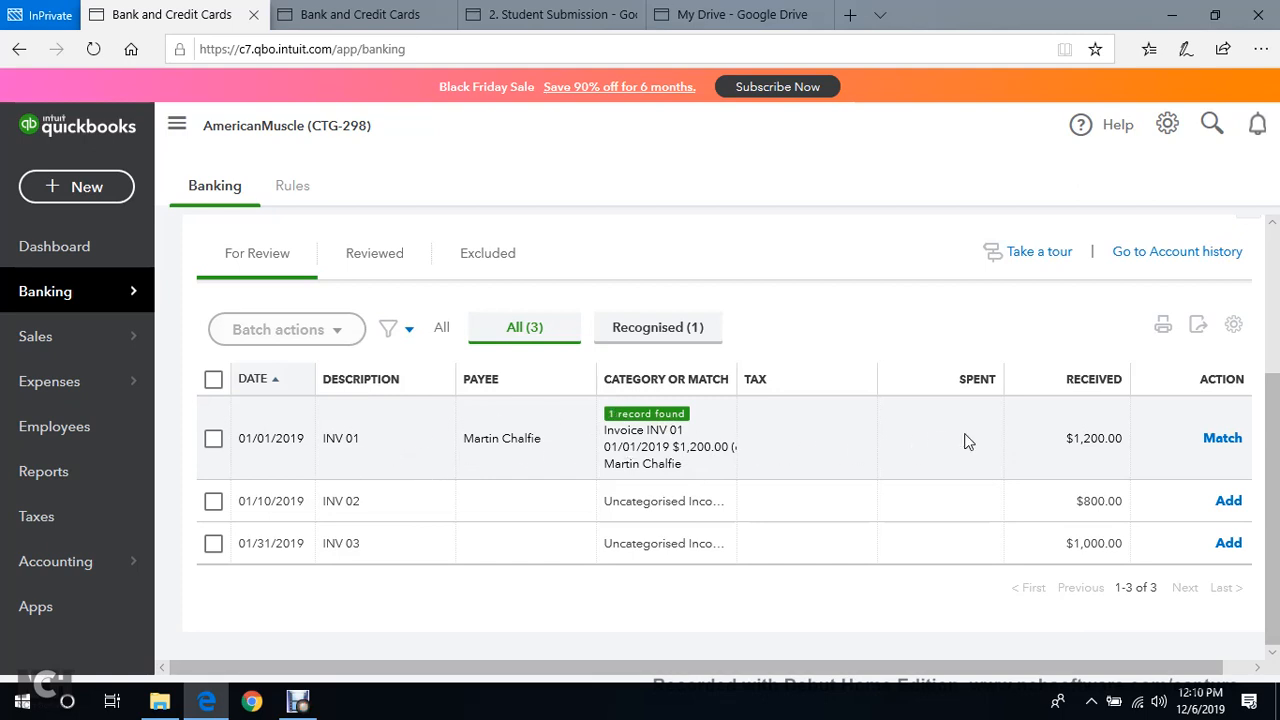
click(1230, 447)
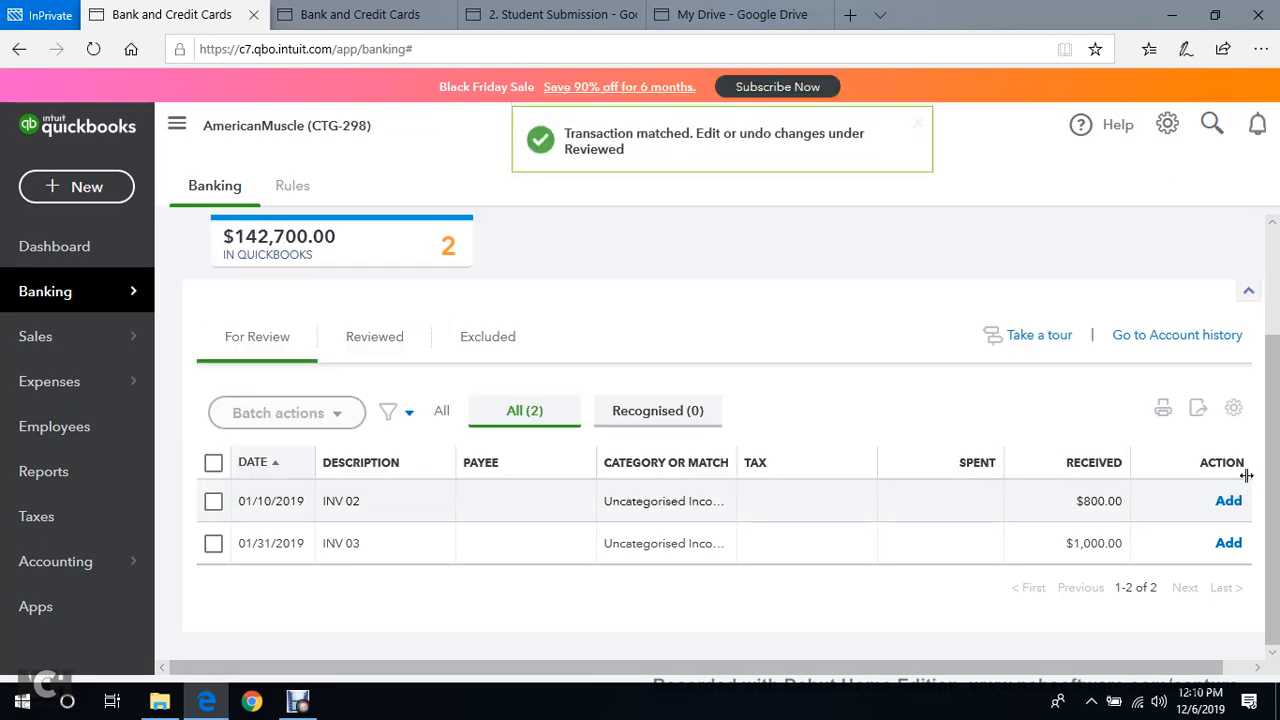
Open the INV 01 customer's record from the customer list and check the status of its invoice and payment.
click(392, 10)
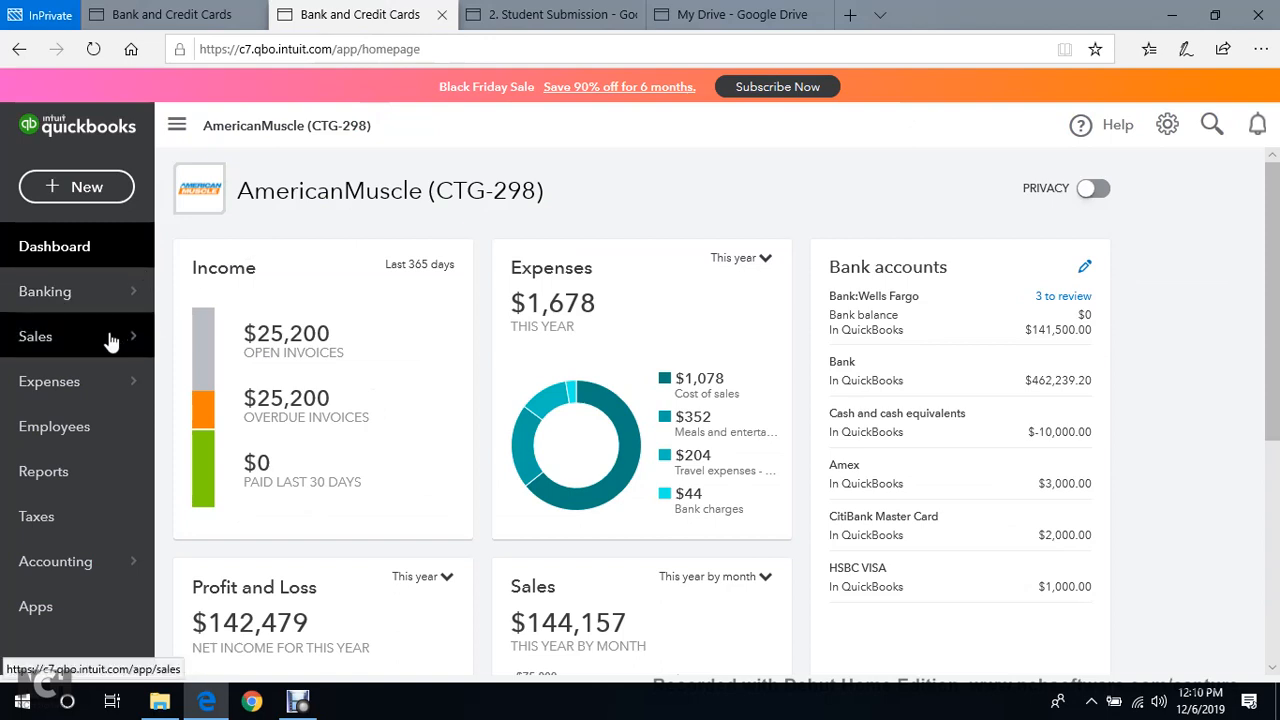
mouse_move(99, 311)
mouse_move(111, 338)
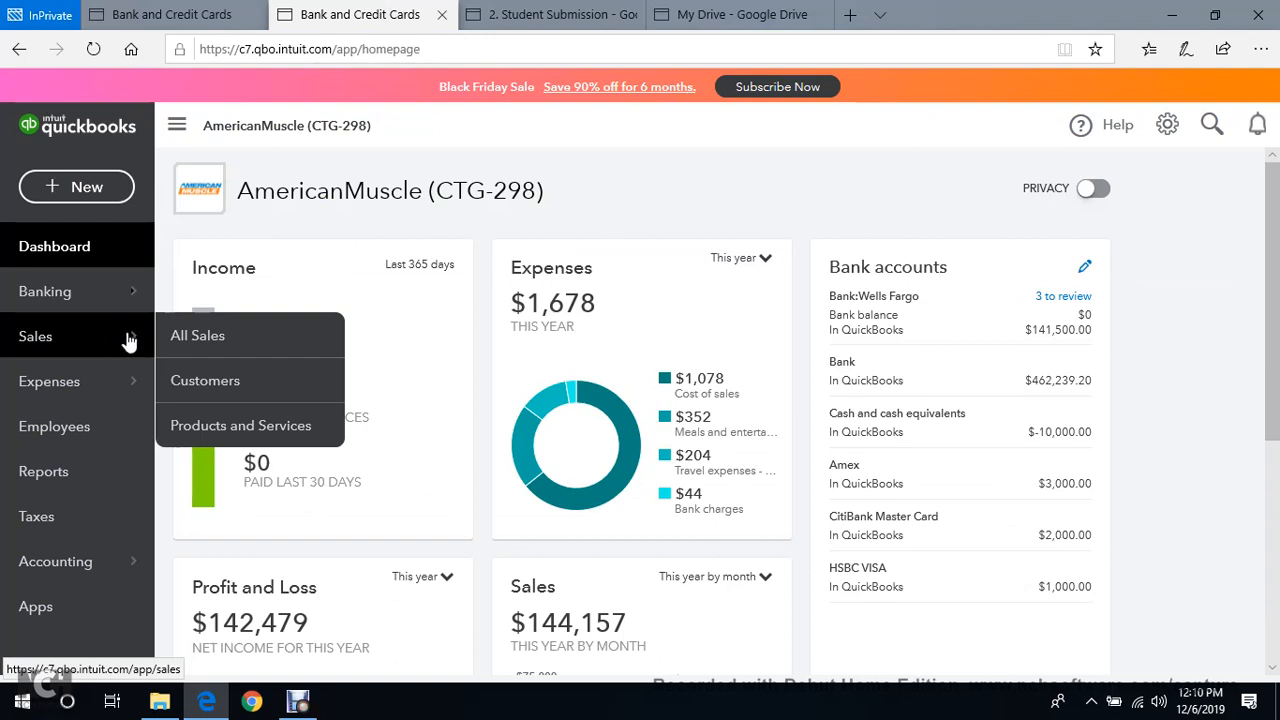
click(248, 380)
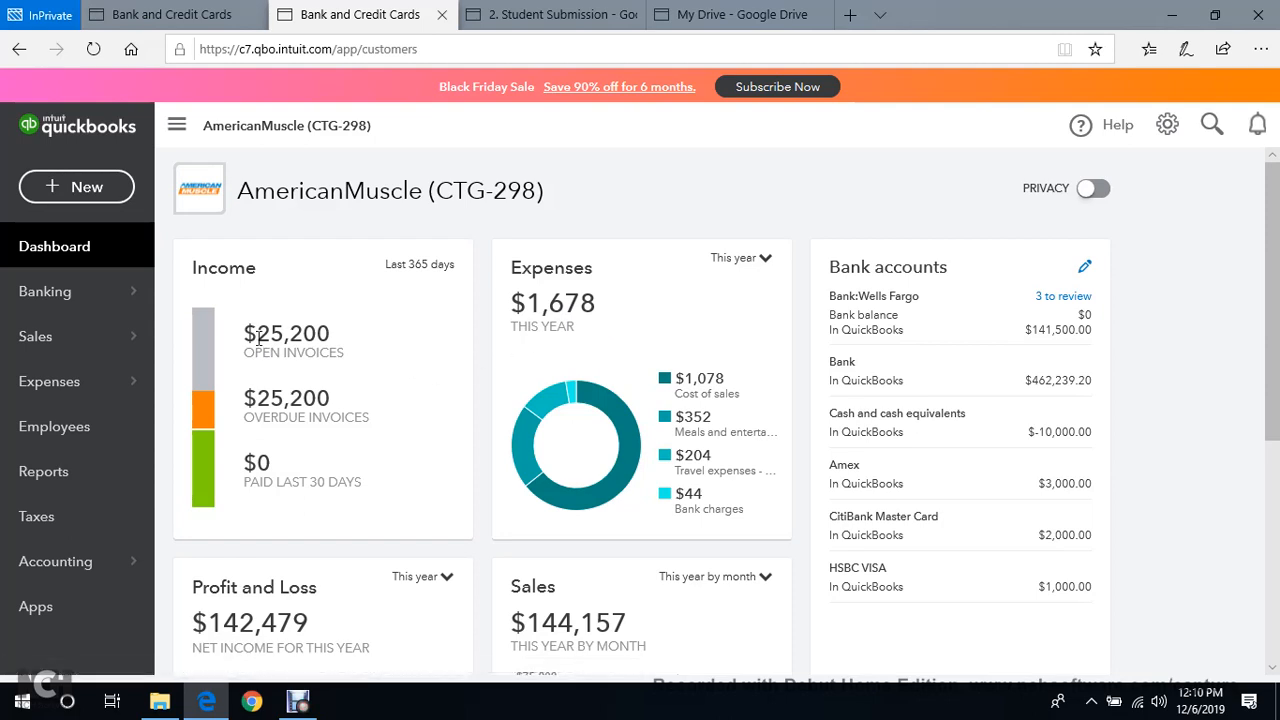
scroll(558, 336, down, 1)
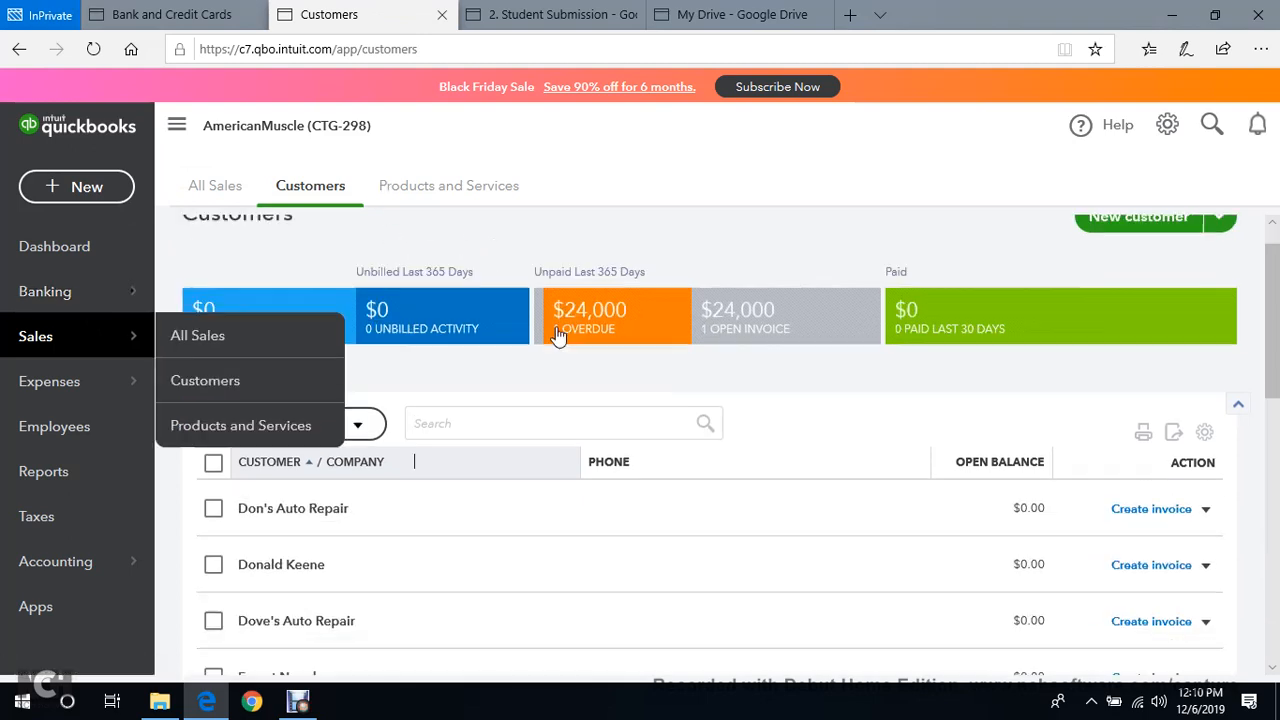
scroll(558, 336, down, 3)
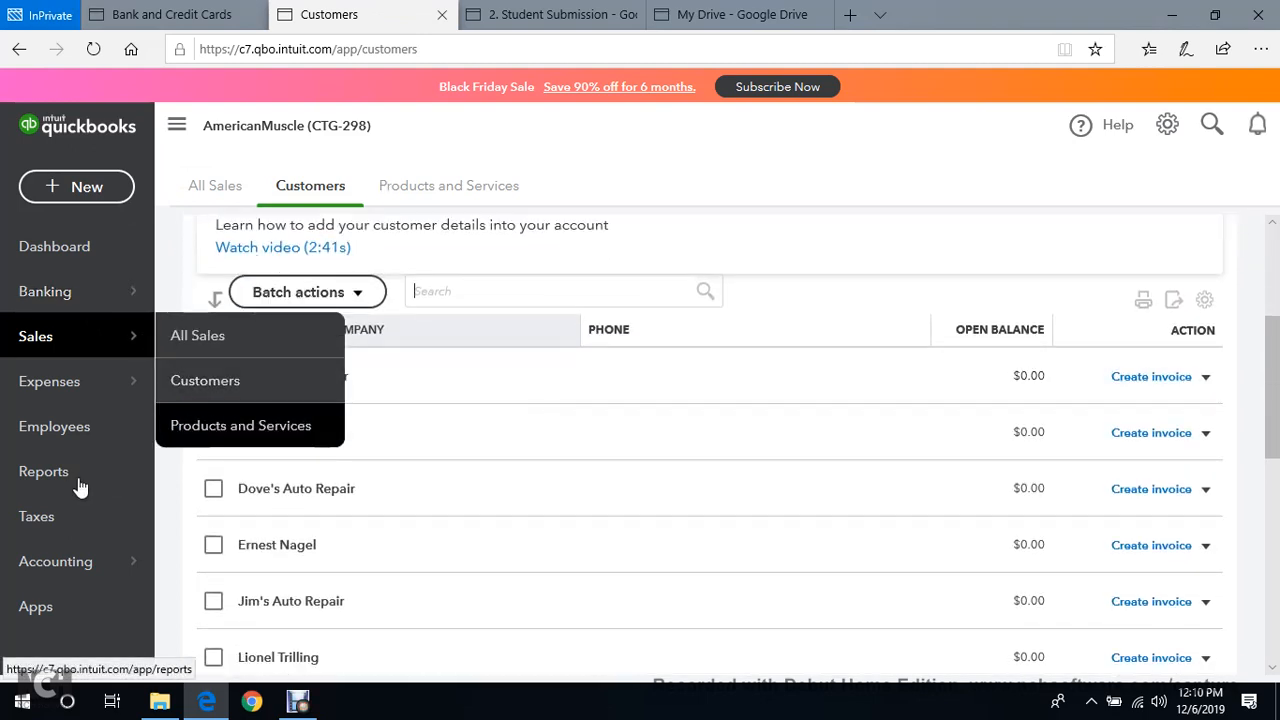
scroll(366, 546, down, 4)
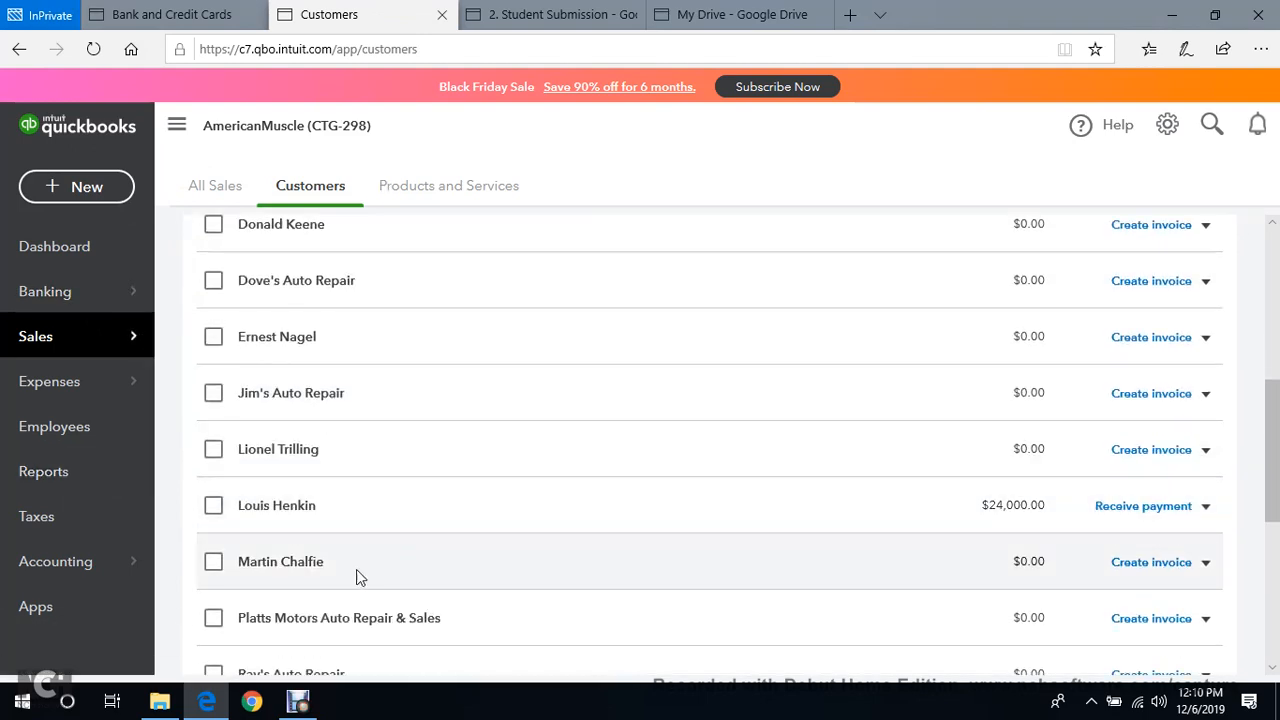
scroll(358, 577, down, 1)
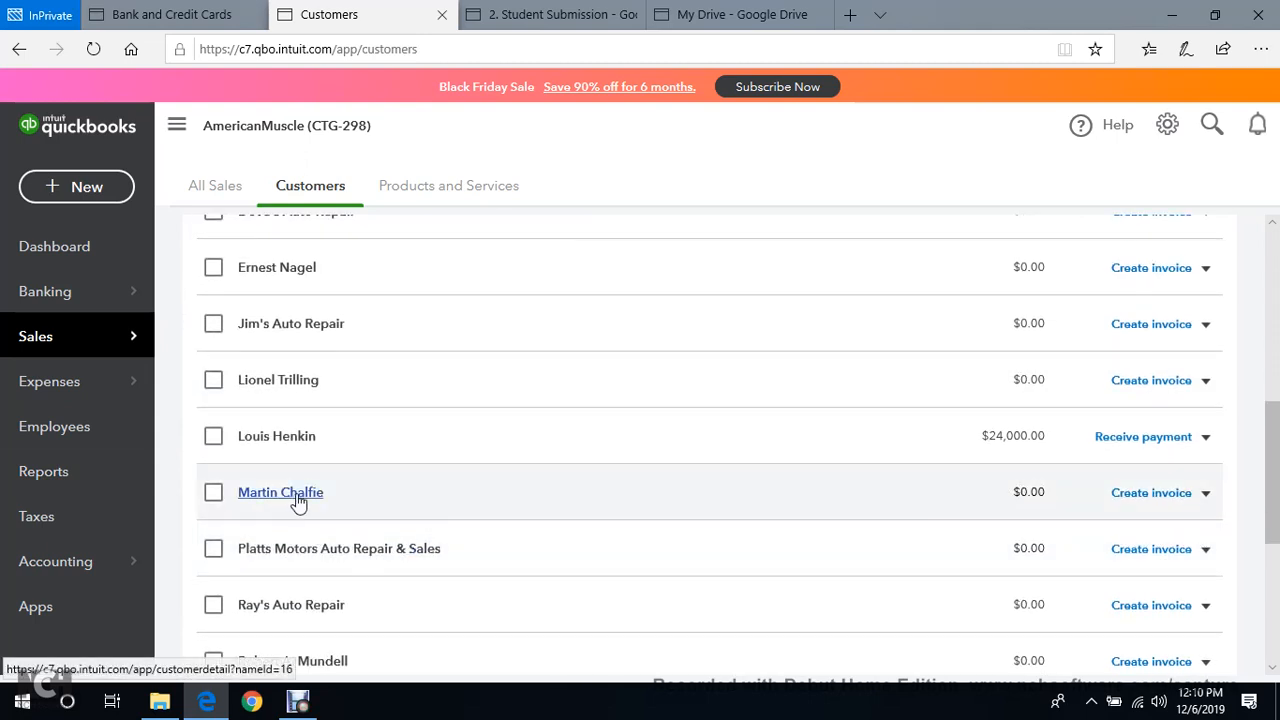
click(298, 503)
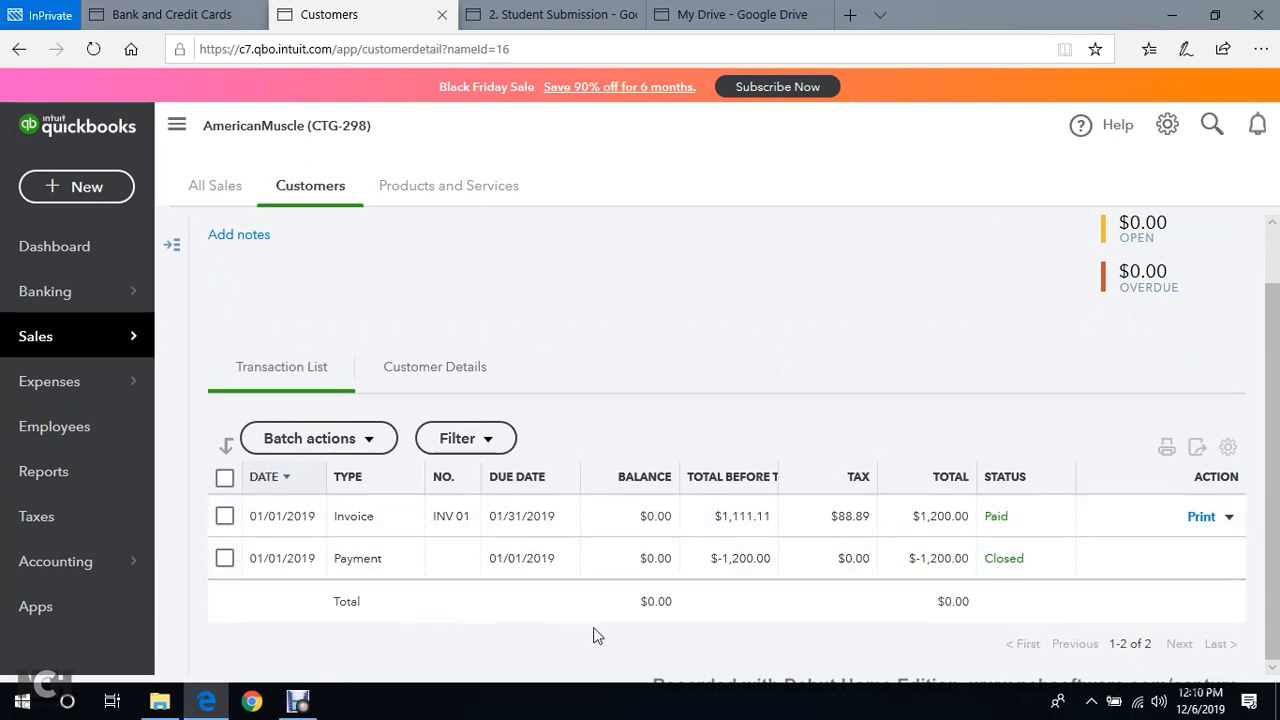
scroll(853, 632, up, 1)
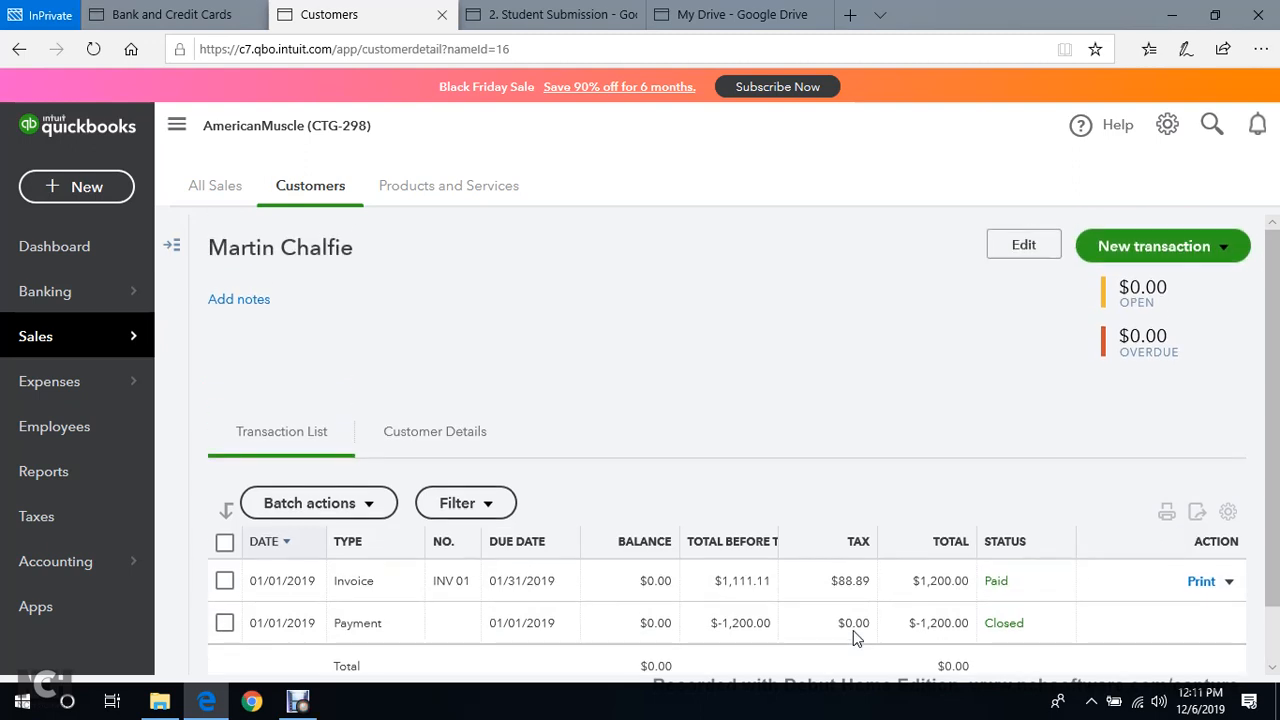
scroll(854, 638, down, 1)
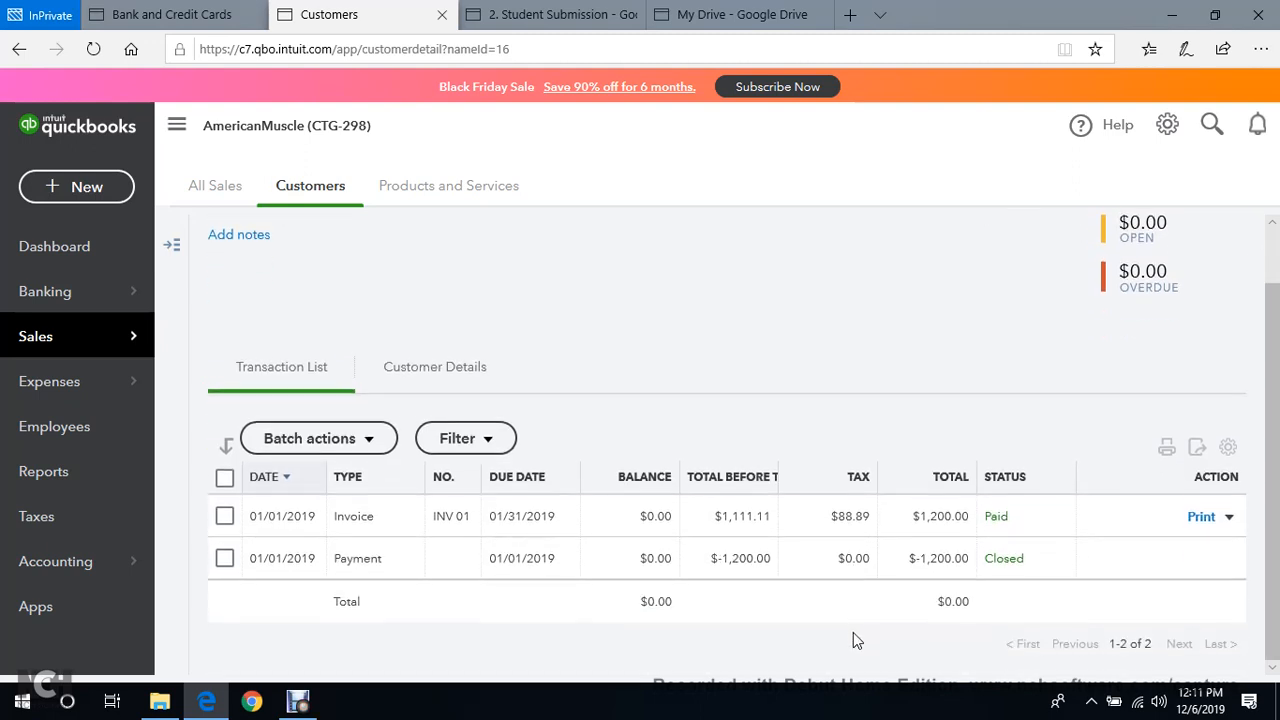
scroll(853, 632, up, 1)
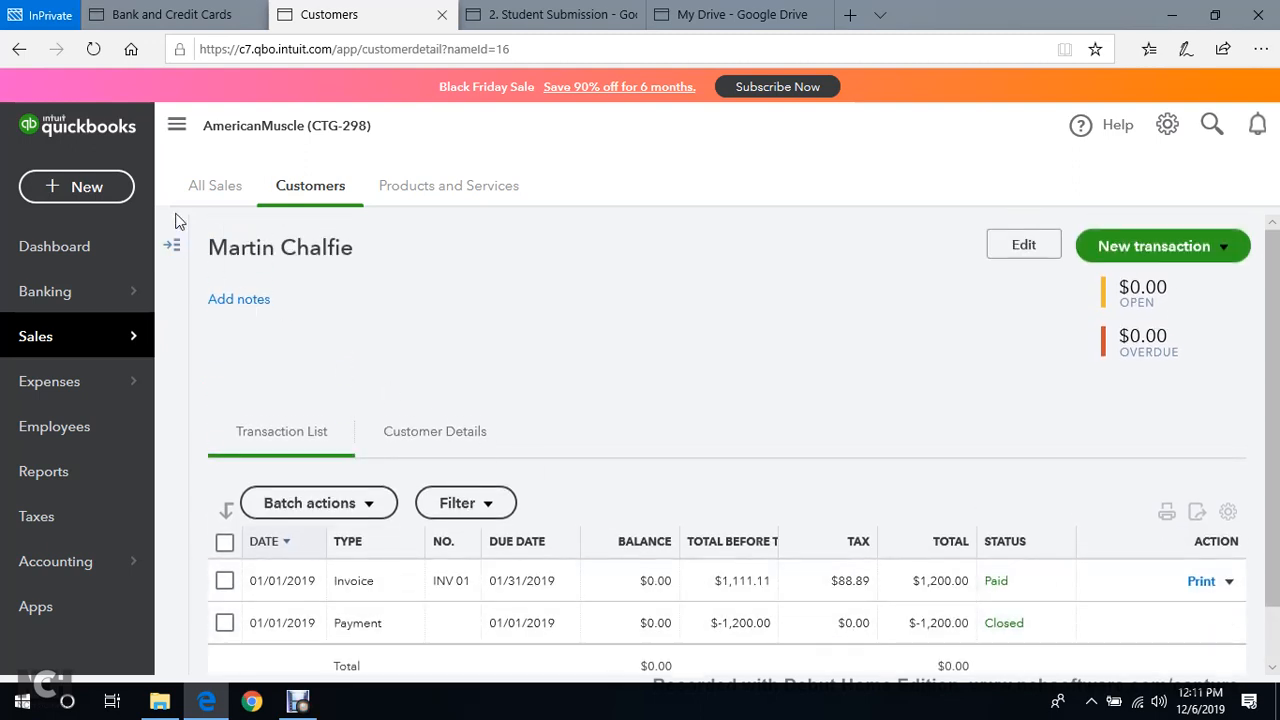
Check the remaining INV 02 deposit in the bank transactions and start a new invoice for the same customer as INV 01.
click(175, 14)
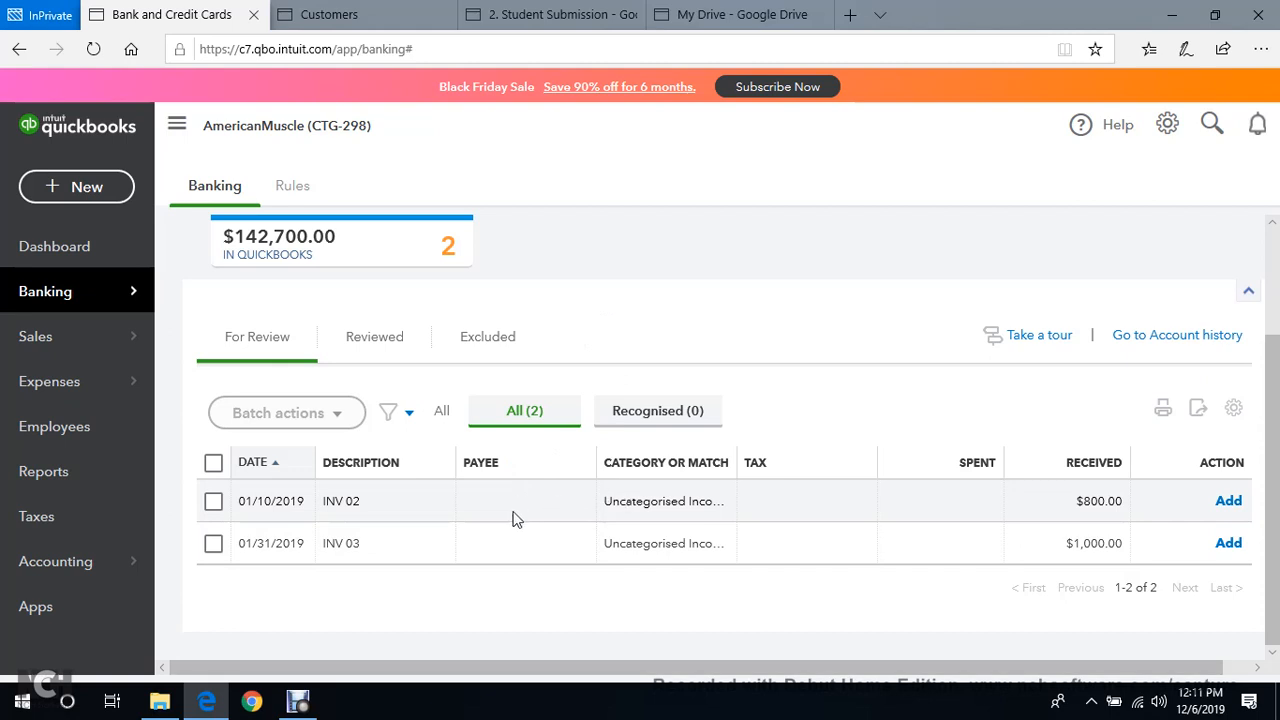
click(380, 14)
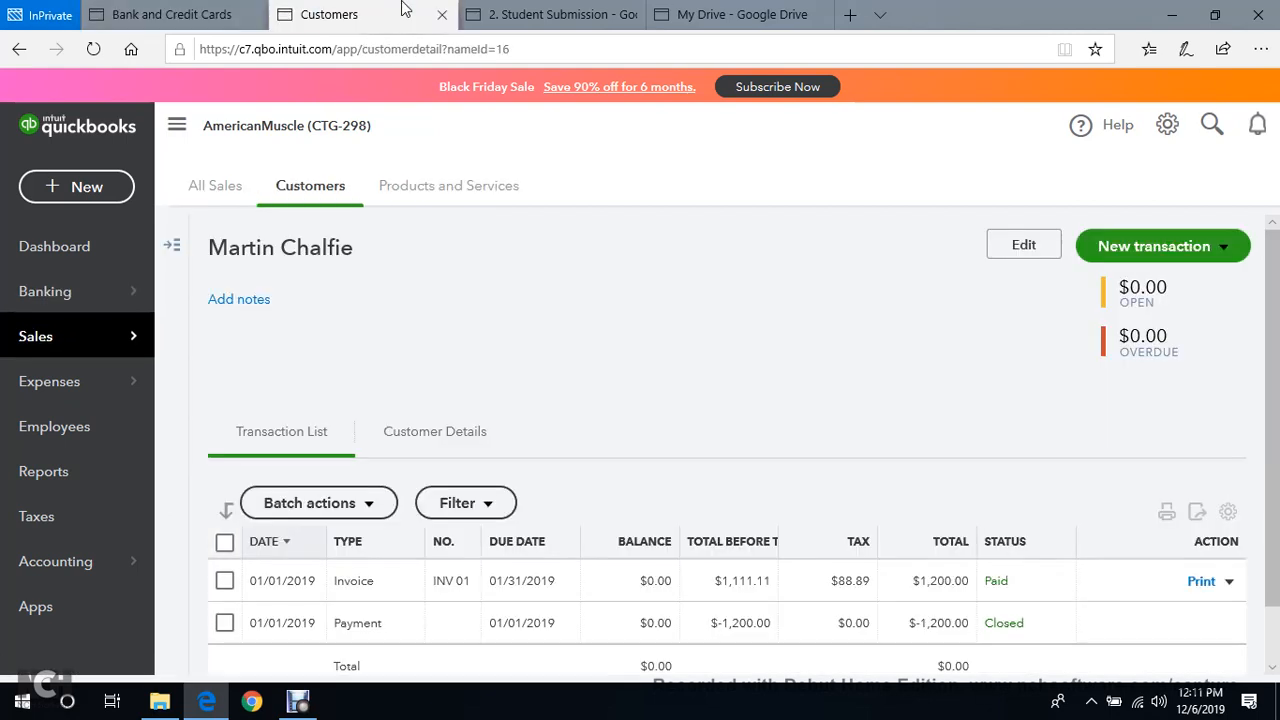
click(72, 192)
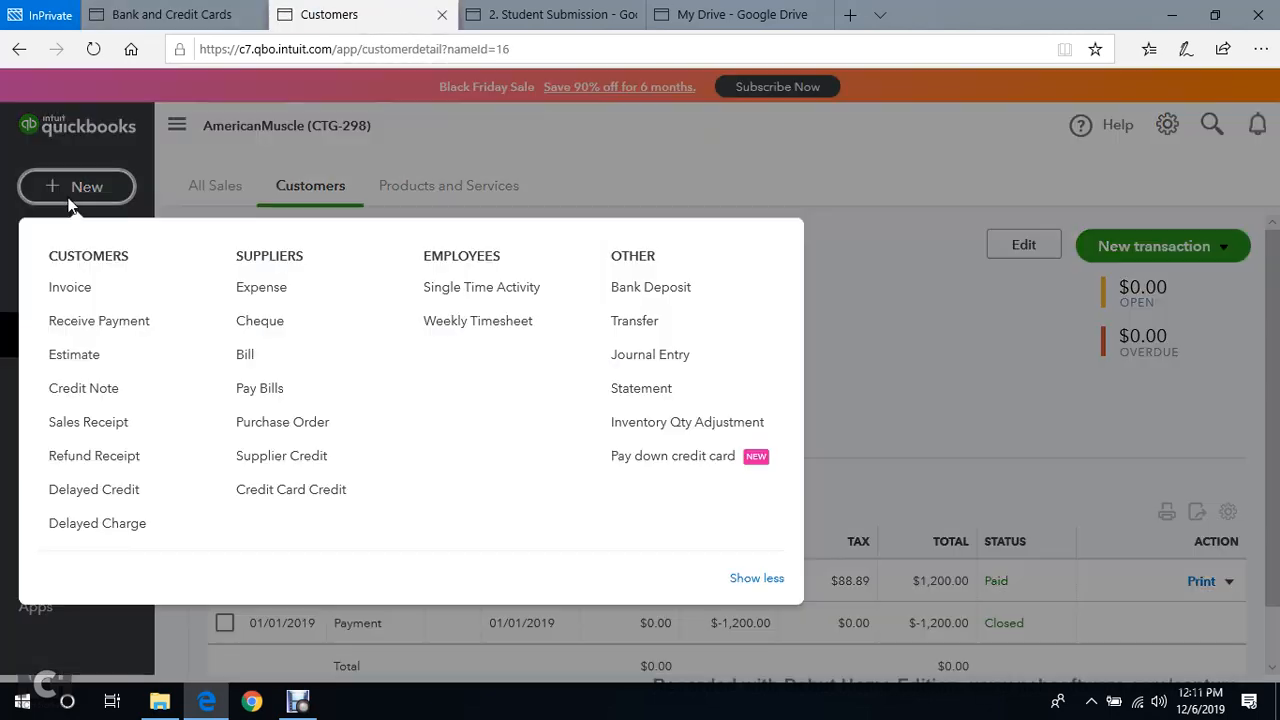
click(70, 287)
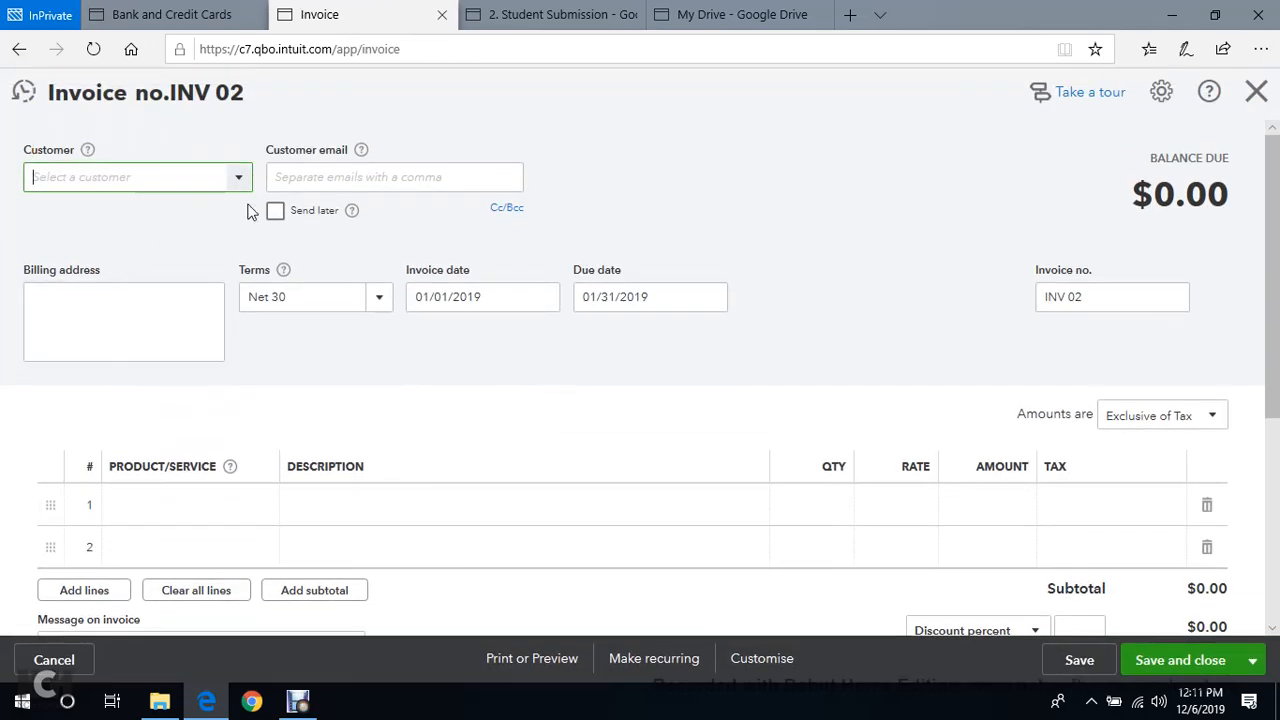
click(236, 180)
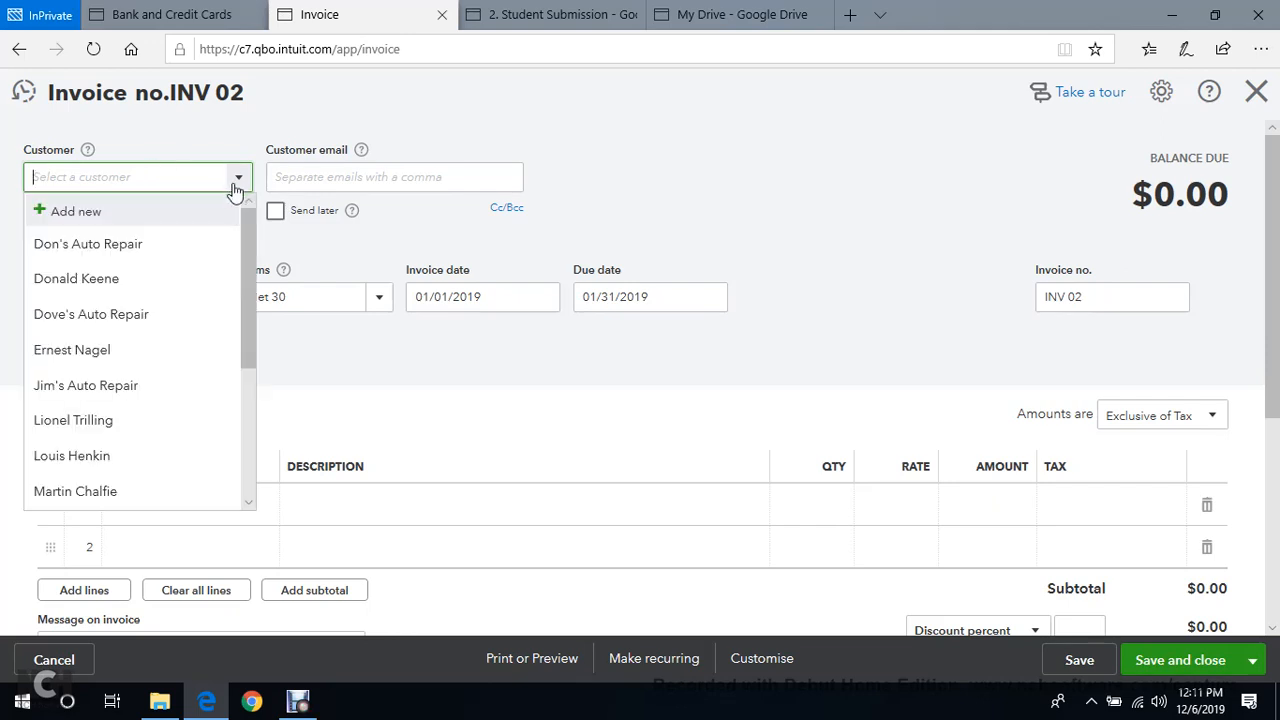
scroll(180, 329, down, 3)
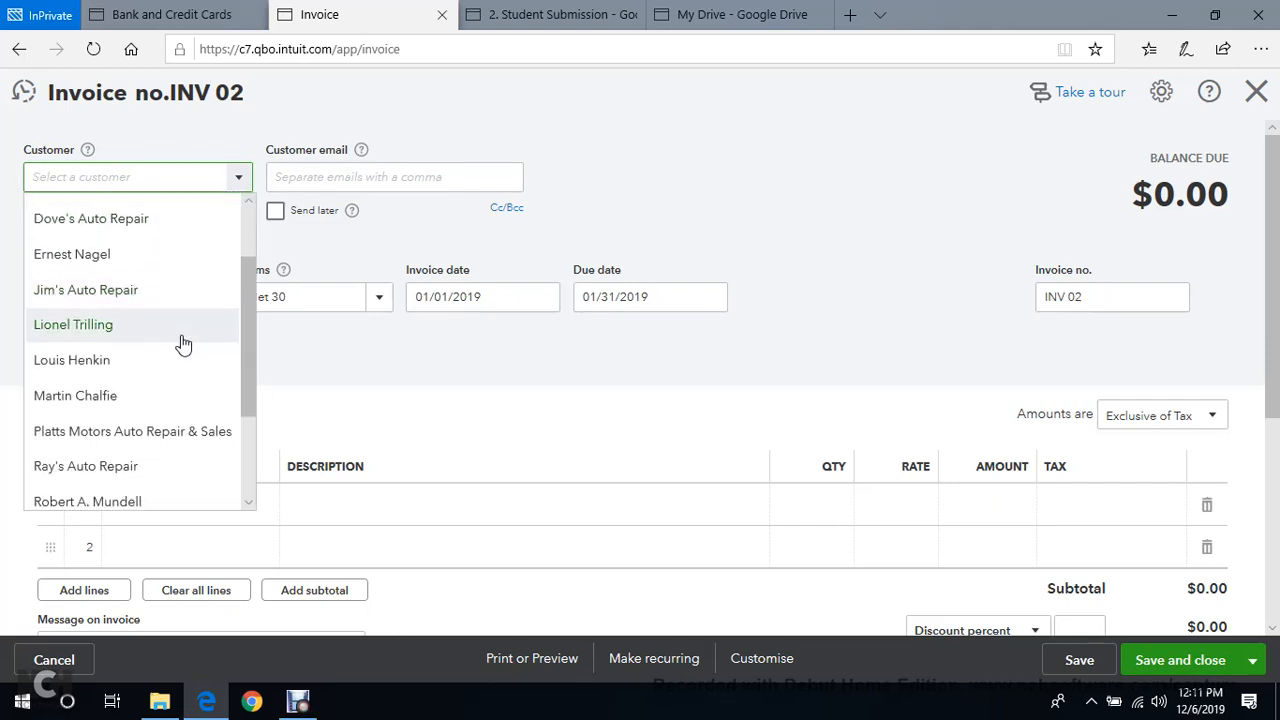
click(168, 400)
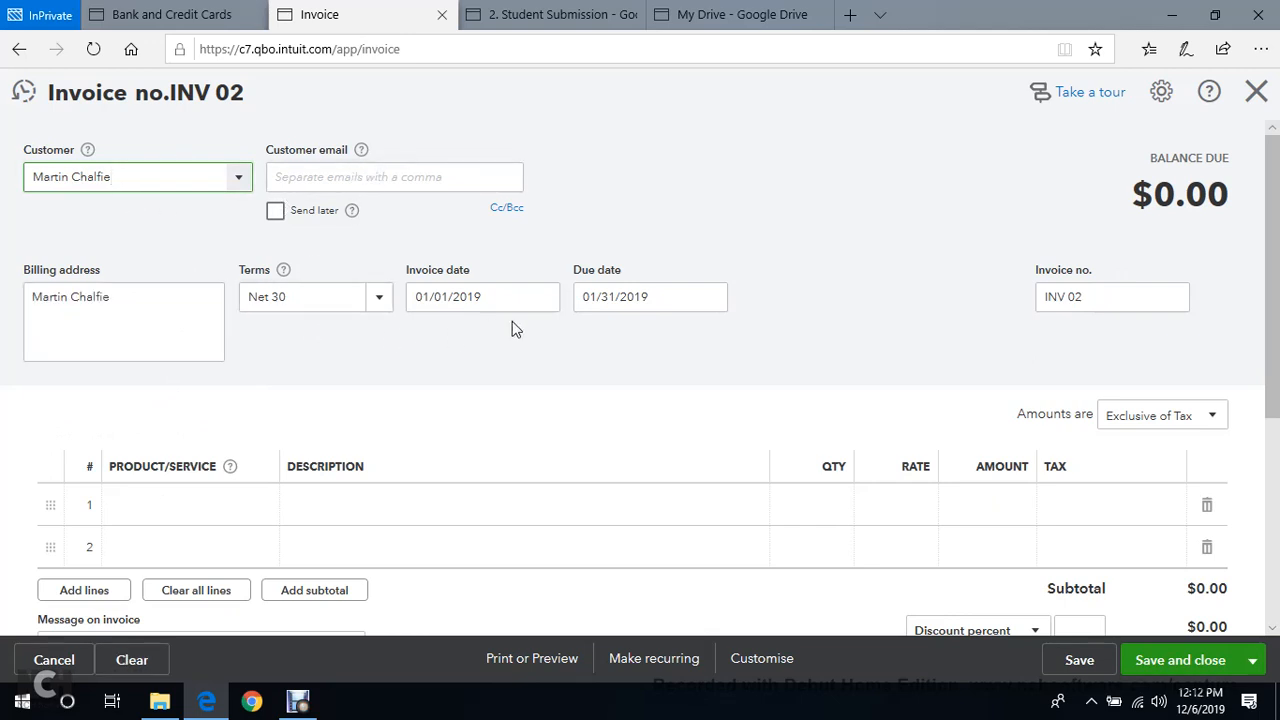
Set the INV 02 invoice date to 01/05/2019 and its amounts to Inclusive of Tax.
click(543, 300)
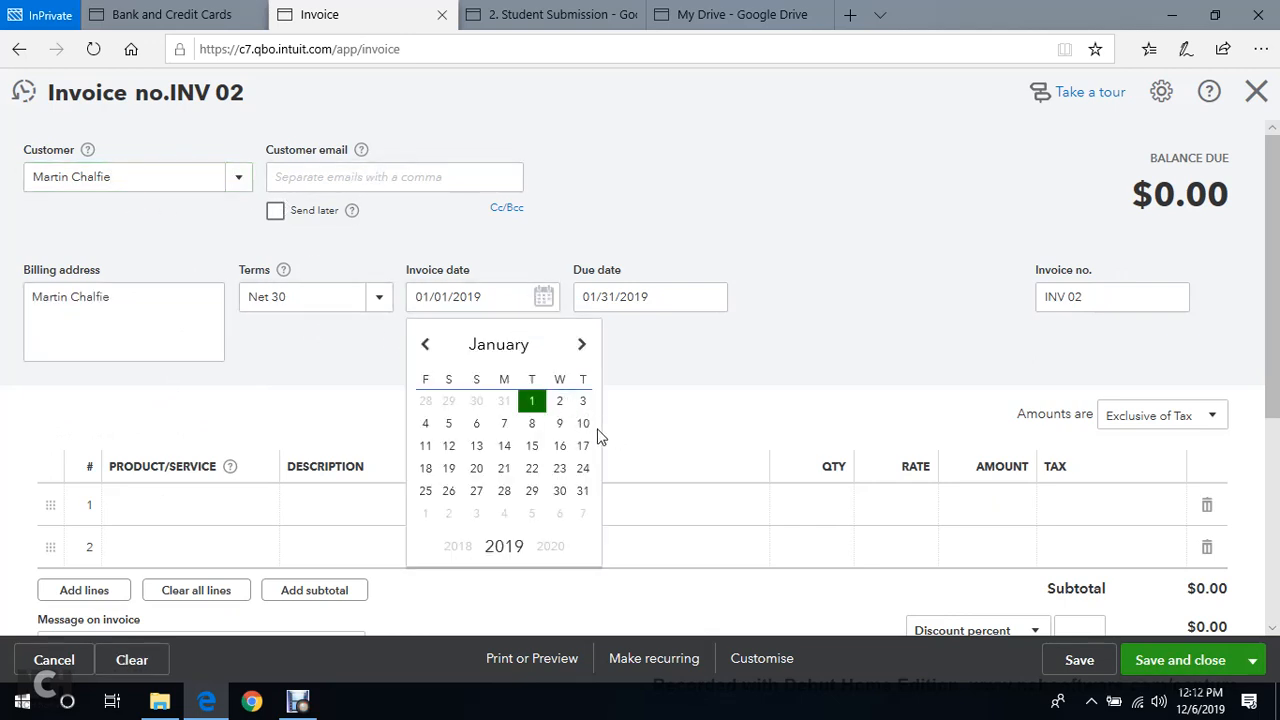
click(449, 424)
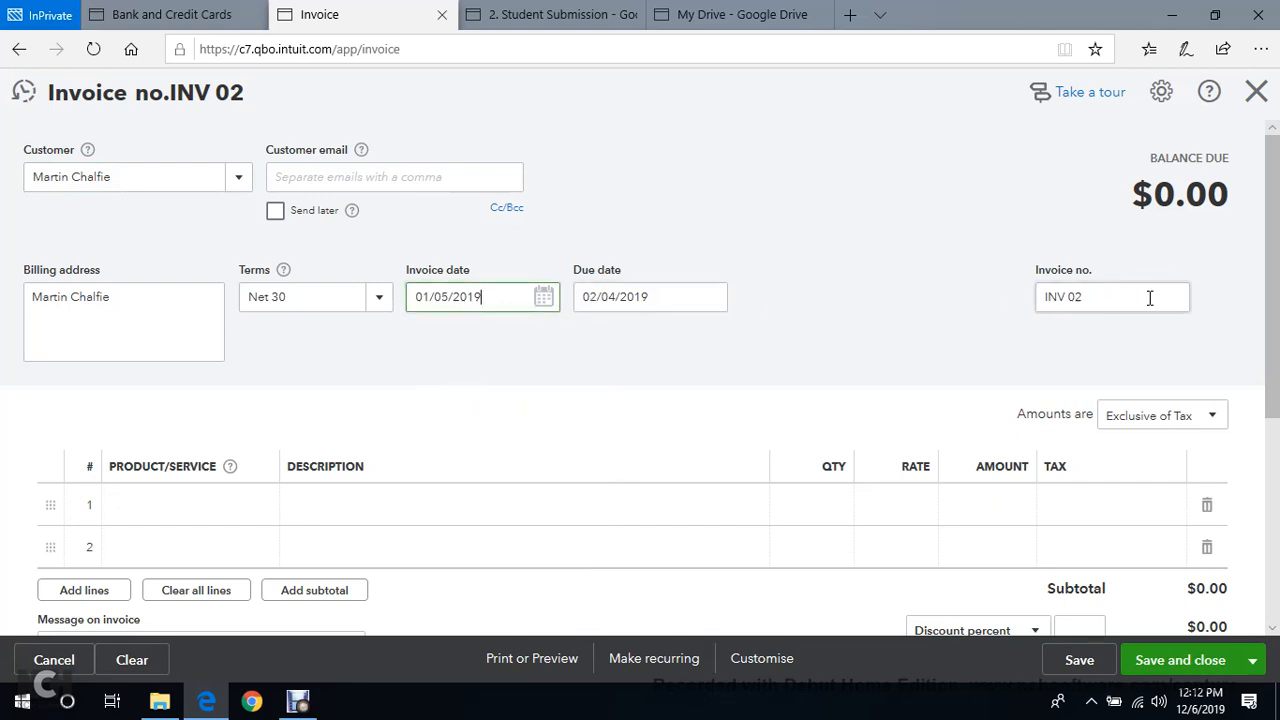
scroll(1146, 300, down, 1)
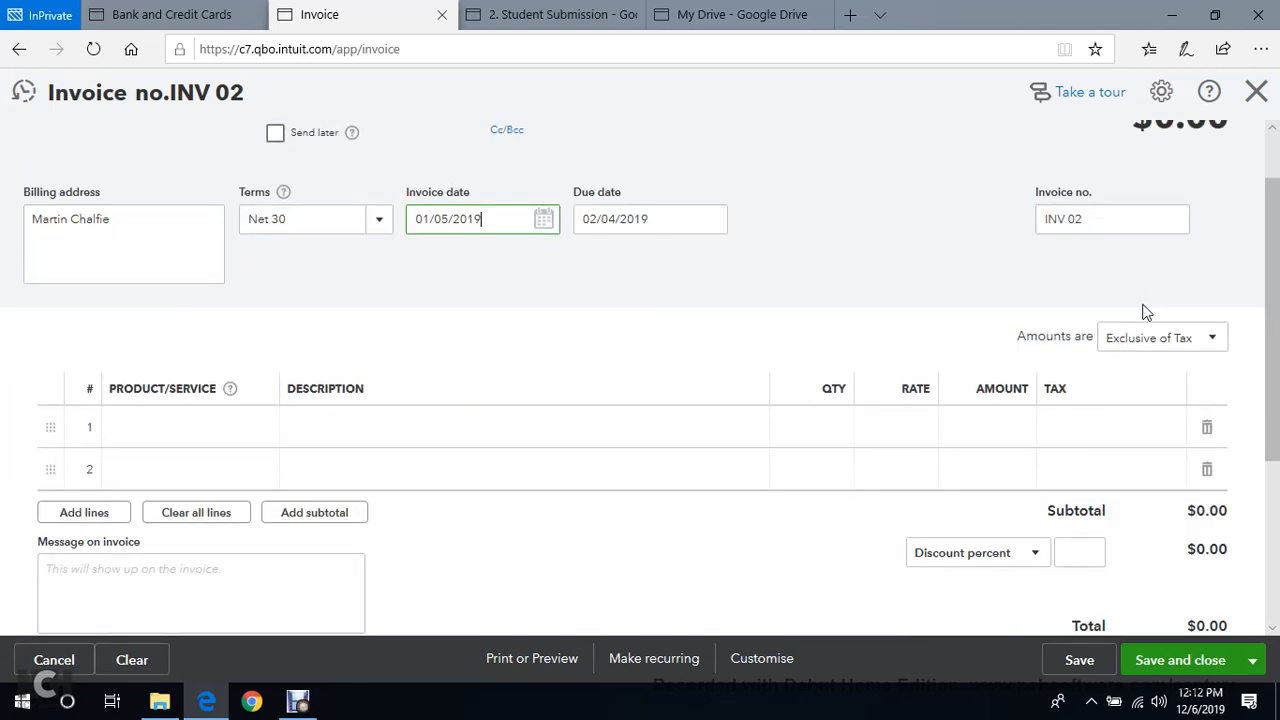
click(1211, 340)
click(1168, 397)
Add F-150 Exhaust as the first line item of invoice INV 02.
scroll(1092, 416, down, 1)
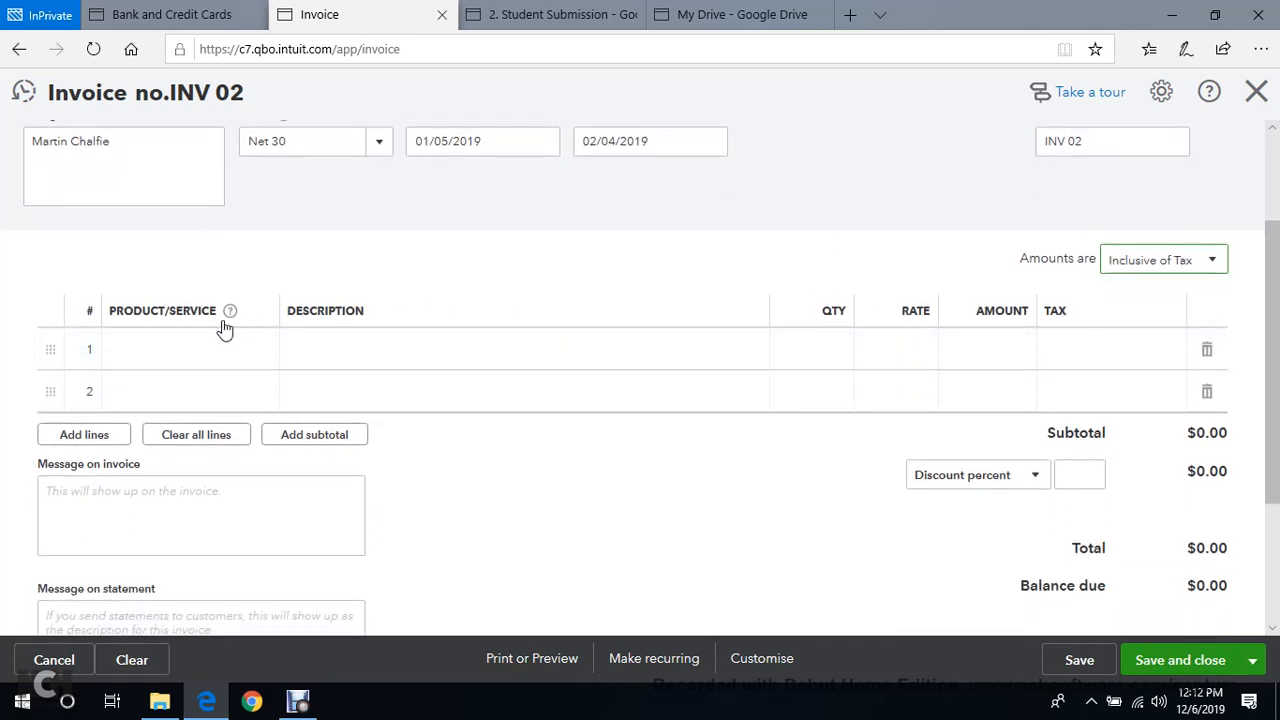
click(247, 357)
click(262, 355)
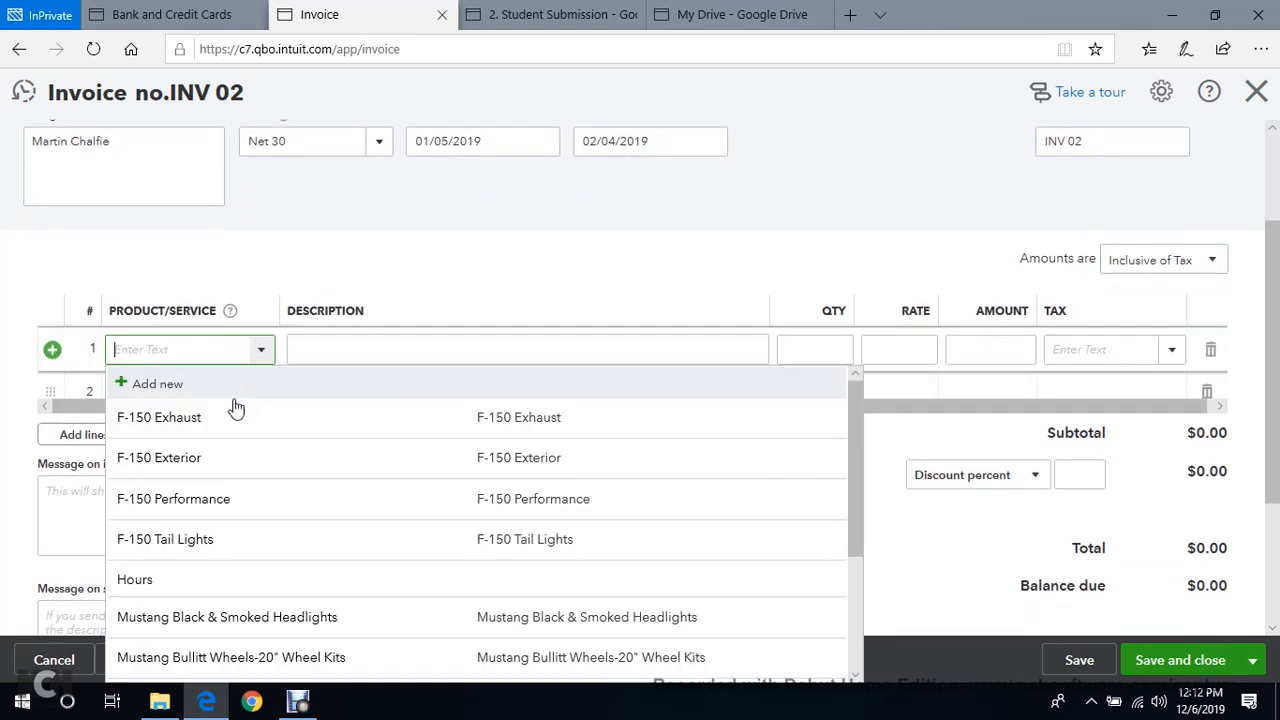
click(229, 418)
click(359, 230)
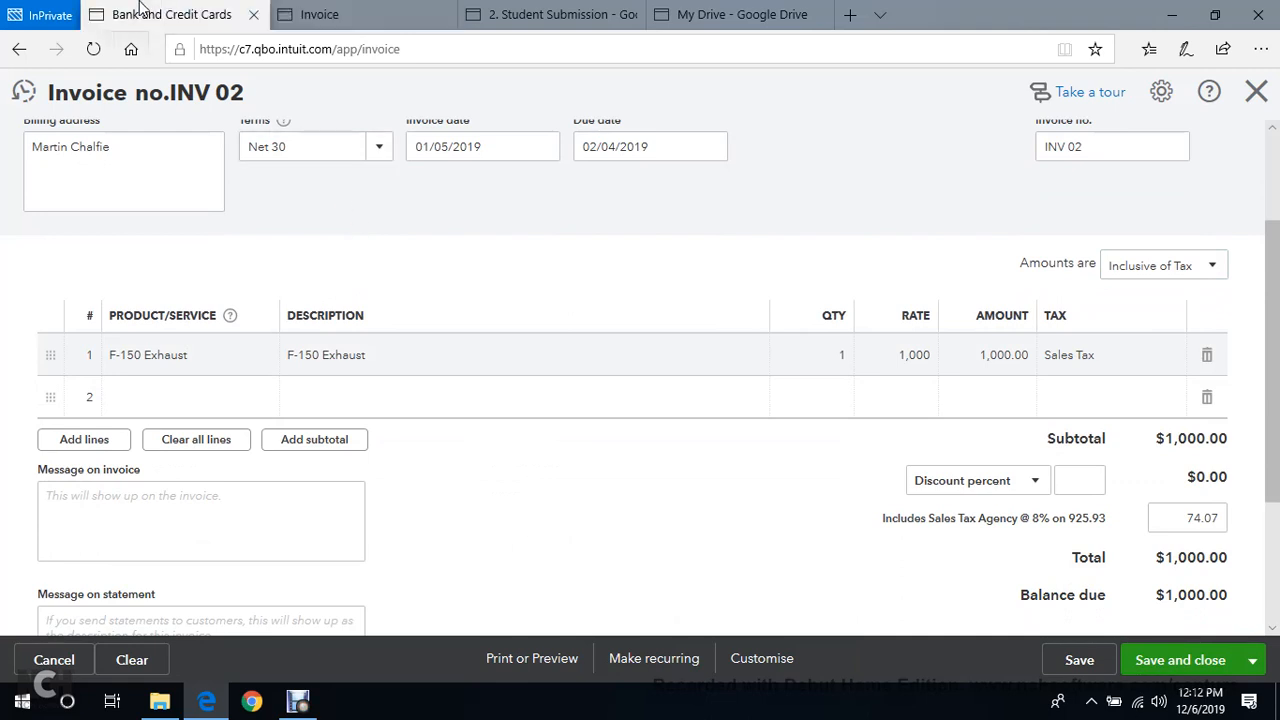
Check the INV 02 deposit in the bank transactions and set the F-150 Exhaust rate on invoice INV 02 to 800.
click(189, 12)
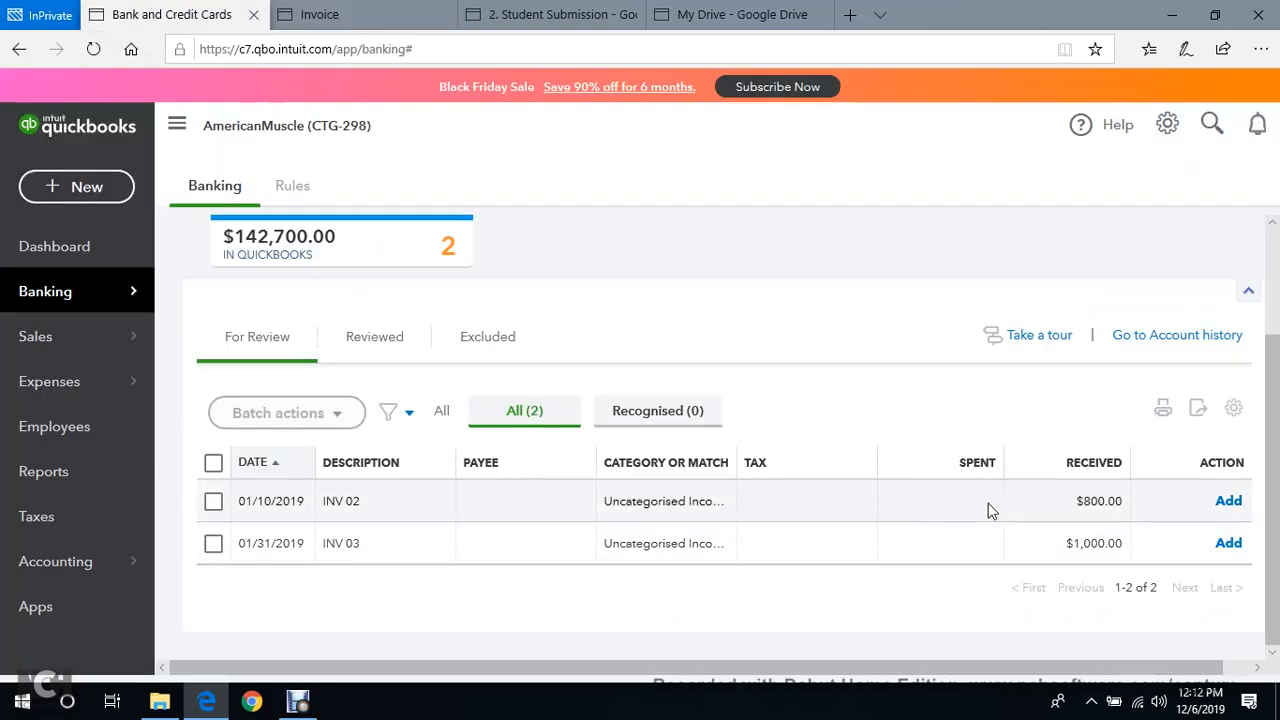
click(386, 16)
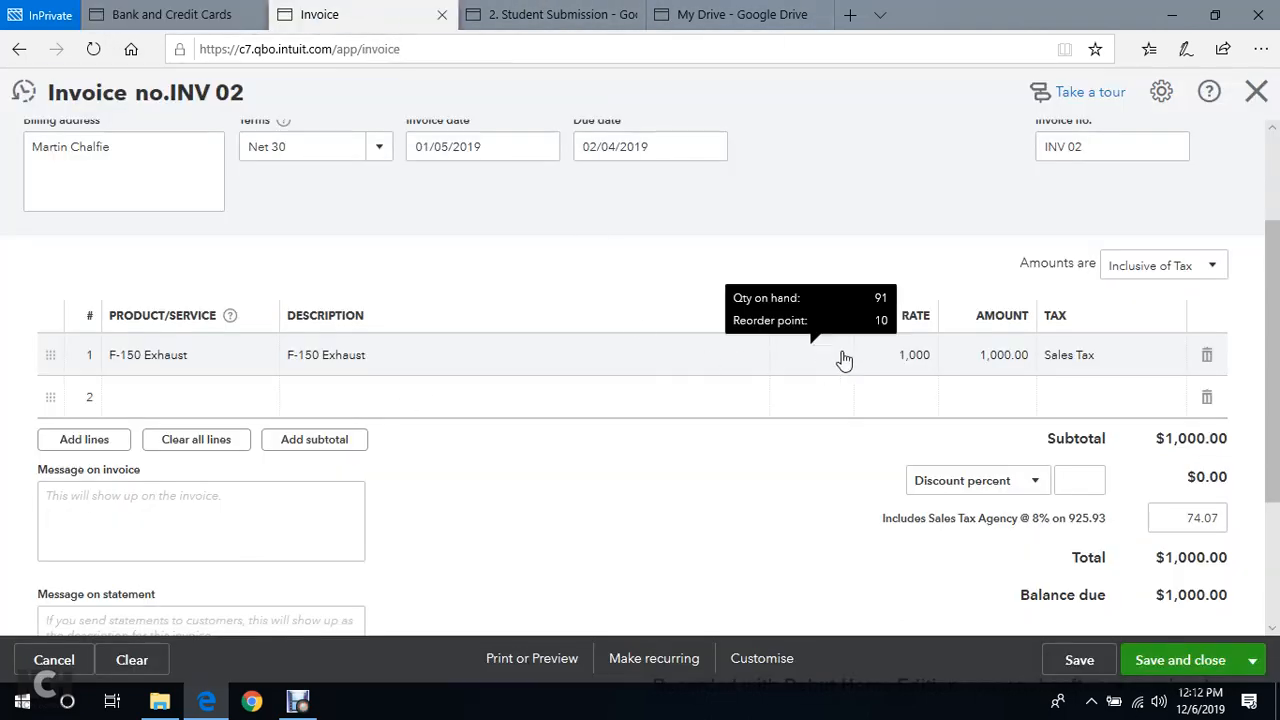
click(889, 366)
text(800)
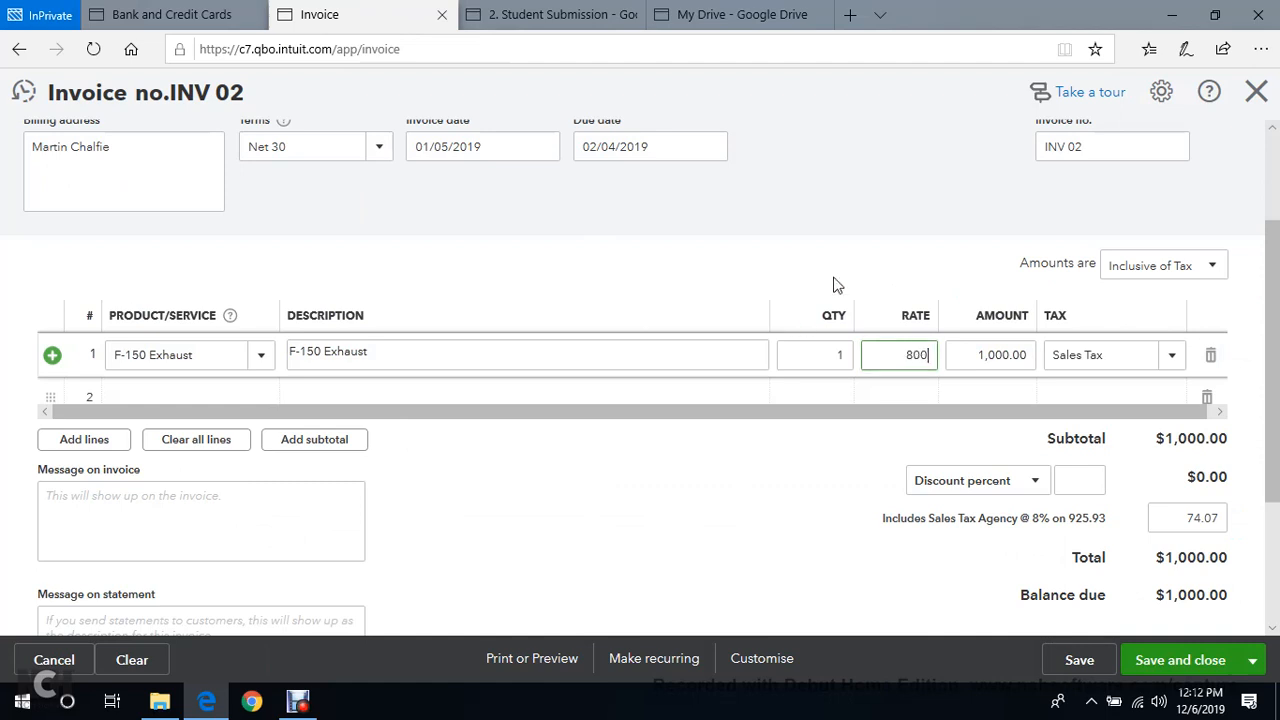
click(922, 184)
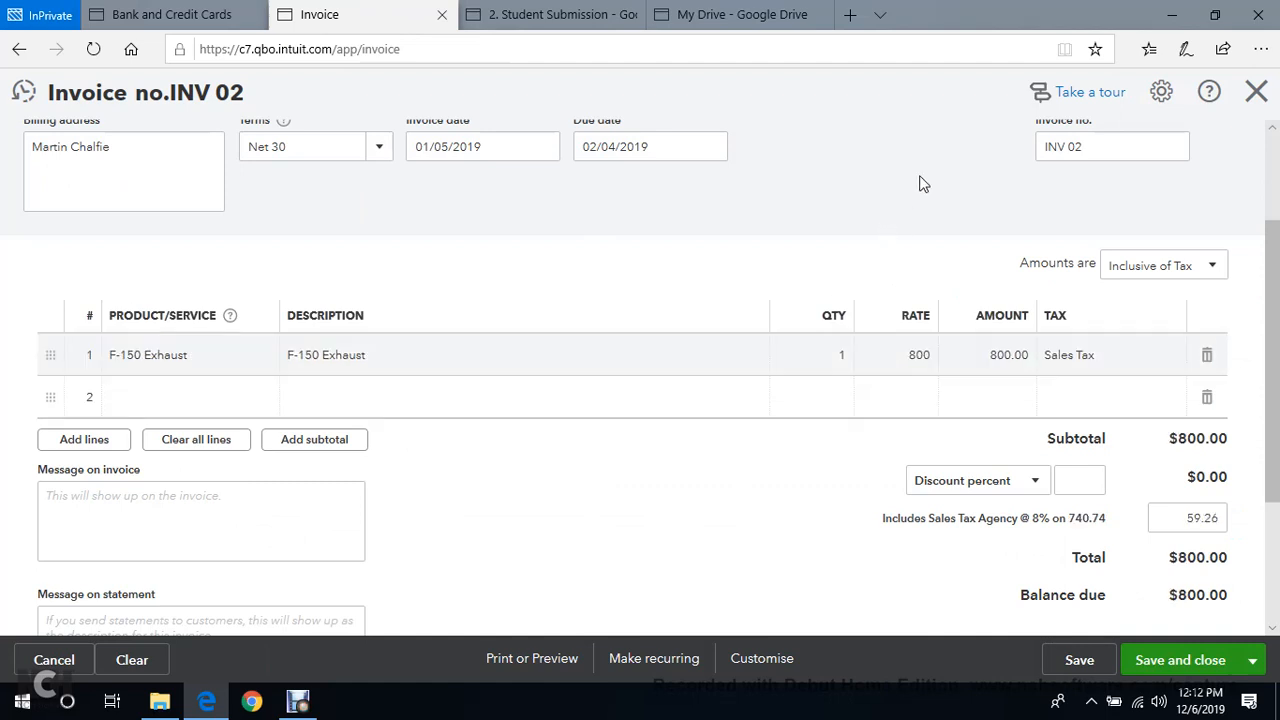
Review the totals and details of invoice INV 02, and save and close it.
scroll(921, 189, down, 2)
scroll(920, 196, up, 1)
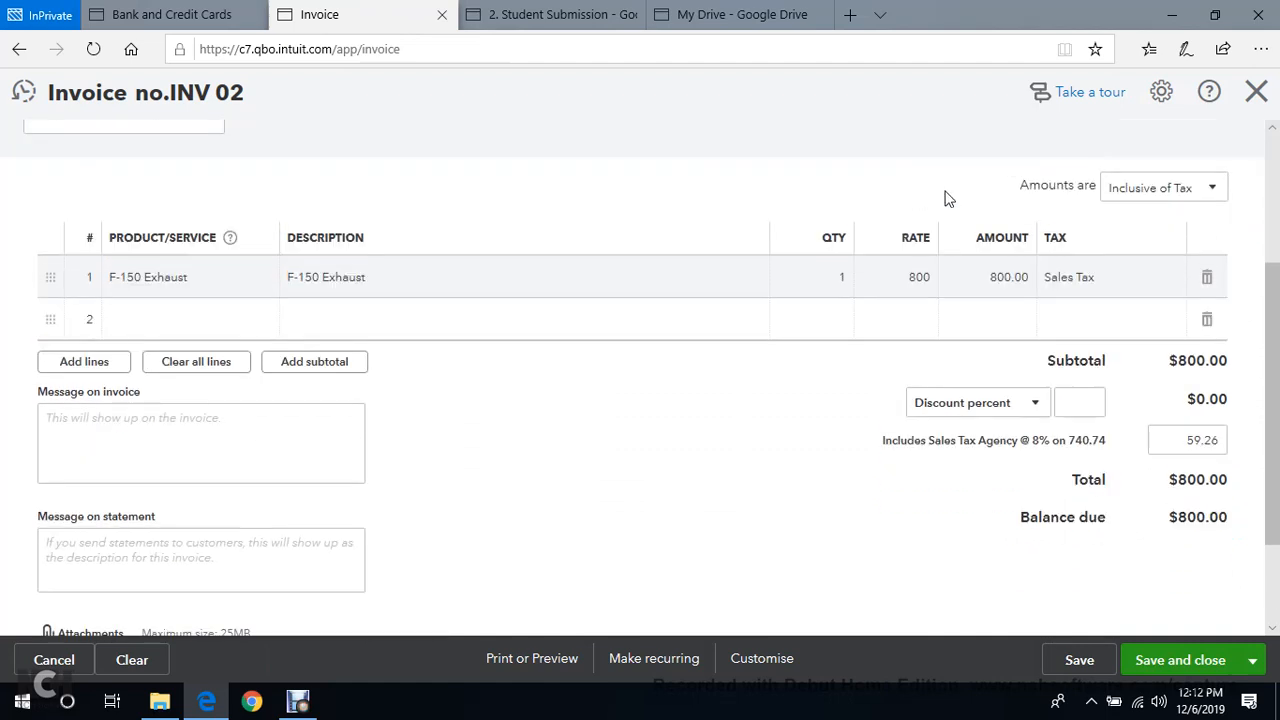
scroll(1132, 350, down, 2)
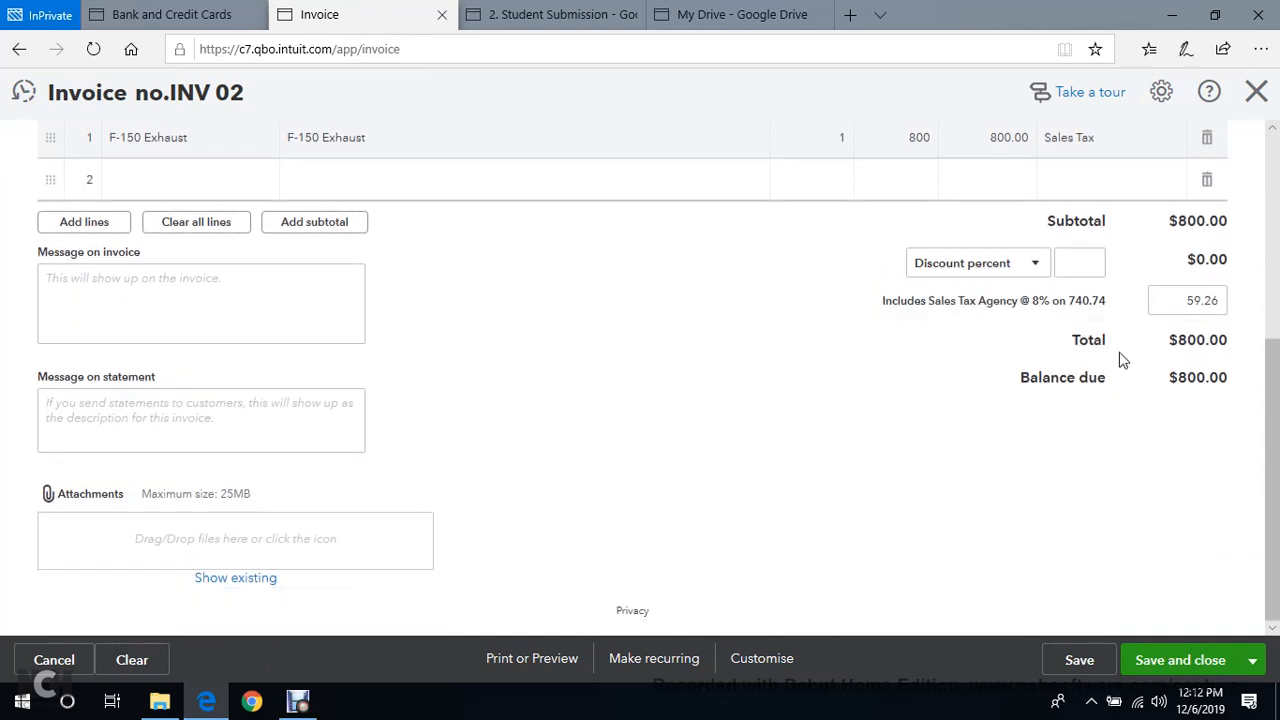
scroll(1090, 350, up, 4)
scroll(894, 317, up, 1)
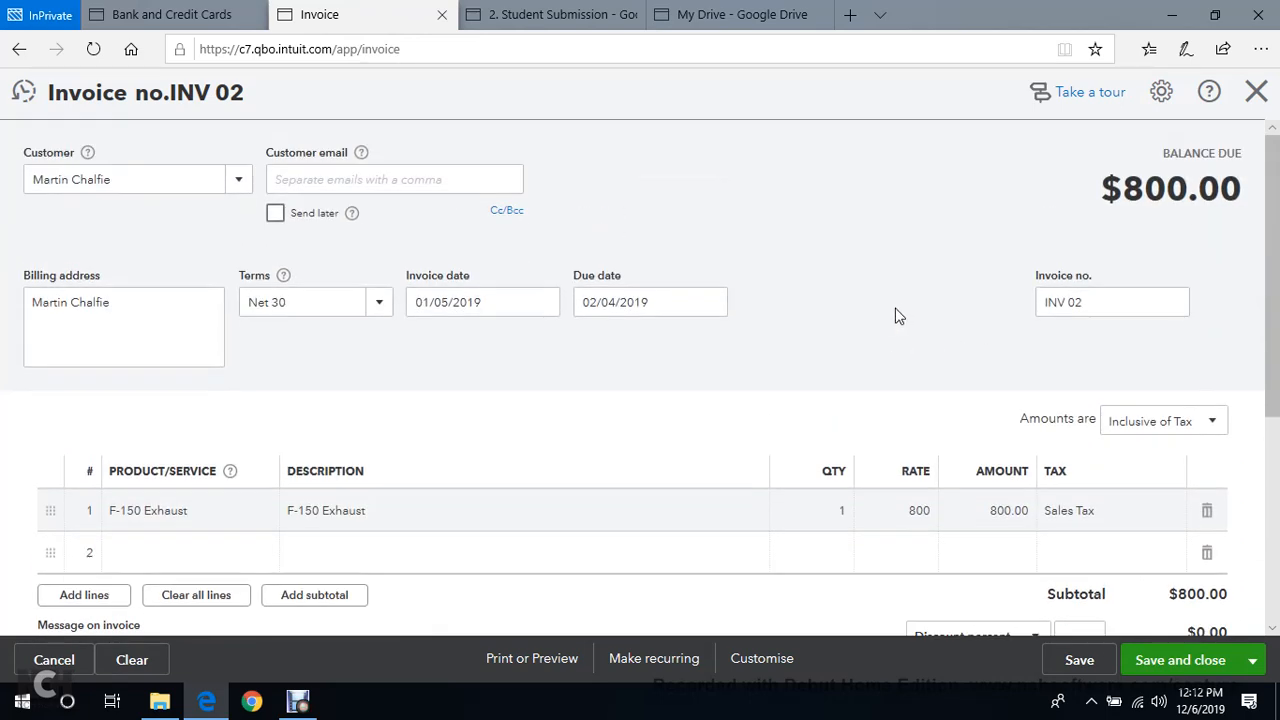
click(1168, 676)
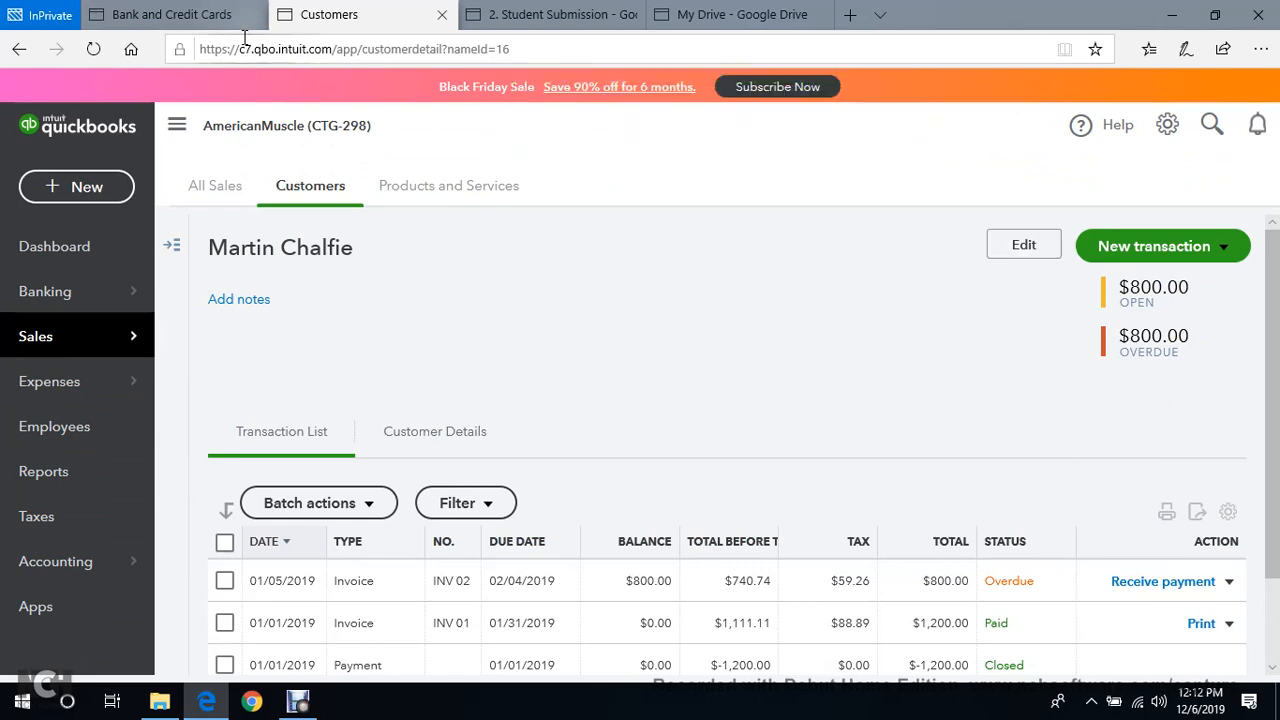
Reload the Wells Fargo bank transactions and check the suggested match for the INV 02 deposit.
mouse_move(168, 8)
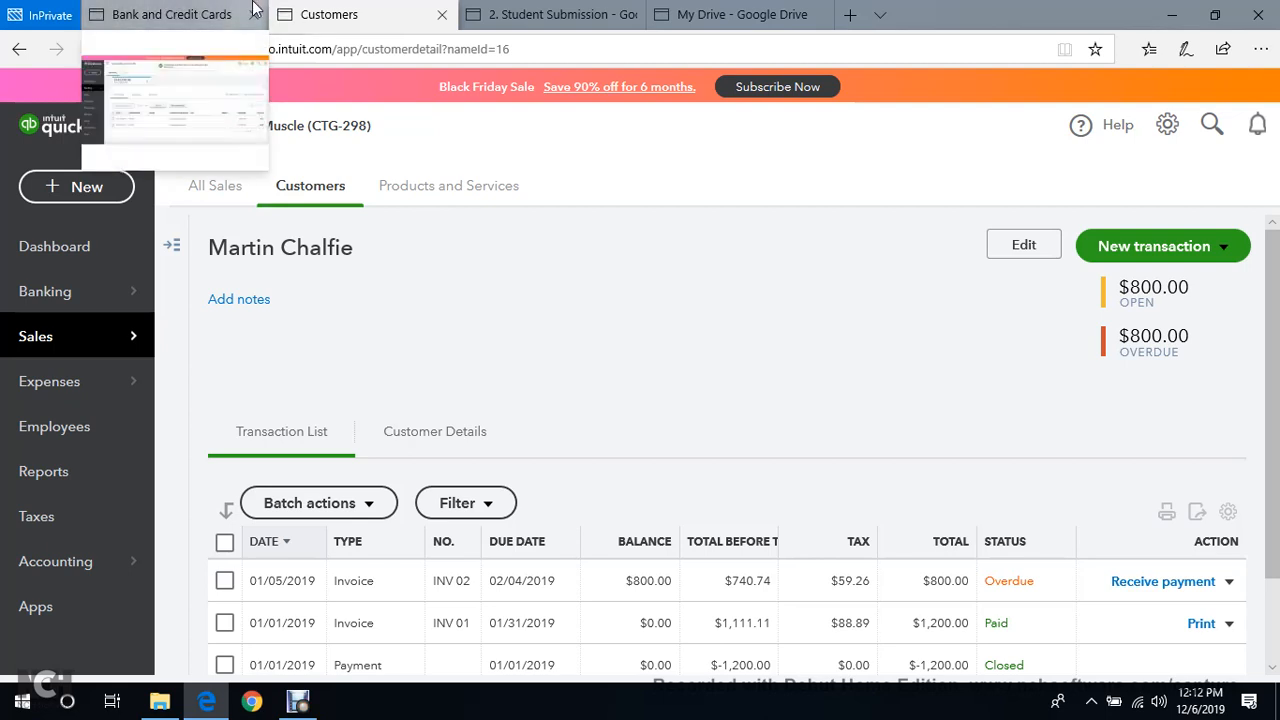
click(170, 14)
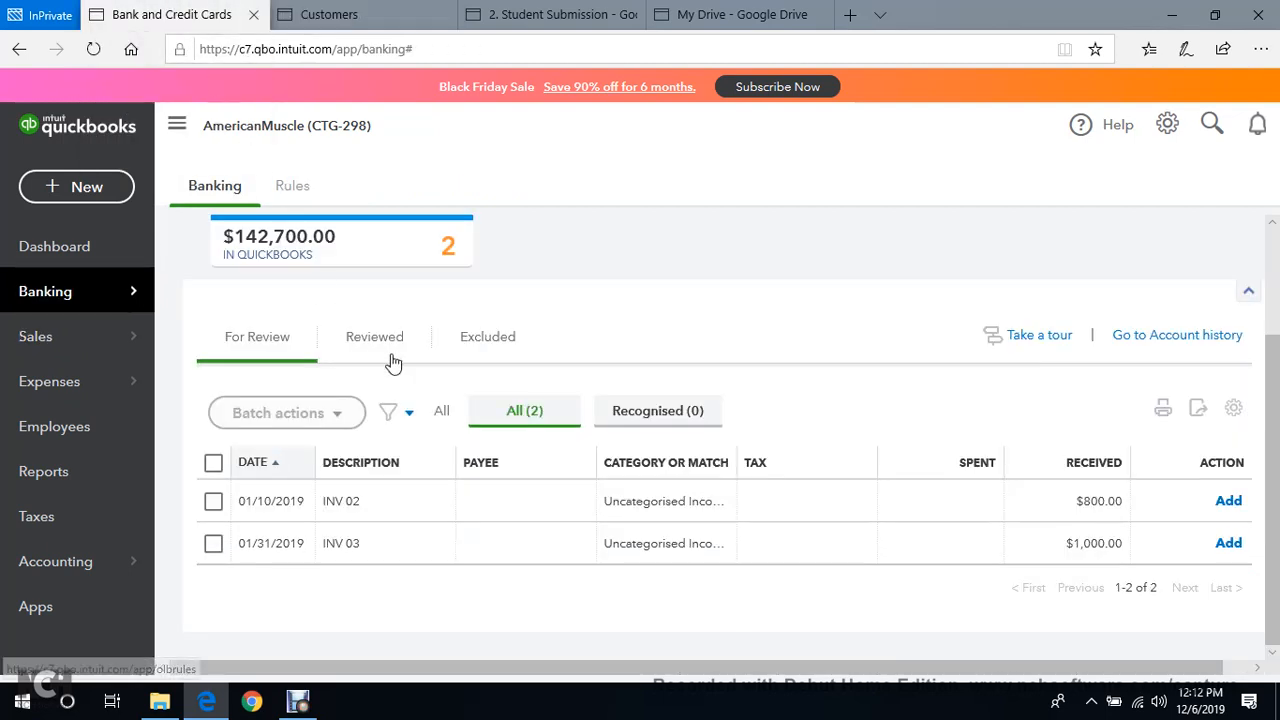
click(93, 48)
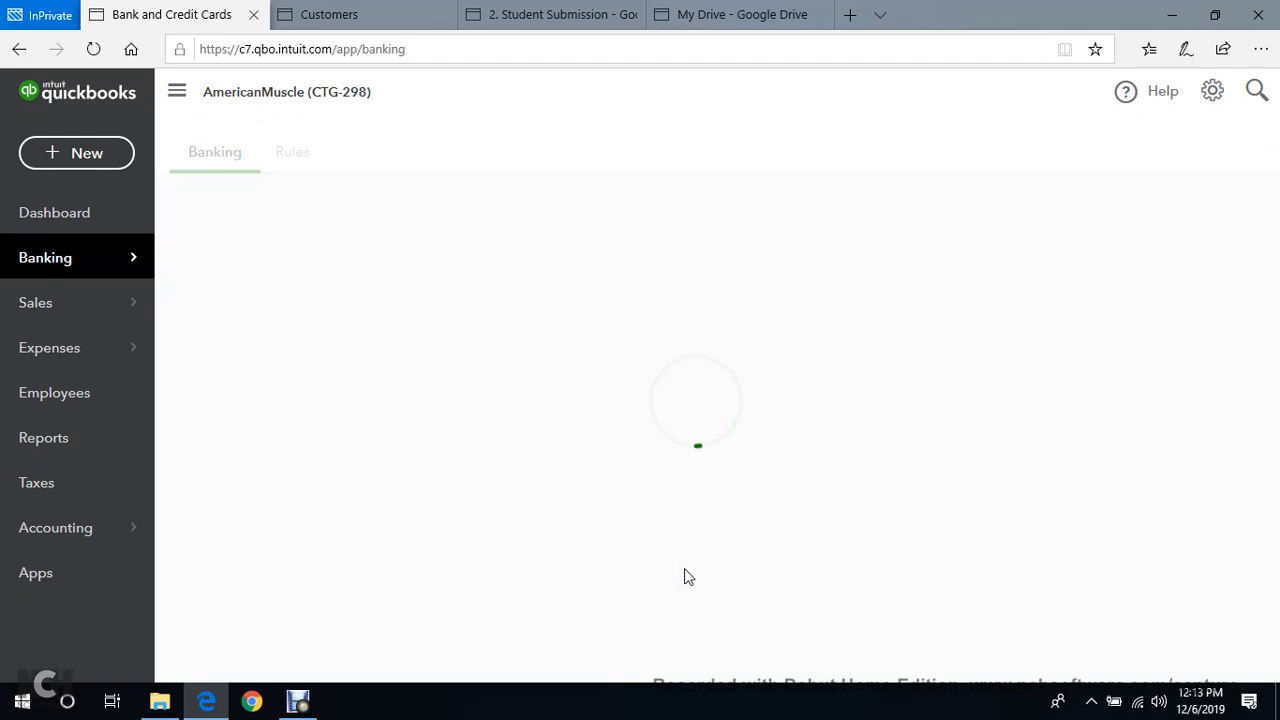
scroll(686, 568, down, 1)
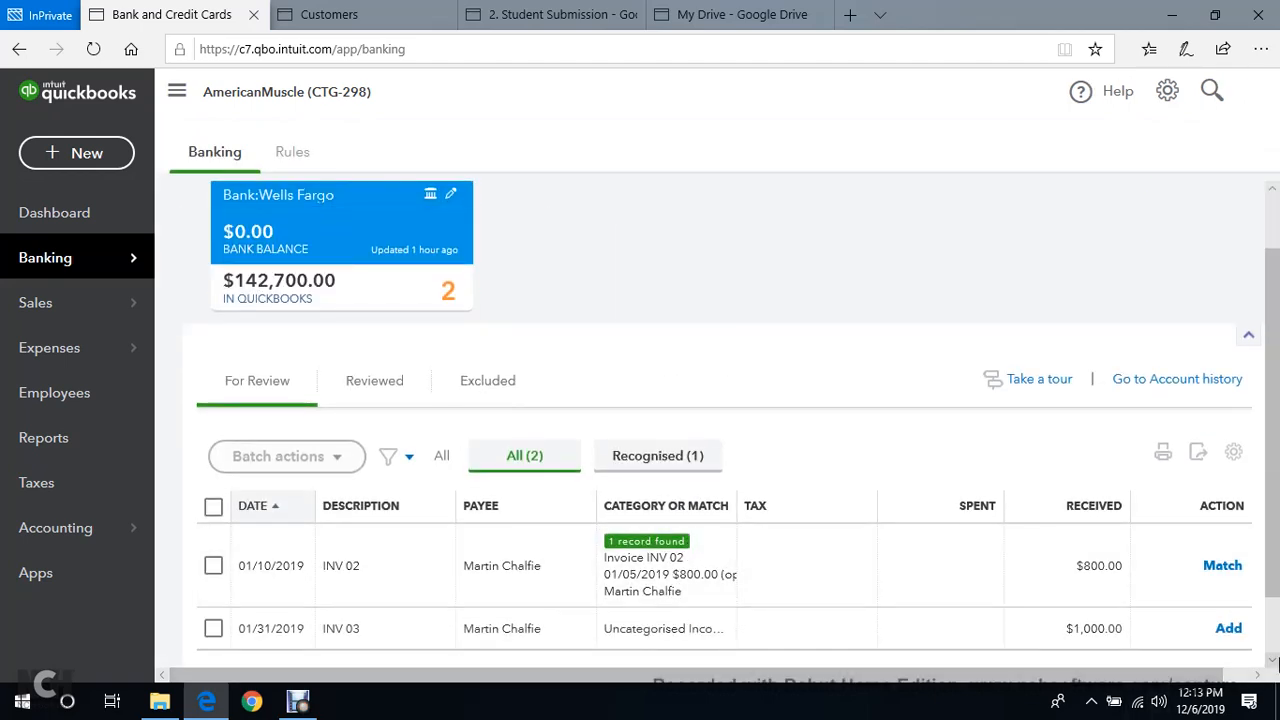
Reopen invoice INV 02 from the customer's transaction list, set the F-150 Exhaust rate to 1,000, and save and close it.
click(345, 14)
scroll(332, 342, down, 1)
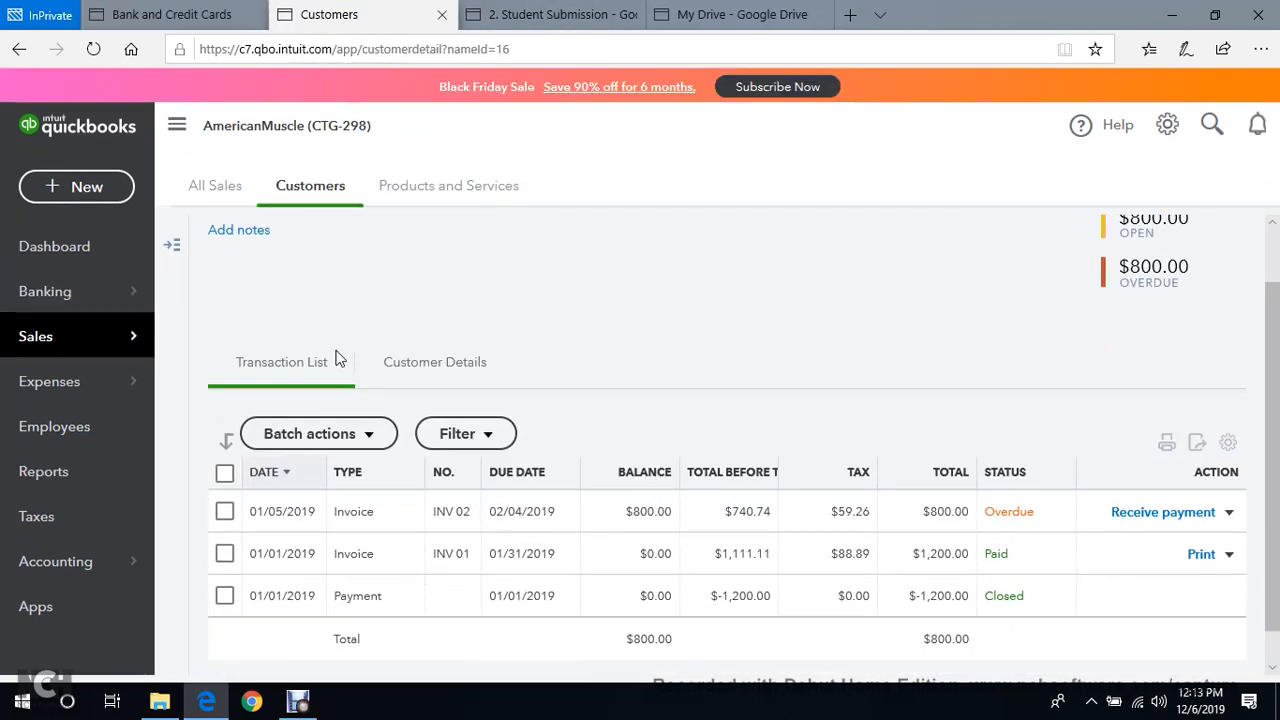
scroll(334, 357, up, 1)
scroll(402, 329, down, 2)
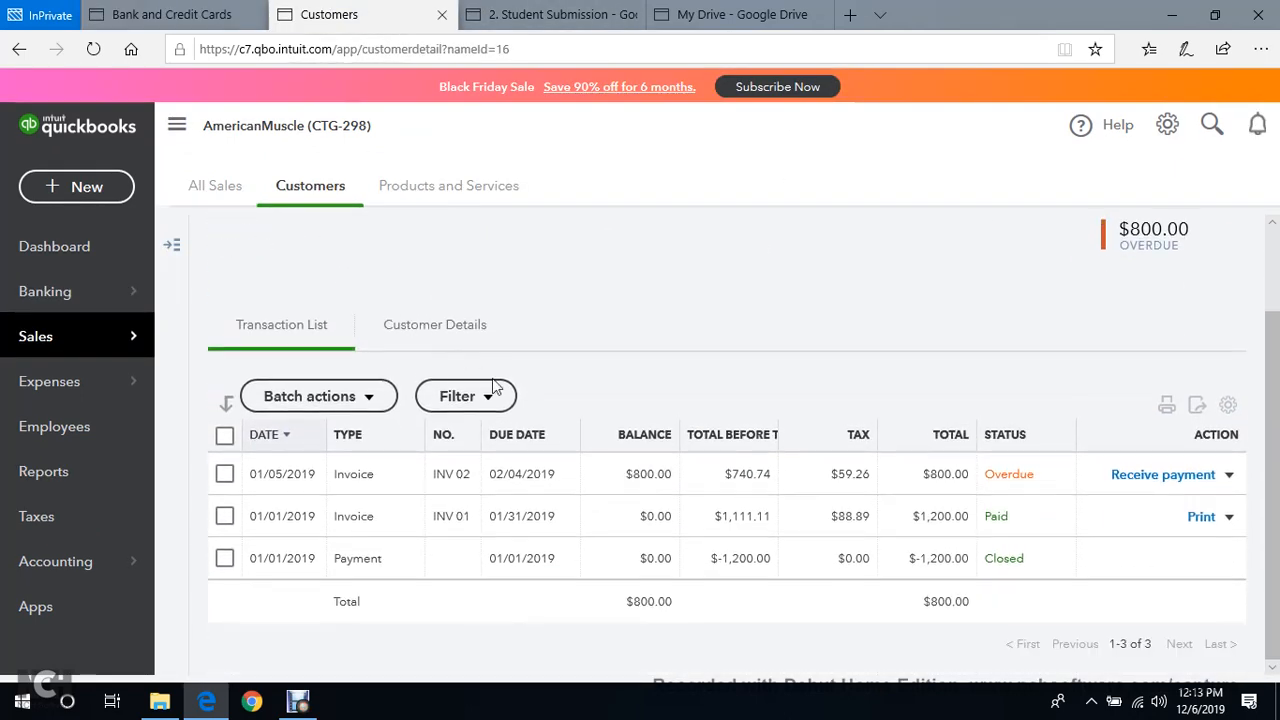
click(630, 481)
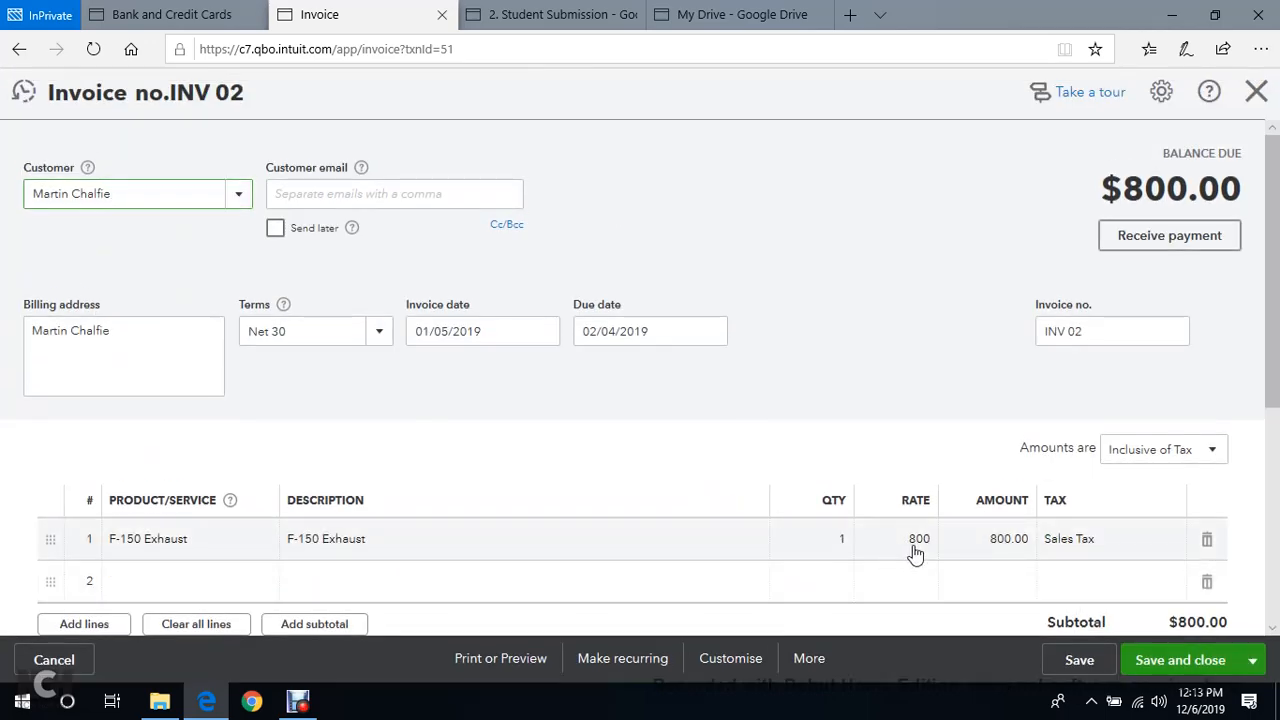
click(915, 541)
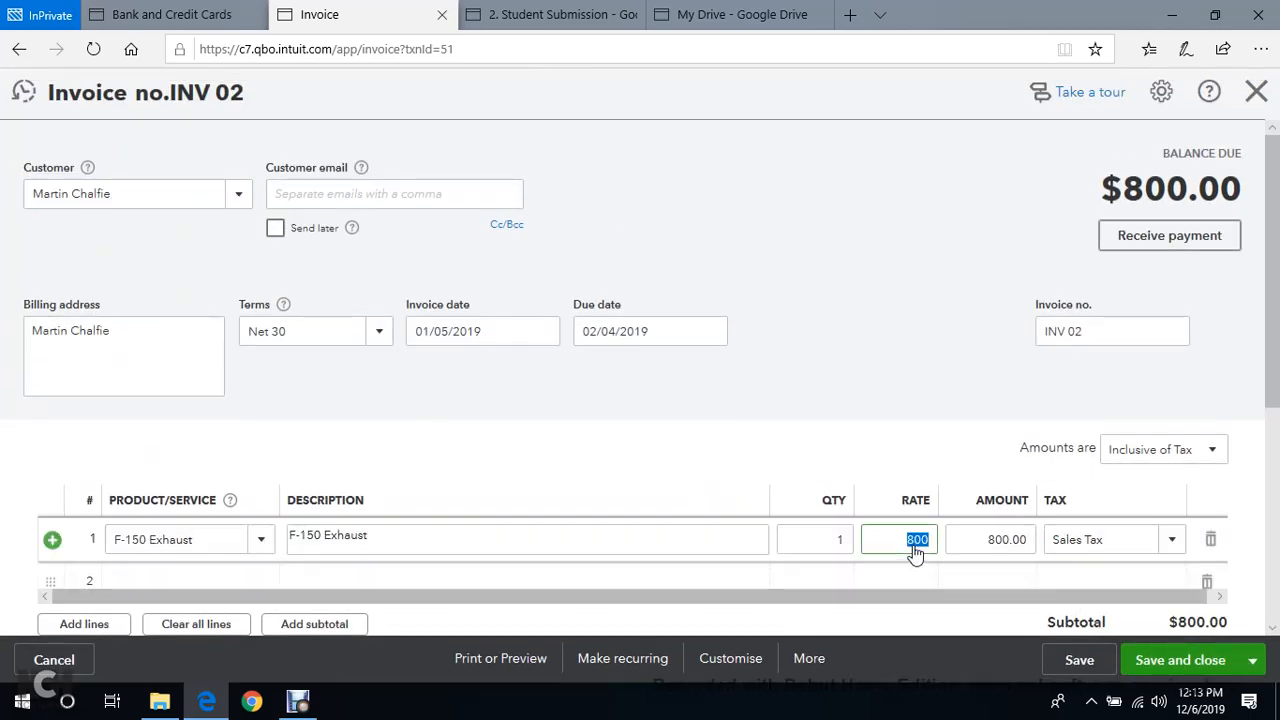
text(1,000)
click(876, 368)
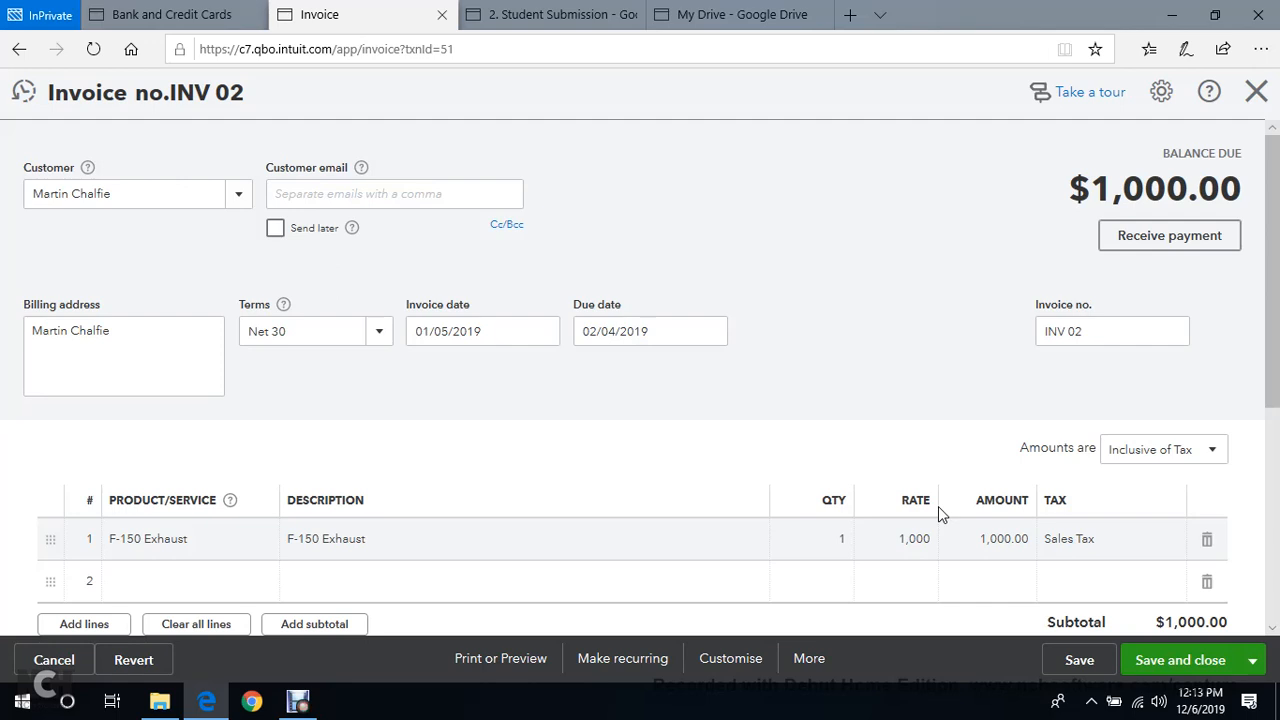
click(1177, 661)
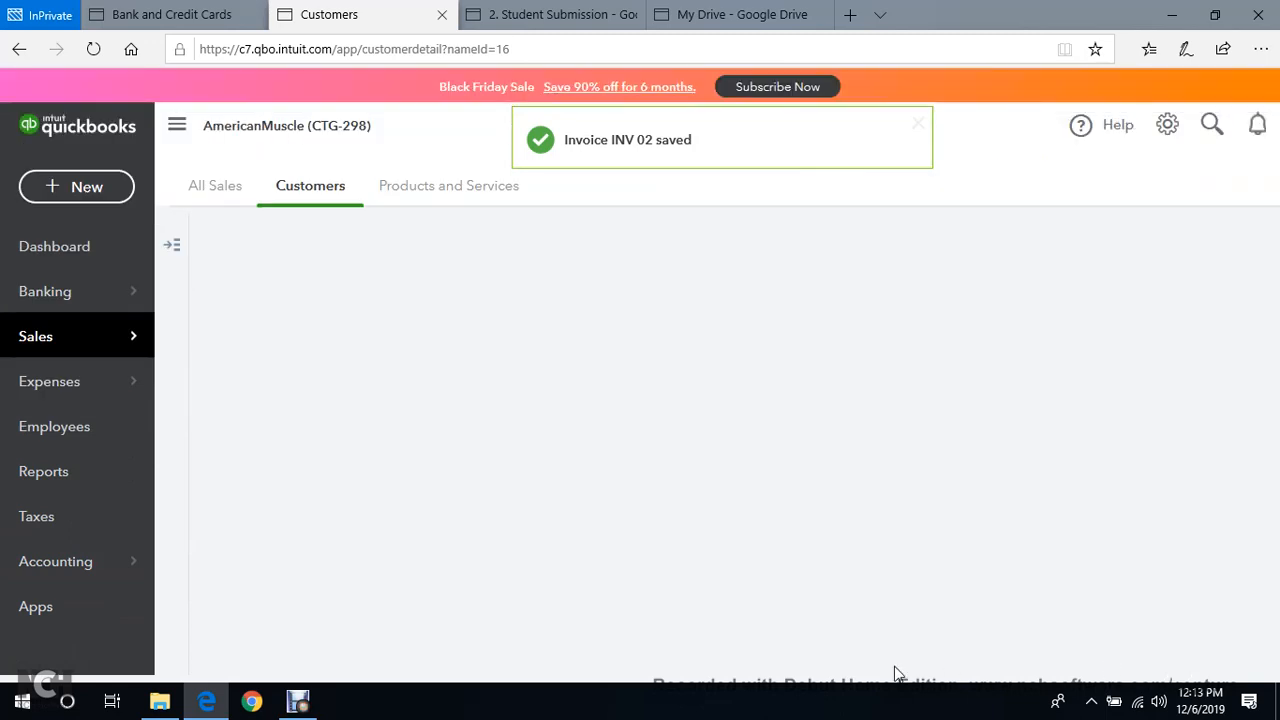
Check INV 02 in the customer's transaction list and reload the bank transactions to review the suggested matches for both deposits.
scroll(646, 498, down, 2)
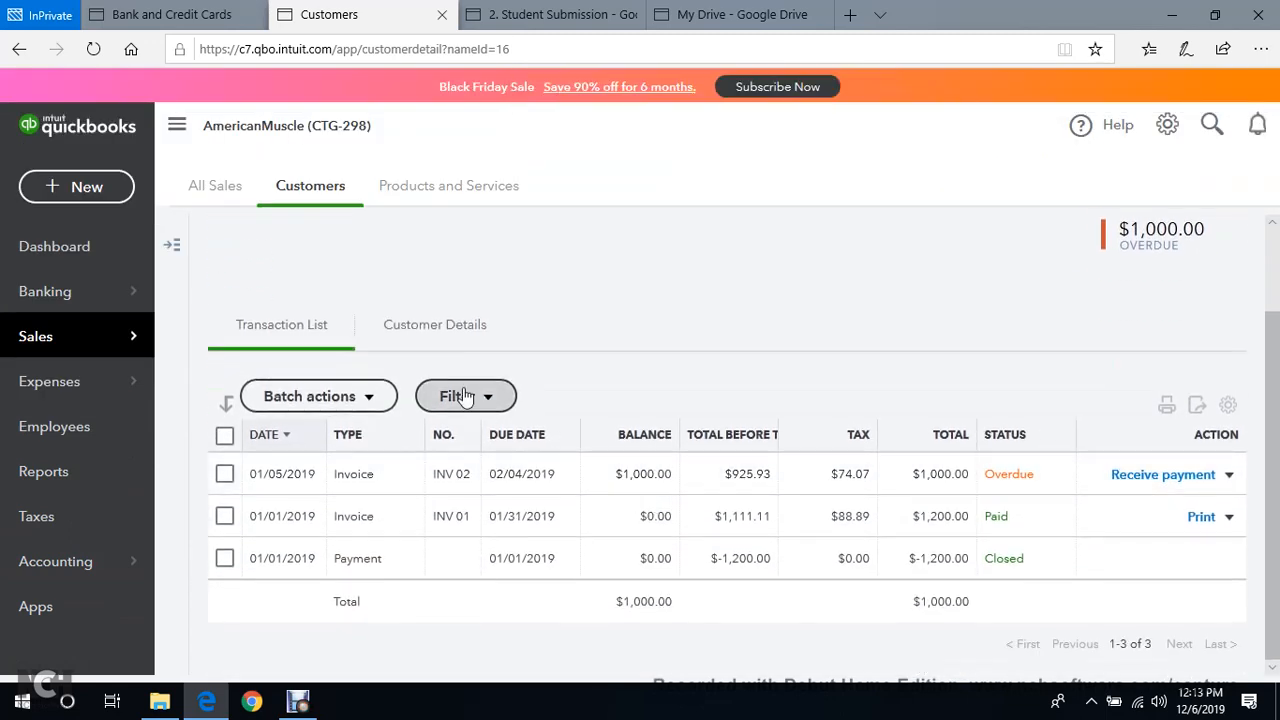
scroll(443, 396, up, 2)
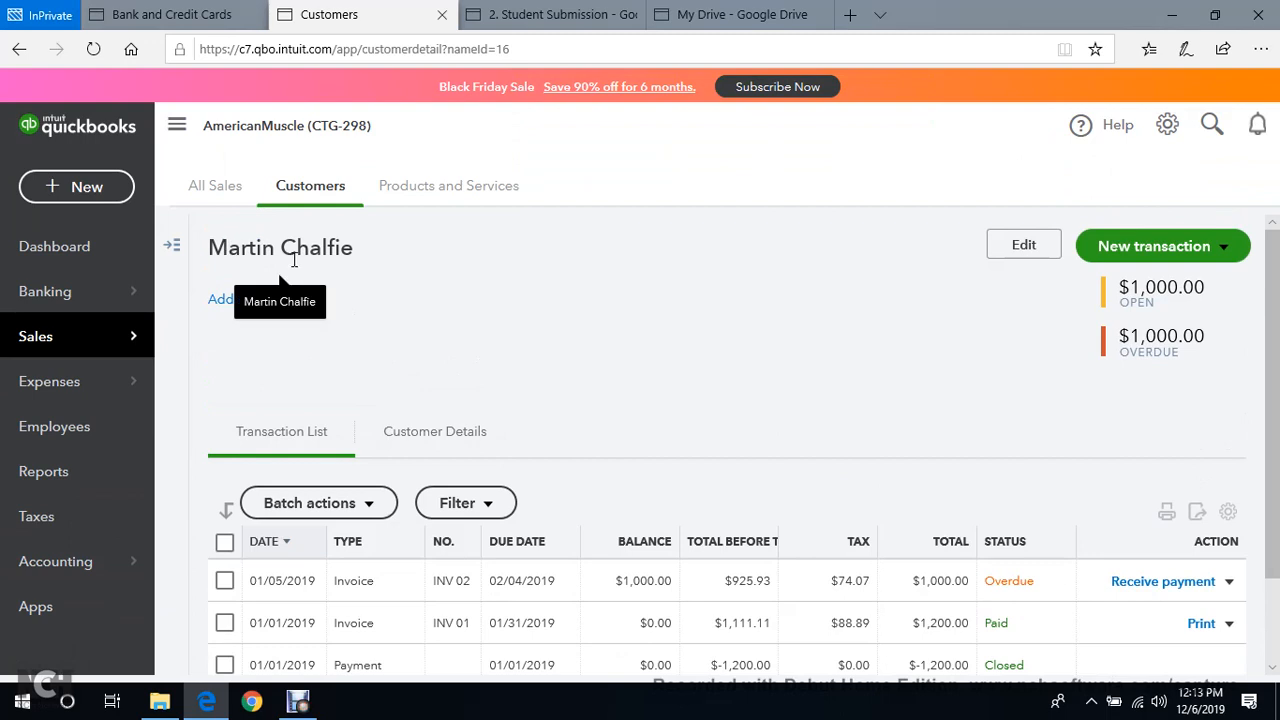
scroll(512, 460, down, 2)
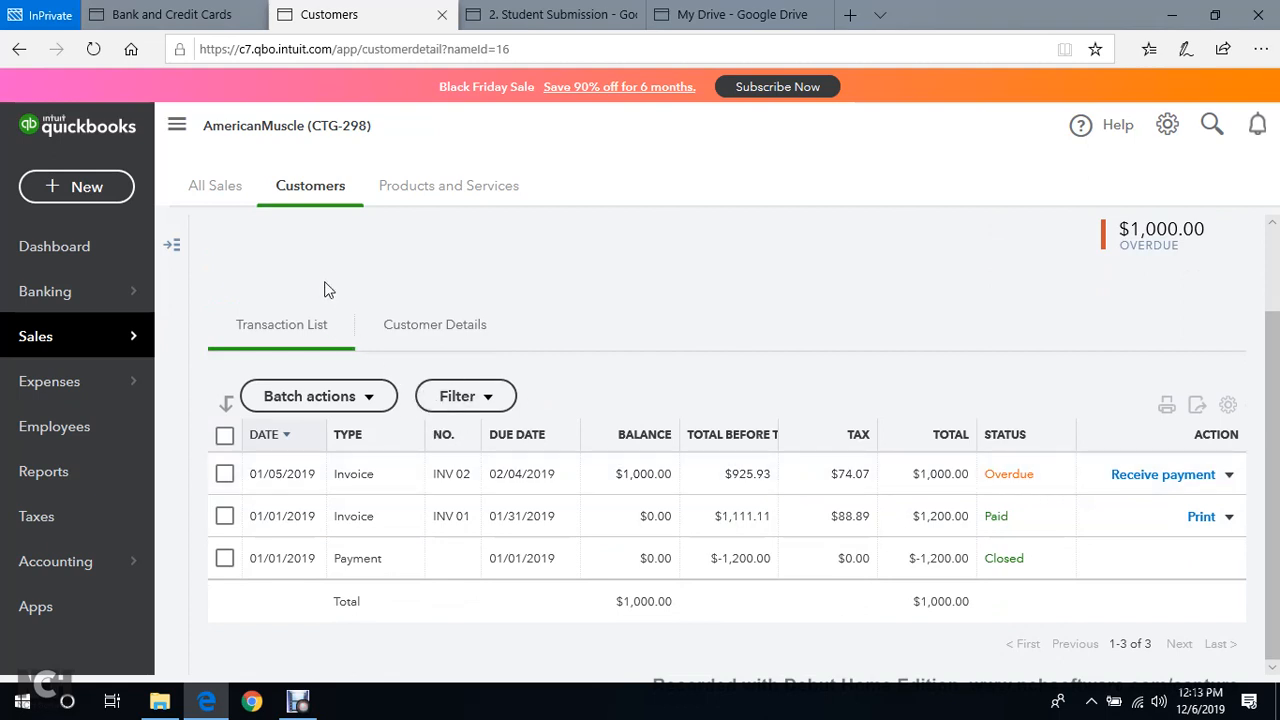
click(175, 14)
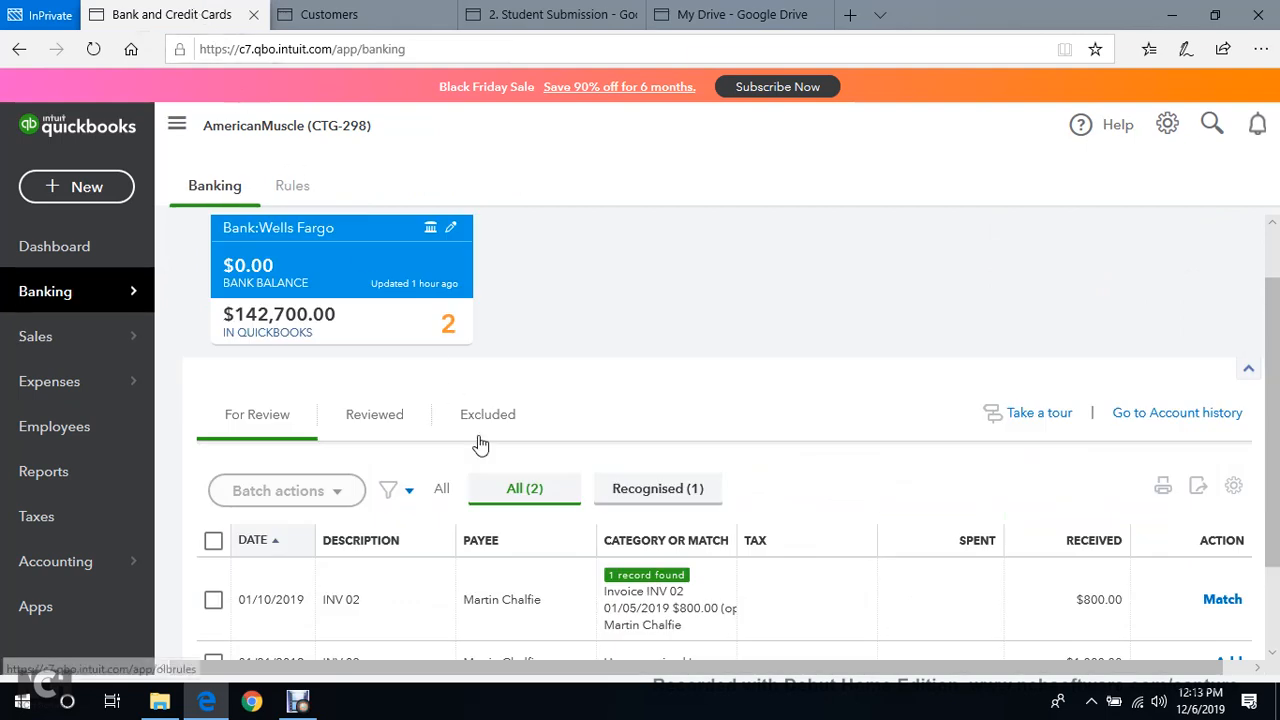
scroll(480, 443, down, 2)
click(93, 48)
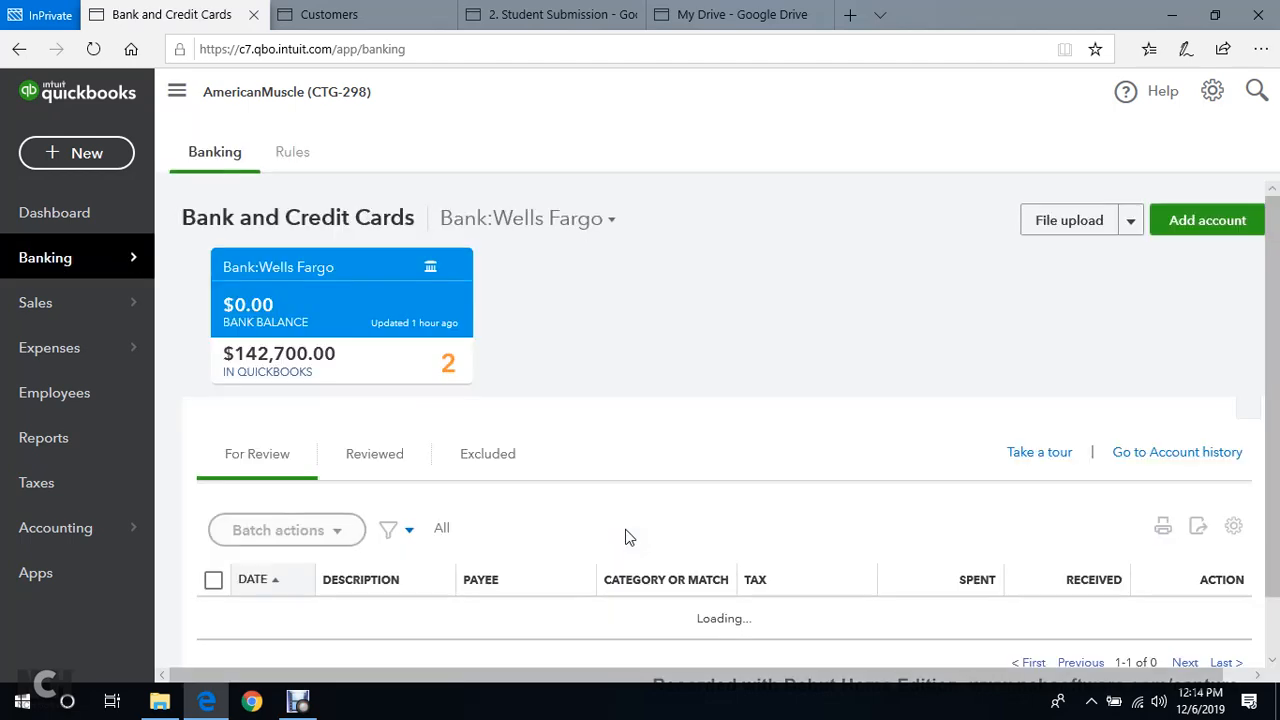
scroll(628, 540, down, 2)
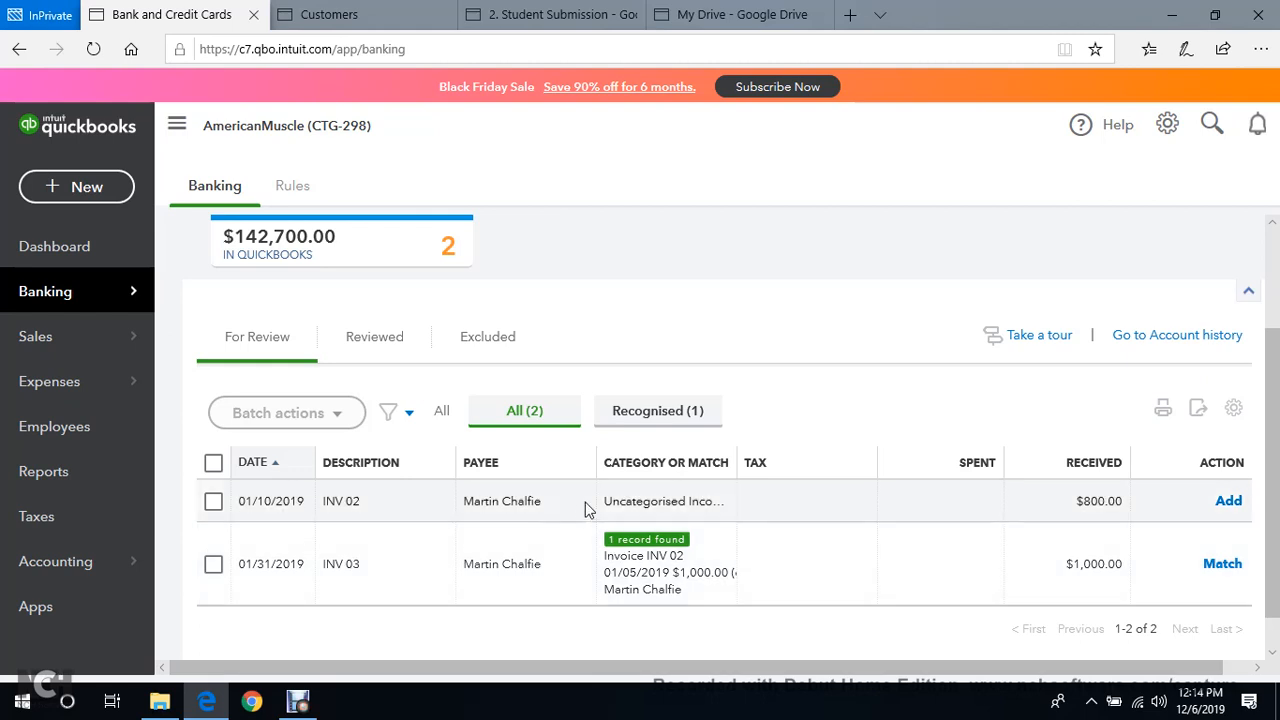
click(341, 503)
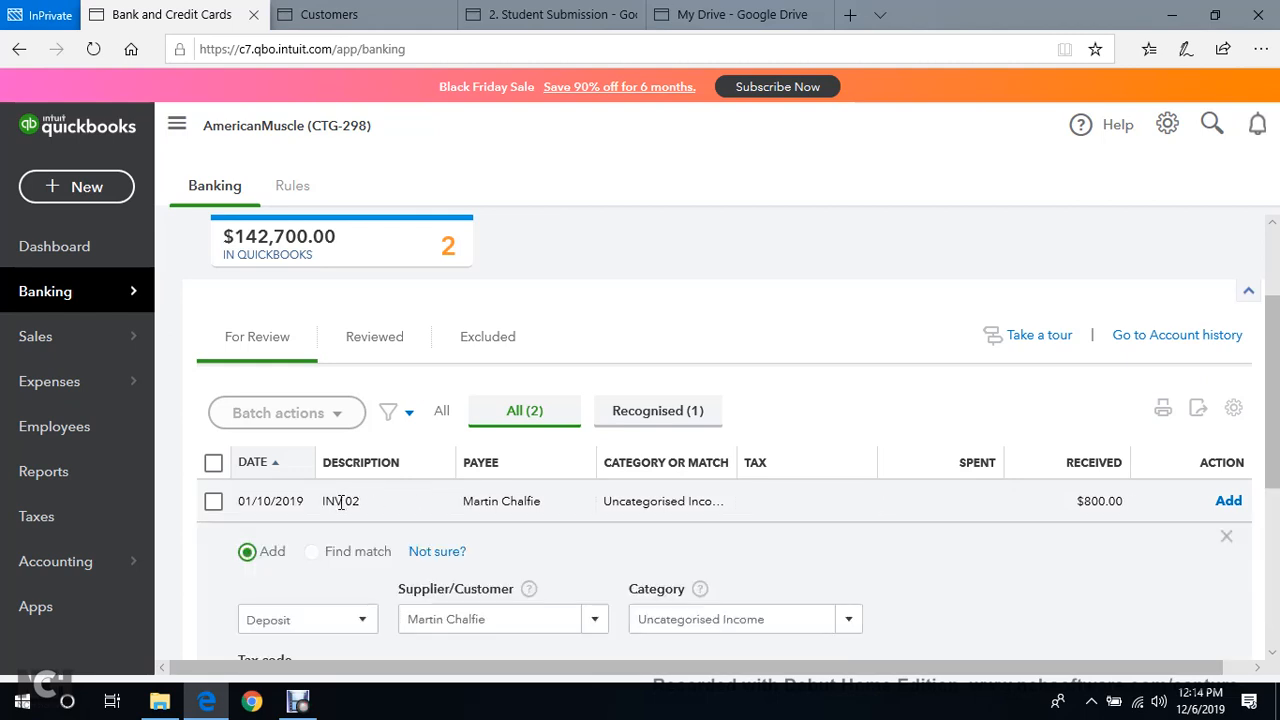
scroll(345, 517, down, 1)
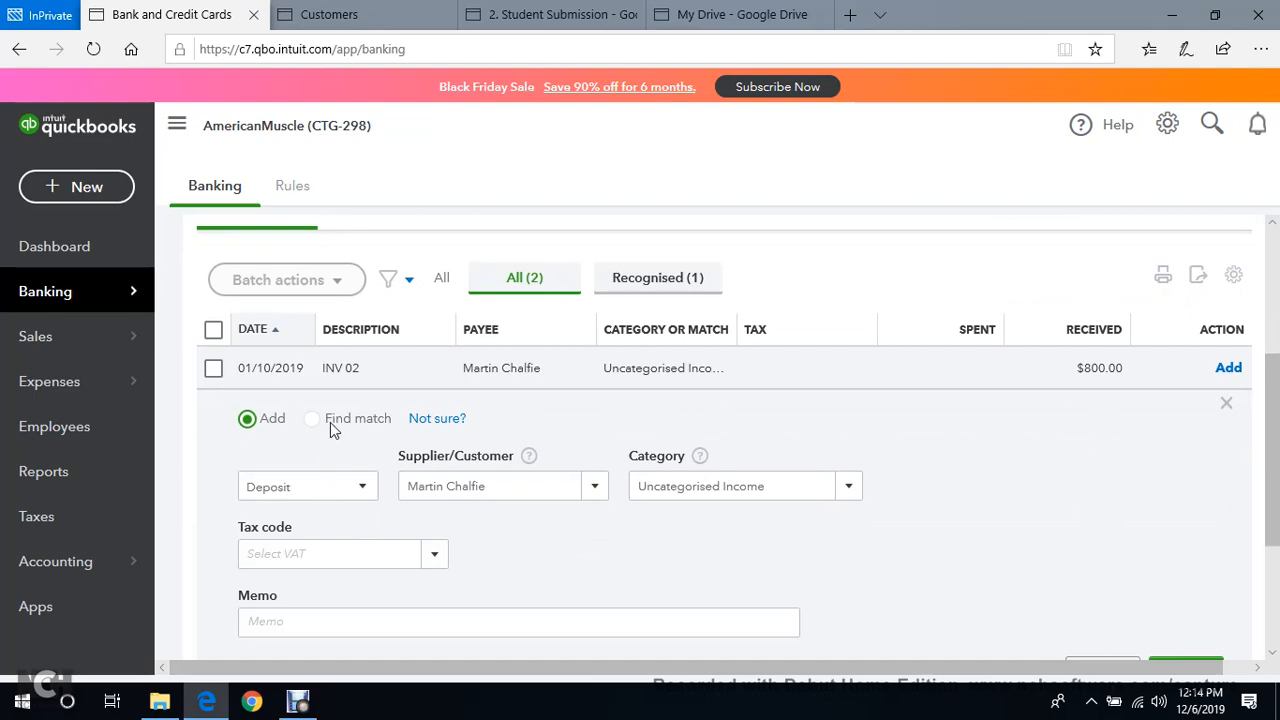
click(320, 420)
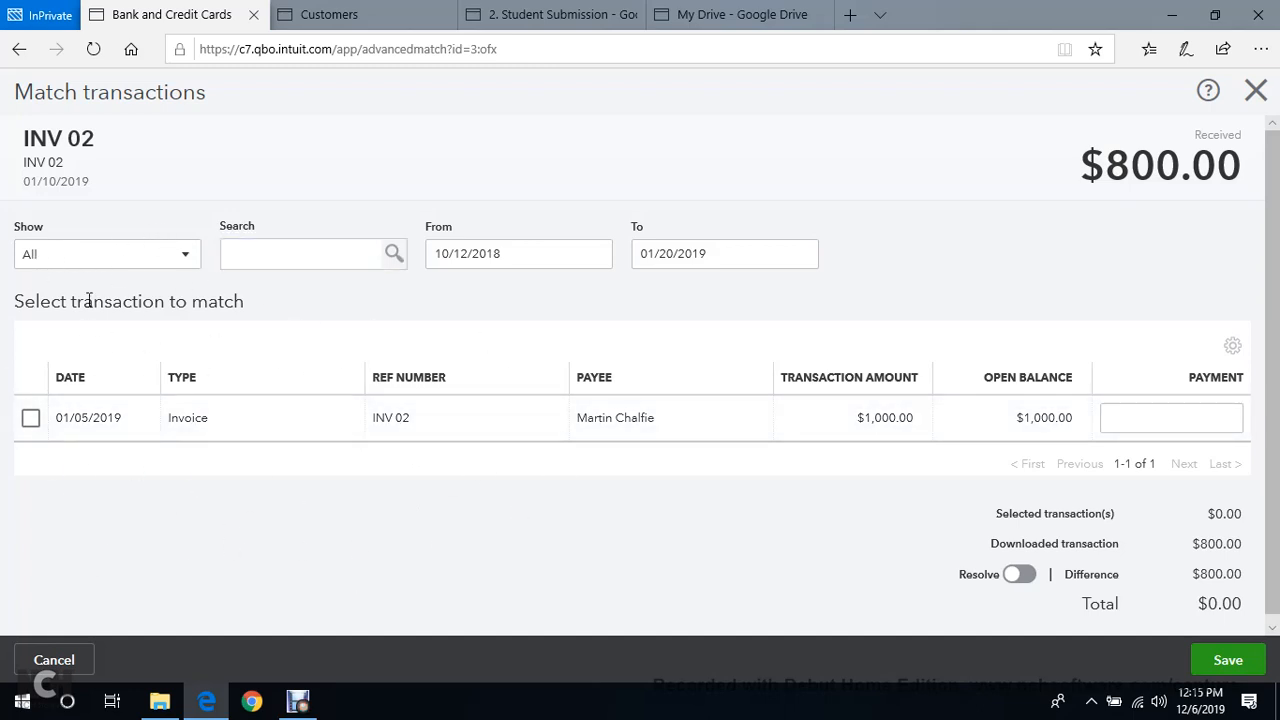
click(31, 421)
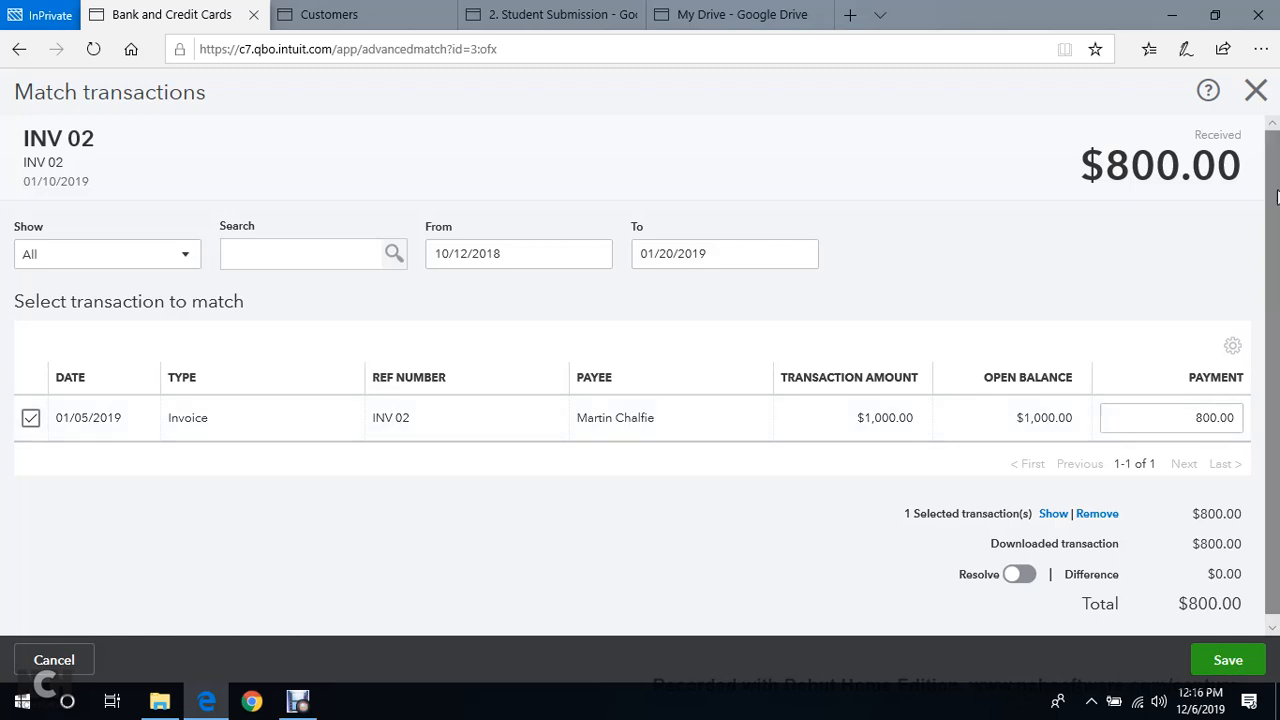
click(1254, 92)
click(724, 426)
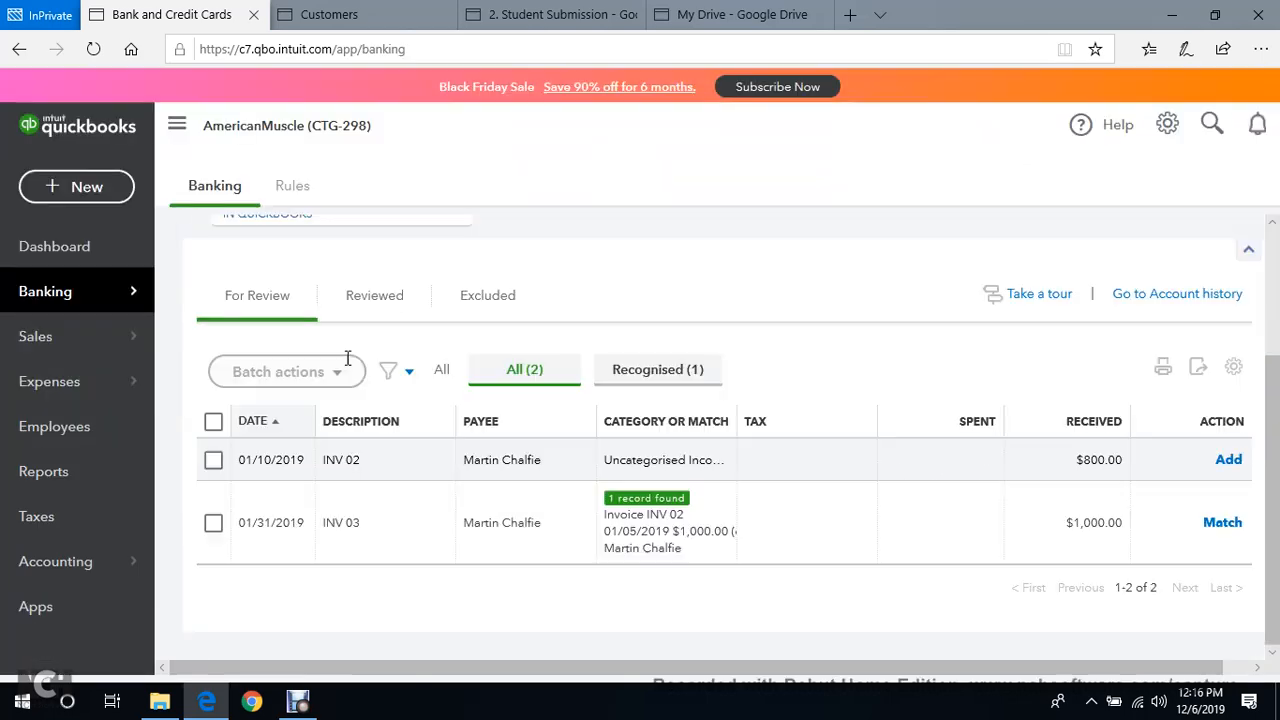
Find a match for the INV 02 deposit and select invoice INV 02 for a payment of 800.00.
click(345, 461)
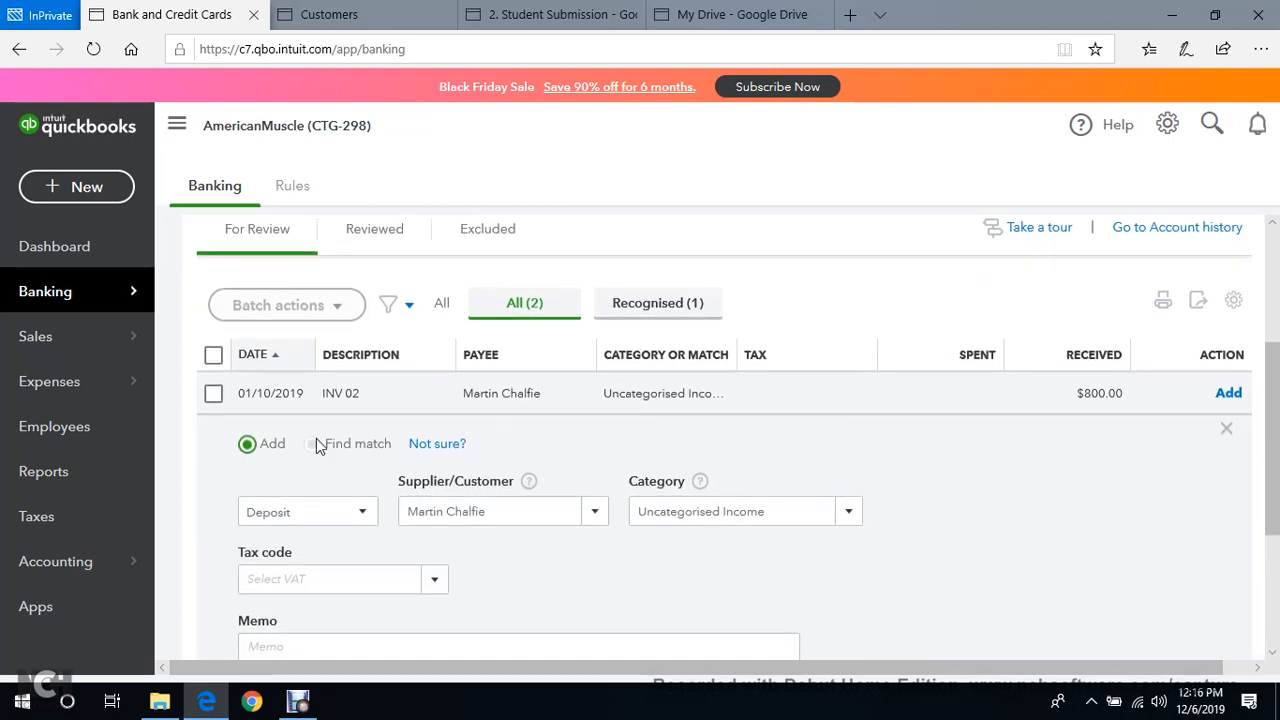
click(320, 443)
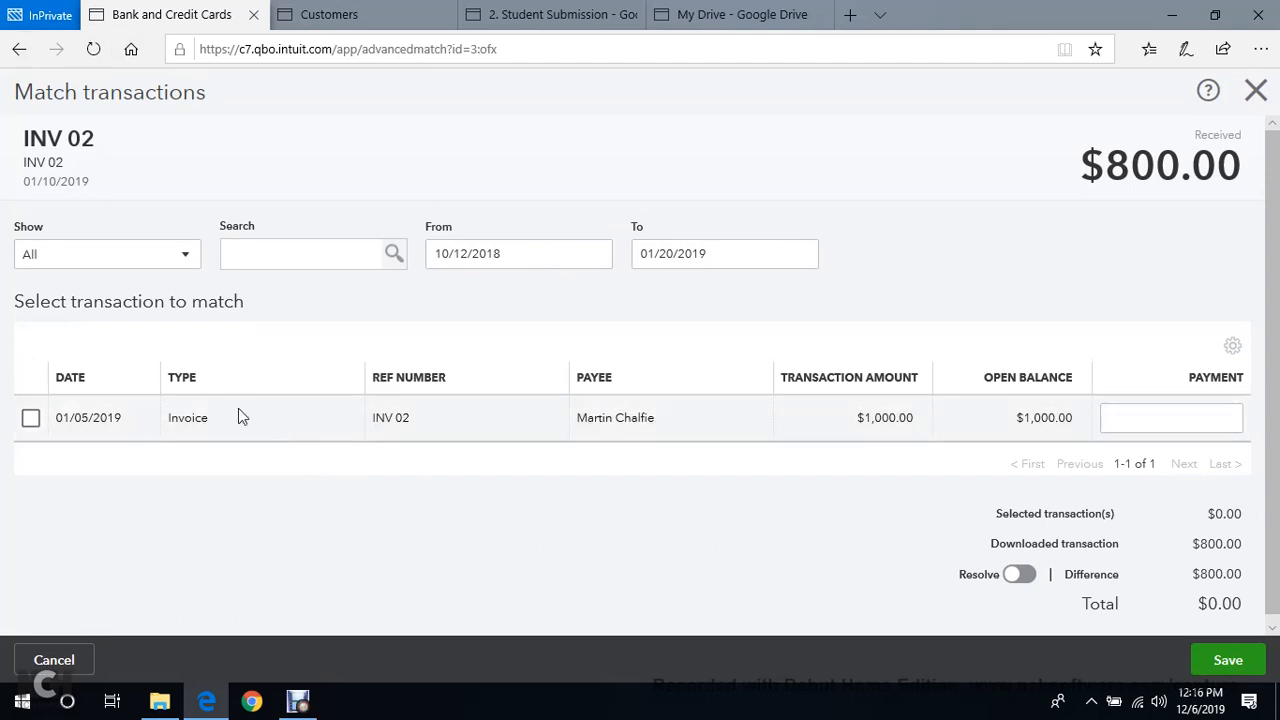
click(31, 419)
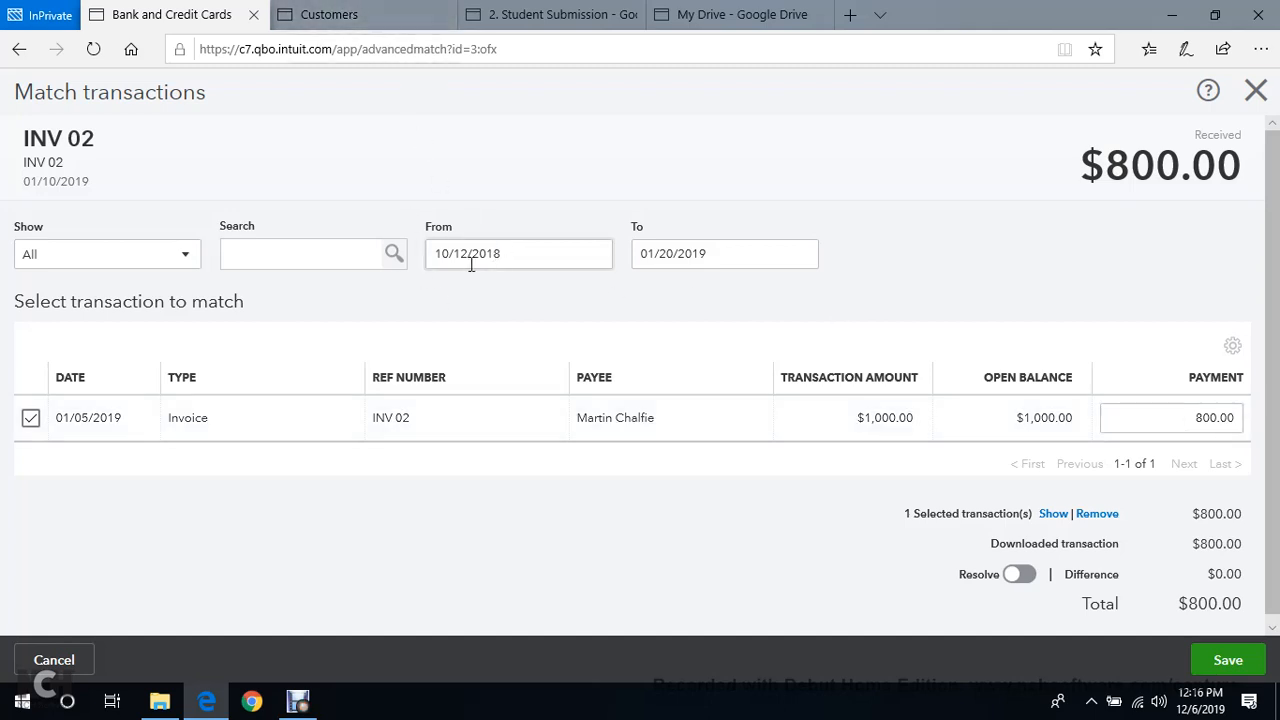
Open the Wells Fargo bank transactions in the customer's browser tab and review the INV 02 and INV 03 deposits awaiting review.
click(391, 10)
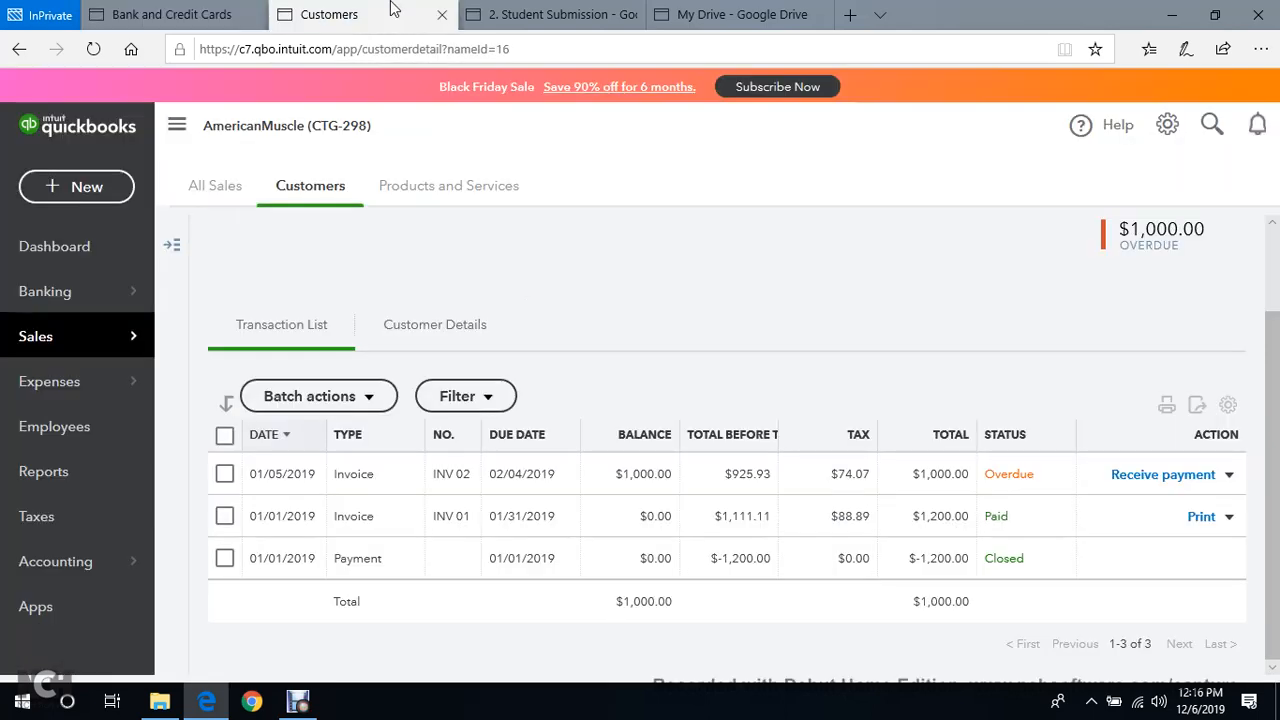
mouse_move(94, 290)
click(225, 305)
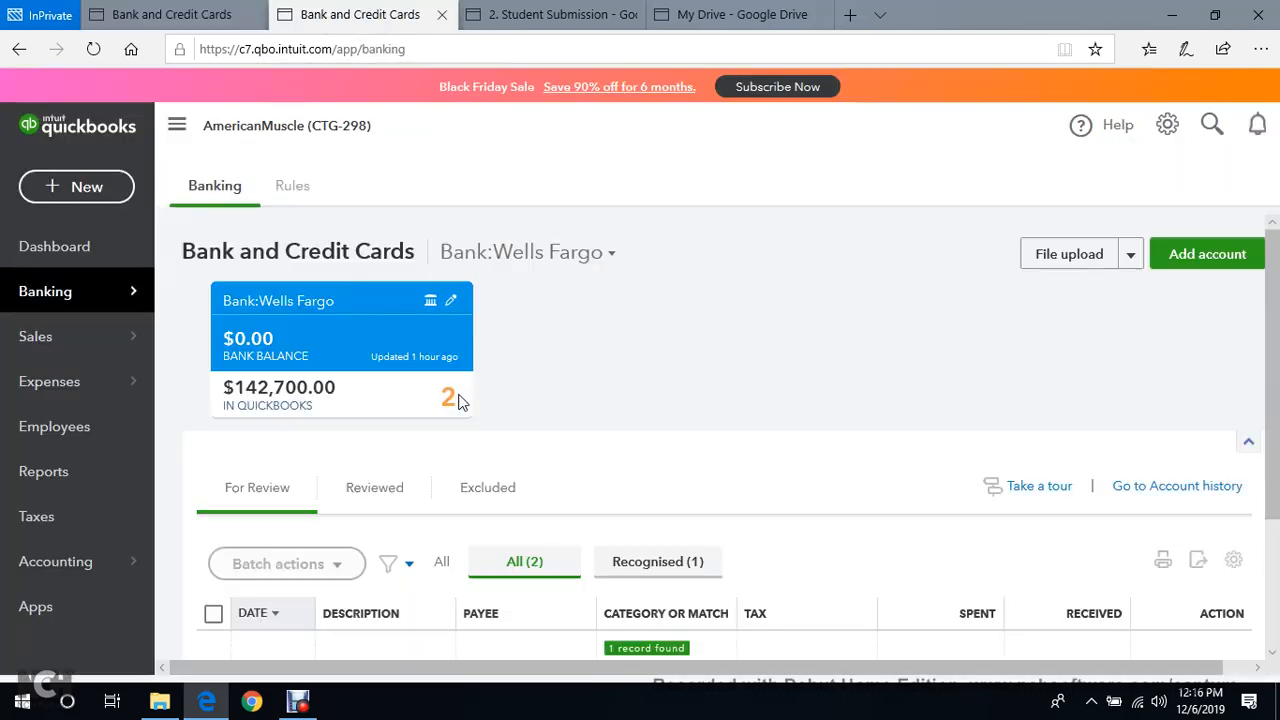
scroll(465, 390, down, 2)
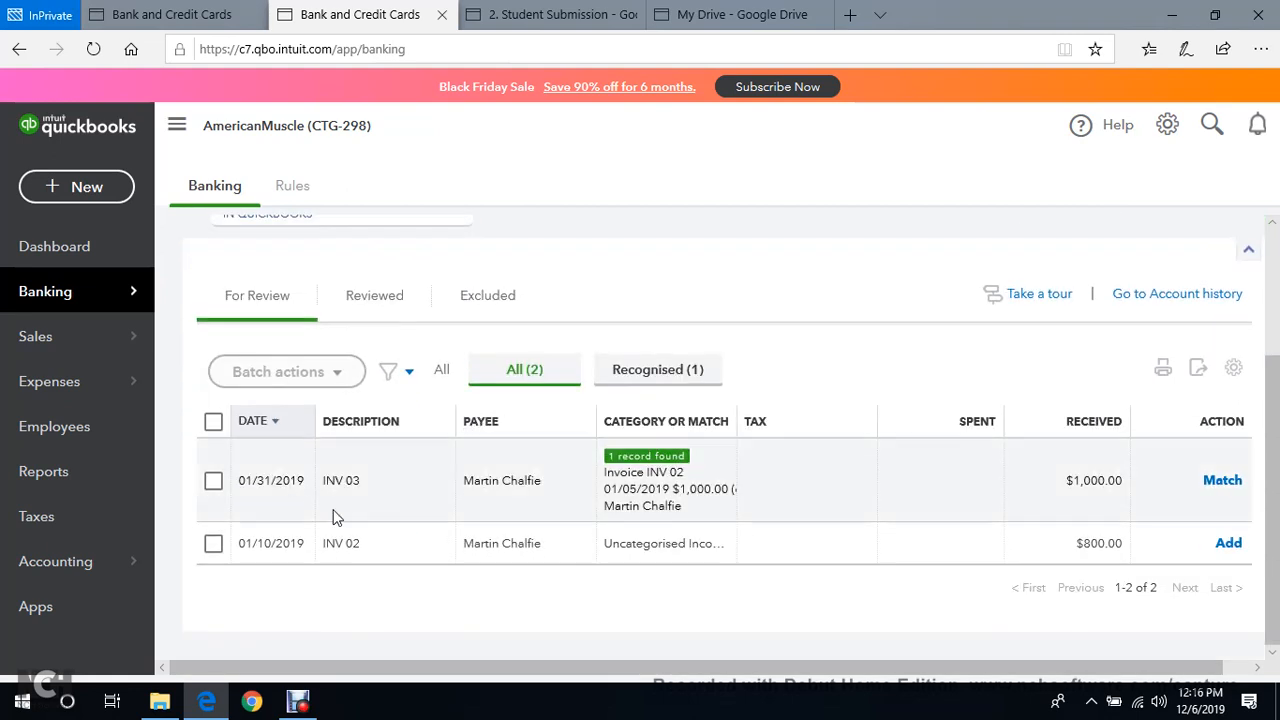
Return to the INV 02 deposit's match page and try a From date of 01/10/2019 for the transactions to match.
click(240, 10)
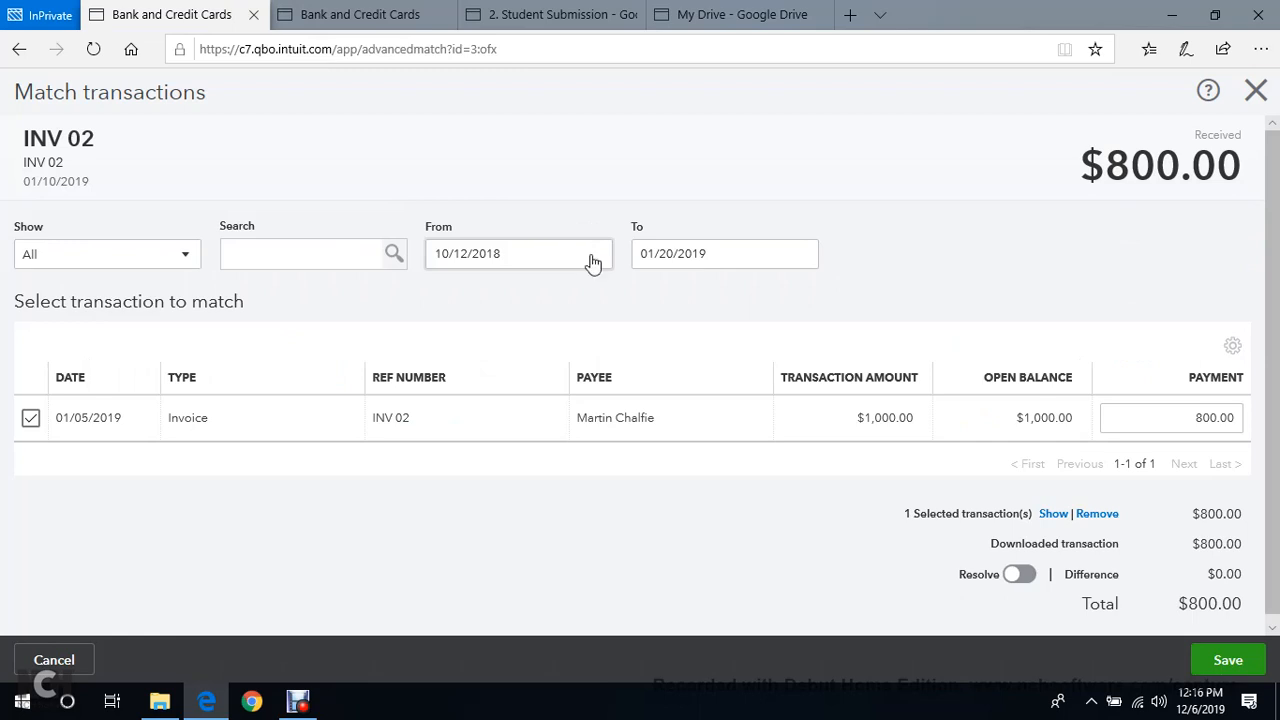
click(593, 262)
click(603, 302)
click(603, 302)
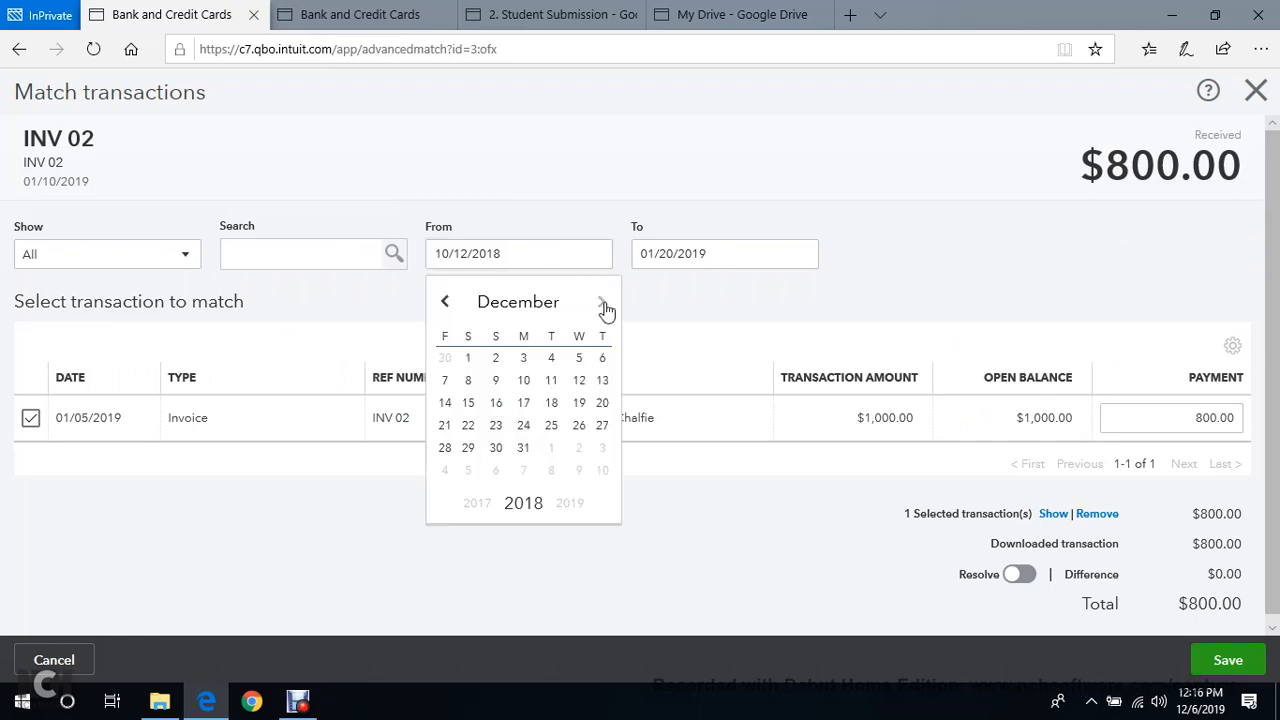
click(603, 302)
click(603, 380)
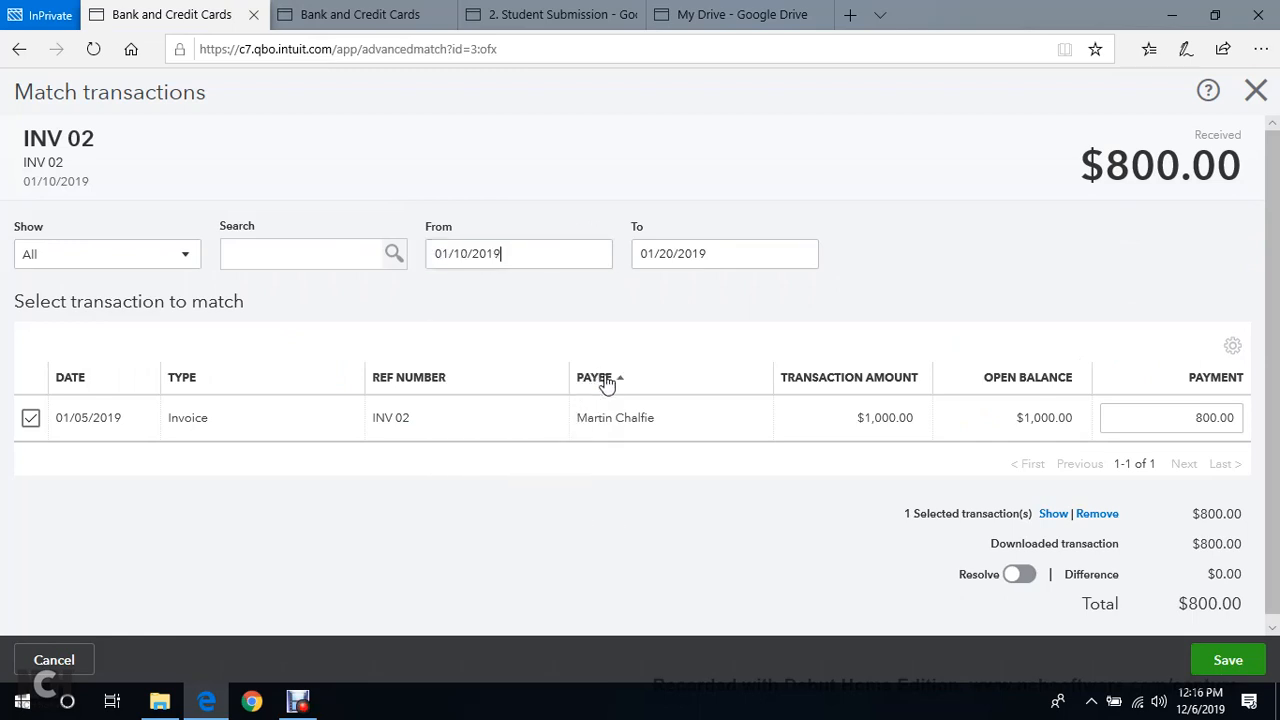
click(549, 303)
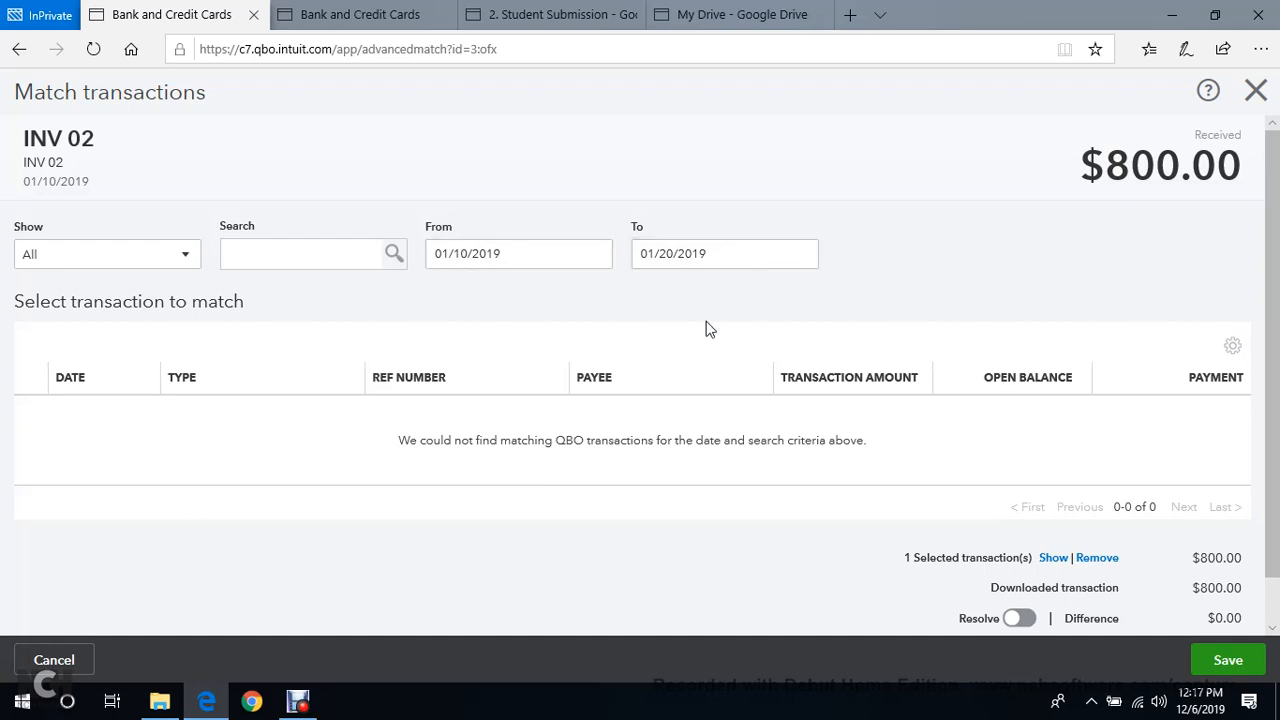
Set the From date of the INV 02 match search to 12/01/2018.
click(600, 258)
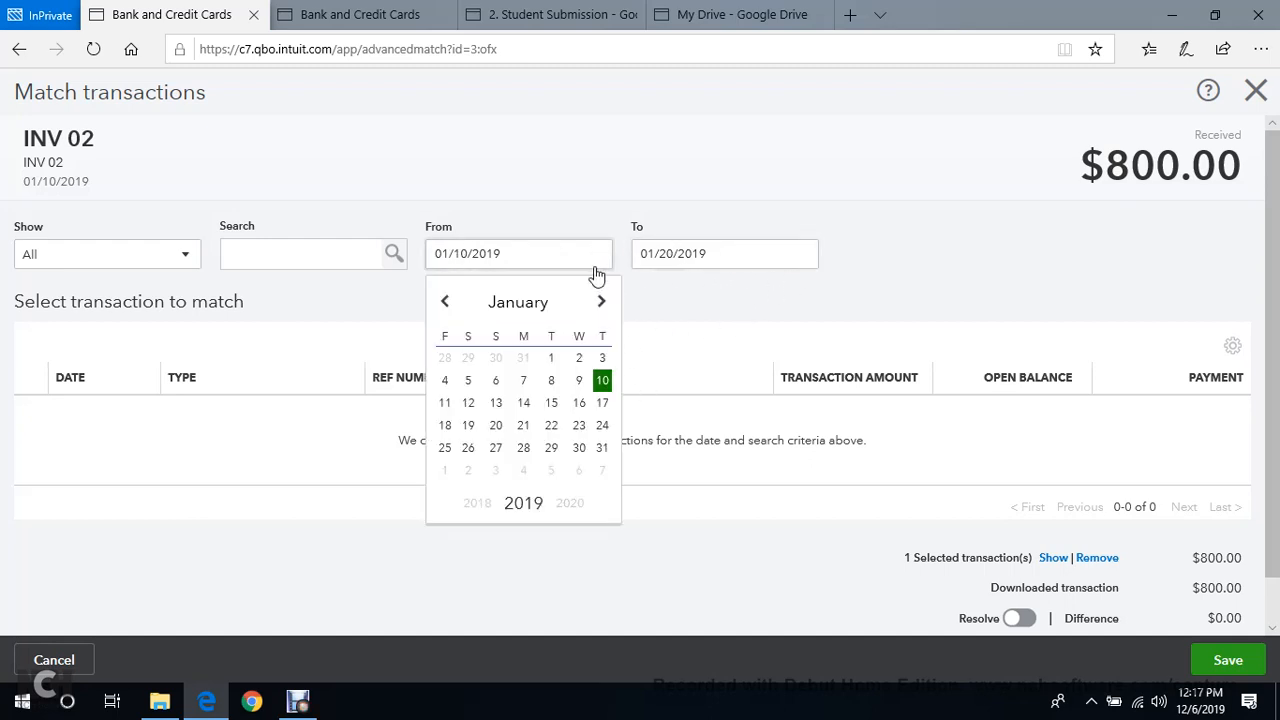
click(447, 305)
click(467, 360)
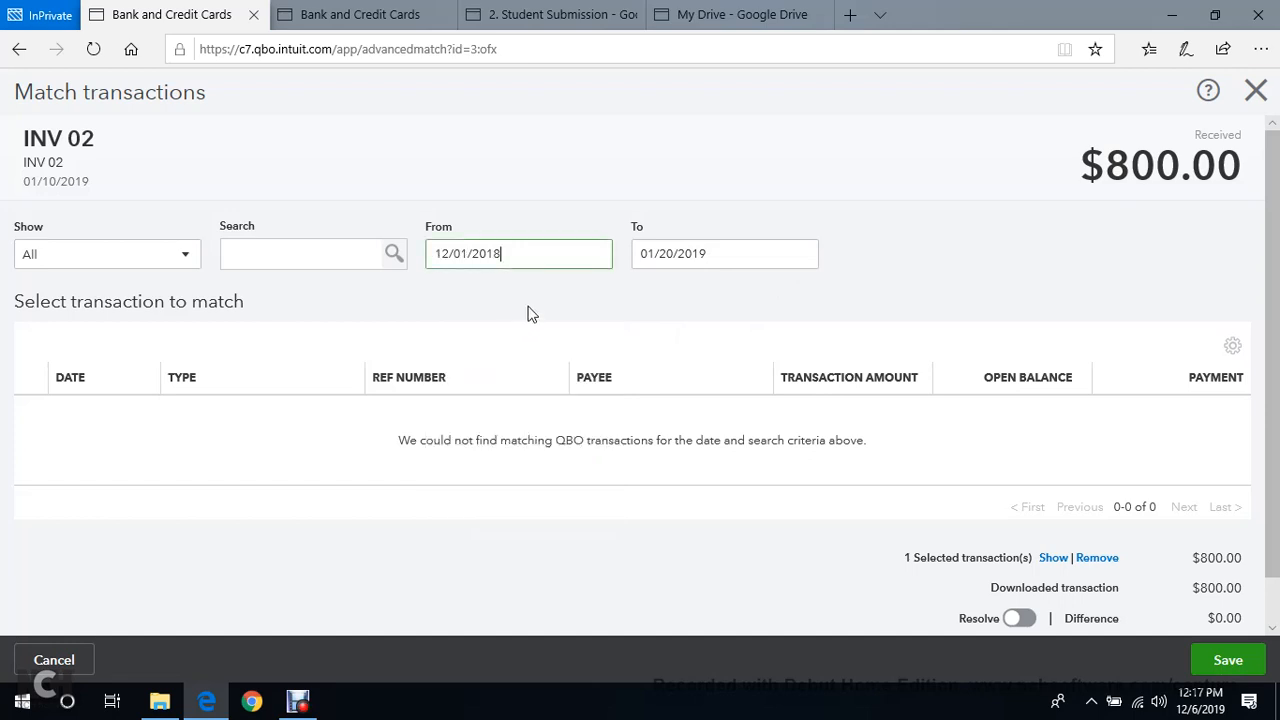
click(604, 300)
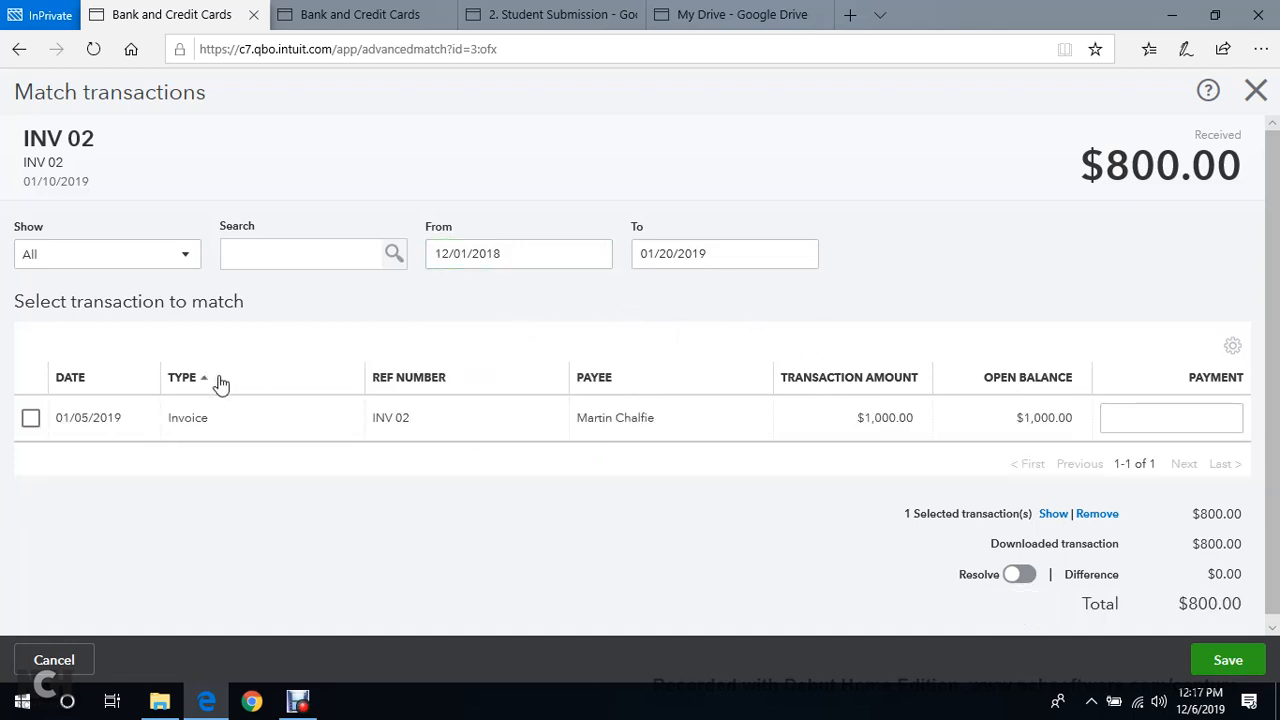
Apply a payment of 800 to invoice INV 02 and save the match.
click(1177, 418)
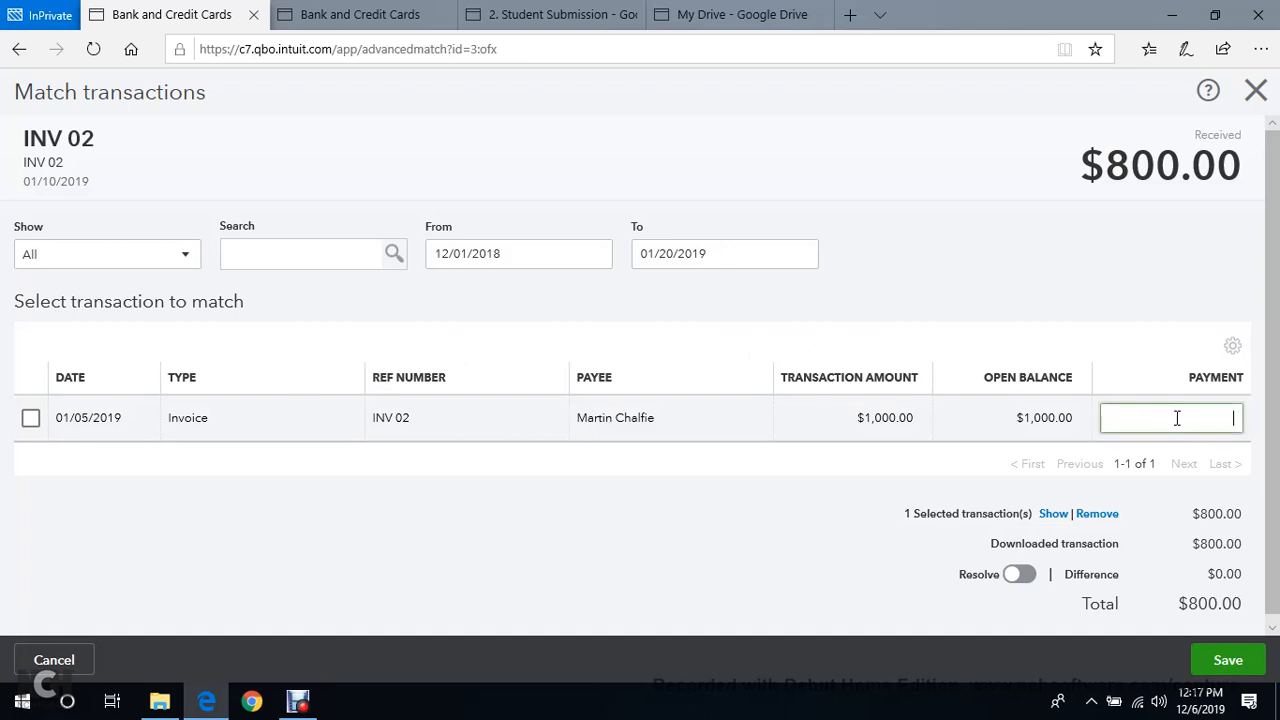
text(800)
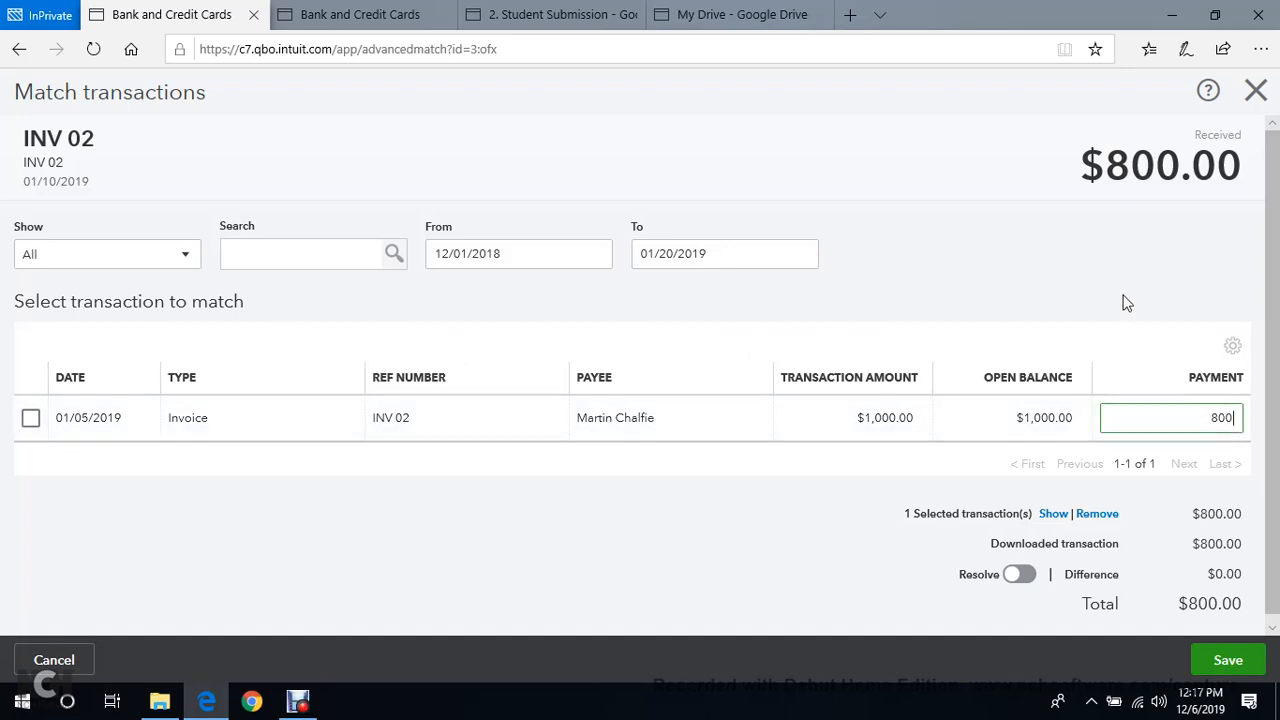
click(1126, 303)
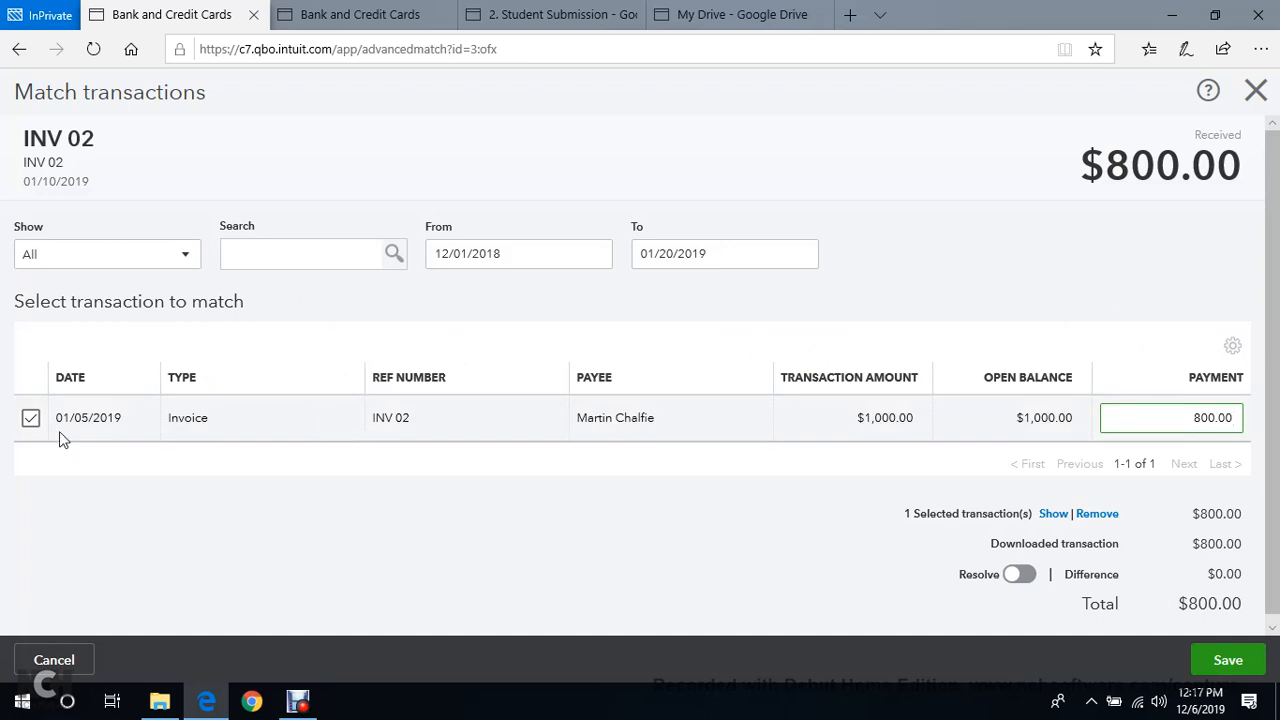
scroll(290, 445, down, 1)
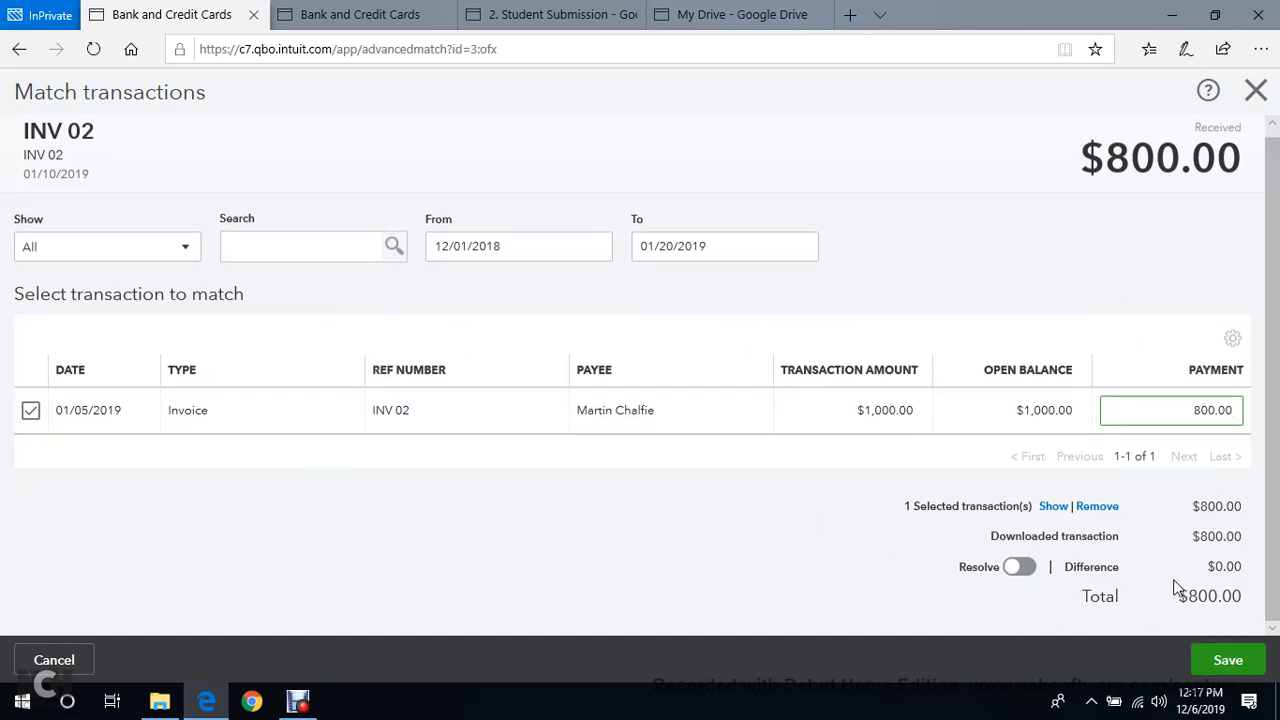
click(1222, 662)
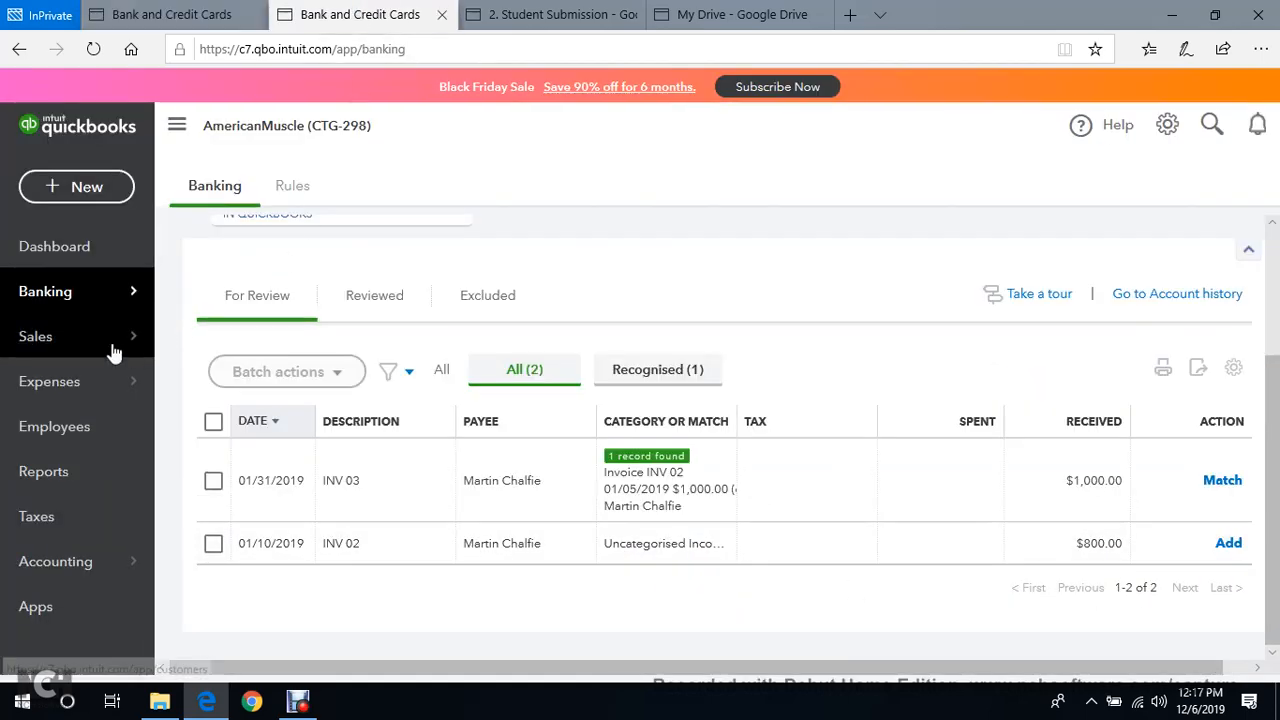
Review the payment and INV 02 balance in the customer's transaction list, and check the remaining deposit in the bank transactions.
mouse_move(75, 345)
click(226, 384)
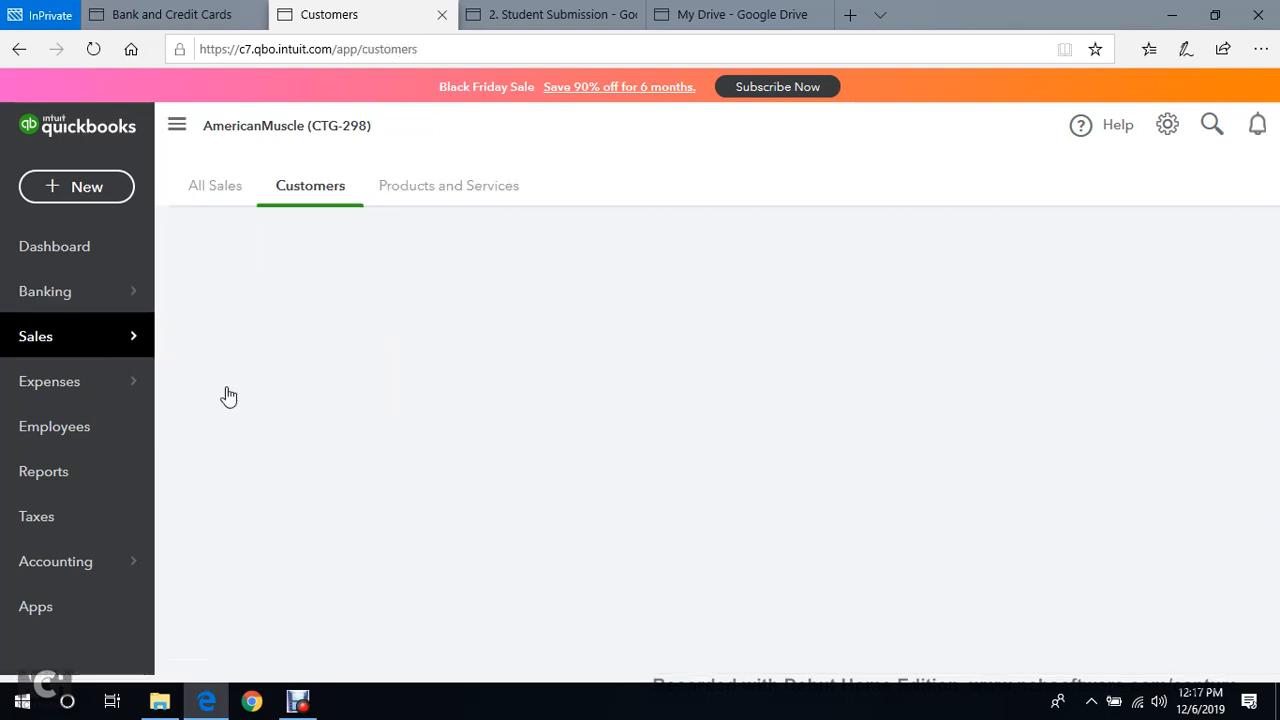
scroll(228, 397, down, 8)
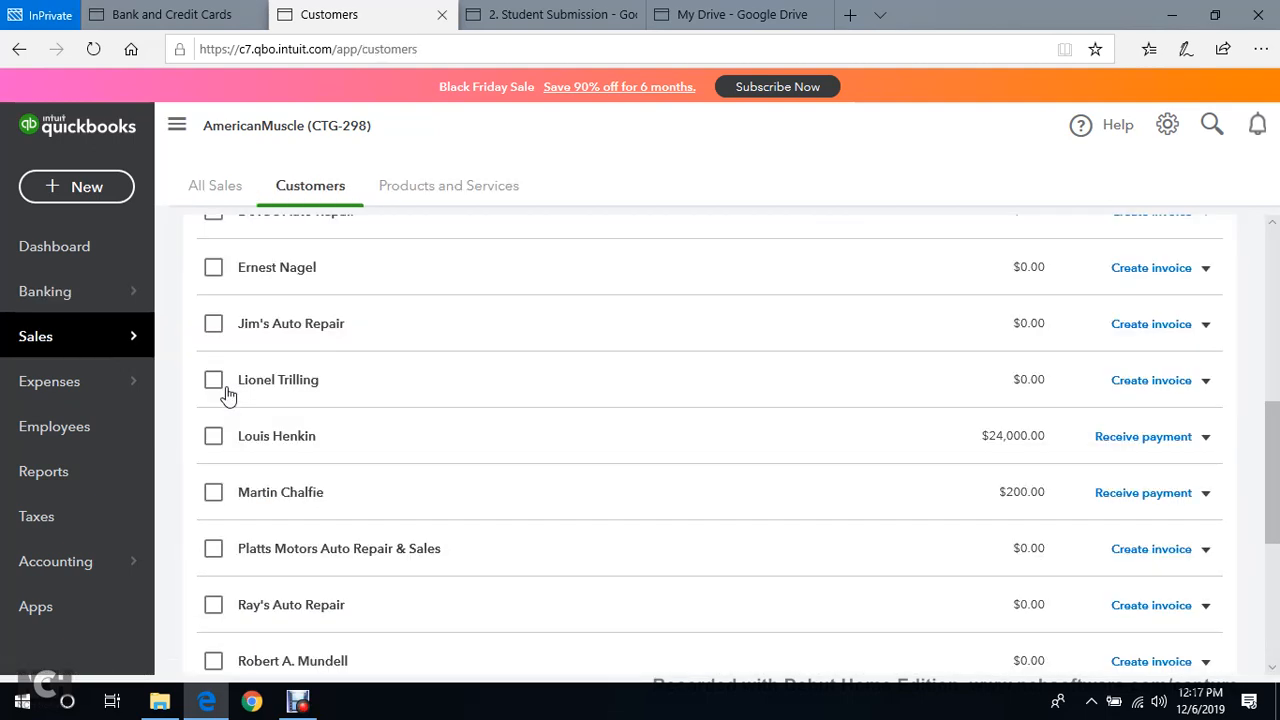
click(281, 498)
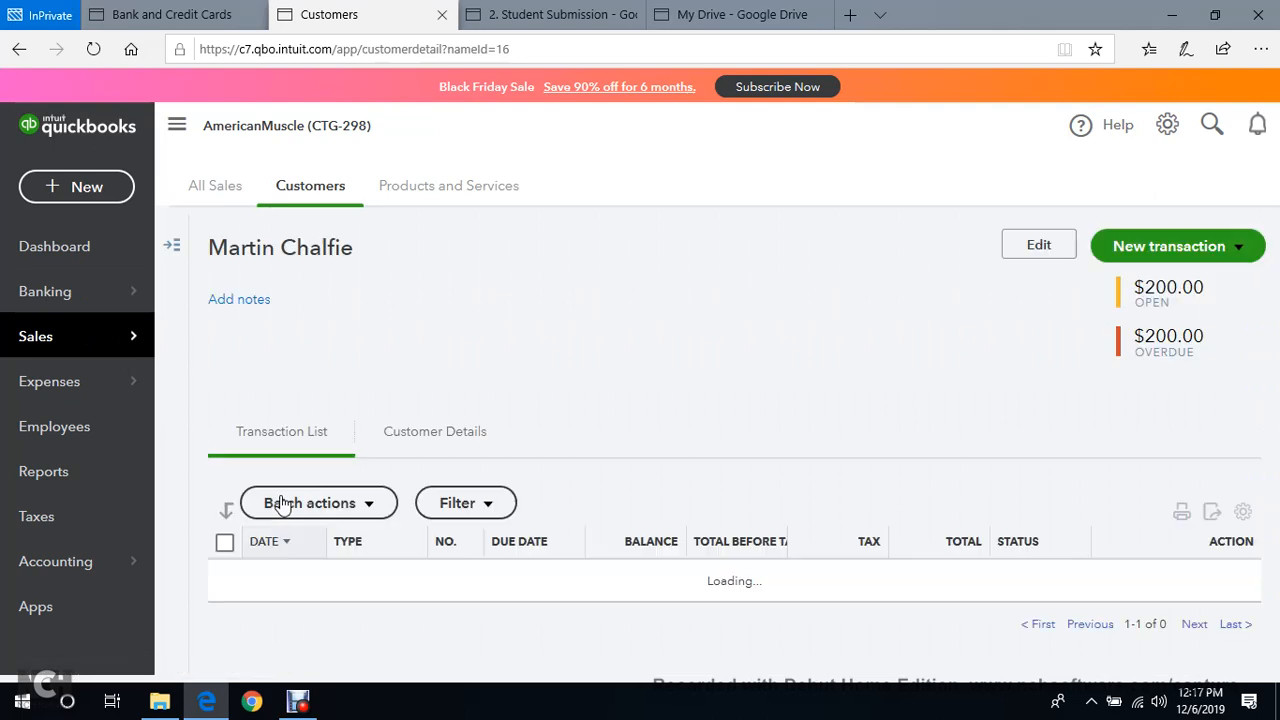
scroll(766, 449, down, 3)
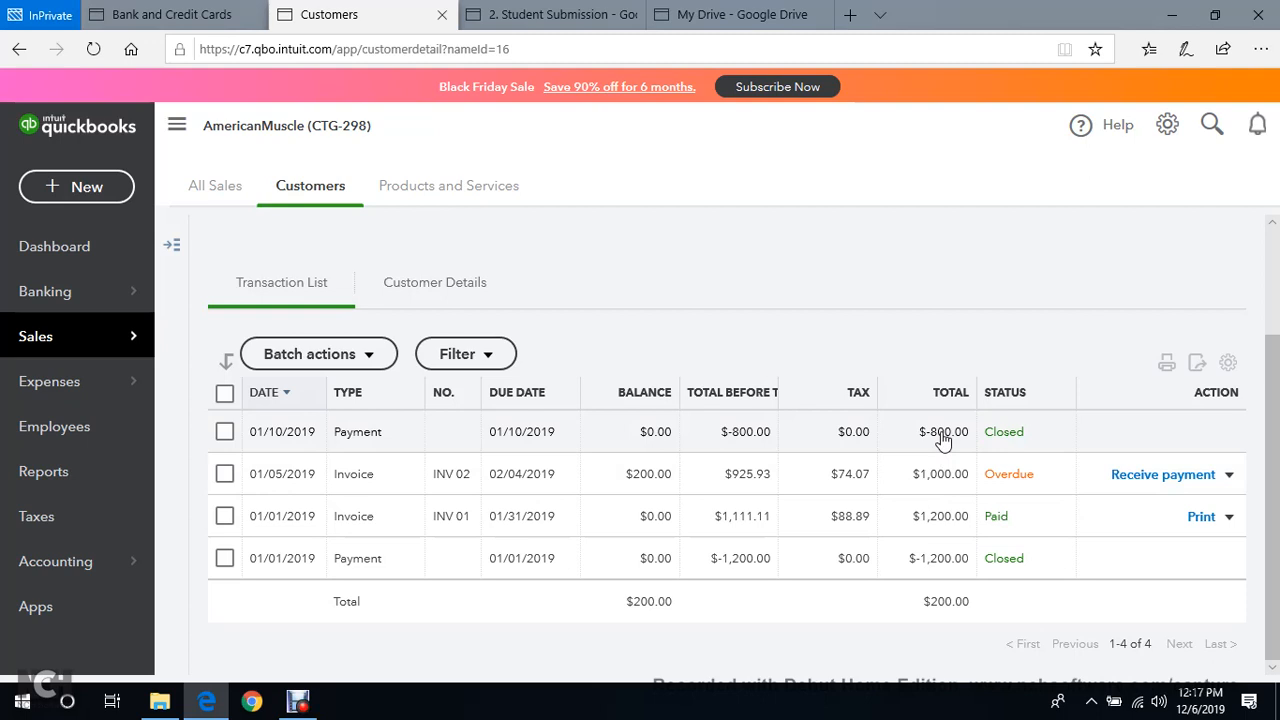
click(180, 12)
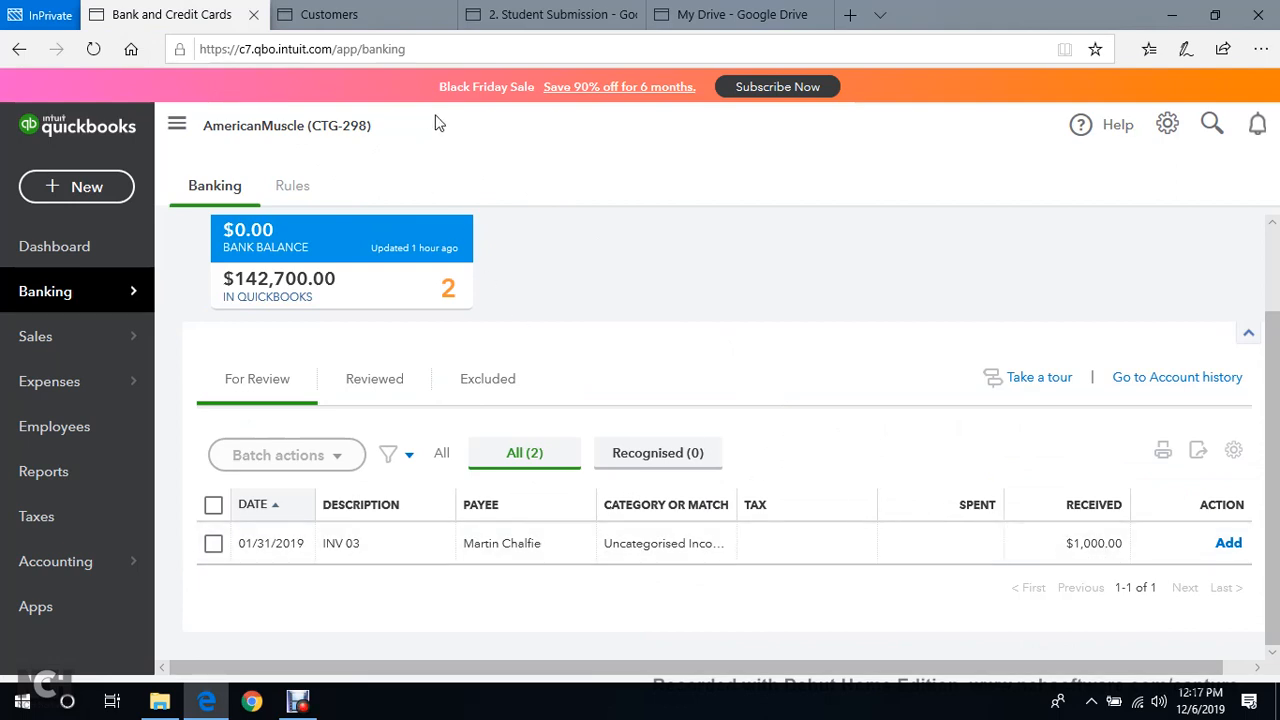
Return to the customer's browser tab and start a new invoice.
click(355, 14)
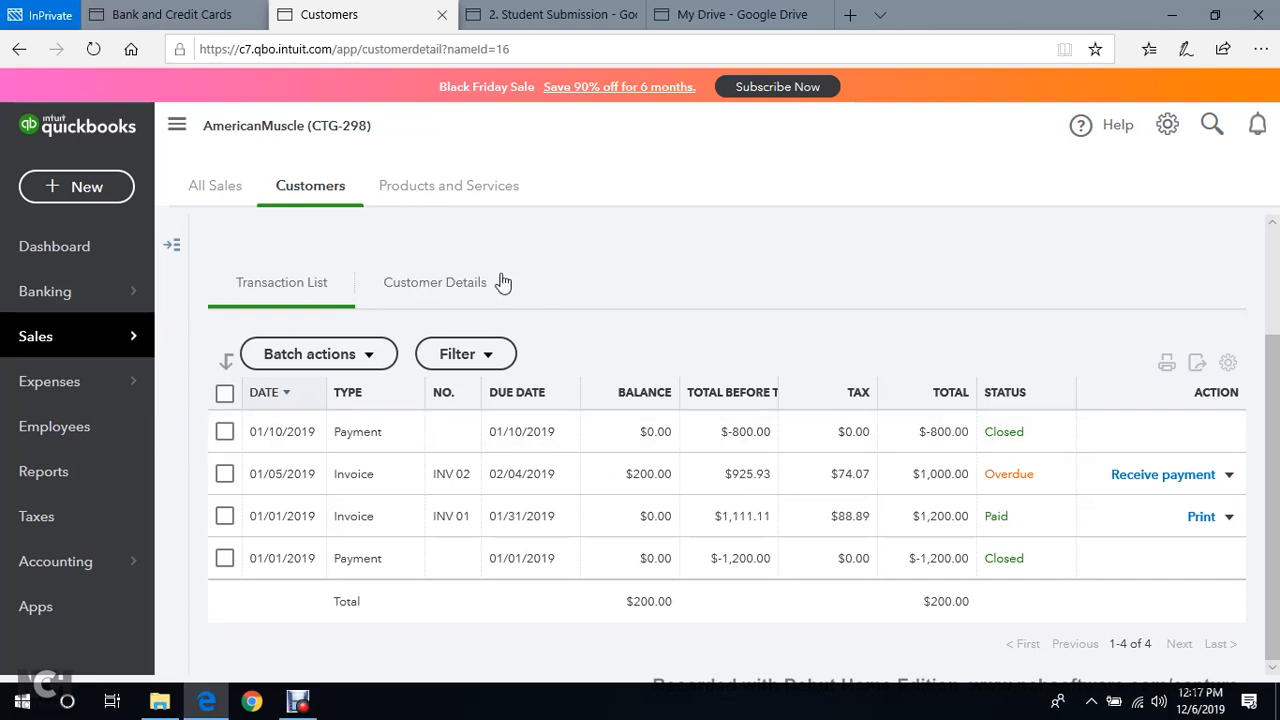
click(90, 190)
click(117, 297)
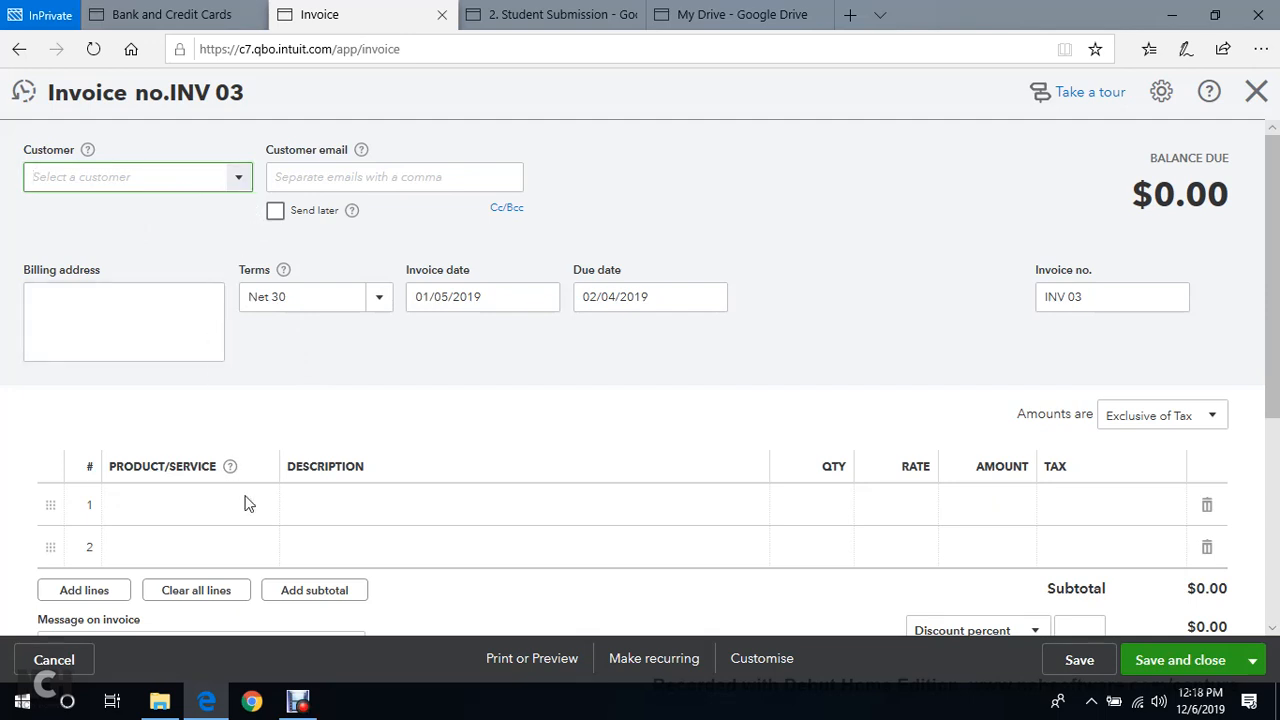
click(301, 704)
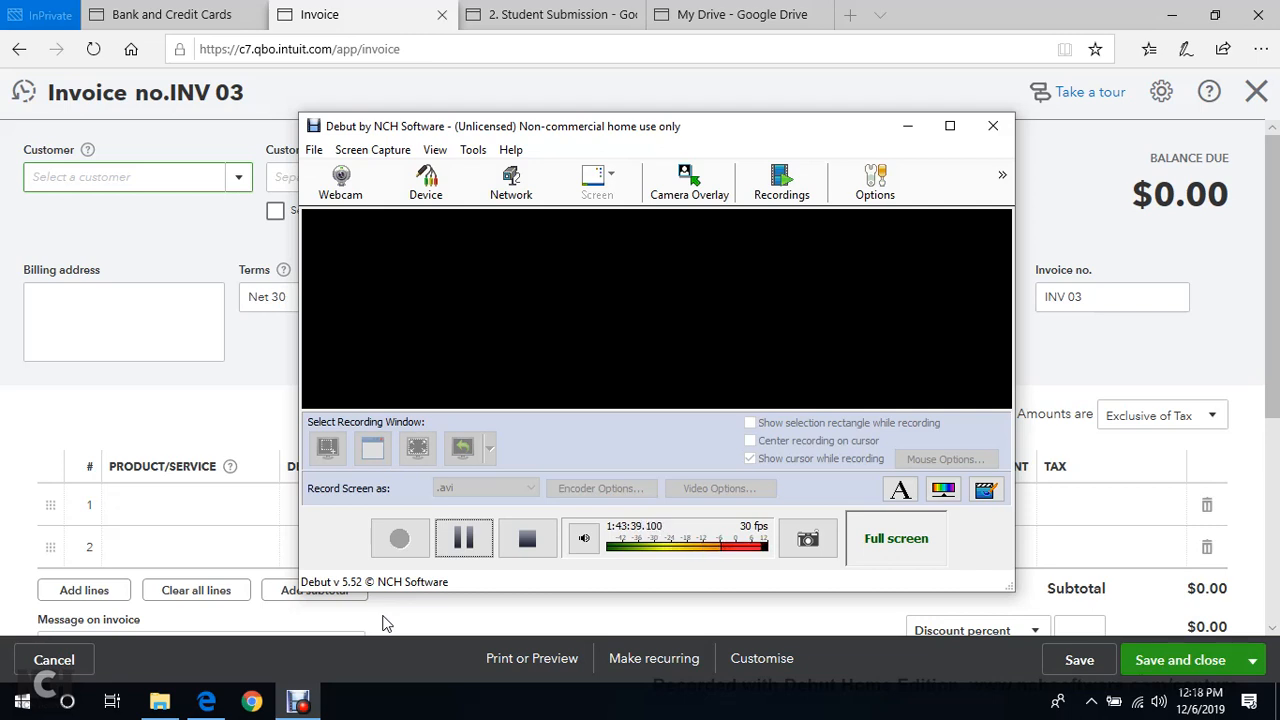
click(464, 538)
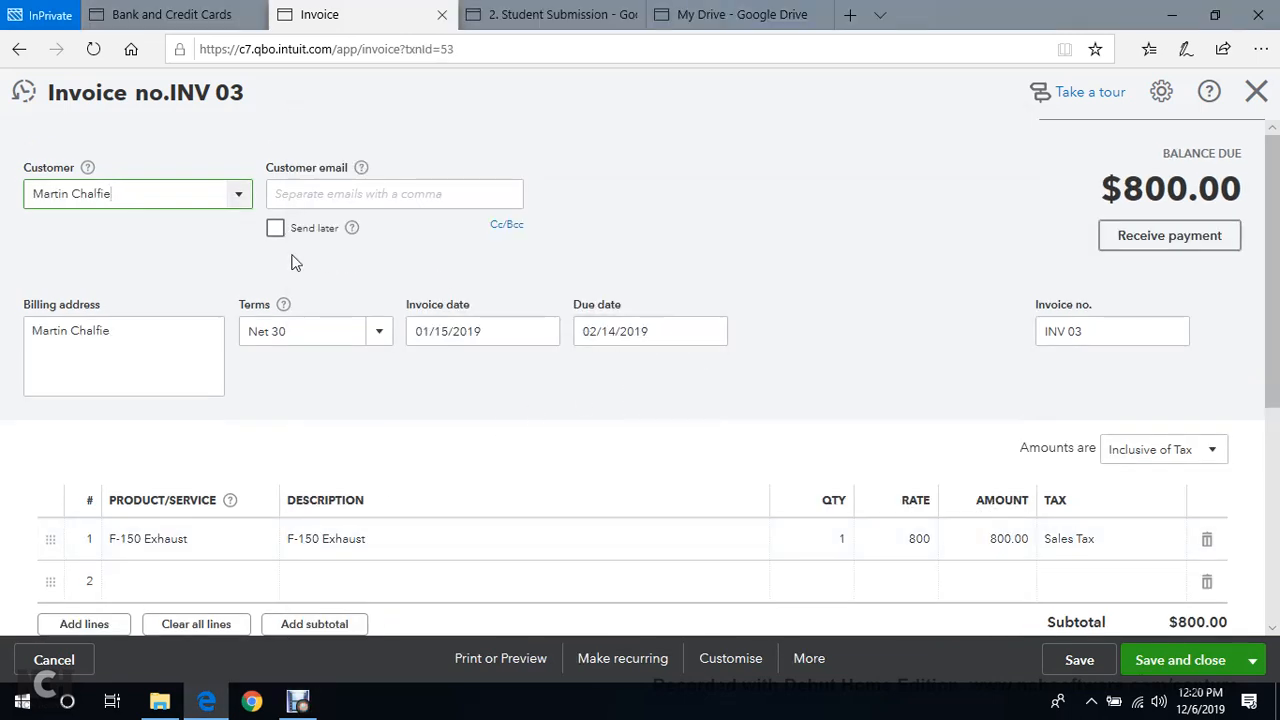
Review the F-150 Exhaust line and totals of invoice INV 03, save and close it, and check the customer's transaction list.
scroll(507, 444, down, 2)
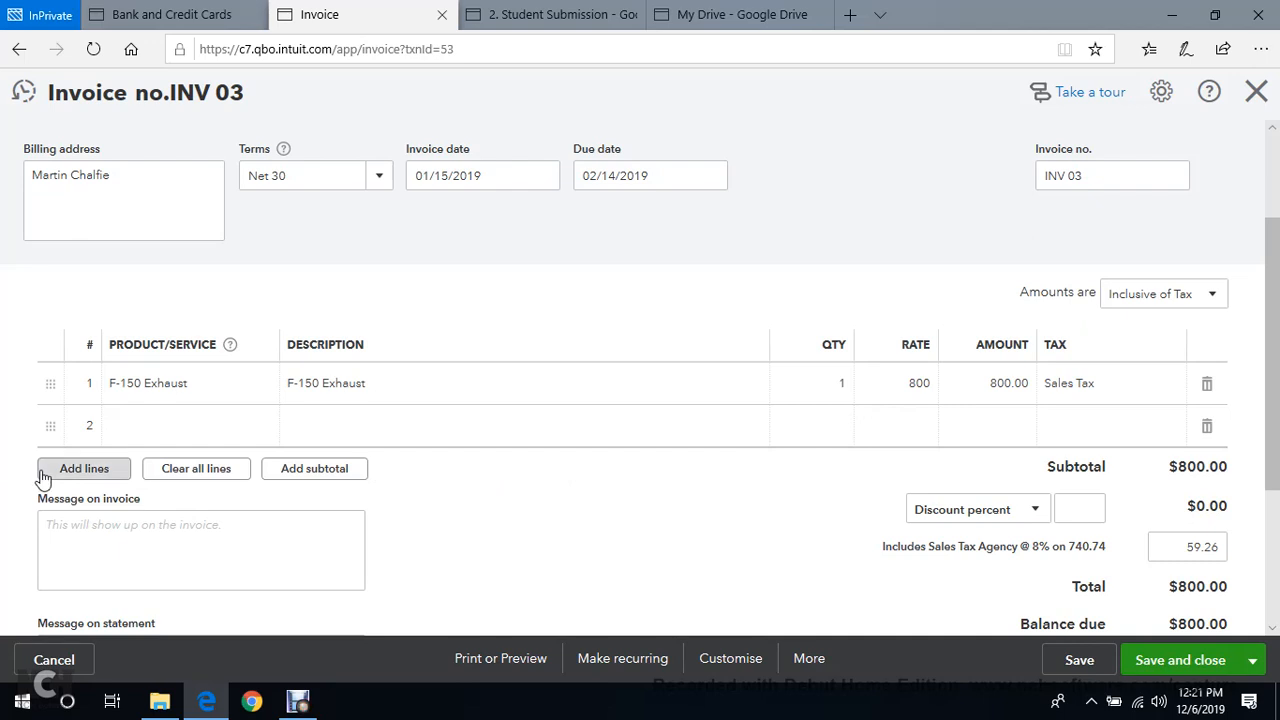
scroll(865, 274, down, 3)
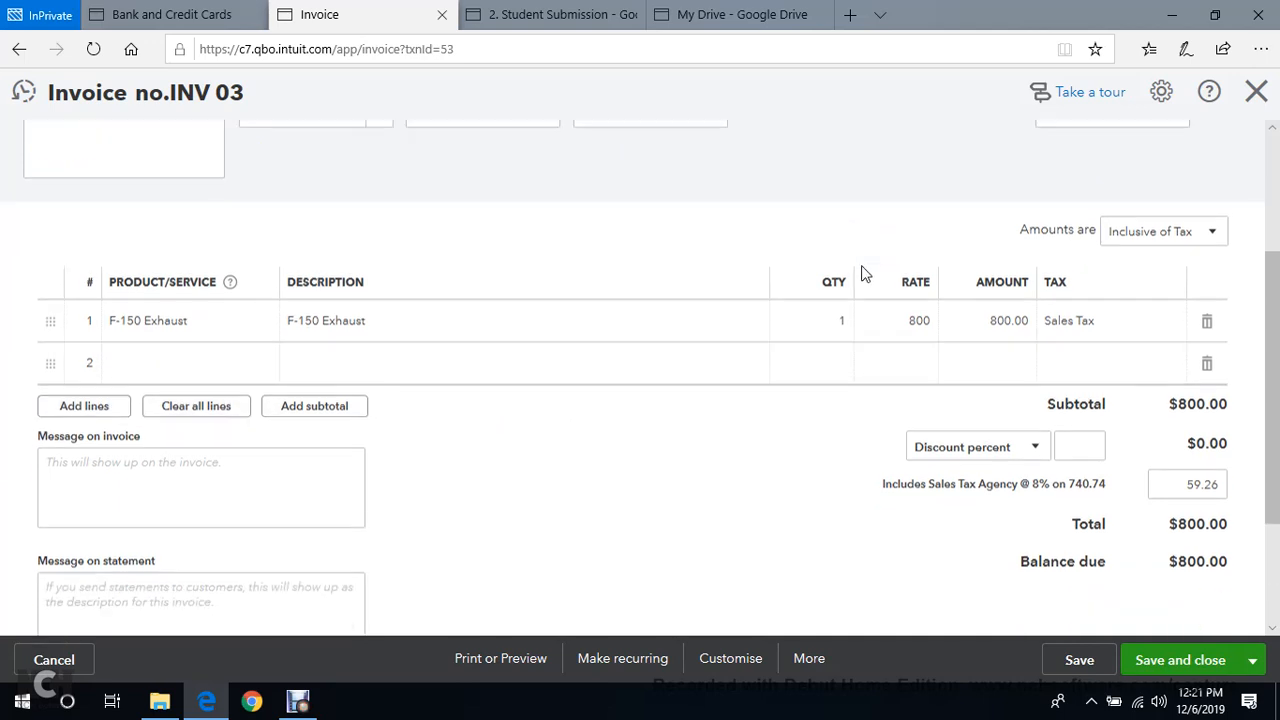
scroll(863, 272, up, 5)
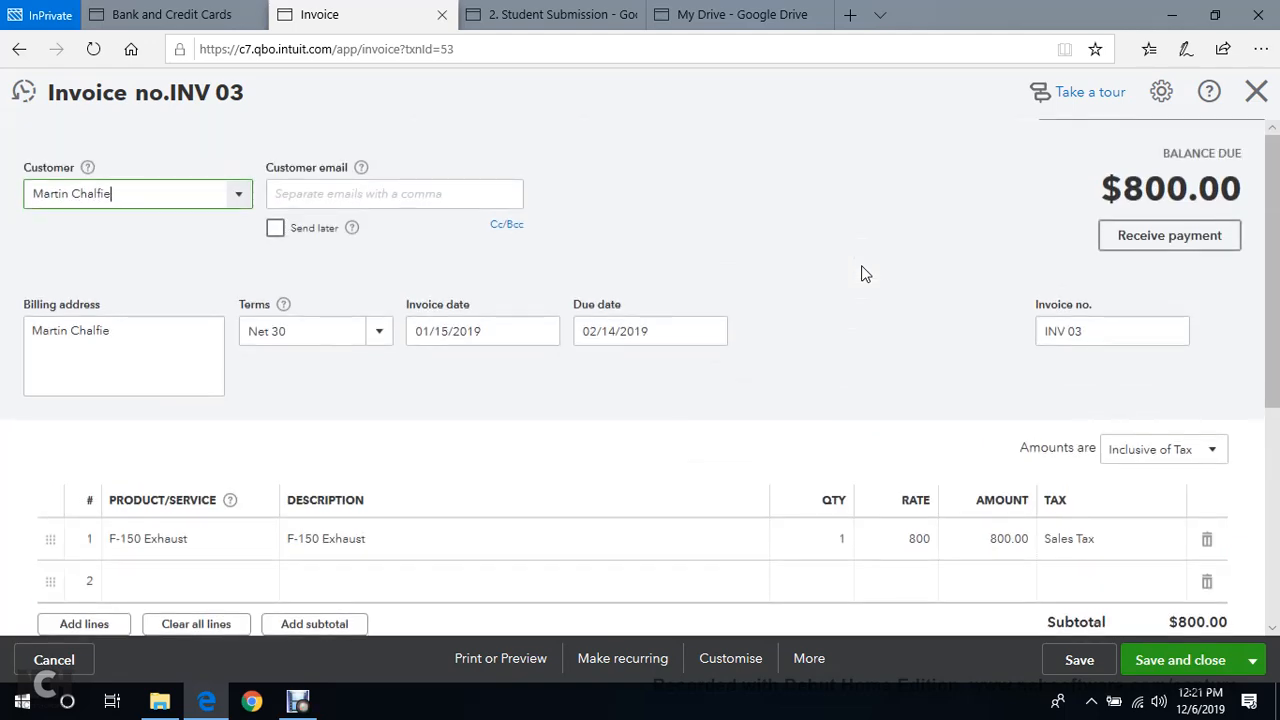
scroll(860, 278, down, 2)
scroll(855, 281, down, 2)
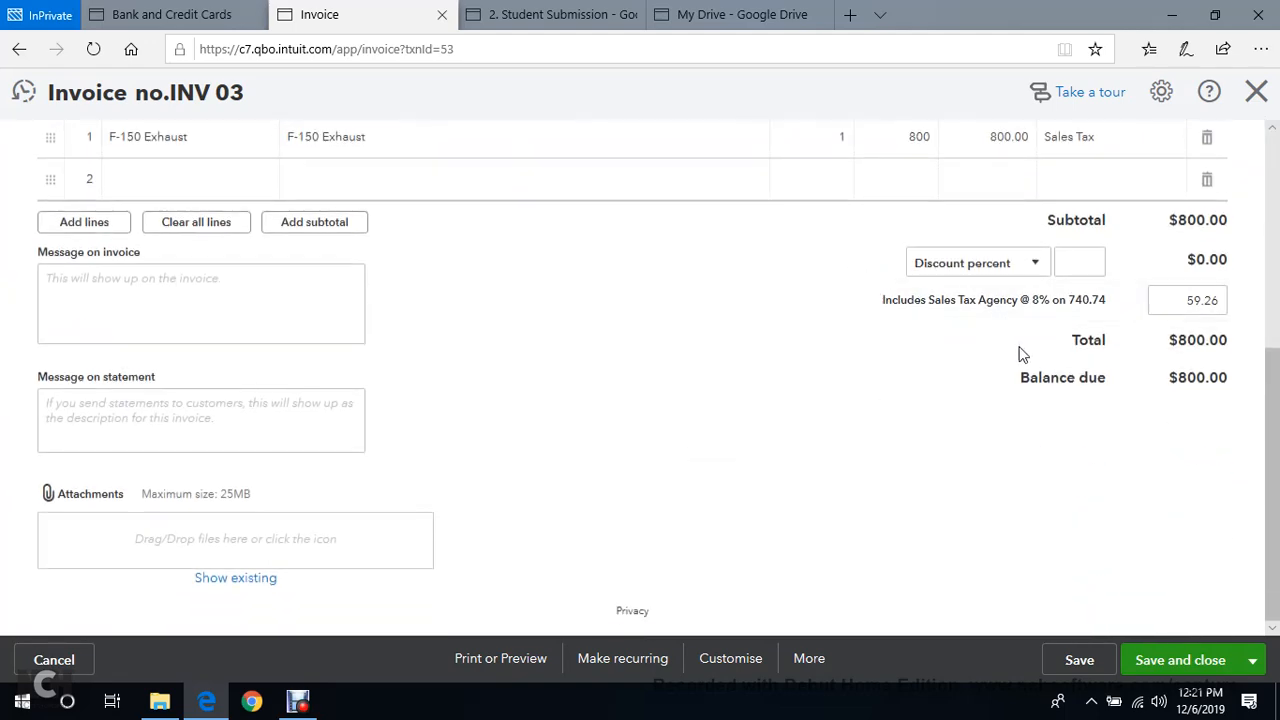
click(1174, 662)
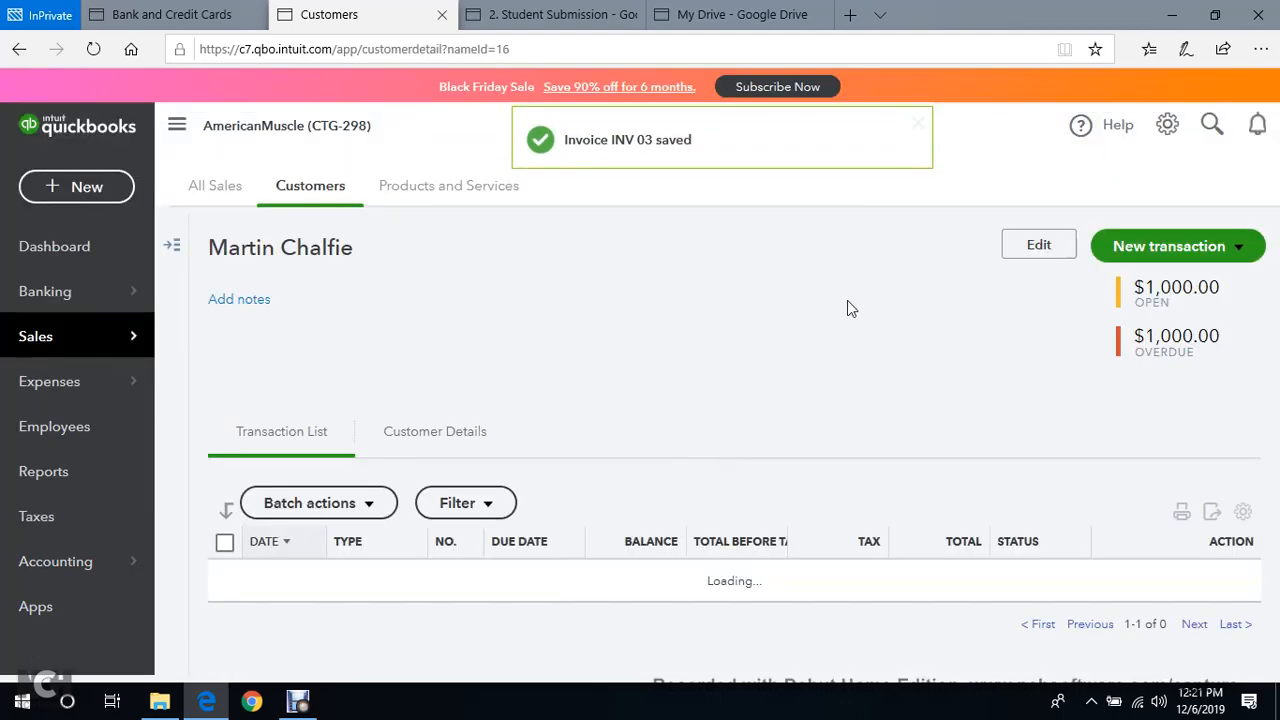
scroll(574, 426, down, 2)
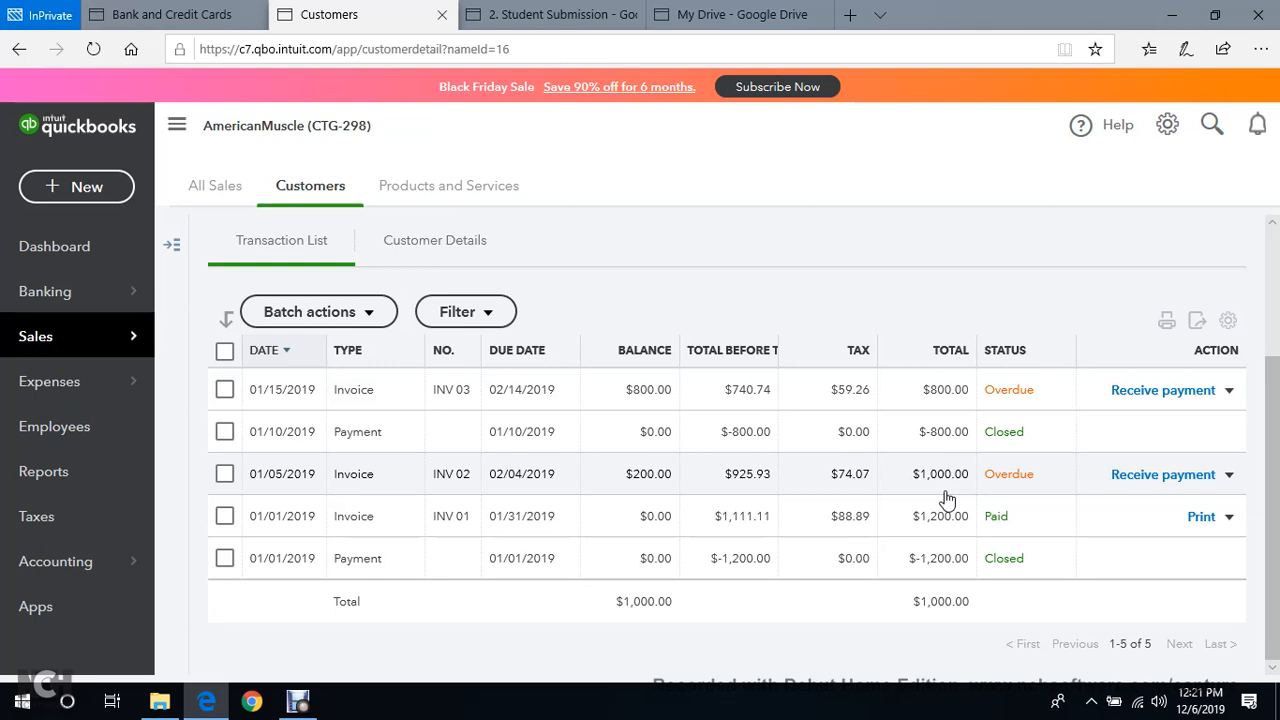
Open the INV 03 deposit in the Wells Fargo bank transactions and find a match for it.
click(150, 14)
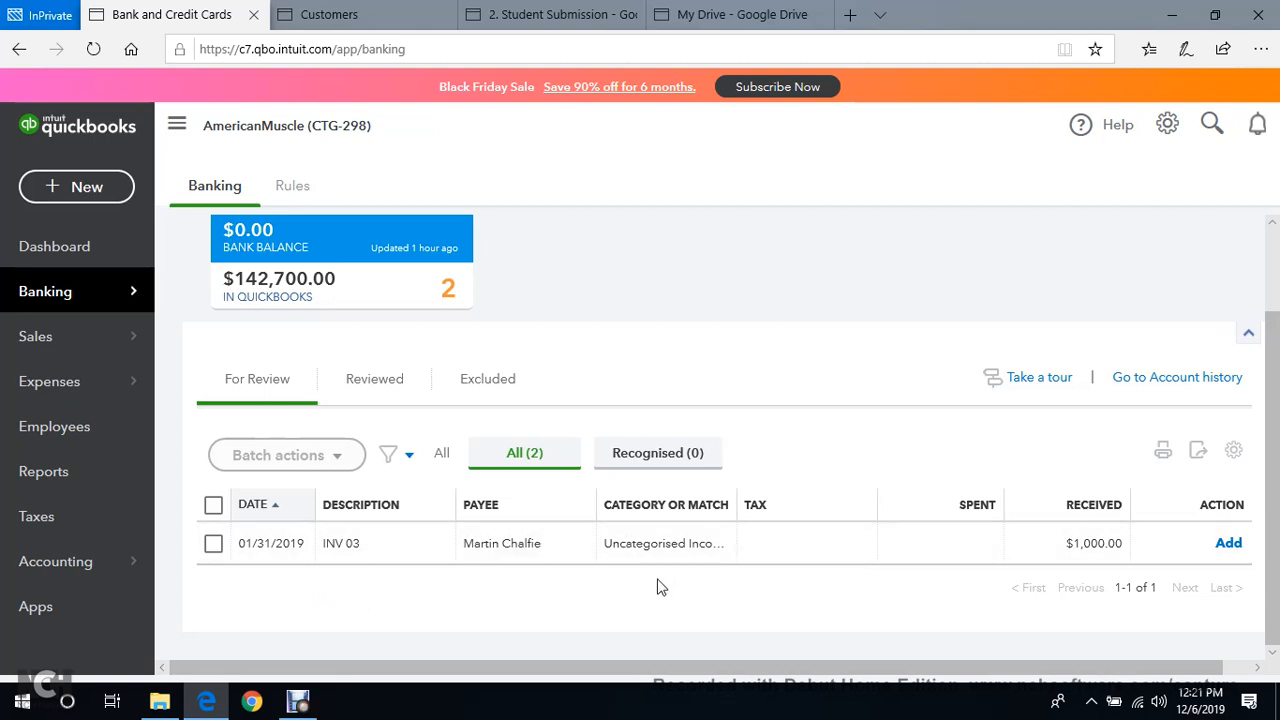
click(347, 537)
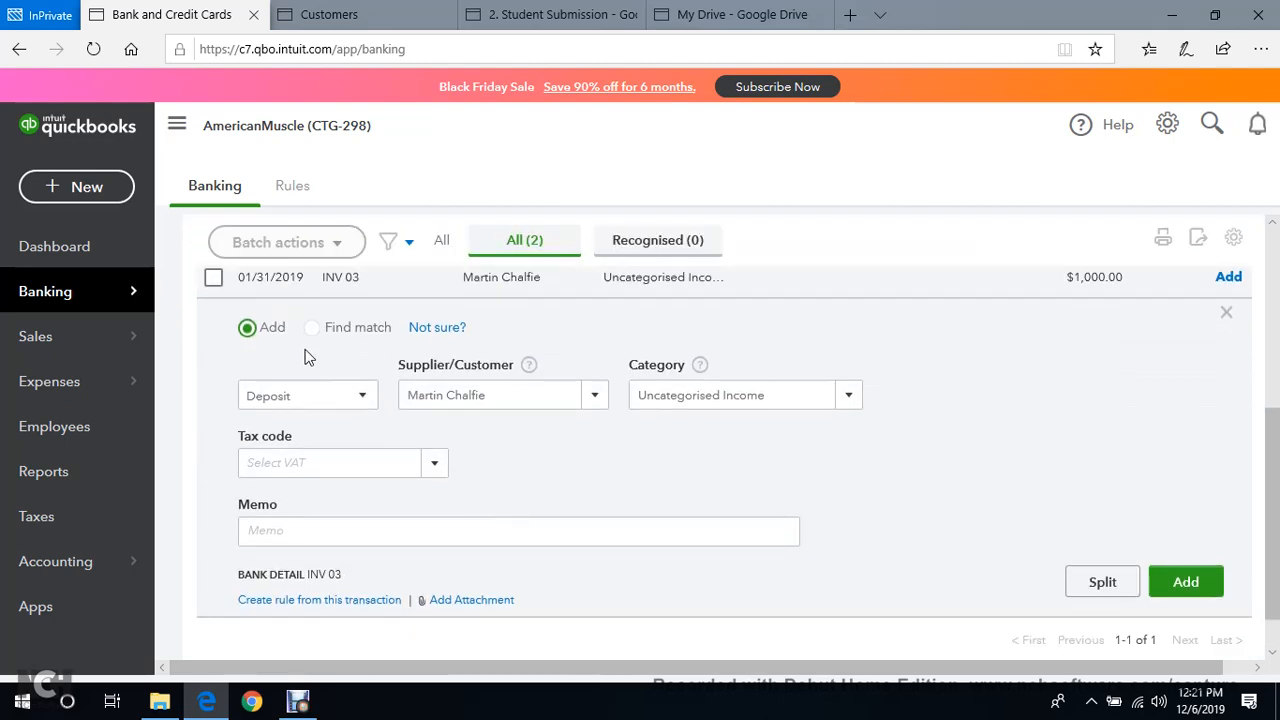
click(312, 329)
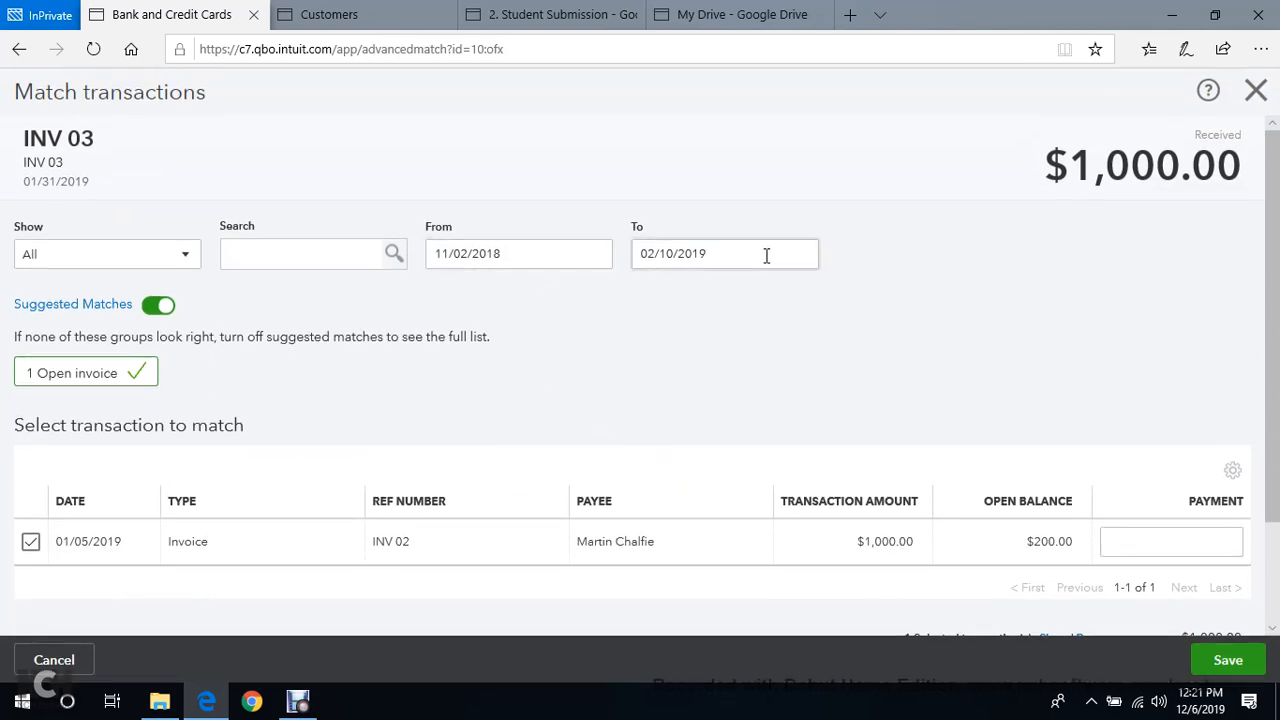
Set the To date of the INV 03 match search to 02/26/2019.
scroll(764, 300, down, 2)
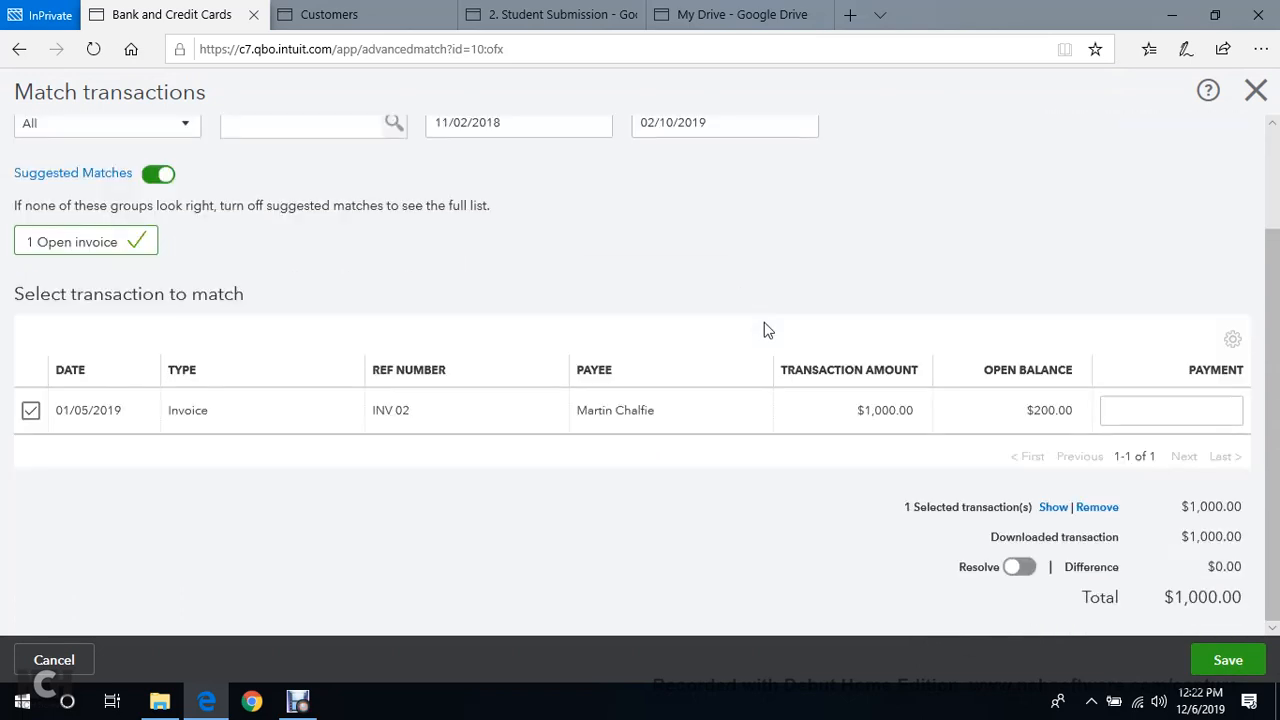
click(800, 135)
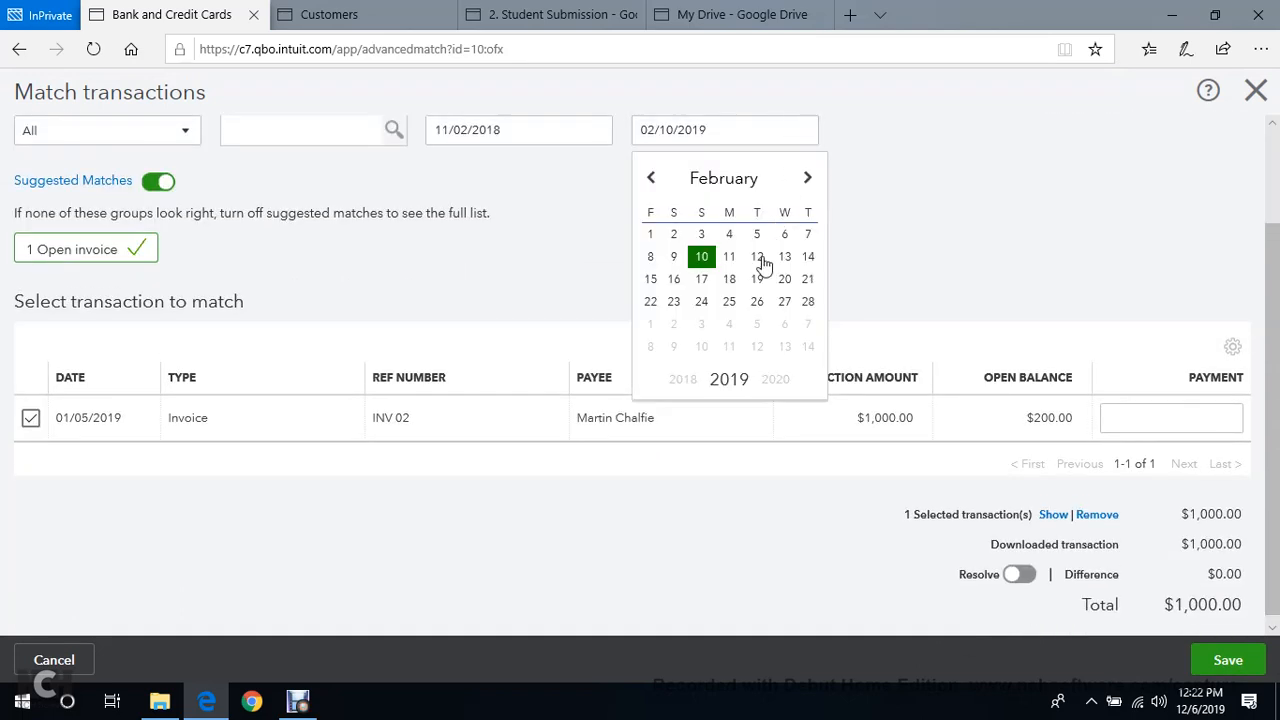
click(757, 302)
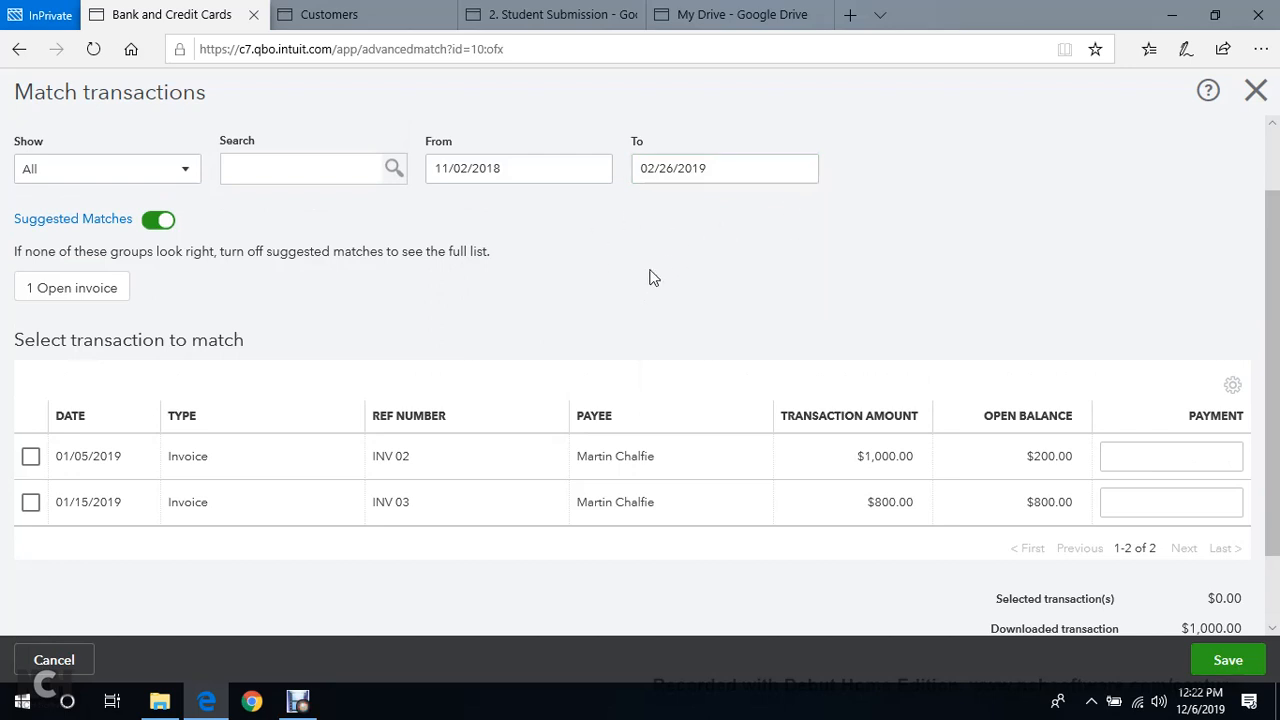
Apply payments of $800 to INV 03 and $200 to INV 02, then save the match for the $1,000 deposit.
scroll(415, 320, down, 1)
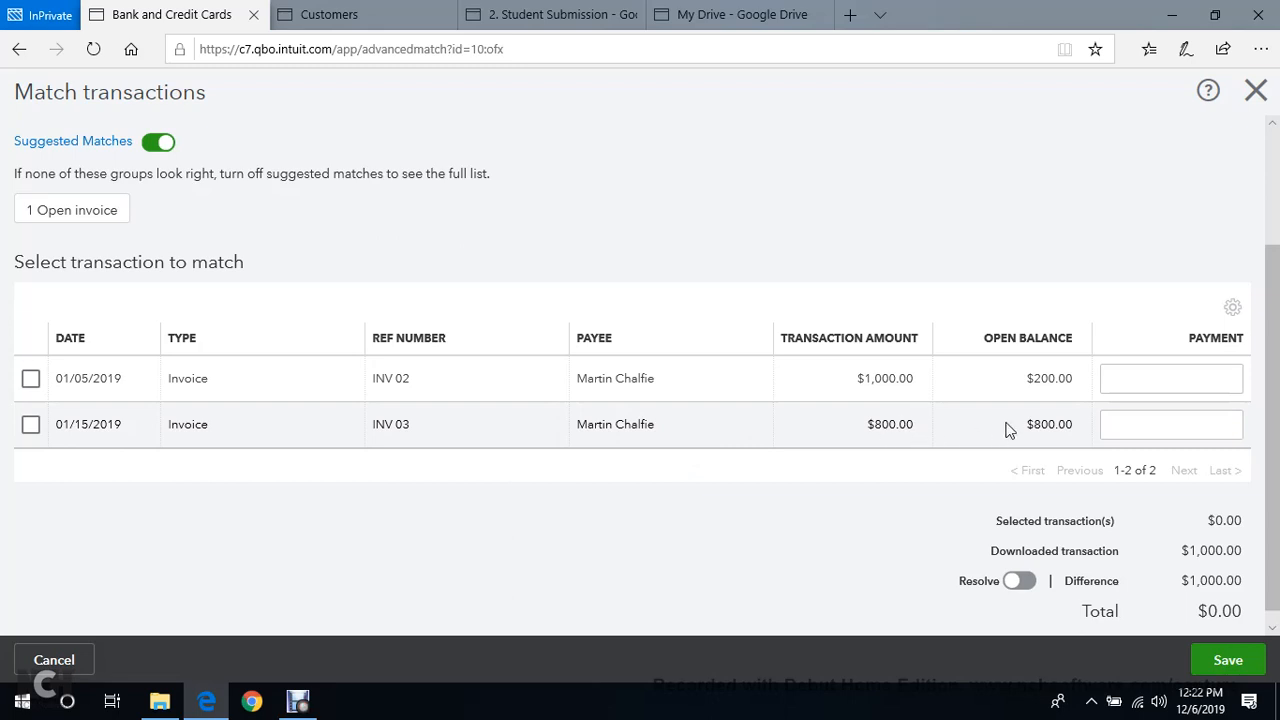
click(1195, 424)
text(800)
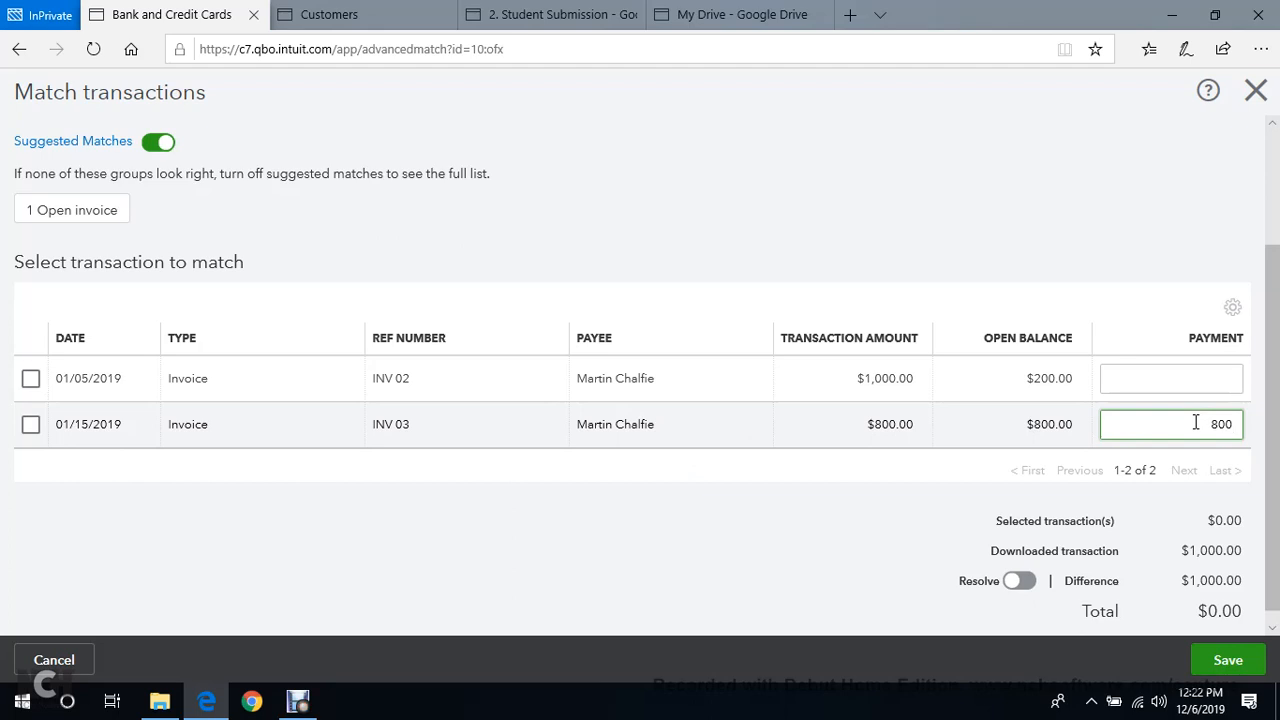
click(1219, 381)
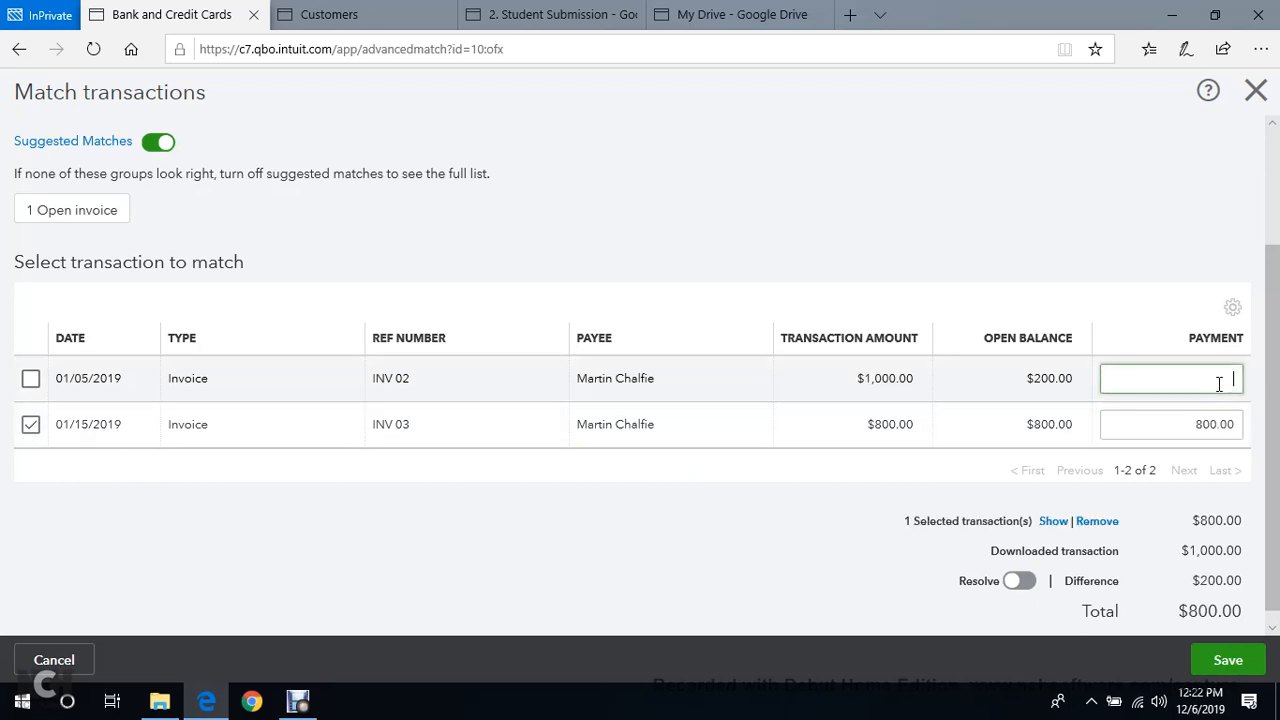
text(200)
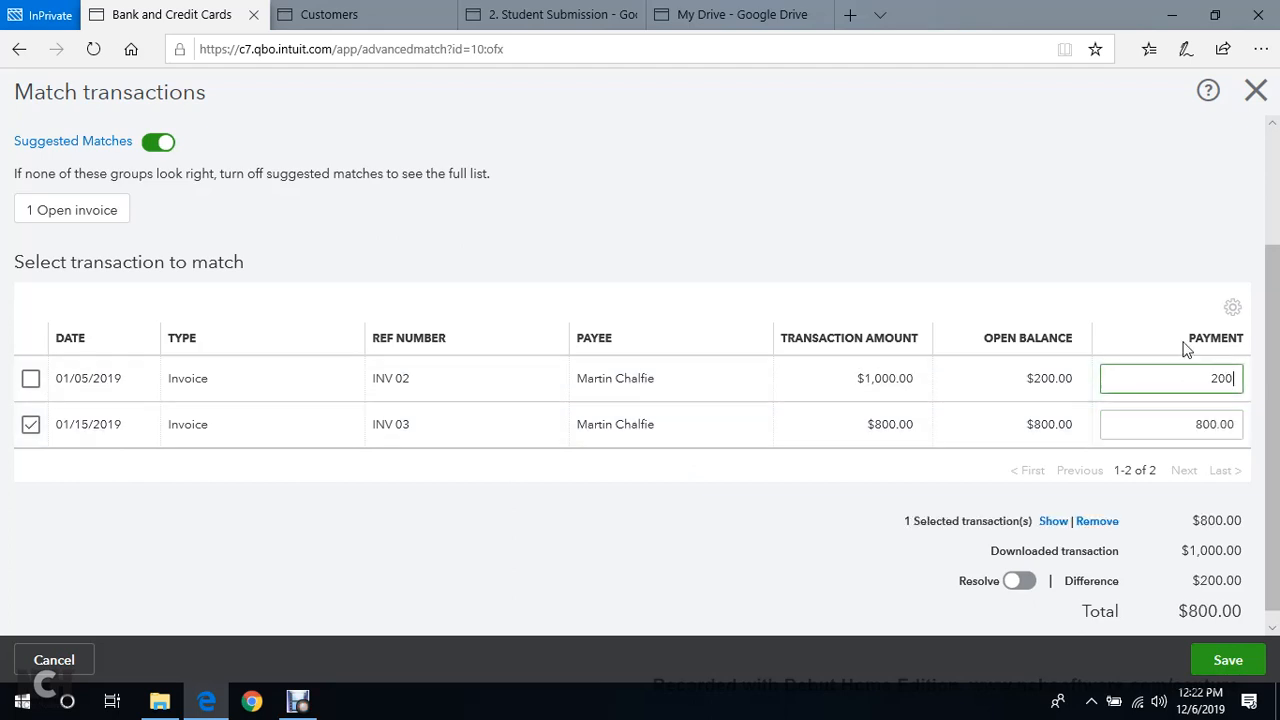
click(30, 379)
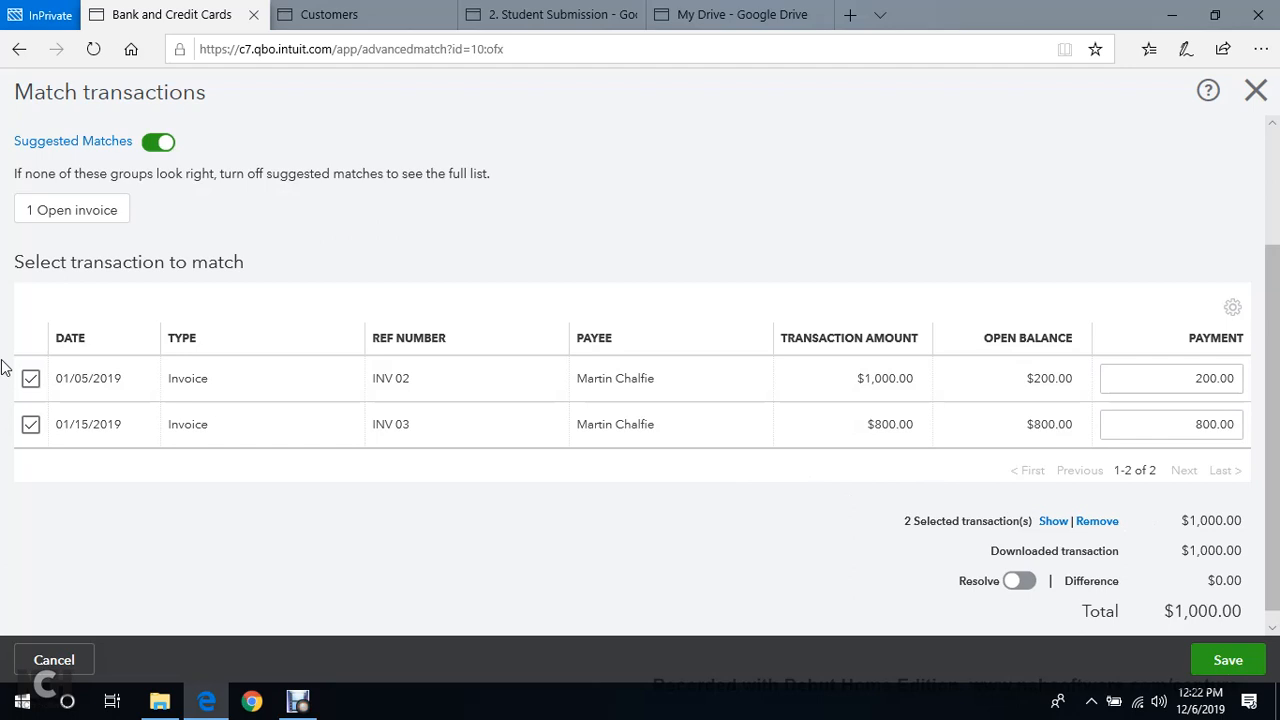
scroll(480, 160, up, 2)
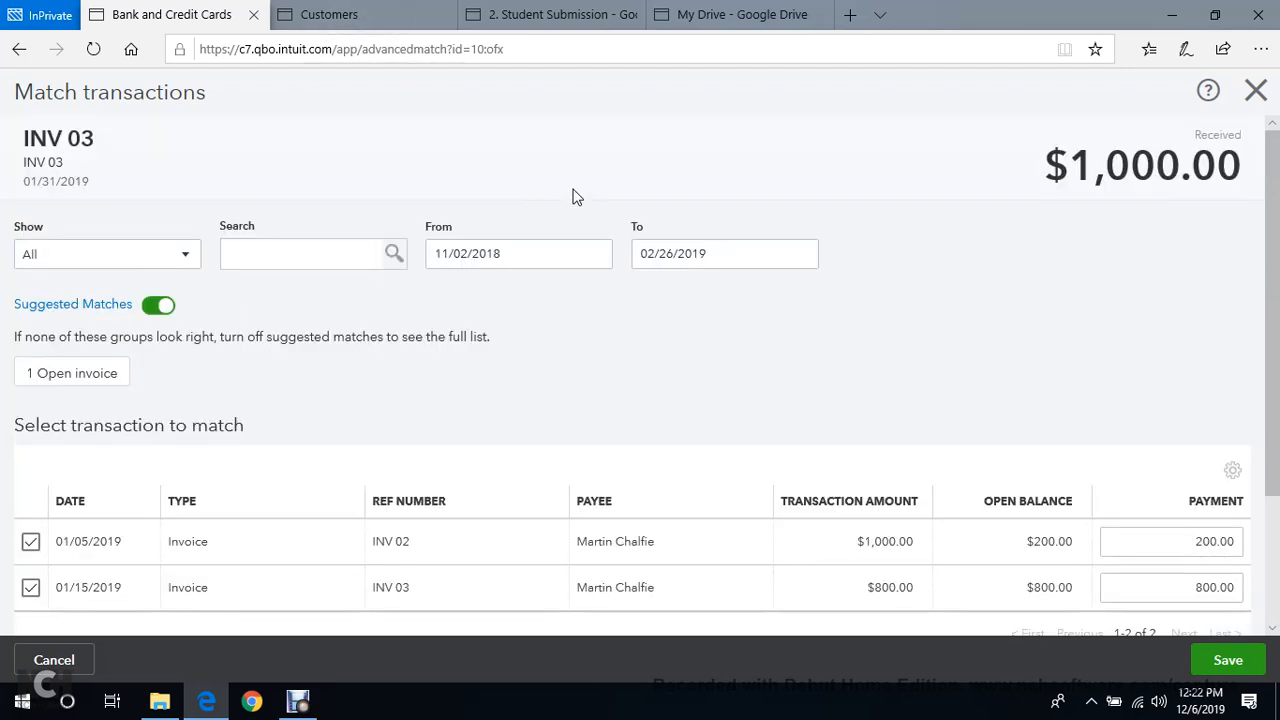
scroll(1000, 305, down, 2)
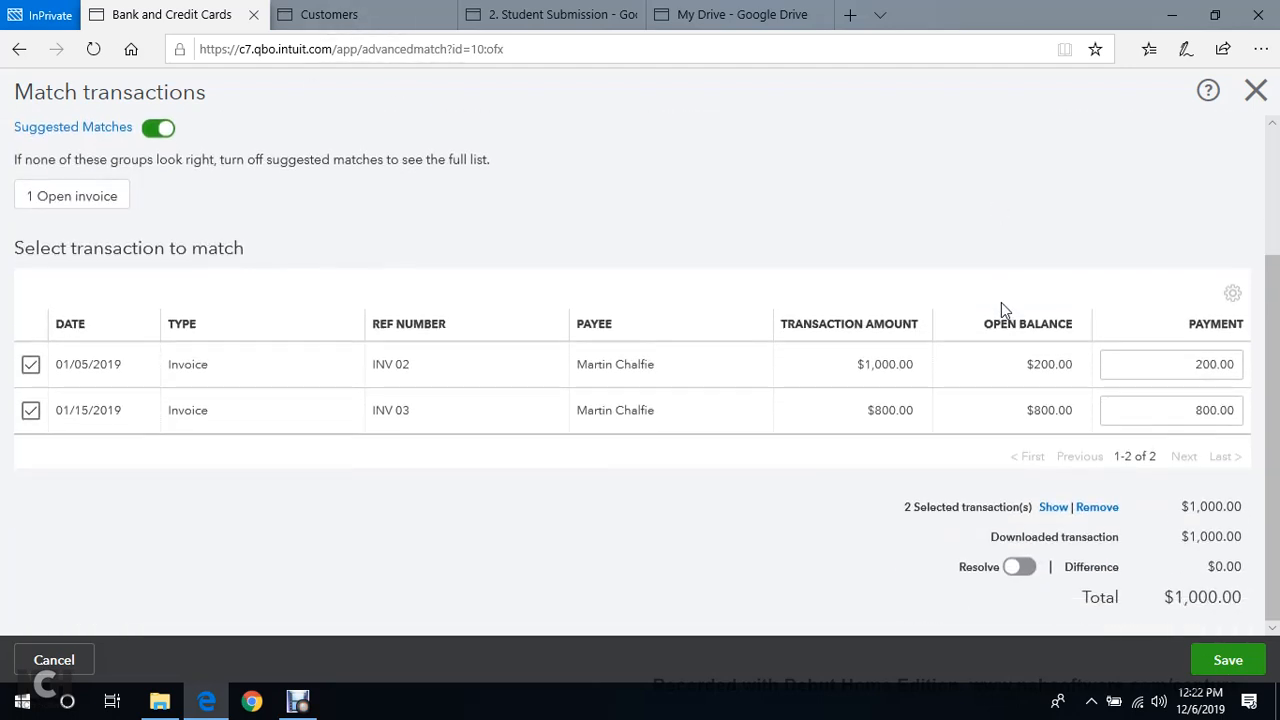
click(1199, 664)
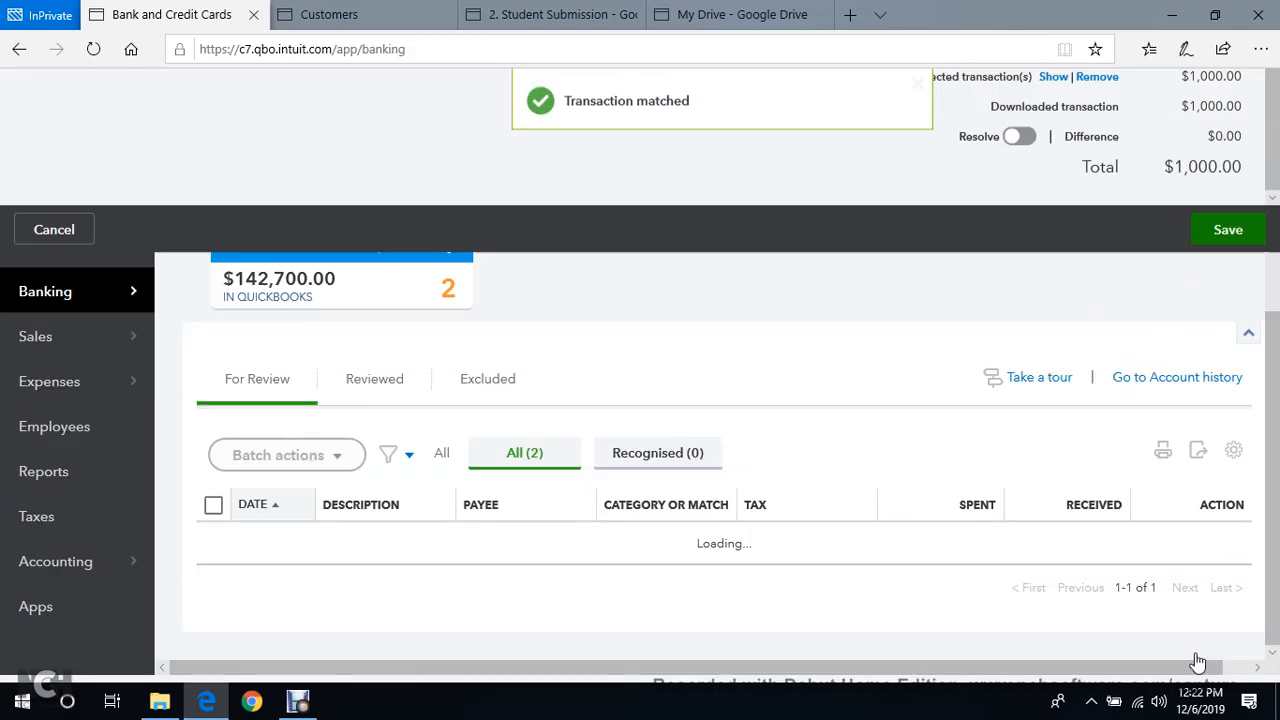
scroll(769, 383, down, 1)
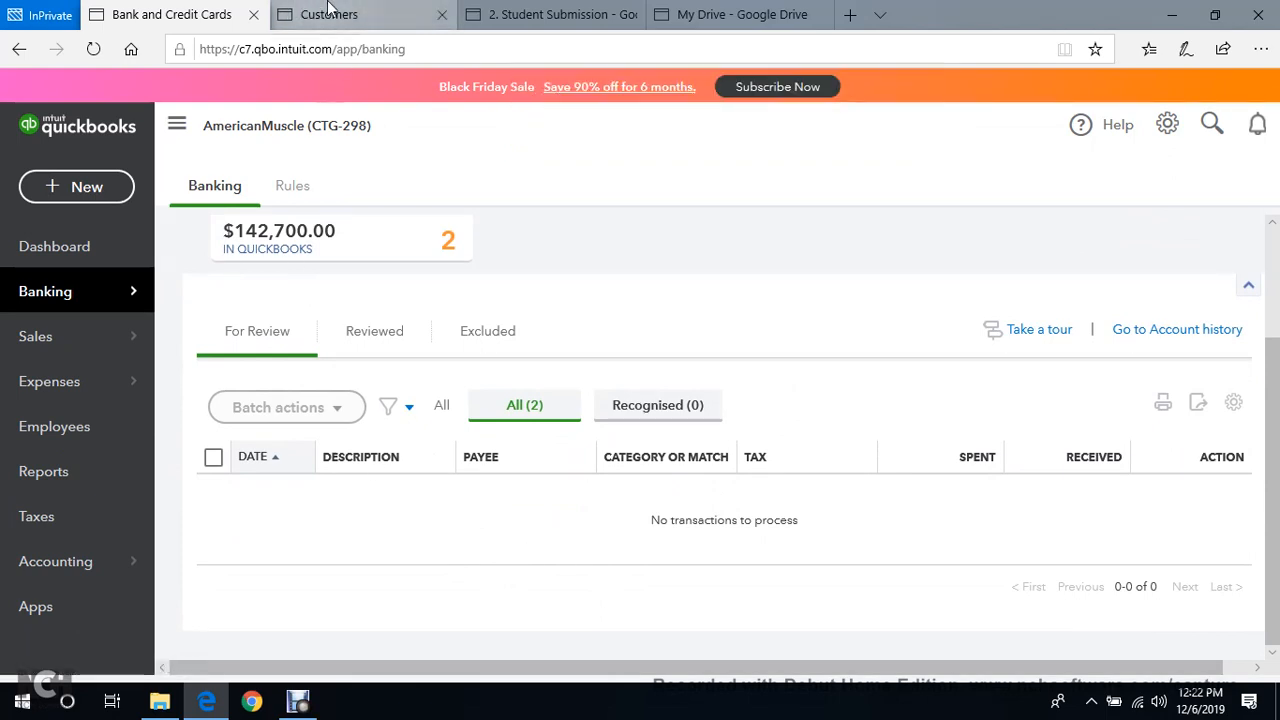
Refresh the customer's page in the other browser tab and check the payments and invoice statuses in the transaction list.
click(330, 14)
click(95, 50)
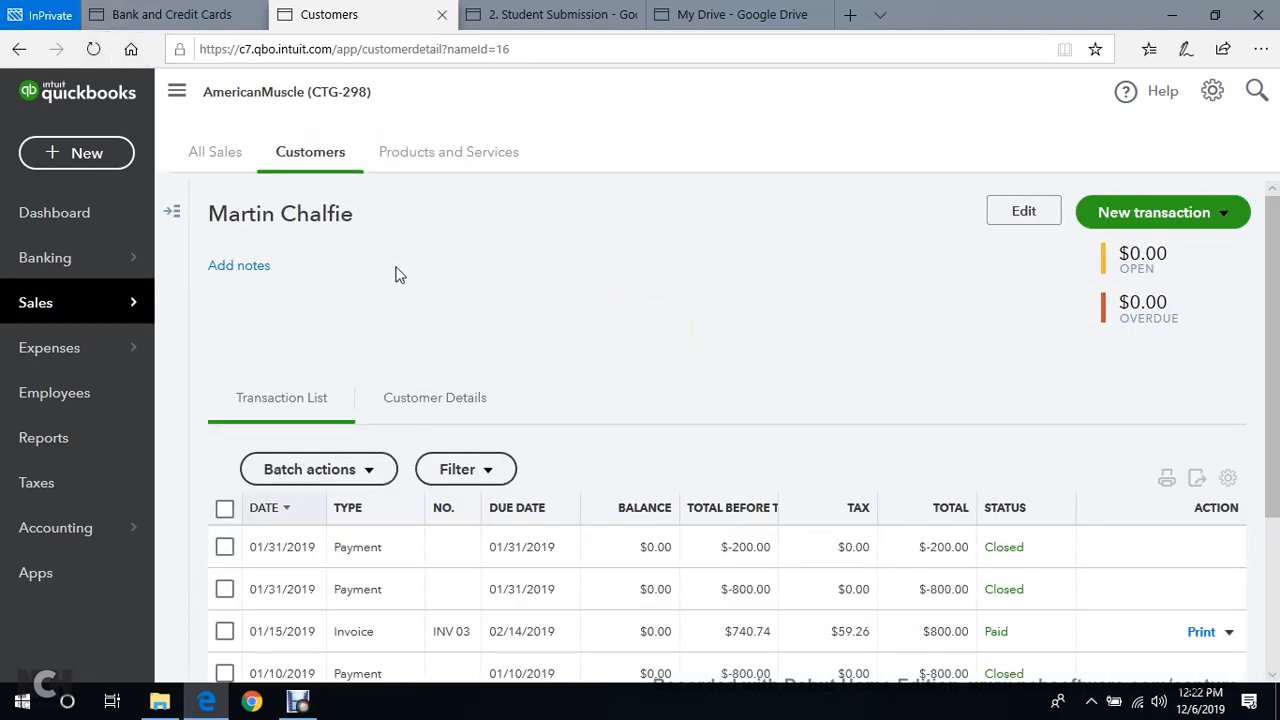
scroll(1063, 351, down, 3)
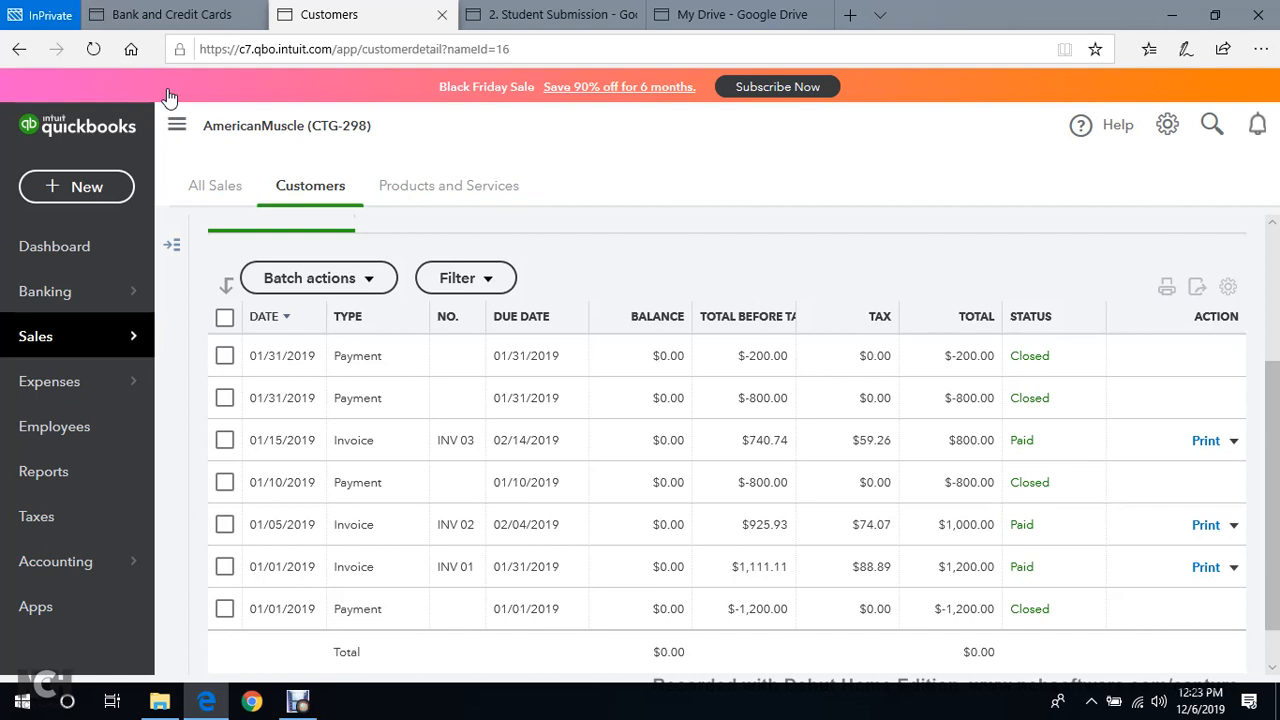
Return to the Wells Fargo bank transactions and check the For Review list for remaining items.
click(165, 14)
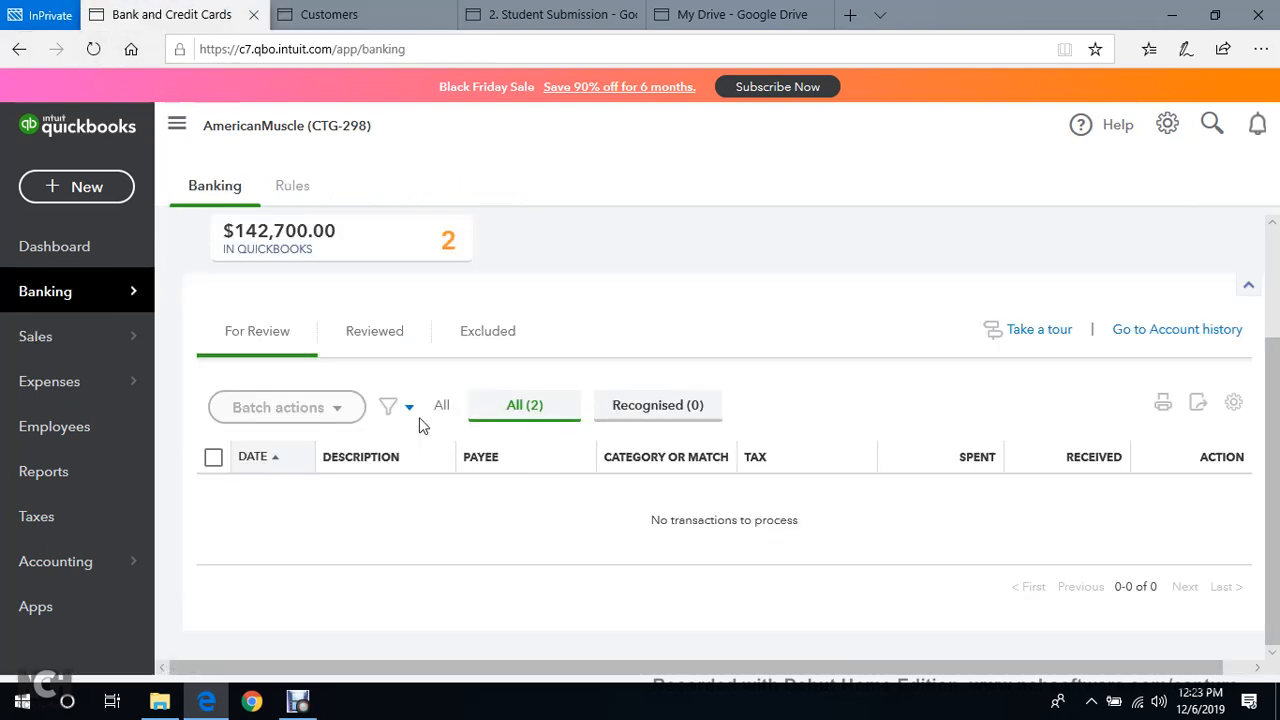
scroll(620, 514, up, 2)
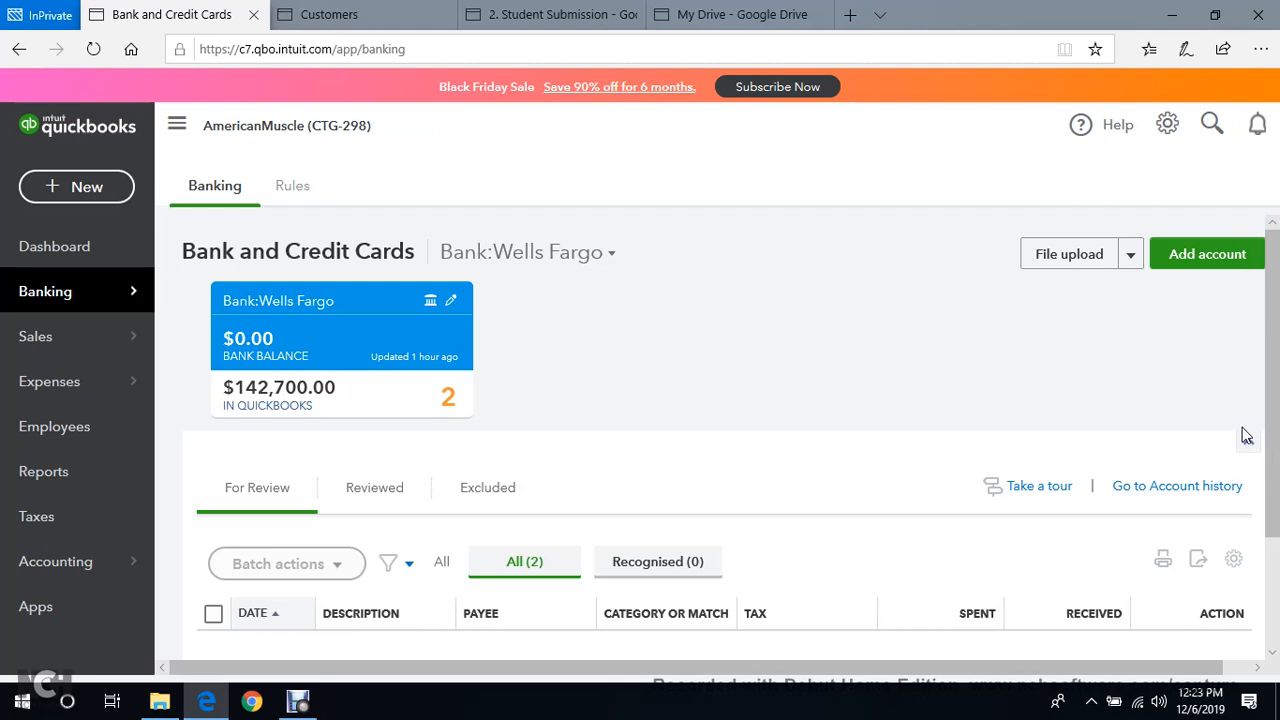
scroll(974, 420, down, 3)
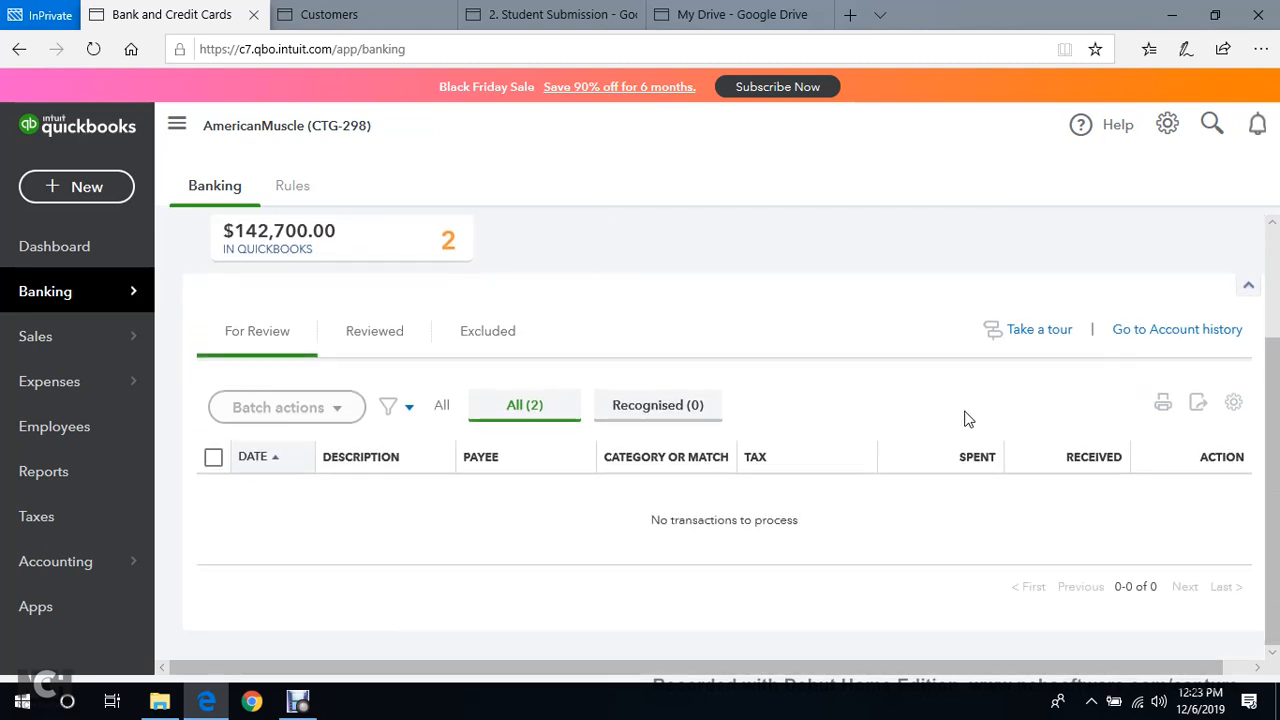
scroll(960, 418, up, 3)
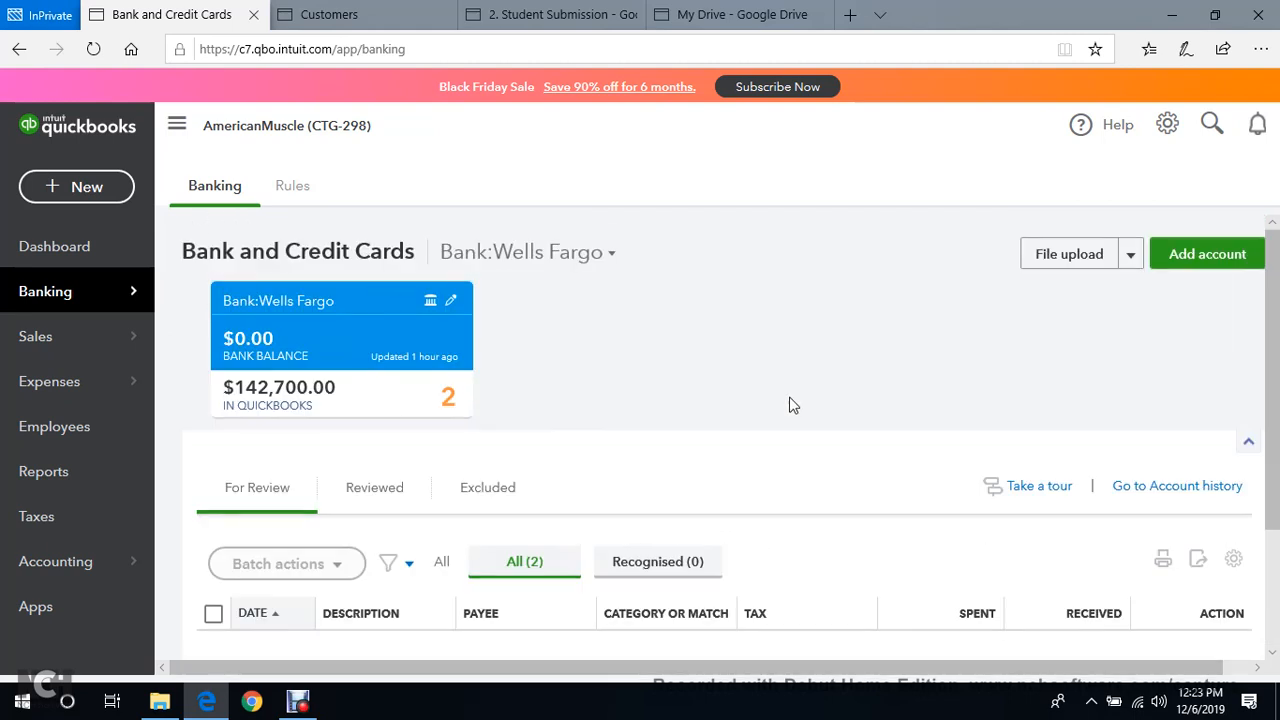
Open the company dashboard and look over its summaries and bank account balances.
click(36, 250)
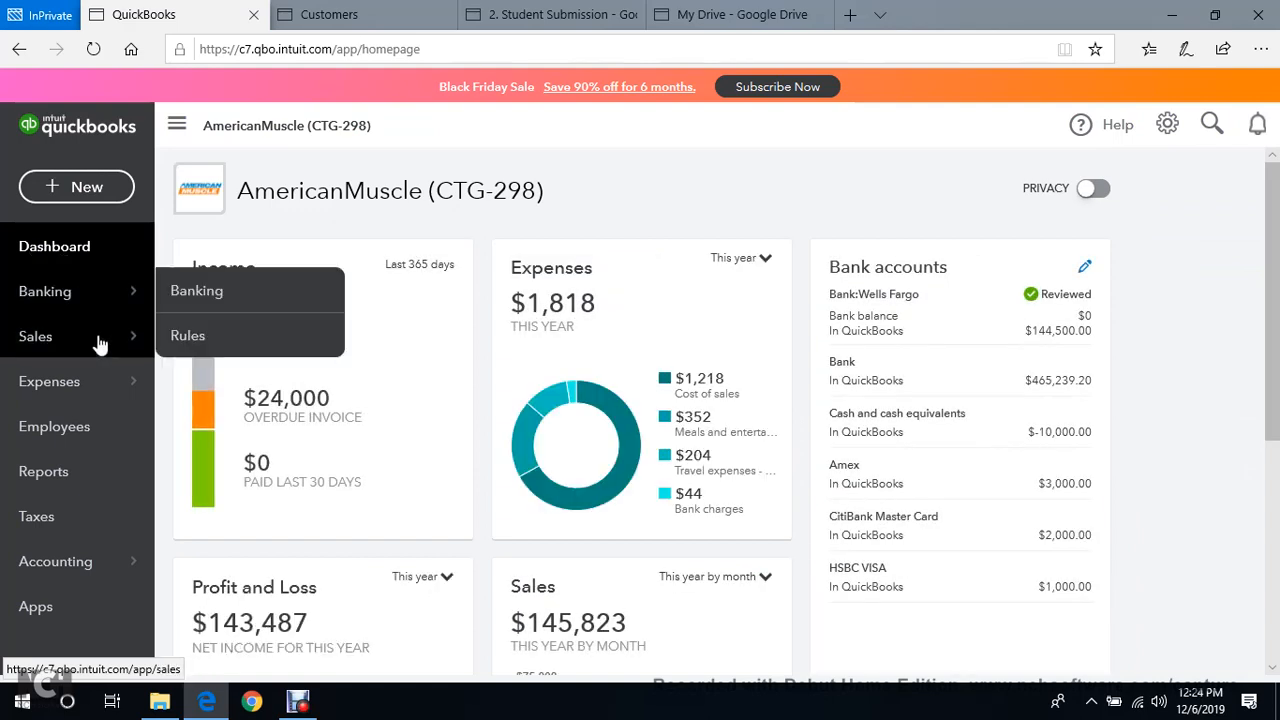
scroll(400, 392, down, 5)
scroll(396, 397, up, 5)
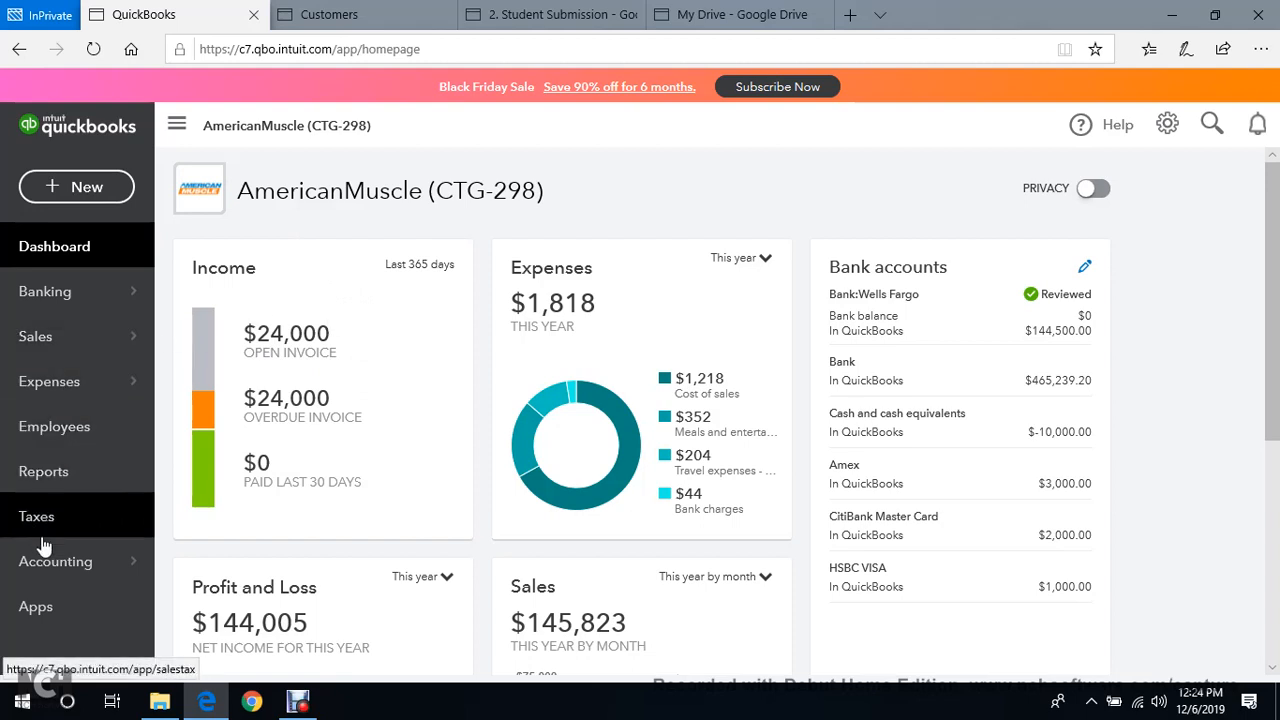
Open the Reconcile page under Accounting, get started and accept the introduction to reach the account form.
mouse_move(72, 575)
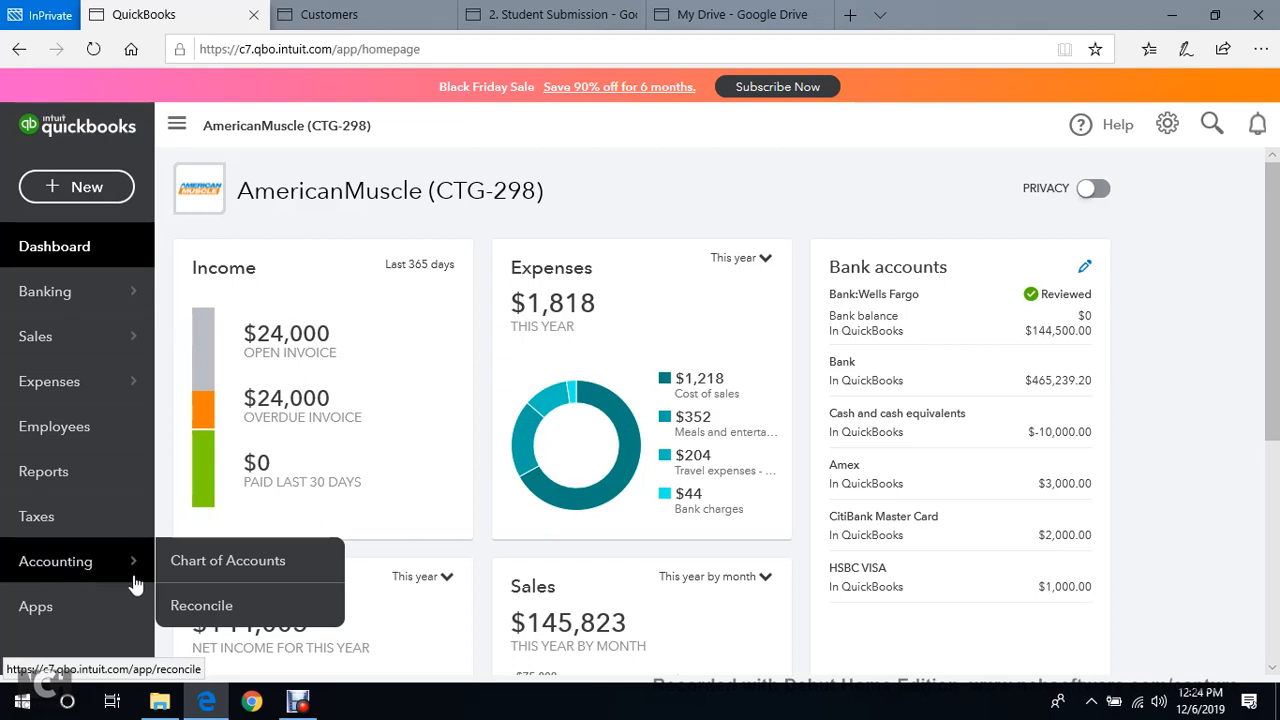
click(201, 606)
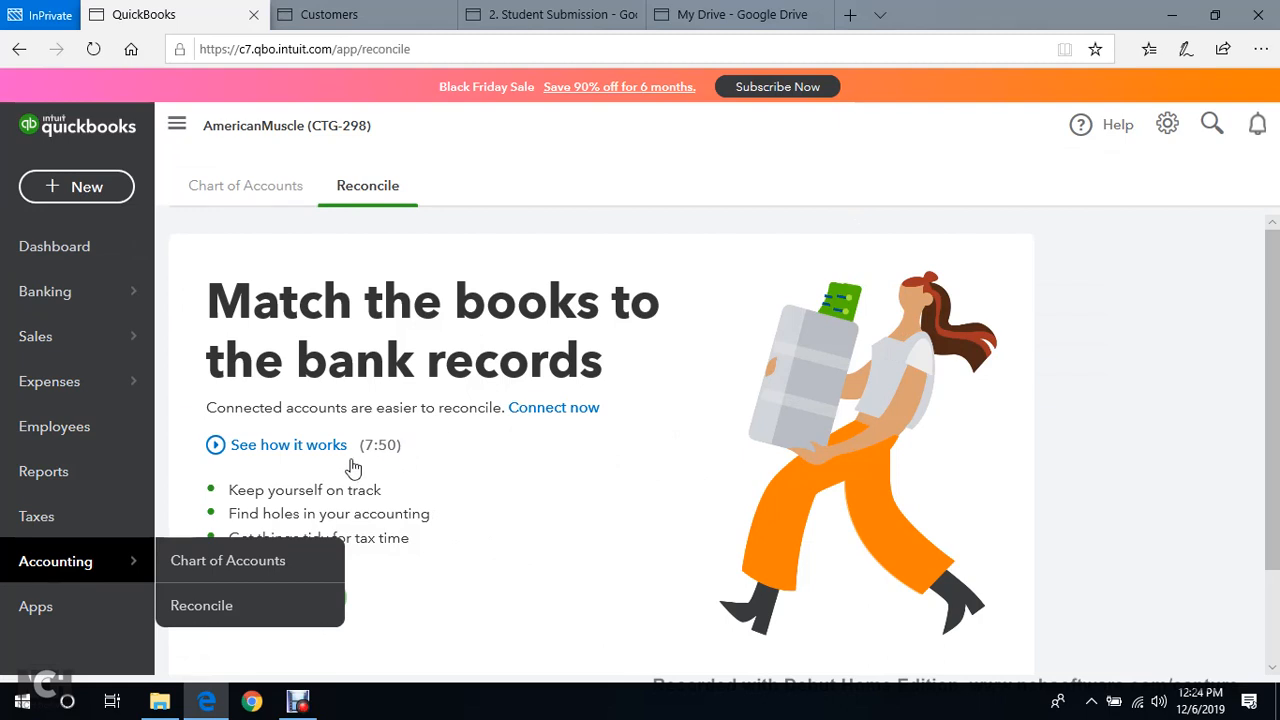
scroll(747, 428, down, 2)
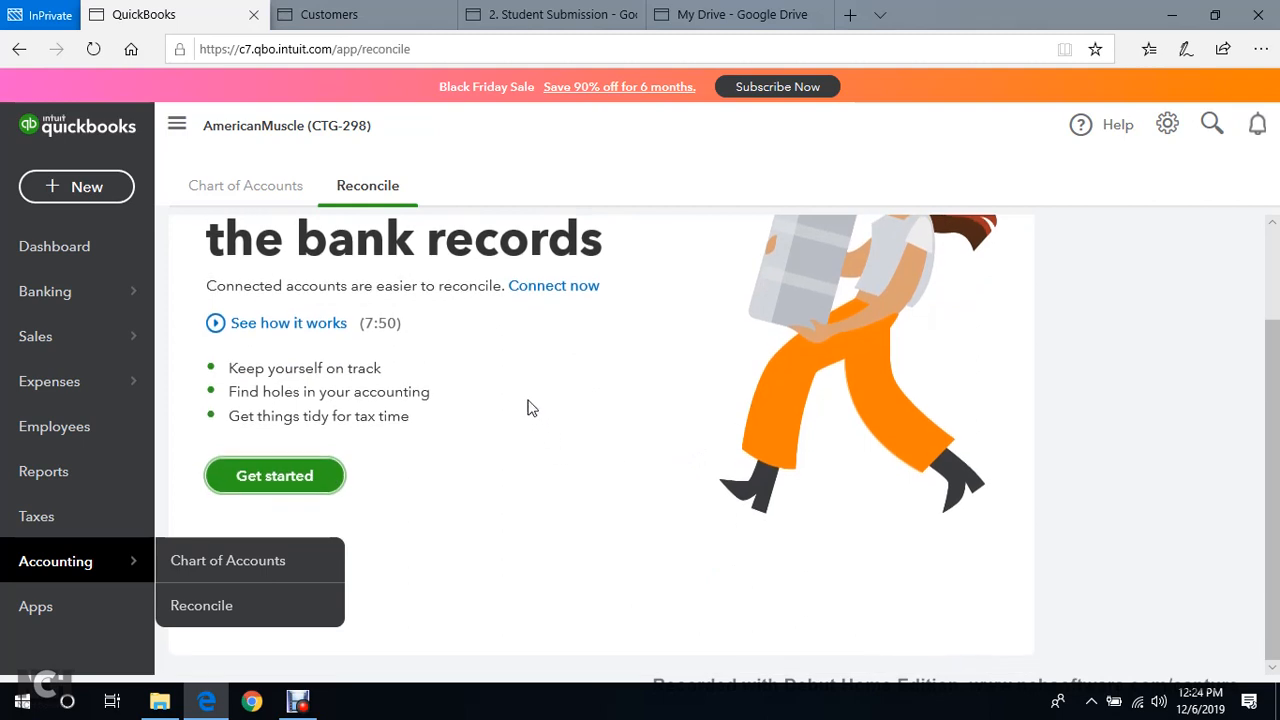
click(272, 477)
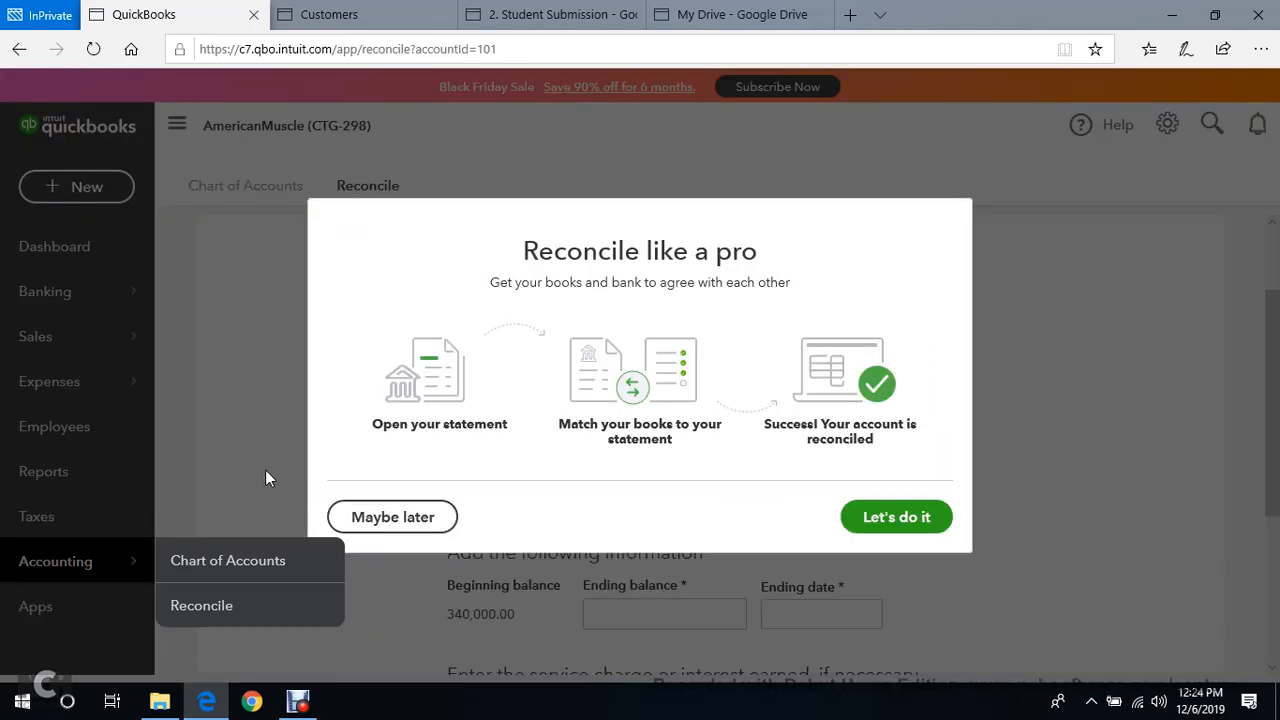
click(891, 517)
Choose Bank:Wells Fargo as the account to reconcile and set its ending balance to 143500.
scroll(937, 403, down, 2)
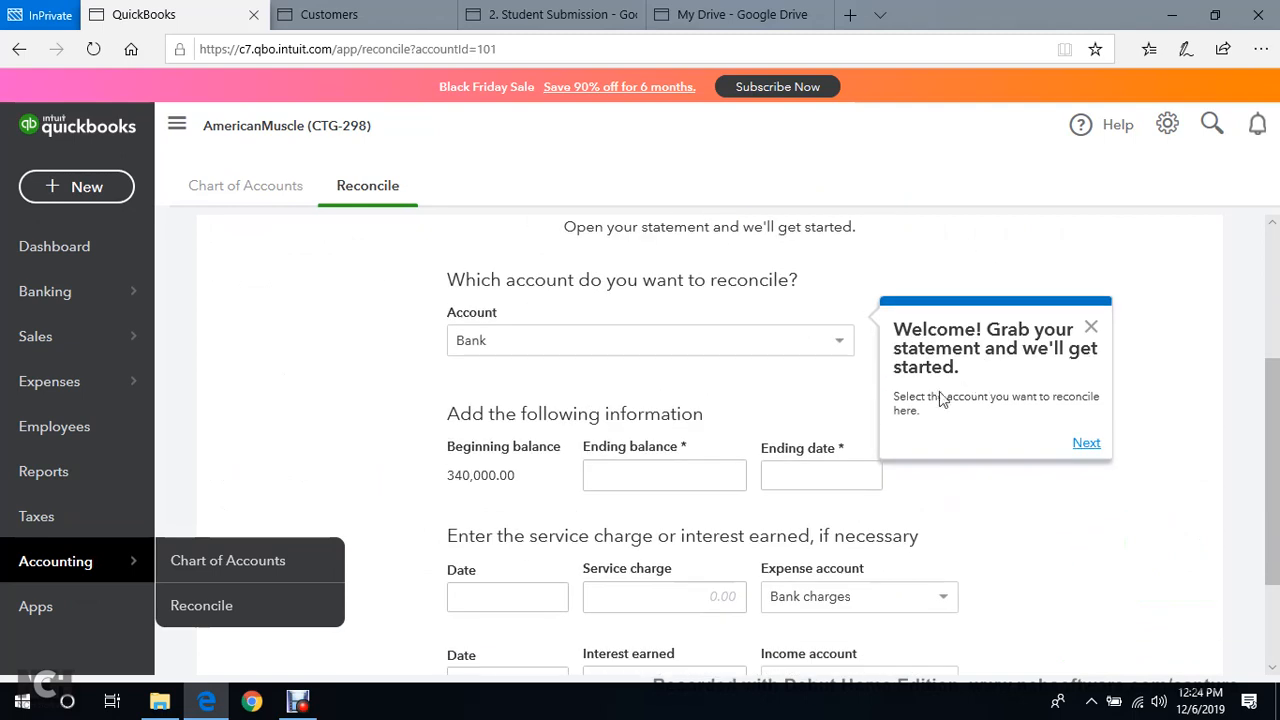
scroll(822, 423, up, 2)
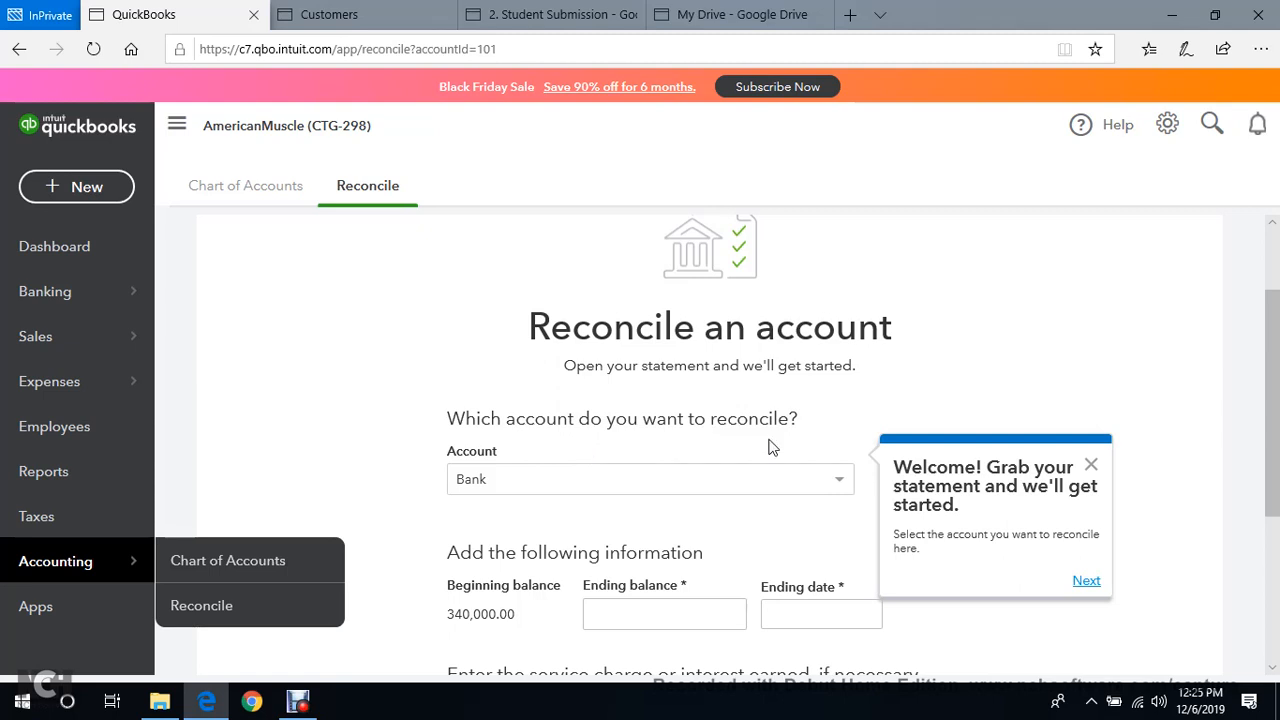
scroll(912, 432, down, 1)
scroll(660, 345, down, 1)
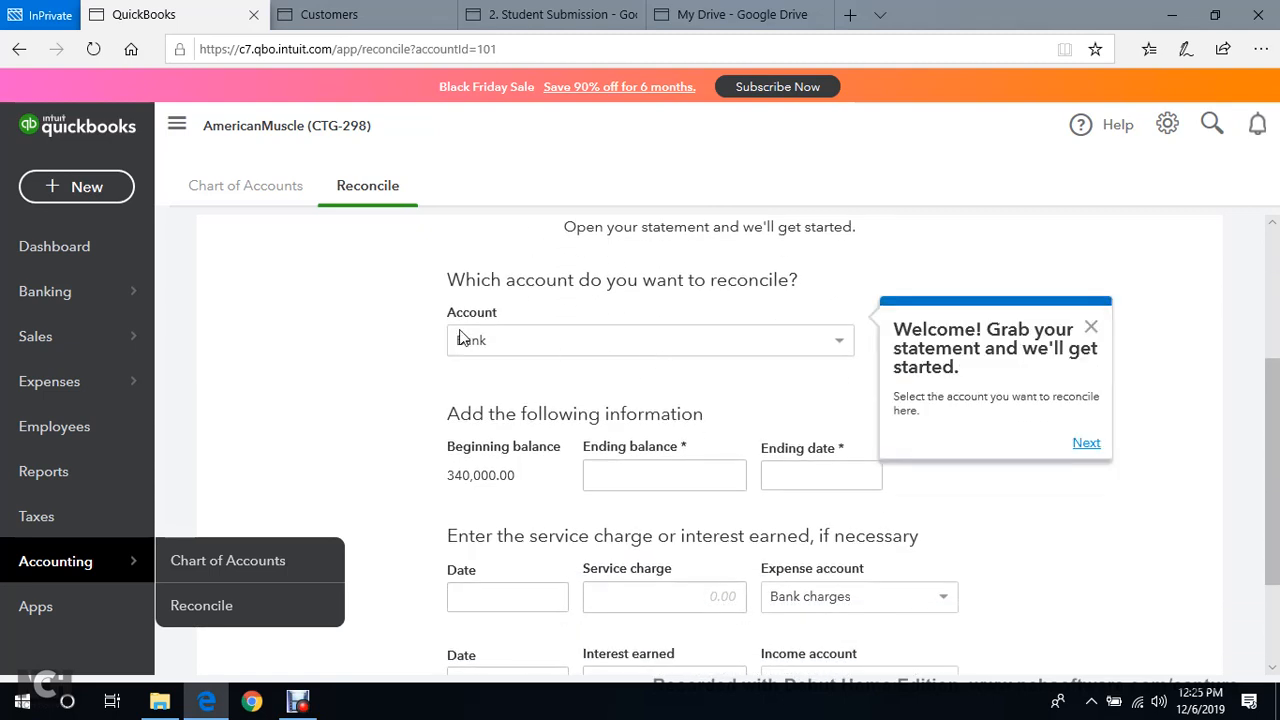
click(818, 339)
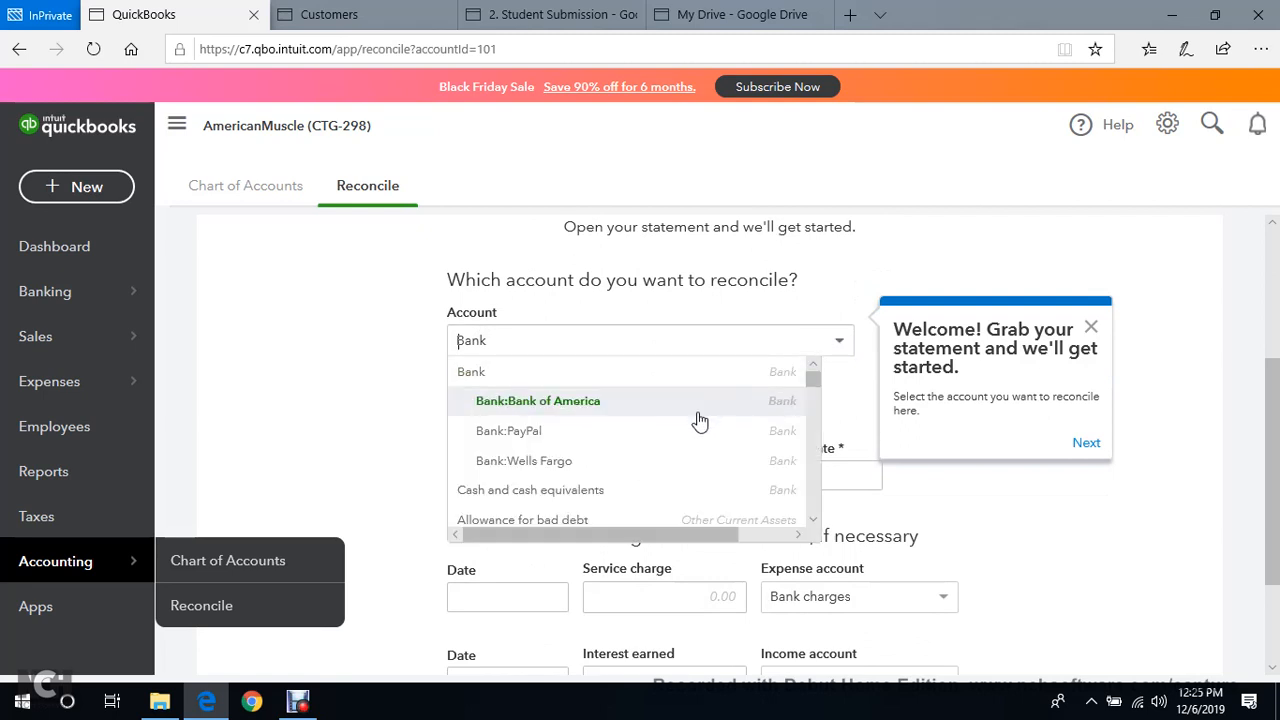
click(592, 461)
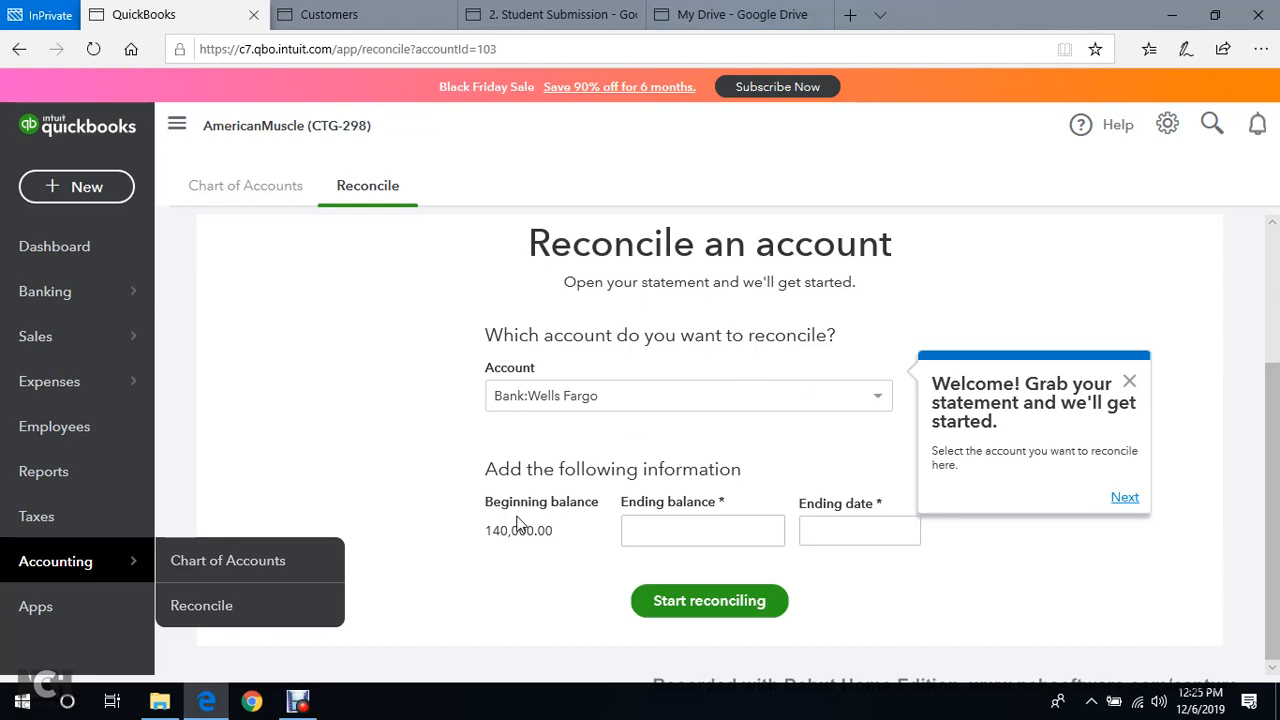
click(686, 526)
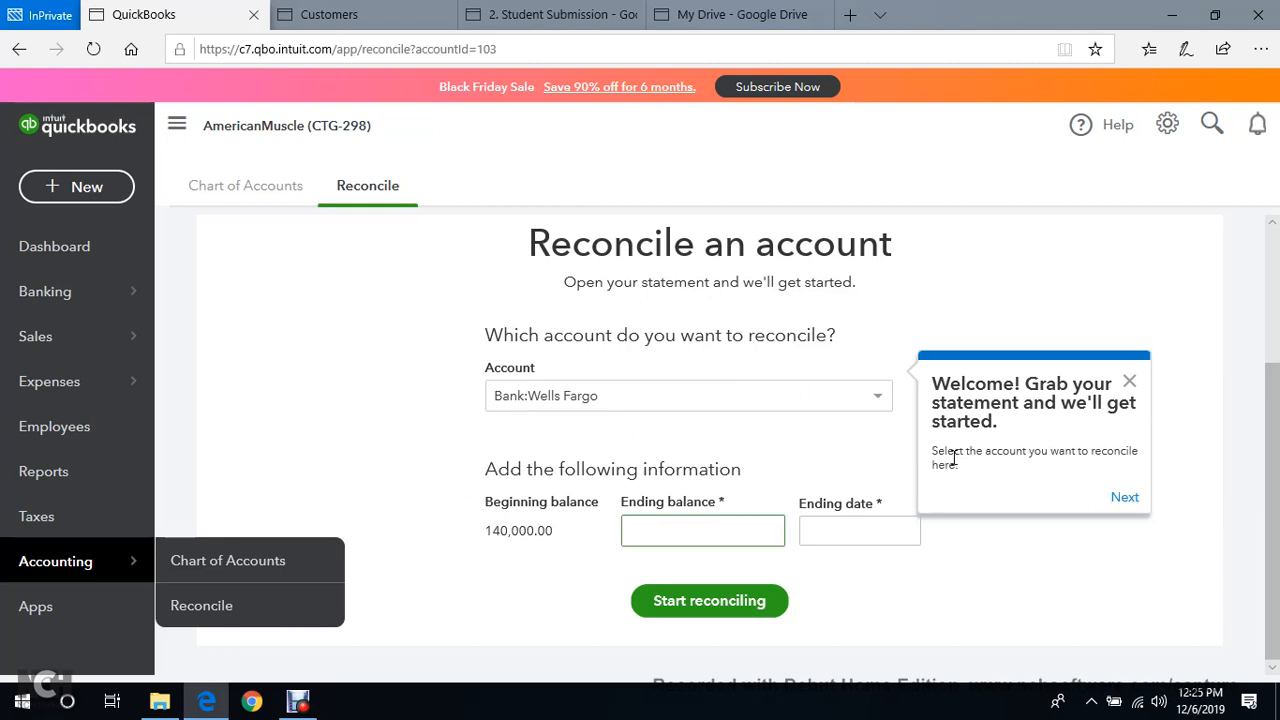
text(143500)
Open the January QBO CTG 251 bank statement from Downloads in Excel, check the sum of B2:B11, close it and return to the browser.
click(159, 702)
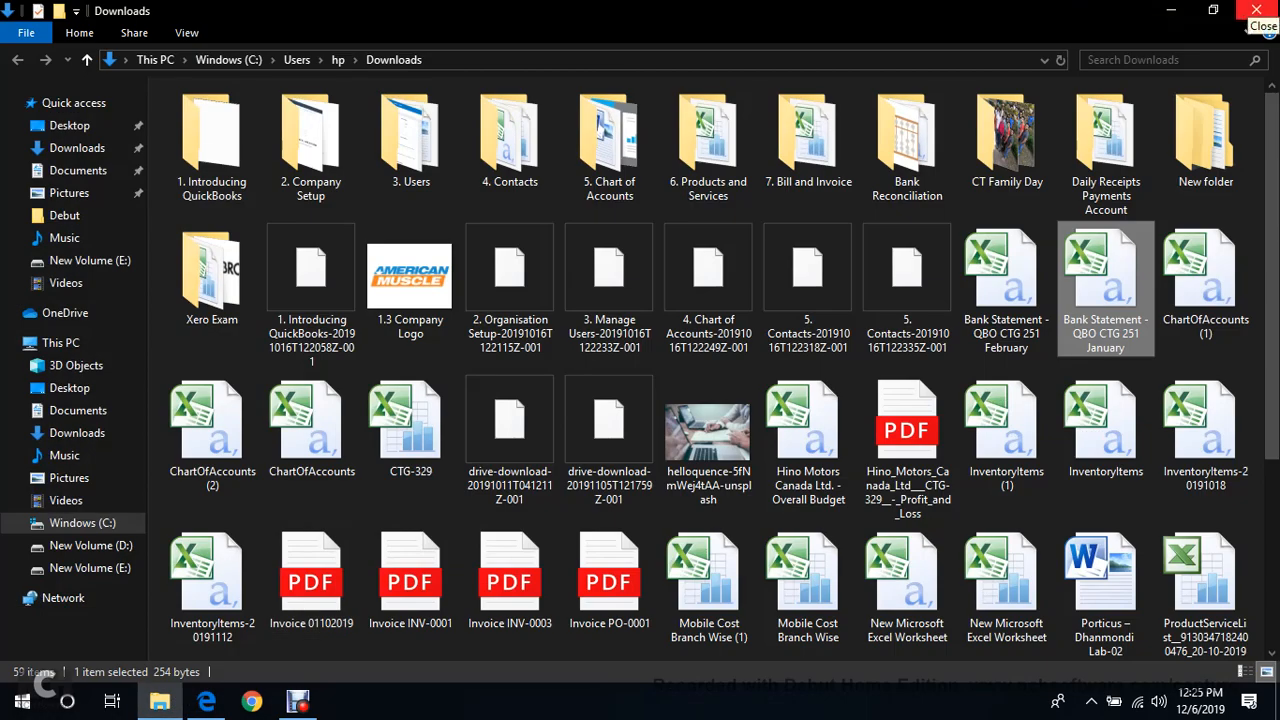
double_click(1100, 270)
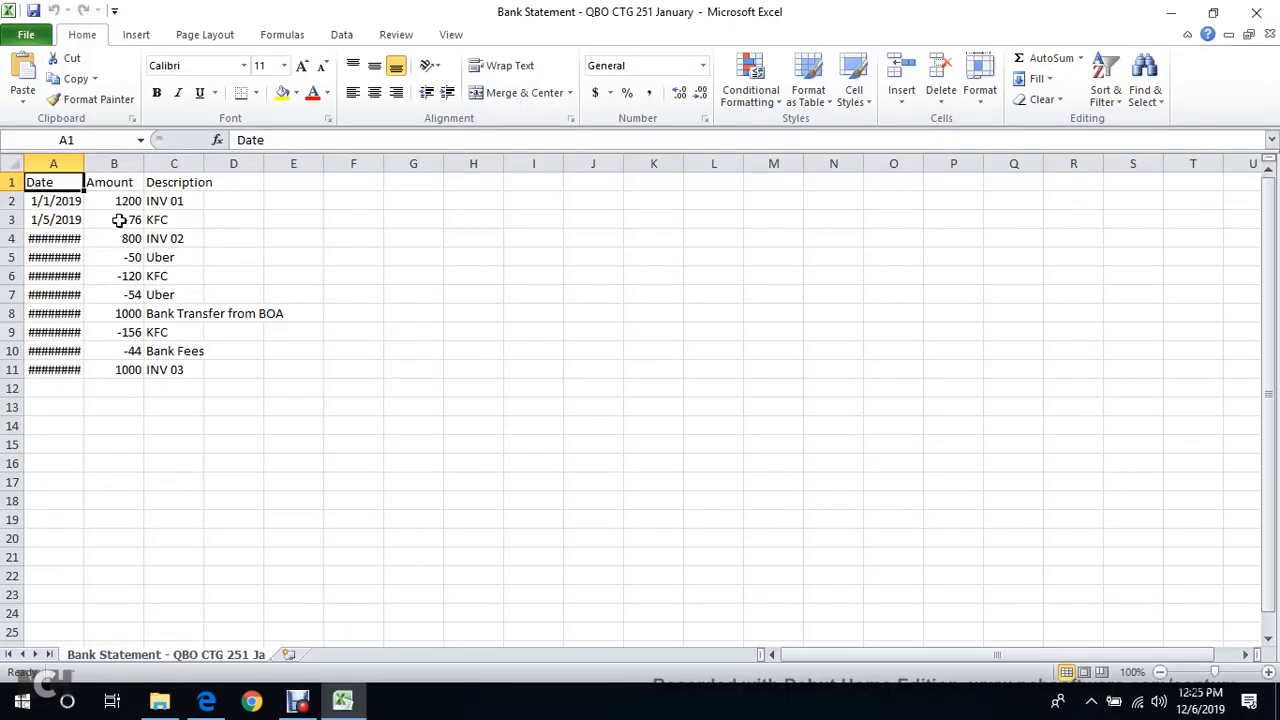
drag(117, 203, 110, 363)
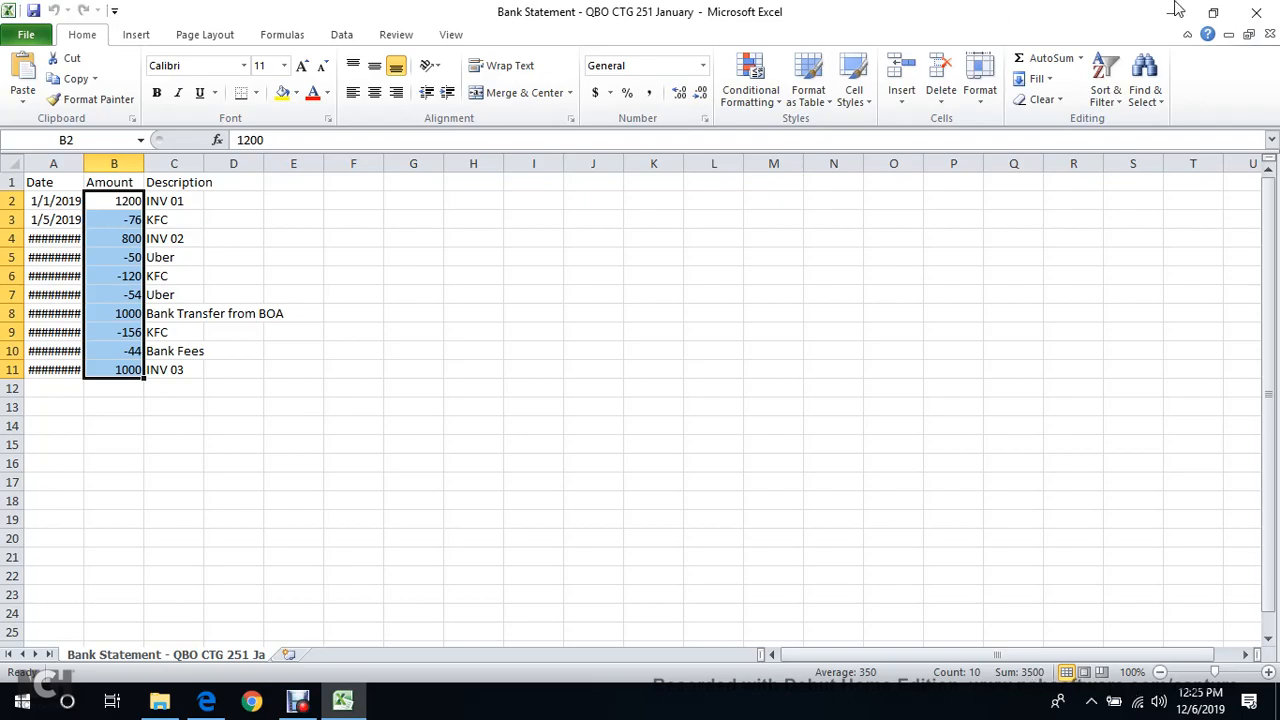
click(1256, 12)
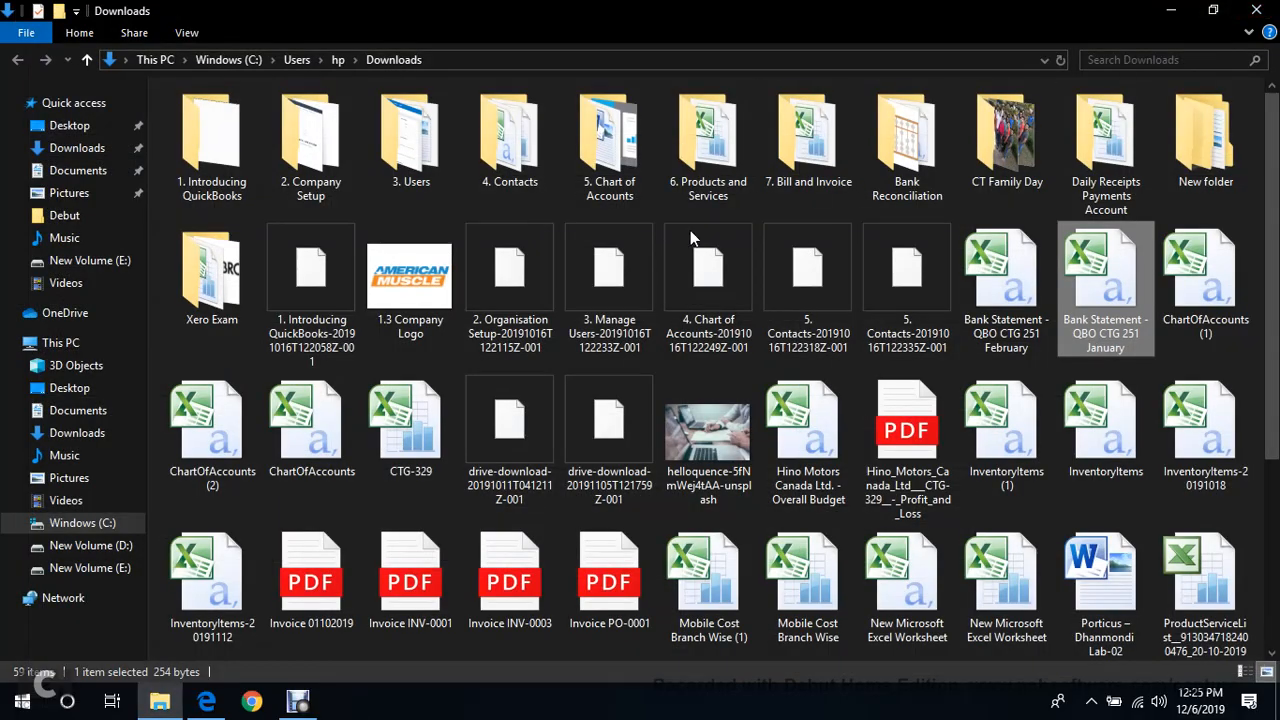
click(206, 703)
Set the ending date for the Wells Fargo reconciliation to 01/31/2019.
click(714, 532)
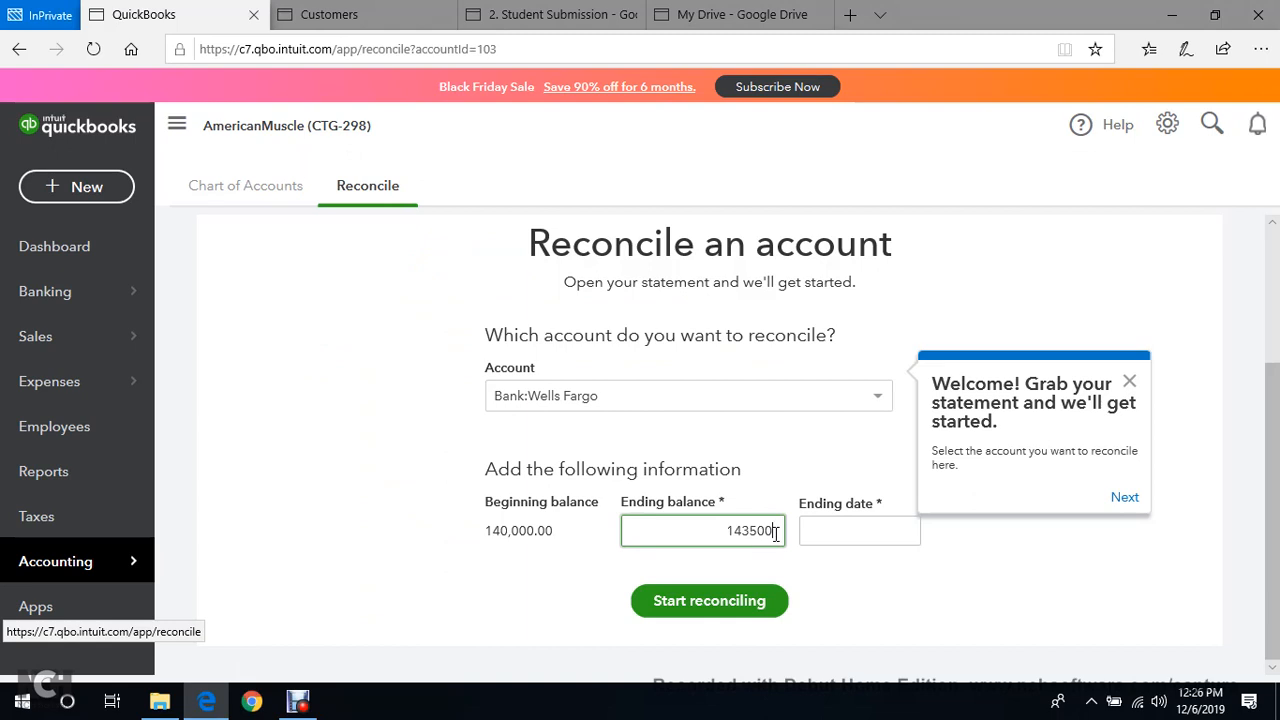
click(391, 334)
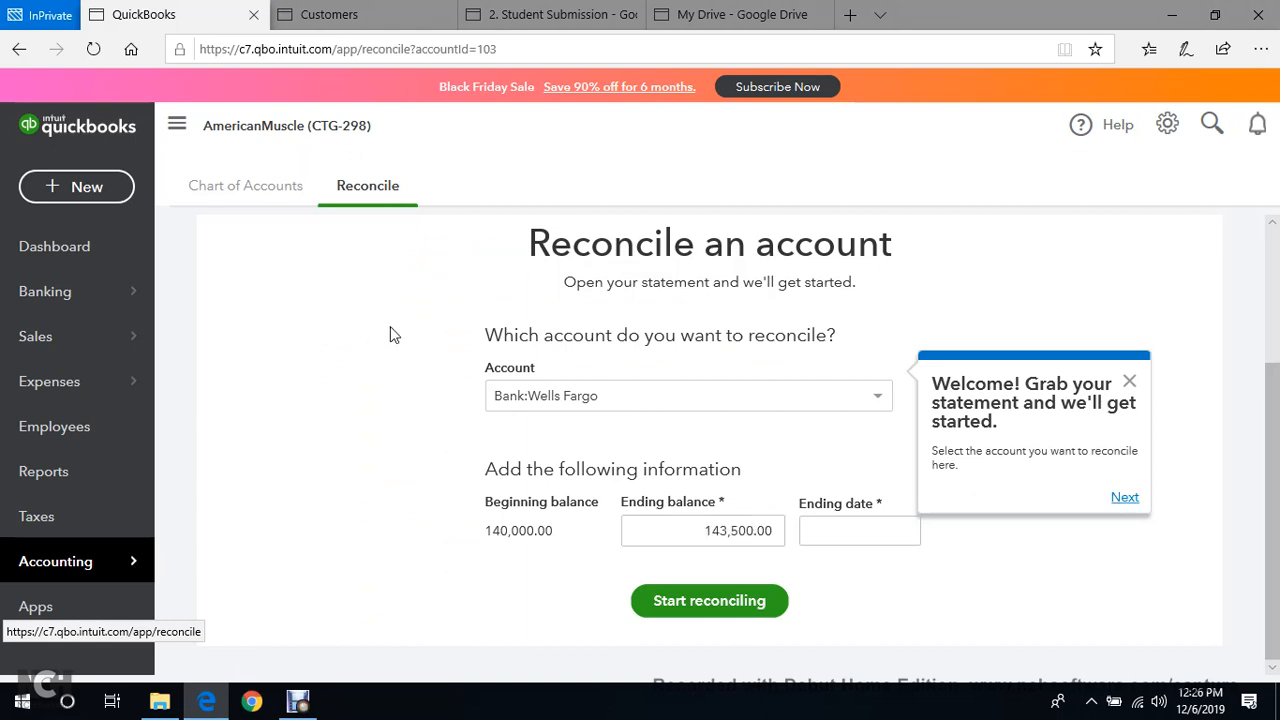
click(907, 534)
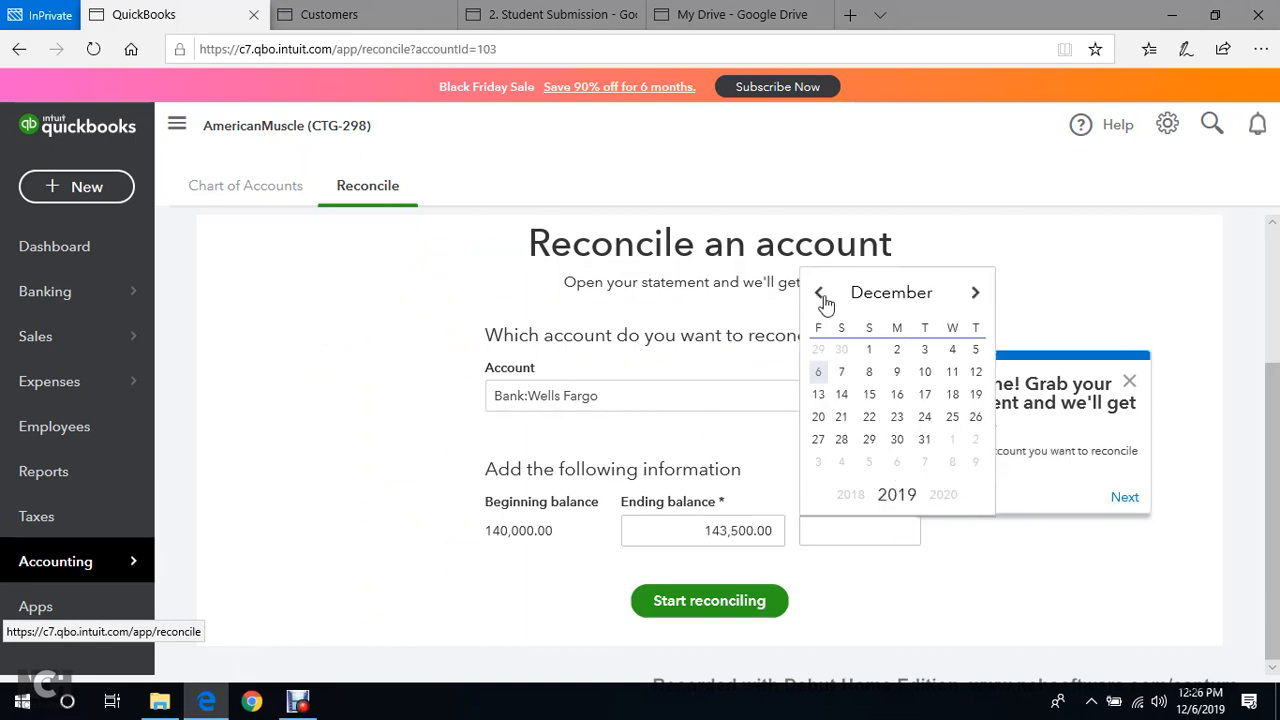
click(896, 294)
click(895, 318)
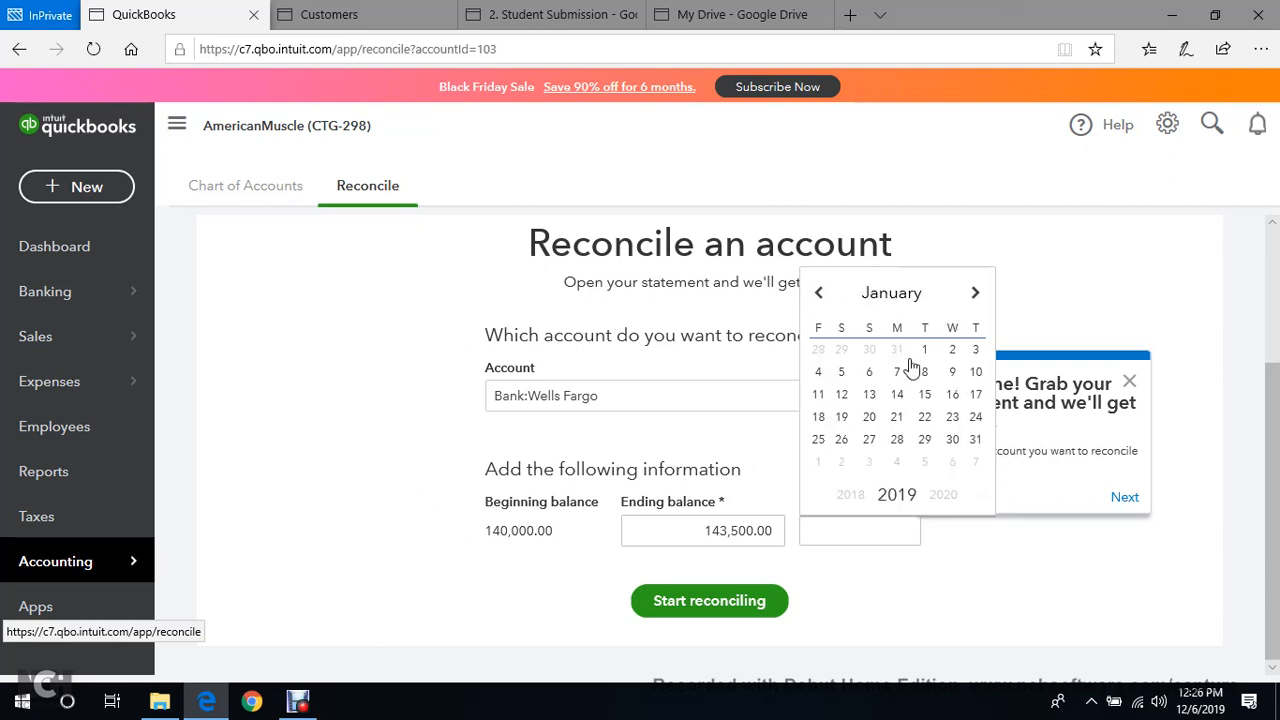
click(975, 439)
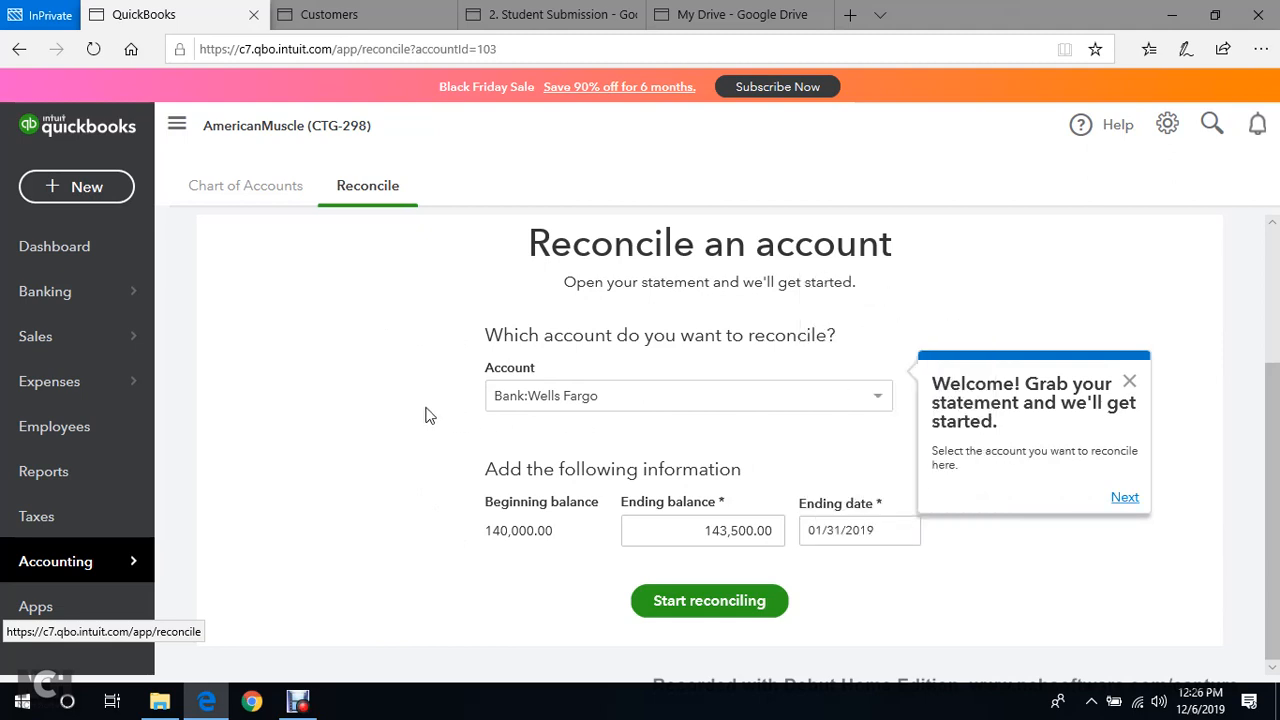
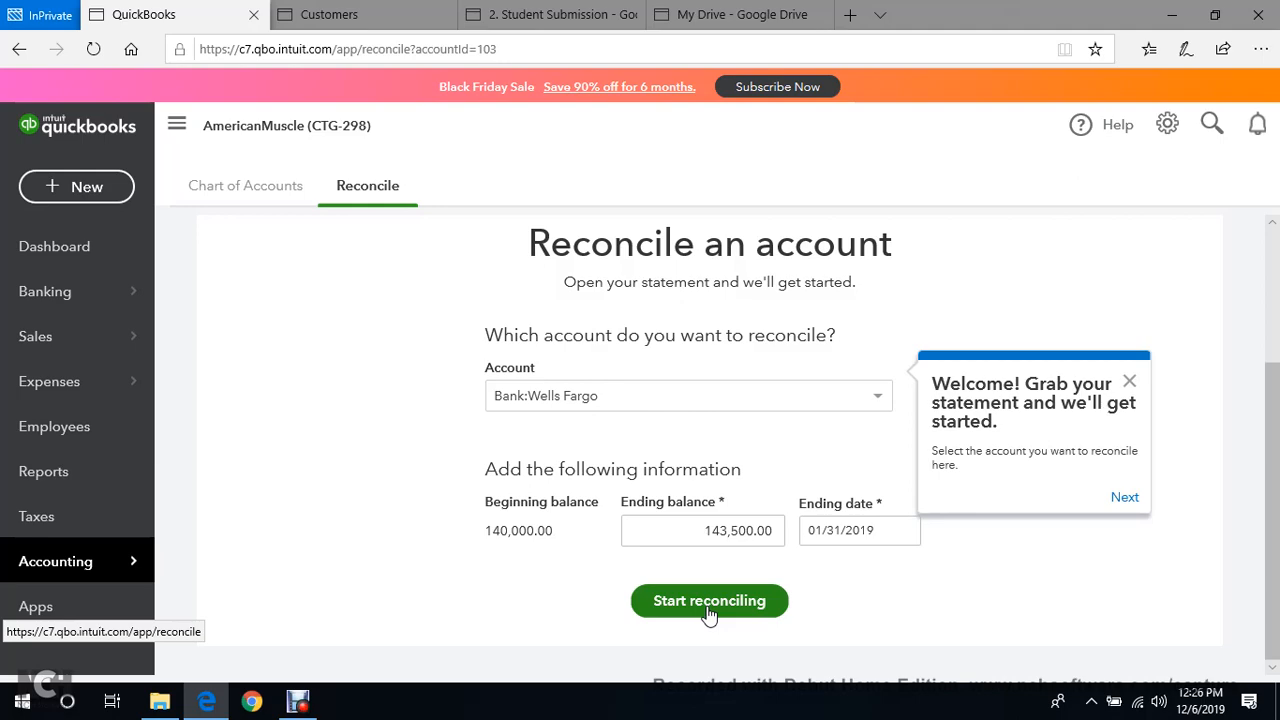
Reopen the January QBO CTG 251 bank statement in Excel, check the sum of amounts B2:B11, close it and return to QuickBooks.
click(176, 705)
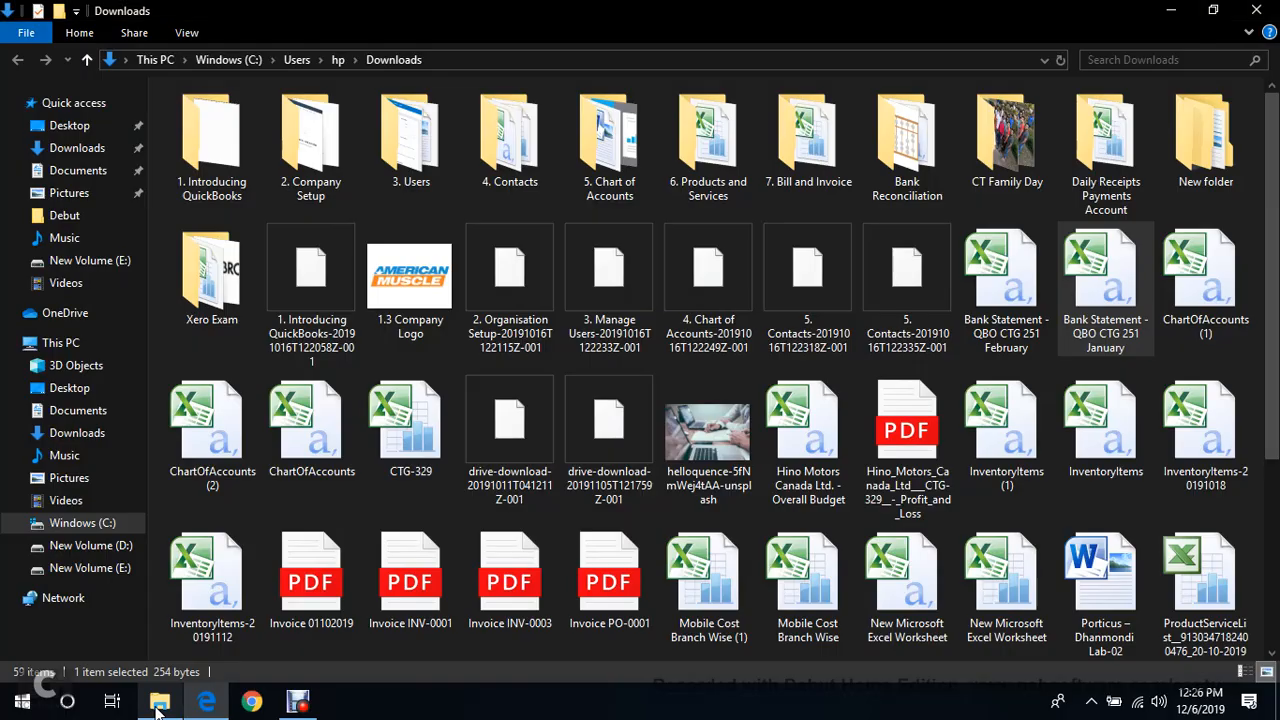
double_click(1105, 265)
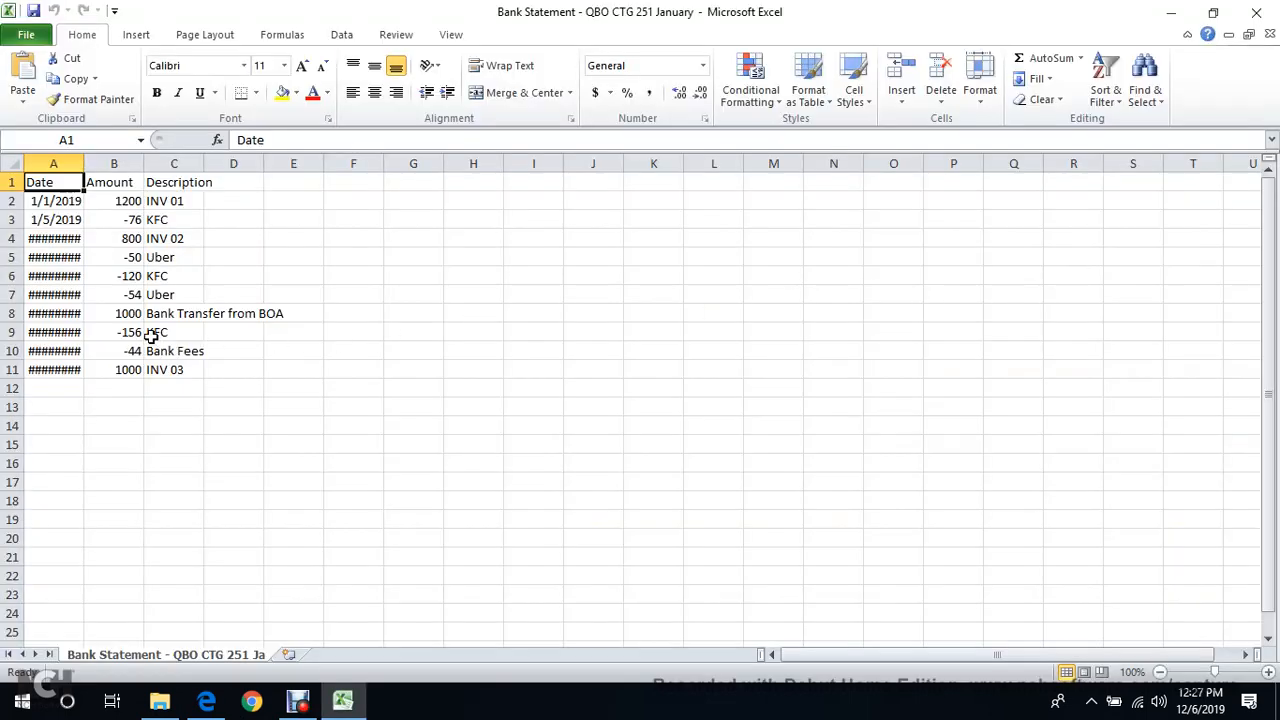
drag(116, 203, 111, 368)
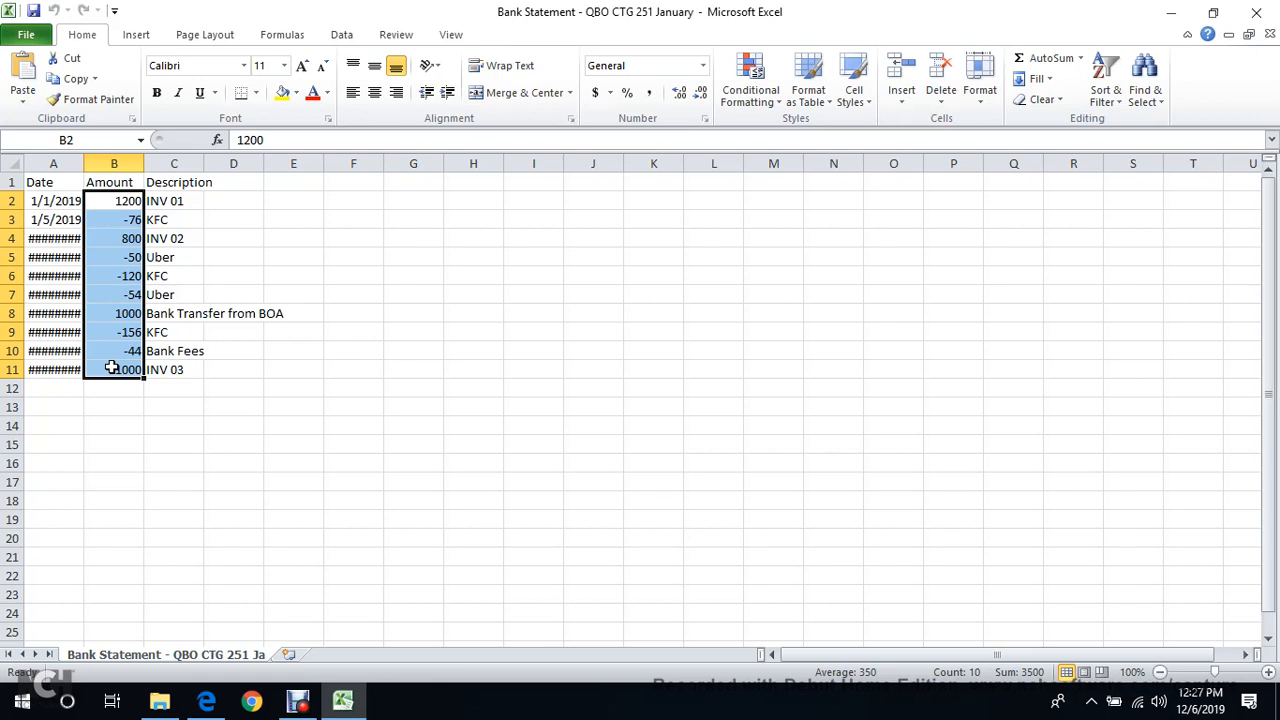
click(1256, 12)
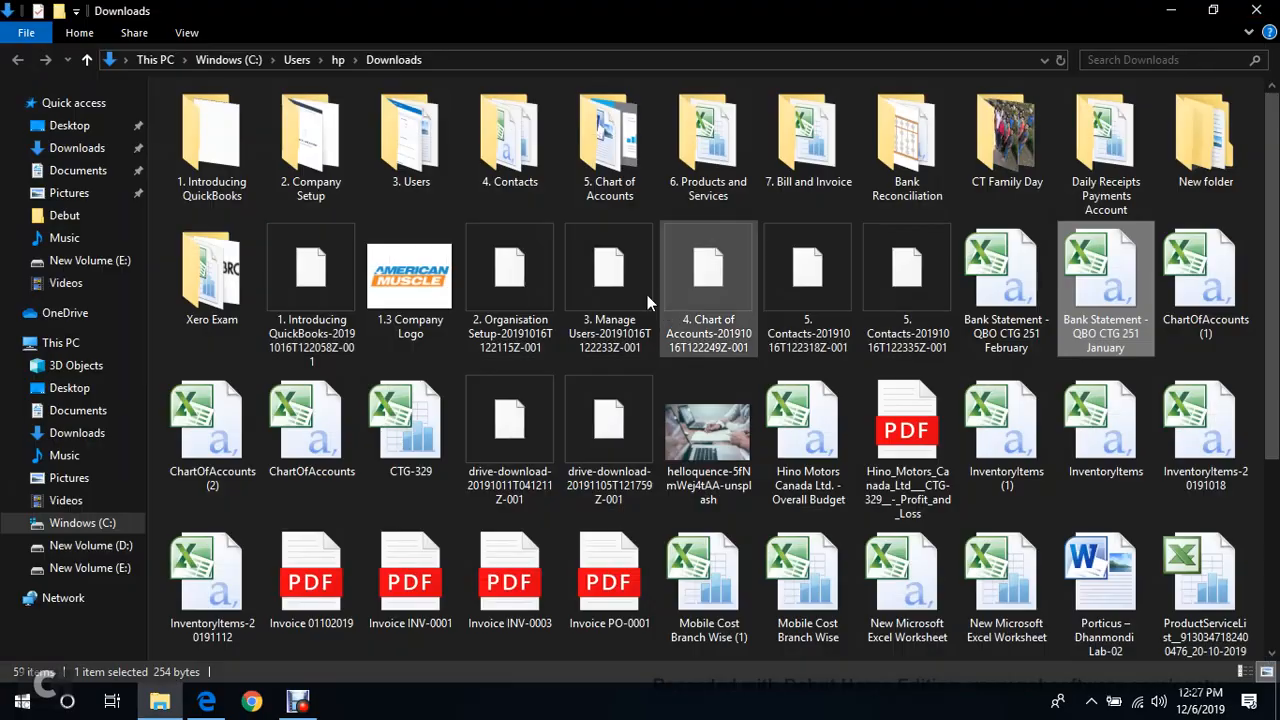
click(206, 701)
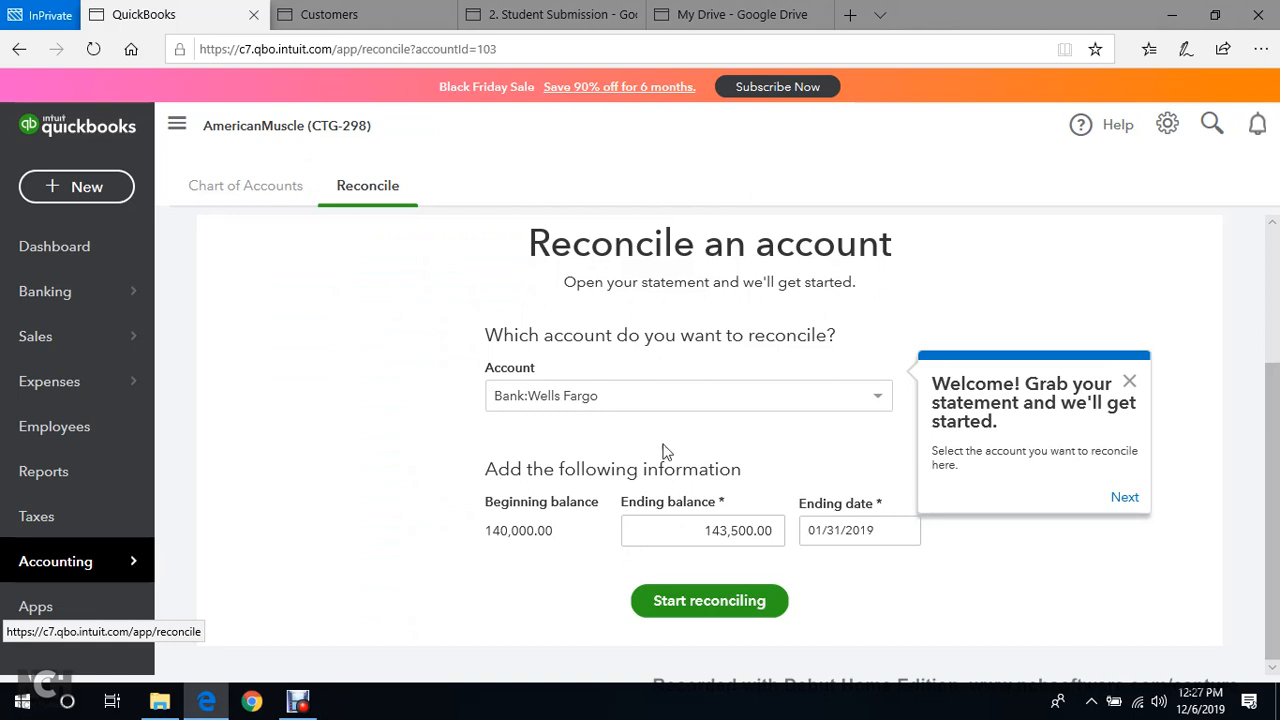
Start reconciling the Wells Fargo account and dismiss the tip about how the statement organises transactions.
click(684, 604)
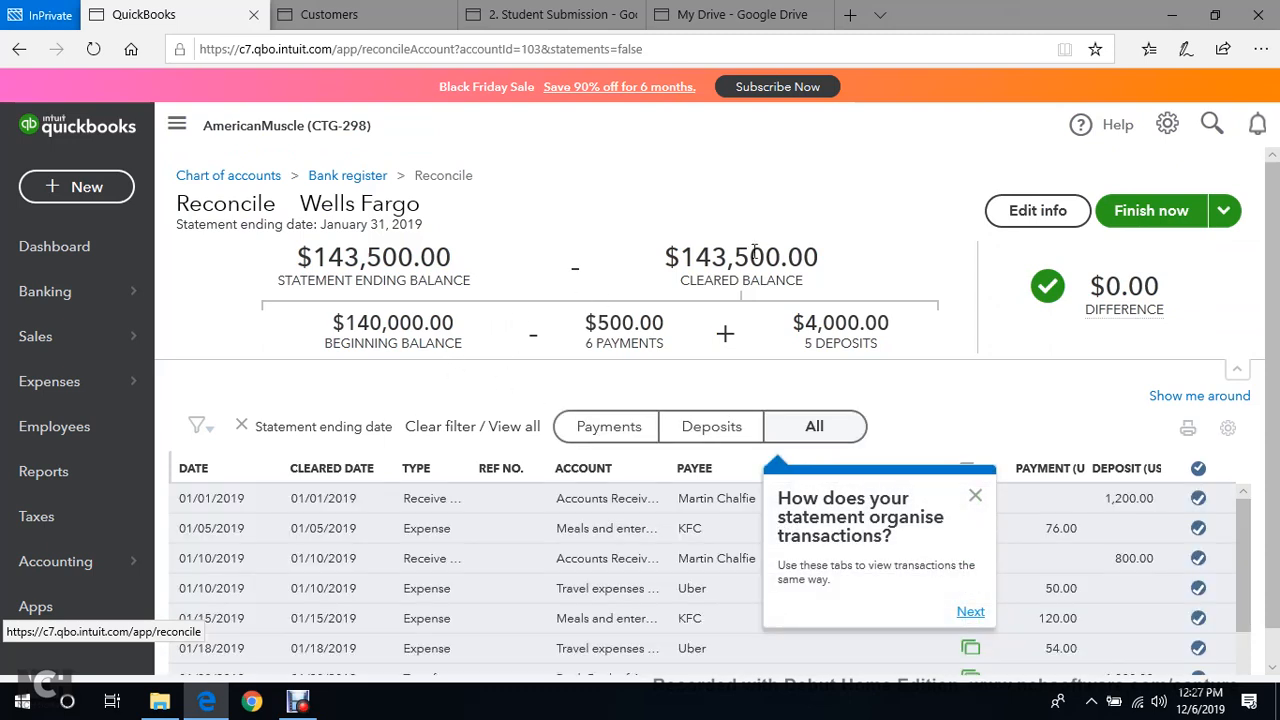
scroll(555, 414, down, 1)
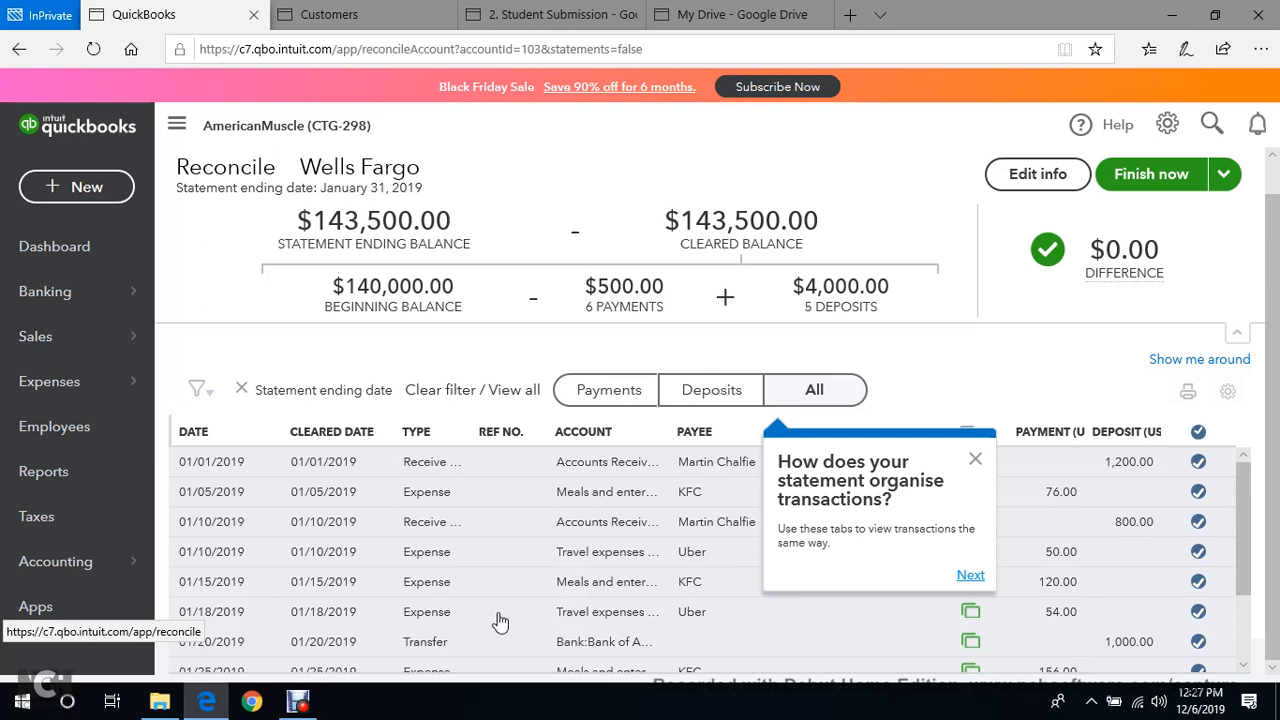
scroll(500, 621, down, 3)
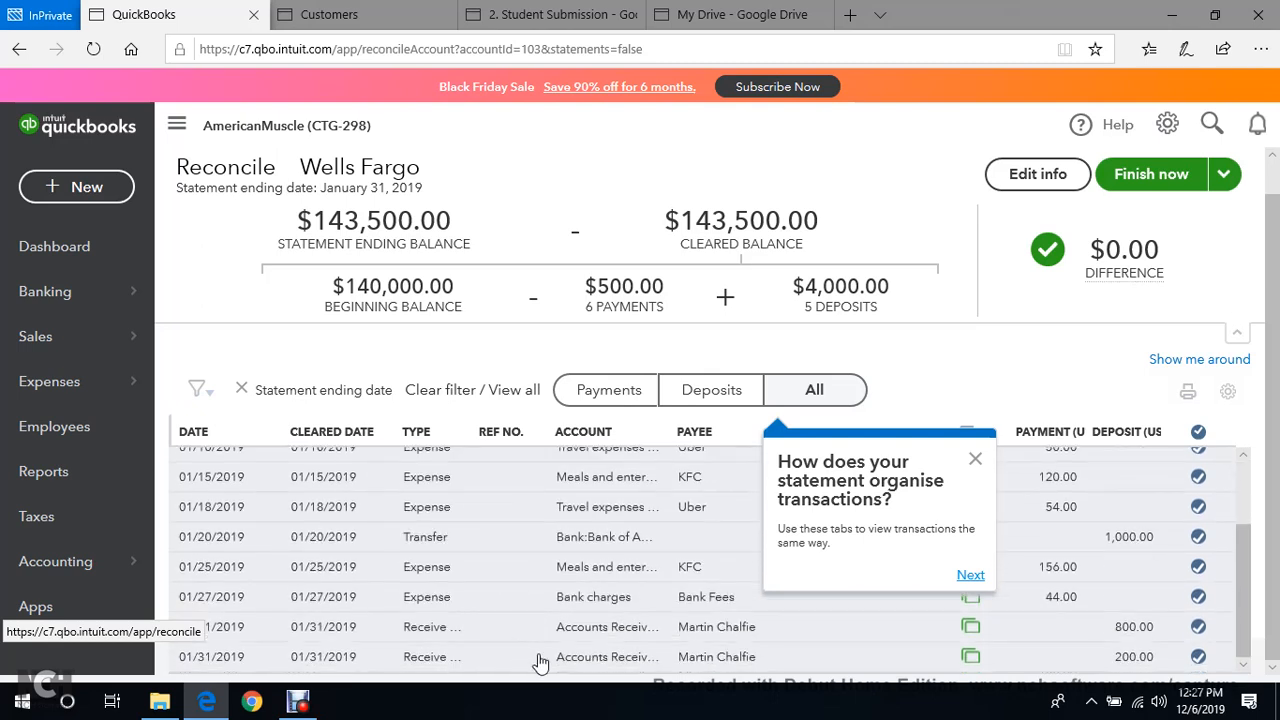
click(975, 460)
Review the January transactions in the reconciliation list and the difference between the statement and cleared balances.
scroll(778, 571, up, 3)
scroll(778, 571, down, 3)
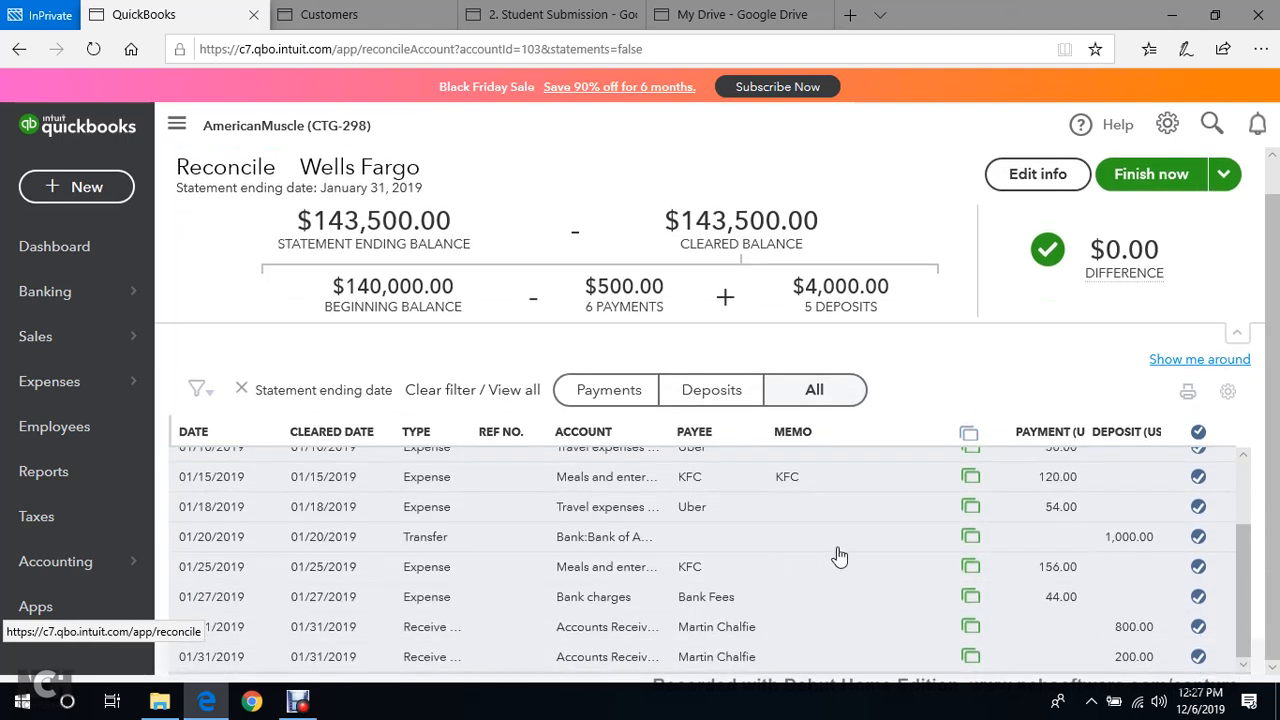
scroll(830, 551, up, 3)
scroll(785, 484, up, 1)
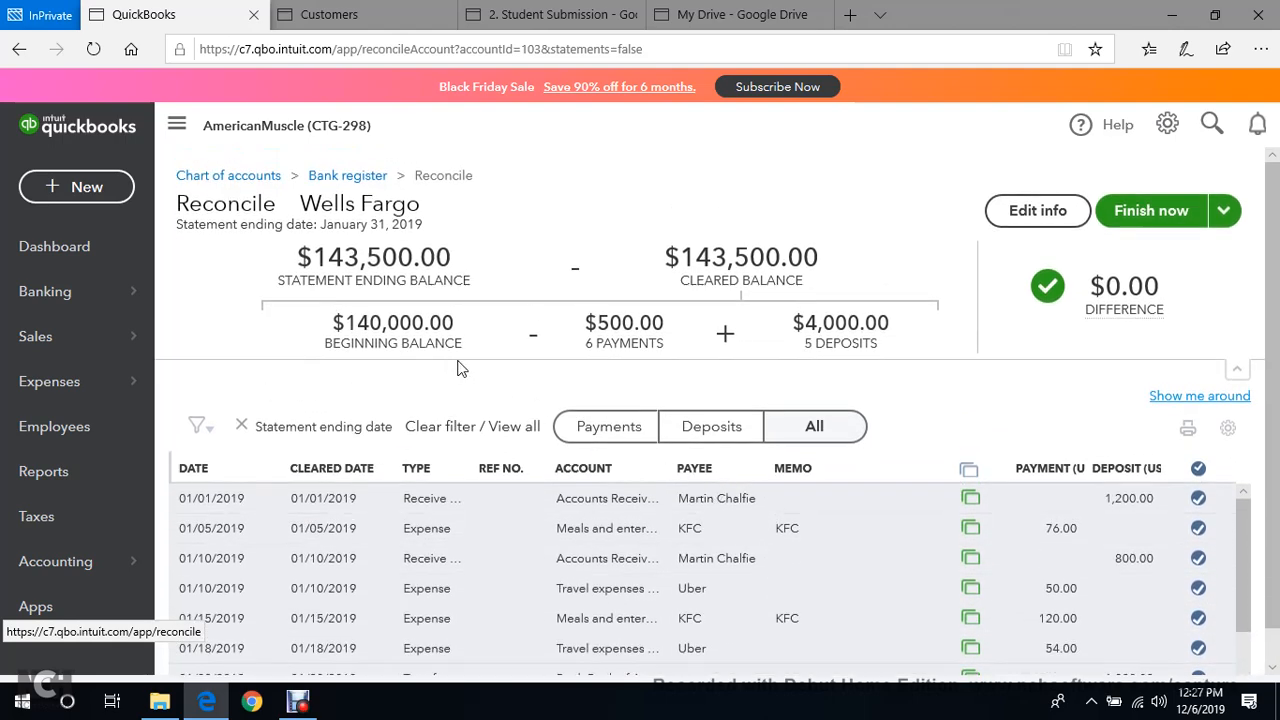
scroll(514, 392, down, 5)
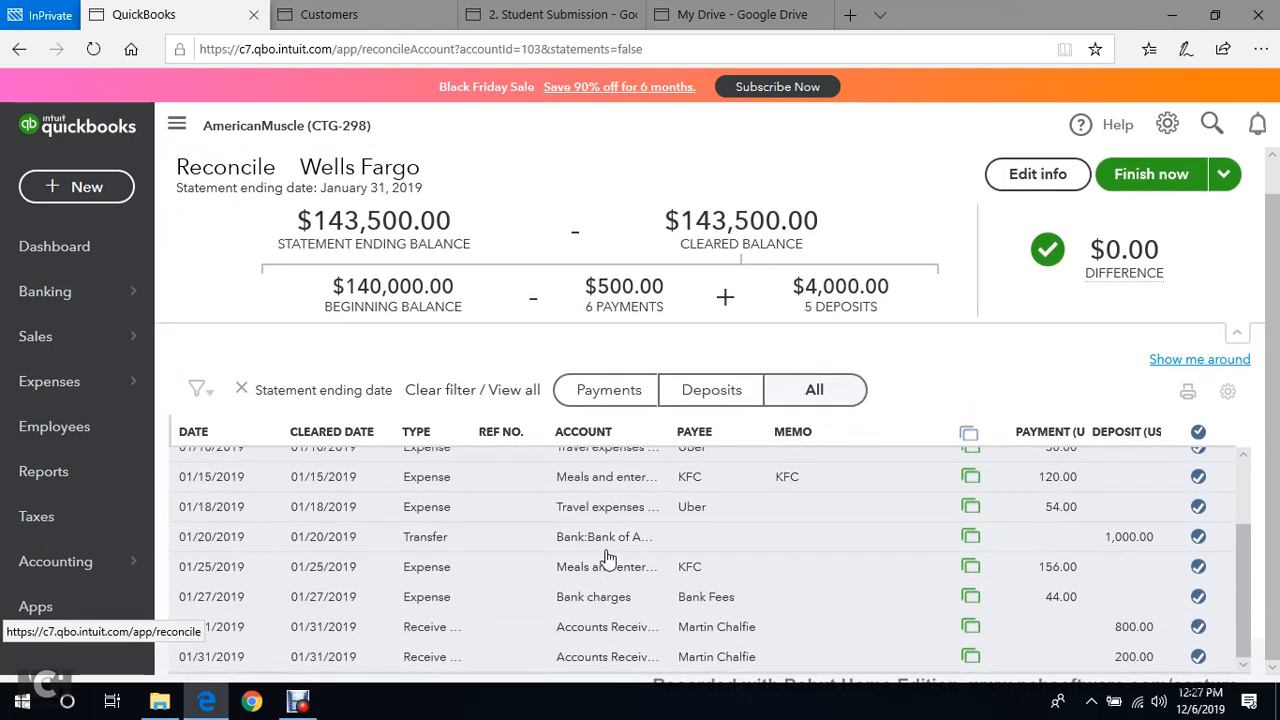
scroll(802, 580, up, 5)
mouse_move(1110, 290)
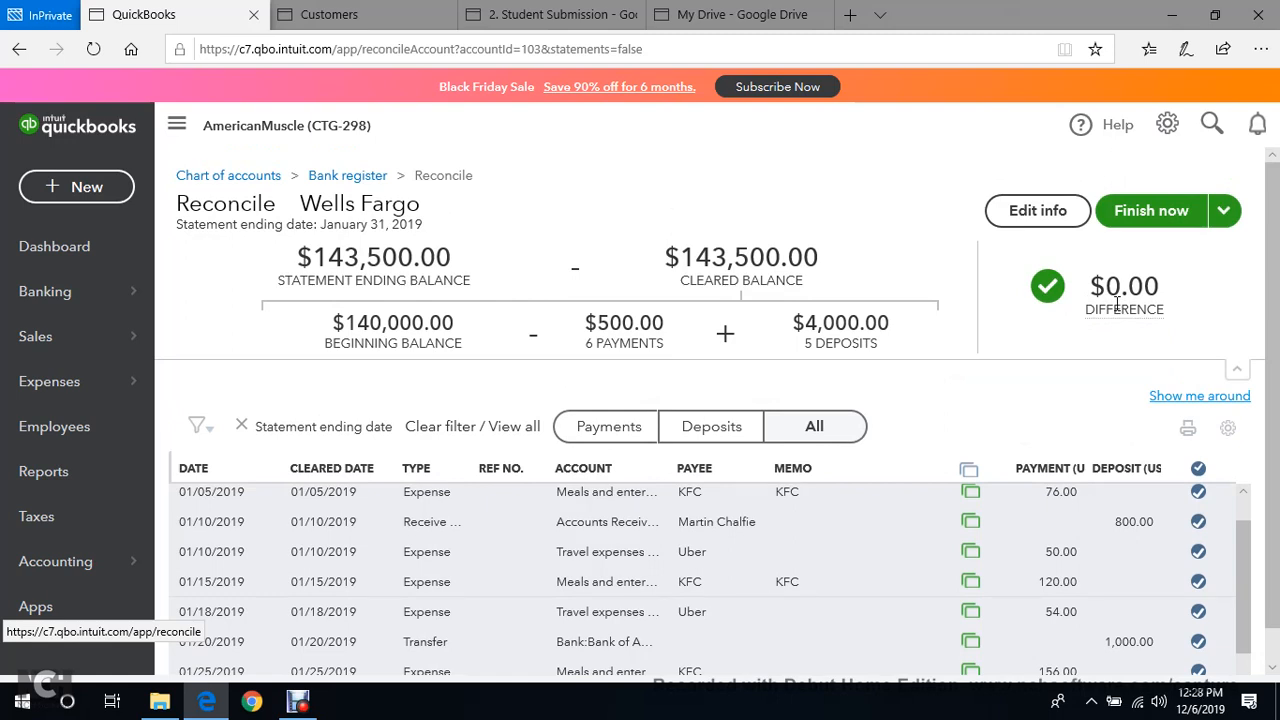
scroll(337, 549, down, 3)
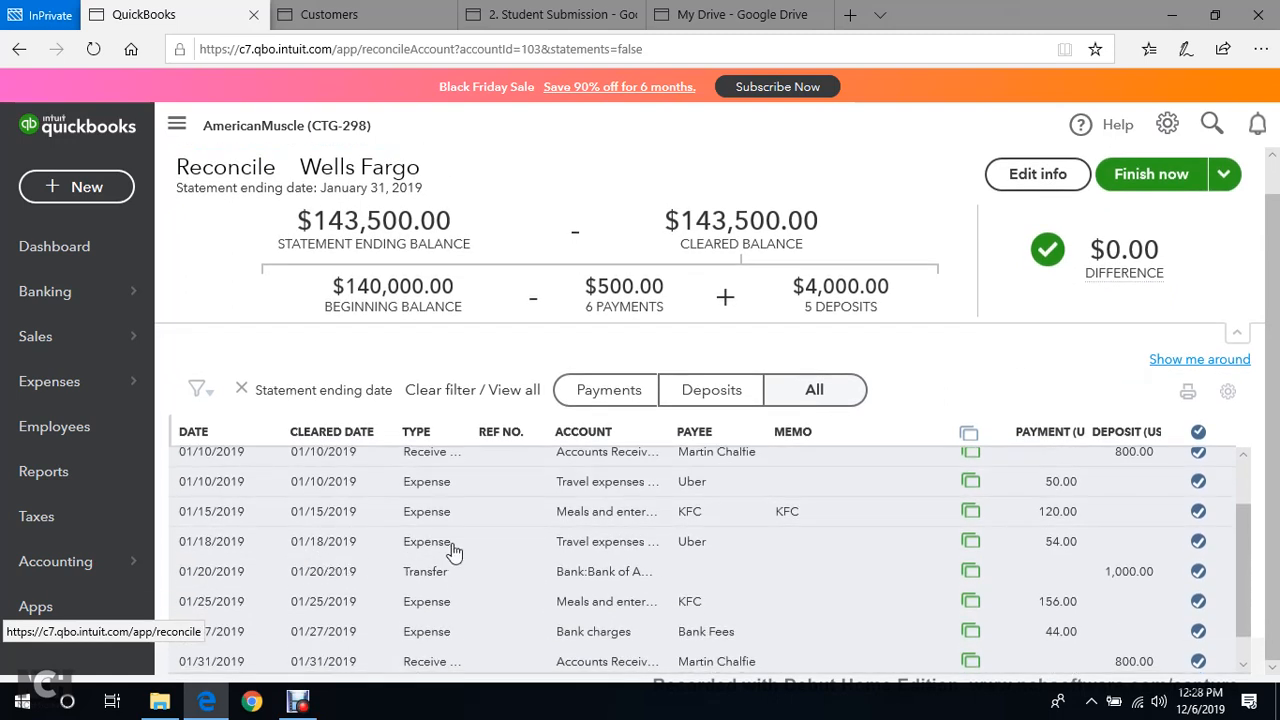
scroll(453, 551, up, 1)
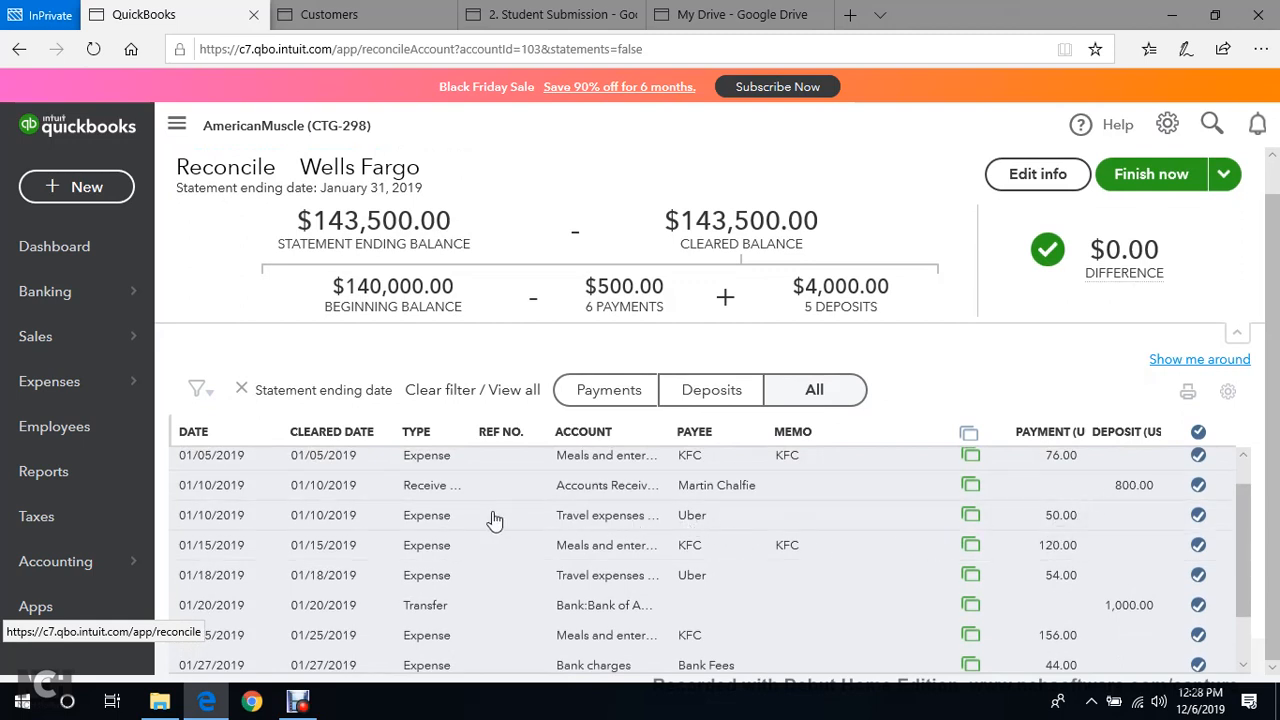
scroll(300, 535, up, 1)
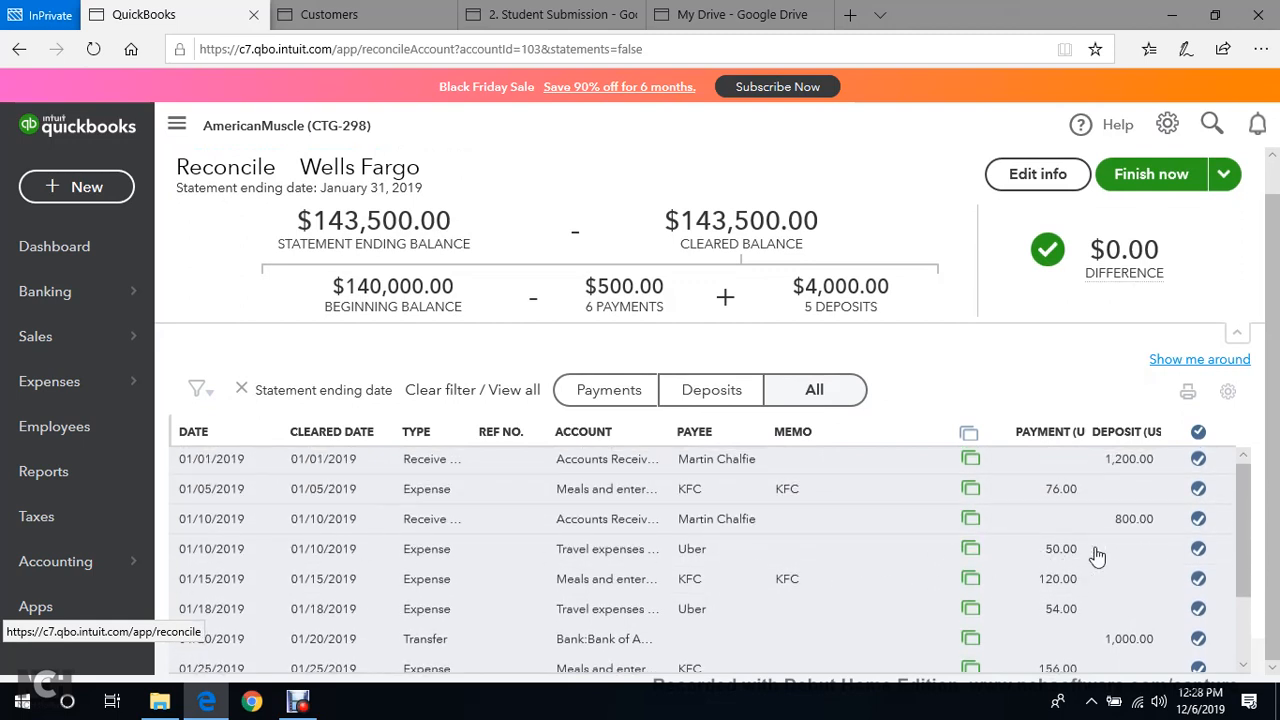
Unmark the 50.00 and 54.00 Uber expenses in the reconciliation list and check the difference.
click(1199, 550)
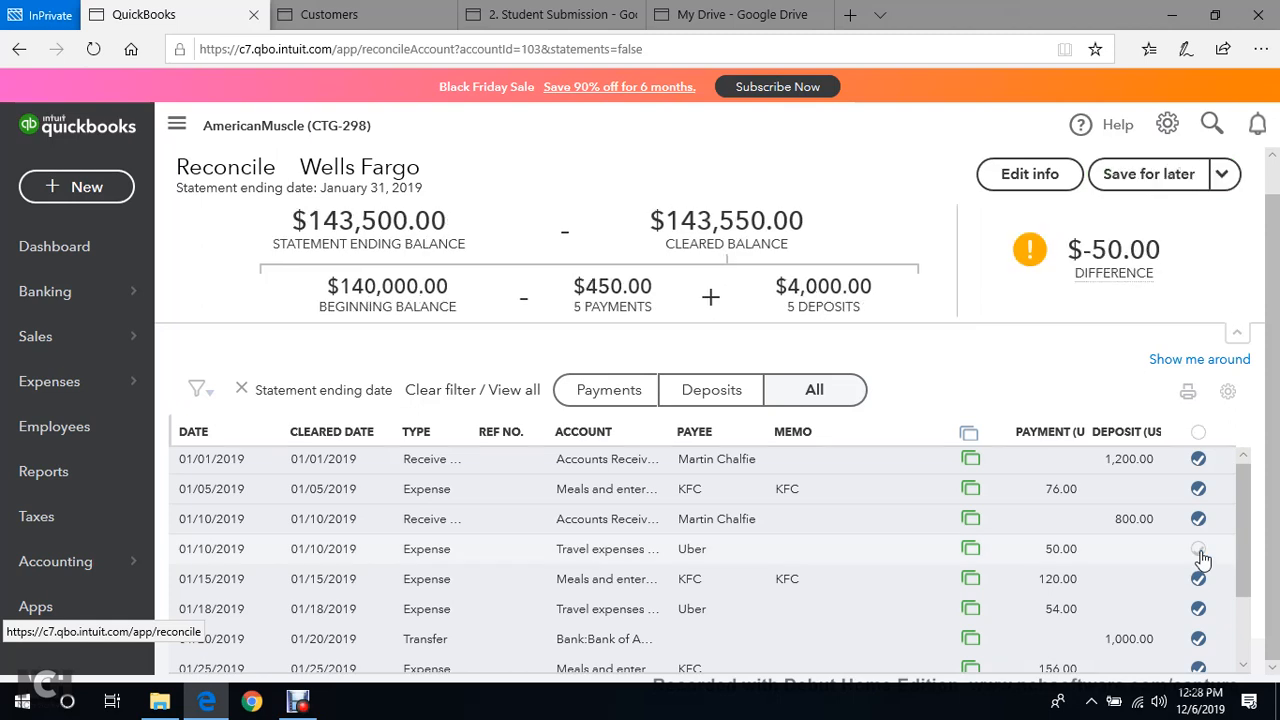
mouse_move(1113, 258)
scroll(1200, 550, down, 2)
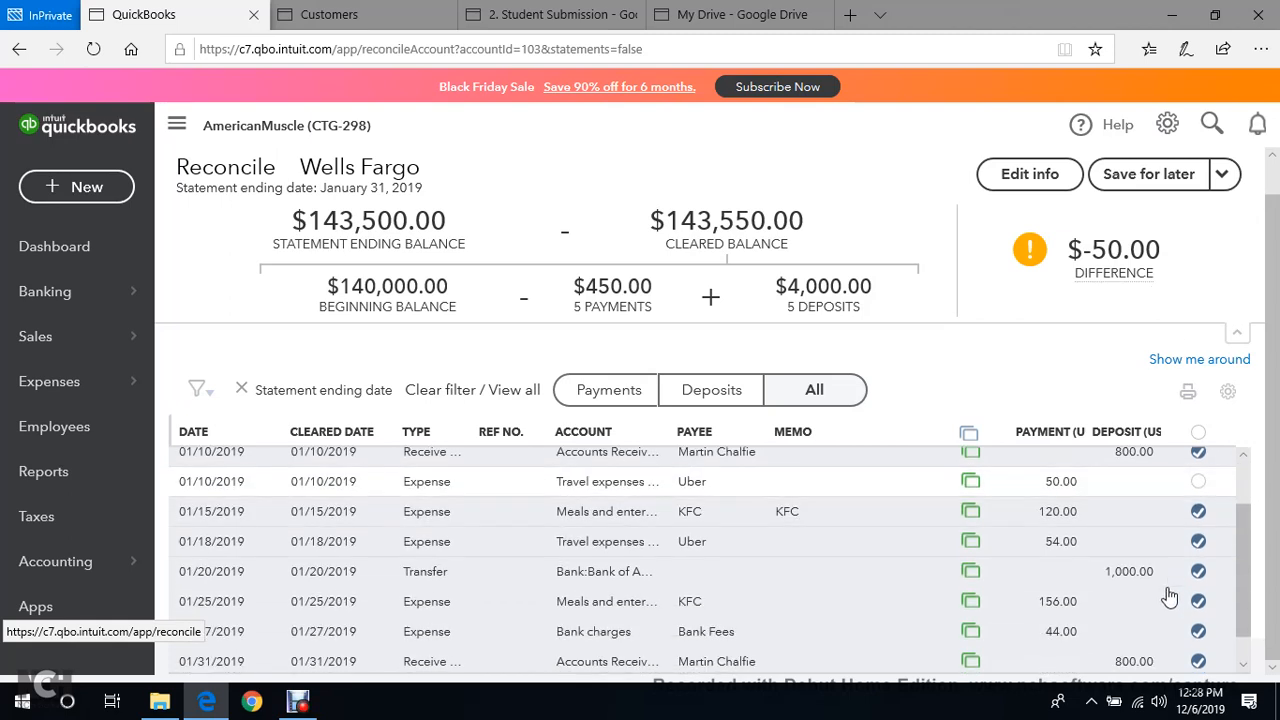
scroll(1171, 597, down, 1)
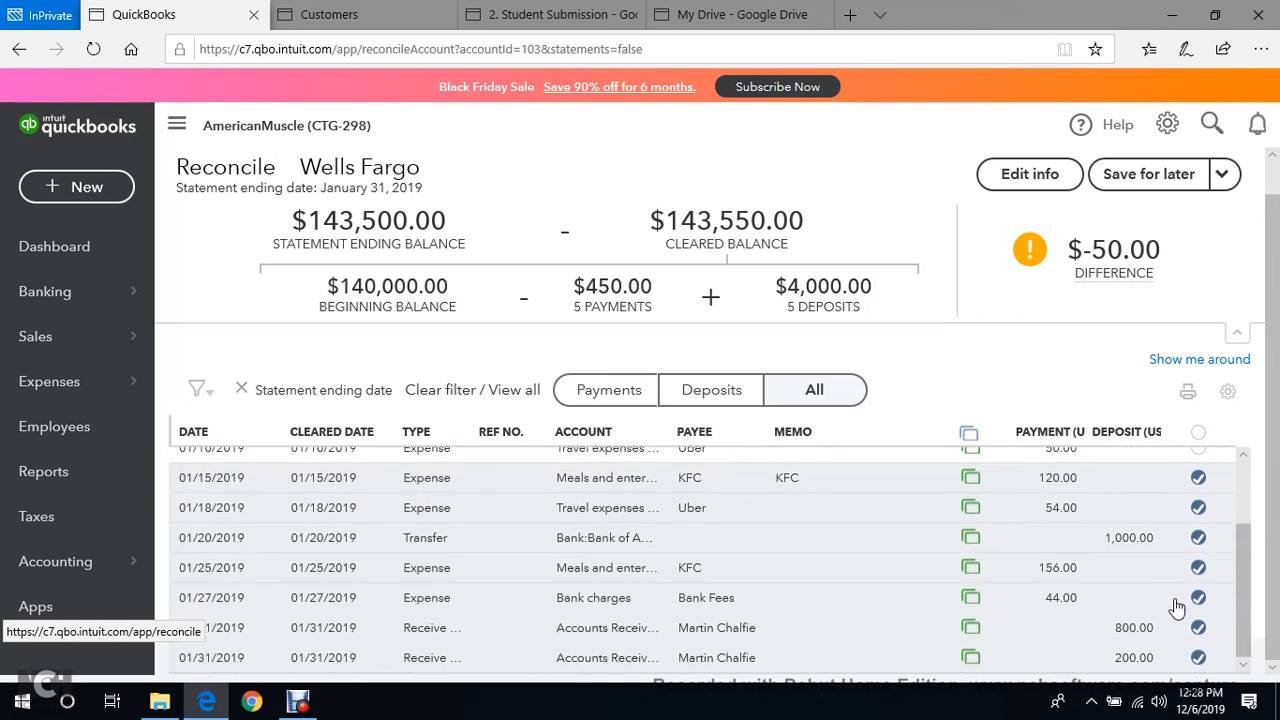
scroll(1178, 602, up, 2)
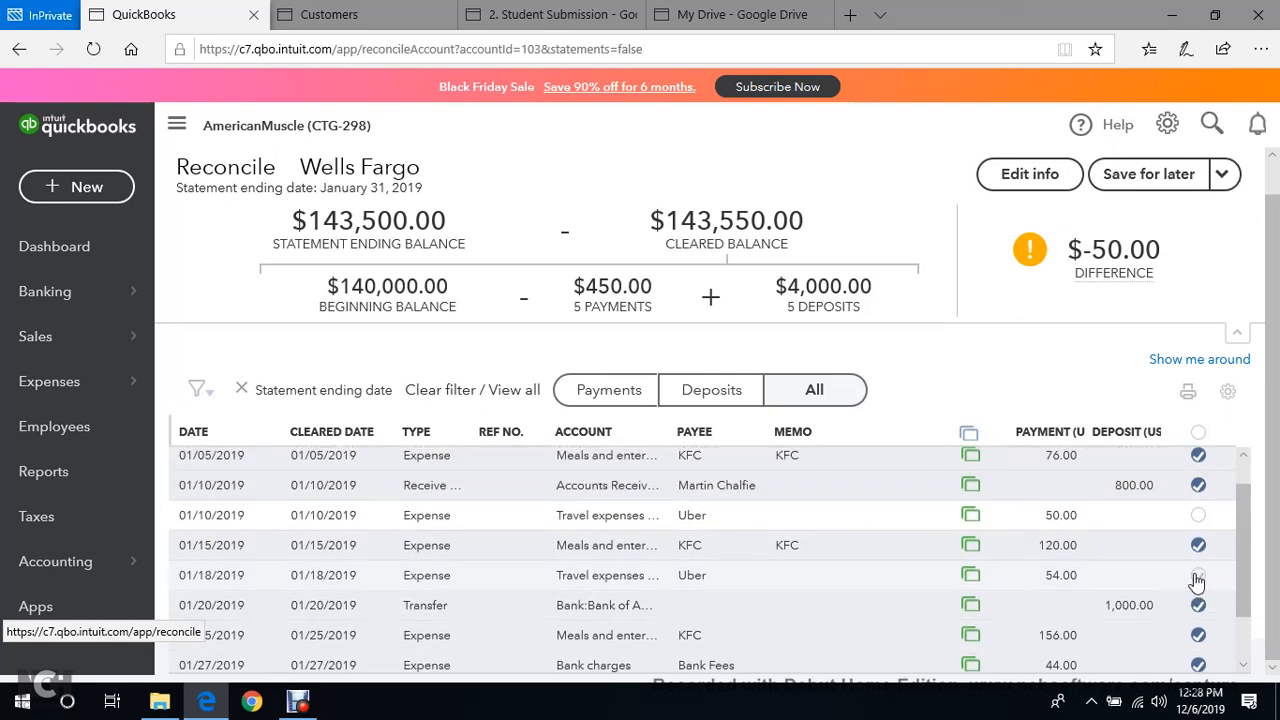
click(1198, 576)
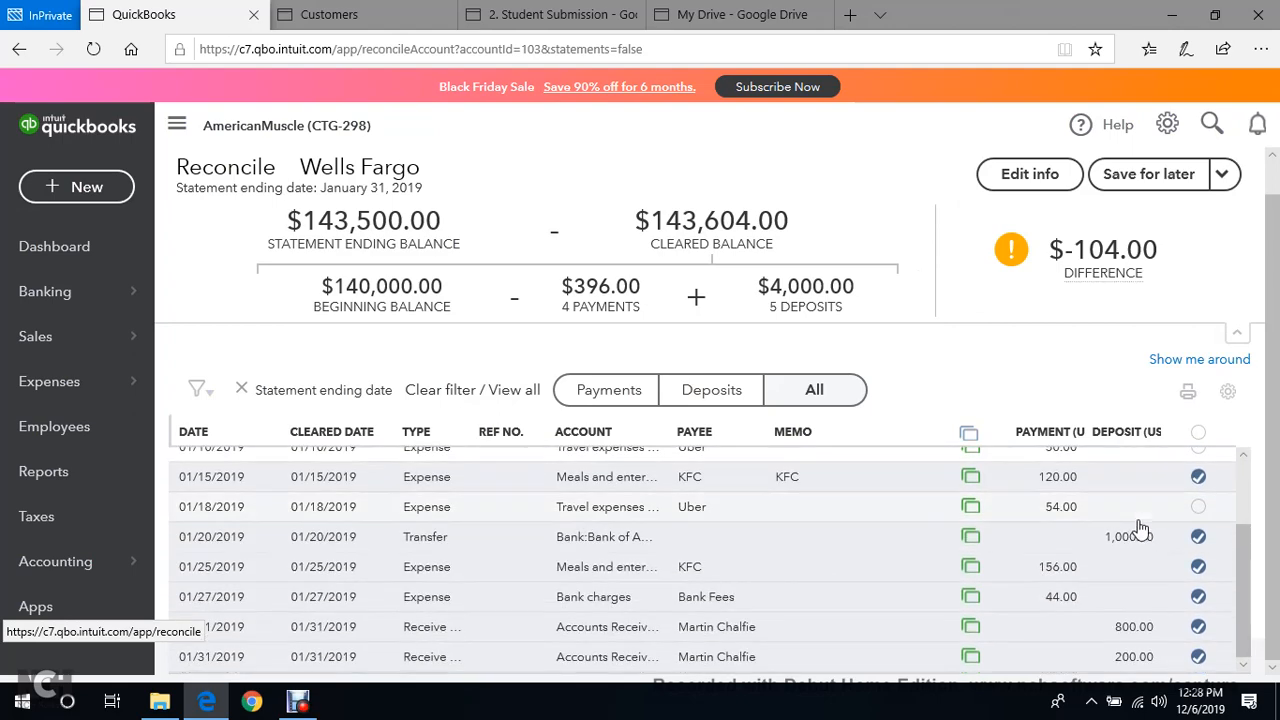
scroll(1145, 540, up, 3)
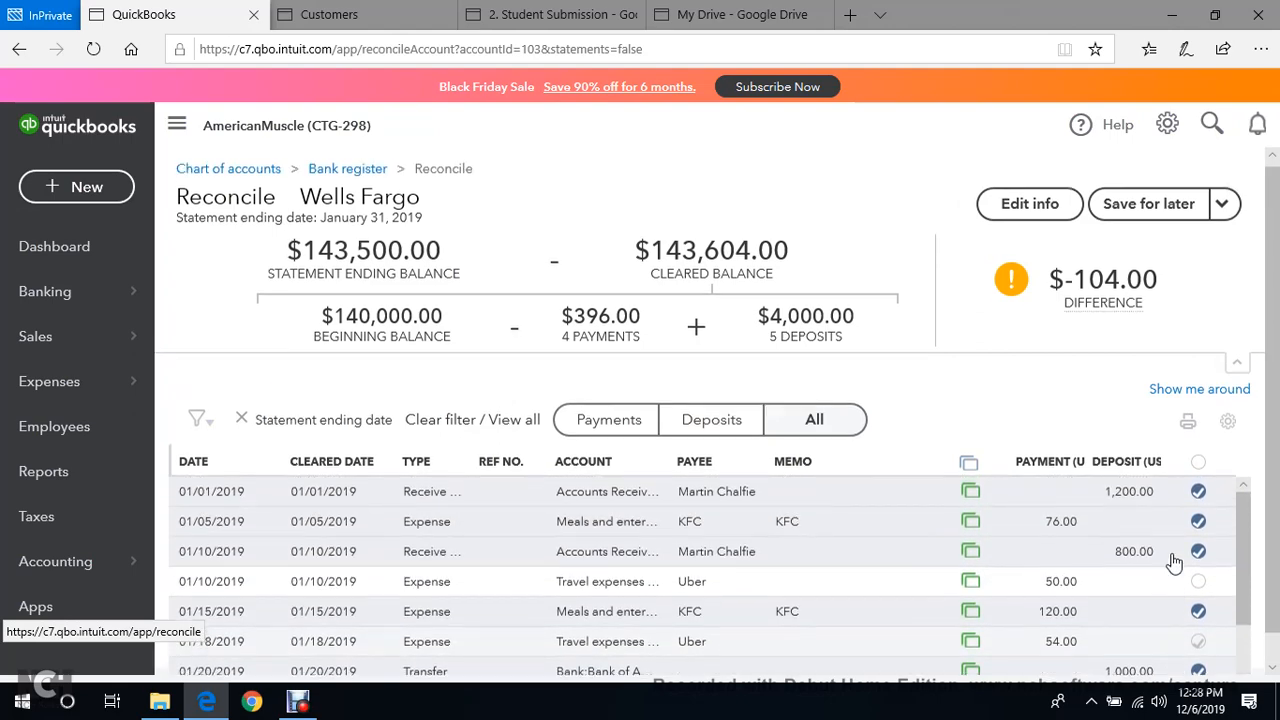
scroll(1150, 555, down, 2)
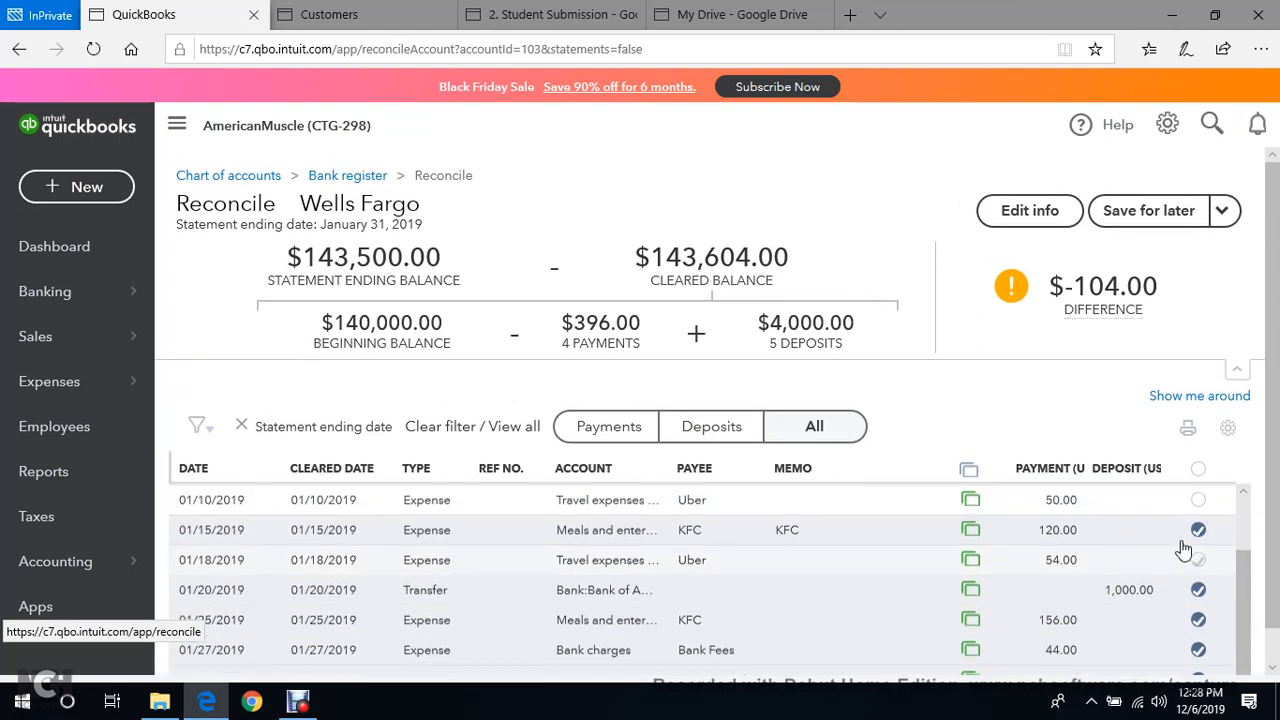
mouse_move(1095, 308)
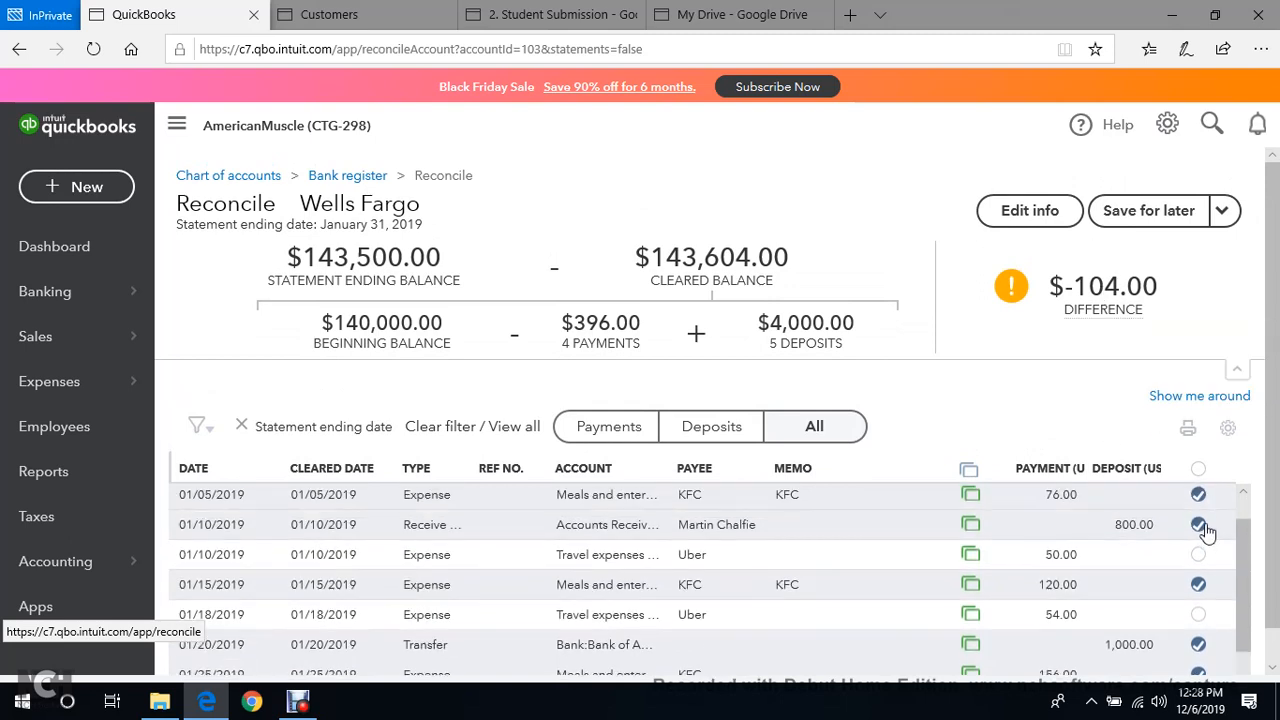
Unmark the 01/10/2019 deposit of 800.00, and mark it and the 50.00 and 54.00 Uber expenses as cleared again.
click(1199, 525)
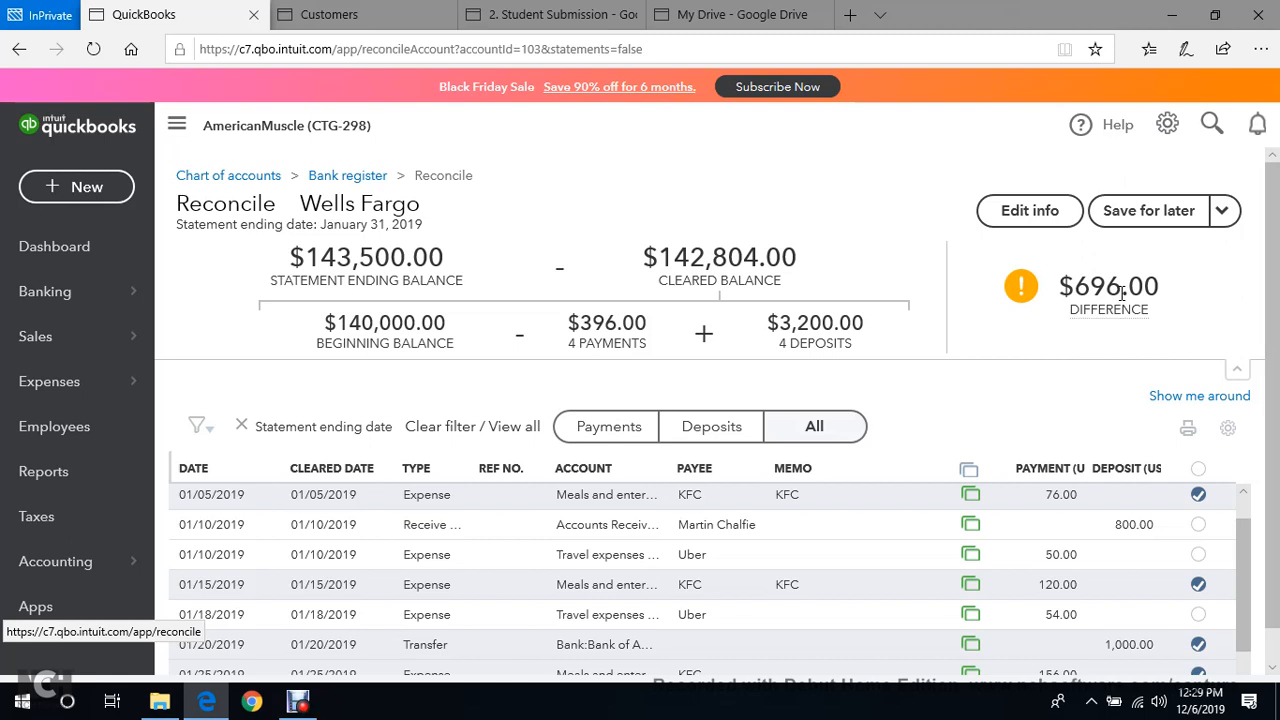
click(1198, 524)
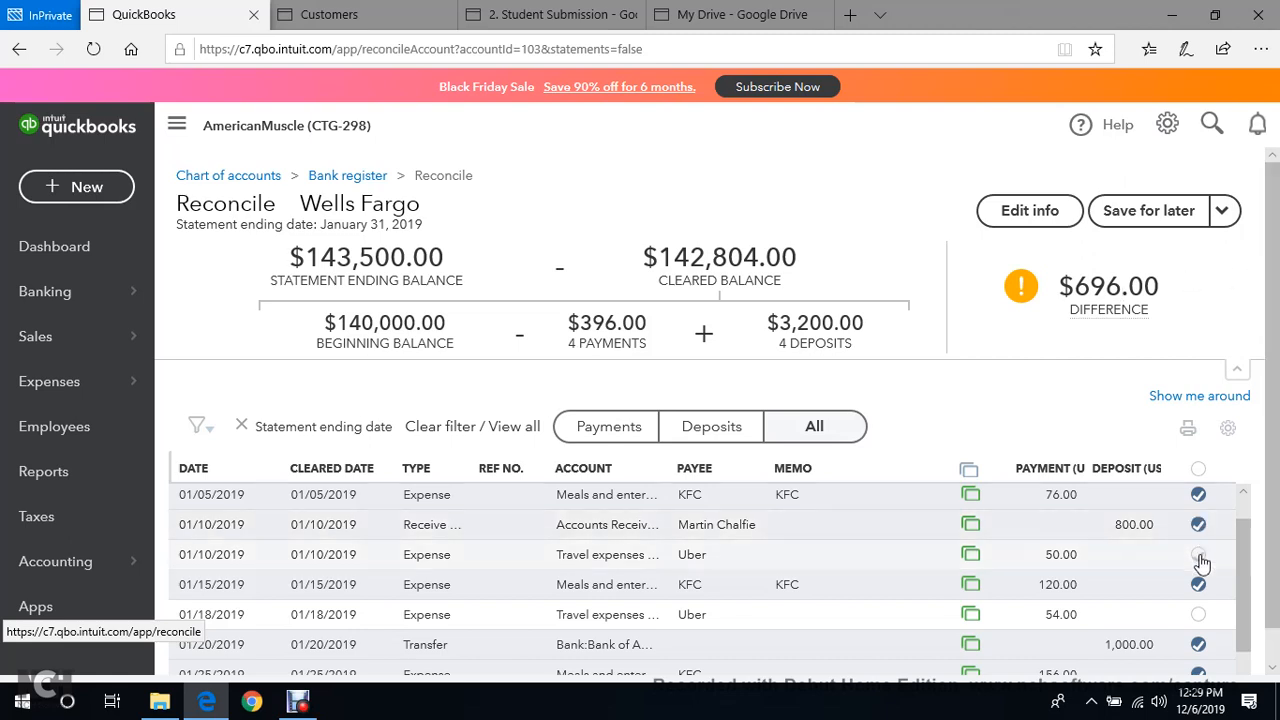
click(1198, 556)
scroll(1198, 556, down, 1)
click(1198, 549)
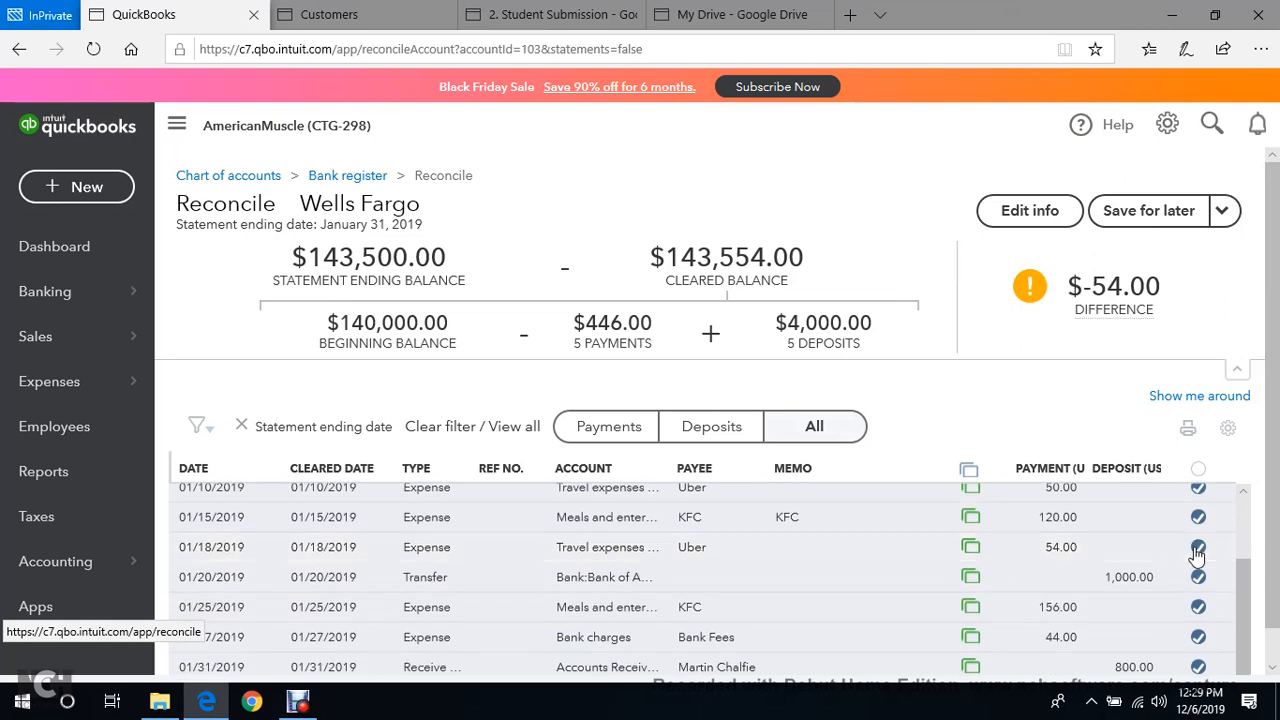
Check the reconciliation difference and unmark the 01/15/2019 KFC expense of 120.00.
scroll(1100, 555, down, 1)
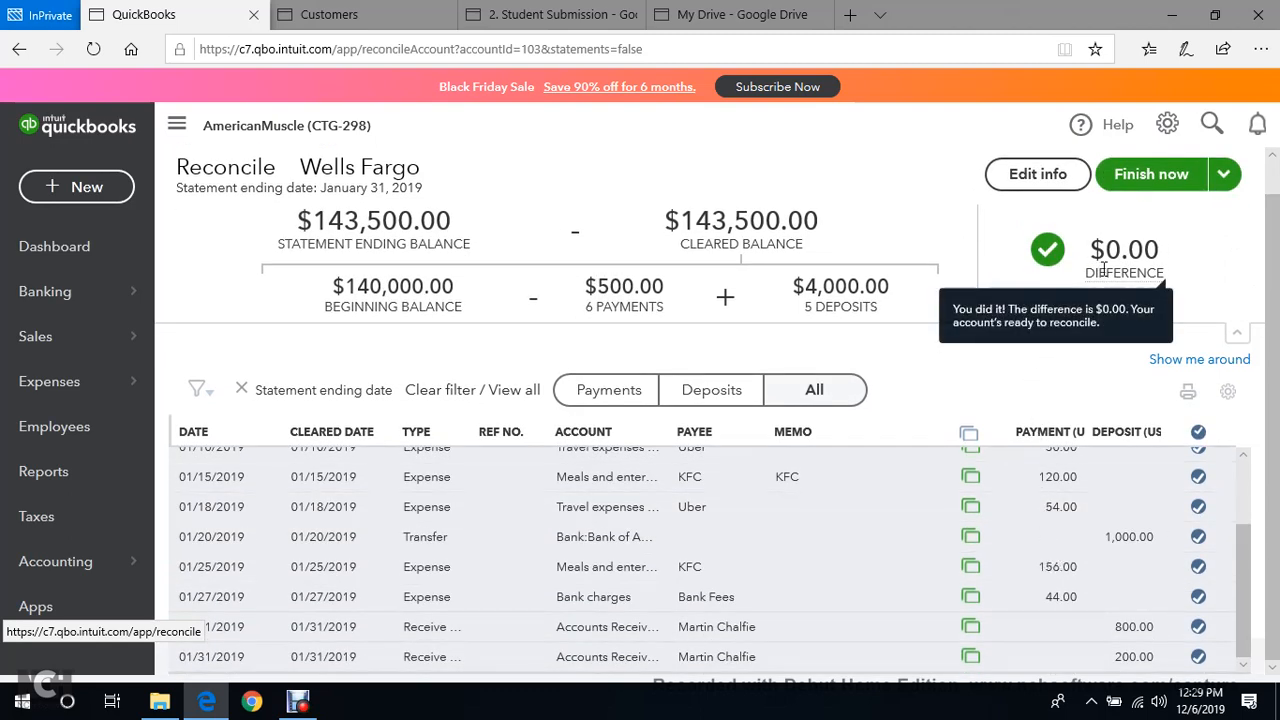
scroll(1101, 268, up, 1)
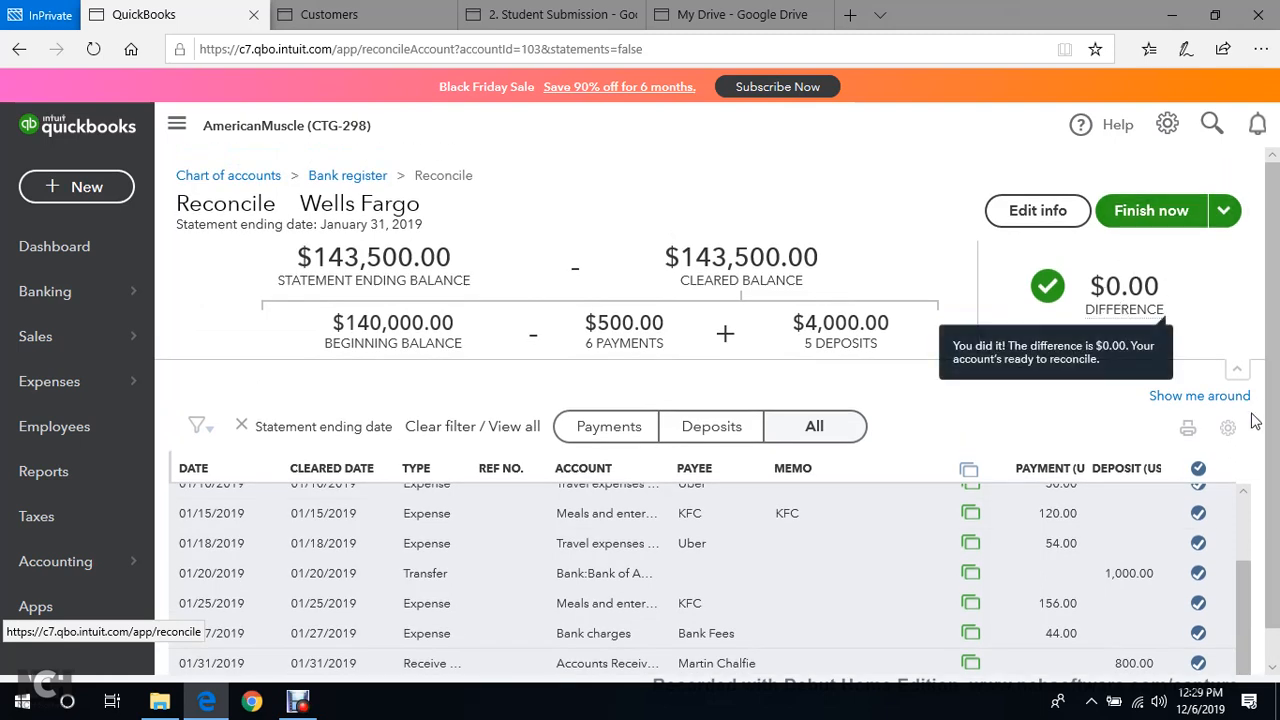
click(1200, 515)
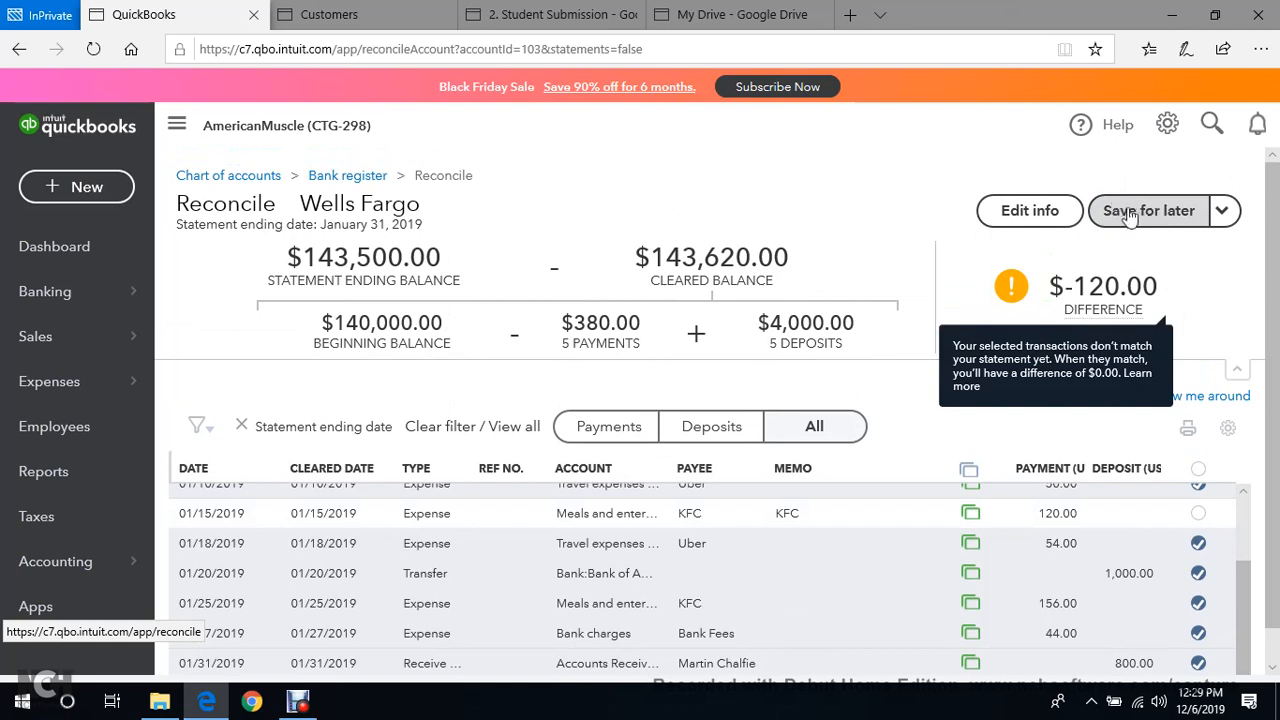
Mark the 01/15/2019 KFC expense of 120.00 as cleared and finish the Wells Fargo reconciliation, closing it without viewing the report.
scroll(1145, 265, down, 1)
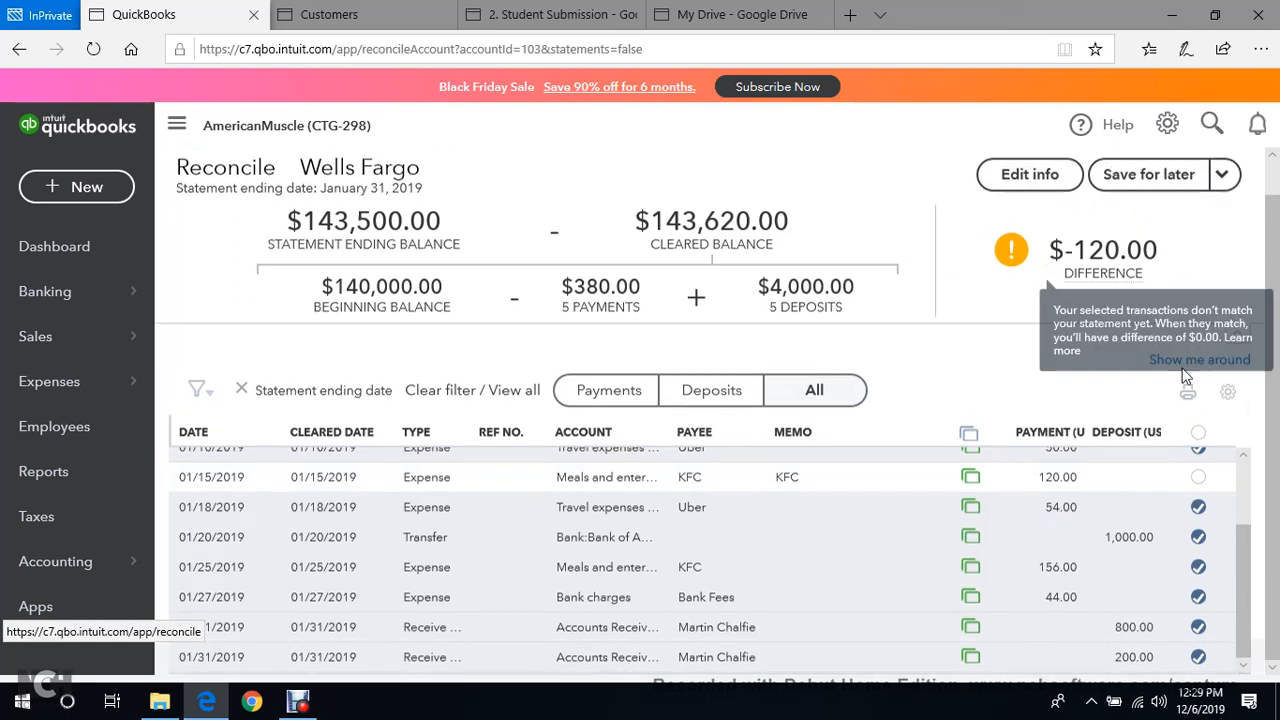
click(1200, 479)
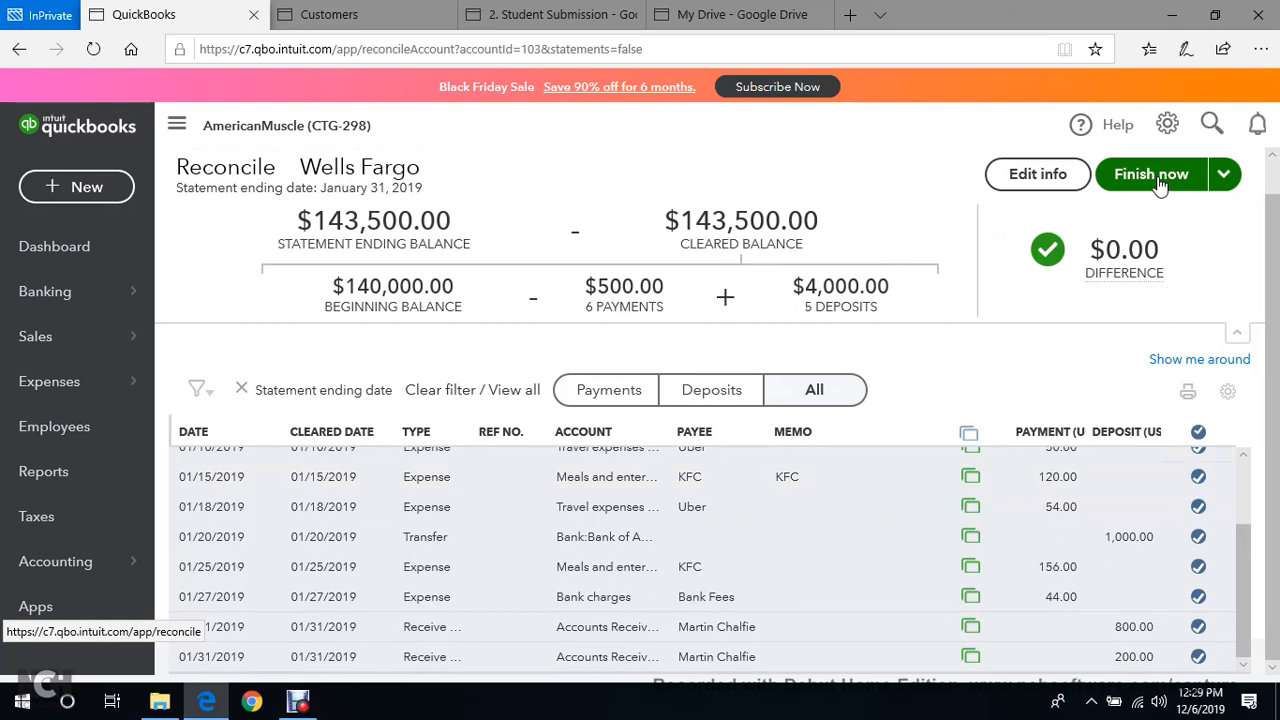
click(1151, 176)
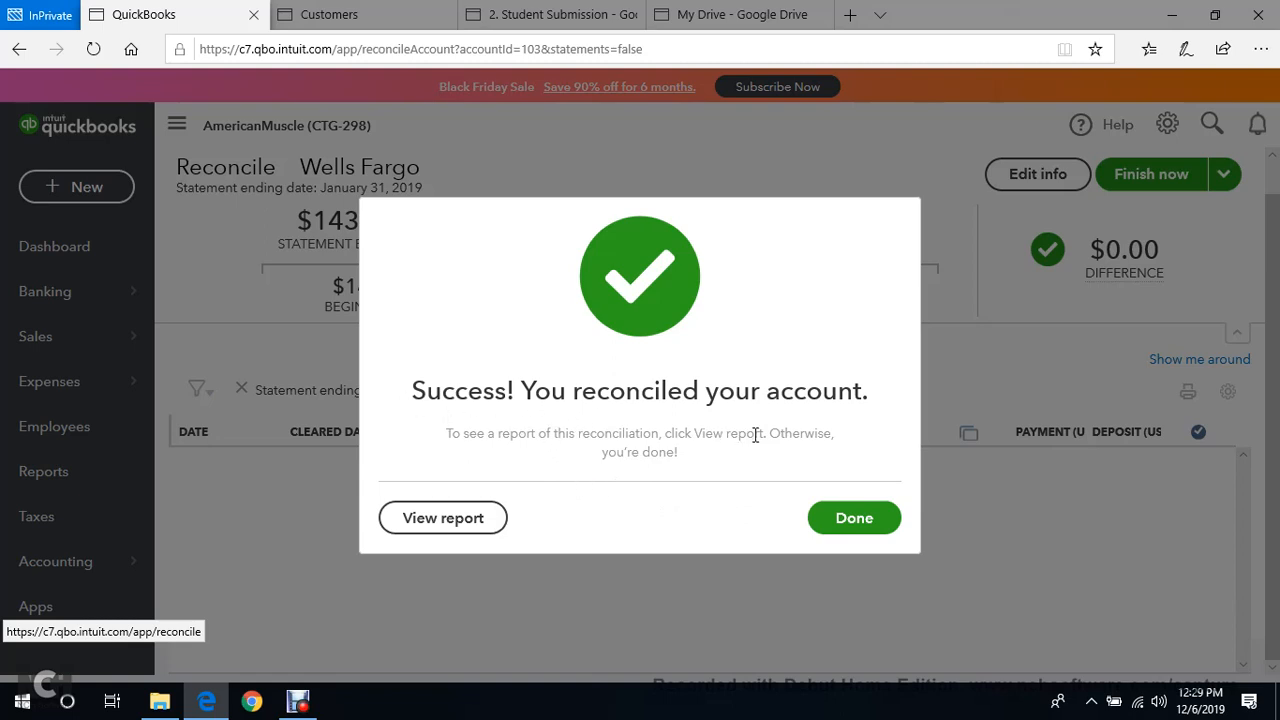
click(857, 517)
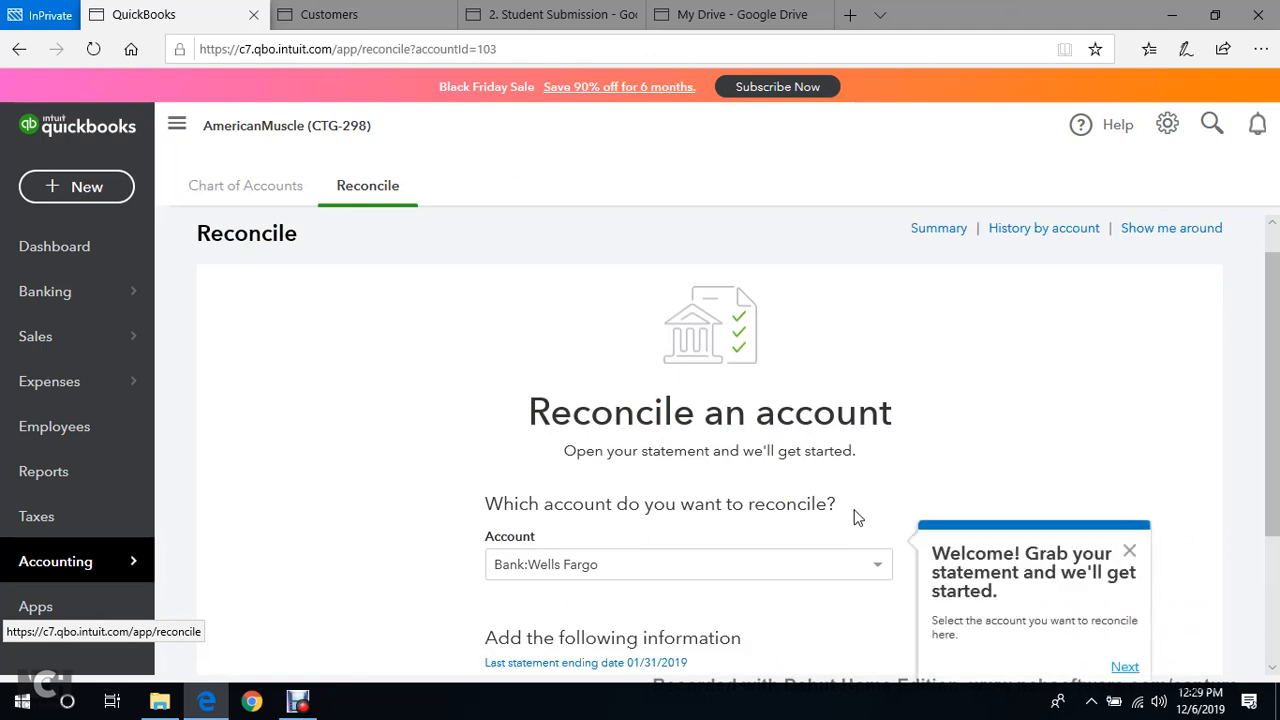
Check the beginning balance for the next Wells Fargo reconciliation and return to the company dashboard.
scroll(855, 525, down, 2)
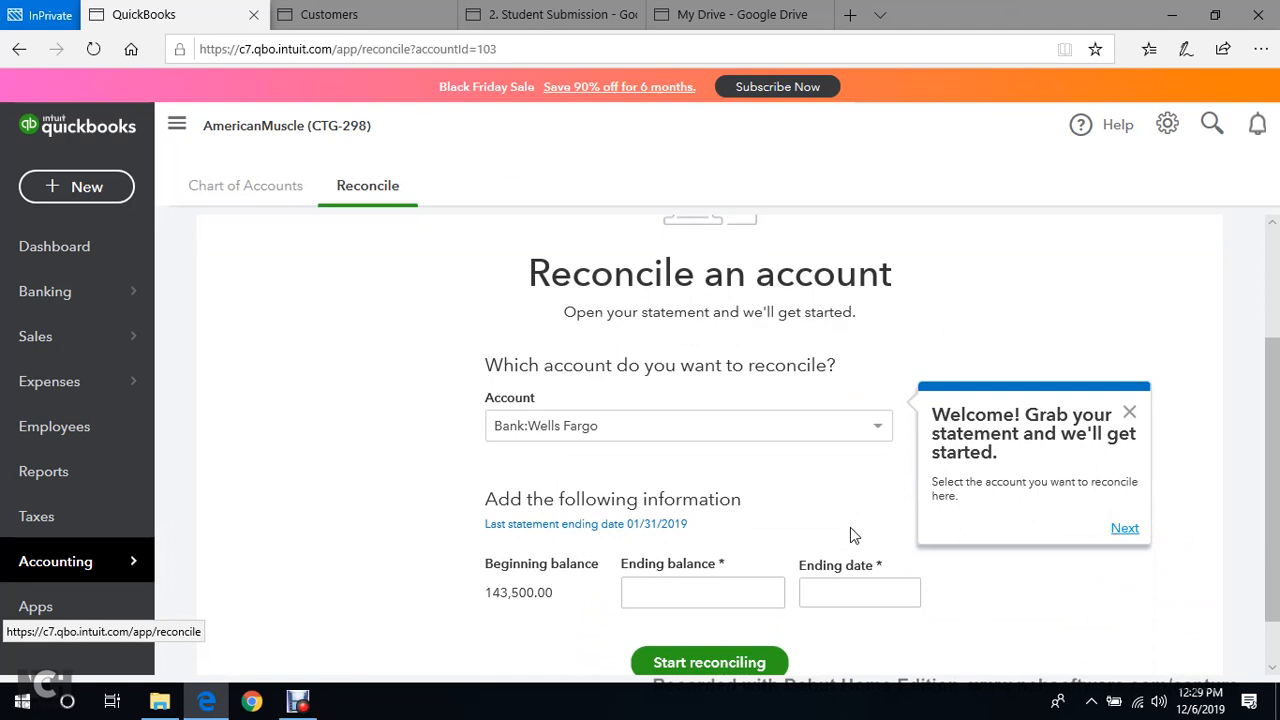
scroll(850, 528, down, 1)
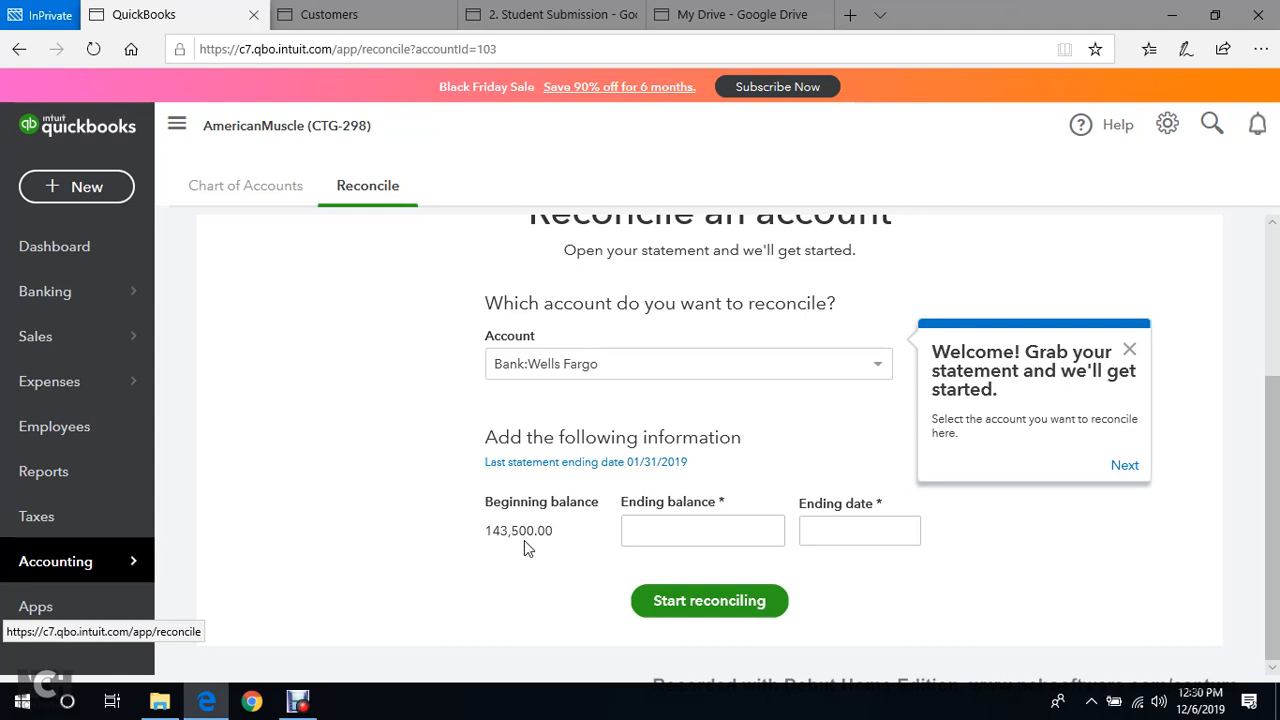
click(814, 530)
scroll(414, 440, up, 2)
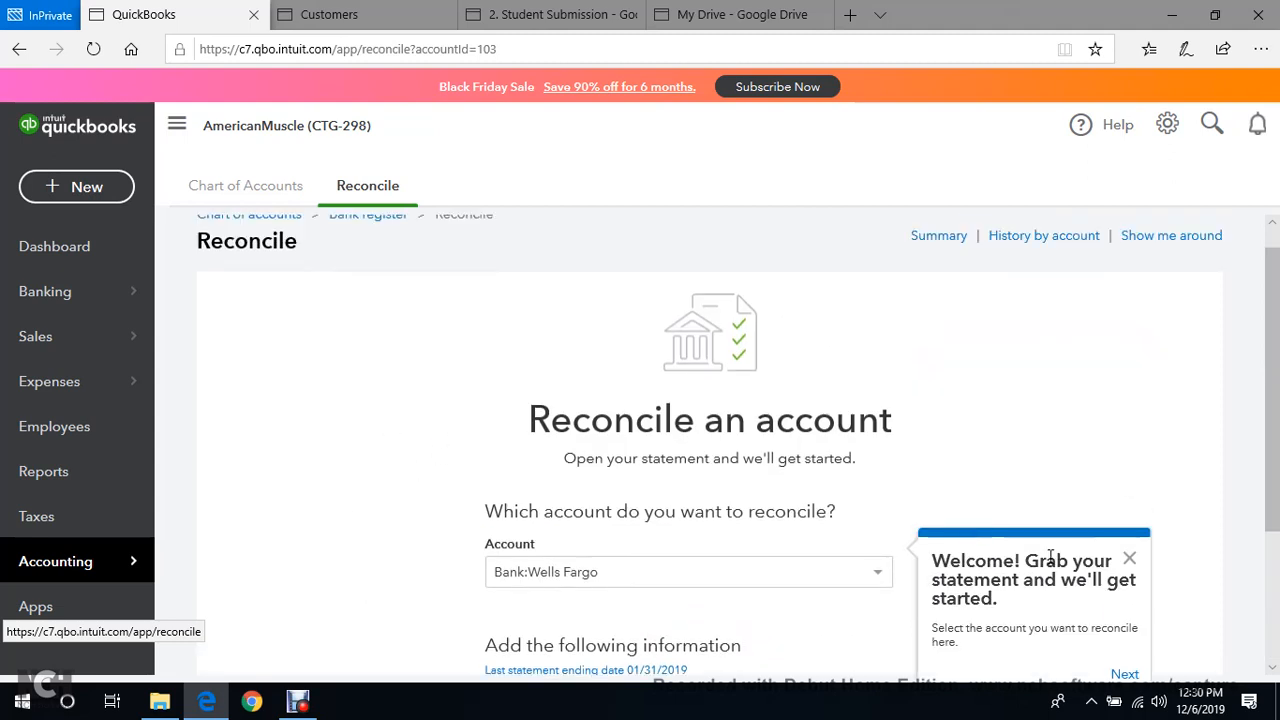
click(88, 256)
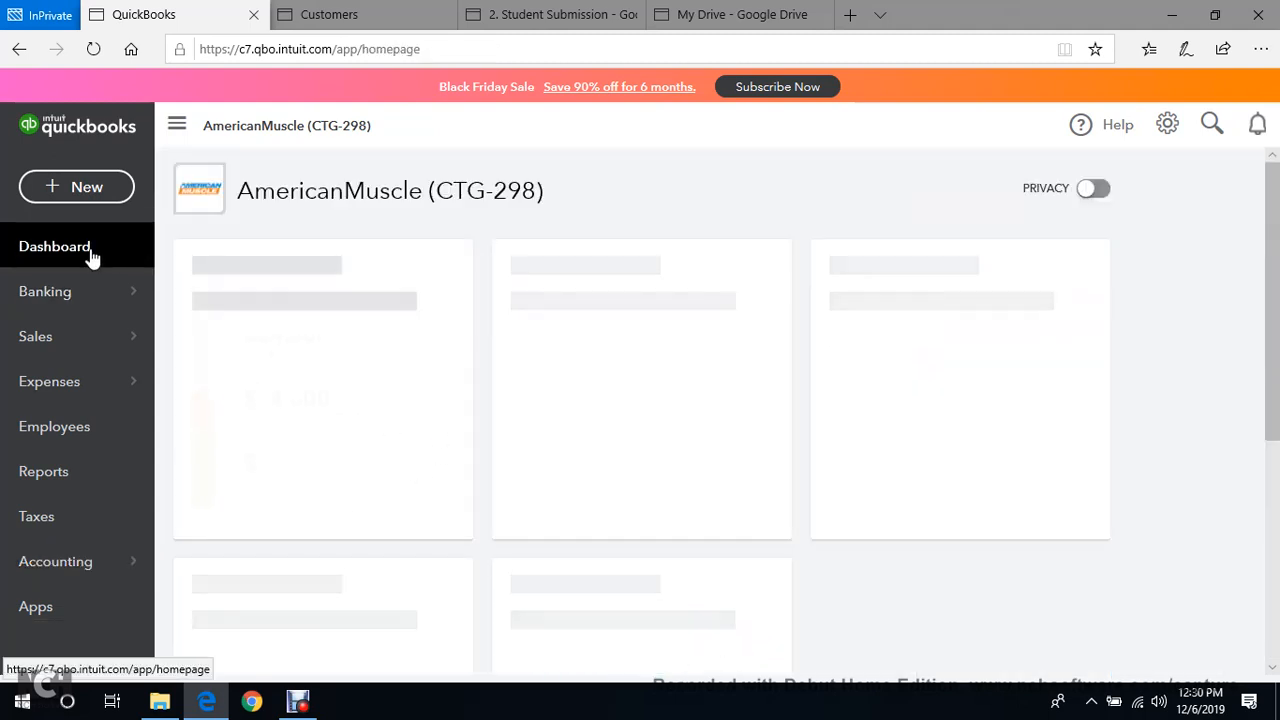